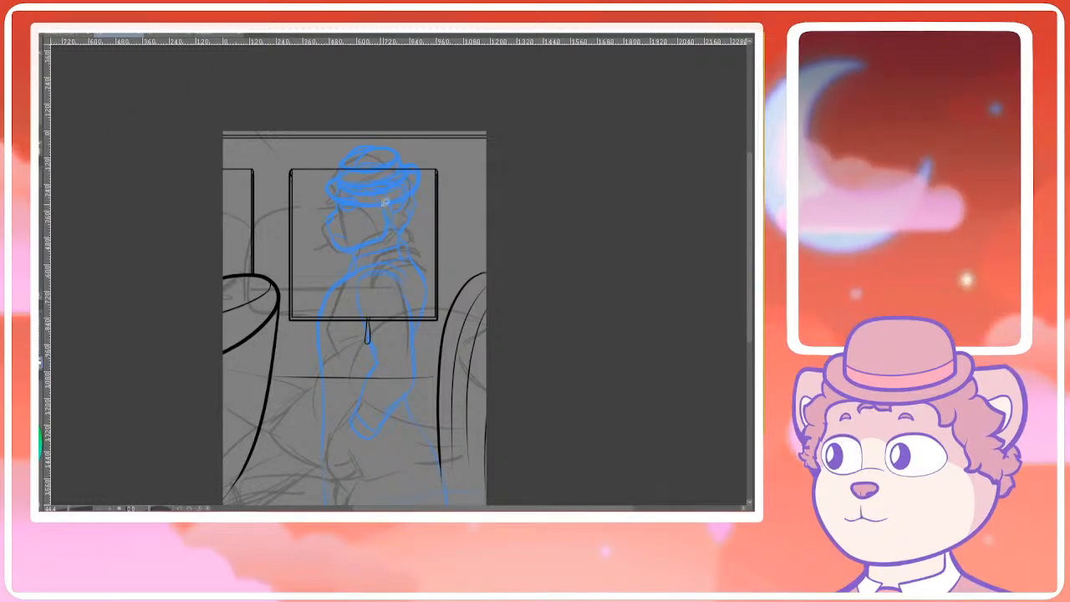
Examine the blue sketch of the hatted figure from the hat down to the legs
{"action": "scroll", "coordinate": [417, 283], "scroll_direction": "up", "scroll_amount": 2}
{"action": "mouse_move", "coordinate": [310, 213]}
{"action": "left_mouse_down"}
{"action": "mouse_move", "coordinate": [391, 224]}
{"action": "mouse_move", "coordinate": [468, 196]}
{"action": "mouse_move", "coordinate": [392, 227]}
{"action": "left_mouse_up"}
{"action": "scroll", "coordinate": [398, 169], "scroll_direction": "up", "scroll_amount": 3}
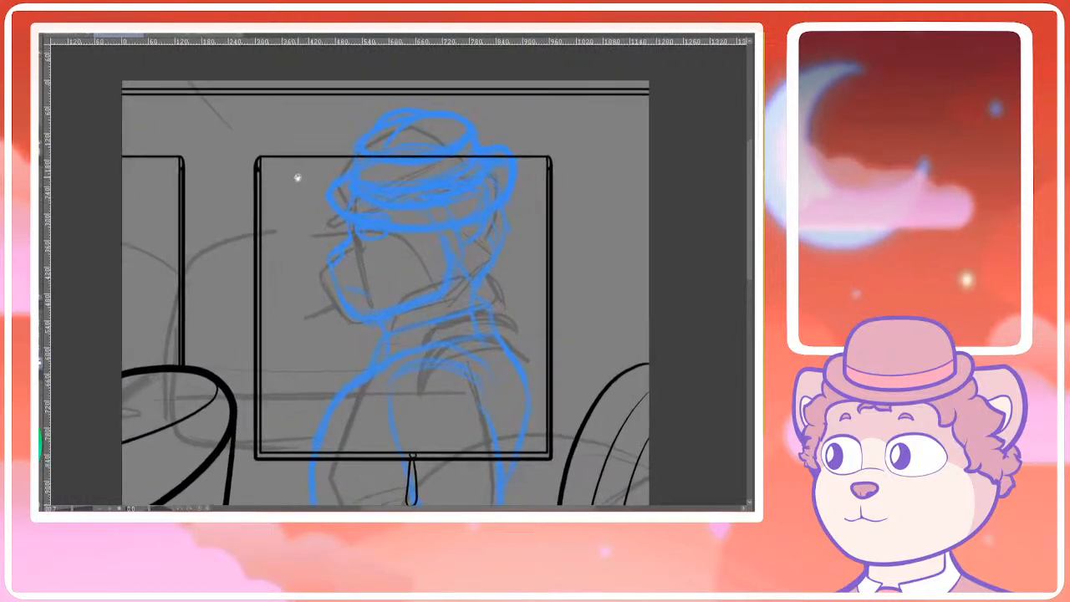
{"action": "scroll", "coordinate": [310, 158], "scroll_direction": "up", "scroll_amount": 2}
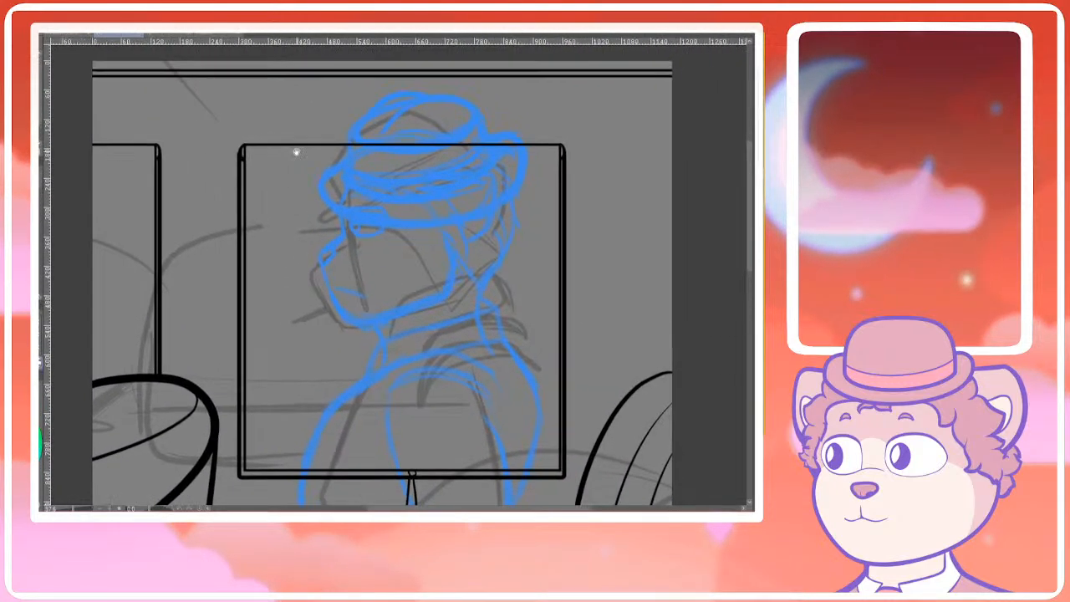
{"action": "left_click_drag", "start_coordinate": [296, 153], "coordinate": [299, 153]}
{"action": "left_click_drag", "start_coordinate": [353, 196], "coordinate": [356, 190]}
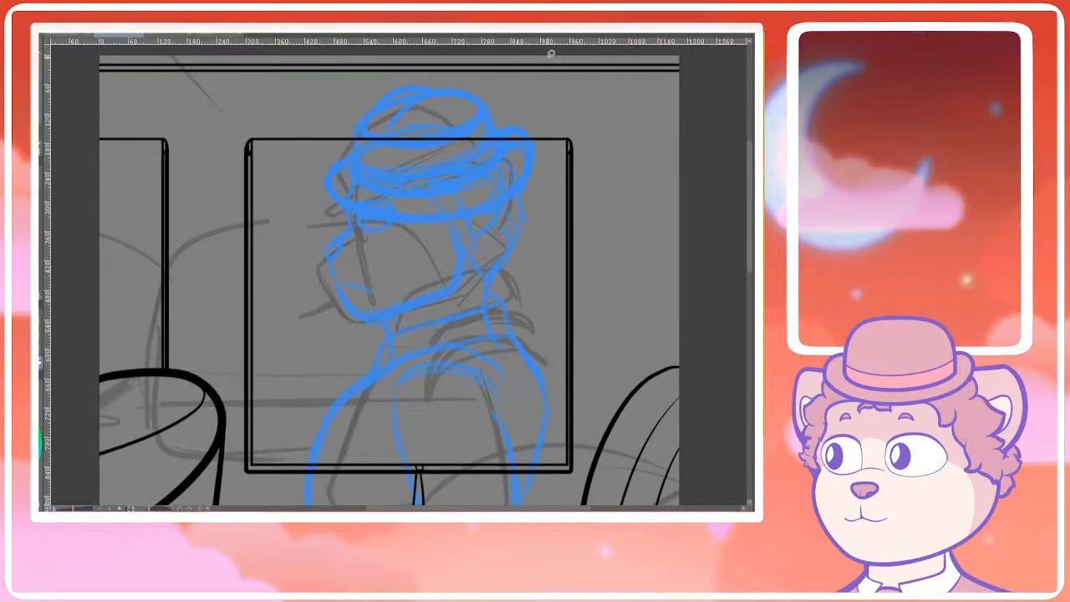
{"action": "scroll", "coordinate": [551, 53], "scroll_direction": "down", "scroll_amount": 2}
{"action": "left_click_drag", "start_coordinate": [477, 182], "coordinate": [453, 211]}
{"action": "scroll", "coordinate": [452, 211], "scroll_direction": "up", "scroll_amount": 1}
{"action": "left_click_drag", "start_coordinate": [633, 264], "coordinate": [629, 250]}
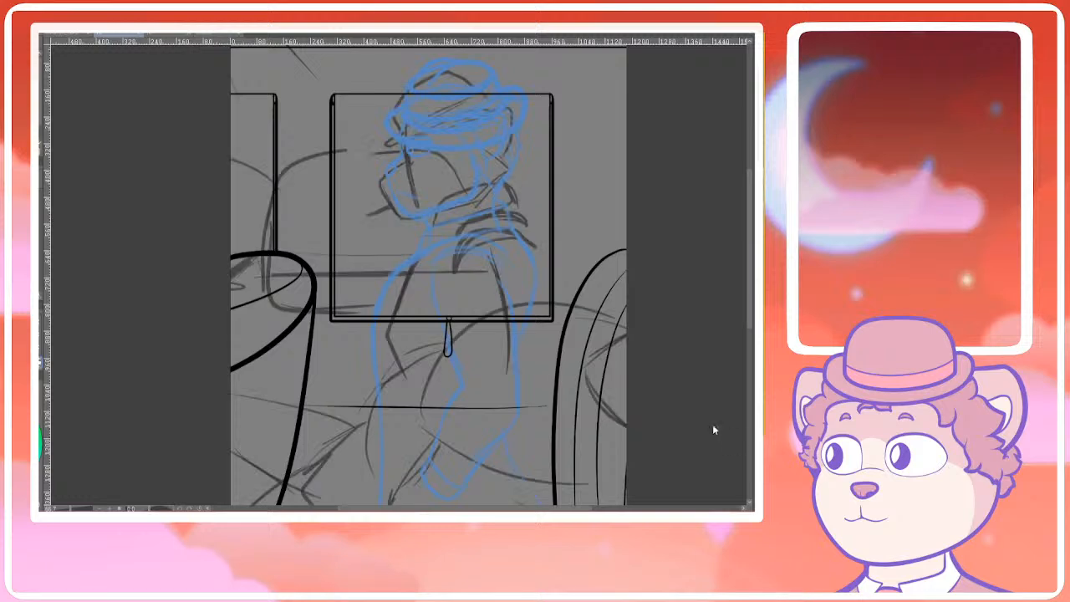
{"action": "scroll", "coordinate": [539, 389], "scroll_direction": "down", "scroll_amount": 2}
{"action": "left_click_drag", "start_coordinate": [539, 389], "coordinate": [535, 260]}
{"action": "scroll", "coordinate": [535, 263], "scroll_direction": "up", "scroll_amount": 1}
{"action": "left_click_drag", "start_coordinate": [557, 335], "coordinate": [545, 300]}
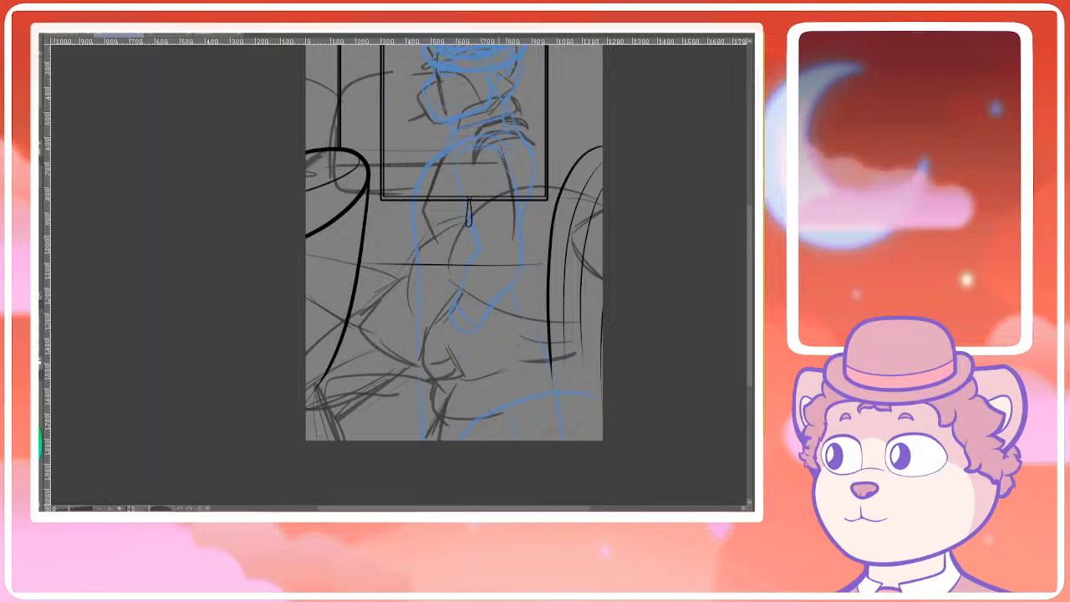
Sketch a purple curve from the figure's lowered hand down to the canvas's bottom edge
{"action": "left_click_drag", "start_coordinate": [464, 306], "coordinate": [346, 277]}
{"action": "scroll", "coordinate": [360, 275], "scroll_direction": "up", "scroll_amount": 2}
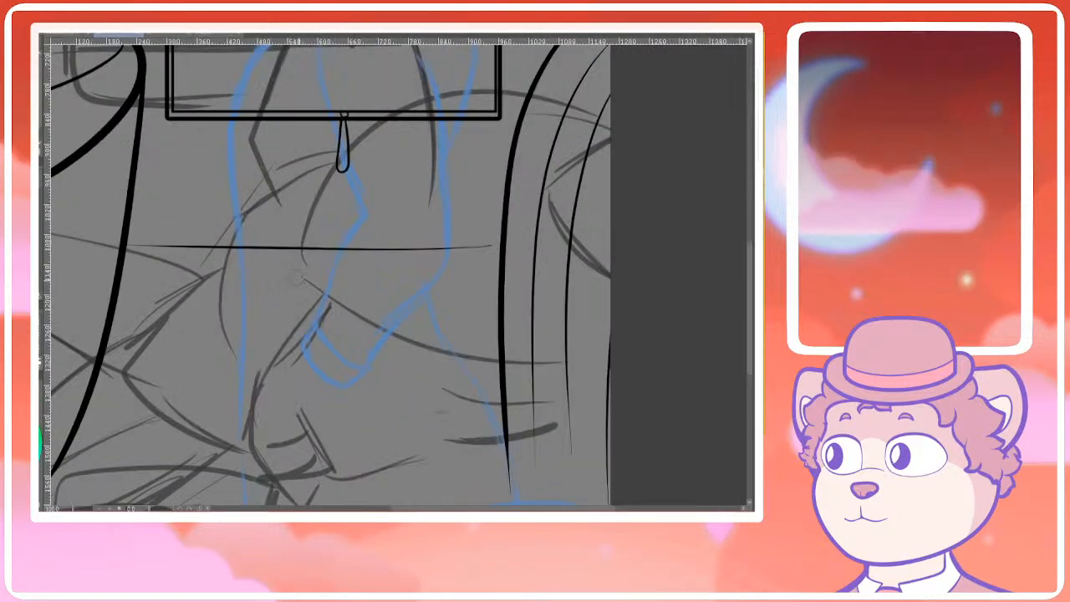
{"action": "scroll", "coordinate": [328, 311], "scroll_direction": "down", "scroll_amount": 3}
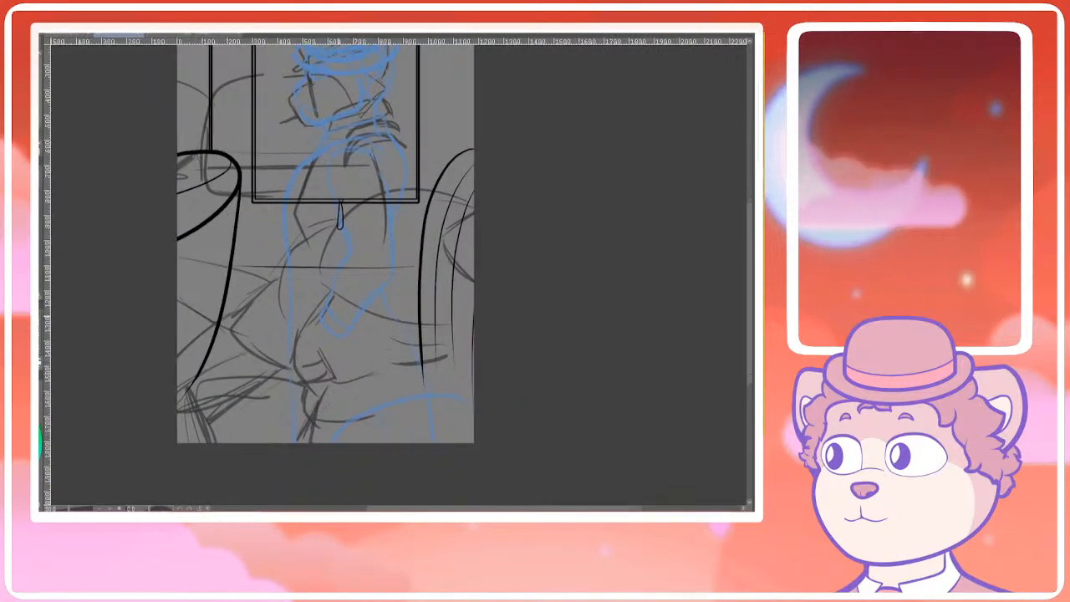
{"action": "left_click_drag", "start_coordinate": [335, 308], "coordinate": [411, 445]}
{"action": "key", "text": "ctrl+z"}
{"action": "left_click_drag", "start_coordinate": [333, 303], "coordinate": [390, 443]}
Sketch a shallow purple arc across the figure's hips, from the front body contour up to the chair back
{"action": "left_click_drag", "start_coordinate": [548, 327], "coordinate": [566, 315]}
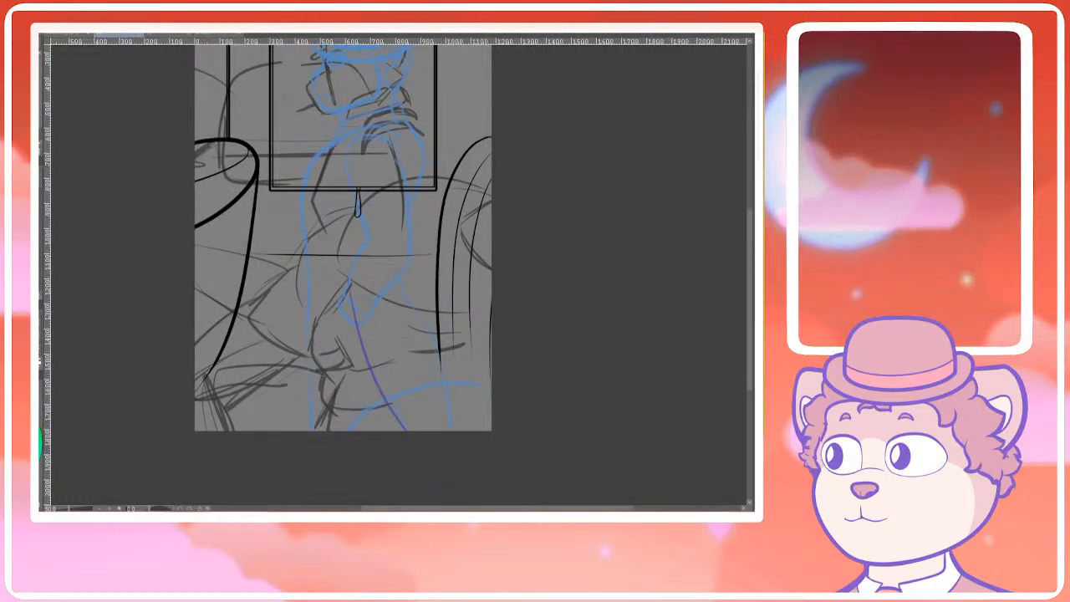
{"action": "mouse_move", "coordinate": [448, 323]}
{"action": "left_mouse_down"}
{"action": "mouse_move", "coordinate": [455, 341]}
{"action": "mouse_move", "coordinate": [444, 323]}
{"action": "left_mouse_up"}
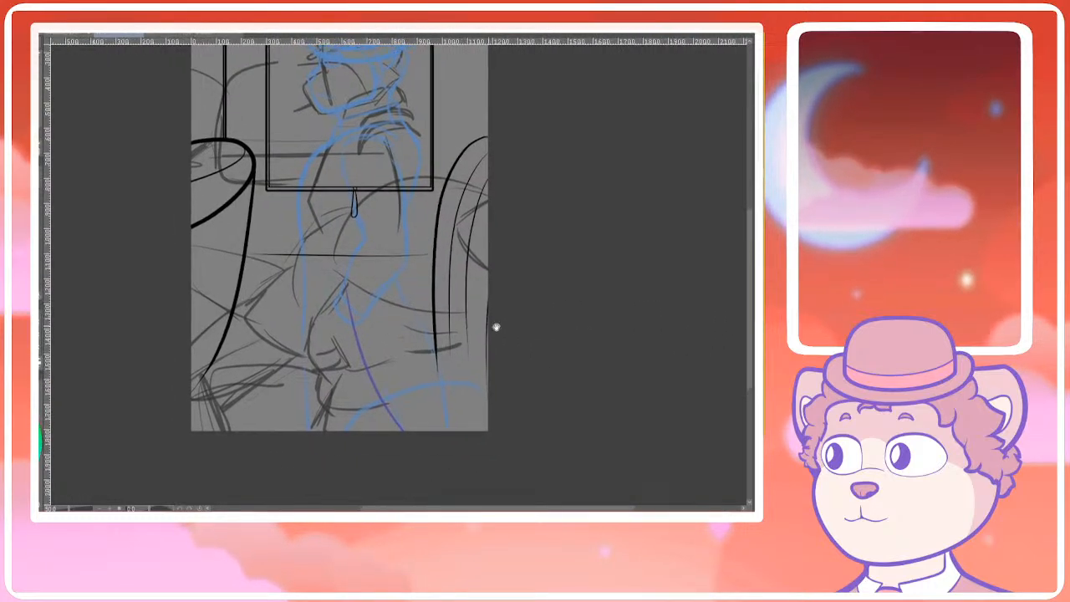
{"action": "left_click_drag", "start_coordinate": [580, 302], "coordinate": [583, 319]}
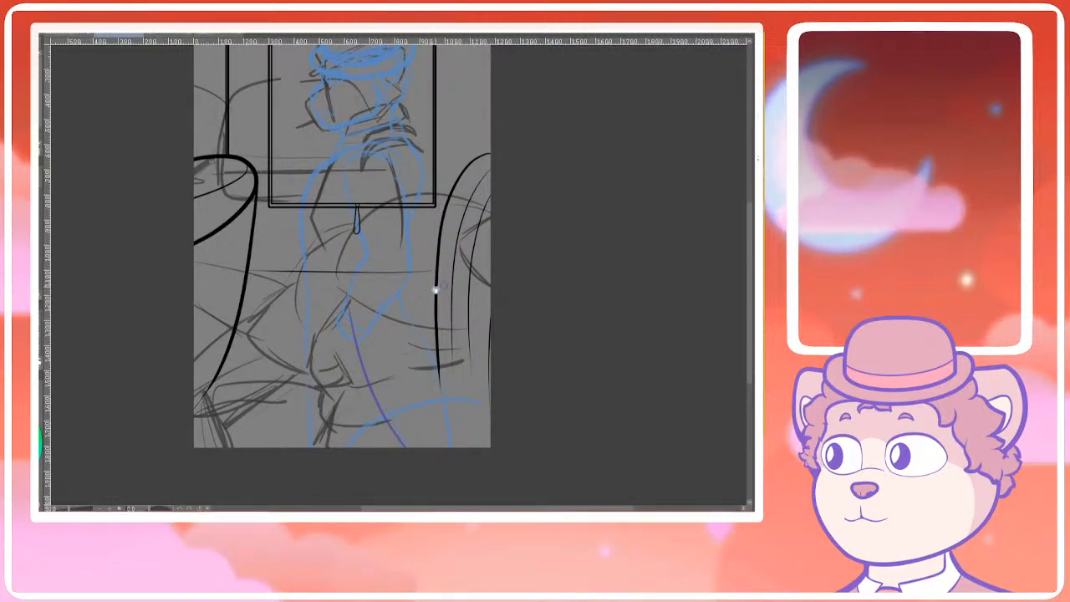
{"action": "left_click_drag", "start_coordinate": [356, 333], "coordinate": [368, 309]}
{"action": "left_click_drag", "start_coordinate": [439, 324], "coordinate": [438, 317]}
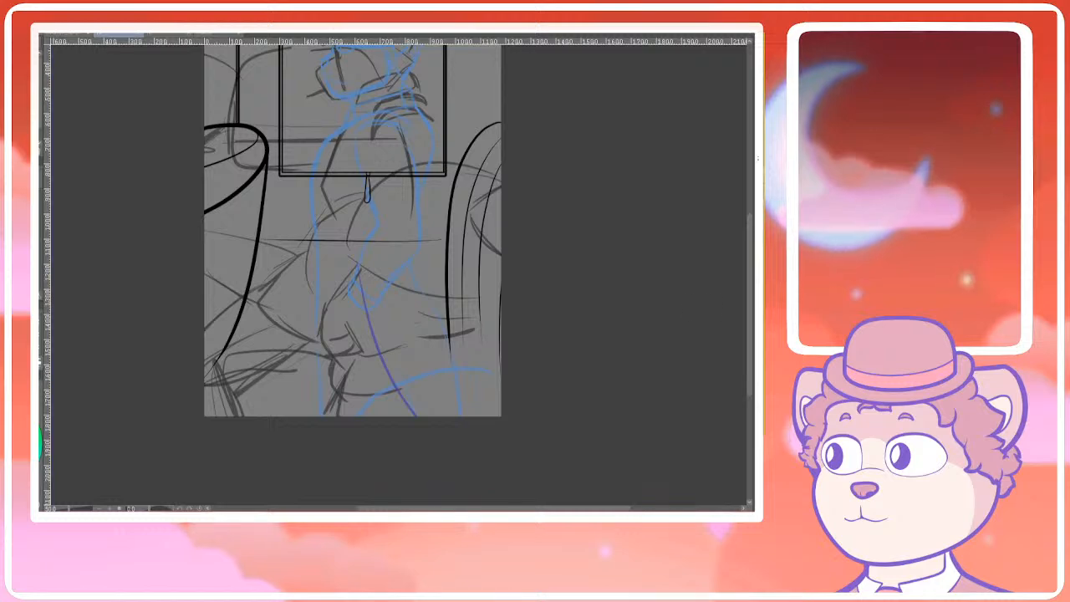
{"action": "scroll", "coordinate": [362, 321], "scroll_direction": "up", "scroll_amount": 1}
{"action": "mouse_move", "coordinate": [313, 297]}
{"action": "left_mouse_down"}
{"action": "mouse_move", "coordinate": [305, 348]}
{"action": "mouse_move", "coordinate": [498, 308]}
{"action": "left_mouse_up"}
{"action": "key", "text": "ctrl+z"}
{"action": "left_click_drag", "start_coordinate": [317, 345], "coordinate": [508, 297]}
{"action": "key", "text": "ctrl+z"}
{"action": "left_click_drag", "start_coordinate": [352, 344], "coordinate": [512, 296]}
{"action": "key", "text": "ctrl+z"}
{"action": "left_click_drag", "start_coordinate": [320, 345], "coordinate": [528, 287]}
{"action": "key", "text": "ctrl+z"}
{"action": "left_click_drag", "start_coordinate": [303, 343], "coordinate": [507, 289]}
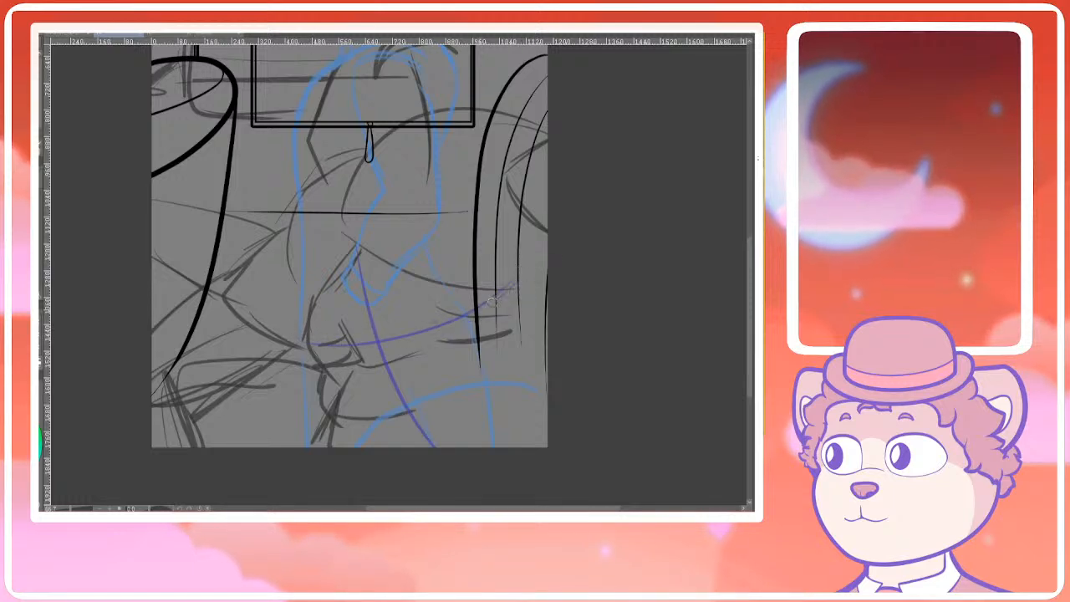
Thicken the purple arc across the hips by retracing it along its length
{"action": "left_click_drag", "start_coordinate": [313, 345], "coordinate": [506, 289]}
{"action": "key", "text": "ctrl+z"}
{"action": "left_click_drag", "start_coordinate": [305, 344], "coordinate": [506, 288]}
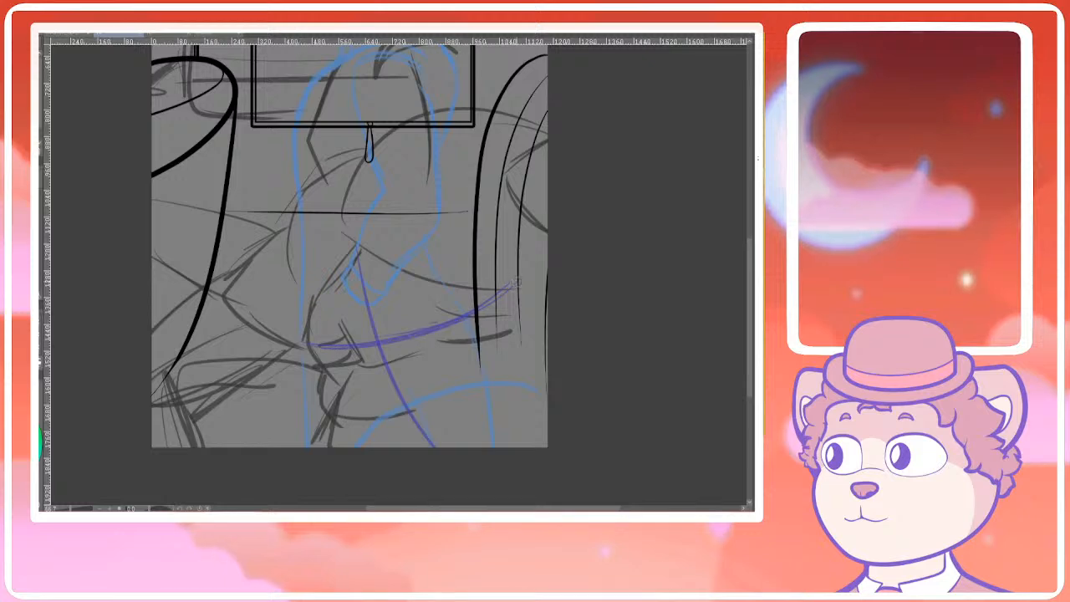
Sketch a second purple arc below the first, roughly parallel and reaching over the chair back
{"action": "left_click_drag", "start_coordinate": [323, 374], "coordinate": [501, 338]}
{"action": "key", "text": "ctrl+z"}
{"action": "mouse_move", "coordinate": [321, 370]}
{"action": "left_mouse_down"}
{"action": "mouse_move", "coordinate": [490, 373]}
{"action": "mouse_move", "coordinate": [546, 349]}
{"action": "left_mouse_up"}
{"action": "key", "text": "ctrl+z"}
{"action": "left_click_drag", "start_coordinate": [328, 383], "coordinate": [528, 337]}
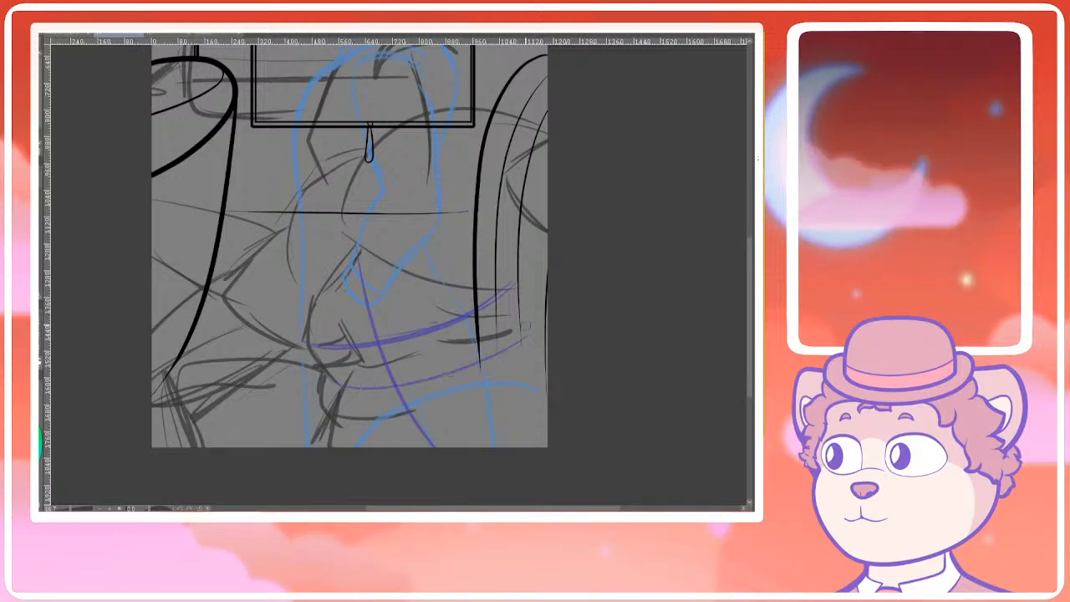
Retrace the lower purple arc and extend its front end to the gray body contour
{"action": "left_click_drag", "start_coordinate": [326, 375], "coordinate": [316, 346]}
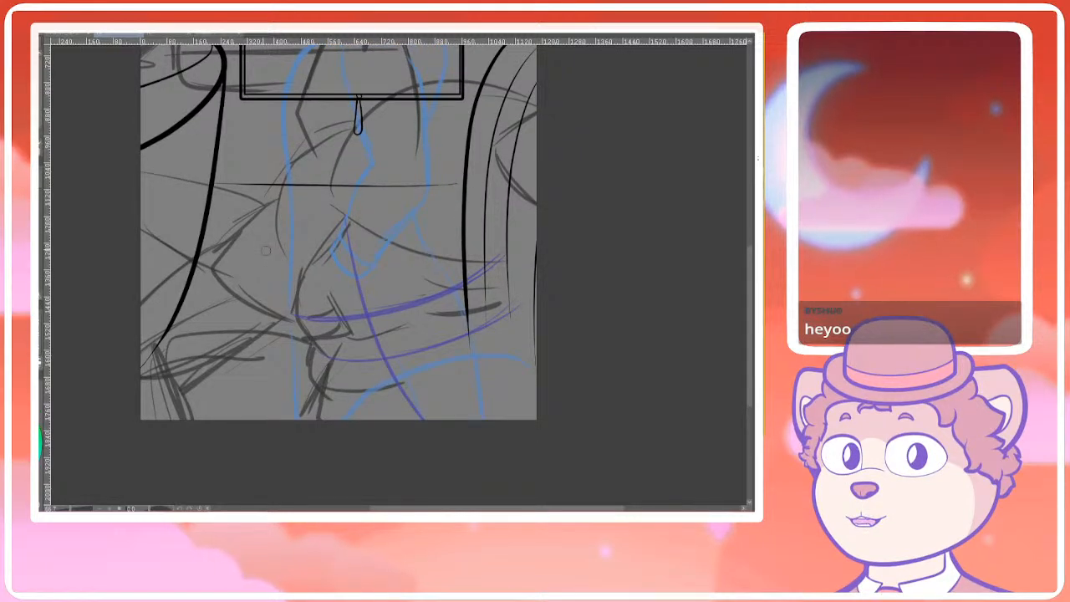
{"action": "left_click_drag", "start_coordinate": [264, 251], "coordinate": [255, 243]}
{"action": "scroll", "coordinate": [334, 339], "scroll_direction": "up", "scroll_amount": 2}
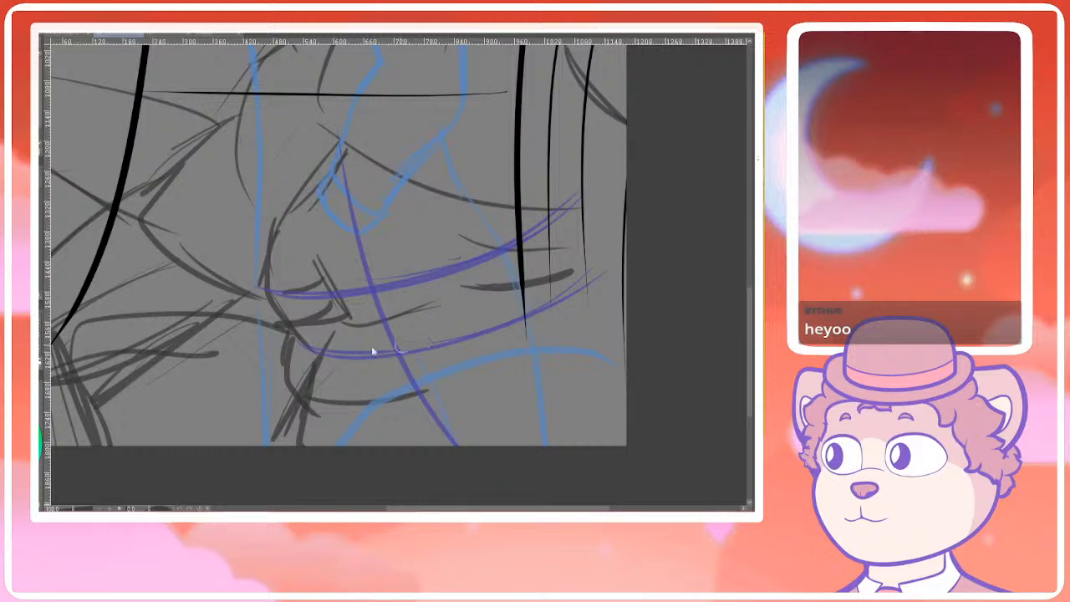
{"action": "left_click_drag", "start_coordinate": [444, 346], "coordinate": [433, 351]}
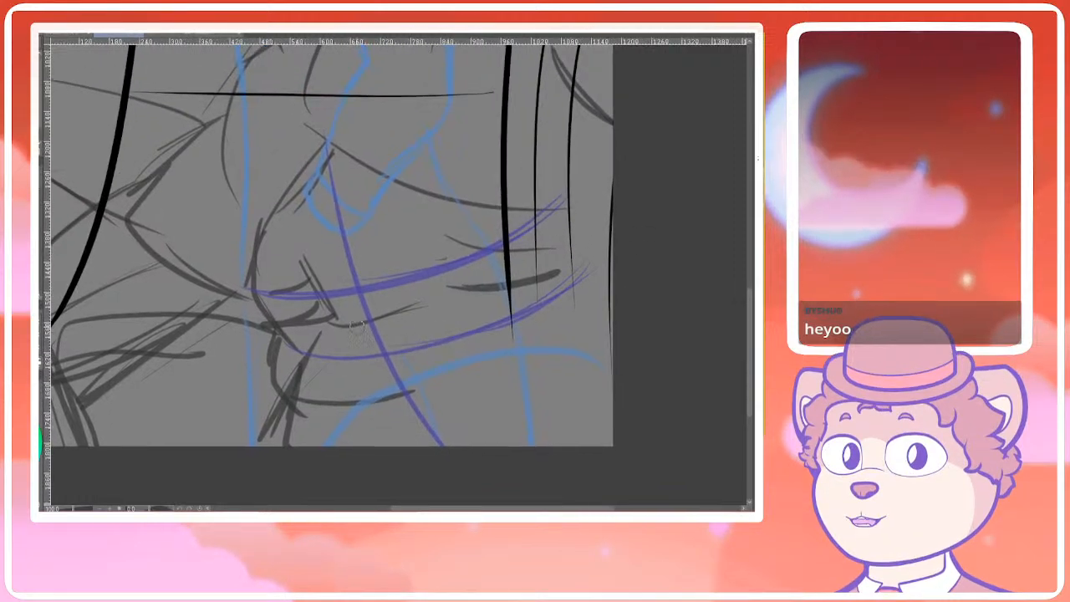
{"action": "left_click_drag", "start_coordinate": [299, 349], "coordinate": [585, 273]}
{"action": "mouse_move", "coordinate": [402, 348]}
{"action": "left_mouse_down"}
{"action": "mouse_move", "coordinate": [345, 335]}
{"action": "mouse_move", "coordinate": [384, 336]}
{"action": "left_mouse_up"}
{"action": "key", "text": "ctrl+z"}
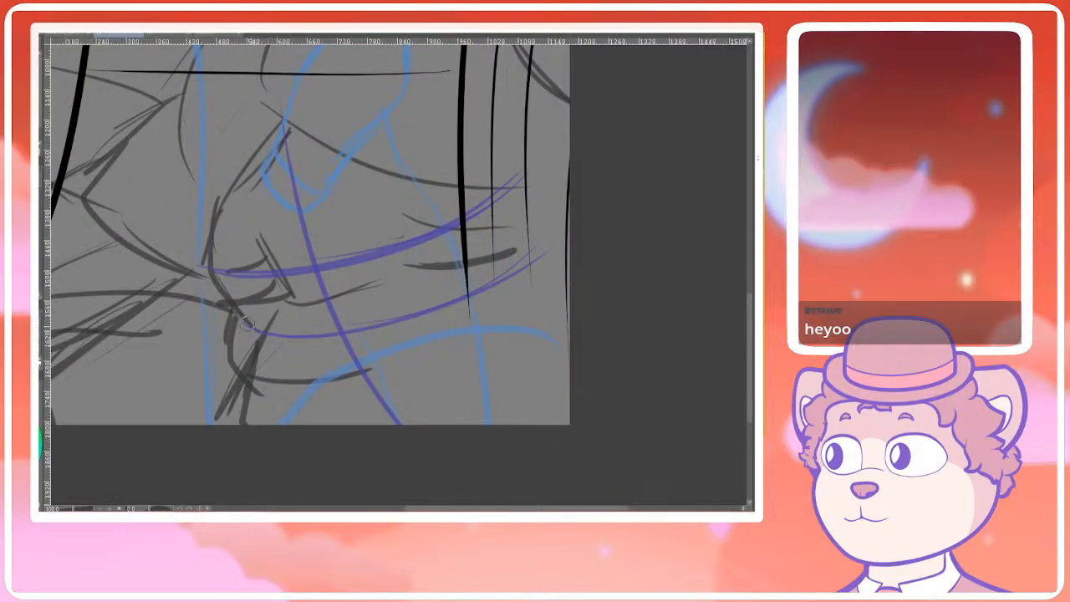
Sketch a short slanted purple line joining the upper and lower arcs near the figure's front
{"action": "scroll", "coordinate": [406, 318], "scroll_direction": "up", "scroll_amount": 3}
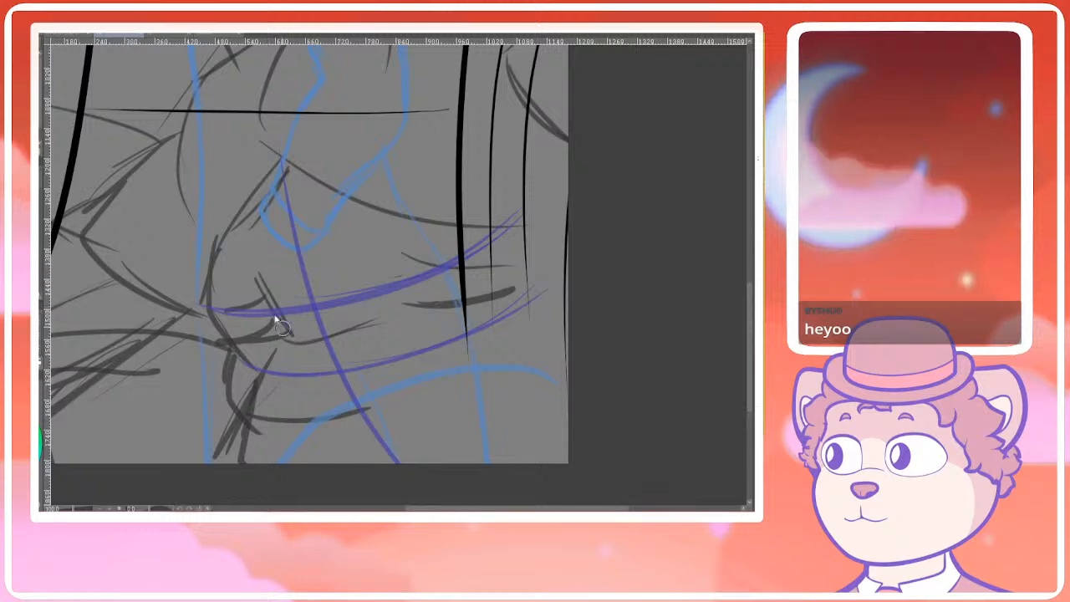
{"action": "mouse_move", "coordinate": [289, 326]}
{"action": "left_mouse_down"}
{"action": "mouse_move", "coordinate": [279, 309]}
{"action": "mouse_move", "coordinate": [283, 327]}
{"action": "left_mouse_up"}
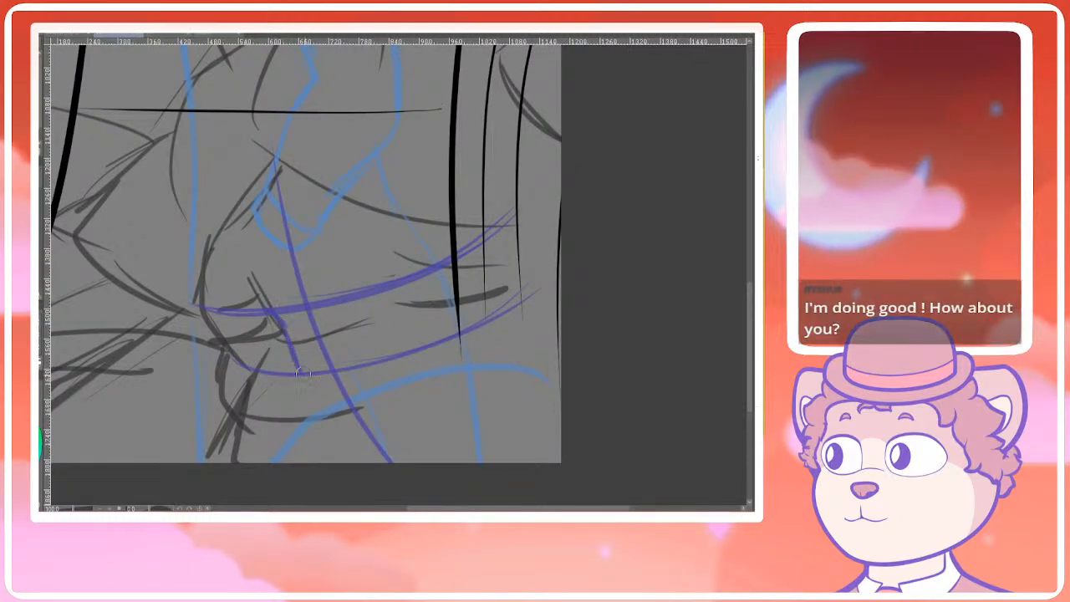
{"action": "scroll", "coordinate": [282, 353], "scroll_direction": "down", "scroll_amount": 4}
{"action": "scroll", "coordinate": [280, 362], "scroll_direction": "down", "scroll_amount": 2}
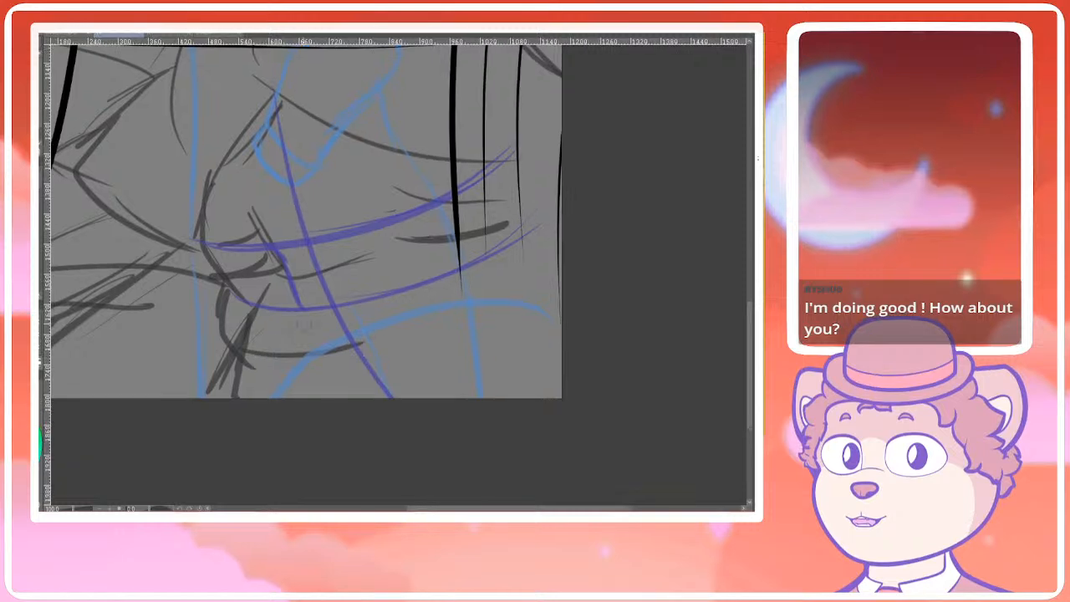
Sketch a short purple line slanting back from the lower arc toward the bottom edge of the canvas
{"action": "left_click_drag", "start_coordinate": [297, 311], "coordinate": [280, 370]}
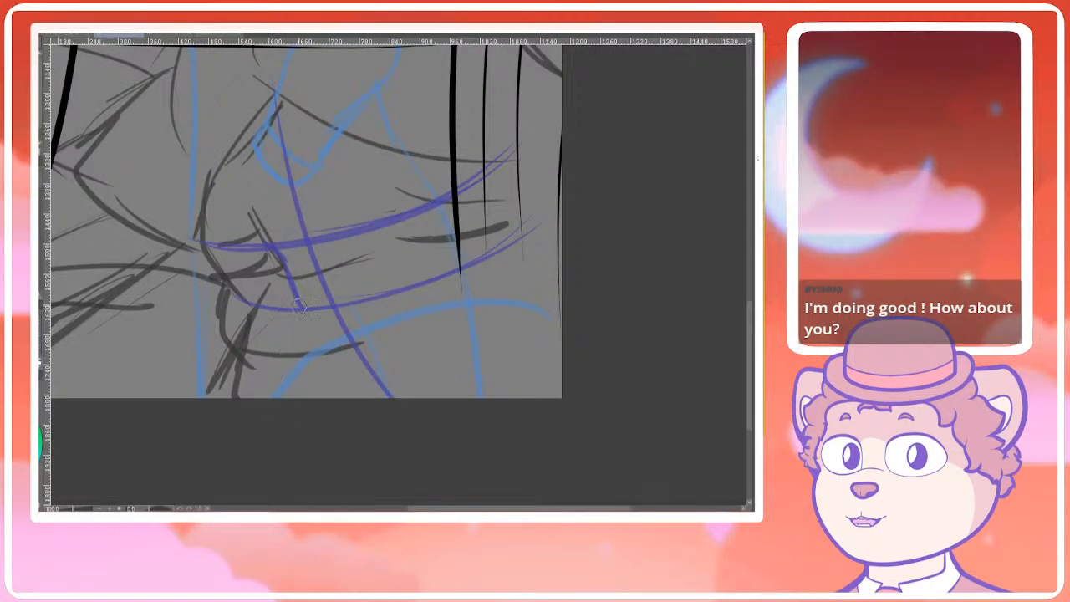
{"action": "left_click_drag", "start_coordinate": [299, 311], "coordinate": [259, 412]}
{"action": "key", "text": "ctrl+z"}
{"action": "left_click_drag", "start_coordinate": [300, 308], "coordinate": [270, 408]}
{"action": "key", "text": "ctrl+z"}
{"action": "left_click_drag", "start_coordinate": [299, 309], "coordinate": [264, 405]}
{"action": "left_click_drag", "start_coordinate": [298, 374], "coordinate": [379, 366]}
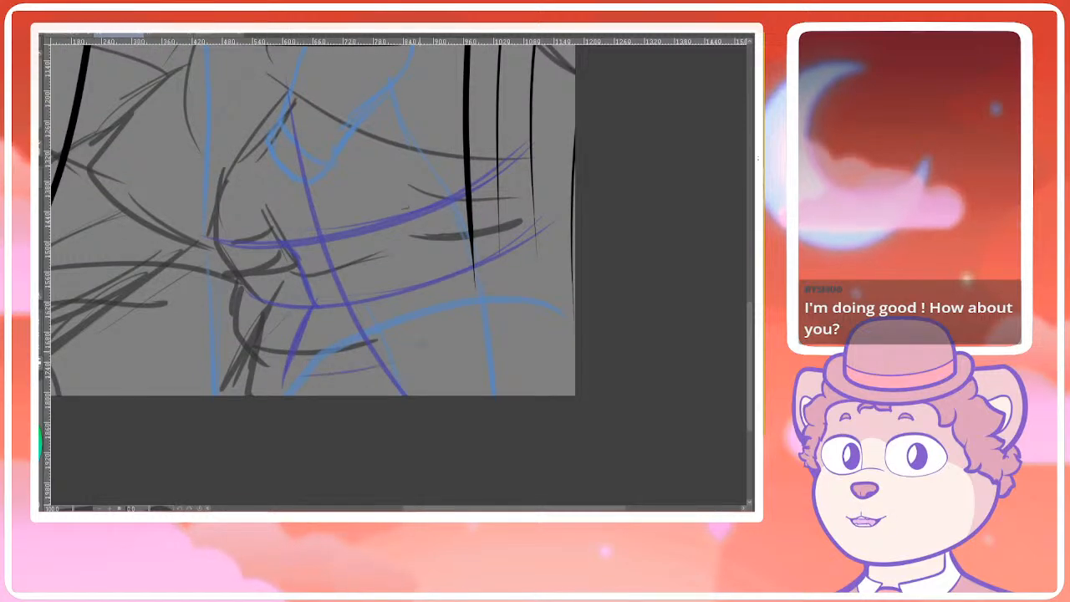
{"action": "left_click_drag", "start_coordinate": [283, 381], "coordinate": [398, 375]}
{"action": "key", "text": "ctrl+z"}
{"action": "mouse_move", "coordinate": [293, 380]}
{"action": "left_mouse_down"}
{"action": "mouse_move", "coordinate": [396, 368]}
{"action": "mouse_move", "coordinate": [299, 387]}
{"action": "mouse_move", "coordinate": [380, 360]}
{"action": "left_mouse_up"}
{"action": "scroll", "coordinate": [308, 381], "scroll_direction": "up", "scroll_amount": 1}
{"action": "key", "text": "ctrl+z"}
View the companion drawing of the seated woman, and look over the whole hatted-figure drawing
{"action": "scroll", "coordinate": [381, 356], "scroll_direction": "down", "scroll_amount": 3}
{"action": "left_click_drag", "start_coordinate": [435, 201], "coordinate": [417, 343]}
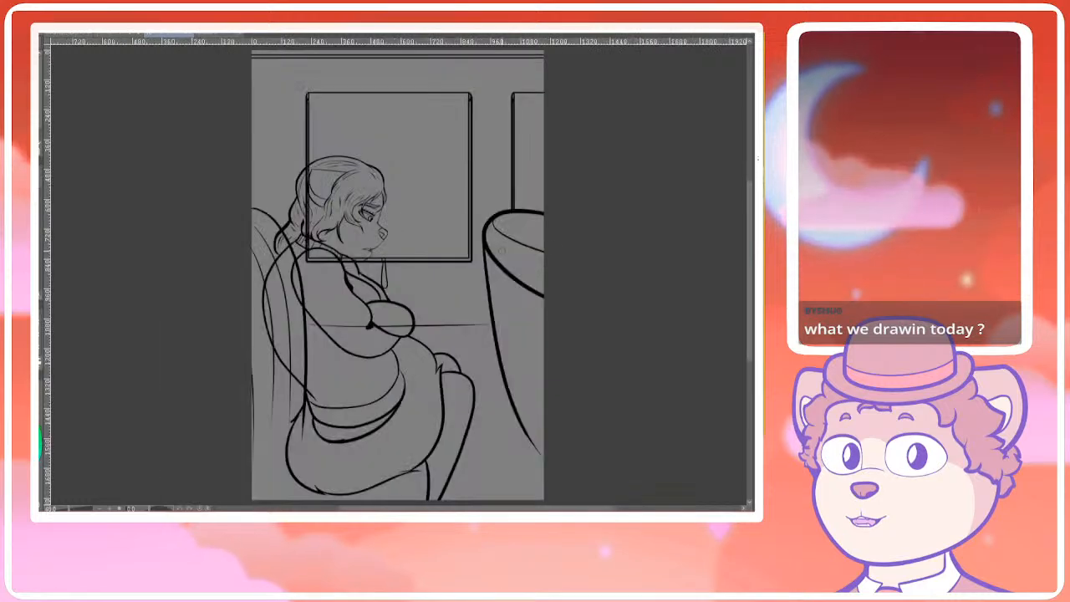
{"action": "left_click_drag", "start_coordinate": [626, 227], "coordinate": [615, 229]}
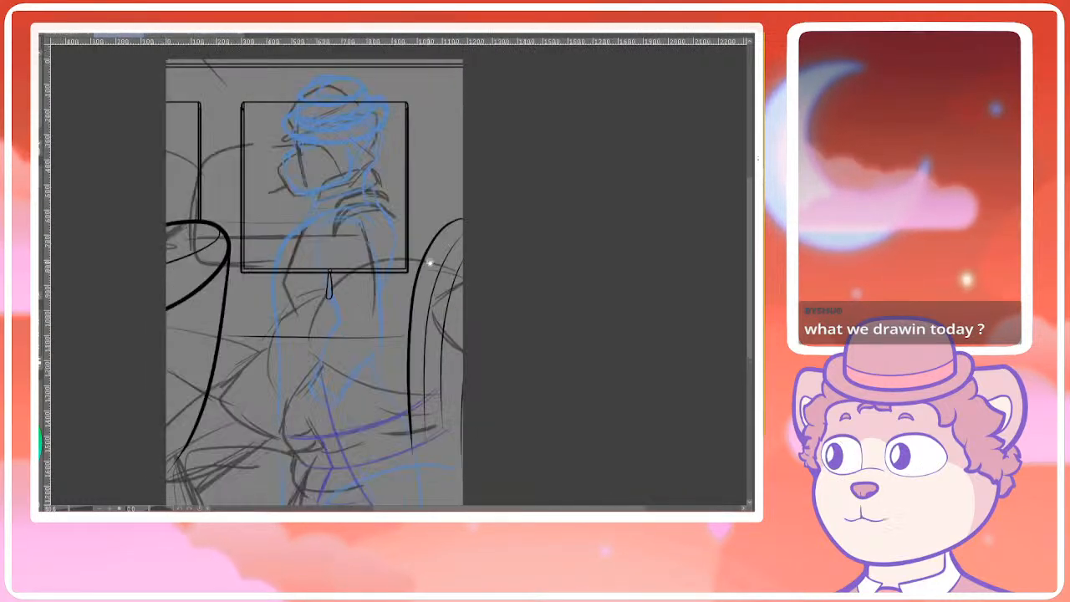
{"action": "scroll", "coordinate": [310, 250], "scroll_direction": "down", "scroll_amount": 2}
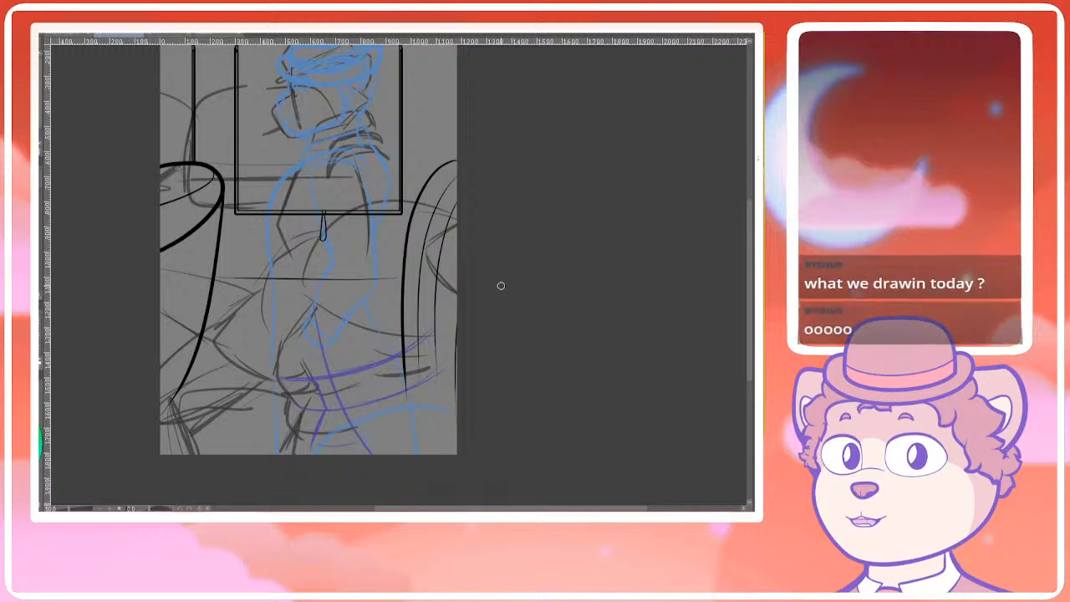
{"action": "scroll", "coordinate": [505, 242], "scroll_direction": "down", "scroll_amount": 3}
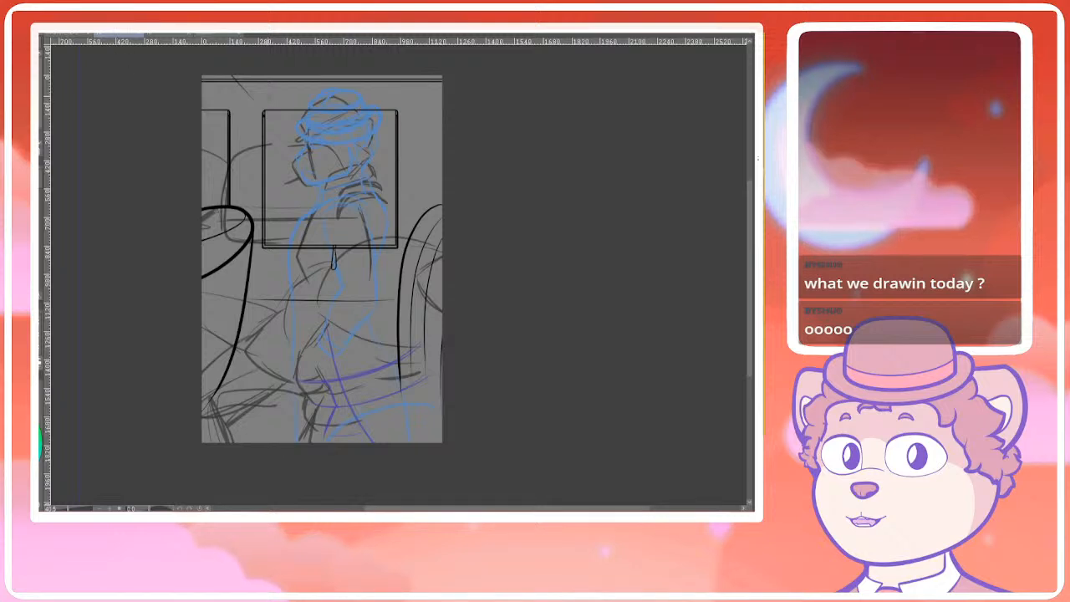
View the white-canvas drawing of the figure seen from behind with different layers shown, and return to the hatted figure's drawing
{"action": "left_click", "coordinate": [219, 36]}
{"action": "scroll", "coordinate": [329, 148], "scroll_direction": "down", "scroll_amount": 1}
{"action": "left_click_drag", "start_coordinate": [439, 262], "coordinate": [423, 200]}
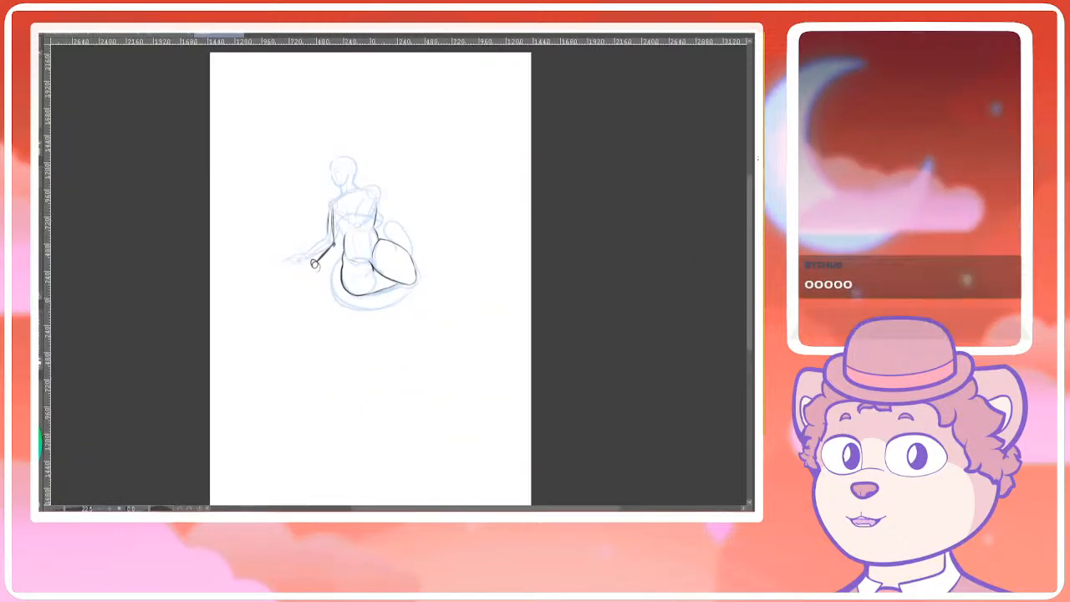
{"action": "key", "text": "ctrl+z"}
{"action": "key", "text": "ctrl+y"}
{"action": "left_click", "coordinate": [757, 261]}
{"action": "scroll", "coordinate": [325, 146], "scroll_direction": "up", "scroll_amount": 4}
{"action": "scroll", "coordinate": [327, 145], "scroll_direction": "down", "scroll_amount": 5}
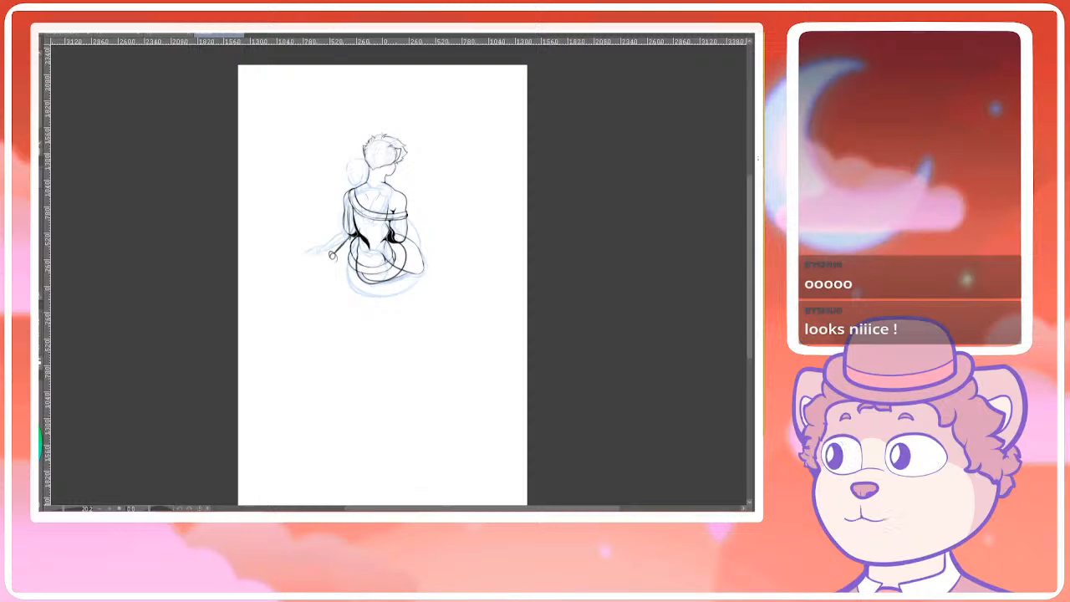
{"action": "left_click", "coordinate": [756, 251]}
{"action": "scroll", "coordinate": [324, 96], "scroll_direction": "up", "scroll_amount": 1}
{"action": "left_click_drag", "start_coordinate": [482, 152], "coordinate": [392, 131]}
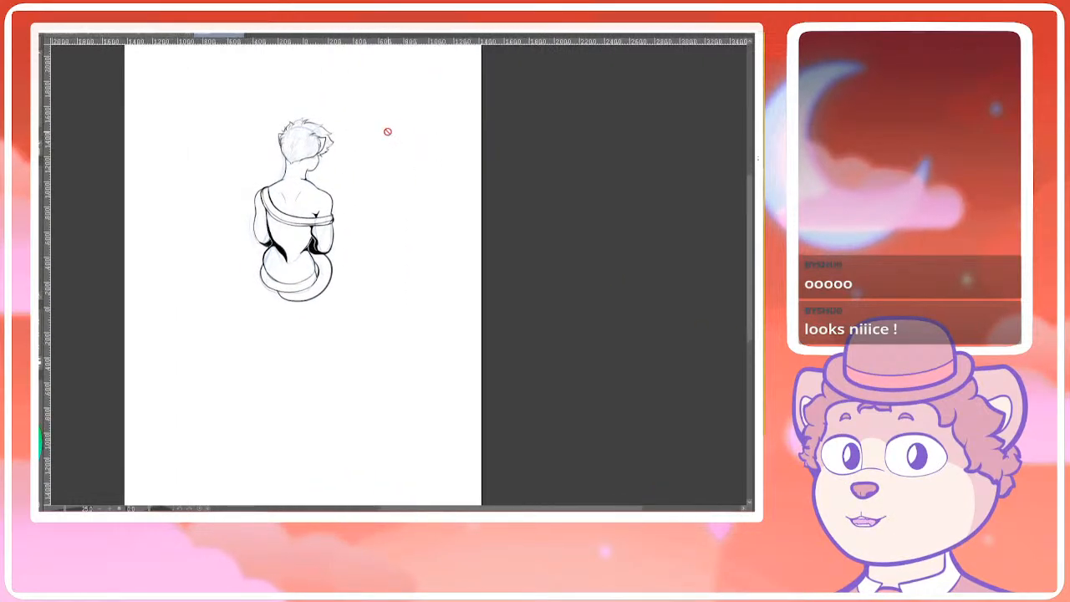
{"action": "left_click", "coordinate": [180, 38]}
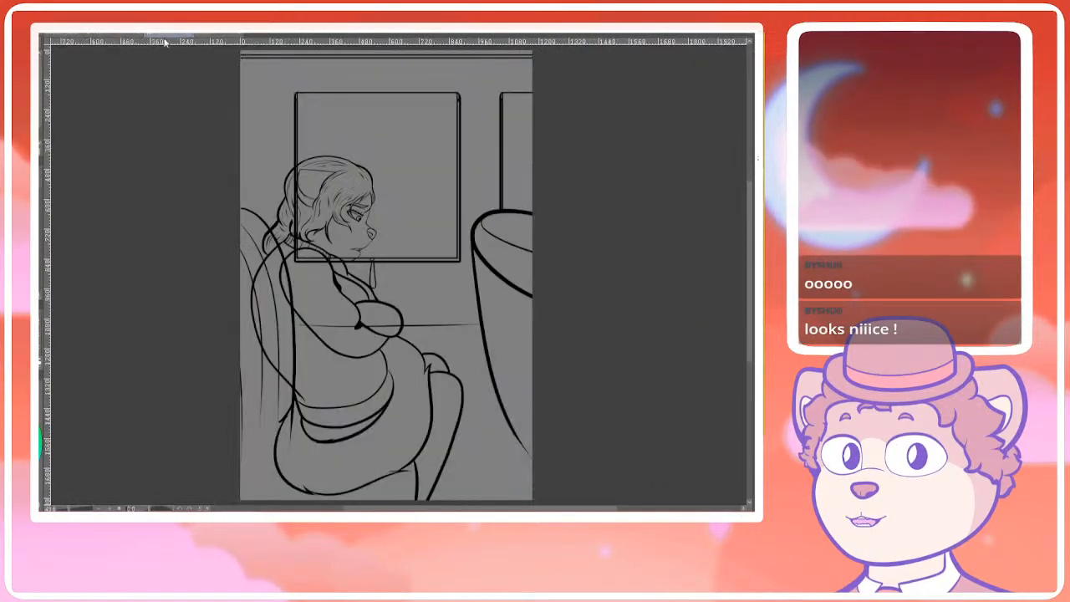
{"action": "left_click", "coordinate": [117, 37]}
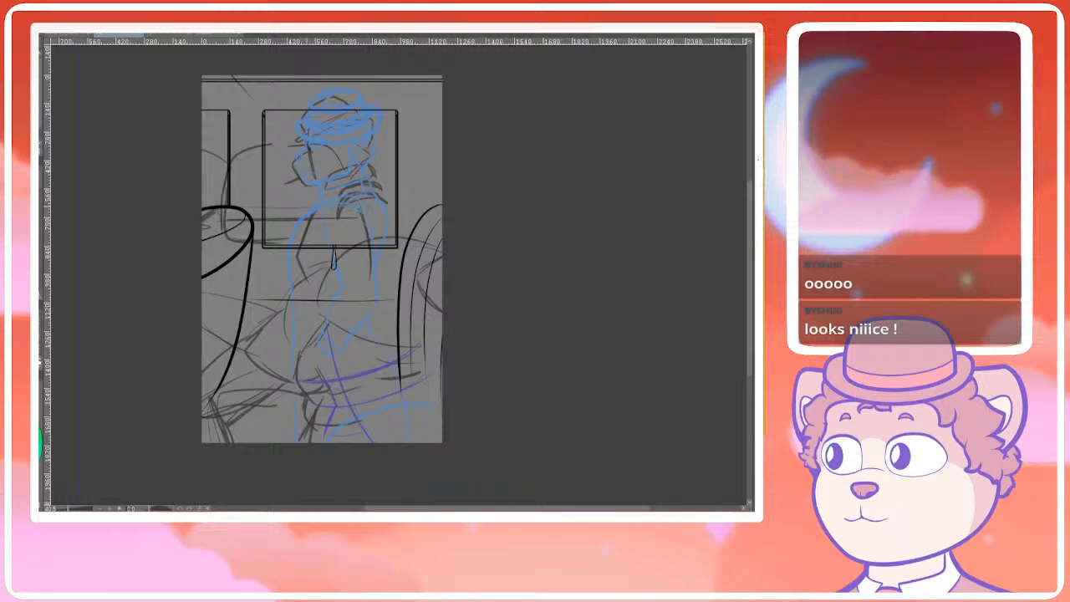
Replace the short line below the lower arc with new purple strokes slanting toward the canvas's bottom edge
{"action": "scroll", "coordinate": [357, 267], "scroll_direction": "up", "scroll_amount": 2}
{"action": "left_click_drag", "start_coordinate": [356, 268], "coordinate": [359, 87]}
{"action": "left_click_drag", "start_coordinate": [307, 282], "coordinate": [310, 240]}
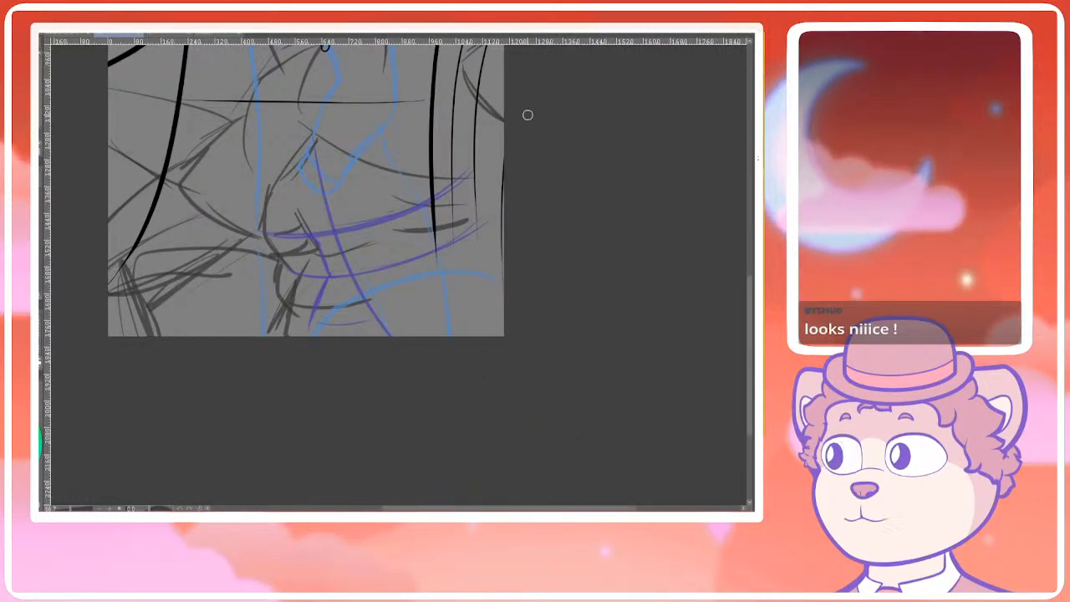
{"action": "scroll", "coordinate": [314, 260], "scroll_direction": "up", "scroll_amount": 3}
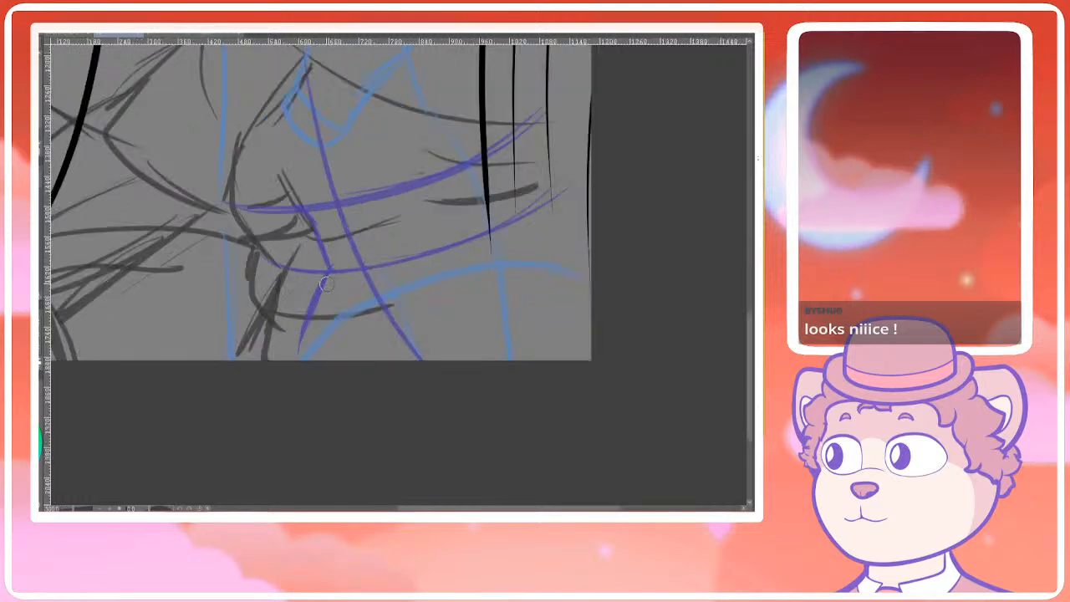
{"action": "left_click_drag", "start_coordinate": [336, 265], "coordinate": [295, 374]}
{"action": "key", "text": "ctrl+z"}
{"action": "key", "text": "ctrl+z"}
{"action": "left_click_drag", "start_coordinate": [333, 267], "coordinate": [298, 360]}
{"action": "left_click_drag", "start_coordinate": [332, 269], "coordinate": [305, 356]}
{"action": "left_click_drag", "start_coordinate": [324, 279], "coordinate": [320, 370]}
Double the slanted purple line between the two arcs with additional strokes alongside it
{"action": "left_click_drag", "start_coordinate": [263, 257], "coordinate": [307, 302]}
{"action": "key", "text": "ctrl+z"}
{"action": "key", "text": "ctrl+z"}
{"action": "left_click_drag", "start_coordinate": [266, 256], "coordinate": [317, 348]}
{"action": "left_click_drag", "start_coordinate": [295, 294], "coordinate": [321, 360]}
{"action": "scroll", "coordinate": [372, 408], "scroll_direction": "down", "scroll_amount": 2}
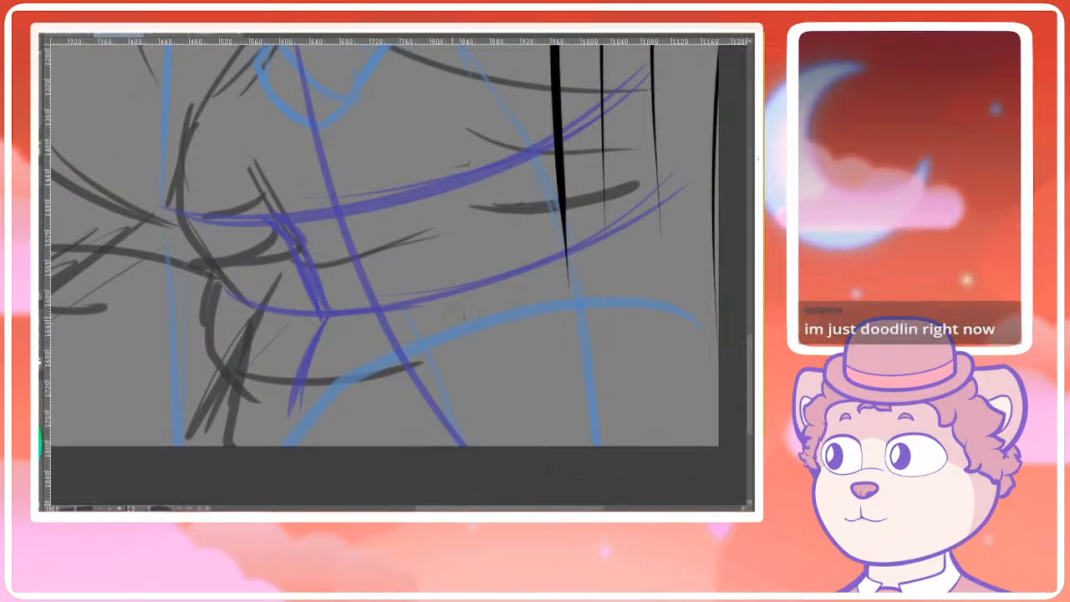
Thicken and lengthen the slanted purple line below the lower arc toward the canvas's bottom edge
{"action": "scroll", "coordinate": [334, 332], "scroll_direction": "down", "scroll_amount": 1}
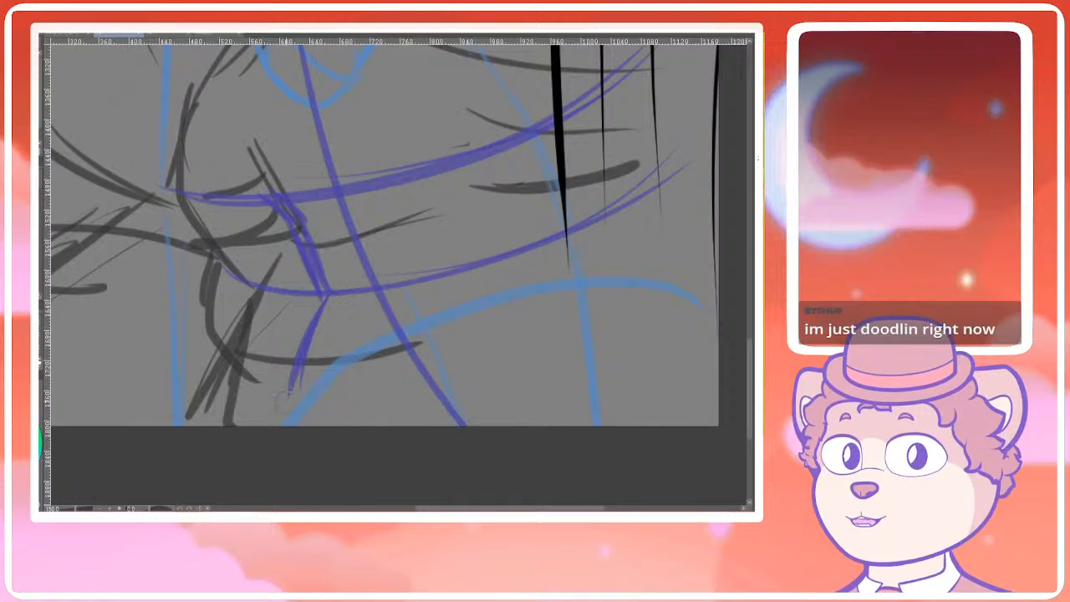
{"action": "left_click_drag", "start_coordinate": [327, 304], "coordinate": [276, 405]}
{"action": "key", "text": "ctrl+z"}
{"action": "left_click_drag", "start_coordinate": [326, 296], "coordinate": [301, 370]}
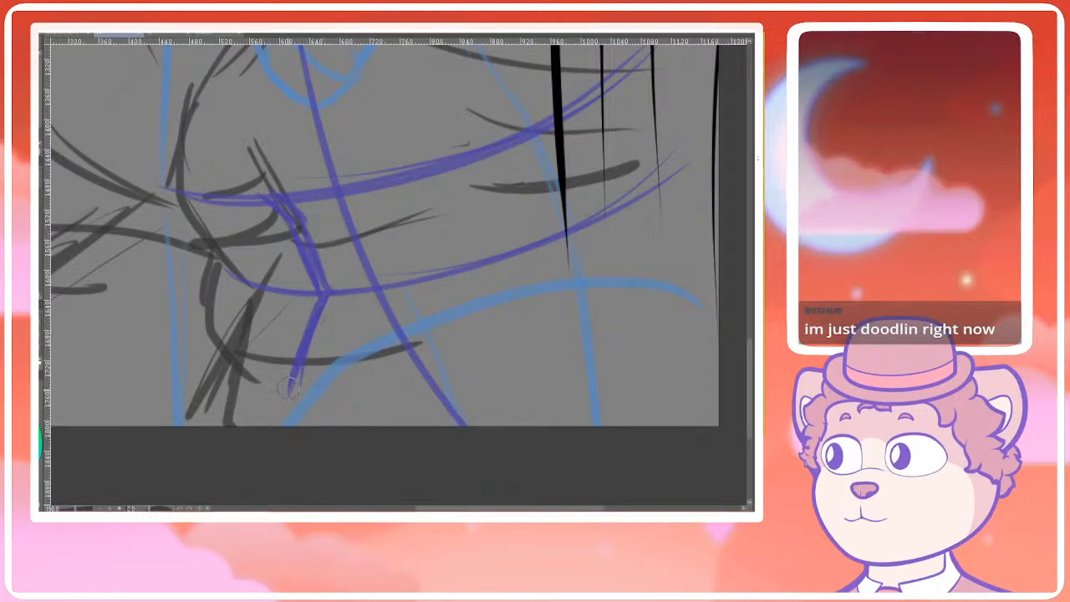
Draw a shallow purple curve from the lower end of the slanted line across to the long diagonal line
{"action": "mouse_move", "coordinate": [320, 311]}
{"action": "left_mouse_down"}
{"action": "mouse_move", "coordinate": [285, 397]}
{"action": "mouse_move", "coordinate": [284, 386]}
{"action": "mouse_move", "coordinate": [427, 382]}
{"action": "mouse_move", "coordinate": [316, 401]}
{"action": "mouse_move", "coordinate": [445, 378]}
{"action": "mouse_move", "coordinate": [292, 394]}
{"action": "mouse_move", "coordinate": [428, 377]}
{"action": "mouse_move", "coordinate": [413, 389]}
{"action": "mouse_move", "coordinate": [296, 394]}
{"action": "mouse_move", "coordinate": [389, 394]}
{"action": "left_mouse_up"}
{"action": "key", "text": "ctrl+z"}
{"action": "key", "text": "ctrl+z"}
{"action": "key", "text": "ctrl+z"}
{"action": "key", "text": "ctrl+z"}
{"action": "key", "text": "ctrl+z"}
{"action": "left_click_drag", "start_coordinate": [289, 395], "coordinate": [371, 397]}
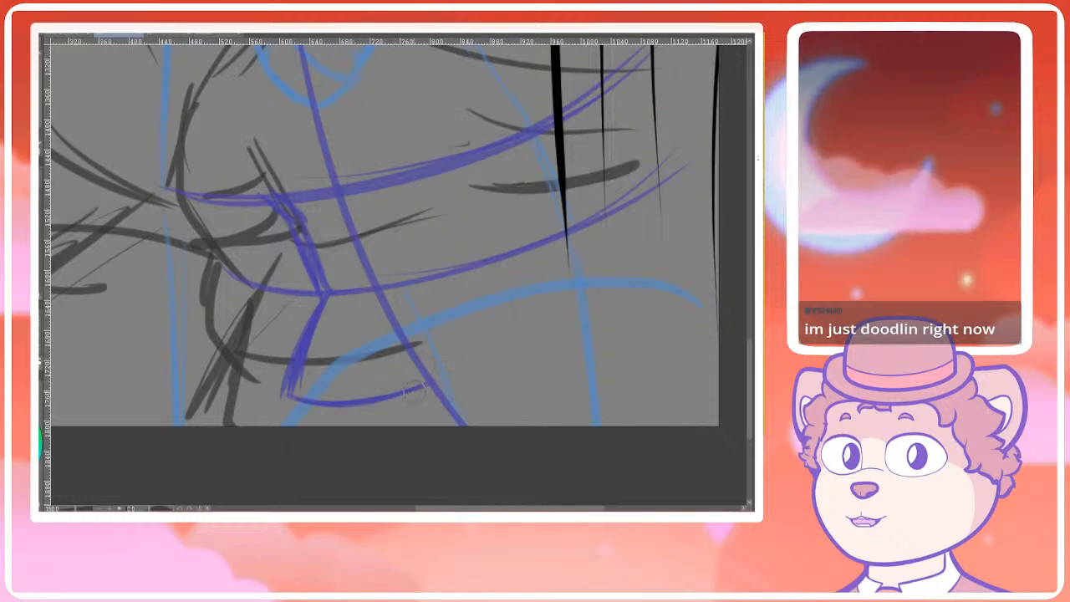
{"action": "scroll", "coordinate": [428, 386], "scroll_direction": "down", "scroll_amount": 1}
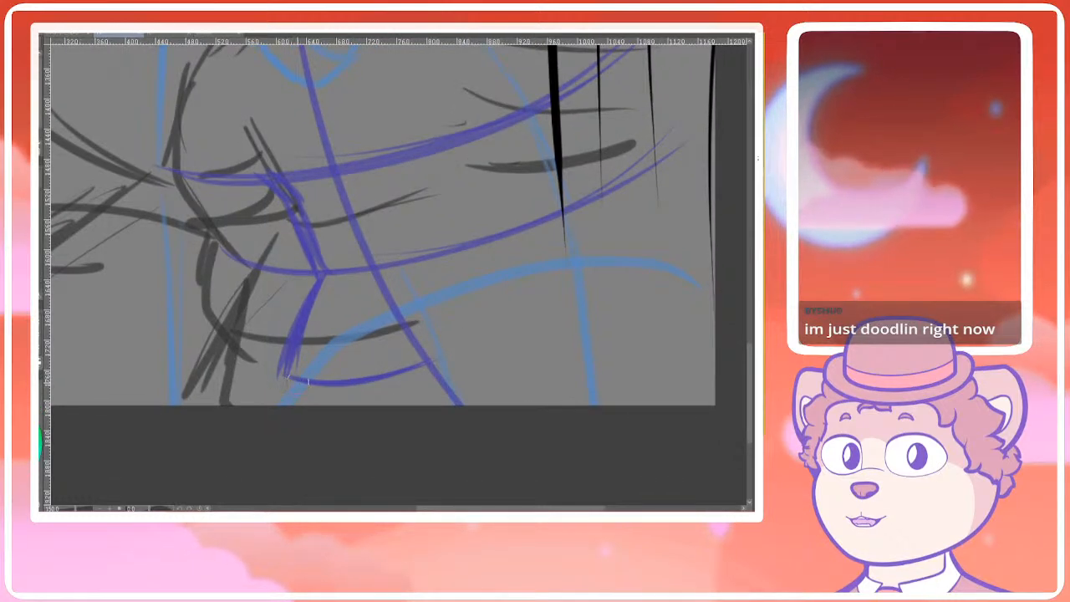
Add short curved purple strokes from both ends of the shallow curve down to the canvas's bottom edge
{"action": "left_click_drag", "start_coordinate": [380, 394], "coordinate": [377, 387]}
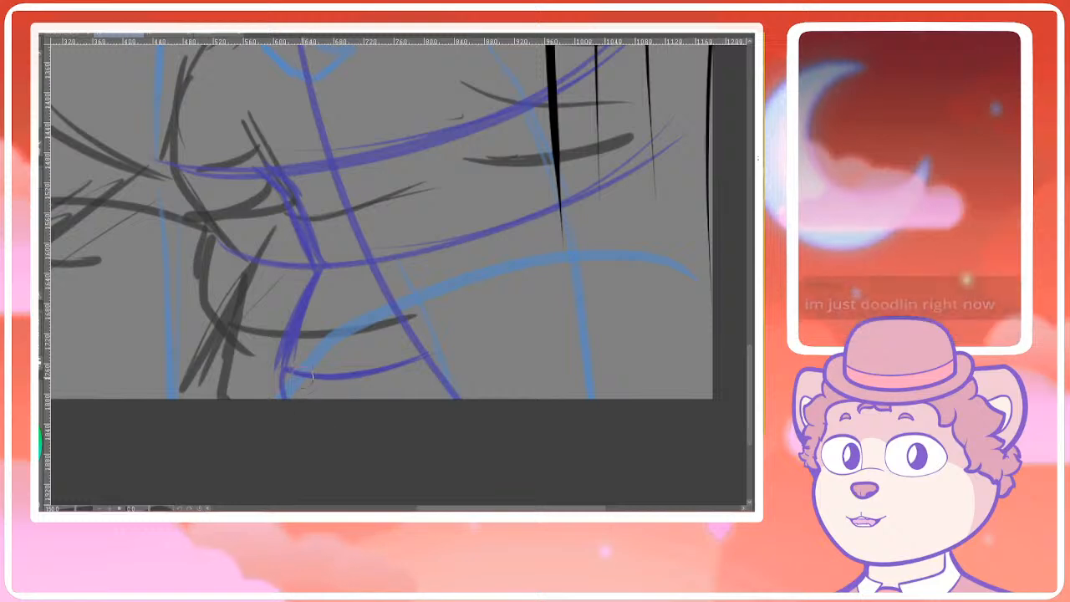
{"action": "left_click_drag", "start_coordinate": [291, 379], "coordinate": [332, 410]}
{"action": "key", "text": "ctrl+z"}
{"action": "left_click_drag", "start_coordinate": [277, 372], "coordinate": [314, 410]}
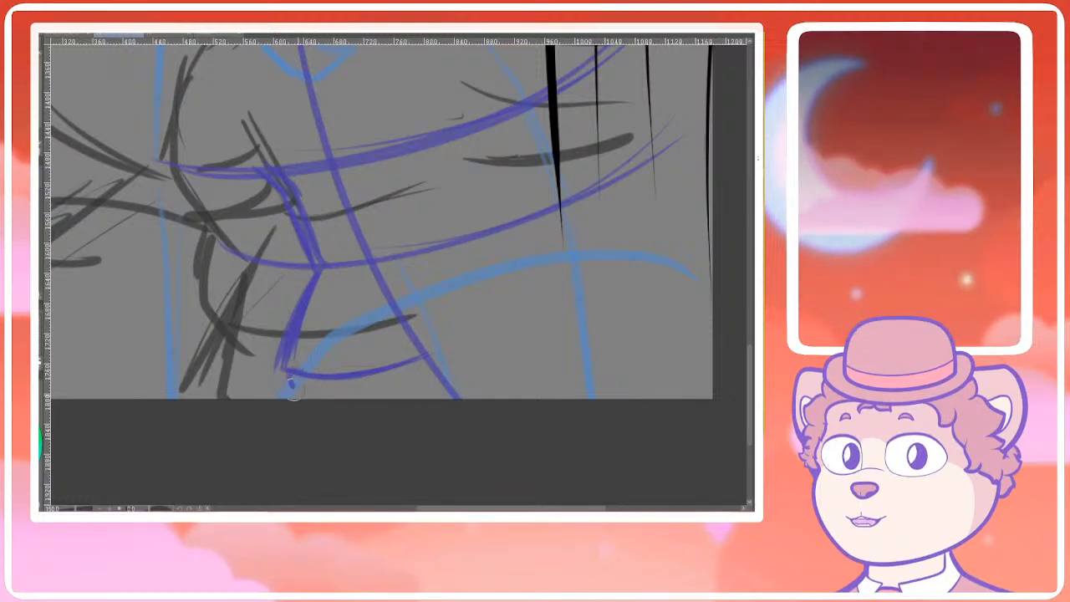
{"action": "mouse_move", "coordinate": [422, 362]}
{"action": "left_mouse_down"}
{"action": "mouse_move", "coordinate": [393, 403]}
{"action": "mouse_move", "coordinate": [383, 394]}
{"action": "mouse_move", "coordinate": [402, 381]}
{"action": "mouse_move", "coordinate": [412, 412]}
{"action": "left_mouse_up"}
{"action": "key", "text": "ctrl+z"}
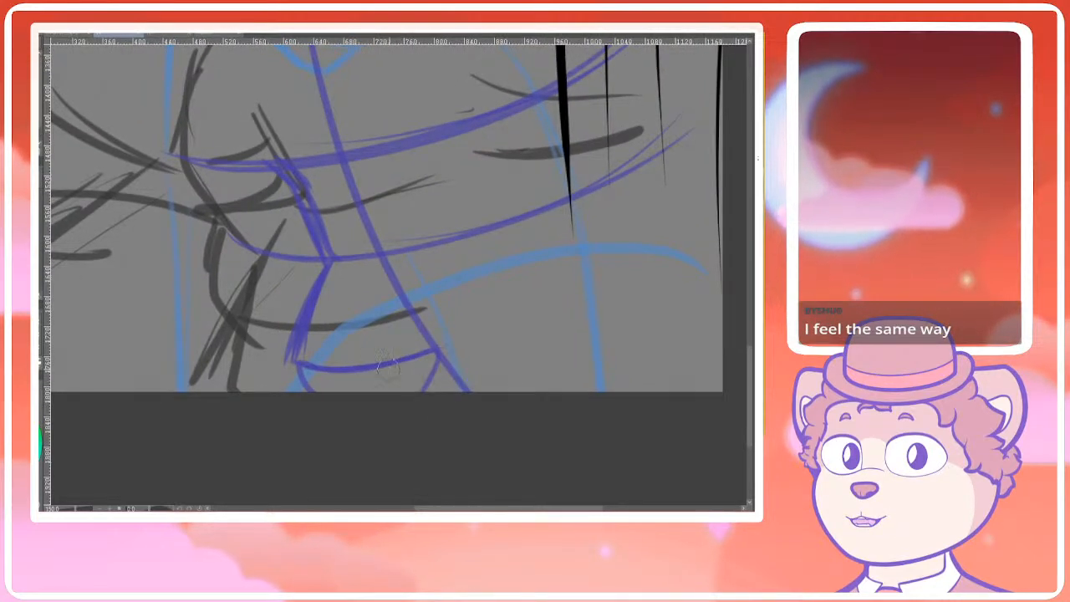
{"action": "key", "text": "ctrl+z"}
{"action": "left_click_drag", "start_coordinate": [411, 360], "coordinate": [399, 403]}
Examine the purple clothing lines against the whole hatted figure and up close around the two arcs
{"action": "scroll", "coordinate": [445, 342], "scroll_direction": "down", "scroll_amount": 2}
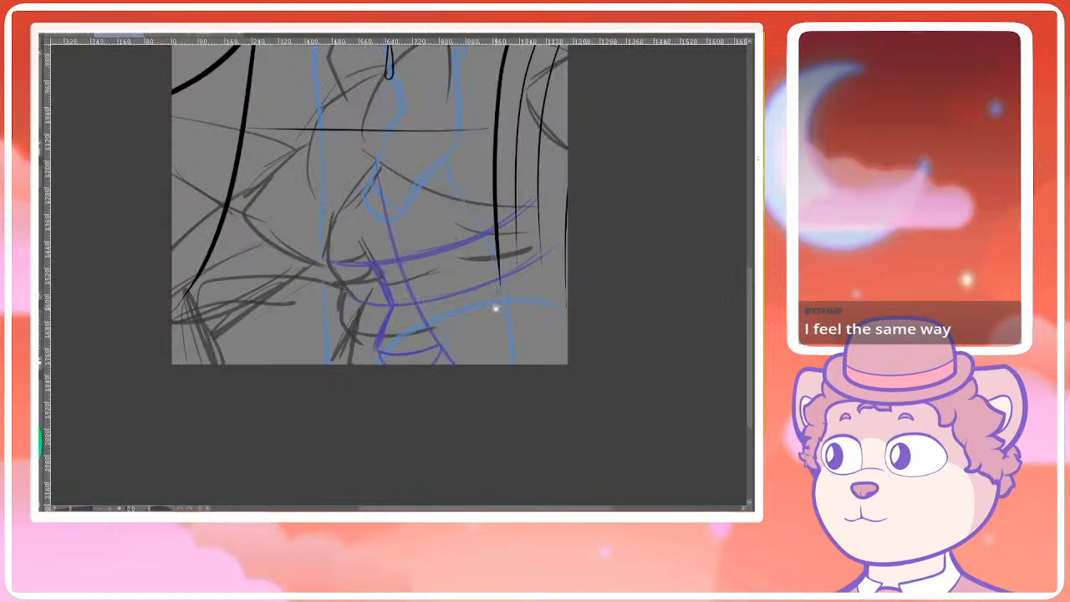
{"action": "left_click_drag", "start_coordinate": [499, 296], "coordinate": [469, 336]}
{"action": "scroll", "coordinate": [376, 365], "scroll_direction": "up", "scroll_amount": 2}
{"action": "left_click_drag", "start_coordinate": [405, 371], "coordinate": [380, 339]}
{"action": "left_click_drag", "start_coordinate": [452, 346], "coordinate": [456, 351]}
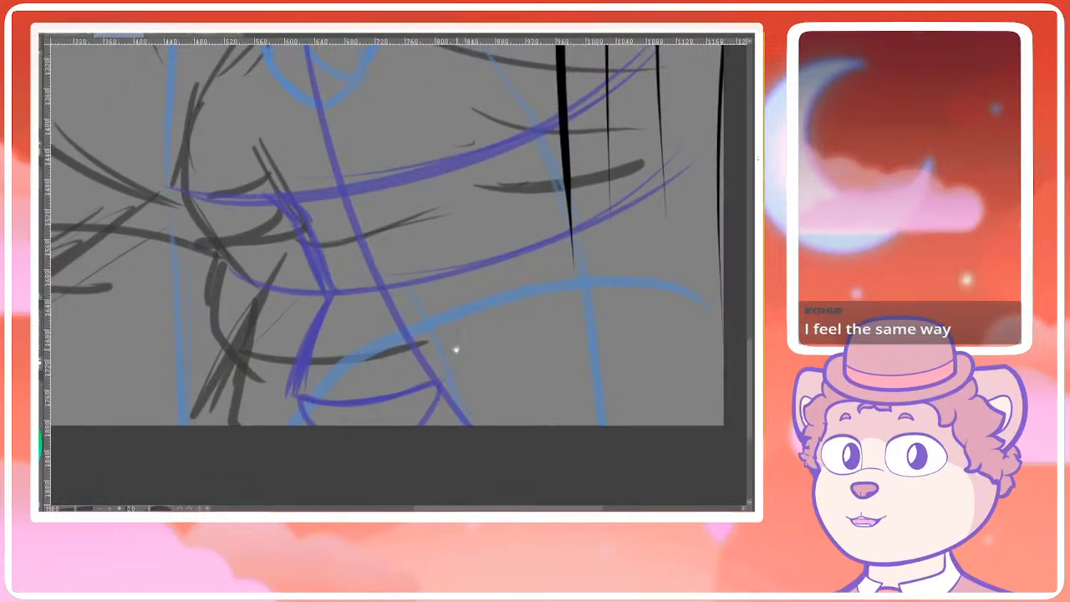
{"action": "scroll", "coordinate": [384, 323], "scroll_direction": "down", "scroll_amount": 3}
{"action": "left_click_drag", "start_coordinate": [416, 180], "coordinate": [375, 354]}
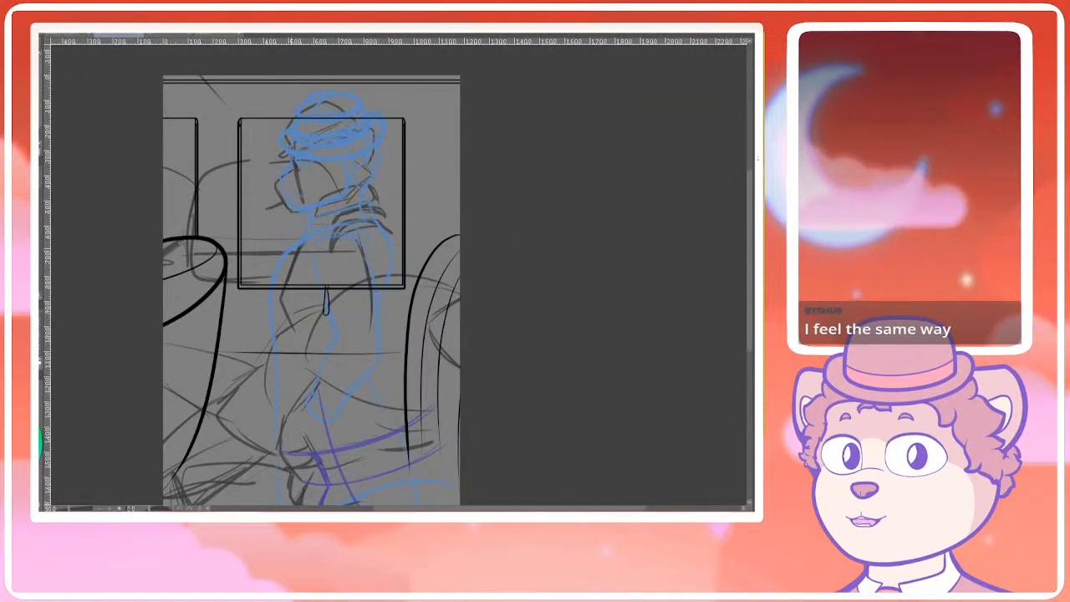
{"action": "left_click_drag", "start_coordinate": [385, 261], "coordinate": [394, 251]}
{"action": "left_click_drag", "start_coordinate": [536, 262], "coordinate": [535, 271]}
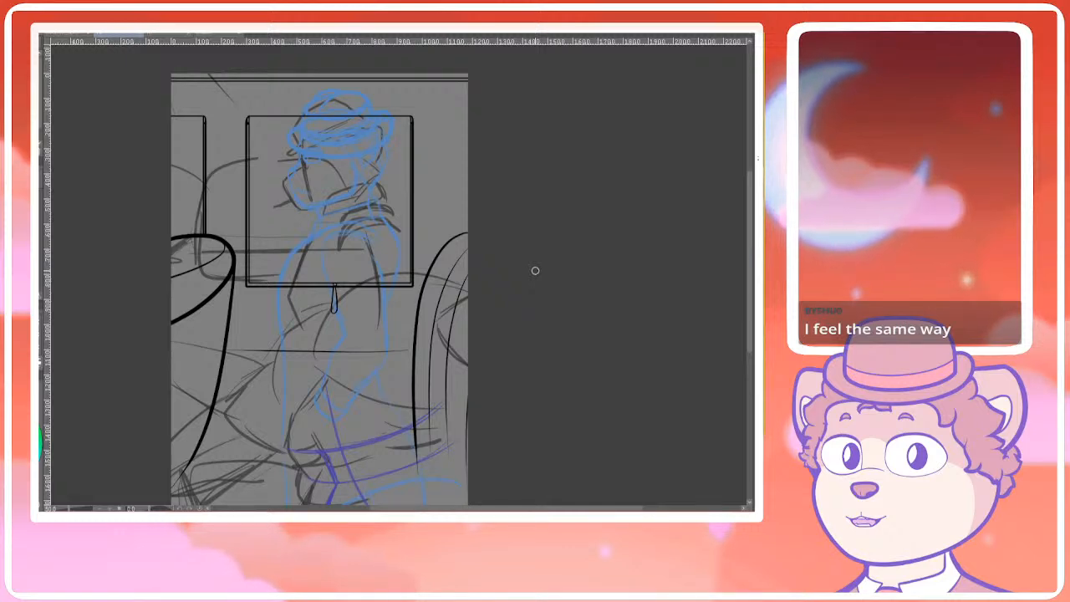
{"action": "left_click_drag", "start_coordinate": [396, 365], "coordinate": [384, 249]}
{"action": "scroll", "coordinate": [331, 345], "scroll_direction": "up", "scroll_amount": 3}
{"action": "left_click_drag", "start_coordinate": [331, 345], "coordinate": [331, 325]}
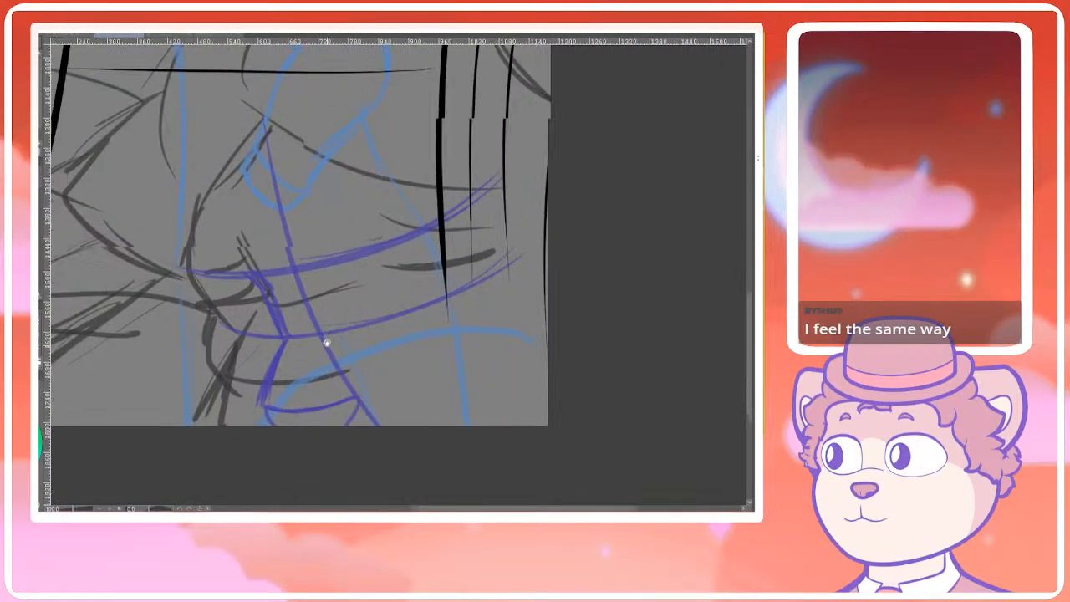
{"action": "scroll", "coordinate": [331, 324], "scroll_direction": "up", "scroll_amount": 2}
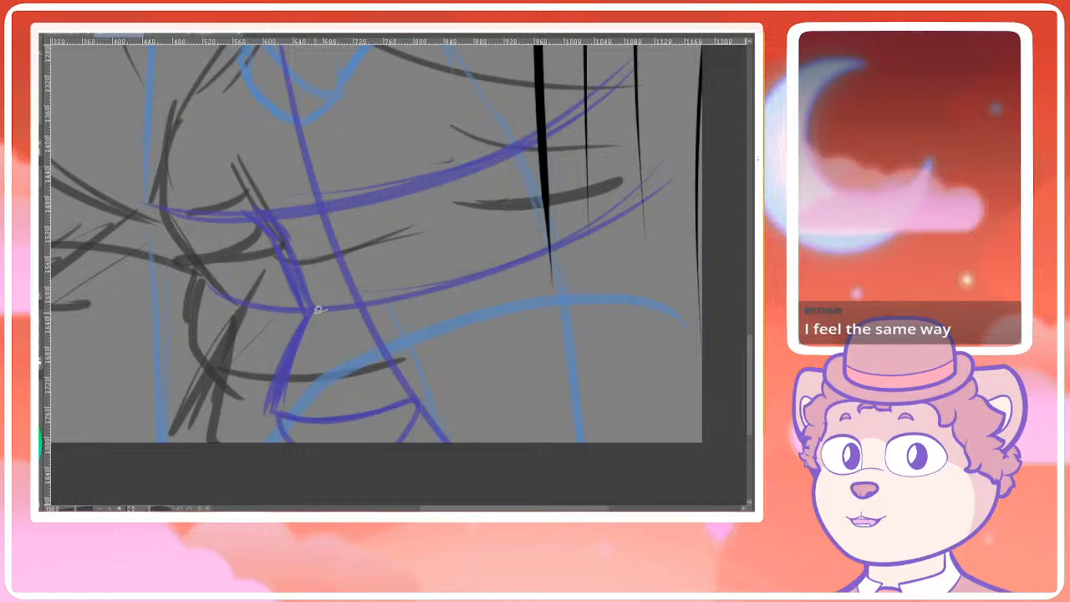
Lasso the purple shape below the lower arc and transform it to be slightly larger
{"action": "mouse_move", "coordinate": [236, 362]}
{"action": "left_mouse_down"}
{"action": "mouse_move", "coordinate": [267, 493]}
{"action": "mouse_move", "coordinate": [478, 382]}
{"action": "mouse_move", "coordinate": [470, 359]}
{"action": "mouse_move", "coordinate": [344, 293]}
{"action": "mouse_move", "coordinate": [339, 301]}
{"action": "left_mouse_up"}
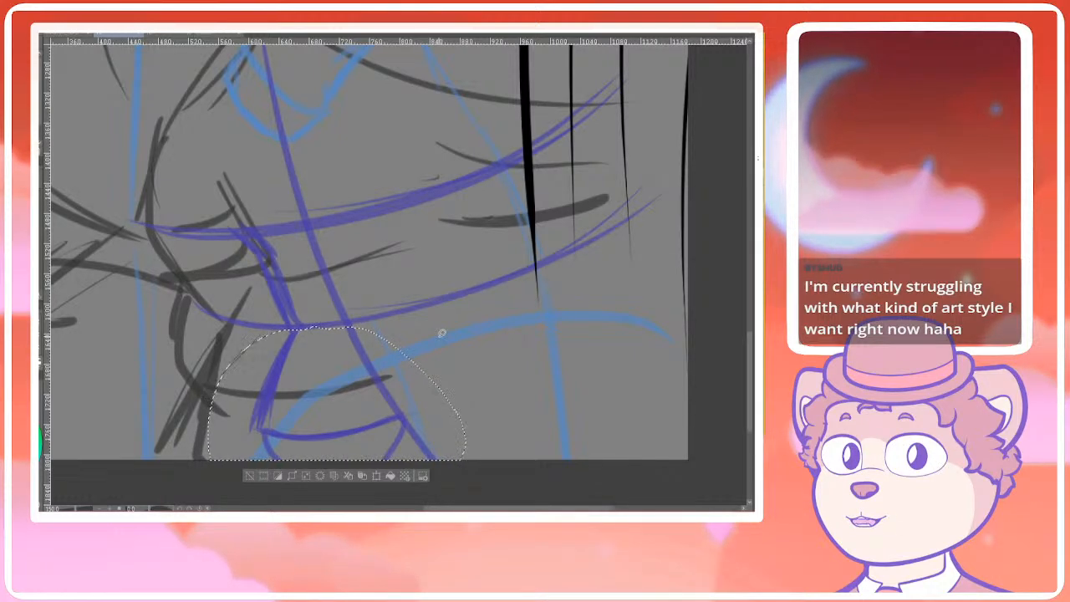
{"action": "left_click_drag", "start_coordinate": [370, 330], "coordinate": [383, 282]}
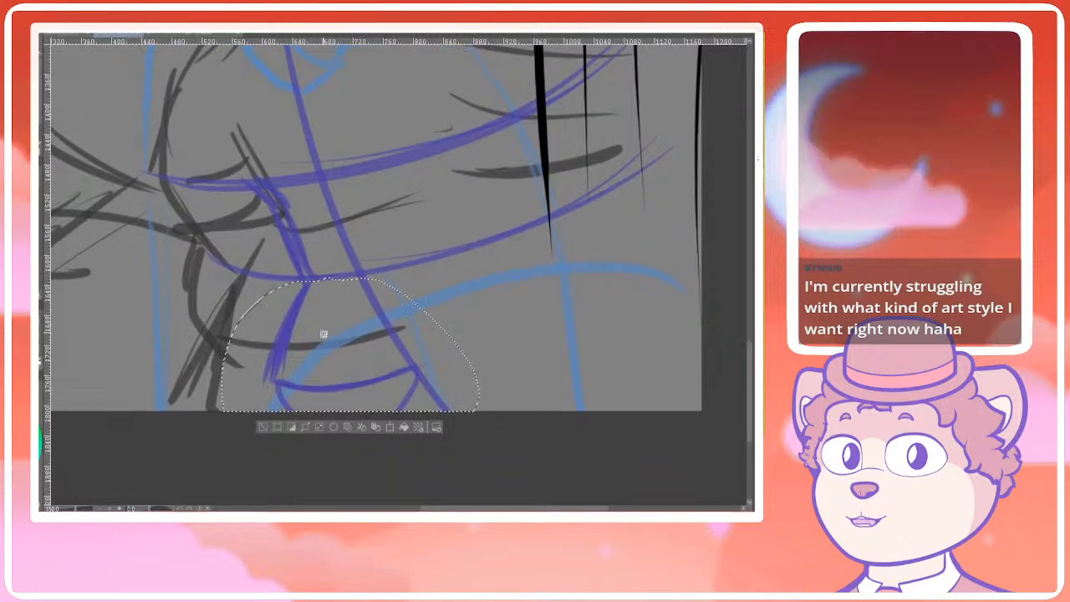
{"action": "key", "text": "ctrl+t"}
{"action": "left_click_drag", "start_coordinate": [222, 412], "coordinate": [200, 438]}
{"action": "left_click_drag", "start_coordinate": [403, 341], "coordinate": [408, 339]}
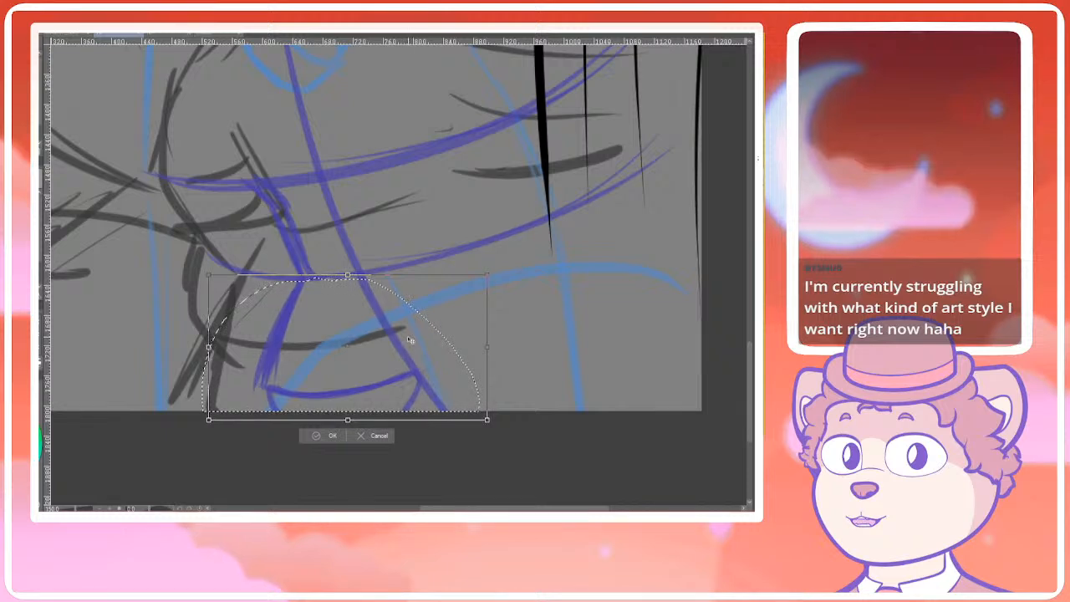
{"action": "left_click", "coordinate": [321, 435]}
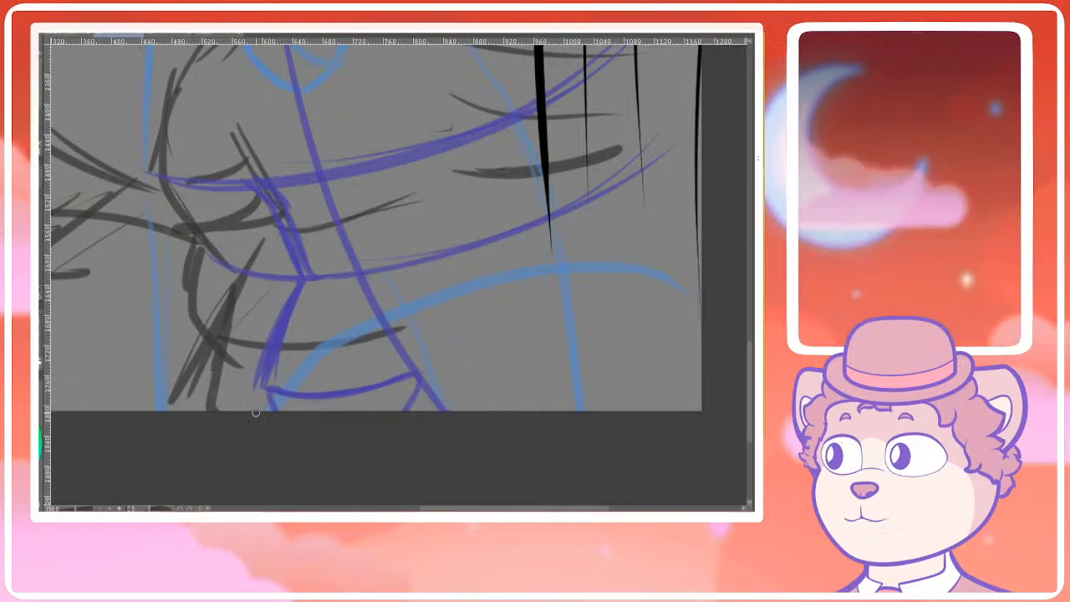
Extend the slanted line of the enlarged shape in purple past the shallow curve to the canvas's bottom edge
{"action": "left_click_drag", "start_coordinate": [262, 375], "coordinate": [270, 438]}
{"action": "left_click_drag", "start_coordinate": [262, 379], "coordinate": [257, 411]}
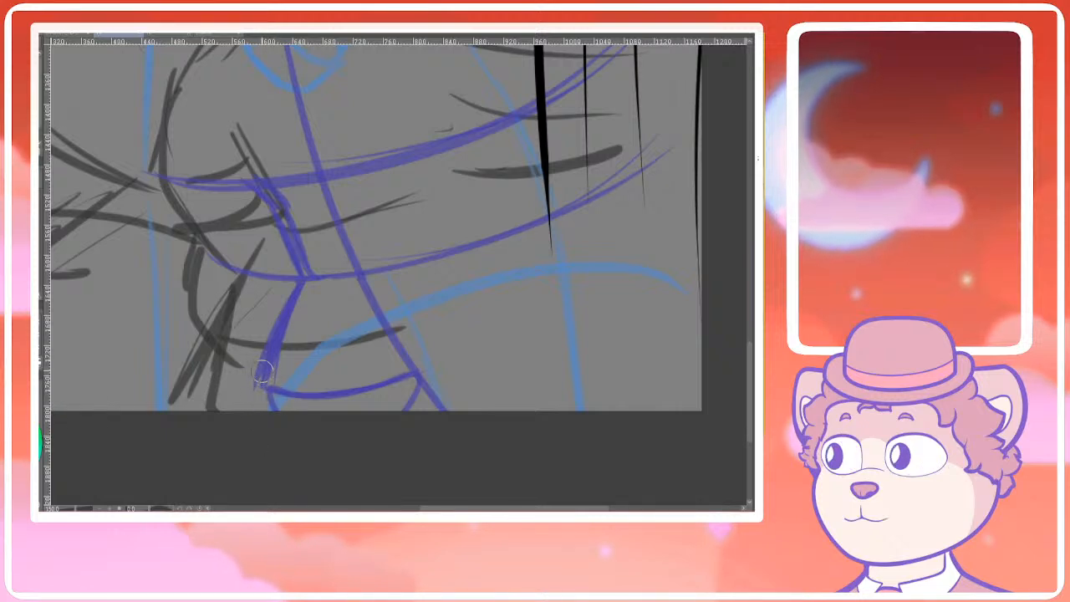
{"action": "scroll", "coordinate": [302, 438], "scroll_direction": "up", "scroll_amount": 2}
{"action": "mouse_move", "coordinate": [407, 408]}
{"action": "left_mouse_down"}
{"action": "mouse_move", "coordinate": [372, 348]}
{"action": "mouse_move", "coordinate": [382, 431]}
{"action": "left_mouse_up"}
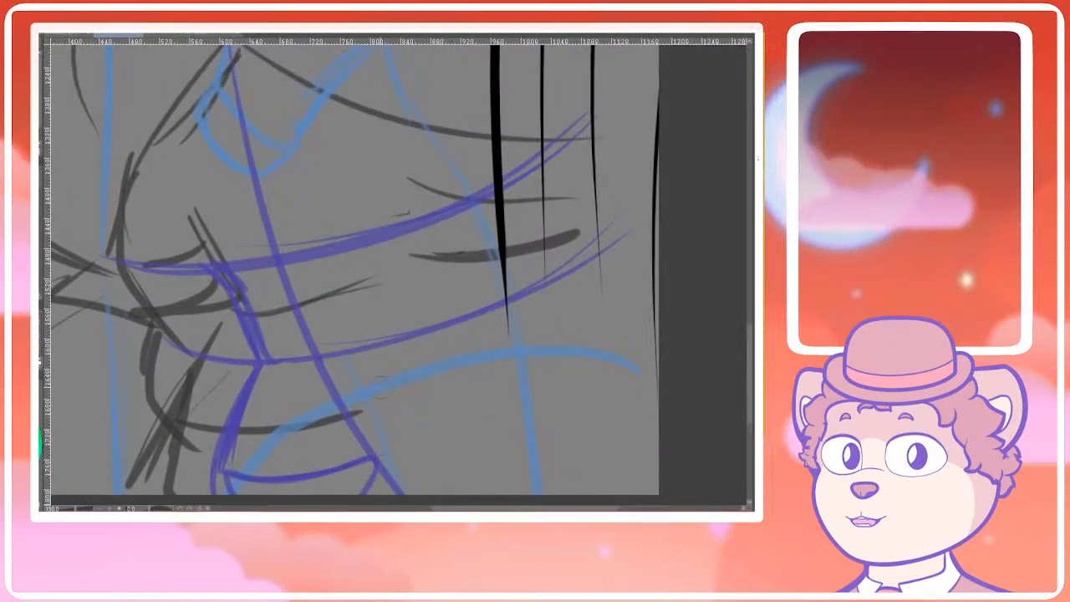
Draw a short, steep purple line to the right of the long diagonal and link its top to the lower arc
{"action": "left_click_drag", "start_coordinate": [383, 359], "coordinate": [382, 411]}
{"action": "key", "text": "ctrl+z"}
{"action": "left_click_drag", "start_coordinate": [389, 351], "coordinate": [376, 443]}
{"action": "mouse_move", "coordinate": [265, 362]}
{"action": "left_mouse_down"}
{"action": "mouse_move", "coordinate": [397, 350]}
{"action": "mouse_move", "coordinate": [368, 352]}
{"action": "mouse_move", "coordinate": [389, 361]}
{"action": "left_mouse_up"}
{"action": "key", "text": "ctrl+z"}
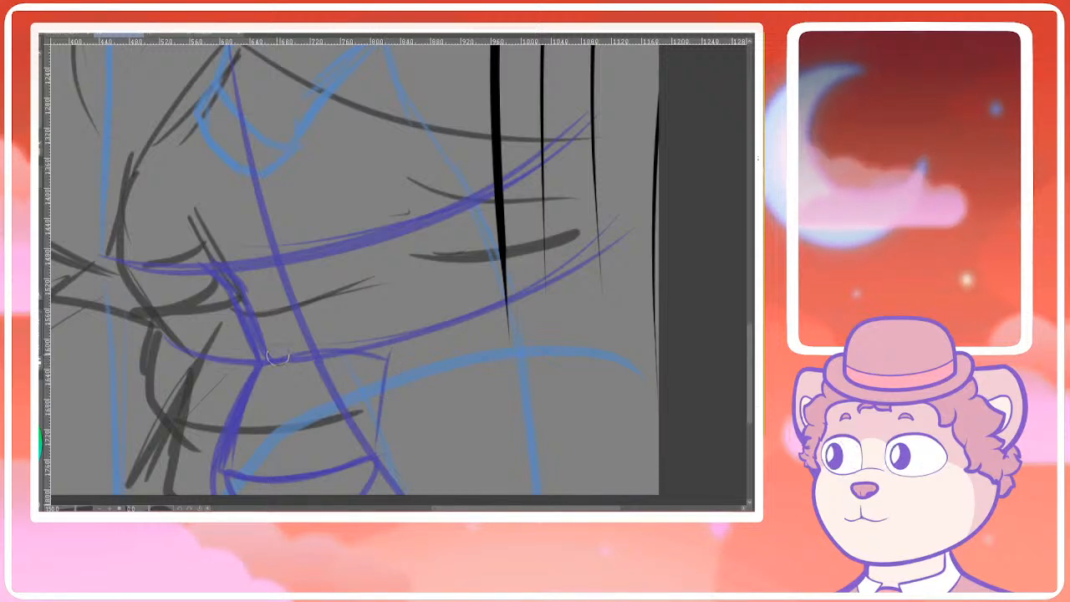
Erase the doubled slanted purple line between the two arcs
{"action": "scroll", "coordinate": [368, 355], "scroll_direction": "down", "scroll_amount": 4}
{"action": "scroll", "coordinate": [370, 361], "scroll_direction": "up", "scroll_amount": 4}
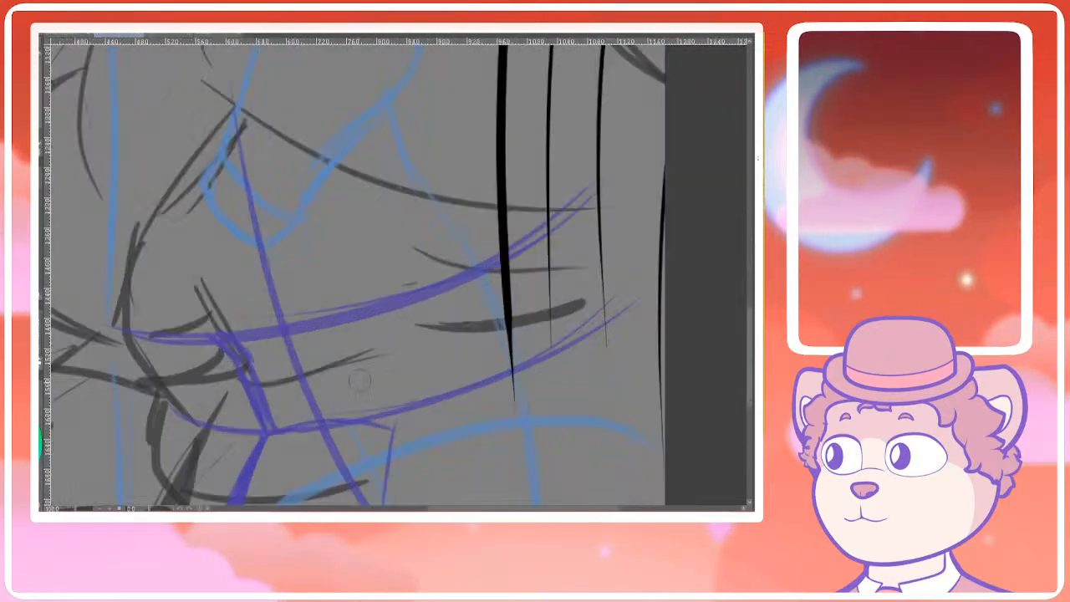
{"action": "left_click_drag", "start_coordinate": [295, 401], "coordinate": [330, 347]}
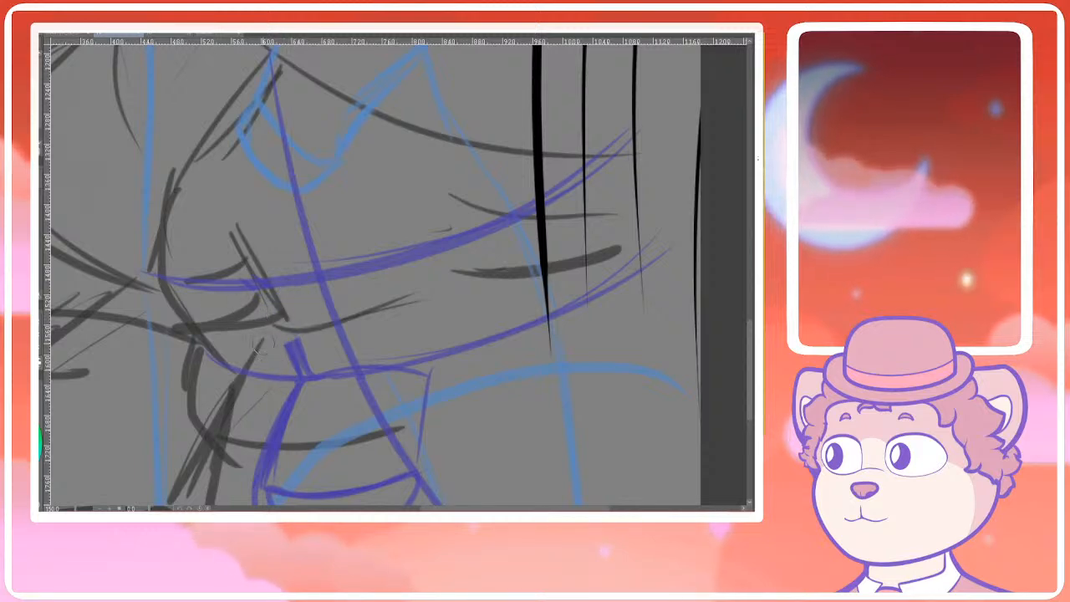
{"action": "mouse_move", "coordinate": [287, 339]}
{"action": "left_mouse_down"}
{"action": "mouse_move", "coordinate": [274, 328]}
{"action": "mouse_move", "coordinate": [302, 345]}
{"action": "left_mouse_up"}
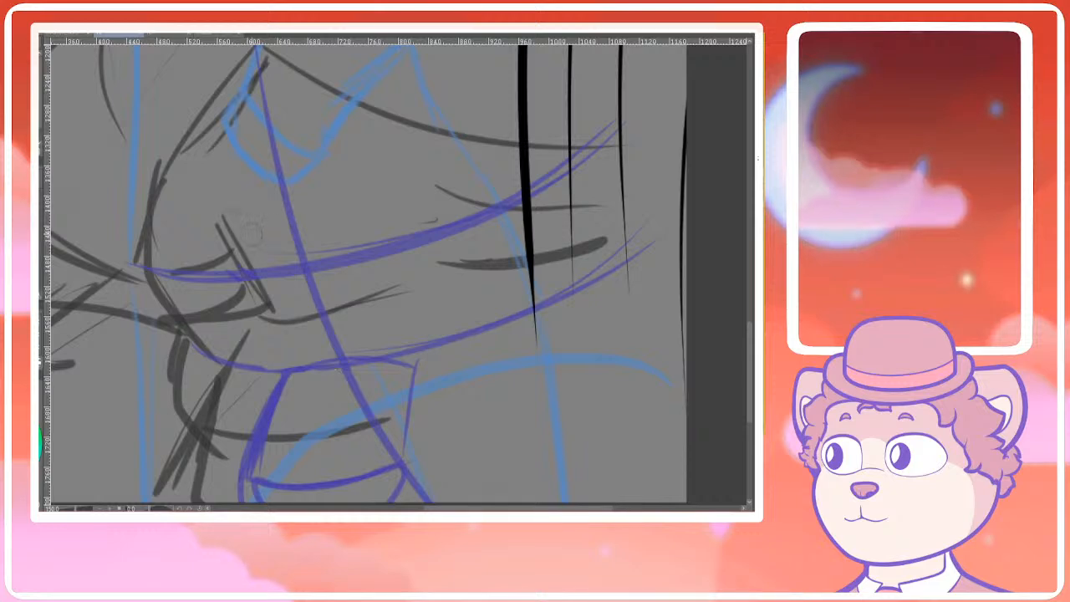
Sketch a short purple line just above the upper arc, crossing the long diagonal
{"action": "left_click_drag", "start_coordinate": [261, 249], "coordinate": [374, 233]}
{"action": "key", "text": "ctrl+z"}
{"action": "left_click_drag", "start_coordinate": [254, 255], "coordinate": [366, 227]}
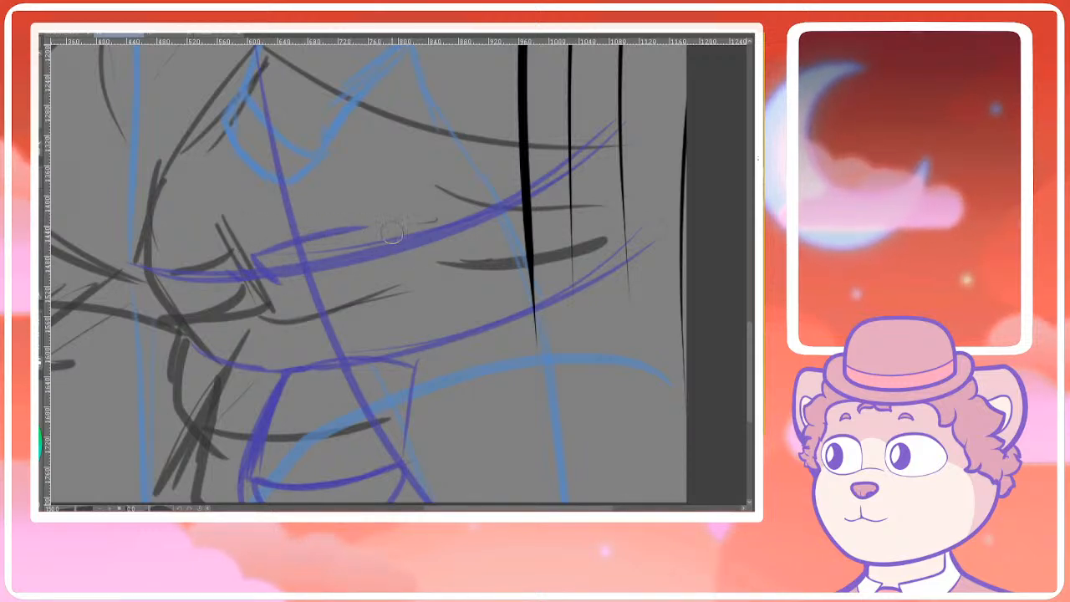
Redraw the slanted purple line between the two arcs and thicken it with extra strokes
{"action": "left_click_drag", "start_coordinate": [277, 309], "coordinate": [290, 357]}
{"action": "key", "text": "ctrl+z"}
{"action": "left_click_drag", "start_coordinate": [279, 283], "coordinate": [298, 363]}
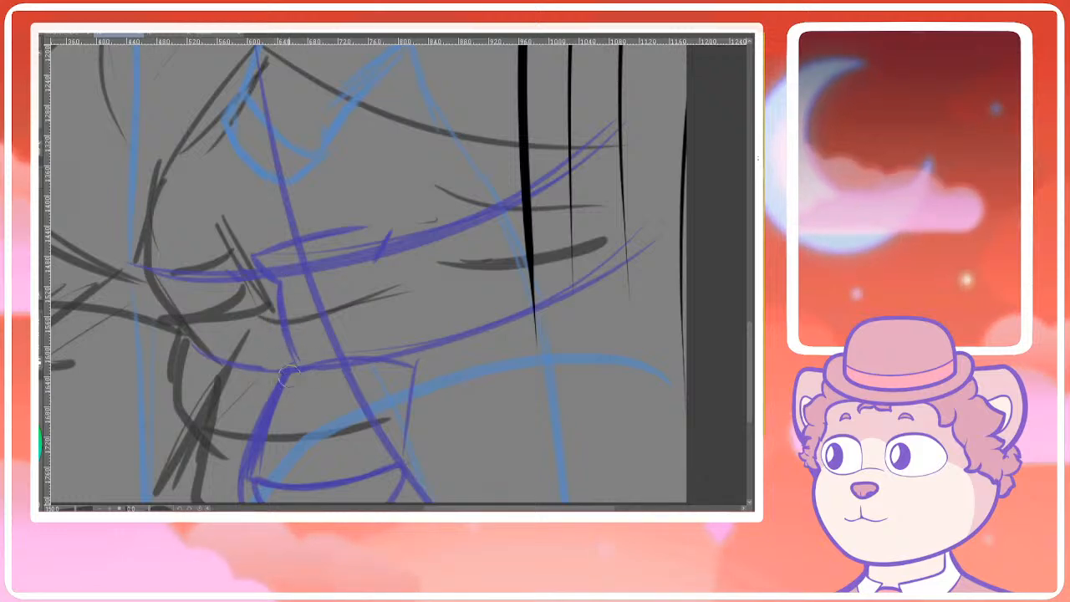
{"action": "left_click_drag", "start_coordinate": [275, 304], "coordinate": [292, 360]}
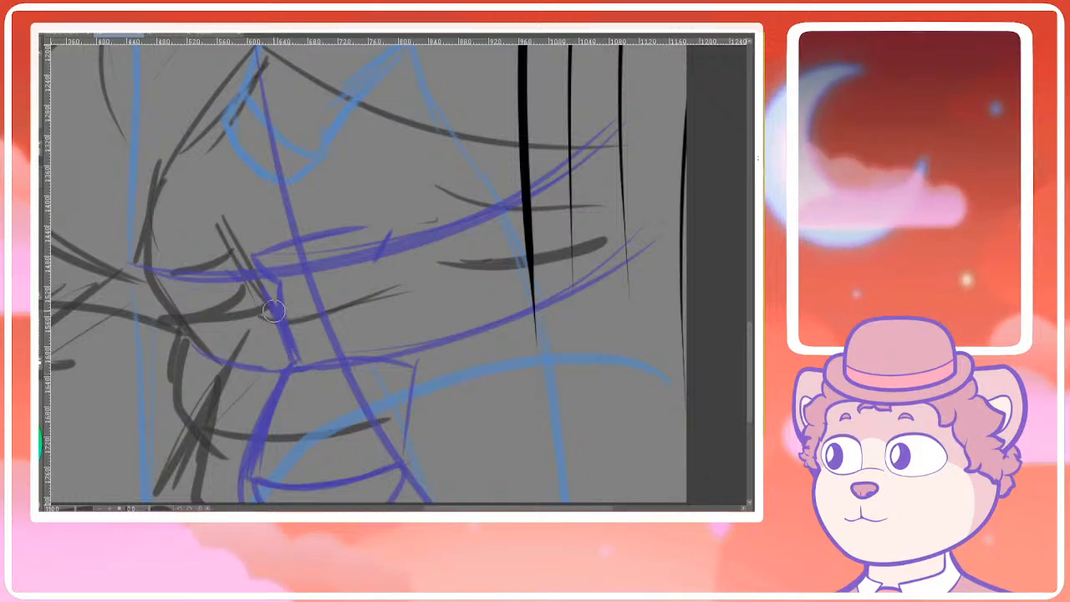
{"action": "left_click_drag", "start_coordinate": [242, 259], "coordinate": [261, 284]}
Hide the blue figure sketch and fade the gray rough lines and the remaining blue arc beneath the purple lines
{"action": "scroll", "coordinate": [262, 284], "scroll_direction": "down", "scroll_amount": 2}
{"action": "left_click_drag", "start_coordinate": [361, 337], "coordinate": [401, 329]}
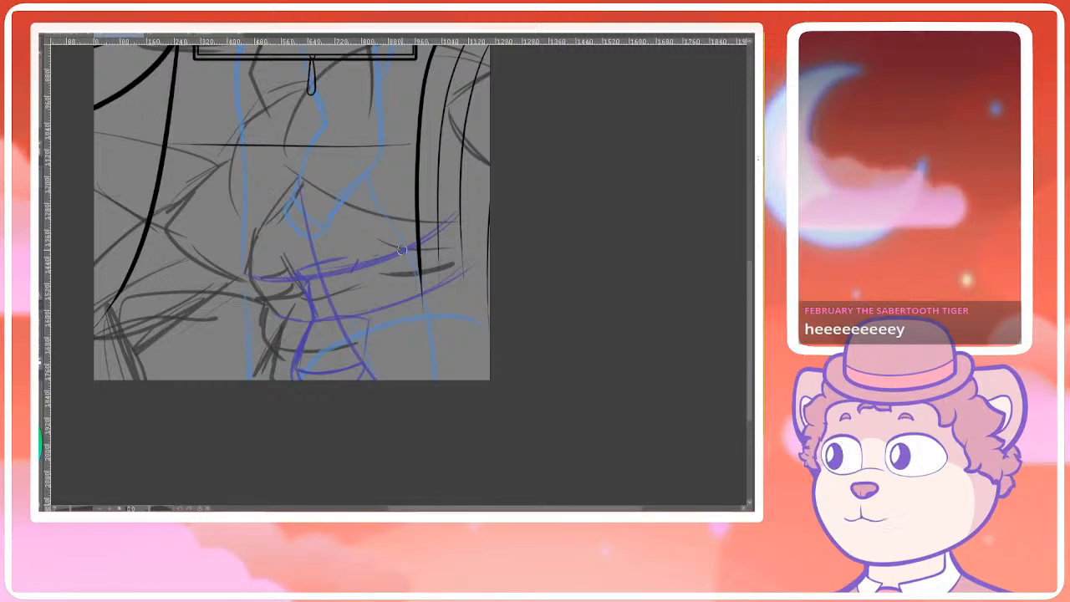
{"action": "left_click_drag", "start_coordinate": [528, 284], "coordinate": [634, 282]}
{"action": "scroll", "coordinate": [634, 283], "scroll_direction": "up", "scroll_amount": 1}
{"action": "scroll", "coordinate": [379, 295], "scroll_direction": "up", "scroll_amount": 1}
{"action": "left_click_drag", "start_coordinate": [379, 295], "coordinate": [424, 352]}
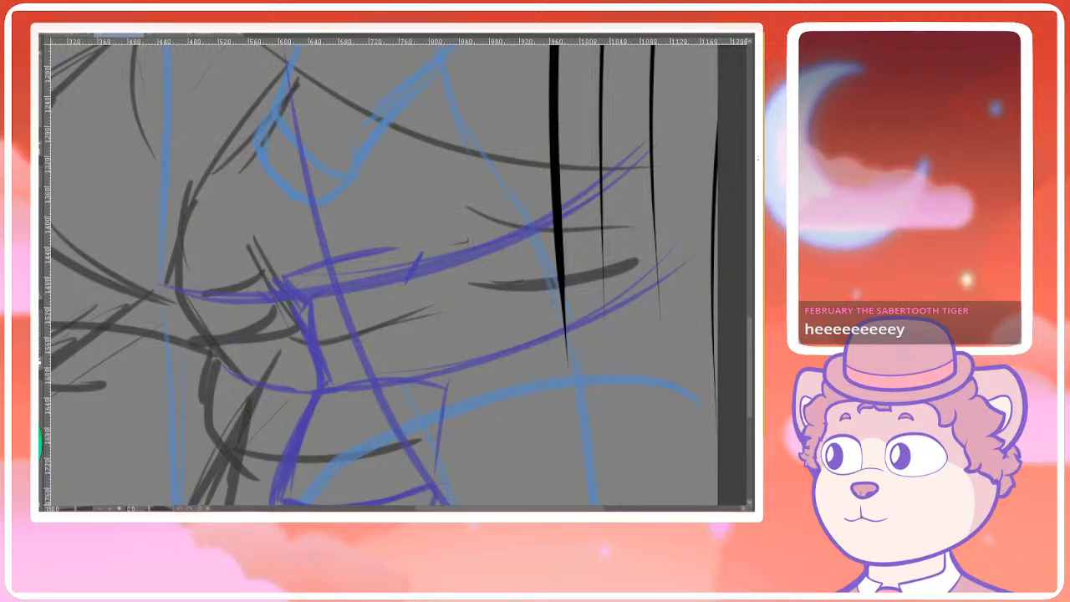
{"action": "key", "text": "ctrl+z"}
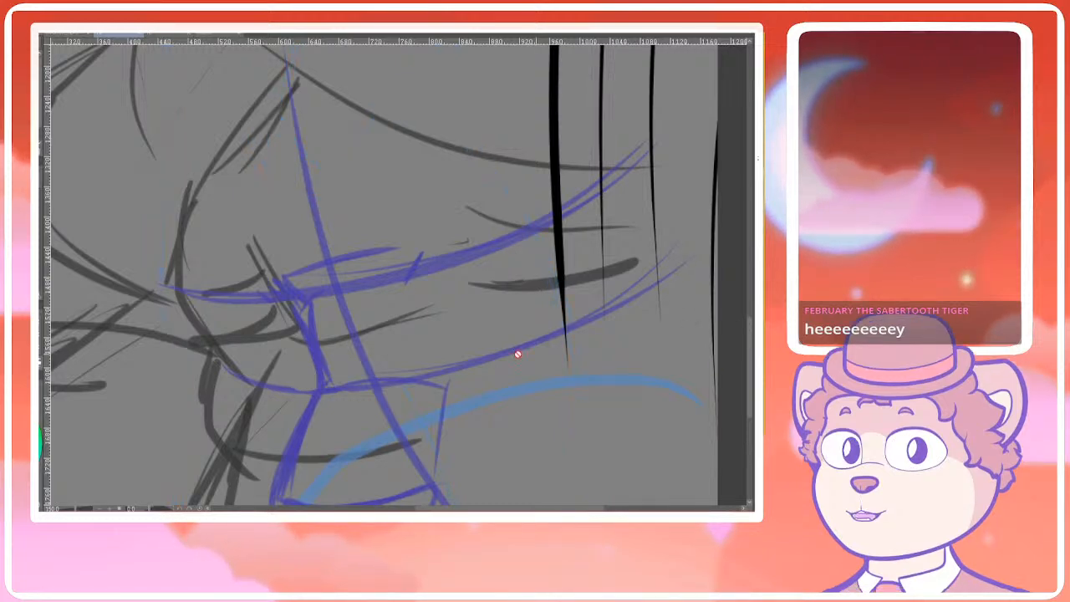
{"action": "left_click_drag", "start_coordinate": [563, 354], "coordinate": [560, 340]}
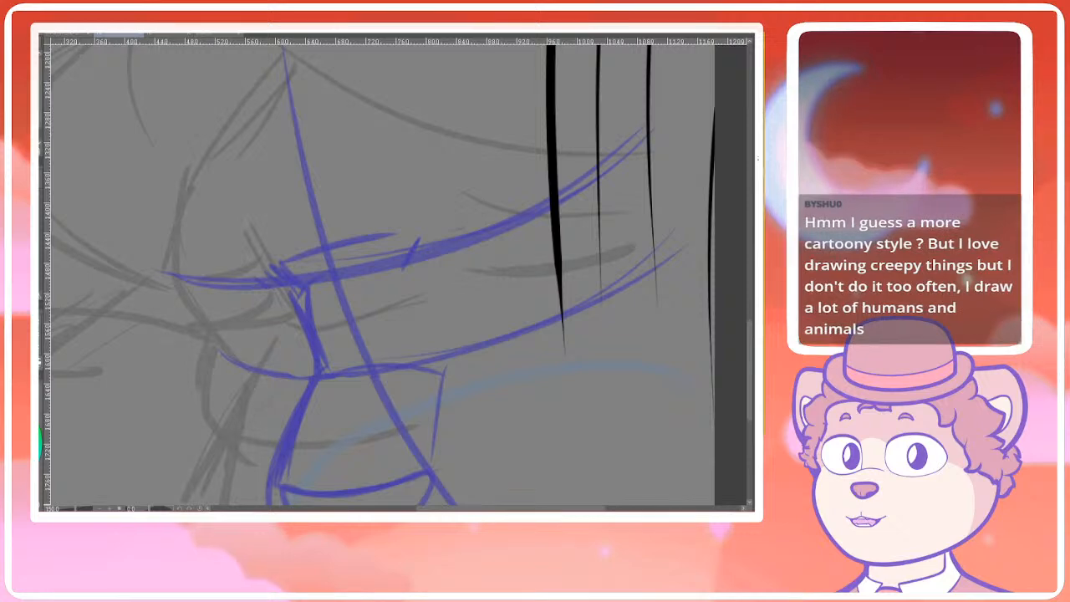
{"action": "mouse_move", "coordinate": [451, 331]}
{"action": "left_mouse_down"}
{"action": "mouse_move", "coordinate": [449, 344]}
{"action": "mouse_move", "coordinate": [462, 321]}
{"action": "left_mouse_up"}
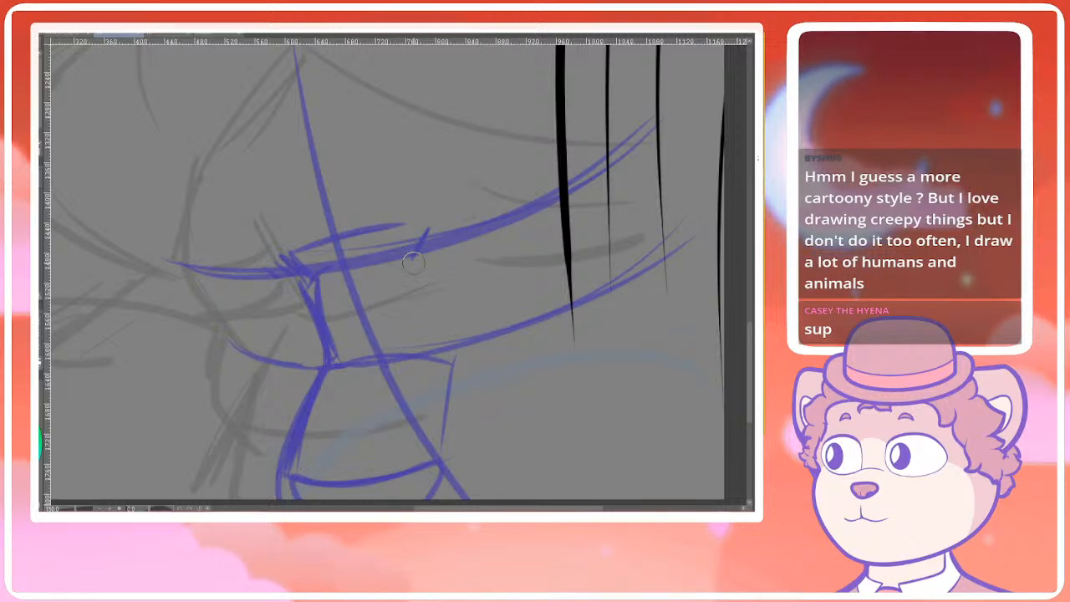
Reinforce the slanted purple line between the arcs with more strokes near its upper end
{"action": "mouse_move", "coordinate": [413, 263]}
{"action": "left_mouse_down"}
{"action": "mouse_move", "coordinate": [394, 275]}
{"action": "mouse_move", "coordinate": [389, 265]}
{"action": "left_mouse_up"}
{"action": "left_click_drag", "start_coordinate": [307, 283], "coordinate": [325, 314]}
{"action": "left_click_drag", "start_coordinate": [284, 283], "coordinate": [288, 309]}
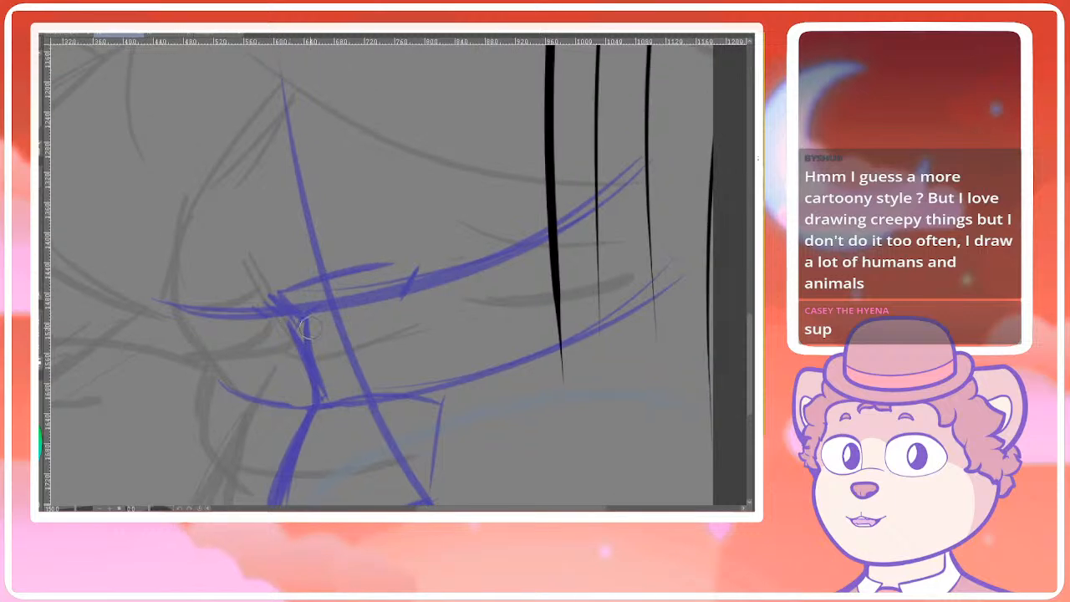
{"action": "left_click_drag", "start_coordinate": [289, 361], "coordinate": [292, 382]}
{"action": "left_click_drag", "start_coordinate": [280, 323], "coordinate": [283, 342]}
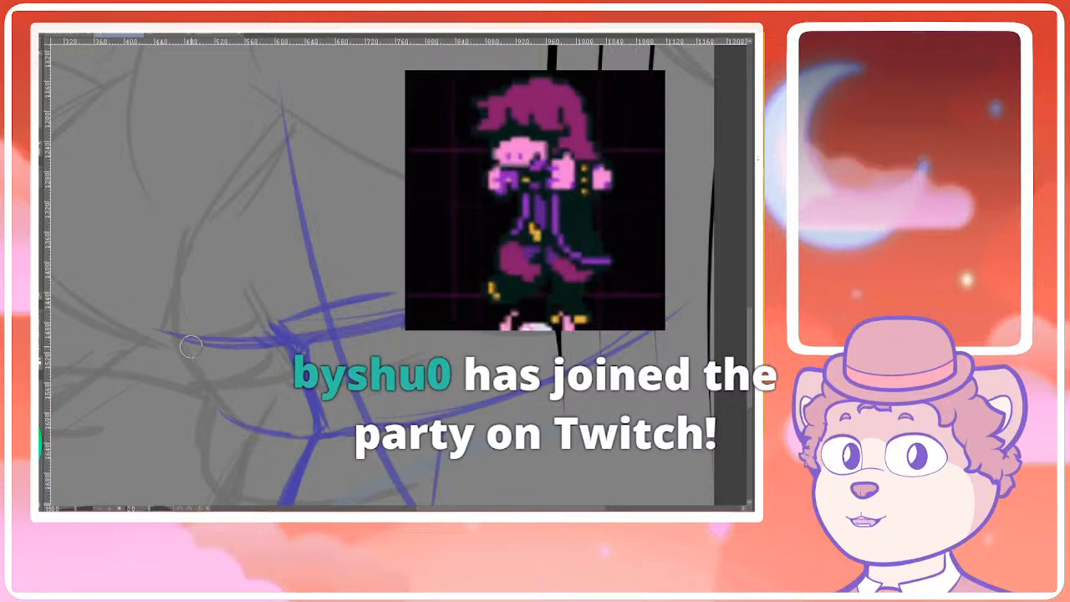
{"action": "left_click_drag", "start_coordinate": [310, 344], "coordinate": [300, 316]}
{"action": "left_click_drag", "start_coordinate": [260, 304], "coordinate": [290, 290]}
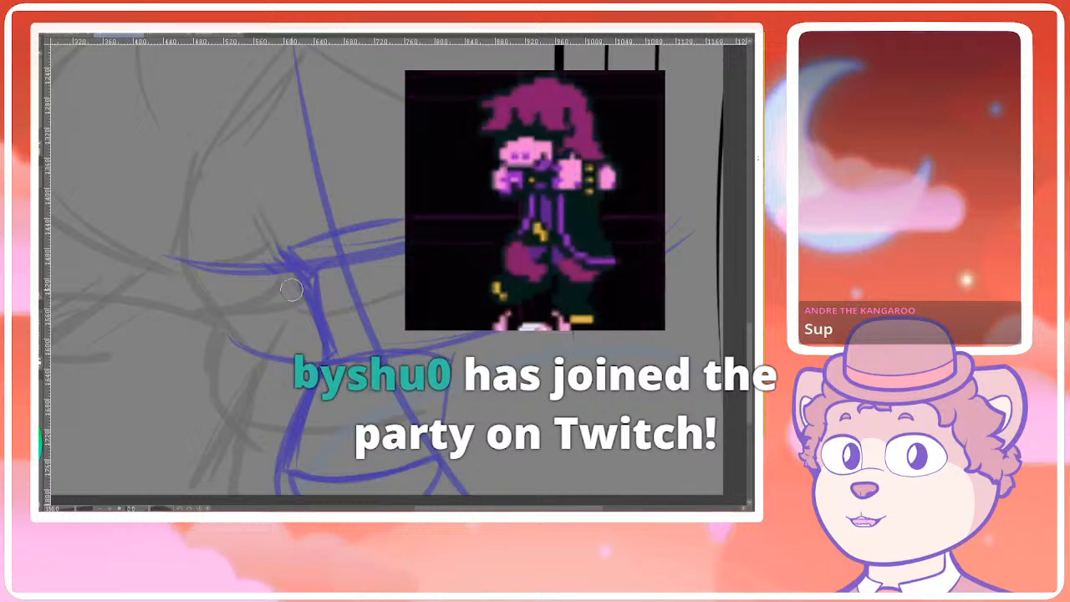
Add a short purple line between the two arcs to the right of the long diagonal
{"action": "left_click_drag", "start_coordinate": [419, 276], "coordinate": [438, 308]}
{"action": "left_click_drag", "start_coordinate": [448, 359], "coordinate": [458, 386]}
{"action": "scroll", "coordinate": [458, 385], "scroll_direction": "down", "scroll_amount": 2}
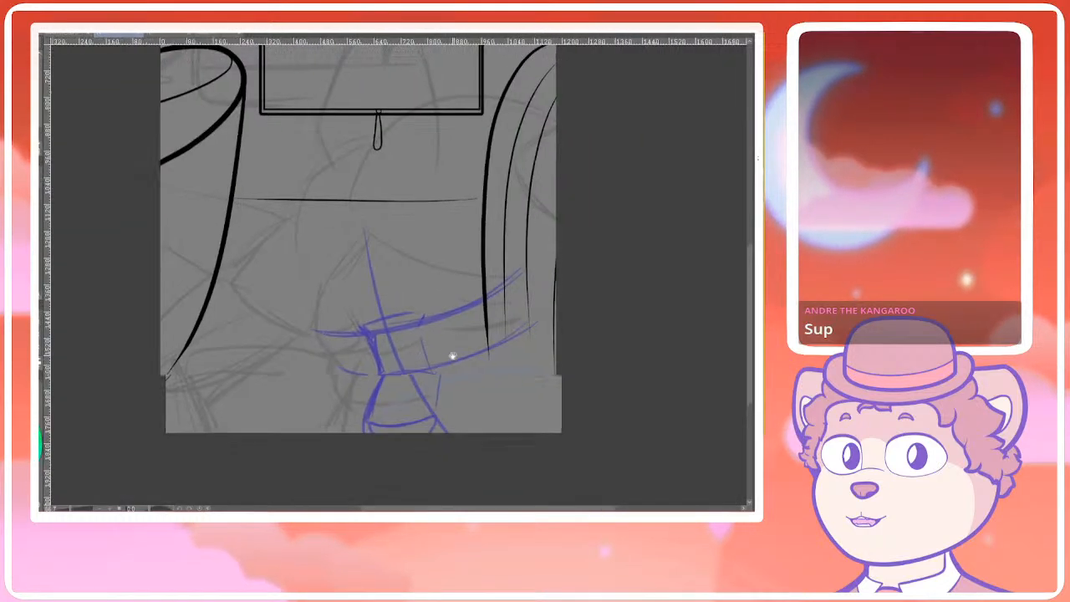
Redraw the short curved purple line between the two arcs to the right of the long diagonal
{"action": "scroll", "coordinate": [465, 350], "scroll_direction": "up", "scroll_amount": 2}
{"action": "key", "text": "ctrl+z"}
{"action": "left_click_drag", "start_coordinate": [395, 315], "coordinate": [408, 356]}
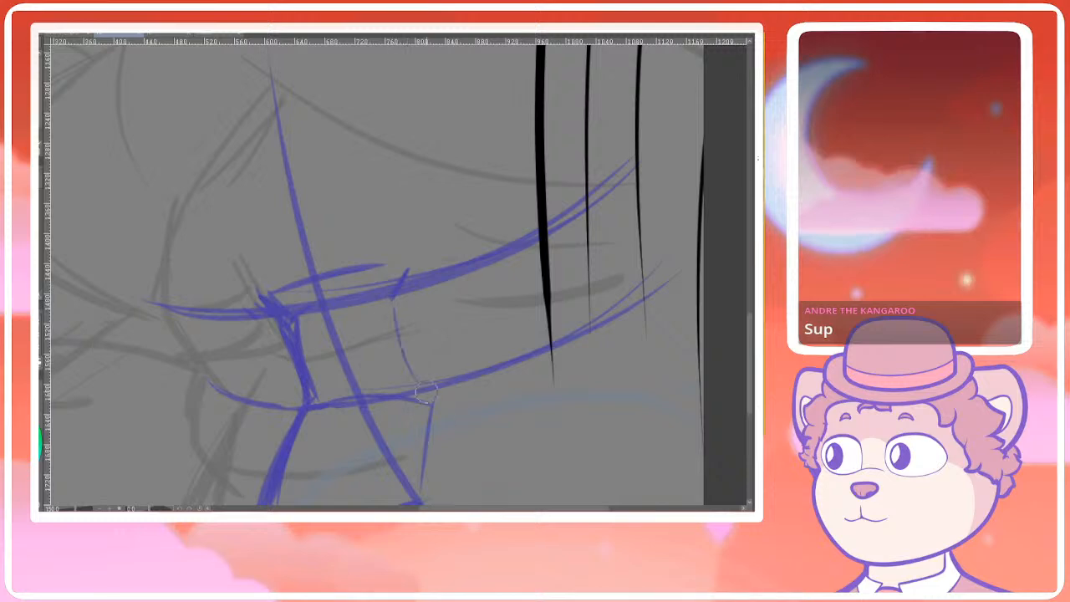
{"action": "left_click_drag", "start_coordinate": [395, 317], "coordinate": [428, 393]}
{"action": "key", "text": "ctrl+z"}
{"action": "key", "text": "ctrl+z"}
{"action": "left_click_drag", "start_coordinate": [399, 315], "coordinate": [425, 385]}
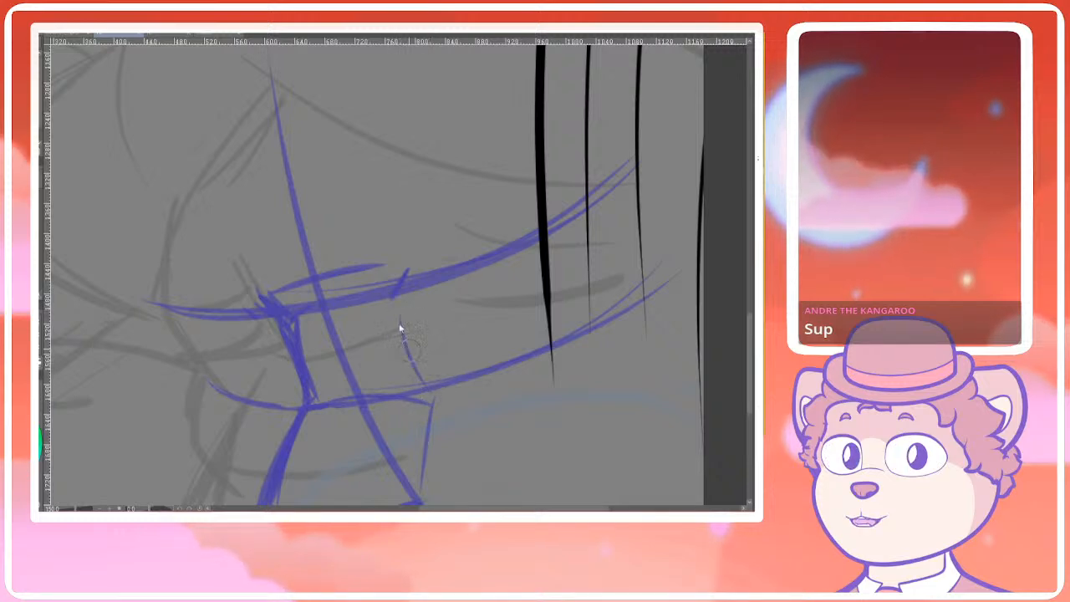
{"action": "key", "text": "ctrl+z"}
{"action": "left_click_drag", "start_coordinate": [398, 312], "coordinate": [426, 390]}
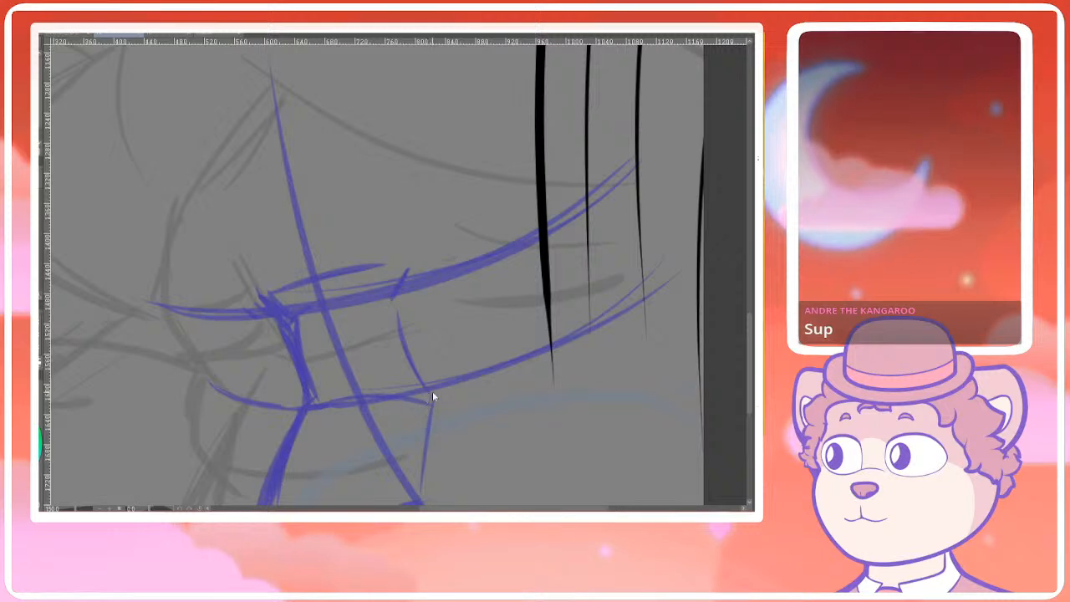
Sketch the left side, upper edge and lower-left corner of a rounded eye outline near the right end of the two arcs
{"action": "scroll", "coordinate": [375, 411], "scroll_direction": "down", "scroll_amount": 3}
{"action": "scroll", "coordinate": [321, 385], "scroll_direction": "up", "scroll_amount": 3}
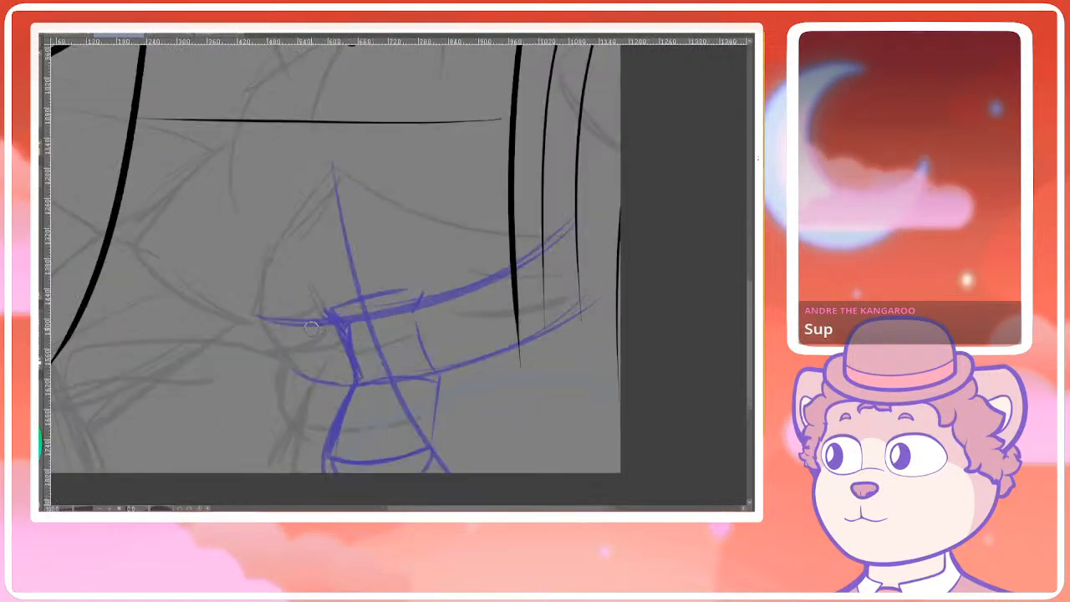
{"action": "left_click_drag", "start_coordinate": [505, 331], "coordinate": [380, 365]}
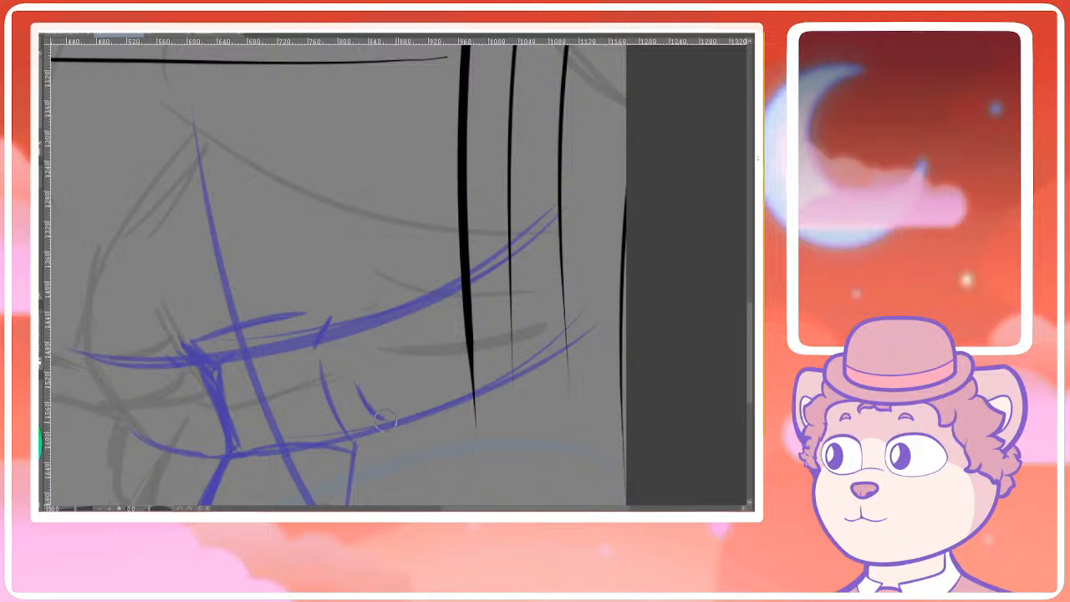
{"action": "mouse_move", "coordinate": [493, 319]}
{"action": "left_mouse_down"}
{"action": "mouse_move", "coordinate": [381, 343]}
{"action": "mouse_move", "coordinate": [351, 371]}
{"action": "left_mouse_up"}
{"action": "left_click_drag", "start_coordinate": [463, 327], "coordinate": [405, 346]}
{"action": "left_click_drag", "start_coordinate": [401, 353], "coordinate": [384, 358]}
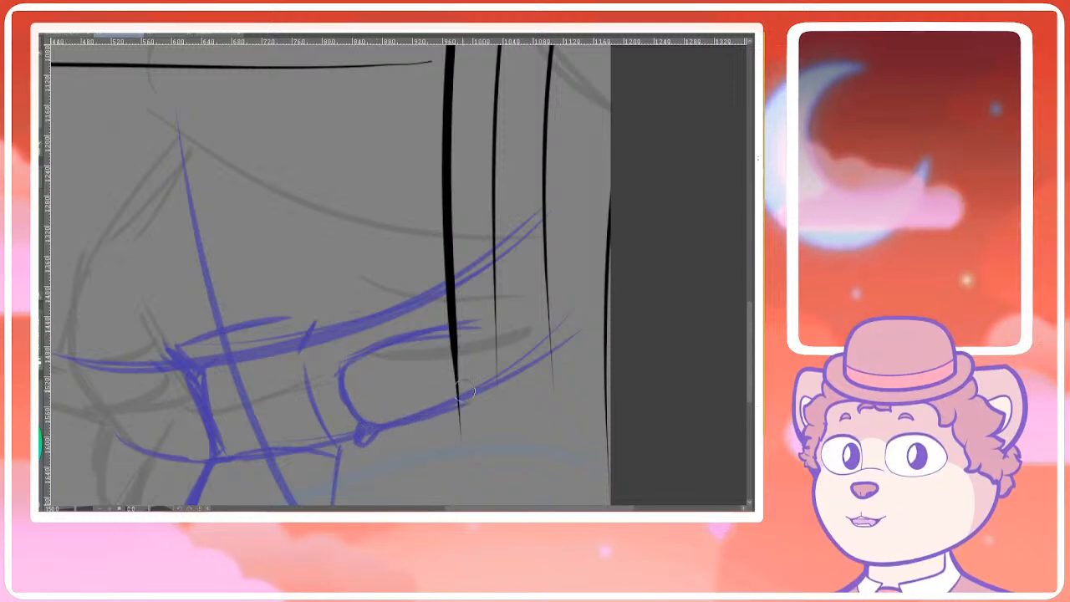
{"action": "mouse_move", "coordinate": [372, 421]}
{"action": "left_mouse_down"}
{"action": "mouse_move", "coordinate": [479, 388]}
{"action": "mouse_move", "coordinate": [492, 369]}
{"action": "mouse_move", "coordinate": [458, 397]}
{"action": "left_mouse_up"}
{"action": "key", "text": "ctrl+z"}
{"action": "left_click_drag", "start_coordinate": [369, 350], "coordinate": [488, 339]}
{"action": "mouse_move", "coordinate": [422, 346]}
{"action": "left_mouse_down"}
{"action": "mouse_move", "coordinate": [420, 364]}
{"action": "mouse_move", "coordinate": [451, 352]}
{"action": "left_mouse_up"}
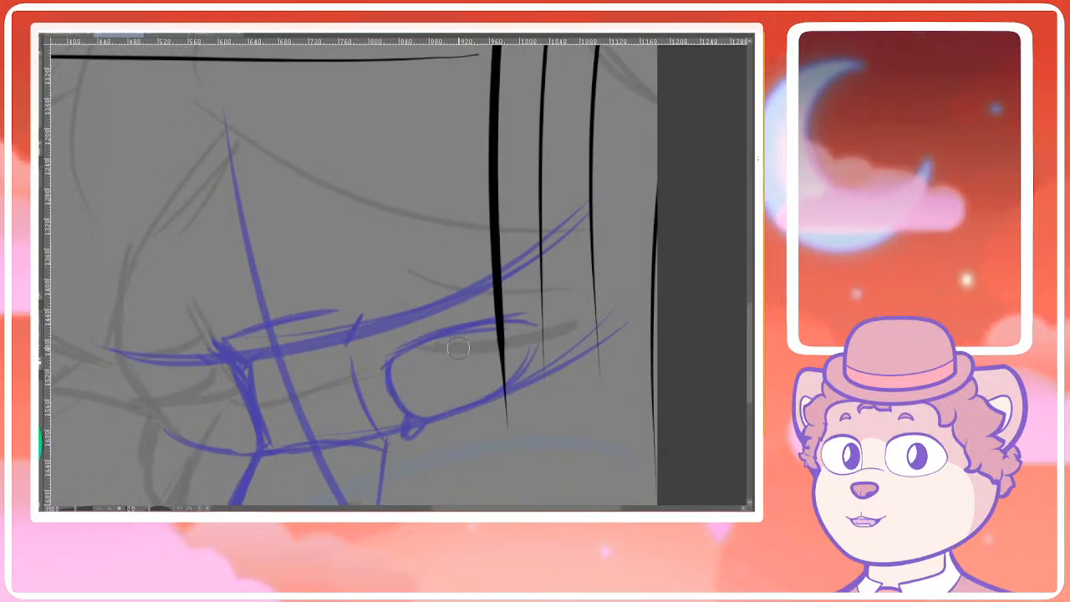
Close the rounded right end of the right-hand eye outline, joining its upper edge to the lower arc
{"action": "left_click_drag", "start_coordinate": [532, 279], "coordinate": [535, 306]}
{"action": "scroll", "coordinate": [532, 327], "scroll_direction": "up", "scroll_amount": 1}
{"action": "key", "text": "ctrl+z"}
{"action": "key", "text": "ctrl+z"}
{"action": "key", "text": "ctrl+y"}
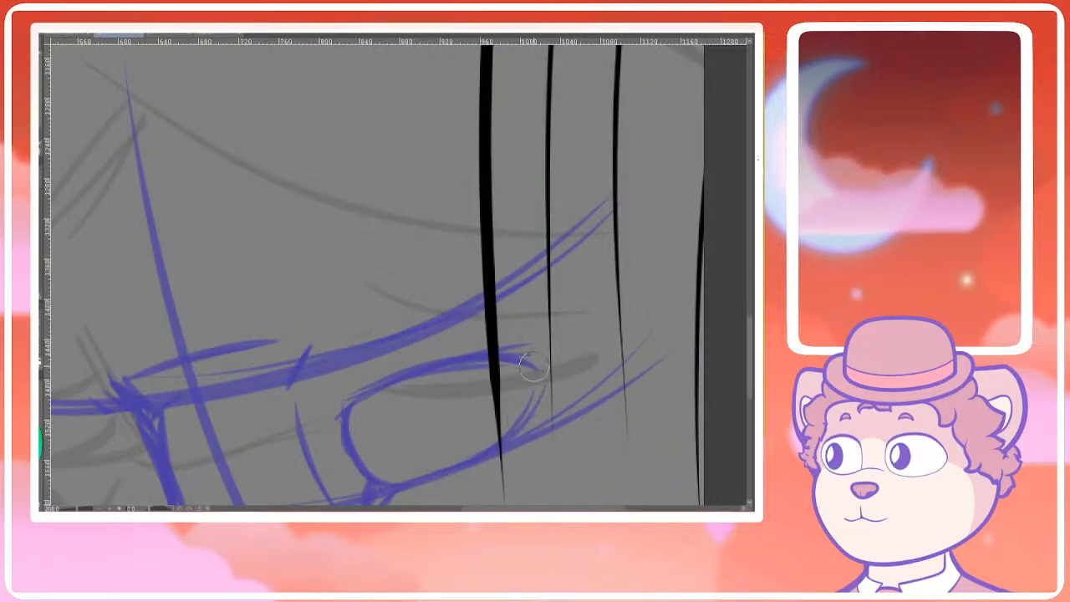
{"action": "scroll", "coordinate": [541, 386], "scroll_direction": "down", "scroll_amount": 1}
{"action": "left_click_drag", "start_coordinate": [522, 407], "coordinate": [515, 371]}
{"action": "scroll", "coordinate": [527, 346], "scroll_direction": "up", "scroll_amount": 1}
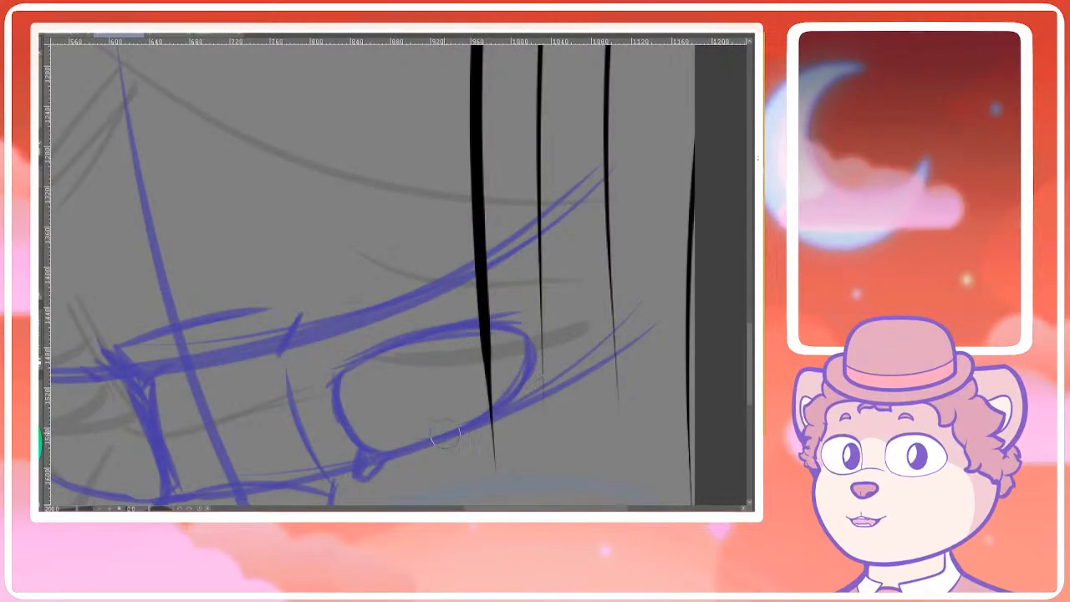
Try a high arched line above the right-hand eye outline
{"action": "left_click_drag", "start_coordinate": [418, 433], "coordinate": [357, 433]}
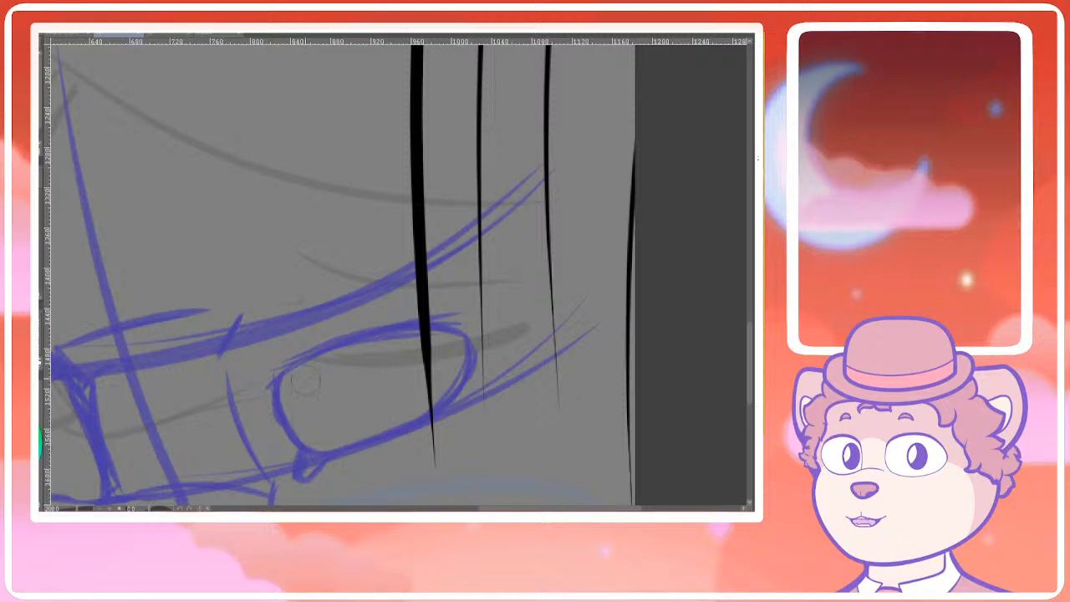
{"action": "left_click_drag", "start_coordinate": [276, 382], "coordinate": [371, 375]}
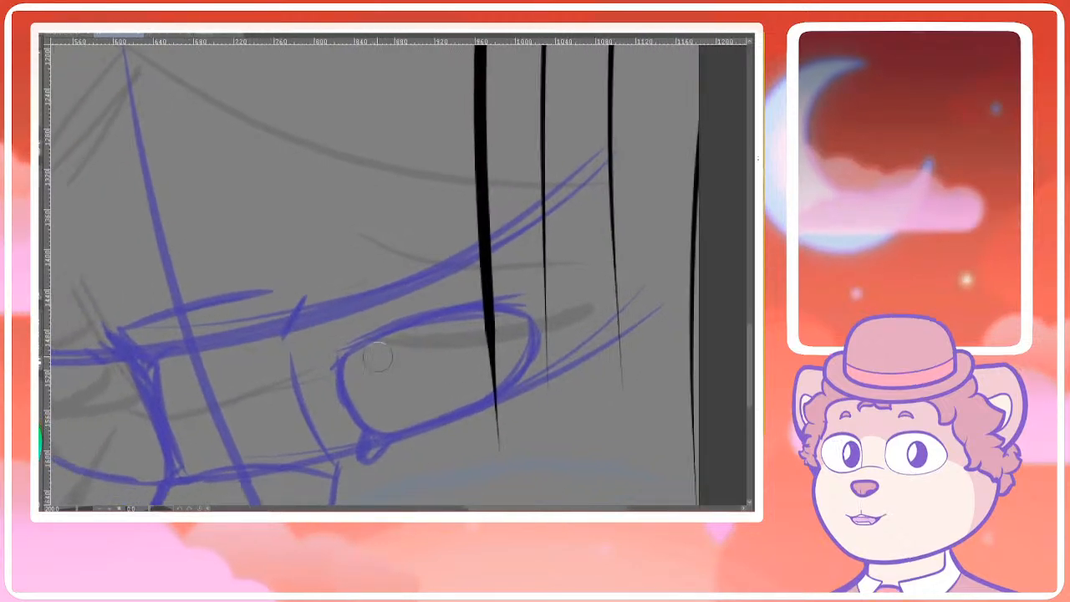
{"action": "left_click_drag", "start_coordinate": [415, 269], "coordinate": [364, 309]}
{"action": "mouse_move", "coordinate": [495, 297]}
{"action": "left_mouse_down"}
{"action": "mouse_move", "coordinate": [338, 294]}
{"action": "mouse_move", "coordinate": [269, 338]}
{"action": "mouse_move", "coordinate": [286, 340]}
{"action": "left_mouse_up"}
{"action": "key", "text": "ctrl+z"}
{"action": "left_click_drag", "start_coordinate": [479, 340], "coordinate": [497, 339]}
{"action": "key", "text": "ctrl+z"}
{"action": "mouse_move", "coordinate": [509, 303]}
{"action": "left_mouse_down"}
{"action": "mouse_move", "coordinate": [442, 286]}
{"action": "mouse_move", "coordinate": [308, 323]}
{"action": "mouse_move", "coordinate": [415, 298]}
{"action": "mouse_move", "coordinate": [335, 330]}
{"action": "mouse_move", "coordinate": [297, 333]}
{"action": "left_mouse_up"}
{"action": "key", "text": "ctrl+z"}
{"action": "key", "text": "ctrl+z"}
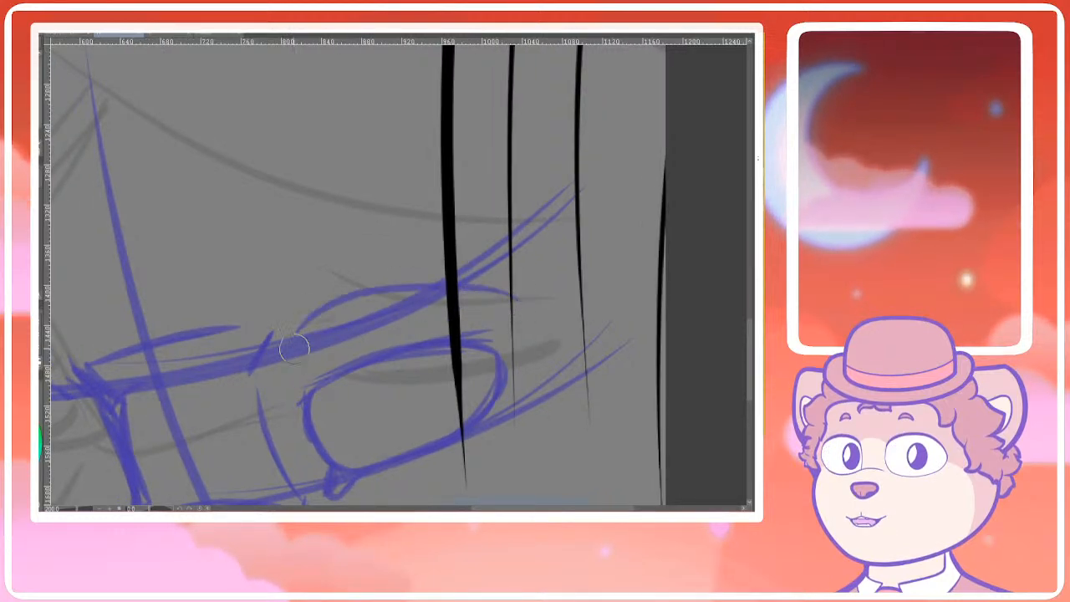
{"action": "mouse_move", "coordinate": [358, 360]}
{"action": "left_mouse_down"}
{"action": "mouse_move", "coordinate": [364, 386]}
{"action": "mouse_move", "coordinate": [362, 358]}
{"action": "mouse_move", "coordinate": [423, 347]}
{"action": "left_mouse_up"}
{"action": "key", "text": "ctrl+z"}
Add short strokes at both upper corners of the right-hand eye outline and a low arched eyelid line above it
{"action": "left_click_drag", "start_coordinate": [331, 390], "coordinate": [336, 399]}
{"action": "left_click_drag", "start_coordinate": [309, 365], "coordinate": [335, 398]}
{"action": "left_click_drag", "start_coordinate": [321, 336], "coordinate": [475, 263]}
{"action": "key", "text": "ctrl+z"}
{"action": "left_click_drag", "start_coordinate": [321, 336], "coordinate": [522, 291]}
{"action": "mouse_move", "coordinate": [341, 327]}
{"action": "left_mouse_down"}
{"action": "mouse_move", "coordinate": [543, 304]}
{"action": "mouse_move", "coordinate": [493, 286]}
{"action": "left_mouse_up"}
{"action": "key", "text": "ctrl+z"}
{"action": "key", "text": "ctrl+z"}
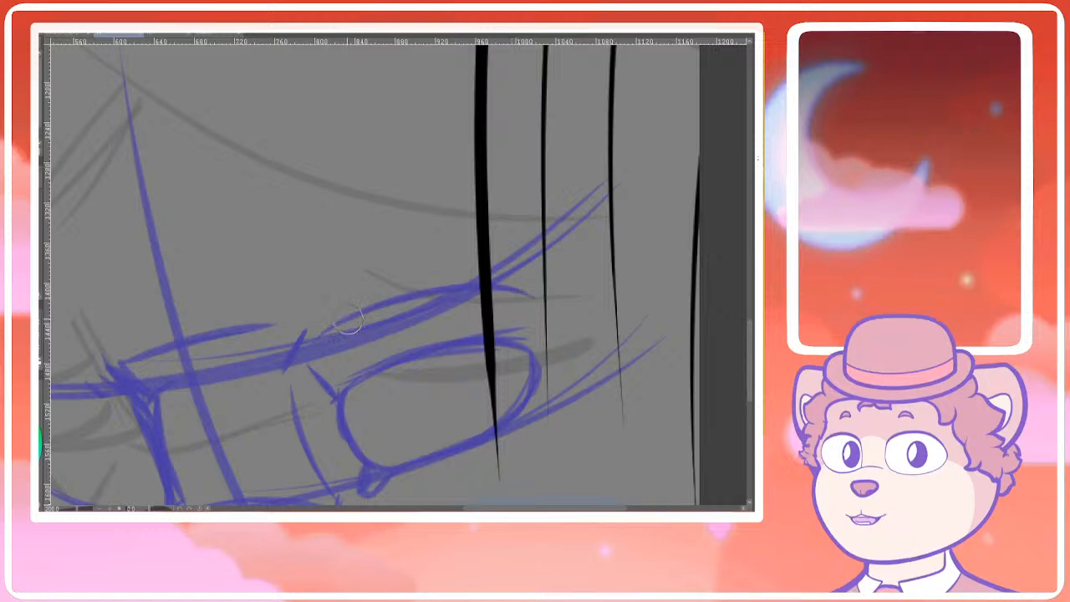
{"action": "mouse_move", "coordinate": [317, 339]}
{"action": "left_mouse_down"}
{"action": "mouse_move", "coordinate": [494, 293]}
{"action": "mouse_move", "coordinate": [536, 301]}
{"action": "left_mouse_up"}
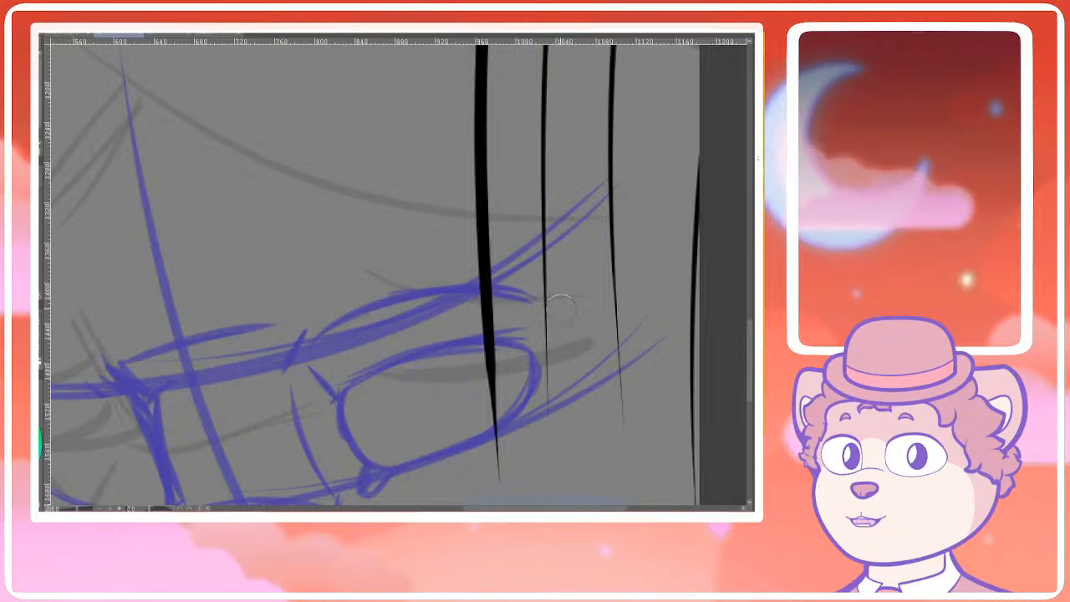
{"action": "scroll", "coordinate": [540, 311], "scroll_direction": "down", "scroll_amount": 2}
{"action": "scroll", "coordinate": [532, 324], "scroll_direction": "down", "scroll_amount": 1}
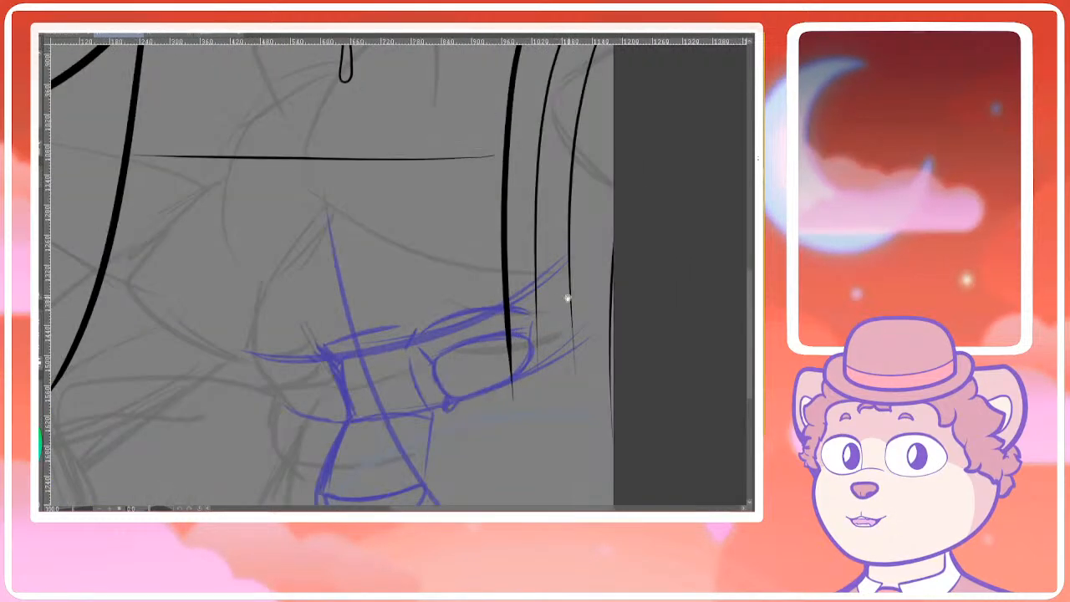
{"action": "left_click_drag", "start_coordinate": [531, 327], "coordinate": [498, 345]}
Sketch the smaller rounded left-hand eye outline between the arcs, left of the thick slanted line
{"action": "left_click_drag", "start_coordinate": [374, 388], "coordinate": [400, 341]}
{"action": "scroll", "coordinate": [280, 335], "scroll_direction": "up", "scroll_amount": 2}
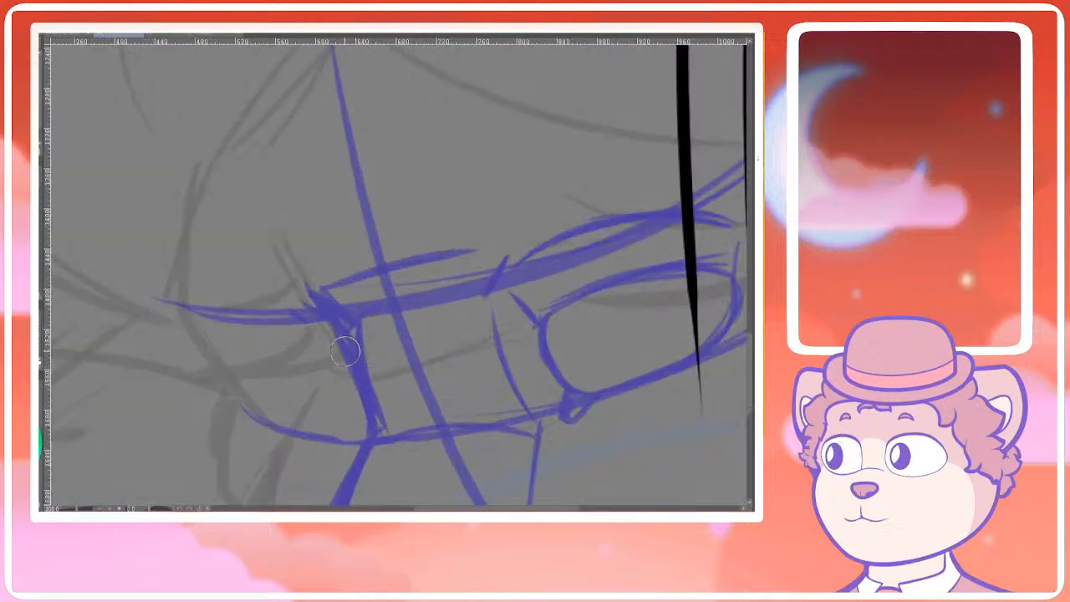
{"action": "key", "text": "ctrl+z"}
{"action": "left_click_drag", "start_coordinate": [344, 355], "coordinate": [239, 363]}
{"action": "key", "text": "ctrl+z"}
{"action": "mouse_move", "coordinate": [341, 349]}
{"action": "left_mouse_down"}
{"action": "mouse_move", "coordinate": [246, 346]}
{"action": "mouse_move", "coordinate": [228, 366]}
{"action": "left_mouse_up"}
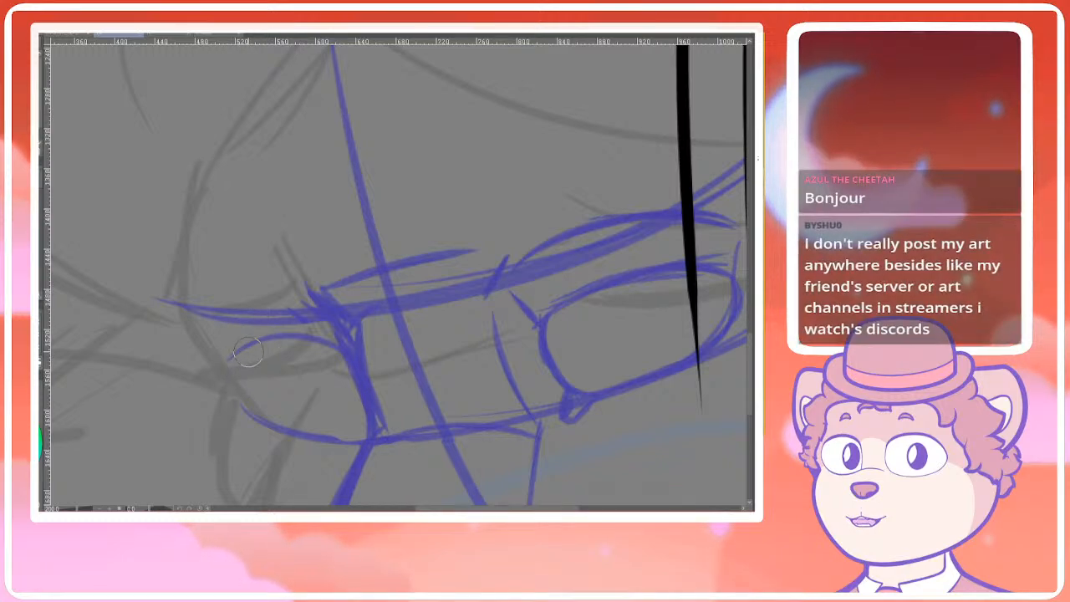
{"action": "mouse_move", "coordinate": [248, 352]}
{"action": "left_mouse_down"}
{"action": "mouse_move", "coordinate": [241, 338]}
{"action": "mouse_move", "coordinate": [217, 383]}
{"action": "left_mouse_up"}
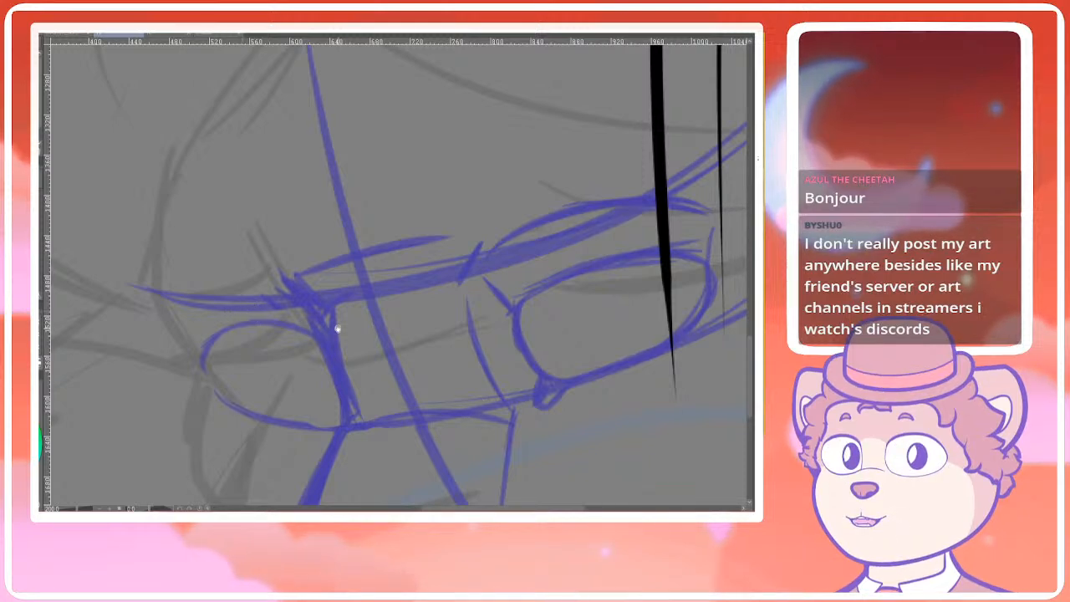
{"action": "left_click_drag", "start_coordinate": [332, 327], "coordinate": [337, 326]}
Add a short stroke at the left-hand eye's upper-left corner and an arched eyelid line over that eye
{"action": "mouse_move", "coordinate": [242, 327]}
{"action": "left_mouse_down"}
{"action": "mouse_move", "coordinate": [213, 378]}
{"action": "mouse_move", "coordinate": [286, 420]}
{"action": "mouse_move", "coordinate": [347, 408]}
{"action": "mouse_move", "coordinate": [260, 392]}
{"action": "left_mouse_up"}
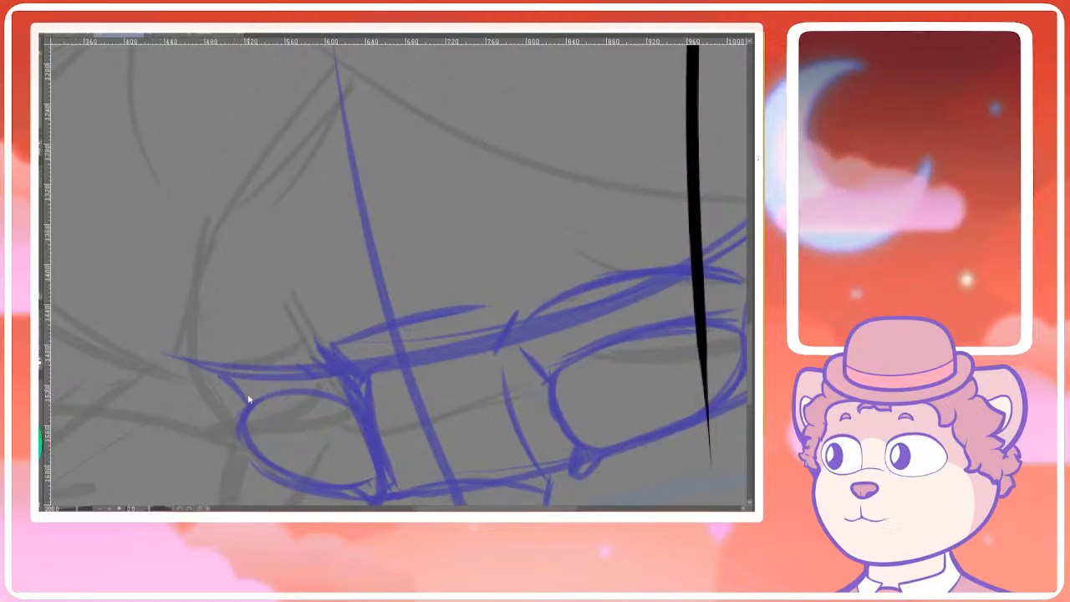
{"action": "left_click_drag", "start_coordinate": [243, 415], "coordinate": [277, 344]}
{"action": "mouse_move", "coordinate": [231, 372]}
{"action": "left_mouse_down"}
{"action": "mouse_move", "coordinate": [294, 341]}
{"action": "mouse_move", "coordinate": [351, 374]}
{"action": "mouse_move", "coordinate": [371, 346]}
{"action": "mouse_move", "coordinate": [346, 316]}
{"action": "left_mouse_up"}
{"action": "scroll", "coordinate": [373, 362], "scroll_direction": "down", "scroll_amount": 2}
{"action": "scroll", "coordinate": [326, 318], "scroll_direction": "up", "scroll_amount": 2}
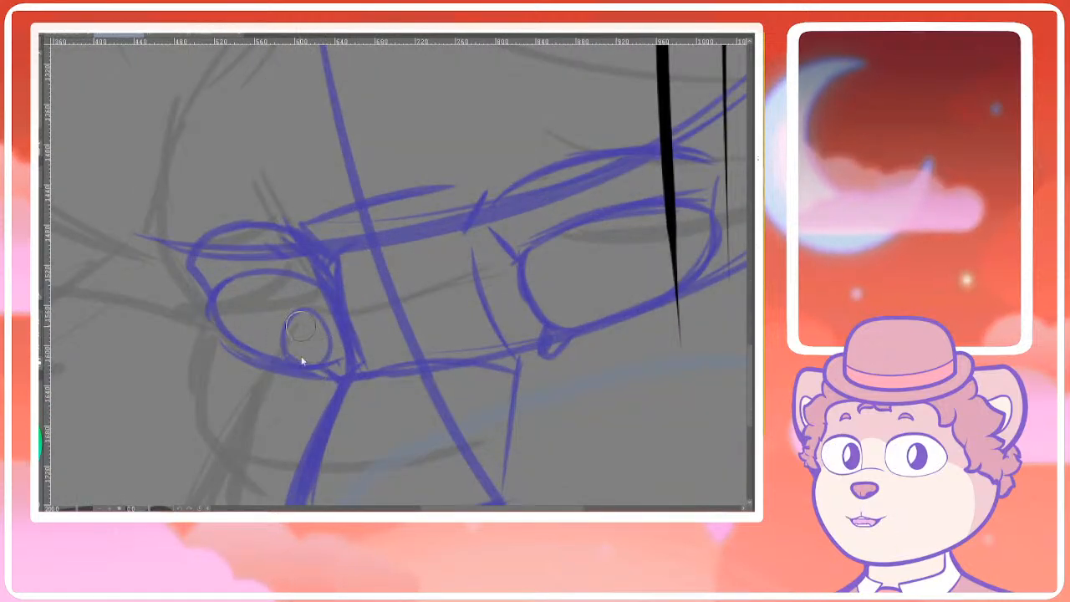
Try a small round pupil with an inner circle inside the left-hand eye outline
{"action": "mouse_move", "coordinate": [305, 319]}
{"action": "left_mouse_down"}
{"action": "mouse_move", "coordinate": [324, 323]}
{"action": "mouse_move", "coordinate": [306, 319]}
{"action": "mouse_move", "coordinate": [288, 360]}
{"action": "mouse_move", "coordinate": [321, 319]}
{"action": "mouse_move", "coordinate": [310, 312]}
{"action": "mouse_move", "coordinate": [299, 331]}
{"action": "mouse_move", "coordinate": [314, 335]}
{"action": "left_mouse_up"}
{"action": "key", "text": "ctrl+z"}
{"action": "scroll", "coordinate": [365, 299], "scroll_direction": "down", "scroll_amount": 2}
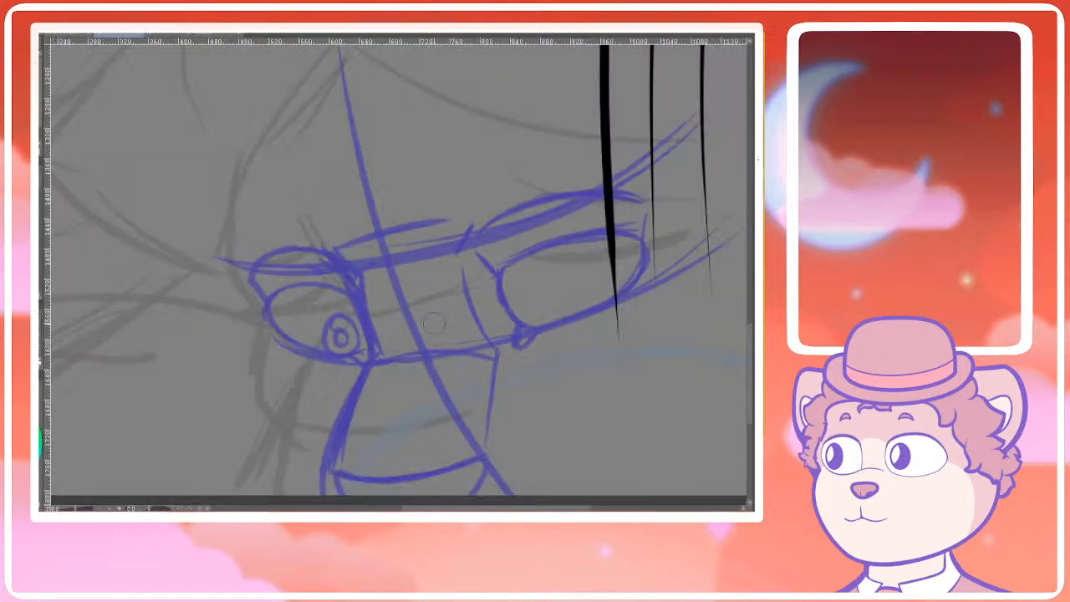
{"action": "key", "text": "ctrl+z"}
{"action": "key", "text": "ctrl+z"}
{"action": "key", "text": "ctrl+z"}
{"action": "scroll", "coordinate": [416, 333], "scroll_direction": "down", "scroll_amount": 2}
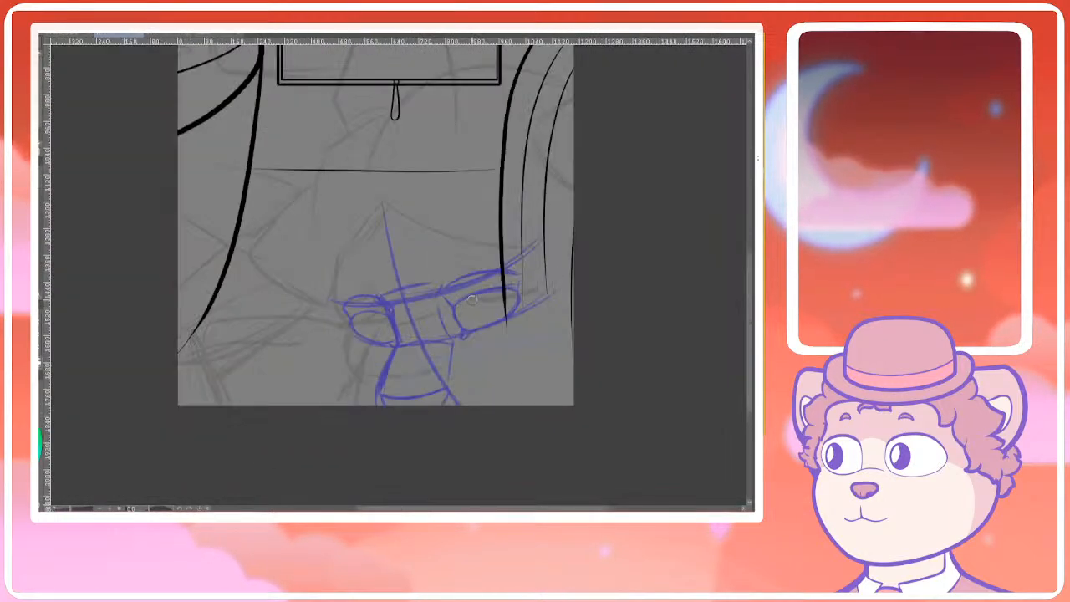
Sketch a second, higher arch above the eyelid line of the right-hand eye
{"action": "scroll", "coordinate": [462, 311], "scroll_direction": "up", "scroll_amount": 5}
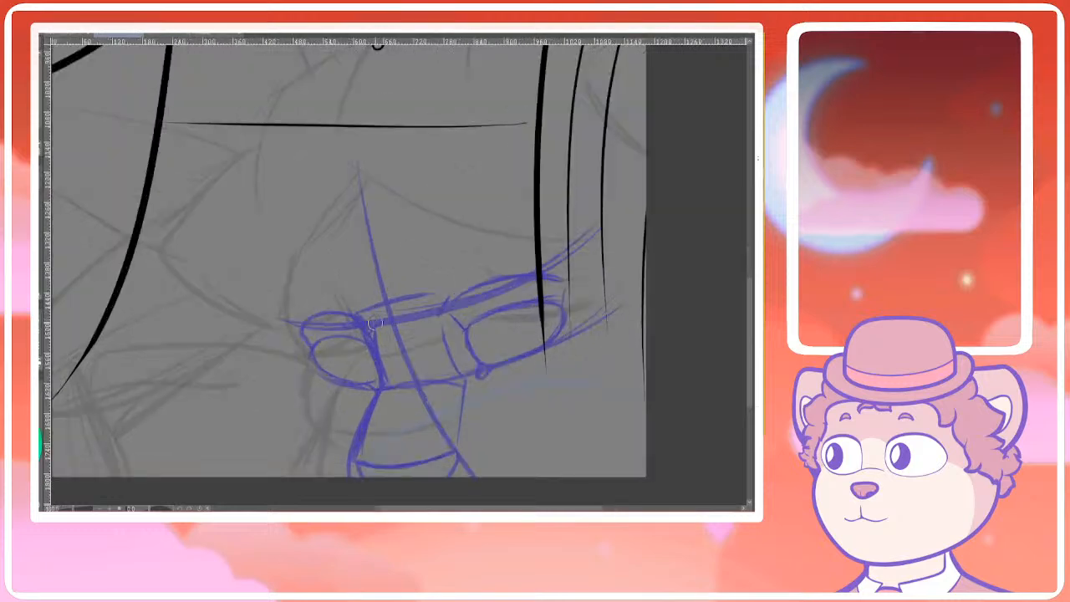
{"action": "scroll", "coordinate": [332, 315], "scroll_direction": "up", "scroll_amount": 2}
{"action": "left_click_drag", "start_coordinate": [351, 358], "coordinate": [514, 301]}
{"action": "key", "text": "ctrl+z"}
{"action": "left_click_drag", "start_coordinate": [585, 322], "coordinate": [389, 289]}
{"action": "key", "text": "ctrl+z"}
{"action": "left_click_drag", "start_coordinate": [589, 305], "coordinate": [393, 315]}
{"action": "mouse_move", "coordinate": [564, 308]}
{"action": "left_mouse_down"}
{"action": "mouse_move", "coordinate": [619, 295]}
{"action": "mouse_move", "coordinate": [508, 272]}
{"action": "left_mouse_up"}
{"action": "key", "text": "ctrl+z"}
{"action": "key", "text": "ctrl+z"}
{"action": "mouse_move", "coordinate": [625, 289]}
{"action": "left_mouse_down"}
{"action": "mouse_move", "coordinate": [497, 263]}
{"action": "mouse_move", "coordinate": [429, 290]}
{"action": "mouse_move", "coordinate": [432, 304]}
{"action": "left_mouse_up"}
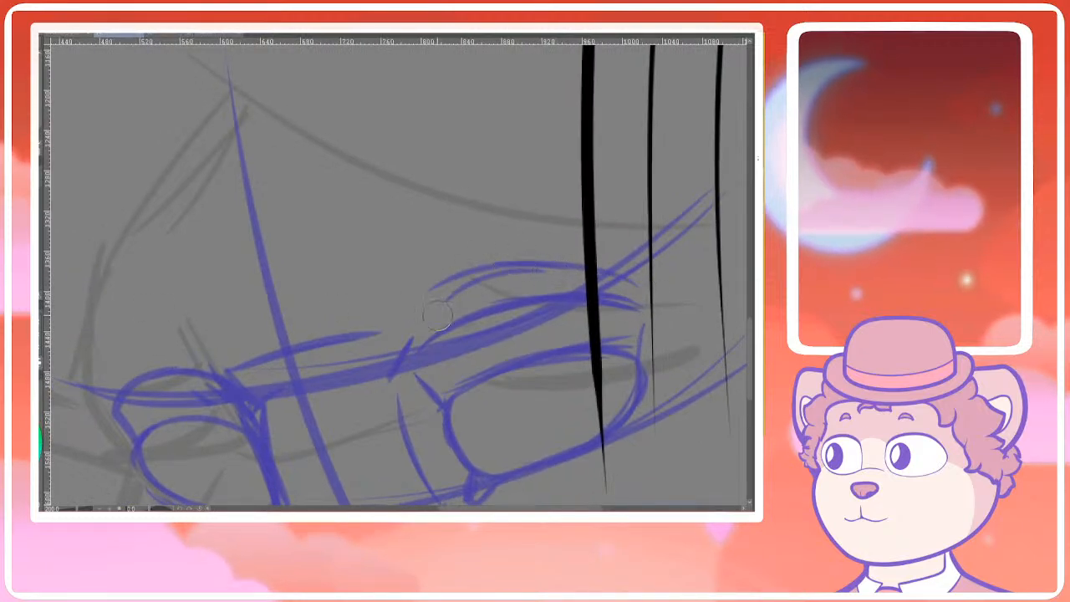
Rework the higher arch over the right-hand eye so its left end curves down to the upper purple arc
{"action": "left_click_drag", "start_coordinate": [496, 295], "coordinate": [494, 299]}
{"action": "key", "text": "ctrl+z"}
{"action": "key", "text": "ctrl+z"}
{"action": "left_click_drag", "start_coordinate": [582, 277], "coordinate": [449, 306]}
{"action": "key", "text": "ctrl+z"}
{"action": "mouse_move", "coordinate": [551, 266]}
{"action": "left_mouse_down"}
{"action": "mouse_move", "coordinate": [430, 312]}
{"action": "mouse_move", "coordinate": [445, 316]}
{"action": "left_mouse_up"}
{"action": "key", "text": "ctrl+z"}
{"action": "key", "text": "ctrl+z"}
{"action": "mouse_move", "coordinate": [589, 258]}
{"action": "left_mouse_down"}
{"action": "mouse_move", "coordinate": [481, 280]}
{"action": "mouse_move", "coordinate": [510, 268]}
{"action": "mouse_move", "coordinate": [433, 314]}
{"action": "mouse_move", "coordinate": [420, 355]}
{"action": "mouse_move", "coordinate": [510, 290]}
{"action": "left_mouse_up"}
{"action": "key", "text": "ctrl+z"}
Add a small second arch above the eyelid line of the left-hand eye
{"action": "left_click_drag", "start_coordinate": [193, 362], "coordinate": [281, 285]}
{"action": "key", "text": "ctrl+z"}
{"action": "mouse_move", "coordinate": [301, 335]}
{"action": "left_mouse_down"}
{"action": "mouse_move", "coordinate": [249, 287]}
{"action": "mouse_move", "coordinate": [279, 305]}
{"action": "mouse_move", "coordinate": [221, 314]}
{"action": "mouse_move", "coordinate": [199, 337]}
{"action": "left_mouse_up"}
{"action": "key", "text": "ctrl+z"}
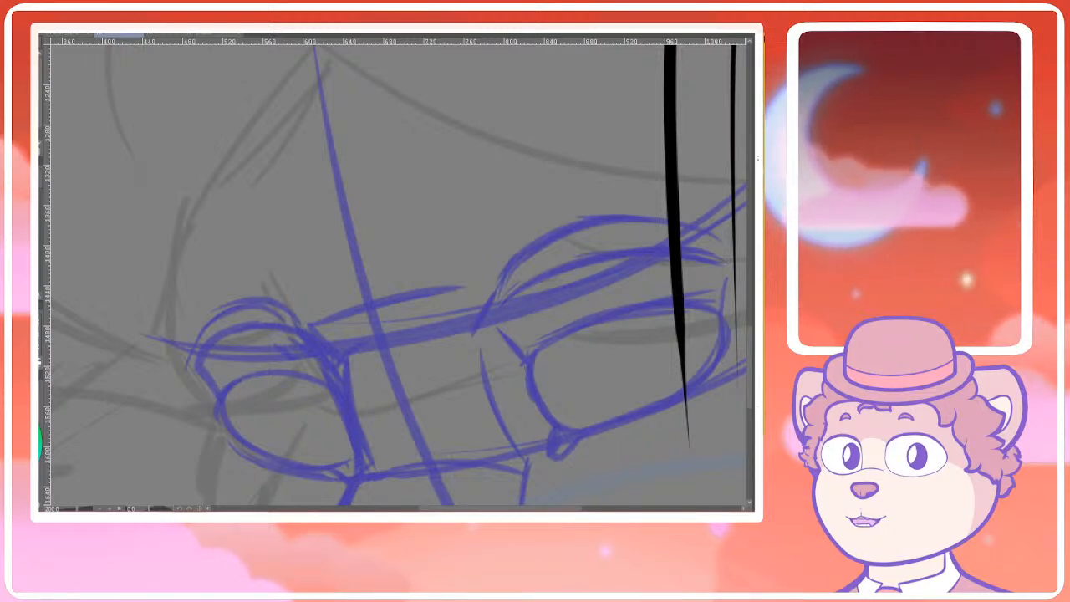
Sketch a curved line from beneath the left-hand eye down to the lower end of the thick slanted line
{"action": "scroll", "coordinate": [466, 310], "scroll_direction": "down", "scroll_amount": 5}
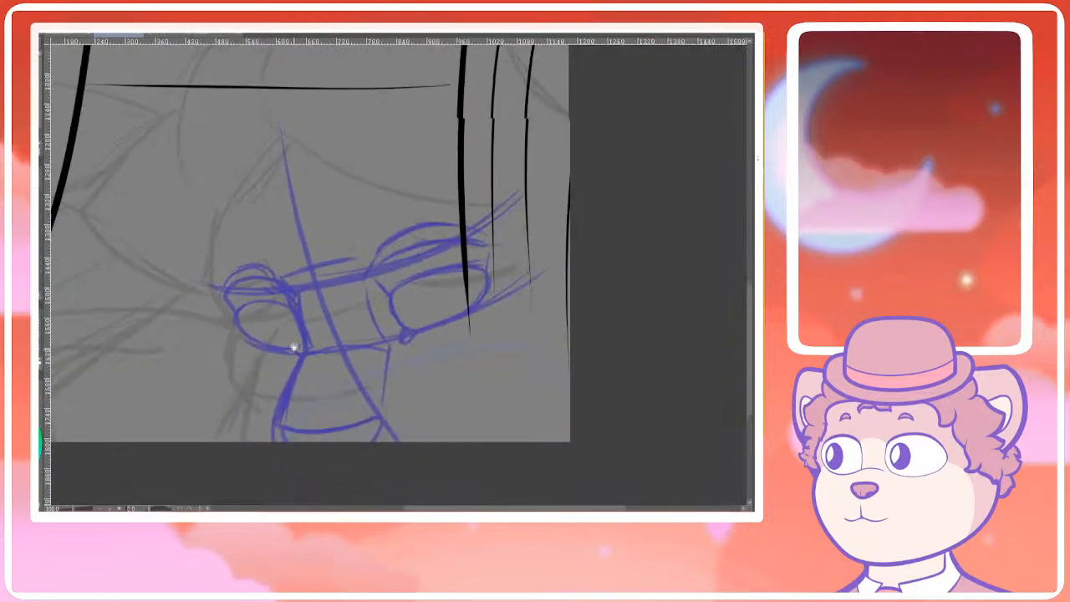
{"action": "scroll", "coordinate": [250, 351], "scroll_direction": "up", "scroll_amount": 3}
{"action": "mouse_move", "coordinate": [234, 337]}
{"action": "left_mouse_down"}
{"action": "mouse_move", "coordinate": [240, 407]}
{"action": "mouse_move", "coordinate": [266, 436]}
{"action": "left_mouse_up"}
{"action": "key", "text": "ctrl+z"}
{"action": "mouse_move", "coordinate": [236, 331]}
{"action": "left_mouse_down"}
{"action": "mouse_move", "coordinate": [231, 383]}
{"action": "mouse_move", "coordinate": [289, 447]}
{"action": "left_mouse_up"}
{"action": "key", "text": "ctrl+z"}
{"action": "left_click_drag", "start_coordinate": [229, 382], "coordinate": [280, 440]}
{"action": "left_click_drag", "start_coordinate": [235, 400], "coordinate": [289, 447]}
{"action": "key", "text": "ctrl+z"}
{"action": "left_click_drag", "start_coordinate": [229, 382], "coordinate": [269, 441]}
{"action": "key", "text": "ctrl+z"}
{"action": "left_click_drag", "start_coordinate": [230, 368], "coordinate": [274, 439]}
Thicken the curve beneath the left-hand eye and add a slanted line beside it running down to the canvas edge
{"action": "left_click_drag", "start_coordinate": [242, 389], "coordinate": [245, 357]}
{"action": "left_click_drag", "start_coordinate": [270, 317], "coordinate": [256, 337]}
{"action": "key", "text": "ctrl+z"}
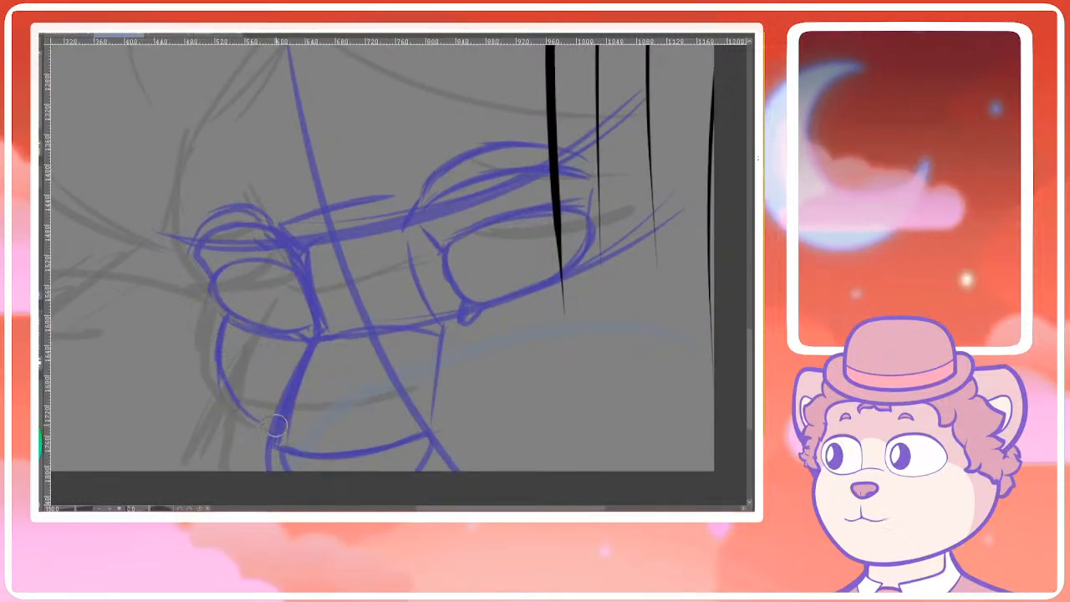
{"action": "mouse_move", "coordinate": [217, 360]}
{"action": "left_mouse_down"}
{"action": "mouse_move", "coordinate": [272, 424]}
{"action": "mouse_move", "coordinate": [262, 458]}
{"action": "mouse_move", "coordinate": [257, 401]}
{"action": "mouse_move", "coordinate": [240, 378]}
{"action": "left_mouse_up"}
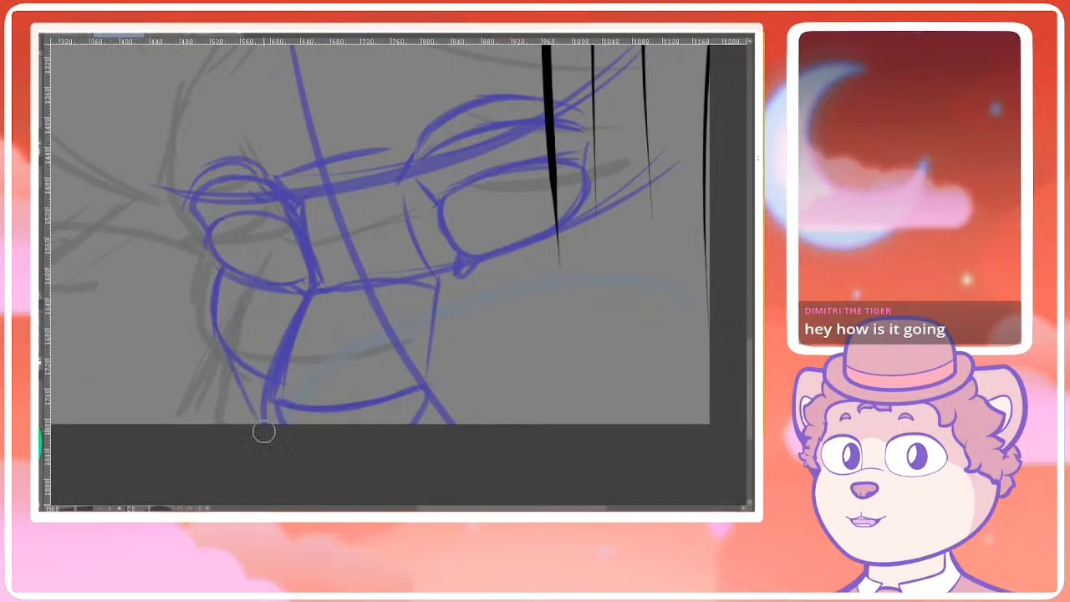
{"action": "left_click_drag", "start_coordinate": [227, 356], "coordinate": [232, 408]}
Sketch a short curve bulging outward from the lower-right corner of the right-hand eye
{"action": "left_click_drag", "start_coordinate": [457, 376], "coordinate": [419, 375]}
{"action": "left_click_drag", "start_coordinate": [525, 291], "coordinate": [631, 334]}
{"action": "key", "text": "ctrl+z"}
{"action": "left_click_drag", "start_coordinate": [539, 292], "coordinate": [623, 326]}
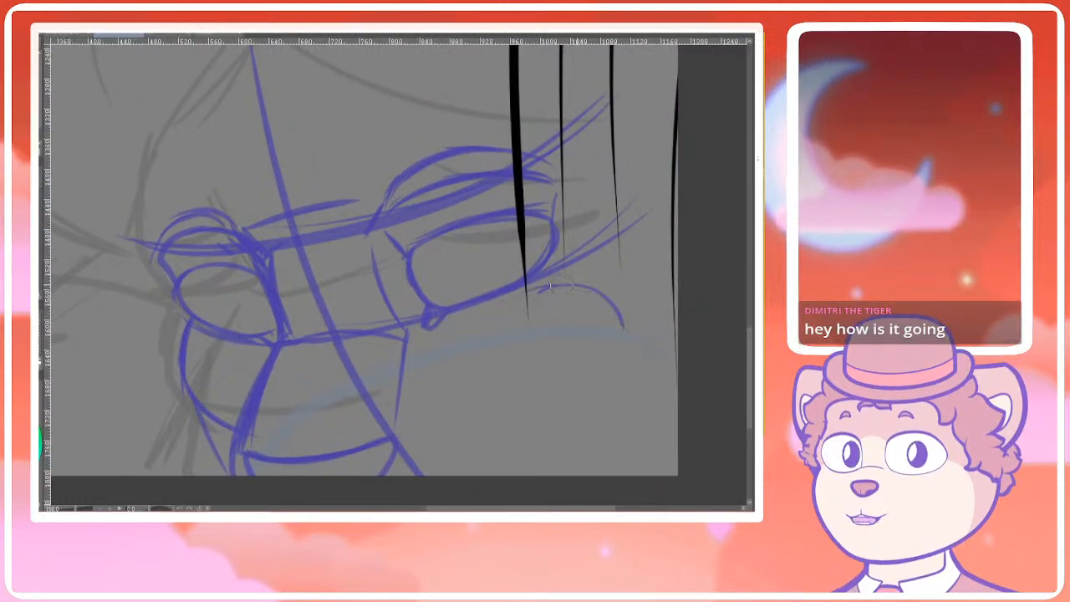
{"action": "key", "text": "ctrl+z"}
{"action": "mouse_move", "coordinate": [528, 284]}
{"action": "left_mouse_down"}
{"action": "mouse_move", "coordinate": [583, 286]}
{"action": "mouse_move", "coordinate": [604, 300]}
{"action": "mouse_move", "coordinate": [576, 372]}
{"action": "left_mouse_up"}
{"action": "key", "text": "ctrl+z"}
{"action": "left_click_drag", "start_coordinate": [603, 304], "coordinate": [590, 358]}
{"action": "mouse_move", "coordinate": [505, 376]}
{"action": "left_mouse_down"}
{"action": "mouse_move", "coordinate": [486, 364]}
{"action": "mouse_move", "coordinate": [479, 375]}
{"action": "left_mouse_up"}
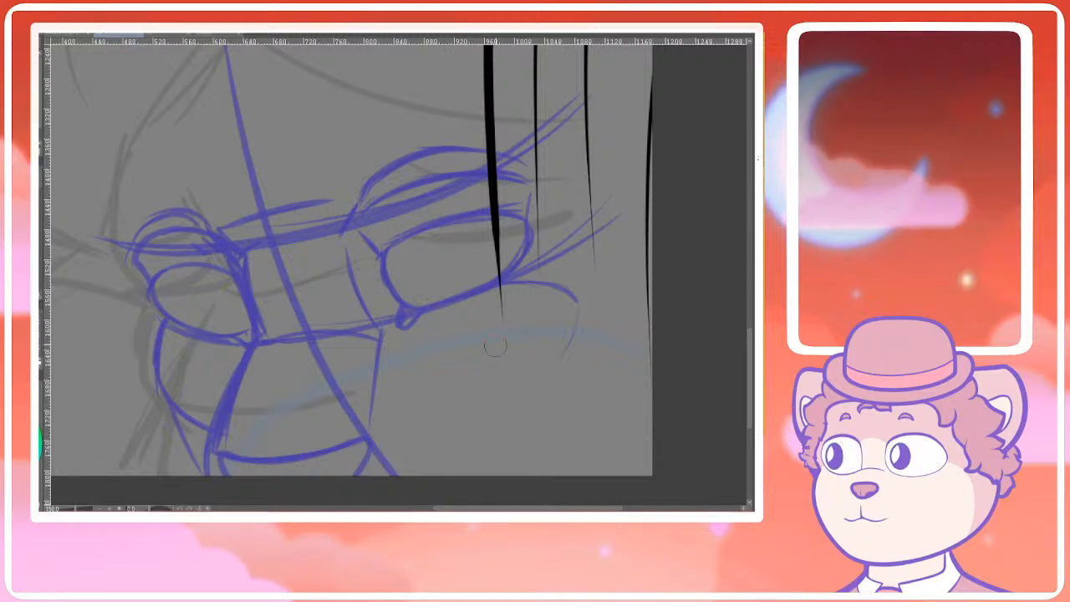
Sketch a rounded bottom curve for the cheek shape below the right-hand eye
{"action": "left_click_drag", "start_coordinate": [481, 295], "coordinate": [528, 304]}
{"action": "left_click_drag", "start_coordinate": [595, 296], "coordinate": [521, 386]}
{"action": "key", "text": "ctrl+z"}
{"action": "left_click_drag", "start_coordinate": [595, 294], "coordinate": [510, 393]}
{"action": "left_click_drag", "start_coordinate": [459, 370], "coordinate": [408, 391]}
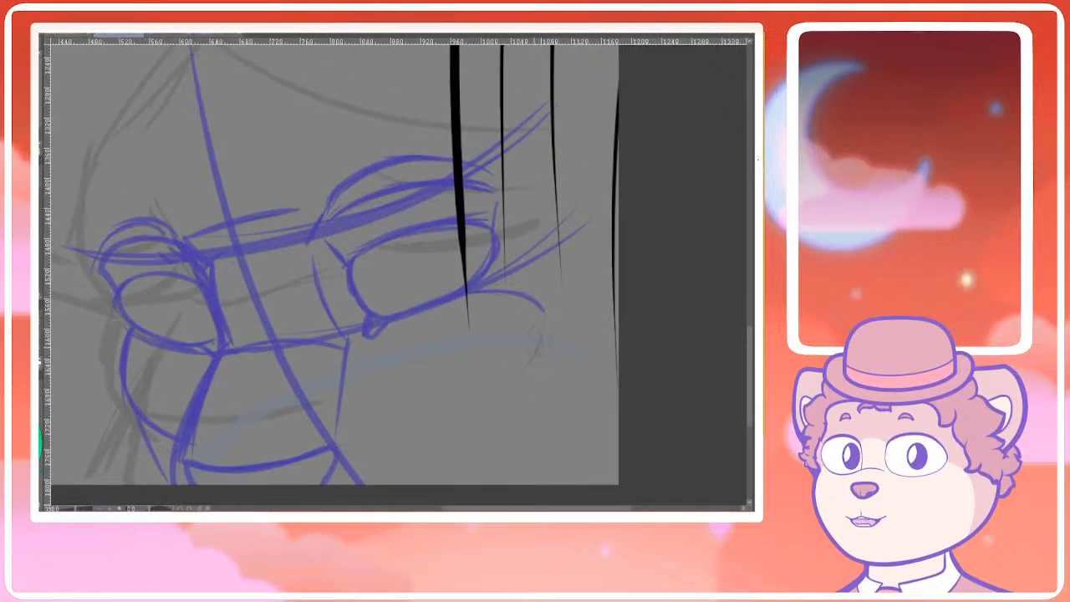
{"action": "key", "text": "ctrl+z"}
{"action": "left_click_drag", "start_coordinate": [391, 381], "coordinate": [468, 401]}
{"action": "left_click_drag", "start_coordinate": [527, 372], "coordinate": [432, 402]}
{"action": "key", "text": "ctrl+z"}
{"action": "mouse_move", "coordinate": [539, 347]}
{"action": "left_mouse_down"}
{"action": "mouse_move", "coordinate": [446, 396]}
{"action": "mouse_move", "coordinate": [441, 416]}
{"action": "left_mouse_up"}
{"action": "mouse_move", "coordinate": [397, 369]}
{"action": "left_mouse_down"}
{"action": "mouse_move", "coordinate": [368, 347]}
{"action": "mouse_move", "coordinate": [380, 336]}
{"action": "mouse_move", "coordinate": [394, 353]}
{"action": "mouse_move", "coordinate": [470, 360]}
{"action": "mouse_move", "coordinate": [418, 377]}
{"action": "mouse_move", "coordinate": [419, 395]}
{"action": "left_mouse_up"}
{"action": "key", "text": "ctrl+z"}
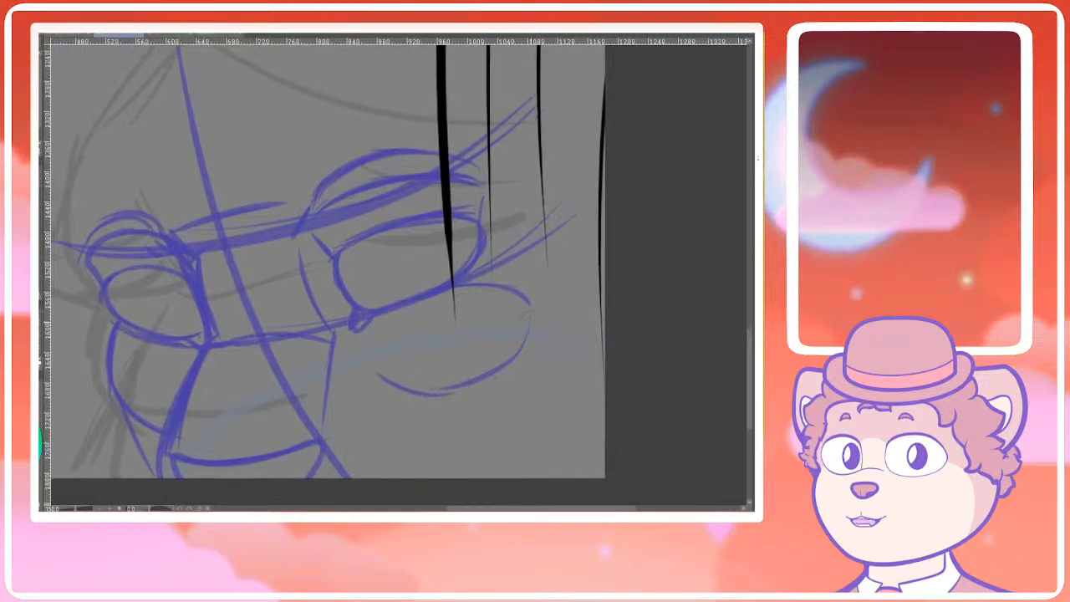
Redraw the right side of the cheek shape to join its upper curve with the bottom curve
{"action": "key", "text": "ctrl+z"}
{"action": "left_click_drag", "start_coordinate": [527, 306], "coordinate": [521, 350]}
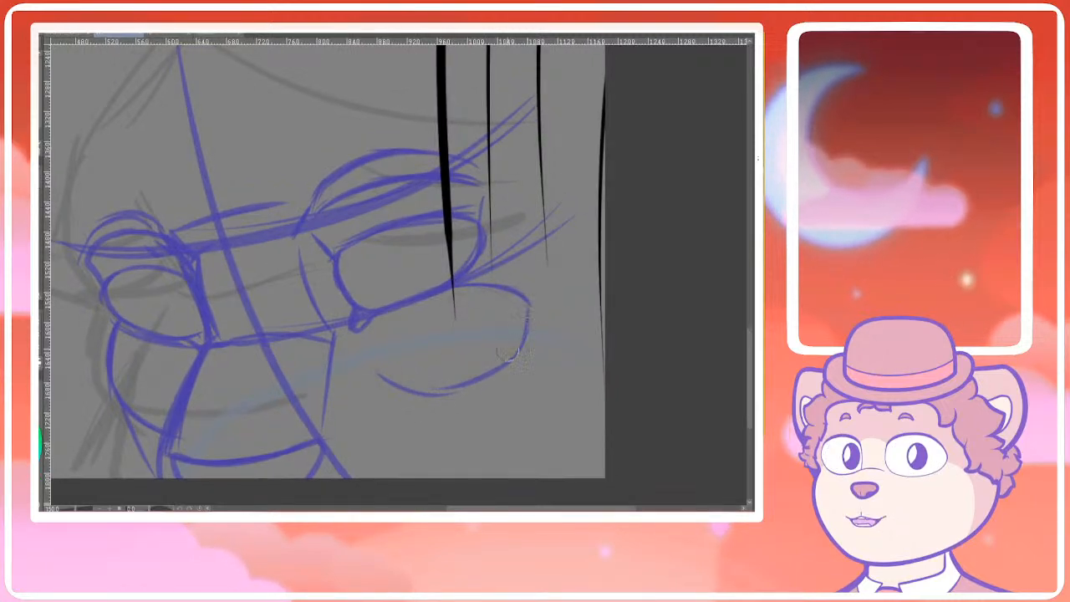
{"action": "scroll", "coordinate": [496, 354], "scroll_direction": "down", "scroll_amount": 2}
{"action": "left_click_drag", "start_coordinate": [416, 350], "coordinate": [430, 384]}
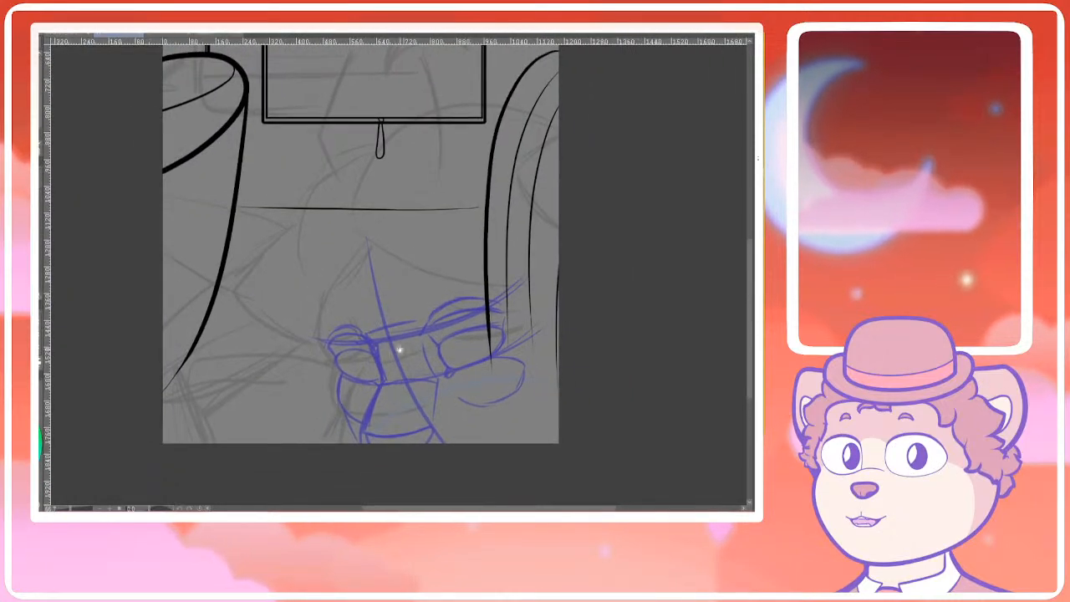
{"action": "left_click_drag", "start_coordinate": [390, 342], "coordinate": [389, 307]}
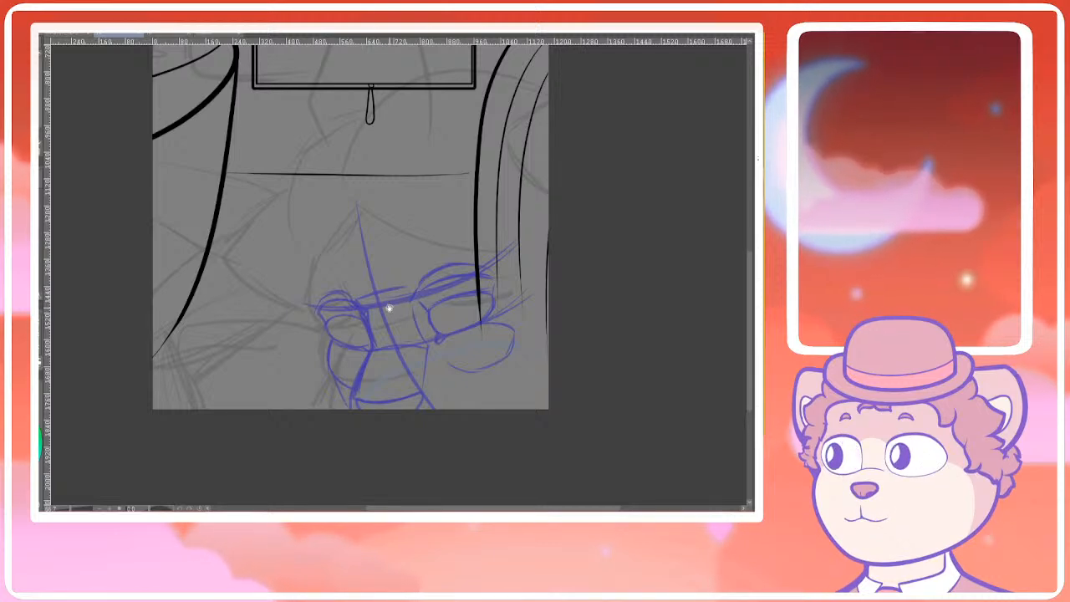
Examine the purple eyes, muzzle and cheek shapes up close and against the surrounding drawing
{"action": "left_click_drag", "start_coordinate": [468, 291], "coordinate": [452, 282]}
{"action": "scroll", "coordinate": [425, 314], "scroll_direction": "up", "scroll_amount": 1}
{"action": "left_click_drag", "start_coordinate": [496, 359], "coordinate": [451, 324]}
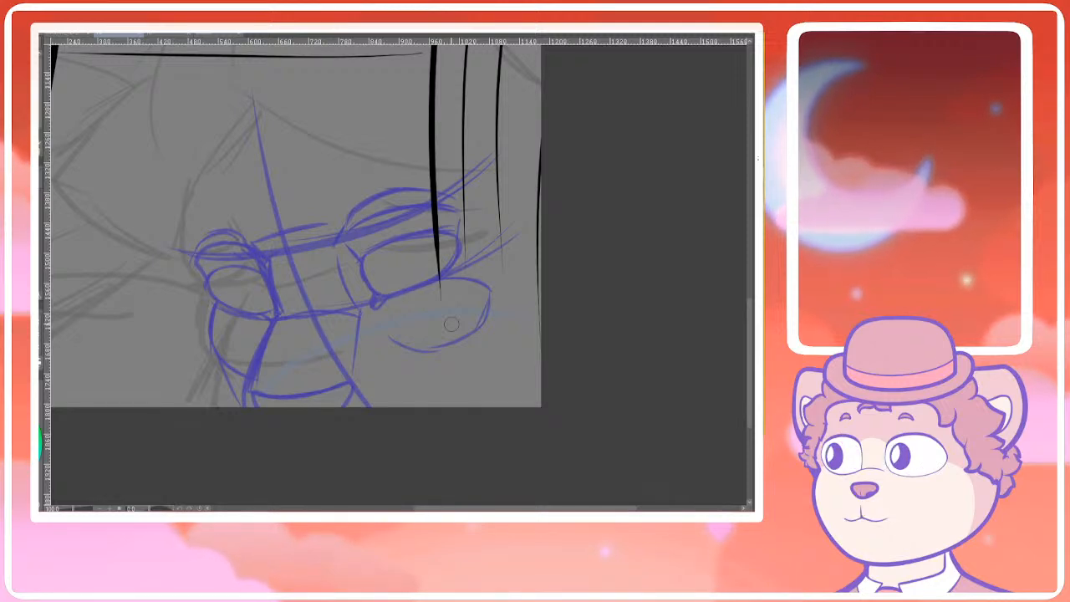
{"action": "left_click_drag", "start_coordinate": [469, 331], "coordinate": [491, 304]}
{"action": "left_click_drag", "start_coordinate": [375, 303], "coordinate": [328, 364]}
{"action": "scroll", "coordinate": [290, 355], "scroll_direction": "down", "scroll_amount": 1}
{"action": "left_click_drag", "start_coordinate": [250, 364], "coordinate": [289, 330]}
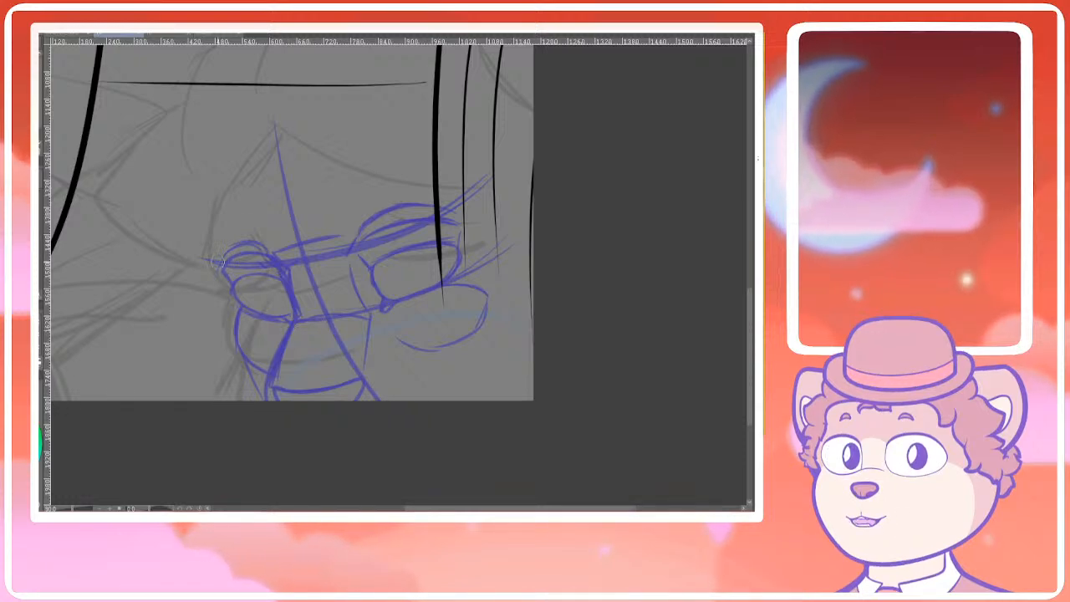
{"action": "mouse_move", "coordinate": [428, 358]}
{"action": "left_mouse_down"}
{"action": "mouse_move", "coordinate": [382, 360]}
{"action": "mouse_move", "coordinate": [391, 314]}
{"action": "mouse_move", "coordinate": [454, 246]}
{"action": "mouse_move", "coordinate": [443, 329]}
{"action": "left_mouse_up"}
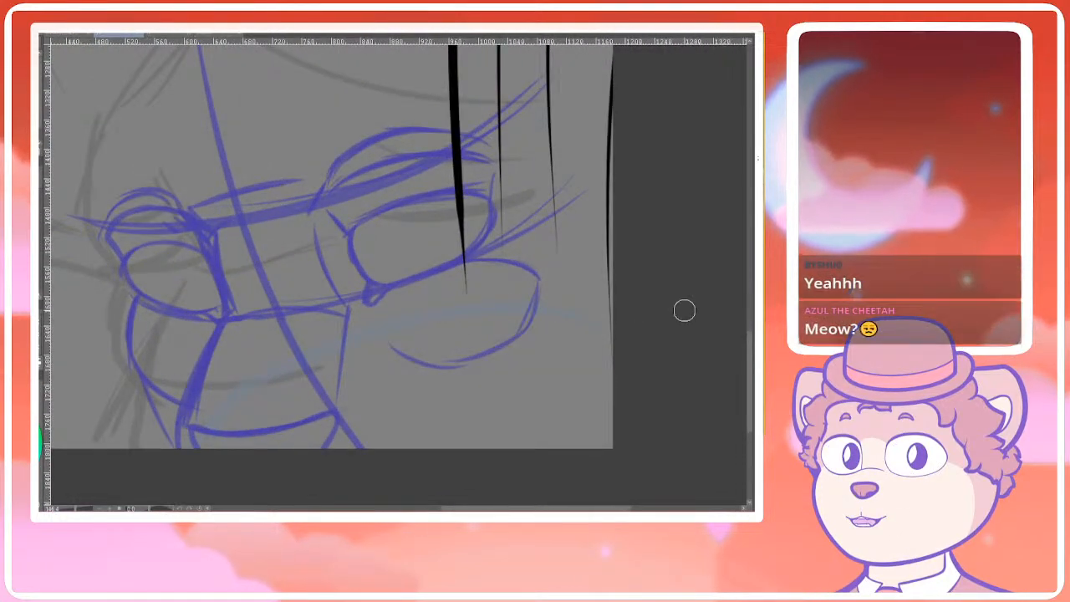
{"action": "left_click_drag", "start_coordinate": [557, 279], "coordinate": [612, 249]}
{"action": "left_click", "coordinate": [216, 301]}
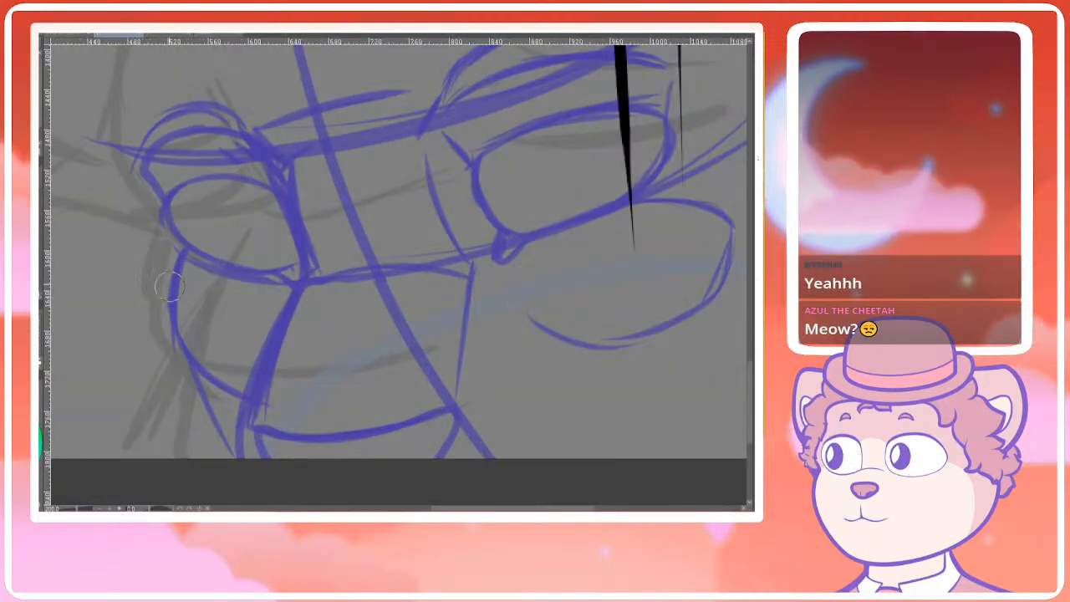
{"action": "key", "text": "ctrl+minus"}
{"action": "key", "text": "ctrl+minus"}
{"action": "left_click_drag", "start_coordinate": [502, 279], "coordinate": [446, 410]}
{"action": "left_click_drag", "start_coordinate": [388, 380], "coordinate": [418, 346]}
{"action": "left_click_drag", "start_coordinate": [319, 340], "coordinate": [323, 389]}
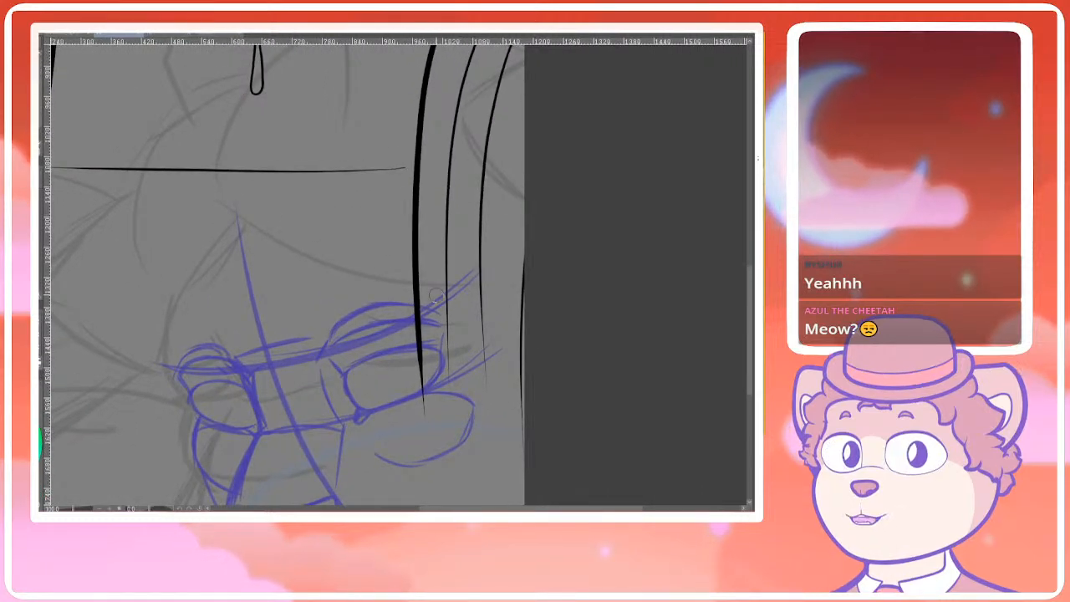
{"action": "left_click_drag", "start_coordinate": [294, 348], "coordinate": [352, 311]}
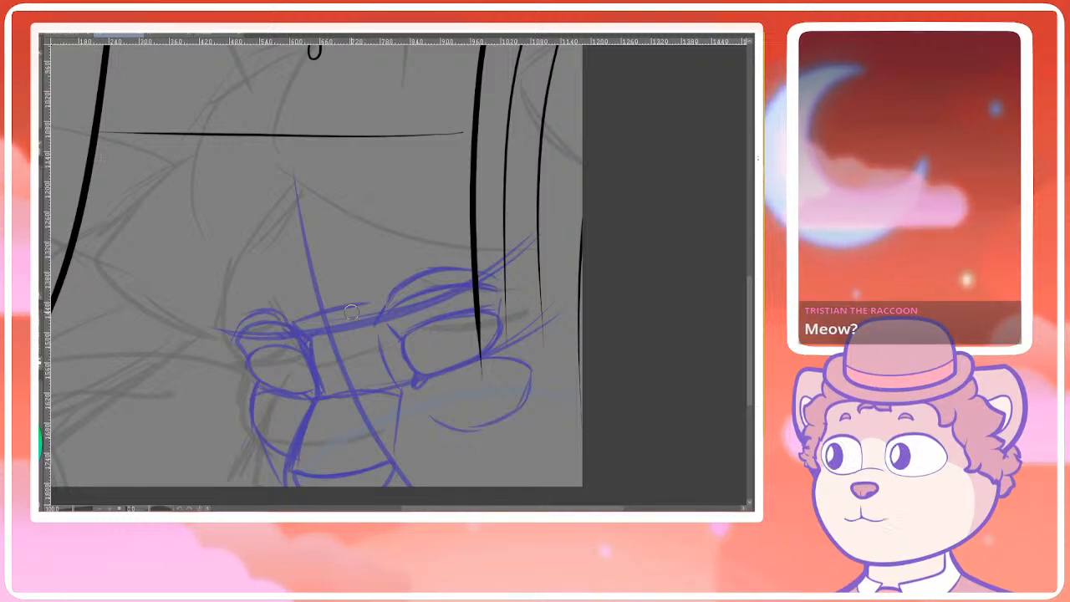
Try a shallow upward-sweeping curve across the centre line above the eyes, and undo its strokes
{"action": "scroll", "coordinate": [368, 293], "scroll_direction": "up", "scroll_amount": 3}
{"action": "scroll", "coordinate": [331, 279], "scroll_direction": "up", "scroll_amount": 2}
{"action": "mouse_move", "coordinate": [354, 304]}
{"action": "left_mouse_down"}
{"action": "mouse_move", "coordinate": [250, 360]}
{"action": "mouse_move", "coordinate": [393, 299]}
{"action": "left_mouse_up"}
{"action": "key", "text": "ctrl+z"}
{"action": "left_click_drag", "start_coordinate": [345, 326], "coordinate": [178, 353]}
{"action": "left_click_drag", "start_coordinate": [385, 292], "coordinate": [235, 342]}
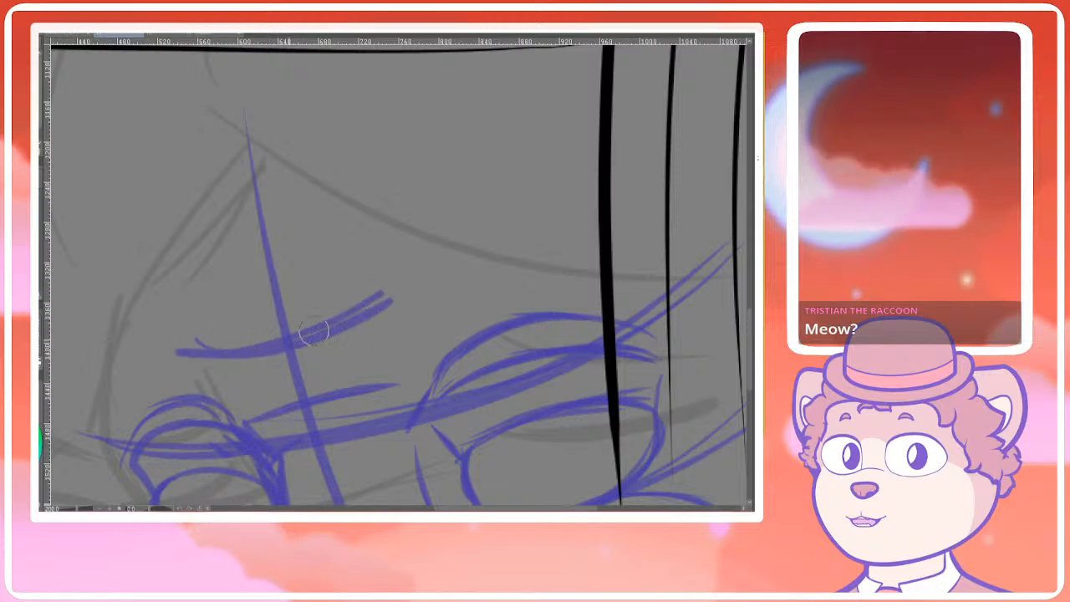
{"action": "key", "text": "ctrl+z"}
{"action": "key", "text": "ctrl+z"}
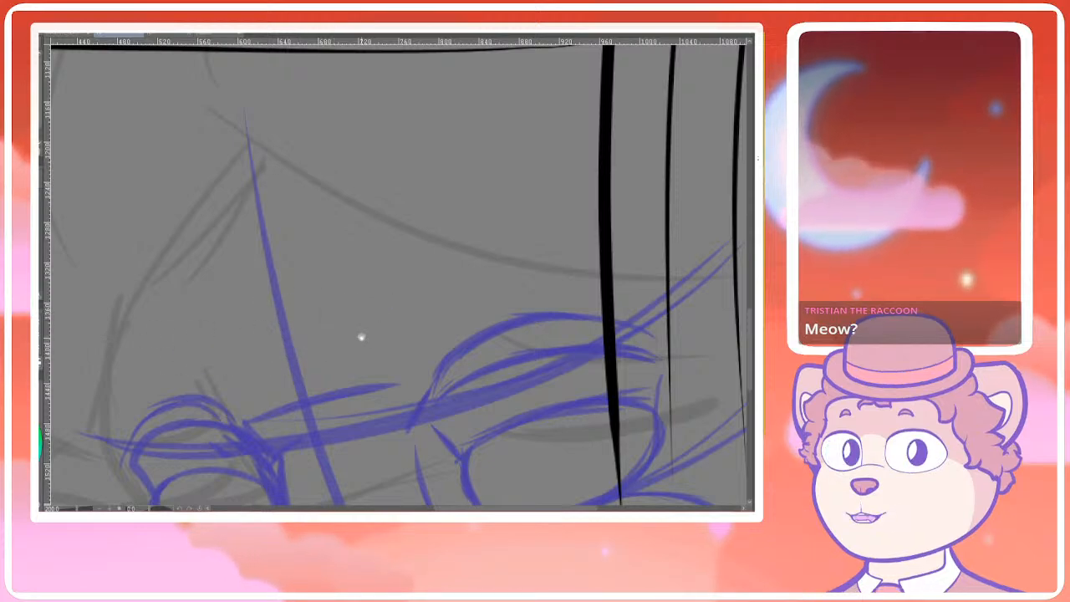
Try a curve sweeping down from near the centre line's upper end towards the right-hand eyelid, and undo it
{"action": "scroll", "coordinate": [351, 341], "scroll_direction": "down", "scroll_amount": 1}
{"action": "scroll", "coordinate": [364, 339], "scroll_direction": "down", "scroll_amount": 2}
{"action": "left_click_drag", "start_coordinate": [401, 317], "coordinate": [321, 351]}
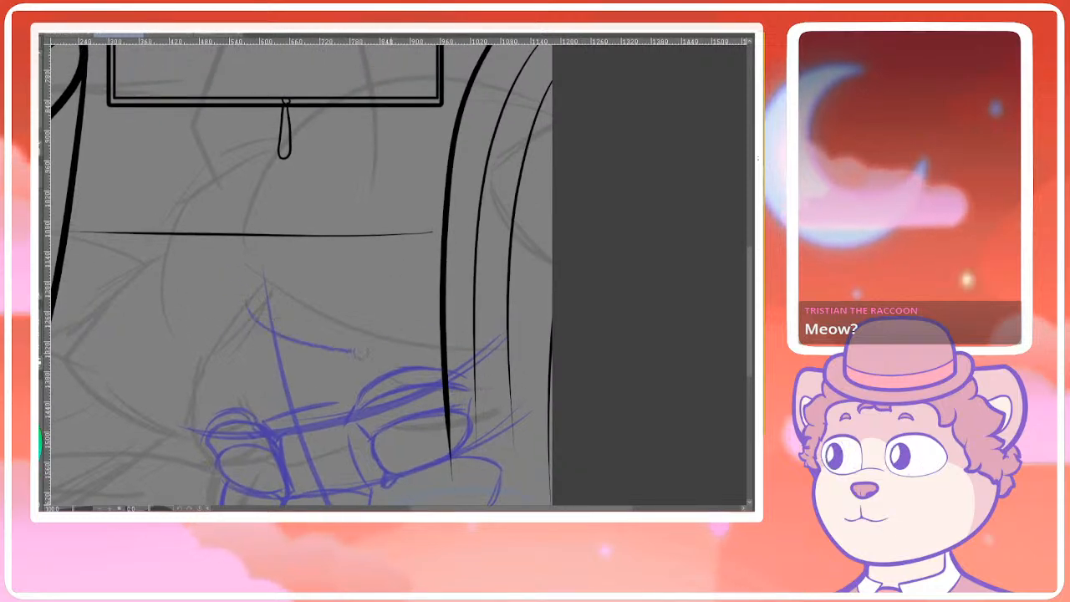
{"action": "mouse_move", "coordinate": [250, 301]}
{"action": "left_mouse_down"}
{"action": "mouse_move", "coordinate": [416, 335]}
{"action": "mouse_move", "coordinate": [378, 353]}
{"action": "mouse_move", "coordinate": [495, 368]}
{"action": "mouse_move", "coordinate": [378, 357]}
{"action": "mouse_move", "coordinate": [440, 355]}
{"action": "mouse_move", "coordinate": [256, 307]}
{"action": "mouse_move", "coordinate": [280, 307]}
{"action": "left_mouse_up"}
{"action": "key", "text": "ctrl+z"}
{"action": "key", "text": "ctrl+z"}
{"action": "key", "text": "ctrl+z"}
{"action": "key", "text": "ctrl+z"}
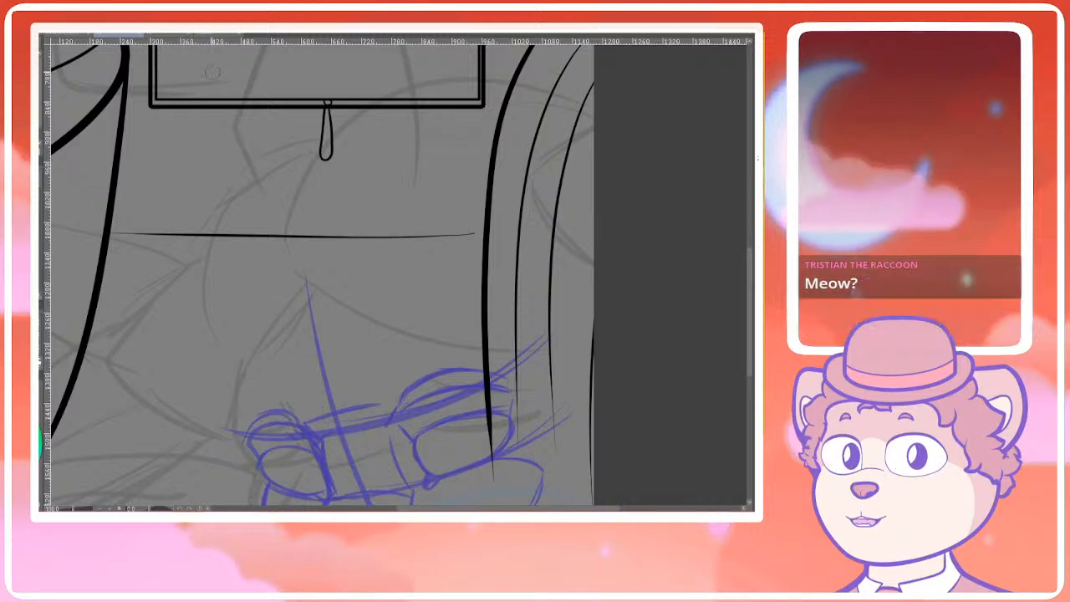
Switch to the back-view figure drawing to examine its whole pose, and bring up the seated side-view drawing
{"action": "left_click", "coordinate": [217, 34]}
{"action": "left_click_drag", "start_coordinate": [247, 242], "coordinate": [289, 280]}
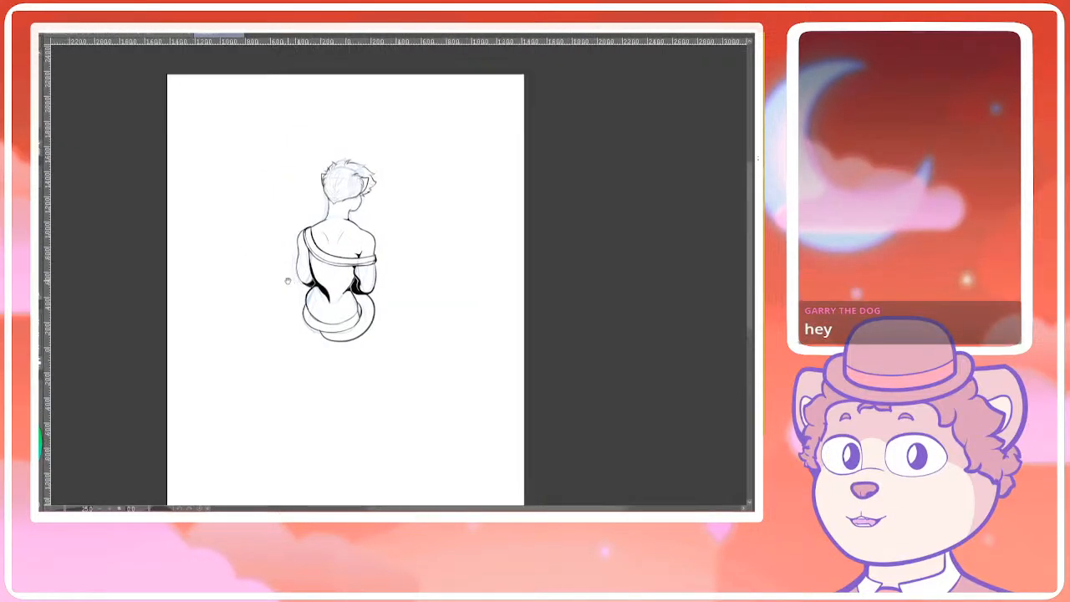
{"action": "left_click_drag", "start_coordinate": [352, 209], "coordinate": [439, 265]}
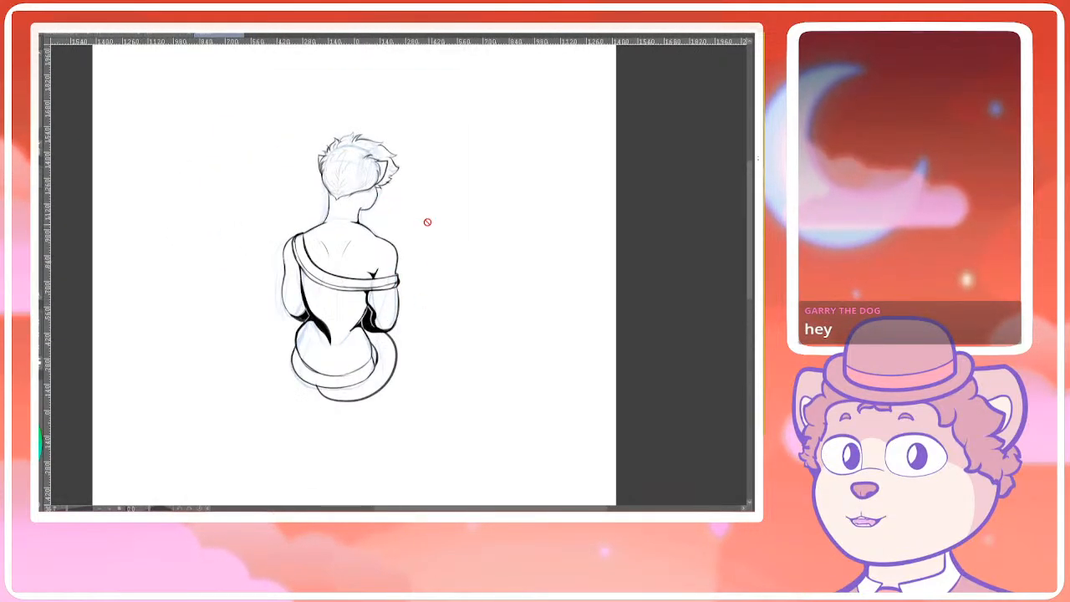
{"action": "left_click_drag", "start_coordinate": [375, 280], "coordinate": [437, 275]}
{"action": "scroll", "coordinate": [440, 272], "scroll_direction": "up", "scroll_amount": 3}
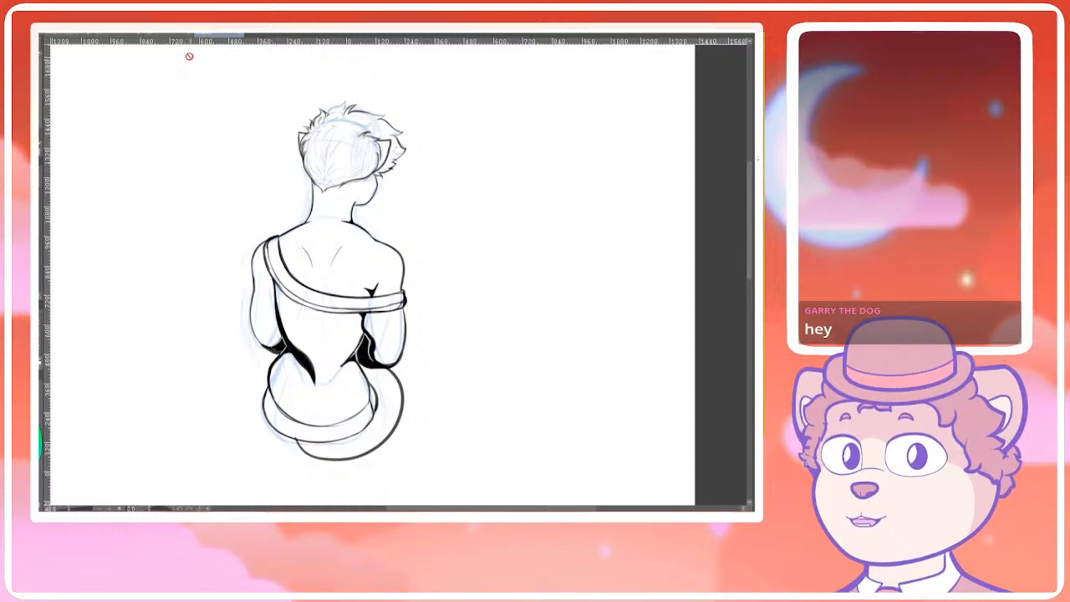
{"action": "left_click", "coordinate": [170, 35]}
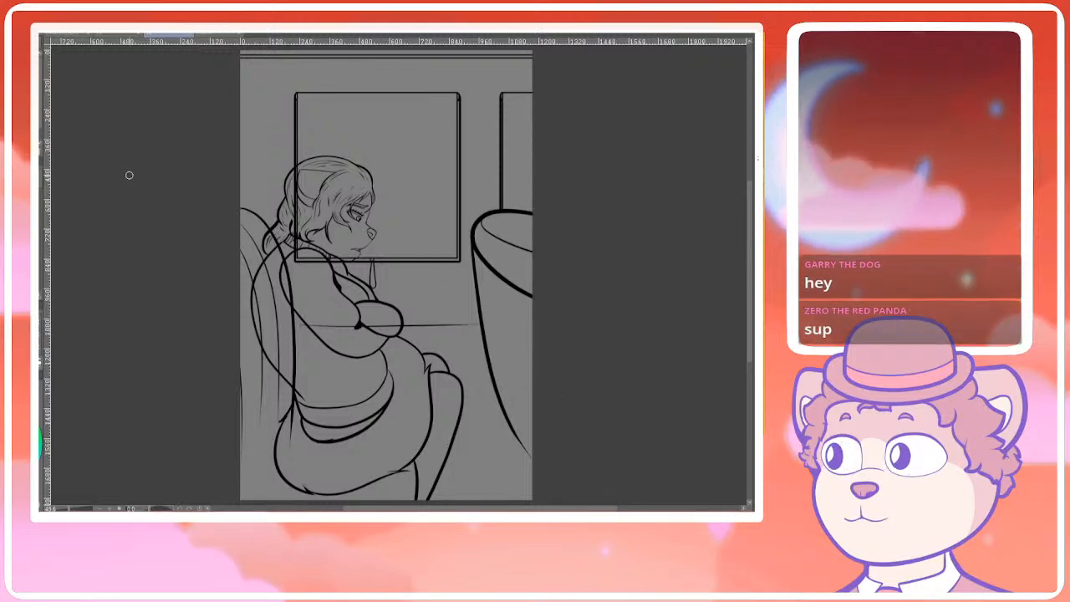
Go back to the back-view figure drawing and examine its head, shoulders, strap and hips up close
{"action": "left_click", "coordinate": [209, 38]}
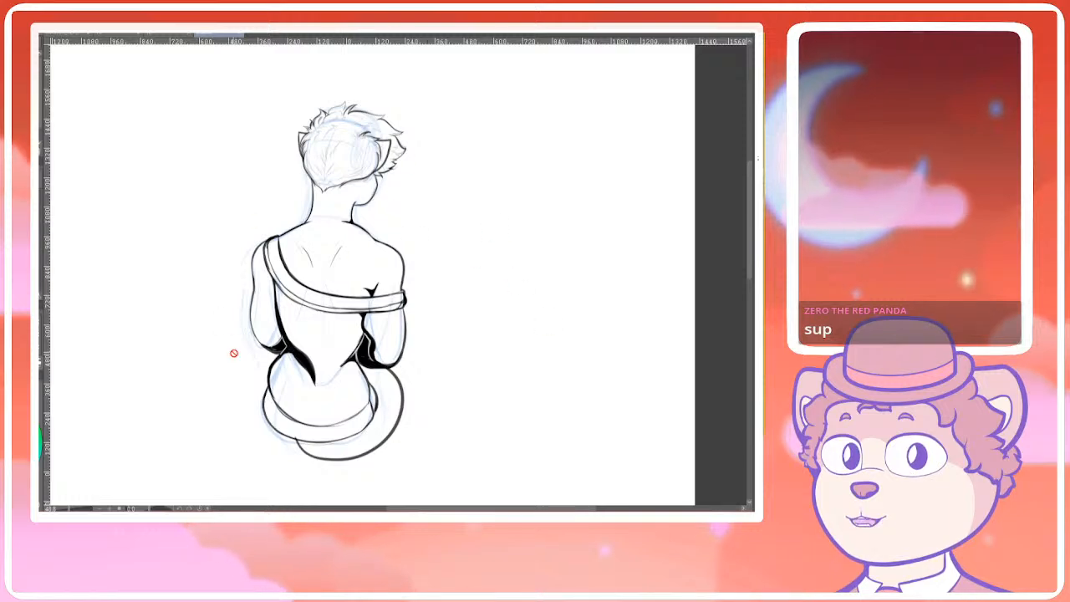
{"action": "scroll", "coordinate": [354, 349], "scroll_direction": "up", "scroll_amount": 3}
{"action": "left_click_drag", "start_coordinate": [521, 285], "coordinate": [533, 282]}
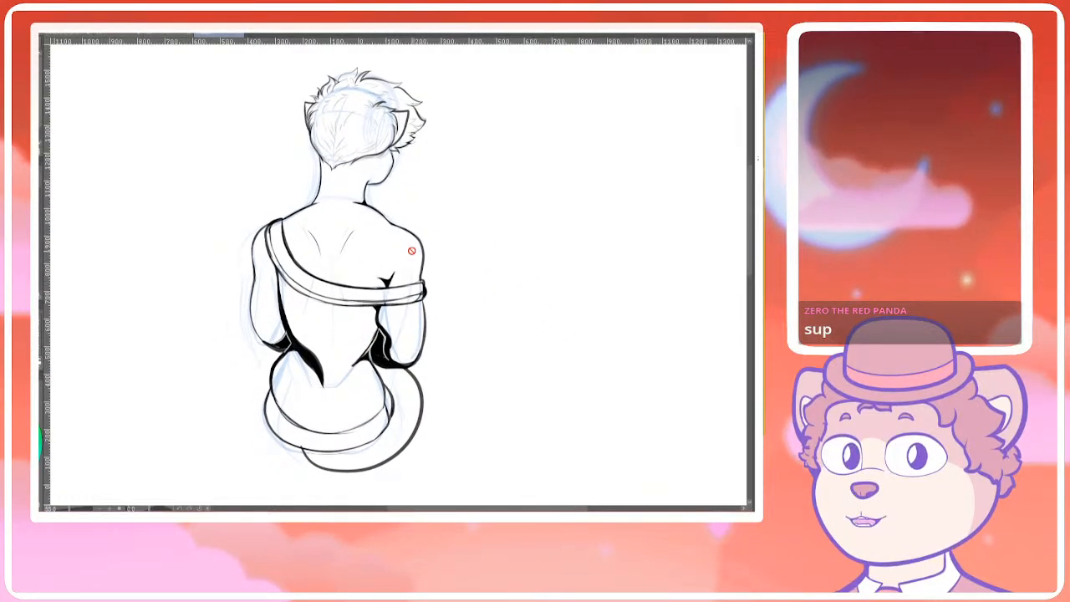
{"action": "scroll", "coordinate": [457, 242], "scroll_direction": "down", "scroll_amount": 3}
{"action": "scroll", "coordinate": [378, 235], "scroll_direction": "up", "scroll_amount": 2}
{"action": "left_click_drag", "start_coordinate": [497, 311], "coordinate": [574, 271]}
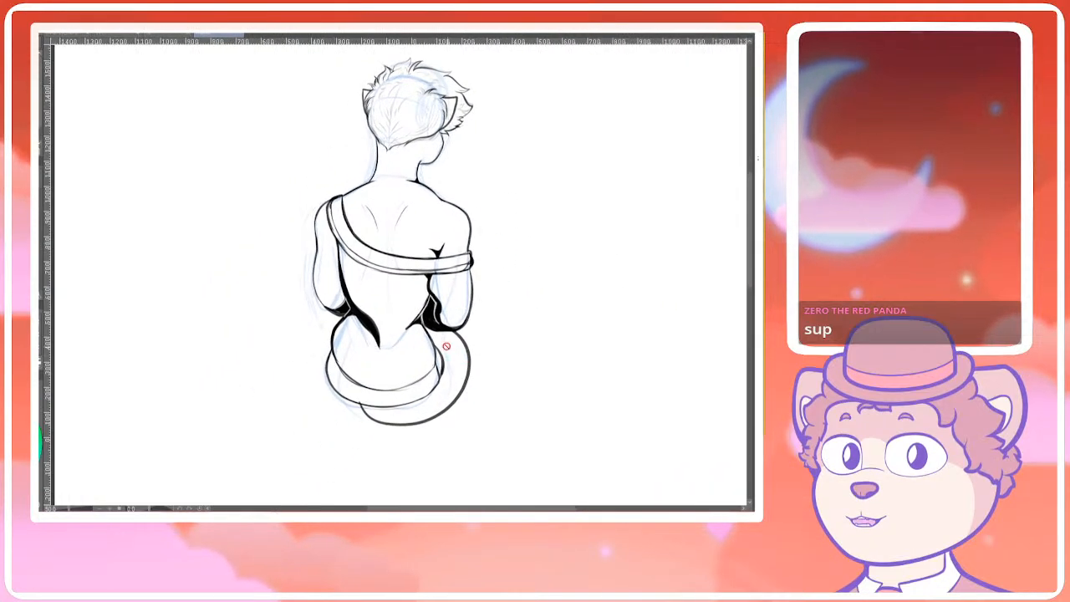
{"action": "scroll", "coordinate": [448, 324], "scroll_direction": "up", "scroll_amount": 2}
{"action": "left_click_drag", "start_coordinate": [545, 304], "coordinate": [556, 304]}
{"action": "mouse_move", "coordinate": [441, 244]}
{"action": "left_mouse_down"}
{"action": "mouse_move", "coordinate": [442, 230]}
{"action": "mouse_move", "coordinate": [437, 238]}
{"action": "left_mouse_up"}
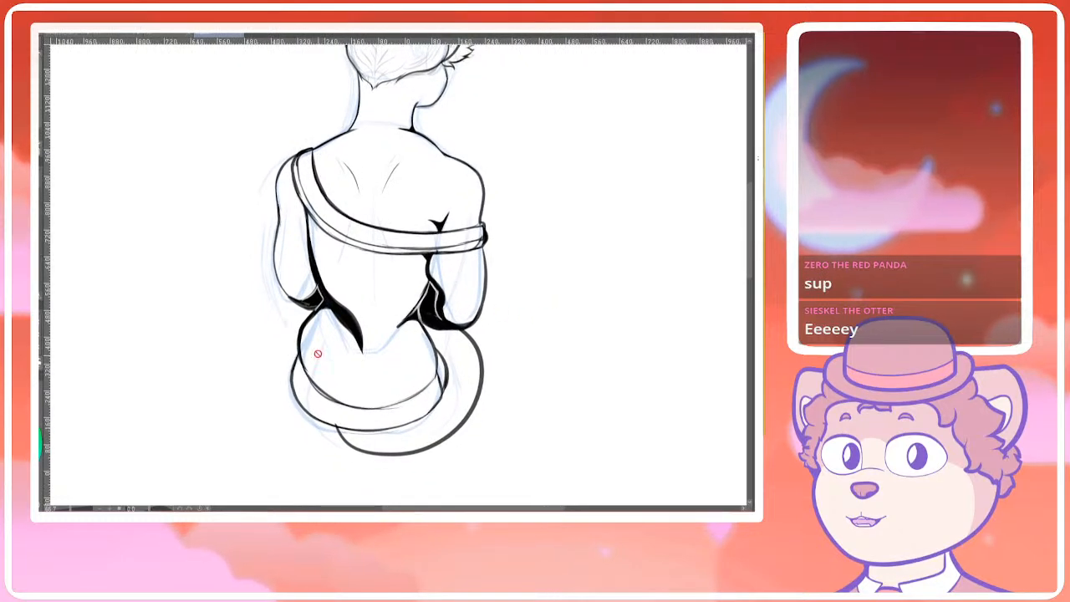
{"action": "left_click_drag", "start_coordinate": [303, 205], "coordinate": [307, 221]}
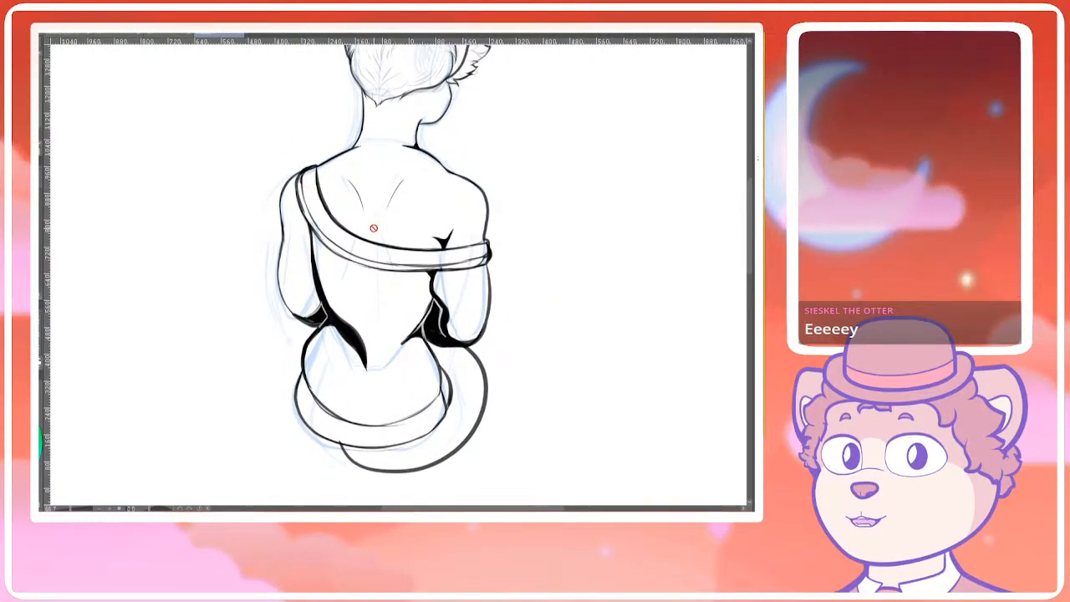
{"action": "left_click_drag", "start_coordinate": [373, 228], "coordinate": [382, 273]}
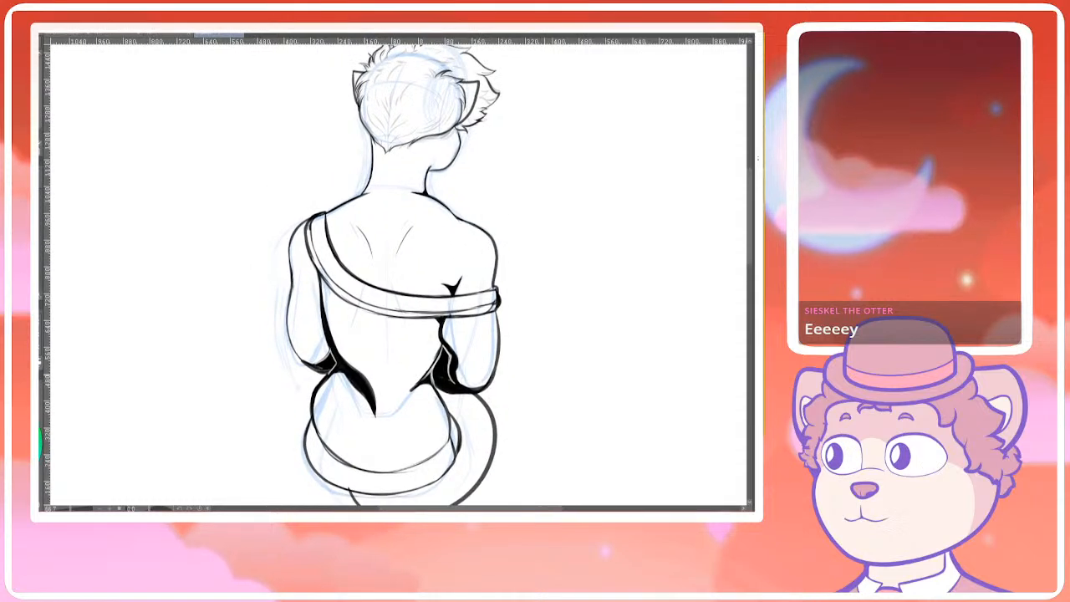
Return to the document with the purple face sketch and bring the area above the eyes into view
{"action": "left_click", "coordinate": [168, 34]}
{"action": "left_click", "coordinate": [114, 36]}
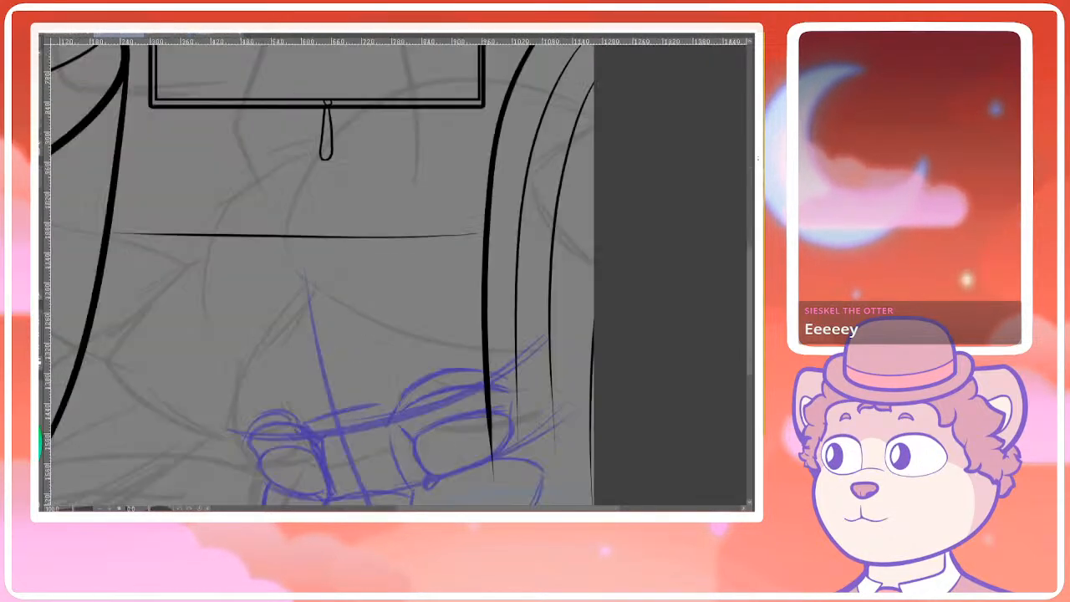
{"action": "scroll", "coordinate": [210, 228], "scroll_direction": "down", "scroll_amount": 3}
{"action": "left_click_drag", "start_coordinate": [247, 260], "coordinate": [308, 228]}
{"action": "scroll", "coordinate": [310, 261], "scroll_direction": "up", "scroll_amount": 3}
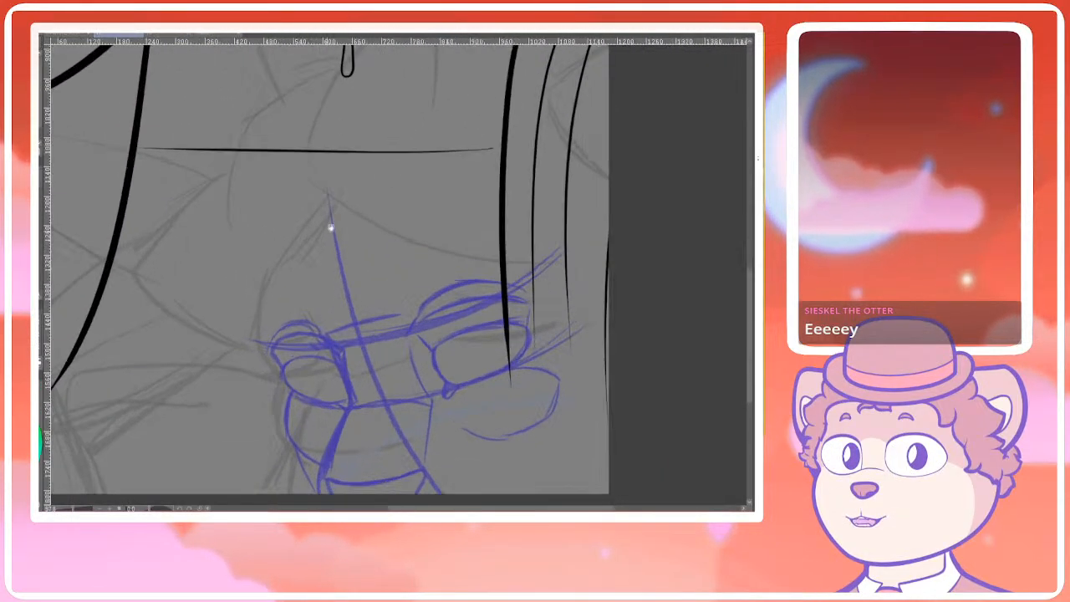
{"action": "left_click_drag", "start_coordinate": [388, 153], "coordinate": [282, 174]}
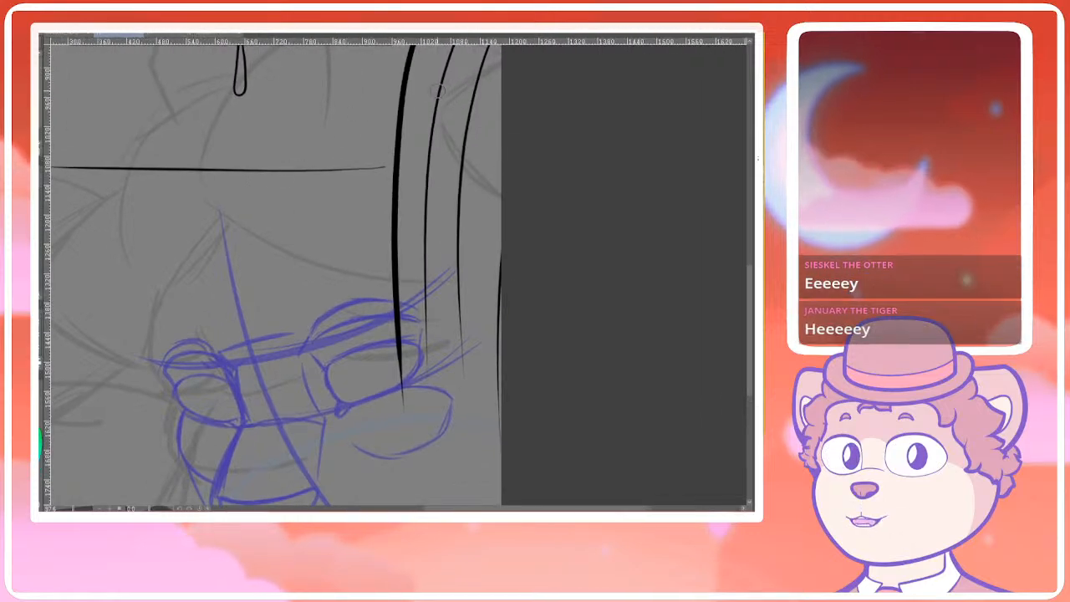
{"action": "left_click_drag", "start_coordinate": [390, 290], "coordinate": [370, 314]}
{"action": "left_click_drag", "start_coordinate": [309, 328], "coordinate": [287, 349]}
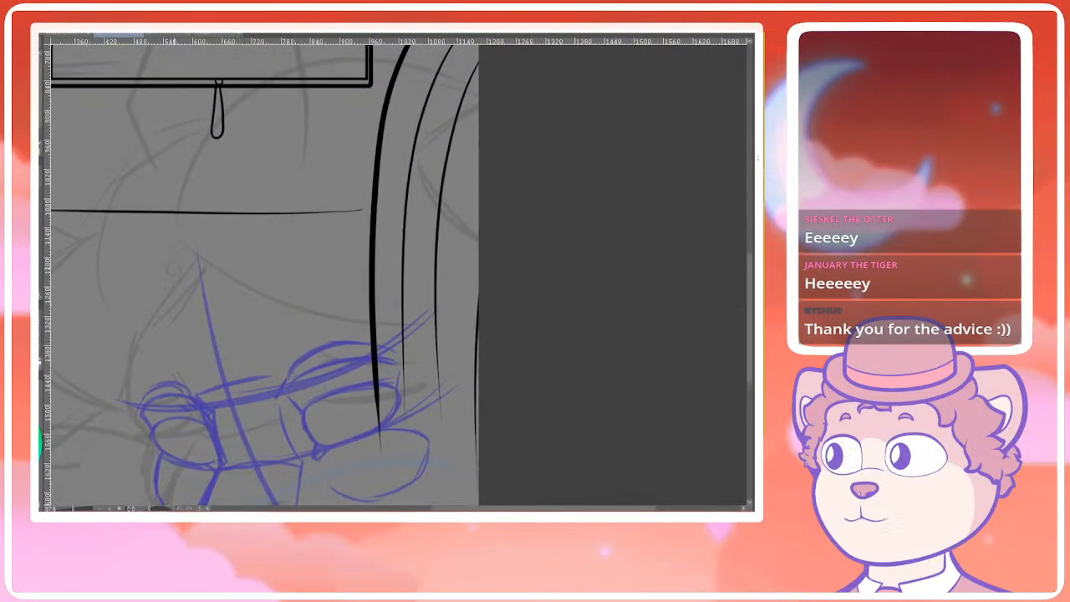
Try a thin curve from just beside the centre line's upper end out above the right-hand eye, and undo it
{"action": "left_click_drag", "start_coordinate": [206, 298], "coordinate": [319, 315]}
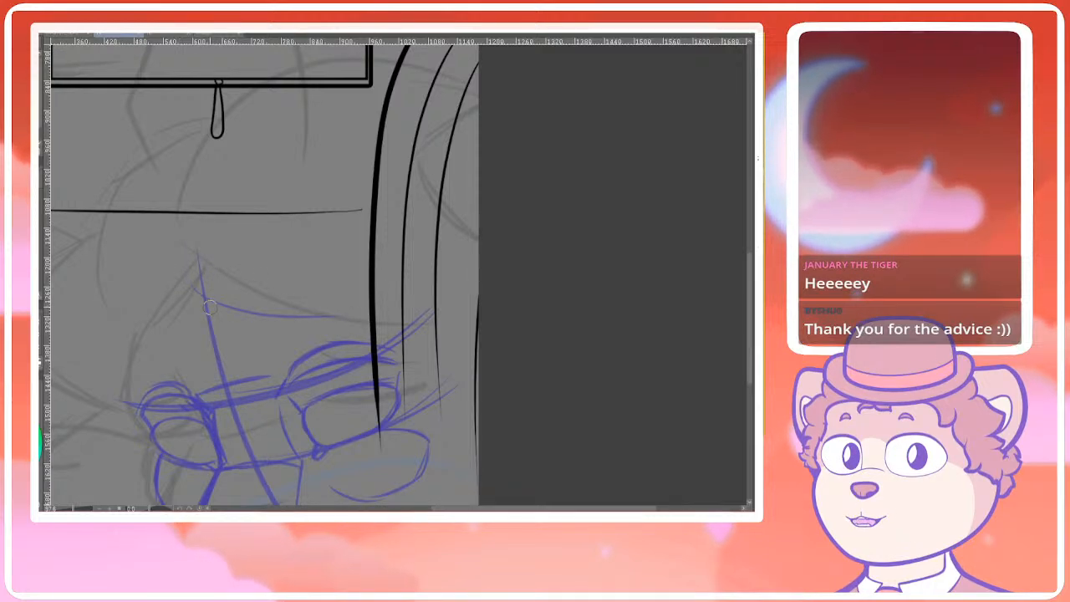
{"action": "left_click_drag", "start_coordinate": [268, 260], "coordinate": [316, 229]}
{"action": "key", "text": "ctrl+z"}
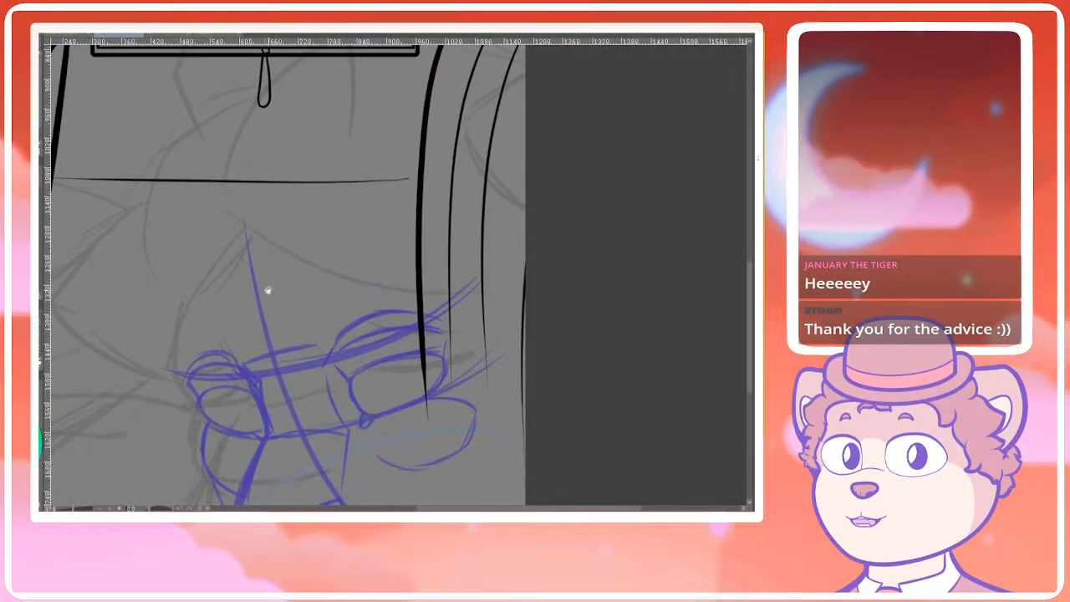
Examine the right-hand eye and its eyelid lines in relation to the left-hand eye
{"action": "left_click_drag", "start_coordinate": [275, 273], "coordinate": [236, 281]}
{"action": "scroll", "coordinate": [235, 281], "scroll_direction": "up", "scroll_amount": 1}
{"action": "scroll", "coordinate": [267, 305], "scroll_direction": "down", "scroll_amount": 1}
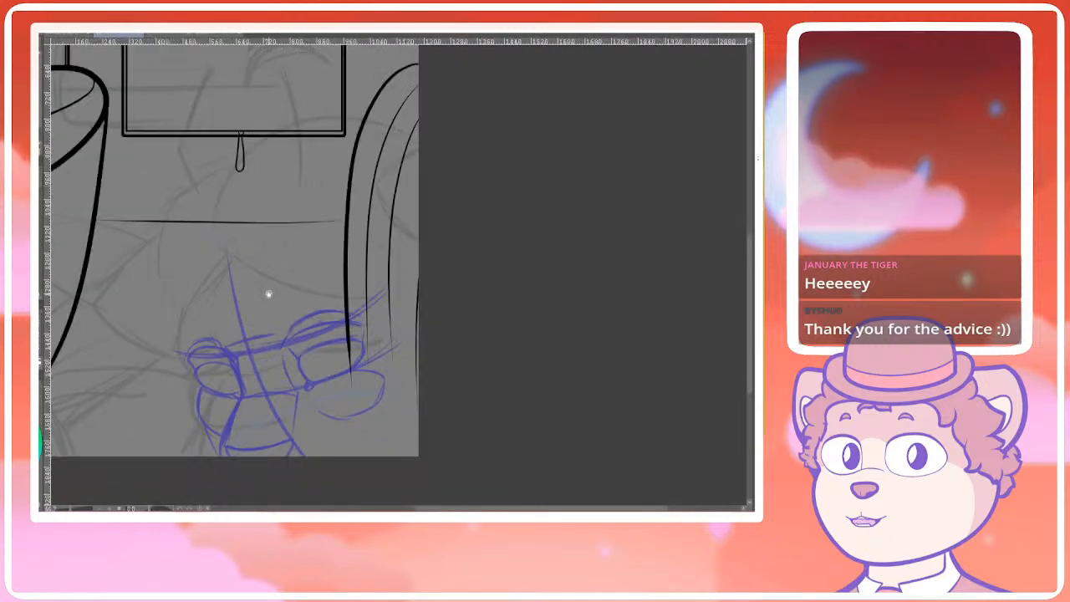
{"action": "left_click_drag", "start_coordinate": [430, 286], "coordinate": [522, 249]}
{"action": "scroll", "coordinate": [357, 361], "scroll_direction": "up", "scroll_amount": 2}
{"action": "scroll", "coordinate": [372, 399], "scroll_direction": "down", "scroll_amount": 1}
{"action": "scroll", "coordinate": [371, 399], "scroll_direction": "up", "scroll_amount": 2}
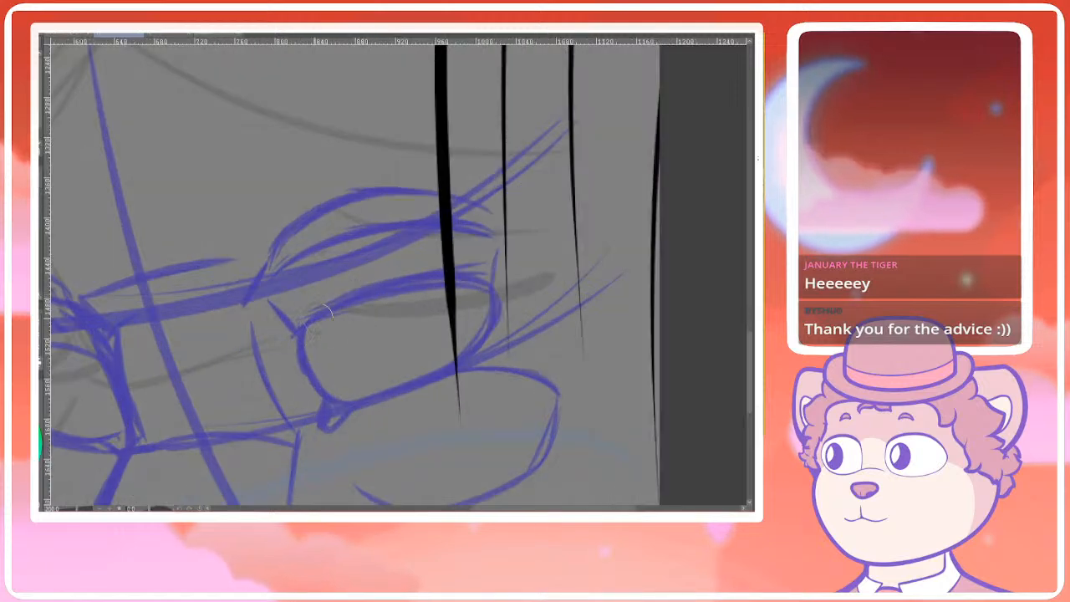
{"action": "left_click_drag", "start_coordinate": [358, 306], "coordinate": [522, 291]}
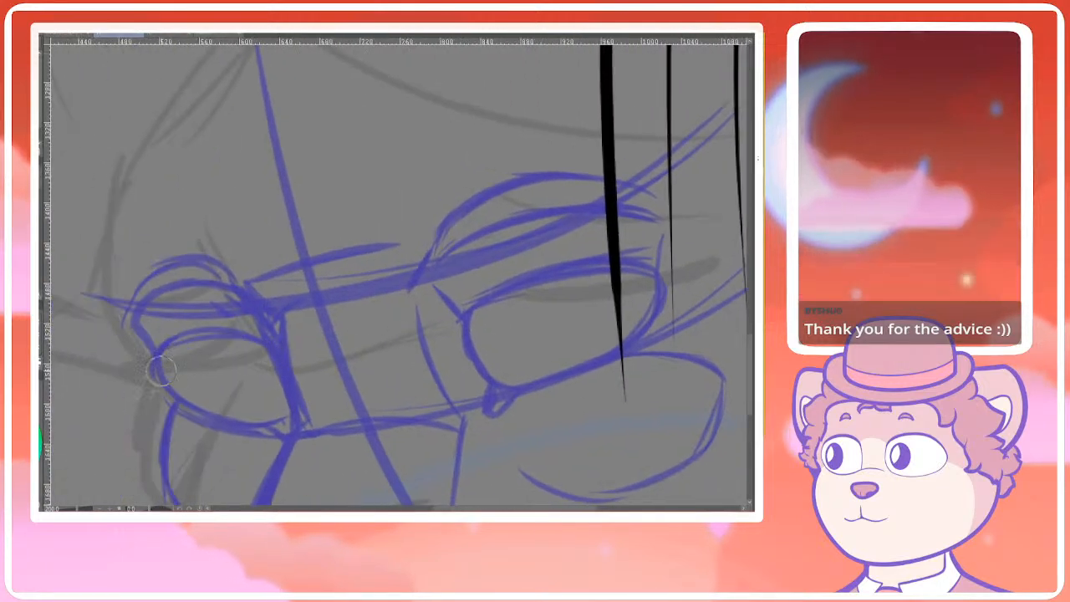
Try several versions of the forehead curve running from the centre line's upper end down to the right-hand eyelid, undoing each one
{"action": "scroll", "coordinate": [276, 359], "scroll_direction": "down", "scroll_amount": 5}
{"action": "scroll", "coordinate": [366, 312], "scroll_direction": "up", "scroll_amount": 3}
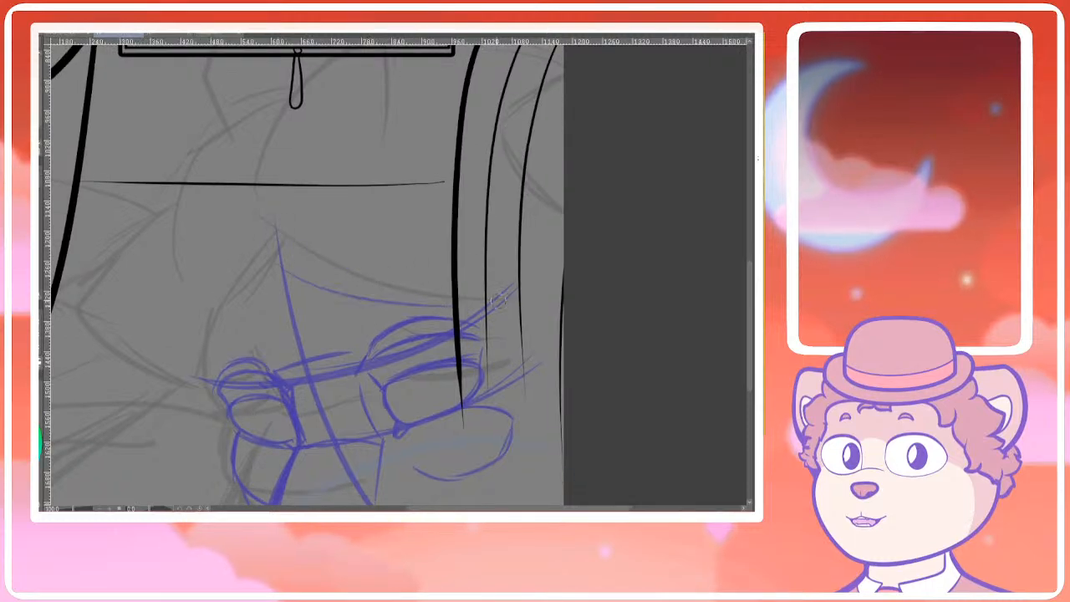
{"action": "scroll", "coordinate": [397, 331], "scroll_direction": "down", "scroll_amount": 3}
{"action": "scroll", "coordinate": [396, 331], "scroll_direction": "up", "scroll_amount": 4}
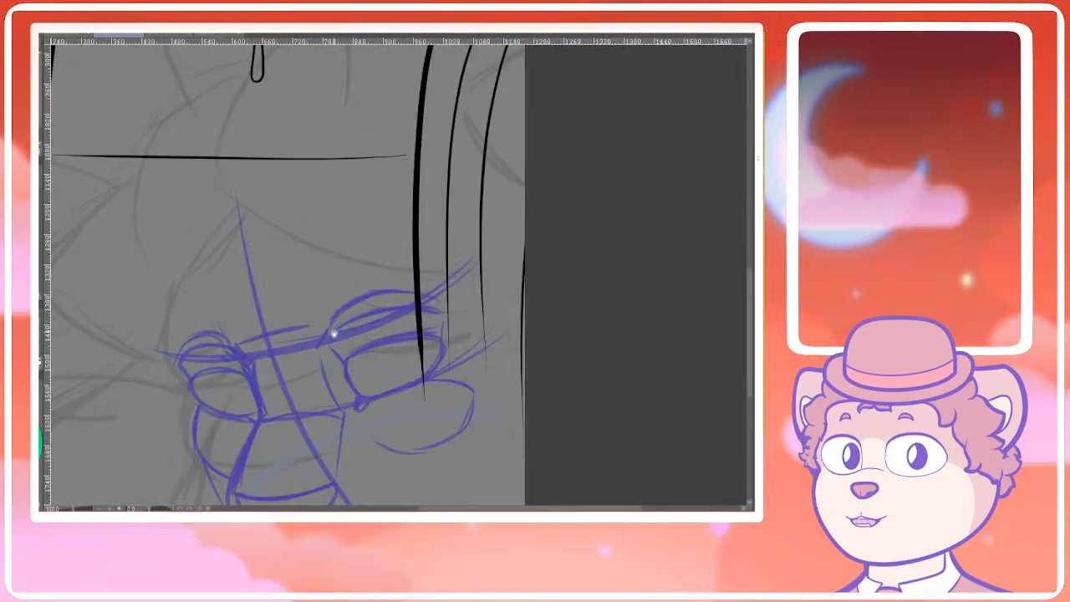
{"action": "scroll", "coordinate": [342, 328], "scroll_direction": "down", "scroll_amount": 3}
{"action": "scroll", "coordinate": [329, 354], "scroll_direction": "up", "scroll_amount": 3}
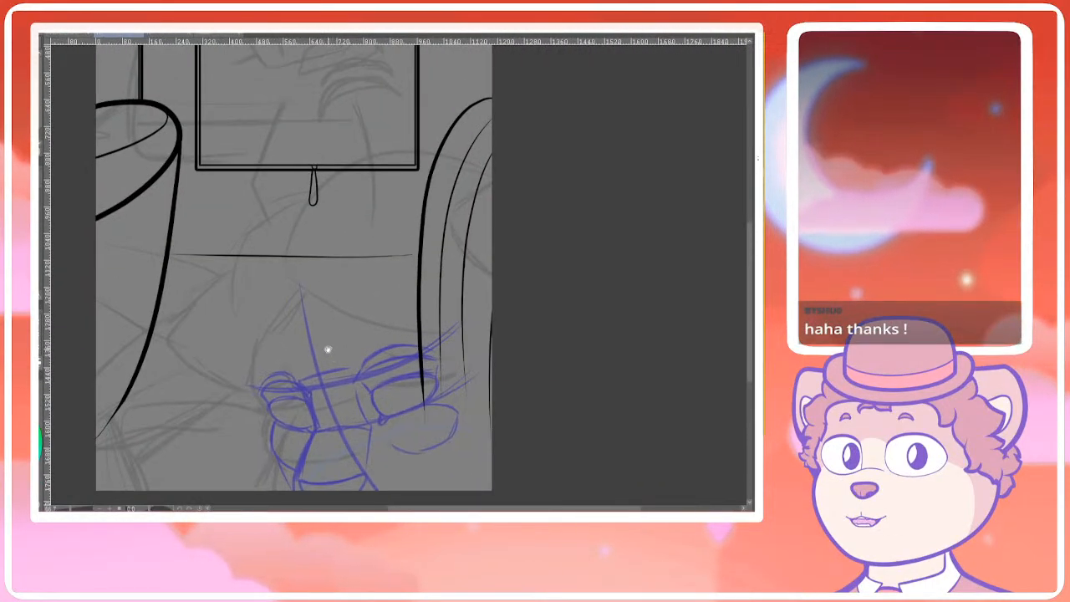
{"action": "mouse_move", "coordinate": [325, 294]}
{"action": "left_mouse_down"}
{"action": "mouse_move", "coordinate": [346, 275]}
{"action": "mouse_move", "coordinate": [315, 307]}
{"action": "left_mouse_up"}
{"action": "key", "text": "ctrl+z"}
{"action": "left_click_drag", "start_coordinate": [249, 265], "coordinate": [360, 325]}
{"action": "key", "text": "ctrl+z"}
{"action": "left_click_drag", "start_coordinate": [237, 256], "coordinate": [382, 322]}
{"action": "key", "text": "ctrl+z"}
{"action": "left_click_drag", "start_coordinate": [243, 244], "coordinate": [385, 321]}
{"action": "key", "text": "ctrl+z"}
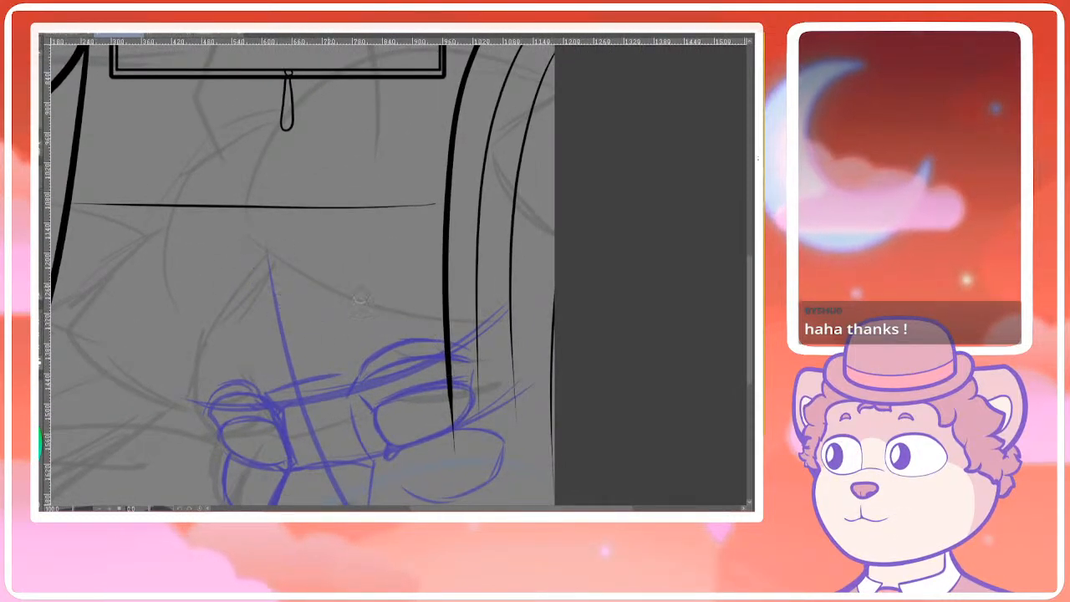
Try a long sagging curve from left of the centre line's upper end into the right-hand eyelid's arc, and undo it
{"action": "left_click_drag", "start_coordinate": [251, 244], "coordinate": [404, 340]}
{"action": "left_click_drag", "start_coordinate": [482, 385], "coordinate": [511, 324]}
{"action": "key", "text": "ctrl+z"}
{"action": "scroll", "coordinate": [388, 318], "scroll_direction": "up", "scroll_amount": 1}
{"action": "scroll", "coordinate": [388, 318], "scroll_direction": "up", "scroll_amount": 1}
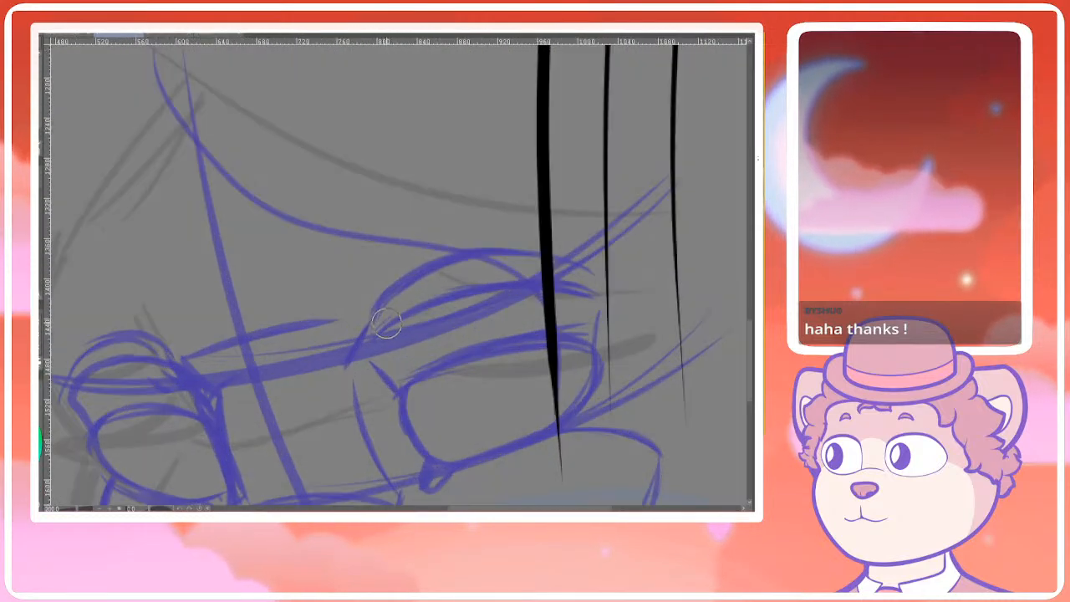
{"action": "scroll", "coordinate": [380, 352], "scroll_direction": "down", "scroll_amount": 2}
{"action": "left_click_drag", "start_coordinate": [379, 361], "coordinate": [370, 313]}
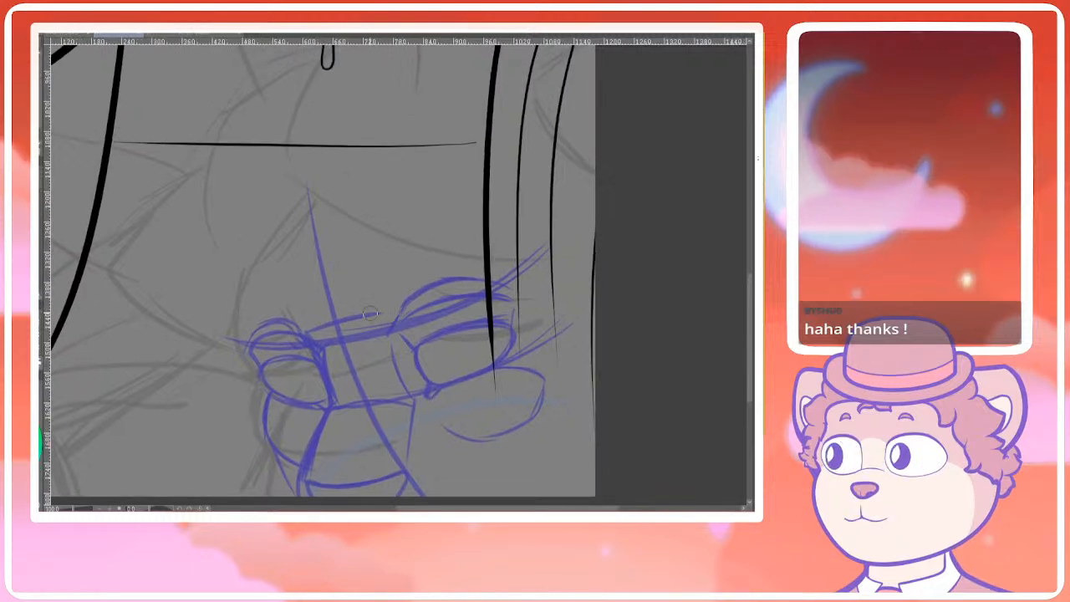
Sketch two sagging hairline curves from around the centre line's upper end down to the right-hand eye's outer side
{"action": "mouse_move", "coordinate": [448, 280]}
{"action": "left_mouse_down"}
{"action": "mouse_move", "coordinate": [366, 334]}
{"action": "mouse_move", "coordinate": [430, 299]}
{"action": "left_mouse_up"}
{"action": "mouse_move", "coordinate": [312, 257]}
{"action": "left_mouse_down"}
{"action": "mouse_move", "coordinate": [314, 281]}
{"action": "mouse_move", "coordinate": [485, 327]}
{"action": "left_mouse_up"}
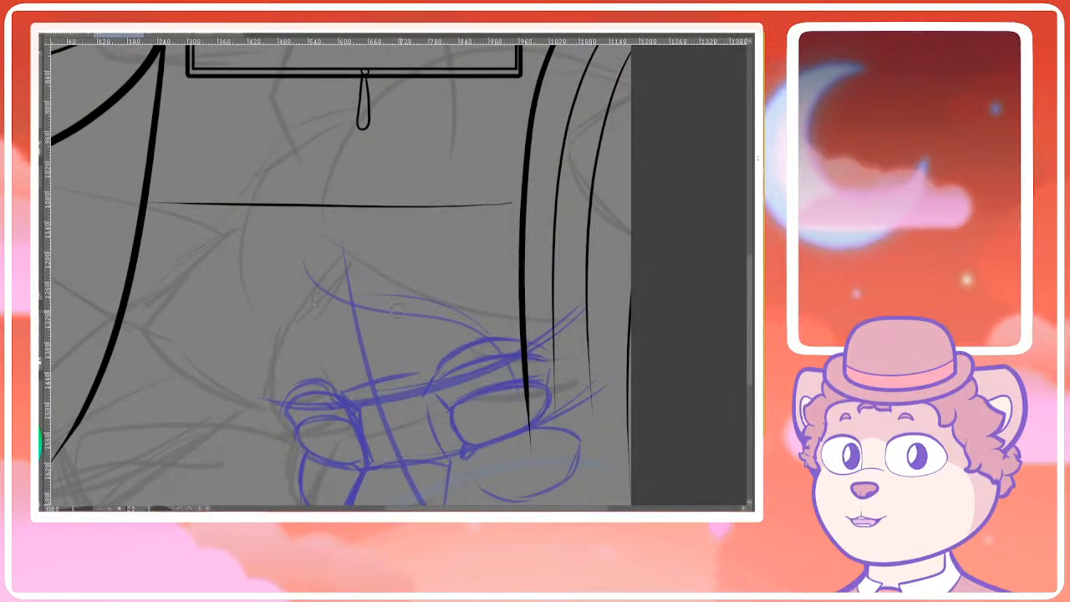
{"action": "left_click_drag", "start_coordinate": [346, 274], "coordinate": [539, 357]}
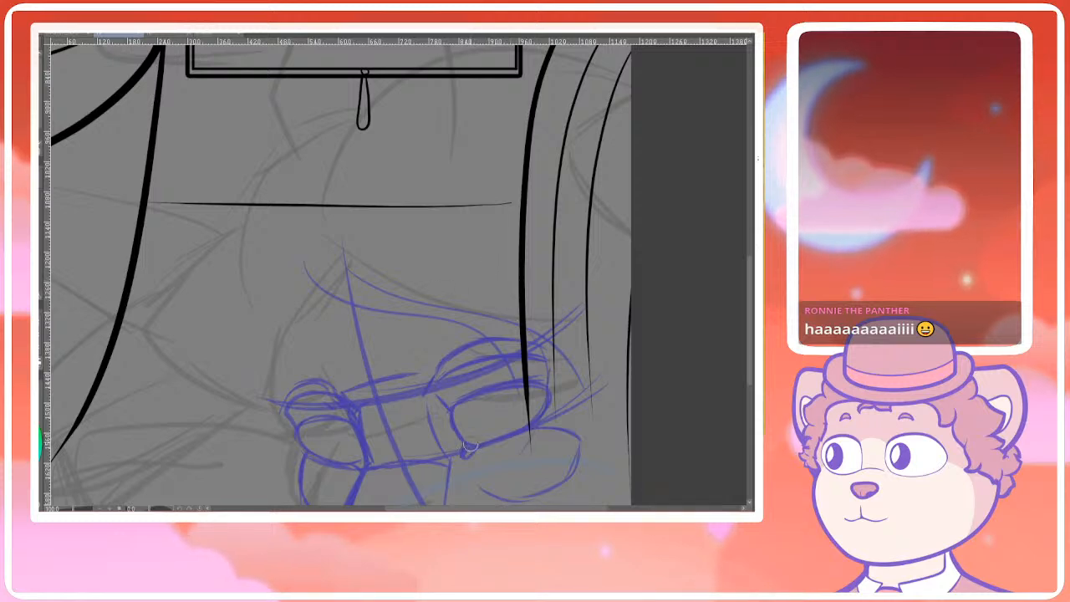
Sketch curved side strokes down around the right-hand eye's outer corner, undoing the rejected ones
{"action": "left_click_drag", "start_coordinate": [549, 344], "coordinate": [530, 460]}
{"action": "left_click_drag", "start_coordinate": [535, 401], "coordinate": [449, 419]}
{"action": "left_click_drag", "start_coordinate": [382, 289], "coordinate": [502, 455]}
{"action": "key", "text": "ctrl+z"}
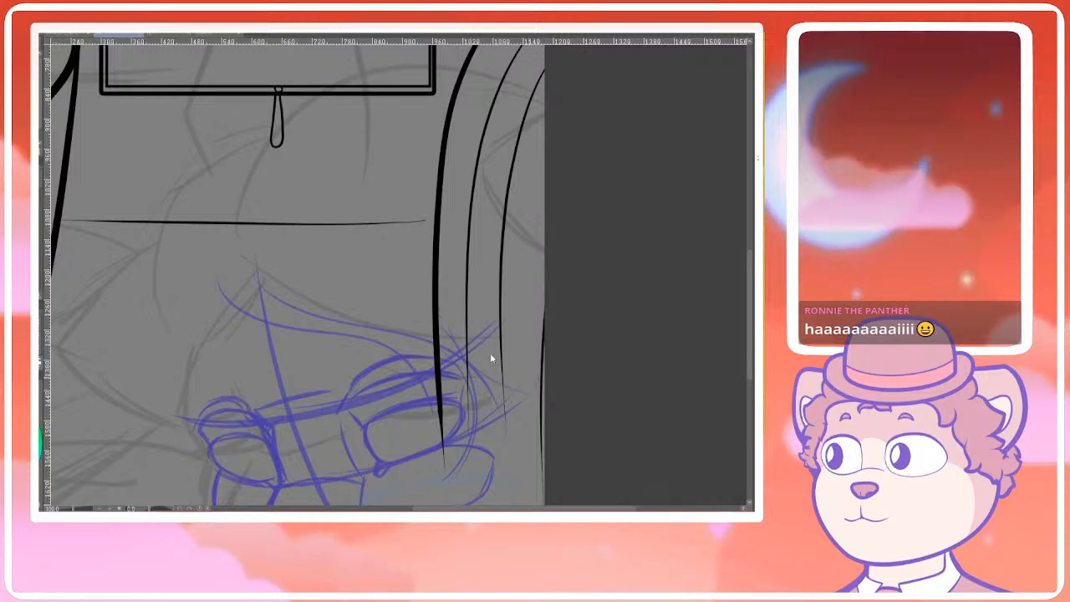
{"action": "key", "text": "ctrl+z"}
{"action": "left_click_drag", "start_coordinate": [441, 314], "coordinate": [444, 478]}
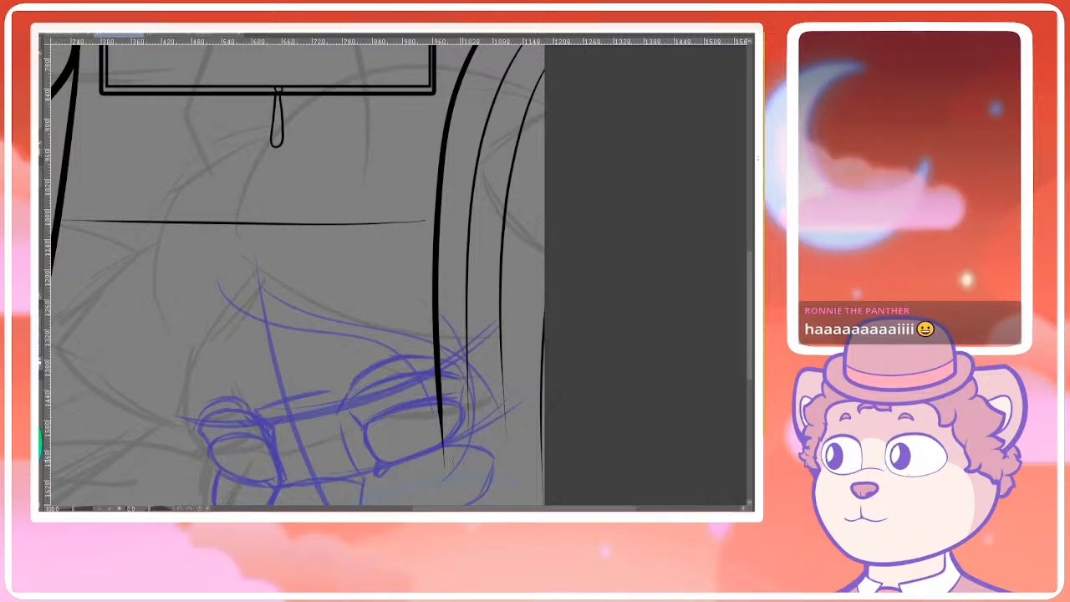
Sketch thin curves beyond the right-hand eye and higher up towards the canvas's right edge, undoing rejected versions
{"action": "left_click_drag", "start_coordinate": [485, 338], "coordinate": [540, 411]}
{"action": "key", "text": "ctrl+z"}
{"action": "left_click_drag", "start_coordinate": [520, 317], "coordinate": [535, 405]}
{"action": "left_click_drag", "start_coordinate": [460, 249], "coordinate": [568, 310]}
{"action": "key", "text": "ctrl+z"}
{"action": "left_click_drag", "start_coordinate": [457, 266], "coordinate": [597, 318]}
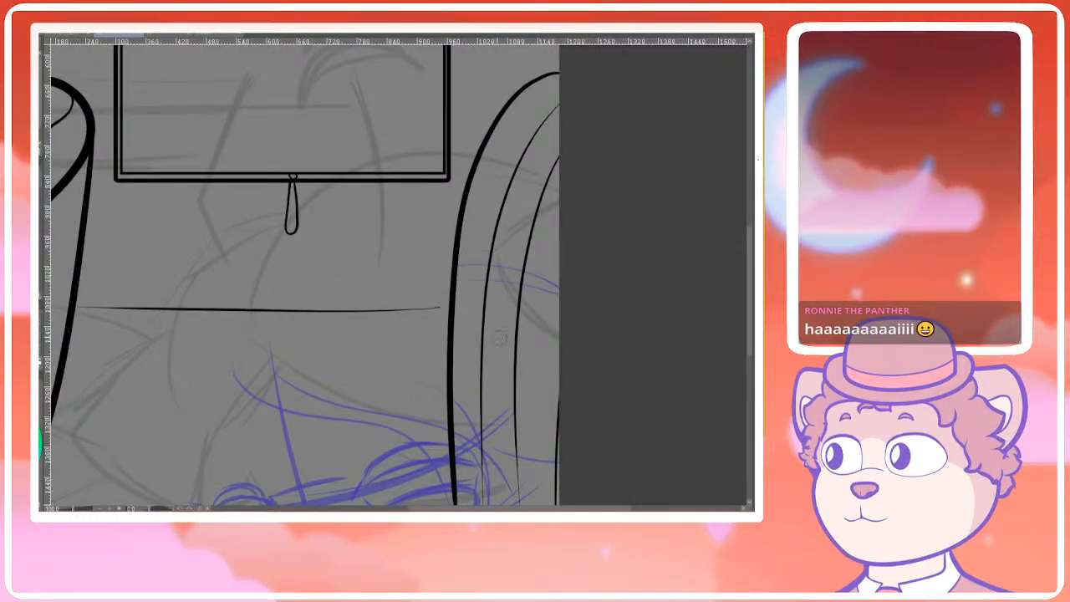
{"action": "left_click_drag", "start_coordinate": [437, 293], "coordinate": [467, 356]}
Rough in the arc over the top of the head from the canvas's right edge across the window frame, undoing rejected strokes
{"action": "left_click_drag", "start_coordinate": [594, 231], "coordinate": [424, 222]}
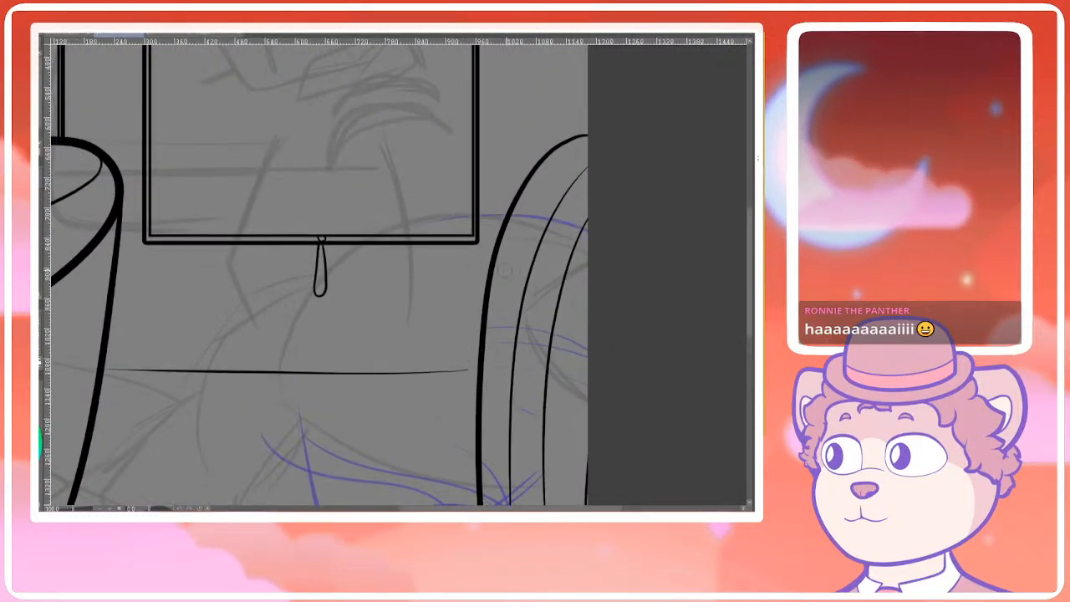
{"action": "mouse_move", "coordinate": [554, 224]}
{"action": "left_mouse_down"}
{"action": "mouse_move", "coordinate": [430, 209]}
{"action": "mouse_move", "coordinate": [322, 255]}
{"action": "left_mouse_up"}
{"action": "key", "text": "ctrl+z"}
{"action": "key", "text": "ctrl+z"}
{"action": "left_click_drag", "start_coordinate": [608, 266], "coordinate": [408, 268]}
{"action": "left_click_drag", "start_coordinate": [494, 232], "coordinate": [284, 367]}
Sketch the hair arc sweeping down towards the centre line's upper end, with a bulging lobe beside it and an inner contour
{"action": "scroll", "coordinate": [409, 334], "scroll_direction": "down", "scroll_amount": 3}
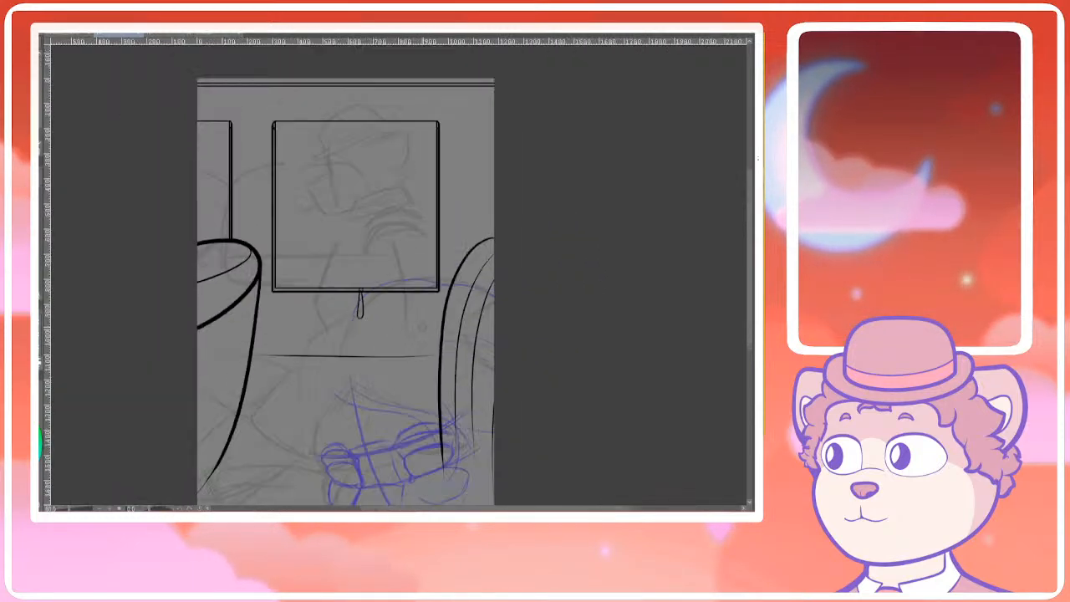
{"action": "scroll", "coordinate": [414, 328], "scroll_direction": "up", "scroll_amount": 2}
{"action": "scroll", "coordinate": [421, 291], "scroll_direction": "up", "scroll_amount": 1}
{"action": "mouse_move", "coordinate": [598, 281]}
{"action": "left_mouse_down"}
{"action": "mouse_move", "coordinate": [519, 239]}
{"action": "mouse_move", "coordinate": [283, 453]}
{"action": "left_mouse_up"}
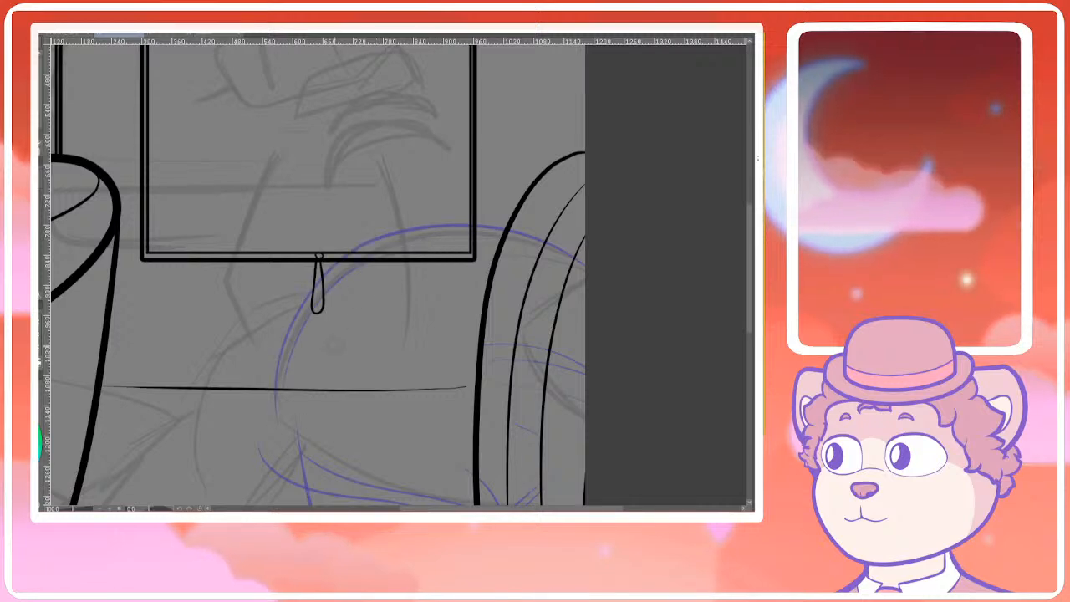
{"action": "mouse_move", "coordinate": [250, 366]}
{"action": "left_mouse_down"}
{"action": "mouse_move", "coordinate": [376, 347]}
{"action": "mouse_move", "coordinate": [403, 280]}
{"action": "left_mouse_up"}
{"action": "mouse_move", "coordinate": [463, 212]}
{"action": "left_mouse_down"}
{"action": "mouse_move", "coordinate": [351, 293]}
{"action": "mouse_move", "coordinate": [363, 447]}
{"action": "mouse_move", "coordinate": [336, 325]}
{"action": "left_mouse_up"}
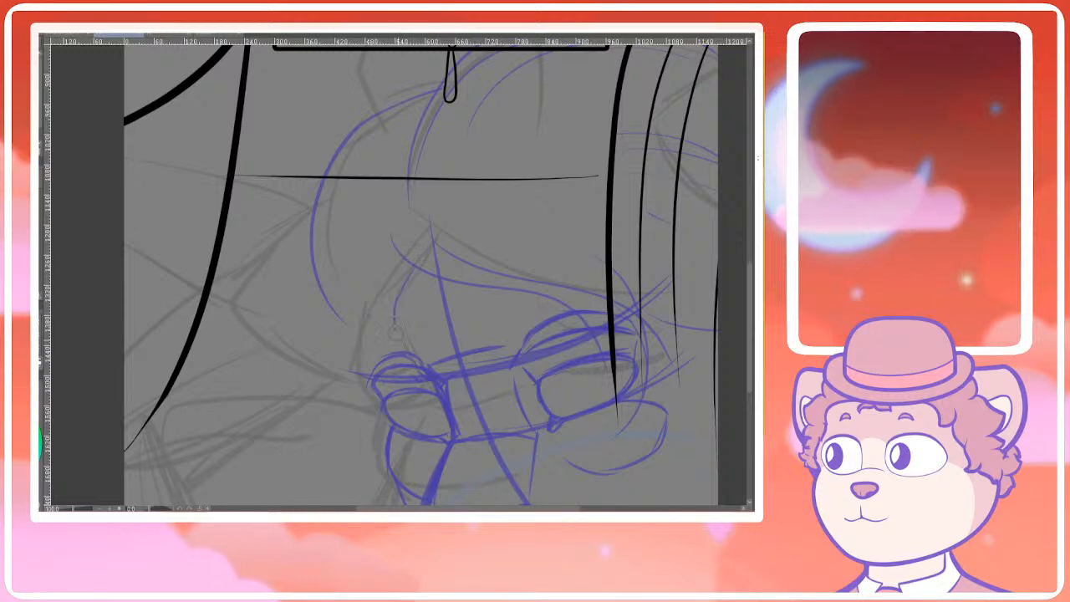
Sketch several curved hair strands from beside the centre line's upper end down over the left-hand eye
{"action": "mouse_move", "coordinate": [418, 269]}
{"action": "left_mouse_down"}
{"action": "mouse_move", "coordinate": [399, 383]}
{"action": "mouse_move", "coordinate": [391, 300]}
{"action": "left_mouse_up"}
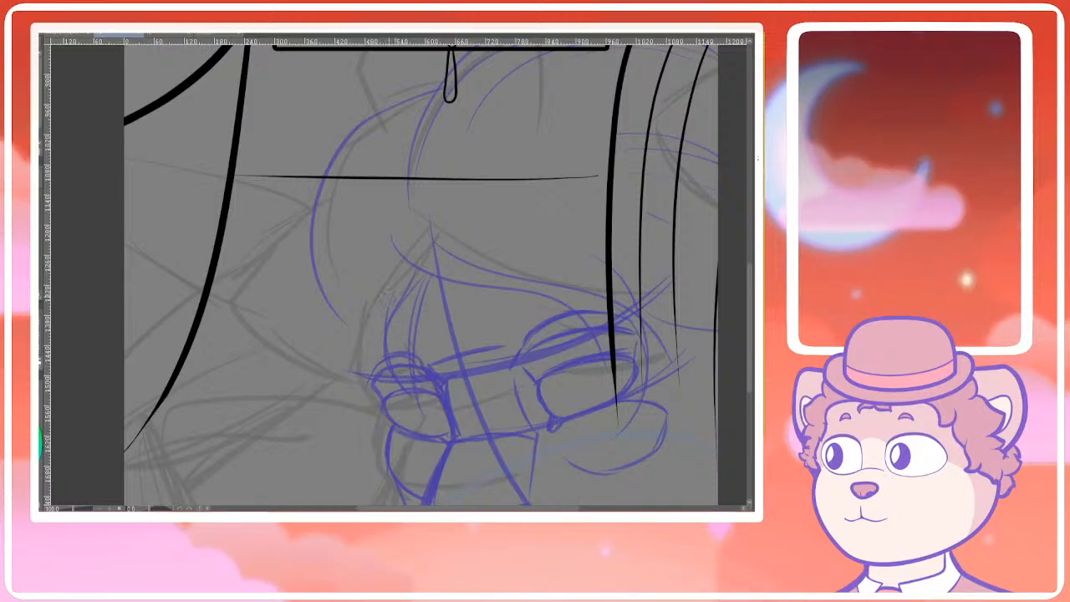
{"action": "left_click_drag", "start_coordinate": [415, 268], "coordinate": [385, 372]}
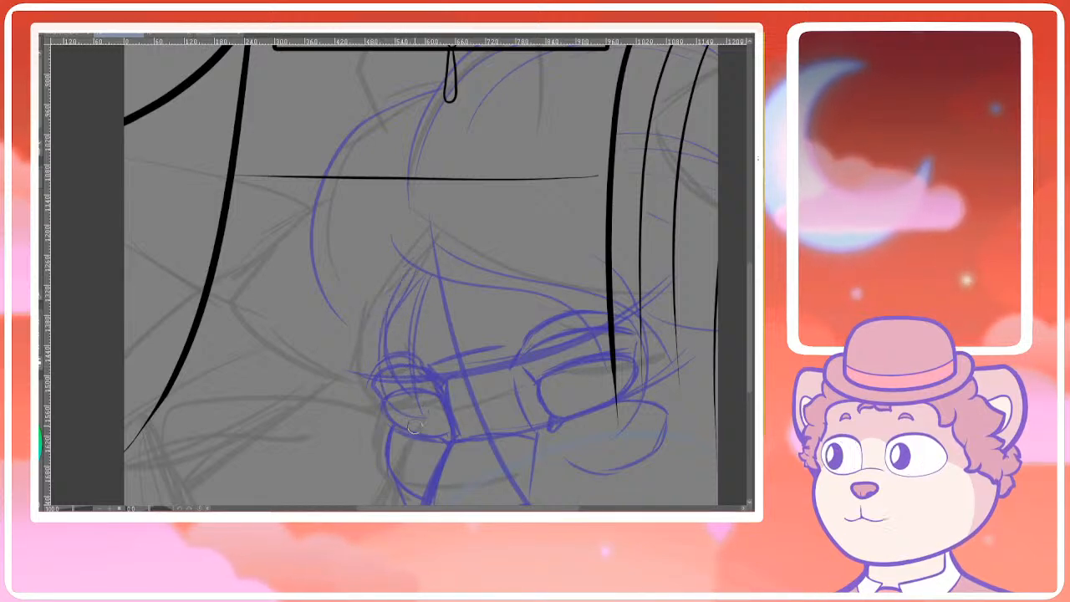
{"action": "left_click_drag", "start_coordinate": [381, 309], "coordinate": [386, 411]}
{"action": "mouse_move", "coordinate": [327, 378]}
{"action": "left_mouse_down"}
{"action": "mouse_move", "coordinate": [334, 347]}
{"action": "mouse_move", "coordinate": [323, 330]}
{"action": "left_mouse_up"}
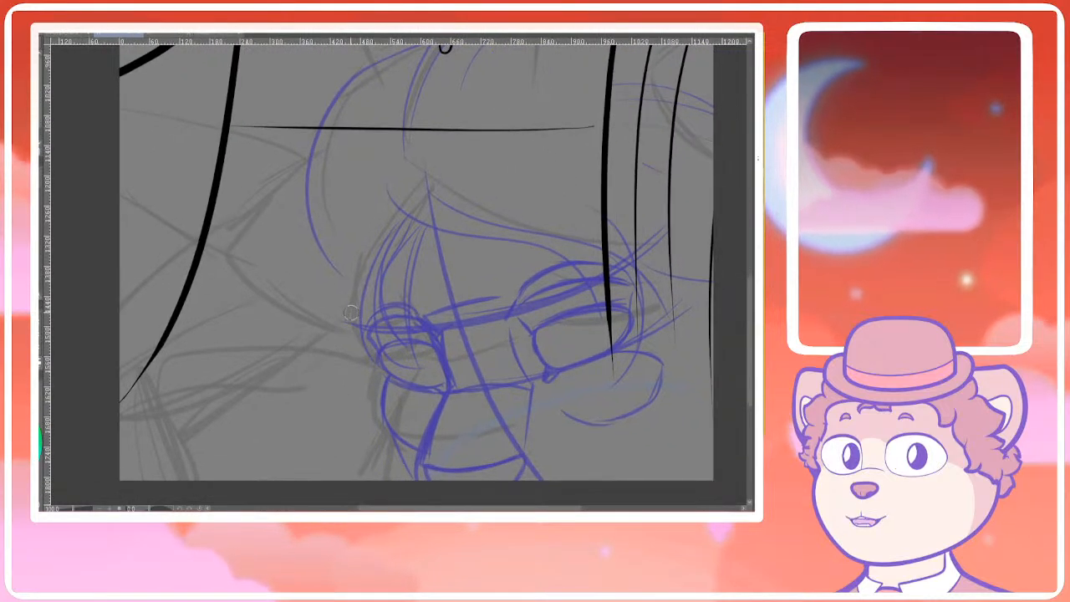
{"action": "left_click_drag", "start_coordinate": [351, 310], "coordinate": [403, 279]}
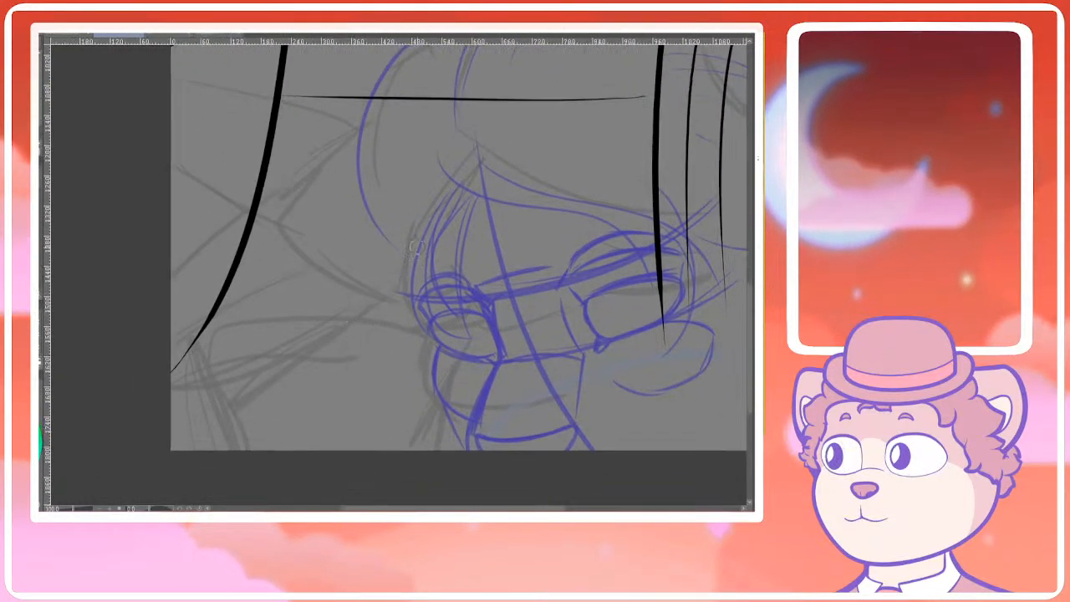
Try a thin line continuing down from the lower end of the hair's left-hand outline, and undo it
{"action": "key", "text": "ctrl+z"}
{"action": "key", "text": "ctrl+z"}
{"action": "mouse_move", "coordinate": [396, 230]}
{"action": "left_mouse_down"}
{"action": "mouse_move", "coordinate": [388, 322]}
{"action": "mouse_move", "coordinate": [356, 253]}
{"action": "mouse_move", "coordinate": [385, 257]}
{"action": "left_mouse_up"}
{"action": "mouse_move", "coordinate": [455, 295]}
{"action": "left_mouse_down"}
{"action": "mouse_move", "coordinate": [430, 327]}
{"action": "mouse_move", "coordinate": [415, 309]}
{"action": "left_mouse_up"}
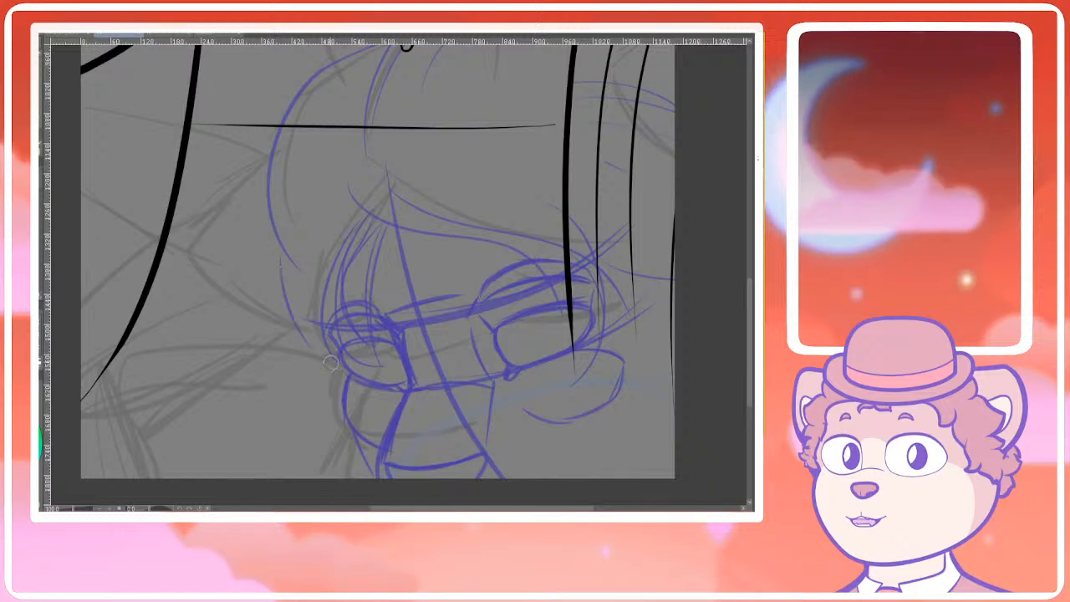
{"action": "left_click_drag", "start_coordinate": [269, 340], "coordinate": [286, 379]}
{"action": "scroll", "coordinate": [285, 379], "scroll_direction": "up", "scroll_amount": 1}
{"action": "scroll", "coordinate": [263, 306], "scroll_direction": "up", "scroll_amount": 1}
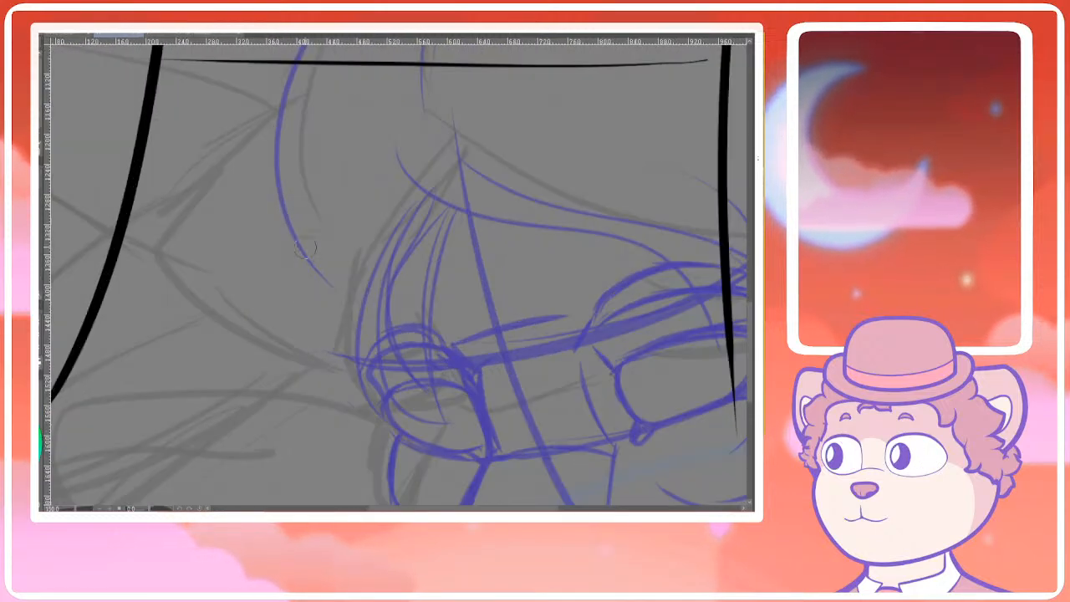
{"action": "key", "text": "ctrl+z"}
Sketch a curve from the lower end of the hair's left-hand outline down past the left-hand eye, undoing rejected versions
{"action": "left_click_drag", "start_coordinate": [302, 244], "coordinate": [324, 373]}
{"action": "key", "text": "ctrl+z"}
{"action": "left_click_drag", "start_coordinate": [306, 258], "coordinate": [320, 368]}
{"action": "key", "text": "ctrl+z"}
{"action": "left_click_drag", "start_coordinate": [306, 251], "coordinate": [338, 397]}
{"action": "key", "text": "ctrl+z"}
{"action": "key", "text": "ctrl+z"}
{"action": "left_click_drag", "start_coordinate": [315, 251], "coordinate": [337, 451]}
{"action": "key", "text": "ctrl+z"}
{"action": "left_click_drag", "start_coordinate": [313, 282], "coordinate": [379, 443]}
{"action": "scroll", "coordinate": [325, 278], "scroll_direction": "down", "scroll_amount": 1}
{"action": "key", "text": "ctrl+z"}
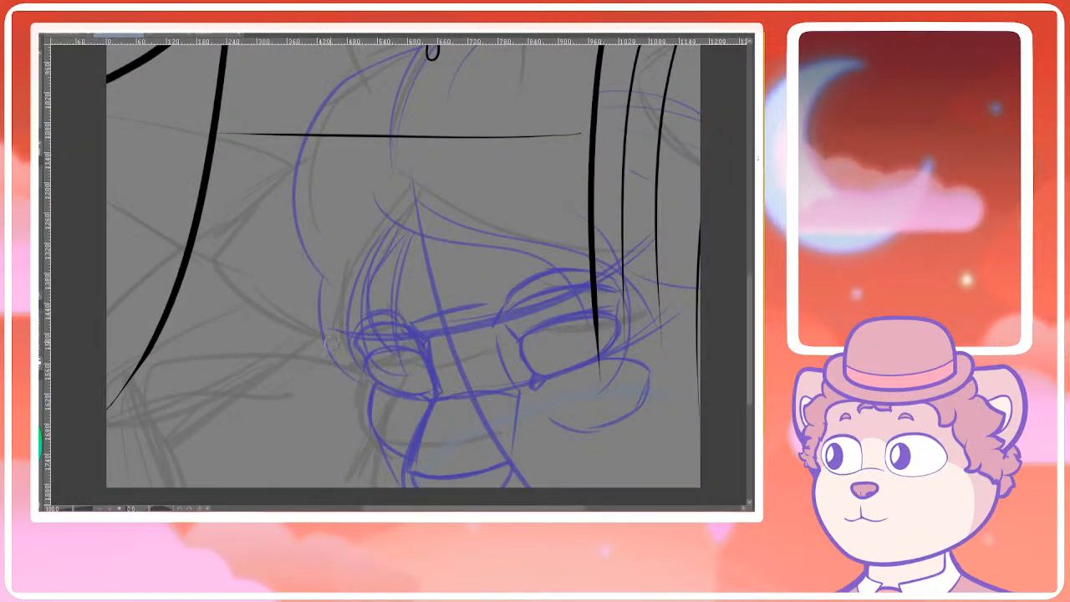
Sketch the outer cheek curve bending in beneath the left-hand eye's outer corner, undoing a stray stroke
{"action": "scroll", "coordinate": [326, 276], "scroll_direction": "down", "scroll_amount": 1}
{"action": "scroll", "coordinate": [331, 278], "scroll_direction": "down", "scroll_amount": 2}
{"action": "scroll", "coordinate": [343, 345], "scroll_direction": "up", "scroll_amount": 4}
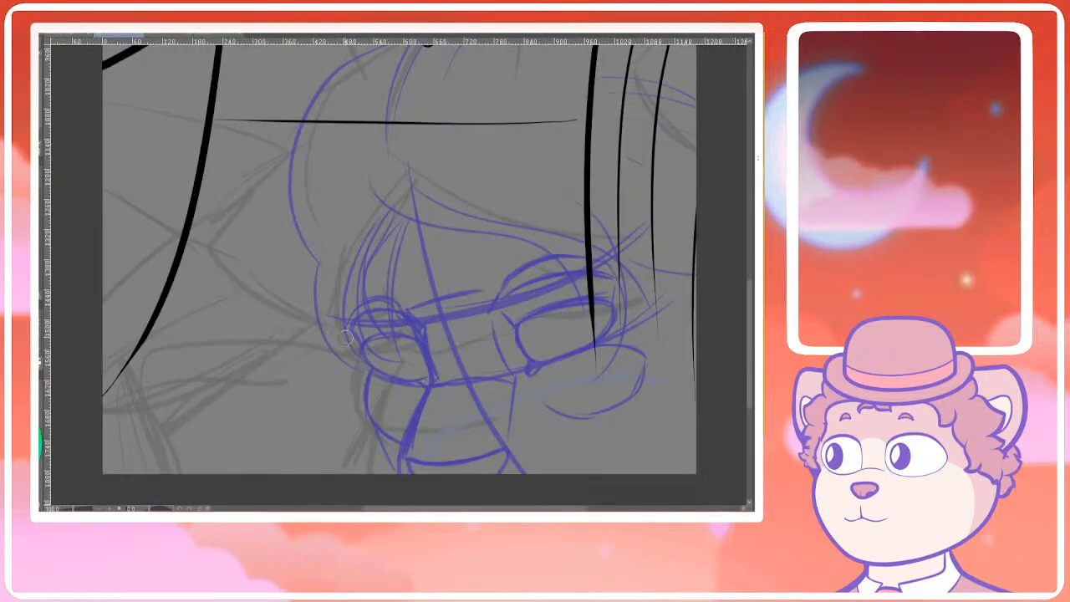
{"action": "scroll", "coordinate": [330, 281], "scroll_direction": "up", "scroll_amount": 1}
{"action": "left_click_drag", "start_coordinate": [326, 269], "coordinate": [407, 427]}
{"action": "mouse_move", "coordinate": [337, 362]}
{"action": "left_mouse_down"}
{"action": "mouse_move", "coordinate": [361, 403]}
{"action": "mouse_move", "coordinate": [332, 347]}
{"action": "left_mouse_up"}
{"action": "key", "text": "ctrl+z"}
{"action": "left_click_drag", "start_coordinate": [388, 418], "coordinate": [340, 347]}
Layer short curved tuft strokes along the cheek outside the left-hand eye, undoing the misplaced ones
{"action": "mouse_move", "coordinate": [313, 356]}
{"action": "left_mouse_down"}
{"action": "mouse_move", "coordinate": [327, 298]}
{"action": "mouse_move", "coordinate": [321, 362]}
{"action": "left_mouse_up"}
{"action": "key", "text": "ctrl+z"}
{"action": "mouse_move", "coordinate": [333, 234]}
{"action": "left_mouse_down"}
{"action": "mouse_move", "coordinate": [411, 375]}
{"action": "mouse_move", "coordinate": [332, 330]}
{"action": "left_mouse_up"}
{"action": "key", "text": "ctrl+z"}
{"action": "left_click_drag", "start_coordinate": [389, 391], "coordinate": [318, 330]}
{"action": "key", "text": "ctrl+z"}
{"action": "left_click_drag", "start_coordinate": [385, 380], "coordinate": [321, 319]}
Sketch the pointed left-hand ear out from the hair outline and back to the cheek, replacing a rejected stroke
{"action": "scroll", "coordinate": [375, 379], "scroll_direction": "down", "scroll_amount": 5}
{"action": "scroll", "coordinate": [337, 279], "scroll_direction": "up", "scroll_amount": 3}
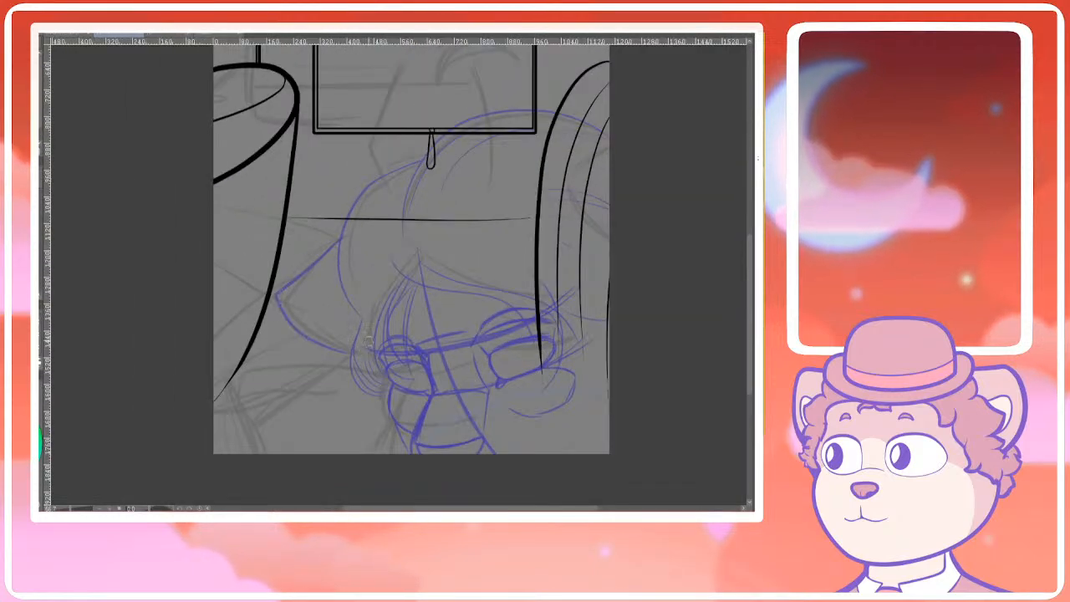
{"action": "scroll", "coordinate": [369, 343], "scroll_direction": "up", "scroll_amount": 2}
{"action": "key", "text": "ctrl+z"}
{"action": "mouse_move", "coordinate": [342, 230]}
{"action": "left_mouse_down"}
{"action": "mouse_move", "coordinate": [305, 278]}
{"action": "mouse_move", "coordinate": [283, 355]}
{"action": "mouse_move", "coordinate": [356, 403]}
{"action": "left_mouse_up"}
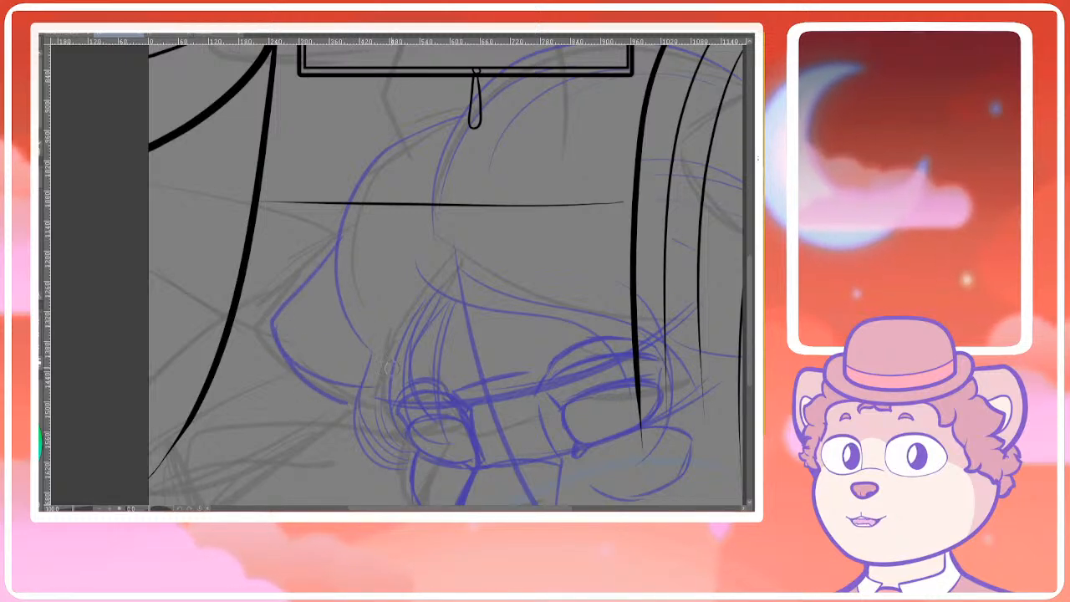
{"action": "mouse_move", "coordinate": [502, 308]}
{"action": "left_mouse_down"}
{"action": "mouse_move", "coordinate": [384, 363]}
{"action": "mouse_move", "coordinate": [334, 405]}
{"action": "left_mouse_up"}
Sketch the right-hand ear's upper edge and inner fold at the canvas's right edge, undoing the last rejected stroke
{"action": "left_click_drag", "start_coordinate": [506, 228], "coordinate": [639, 183]}
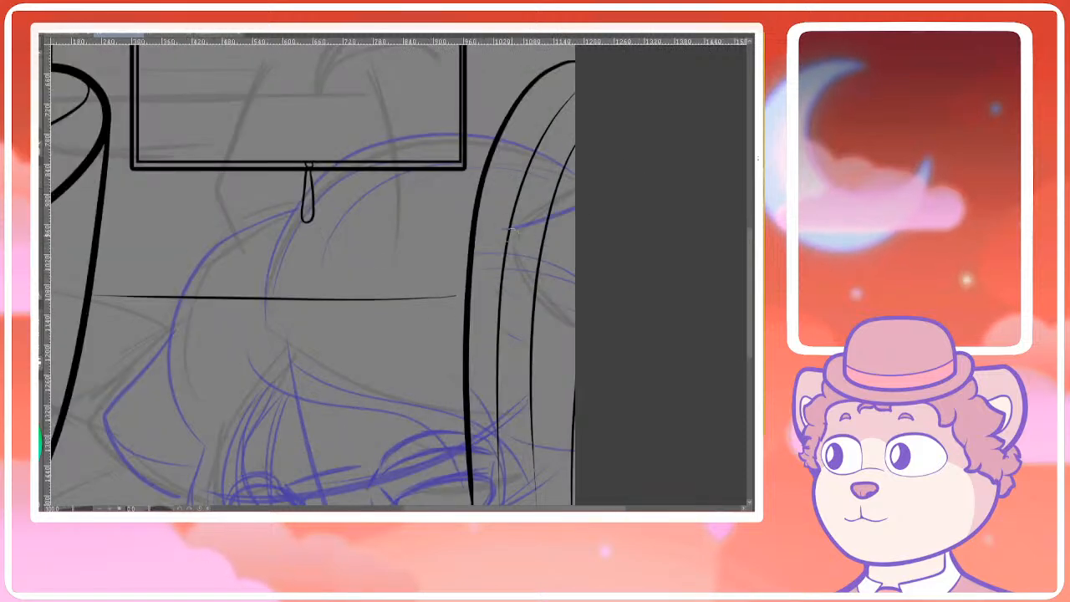
{"action": "left_click_drag", "start_coordinate": [504, 229], "coordinate": [560, 268]}
{"action": "mouse_move", "coordinate": [478, 250]}
{"action": "left_mouse_down"}
{"action": "mouse_move", "coordinate": [583, 300]}
{"action": "mouse_move", "coordinate": [542, 262]}
{"action": "left_mouse_up"}
{"action": "key", "text": "ctrl+z"}
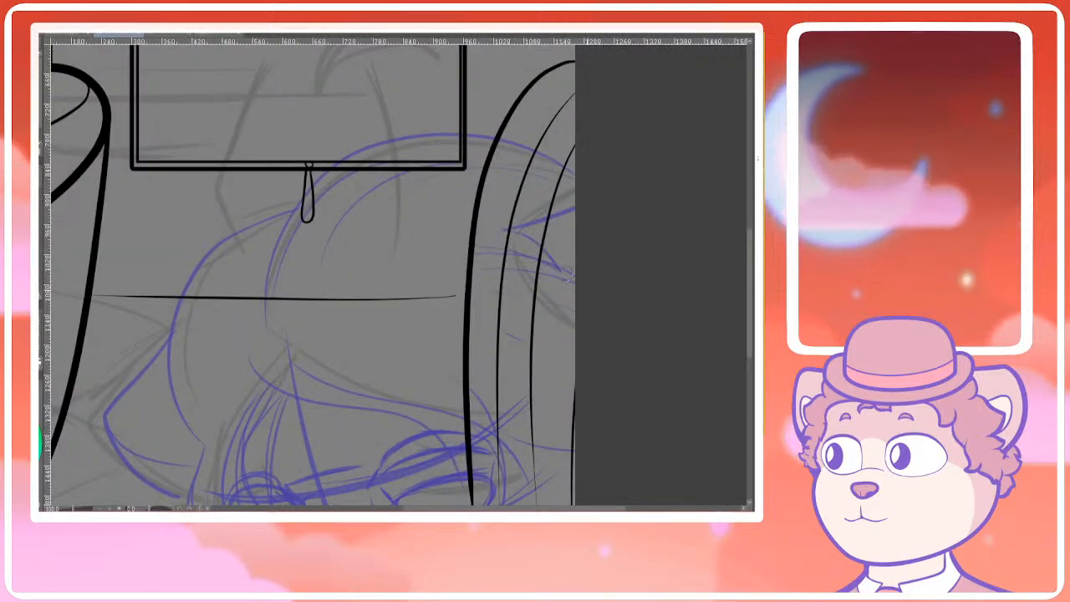
Examine both eyes, the nose bridge and the eyelid lines up close and in relation to the whole head
{"action": "scroll", "coordinate": [578, 324], "scroll_direction": "down", "scroll_amount": 3}
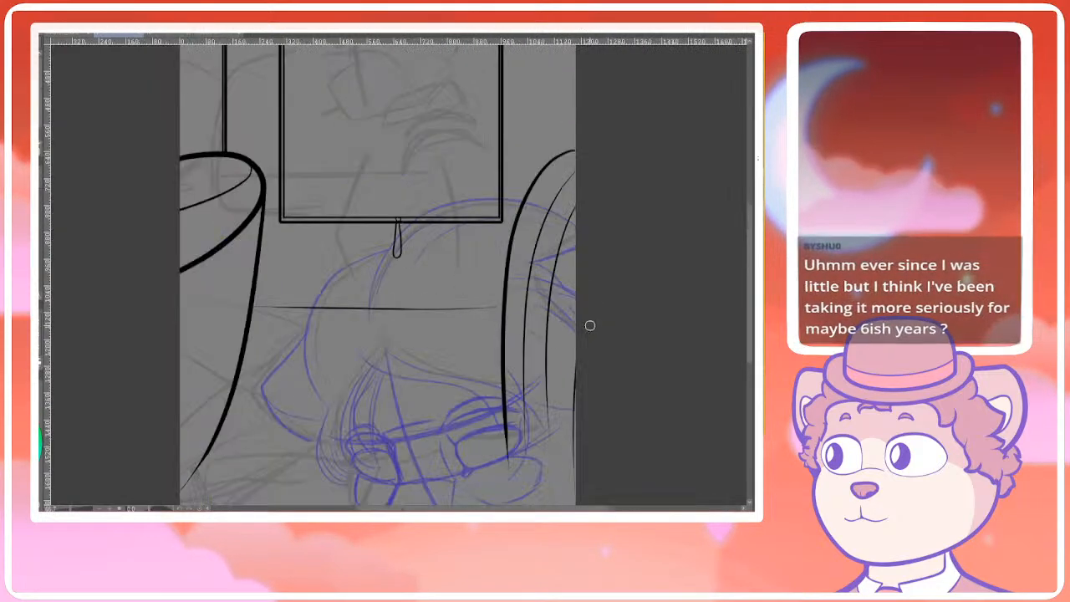
{"action": "left_click_drag", "start_coordinate": [586, 369], "coordinate": [565, 338]}
{"action": "scroll", "coordinate": [545, 339], "scroll_direction": "up", "scroll_amount": 2}
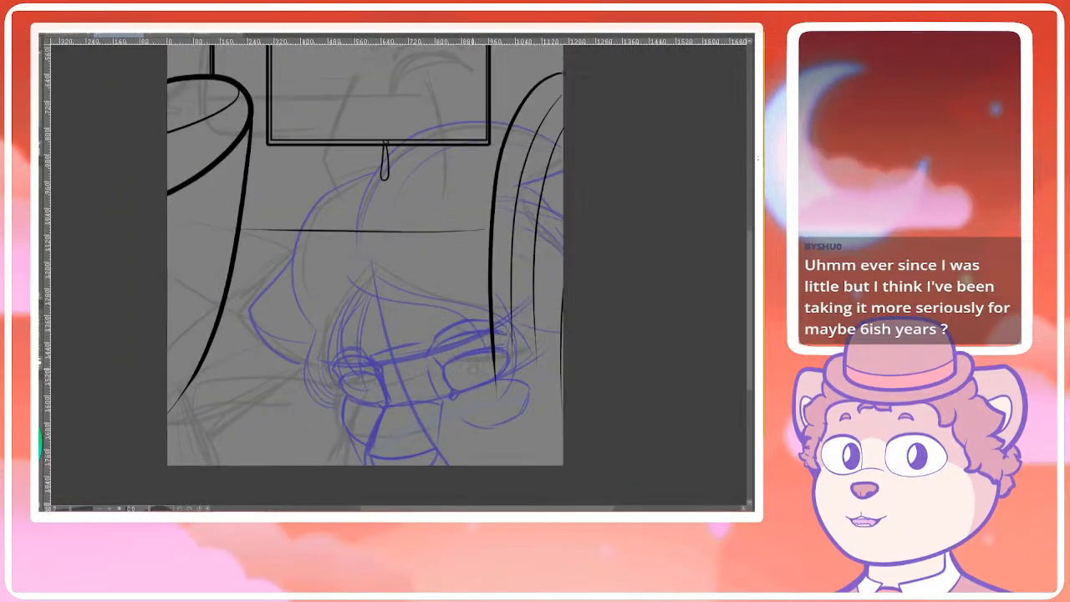
{"action": "scroll", "coordinate": [512, 334], "scroll_direction": "up", "scroll_amount": 3}
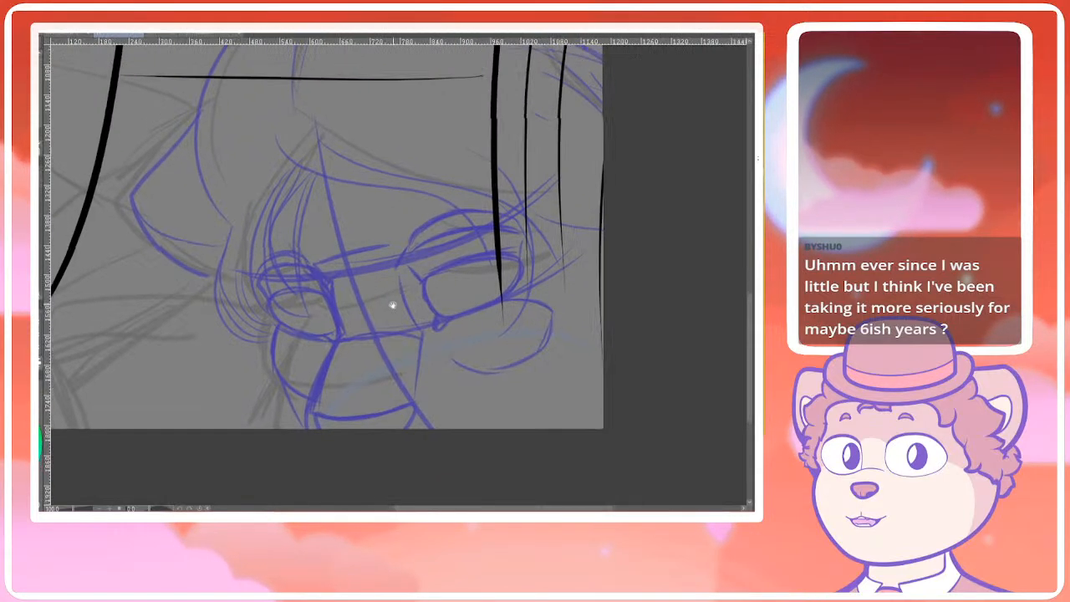
{"action": "scroll", "coordinate": [398, 298], "scroll_direction": "up", "scroll_amount": 4}
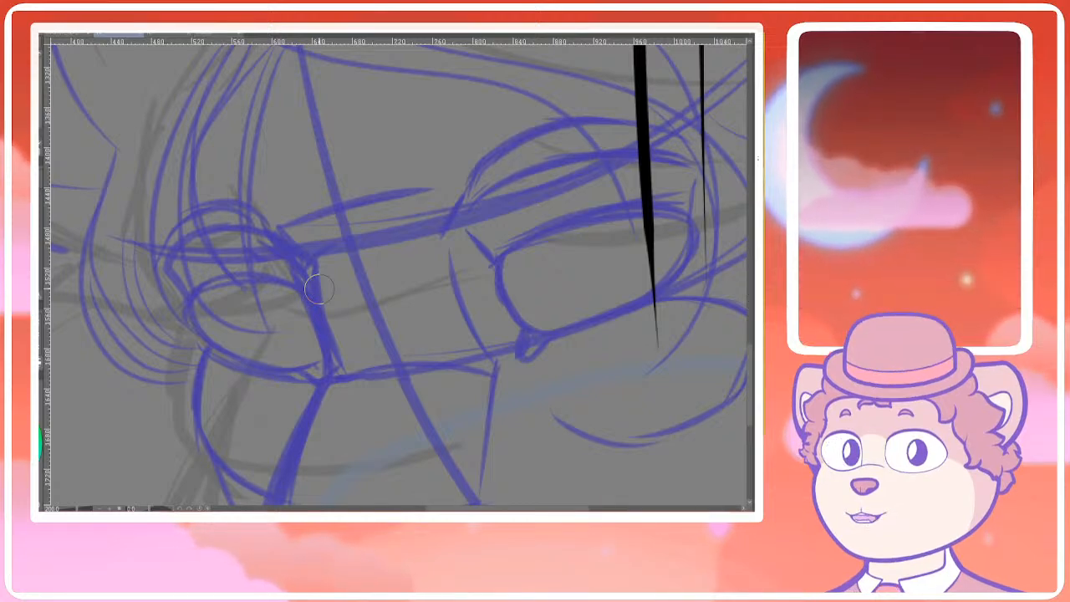
{"action": "mouse_move", "coordinate": [319, 321]}
{"action": "left_mouse_down"}
{"action": "mouse_move", "coordinate": [320, 306]}
{"action": "mouse_move", "coordinate": [333, 323]}
{"action": "left_mouse_up"}
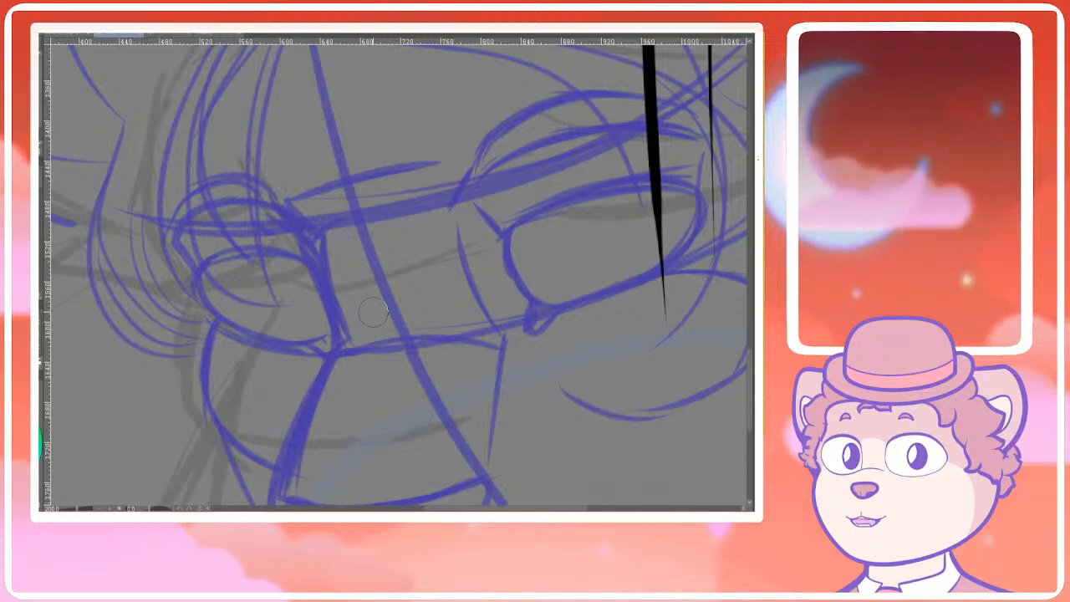
{"action": "scroll", "coordinate": [373, 312], "scroll_direction": "down", "scroll_amount": 4}
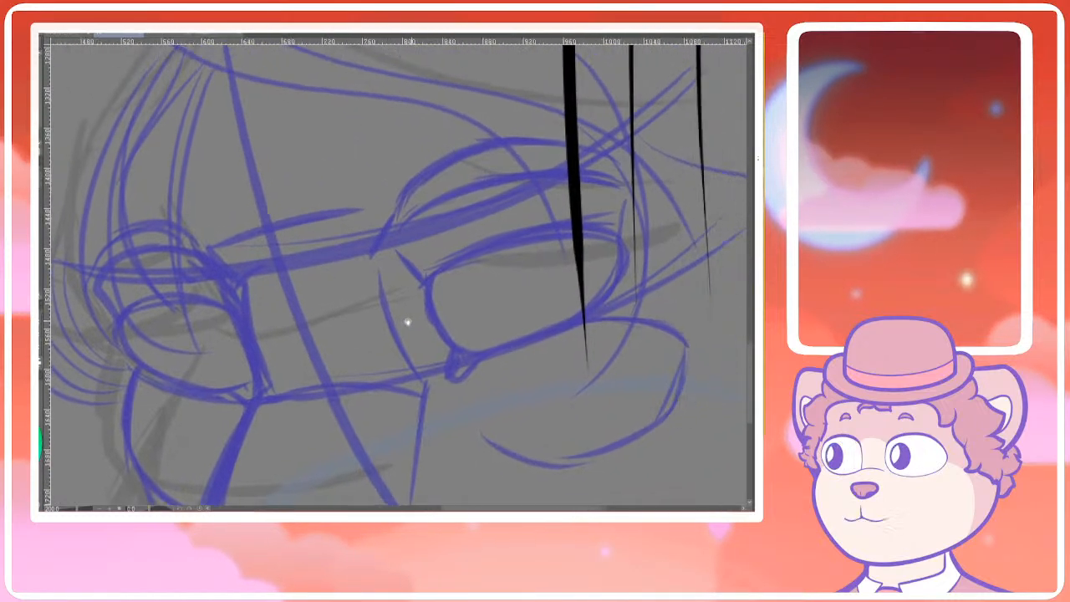
{"action": "left_click_drag", "start_coordinate": [403, 311], "coordinate": [392, 302]}
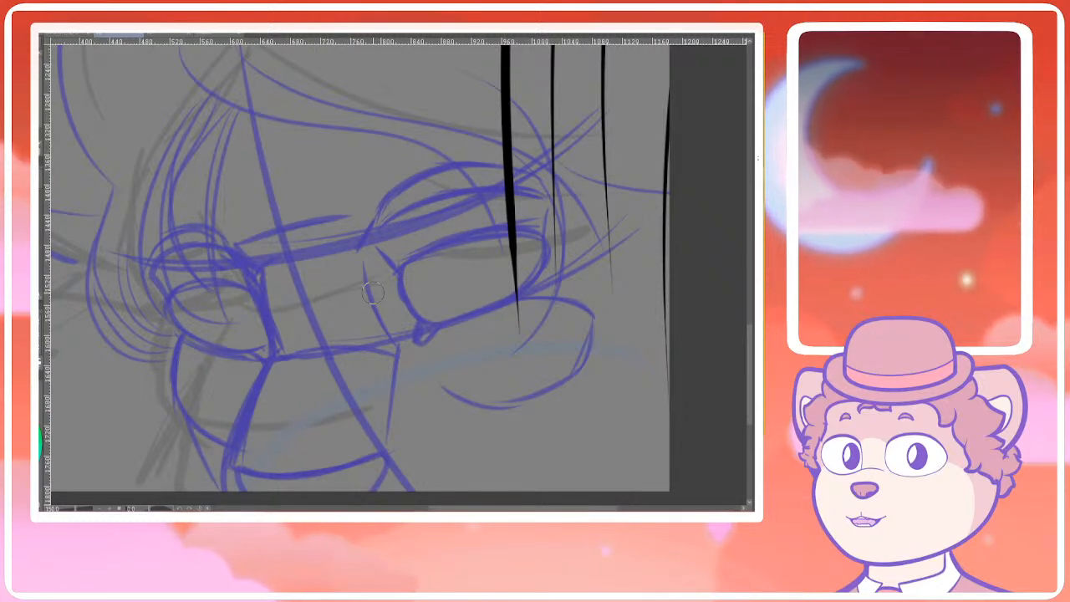
{"action": "mouse_move", "coordinate": [399, 234]}
{"action": "left_mouse_down"}
{"action": "mouse_move", "coordinate": [447, 233]}
{"action": "mouse_move", "coordinate": [366, 255]}
{"action": "left_mouse_up"}
{"action": "mouse_move", "coordinate": [365, 258]}
{"action": "left_mouse_down"}
{"action": "mouse_move", "coordinate": [374, 250]}
{"action": "mouse_move", "coordinate": [371, 258]}
{"action": "left_mouse_up"}
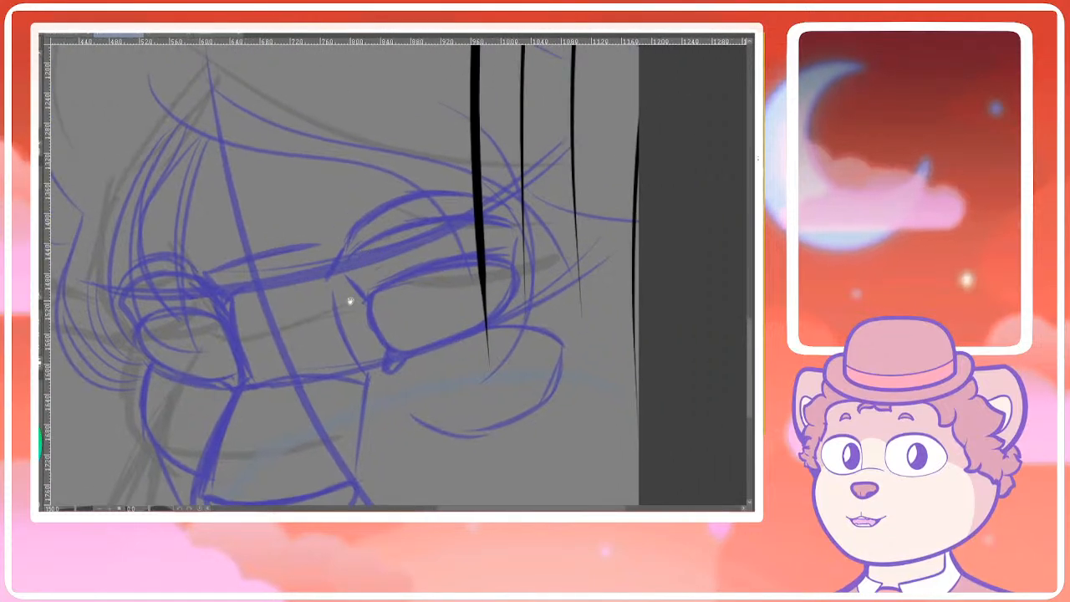
{"action": "left_click_drag", "start_coordinate": [350, 301], "coordinate": [357, 310]}
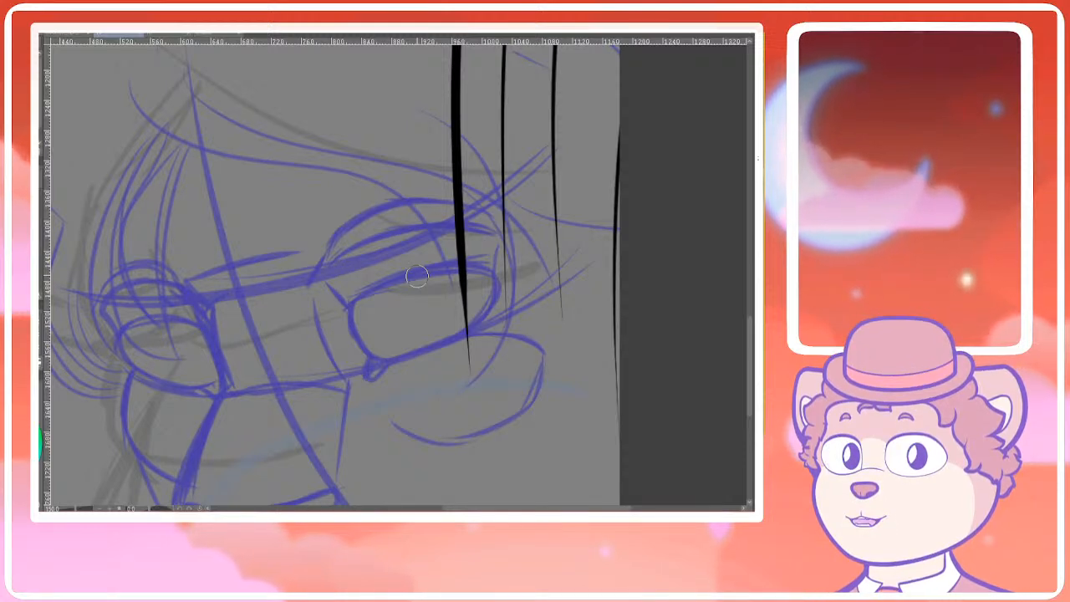
Reinforce the muzzle's left-hand outline where it curves down beneath the left-hand eye
{"action": "scroll", "coordinate": [417, 277], "scroll_direction": "down", "scroll_amount": 8}
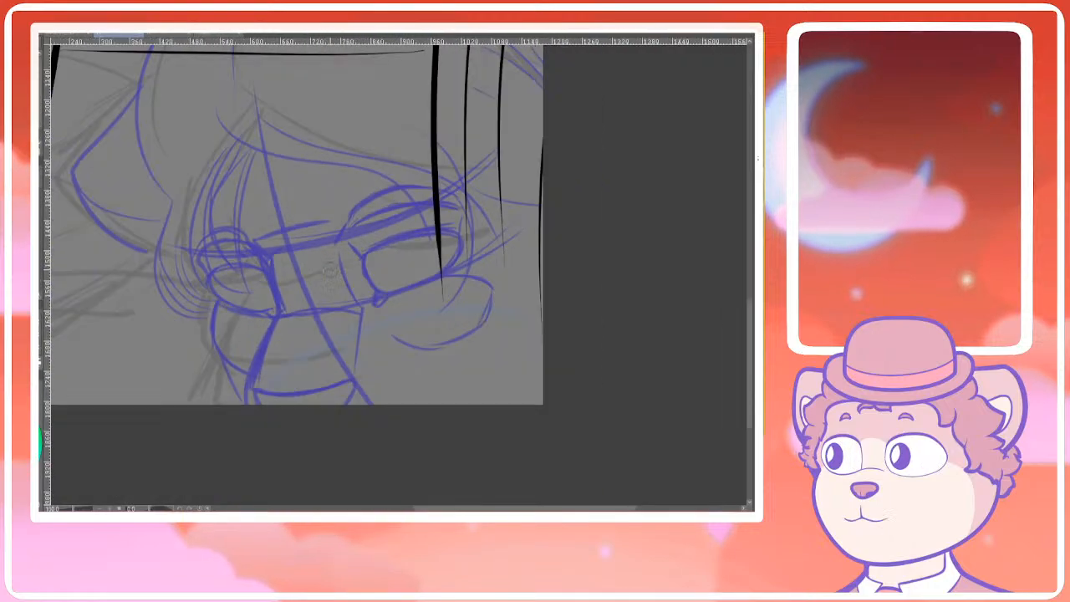
{"action": "scroll", "coordinate": [280, 370], "scroll_direction": "down", "scroll_amount": 2}
{"action": "scroll", "coordinate": [280, 370], "scroll_direction": "up", "scroll_amount": 6}
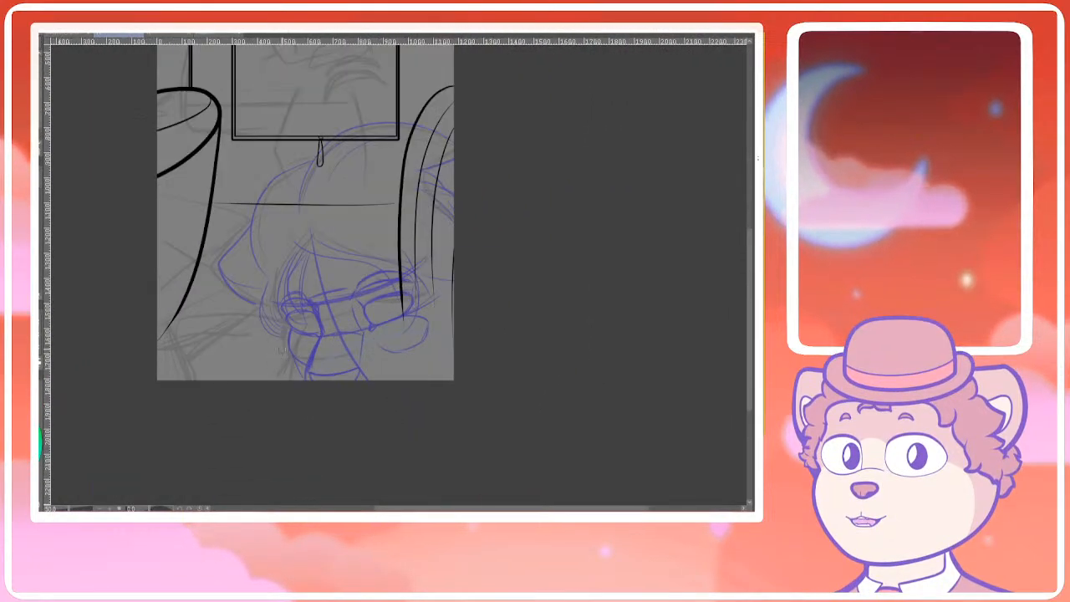
{"action": "scroll", "coordinate": [299, 326], "scroll_direction": "up", "scroll_amount": 2}
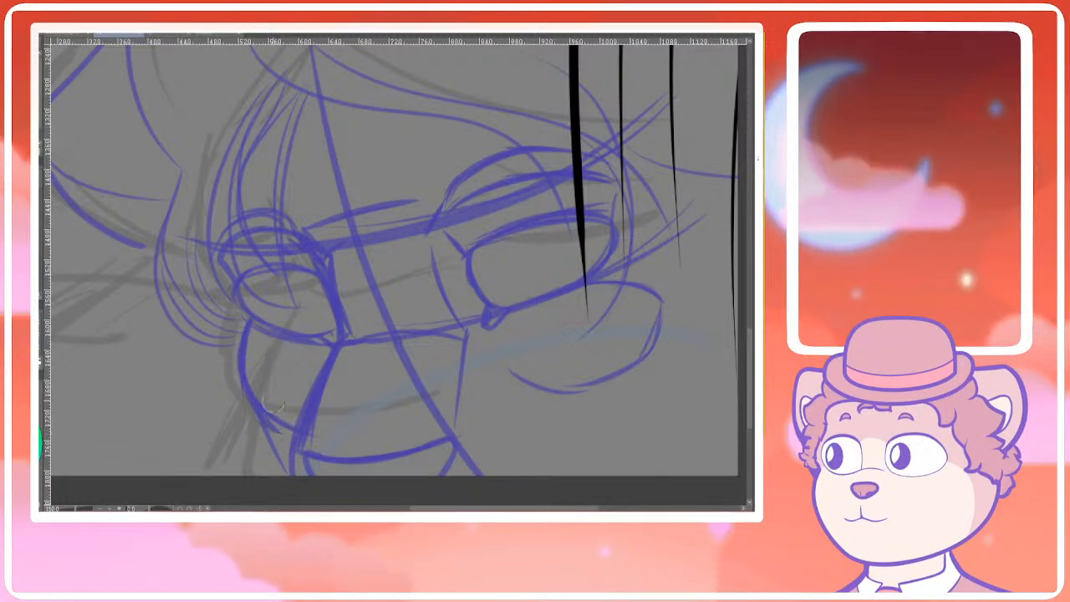
{"action": "left_click_drag", "start_coordinate": [250, 396], "coordinate": [270, 424]}
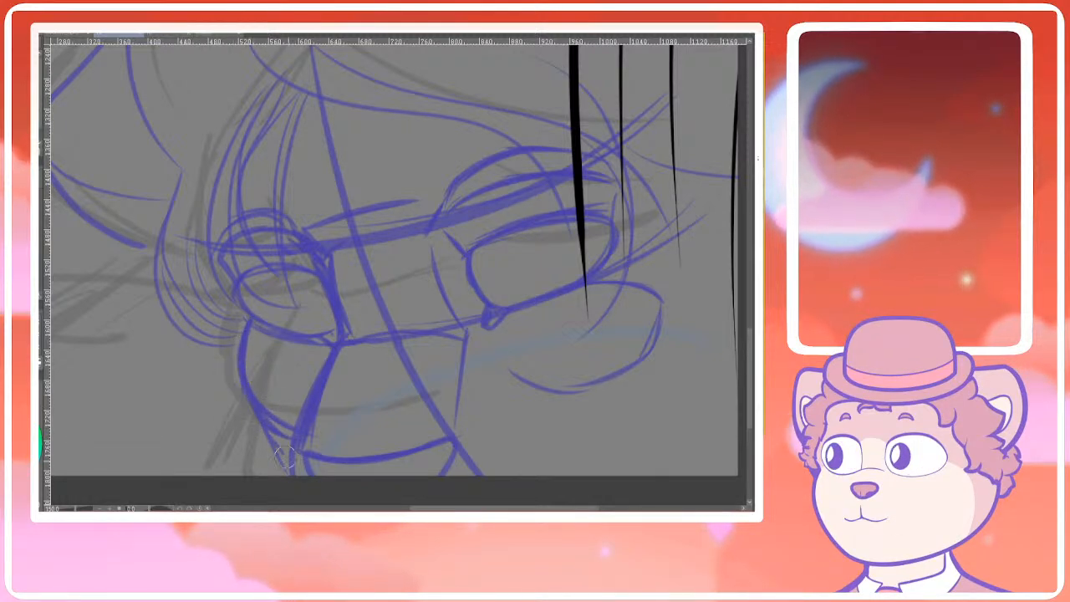
{"action": "scroll", "coordinate": [451, 422], "scroll_direction": "down", "scroll_amount": 5}
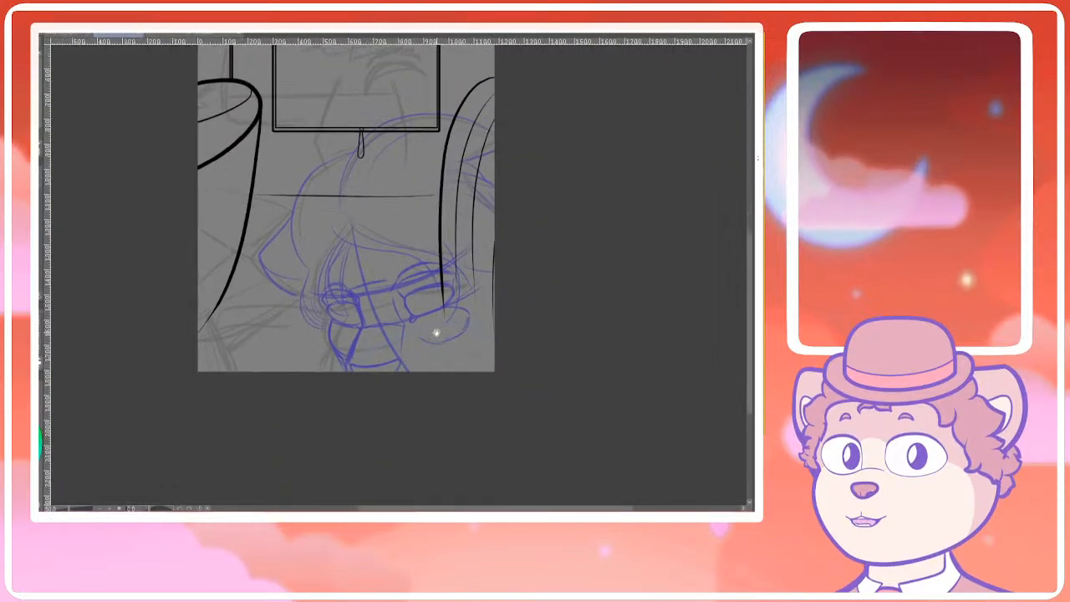
Refine the purple cheek curve beneath the right-hand eye, cleaning up the stray line inside it and restating its lower end
{"action": "scroll", "coordinate": [439, 341], "scroll_direction": "up", "scroll_amount": 5}
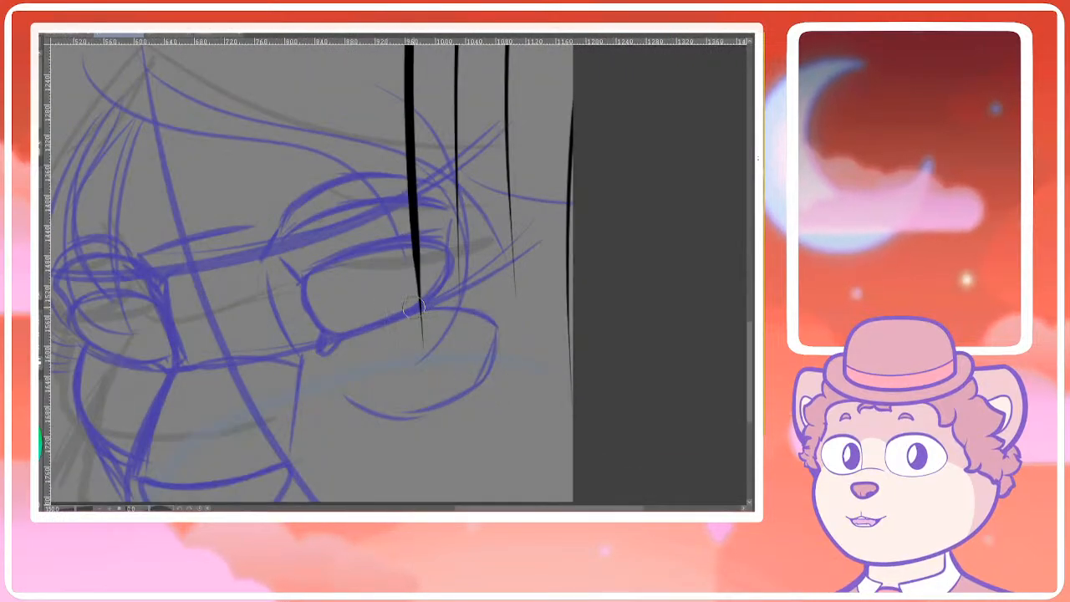
{"action": "left_click_drag", "start_coordinate": [443, 309], "coordinate": [437, 407]}
{"action": "scroll", "coordinate": [446, 397], "scroll_direction": "down", "scroll_amount": 5}
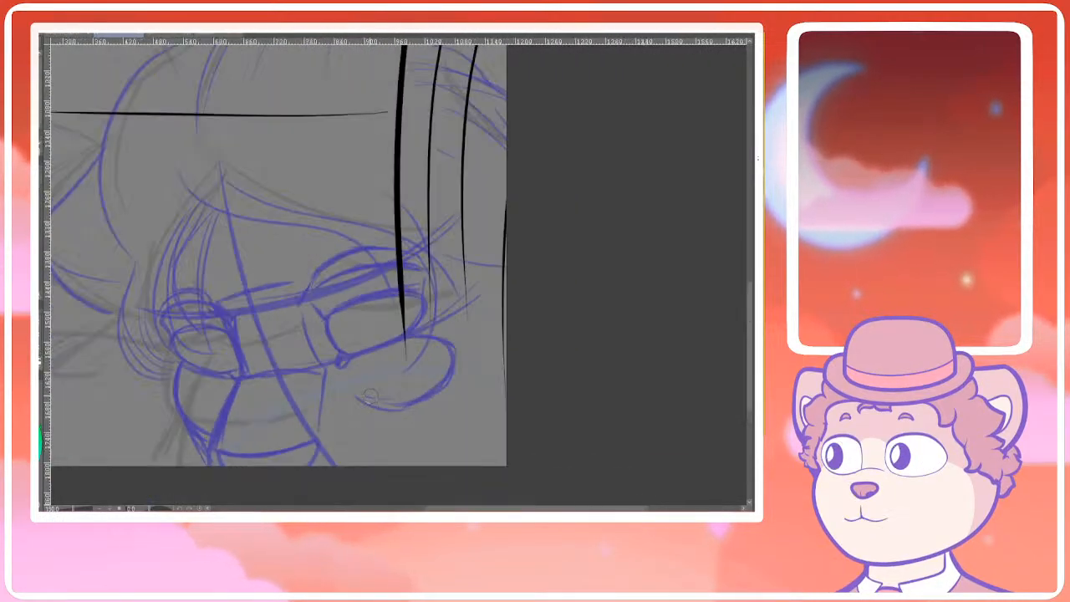
{"action": "scroll", "coordinate": [309, 386], "scroll_direction": "up", "scroll_amount": 3}
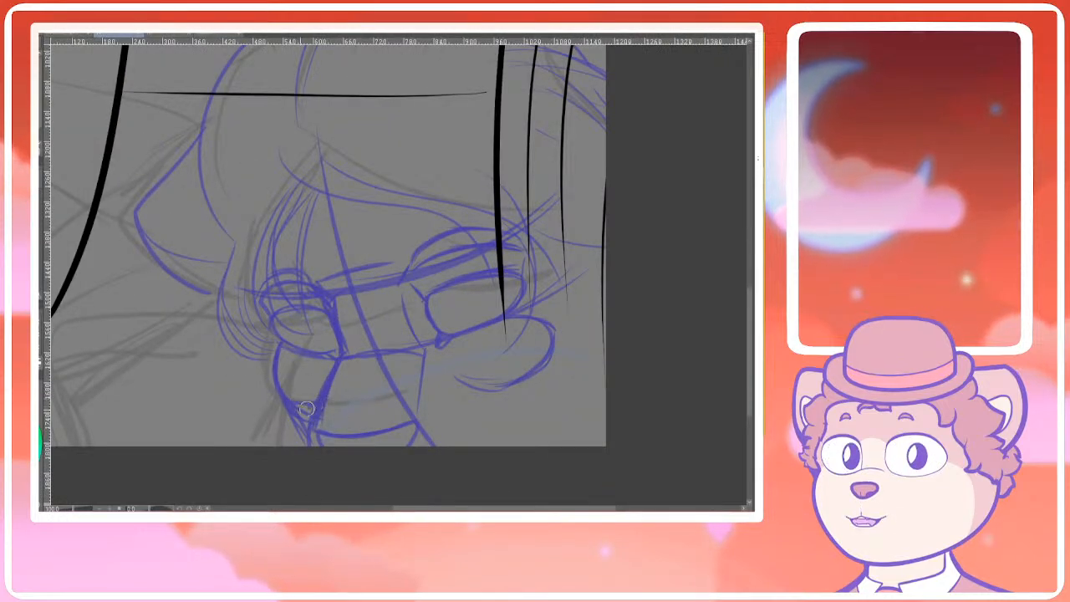
{"action": "scroll", "coordinate": [389, 240], "scroll_direction": "down", "scroll_amount": 5}
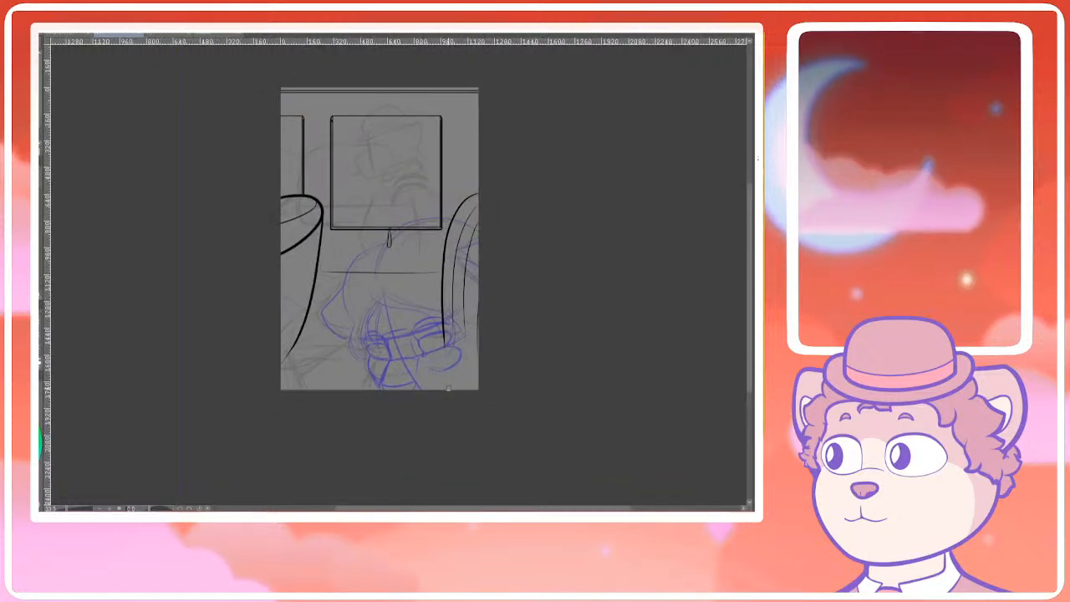
{"action": "scroll", "coordinate": [388, 240], "scroll_direction": "up", "scroll_amount": 5}
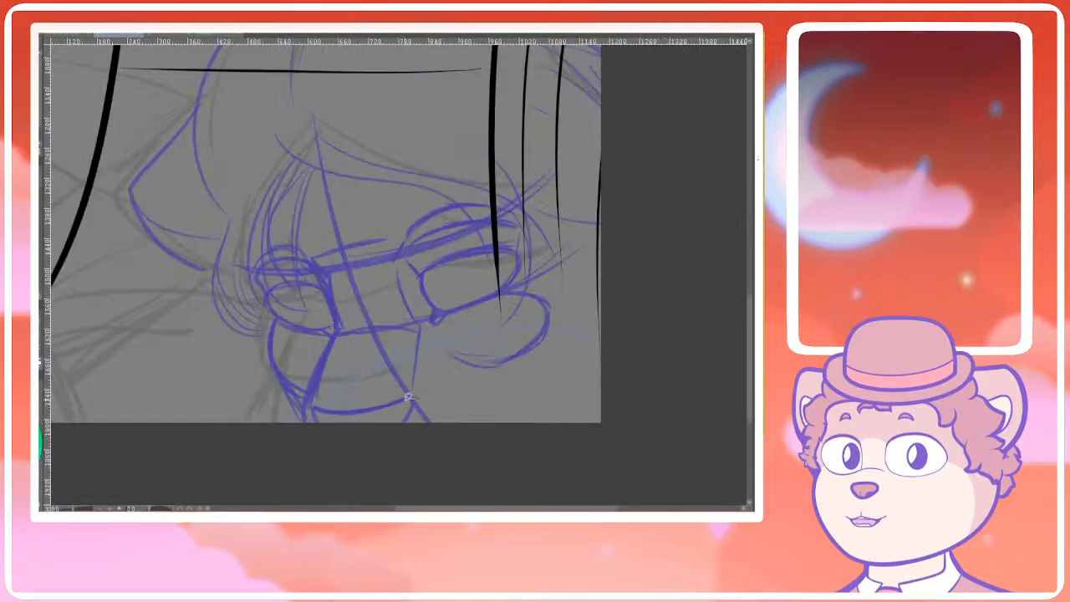
Lasso the lower part of the muzzle with its bottom line and apply a slight free transform to it
{"action": "left_click_drag", "start_coordinate": [419, 390], "coordinate": [420, 393]}
{"action": "key", "text": "ctrl+t"}
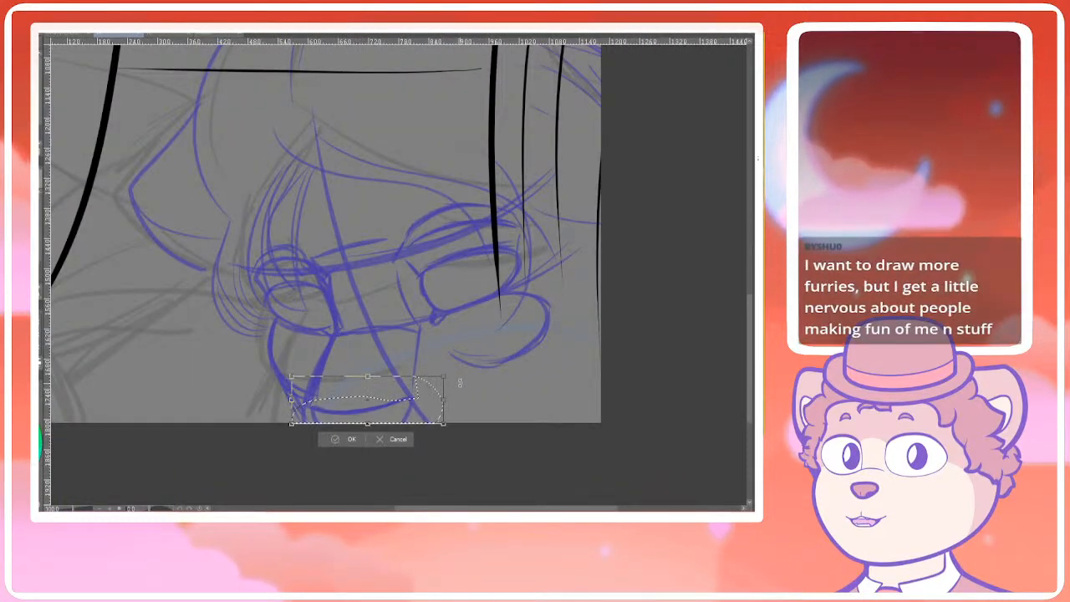
{"action": "key", "text": "Return"}
{"action": "scroll", "coordinate": [450, 354], "scroll_direction": "down", "scroll_amount": 3}
{"action": "scroll", "coordinate": [450, 355], "scroll_direction": "down", "scroll_amount": 2}
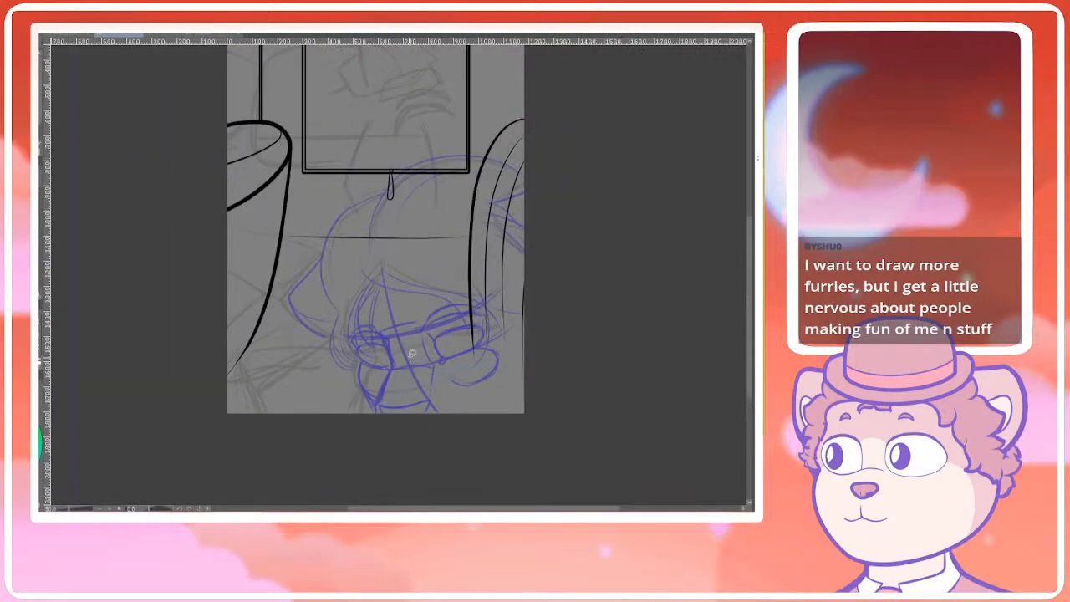
Examine the left-hand eye, the muzzle and the hairline up close and against the whole composition
{"action": "scroll", "coordinate": [411, 357], "scroll_direction": "up", "scroll_amount": 4}
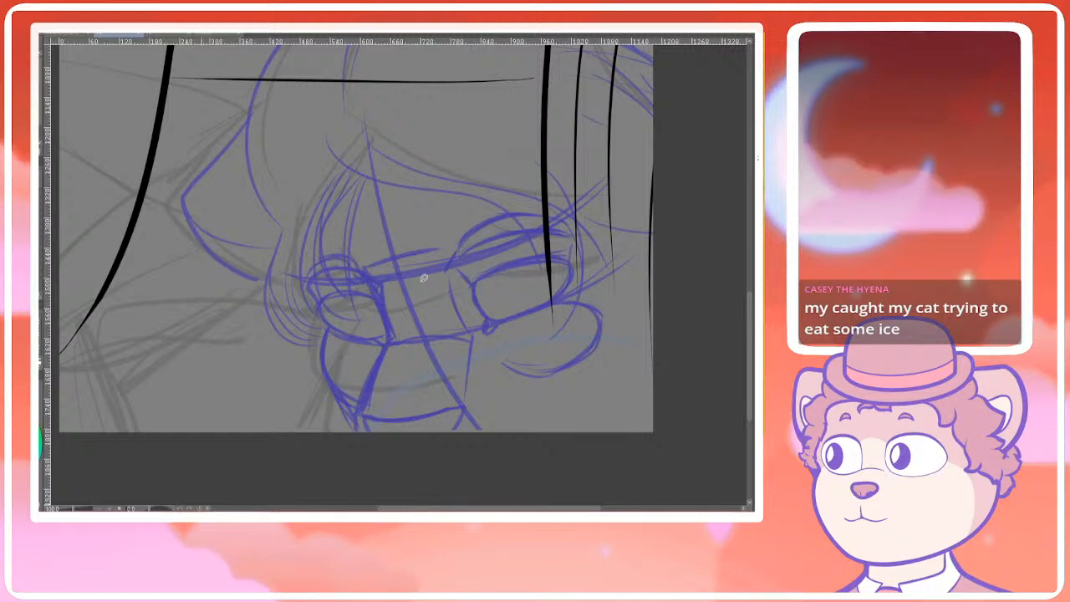
{"action": "scroll", "coordinate": [347, 263], "scroll_direction": "down", "scroll_amount": 5}
{"action": "scroll", "coordinate": [347, 262], "scroll_direction": "up", "scroll_amount": 4}
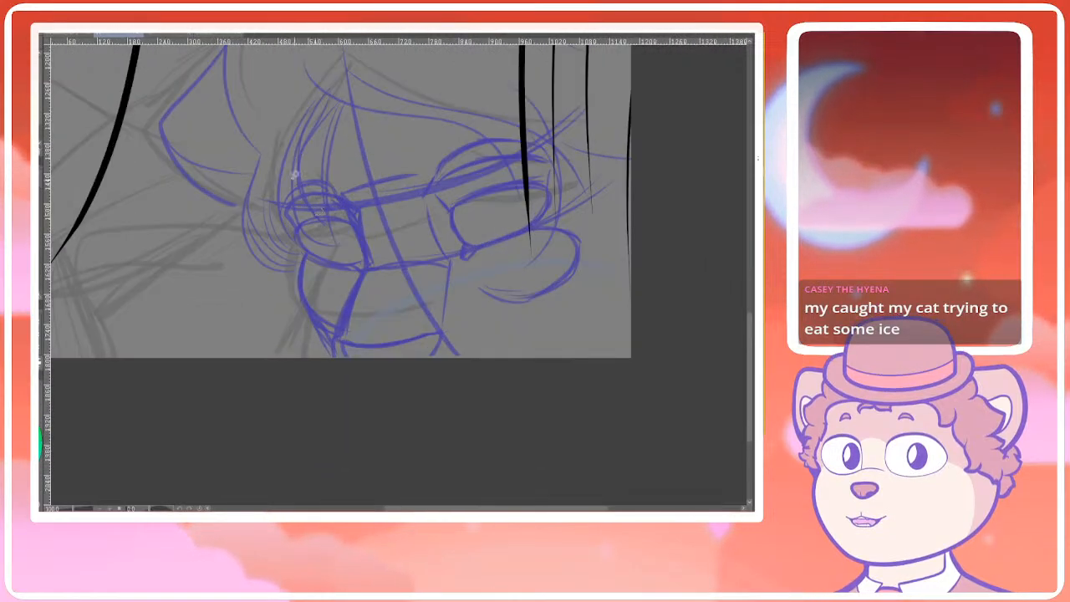
{"action": "mouse_move", "coordinate": [230, 343]}
{"action": "left_mouse_down"}
{"action": "mouse_move", "coordinate": [234, 292]}
{"action": "mouse_move", "coordinate": [203, 339]}
{"action": "mouse_move", "coordinate": [215, 281]}
{"action": "left_mouse_up"}
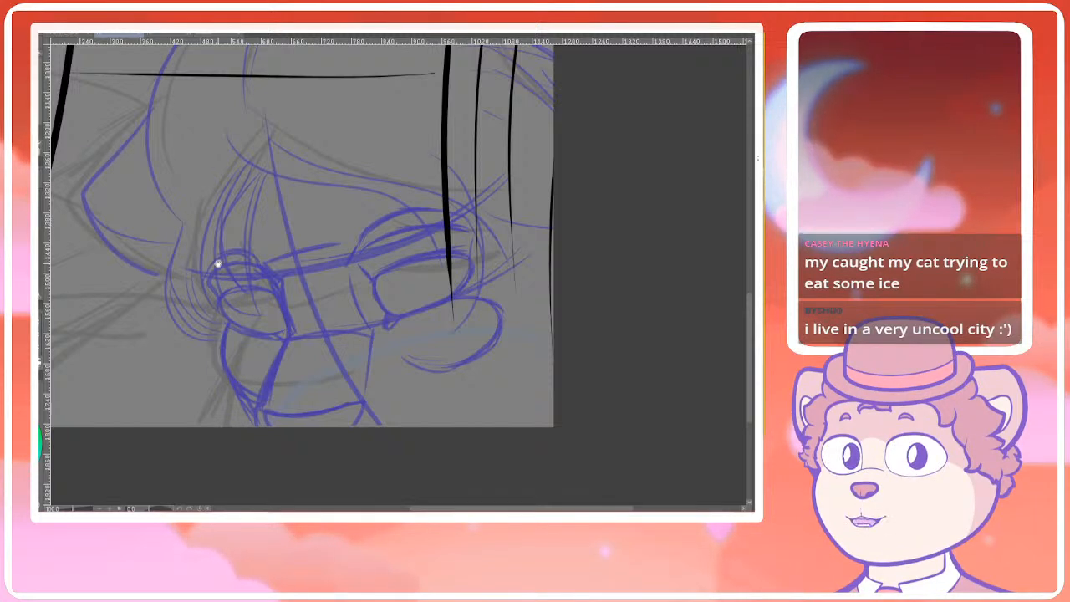
{"action": "left_click_drag", "start_coordinate": [217, 265], "coordinate": [229, 251]}
{"action": "scroll", "coordinate": [377, 270], "scroll_direction": "up", "scroll_amount": 2}
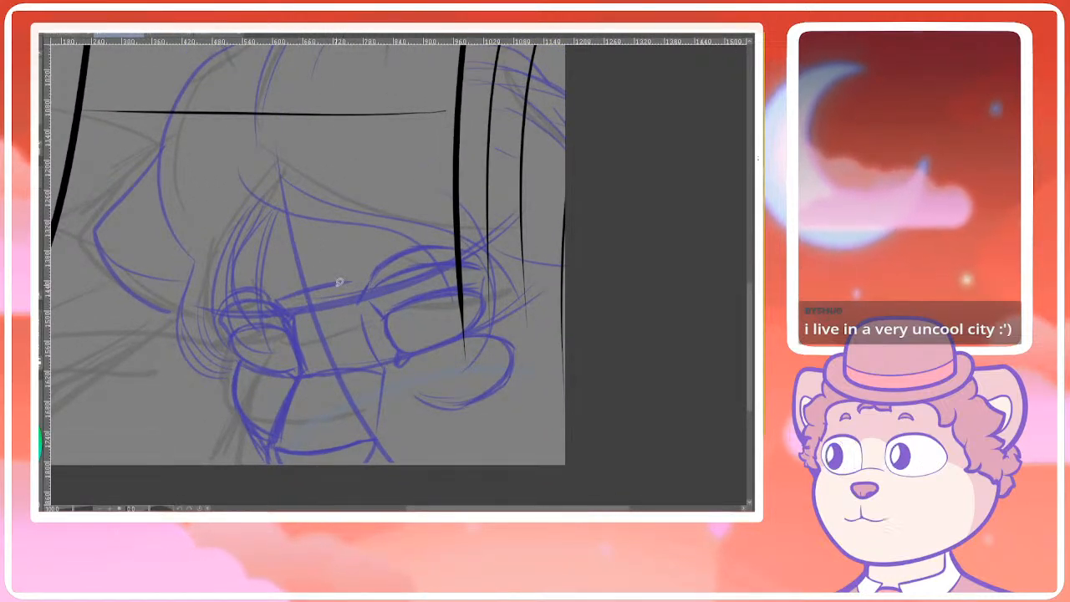
{"action": "scroll", "coordinate": [339, 282], "scroll_direction": "down", "scroll_amount": 4}
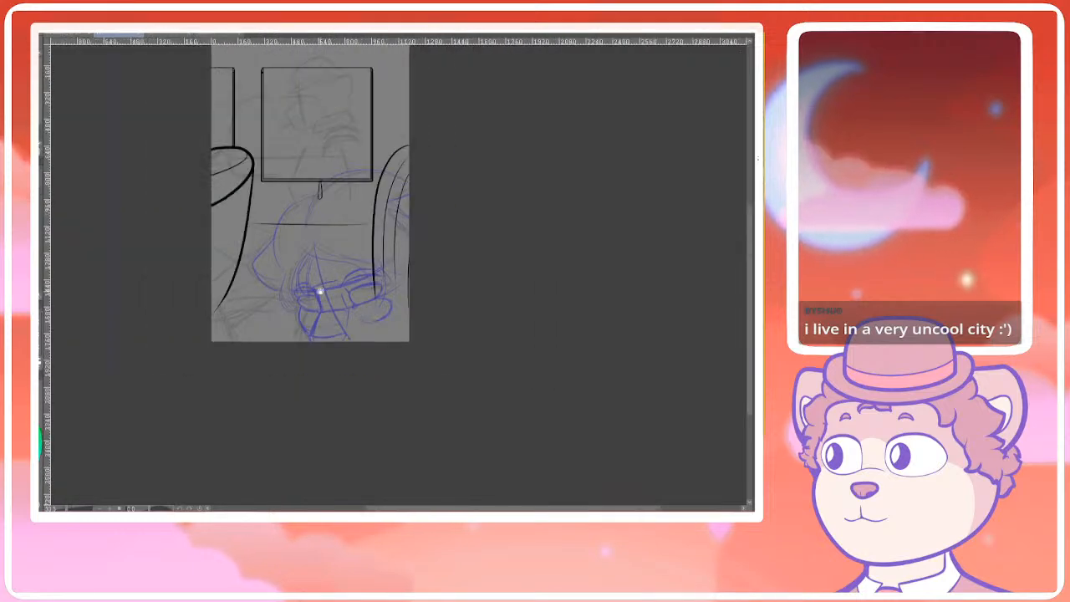
{"action": "scroll", "coordinate": [318, 292], "scroll_direction": "up", "scroll_amount": 3}
{"action": "scroll", "coordinate": [210, 279], "scroll_direction": "down", "scroll_amount": 2}
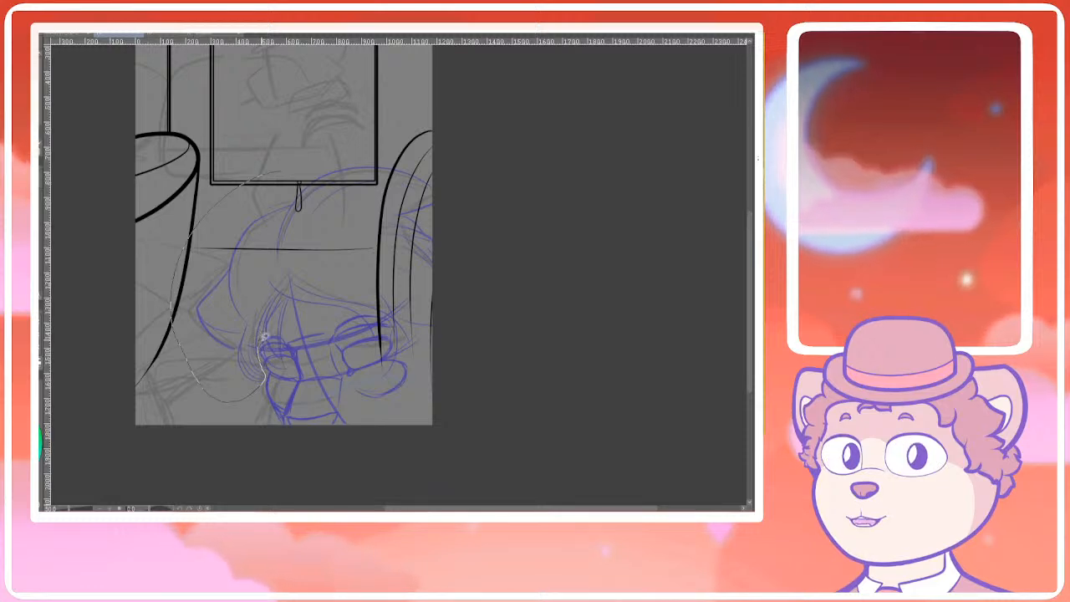
Lasso the hair, hairline and ears above the eyes, shift them slightly down with a transform, and clear the selection
{"action": "mouse_move", "coordinate": [309, 310]}
{"action": "left_mouse_down"}
{"action": "mouse_move", "coordinate": [392, 315]}
{"action": "mouse_move", "coordinate": [544, 259]}
{"action": "left_mouse_up"}
{"action": "mouse_move", "coordinate": [508, 167]}
{"action": "left_mouse_down"}
{"action": "mouse_move", "coordinate": [305, 181]}
{"action": "mouse_move", "coordinate": [434, 269]}
{"action": "left_mouse_up"}
{"action": "key", "text": "ctrl+t"}
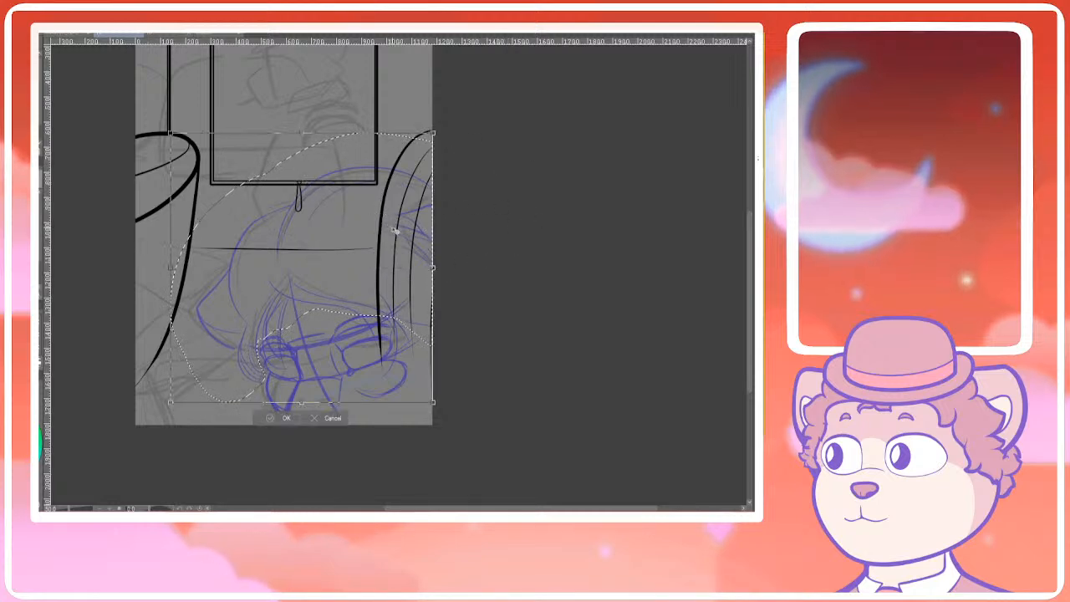
{"action": "left_click_drag", "start_coordinate": [398, 238], "coordinate": [396, 240]}
{"action": "left_click", "coordinate": [277, 425]}
{"action": "key", "text": "ctrl+d"}
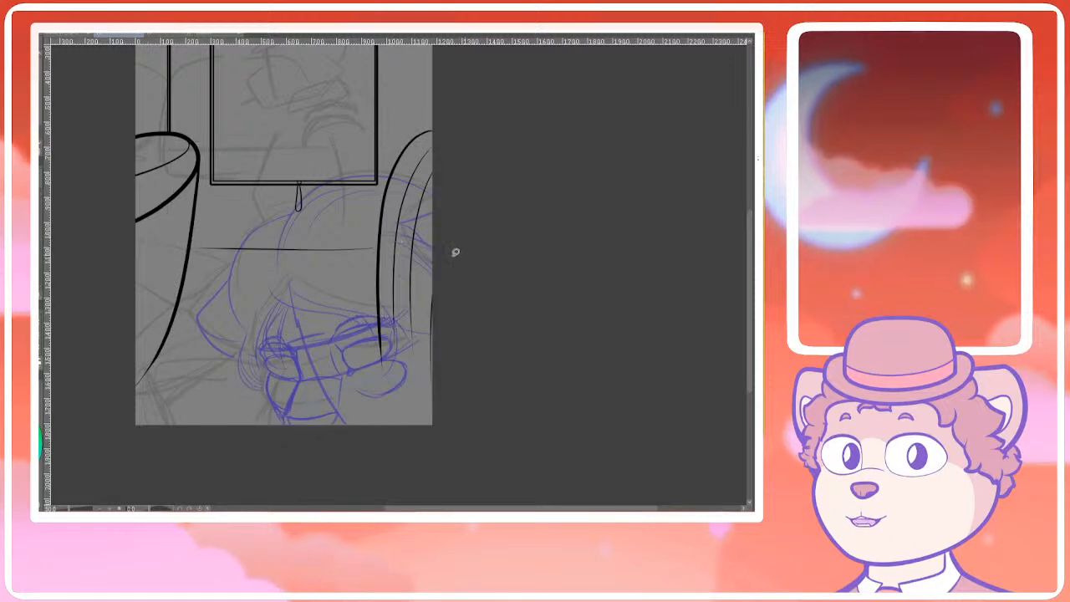
Reinforce the cheek fur curve beneath the left-hand ear so it joins the ear's base and the muzzle outline
{"action": "scroll", "coordinate": [341, 291], "scroll_direction": "up", "scroll_amount": 2}
{"action": "left_click_drag", "start_coordinate": [154, 438], "coordinate": [185, 384]}
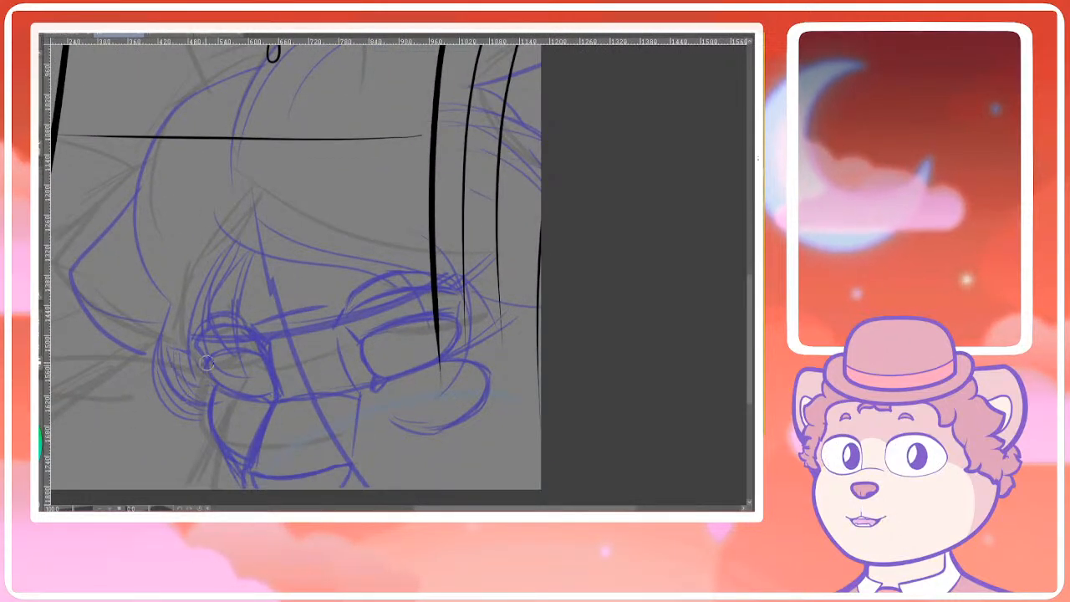
{"action": "left_click_drag", "start_coordinate": [107, 360], "coordinate": [124, 359]}
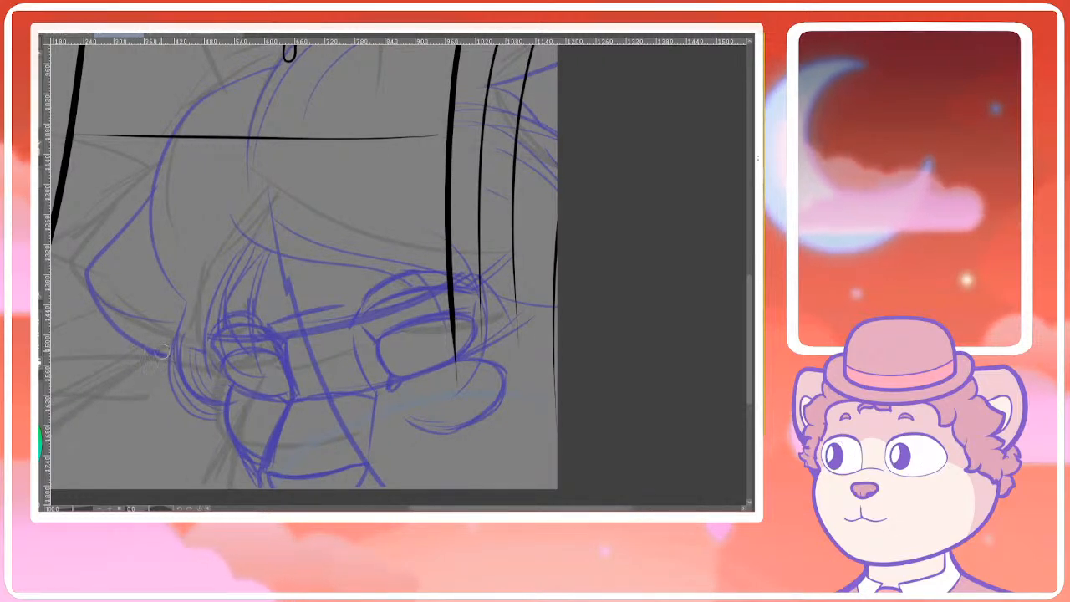
{"action": "scroll", "coordinate": [159, 355], "scroll_direction": "down", "scroll_amount": 5}
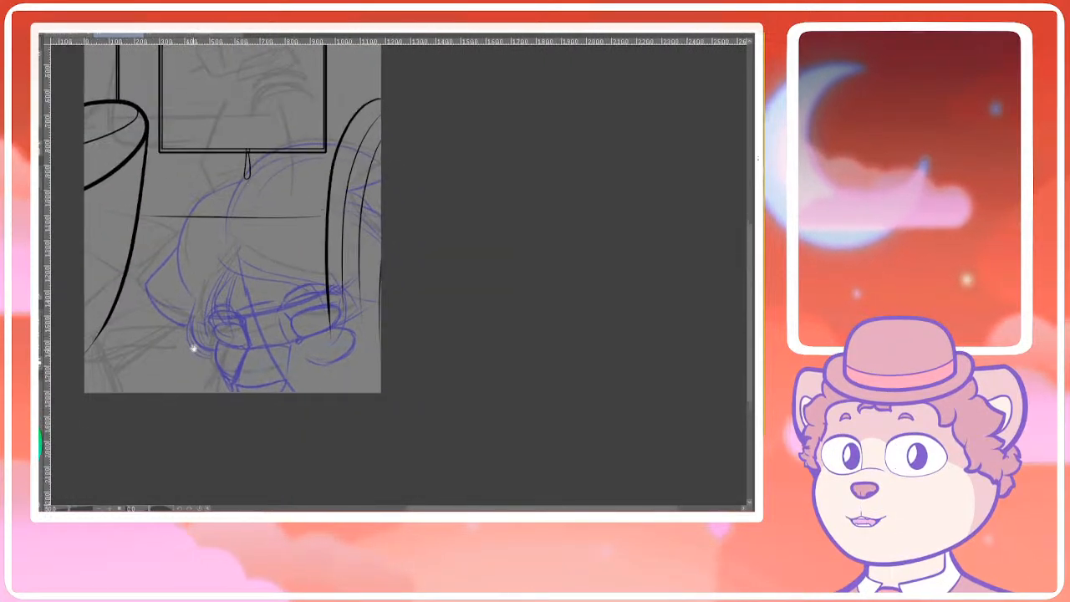
{"action": "left_click_drag", "start_coordinate": [242, 342], "coordinate": [252, 308]}
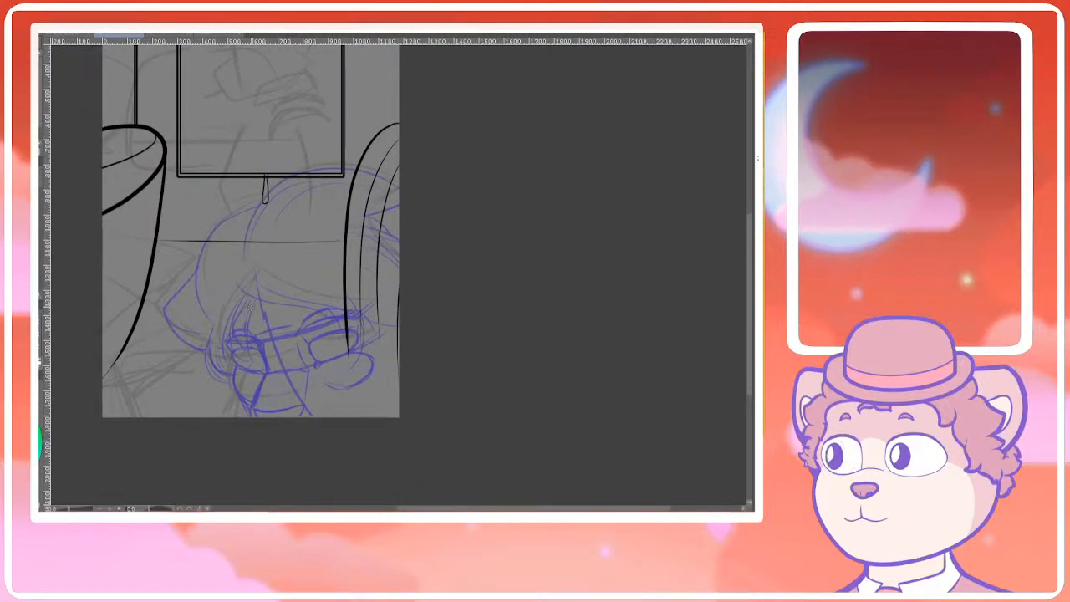
Rework the left-hand ear's upper edge where it meets the hair outline, cleaning up the overlap
{"action": "scroll", "coordinate": [249, 306], "scroll_direction": "up", "scroll_amount": 5}
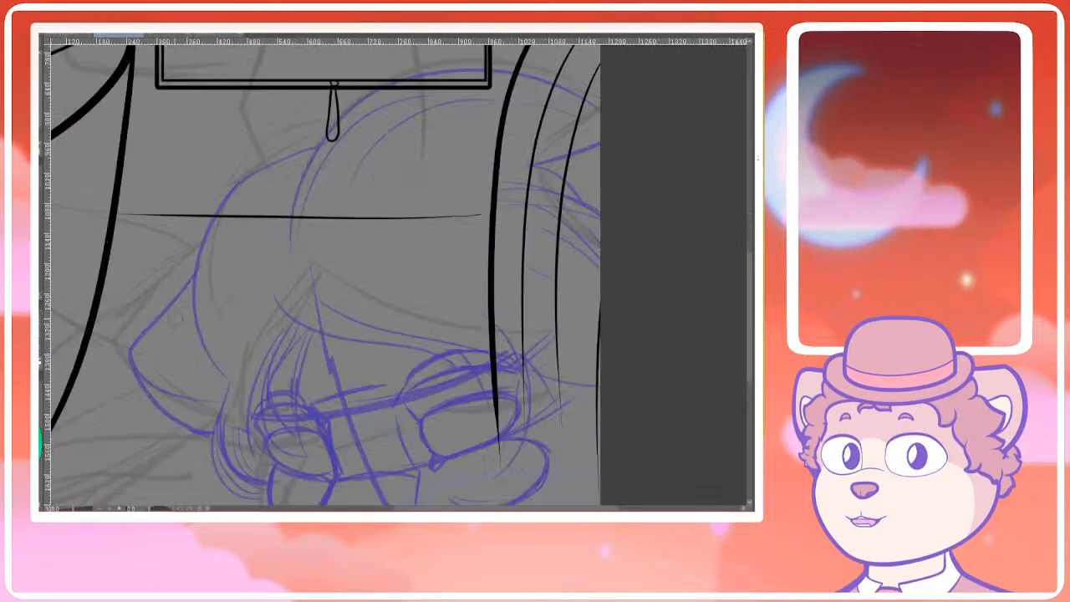
{"action": "scroll", "coordinate": [249, 268], "scroll_direction": "down", "scroll_amount": 3}
{"action": "left_click_drag", "start_coordinate": [302, 270], "coordinate": [257, 267]}
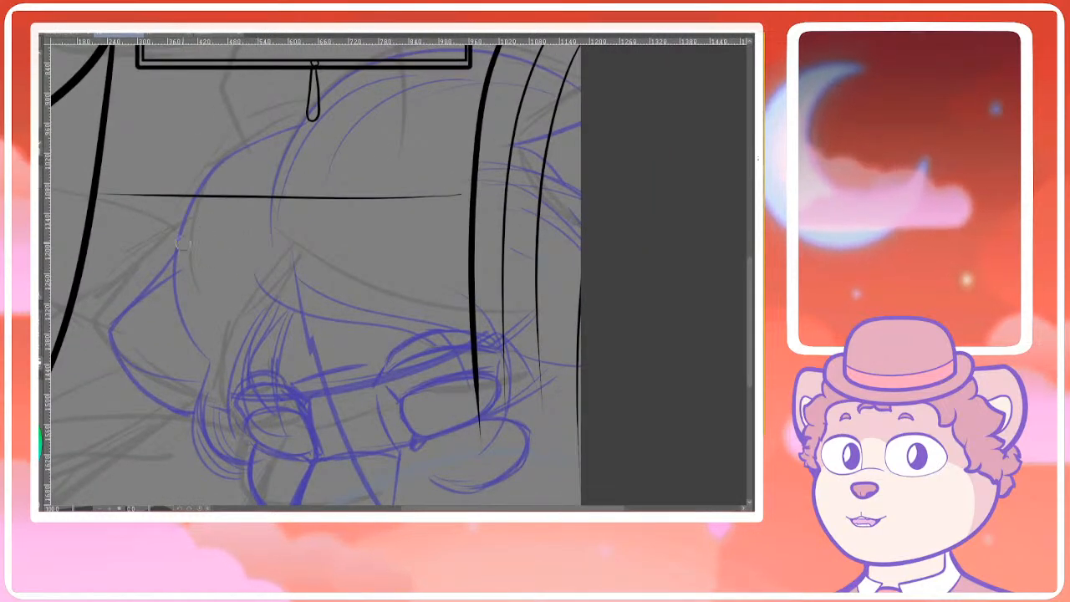
{"action": "scroll", "coordinate": [184, 253], "scroll_direction": "up", "scroll_amount": 2}
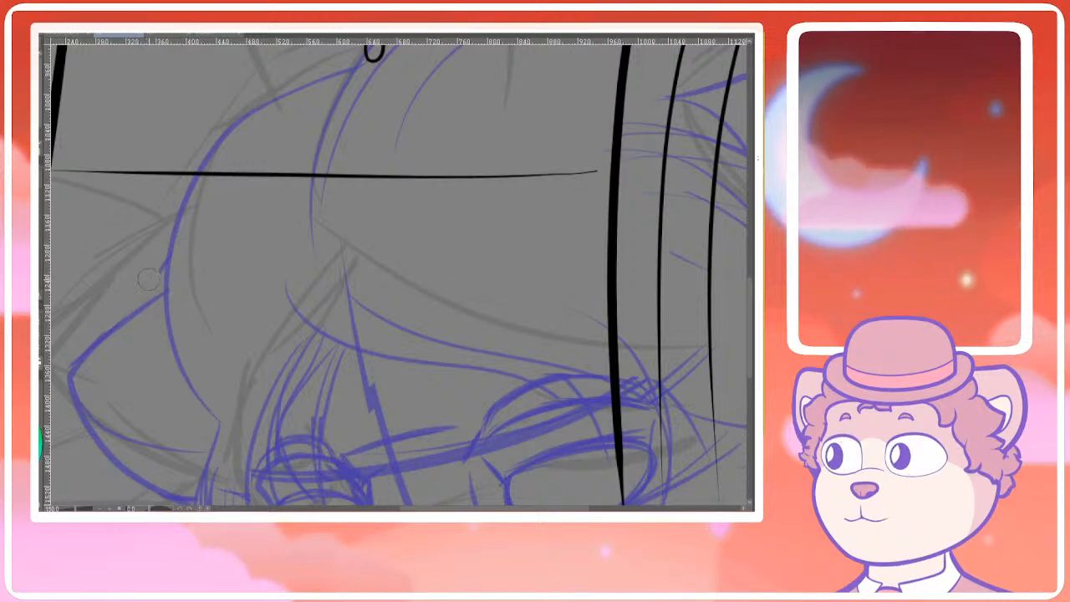
{"action": "scroll", "coordinate": [163, 215], "scroll_direction": "down", "scroll_amount": 2}
{"action": "scroll", "coordinate": [164, 215], "scroll_direction": "down", "scroll_amount": 4}
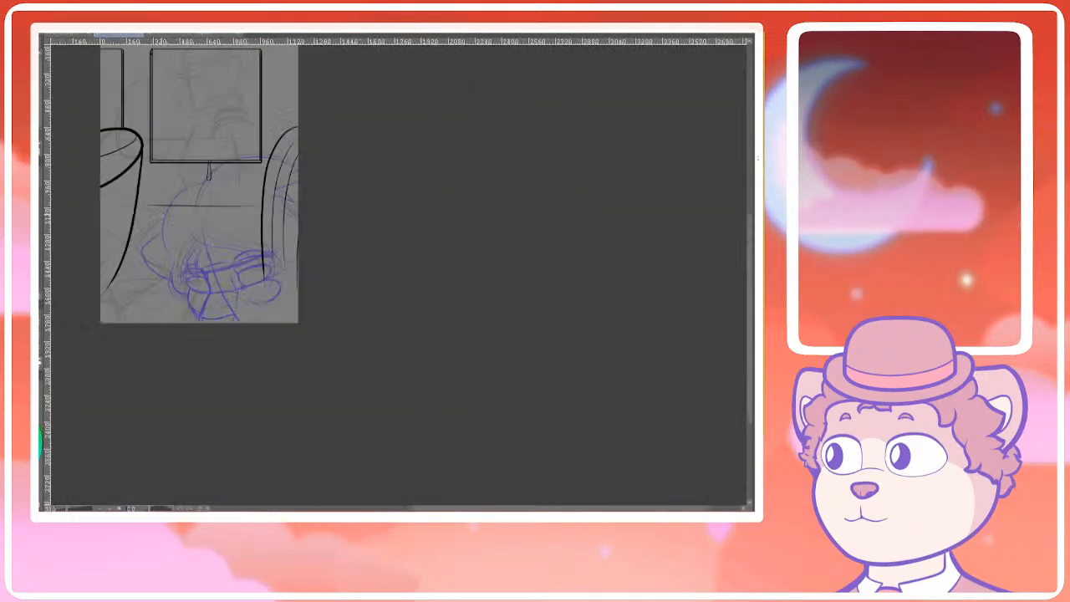
{"action": "left_click_drag", "start_coordinate": [318, 216], "coordinate": [340, 208]}
{"action": "scroll", "coordinate": [217, 243], "scroll_direction": "up", "scroll_amount": 1}
{"action": "scroll", "coordinate": [205, 260], "scroll_direction": "up", "scroll_amount": 1}
{"action": "left_click_drag", "start_coordinate": [230, 242], "coordinate": [286, 194]}
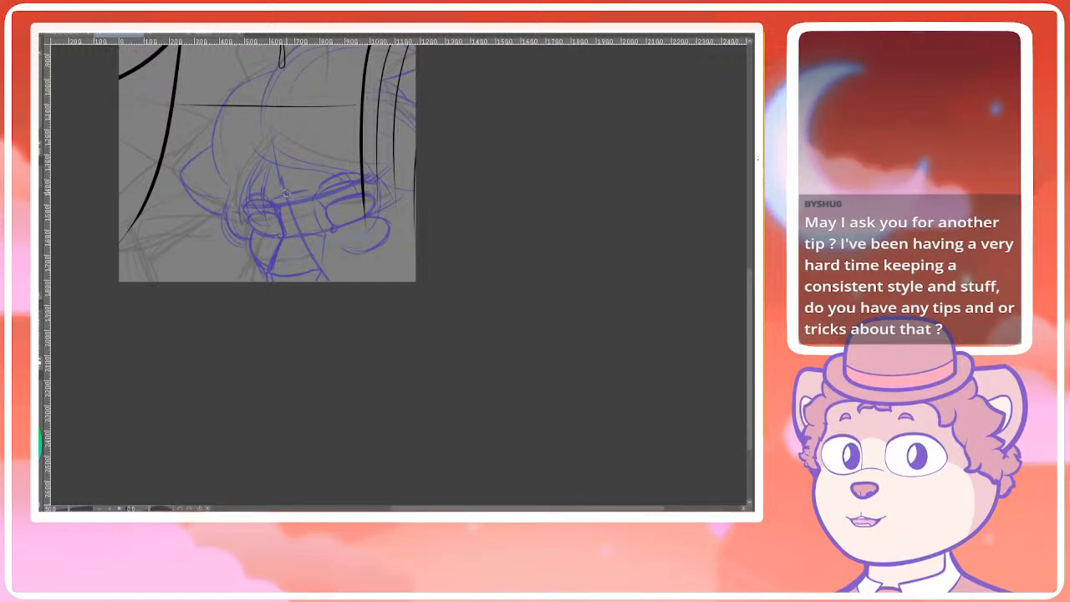
{"action": "left_click_drag", "start_coordinate": [320, 181], "coordinate": [329, 250]}
{"action": "scroll", "coordinate": [283, 200], "scroll_direction": "up", "scroll_amount": 2}
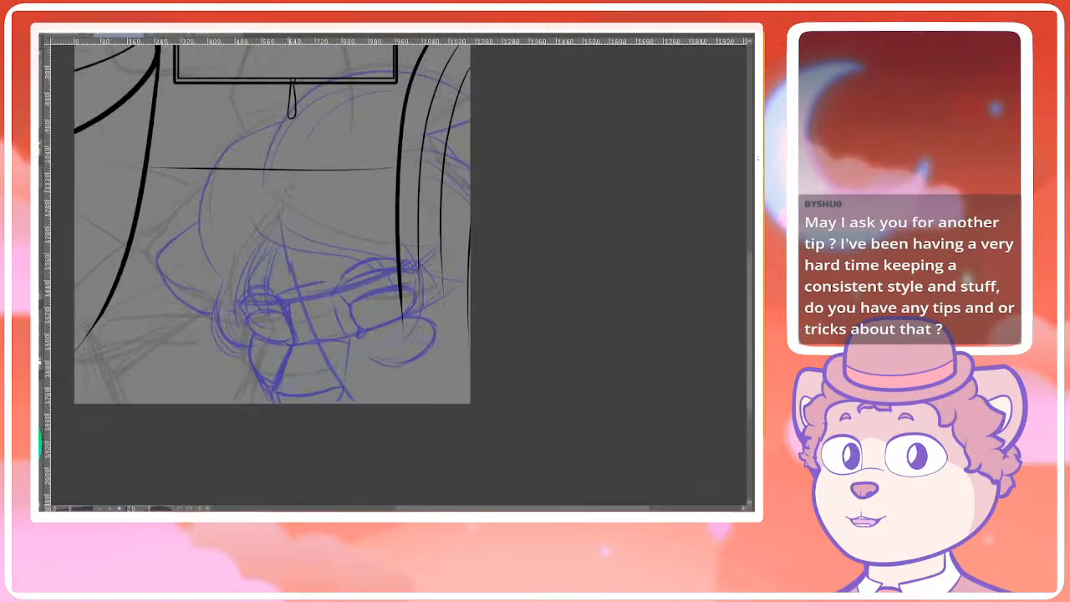
{"action": "left_click_drag", "start_coordinate": [264, 243], "coordinate": [289, 297]}
{"action": "scroll", "coordinate": [305, 266], "scroll_direction": "down", "scroll_amount": 3}
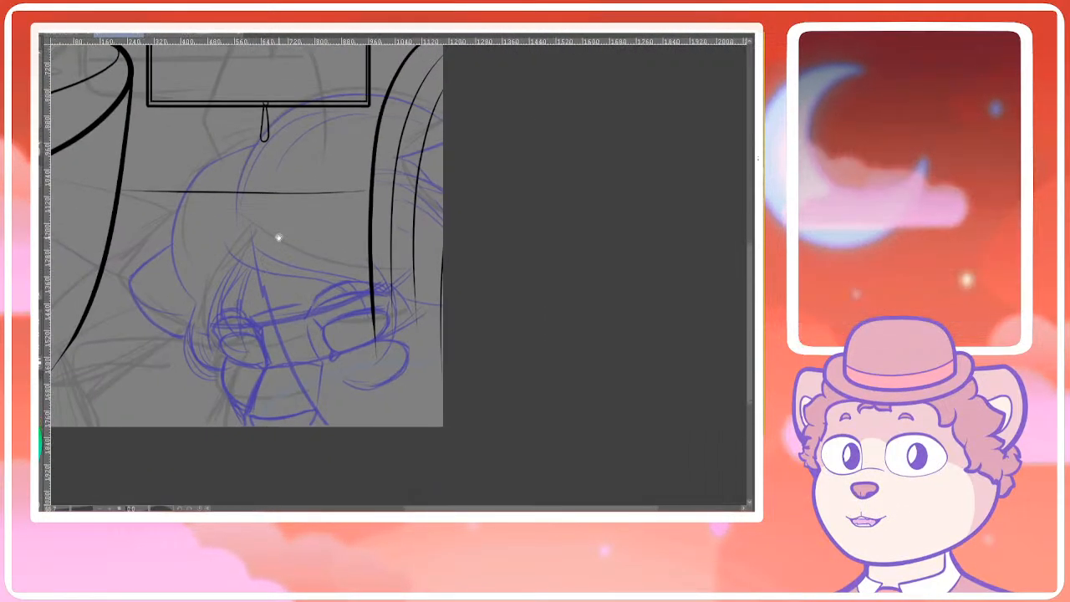
{"action": "left_click_drag", "start_coordinate": [280, 243], "coordinate": [282, 292]}
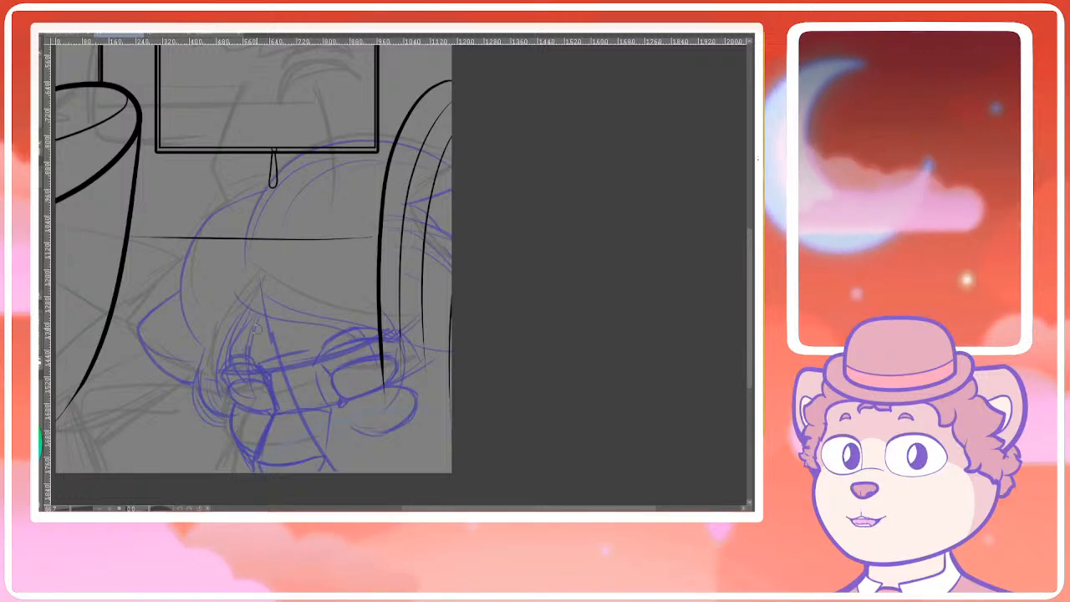
{"action": "mouse_move", "coordinate": [400, 241]}
{"action": "left_mouse_down"}
{"action": "mouse_move", "coordinate": [411, 215]}
{"action": "mouse_move", "coordinate": [413, 224]}
{"action": "left_mouse_up"}
{"action": "left_click_drag", "start_coordinate": [291, 277], "coordinate": [334, 313]}
{"action": "scroll", "coordinate": [306, 287], "scroll_direction": "down", "scroll_amount": 2}
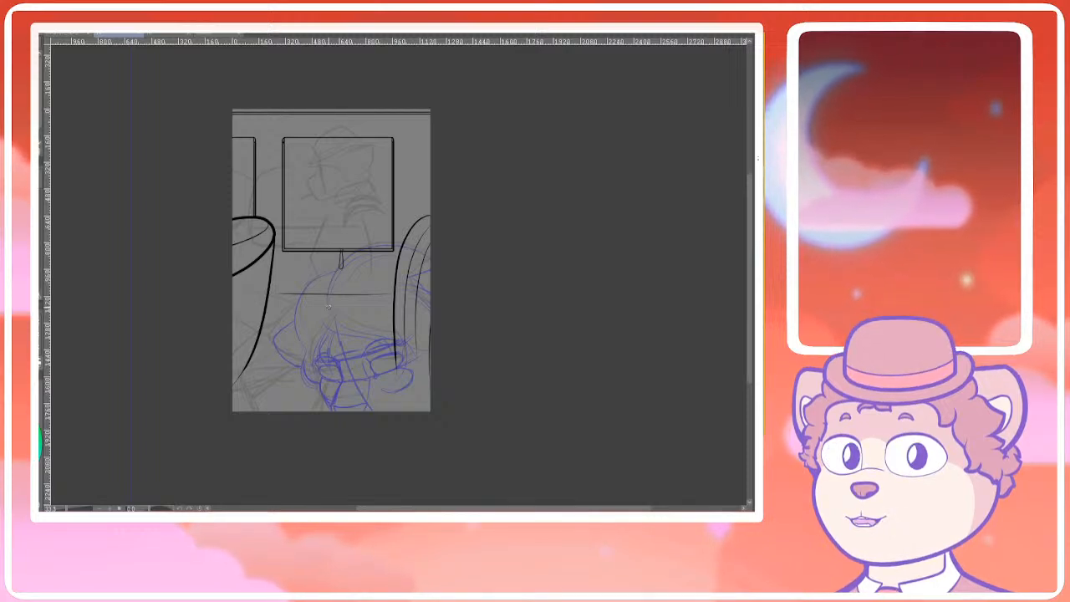
{"action": "left_click_drag", "start_coordinate": [398, 289], "coordinate": [413, 224]}
{"action": "scroll", "coordinate": [329, 299], "scroll_direction": "up", "scroll_amount": 2}
{"action": "scroll", "coordinate": [418, 435], "scroll_direction": "down", "scroll_amount": 1}
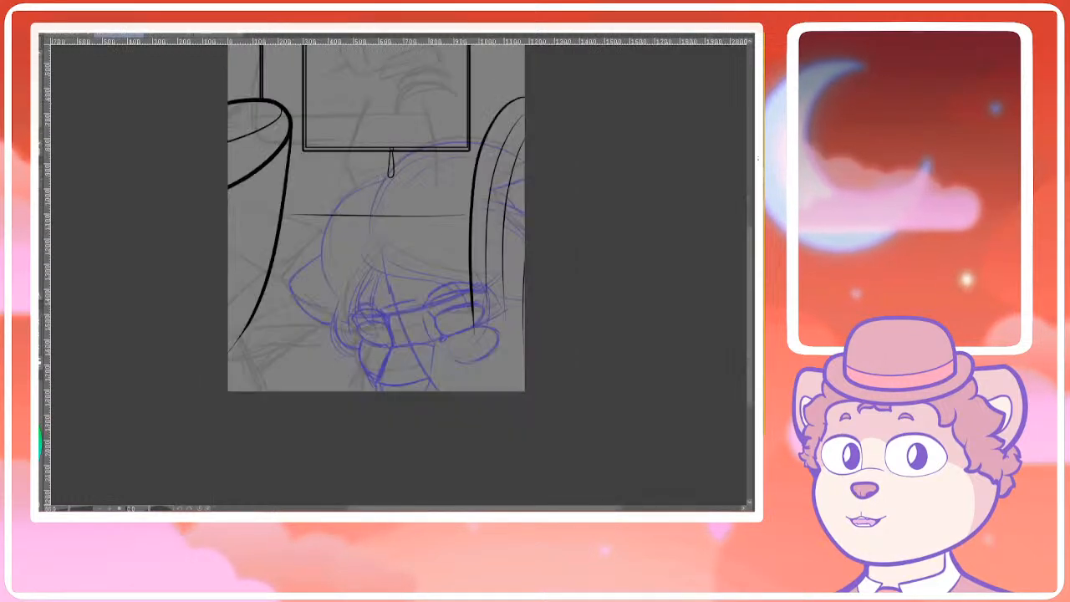
{"action": "mouse_move", "coordinate": [382, 201]}
{"action": "left_mouse_down"}
{"action": "mouse_move", "coordinate": [365, 251]}
{"action": "mouse_move", "coordinate": [335, 282]}
{"action": "left_mouse_up"}
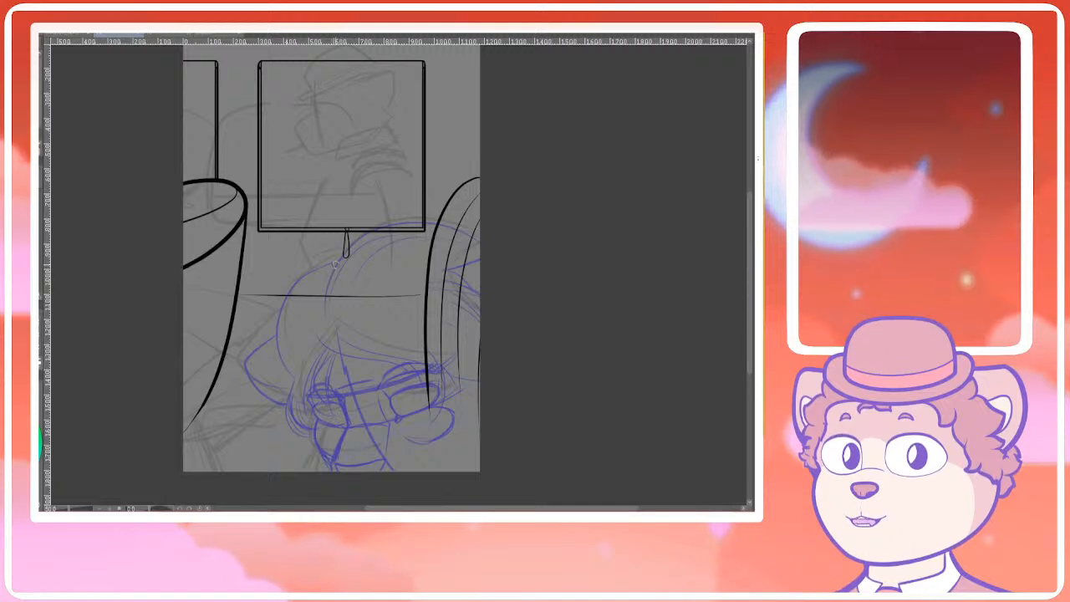
Switch to the drawing of the back-view figure and bring up the blank canvas area beside its head
{"action": "left_click_drag", "start_coordinate": [329, 91], "coordinate": [308, 261]}
{"action": "scroll", "coordinate": [308, 261], "scroll_direction": "up", "scroll_amount": 2}
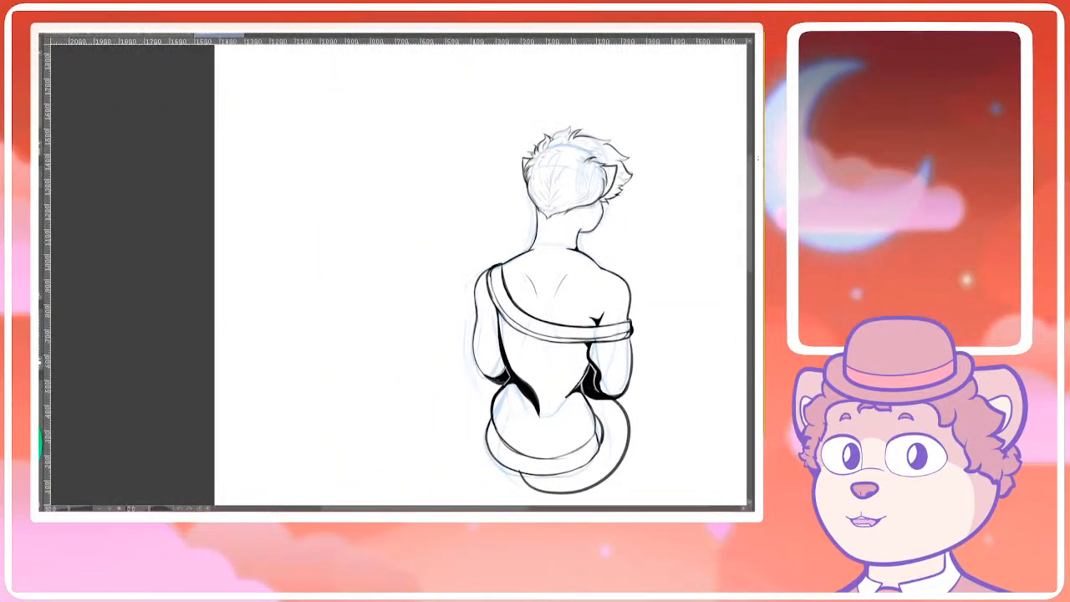
{"action": "left_click_drag", "start_coordinate": [398, 232], "coordinate": [341, 357]}
{"action": "scroll", "coordinate": [315, 208], "scroll_direction": "up", "scroll_amount": 2}
{"action": "mouse_move", "coordinate": [394, 124]}
{"action": "left_mouse_down"}
{"action": "mouse_move", "coordinate": [349, 345]}
{"action": "mouse_move", "coordinate": [439, 167]}
{"action": "left_mouse_up"}
{"action": "scroll", "coordinate": [318, 151], "scroll_direction": "down", "scroll_amount": 1}
{"action": "left_click_drag", "start_coordinate": [302, 127], "coordinate": [303, 268]}
{"action": "key", "text": "ctrl+z"}
{"action": "mouse_move", "coordinate": [308, 119]}
{"action": "left_mouse_down"}
{"action": "mouse_move", "coordinate": [293, 299]}
{"action": "mouse_move", "coordinate": [297, 289]}
{"action": "left_mouse_up"}
{"action": "key", "text": "ctrl+z"}
{"action": "key", "text": "ctrl+z"}
{"action": "key", "text": "ctrl+z"}
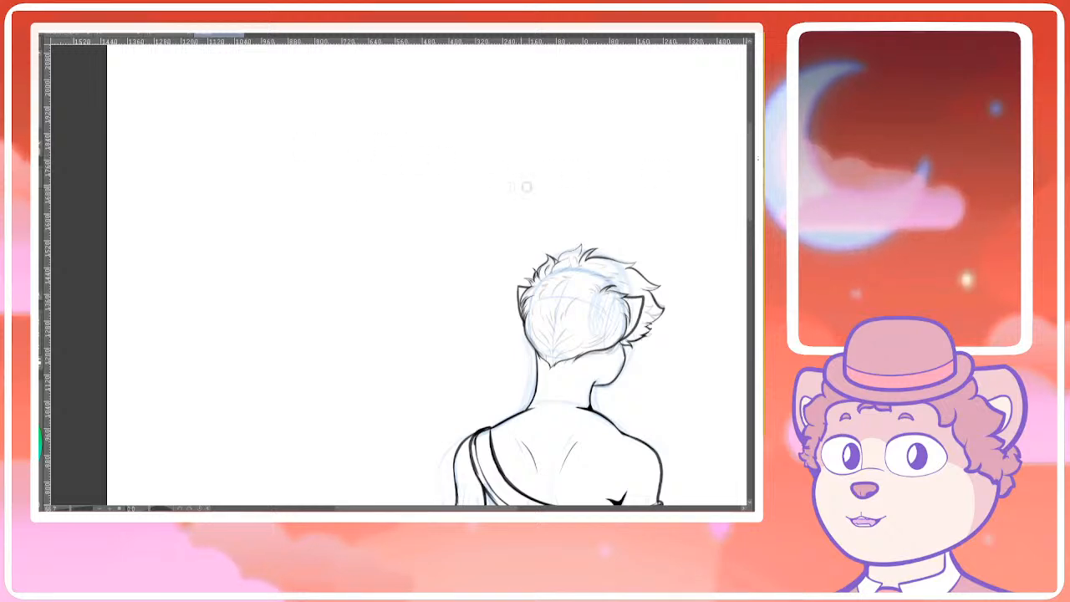
{"action": "mouse_move", "coordinate": [434, 110]}
{"action": "left_mouse_down"}
{"action": "mouse_move", "coordinate": [420, 287]}
{"action": "mouse_move", "coordinate": [430, 107]}
{"action": "mouse_move", "coordinate": [244, 109]}
{"action": "mouse_move", "coordinate": [418, 112]}
{"action": "left_mouse_up"}
{"action": "key", "text": "ctrl+z"}
Draw a large light-blue head circle beside the back-view figure with a curved vertical centre line, replacing two rejected centre-line strokes
{"action": "mouse_move", "coordinate": [314, 184]}
{"action": "left_mouse_down"}
{"action": "mouse_move", "coordinate": [306, 249]}
{"action": "mouse_move", "coordinate": [307, 237]}
{"action": "left_mouse_up"}
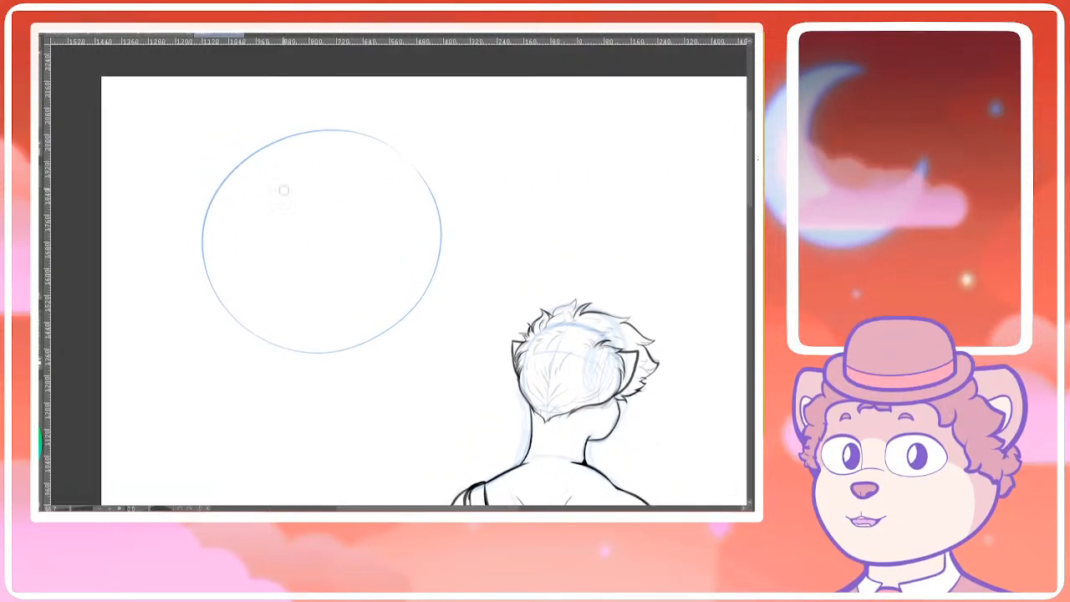
{"action": "scroll", "coordinate": [260, 275], "scroll_direction": "up", "scroll_amount": 2}
{"action": "left_click_drag", "start_coordinate": [294, 96], "coordinate": [318, 414]}
{"action": "key", "text": "ctrl+z"}
{"action": "left_click_drag", "start_coordinate": [297, 93], "coordinate": [301, 421]}
{"action": "key", "text": "ctrl+z"}
{"action": "left_click_drag", "start_coordinate": [298, 101], "coordinate": [298, 411]}
Add two curved horizontal eye guidelines across the head circle, undoing one rejected stroke
{"action": "mouse_move", "coordinate": [189, 278]}
{"action": "left_mouse_down"}
{"action": "mouse_move", "coordinate": [280, 263]}
{"action": "mouse_move", "coordinate": [277, 277]}
{"action": "left_mouse_up"}
{"action": "mouse_move", "coordinate": [173, 232]}
{"action": "left_mouse_down"}
{"action": "mouse_move", "coordinate": [436, 208]}
{"action": "mouse_move", "coordinate": [444, 225]}
{"action": "mouse_move", "coordinate": [517, 209]}
{"action": "left_mouse_up"}
{"action": "key", "text": "ctrl+z"}
{"action": "mouse_move", "coordinate": [195, 276]}
{"action": "left_mouse_down"}
{"action": "mouse_move", "coordinate": [511, 247]}
{"action": "mouse_move", "coordinate": [246, 263]}
{"action": "mouse_move", "coordinate": [269, 260]}
{"action": "left_mouse_up"}
Draw a protruding muzzle from the lower eye guideline, continuing into a jawline that sweeps back to the head circle
{"action": "mouse_move", "coordinate": [332, 239]}
{"action": "left_mouse_down"}
{"action": "mouse_move", "coordinate": [199, 346]}
{"action": "mouse_move", "coordinate": [393, 432]}
{"action": "mouse_move", "coordinate": [603, 320]}
{"action": "left_mouse_up"}
{"action": "left_click_drag", "start_coordinate": [382, 336], "coordinate": [407, 304]}
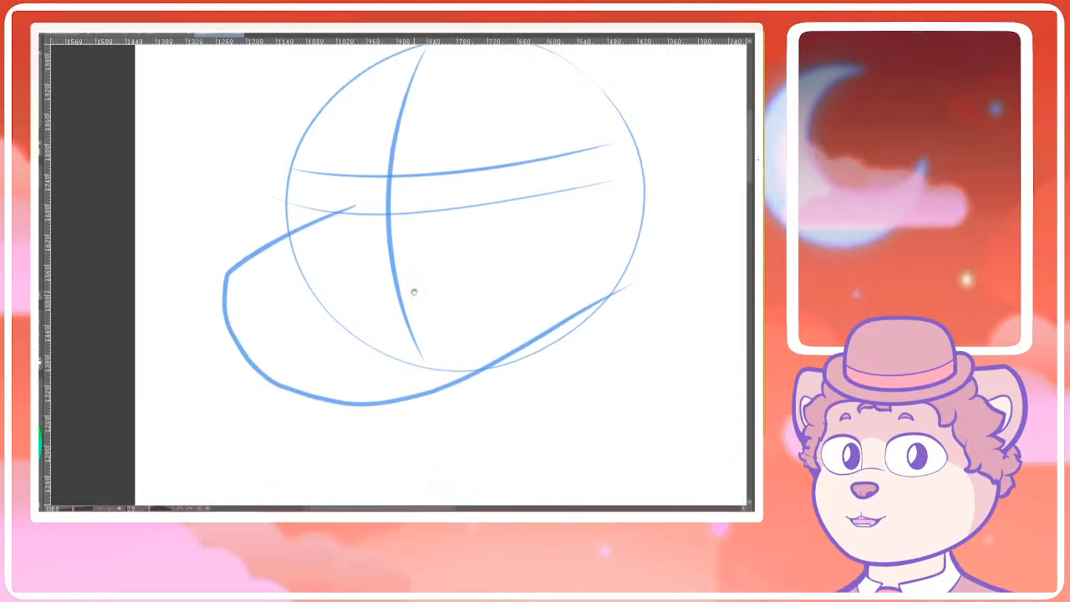
{"action": "left_click_drag", "start_coordinate": [327, 285], "coordinate": [301, 310]}
{"action": "scroll", "coordinate": [212, 291], "scroll_direction": "up", "scroll_amount": 1}
{"action": "left_click_drag", "start_coordinate": [201, 298], "coordinate": [304, 302]}
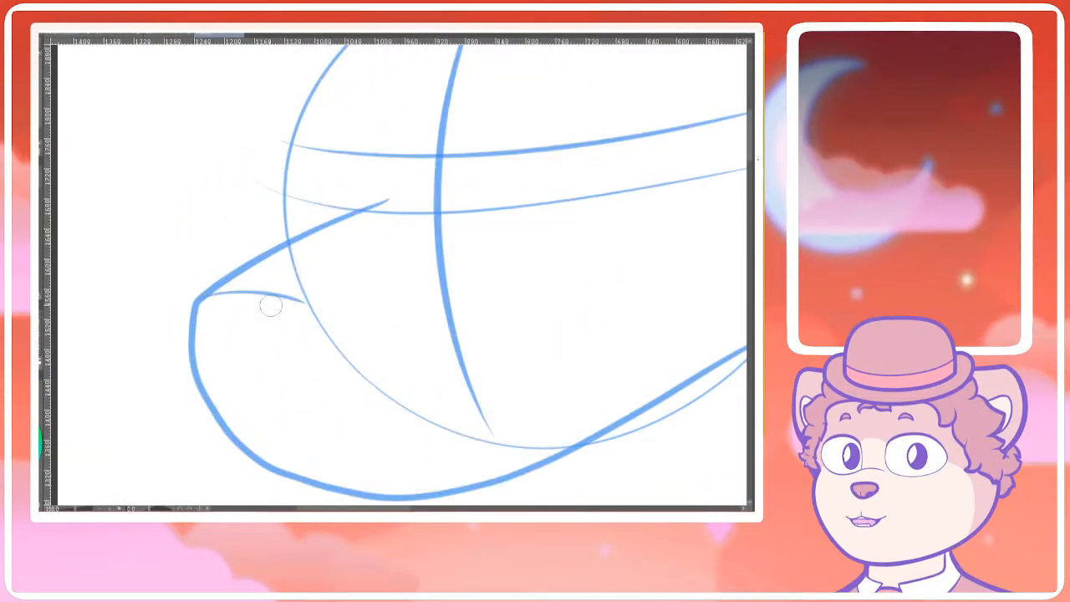
{"action": "mouse_move", "coordinate": [194, 303]}
{"action": "left_mouse_down"}
{"action": "mouse_move", "coordinate": [310, 339]}
{"action": "mouse_move", "coordinate": [264, 367]}
{"action": "left_mouse_up"}
{"action": "key", "text": "ctrl+z"}
{"action": "key", "text": "ctrl+z"}
{"action": "left_click_drag", "start_coordinate": [193, 308], "coordinate": [330, 343]}
{"action": "key", "text": "ctrl+z"}
Draw a wide oval nose at the muzzle tip and thicken the muzzle's front edge, replacing rejected strokes
{"action": "mouse_move", "coordinate": [176, 296]}
{"action": "left_mouse_down"}
{"action": "mouse_move", "coordinate": [299, 363]}
{"action": "mouse_move", "coordinate": [270, 371]}
{"action": "left_mouse_up"}
{"action": "left_click_drag", "start_coordinate": [186, 333], "coordinate": [296, 360]}
{"action": "key", "text": "ctrl+z"}
{"action": "mouse_move", "coordinate": [186, 313]}
{"action": "left_mouse_down"}
{"action": "mouse_move", "coordinate": [254, 373]}
{"action": "mouse_move", "coordinate": [295, 366]}
{"action": "left_mouse_up"}
{"action": "key", "text": "ctrl+z"}
{"action": "left_click_drag", "start_coordinate": [213, 353], "coordinate": [299, 360]}
{"action": "mouse_move", "coordinate": [208, 290]}
{"action": "left_mouse_down"}
{"action": "mouse_move", "coordinate": [187, 336]}
{"action": "mouse_move", "coordinate": [187, 320]}
{"action": "mouse_move", "coordinate": [192, 337]}
{"action": "mouse_move", "coordinate": [178, 332]}
{"action": "left_mouse_up"}
{"action": "key", "text": "ctrl+z"}
{"action": "key", "text": "ctrl+z"}
{"action": "key", "text": "ctrl+z"}
{"action": "left_click_drag", "start_coordinate": [209, 291], "coordinate": [192, 345]}
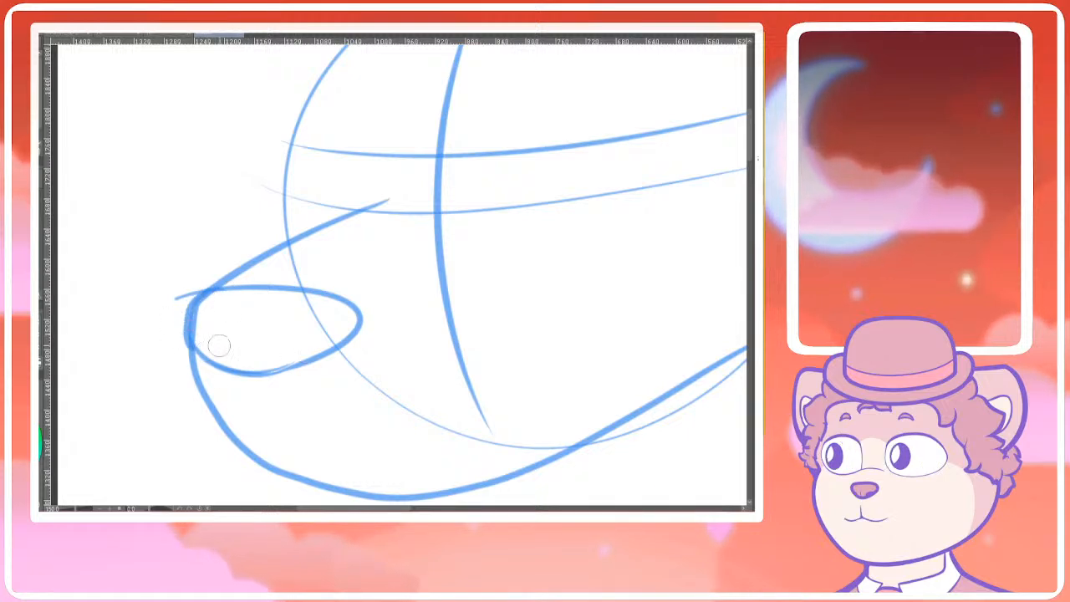
Sketch a pointed ear for a second head in the blank canvas on the other side of the figure's head
{"action": "scroll", "coordinate": [273, 335], "scroll_direction": "down", "scroll_amount": 3}
{"action": "left_click_drag", "start_coordinate": [391, 339], "coordinate": [332, 265]}
{"action": "left_click_drag", "start_coordinate": [421, 234], "coordinate": [313, 321]}
{"action": "scroll", "coordinate": [315, 321], "scroll_direction": "up", "scroll_amount": 1}
{"action": "mouse_move", "coordinate": [447, 348]}
{"action": "left_mouse_down"}
{"action": "mouse_move", "coordinate": [310, 307]}
{"action": "mouse_move", "coordinate": [475, 293]}
{"action": "left_mouse_up"}
{"action": "mouse_move", "coordinate": [348, 281]}
{"action": "left_mouse_down"}
{"action": "mouse_move", "coordinate": [507, 287]}
{"action": "mouse_move", "coordinate": [419, 293]}
{"action": "mouse_move", "coordinate": [348, 276]}
{"action": "left_mouse_up"}
{"action": "left_click_drag", "start_coordinate": [382, 227], "coordinate": [375, 239]}
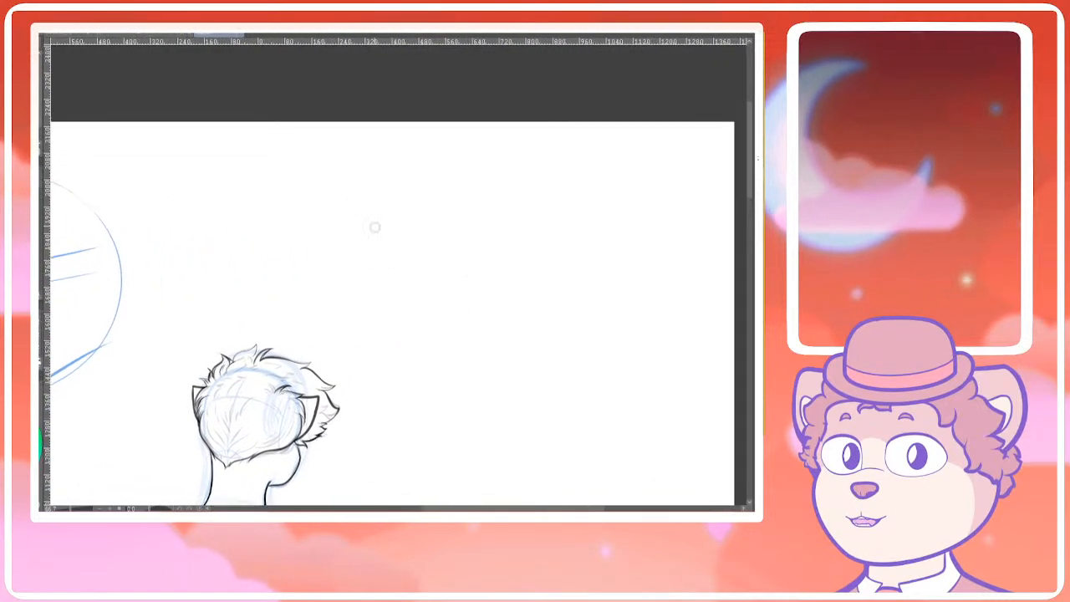
{"action": "scroll", "coordinate": [359, 243], "scroll_direction": "up", "scroll_amount": 1}
{"action": "mouse_move", "coordinate": [337, 207]}
{"action": "left_mouse_down"}
{"action": "mouse_move", "coordinate": [329, 215]}
{"action": "mouse_move", "coordinate": [343, 211]}
{"action": "left_mouse_up"}
{"action": "scroll", "coordinate": [343, 195], "scroll_direction": "down", "scroll_amount": 1}
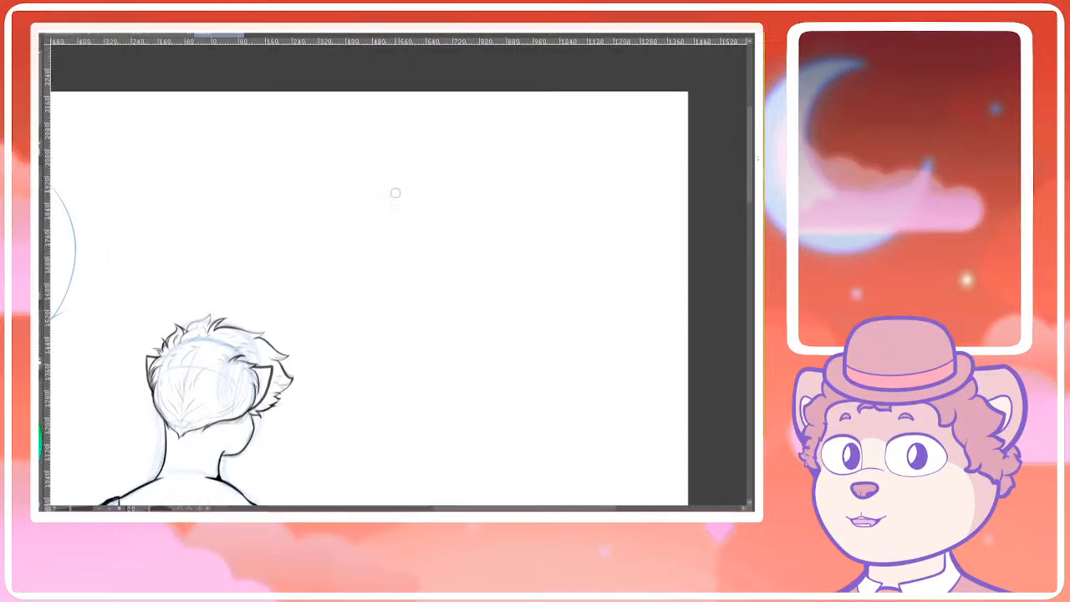
{"action": "left_click_drag", "start_coordinate": [374, 156], "coordinate": [447, 147]}
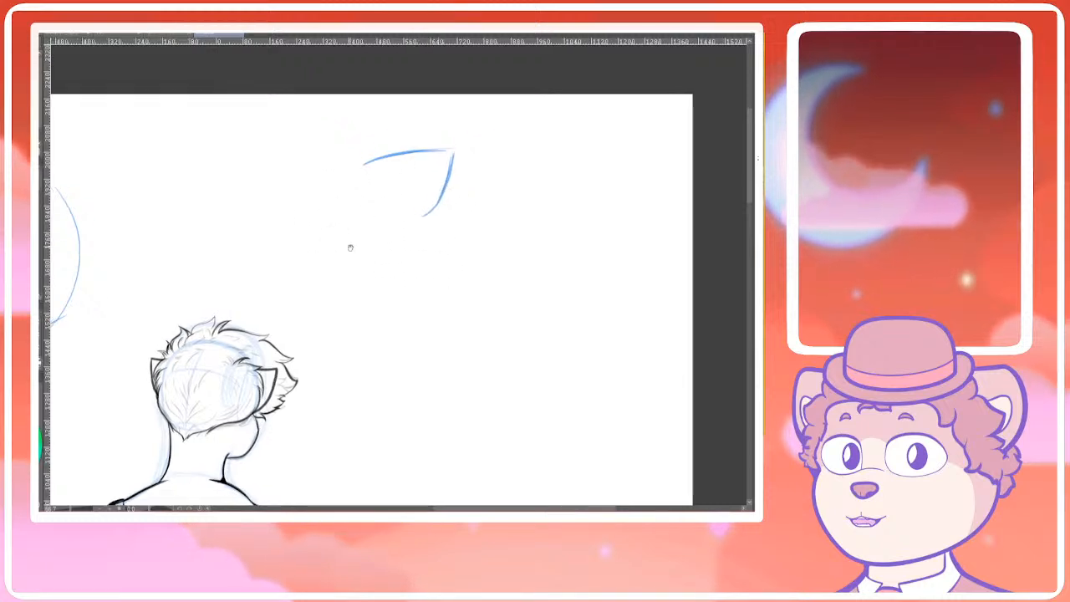
Draw the second head's brow notch, sloping snout bridge and rounded jawline, undoing the rejected strokes
{"action": "left_click_drag", "start_coordinate": [308, 220], "coordinate": [310, 233]}
{"action": "key", "text": "ctrl+z"}
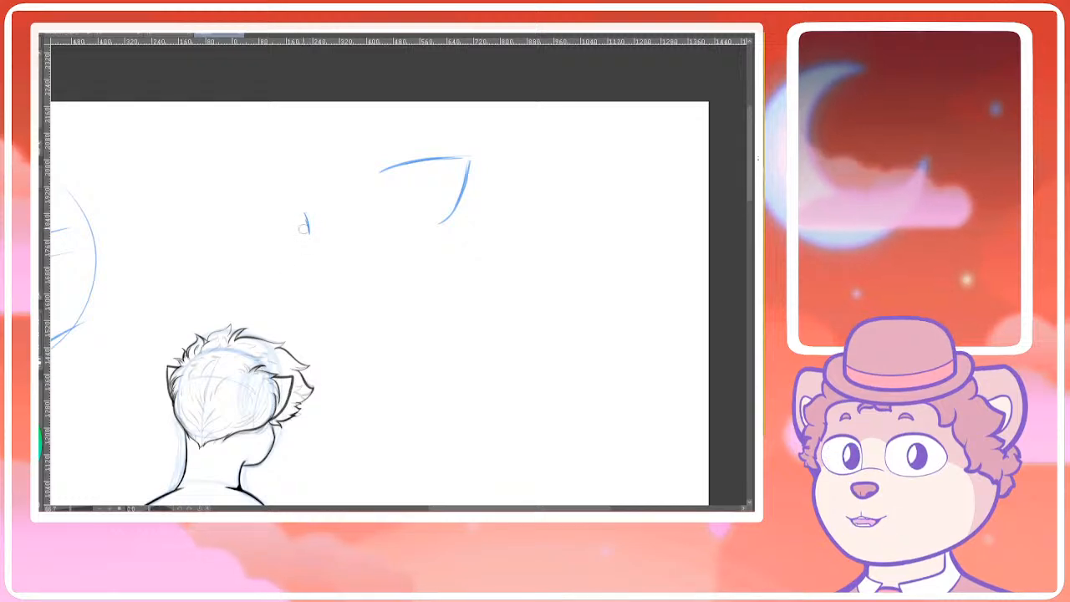
{"action": "key", "text": "ctrl+z"}
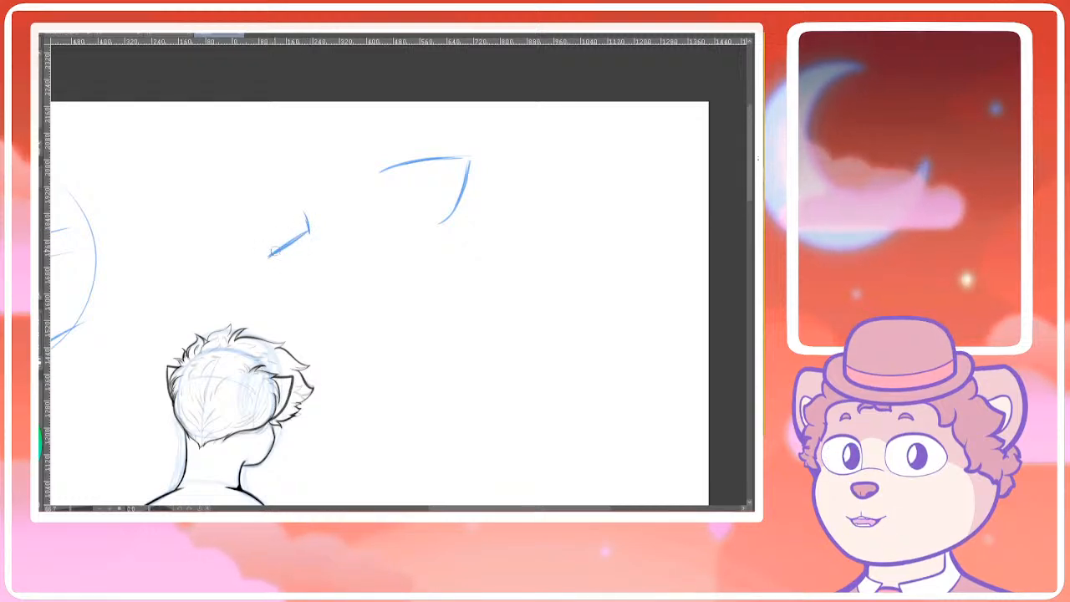
{"action": "key", "text": "ctrl+z"}
{"action": "mouse_move", "coordinate": [269, 252]}
{"action": "left_mouse_down"}
{"action": "mouse_move", "coordinate": [303, 321]}
{"action": "mouse_move", "coordinate": [318, 326]}
{"action": "mouse_move", "coordinate": [383, 298]}
{"action": "left_mouse_up"}
Add a narrow almond-shaped eye with pupil and peaked brow, and a nose with nostrils at the second head's muzzle tip
{"action": "mouse_move", "coordinate": [339, 240]}
{"action": "left_mouse_down"}
{"action": "mouse_move", "coordinate": [351, 258]}
{"action": "mouse_move", "coordinate": [368, 251]}
{"action": "left_mouse_up"}
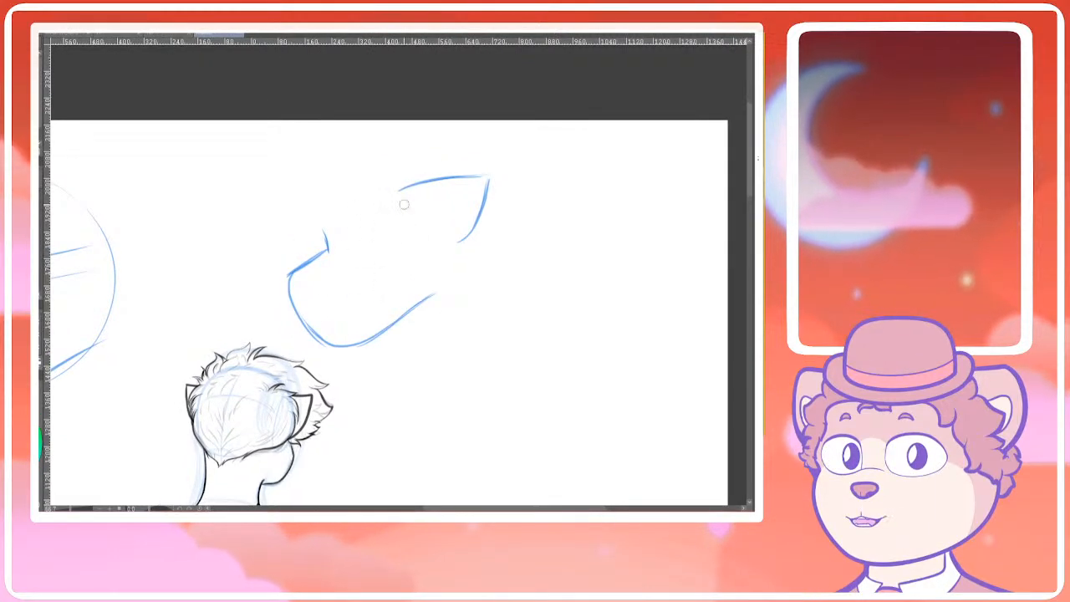
{"action": "left_click_drag", "start_coordinate": [403, 204], "coordinate": [369, 214]}
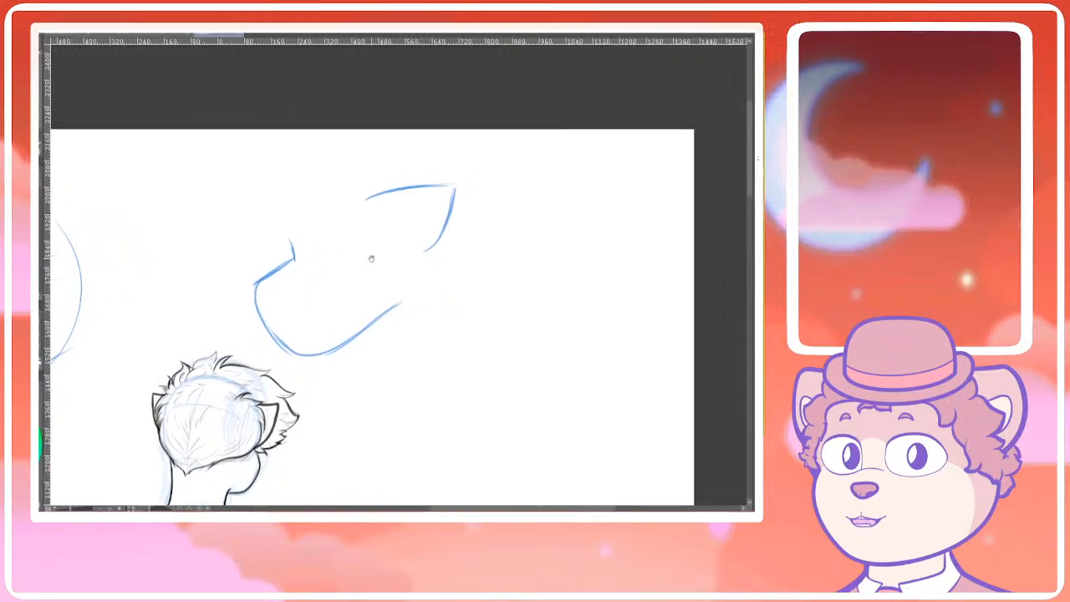
{"action": "scroll", "coordinate": [323, 221], "scroll_direction": "up", "scroll_amount": 1}
{"action": "left_click_drag", "start_coordinate": [350, 287], "coordinate": [391, 267]}
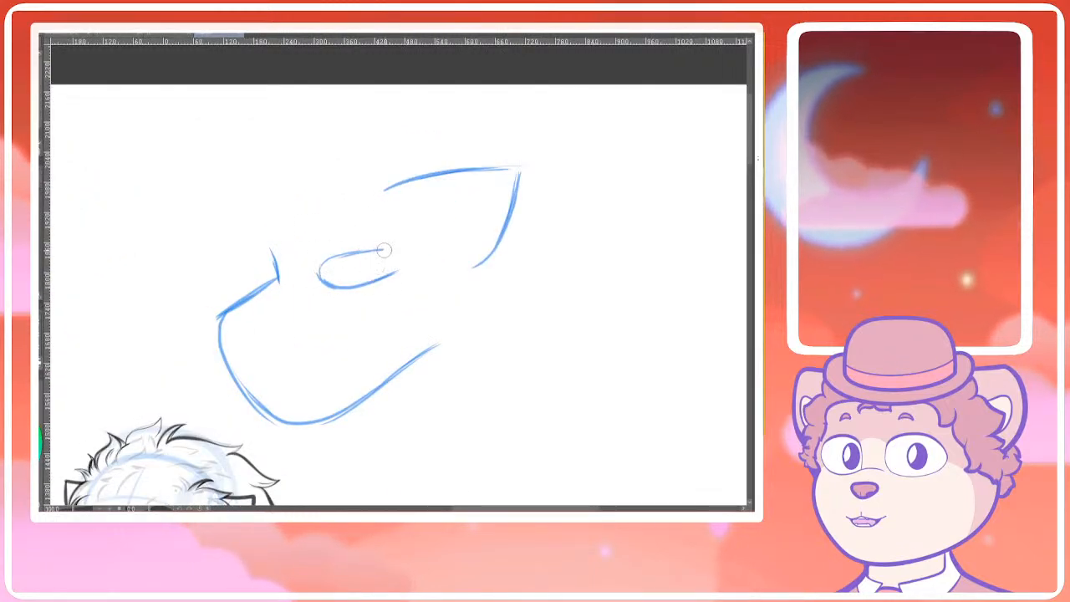
{"action": "key", "text": "ctrl+z"}
{"action": "mouse_move", "coordinate": [326, 284]}
{"action": "left_mouse_down"}
{"action": "mouse_move", "coordinate": [337, 265]}
{"action": "mouse_move", "coordinate": [365, 258]}
{"action": "left_mouse_up"}
{"action": "key", "text": "ctrl+z"}
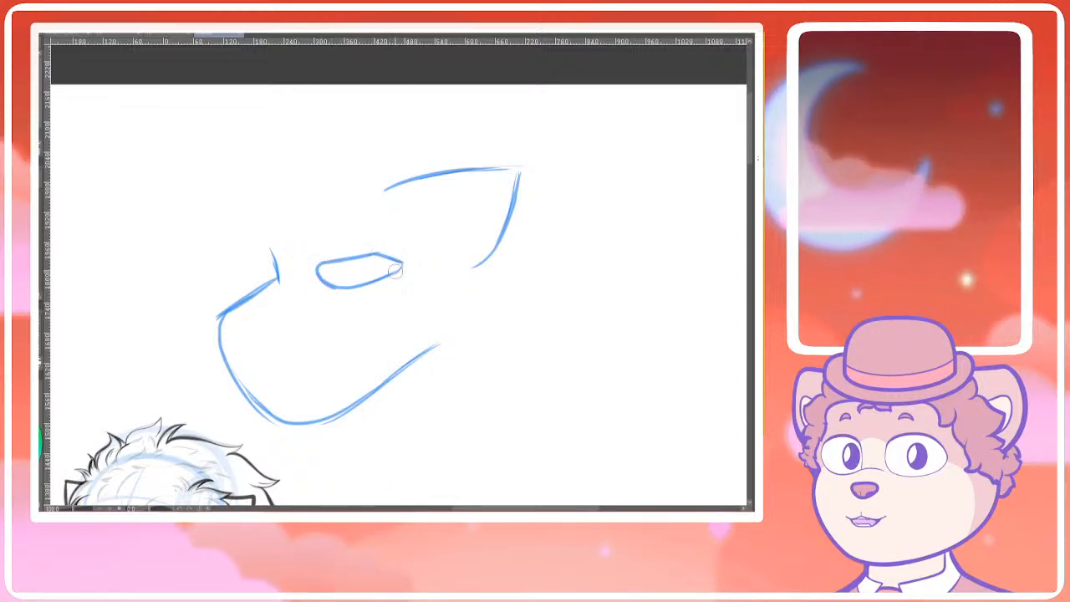
{"action": "mouse_move", "coordinate": [227, 311]}
{"action": "left_mouse_down"}
{"action": "mouse_move", "coordinate": [246, 338]}
{"action": "mouse_move", "coordinate": [261, 326]}
{"action": "left_mouse_up"}
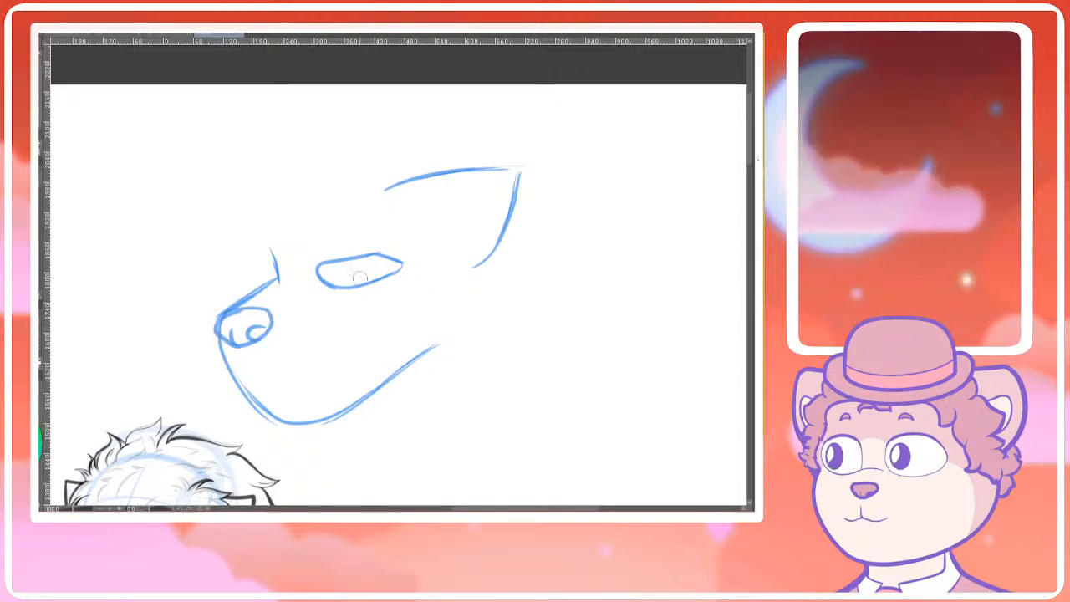
{"action": "left_click_drag", "start_coordinate": [355, 267], "coordinate": [403, 248]}
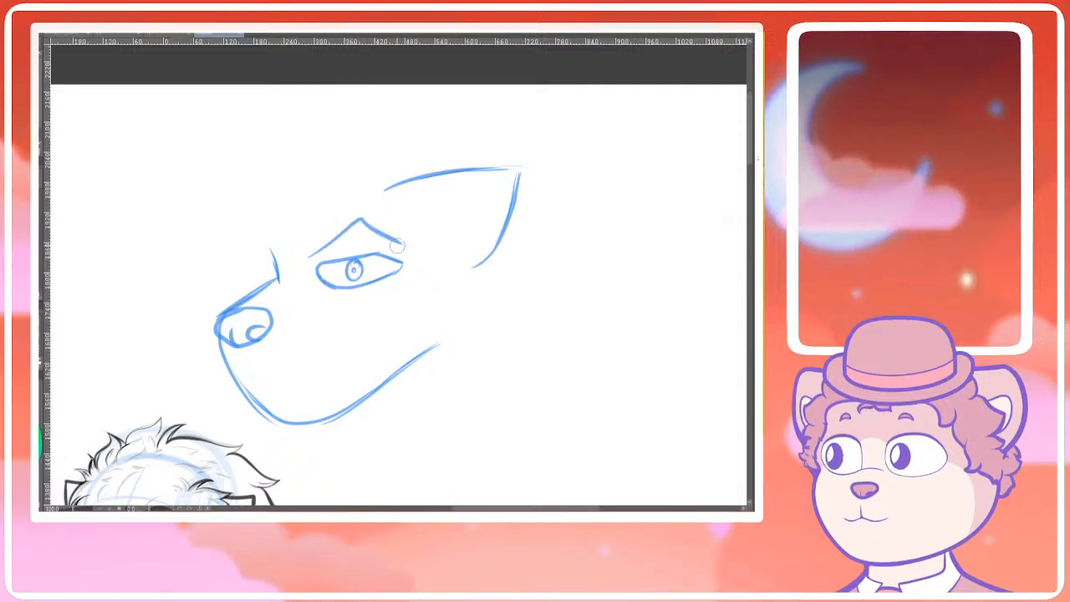
Outline the second head's hair tufts and pointed far ear across the top of the skull
{"action": "scroll", "coordinate": [467, 241], "scroll_direction": "down", "scroll_amount": 1}
{"action": "mouse_move", "coordinate": [576, 319]}
{"action": "left_mouse_down"}
{"action": "mouse_move", "coordinate": [461, 263]}
{"action": "mouse_move", "coordinate": [480, 310]}
{"action": "left_mouse_up"}
{"action": "scroll", "coordinate": [319, 180], "scroll_direction": "up", "scroll_amount": 1}
{"action": "left_click_drag", "start_coordinate": [338, 191], "coordinate": [167, 148]}
{"action": "key", "text": "ctrl+z"}
{"action": "mouse_move", "coordinate": [300, 170]}
{"action": "left_mouse_down"}
{"action": "mouse_move", "coordinate": [231, 127]}
{"action": "mouse_move", "coordinate": [224, 158]}
{"action": "left_mouse_up"}
{"action": "left_click_drag", "start_coordinate": [223, 154], "coordinate": [87, 186]}
{"action": "left_click_drag", "start_coordinate": [89, 188], "coordinate": [186, 258]}
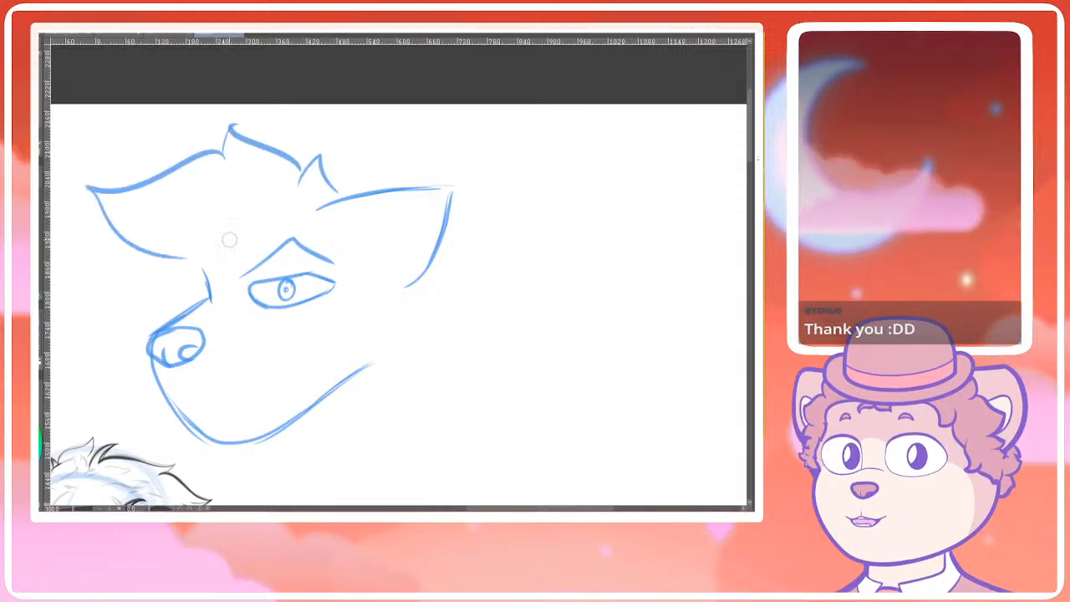
Try a large construction circle over the second head sketch
{"action": "left_click_drag", "start_coordinate": [471, 278], "coordinate": [490, 249]}
{"action": "left_click_drag", "start_coordinate": [415, 215], "coordinate": [409, 199]}
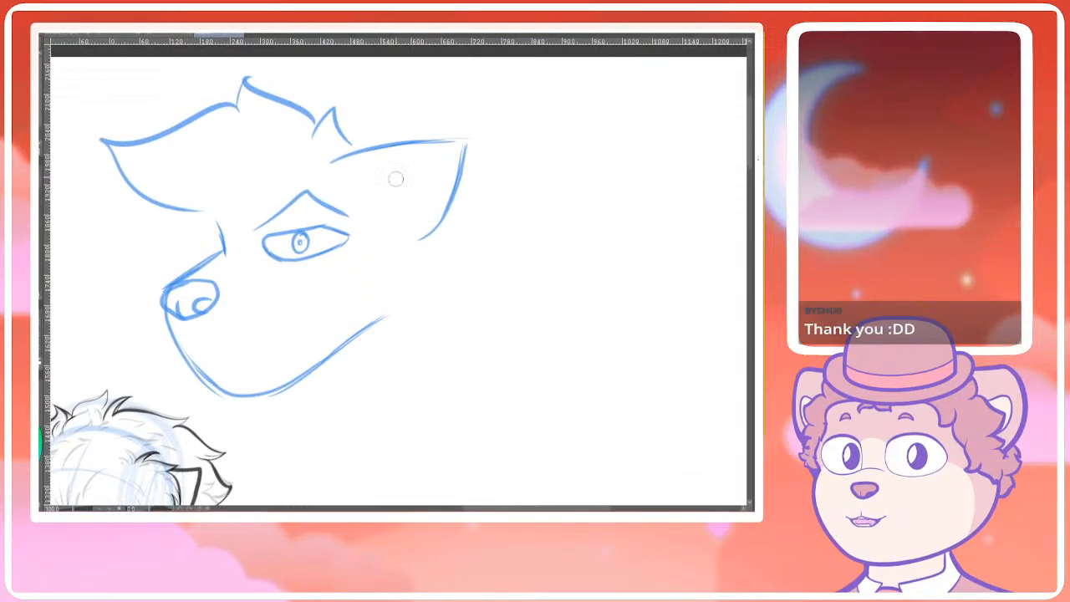
{"action": "left_click_drag", "start_coordinate": [237, 249], "coordinate": [270, 272]}
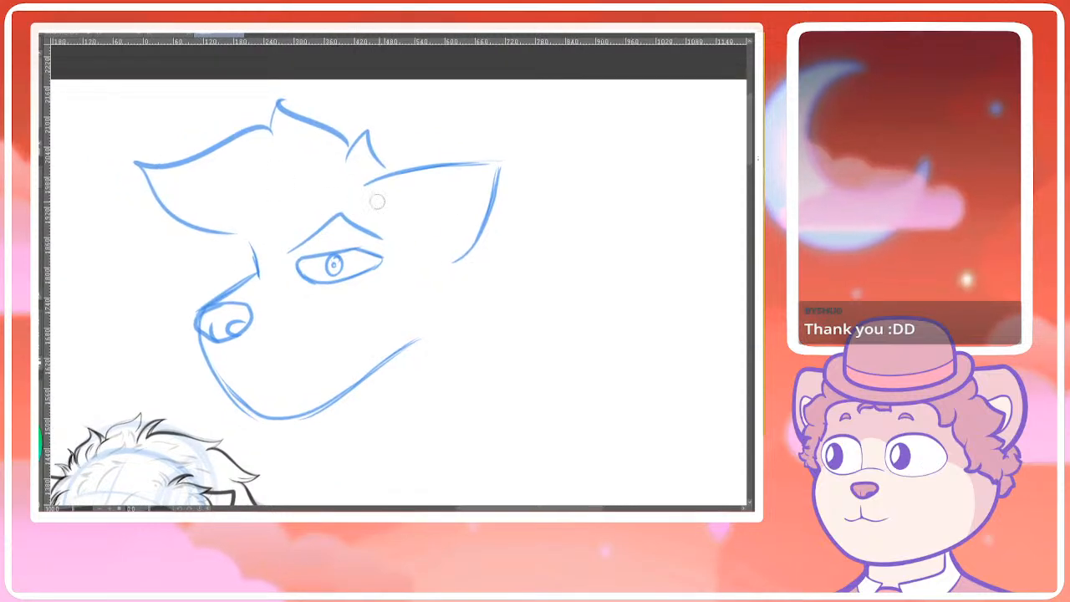
{"action": "mouse_move", "coordinate": [532, 276]}
{"action": "left_mouse_down"}
{"action": "mouse_move", "coordinate": [334, 132]}
{"action": "mouse_move", "coordinate": [341, 143]}
{"action": "left_mouse_up"}
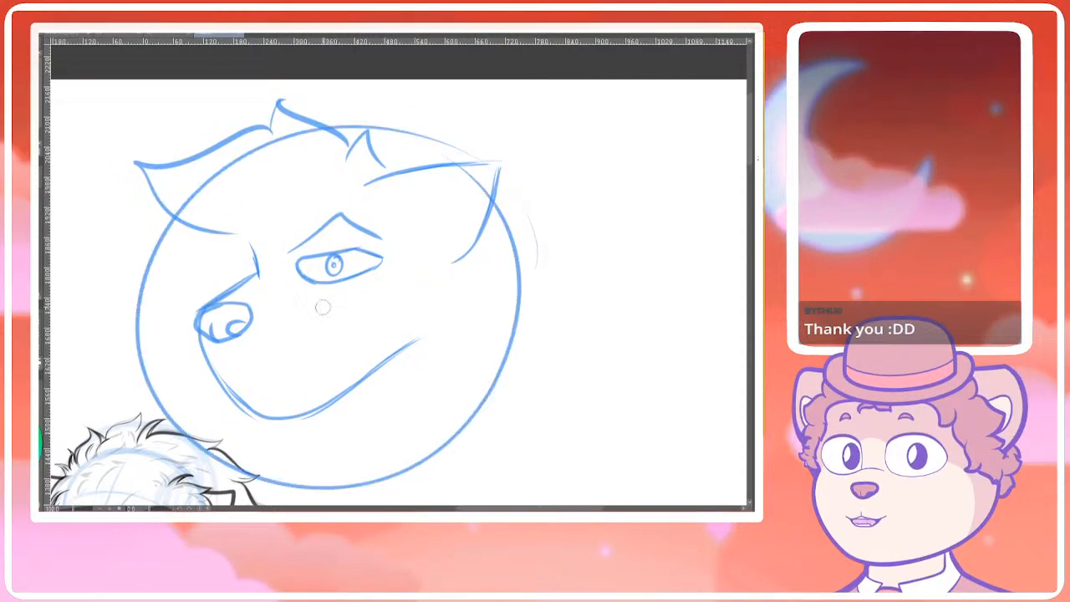
{"action": "key", "text": "ctrl+z"}
{"action": "key", "text": "ctrl+z"}
{"action": "scroll", "coordinate": [405, 339], "scroll_direction": "down", "scroll_amount": 1}
{"action": "key", "text": "ctrl+y"}
Sketch a pointed ear with an inner fold line in the blank area beside the figure's lower body for a third head
{"action": "left_click_drag", "start_coordinate": [472, 330], "coordinate": [415, 256]}
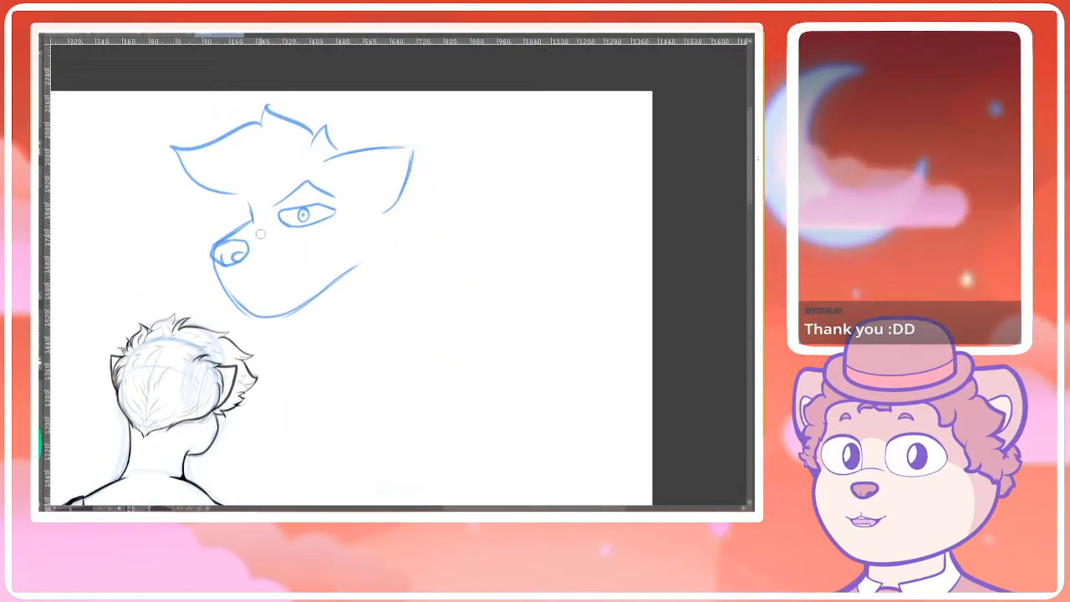
{"action": "left_click_drag", "start_coordinate": [378, 373], "coordinate": [456, 167]}
{"action": "mouse_move", "coordinate": [454, 351]}
{"action": "left_mouse_down"}
{"action": "mouse_move", "coordinate": [349, 143]}
{"action": "mouse_move", "coordinate": [354, 57]}
{"action": "left_mouse_up"}
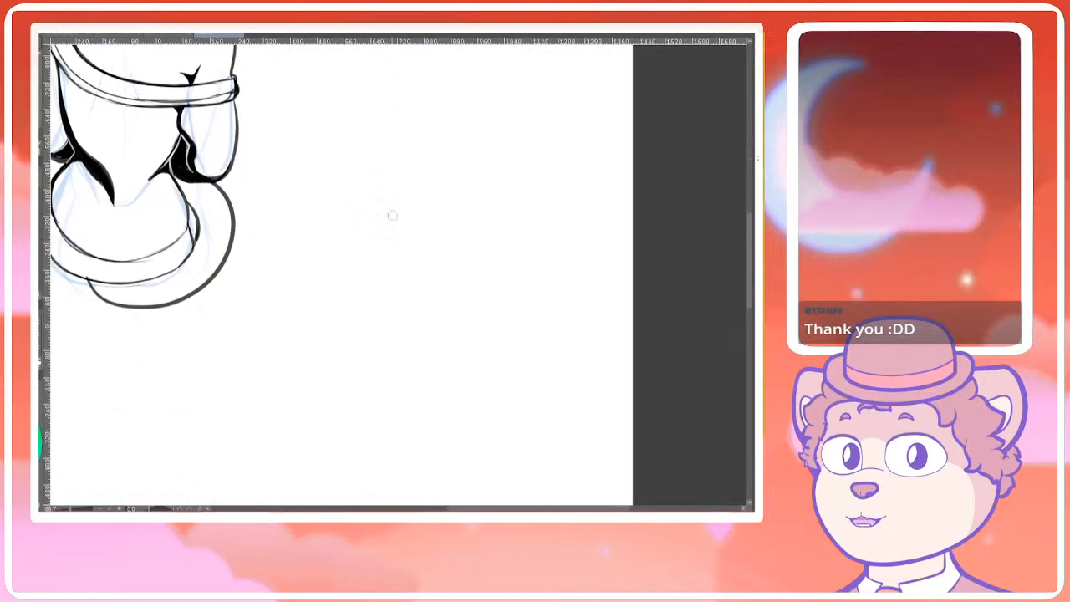
{"action": "scroll", "coordinate": [392, 226], "scroll_direction": "up", "scroll_amount": 1}
{"action": "mouse_move", "coordinate": [367, 220]}
{"action": "left_mouse_down"}
{"action": "mouse_move", "coordinate": [492, 180]}
{"action": "mouse_move", "coordinate": [503, 234]}
{"action": "left_mouse_up"}
{"action": "key", "text": "ctrl+z"}
{"action": "left_click_drag", "start_coordinate": [495, 179], "coordinate": [485, 331]}
{"action": "left_click_drag", "start_coordinate": [440, 284], "coordinate": [492, 219]}
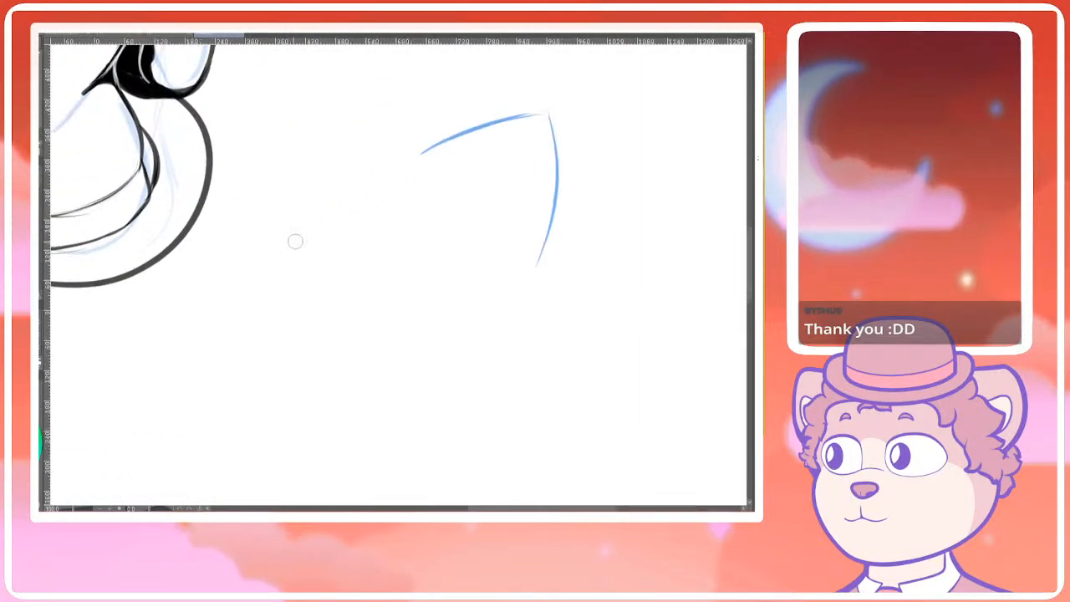
{"action": "mouse_move", "coordinate": [548, 117]}
{"action": "left_mouse_down"}
{"action": "mouse_move", "coordinate": [499, 169]}
{"action": "mouse_move", "coordinate": [494, 204]}
{"action": "left_mouse_up"}
Draw the third head's short brow notch and straight snout bridge down to the muzzle tip, redoing rejected strokes
{"action": "left_click_drag", "start_coordinate": [282, 258], "coordinate": [294, 292]}
{"action": "key", "text": "ctrl+z"}
{"action": "left_click_drag", "start_coordinate": [278, 258], "coordinate": [288, 298]}
{"action": "left_click_drag", "start_coordinate": [253, 332], "coordinate": [261, 288]}
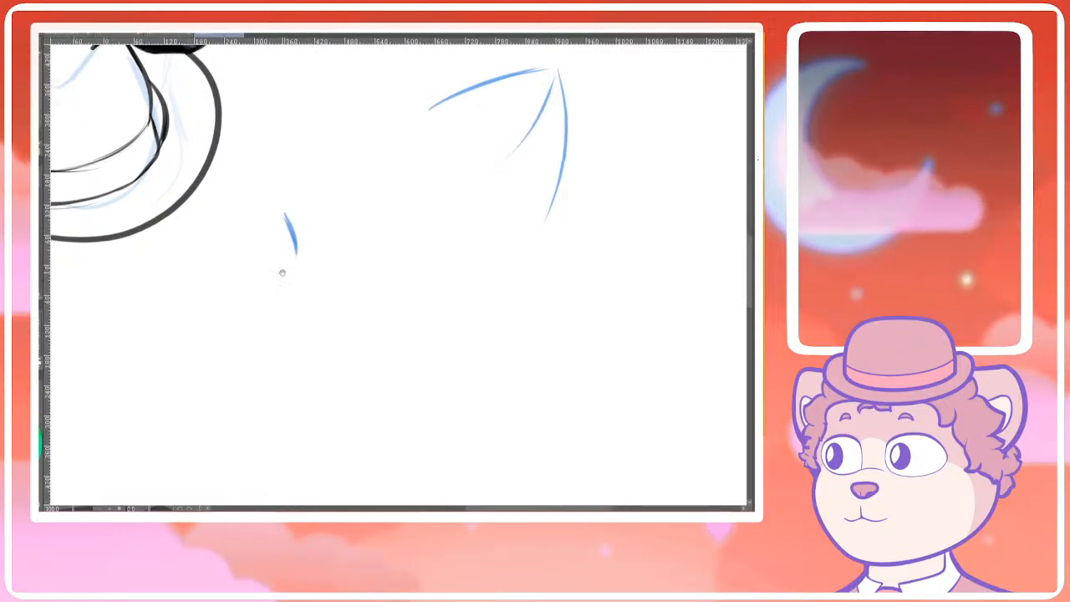
{"action": "left_click_drag", "start_coordinate": [292, 245], "coordinate": [196, 319]}
{"action": "key", "text": "ctrl+z"}
{"action": "mouse_move", "coordinate": [293, 249]}
{"action": "left_mouse_down"}
{"action": "mouse_move", "coordinate": [204, 297]}
{"action": "mouse_move", "coordinate": [259, 407]}
{"action": "left_mouse_up"}
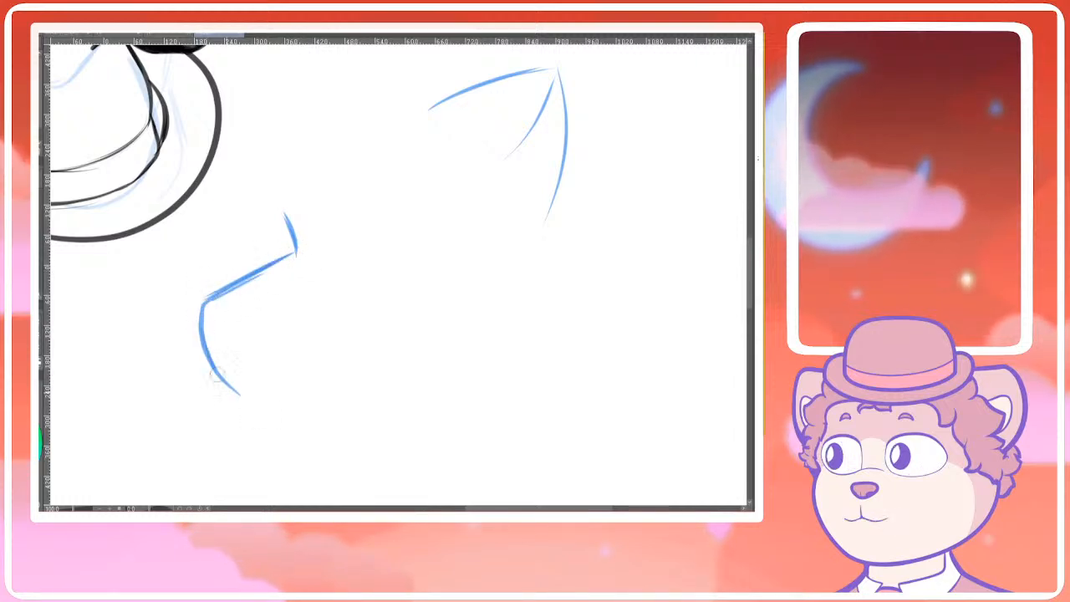
Complete the third head's muzzle front and chin with a jawline rising toward the ear, undoing rejected jaw strokes
{"action": "left_click_drag", "start_coordinate": [208, 351], "coordinate": [318, 445]}
{"action": "left_click_drag", "start_coordinate": [224, 383], "coordinate": [479, 328]}
{"action": "key", "text": "ctrl+z"}
{"action": "key", "text": "ctrl+z"}
{"action": "mouse_move", "coordinate": [273, 436]}
{"action": "left_mouse_down"}
{"action": "mouse_move", "coordinate": [354, 432]}
{"action": "mouse_move", "coordinate": [507, 332]}
{"action": "left_mouse_up"}
{"action": "left_click_drag", "start_coordinate": [380, 415], "coordinate": [473, 352]}
Draw a rounded nose with a nostril at the third head's muzzle tip
{"action": "mouse_move", "coordinate": [276, 289]}
{"action": "left_mouse_down"}
{"action": "mouse_move", "coordinate": [193, 319]}
{"action": "mouse_move", "coordinate": [238, 351]}
{"action": "mouse_move", "coordinate": [288, 313]}
{"action": "mouse_move", "coordinate": [223, 292]}
{"action": "mouse_move", "coordinate": [209, 333]}
{"action": "mouse_move", "coordinate": [277, 321]}
{"action": "left_mouse_up"}
{"action": "key", "text": "ctrl+z"}
{"action": "key", "text": "ctrl+z"}
{"action": "mouse_move", "coordinate": [206, 300]}
{"action": "left_mouse_down"}
{"action": "mouse_move", "coordinate": [241, 296]}
{"action": "mouse_move", "coordinate": [268, 323]}
{"action": "mouse_move", "coordinate": [223, 345]}
{"action": "mouse_move", "coordinate": [237, 331]}
{"action": "mouse_move", "coordinate": [261, 341]}
{"action": "left_mouse_up"}
Draw the third head's almond-shaped eye with a pupil, and outline its hair tufts and far ear
{"action": "mouse_move", "coordinate": [402, 238]}
{"action": "left_mouse_down"}
{"action": "mouse_move", "coordinate": [361, 264]}
{"action": "mouse_move", "coordinate": [382, 277]}
{"action": "mouse_move", "coordinate": [422, 257]}
{"action": "left_mouse_up"}
{"action": "mouse_move", "coordinate": [309, 248]}
{"action": "left_mouse_down"}
{"action": "mouse_move", "coordinate": [386, 237]}
{"action": "mouse_move", "coordinate": [418, 255]}
{"action": "left_mouse_up"}
{"action": "key", "text": "ctrl+z"}
{"action": "mouse_move", "coordinate": [315, 256]}
{"action": "left_mouse_down"}
{"action": "mouse_move", "coordinate": [383, 235]}
{"action": "mouse_move", "coordinate": [429, 251]}
{"action": "mouse_move", "coordinate": [356, 258]}
{"action": "mouse_move", "coordinate": [372, 258]}
{"action": "left_mouse_up"}
{"action": "left_click_drag", "start_coordinate": [329, 189], "coordinate": [345, 298]}
{"action": "mouse_move", "coordinate": [431, 189]}
{"action": "left_mouse_down"}
{"action": "mouse_move", "coordinate": [417, 214]}
{"action": "mouse_move", "coordinate": [329, 158]}
{"action": "mouse_move", "coordinate": [325, 184]}
{"action": "mouse_move", "coordinate": [224, 217]}
{"action": "left_mouse_up"}
Select the third head sketch, move it up beside the second head, and clear the selection
{"action": "scroll", "coordinate": [301, 307], "scroll_direction": "down", "scroll_amount": 6}
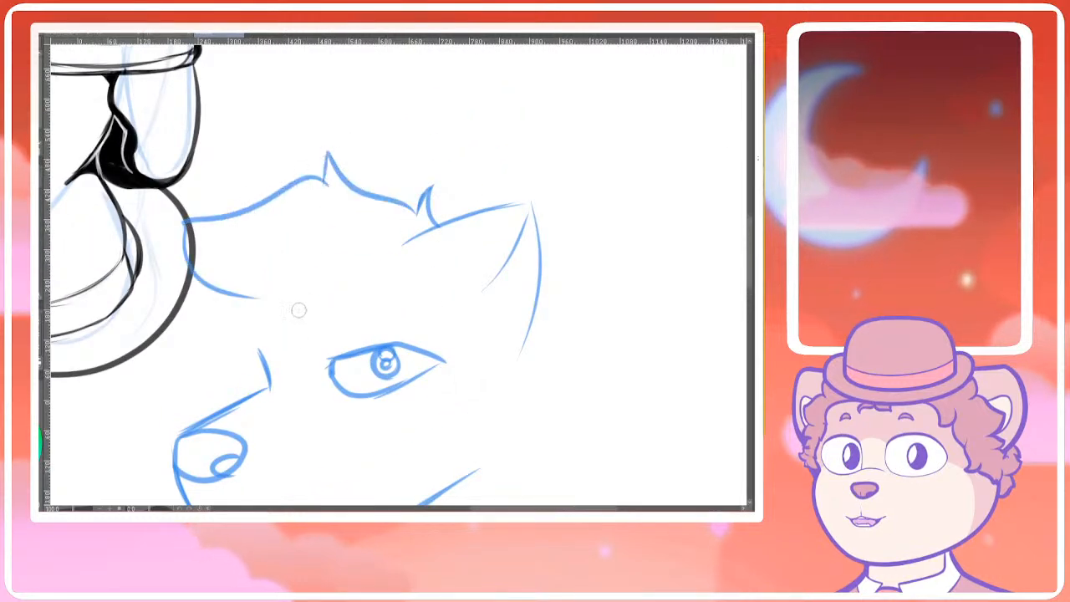
{"action": "left_click_drag", "start_coordinate": [298, 266], "coordinate": [313, 327]}
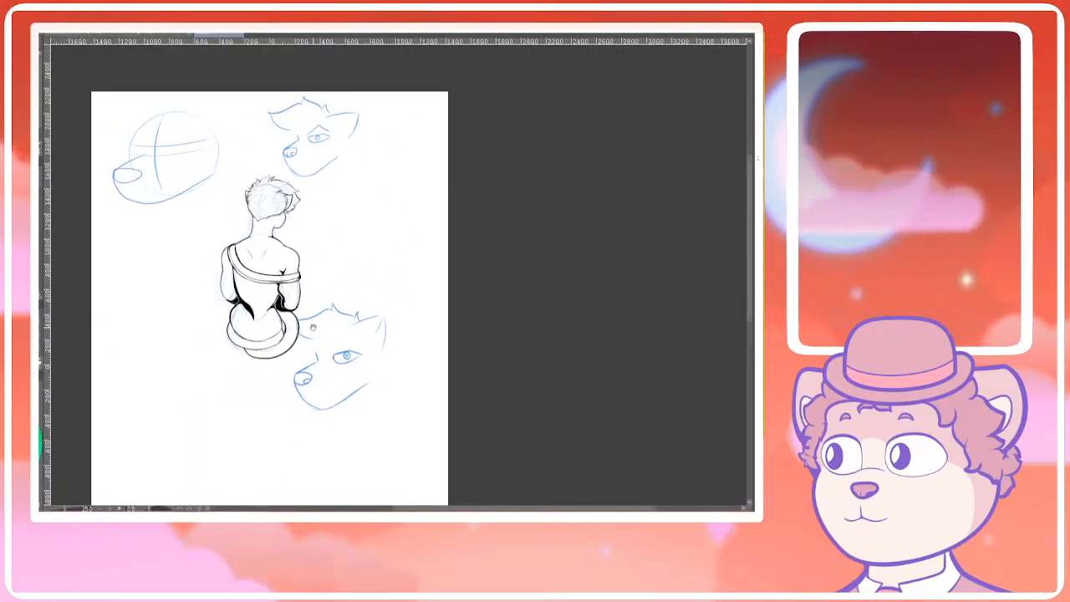
{"action": "mouse_move", "coordinate": [380, 257]}
{"action": "left_mouse_down"}
{"action": "mouse_move", "coordinate": [243, 444]}
{"action": "mouse_move", "coordinate": [383, 263]}
{"action": "left_mouse_up"}
{"action": "key", "text": "ctrl+t"}
{"action": "mouse_move", "coordinate": [367, 380]}
{"action": "left_mouse_down"}
{"action": "mouse_move", "coordinate": [427, 186]}
{"action": "mouse_move", "coordinate": [413, 215]}
{"action": "left_mouse_up"}
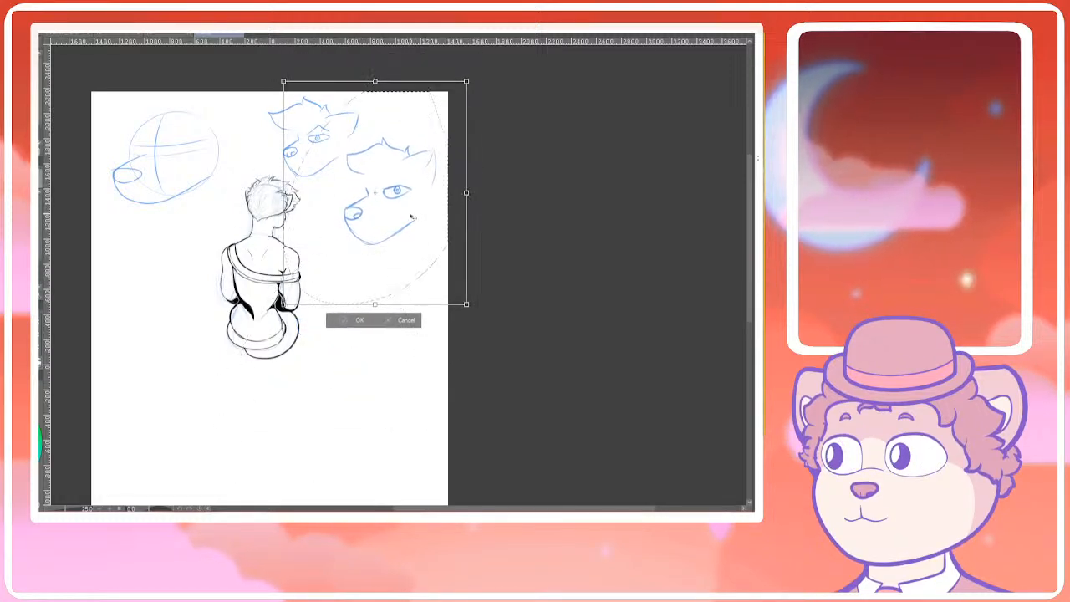
{"action": "left_click", "coordinate": [355, 322]}
{"action": "key", "text": "ctrl+d"}
{"action": "scroll", "coordinate": [399, 185], "scroll_direction": "up", "scroll_amount": 2}
{"action": "left_click_drag", "start_coordinate": [351, 187], "coordinate": [370, 225]}
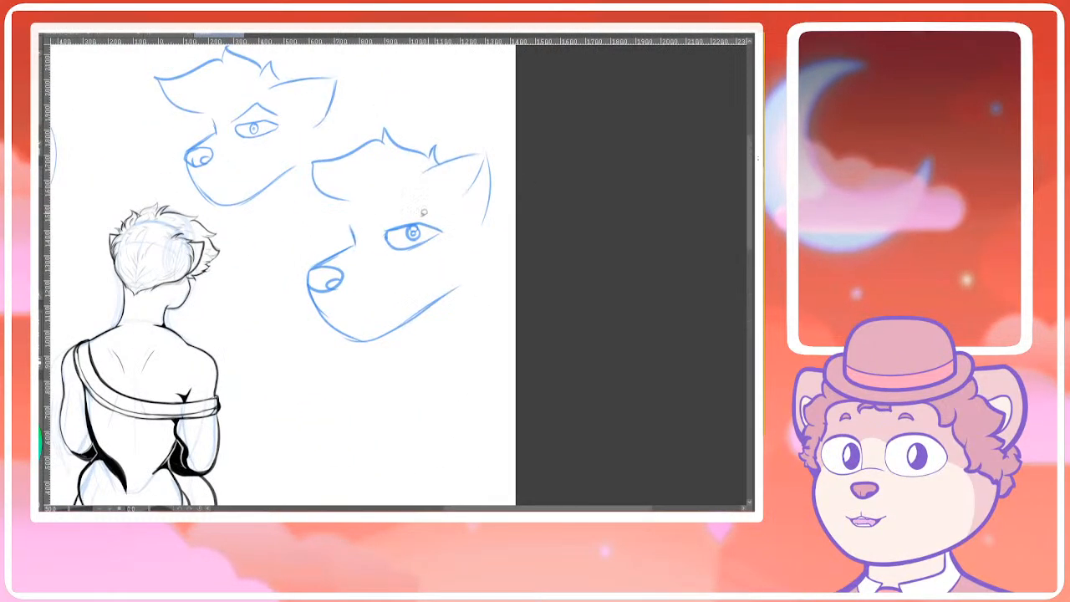
{"action": "scroll", "coordinate": [344, 224], "scroll_direction": "up", "scroll_amount": 1}
{"action": "left_click_drag", "start_coordinate": [271, 155], "coordinate": [289, 209]}
{"action": "key", "text": "ctrl+t"}
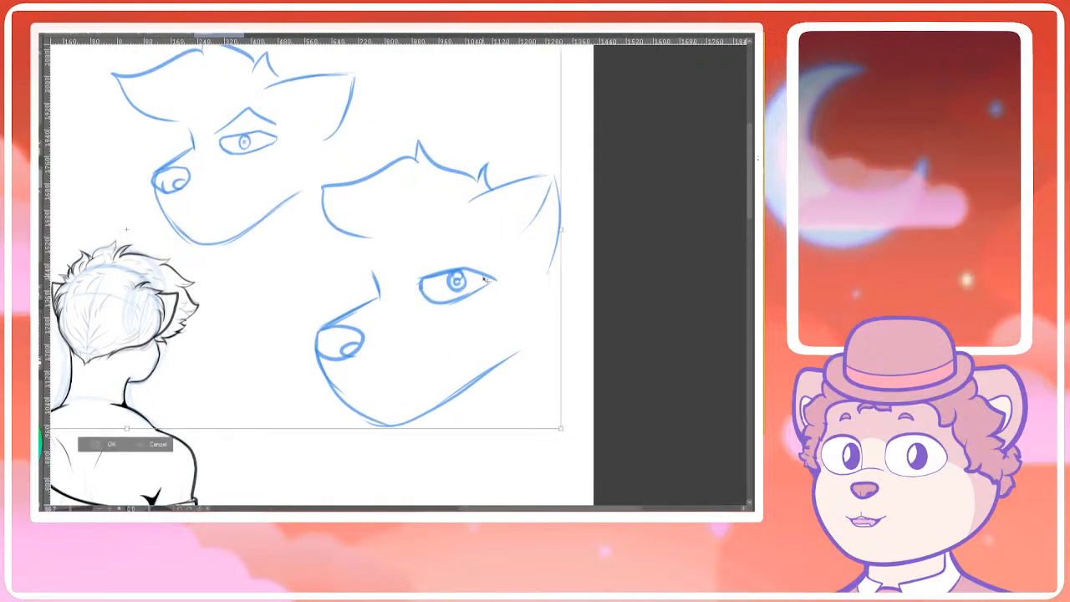
{"action": "left_click", "coordinate": [156, 443]}
{"action": "mouse_move", "coordinate": [330, 166]}
{"action": "left_mouse_down"}
{"action": "mouse_move", "coordinate": [303, 322]}
{"action": "mouse_move", "coordinate": [583, 349]}
{"action": "mouse_move", "coordinate": [552, 139]}
{"action": "left_mouse_up"}
{"action": "scroll", "coordinate": [550, 177], "scroll_direction": "down", "scroll_amount": 1}
{"action": "scroll", "coordinate": [548, 177], "scroll_direction": "down", "scroll_amount": 1}
Add a lower curved eye line to the first construction head and a brow notch connecting to its muzzle bridge
{"action": "left_click_drag", "start_coordinate": [251, 262], "coordinate": [348, 287]}
{"action": "scroll", "coordinate": [268, 205], "scroll_direction": "up", "scroll_amount": 2}
{"action": "left_click_drag", "start_coordinate": [292, 226], "coordinate": [278, 234]}
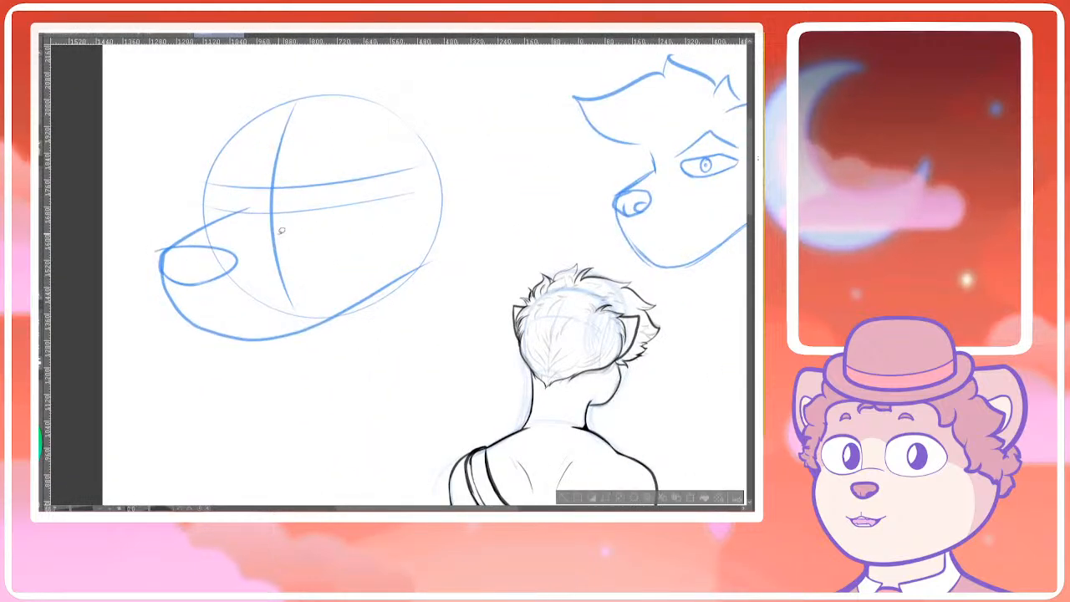
{"action": "left_click_drag", "start_coordinate": [507, 230], "coordinate": [482, 208]}
{"action": "scroll", "coordinate": [282, 175], "scroll_direction": "up", "scroll_amount": 2}
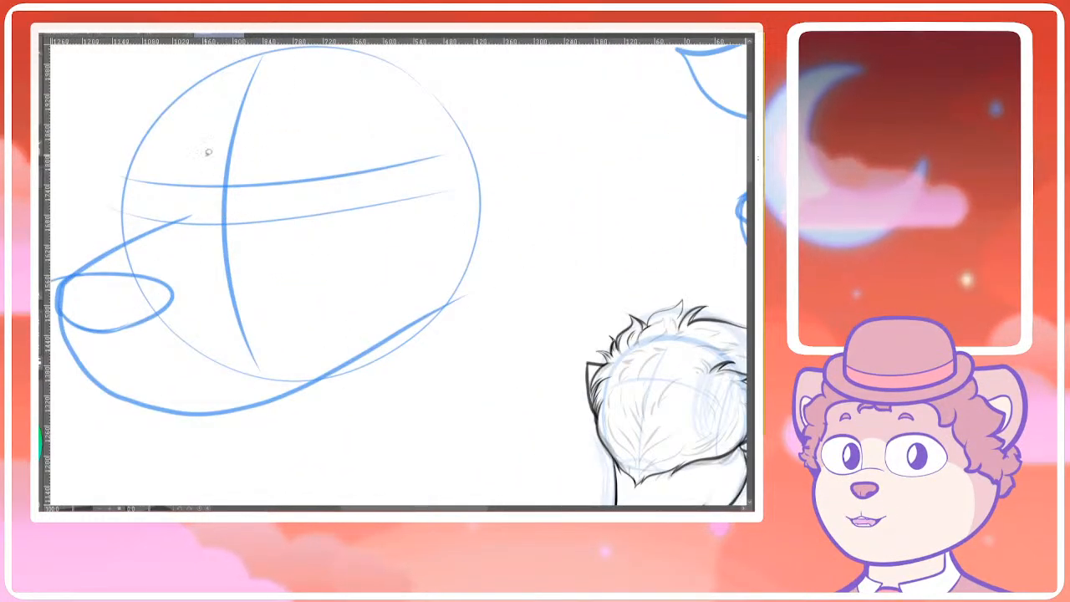
{"action": "left_click_drag", "start_coordinate": [249, 174], "coordinate": [262, 175]}
{"action": "left_click_drag", "start_coordinate": [224, 235], "coordinate": [236, 245]}
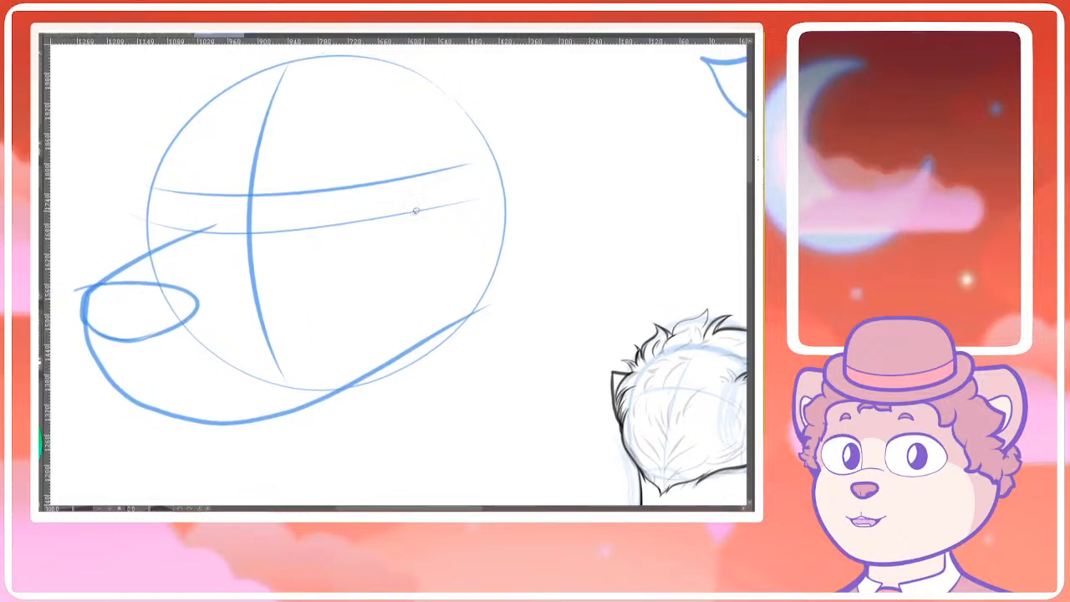
{"action": "mouse_move", "coordinate": [150, 224]}
{"action": "left_mouse_down"}
{"action": "mouse_move", "coordinate": [172, 234]}
{"action": "mouse_move", "coordinate": [408, 206]}
{"action": "mouse_move", "coordinate": [370, 240]}
{"action": "mouse_move", "coordinate": [439, 228]}
{"action": "mouse_move", "coordinate": [408, 215]}
{"action": "left_mouse_up"}
{"action": "key", "text": "ctrl+z"}
{"action": "key", "text": "ctrl+z"}
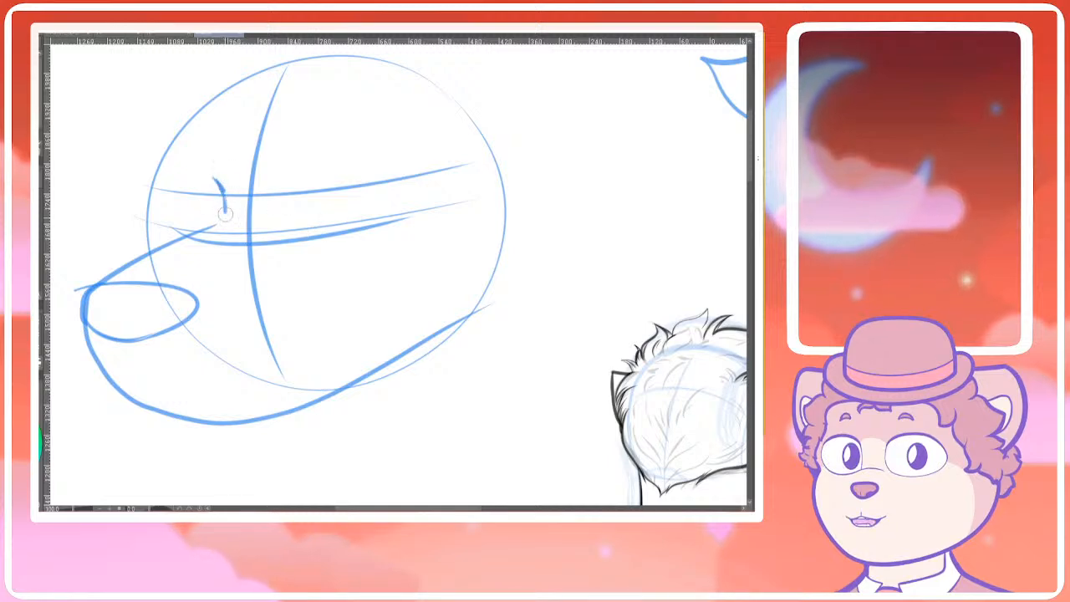
{"action": "left_click_drag", "start_coordinate": [221, 192], "coordinate": [205, 229]}
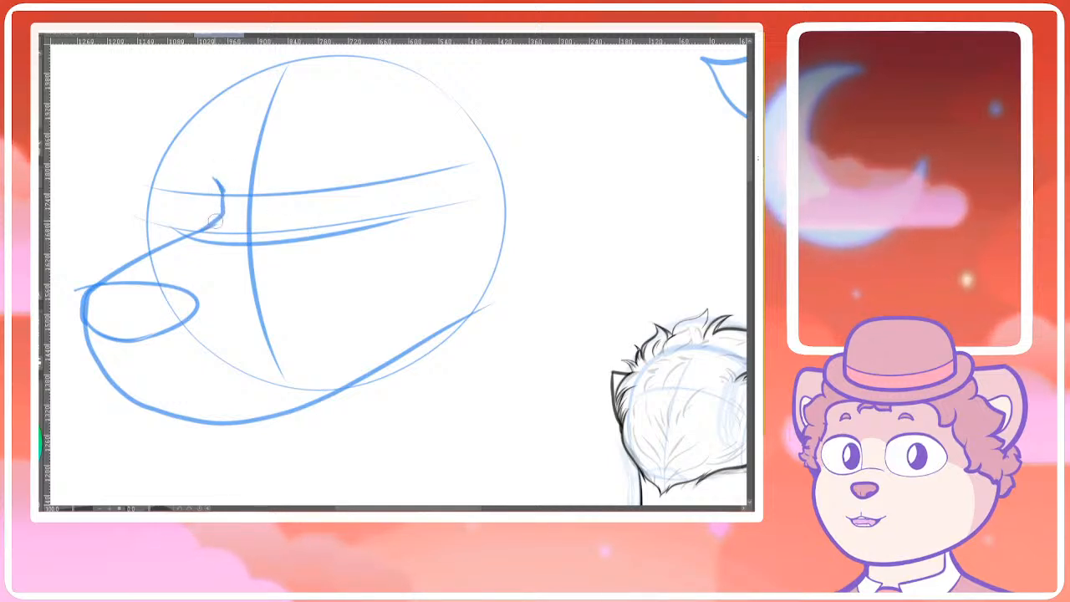
Try sketching the near eye's corner strokes along the lower eye line of the first construction head
{"action": "mouse_move", "coordinate": [293, 222]}
{"action": "left_mouse_down"}
{"action": "mouse_move", "coordinate": [355, 220]}
{"action": "mouse_move", "coordinate": [318, 234]}
{"action": "left_mouse_up"}
{"action": "key", "text": "ctrl+z"}
{"action": "key", "text": "ctrl+z"}
{"action": "left_click_drag", "start_coordinate": [384, 206], "coordinate": [316, 237]}
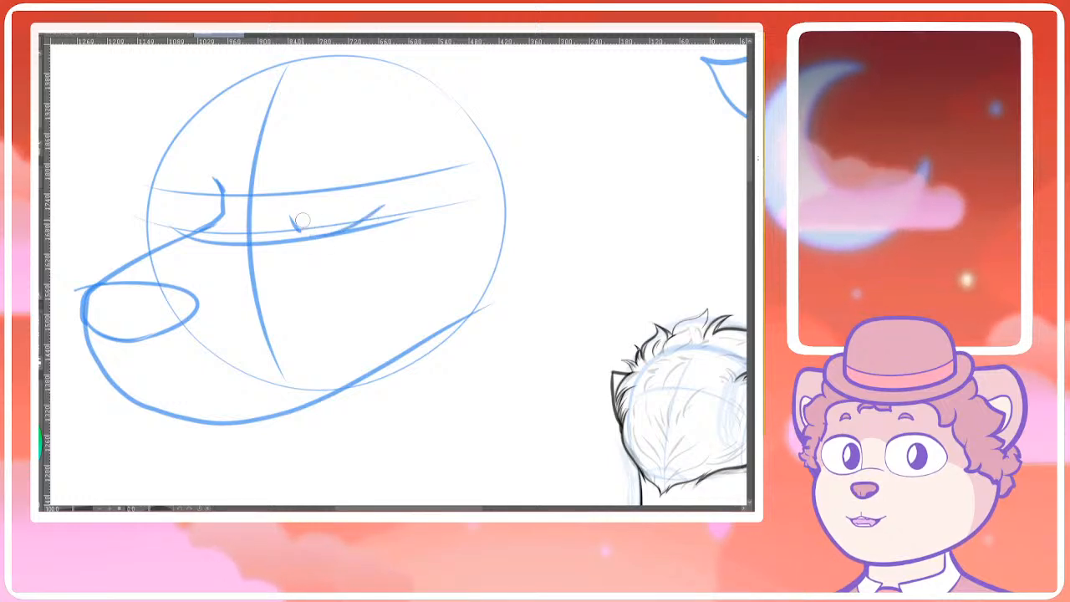
{"action": "scroll", "coordinate": [302, 220], "scroll_direction": "down", "scroll_amount": 1}
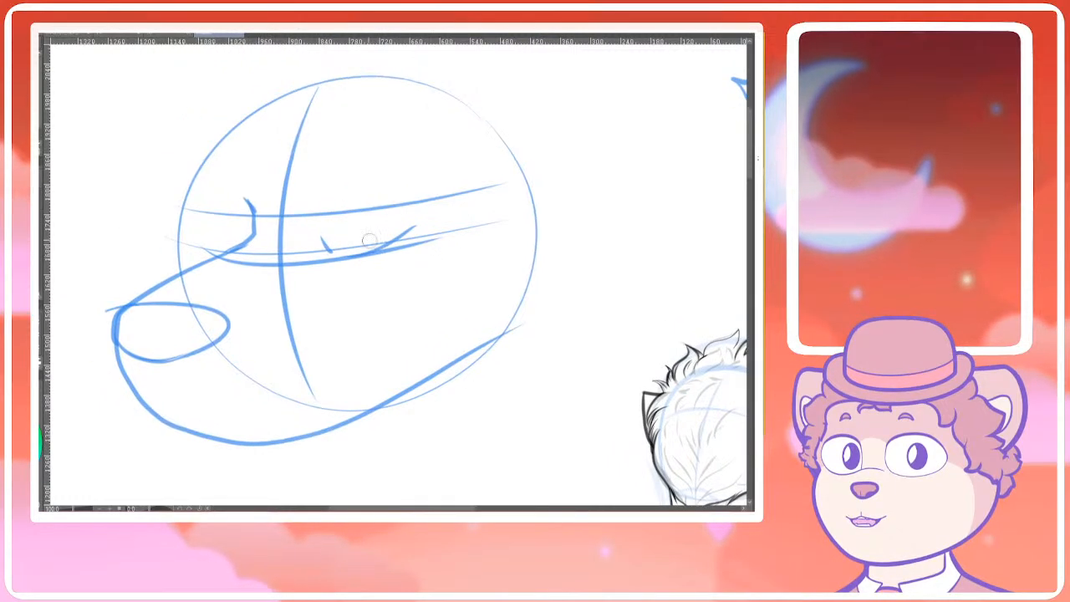
{"action": "scroll", "coordinate": [288, 230], "scroll_direction": "down", "scroll_amount": 3}
{"action": "scroll", "coordinate": [295, 243], "scroll_direction": "up", "scroll_amount": 3}
Reinforce the first head's brow notch and add a short muzzle side line running from the nose towards the eye line
{"action": "left_click_drag", "start_coordinate": [283, 225], "coordinate": [292, 283]}
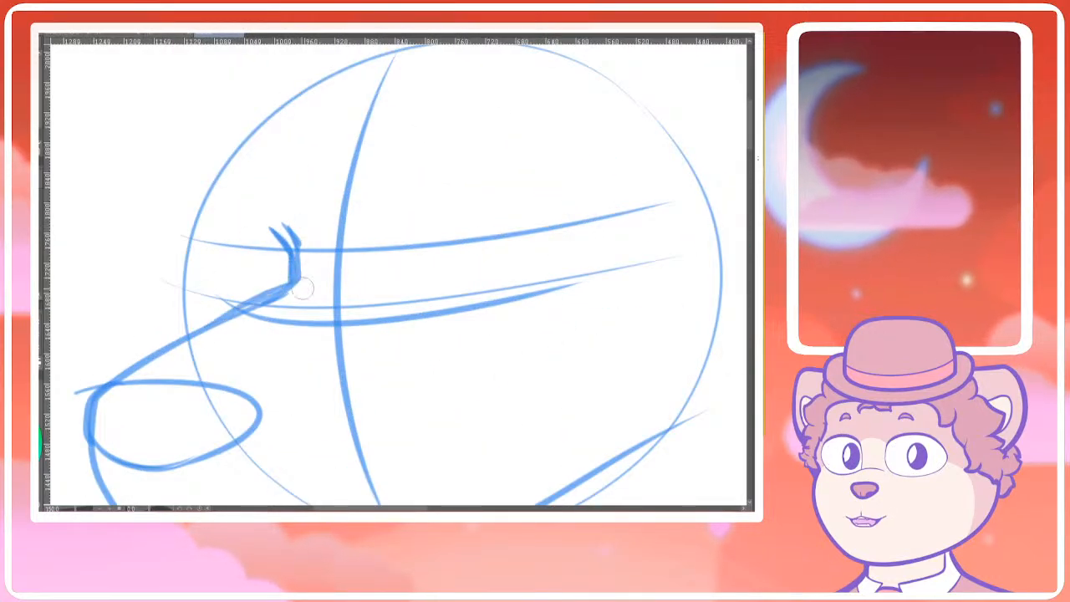
{"action": "left_click_drag", "start_coordinate": [223, 343], "coordinate": [236, 318]}
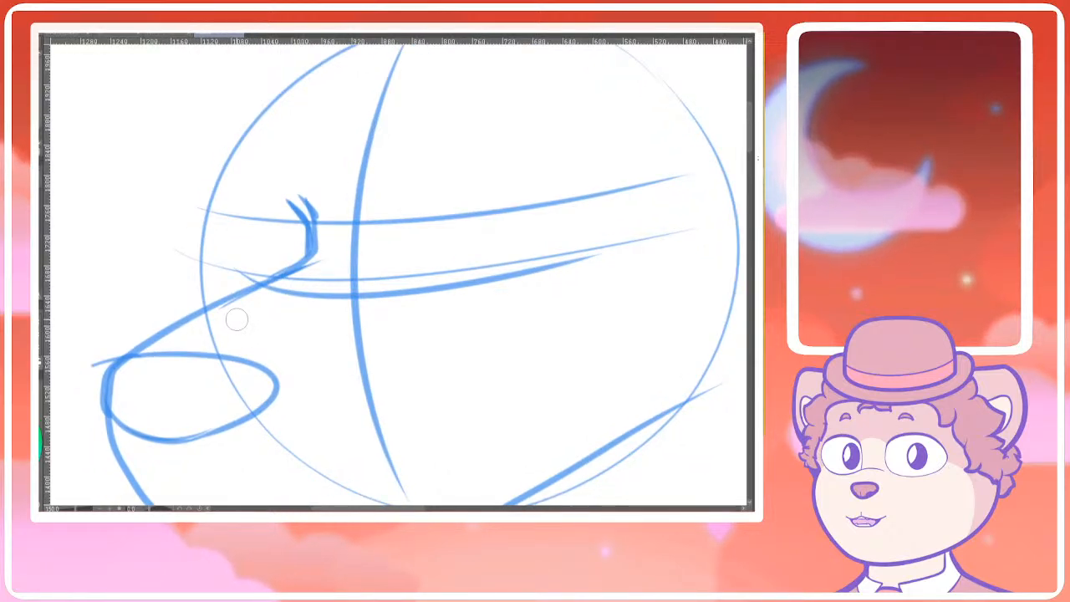
{"action": "scroll", "coordinate": [237, 318], "scroll_direction": "down", "scroll_amount": 2}
{"action": "mouse_move", "coordinate": [286, 264]}
{"action": "left_mouse_down"}
{"action": "mouse_move", "coordinate": [383, 269]}
{"action": "mouse_move", "coordinate": [355, 268]}
{"action": "left_mouse_up"}
{"action": "key", "text": "ctrl+z"}
{"action": "left_click_drag", "start_coordinate": [264, 326], "coordinate": [341, 272]}
{"action": "key", "text": "ctrl+z"}
{"action": "key", "text": "ctrl+z"}
{"action": "mouse_move", "coordinate": [269, 322]}
{"action": "left_mouse_down"}
{"action": "mouse_move", "coordinate": [366, 273]}
{"action": "mouse_move", "coordinate": [341, 276]}
{"action": "mouse_move", "coordinate": [369, 315]}
{"action": "left_mouse_up"}
Select the first blue construction head, delete it, and clear the selection
{"action": "scroll", "coordinate": [351, 292], "scroll_direction": "down", "scroll_amount": 1}
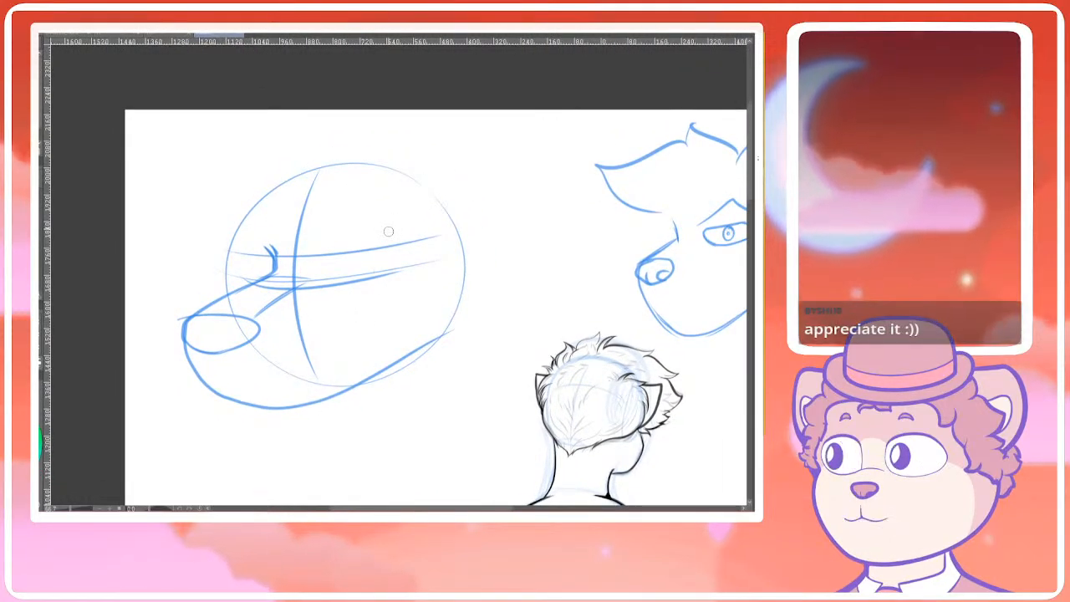
{"action": "scroll", "coordinate": [388, 230], "scroll_direction": "down", "scroll_amount": 2}
{"action": "left_click_drag", "start_coordinate": [368, 302], "coordinate": [364, 286]}
{"action": "scroll", "coordinate": [365, 285], "scroll_direction": "up", "scroll_amount": 1}
{"action": "left_click_drag", "start_coordinate": [413, 312], "coordinate": [362, 282]}
{"action": "scroll", "coordinate": [361, 282], "scroll_direction": "down", "scroll_amount": 1}
{"action": "scroll", "coordinate": [359, 281], "scroll_direction": "down", "scroll_amount": 1}
{"action": "mouse_move", "coordinate": [370, 140]}
{"action": "left_mouse_down"}
{"action": "mouse_move", "coordinate": [364, 303]}
{"action": "mouse_move", "coordinate": [380, 172]}
{"action": "left_mouse_up"}
{"action": "key", "text": "Delete"}
{"action": "key", "text": "ctrl+d"}
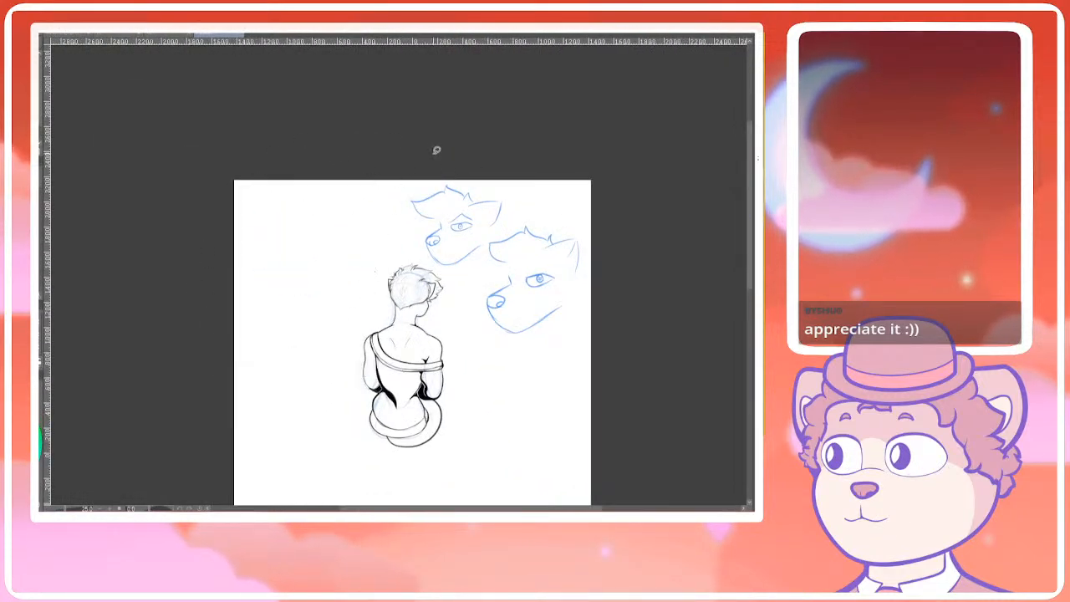
Select the two remaining blue head sketches beside the back-view figure, delete them, and clear the selection
{"action": "scroll", "coordinate": [540, 137], "scroll_direction": "up", "scroll_amount": 1}
{"action": "mouse_move", "coordinate": [540, 140]}
{"action": "left_mouse_down"}
{"action": "mouse_move", "coordinate": [343, 264]}
{"action": "mouse_move", "coordinate": [393, 275]}
{"action": "left_mouse_up"}
{"action": "key", "text": "ctrl+d"}
{"action": "key", "text": "Delete"}
{"action": "scroll", "coordinate": [389, 281], "scroll_direction": "down", "scroll_amount": 3}
{"action": "scroll", "coordinate": [376, 298], "scroll_direction": "up", "scroll_amount": 2}
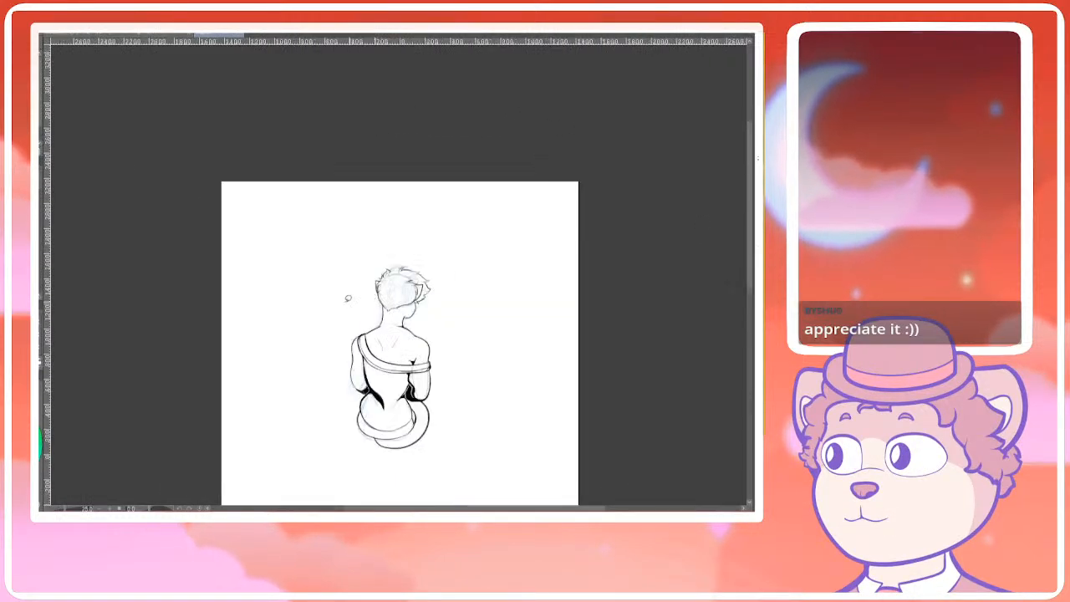
Switch to the grey interior scene drawing and examine the purple head sketch around the ear and face
{"action": "left_click_drag", "start_coordinate": [368, 298], "coordinate": [416, 374]}
{"action": "left_click", "coordinate": [142, 35]}
{"action": "scroll", "coordinate": [268, 226], "scroll_direction": "down", "scroll_amount": 1}
{"action": "scroll", "coordinate": [291, 203], "scroll_direction": "down", "scroll_amount": 1}
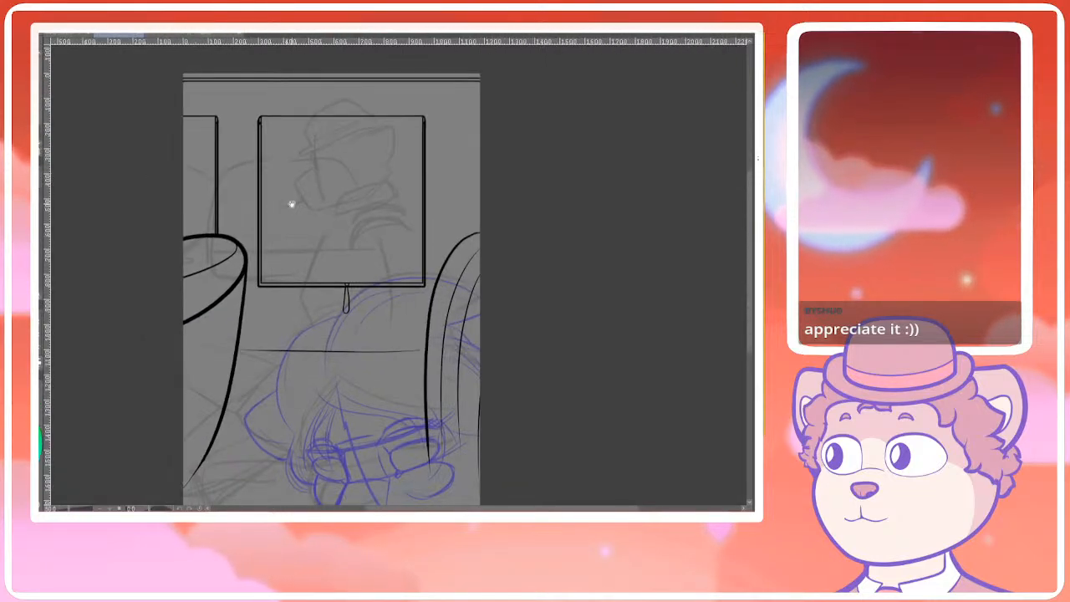
{"action": "scroll", "coordinate": [287, 348], "scroll_direction": "up", "scroll_amount": 3}
{"action": "scroll", "coordinate": [276, 334], "scroll_direction": "up", "scroll_amount": 3}
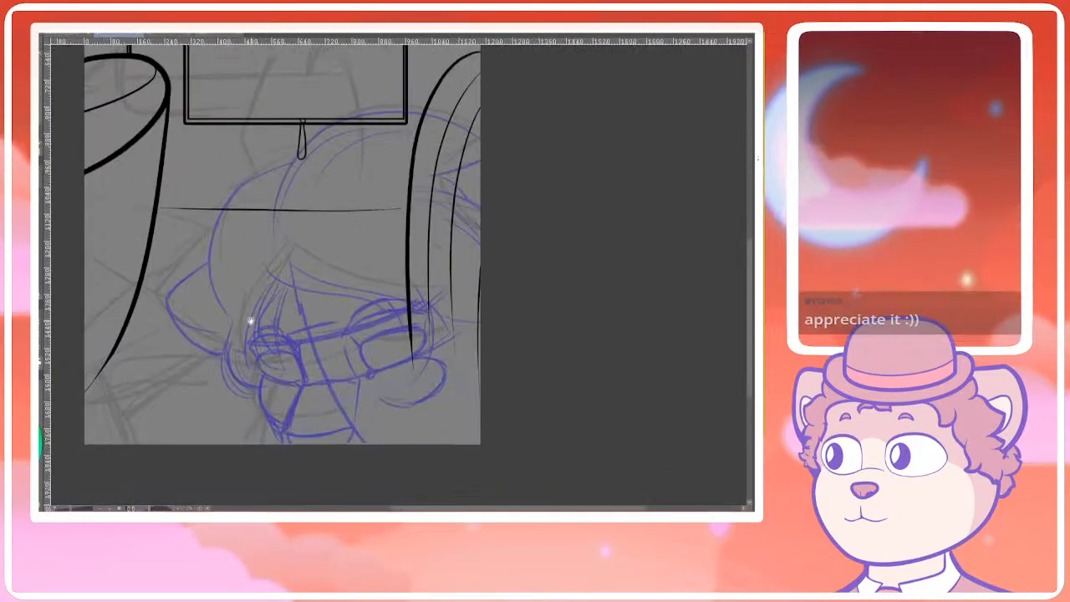
{"action": "left_click_drag", "start_coordinate": [217, 361], "coordinate": [229, 316]}
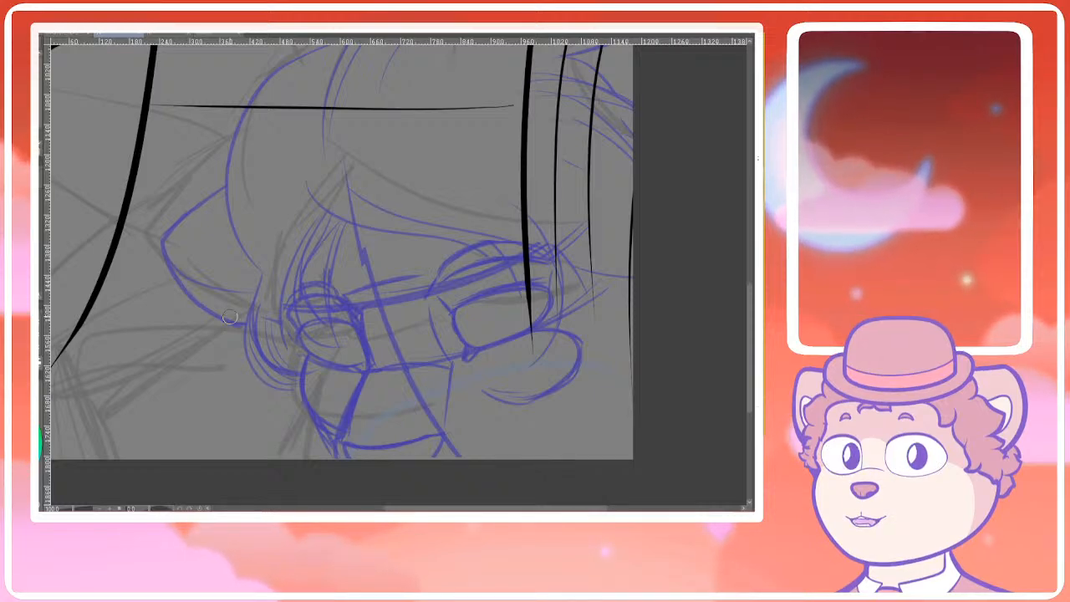
{"action": "scroll", "coordinate": [385, 234], "scroll_direction": "down", "scroll_amount": 2}
{"action": "left_click_drag", "start_coordinate": [357, 250], "coordinate": [366, 325]}
{"action": "scroll", "coordinate": [353, 284], "scroll_direction": "up", "scroll_amount": 1}
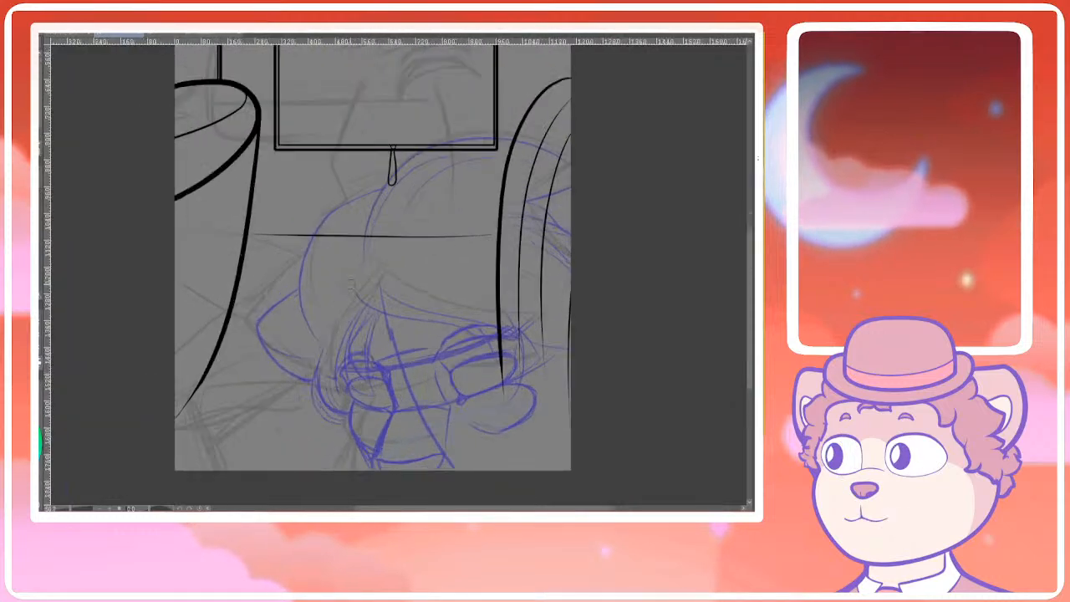
{"action": "scroll", "coordinate": [352, 271], "scroll_direction": "down", "scroll_amount": 1}
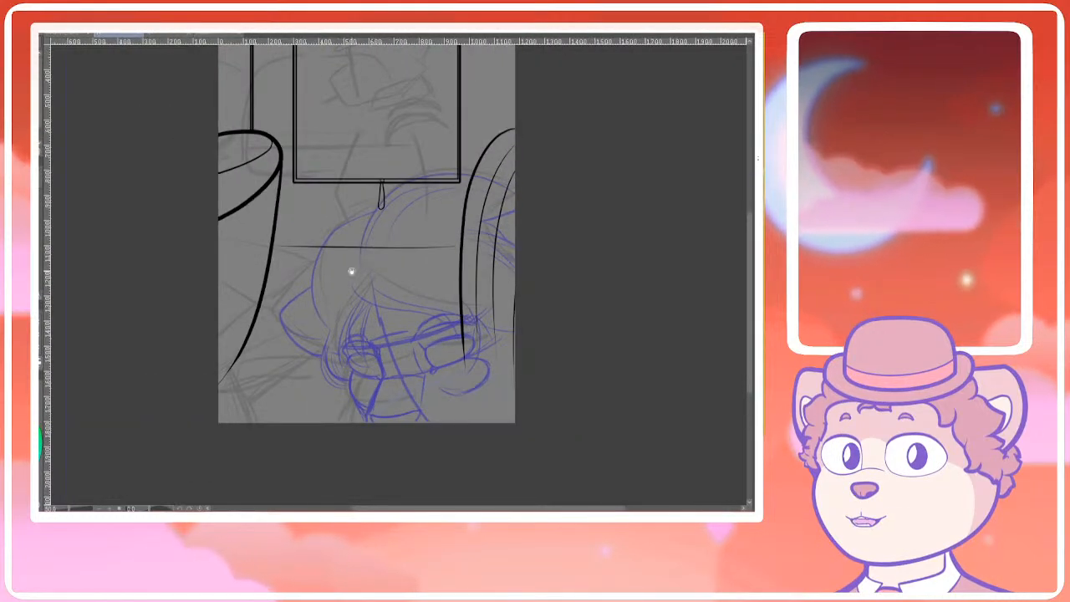
{"action": "left_click_drag", "start_coordinate": [352, 270], "coordinate": [356, 236]}
{"action": "scroll", "coordinate": [324, 296], "scroll_direction": "up", "scroll_amount": 2}
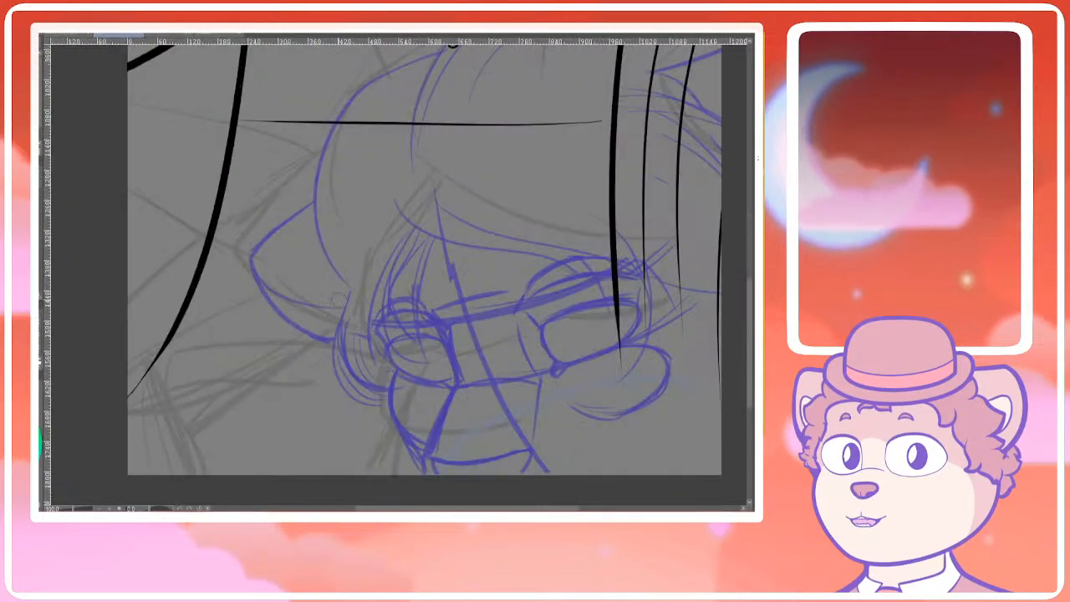
{"action": "left_click_drag", "start_coordinate": [333, 300], "coordinate": [366, 258]}
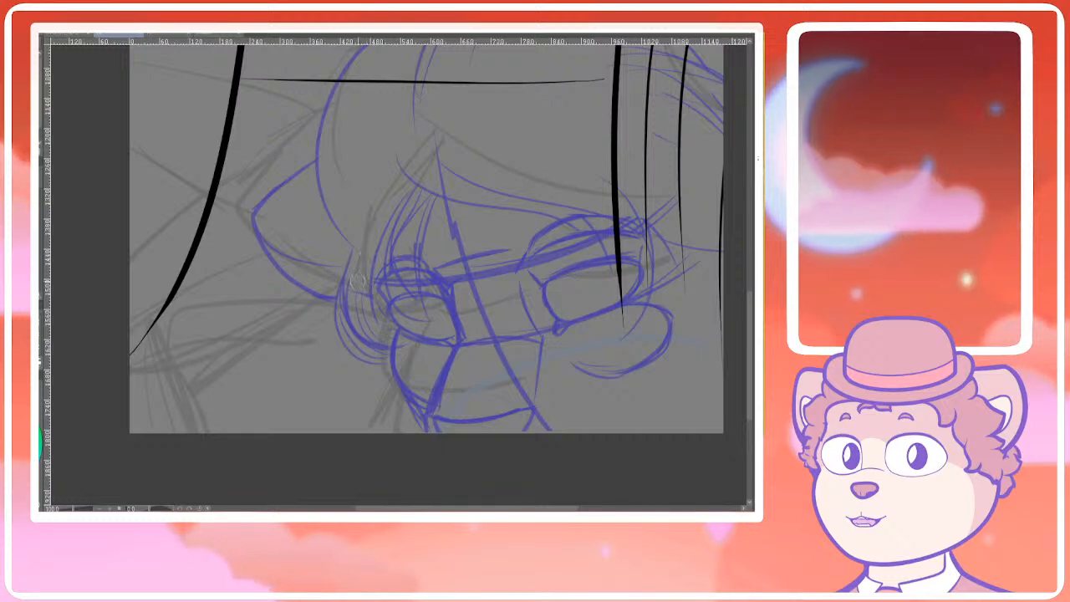
{"action": "left_click_drag", "start_coordinate": [343, 282], "coordinate": [284, 295]}
{"action": "scroll", "coordinate": [309, 254], "scroll_direction": "down", "scroll_amount": 1}
{"action": "left_click_drag", "start_coordinate": [308, 255], "coordinate": [303, 307]}
{"action": "scroll", "coordinate": [279, 260], "scroll_direction": "up", "scroll_amount": 2}
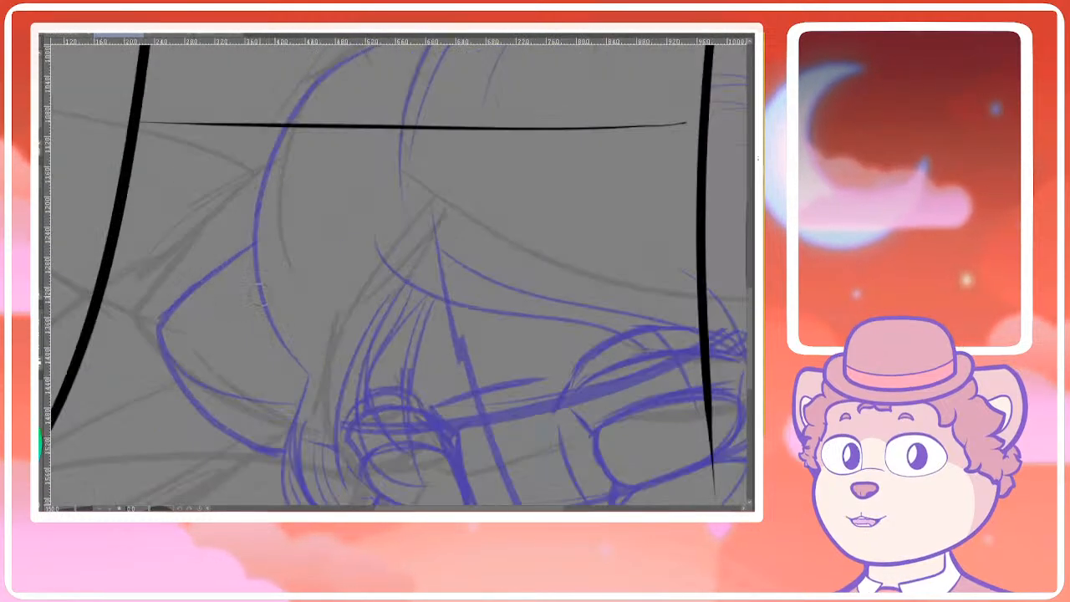
Try redrawing the purple head's side contour where it passes the ear
{"action": "left_click_drag", "start_coordinate": [261, 186], "coordinate": [257, 351]}
{"action": "key", "text": "ctrl+z"}
{"action": "left_click_drag", "start_coordinate": [253, 217], "coordinate": [291, 400]}
{"action": "key", "text": "ctrl+z"}
Strengthen the purple head's side contour beside the ear and draw a curved hair strand below it
{"action": "left_click_drag", "start_coordinate": [263, 309], "coordinate": [285, 266]}
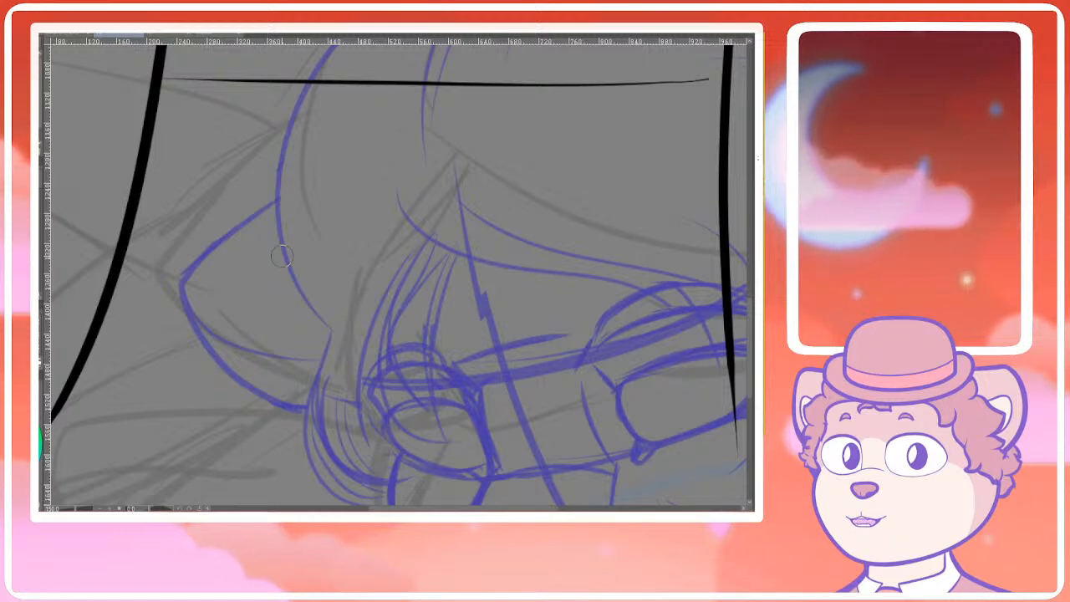
{"action": "scroll", "coordinate": [282, 255], "scroll_direction": "down", "scroll_amount": 2}
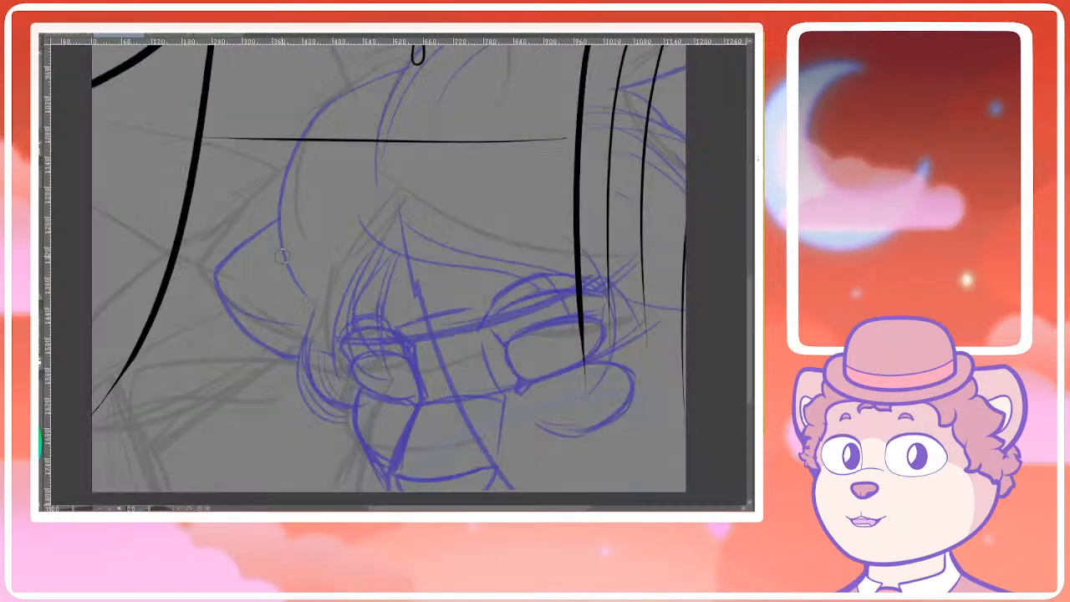
{"action": "left_click_drag", "start_coordinate": [487, 256], "coordinate": [517, 258]}
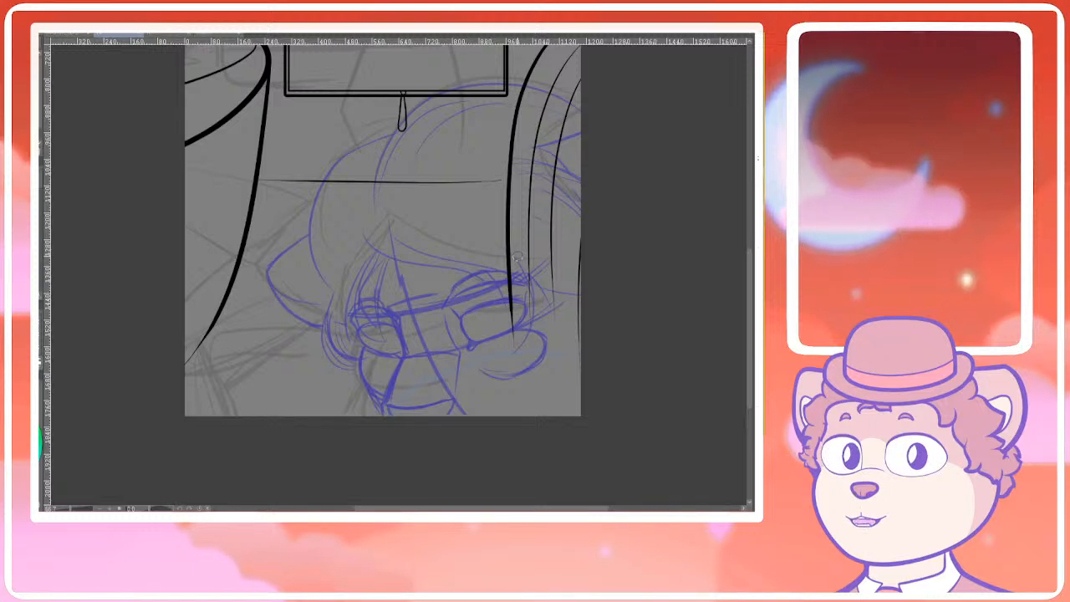
{"action": "left_click_drag", "start_coordinate": [446, 290], "coordinate": [473, 341]}
{"action": "key", "text": "ctrl+plus"}
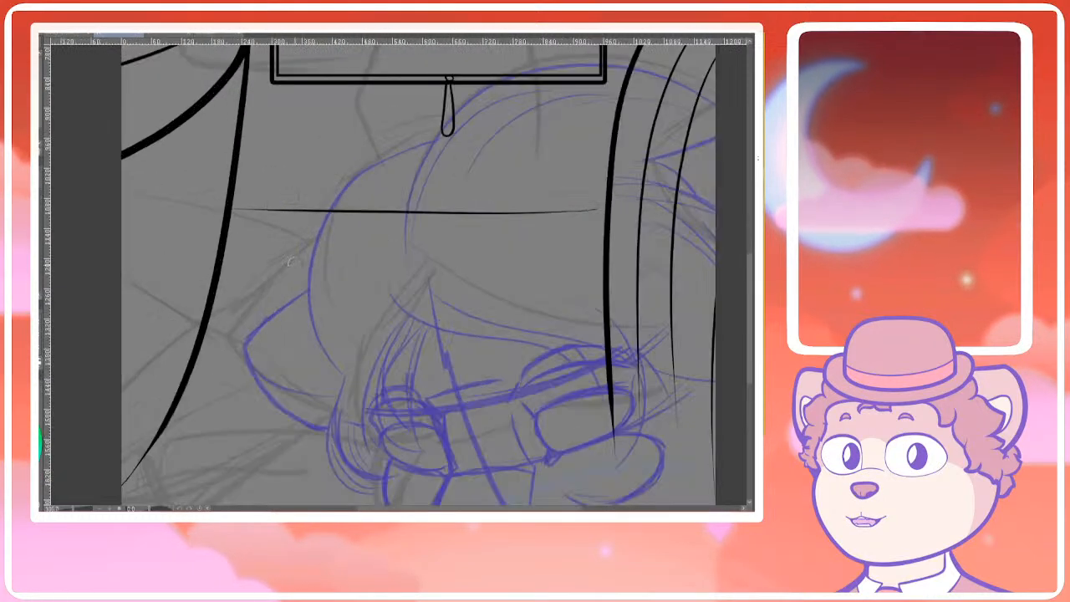
{"action": "mouse_move", "coordinate": [329, 223]}
{"action": "left_mouse_down"}
{"action": "mouse_move", "coordinate": [326, 381]}
{"action": "mouse_move", "coordinate": [327, 325]}
{"action": "left_mouse_up"}
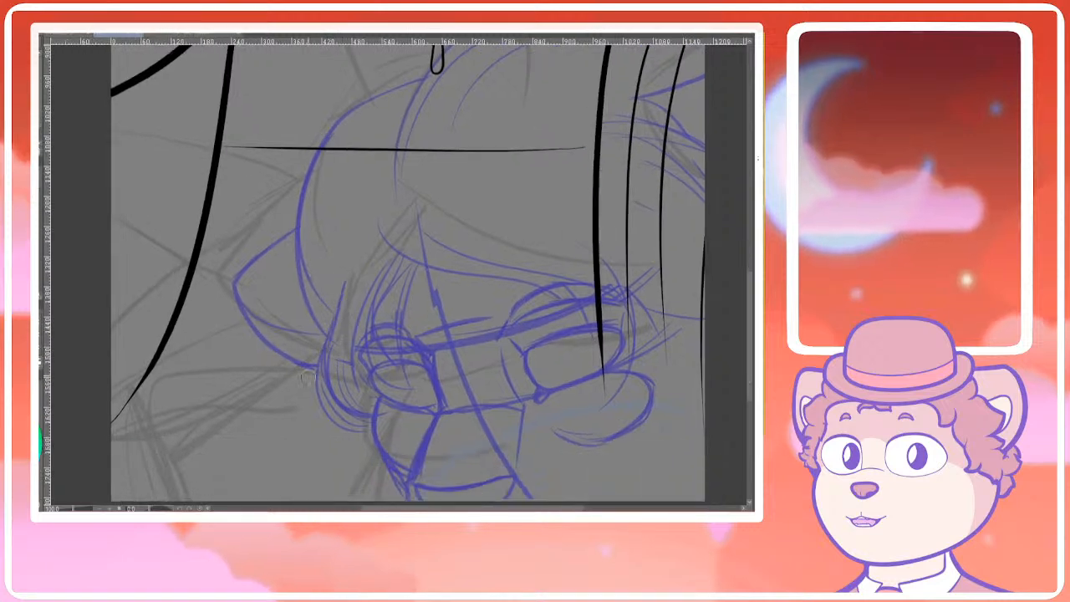
{"action": "left_click_drag", "start_coordinate": [334, 308], "coordinate": [335, 408]}
{"action": "key", "text": "ctrl+z"}
{"action": "left_click_drag", "start_coordinate": [338, 306], "coordinate": [358, 424]}
Switch back to the back-view figure drawing and examine its head, hair, neck and back
{"action": "scroll", "coordinate": [361, 402], "scroll_direction": "down", "scroll_amount": 5}
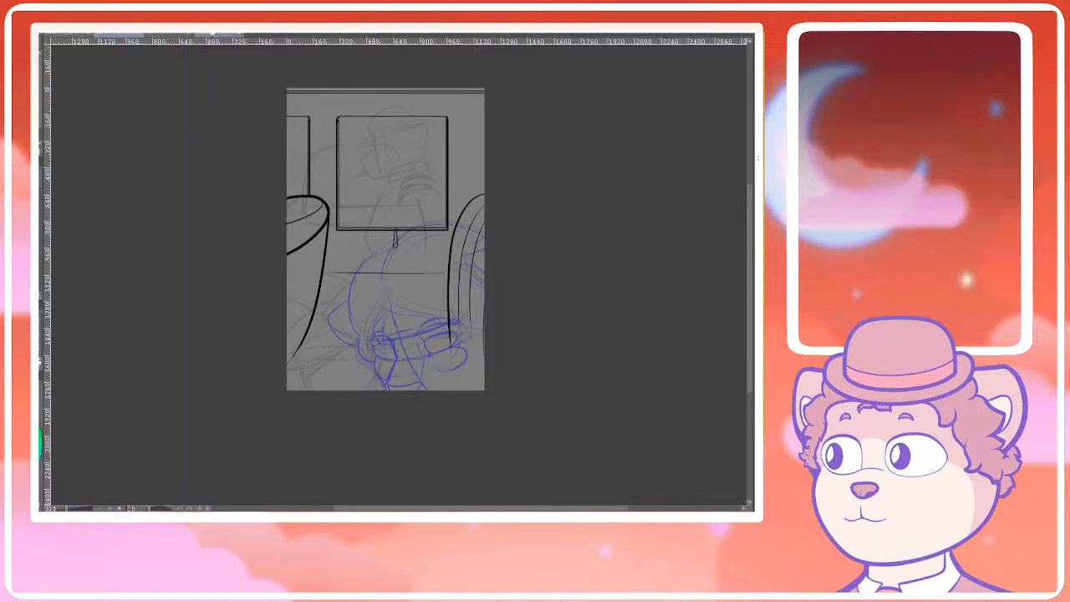
{"action": "left_click", "coordinate": [219, 34]}
{"action": "left_click_drag", "start_coordinate": [473, 436], "coordinate": [413, 204]}
{"action": "scroll", "coordinate": [413, 203], "scroll_direction": "up", "scroll_amount": 5}
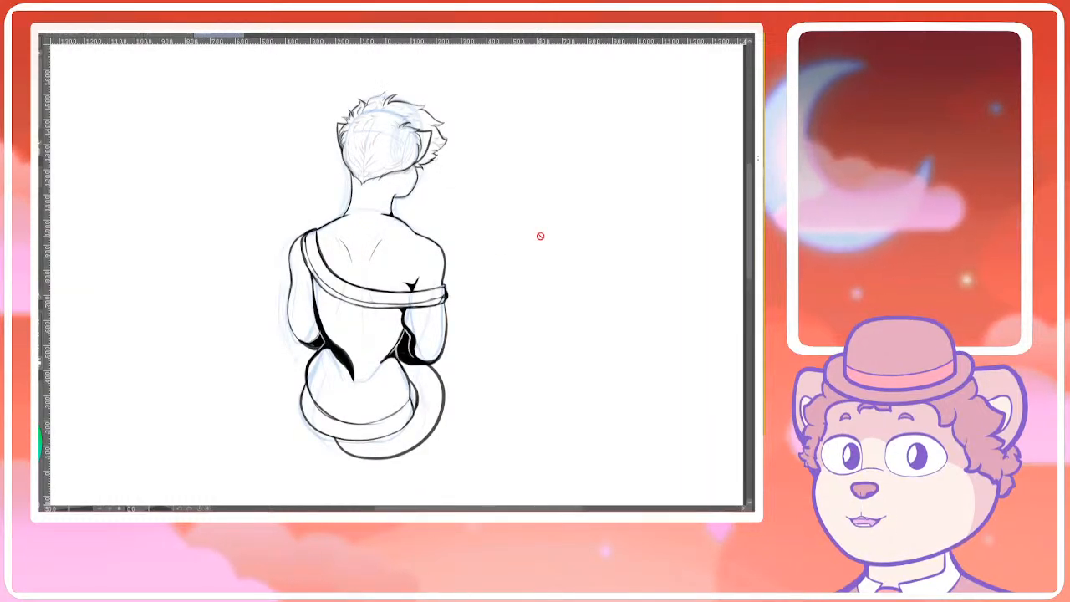
{"action": "left_click_drag", "start_coordinate": [442, 210], "coordinate": [437, 193]}
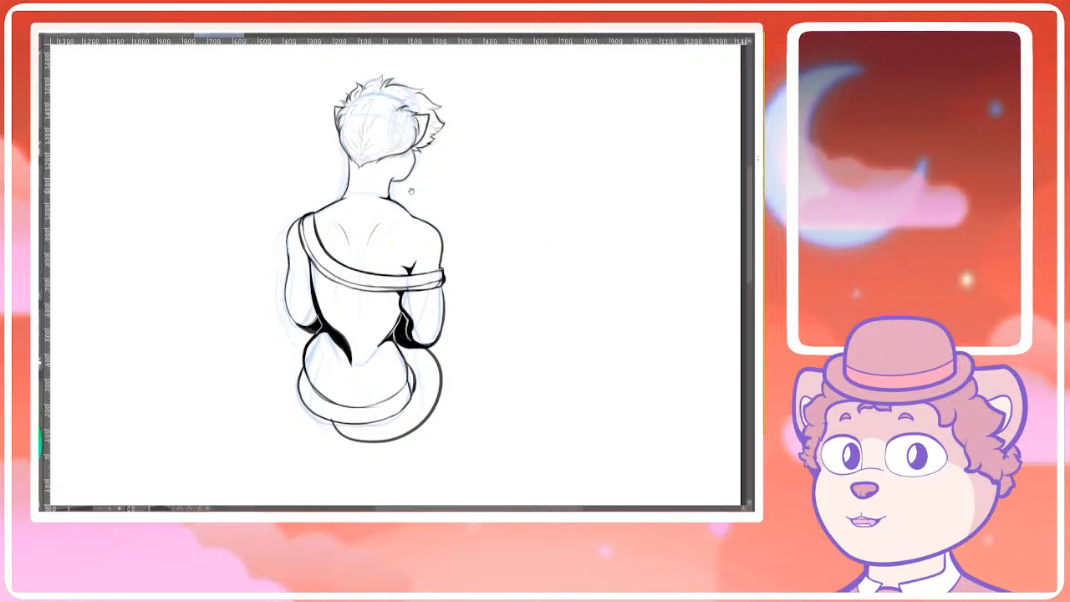
{"action": "scroll", "coordinate": [359, 203], "scroll_direction": "up", "scroll_amount": 1}
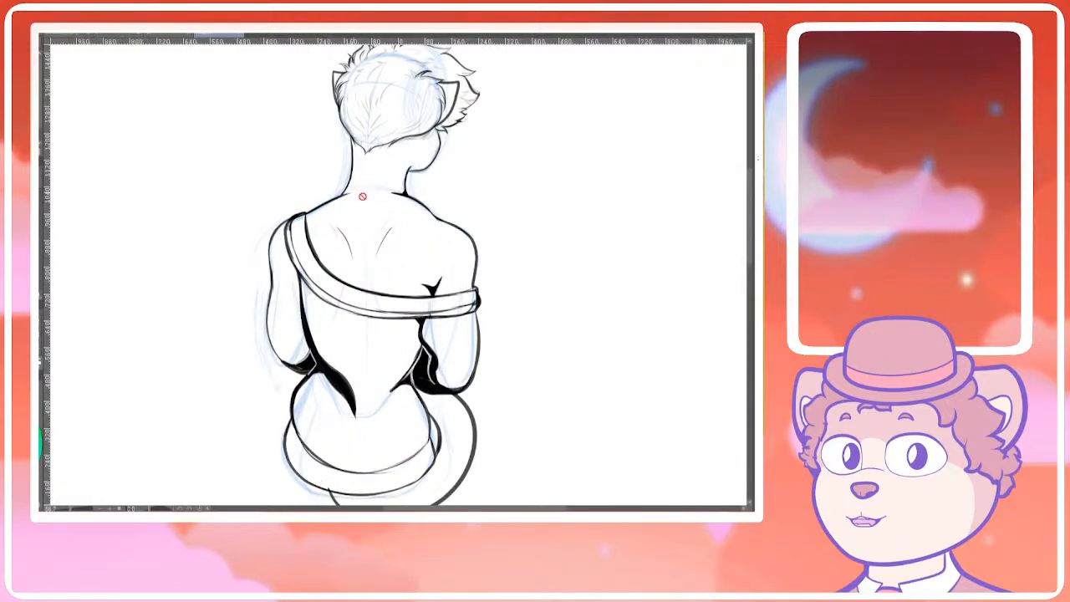
{"action": "left_click_drag", "start_coordinate": [507, 254], "coordinate": [461, 251]}
{"action": "left_click_drag", "start_coordinate": [397, 201], "coordinate": [425, 231]}
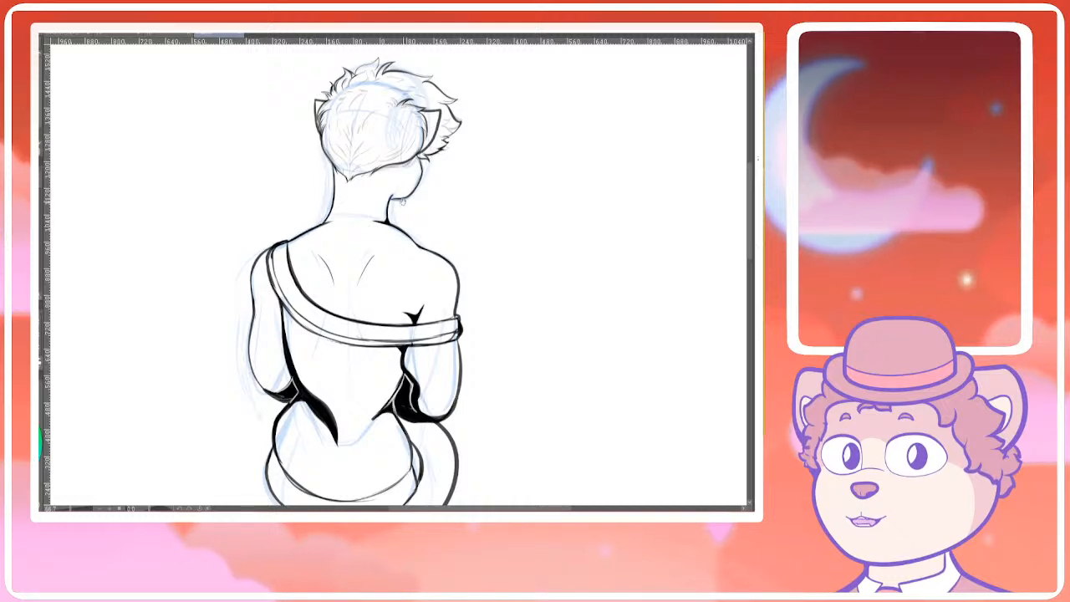
{"action": "scroll", "coordinate": [399, 201], "scroll_direction": "up", "scroll_amount": 4}
{"action": "scroll", "coordinate": [418, 167], "scroll_direction": "down", "scroll_amount": 2}
{"action": "scroll", "coordinate": [420, 205], "scroll_direction": "up", "scroll_amount": 4}
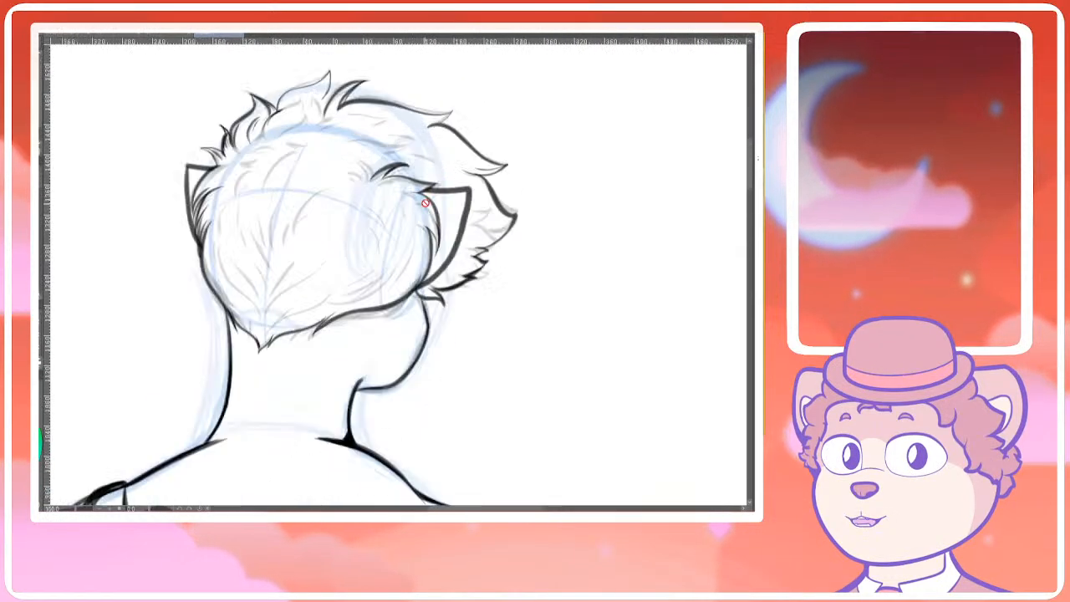
{"action": "scroll", "coordinate": [420, 205], "scroll_direction": "down", "scroll_amount": 2}
{"action": "scroll", "coordinate": [411, 225], "scroll_direction": "down", "scroll_amount": 4}
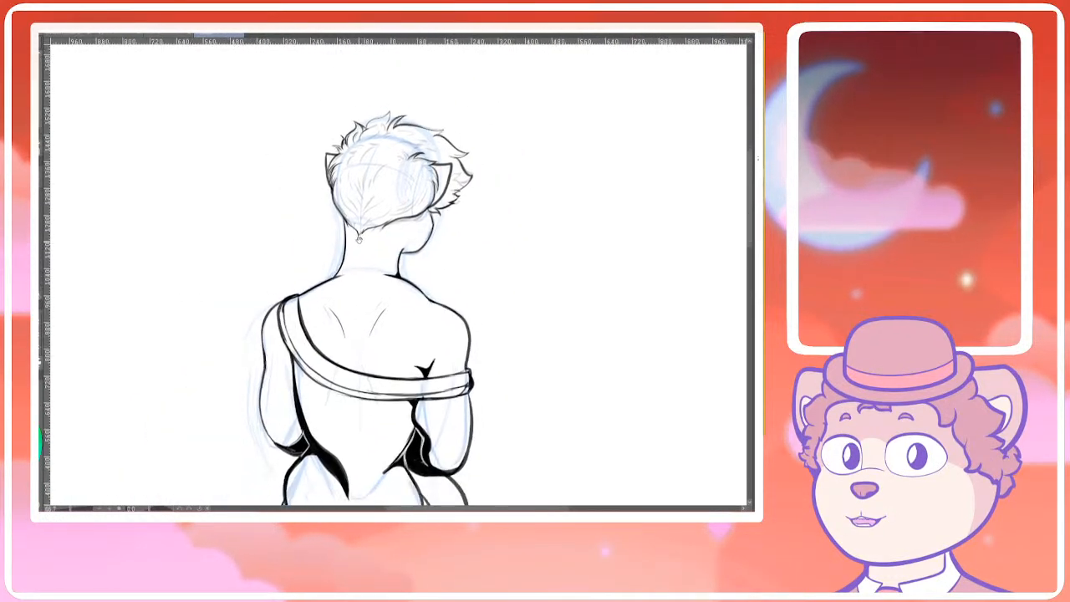
{"action": "scroll", "coordinate": [366, 225], "scroll_direction": "down", "scroll_amount": 2}
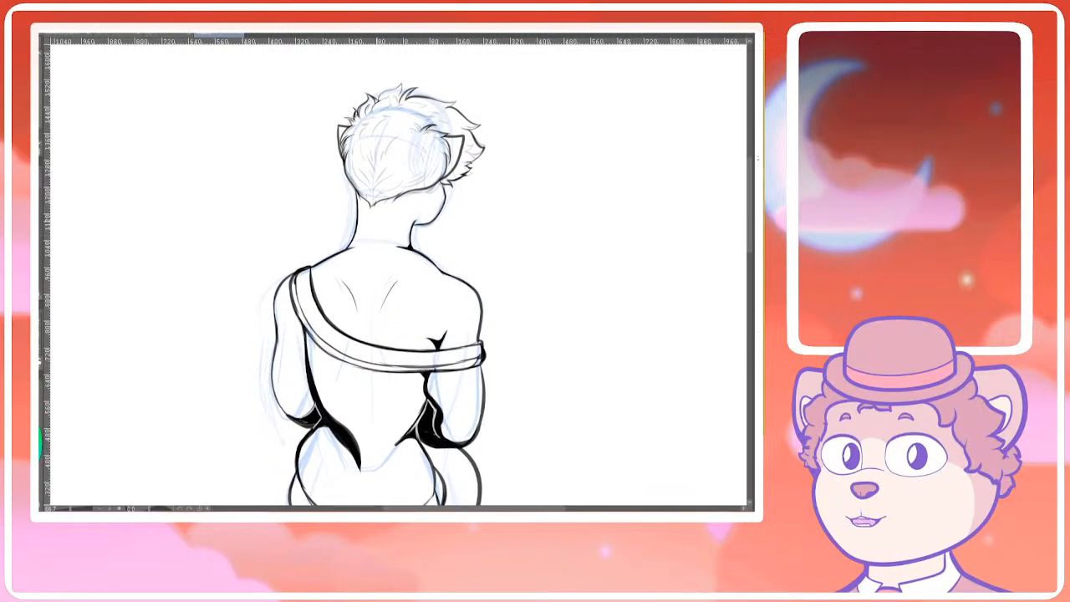
{"action": "scroll", "coordinate": [366, 224], "scroll_direction": "down", "scroll_amount": 3}
{"action": "left_click_drag", "start_coordinate": [319, 263], "coordinate": [316, 277]}
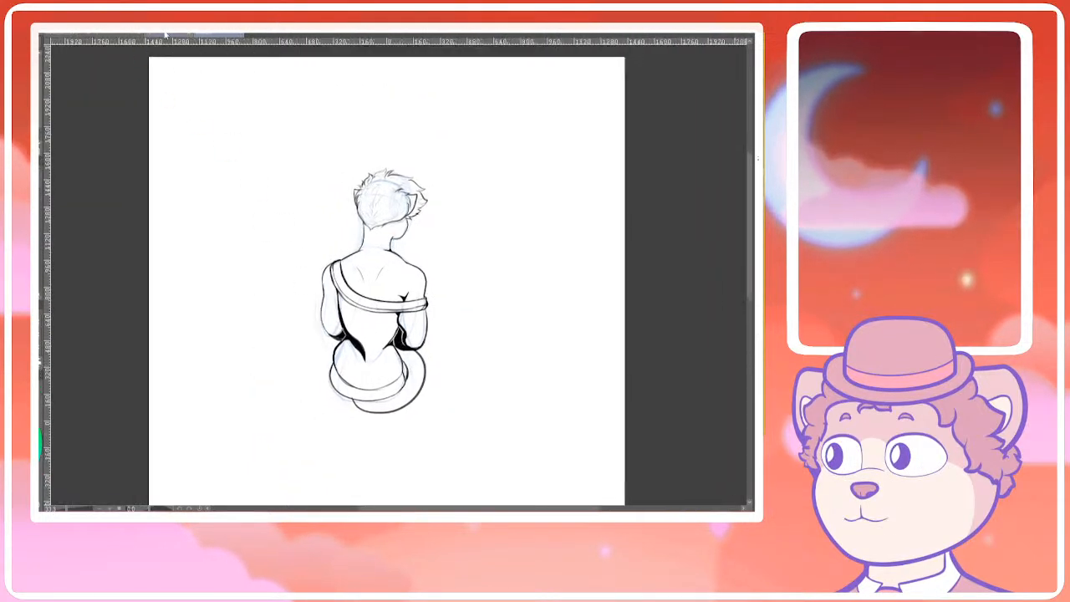
Return to the grey interior scene and examine the eye and fringe construction of the purple head sketch
{"action": "left_click", "coordinate": [170, 36]}
{"action": "left_click", "coordinate": [112, 36]}
{"action": "key", "text": "ctrl+plus"}
{"action": "key", "text": "ctrl+plus"}
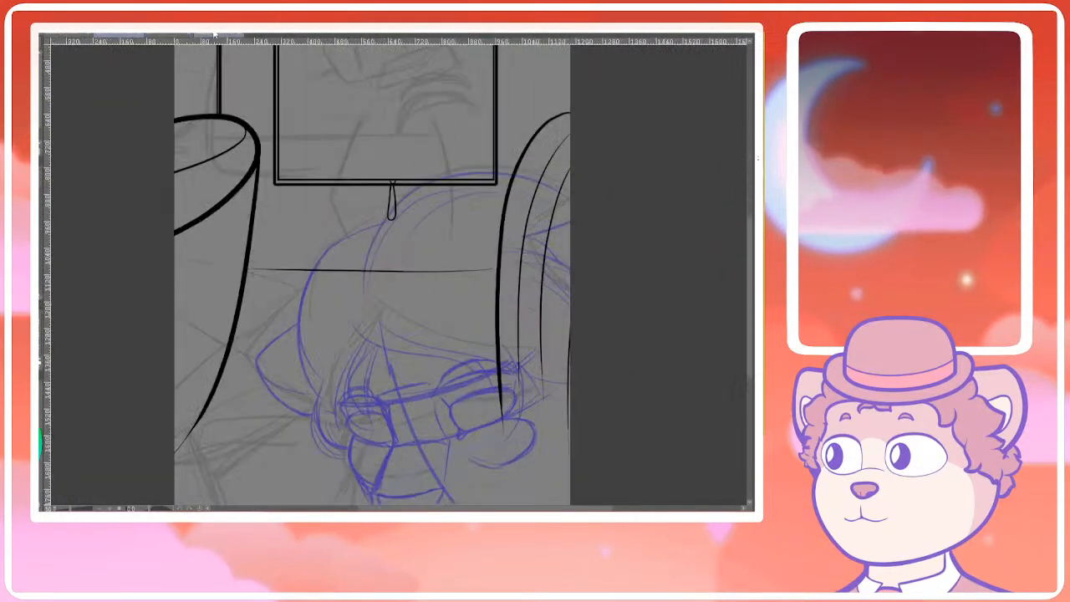
{"action": "left_click_drag", "start_coordinate": [253, 206], "coordinate": [239, 150]}
{"action": "left_click_drag", "start_coordinate": [288, 281], "coordinate": [284, 221]}
{"action": "left_click_drag", "start_coordinate": [420, 266], "coordinate": [323, 330]}
{"action": "scroll", "coordinate": [363, 281], "scroll_direction": "up", "scroll_amount": 1}
{"action": "scroll", "coordinate": [369, 256], "scroll_direction": "down", "scroll_amount": 1}
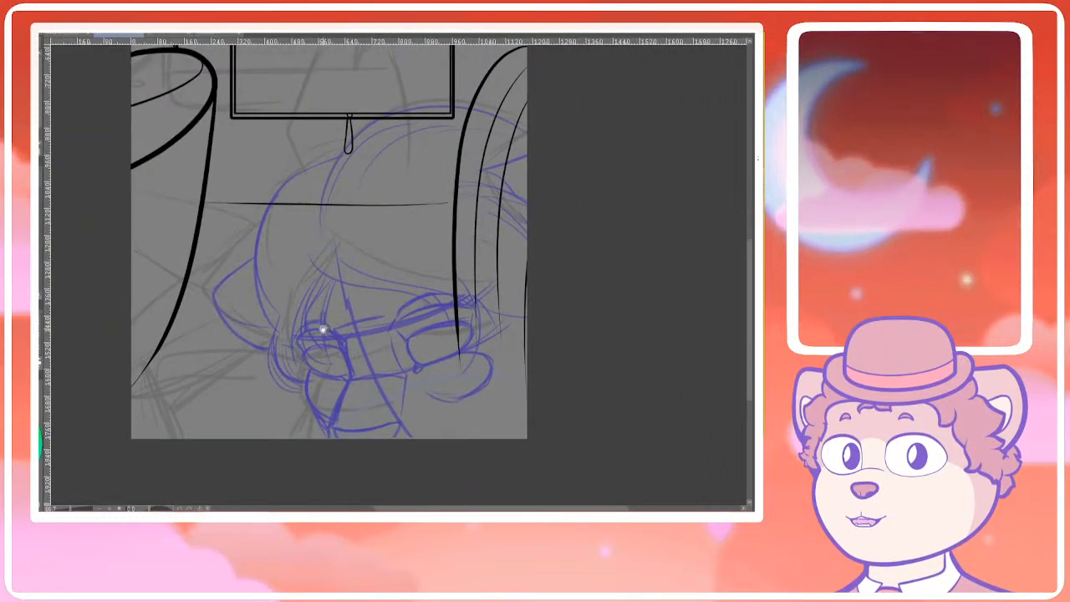
{"action": "scroll", "coordinate": [295, 248], "scroll_direction": "up", "scroll_amount": 1}
{"action": "left_click_drag", "start_coordinate": [459, 323], "coordinate": [406, 285]}
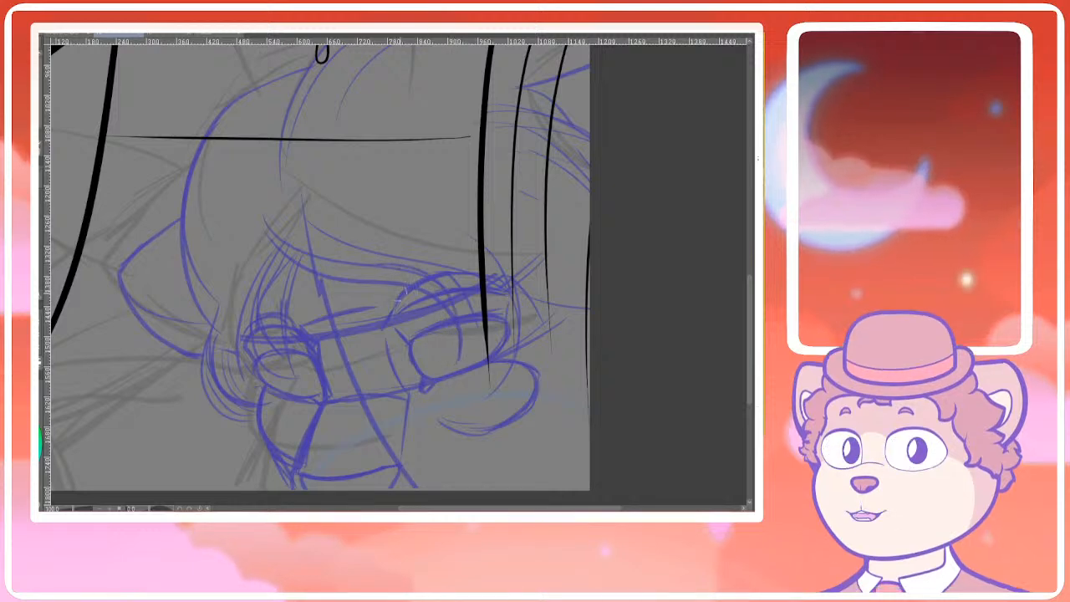
View the drawing of the seated character in profile, then switch to the vintage car perspective drawing
{"action": "scroll", "coordinate": [459, 343], "scroll_direction": "down", "scroll_amount": 3}
{"action": "scroll", "coordinate": [525, 328], "scroll_direction": "down", "scroll_amount": 4}
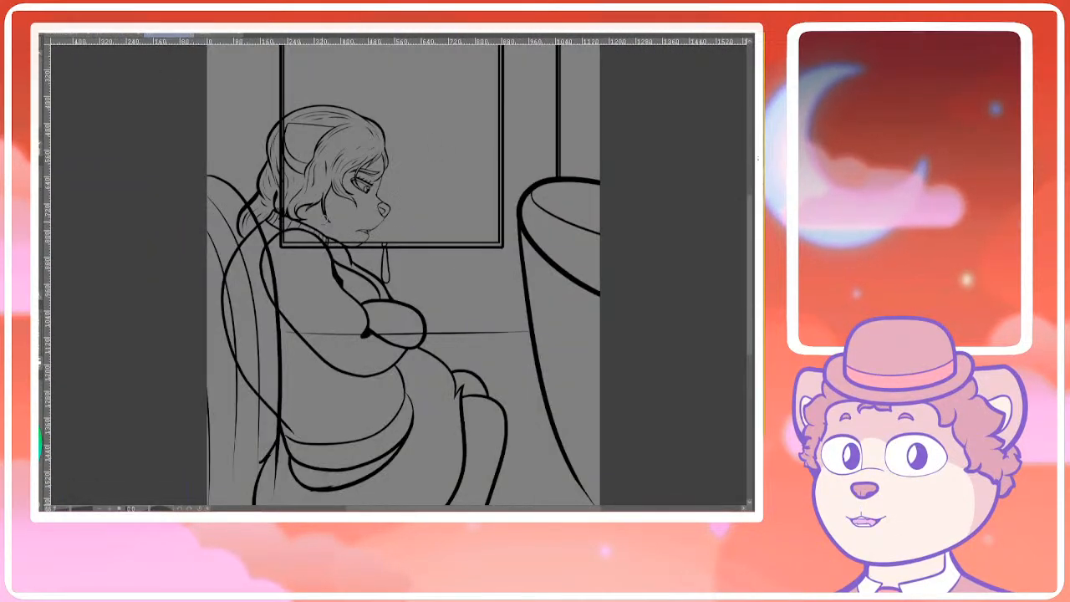
{"action": "scroll", "coordinate": [185, 75], "scroll_direction": "down", "scroll_amount": 2}
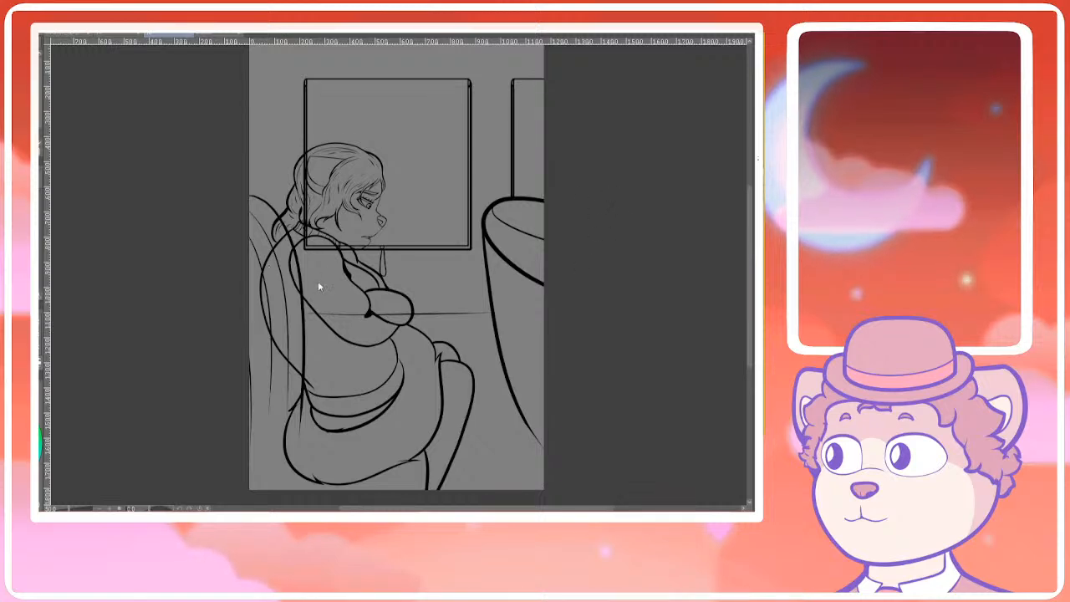
{"action": "key", "text": "ctrl+Tab"}
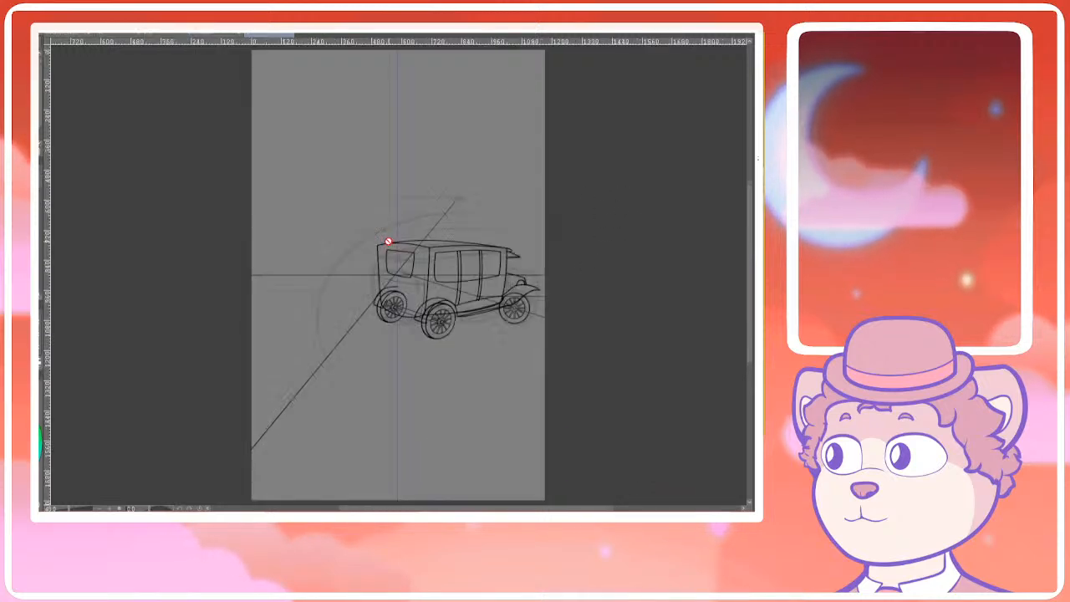
Examine the vintage car perspective drawing, then return to the grey interior scene with the purple head sketch
{"action": "mouse_move", "coordinate": [420, 259]}
{"action": "left_mouse_down"}
{"action": "mouse_move", "coordinate": [420, 221]}
{"action": "mouse_move", "coordinate": [436, 245]}
{"action": "mouse_move", "coordinate": [431, 234]}
{"action": "left_mouse_up"}
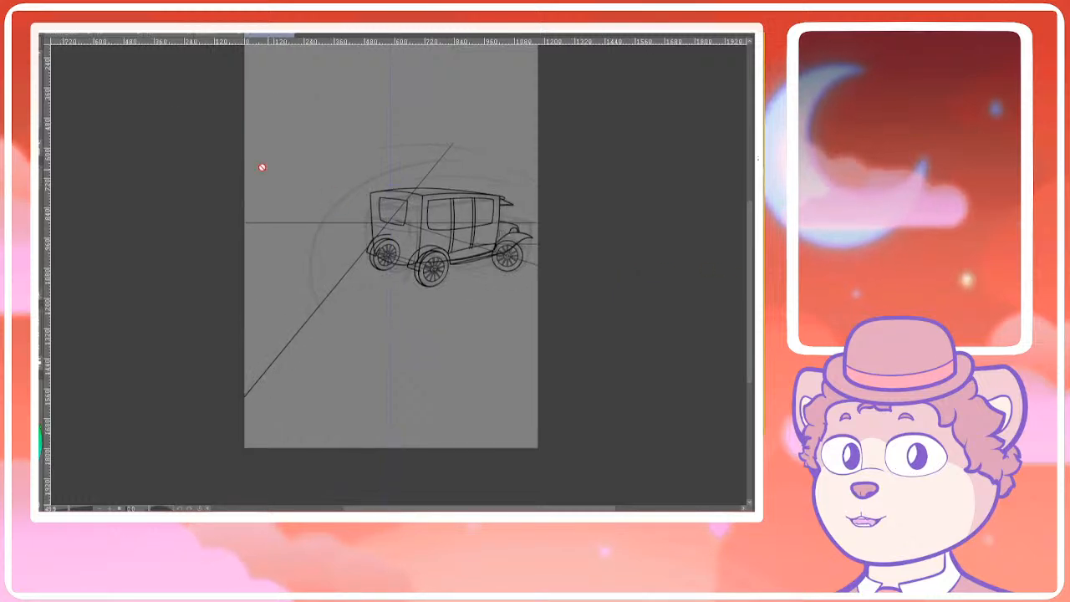
{"action": "left_click_drag", "start_coordinate": [432, 275], "coordinate": [416, 287]}
{"action": "left_click", "coordinate": [213, 34]}
{"action": "left_click", "coordinate": [281, 35]}
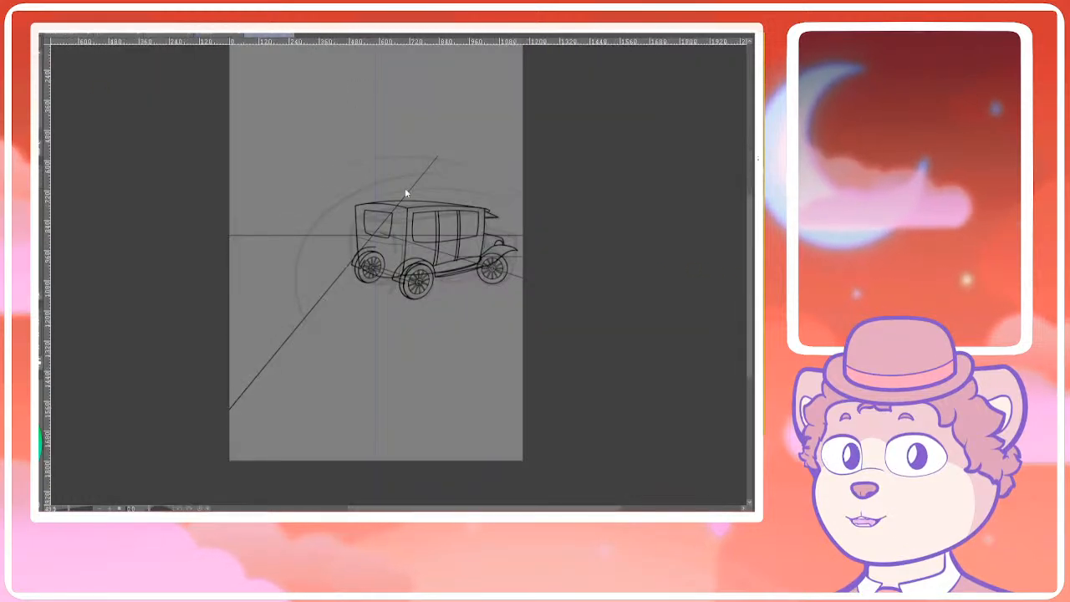
{"action": "left_click", "coordinate": [205, 34]}
{"action": "left_click", "coordinate": [217, 35]}
{"action": "left_click", "coordinate": [179, 35]}
{"action": "left_click", "coordinate": [109, 36]}
{"action": "left_click", "coordinate": [106, 36]}
Examine the purple head's eyes, muzzle and cheek construction in the lower part of the interior scene
{"action": "scroll", "coordinate": [425, 215], "scroll_direction": "up", "scroll_amount": 4}
{"action": "mouse_move", "coordinate": [434, 274]}
{"action": "left_mouse_down"}
{"action": "mouse_move", "coordinate": [437, 323]}
{"action": "mouse_move", "coordinate": [458, 298]}
{"action": "left_mouse_up"}
{"action": "left_click_drag", "start_coordinate": [492, 348], "coordinate": [498, 338]}
{"action": "mouse_move", "coordinate": [432, 353]}
{"action": "left_mouse_down"}
{"action": "mouse_move", "coordinate": [438, 312]}
{"action": "mouse_move", "coordinate": [514, 317]}
{"action": "mouse_move", "coordinate": [510, 274]}
{"action": "left_mouse_up"}
{"action": "scroll", "coordinate": [486, 311], "scroll_direction": "up", "scroll_amount": 2}
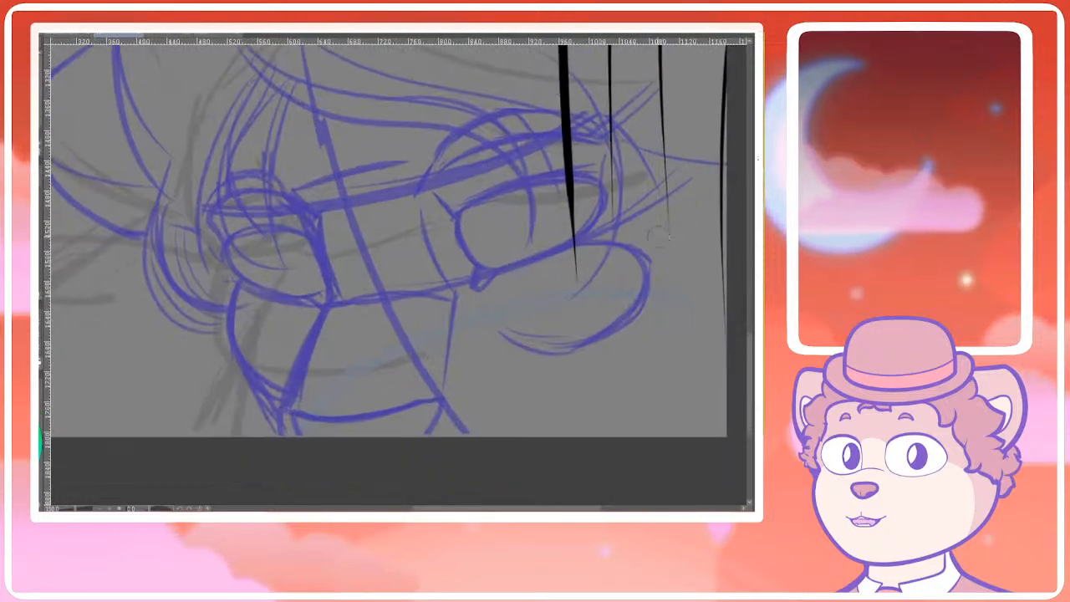
{"action": "left_click_drag", "start_coordinate": [380, 327], "coordinate": [377, 298]}
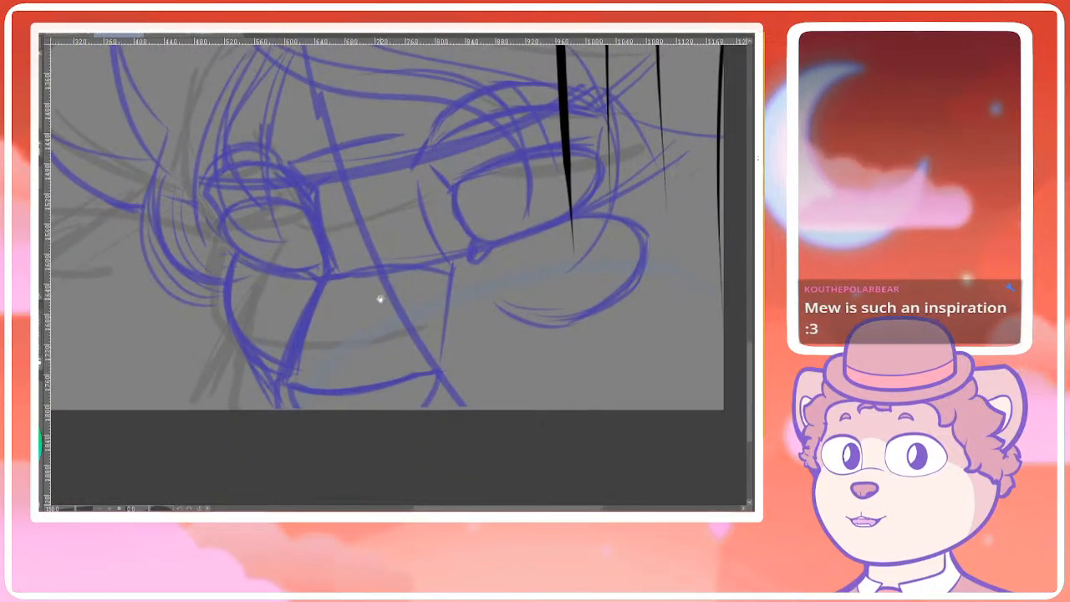
{"action": "left_click_drag", "start_coordinate": [449, 294], "coordinate": [413, 291]}
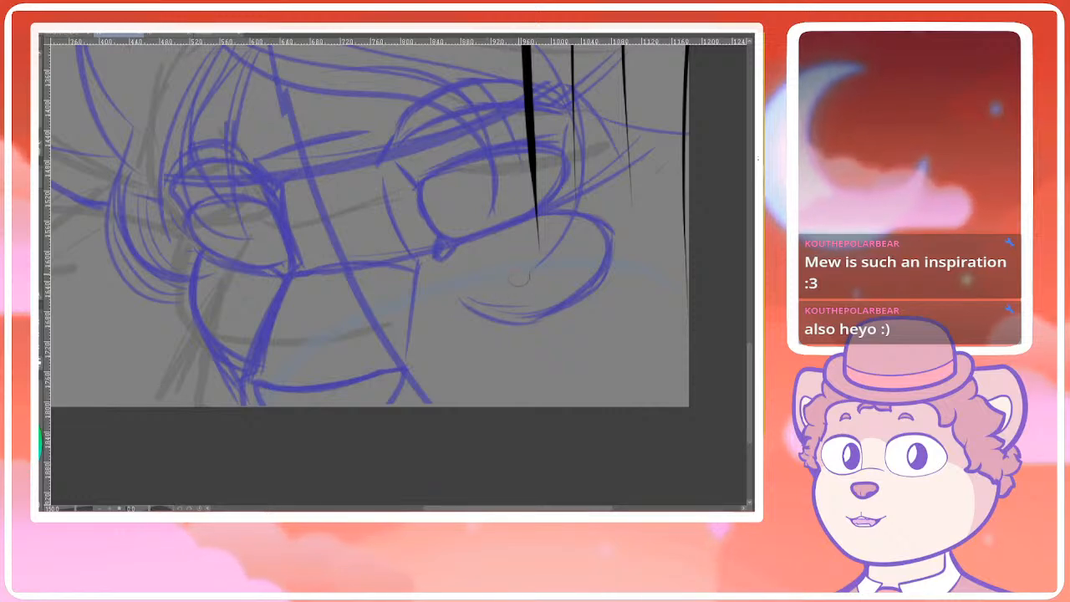
{"action": "scroll", "coordinate": [316, 210], "scroll_direction": "down", "scroll_amount": 4}
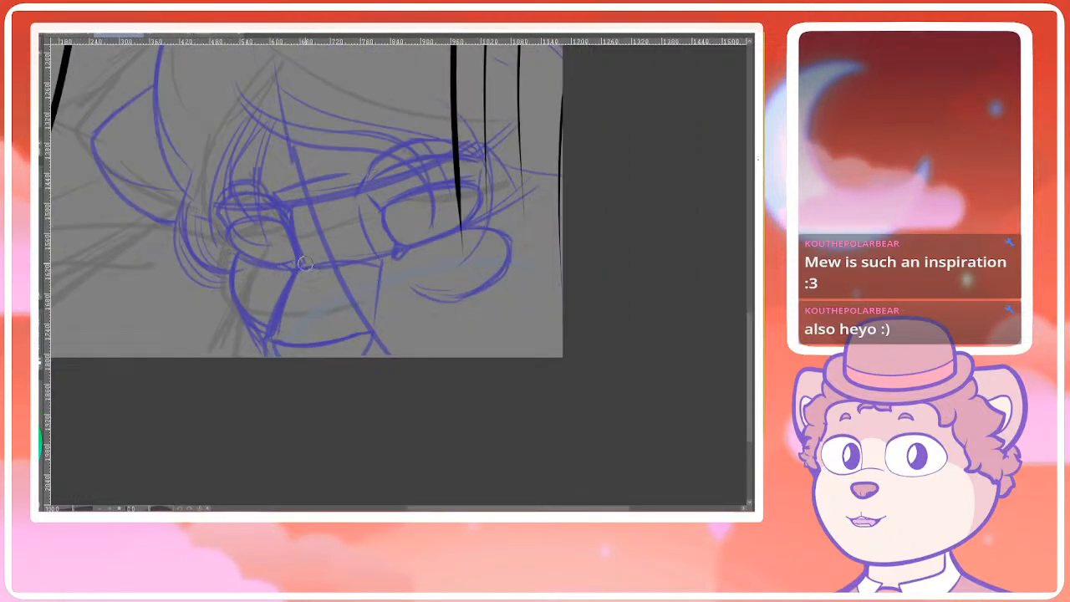
{"action": "left_click_drag", "start_coordinate": [336, 215], "coordinate": [376, 230]}
{"action": "left_click_drag", "start_coordinate": [429, 257], "coordinate": [434, 249]}
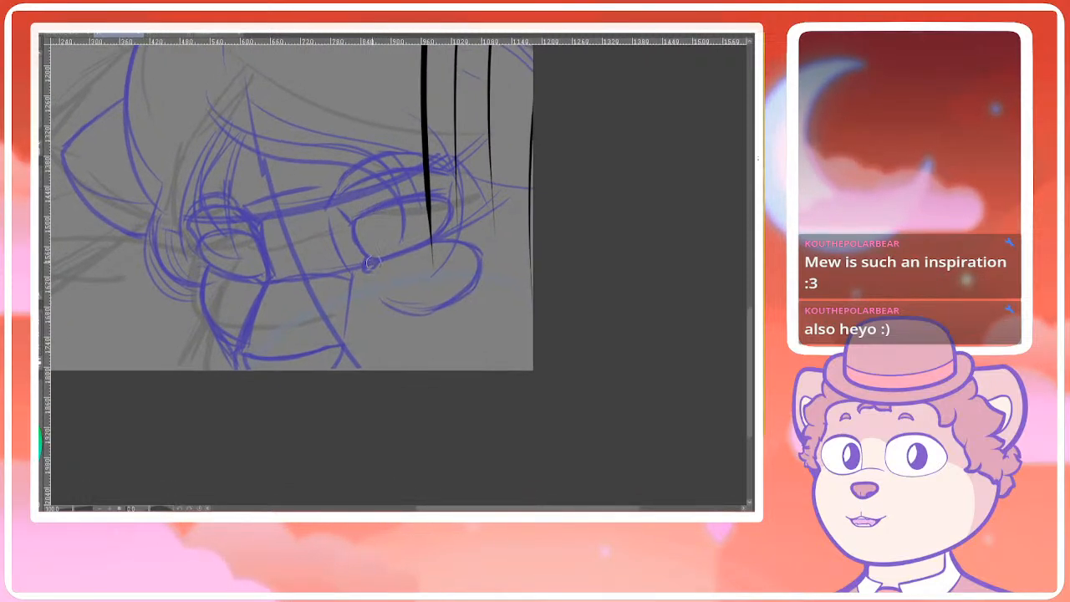
{"action": "left_click_drag", "start_coordinate": [343, 269], "coordinate": [344, 298]}
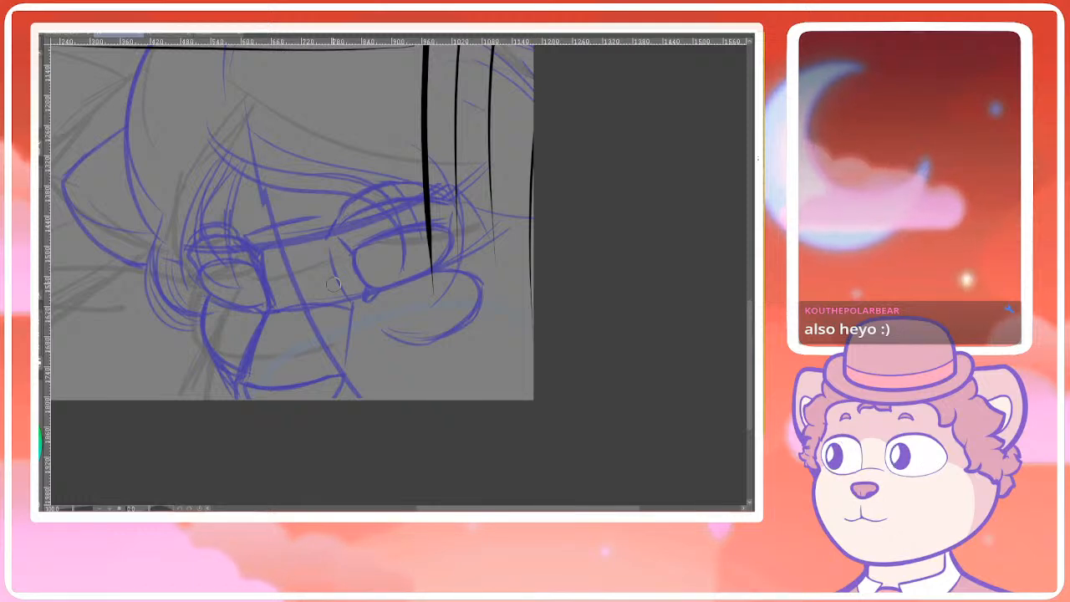
{"action": "left_click_drag", "start_coordinate": [338, 250], "coordinate": [368, 224]}
{"action": "left_click_drag", "start_coordinate": [447, 247], "coordinate": [444, 275]}
{"action": "scroll", "coordinate": [398, 222], "scroll_direction": "down", "scroll_amount": 1}
{"action": "left_click_drag", "start_coordinate": [397, 222], "coordinate": [402, 219]}
{"action": "mouse_move", "coordinate": [374, 259]}
{"action": "left_mouse_down"}
{"action": "mouse_move", "coordinate": [371, 242]}
{"action": "mouse_move", "coordinate": [385, 243]}
{"action": "mouse_move", "coordinate": [334, 270]}
{"action": "left_mouse_up"}
{"action": "scroll", "coordinate": [383, 201], "scroll_direction": "up", "scroll_amount": 2}
Lasso the purple head's larger eye, its brow and the rounded cheek shape below it, extending the selection around the whole eye
{"action": "mouse_move", "coordinate": [329, 201]}
{"action": "left_mouse_down"}
{"action": "mouse_move", "coordinate": [299, 239]}
{"action": "mouse_move", "coordinate": [311, 270]}
{"action": "left_mouse_up"}
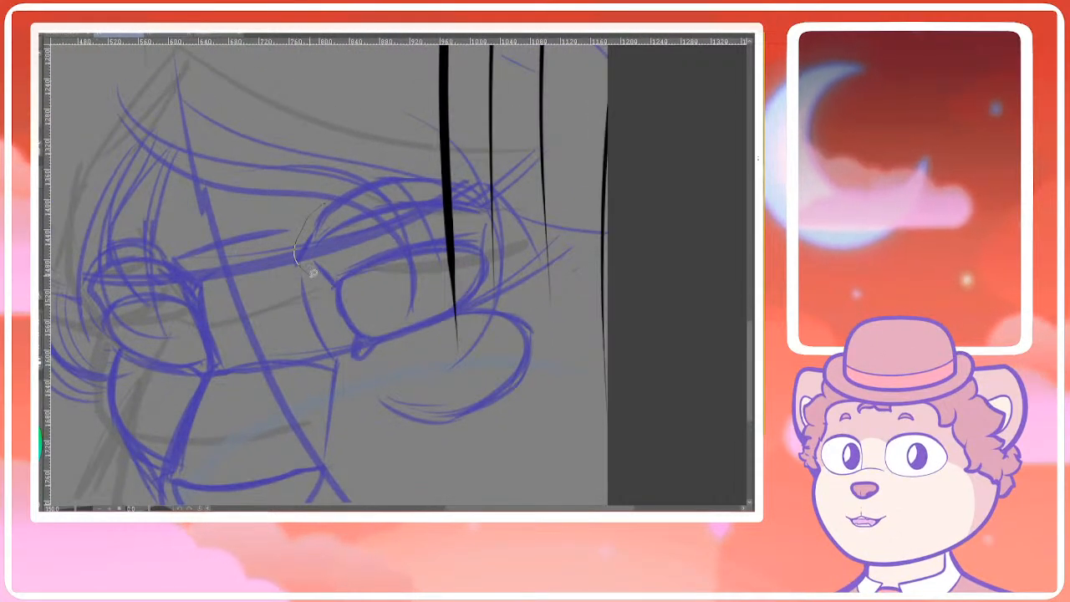
{"action": "mouse_move", "coordinate": [334, 315]}
{"action": "left_mouse_down"}
{"action": "mouse_move", "coordinate": [377, 447]}
{"action": "mouse_move", "coordinate": [572, 406]}
{"action": "left_mouse_up"}
{"action": "mouse_move", "coordinate": [576, 377]}
{"action": "left_mouse_down"}
{"action": "mouse_move", "coordinate": [575, 345]}
{"action": "mouse_move", "coordinate": [554, 312]}
{"action": "left_mouse_up"}
{"action": "key", "text": "ctrl+z"}
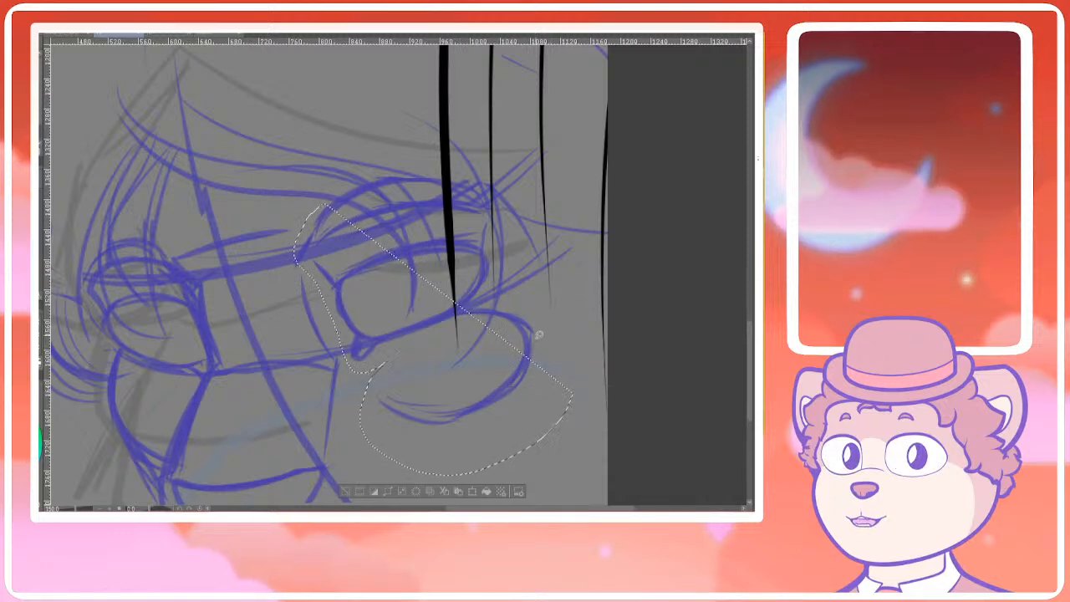
{"action": "mouse_move", "coordinate": [550, 396]}
{"action": "left_mouse_down"}
{"action": "mouse_move", "coordinate": [564, 368]}
{"action": "mouse_move", "coordinate": [541, 300]}
{"action": "mouse_move", "coordinate": [473, 303]}
{"action": "mouse_move", "coordinate": [497, 258]}
{"action": "mouse_move", "coordinate": [458, 232]}
{"action": "mouse_move", "coordinate": [481, 198]}
{"action": "mouse_move", "coordinate": [400, 168]}
{"action": "mouse_move", "coordinate": [330, 197]}
{"action": "mouse_move", "coordinate": [356, 269]}
{"action": "left_mouse_up"}
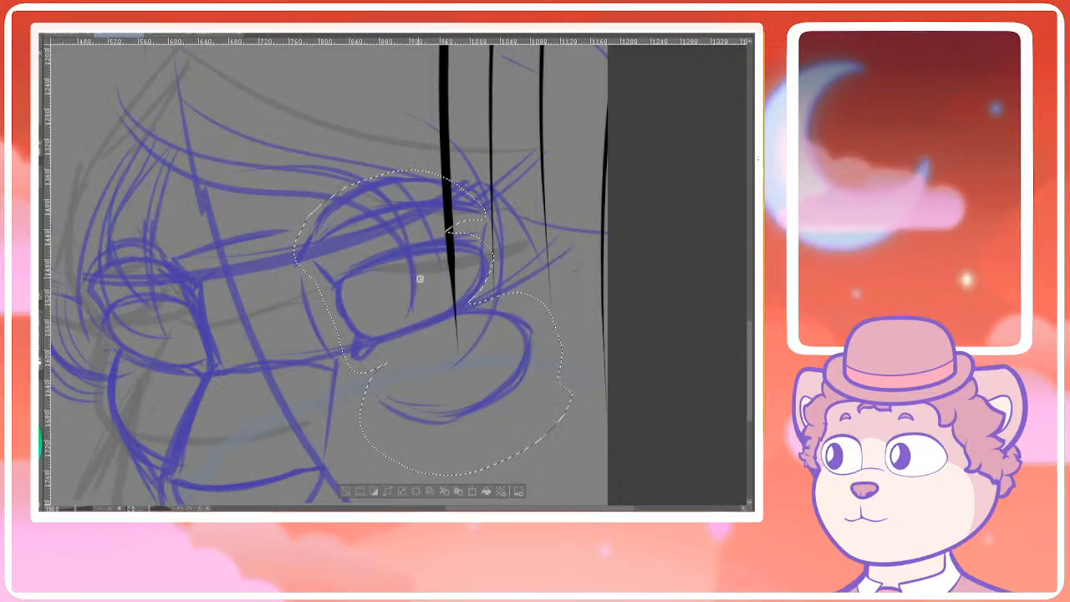
Transform the selected eye and cheek, enlarging them slightly towards the muzzle, and apply the change
{"action": "scroll", "coordinate": [401, 279], "scroll_direction": "down", "scroll_amount": 2}
{"action": "left_click_drag", "start_coordinate": [432, 298], "coordinate": [411, 265]}
{"action": "scroll", "coordinate": [412, 244], "scroll_direction": "up", "scroll_amount": 1}
{"action": "scroll", "coordinate": [410, 244], "scroll_direction": "down", "scroll_amount": 1}
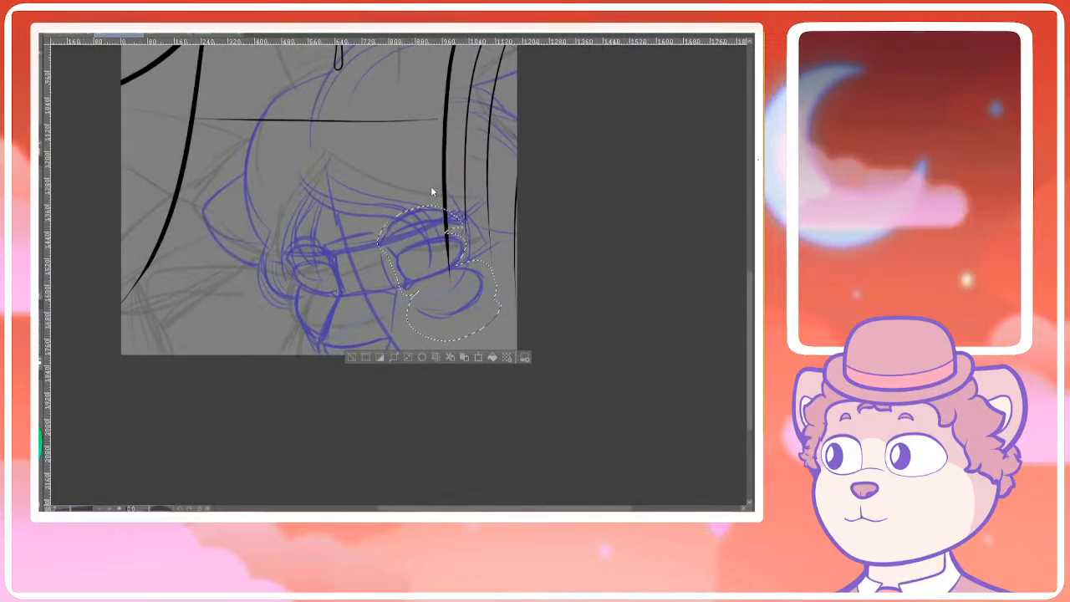
{"action": "key", "text": "ctrl+t"}
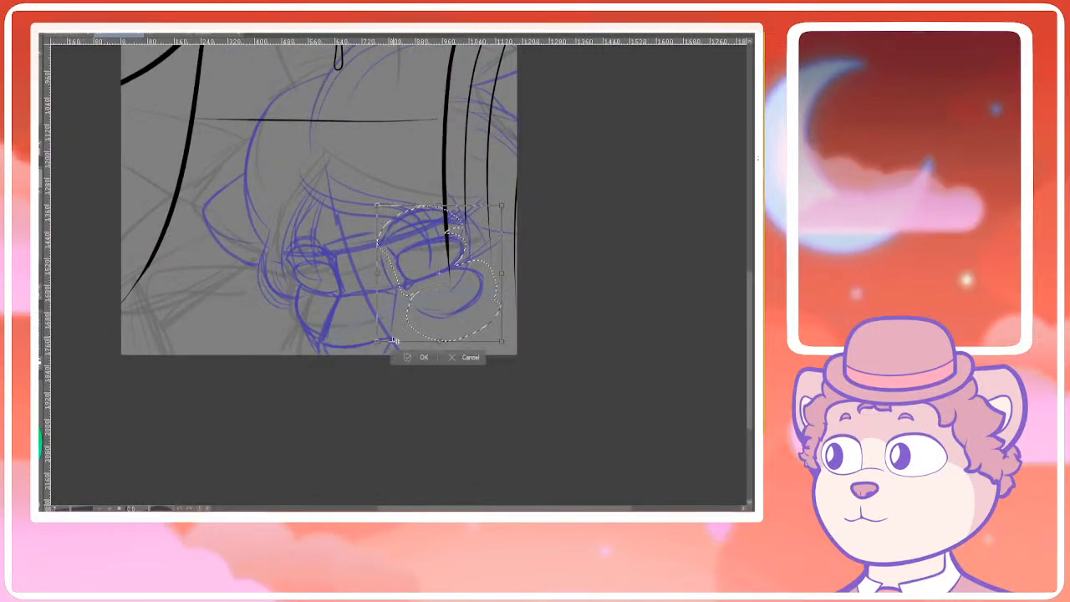
{"action": "left_click_drag", "start_coordinate": [377, 341], "coordinate": [374, 346]}
{"action": "left_click_drag", "start_coordinate": [461, 286], "coordinate": [461, 284]}
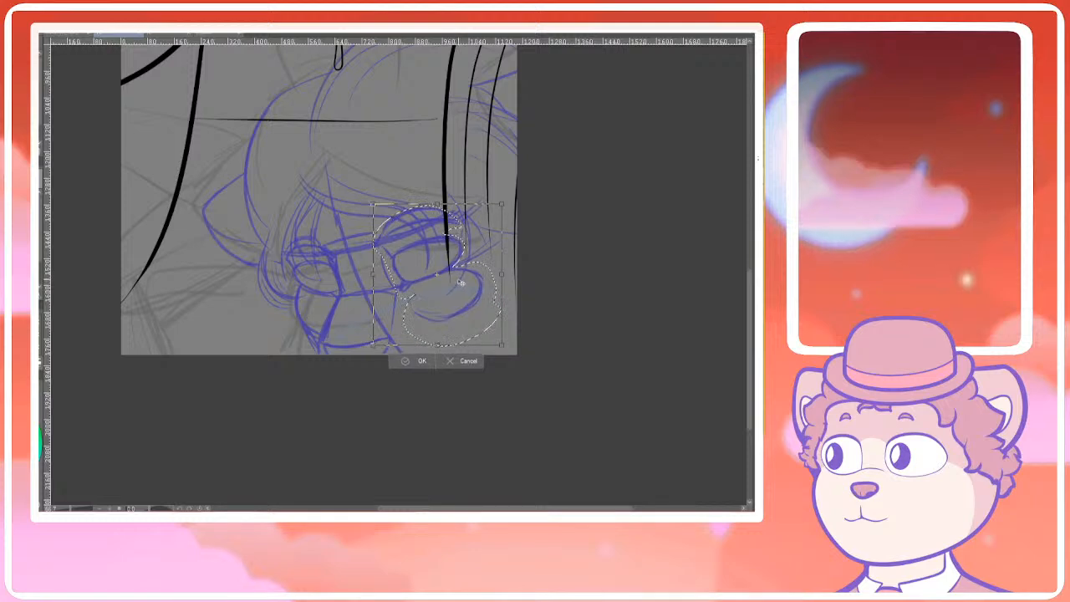
{"action": "left_click", "coordinate": [417, 360]}
Mirror the canvas view and examine the purple head's adjusted eye and cheek proportions
{"action": "scroll", "coordinate": [535, 241], "scroll_direction": "down", "scroll_amount": 2}
{"action": "left_click_drag", "start_coordinate": [448, 264], "coordinate": [466, 254], "text": "space"}
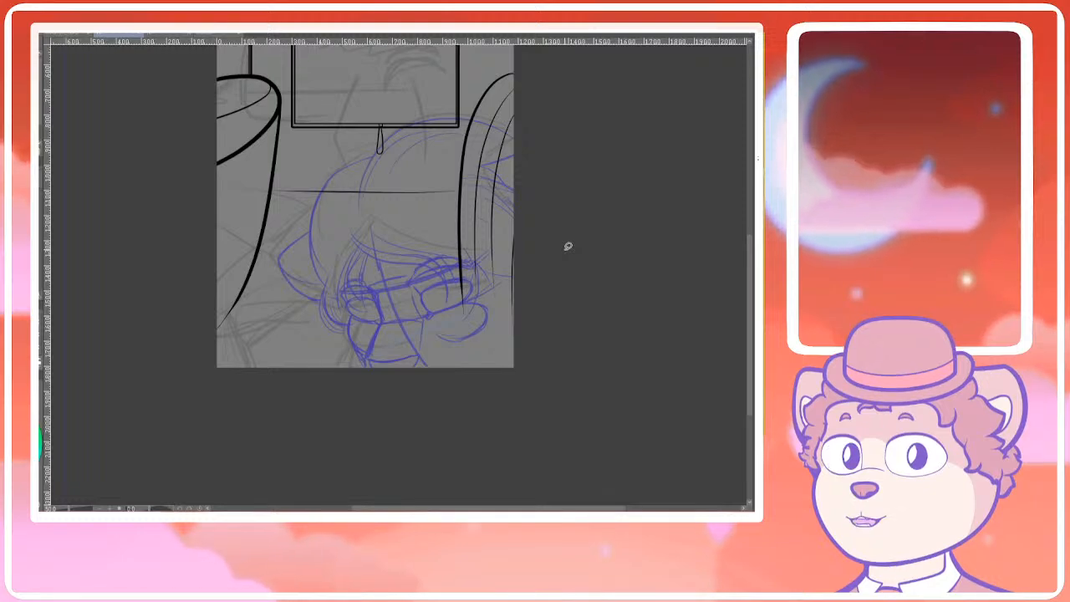
{"action": "left_click_drag", "start_coordinate": [561, 260], "coordinate": [543, 277]}
{"action": "left_click_drag", "start_coordinate": [450, 260], "coordinate": [449, 320]}
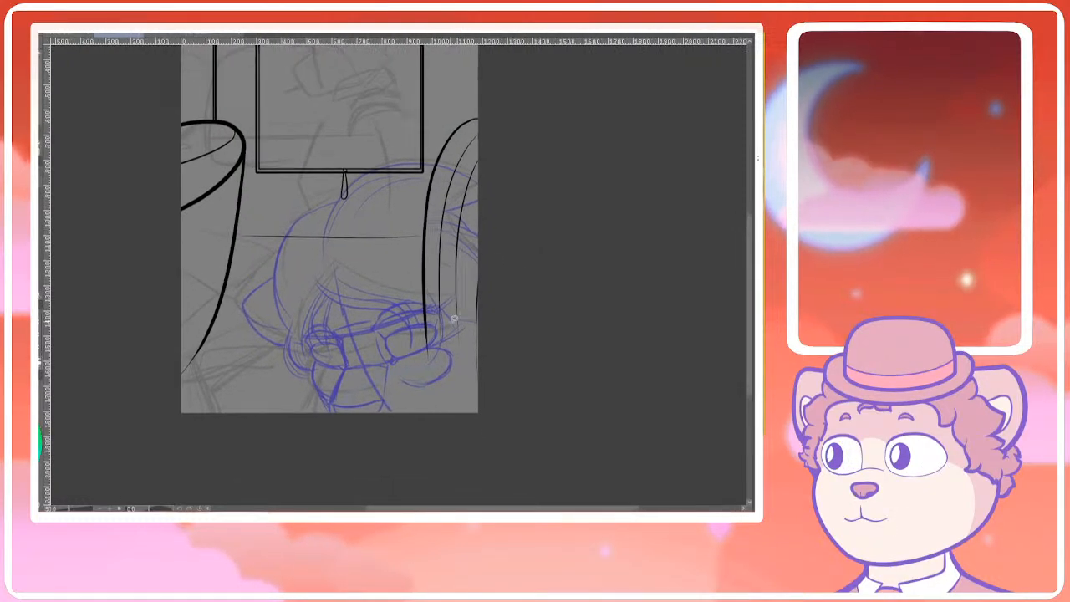
{"action": "key", "text": "h"}
{"action": "left_click_drag", "start_coordinate": [403, 207], "coordinate": [342, 222], "text": "space"}
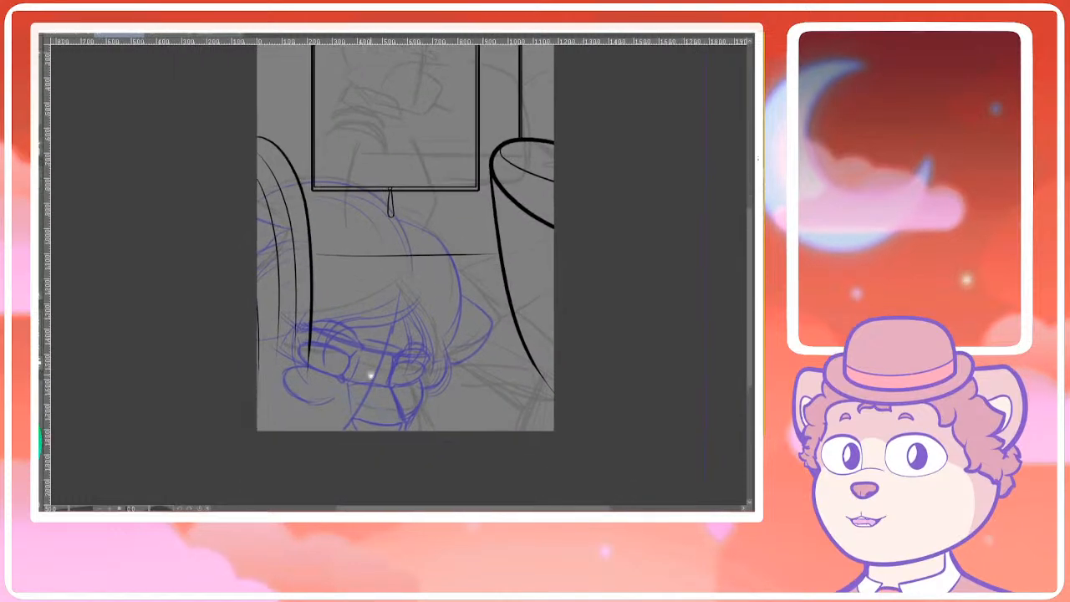
{"action": "left_click_drag", "start_coordinate": [357, 375], "coordinate": [408, 343]}
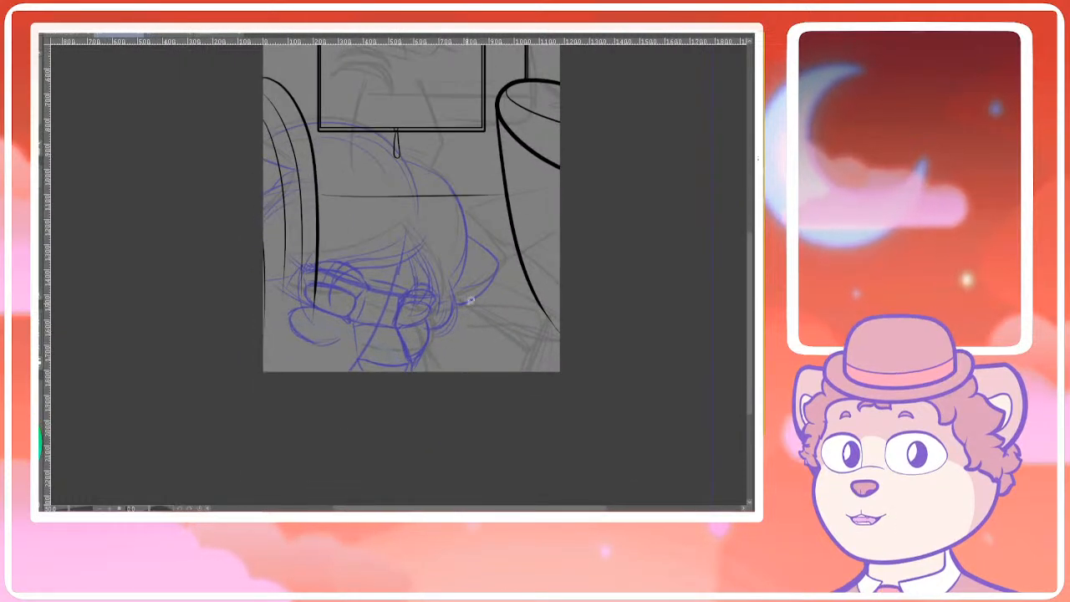
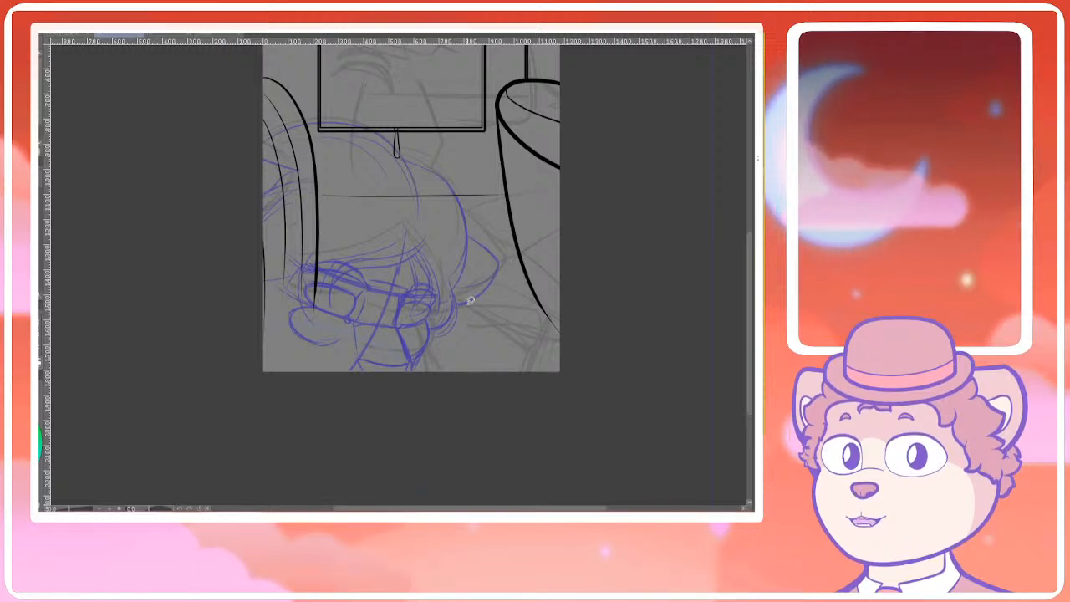
{"action": "left_click_drag", "start_coordinate": [343, 278], "coordinate": [364, 281]}
{"action": "scroll", "coordinate": [363, 281], "scroll_direction": "up", "scroll_amount": 3}
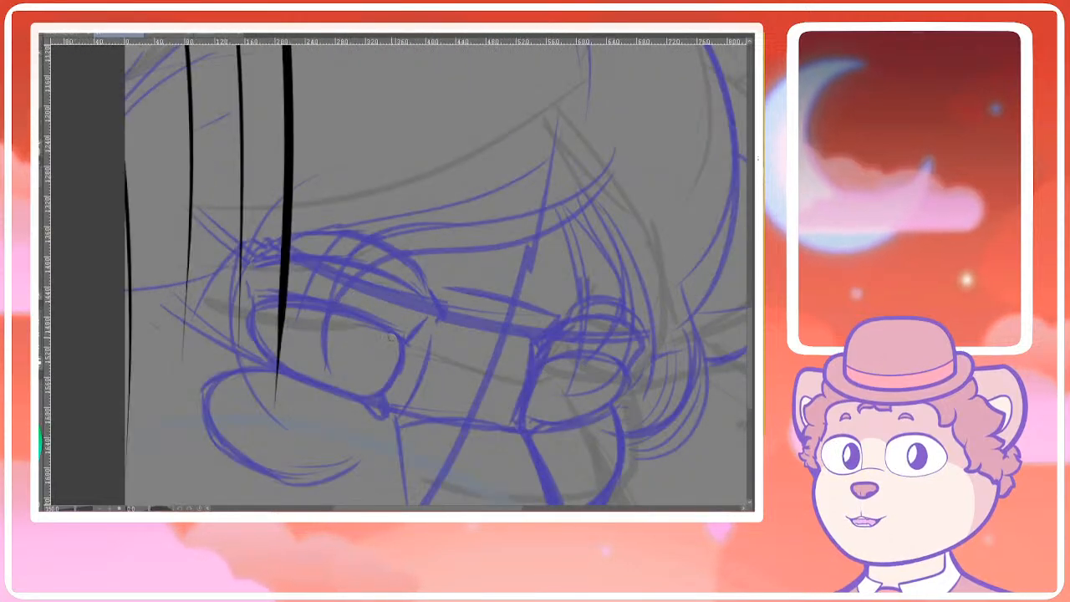
{"action": "scroll", "coordinate": [399, 336], "scroll_direction": "down", "scroll_amount": 3}
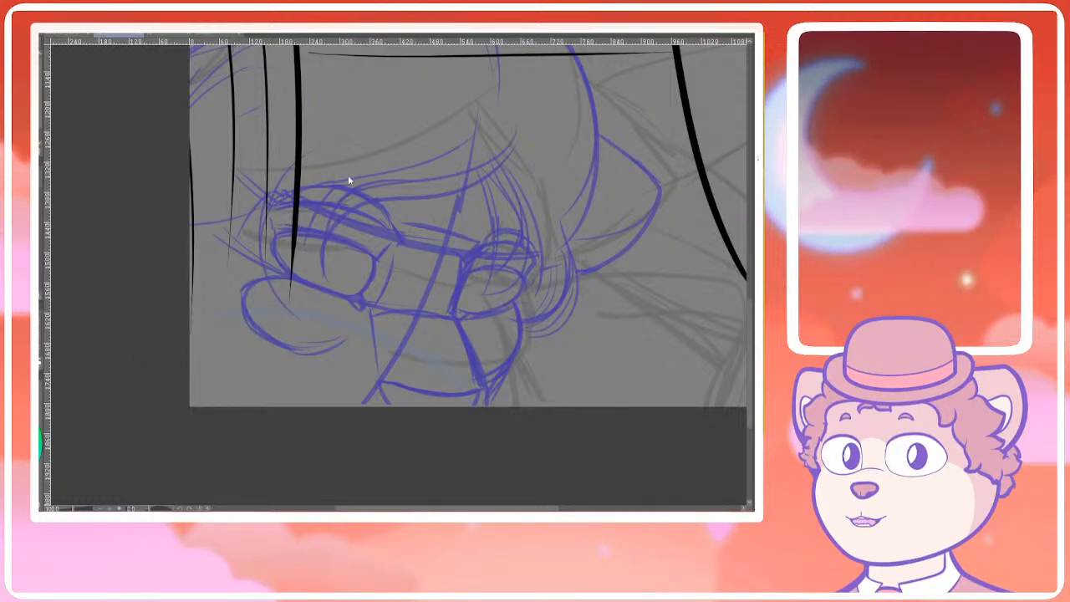
{"action": "left_click_drag", "start_coordinate": [380, 254], "coordinate": [352, 233]}
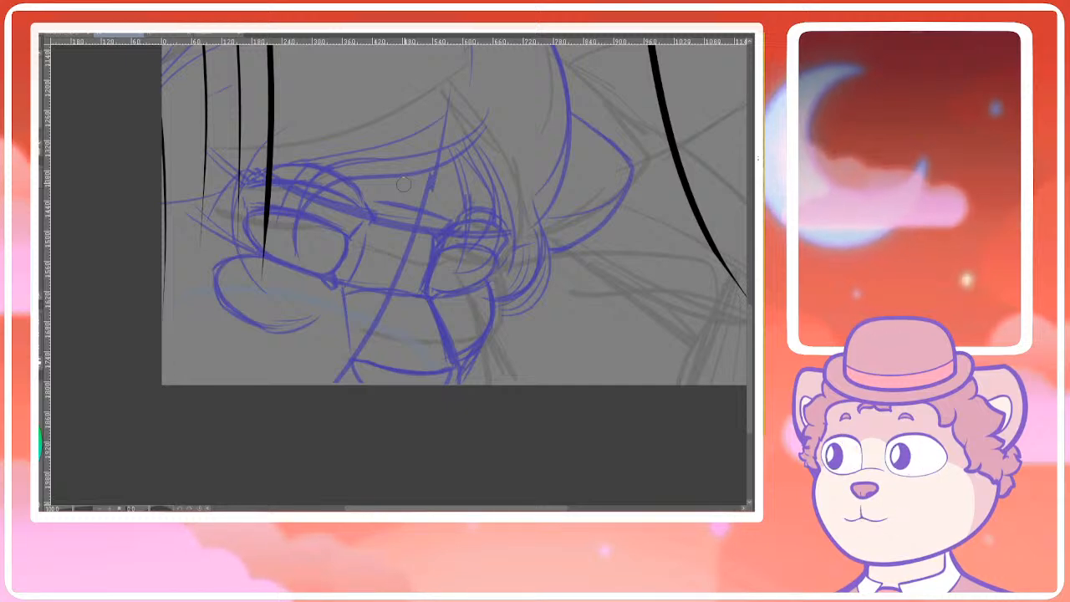
{"action": "left_click_drag", "start_coordinate": [475, 272], "coordinate": [452, 296]}
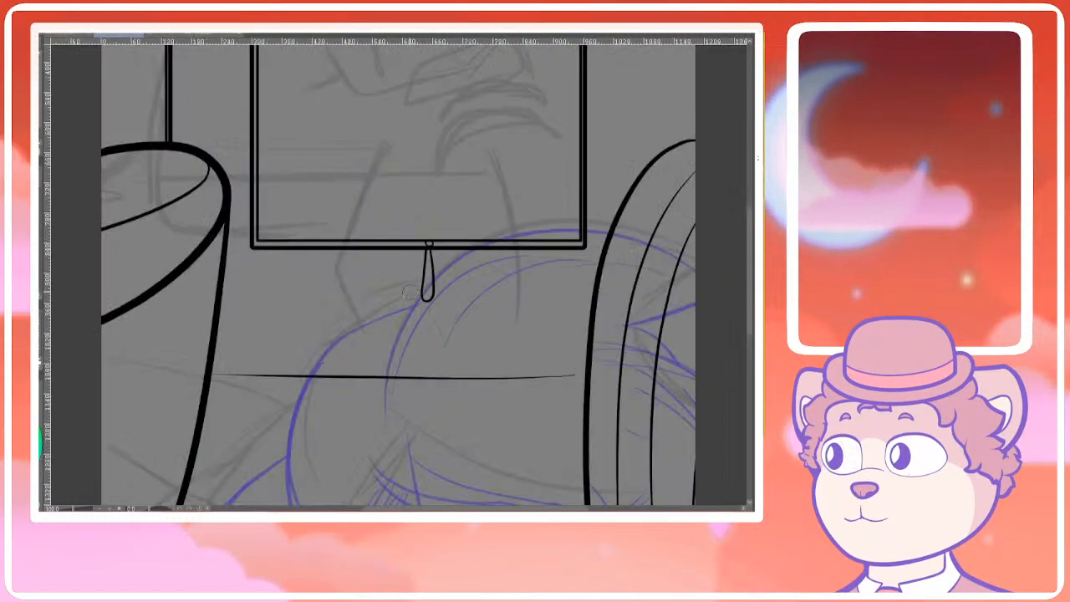
Flip the canvas view back and forth to compare the head sketch's balance within the whole interior scene
{"action": "key", "text": "ctrl+minus"}
{"action": "key", "text": "ctrl+minus"}
{"action": "left_click_drag", "start_coordinate": [451, 346], "coordinate": [433, 232]}
{"action": "key", "text": "h"}
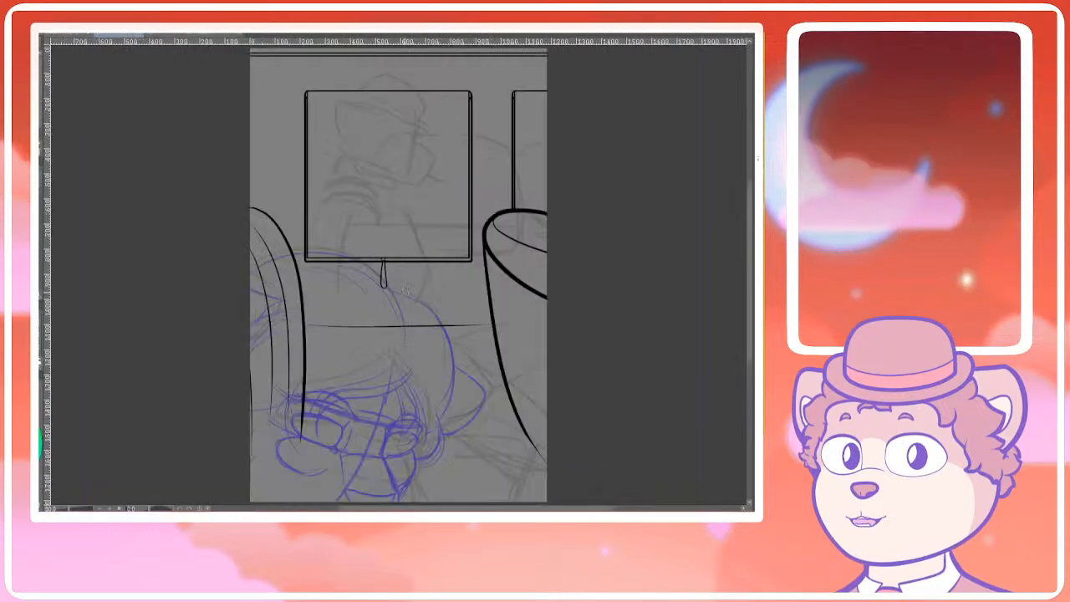
{"action": "key", "text": "h"}
{"action": "left_click_drag", "start_coordinate": [403, 302], "coordinate": [396, 166]}
{"action": "key", "text": "ctrl+plus"}
{"action": "left_click_drag", "start_coordinate": [526, 347], "coordinate": [483, 335]}
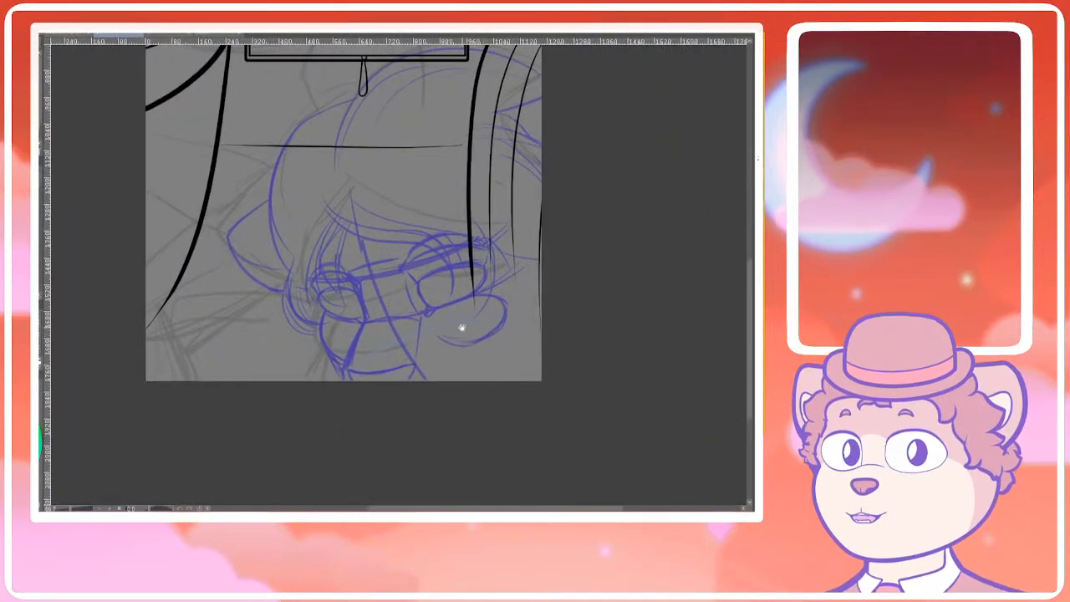
{"action": "left_click_drag", "start_coordinate": [433, 275], "coordinate": [380, 321]}
{"action": "key", "text": "ctrl+plus"}
{"action": "key", "text": "ctrl+minus"}
{"action": "key", "text": "h"}
{"action": "left_click_drag", "start_coordinate": [370, 446], "coordinate": [372, 252]}
{"action": "key", "text": "ctrl+plus"}
{"action": "mouse_move", "coordinate": [409, 328]}
{"action": "left_mouse_down"}
{"action": "mouse_move", "coordinate": [421, 318]}
{"action": "mouse_move", "coordinate": [411, 334]}
{"action": "left_mouse_up"}
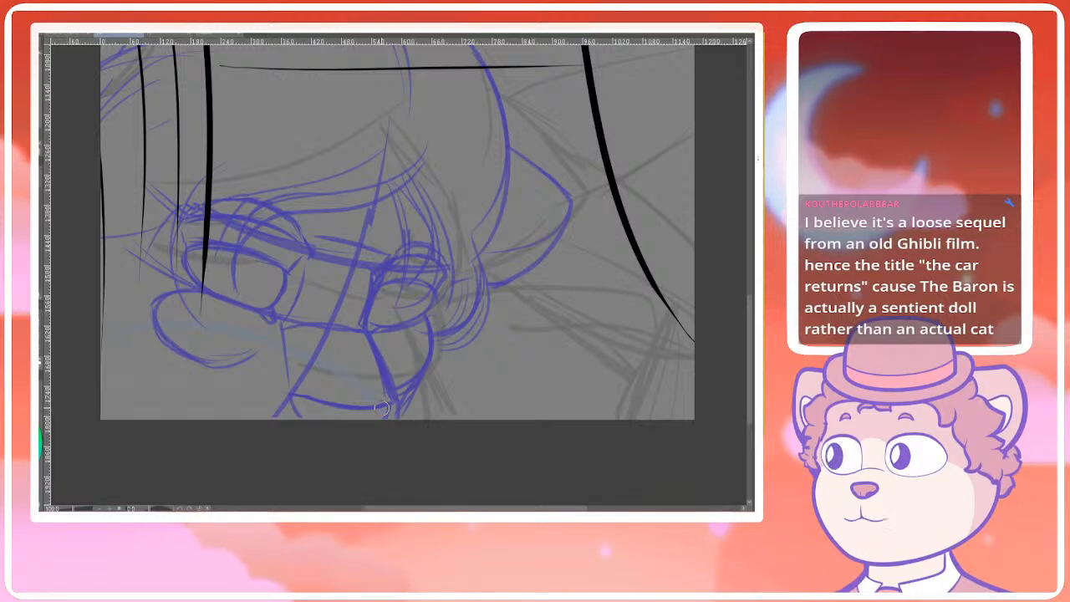
Examine the eye alignment and fringe of the mirrored head, then view the whole interior composition
{"action": "scroll", "coordinate": [465, 265], "scroll_direction": "down", "scroll_amount": 1}
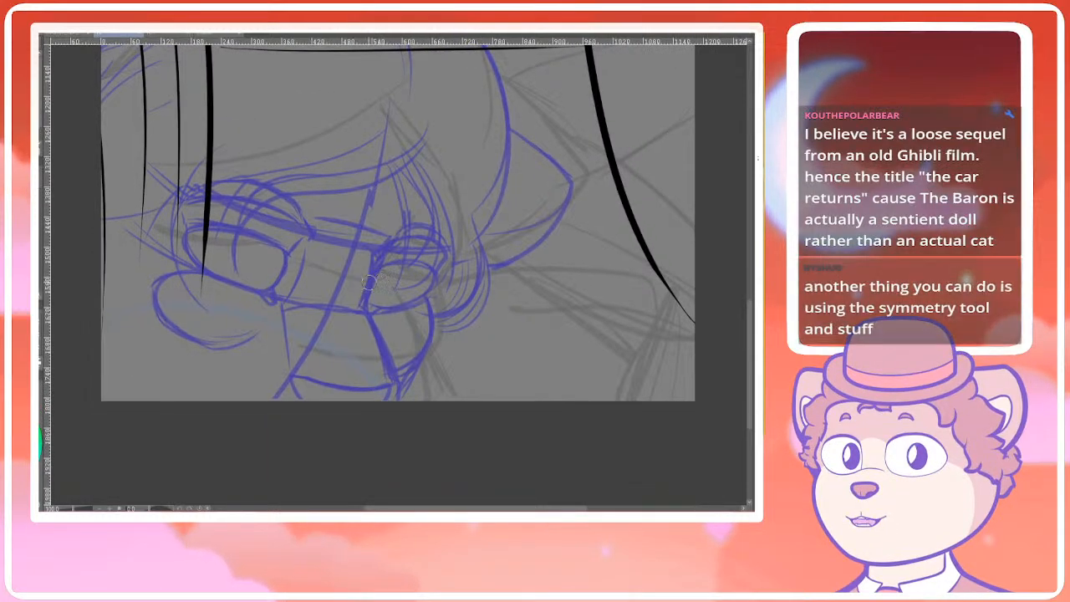
{"action": "scroll", "coordinate": [402, 276], "scroll_direction": "down", "scroll_amount": 1}
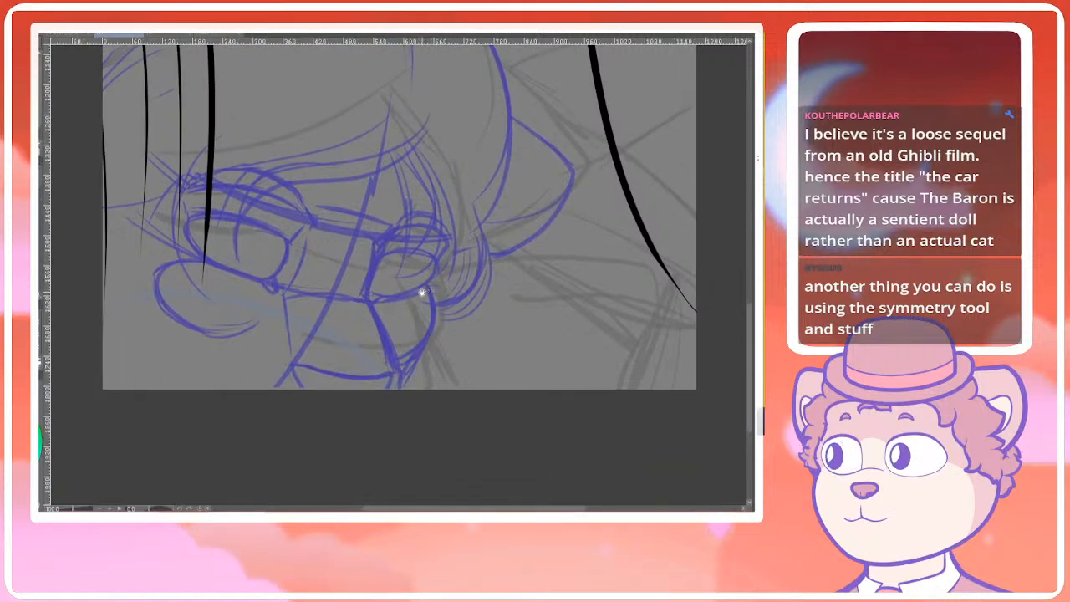
{"action": "scroll", "coordinate": [425, 284], "scroll_direction": "down", "scroll_amount": 2}
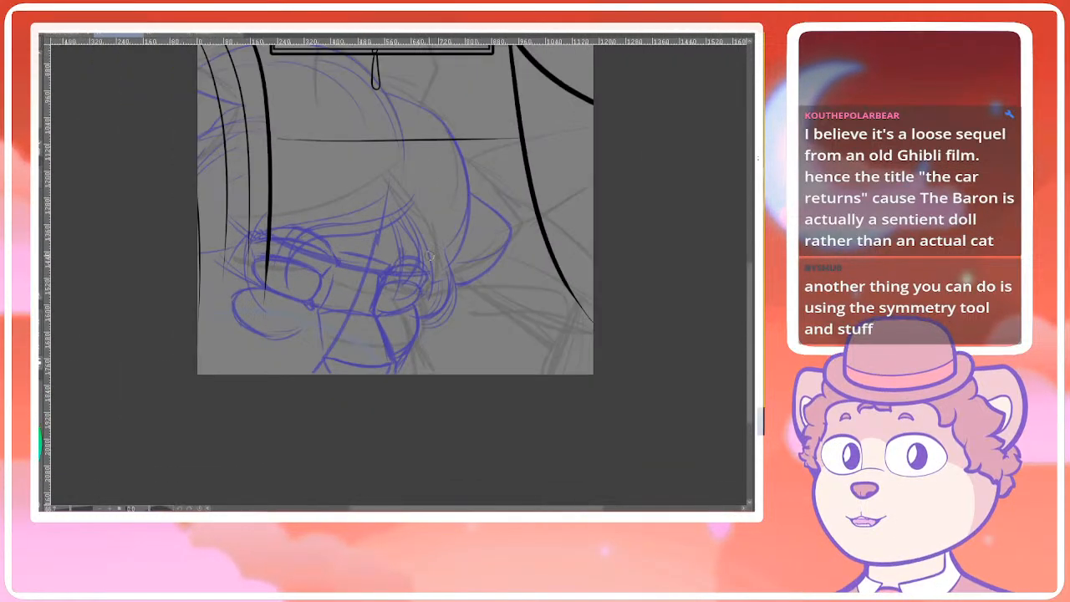
{"action": "scroll", "coordinate": [426, 255], "scroll_direction": "up", "scroll_amount": 3}
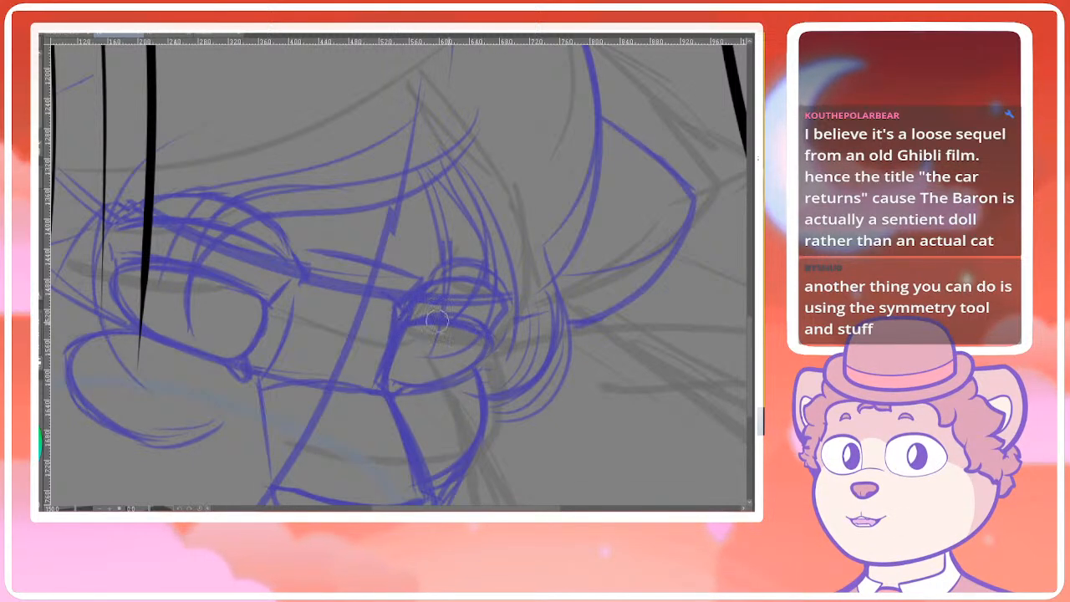
{"action": "scroll", "coordinate": [431, 318], "scroll_direction": "down", "scroll_amount": 1}
{"action": "scroll", "coordinate": [323, 335], "scroll_direction": "up", "scroll_amount": 1}
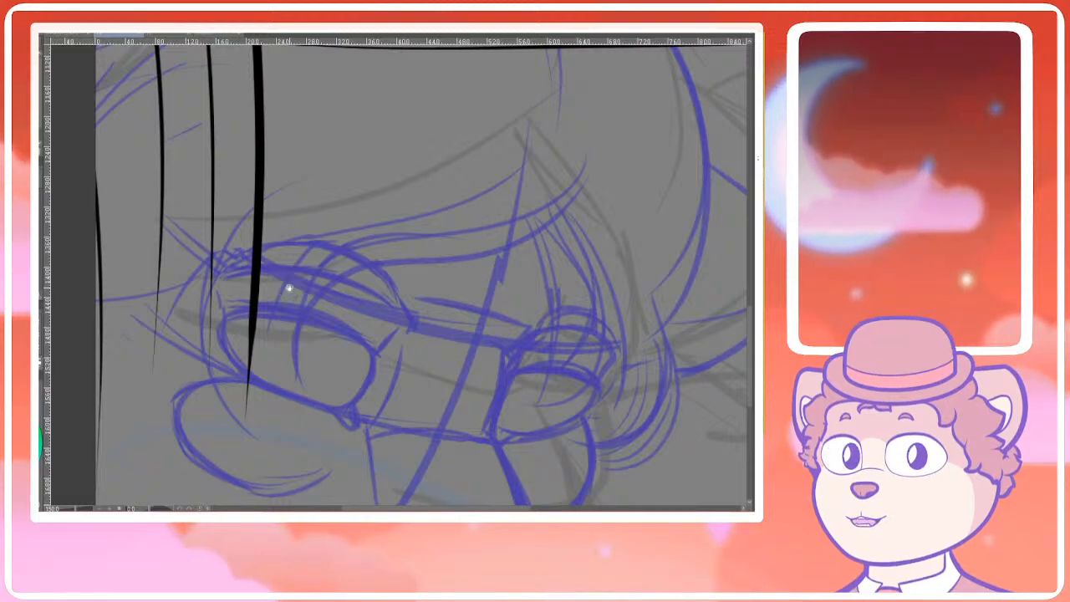
{"action": "left_click_drag", "start_coordinate": [290, 289], "coordinate": [223, 231]}
{"action": "scroll", "coordinate": [484, 281], "scroll_direction": "up", "scroll_amount": 1}
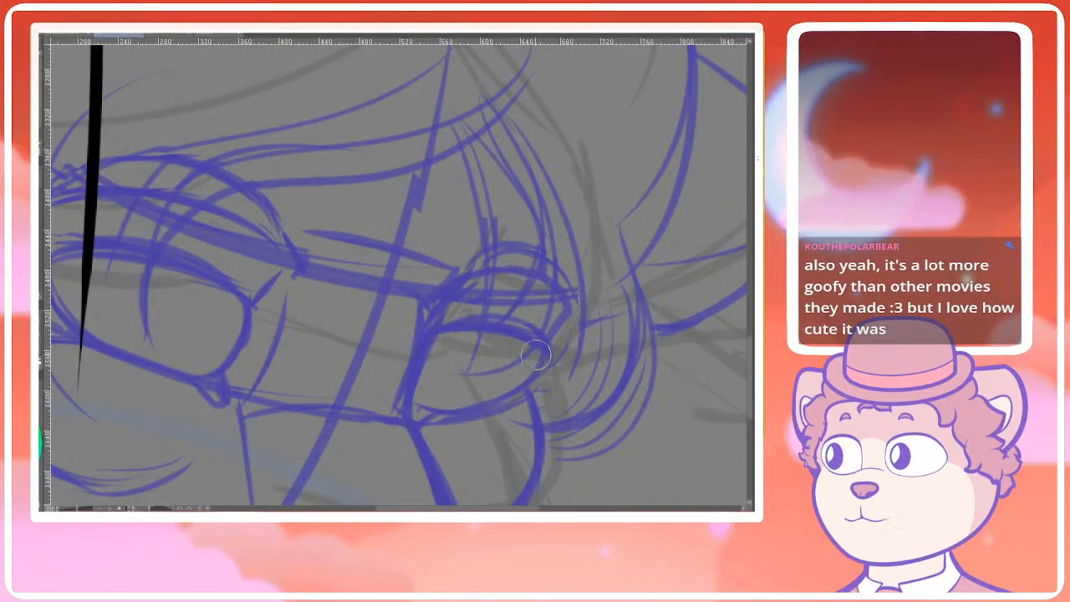
{"action": "scroll", "coordinate": [518, 345], "scroll_direction": "down", "scroll_amount": 2}
{"action": "scroll", "coordinate": [519, 345], "scroll_direction": "down", "scroll_amount": 2}
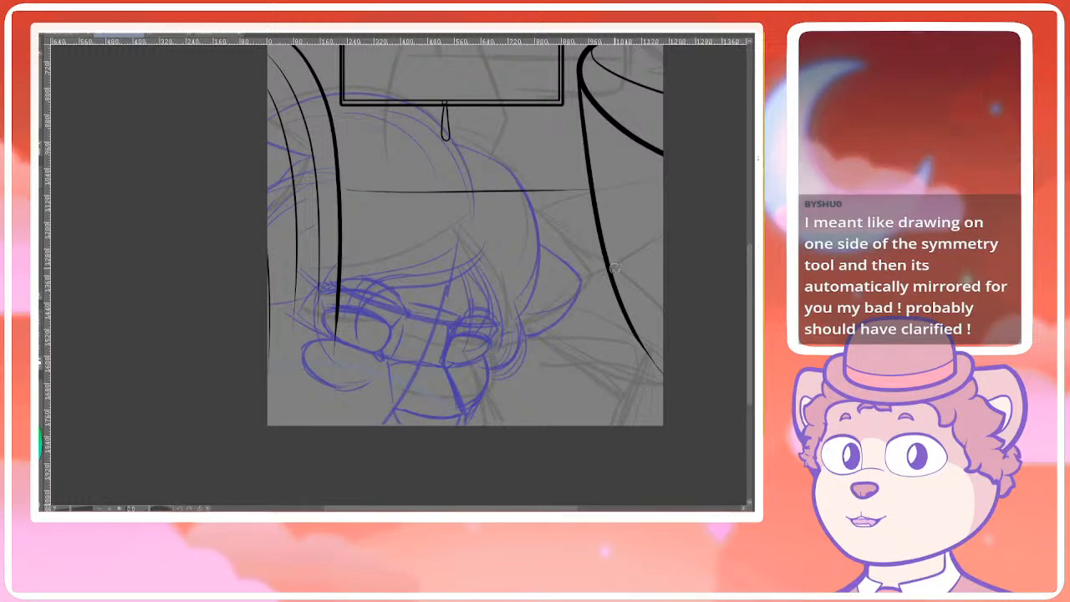
{"action": "left_click_drag", "start_coordinate": [315, 256], "coordinate": [290, 273]}
{"action": "scroll", "coordinate": [403, 159], "scroll_direction": "down", "scroll_amount": 1}
{"action": "left_click_drag", "start_coordinate": [342, 199], "coordinate": [316, 244]}
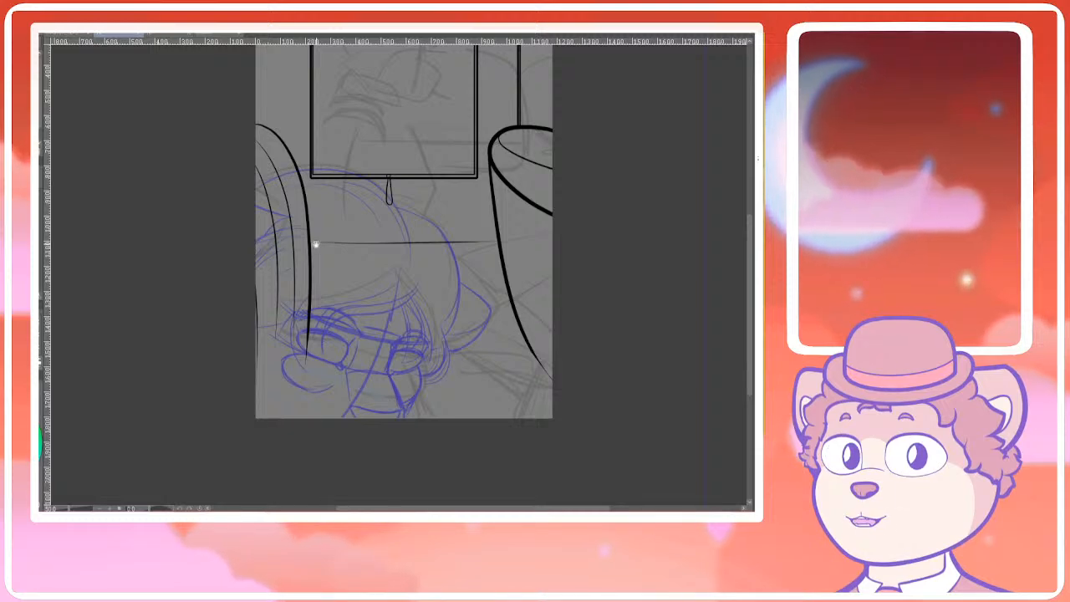
{"action": "left_click_drag", "start_coordinate": [507, 267], "coordinate": [523, 246]}
{"action": "key", "text": "ctrl+minus"}
{"action": "left_click_drag", "start_coordinate": [383, 303], "coordinate": [424, 289]}
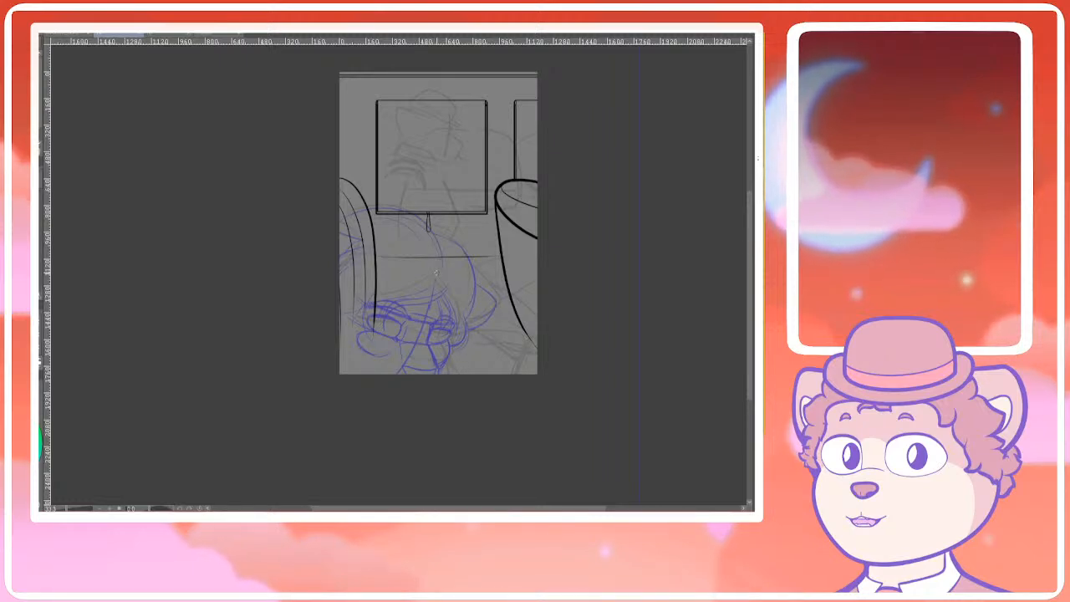
Examine the purple head sketch at close range and within the whole interior composition
{"action": "left_click_drag", "start_coordinate": [437, 272], "coordinate": [420, 250]}
{"action": "key", "text": "ctrl+plus"}
{"action": "key", "text": "ctrl+plus"}
{"action": "left_click_drag", "start_coordinate": [386, 157], "coordinate": [359, 219]}
{"action": "key", "text": "ctrl+minus"}
{"action": "key", "text": "ctrl+minus"}
{"action": "left_click_drag", "start_coordinate": [340, 274], "coordinate": [349, 237]}
{"action": "key", "text": "ctrl+minus"}
Try a long curved contour along the outer side of the purple face, from the brow end down past the cheek
{"action": "key", "text": "ctrl+plus"}
{"action": "key", "text": "ctrl+plus"}
{"action": "key", "text": "ctrl+plus"}
{"action": "left_click_drag", "start_coordinate": [379, 159], "coordinate": [387, 222]}
{"action": "left_click_drag", "start_coordinate": [391, 262], "coordinate": [384, 295]}
{"action": "left_click_drag", "start_coordinate": [344, 327], "coordinate": [353, 267]}
{"action": "scroll", "coordinate": [312, 284], "scroll_direction": "up", "scroll_amount": 2}
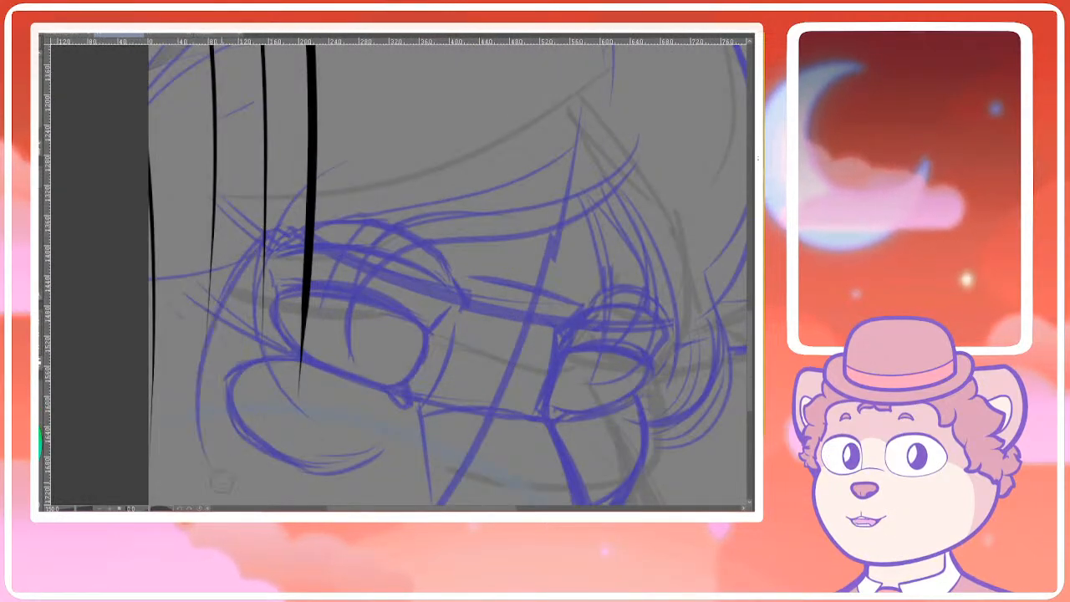
{"action": "left_click_drag", "start_coordinate": [270, 230], "coordinate": [194, 448]}
{"action": "key", "text": "ctrl+z"}
{"action": "mouse_move", "coordinate": [272, 227]}
{"action": "left_mouse_down"}
{"action": "mouse_move", "coordinate": [195, 432]}
{"action": "mouse_move", "coordinate": [225, 322]}
{"action": "mouse_move", "coordinate": [198, 445]}
{"action": "left_mouse_up"}
{"action": "key", "text": "ctrl+z"}
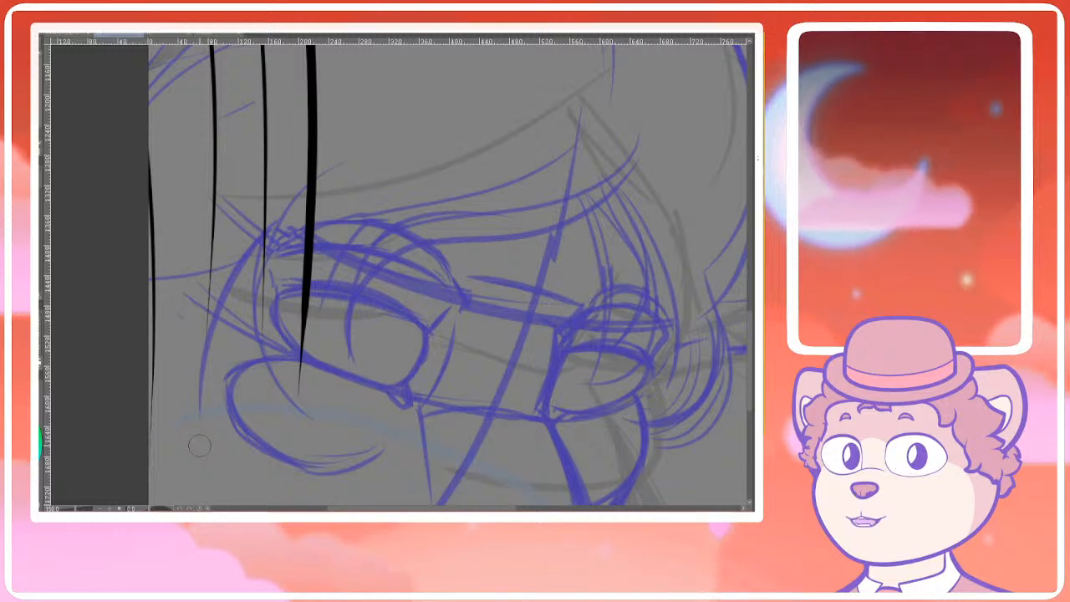
{"action": "key", "text": "ctrl+z"}
{"action": "key", "text": "ctrl+z"}
Redraw the outer face contour as one sweeping curve from the brow end outward beside the cheek, retrying its angle
{"action": "left_click_drag", "start_coordinate": [260, 244], "coordinate": [179, 430]}
{"action": "key", "text": "ctrl+z"}
{"action": "left_click_drag", "start_coordinate": [263, 242], "coordinate": [185, 436]}
{"action": "key", "text": "ctrl+z"}
{"action": "left_click_drag", "start_coordinate": [260, 247], "coordinate": [179, 454]}
{"action": "key", "text": "ctrl+z"}
{"action": "mouse_move", "coordinate": [261, 244]}
{"action": "left_mouse_down"}
{"action": "mouse_move", "coordinate": [186, 421]}
{"action": "mouse_move", "coordinate": [187, 443]}
{"action": "left_mouse_up"}
{"action": "key", "text": "ctrl+z"}
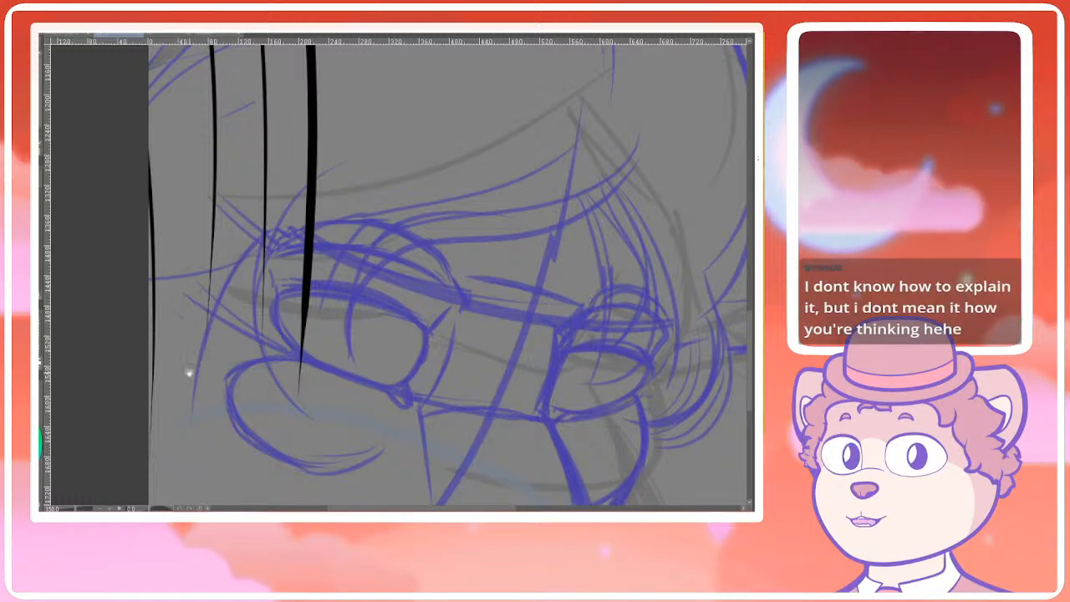
Add a light fringe stroke above the near brow and a short curve down beside the near eye
{"action": "scroll", "coordinate": [189, 374], "scroll_direction": "up", "scroll_amount": 1}
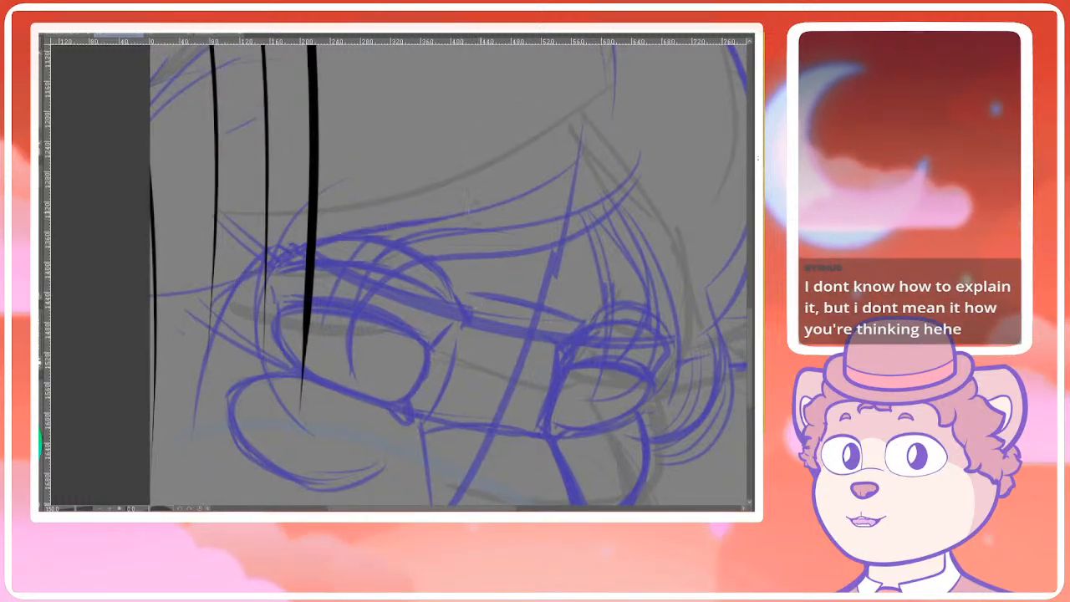
{"action": "left_click_drag", "start_coordinate": [316, 241], "coordinate": [446, 211]}
{"action": "left_click_drag", "start_coordinate": [277, 247], "coordinate": [253, 341]}
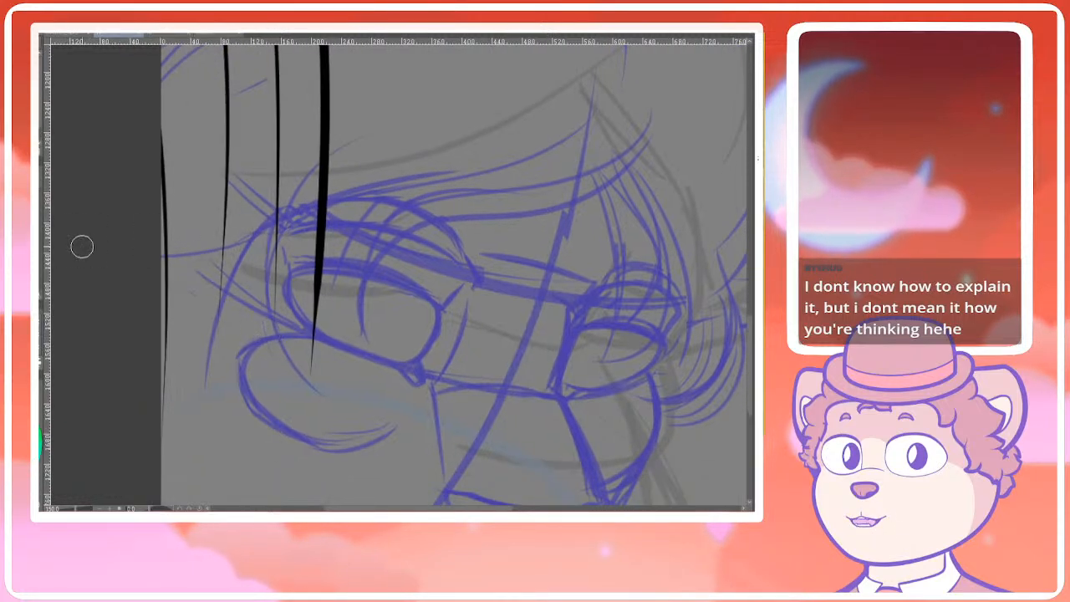
Compare the purple head sketch with the open seated-figure line drawing and the back-view figure drawing
{"action": "scroll", "coordinate": [81, 247], "scroll_direction": "down", "scroll_amount": 3}
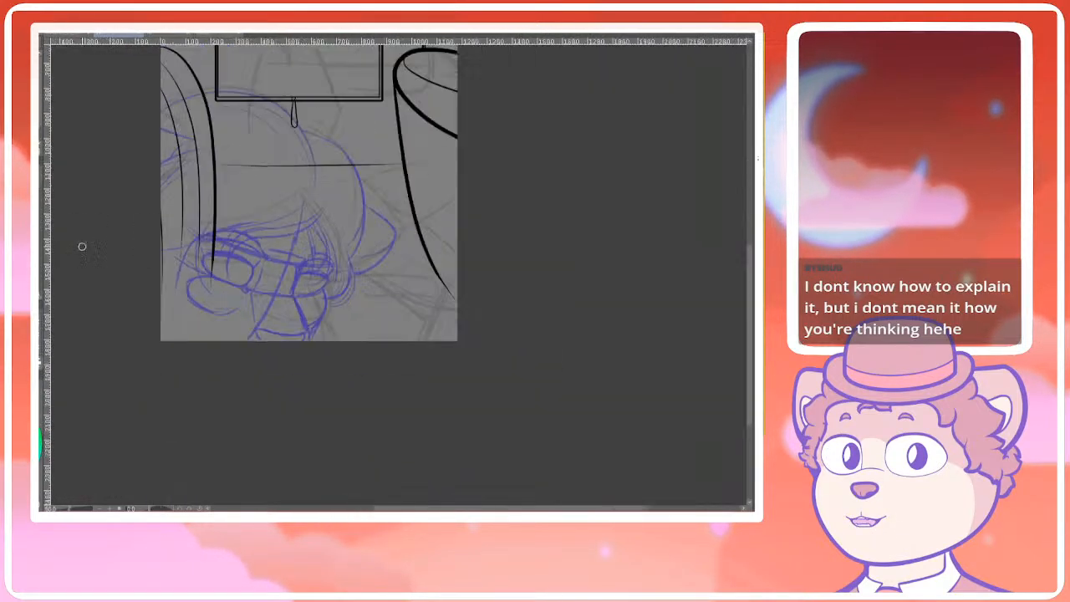
{"action": "left_click", "coordinate": [156, 36]}
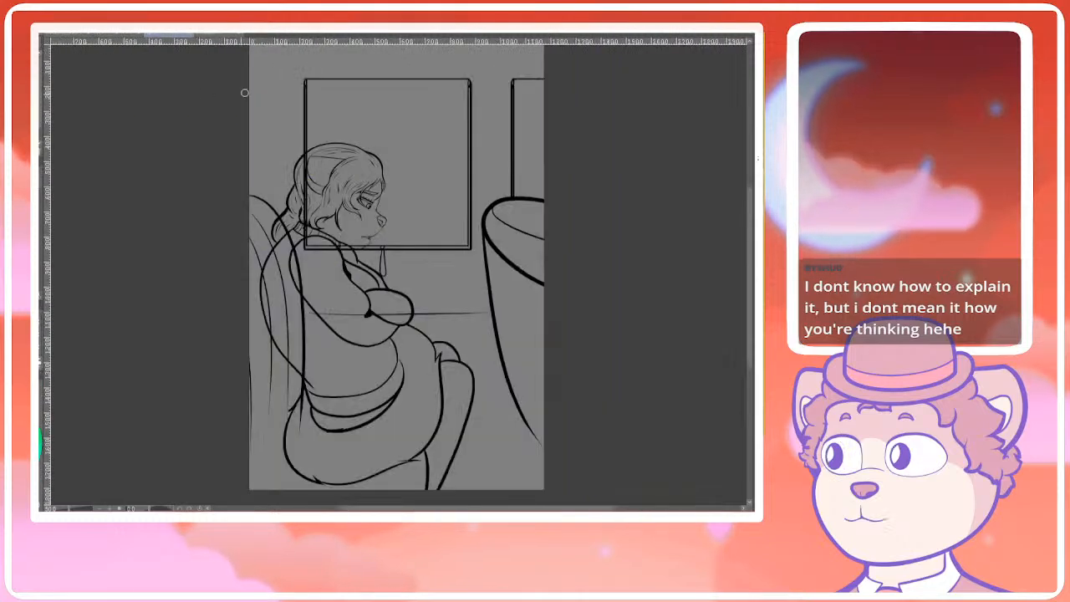
{"action": "left_click", "coordinate": [113, 36]}
{"action": "left_click", "coordinate": [158, 36]}
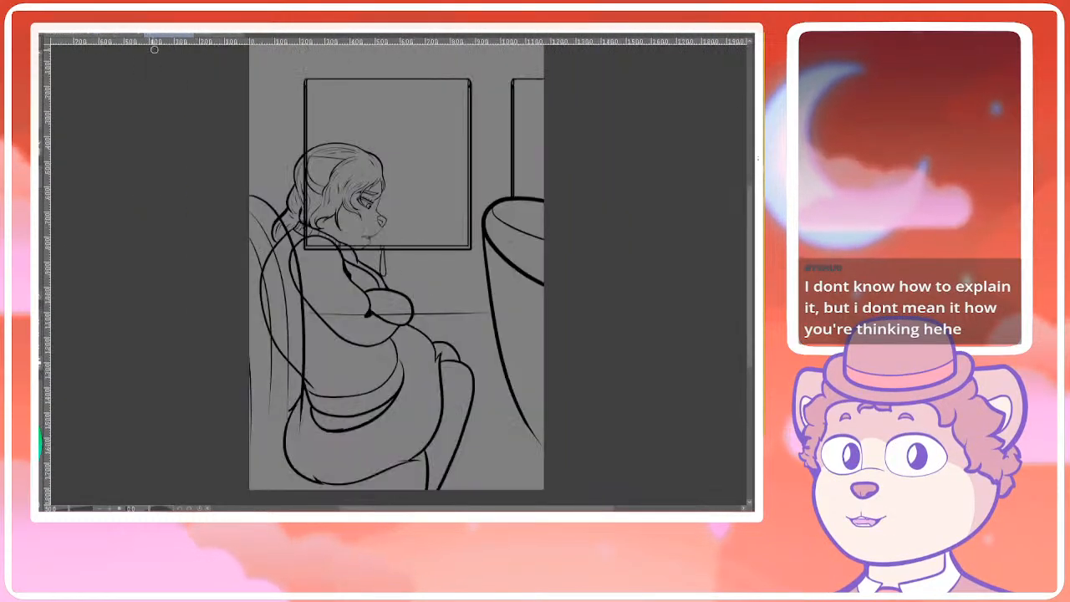
{"action": "left_click", "coordinate": [209, 36]}
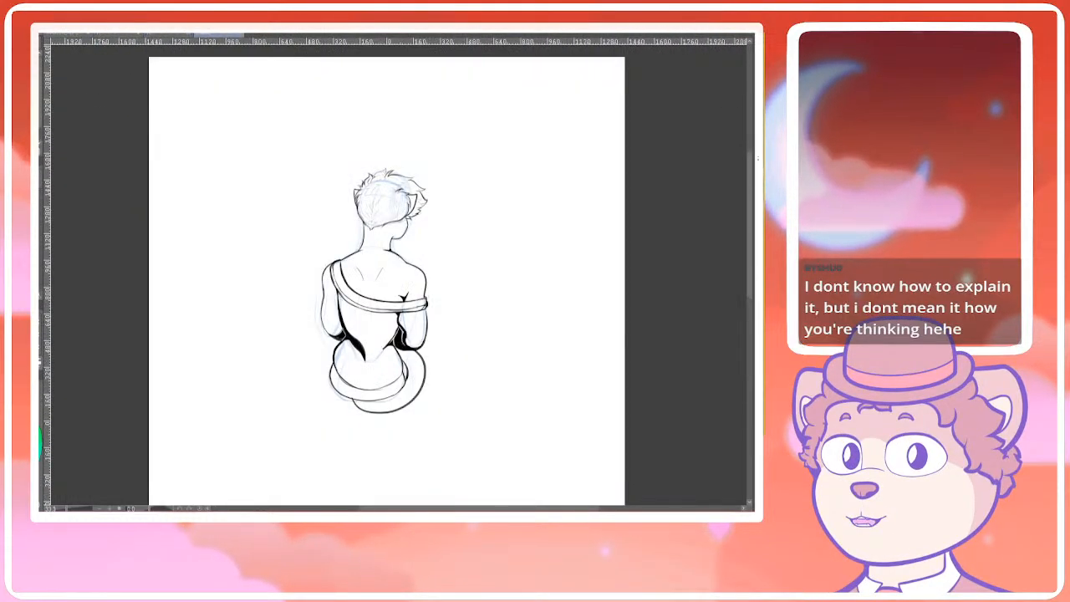
{"action": "left_click", "coordinate": [114, 36]}
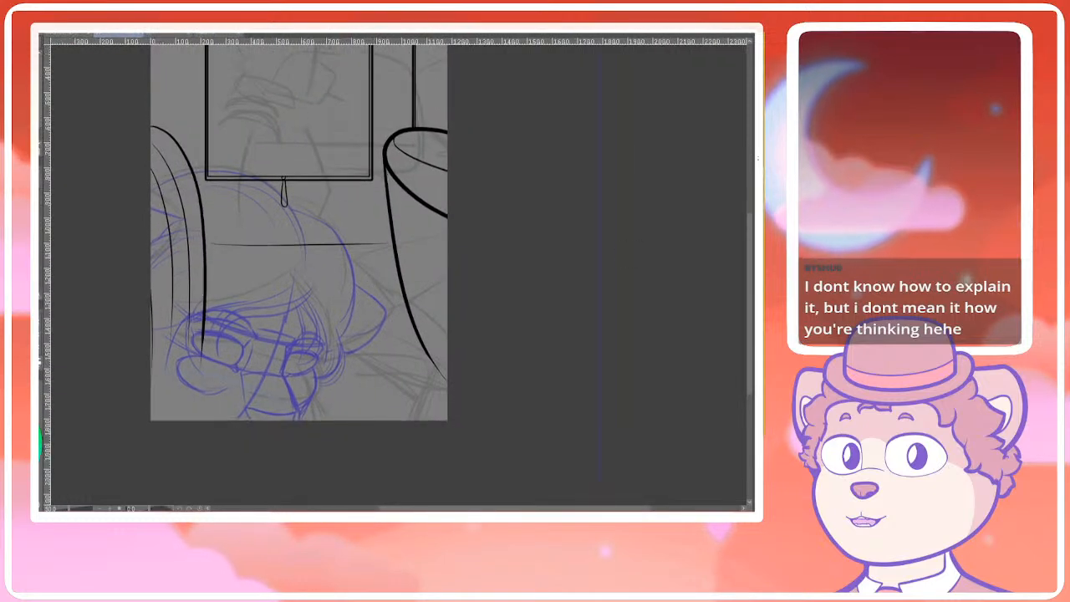
{"action": "left_click_drag", "start_coordinate": [463, 326], "coordinate": [476, 290]}
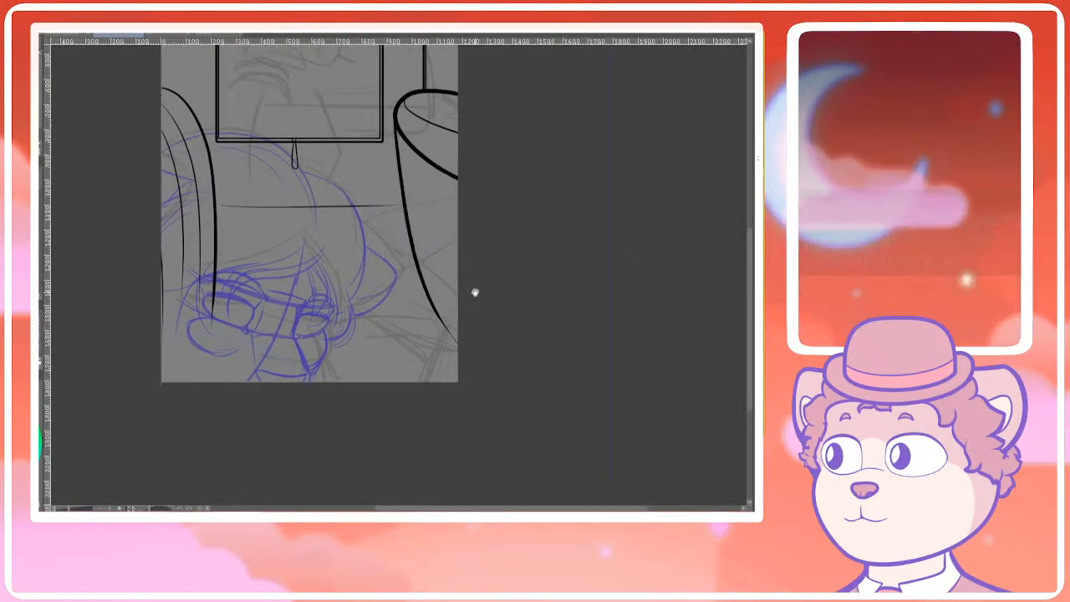
{"action": "left_click", "coordinate": [168, 36]}
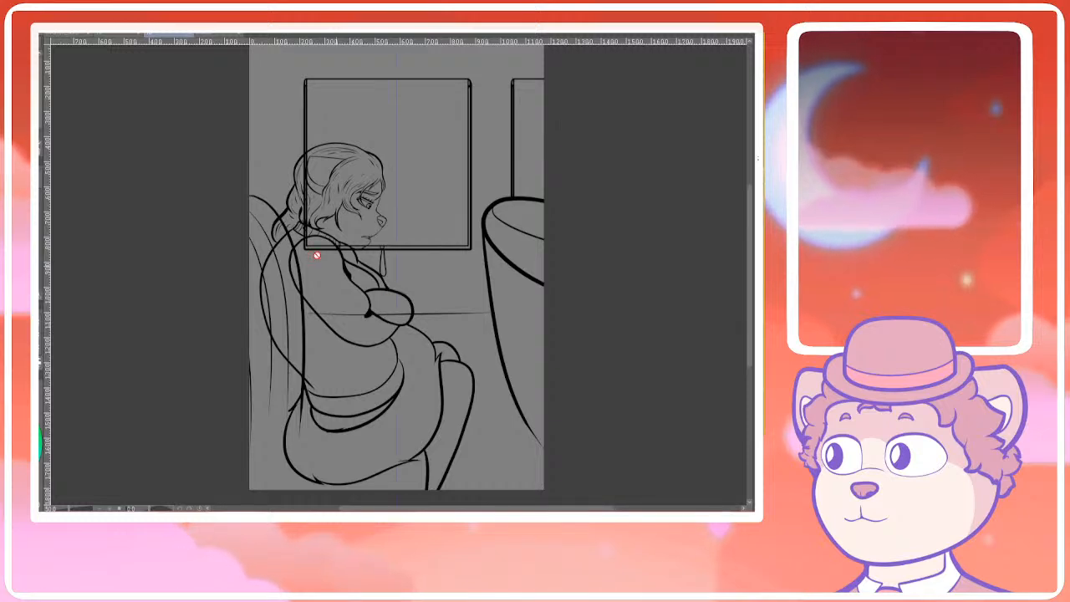
{"action": "left_click", "coordinate": [119, 36]}
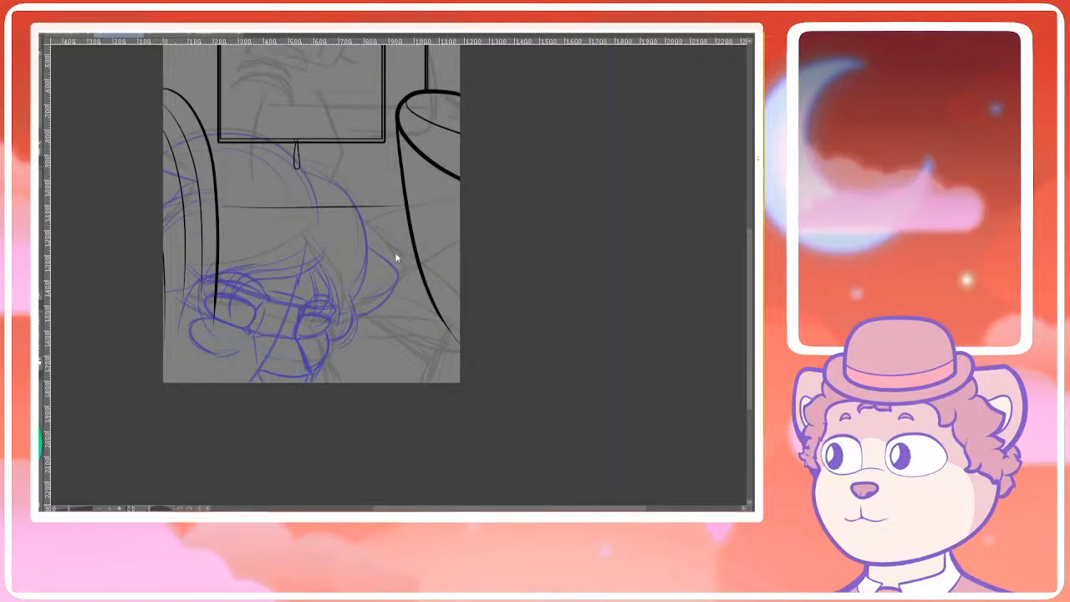
Switch to the page with the car sketch and try out mirrored test curves above the car's roof
{"action": "left_click", "coordinate": [269, 35]}
{"action": "left_click_drag", "start_coordinate": [351, 200], "coordinate": [344, 289]}
{"action": "scroll", "coordinate": [295, 239], "scroll_direction": "up", "scroll_amount": 2}
{"action": "scroll", "coordinate": [295, 239], "scroll_direction": "up", "scroll_amount": 2}
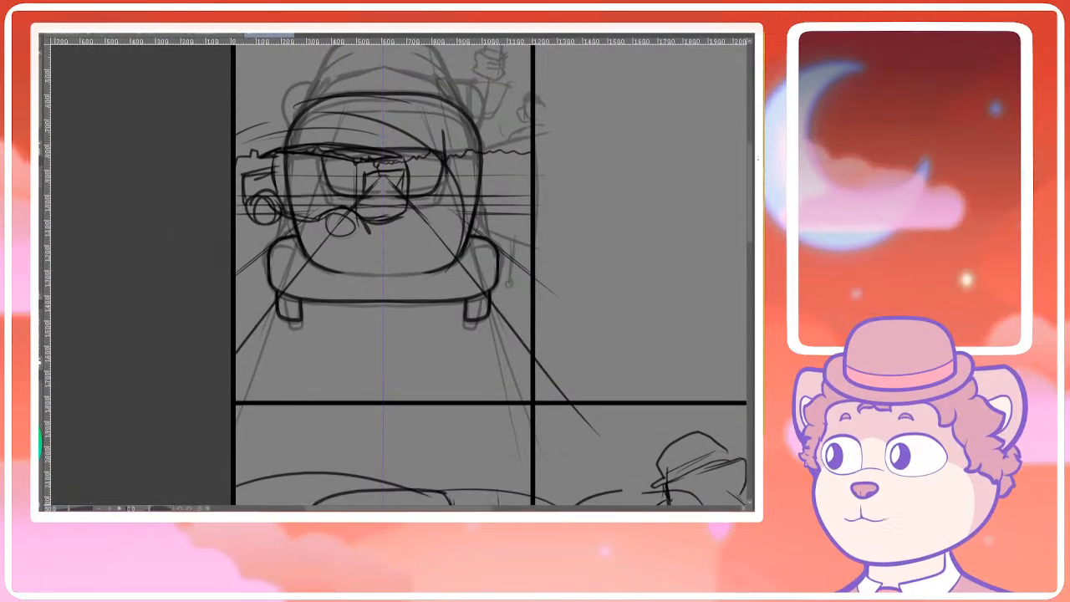
{"action": "left_click_drag", "start_coordinate": [351, 201], "coordinate": [358, 271]}
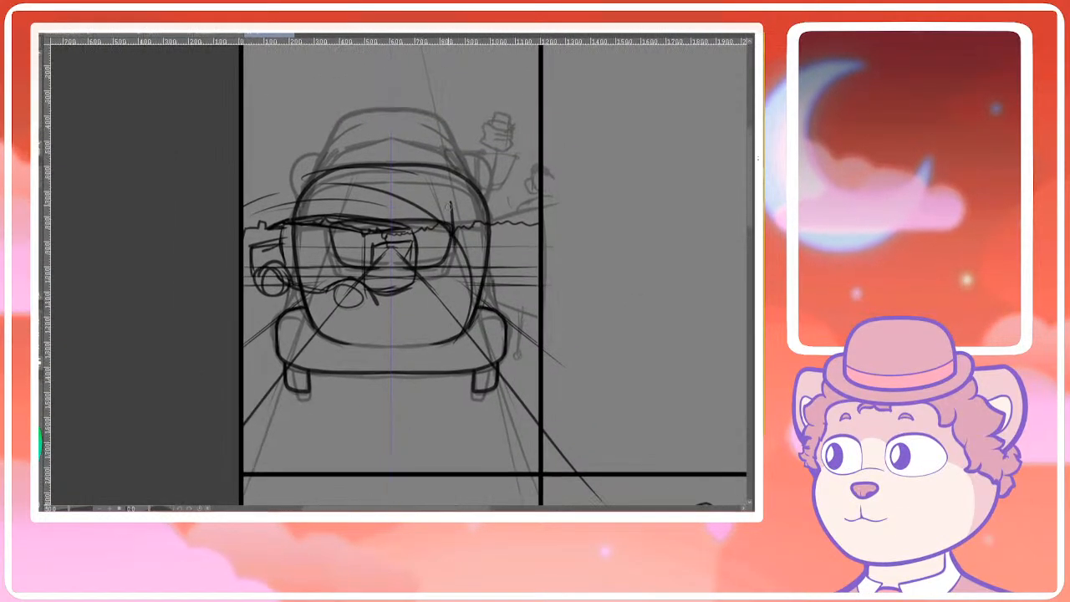
{"action": "scroll", "coordinate": [298, 114], "scroll_direction": "up", "scroll_amount": 1}
{"action": "left_click_drag", "start_coordinate": [368, 200], "coordinate": [309, 259]}
{"action": "mouse_move", "coordinate": [282, 143]}
{"action": "left_mouse_down"}
{"action": "mouse_move", "coordinate": [288, 190]}
{"action": "mouse_move", "coordinate": [304, 189]}
{"action": "left_mouse_up"}
{"action": "key", "text": "ctrl+z"}
{"action": "left_click", "coordinate": [261, 36]}
{"action": "mouse_move", "coordinate": [284, 122]}
{"action": "left_mouse_down"}
{"action": "mouse_move", "coordinate": [296, 180]}
{"action": "mouse_move", "coordinate": [313, 173]}
{"action": "left_mouse_up"}
{"action": "scroll", "coordinate": [394, 109], "scroll_direction": "up", "scroll_amount": 1}
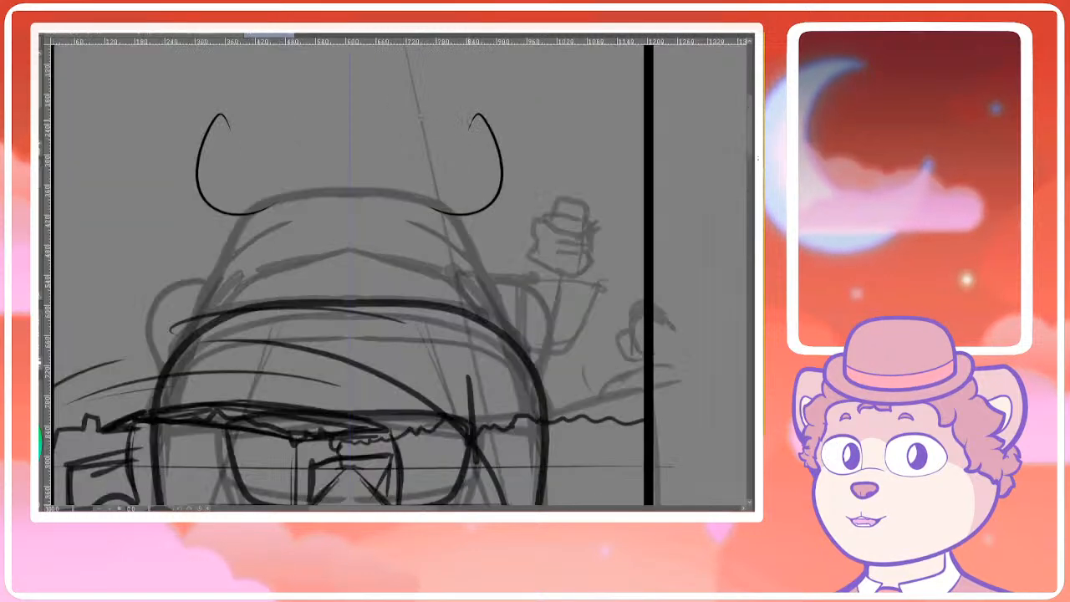
{"action": "left_click_drag", "start_coordinate": [326, 130], "coordinate": [329, 216]}
{"action": "key", "text": "ctrl+z"}
Draw a shallow symmetric guide arc across the centre line in the empty area above the car's roof
{"action": "left_click_drag", "start_coordinate": [221, 204], "coordinate": [402, 184]}
{"action": "key", "text": "ctrl+z"}
{"action": "left_click_drag", "start_coordinate": [248, 167], "coordinate": [425, 180]}
{"action": "left_click_drag", "start_coordinate": [246, 204], "coordinate": [368, 222]}
{"action": "key", "text": "ctrl+z"}
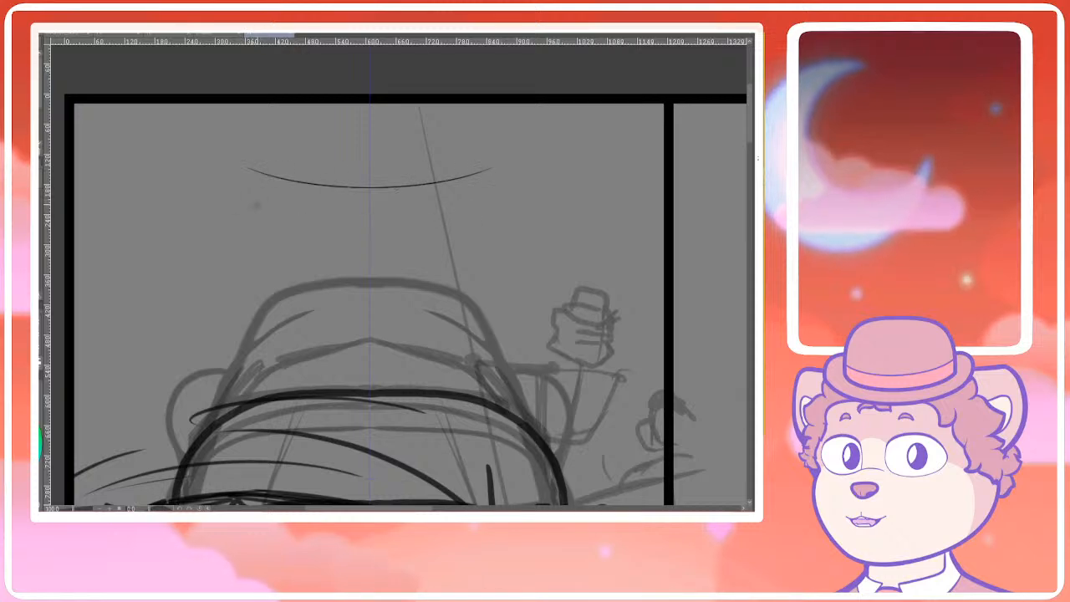
Draw a second symmetric arc beneath the first one and turn the layer's lines blue
{"action": "left_click_drag", "start_coordinate": [259, 206], "coordinate": [368, 227]}
{"action": "key", "text": "ctrl+b"}
{"action": "scroll", "coordinate": [383, 199], "scroll_direction": "up", "scroll_amount": 2}
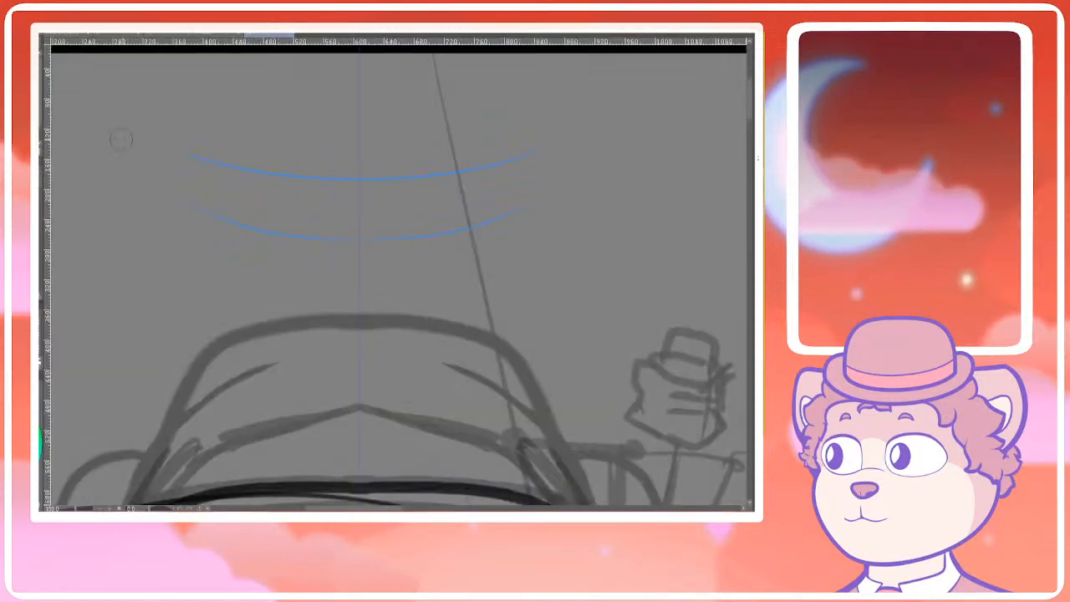
{"action": "left_click_drag", "start_coordinate": [197, 202], "coordinate": [368, 239]}
{"action": "key", "text": "ctrl+z"}
{"action": "left_click_drag", "start_coordinate": [184, 197], "coordinate": [368, 239]}
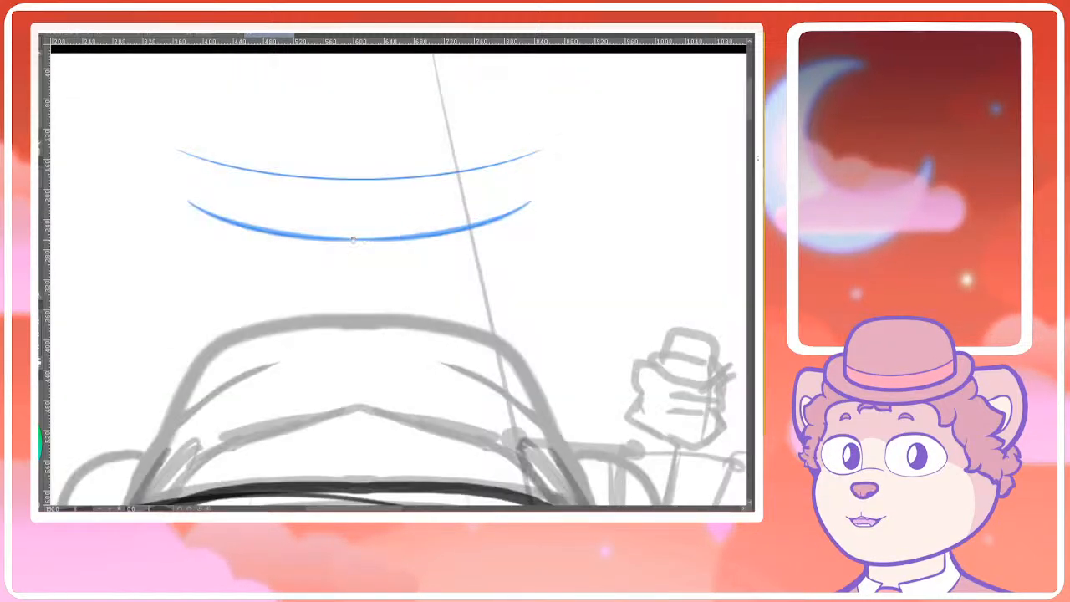
Sketch a mirrored nose at the car roof's upper edge and short cheek curves beneath the lower arc
{"action": "mouse_move", "coordinate": [298, 250]}
{"action": "left_mouse_down"}
{"action": "mouse_move", "coordinate": [318, 262]}
{"action": "mouse_move", "coordinate": [317, 279]}
{"action": "mouse_move", "coordinate": [362, 267]}
{"action": "mouse_move", "coordinate": [301, 306]}
{"action": "mouse_move", "coordinate": [373, 317]}
{"action": "left_mouse_up"}
{"action": "key", "text": "ctrl+z"}
{"action": "key", "text": "ctrl+z"}
{"action": "key", "text": "ctrl+z"}
{"action": "mouse_move", "coordinate": [302, 306]}
{"action": "left_mouse_down"}
{"action": "mouse_move", "coordinate": [349, 315]}
{"action": "mouse_move", "coordinate": [368, 263]}
{"action": "mouse_move", "coordinate": [354, 285]}
{"action": "mouse_move", "coordinate": [369, 289]}
{"action": "mouse_move", "coordinate": [333, 297]}
{"action": "mouse_move", "coordinate": [350, 319]}
{"action": "left_mouse_up"}
{"action": "key", "text": "ctrl+z"}
{"action": "key", "text": "ctrl+z"}
{"action": "mouse_move", "coordinate": [215, 193]}
{"action": "left_mouse_down"}
{"action": "mouse_move", "coordinate": [225, 241]}
{"action": "mouse_move", "coordinate": [240, 248]}
{"action": "mouse_move", "coordinate": [251, 324]}
{"action": "left_mouse_up"}
{"action": "key", "text": "ctrl+z"}
{"action": "left_click_drag", "start_coordinate": [248, 241], "coordinate": [236, 305]}
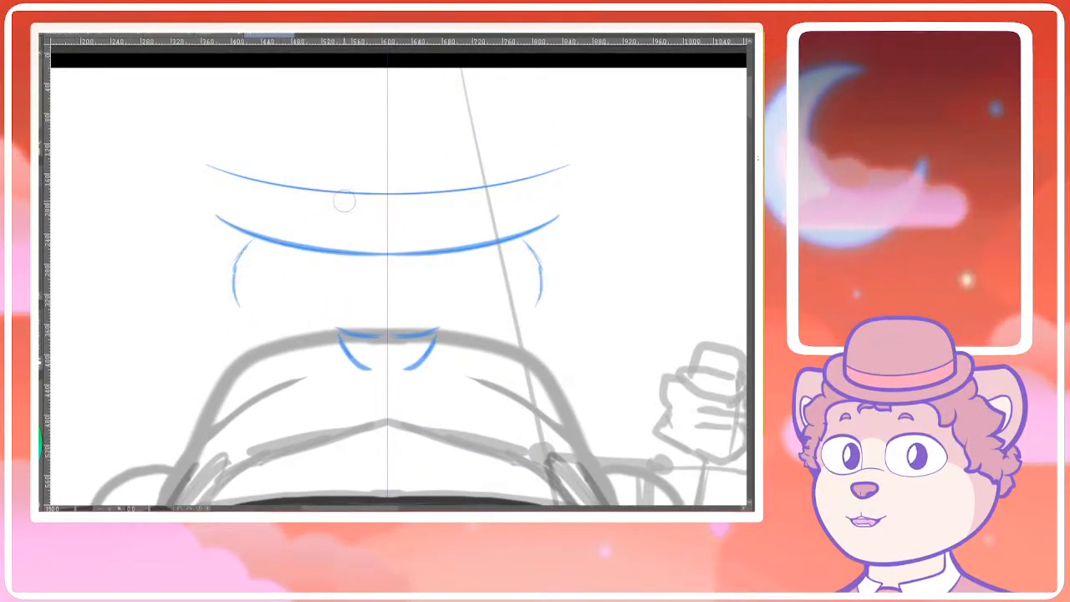
Sketch the mirrored nose bridge, eye outlines and angled eyebrows around the two guide arcs
{"action": "mouse_move", "coordinate": [339, 193]}
{"action": "left_mouse_down"}
{"action": "mouse_move", "coordinate": [346, 251]}
{"action": "mouse_move", "coordinate": [323, 318]}
{"action": "left_mouse_up"}
{"action": "mouse_move", "coordinate": [338, 267]}
{"action": "left_mouse_down"}
{"action": "mouse_move", "coordinate": [366, 260]}
{"action": "mouse_move", "coordinate": [325, 294]}
{"action": "left_mouse_up"}
{"action": "mouse_move", "coordinate": [331, 252]}
{"action": "left_mouse_down"}
{"action": "mouse_move", "coordinate": [247, 243]}
{"action": "mouse_move", "coordinate": [249, 278]}
{"action": "mouse_move", "coordinate": [291, 291]}
{"action": "mouse_move", "coordinate": [330, 285]}
{"action": "mouse_move", "coordinate": [260, 251]}
{"action": "mouse_move", "coordinate": [219, 276]}
{"action": "mouse_move", "coordinate": [280, 253]}
{"action": "mouse_move", "coordinate": [336, 285]}
{"action": "left_mouse_up"}
{"action": "key", "text": "ctrl+z"}
{"action": "scroll", "coordinate": [332, 267], "scroll_direction": "up", "scroll_amount": 2}
{"action": "key", "text": "ctrl+z"}
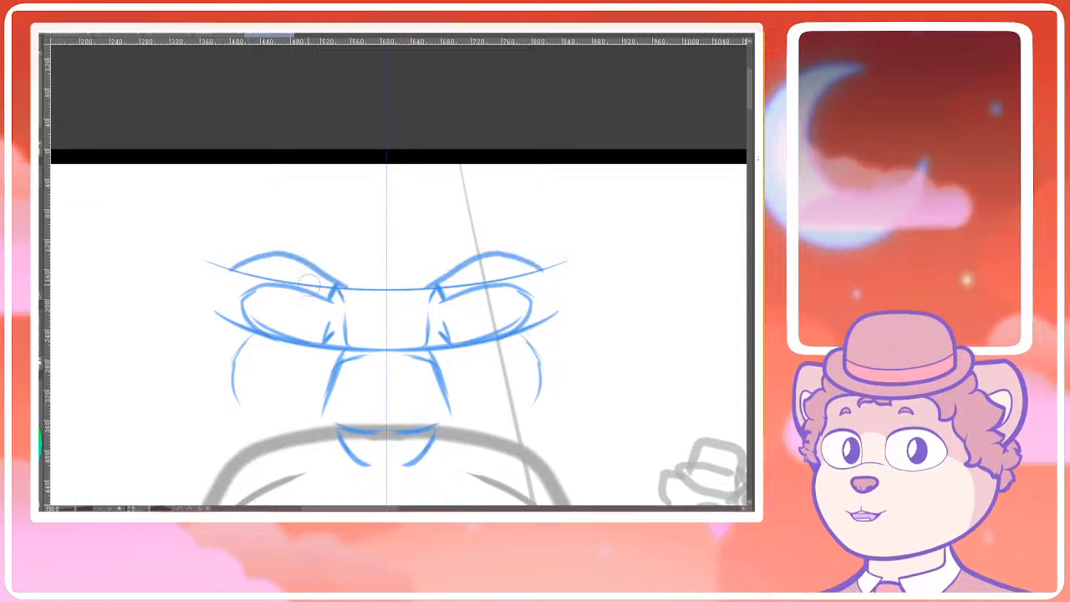
Rework the mirrored lower brow edges and the inner corners of both eyes
{"action": "mouse_move", "coordinate": [229, 270]}
{"action": "left_mouse_down"}
{"action": "mouse_move", "coordinate": [293, 254]}
{"action": "mouse_move", "coordinate": [321, 322]}
{"action": "mouse_move", "coordinate": [308, 326]}
{"action": "mouse_move", "coordinate": [321, 318]}
{"action": "mouse_move", "coordinate": [309, 290]}
{"action": "mouse_move", "coordinate": [319, 321]}
{"action": "mouse_move", "coordinate": [309, 289]}
{"action": "mouse_move", "coordinate": [297, 313]}
{"action": "mouse_move", "coordinate": [331, 316]}
{"action": "mouse_move", "coordinate": [321, 322]}
{"action": "mouse_move", "coordinate": [336, 346]}
{"action": "left_mouse_up"}
{"action": "key", "text": "ctrl+z"}
{"action": "key", "text": "ctrl+z"}
{"action": "key", "text": "ctrl+z"}
{"action": "key", "text": "ctrl+z"}
{"action": "scroll", "coordinate": [319, 297], "scroll_direction": "up", "scroll_amount": 1}
{"action": "key", "text": "ctrl+z"}
{"action": "mouse_move", "coordinate": [330, 282]}
{"action": "left_mouse_down"}
{"action": "mouse_move", "coordinate": [335, 345]}
{"action": "mouse_move", "coordinate": [311, 300]}
{"action": "mouse_move", "coordinate": [313, 332]}
{"action": "mouse_move", "coordinate": [267, 350]}
{"action": "mouse_move", "coordinate": [274, 324]}
{"action": "mouse_move", "coordinate": [269, 337]}
{"action": "left_mouse_up"}
{"action": "key", "text": "ctrl+z"}
{"action": "key", "text": "ctrl+z"}
Add mirrored irises with pupils and highlights inside both eye outlines
{"action": "scroll", "coordinate": [305, 311], "scroll_direction": "down", "scroll_amount": 2}
{"action": "left_click_drag", "start_coordinate": [324, 303], "coordinate": [346, 262]}
{"action": "scroll", "coordinate": [296, 288], "scroll_direction": "up", "scroll_amount": 1}
{"action": "mouse_move", "coordinate": [296, 288]}
{"action": "left_mouse_down"}
{"action": "mouse_move", "coordinate": [305, 270]}
{"action": "mouse_move", "coordinate": [253, 300]}
{"action": "mouse_move", "coordinate": [248, 318]}
{"action": "left_mouse_up"}
{"action": "left_click_drag", "start_coordinate": [354, 209], "coordinate": [339, 268]}
{"action": "left_click_drag", "start_coordinate": [266, 241], "coordinate": [330, 264]}
{"action": "key", "text": "ctrl+z"}
Try a mirrored, squared-off outline for the upper corners of the head above the eyes
{"action": "left_click_drag", "start_coordinate": [215, 237], "coordinate": [302, 275]}
{"action": "left_click_drag", "start_coordinate": [370, 243], "coordinate": [250, 229]}
{"action": "key", "text": "ctrl+z"}
{"action": "mouse_move", "coordinate": [380, 238]}
{"action": "left_mouse_down"}
{"action": "mouse_move", "coordinate": [334, 235]}
{"action": "mouse_move", "coordinate": [217, 276]}
{"action": "left_mouse_up"}
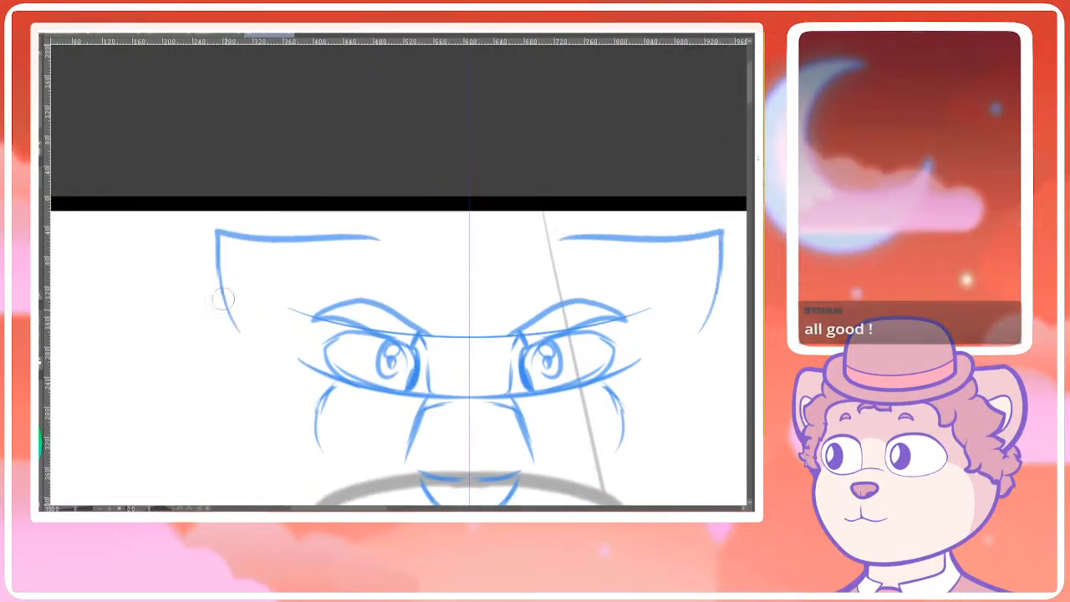
{"action": "key", "text": "ctrl+z"}
{"action": "key", "text": "ctrl+z"}
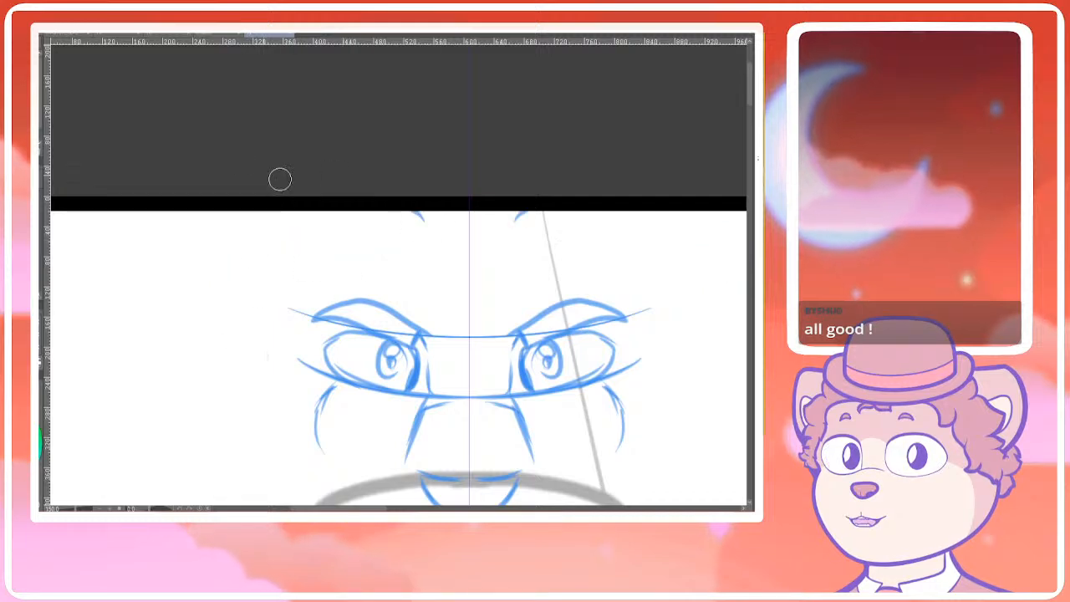
Try out mirrored outlines for the sides of the head and the cheeks
{"action": "left_click_drag", "start_coordinate": [224, 212], "coordinate": [242, 315]}
{"action": "mouse_move", "coordinate": [287, 369]}
{"action": "left_mouse_down"}
{"action": "mouse_move", "coordinate": [242, 257]}
{"action": "mouse_move", "coordinate": [275, 273]}
{"action": "mouse_move", "coordinate": [299, 344]}
{"action": "left_mouse_up"}
{"action": "key", "text": "ctrl+z"}
{"action": "left_click_drag", "start_coordinate": [291, 426], "coordinate": [273, 282]}
{"action": "mouse_move", "coordinate": [312, 335]}
{"action": "left_mouse_down"}
{"action": "mouse_move", "coordinate": [301, 374]}
{"action": "mouse_move", "coordinate": [265, 310]}
{"action": "left_mouse_up"}
{"action": "key", "text": "ctrl+z"}
{"action": "mouse_move", "coordinate": [301, 247]}
{"action": "left_mouse_down"}
{"action": "mouse_move", "coordinate": [288, 311]}
{"action": "mouse_move", "coordinate": [327, 375]}
{"action": "left_mouse_up"}
{"action": "left_click_drag", "start_coordinate": [292, 325], "coordinate": [370, 326]}
{"action": "key", "text": "ctrl+z"}
{"action": "key", "text": "ctrl+z"}
{"action": "key", "text": "ctrl+z"}
Draw the mirrored rounded head contour, the slanting cheek lines and the sides of the muzzle
{"action": "mouse_move", "coordinate": [314, 213]}
{"action": "left_mouse_down"}
{"action": "mouse_move", "coordinate": [280, 299]}
{"action": "mouse_move", "coordinate": [337, 404]}
{"action": "mouse_move", "coordinate": [360, 408]}
{"action": "left_mouse_up"}
{"action": "left_click_drag", "start_coordinate": [277, 298], "coordinate": [307, 358]}
{"action": "mouse_move", "coordinate": [269, 215]}
{"action": "left_mouse_down"}
{"action": "mouse_move", "coordinate": [271, 287]}
{"action": "mouse_move", "coordinate": [319, 325]}
{"action": "left_mouse_up"}
{"action": "left_click_drag", "start_coordinate": [277, 287], "coordinate": [319, 324]}
{"action": "key", "text": "ctrl+z"}
{"action": "key", "text": "ctrl+z"}
{"action": "mouse_move", "coordinate": [269, 214]}
{"action": "left_mouse_down"}
{"action": "mouse_move", "coordinate": [266, 288]}
{"action": "mouse_move", "coordinate": [312, 339]}
{"action": "left_mouse_up"}
{"action": "left_click_drag", "start_coordinate": [256, 282], "coordinate": [283, 316]}
{"action": "left_click_drag", "start_coordinate": [267, 254], "coordinate": [307, 387]}
{"action": "mouse_move", "coordinate": [361, 177]}
{"action": "left_mouse_down"}
{"action": "mouse_move", "coordinate": [226, 176]}
{"action": "mouse_move", "coordinate": [192, 224]}
{"action": "mouse_move", "coordinate": [291, 310]}
{"action": "mouse_move", "coordinate": [256, 198]}
{"action": "mouse_move", "coordinate": [248, 283]}
{"action": "left_mouse_up"}
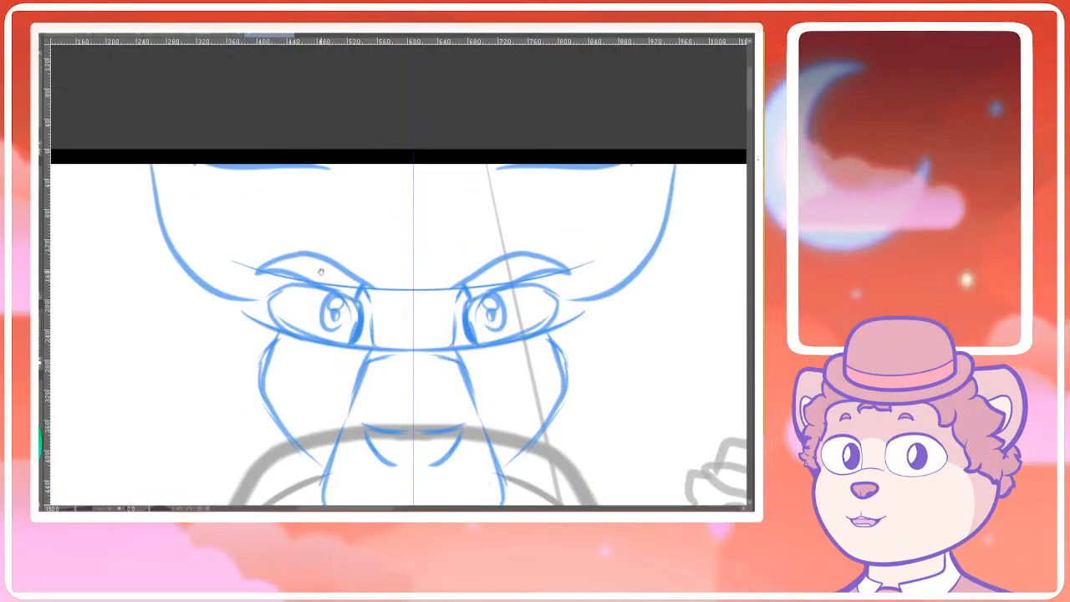
{"action": "left_click_drag", "start_coordinate": [319, 262], "coordinate": [319, 204]}
{"action": "left_click_drag", "start_coordinate": [459, 180], "coordinate": [452, 193]}
{"action": "left_click_drag", "start_coordinate": [332, 270], "coordinate": [337, 258]}
{"action": "mouse_move", "coordinate": [359, 175]}
{"action": "left_mouse_down"}
{"action": "mouse_move", "coordinate": [346, 222]}
{"action": "mouse_move", "coordinate": [381, 201]}
{"action": "mouse_move", "coordinate": [379, 214]}
{"action": "left_mouse_up"}
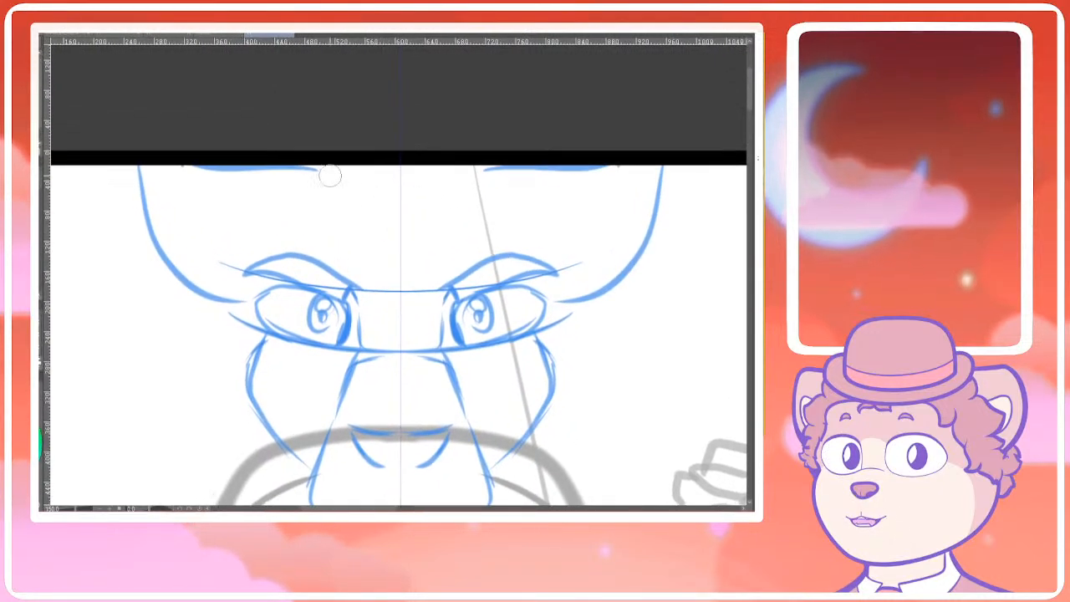
Undo every stroke of the symmetric blue face until the area above the car is empty
{"action": "key", "text": "ctrl+z"}
{"action": "key", "text": "ctrl+z"}
{"action": "key", "text": "ctrl+z"}
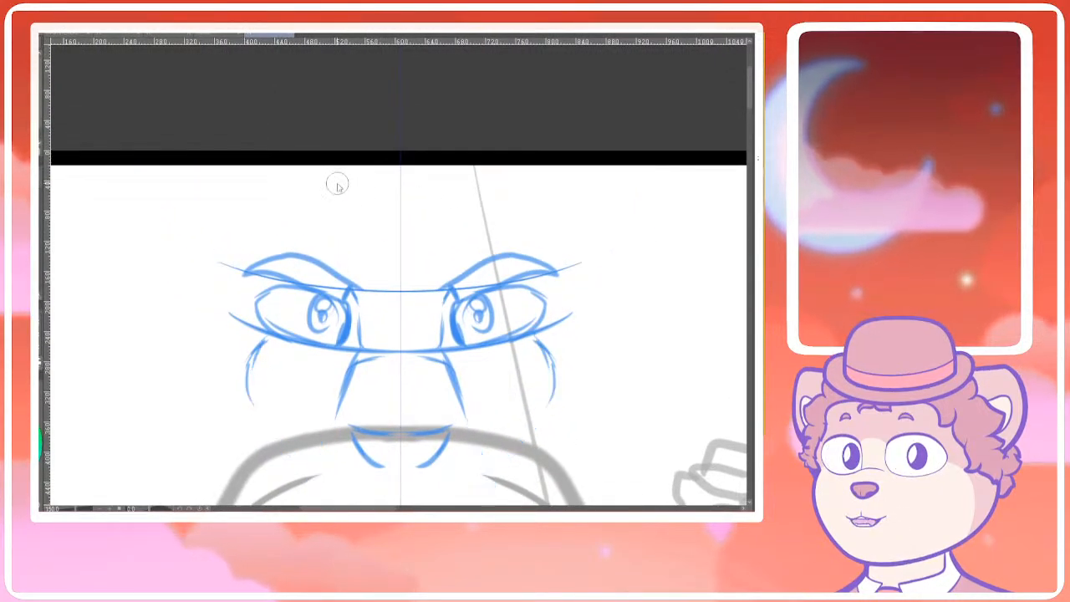
{"action": "key", "text": "ctrl+z"}
{"action": "key", "text": "ctrl+z"}
{"action": "key", "text": "ctrl+z"}
{"action": "key", "text": "ctrl+z"}
{"action": "key", "text": "ctrl+z"}
{"action": "key", "text": "ctrl+z"}
{"action": "key", "text": "ctrl+z"}
{"action": "key", "text": "ctrl+z"}
{"action": "key", "text": "ctrl+z"}
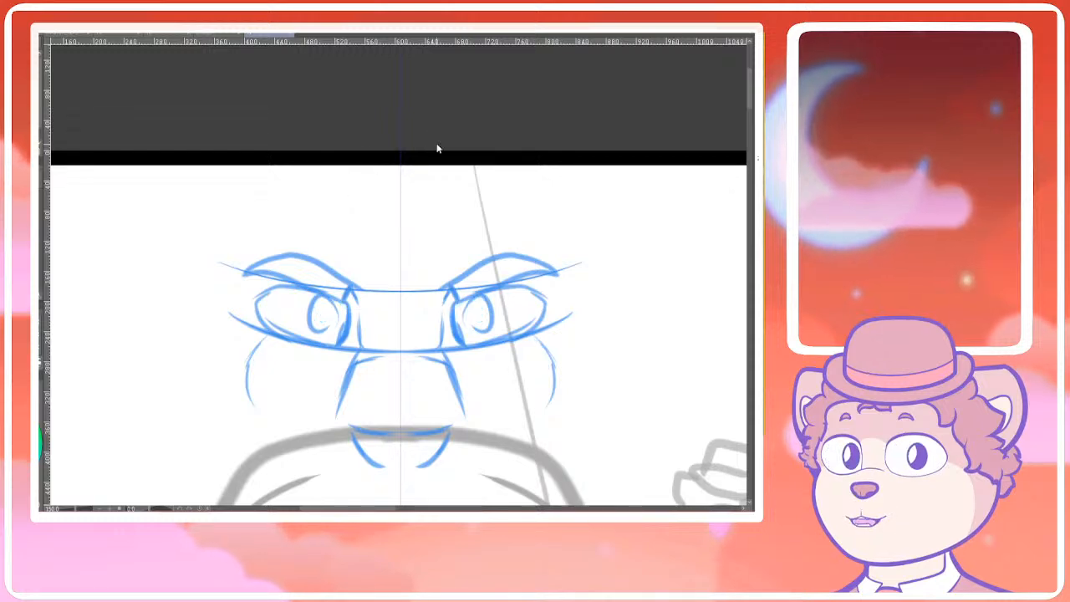
{"action": "key", "text": "ctrl+z"}
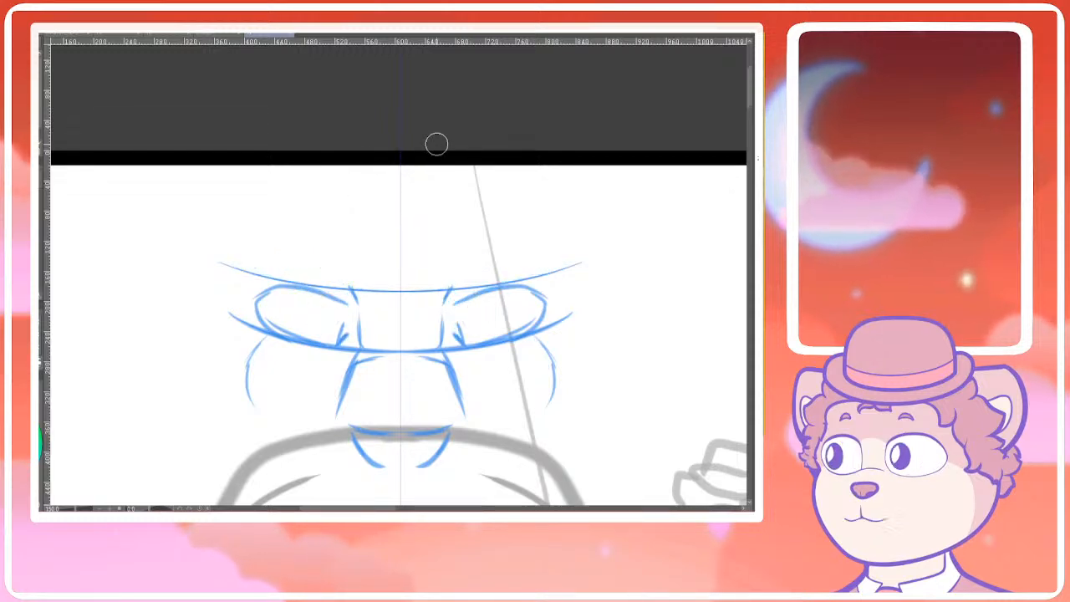
{"action": "key", "text": "ctrl+z"}
{"action": "key", "text": "ctrl+z"}
{"action": "key", "text": "ctrl+z"}
{"action": "key", "text": "ctrl+z"}
{"action": "key", "text": "ctrl+z"}
{"action": "key", "text": "ctrl+z"}
{"action": "key", "text": "ctrl+z"}
{"action": "key", "text": "ctrl+z"}
{"action": "key", "text": "ctrl+z"}
{"action": "key", "text": "ctrl+z"}
{"action": "key", "text": "ctrl+z"}
{"action": "key", "text": "ctrl+z"}
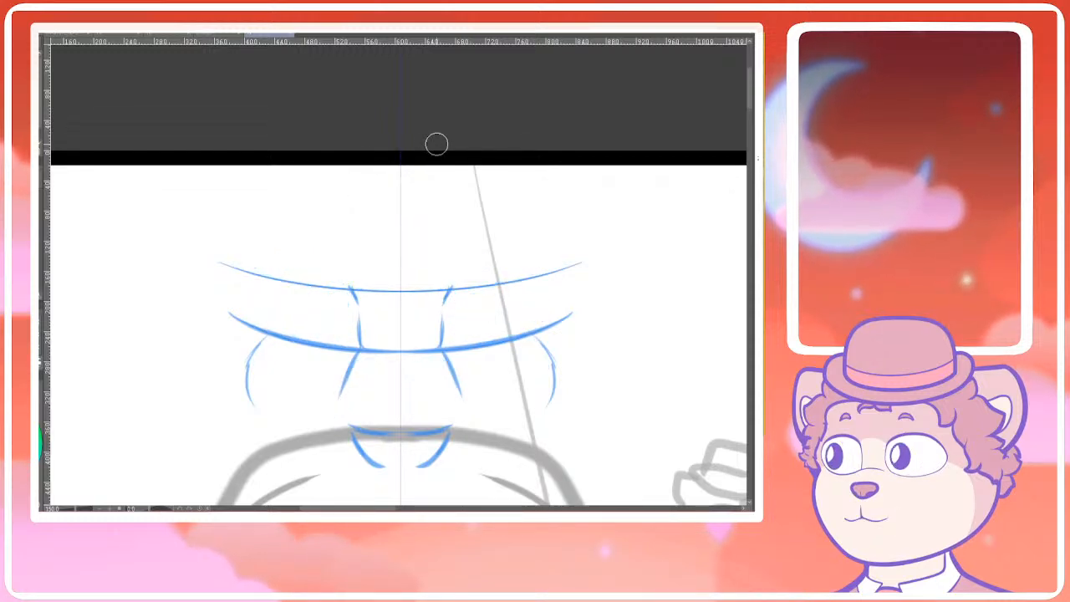
{"action": "key", "text": "ctrl+z"}
{"action": "key", "text": "ctrl+z"}
{"action": "key", "text": "ctrl+z"}
{"action": "key", "text": "ctrl+z"}
{"action": "key", "text": "ctrl+z"}
{"action": "key", "text": "ctrl+z"}
{"action": "key", "text": "ctrl+z"}
{"action": "key", "text": "ctrl+z"}
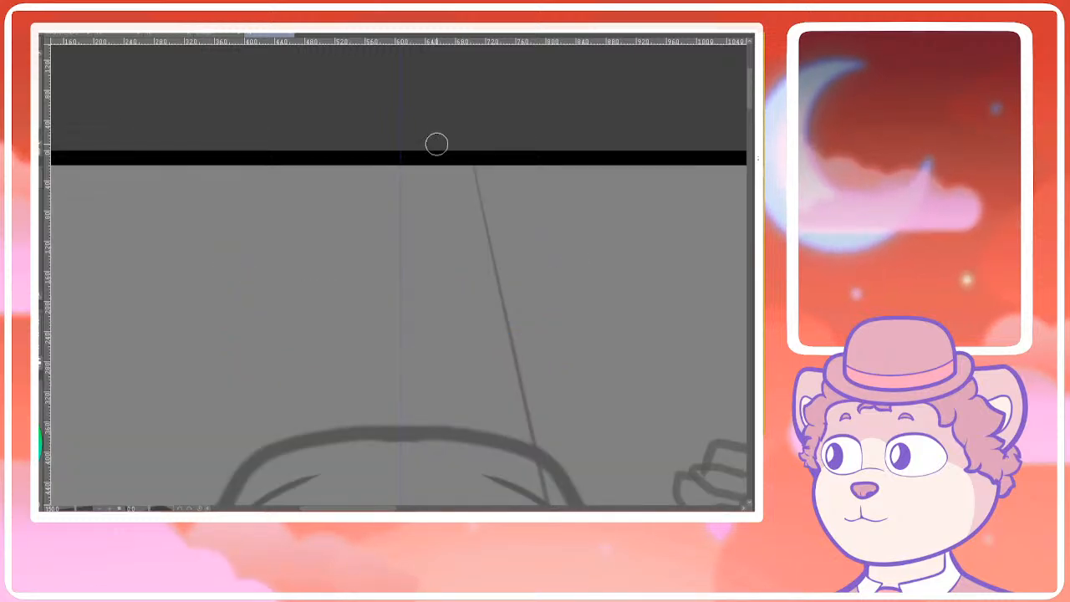
Switch back to the page with the purple character head sketch and examine its eyes and muzzle up close
{"action": "left_click", "coordinate": [218, 36]}
{"action": "left_click", "coordinate": [156, 36]}
{"action": "left_click", "coordinate": [118, 36]}
{"action": "left_click_drag", "start_coordinate": [369, 242], "coordinate": [375, 205]}
{"action": "scroll", "coordinate": [232, 288], "scroll_direction": "up", "scroll_amount": 2}
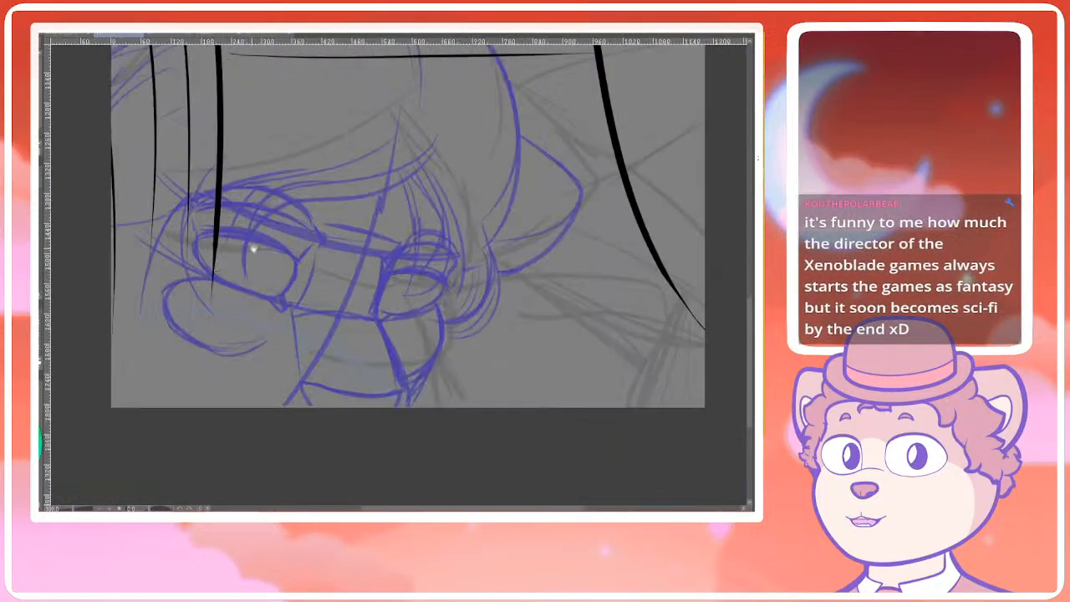
{"action": "left_click_drag", "start_coordinate": [232, 288], "coordinate": [282, 291]}
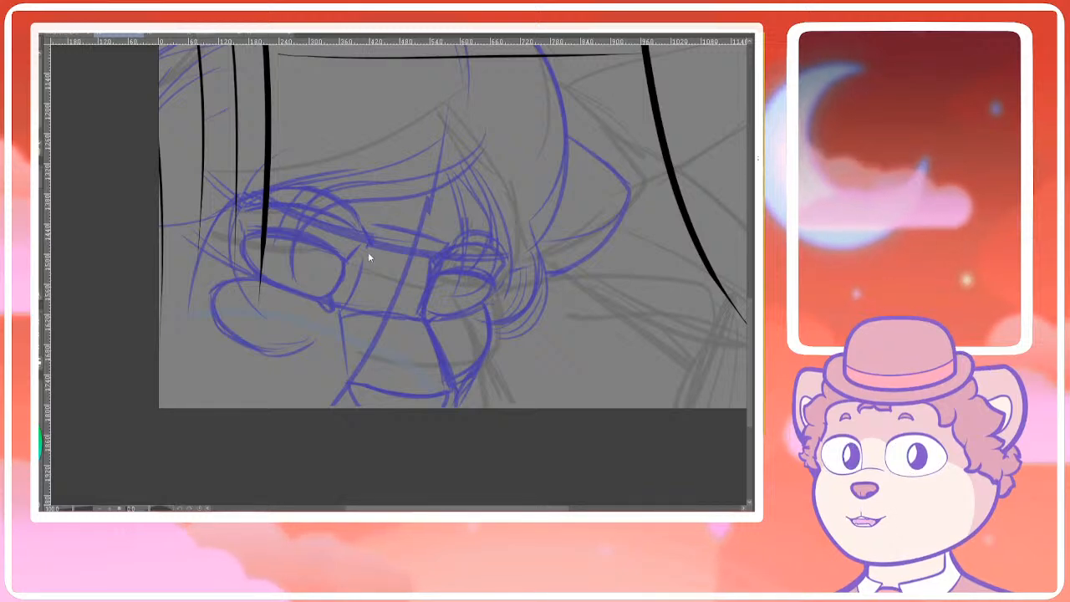
{"action": "scroll", "coordinate": [389, 247], "scroll_direction": "down", "scroll_amount": 3}
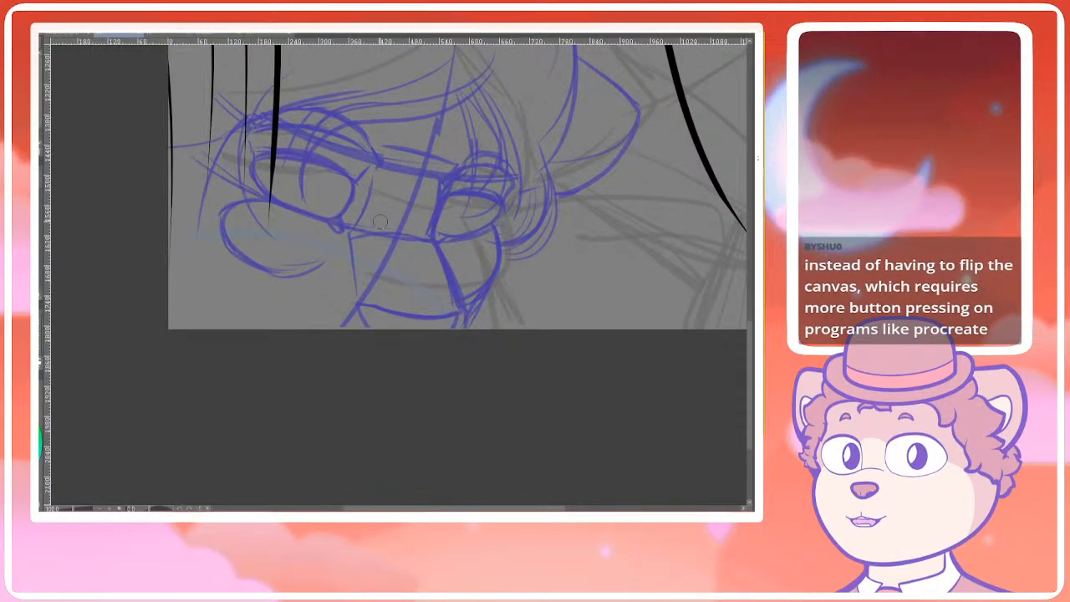
{"action": "mouse_move", "coordinate": [382, 316]}
{"action": "left_mouse_down"}
{"action": "mouse_move", "coordinate": [347, 303]}
{"action": "mouse_move", "coordinate": [284, 339]}
{"action": "left_mouse_up"}
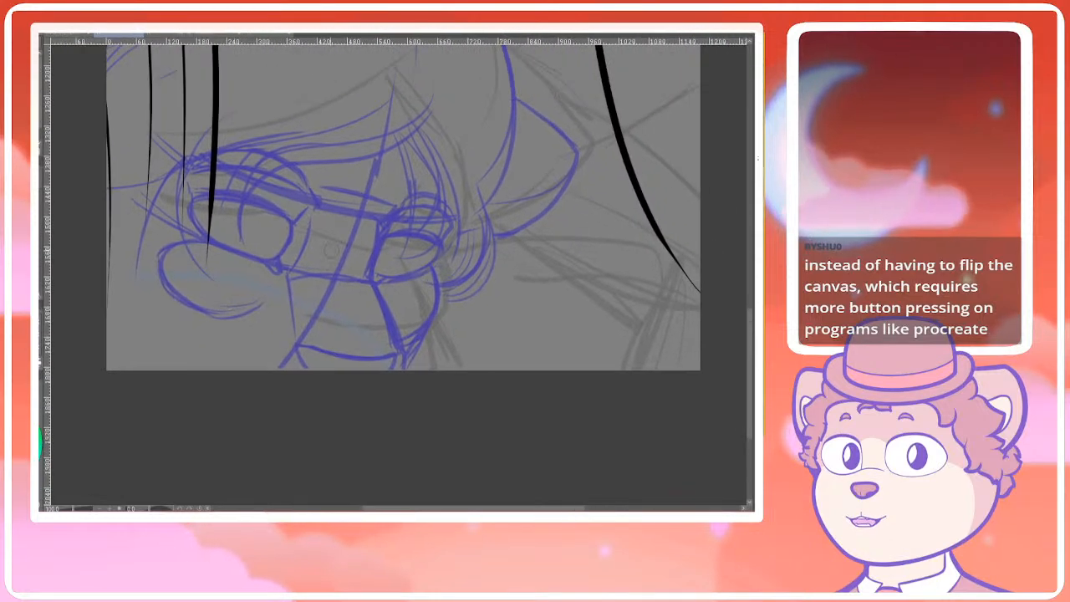
{"action": "left_click_drag", "start_coordinate": [300, 269], "coordinate": [318, 292]}
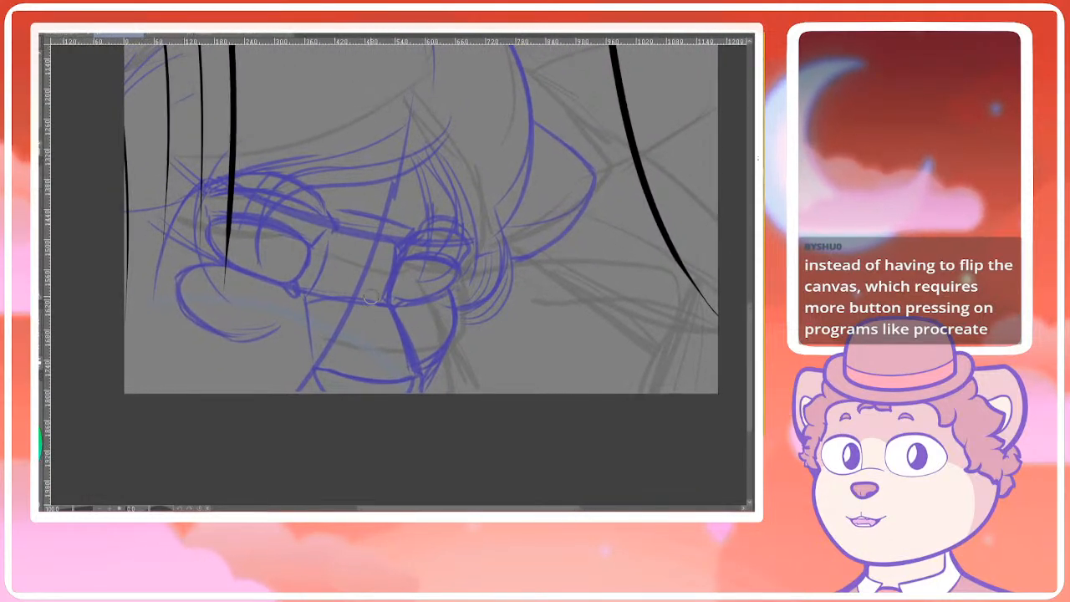
{"action": "left_click_drag", "start_coordinate": [456, 305], "coordinate": [469, 260]}
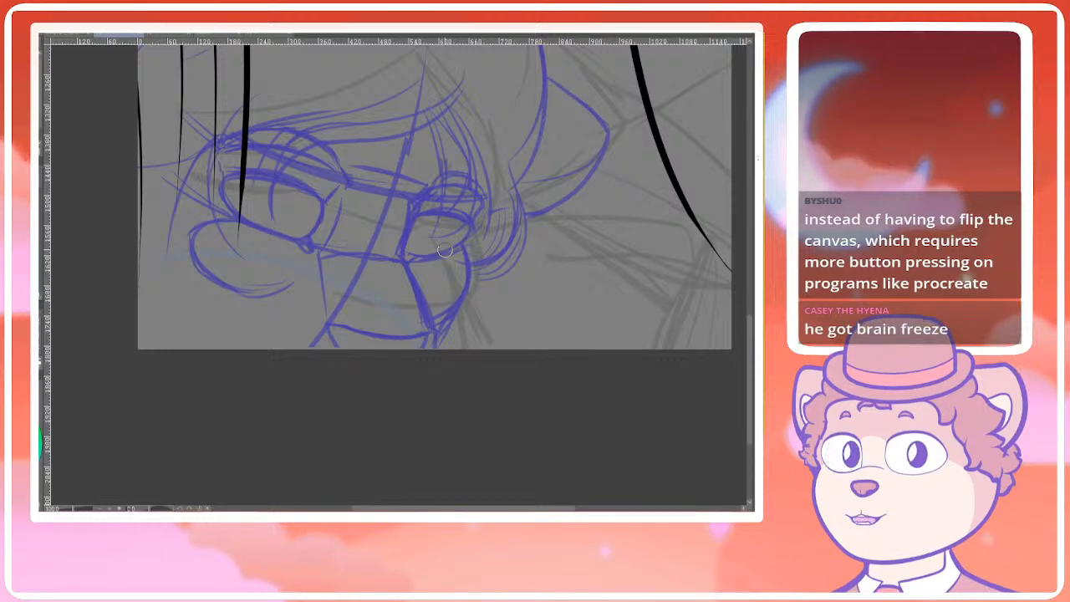
{"action": "scroll", "coordinate": [369, 199], "scroll_direction": "down", "scroll_amount": 2}
{"action": "left_click_drag", "start_coordinate": [402, 248], "coordinate": [348, 433]}
{"action": "scroll", "coordinate": [302, 295], "scroll_direction": "down", "scroll_amount": 2}
{"action": "left_click_drag", "start_coordinate": [300, 335], "coordinate": [315, 255]}
{"action": "scroll", "coordinate": [313, 254], "scroll_direction": "up", "scroll_amount": 5}
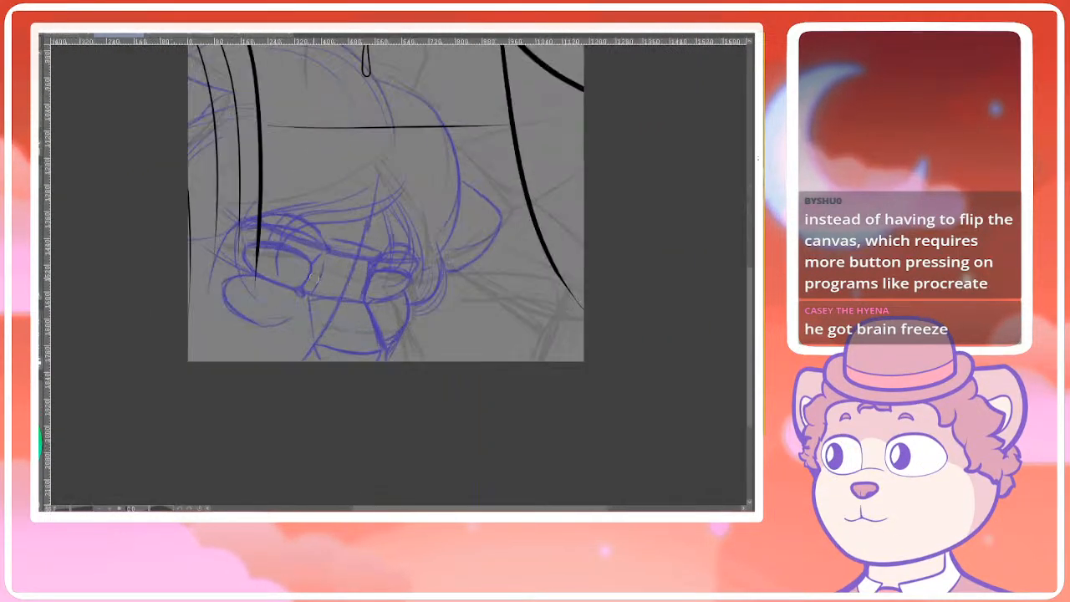
{"action": "left_click_drag", "start_coordinate": [322, 333], "coordinate": [339, 316]}
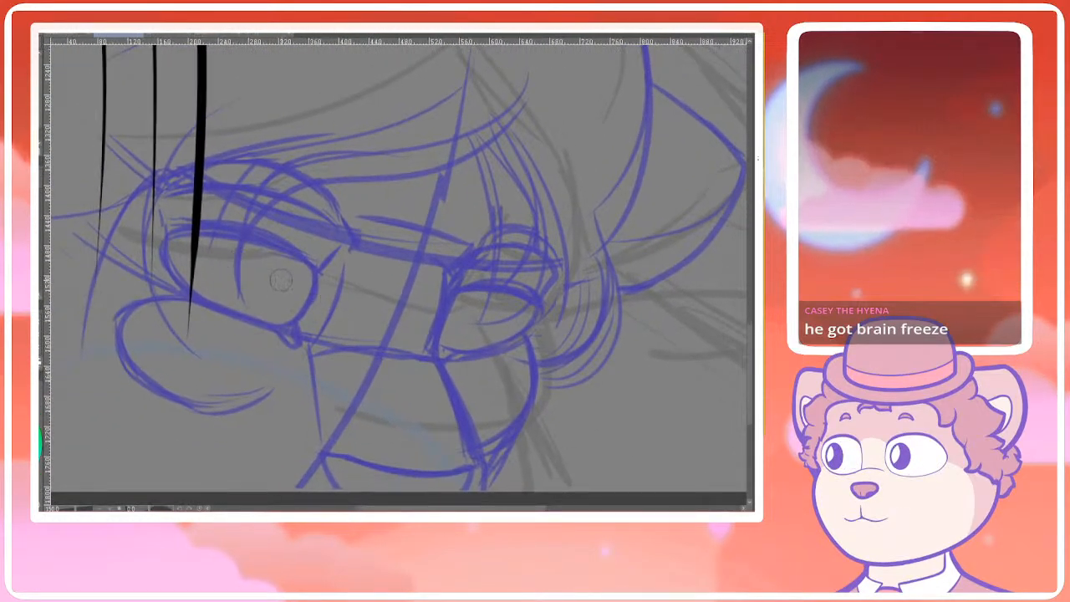
{"action": "left_click_drag", "start_coordinate": [276, 302], "coordinate": [320, 296]}
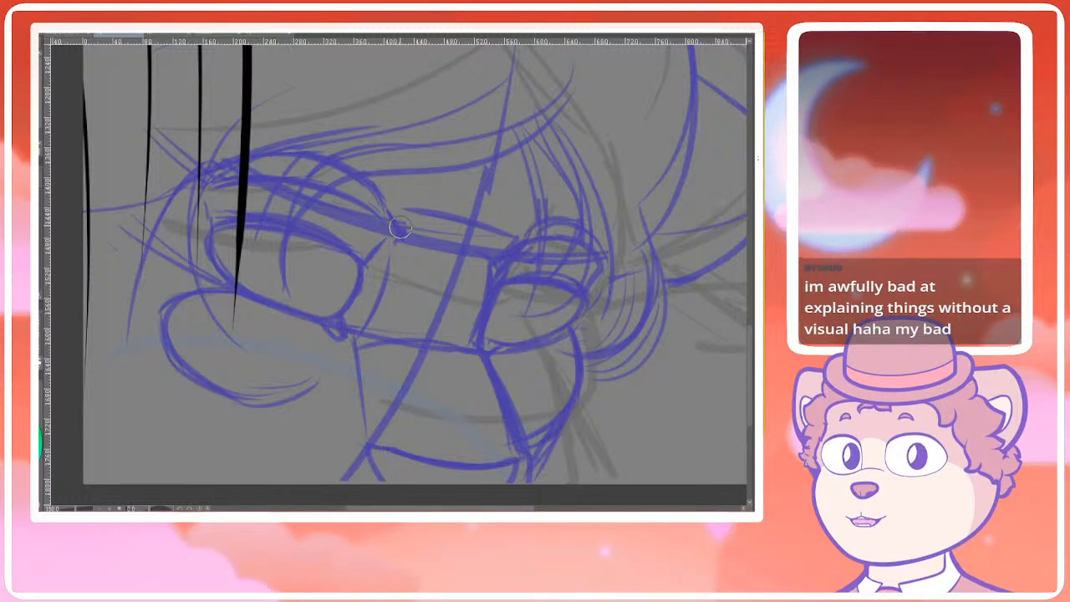
{"action": "key", "text": "ctrl+minus"}
{"action": "key", "text": "ctrl+minus"}
{"action": "left_click_drag", "start_coordinate": [463, 278], "coordinate": [434, 307]}
{"action": "key", "text": "h"}
{"action": "left_click_drag", "start_coordinate": [501, 85], "coordinate": [521, 259]}
{"action": "left_click_drag", "start_coordinate": [510, 351], "coordinate": [494, 223]}
{"action": "key", "text": "h"}
{"action": "mouse_move", "coordinate": [409, 361]}
{"action": "left_mouse_down"}
{"action": "mouse_move", "coordinate": [392, 490]}
{"action": "mouse_move", "coordinate": [397, 346]}
{"action": "left_mouse_up"}
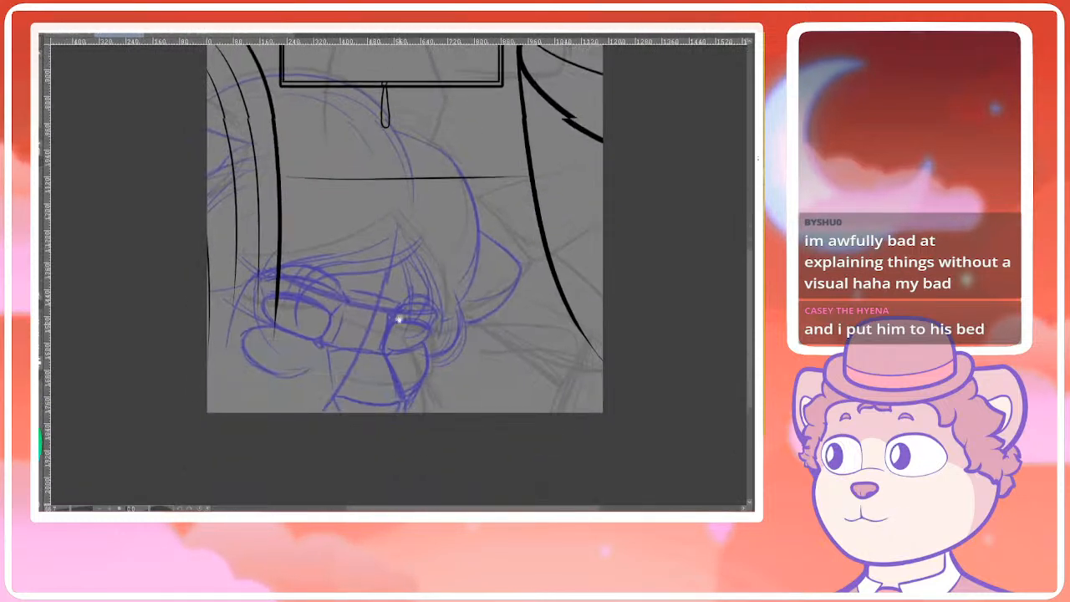
{"action": "key", "text": "ctrl+plus"}
{"action": "key", "text": "ctrl+plus"}
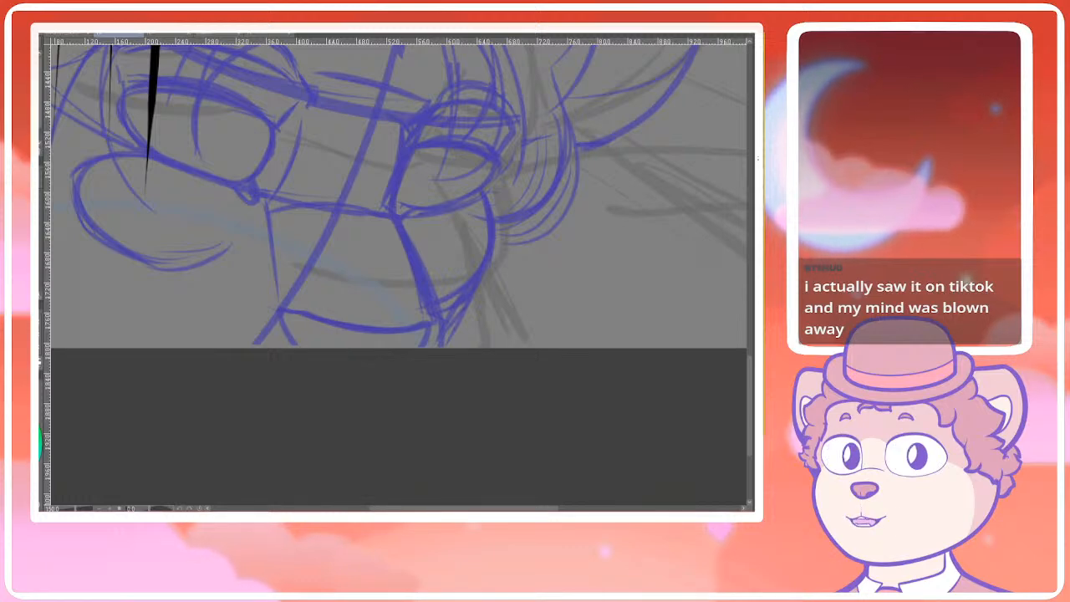
{"action": "scroll", "coordinate": [275, 234], "scroll_direction": "down", "scroll_amount": 5}
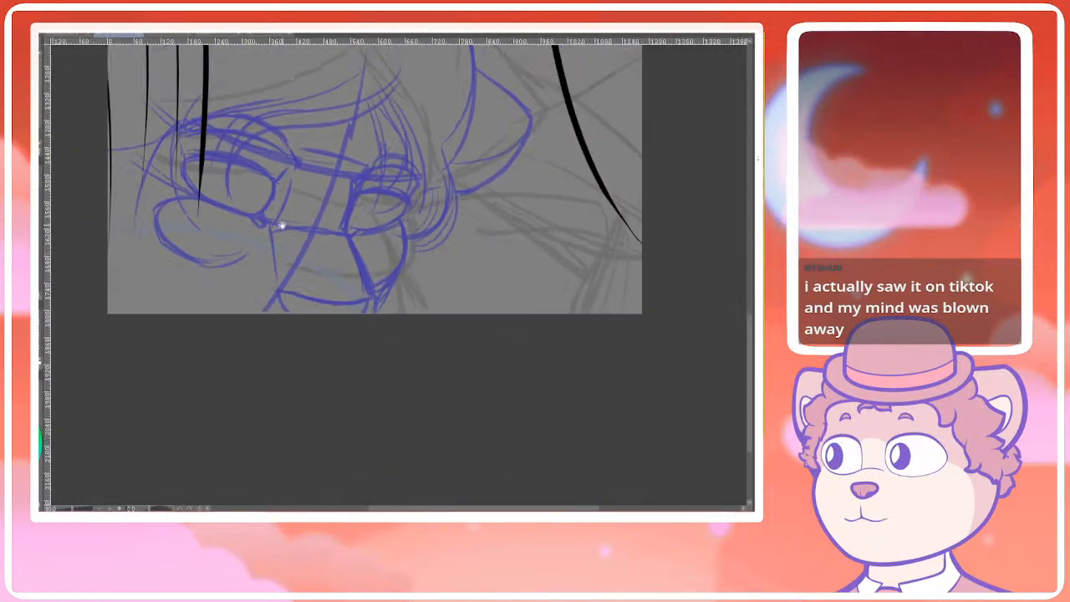
{"action": "left_click_drag", "start_coordinate": [275, 227], "coordinate": [335, 321]}
{"action": "scroll", "coordinate": [334, 276], "scroll_direction": "up", "scroll_amount": 3}
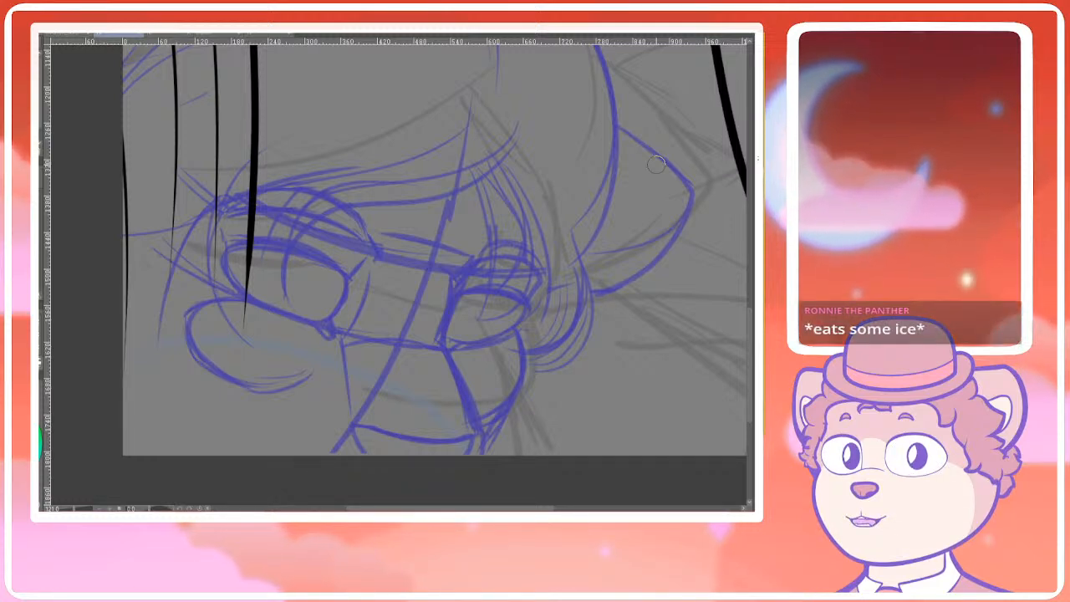
{"action": "scroll", "coordinate": [381, 278], "scroll_direction": "down", "scroll_amount": 3}
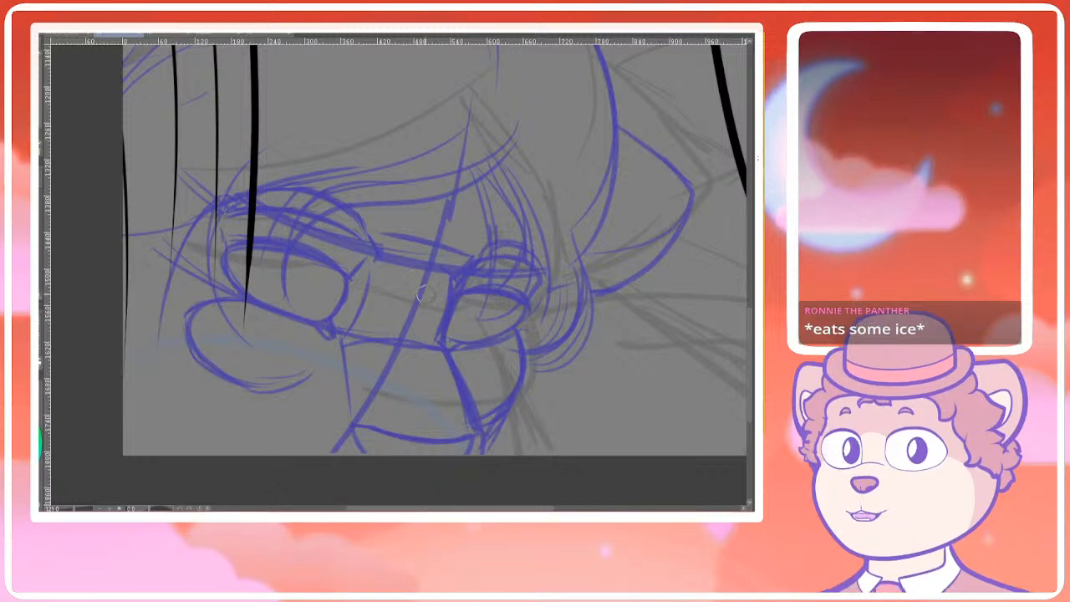
{"action": "scroll", "coordinate": [394, 328], "scroll_direction": "up", "scroll_amount": 3}
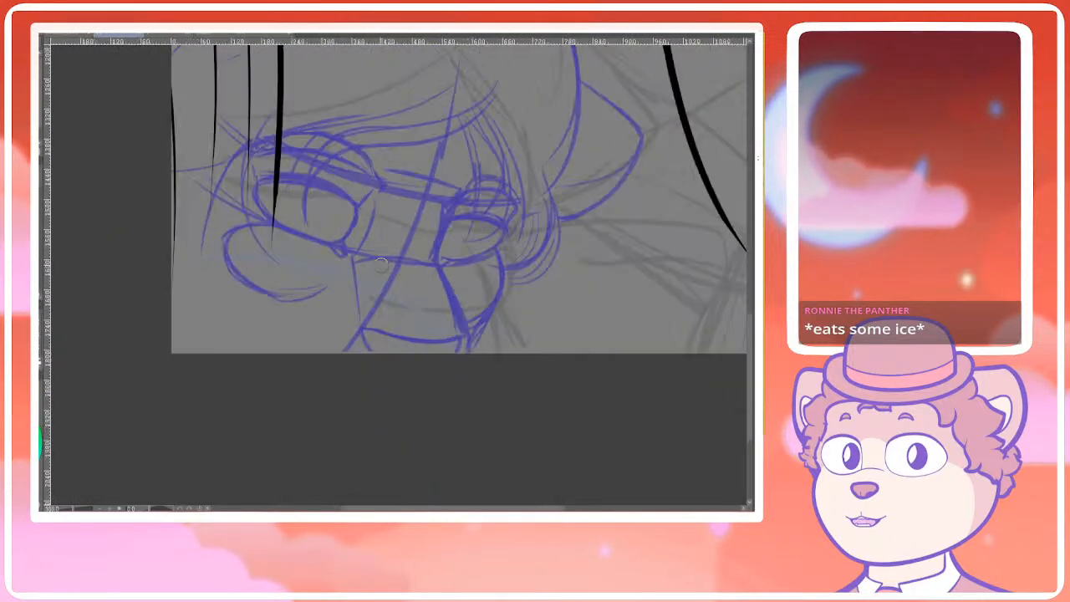
{"action": "scroll", "coordinate": [382, 270], "scroll_direction": "down", "scroll_amount": 3}
{"action": "scroll", "coordinate": [374, 328], "scroll_direction": "up", "scroll_amount": 1}
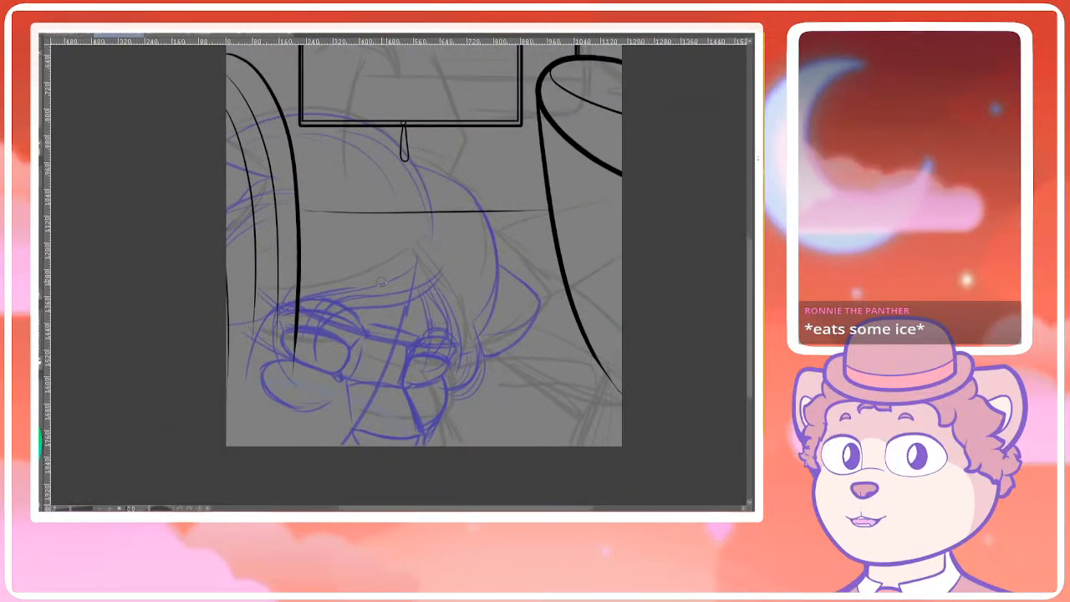
{"action": "scroll", "coordinate": [381, 282], "scroll_direction": "down", "scroll_amount": 4}
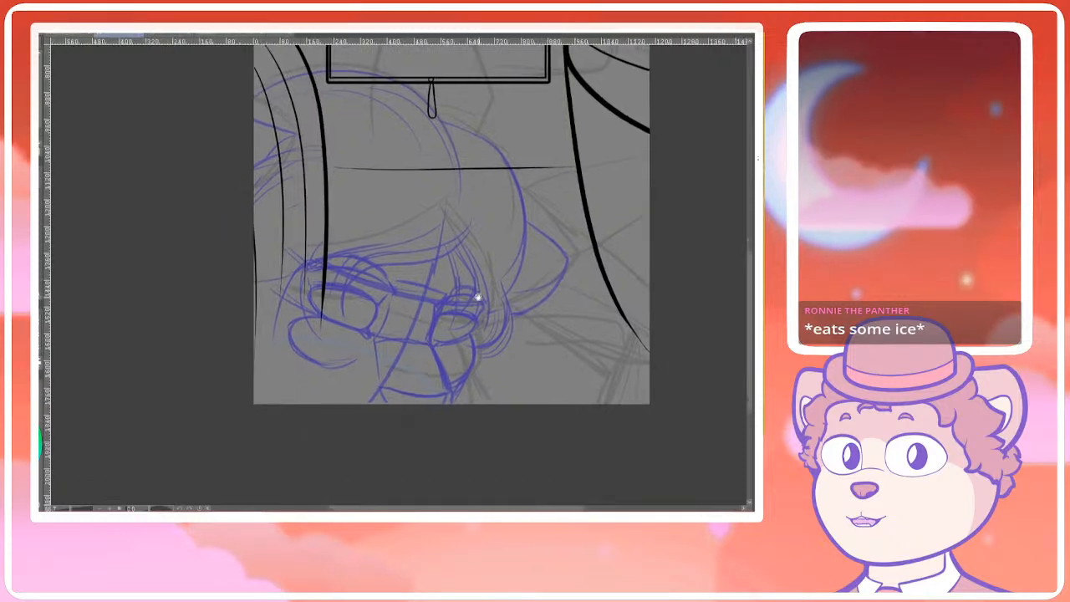
{"action": "scroll", "coordinate": [432, 327], "scroll_direction": "up", "scroll_amount": 2}
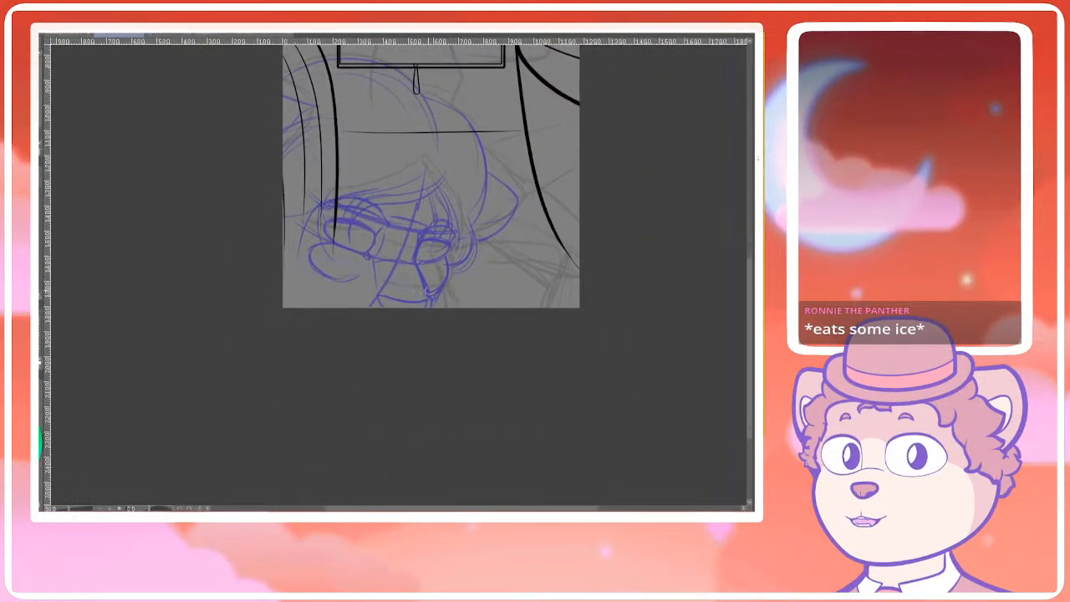
{"action": "scroll", "coordinate": [428, 287], "scroll_direction": "up", "scroll_amount": 3}
{"action": "mouse_move", "coordinate": [382, 284]}
{"action": "left_mouse_down"}
{"action": "mouse_move", "coordinate": [405, 252]}
{"action": "mouse_move", "coordinate": [405, 290]}
{"action": "mouse_move", "coordinate": [375, 298]}
{"action": "mouse_move", "coordinate": [435, 318]}
{"action": "mouse_move", "coordinate": [293, 334]}
{"action": "mouse_move", "coordinate": [397, 347]}
{"action": "mouse_move", "coordinate": [376, 334]}
{"action": "mouse_move", "coordinate": [372, 364]}
{"action": "mouse_move", "coordinate": [368, 332]}
{"action": "mouse_move", "coordinate": [259, 342]}
{"action": "mouse_move", "coordinate": [317, 355]}
{"action": "mouse_move", "coordinate": [351, 339]}
{"action": "mouse_move", "coordinate": [388, 349]}
{"action": "left_mouse_up"}
{"action": "key", "text": "ctrl+z"}
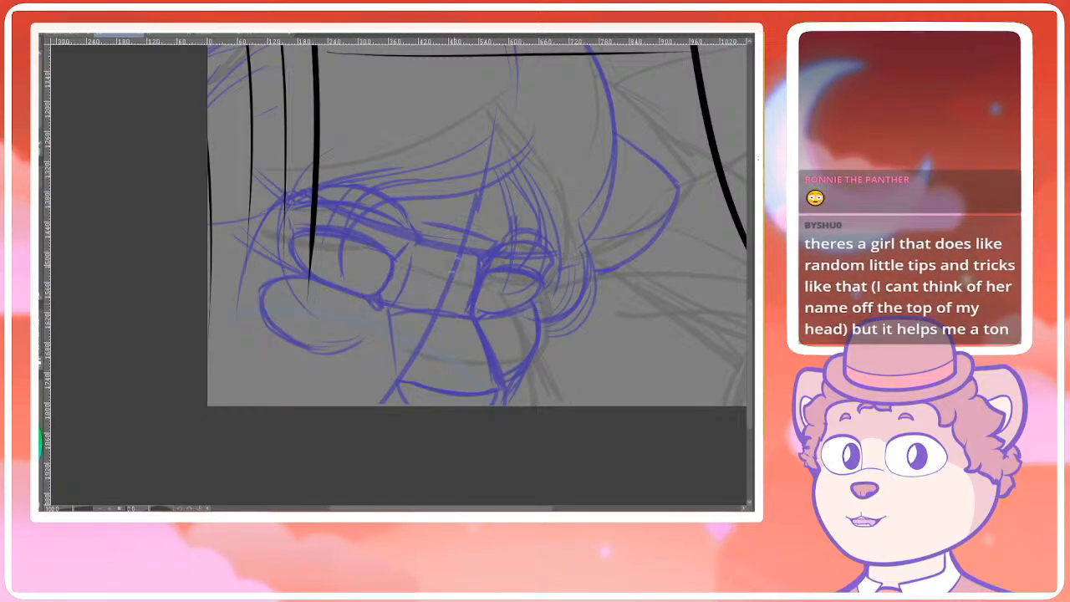
{"action": "scroll", "coordinate": [397, 311], "scroll_direction": "up", "scroll_amount": 1}
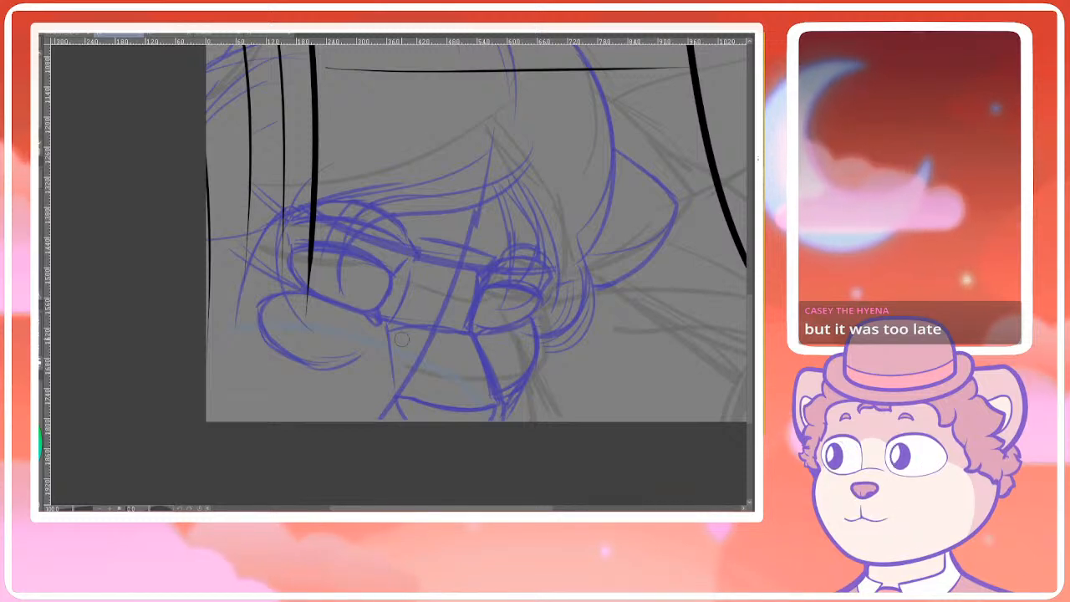
{"action": "scroll", "coordinate": [401, 339], "scroll_direction": "down", "scroll_amount": 3}
{"action": "scroll", "coordinate": [331, 364], "scroll_direction": "up", "scroll_amount": 4}
{"action": "mouse_move", "coordinate": [332, 363]}
{"action": "left_mouse_down"}
{"action": "mouse_move", "coordinate": [338, 331]}
{"action": "mouse_move", "coordinate": [368, 307]}
{"action": "mouse_move", "coordinate": [372, 317]}
{"action": "left_mouse_up"}
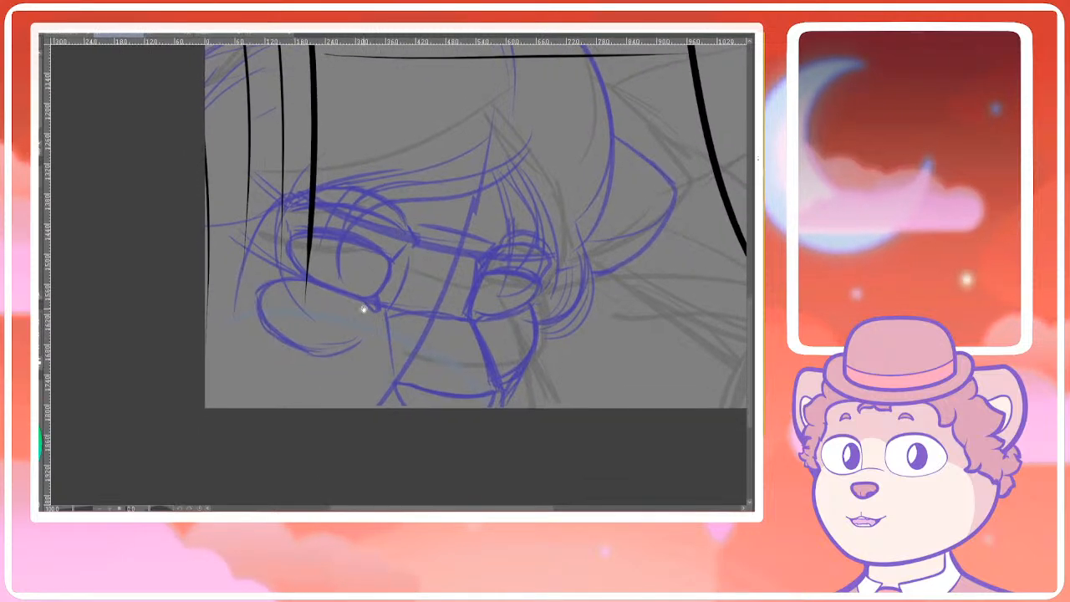
Try out a dark curved upper eyelid line inside the left eye of the purple head sketch
{"action": "scroll", "coordinate": [373, 354], "scroll_direction": "up", "scroll_amount": 2}
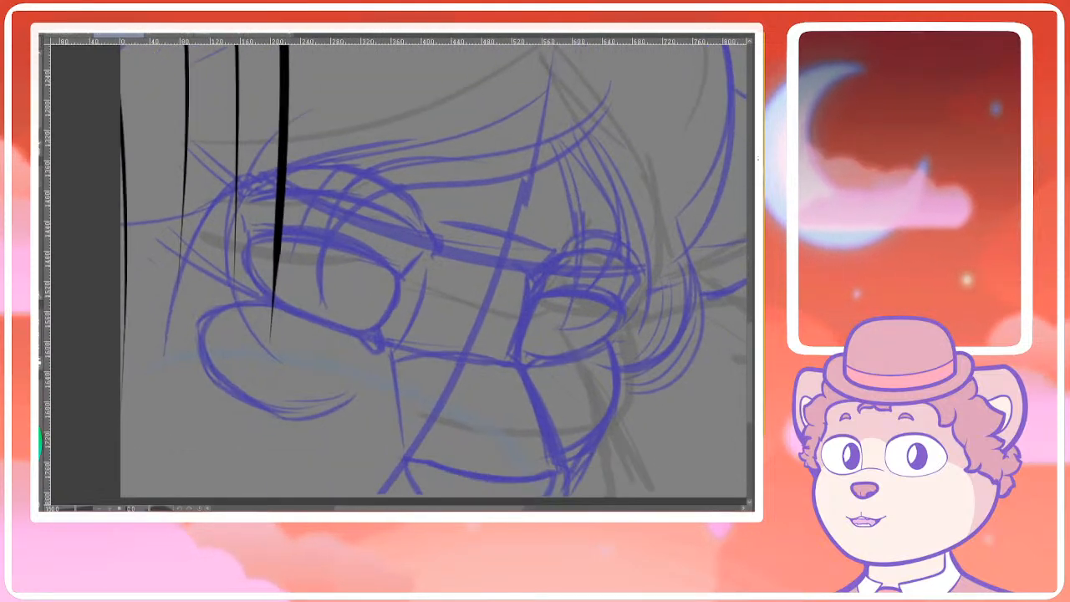
{"action": "mouse_move", "coordinate": [343, 265]}
{"action": "left_mouse_down"}
{"action": "mouse_move", "coordinate": [447, 306]}
{"action": "mouse_move", "coordinate": [335, 275]}
{"action": "mouse_move", "coordinate": [368, 321]}
{"action": "mouse_move", "coordinate": [342, 332]}
{"action": "left_mouse_up"}
{"action": "key", "text": "ctrl+z"}
{"action": "mouse_move", "coordinate": [232, 283]}
{"action": "left_mouse_down"}
{"action": "mouse_move", "coordinate": [262, 280]}
{"action": "mouse_move", "coordinate": [341, 306]}
{"action": "left_mouse_up"}
{"action": "key", "text": "ctrl+z"}
{"action": "mouse_move", "coordinate": [249, 301]}
{"action": "left_mouse_down"}
{"action": "mouse_move", "coordinate": [386, 316]}
{"action": "mouse_move", "coordinate": [235, 290]}
{"action": "left_mouse_up"}
{"action": "key", "text": "ctrl+plus"}
{"action": "key", "text": "ctrl+z"}
{"action": "mouse_move", "coordinate": [446, 345]}
{"action": "left_mouse_down"}
{"action": "mouse_move", "coordinate": [386, 284]}
{"action": "mouse_move", "coordinate": [438, 301]}
{"action": "left_mouse_up"}
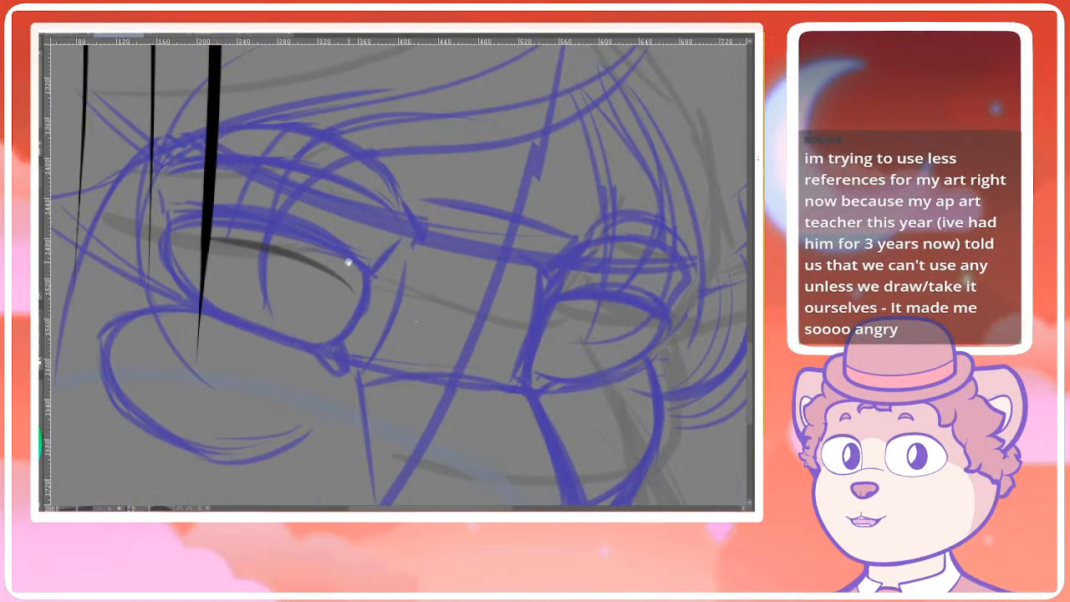
{"action": "key", "text": "ctrl+z"}
{"action": "mouse_move", "coordinate": [358, 302]}
{"action": "left_mouse_down"}
{"action": "mouse_move", "coordinate": [289, 253]}
{"action": "mouse_move", "coordinate": [198, 233]}
{"action": "left_mouse_up"}
{"action": "key", "text": "ctrl+minus"}
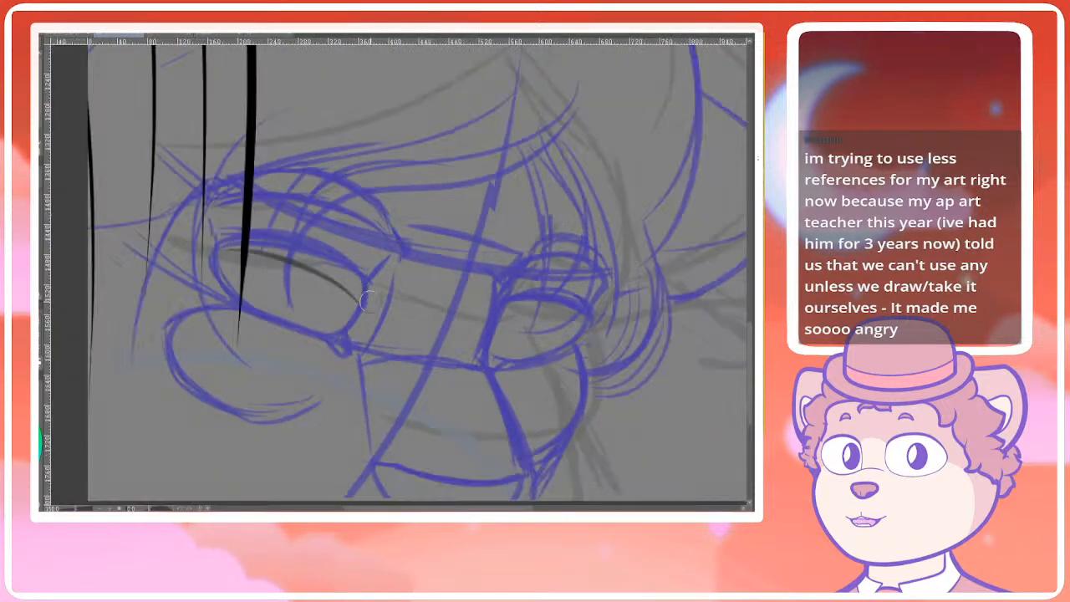
{"action": "key", "text": "ctrl+minus"}
{"action": "mouse_move", "coordinate": [329, 316]}
{"action": "left_mouse_down"}
{"action": "mouse_move", "coordinate": [331, 340]}
{"action": "mouse_move", "coordinate": [339, 293]}
{"action": "left_mouse_up"}
{"action": "key", "text": "ctrl+z"}
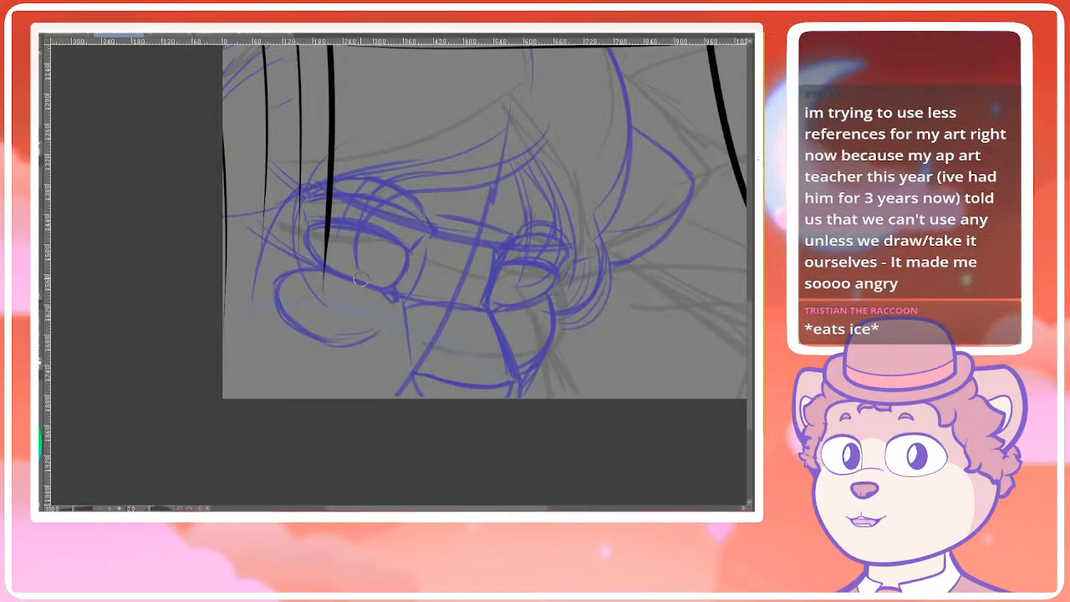
Try filling both eyes of the sketch with dark scribbled shading
{"action": "mouse_move", "coordinate": [335, 238]}
{"action": "left_mouse_down"}
{"action": "mouse_move", "coordinate": [325, 236]}
{"action": "mouse_move", "coordinate": [320, 259]}
{"action": "mouse_move", "coordinate": [360, 251]}
{"action": "mouse_move", "coordinate": [393, 260]}
{"action": "mouse_move", "coordinate": [389, 284]}
{"action": "left_mouse_up"}
{"action": "mouse_move", "coordinate": [500, 273]}
{"action": "left_mouse_down"}
{"action": "mouse_move", "coordinate": [506, 294]}
{"action": "mouse_move", "coordinate": [556, 289]}
{"action": "left_mouse_up"}
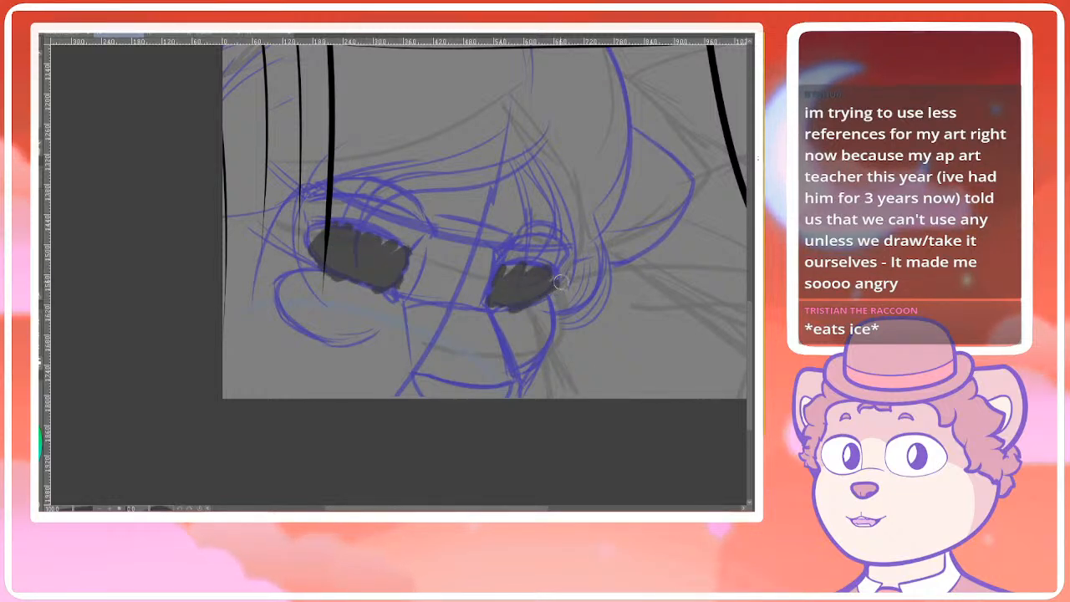
{"action": "key", "text": "ctrl+z"}
{"action": "key", "text": "ctrl+z"}
{"action": "mouse_move", "coordinate": [435, 300]}
{"action": "left_mouse_down"}
{"action": "mouse_move", "coordinate": [435, 349]}
{"action": "mouse_move", "coordinate": [428, 300]}
{"action": "left_mouse_up"}
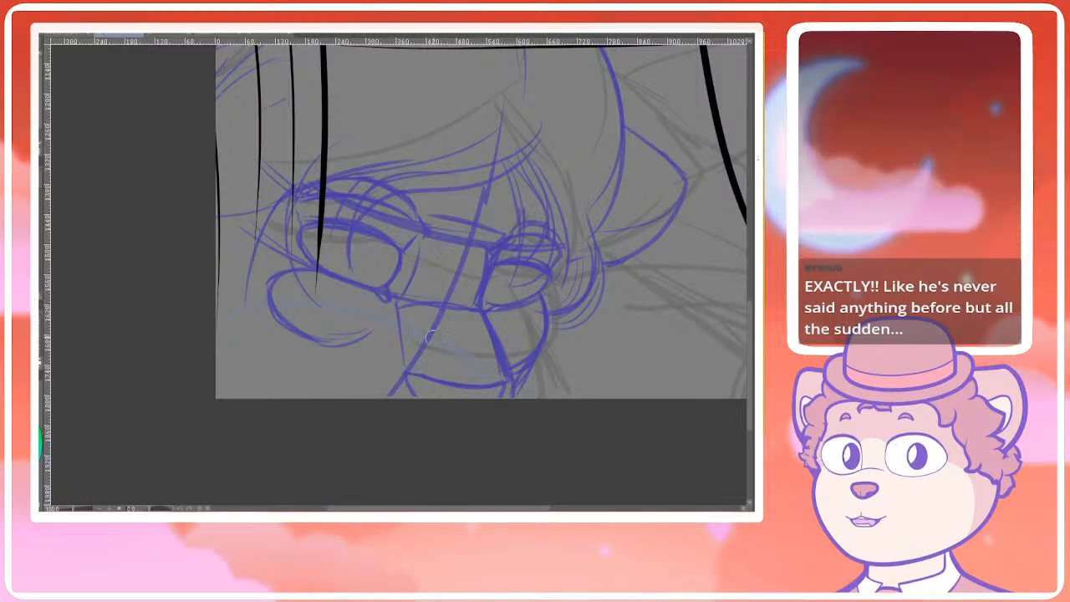
{"action": "scroll", "coordinate": [518, 310], "scroll_direction": "down", "scroll_amount": 1}
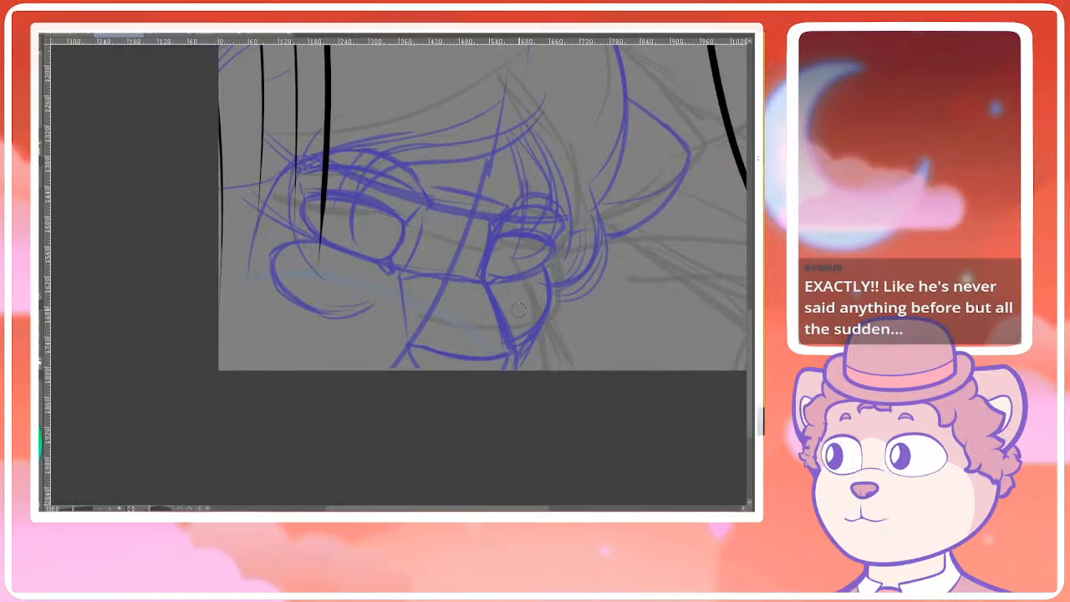
{"action": "mouse_move", "coordinate": [454, 337]}
{"action": "left_mouse_down"}
{"action": "mouse_move", "coordinate": [473, 311]}
{"action": "mouse_move", "coordinate": [448, 345]}
{"action": "left_mouse_up"}
{"action": "left_click_drag", "start_coordinate": [376, 313], "coordinate": [383, 382]}
{"action": "scroll", "coordinate": [358, 401], "scroll_direction": "down", "scroll_amount": 1}
{"action": "scroll", "coordinate": [365, 315], "scroll_direction": "down", "scroll_amount": 1}
{"action": "scroll", "coordinate": [357, 307], "scroll_direction": "up", "scroll_amount": 1}
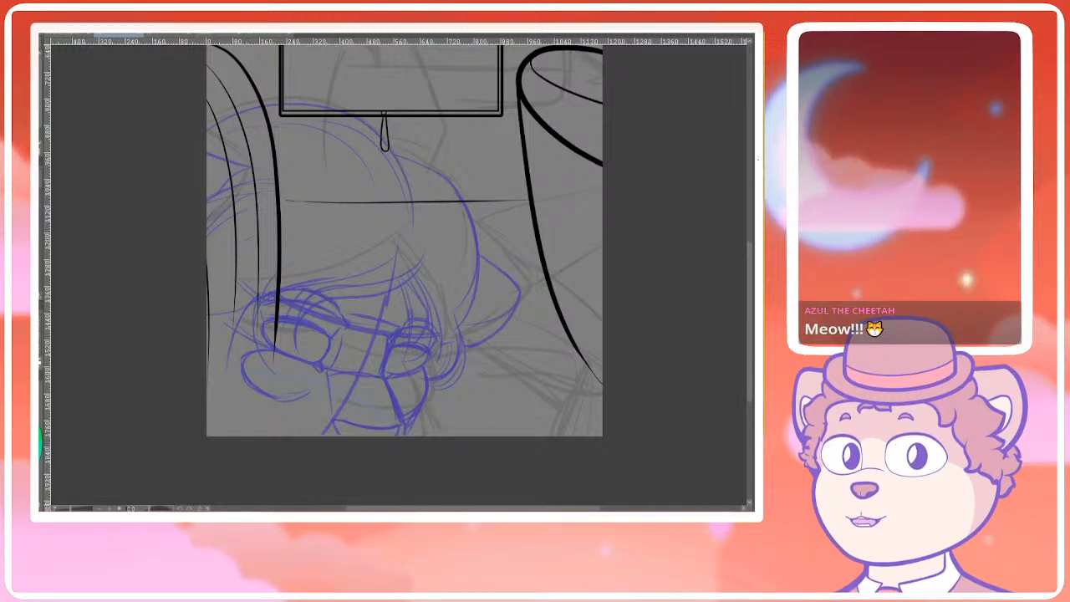
{"action": "key", "text": "ctrl+z"}
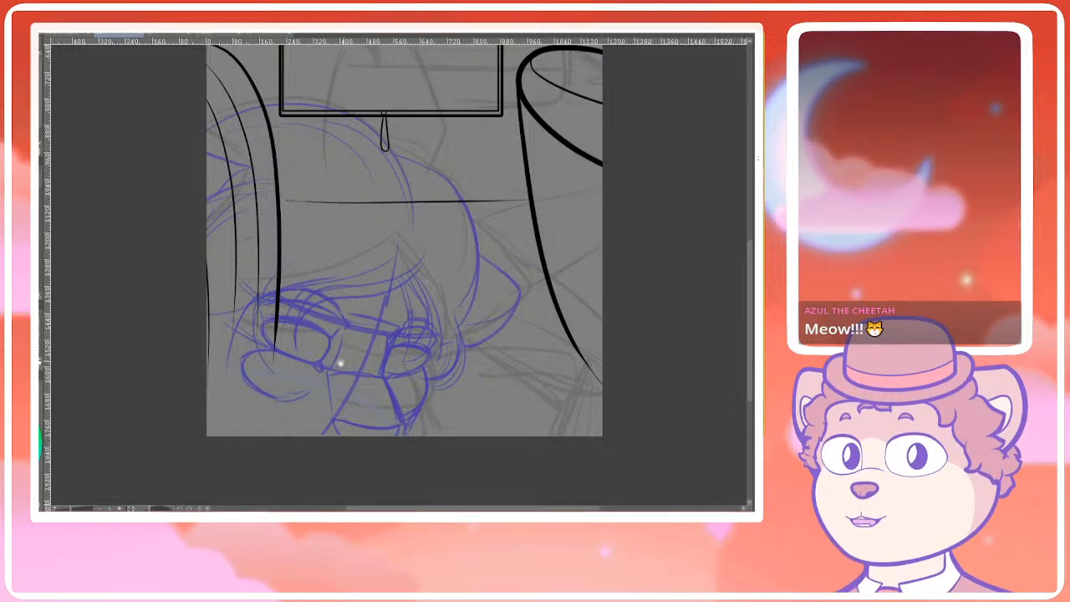
{"action": "key", "text": "ctrl+plus"}
{"action": "mouse_move", "coordinate": [356, 347]}
{"action": "left_mouse_down"}
{"action": "mouse_move", "coordinate": [362, 372]}
{"action": "mouse_move", "coordinate": [332, 393]}
{"action": "mouse_move", "coordinate": [369, 312]}
{"action": "mouse_move", "coordinate": [373, 327]}
{"action": "left_mouse_up"}
{"action": "key", "text": "ctrl+plus"}
{"action": "left_click_drag", "start_coordinate": [371, 380], "coordinate": [356, 411]}
{"action": "mouse_move", "coordinate": [391, 333]}
{"action": "left_mouse_down"}
{"action": "mouse_move", "coordinate": [408, 306]}
{"action": "mouse_move", "coordinate": [422, 372]}
{"action": "left_mouse_up"}
{"action": "mouse_move", "coordinate": [313, 318]}
{"action": "left_mouse_down"}
{"action": "mouse_move", "coordinate": [334, 323]}
{"action": "mouse_move", "coordinate": [346, 278]}
{"action": "mouse_move", "coordinate": [238, 346]}
{"action": "mouse_move", "coordinate": [406, 380]}
{"action": "mouse_move", "coordinate": [642, 341]}
{"action": "left_mouse_up"}
{"action": "key", "text": "ctrl+z"}
{"action": "key", "text": "ctrl+z"}
{"action": "mouse_move", "coordinate": [263, 259]}
{"action": "left_mouse_down"}
{"action": "mouse_move", "coordinate": [299, 219]}
{"action": "mouse_move", "coordinate": [288, 231]}
{"action": "left_mouse_up"}
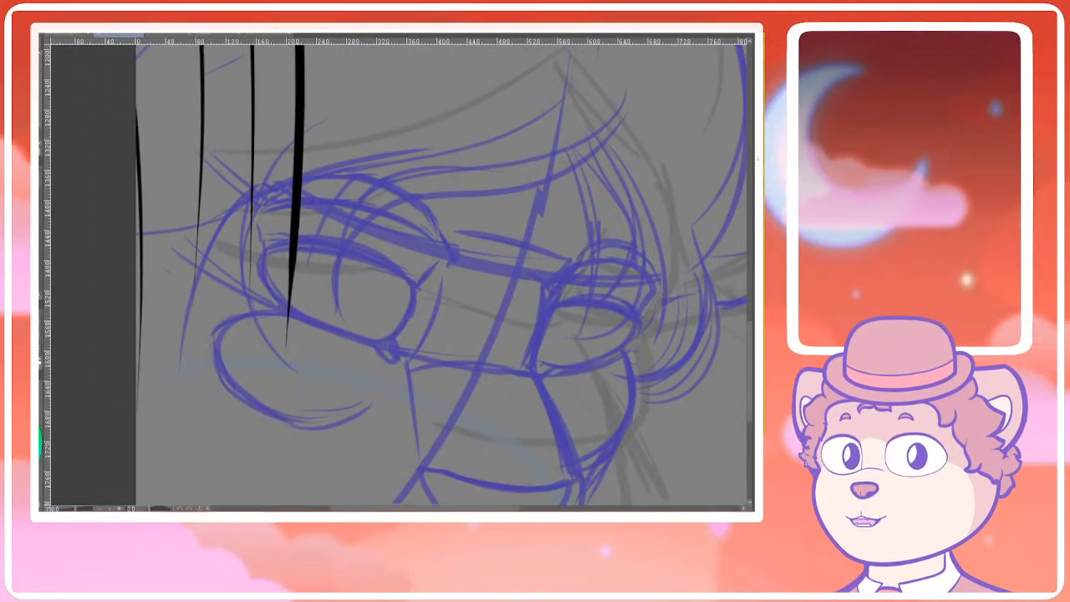
{"action": "left_click_drag", "start_coordinate": [286, 282], "coordinate": [330, 277]}
{"action": "key", "text": "ctrl+z"}
{"action": "left_click_drag", "start_coordinate": [379, 350], "coordinate": [361, 380]}
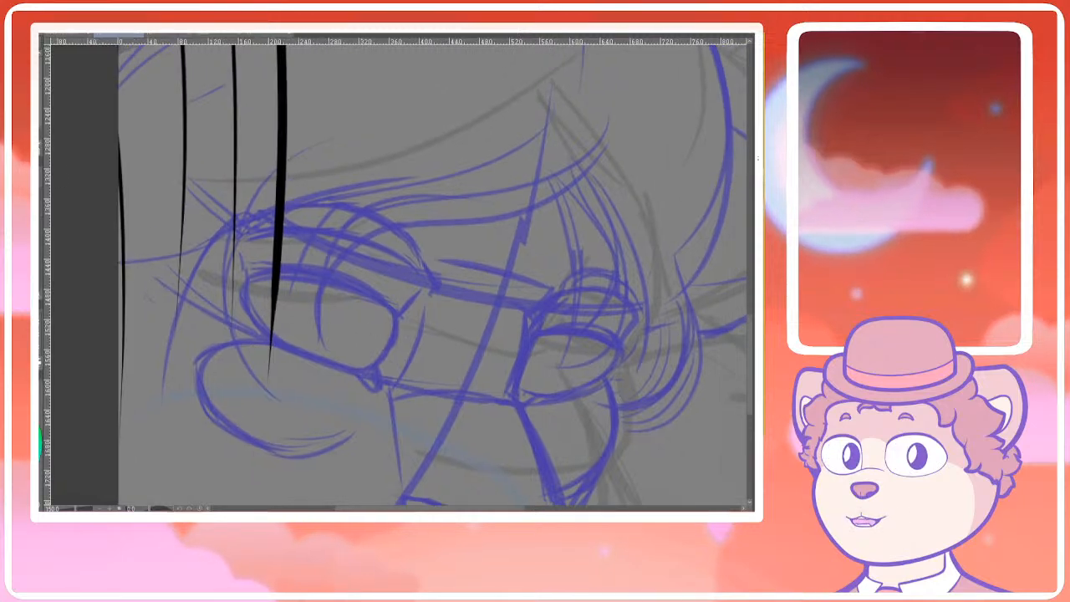
{"action": "scroll", "coordinate": [300, 296], "scroll_direction": "up", "scroll_amount": 1}
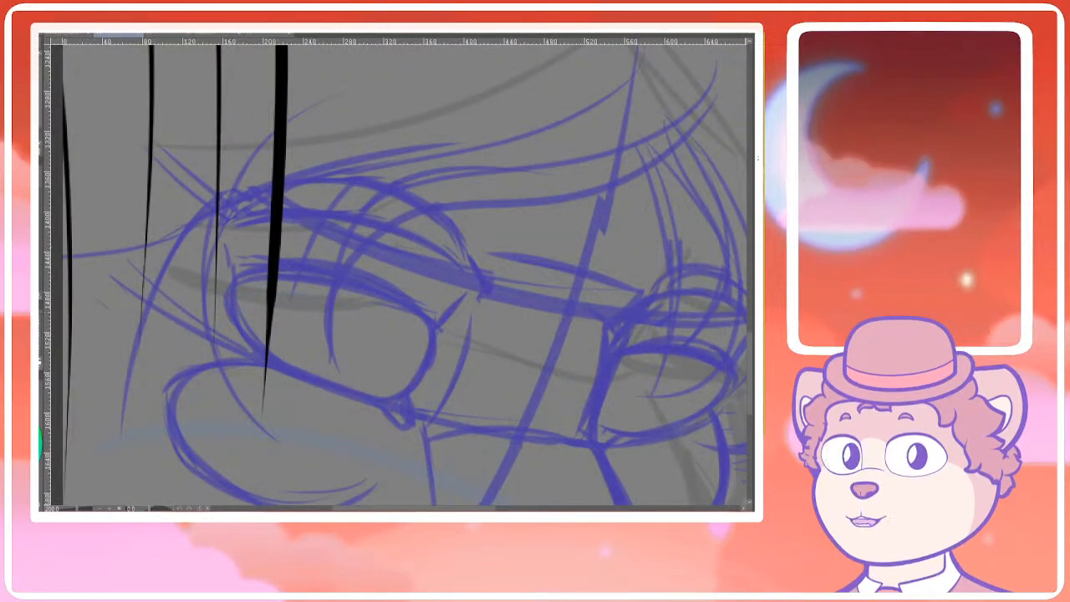
{"action": "left_click_drag", "start_coordinate": [351, 322], "coordinate": [375, 310]}
{"action": "key", "text": "ctrl+z"}
{"action": "left_click_drag", "start_coordinate": [567, 245], "coordinate": [544, 238]}
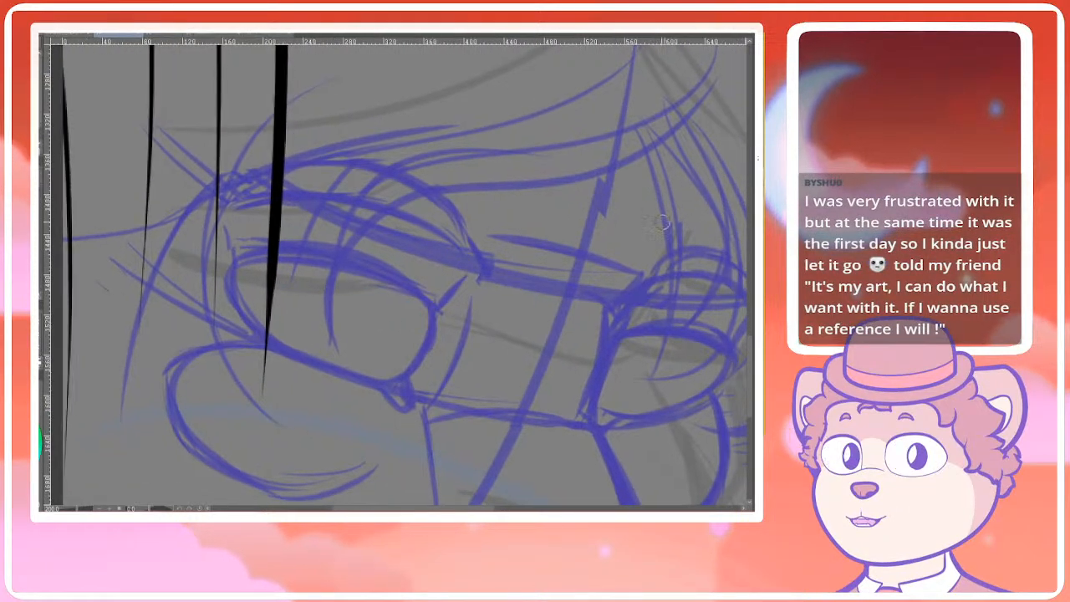
{"action": "left_click_drag", "start_coordinate": [594, 292], "coordinate": [592, 282]}
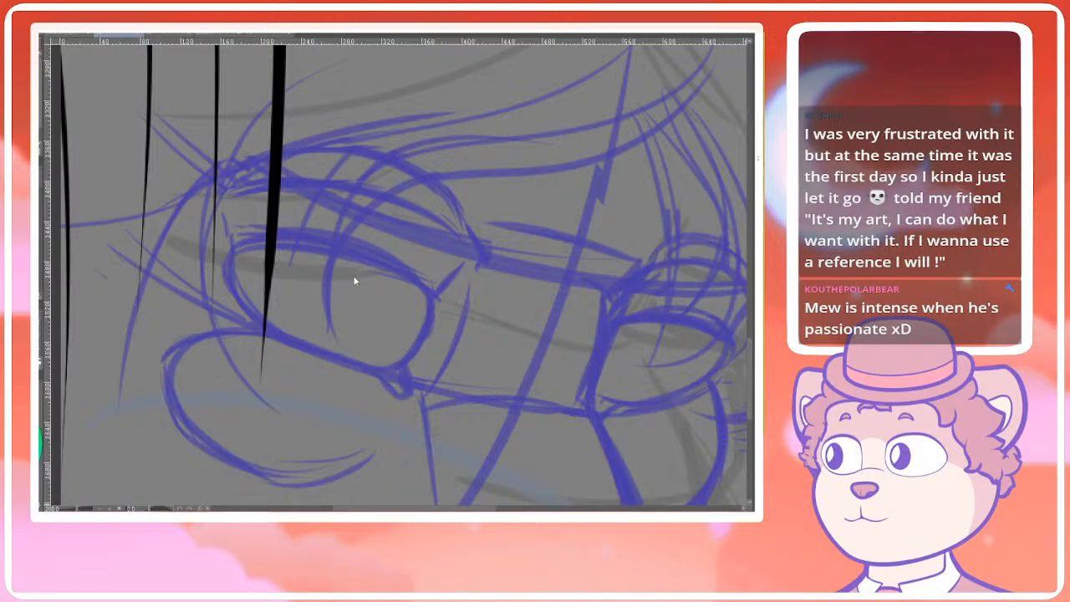
Try a blue curved eyelid line across the inside of the left eye
{"action": "left_click_drag", "start_coordinate": [283, 277], "coordinate": [416, 315]}
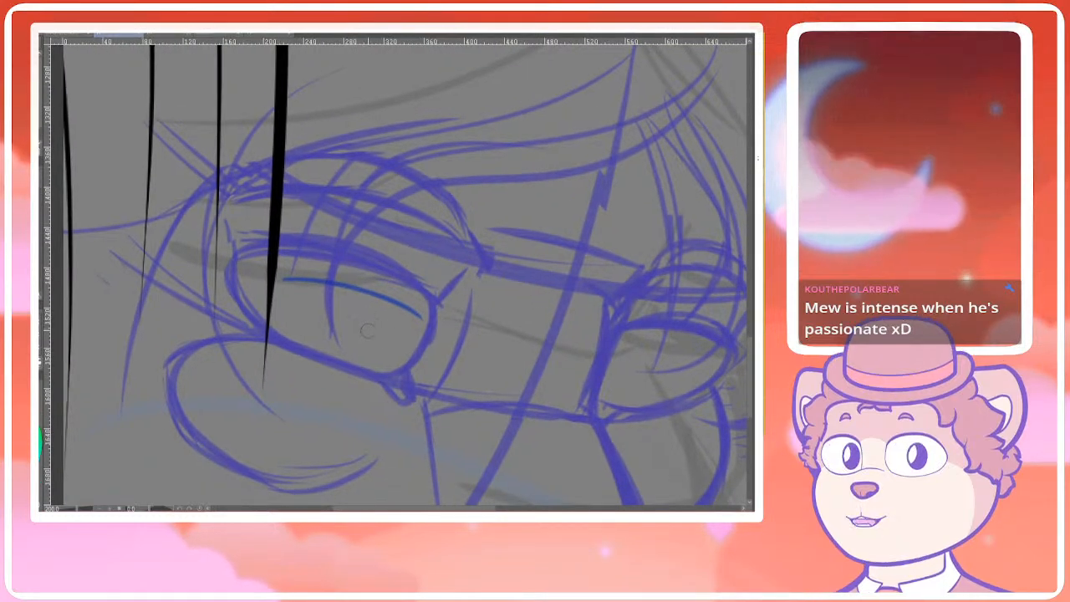
{"action": "left_click_drag", "start_coordinate": [468, 343], "coordinate": [472, 328]}
{"action": "key", "text": "ctrl+z"}
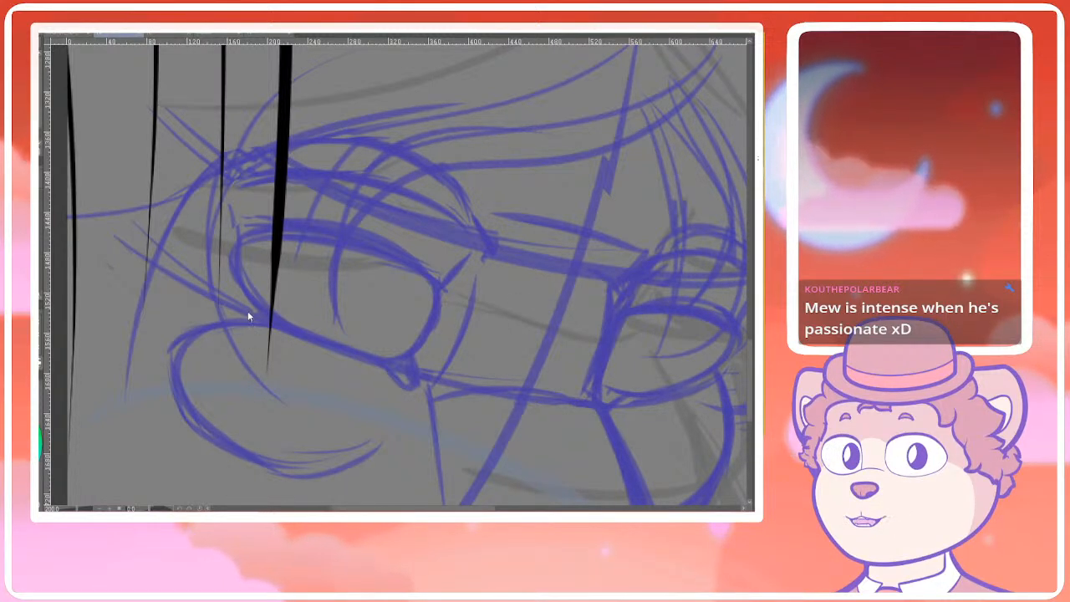
{"action": "mouse_move", "coordinate": [296, 309]}
{"action": "left_mouse_down"}
{"action": "mouse_move", "coordinate": [434, 326]}
{"action": "mouse_move", "coordinate": [490, 362]}
{"action": "left_mouse_up"}
{"action": "key", "text": "ctrl+z"}
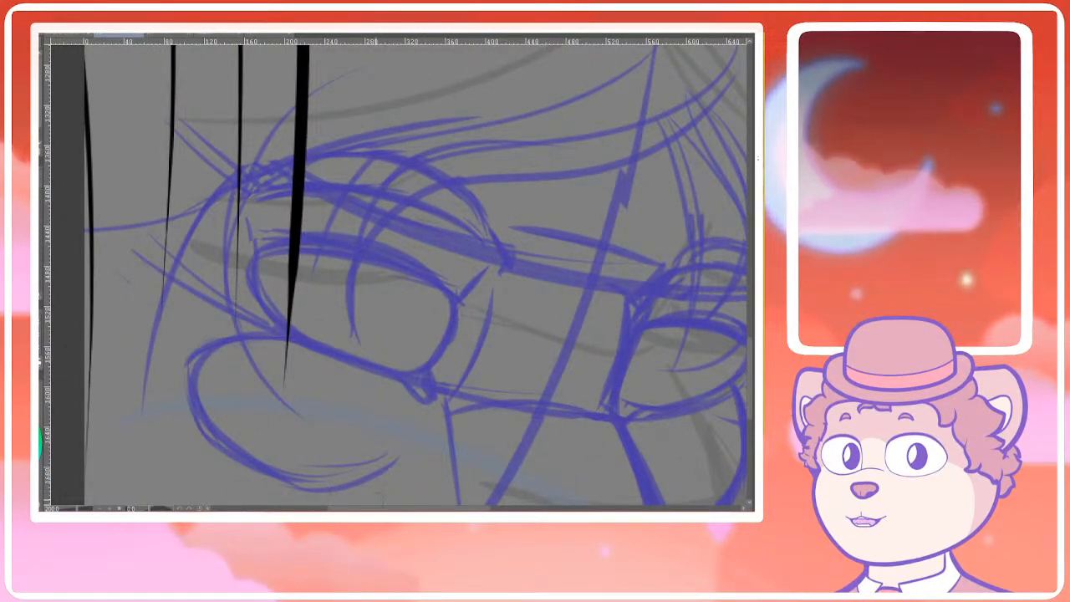
Try a red test scribble below the left eye, over its corner next to the nose bridge
{"action": "mouse_move", "coordinate": [377, 323]}
{"action": "left_mouse_down"}
{"action": "mouse_move", "coordinate": [390, 371]}
{"action": "mouse_move", "coordinate": [478, 402]}
{"action": "left_mouse_up"}
{"action": "key", "text": "ctrl+z"}
{"action": "mouse_move", "coordinate": [403, 339]}
{"action": "left_mouse_down"}
{"action": "mouse_move", "coordinate": [401, 361]}
{"action": "mouse_move", "coordinate": [478, 403]}
{"action": "mouse_move", "coordinate": [340, 397]}
{"action": "mouse_move", "coordinate": [470, 389]}
{"action": "left_mouse_up"}
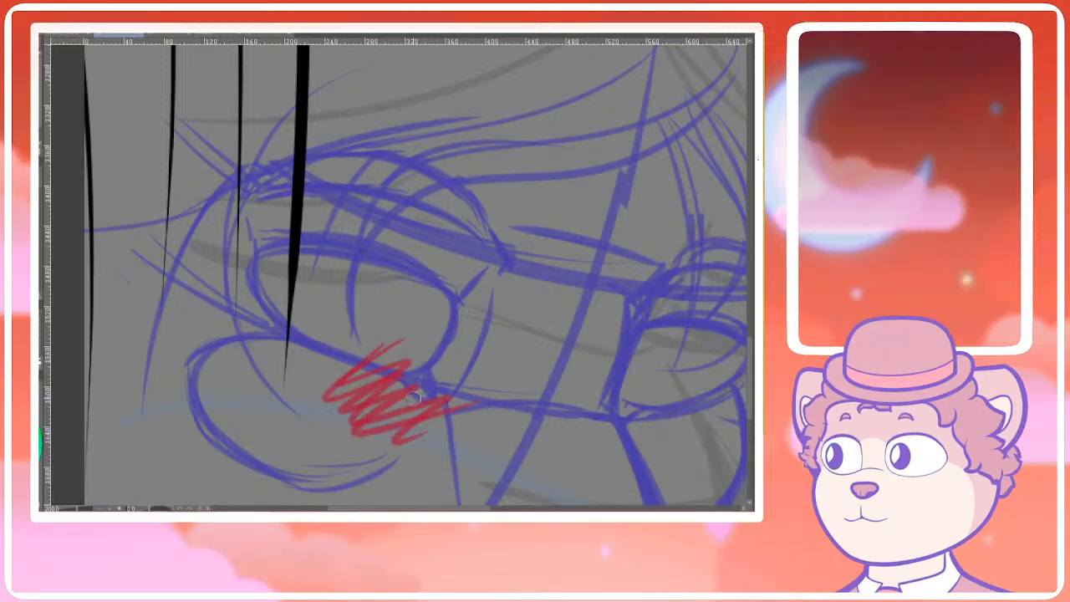
{"action": "key", "text": "ctrl+z"}
{"action": "key", "text": "ctrl+z"}
Rotate the canvas and draw a red curved upper eyelid line inside the left eye sketch
{"action": "left_click_drag", "start_coordinate": [363, 396], "coordinate": [432, 341]}
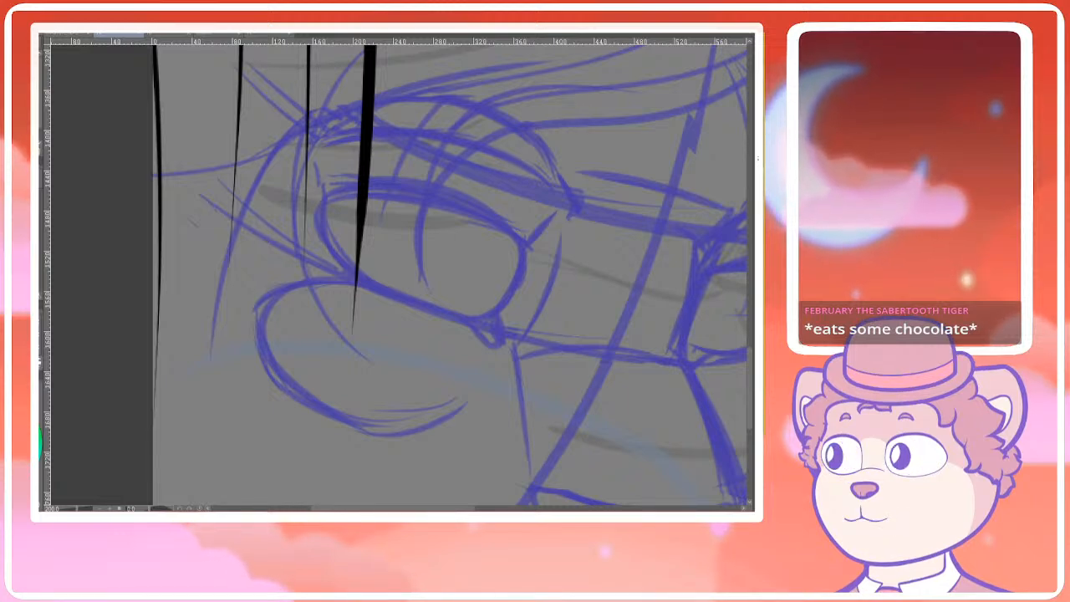
{"action": "mouse_move", "coordinate": [456, 235]}
{"action": "left_mouse_down"}
{"action": "mouse_move", "coordinate": [463, 219]}
{"action": "mouse_move", "coordinate": [401, 291]}
{"action": "left_mouse_up"}
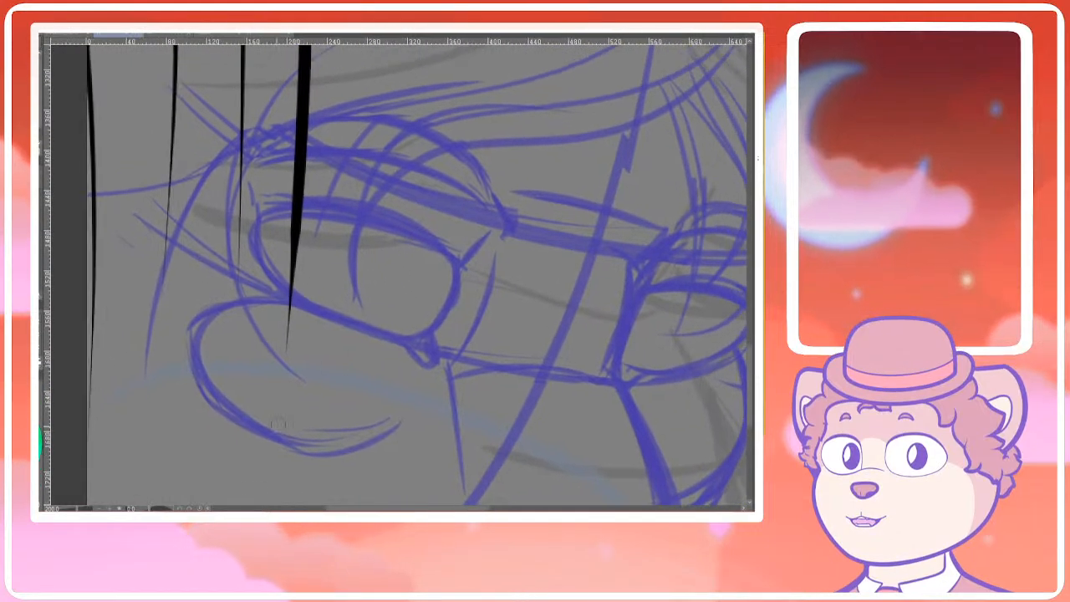
{"action": "left_click_drag", "start_coordinate": [125, 338], "coordinate": [178, 485]}
{"action": "scroll", "coordinate": [311, 236], "scroll_direction": "up", "scroll_amount": 2}
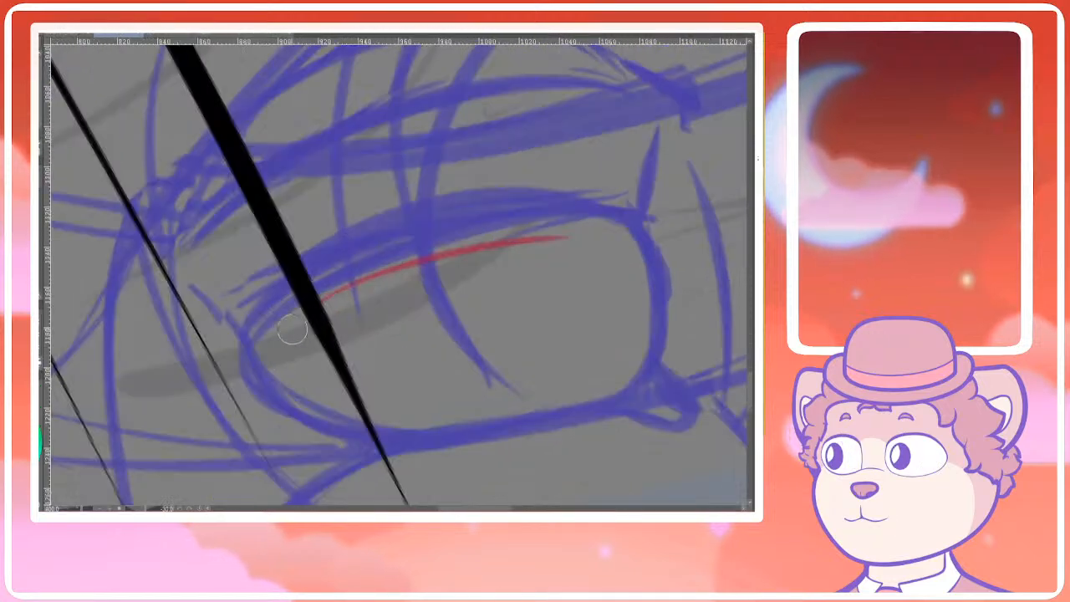
{"action": "key", "text": "ctrl+z"}
{"action": "mouse_move", "coordinate": [277, 341]}
{"action": "left_mouse_down"}
{"action": "mouse_move", "coordinate": [337, 309]}
{"action": "mouse_move", "coordinate": [601, 251]}
{"action": "mouse_move", "coordinate": [518, 254]}
{"action": "mouse_move", "coordinate": [563, 251]}
{"action": "left_mouse_up"}
{"action": "left_click_drag", "start_coordinate": [427, 273], "coordinate": [577, 252]}
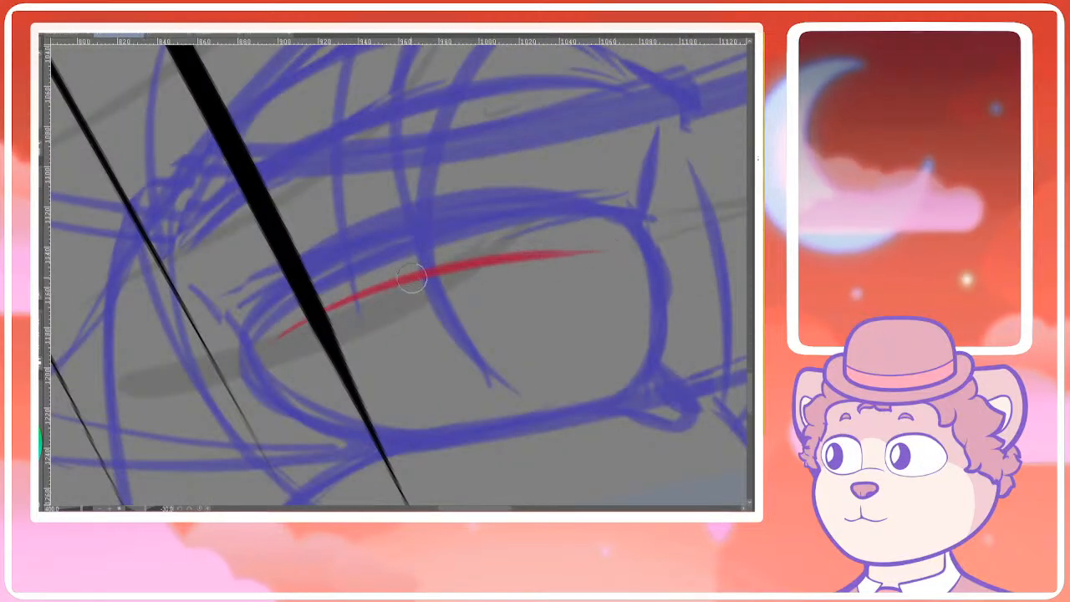
Draw the left eye's rounded left corner and long lower eyelid curve in red
{"action": "mouse_move", "coordinate": [349, 316]}
{"action": "left_mouse_down"}
{"action": "mouse_move", "coordinate": [366, 297]}
{"action": "mouse_move", "coordinate": [304, 345]}
{"action": "left_mouse_up"}
{"action": "key", "text": "ctrl+z"}
{"action": "mouse_move", "coordinate": [357, 292]}
{"action": "left_mouse_down"}
{"action": "mouse_move", "coordinate": [313, 340]}
{"action": "mouse_move", "coordinate": [342, 297]}
{"action": "left_mouse_up"}
{"action": "mouse_move", "coordinate": [298, 349]}
{"action": "left_mouse_down"}
{"action": "mouse_move", "coordinate": [359, 288]}
{"action": "mouse_move", "coordinate": [310, 349]}
{"action": "mouse_move", "coordinate": [396, 383]}
{"action": "left_mouse_up"}
{"action": "key", "text": "ctrl+z"}
{"action": "mouse_move", "coordinate": [352, 288]}
{"action": "left_mouse_down"}
{"action": "mouse_move", "coordinate": [306, 355]}
{"action": "mouse_move", "coordinate": [451, 406]}
{"action": "mouse_move", "coordinate": [556, 368]}
{"action": "left_mouse_up"}
{"action": "mouse_move", "coordinate": [361, 392]}
{"action": "left_mouse_down"}
{"action": "mouse_move", "coordinate": [608, 368]}
{"action": "mouse_move", "coordinate": [666, 344]}
{"action": "left_mouse_up"}
{"action": "key", "text": "ctrl+z"}
{"action": "mouse_move", "coordinate": [339, 390]}
{"action": "left_mouse_down"}
{"action": "mouse_move", "coordinate": [656, 345]}
{"action": "mouse_move", "coordinate": [345, 396]}
{"action": "left_mouse_up"}
{"action": "key", "text": "ctrl+z"}
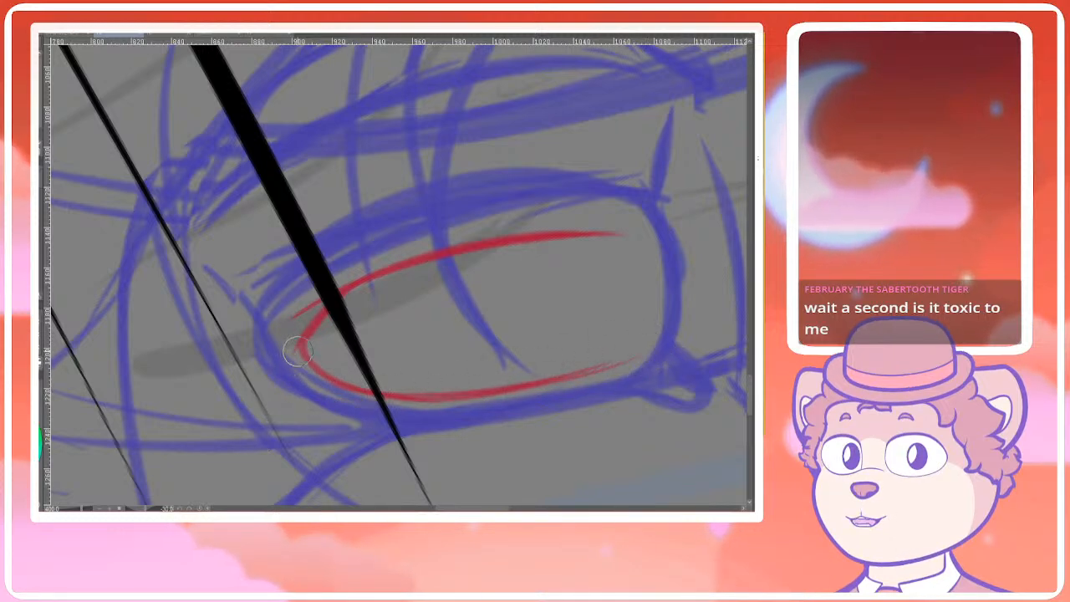
Draw the thin red curve that closes the right end of the left eye's outline
{"action": "left_click_drag", "start_coordinate": [550, 345], "coordinate": [413, 351]}
{"action": "mouse_move", "coordinate": [475, 239]}
{"action": "left_mouse_down"}
{"action": "mouse_move", "coordinate": [482, 358]}
{"action": "mouse_move", "coordinate": [505, 284]}
{"action": "mouse_move", "coordinate": [492, 361]}
{"action": "mouse_move", "coordinate": [512, 309]}
{"action": "mouse_move", "coordinate": [501, 348]}
{"action": "left_mouse_up"}
{"action": "key", "text": "ctrl+z"}
{"action": "key", "text": "ctrl+z"}
{"action": "left_click_drag", "start_coordinate": [495, 258], "coordinate": [499, 342]}
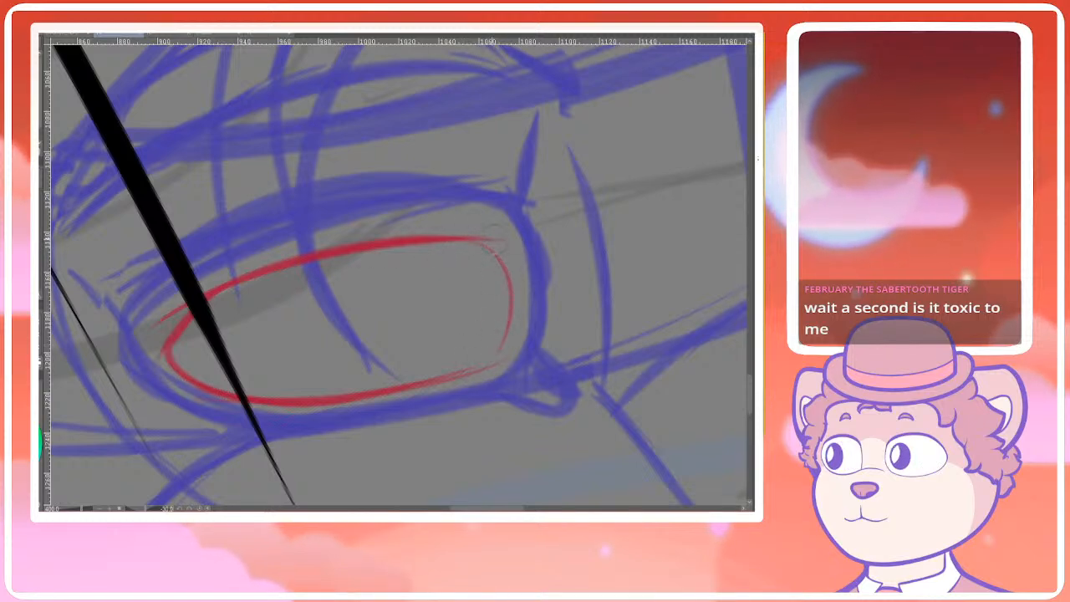
Draw the first curved red eyelashes flicking up from the right end of the left eye's upper lid
{"action": "scroll", "coordinate": [544, 248], "scroll_direction": "down", "scroll_amount": 3}
{"action": "left_click_drag", "start_coordinate": [563, 255], "coordinate": [460, 259]}
{"action": "scroll", "coordinate": [443, 259], "scroll_direction": "up", "scroll_amount": 3}
{"action": "mouse_move", "coordinate": [389, 258]}
{"action": "left_mouse_down"}
{"action": "mouse_move", "coordinate": [401, 366]}
{"action": "mouse_move", "coordinate": [405, 287]}
{"action": "mouse_move", "coordinate": [389, 374]}
{"action": "left_mouse_up"}
{"action": "key", "text": "ctrl+z"}
{"action": "key", "text": "ctrl+z"}
{"action": "mouse_move", "coordinate": [368, 246]}
{"action": "left_mouse_down"}
{"action": "mouse_move", "coordinate": [418, 220]}
{"action": "mouse_move", "coordinate": [435, 195]}
{"action": "mouse_move", "coordinate": [328, 248]}
{"action": "left_mouse_up"}
{"action": "key", "text": "ctrl+z"}
{"action": "mouse_move", "coordinate": [437, 177]}
{"action": "left_mouse_down"}
{"action": "mouse_move", "coordinate": [379, 242]}
{"action": "mouse_move", "coordinate": [329, 249]}
{"action": "mouse_move", "coordinate": [434, 201]}
{"action": "mouse_move", "coordinate": [332, 249]}
{"action": "mouse_move", "coordinate": [424, 259]}
{"action": "left_mouse_up"}
{"action": "key", "text": "ctrl+z"}
{"action": "mouse_move", "coordinate": [476, 216]}
{"action": "left_mouse_down"}
{"action": "mouse_move", "coordinate": [437, 266]}
{"action": "mouse_move", "coordinate": [339, 271]}
{"action": "left_mouse_up"}
{"action": "key", "text": "ctrl+z"}
{"action": "left_click_drag", "start_coordinate": [465, 208], "coordinate": [360, 275]}
Continue the row of curved red lashes along the upper lid toward the eye's left corner
{"action": "left_click_drag", "start_coordinate": [433, 213], "coordinate": [303, 273]}
{"action": "key", "text": "ctrl+z"}
{"action": "left_click_drag", "start_coordinate": [418, 221], "coordinate": [311, 286]}
{"action": "key", "text": "ctrl+z"}
{"action": "mouse_move", "coordinate": [419, 218]}
{"action": "left_mouse_down"}
{"action": "mouse_move", "coordinate": [343, 269]}
{"action": "mouse_move", "coordinate": [274, 285]}
{"action": "left_mouse_up"}
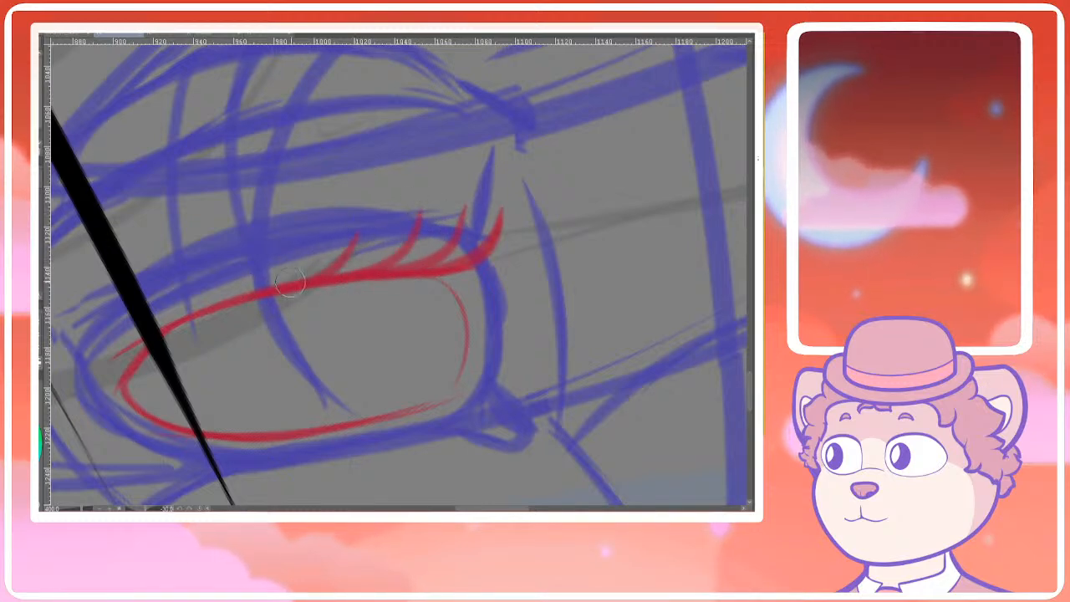
{"action": "key", "text": "ctrl+z"}
{"action": "left_click_drag", "start_coordinate": [373, 222], "coordinate": [276, 287]}
{"action": "key", "text": "ctrl+z"}
{"action": "mouse_move", "coordinate": [370, 221]}
{"action": "left_mouse_down"}
{"action": "mouse_move", "coordinate": [310, 279]}
{"action": "mouse_move", "coordinate": [262, 291]}
{"action": "left_mouse_up"}
{"action": "left_click_drag", "start_coordinate": [299, 242], "coordinate": [201, 306]}
{"action": "key", "text": "ctrl+z"}
{"action": "left_click_drag", "start_coordinate": [306, 243], "coordinate": [220, 304]}
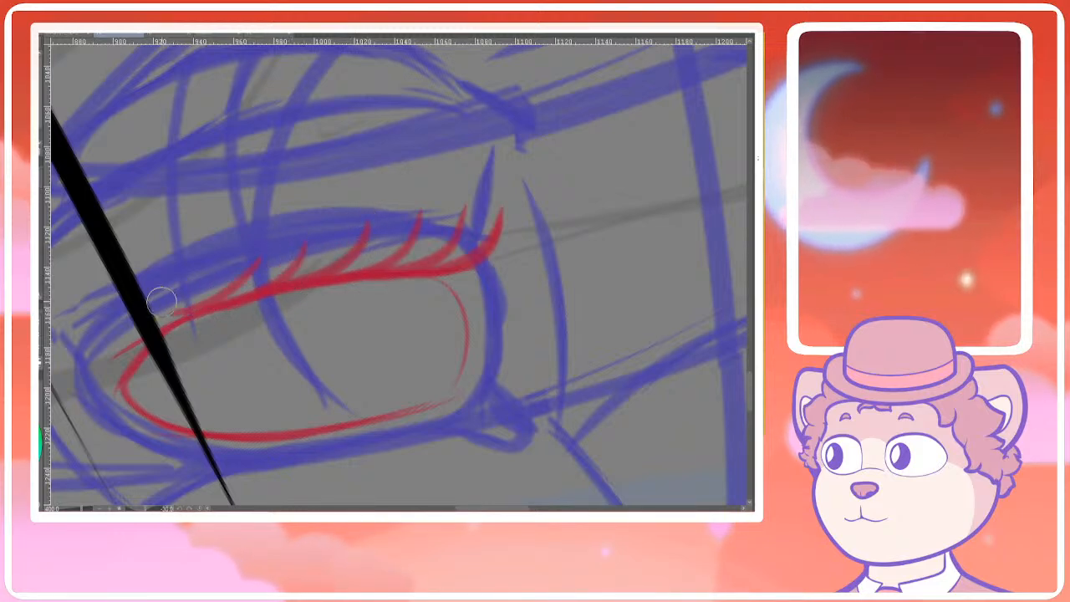
{"action": "left_click_drag", "start_coordinate": [249, 265], "coordinate": [322, 239]}
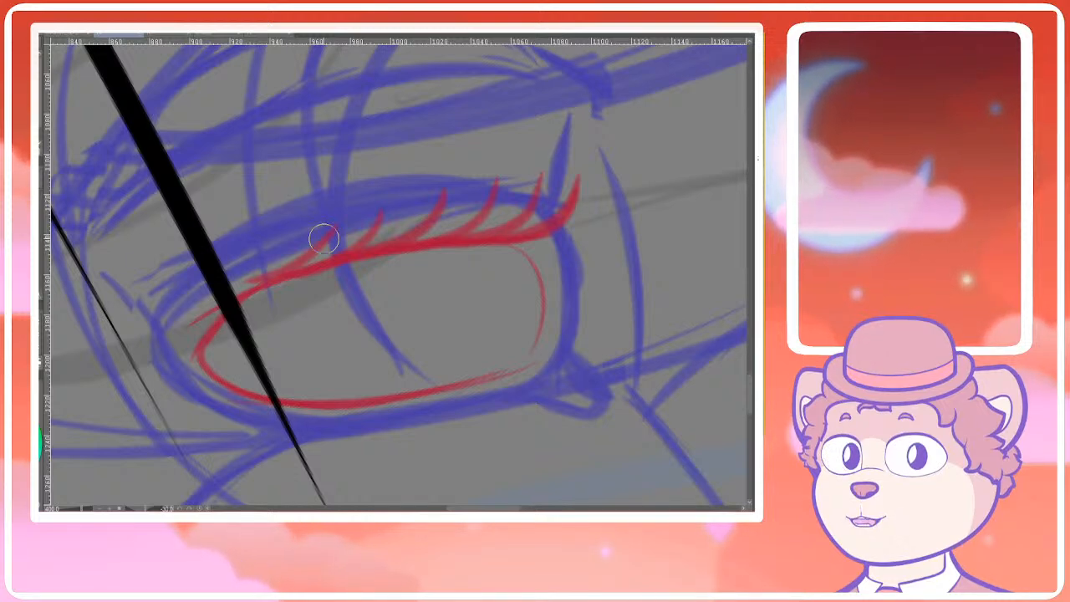
{"action": "mouse_move", "coordinate": [466, 313]}
{"action": "left_mouse_down"}
{"action": "mouse_move", "coordinate": [509, 304]}
{"action": "mouse_move", "coordinate": [487, 296]}
{"action": "left_mouse_up"}
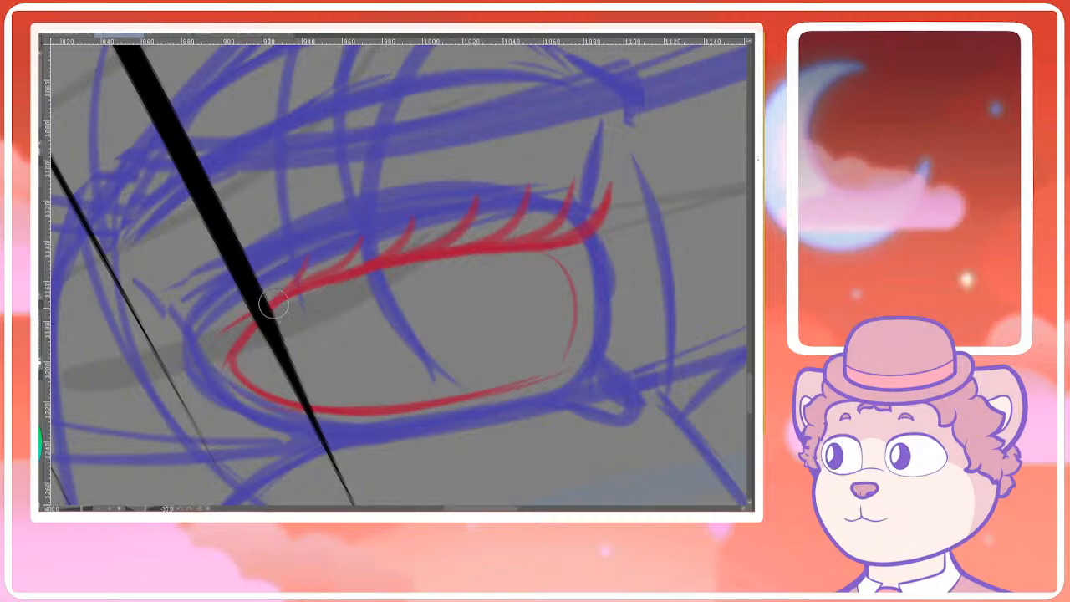
Thicken the red outline into a filled wedge where the upper lid meets the eye's right side
{"action": "scroll", "coordinate": [306, 303], "scroll_direction": "down", "scroll_amount": 5}
{"action": "scroll", "coordinate": [429, 240], "scroll_direction": "up", "scroll_amount": 5}
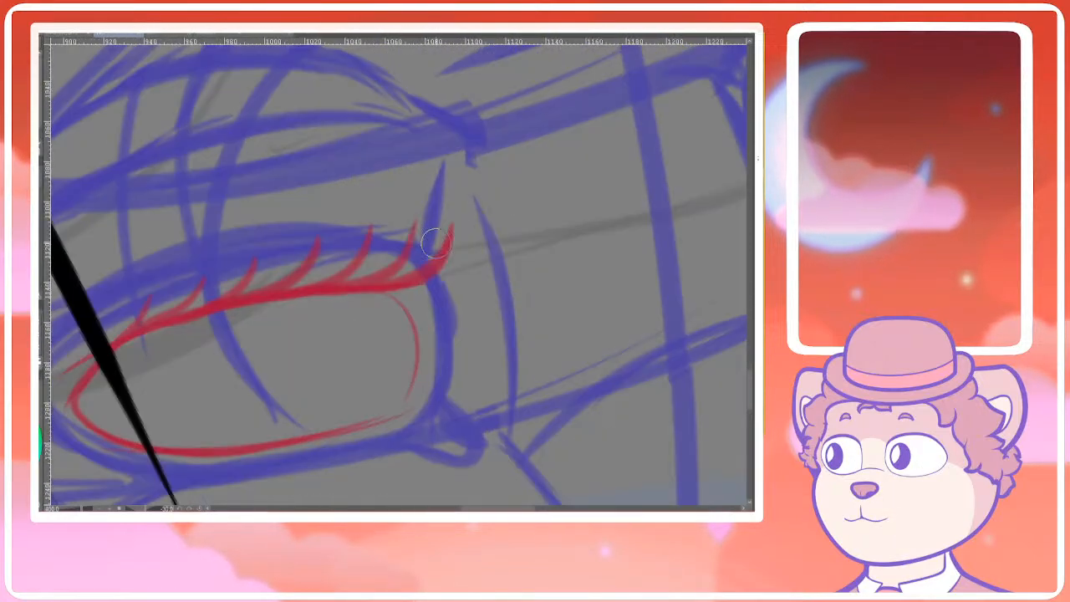
{"action": "left_click_drag", "start_coordinate": [408, 294], "coordinate": [422, 337]}
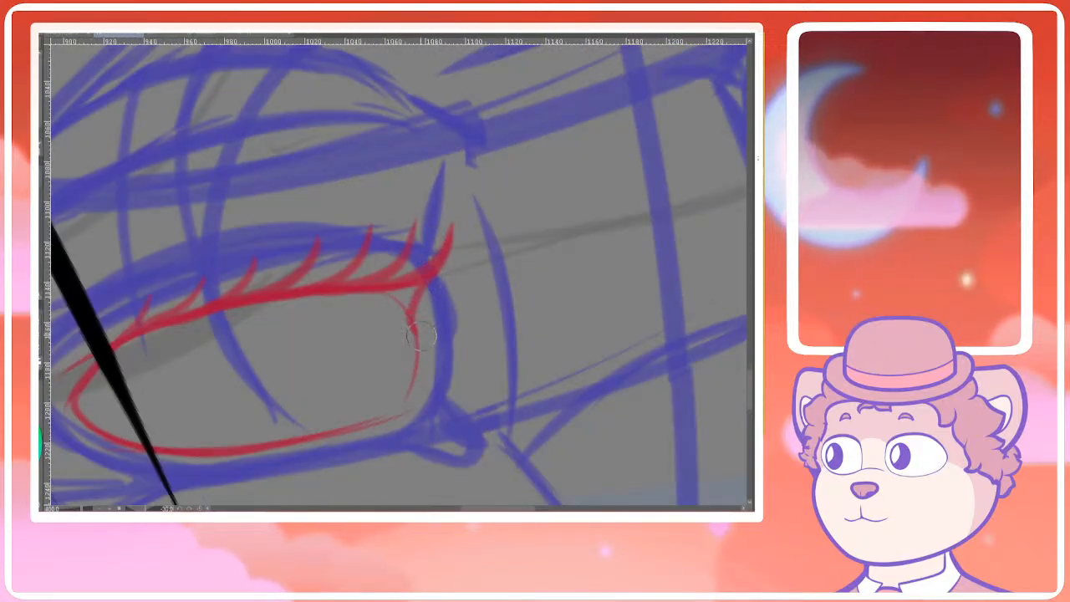
{"action": "left_click_drag", "start_coordinate": [403, 286], "coordinate": [418, 328]}
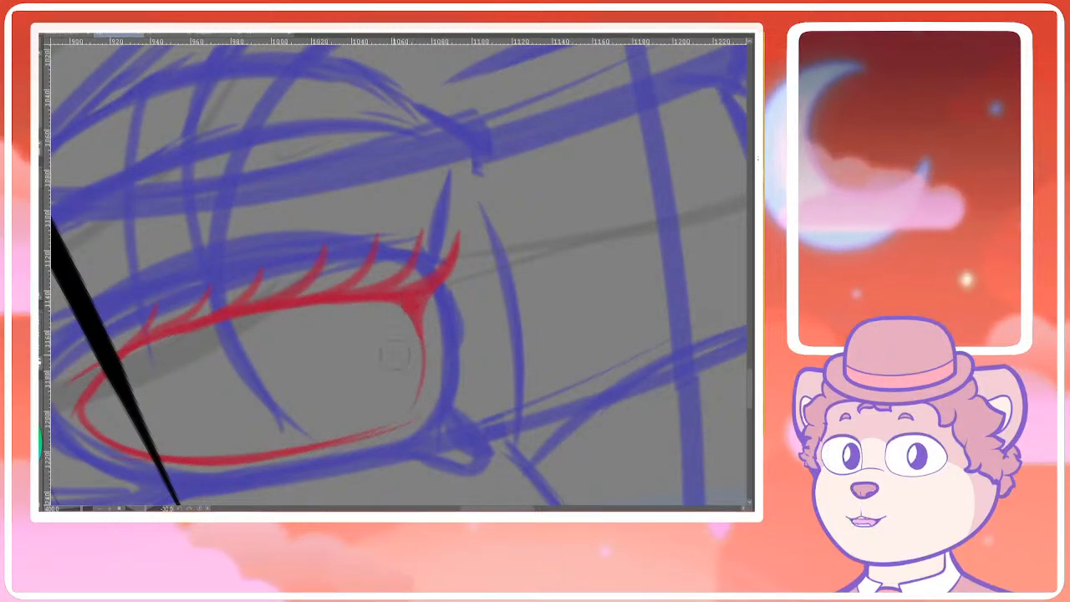
{"action": "scroll", "coordinate": [399, 338], "scroll_direction": "down", "scroll_amount": 2}
{"action": "left_click_drag", "start_coordinate": [377, 407], "coordinate": [361, 372]}
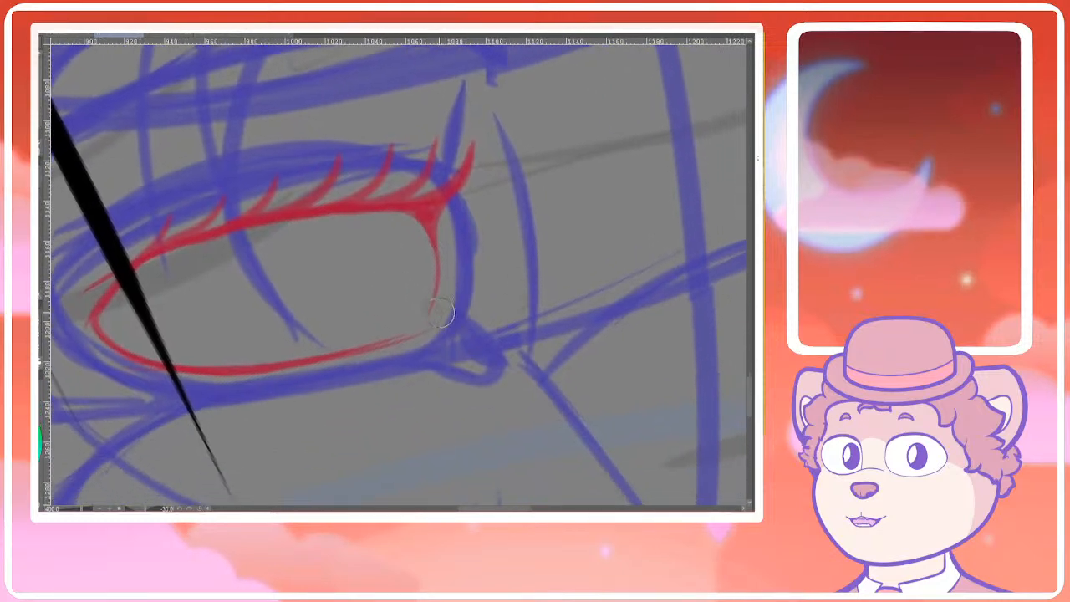
Draw the small red tear duct at the left eye's lower inner corner and thicken the curved line above it
{"action": "mouse_move", "coordinate": [435, 311]}
{"action": "left_mouse_down"}
{"action": "mouse_move", "coordinate": [461, 329]}
{"action": "mouse_move", "coordinate": [400, 346]}
{"action": "left_mouse_up"}
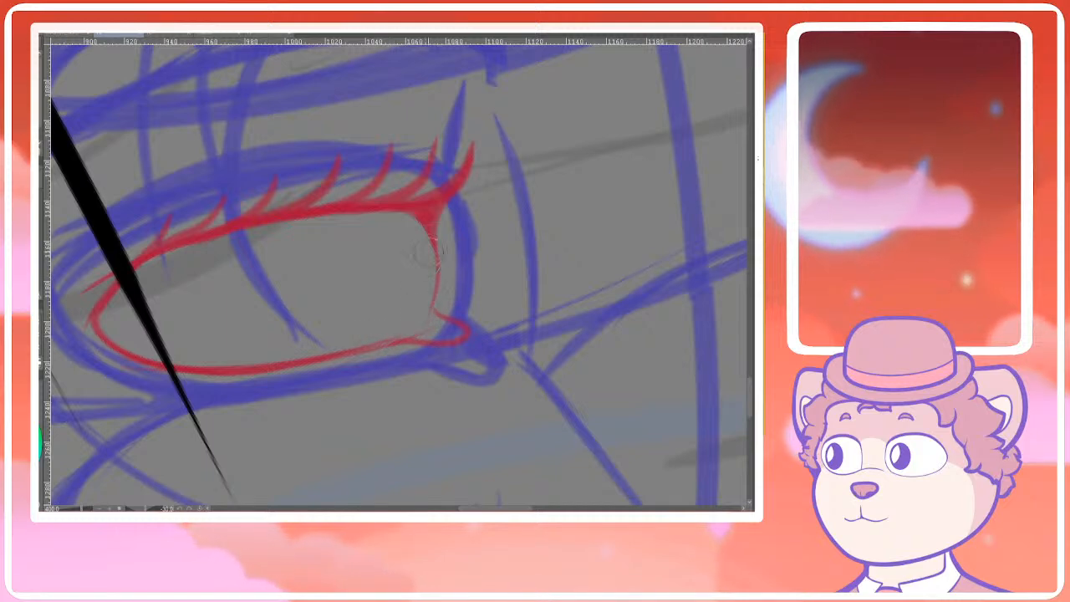
{"action": "left_click_drag", "start_coordinate": [415, 220], "coordinate": [428, 325]}
{"action": "key", "text": "ctrl+z"}
{"action": "left_click_drag", "start_coordinate": [414, 219], "coordinate": [403, 353]}
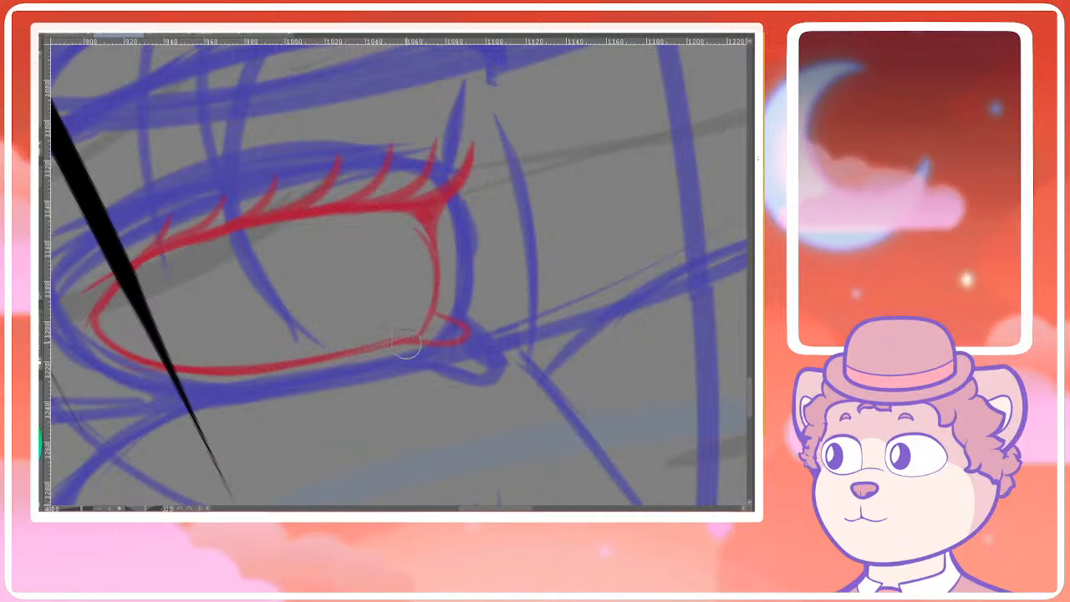
Draw a second red line just beneath the upper lash line, following its curve from the outer to the inner corner
{"action": "left_click_drag", "start_coordinate": [184, 262], "coordinate": [211, 277]}
{"action": "scroll", "coordinate": [197, 240], "scroll_direction": "down", "scroll_amount": 3}
{"action": "scroll", "coordinate": [207, 281], "scroll_direction": "up", "scroll_amount": 5}
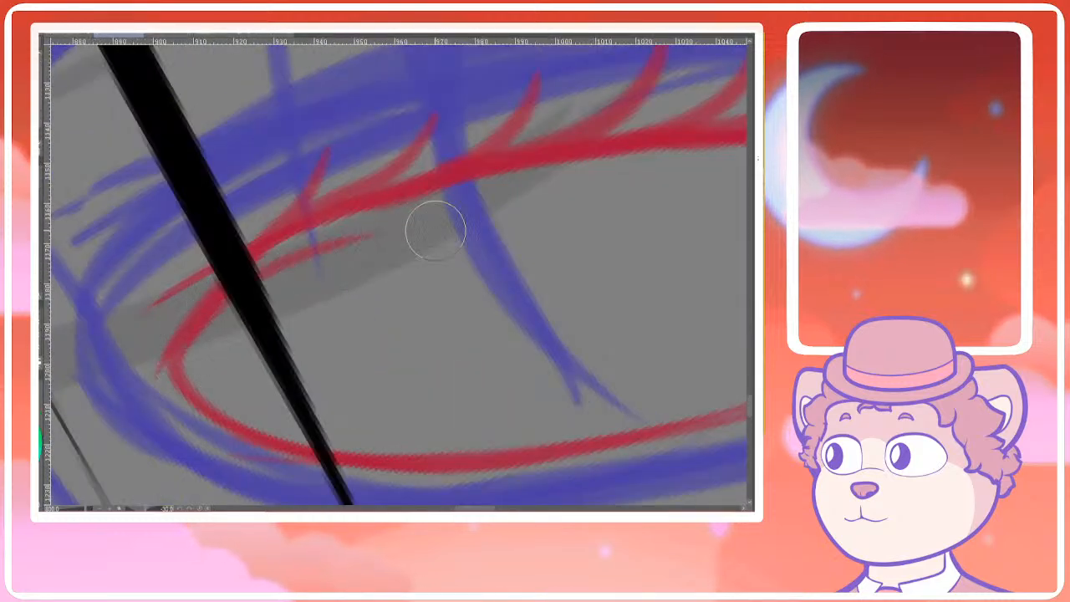
{"action": "scroll", "coordinate": [425, 226], "scroll_direction": "down", "scroll_amount": 2}
{"action": "left_click_drag", "start_coordinate": [333, 256], "coordinate": [535, 237]}
{"action": "key", "text": "ctrl+z"}
{"action": "mouse_move", "coordinate": [219, 321]}
{"action": "left_mouse_down"}
{"action": "mouse_move", "coordinate": [292, 274]}
{"action": "mouse_move", "coordinate": [544, 236]}
{"action": "left_mouse_up"}
{"action": "left_click_drag", "start_coordinate": [406, 246], "coordinate": [546, 230]}
{"action": "scroll", "coordinate": [548, 231], "scroll_direction": "down", "scroll_amount": 4}
{"action": "scroll", "coordinate": [631, 237], "scroll_direction": "up", "scroll_amount": 4}
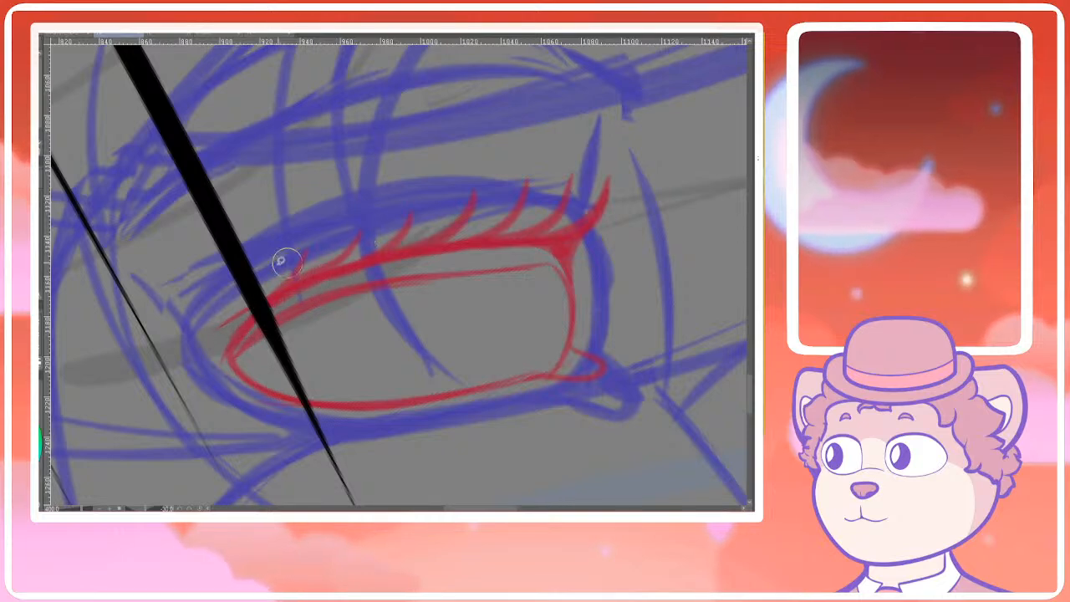
Lasso the outer end of the red upper lash line, nudge it slightly with a transform, and deselect it
{"action": "mouse_move", "coordinate": [447, 181]}
{"action": "left_mouse_down"}
{"action": "mouse_move", "coordinate": [281, 242]}
{"action": "mouse_move", "coordinate": [214, 347]}
{"action": "mouse_move", "coordinate": [436, 208]}
{"action": "left_mouse_up"}
{"action": "key", "text": "ctrl+t"}
{"action": "left_click_drag", "start_coordinate": [282, 328], "coordinate": [280, 337]}
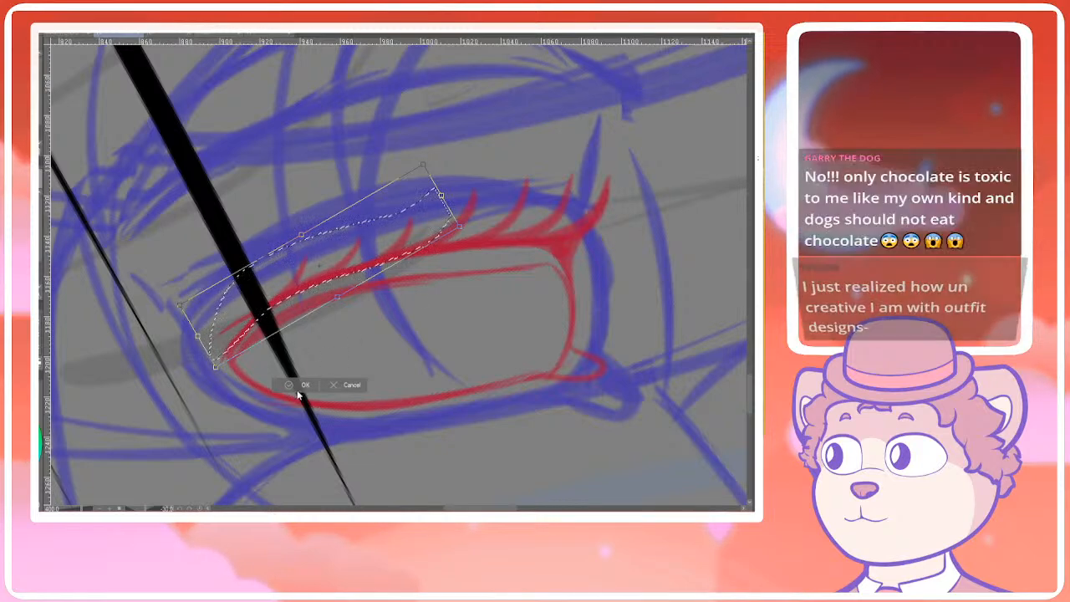
{"action": "key", "text": "Return"}
{"action": "key", "text": "ctrl+d"}
{"action": "scroll", "coordinate": [332, 294], "scroll_direction": "down", "scroll_amount": 1}
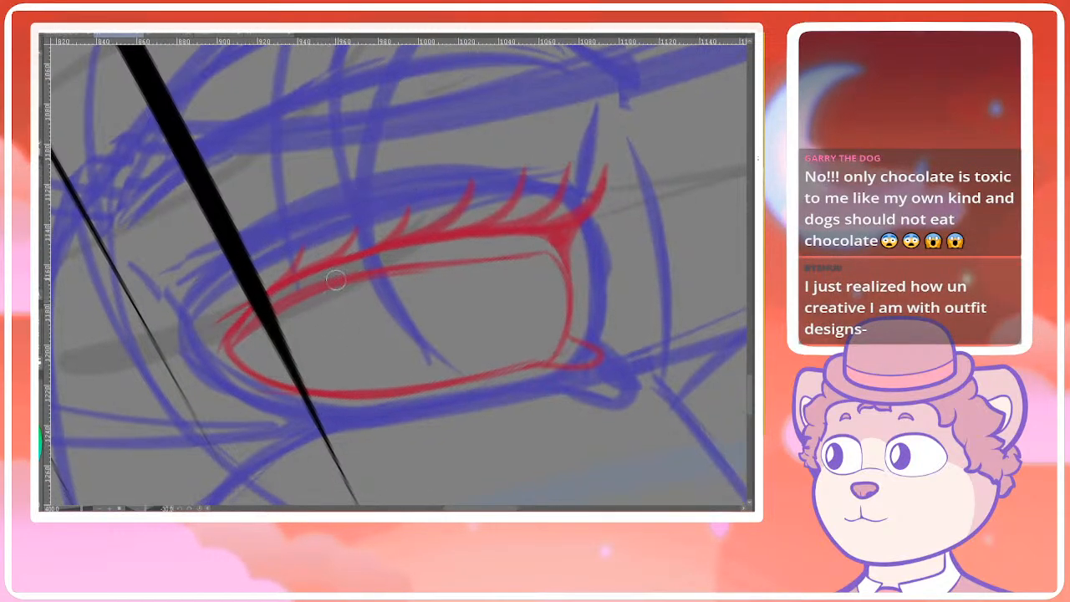
Round off the inner lid line where it meets the thin vertical curve at the eye's inner corner
{"action": "scroll", "coordinate": [384, 289], "scroll_direction": "down", "scroll_amount": 1}
{"action": "left_click_drag", "start_coordinate": [383, 311], "coordinate": [378, 306]}
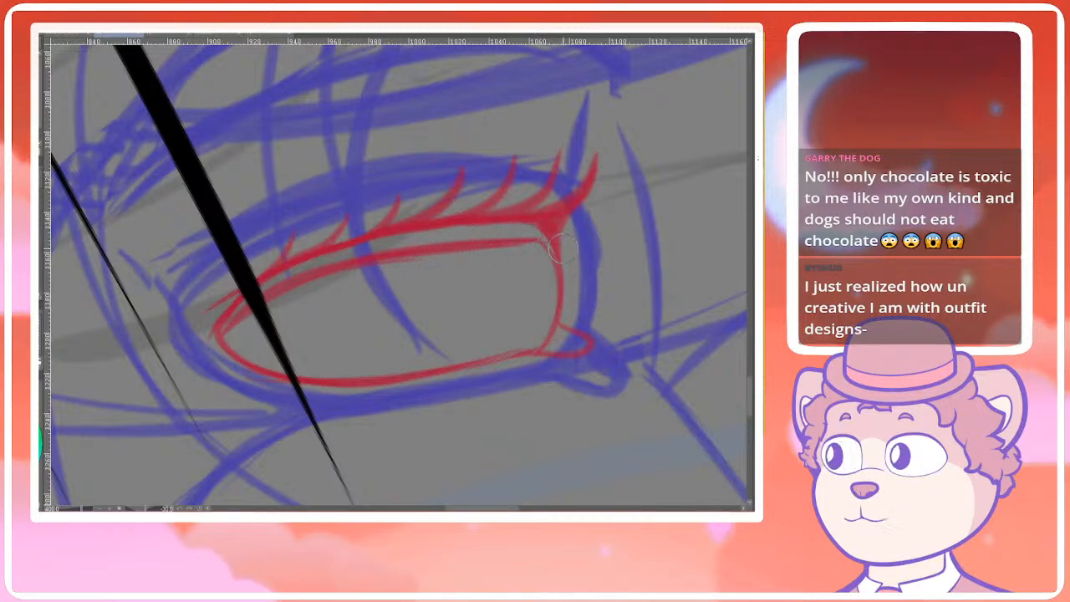
{"action": "left_click_drag", "start_coordinate": [528, 241], "coordinate": [558, 263]}
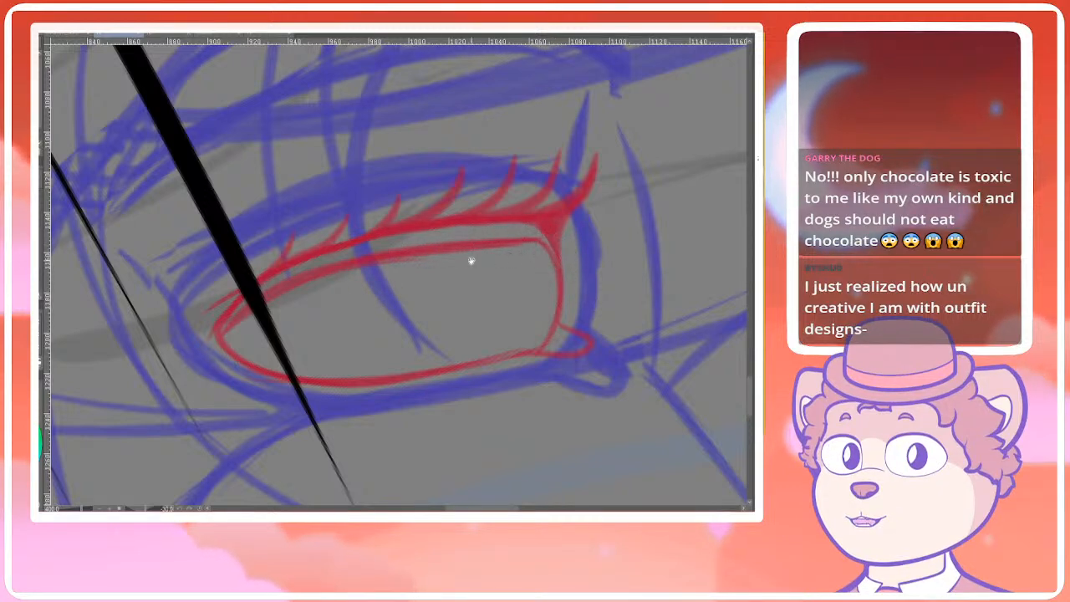
{"action": "left_click_drag", "start_coordinate": [493, 256], "coordinate": [514, 249]}
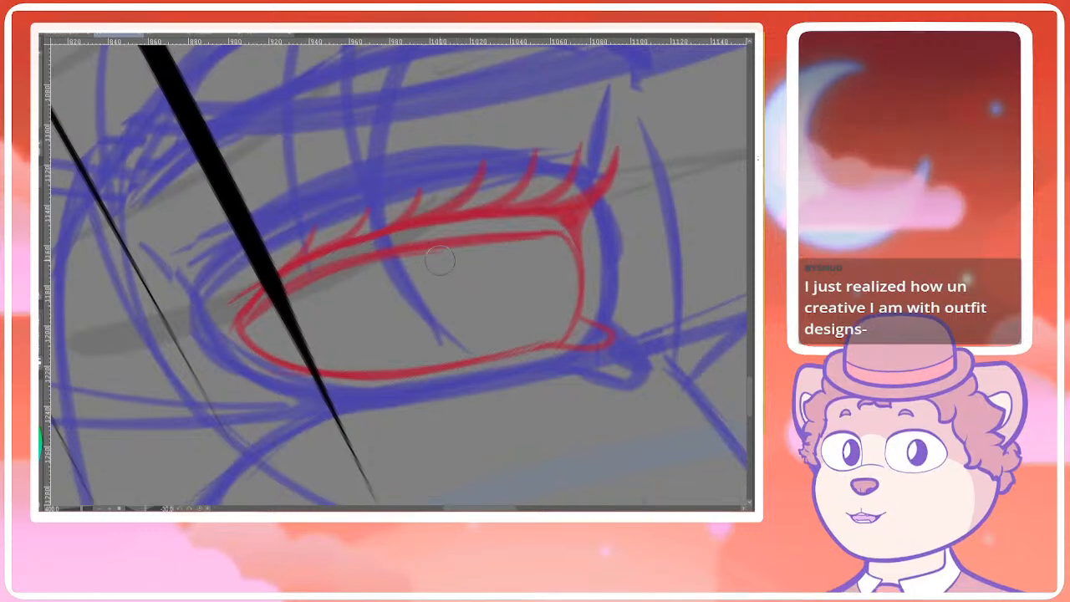
{"action": "left_click_drag", "start_coordinate": [452, 316], "coordinate": [471, 285]}
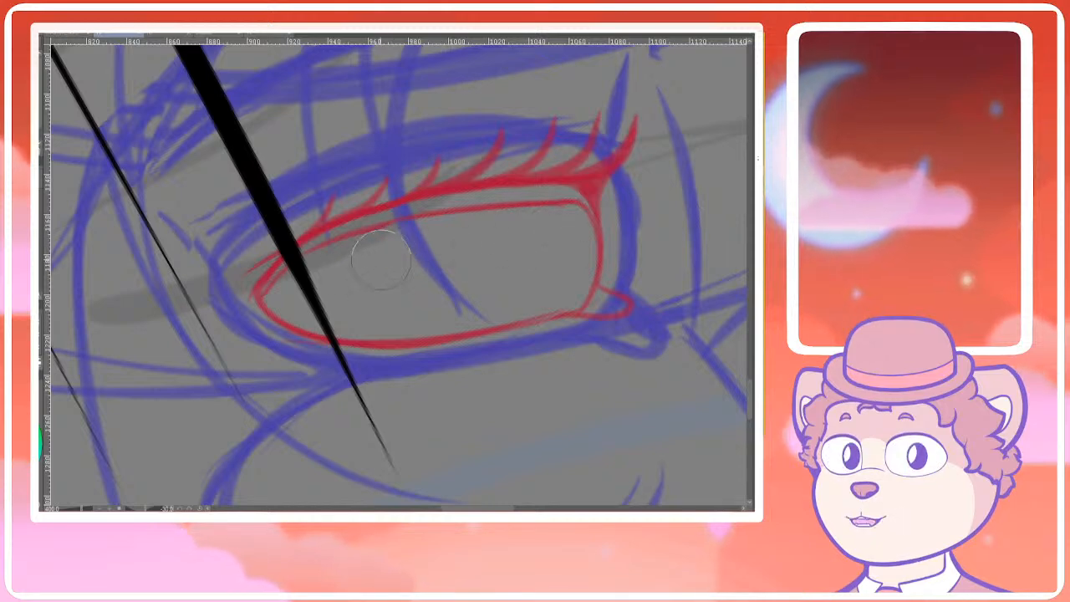
Go over the inner lid line in red to make it thicker and smoother along its whole length
{"action": "left_click_drag", "start_coordinate": [394, 251], "coordinate": [364, 267]}
{"action": "left_click_drag", "start_coordinate": [225, 322], "coordinate": [309, 258]}
{"action": "key", "text": "ctrl+z"}
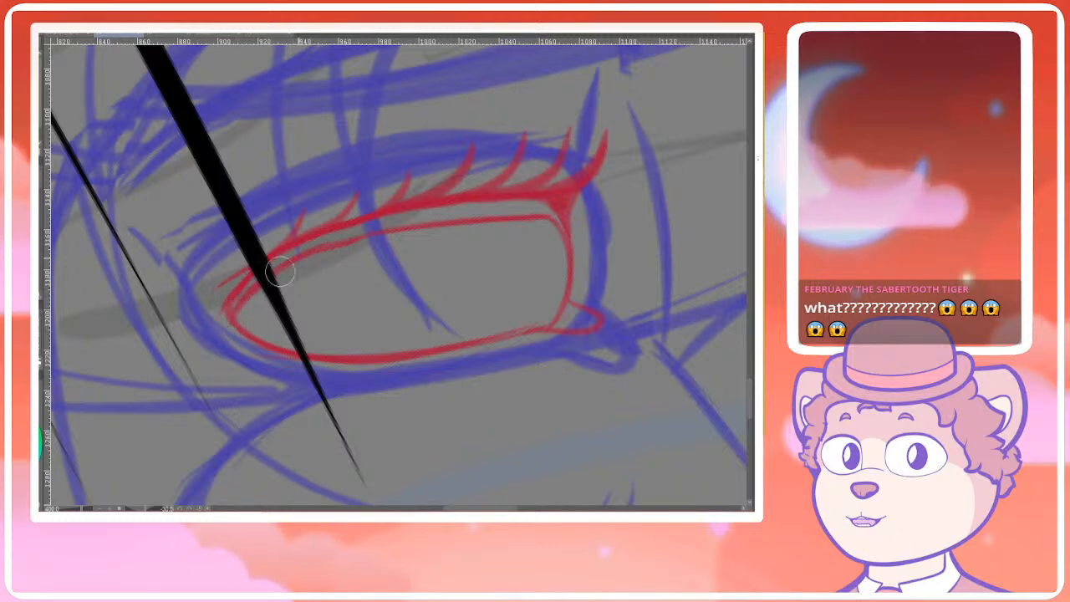
{"action": "mouse_move", "coordinate": [306, 254]}
{"action": "left_mouse_down"}
{"action": "mouse_move", "coordinate": [465, 225]}
{"action": "mouse_move", "coordinate": [435, 269]}
{"action": "left_mouse_up"}
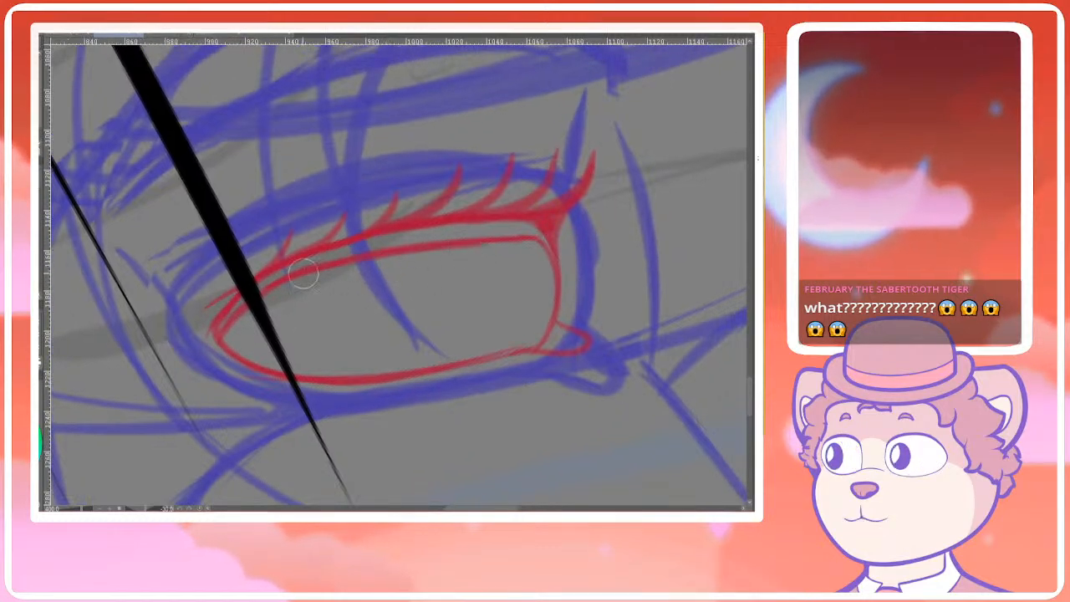
{"action": "left_click_drag", "start_coordinate": [449, 245], "coordinate": [536, 250]}
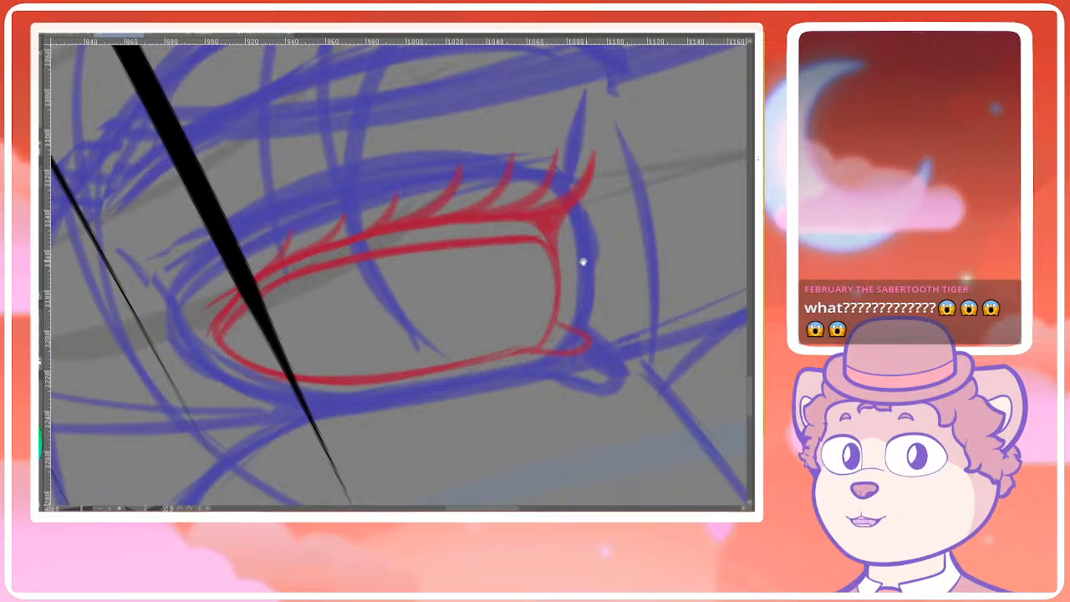
{"action": "left_click_drag", "start_coordinate": [586, 259], "coordinate": [557, 265]}
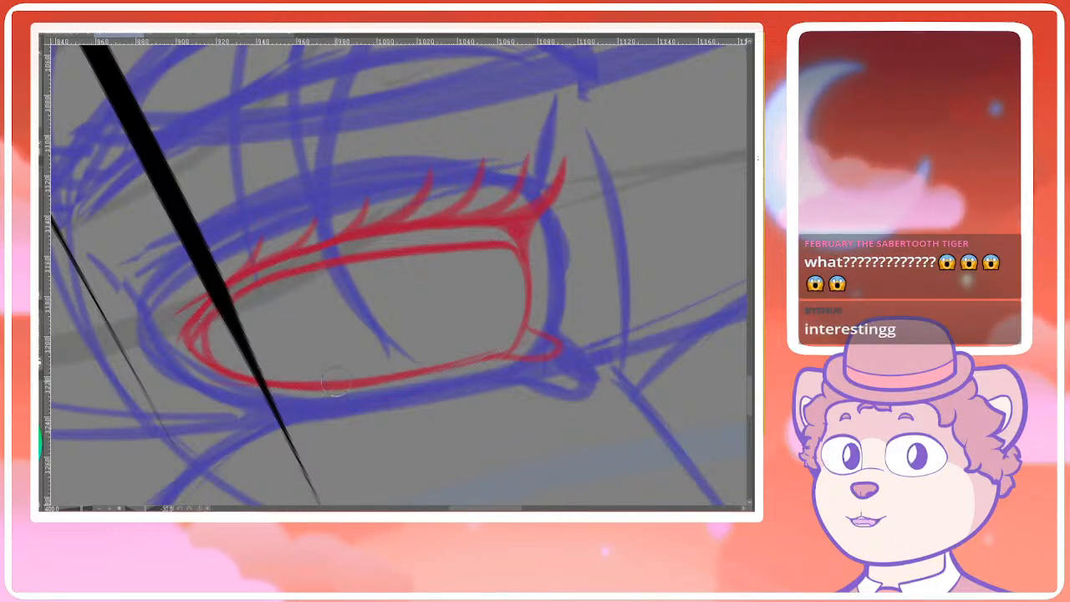
Draw a curved red line inside the eye's outer corner, joining the inner lid line to the lower lid
{"action": "left_click_drag", "start_coordinate": [219, 400], "coordinate": [244, 408]}
{"action": "mouse_move", "coordinate": [238, 327]}
{"action": "left_mouse_down"}
{"action": "mouse_move", "coordinate": [235, 352]}
{"action": "mouse_move", "coordinate": [320, 385]}
{"action": "left_mouse_up"}
{"action": "key", "text": "ctrl+z"}
{"action": "left_click_drag", "start_coordinate": [239, 321], "coordinate": [360, 392]}
{"action": "key", "text": "ctrl+z"}
{"action": "mouse_move", "coordinate": [242, 315]}
{"action": "left_mouse_down"}
{"action": "mouse_move", "coordinate": [256, 376]}
{"action": "mouse_move", "coordinate": [327, 390]}
{"action": "left_mouse_up"}
{"action": "scroll", "coordinate": [368, 371], "scroll_direction": "down", "scroll_amount": 3}
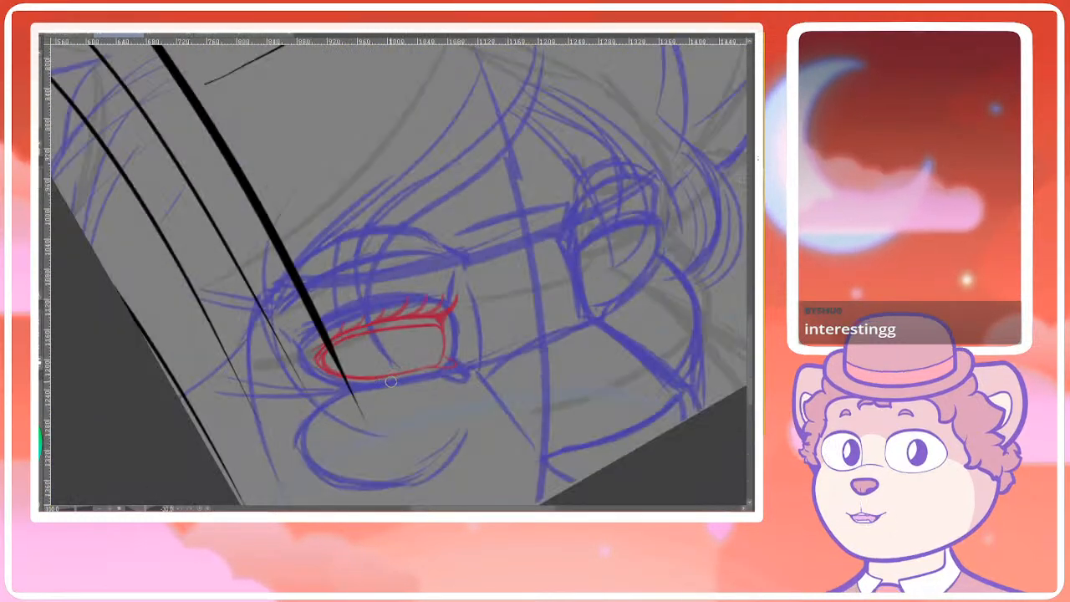
Select the whole red eye, adjust its shape slightly with a transform, and straighten the rotated canvas view
{"action": "left_click_drag", "start_coordinate": [466, 304], "coordinate": [479, 302]}
{"action": "mouse_move", "coordinate": [484, 262]}
{"action": "left_mouse_down"}
{"action": "mouse_move", "coordinate": [489, 407]}
{"action": "mouse_move", "coordinate": [495, 267]}
{"action": "left_mouse_up"}
{"action": "key", "text": "ctrl+t"}
{"action": "left_click_drag", "start_coordinate": [477, 207], "coordinate": [491, 177]}
{"action": "left_click_drag", "start_coordinate": [473, 298], "coordinate": [471, 314]}
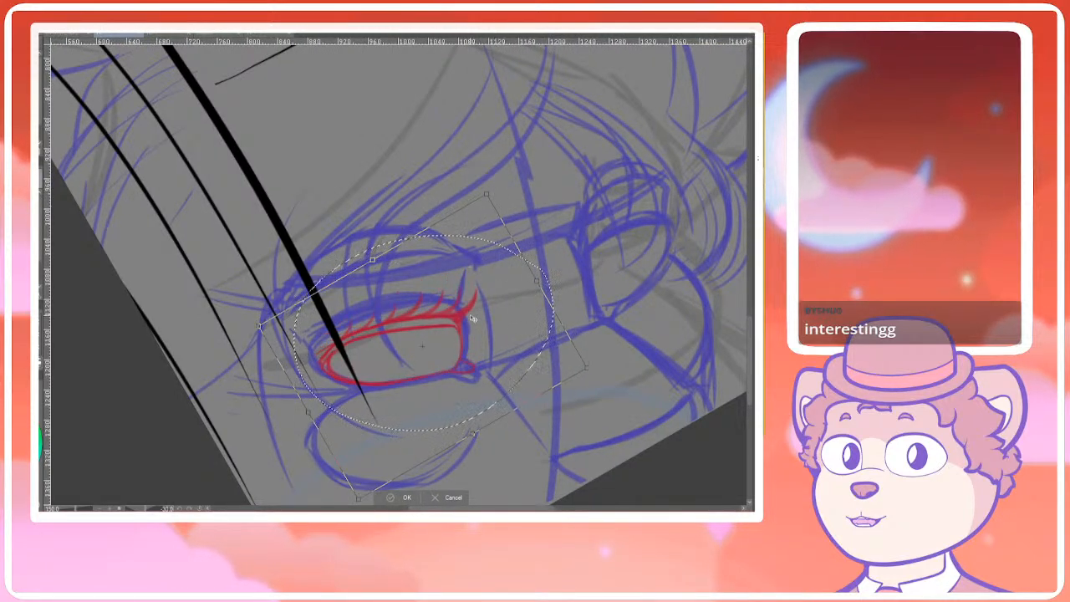
{"action": "left_click_drag", "start_coordinate": [541, 247], "coordinate": [544, 251]}
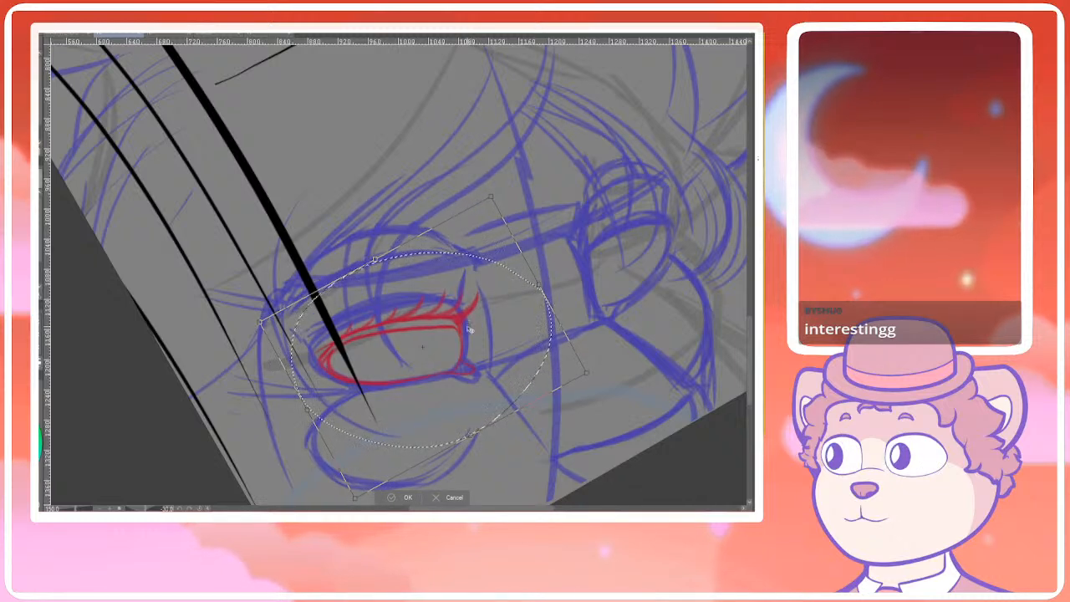
{"action": "left_click", "coordinate": [397, 500]}
{"action": "key", "text": "ctrl+d"}
{"action": "key", "text": "ctrl+t"}
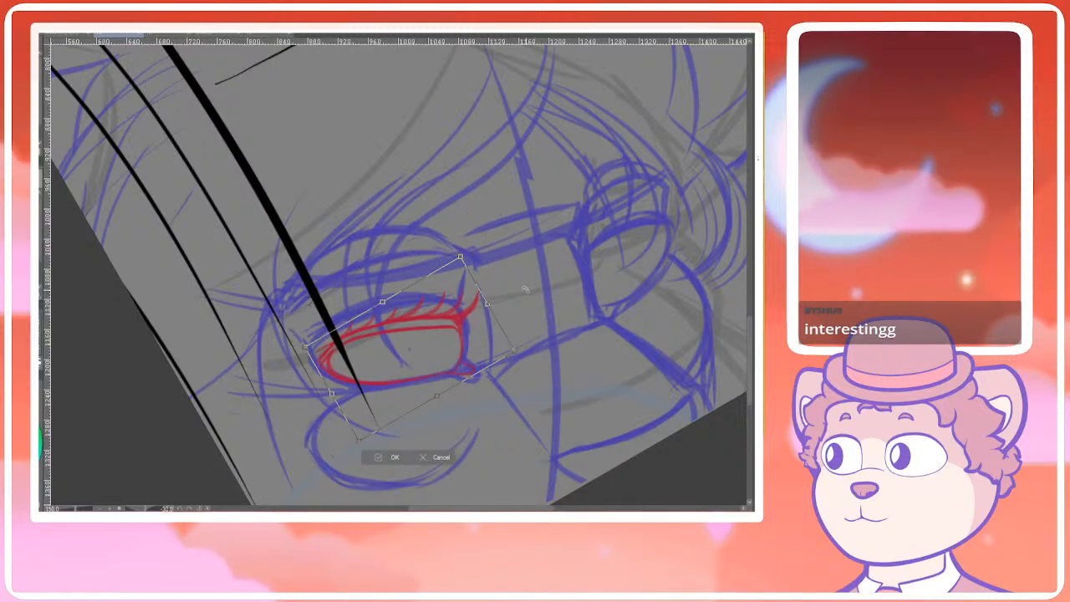
{"action": "left_click", "coordinate": [385, 460]}
{"action": "scroll", "coordinate": [410, 349], "scroll_direction": "down", "scroll_amount": 6}
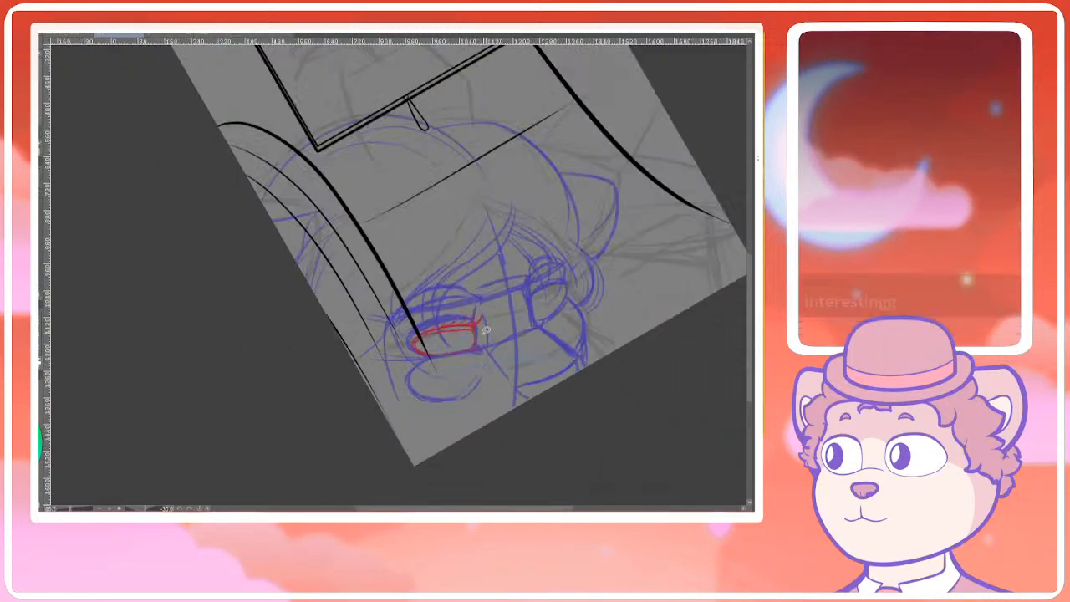
{"action": "scroll", "coordinate": [409, 350], "scroll_direction": "up", "scroll_amount": 3}
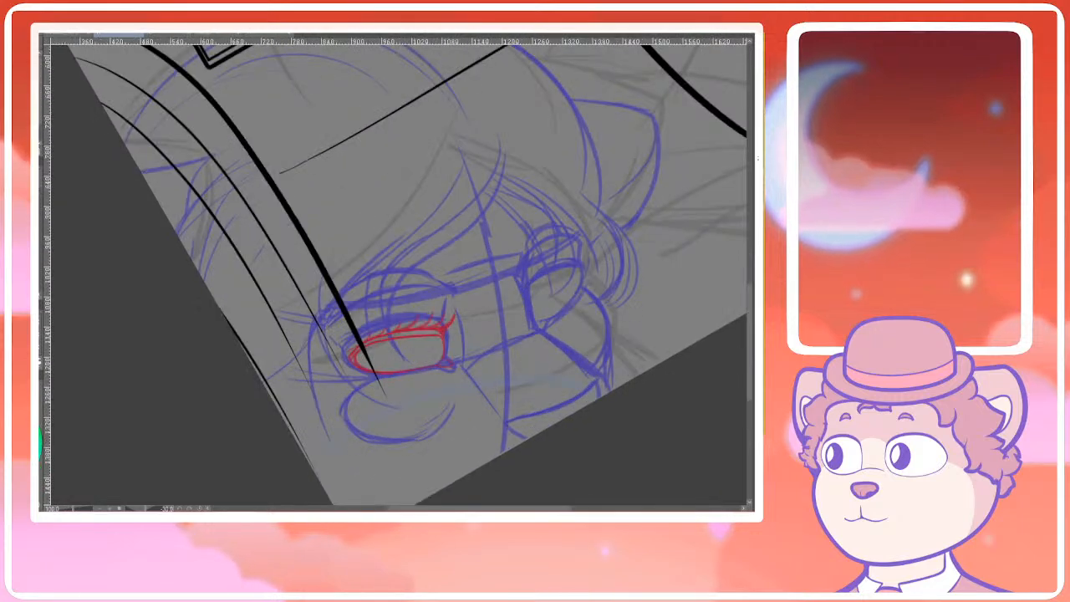
{"action": "left_click", "coordinate": [199, 508]}
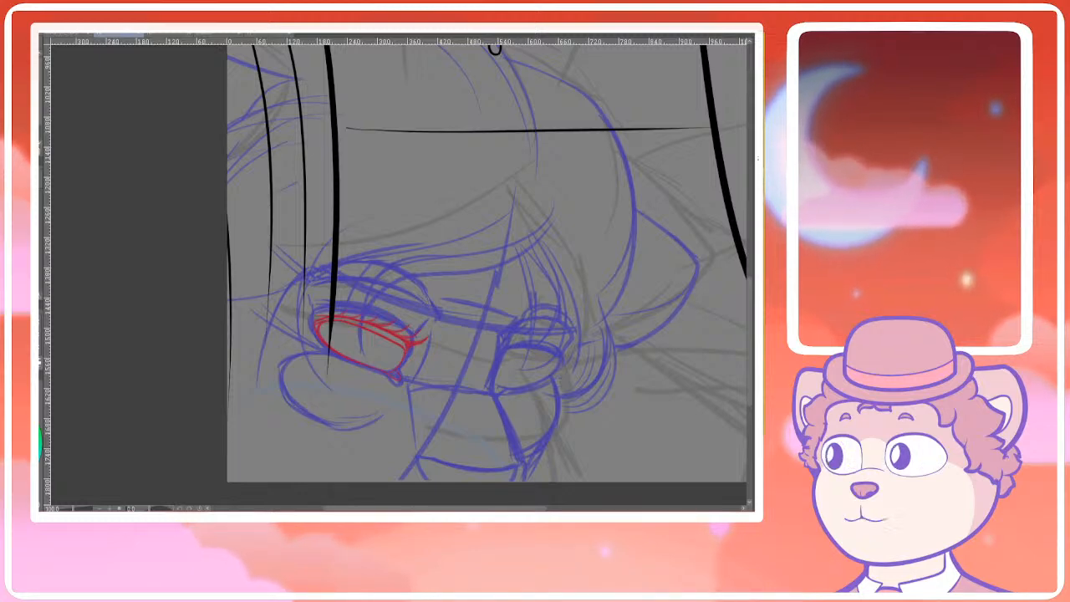
Try to fill the band between the two red upper lid lines with solid red
{"action": "left_click_drag", "start_coordinate": [475, 285], "coordinate": [471, 236]}
{"action": "scroll", "coordinate": [335, 289], "scroll_direction": "up", "scroll_amount": 2}
{"action": "mouse_move", "coordinate": [352, 266]}
{"action": "left_mouse_down"}
{"action": "mouse_move", "coordinate": [368, 267]}
{"action": "mouse_move", "coordinate": [358, 274]}
{"action": "left_mouse_up"}
{"action": "scroll", "coordinate": [329, 269], "scroll_direction": "up", "scroll_amount": 1}
{"action": "scroll", "coordinate": [326, 276], "scroll_direction": "down", "scroll_amount": 2}
{"action": "left_click_drag", "start_coordinate": [319, 314], "coordinate": [343, 276]}
{"action": "scroll", "coordinate": [401, 260], "scroll_direction": "up", "scroll_amount": 1}
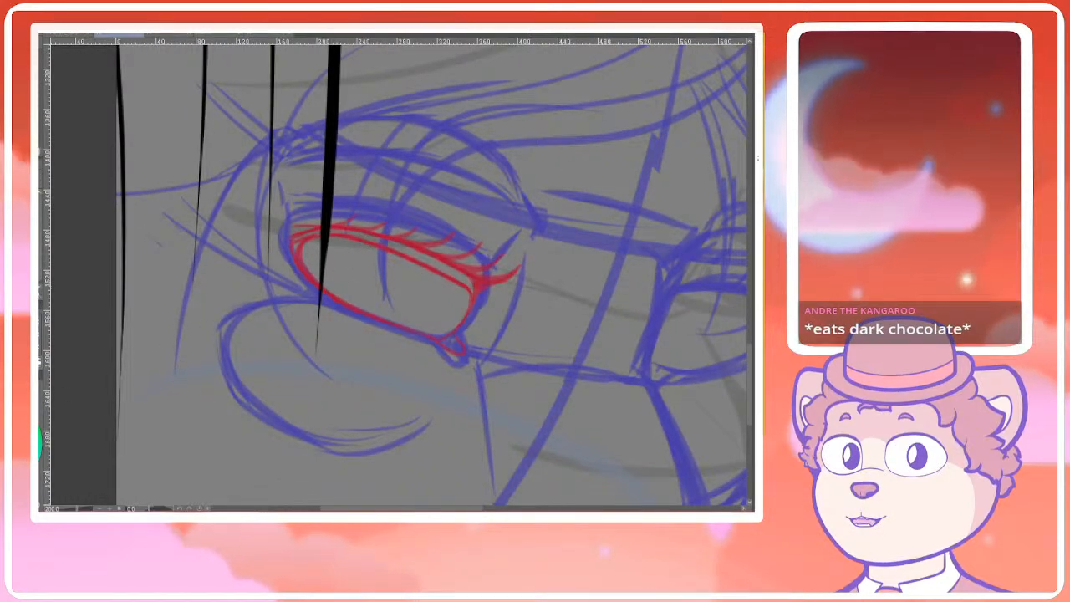
{"action": "scroll", "coordinate": [401, 222], "scroll_direction": "up", "scroll_amount": 1}
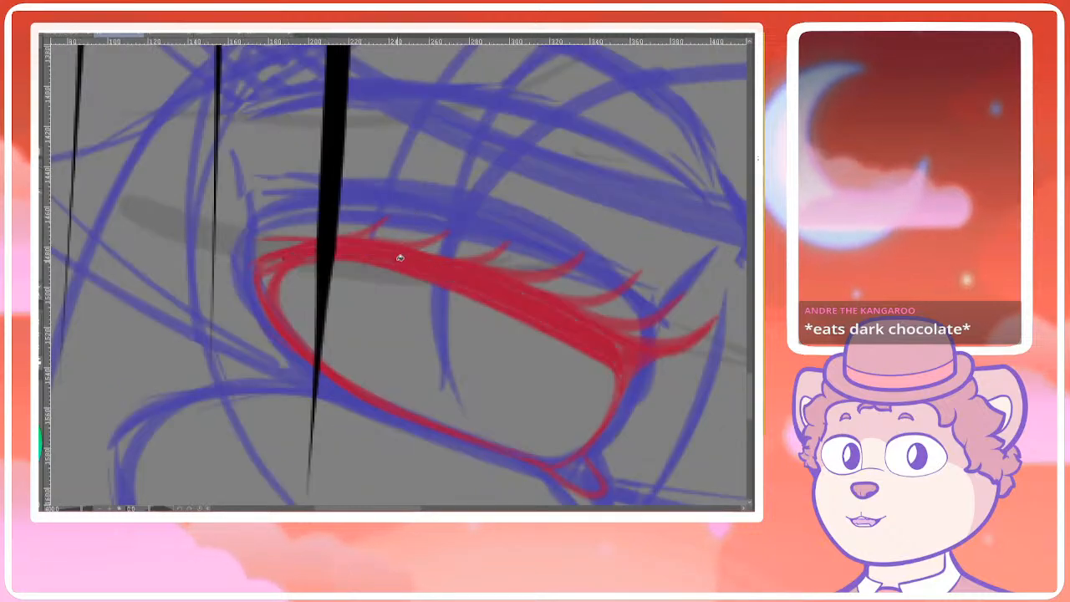
{"action": "scroll", "coordinate": [464, 268], "scroll_direction": "down", "scroll_amount": 2}
{"action": "scroll", "coordinate": [464, 268], "scroll_direction": "up", "scroll_amount": 1}
{"action": "scroll", "coordinate": [385, 223], "scroll_direction": "up", "scroll_amount": 2}
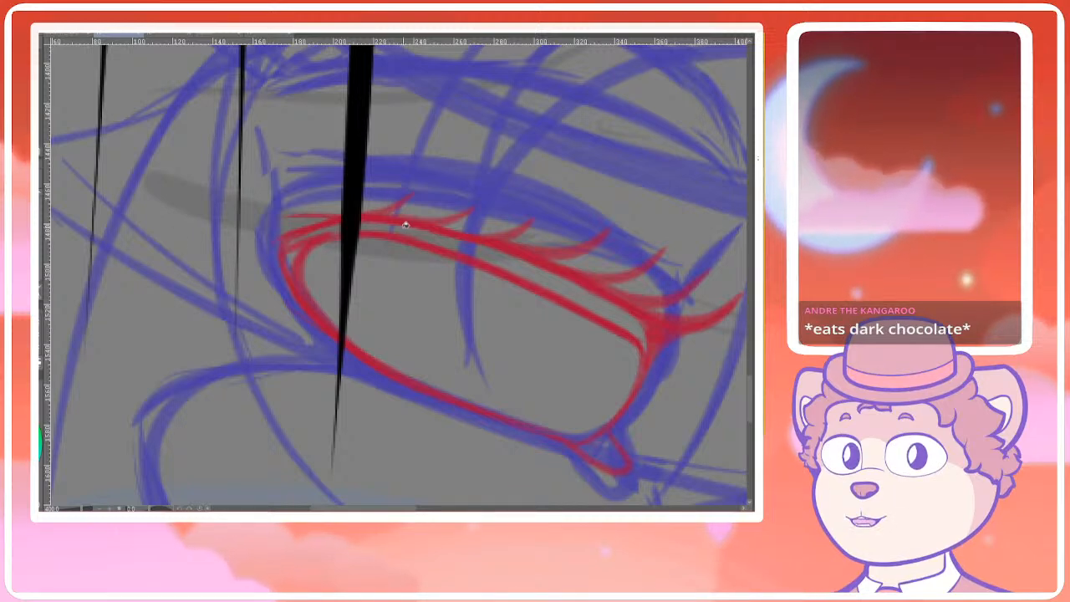
{"action": "left_click", "coordinate": [402, 224]}
{"action": "key", "text": "ctrl+z"}
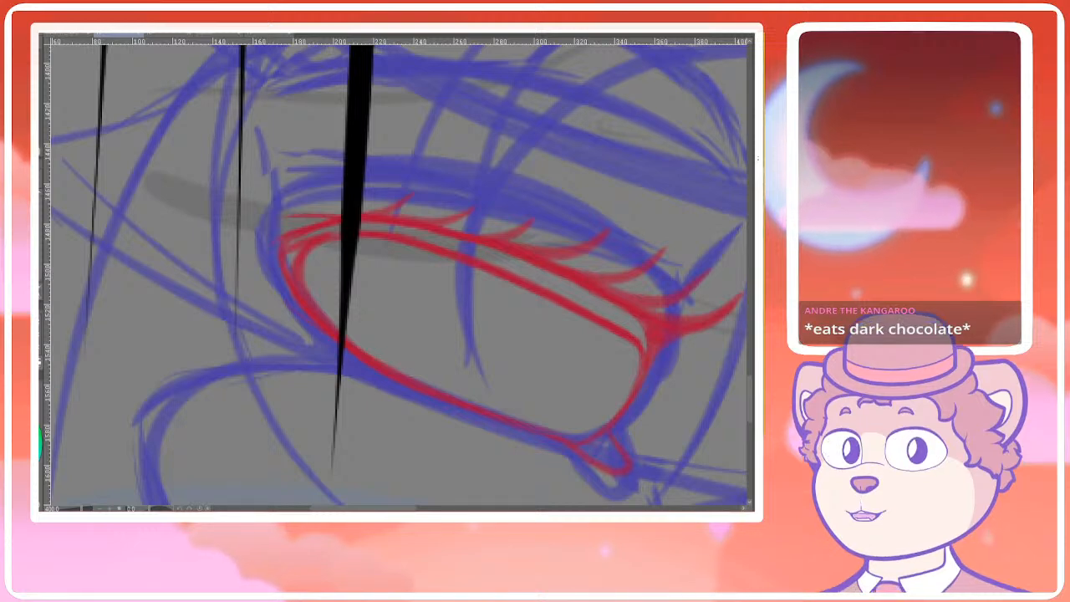
Fill the band between the two upper lid lines with a faint translucent red tint
{"action": "left_click", "coordinate": [415, 231]}
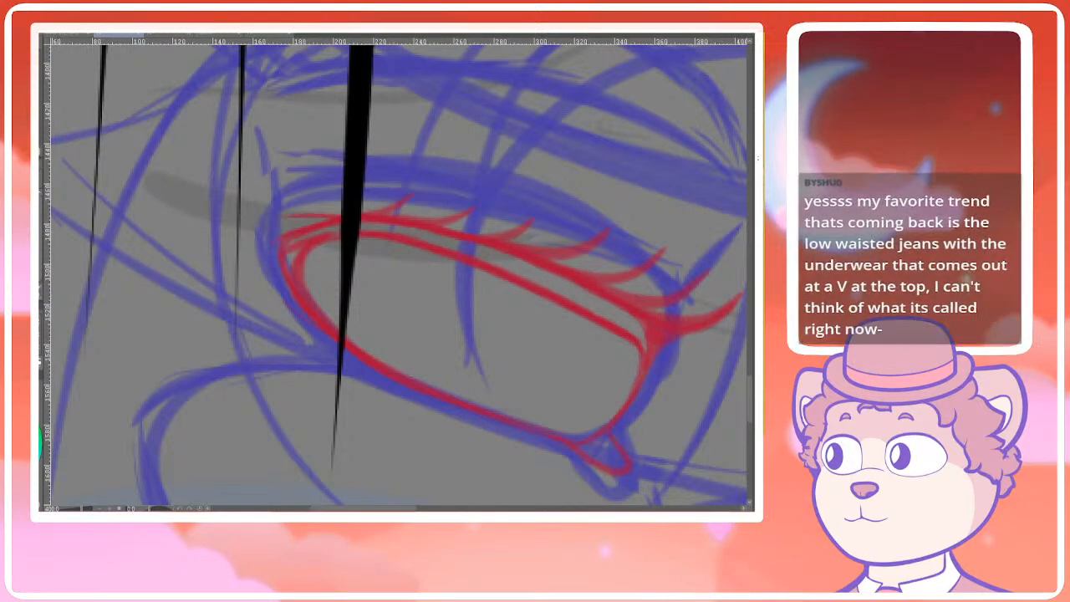
{"action": "left_click_drag", "start_coordinate": [420, 241], "coordinate": [382, 279]}
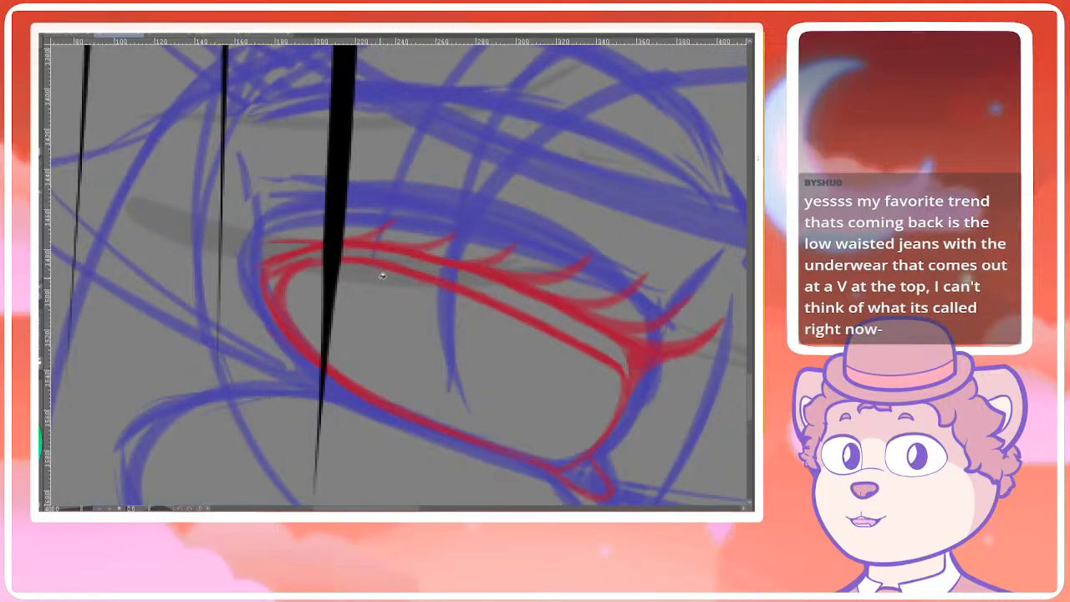
{"action": "left_click", "coordinate": [461, 275]}
{"action": "left_click_drag", "start_coordinate": [460, 233], "coordinate": [485, 215]}
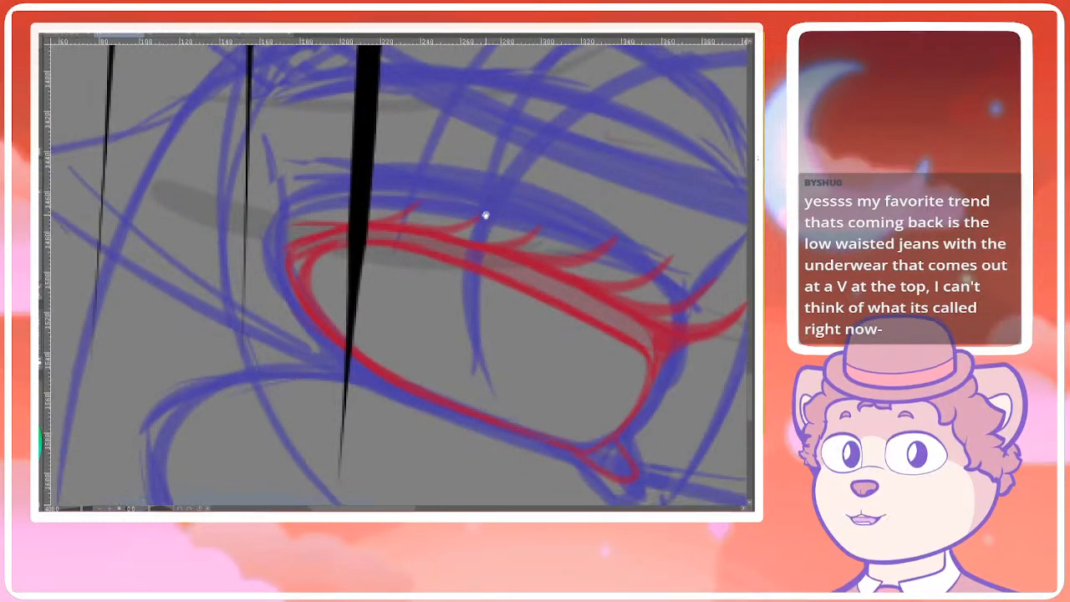
{"action": "mouse_move", "coordinate": [463, 253]}
{"action": "left_mouse_down"}
{"action": "mouse_move", "coordinate": [439, 293]}
{"action": "mouse_move", "coordinate": [428, 255]}
{"action": "left_mouse_up"}
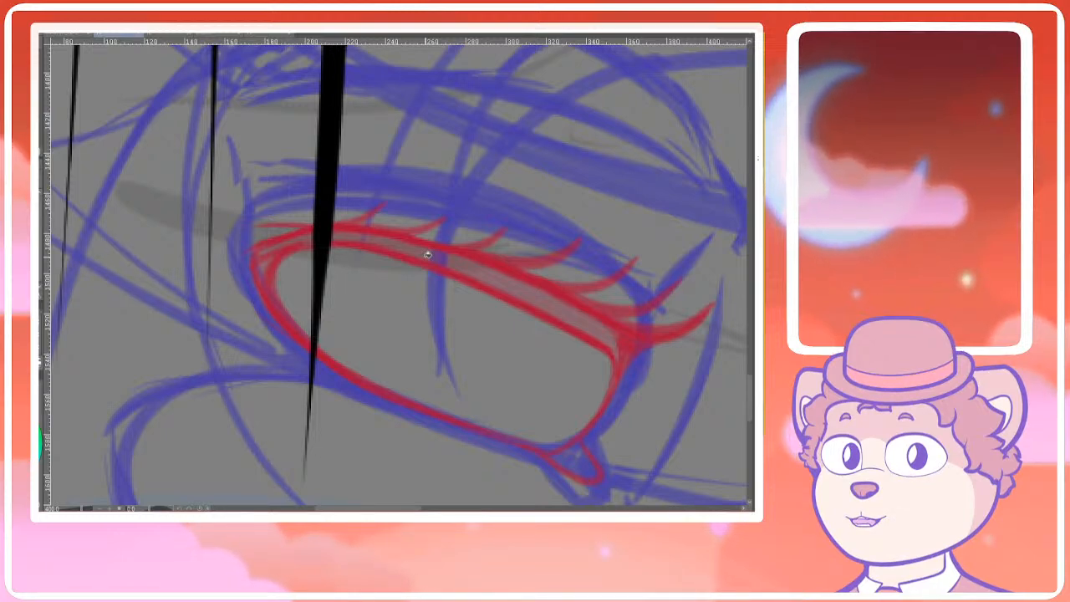
Thicken the bases of the red lashes where they join the upper lid line
{"action": "scroll", "coordinate": [429, 251], "scroll_direction": "down", "scroll_amount": 2}
{"action": "left_click_drag", "start_coordinate": [386, 273], "coordinate": [368, 293]}
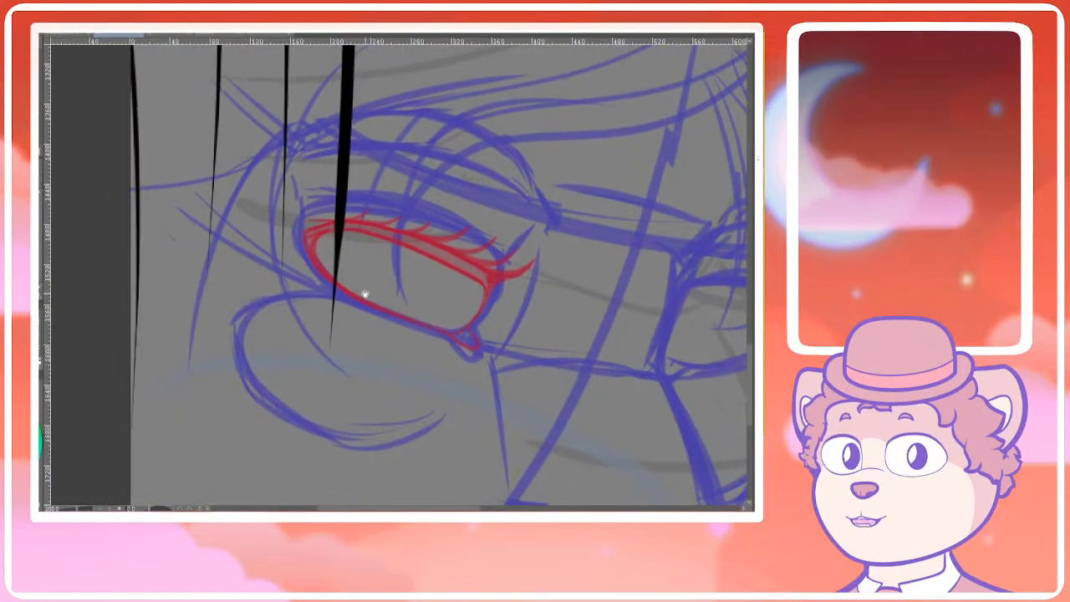
{"action": "scroll", "coordinate": [368, 293], "scroll_direction": "down", "scroll_amount": 3}
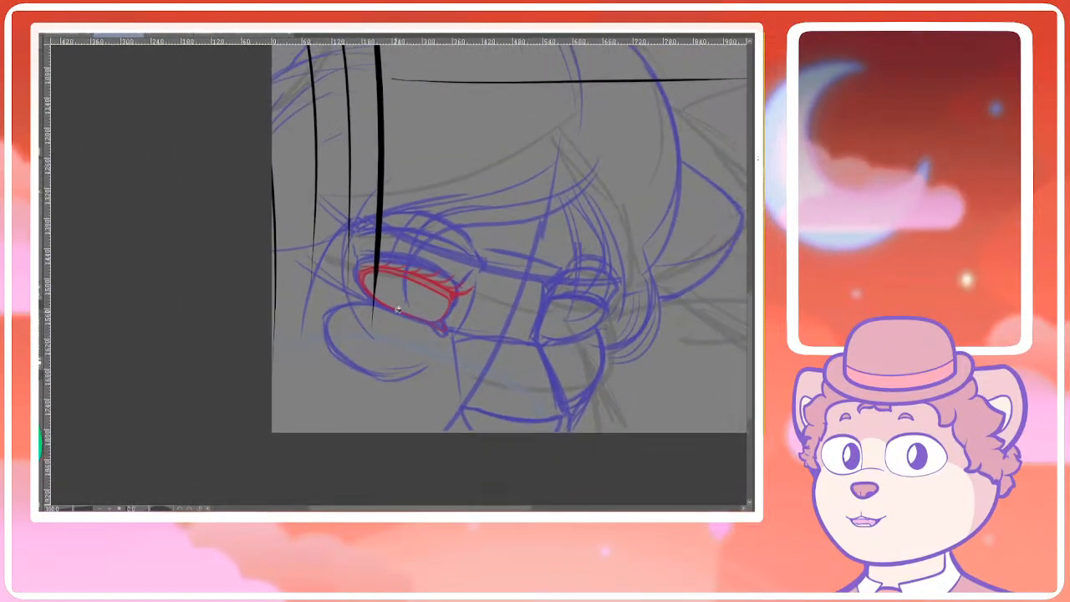
{"action": "scroll", "coordinate": [398, 310], "scroll_direction": "up", "scroll_amount": 5}
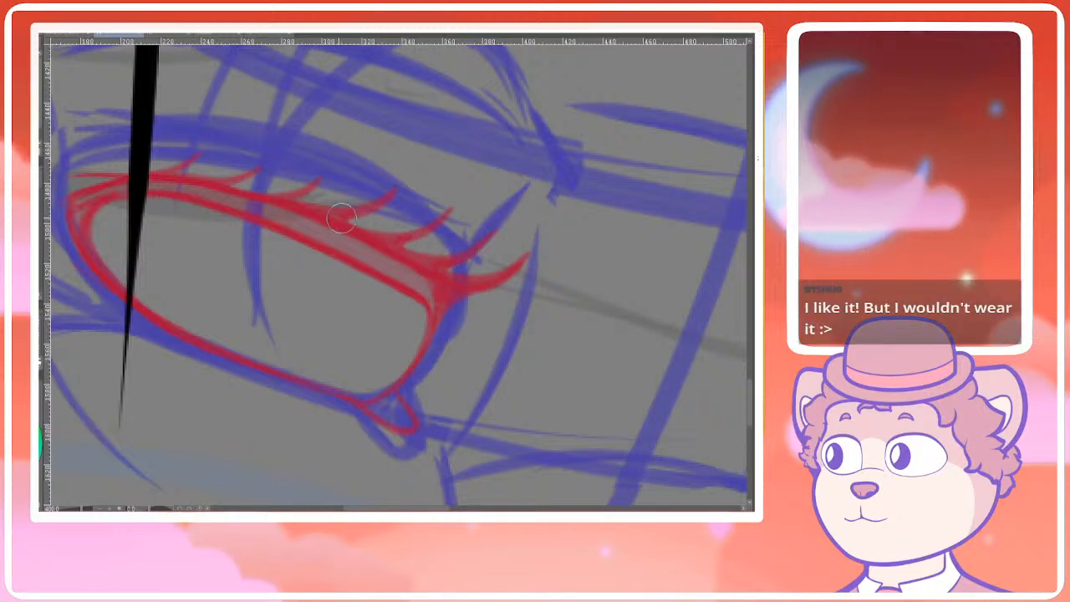
{"action": "left_click_drag", "start_coordinate": [277, 206], "coordinate": [280, 207]}
{"action": "scroll", "coordinate": [334, 207], "scroll_direction": "down", "scroll_amount": 2}
{"action": "mouse_move", "coordinate": [387, 239]}
{"action": "left_mouse_down"}
{"action": "mouse_move", "coordinate": [409, 248]}
{"action": "mouse_move", "coordinate": [357, 257]}
{"action": "mouse_move", "coordinate": [351, 284]}
{"action": "left_mouse_up"}
{"action": "scroll", "coordinate": [350, 284], "scroll_direction": "up", "scroll_amount": 4}
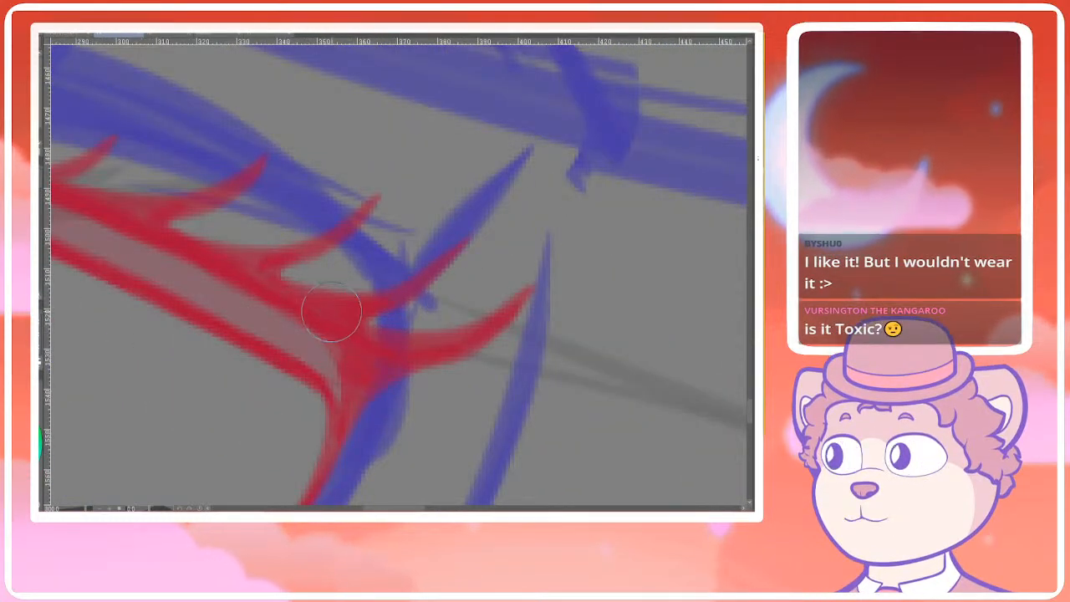
{"action": "scroll", "coordinate": [276, 286], "scroll_direction": "down", "scroll_amount": 3}
{"action": "left_click_drag", "start_coordinate": [165, 278], "coordinate": [329, 313]}
{"action": "scroll", "coordinate": [393, 286], "scroll_direction": "up", "scroll_amount": 3}
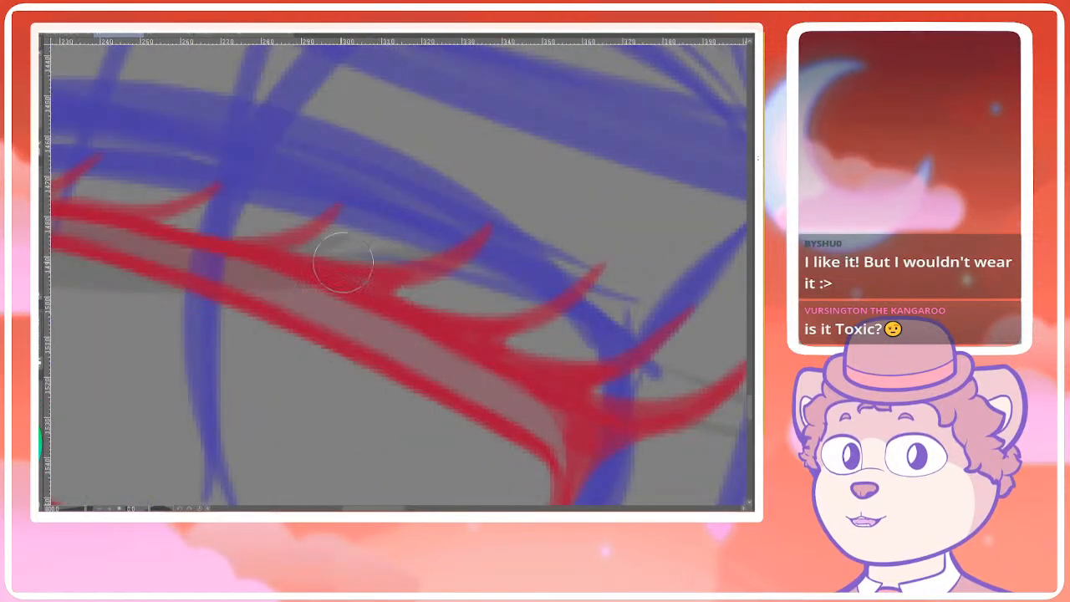
{"action": "left_click_drag", "start_coordinate": [266, 258], "coordinate": [363, 275]}
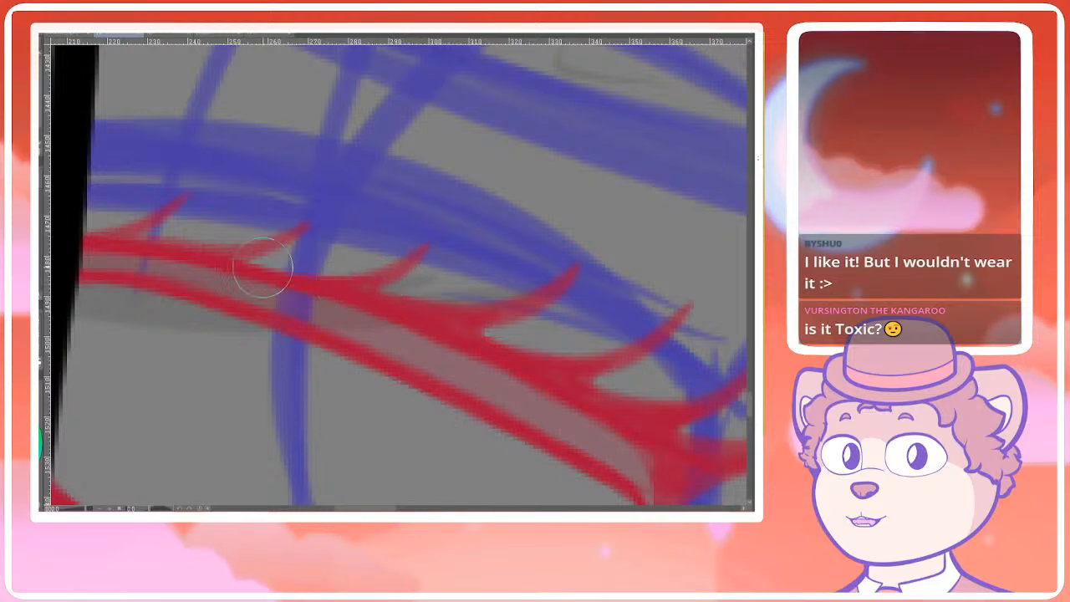
{"action": "left_click_drag", "start_coordinate": [249, 273], "coordinate": [382, 299]}
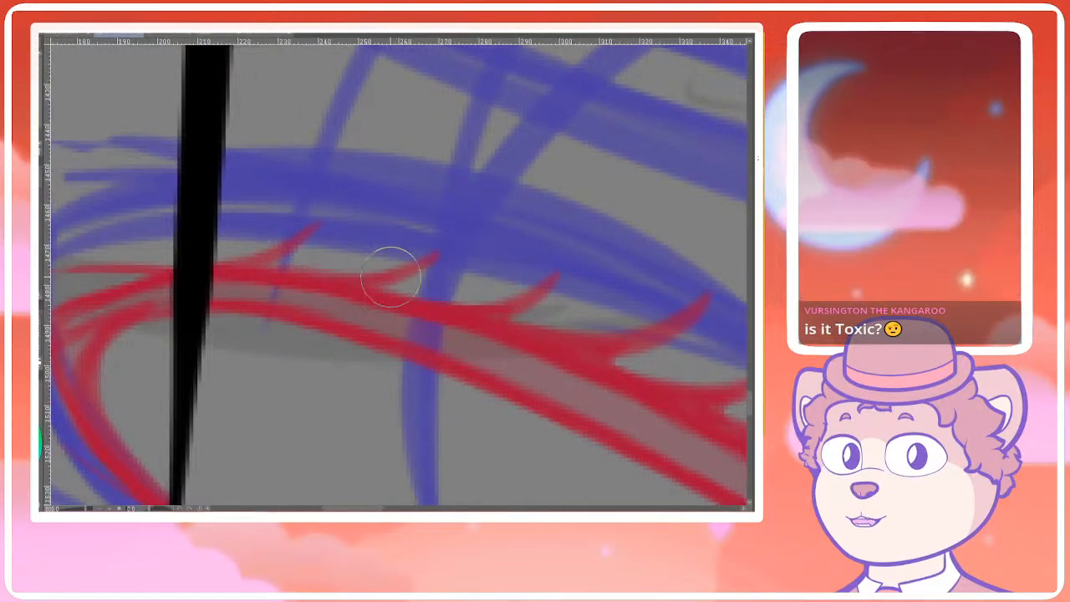
Draw a thin curved red eyelid crease above the lashes, redoing it so it follows the upper lid's full length
{"action": "scroll", "coordinate": [462, 299], "scroll_direction": "down", "scroll_amount": 7}
{"action": "scroll", "coordinate": [468, 289], "scroll_direction": "down", "scroll_amount": 6}
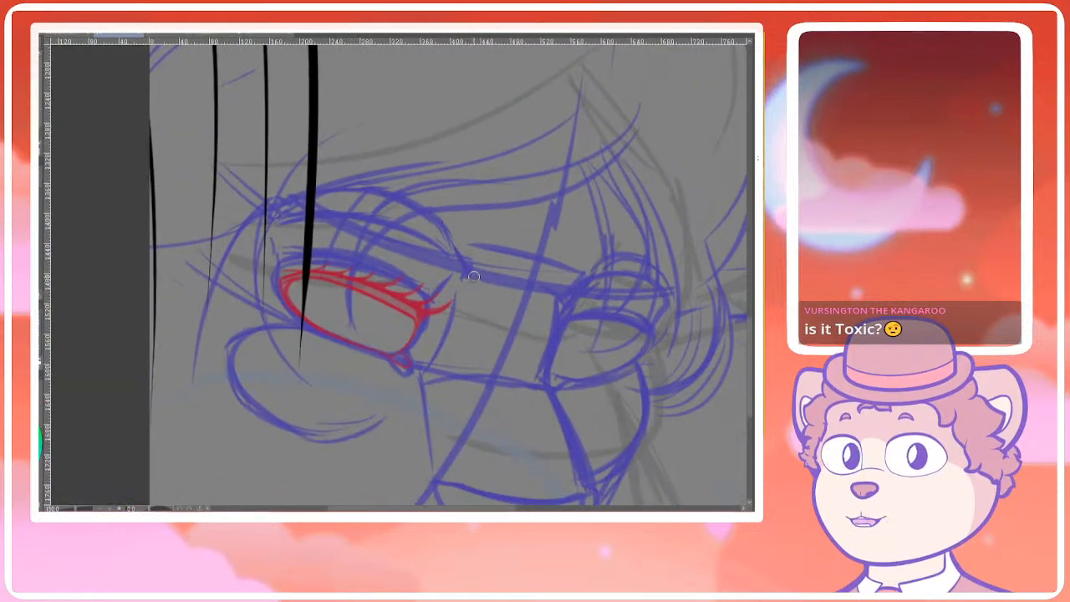
{"action": "scroll", "coordinate": [465, 295], "scroll_direction": "down", "scroll_amount": 2}
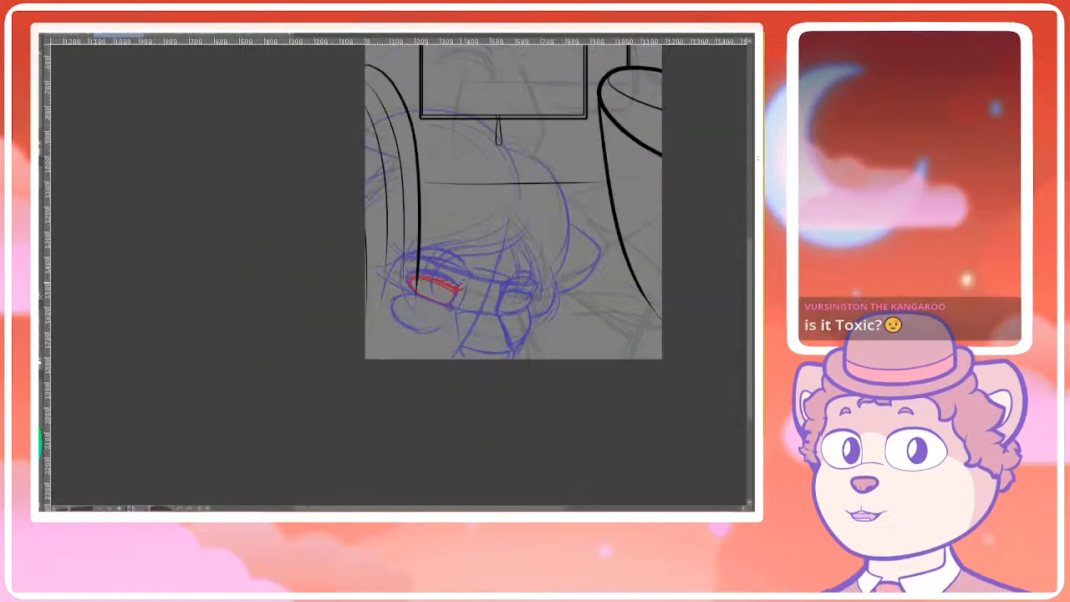
{"action": "scroll", "coordinate": [457, 282], "scroll_direction": "up", "scroll_amount": 7}
{"action": "mouse_move", "coordinate": [437, 268]}
{"action": "left_mouse_down"}
{"action": "mouse_move", "coordinate": [477, 296]}
{"action": "mouse_move", "coordinate": [383, 257]}
{"action": "left_mouse_up"}
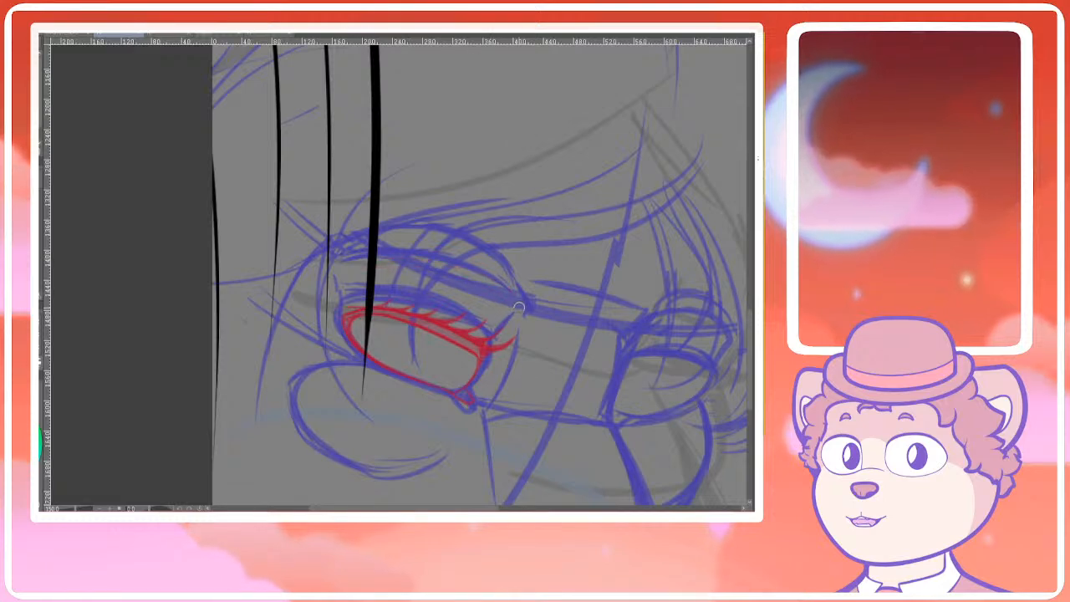
{"action": "left_click_drag", "start_coordinate": [514, 294], "coordinate": [340, 287]}
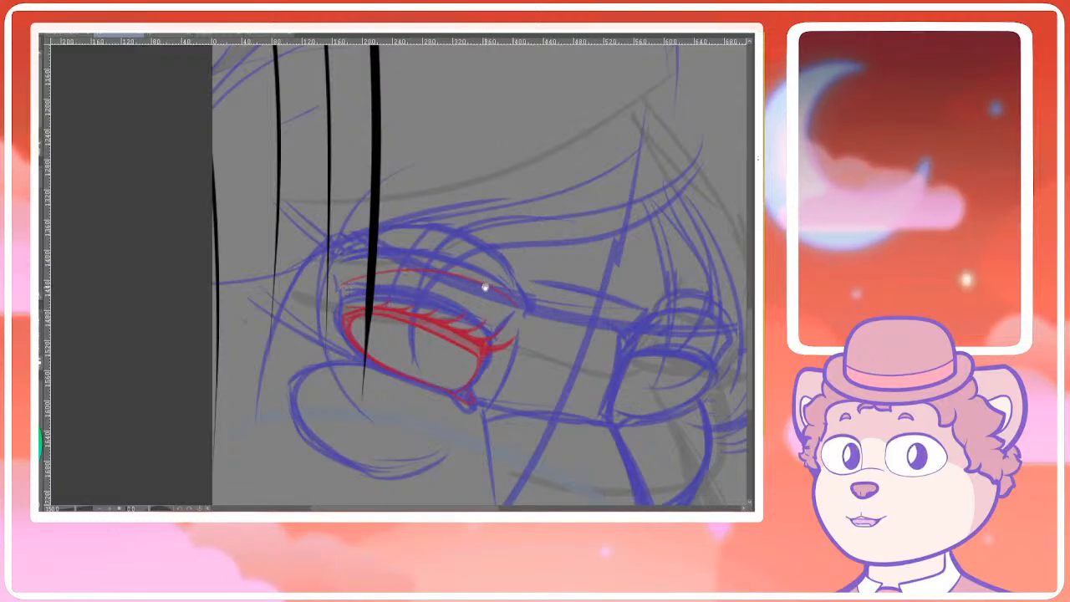
{"action": "left_click_drag", "start_coordinate": [483, 285], "coordinate": [473, 310]}
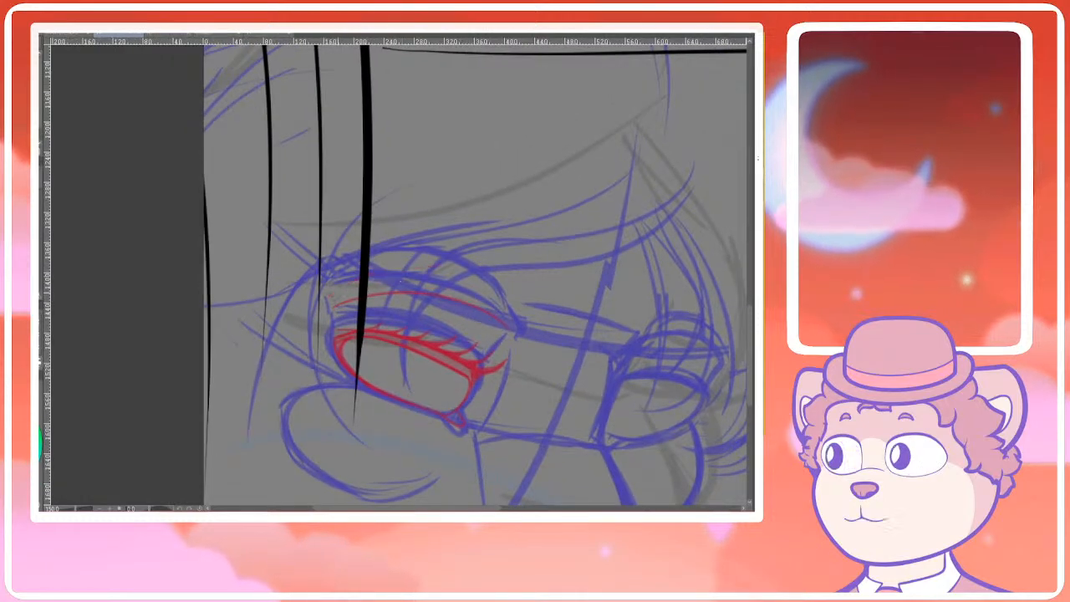
{"action": "key", "text": "ctrl+z"}
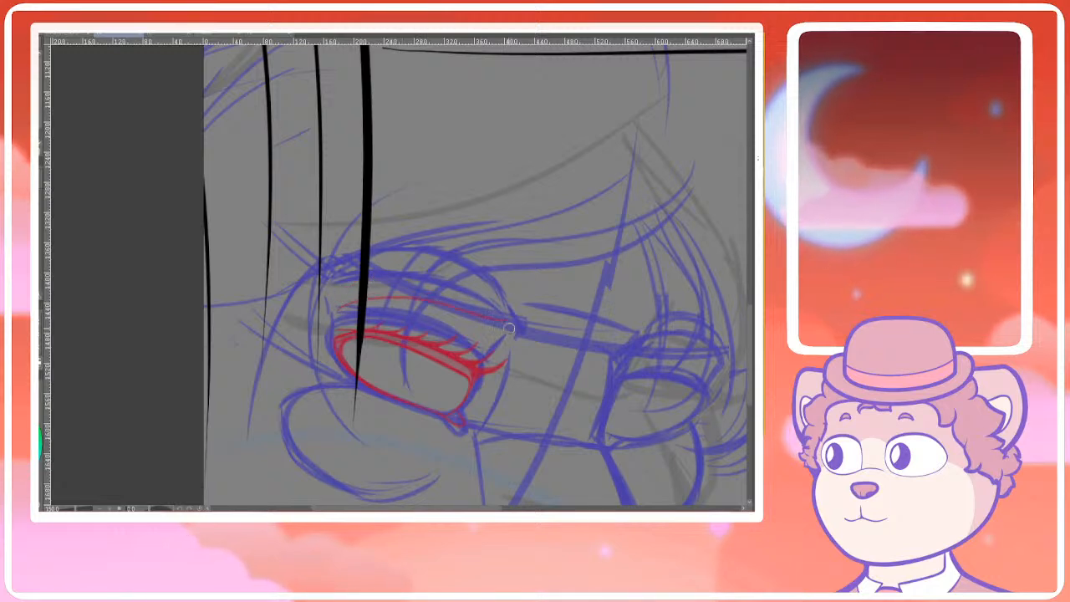
{"action": "left_click_drag", "start_coordinate": [511, 321], "coordinate": [354, 314]}
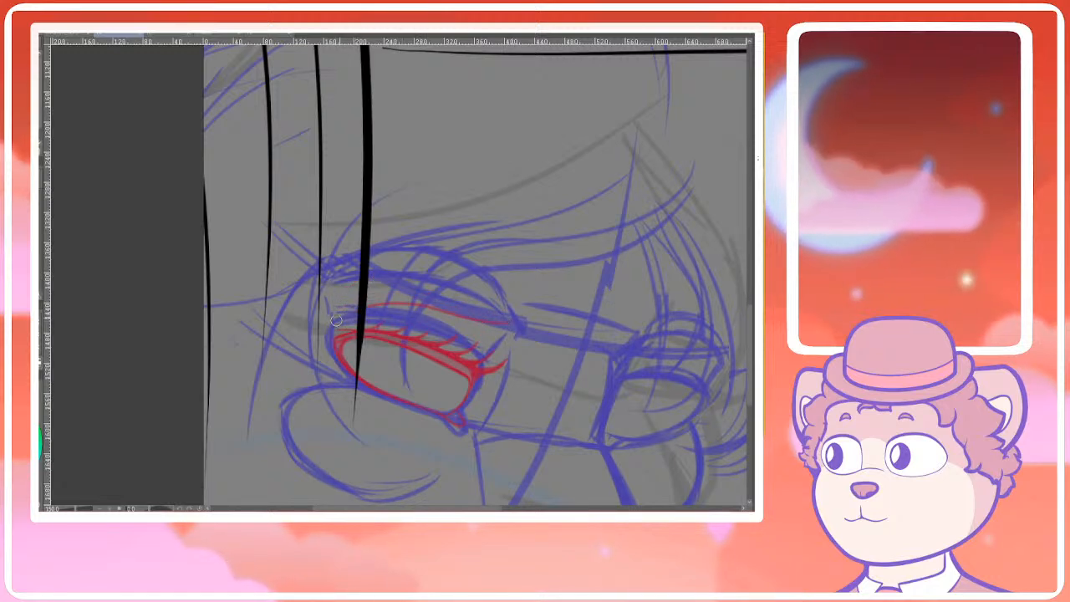
{"action": "scroll", "coordinate": [360, 311], "scroll_direction": "up", "scroll_amount": 1}
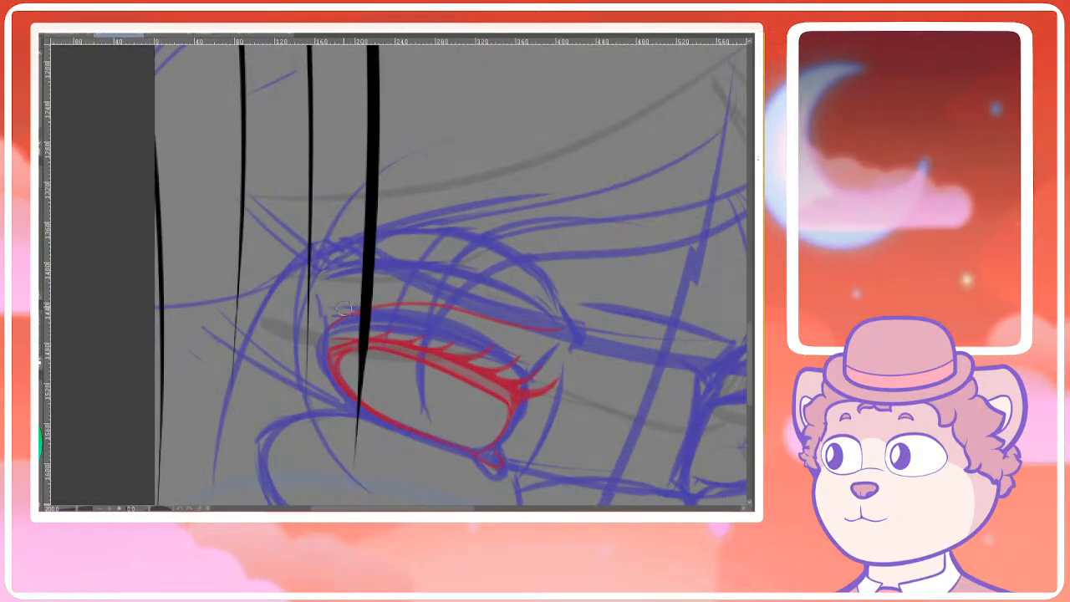
Try sketching a round red iris with smaller pupil circles inside it, overlapping the lower lid
{"action": "left_click_drag", "start_coordinate": [403, 364], "coordinate": [326, 293]}
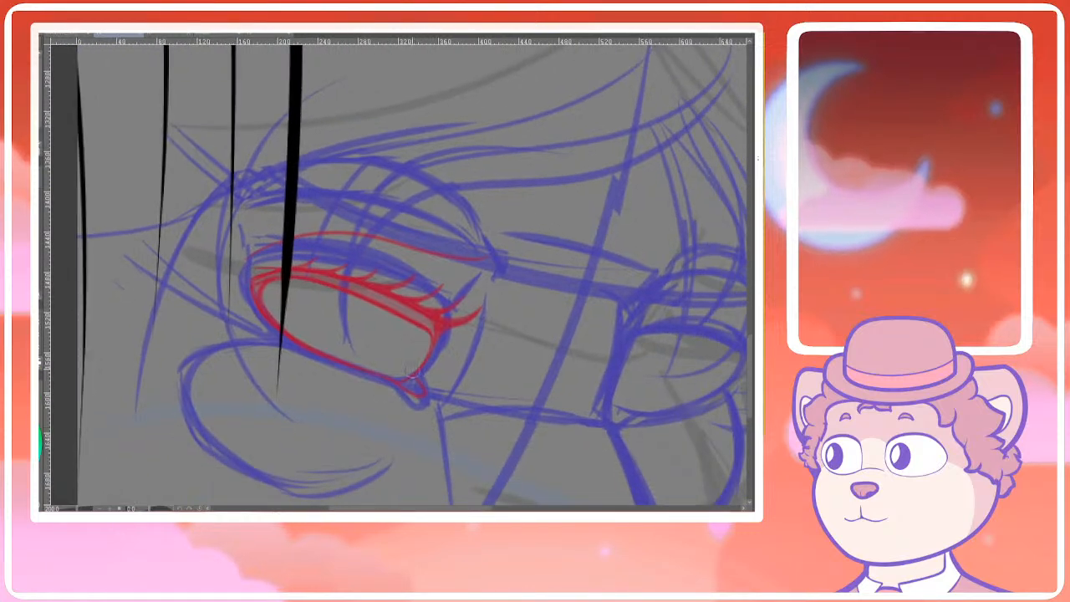
{"action": "left_click_drag", "start_coordinate": [390, 335], "coordinate": [387, 336]}
{"action": "scroll", "coordinate": [431, 321], "scroll_direction": "down", "scroll_amount": 3}
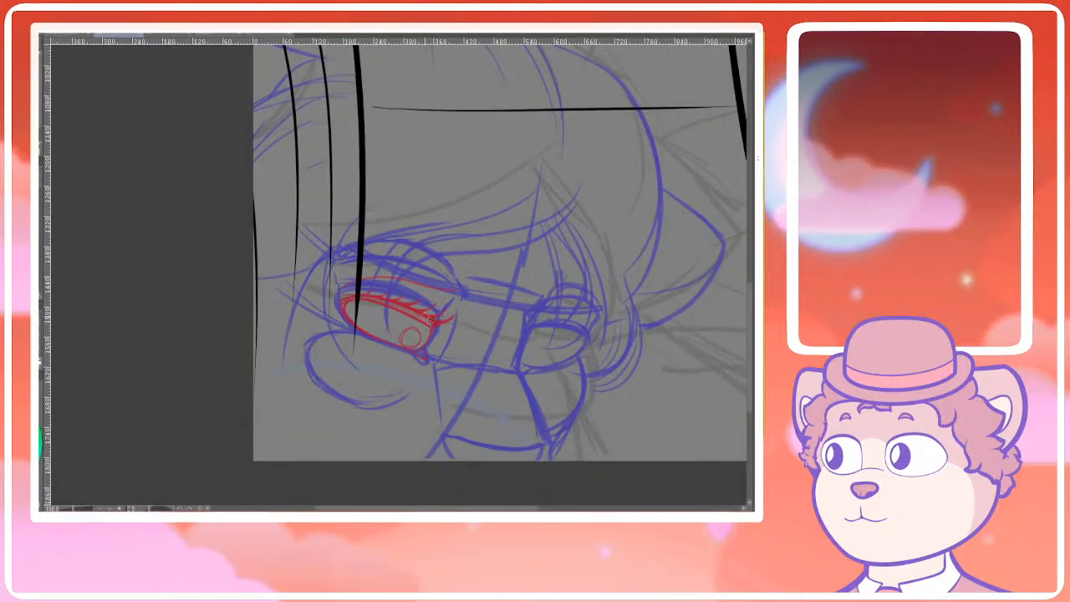
{"action": "scroll", "coordinate": [430, 320], "scroll_direction": "up", "scroll_amount": 3}
{"action": "left_click_drag", "start_coordinate": [357, 376], "coordinate": [359, 373]}
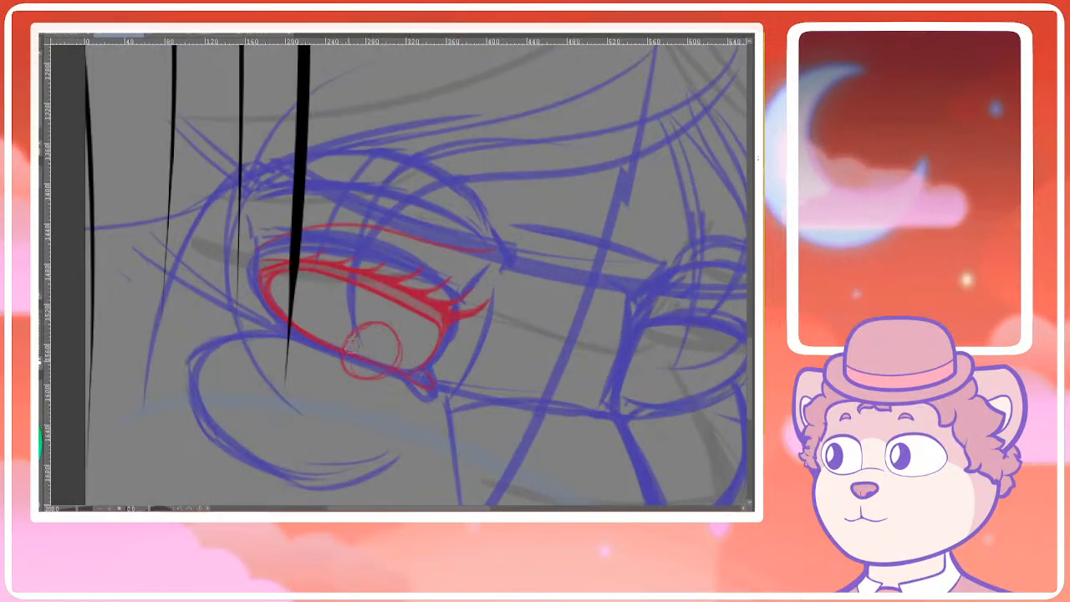
{"action": "scroll", "coordinate": [469, 290], "scroll_direction": "down", "scroll_amount": 5}
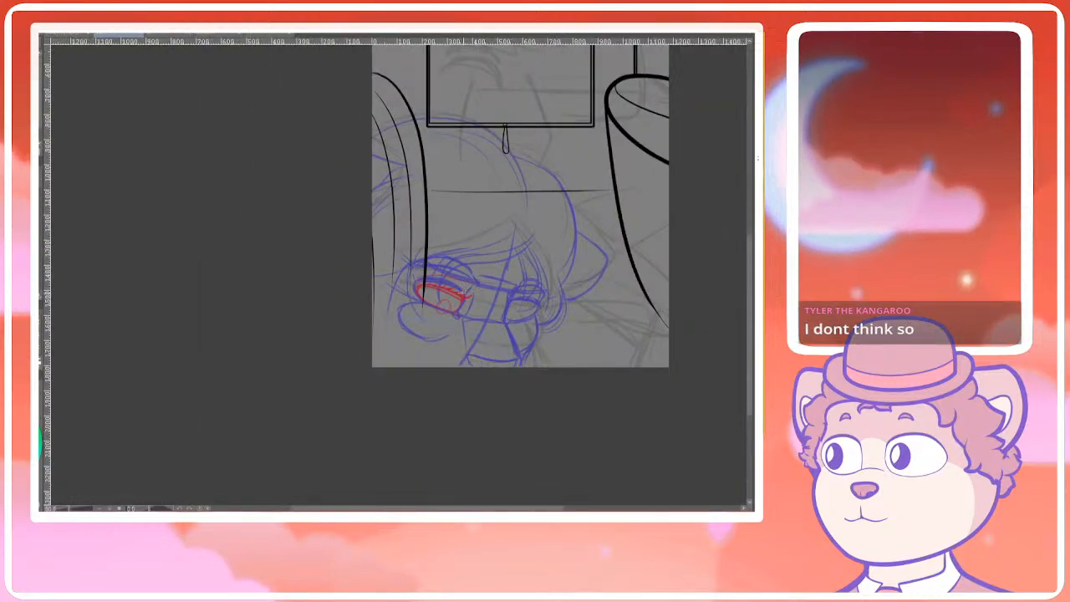
{"action": "scroll", "coordinate": [463, 291], "scroll_direction": "up", "scroll_amount": 5}
{"action": "mouse_move", "coordinate": [443, 349]}
{"action": "left_mouse_down"}
{"action": "mouse_move", "coordinate": [417, 300]}
{"action": "mouse_move", "coordinate": [436, 311]}
{"action": "left_mouse_up"}
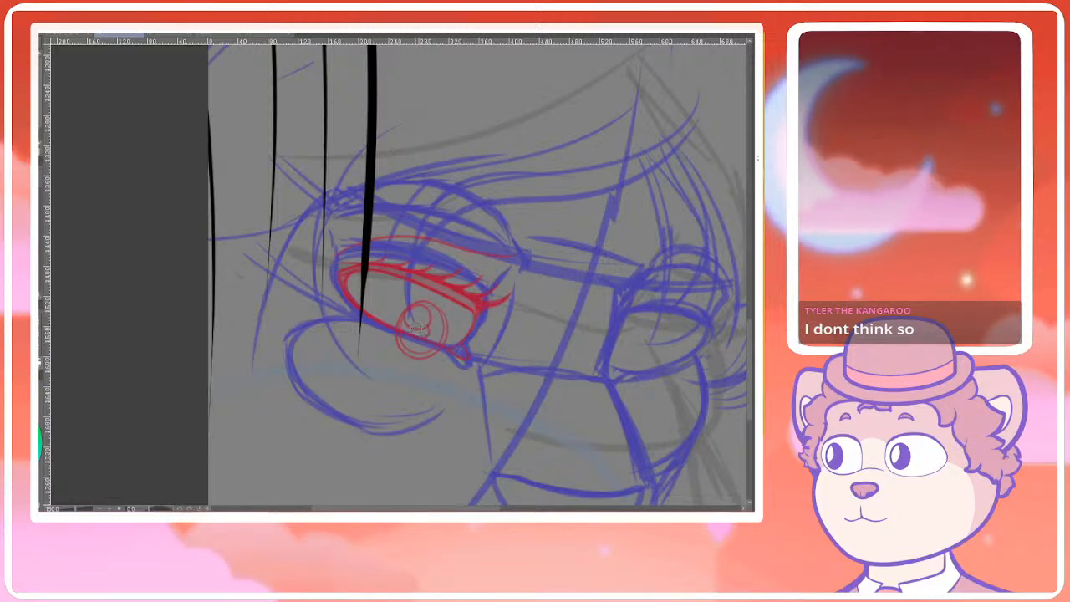
Check the iris sketch against the whole face and undo the iris and pupil circles
{"action": "scroll", "coordinate": [421, 329], "scroll_direction": "down", "scroll_amount": 4}
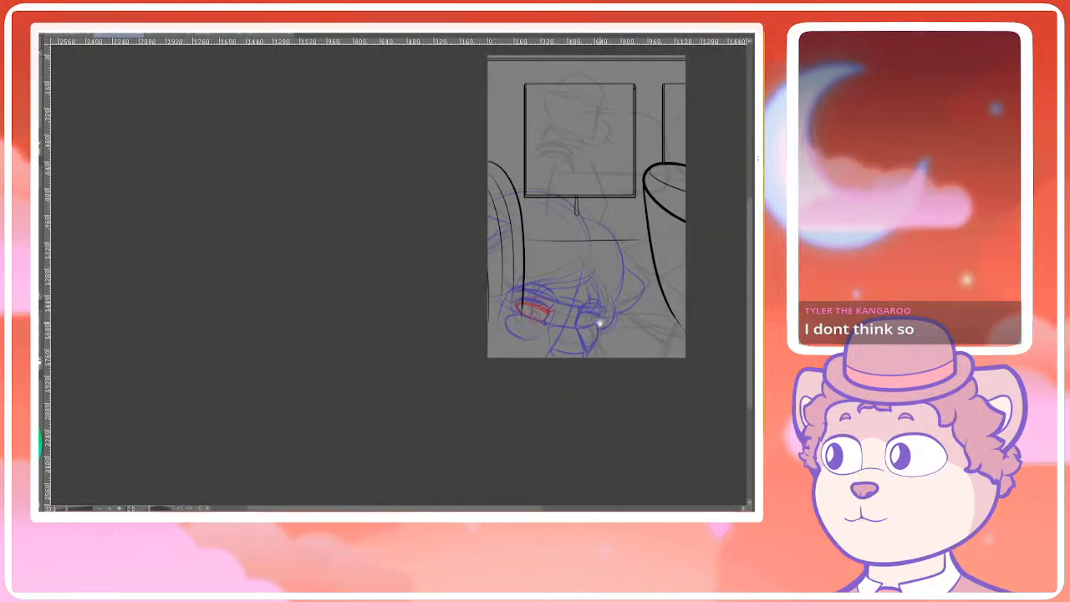
{"action": "scroll", "coordinate": [469, 309], "scroll_direction": "up", "scroll_amount": 3}
{"action": "scroll", "coordinate": [483, 284], "scroll_direction": "up", "scroll_amount": 2}
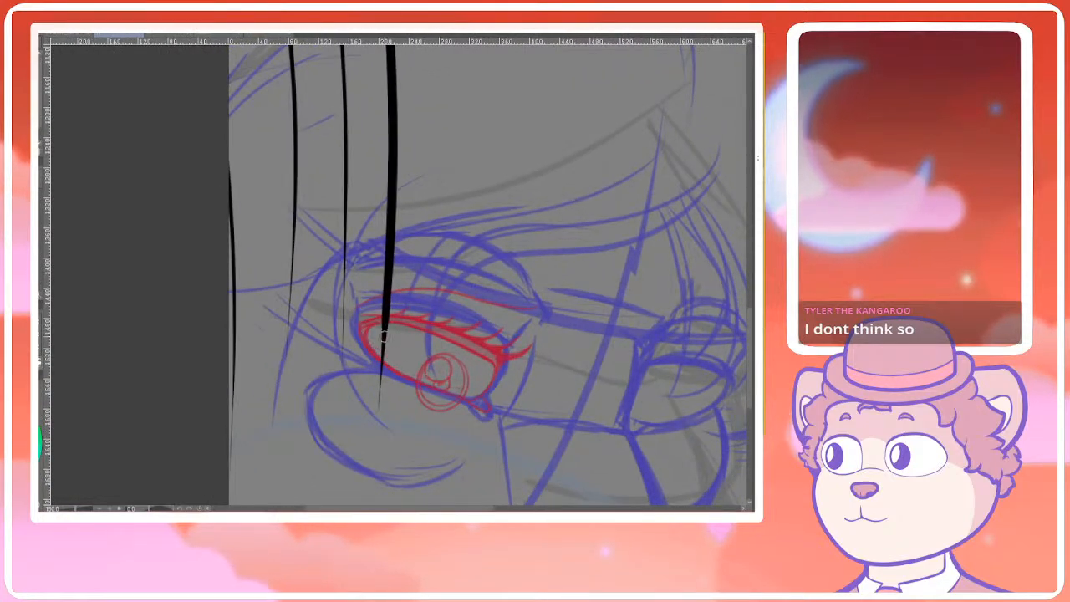
{"action": "scroll", "coordinate": [383, 334], "scroll_direction": "down", "scroll_amount": 2}
{"action": "scroll", "coordinate": [474, 365], "scroll_direction": "up", "scroll_amount": 2}
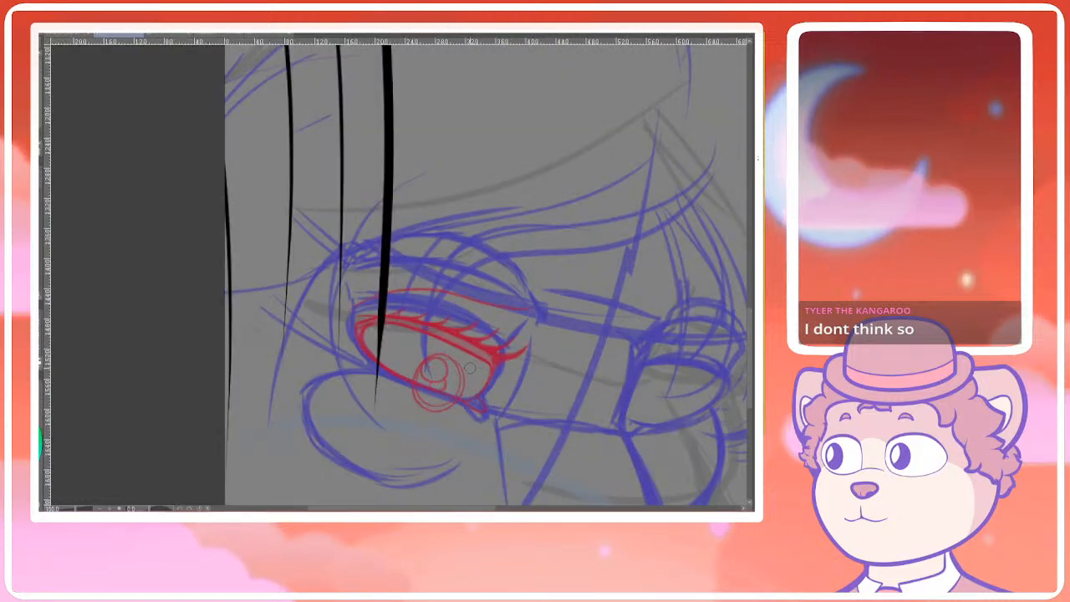
{"action": "key", "text": "ctrl+z"}
{"action": "key", "text": "ctrl+z"}
{"action": "key", "text": "ctrl+z"}
Try several red strokes along the lower lid to give it thickness, undoing each one
{"action": "scroll", "coordinate": [404, 337], "scroll_direction": "up", "scroll_amount": 1}
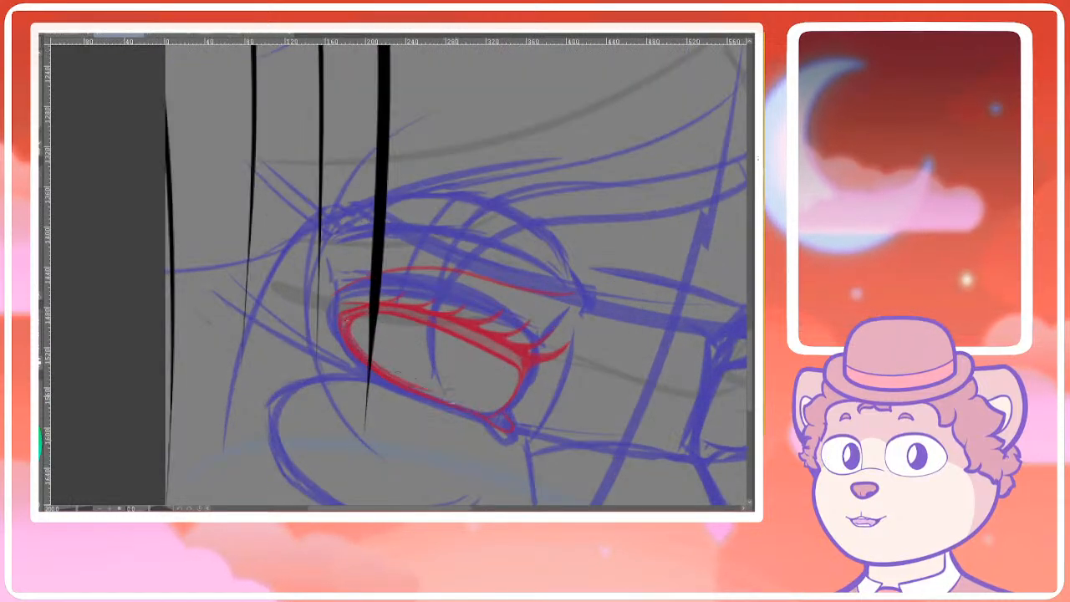
{"action": "mouse_move", "coordinate": [342, 324]}
{"action": "left_mouse_down"}
{"action": "mouse_move", "coordinate": [485, 400]}
{"action": "mouse_move", "coordinate": [360, 352]}
{"action": "mouse_move", "coordinate": [478, 400]}
{"action": "left_mouse_up"}
{"action": "key", "text": "ctrl+z"}
{"action": "left_click_drag", "start_coordinate": [416, 382], "coordinate": [474, 406]}
{"action": "key", "text": "ctrl+z"}
{"action": "key", "text": "ctrl+z"}
{"action": "left_click_drag", "start_coordinate": [357, 351], "coordinate": [468, 397]}
{"action": "key", "text": "ctrl+z"}
{"action": "mouse_move", "coordinate": [367, 361]}
{"action": "left_mouse_down"}
{"action": "mouse_move", "coordinate": [461, 399]}
{"action": "mouse_move", "coordinate": [486, 383]}
{"action": "mouse_move", "coordinate": [450, 294]}
{"action": "left_mouse_up"}
{"action": "key", "text": "ctrl+z"}
Draw a parallel red line just inside the lower lid, running towards the tear duct
{"action": "key", "text": "ctrl+plus"}
{"action": "left_click_drag", "start_coordinate": [353, 308], "coordinate": [487, 360]}
{"action": "left_click_drag", "start_coordinate": [385, 322], "coordinate": [495, 374]}
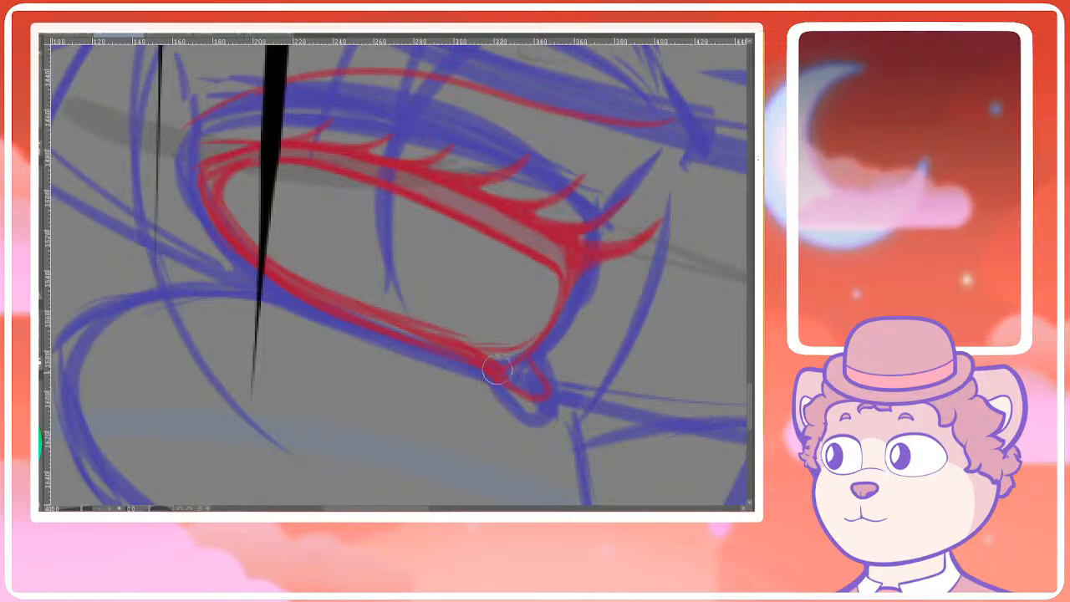
Draw a large thin red circle for the iris at the middle of the eye, overlapping the lower lid
{"action": "mouse_move", "coordinate": [390, 327]}
{"action": "left_mouse_down"}
{"action": "mouse_move", "coordinate": [441, 371]}
{"action": "mouse_move", "coordinate": [395, 311]}
{"action": "mouse_move", "coordinate": [459, 389]}
{"action": "left_mouse_up"}
{"action": "key", "text": "ctrl+z"}
{"action": "left_click_drag", "start_coordinate": [488, 354], "coordinate": [450, 394]}
Reinforce the lower edge of the upper lid with long red strokes running towards the tear duct side
{"action": "left_click_drag", "start_coordinate": [253, 241], "coordinate": [534, 286]}
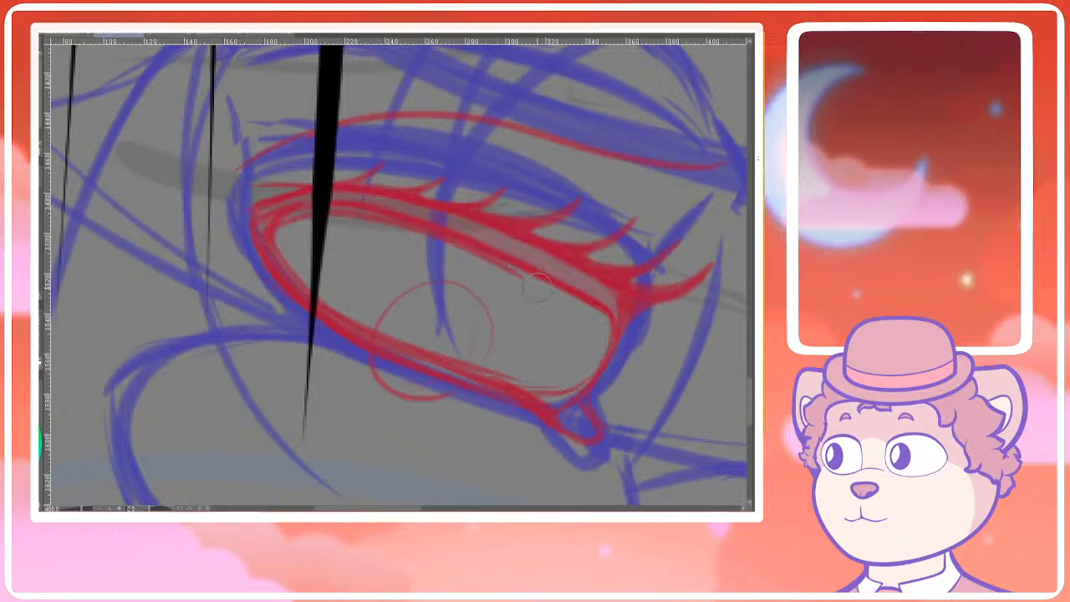
{"action": "key", "text": "ctrl+z"}
{"action": "mouse_move", "coordinate": [271, 231]}
{"action": "left_mouse_down"}
{"action": "mouse_move", "coordinate": [353, 223]}
{"action": "mouse_move", "coordinate": [535, 280]}
{"action": "mouse_move", "coordinate": [316, 220]}
{"action": "mouse_move", "coordinate": [445, 243]}
{"action": "mouse_move", "coordinate": [518, 276]}
{"action": "left_mouse_up"}
{"action": "key", "text": "ctrl+z"}
{"action": "left_click_drag", "start_coordinate": [386, 222], "coordinate": [609, 308]}
{"action": "left_click_drag", "start_coordinate": [432, 237], "coordinate": [597, 309]}
Erase the smallest lash and the stray upper lid line at the eye corner opposite the tear duct
{"action": "scroll", "coordinate": [585, 305], "scroll_direction": "down", "scroll_amount": 5}
{"action": "scroll", "coordinate": [660, 292], "scroll_direction": "up", "scroll_amount": 3}
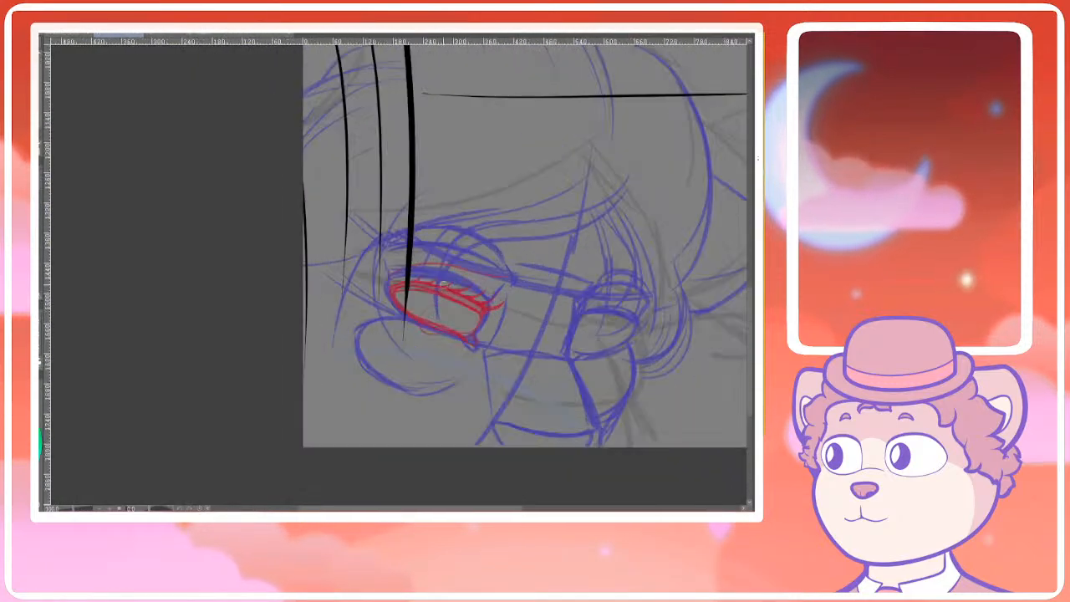
{"action": "scroll", "coordinate": [402, 279], "scroll_direction": "up", "scroll_amount": 2}
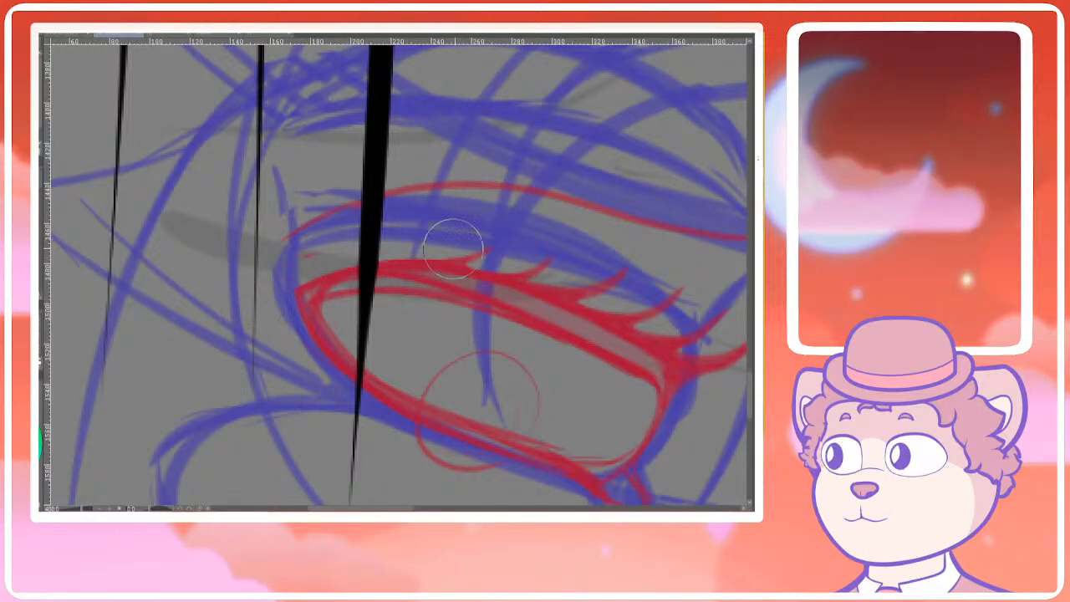
{"action": "scroll", "coordinate": [334, 234], "scroll_direction": "down", "scroll_amount": 3}
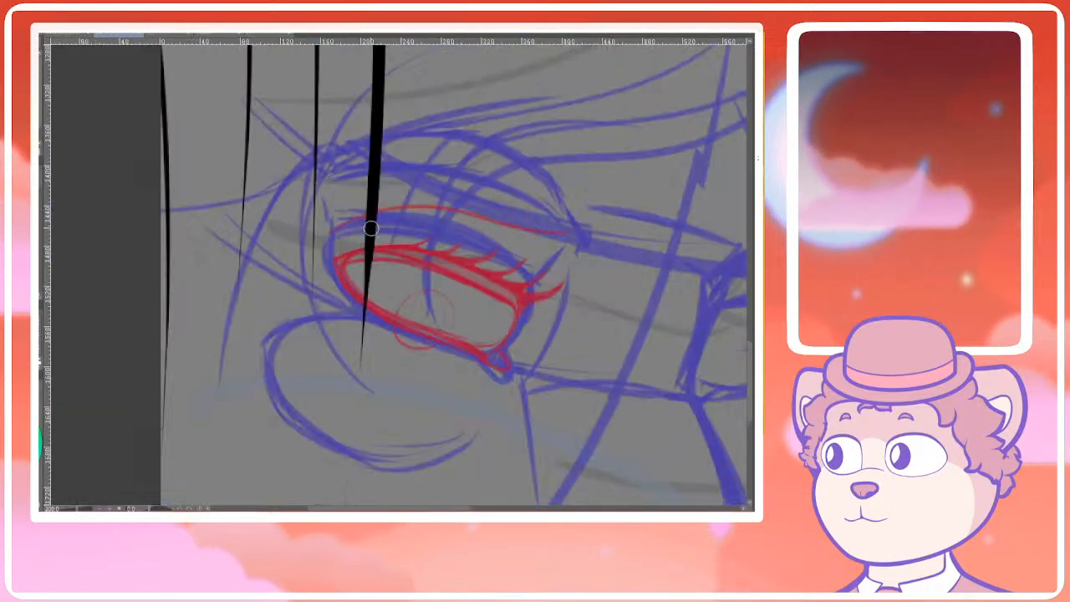
Redraw the iris with a bolder red outline and add a small pupil circle in its upper part
{"action": "scroll", "coordinate": [415, 264], "scroll_direction": "up", "scroll_amount": 2}
{"action": "mouse_move", "coordinate": [385, 266]}
{"action": "left_mouse_down"}
{"action": "mouse_move", "coordinate": [416, 321]}
{"action": "mouse_move", "coordinate": [366, 311]}
{"action": "mouse_move", "coordinate": [430, 288]}
{"action": "left_mouse_up"}
{"action": "key", "text": "ctrl+z"}
{"action": "key", "text": "ctrl+z"}
{"action": "left_click_drag", "start_coordinate": [369, 304], "coordinate": [393, 327]}
{"action": "left_click_drag", "start_coordinate": [399, 259], "coordinate": [372, 291]}
{"action": "left_click_drag", "start_coordinate": [432, 275], "coordinate": [429, 312]}
{"action": "mouse_move", "coordinate": [401, 267]}
{"action": "left_mouse_down"}
{"action": "mouse_move", "coordinate": [397, 286]}
{"action": "mouse_move", "coordinate": [413, 281]}
{"action": "left_mouse_up"}
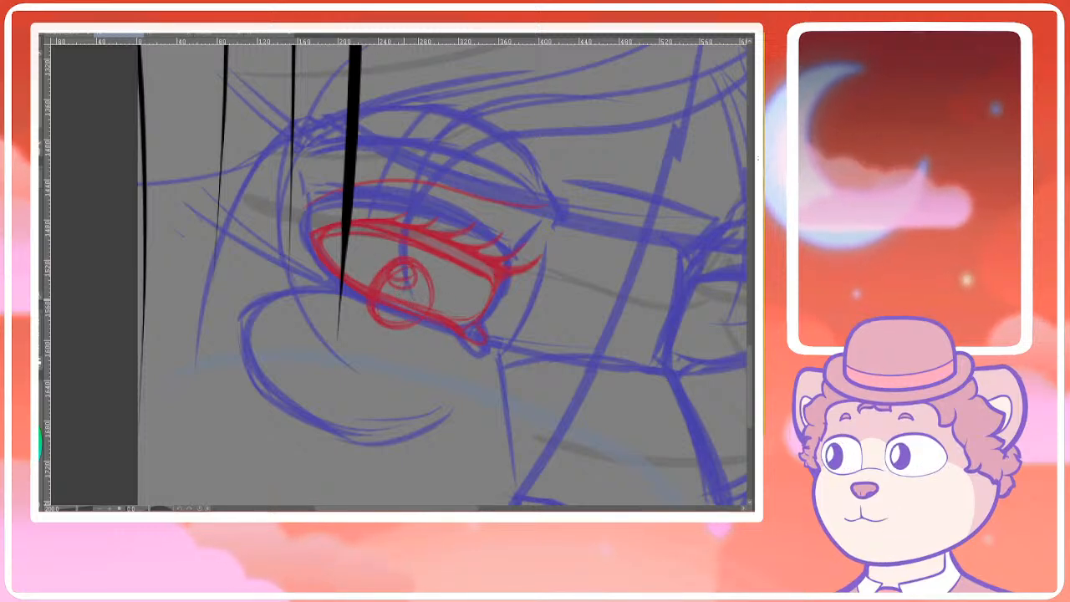
Try a thin red brow line above the eyelid crease and undo it
{"action": "scroll", "coordinate": [483, 291], "scroll_direction": "down", "scroll_amount": 4}
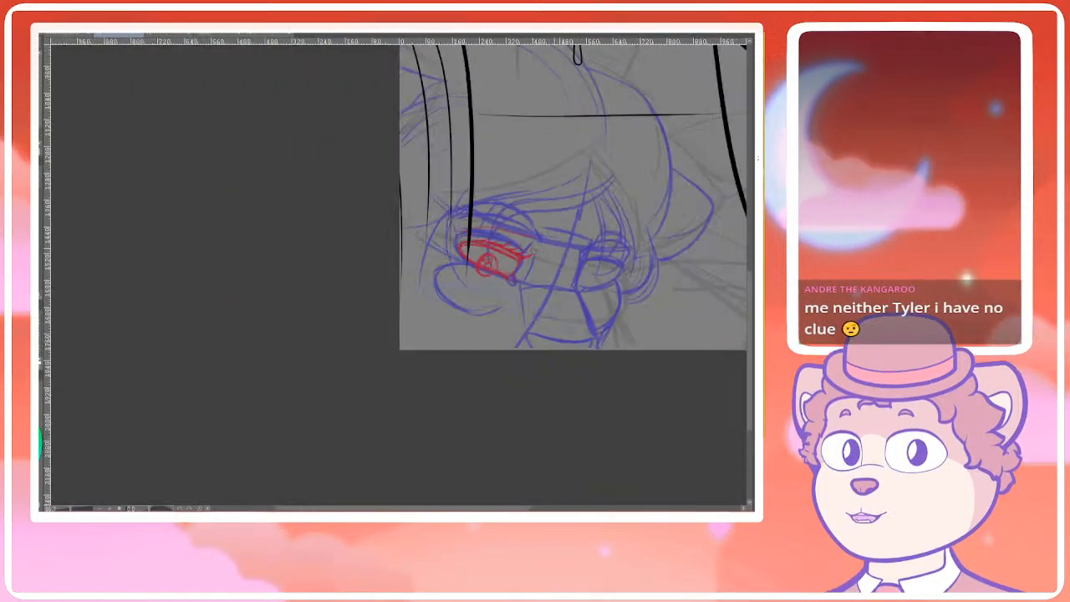
{"action": "left_click_drag", "start_coordinate": [621, 314], "coordinate": [548, 324]}
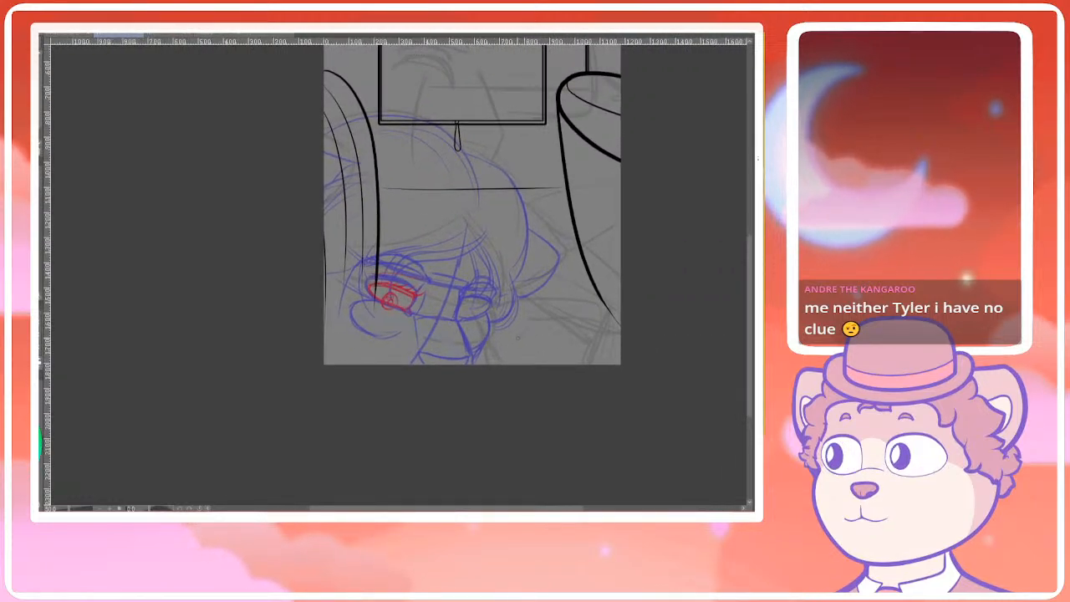
{"action": "scroll", "coordinate": [402, 289], "scroll_direction": "up", "scroll_amount": 5}
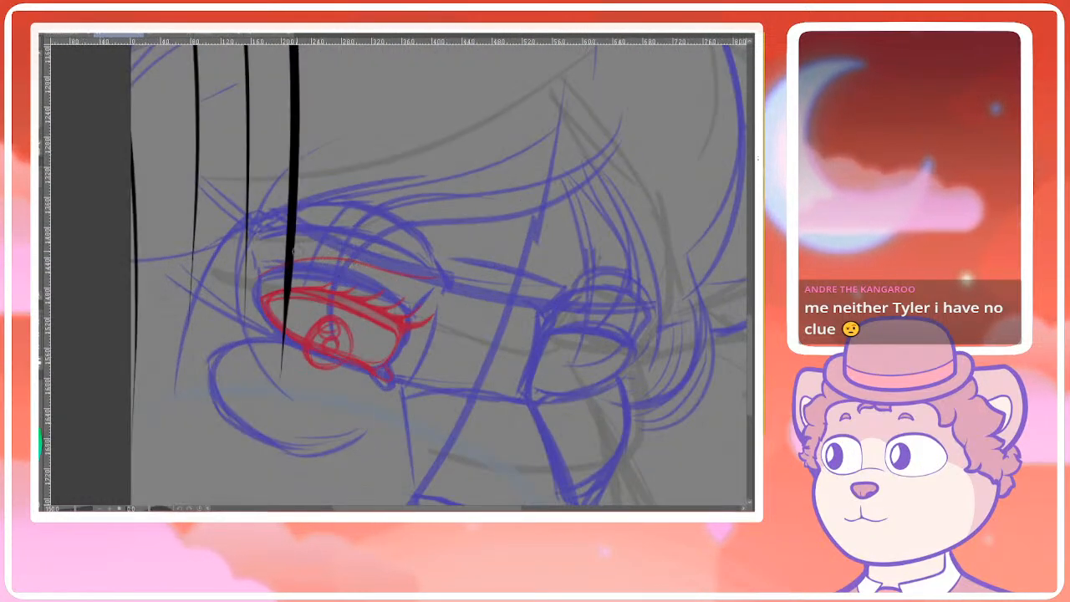
{"action": "left_click_drag", "start_coordinate": [259, 253], "coordinate": [427, 244]}
{"action": "key", "text": "ctrl+z"}
{"action": "left_click_drag", "start_coordinate": [260, 253], "coordinate": [441, 240]}
{"action": "mouse_move", "coordinate": [269, 267]}
{"action": "left_mouse_down"}
{"action": "mouse_move", "coordinate": [262, 282]}
{"action": "mouse_move", "coordinate": [281, 270]}
{"action": "left_mouse_up"}
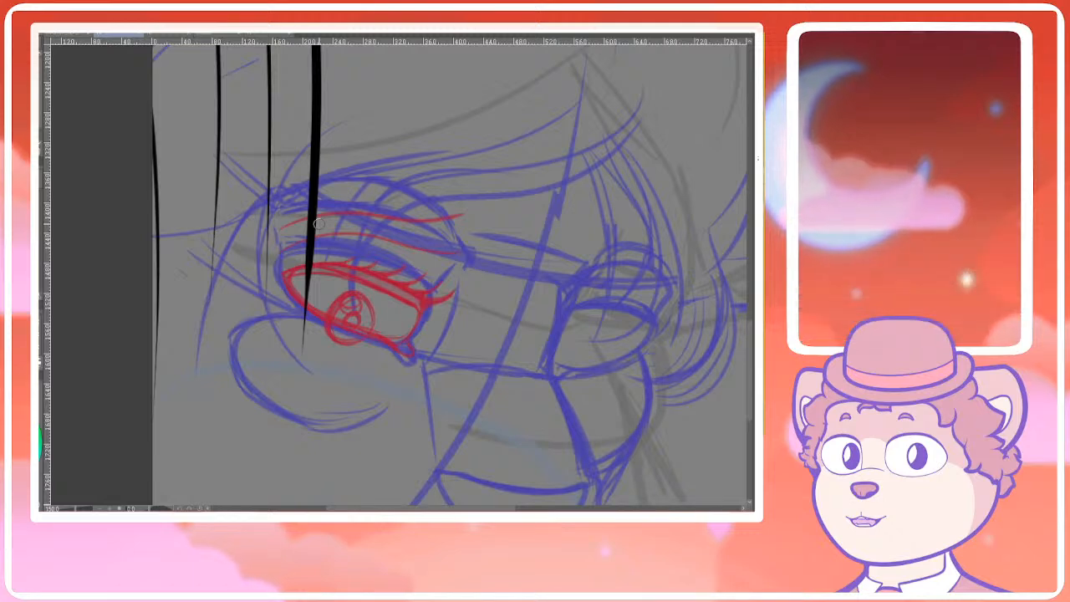
{"action": "key", "text": "ctrl+z"}
Draw a more strongly arched thin red brow line above the eyelid crease, undoing the extra strokes
{"action": "mouse_move", "coordinate": [277, 241]}
{"action": "left_mouse_down"}
{"action": "mouse_move", "coordinate": [373, 214]}
{"action": "mouse_move", "coordinate": [482, 214]}
{"action": "left_mouse_up"}
{"action": "key", "text": "ctrl+z"}
{"action": "mouse_move", "coordinate": [274, 244]}
{"action": "left_mouse_down"}
{"action": "mouse_move", "coordinate": [385, 215]}
{"action": "mouse_move", "coordinate": [469, 216]}
{"action": "left_mouse_up"}
{"action": "mouse_move", "coordinate": [279, 239]}
{"action": "left_mouse_down"}
{"action": "mouse_move", "coordinate": [464, 233]}
{"action": "mouse_move", "coordinate": [325, 232]}
{"action": "left_mouse_up"}
{"action": "key", "text": "ctrl+z"}
{"action": "key", "text": "ctrl+z"}
{"action": "mouse_move", "coordinate": [471, 217]}
{"action": "left_mouse_down"}
{"action": "mouse_move", "coordinate": [429, 241]}
{"action": "mouse_move", "coordinate": [465, 225]}
{"action": "mouse_move", "coordinate": [279, 250]}
{"action": "mouse_move", "coordinate": [448, 237]}
{"action": "left_mouse_up"}
{"action": "key", "text": "ctrl+z"}
{"action": "key", "text": "ctrl+z"}
{"action": "key", "text": "ctrl+z"}
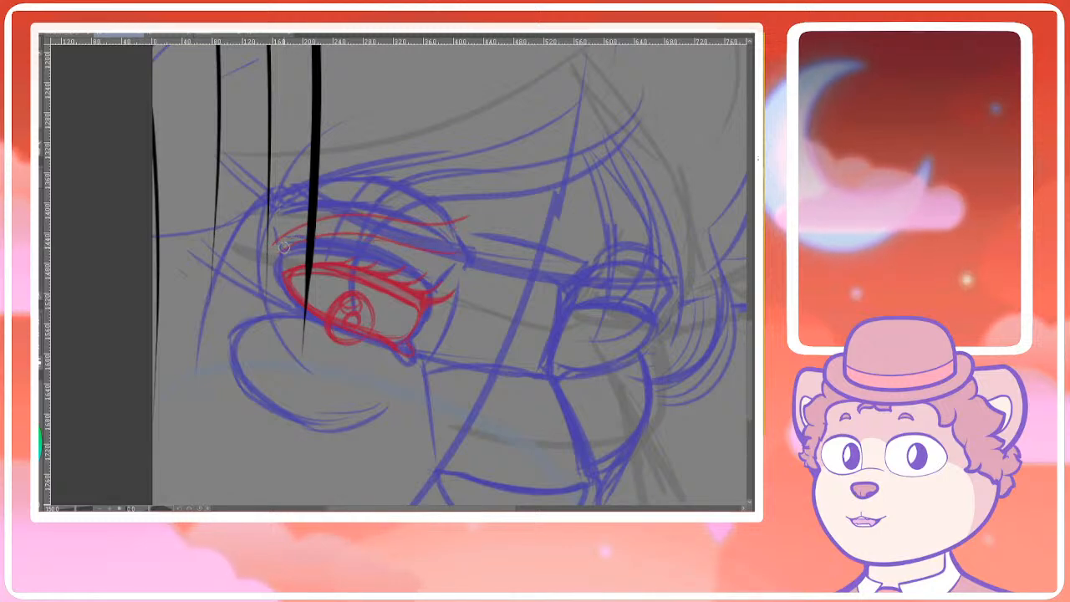
Thicken the left eye's red brow with a second edge line, tapering it to points at both ends and undoing the stray strokes
{"action": "key", "text": "ctrl+z"}
{"action": "left_click_drag", "start_coordinate": [280, 245], "coordinate": [462, 252]}
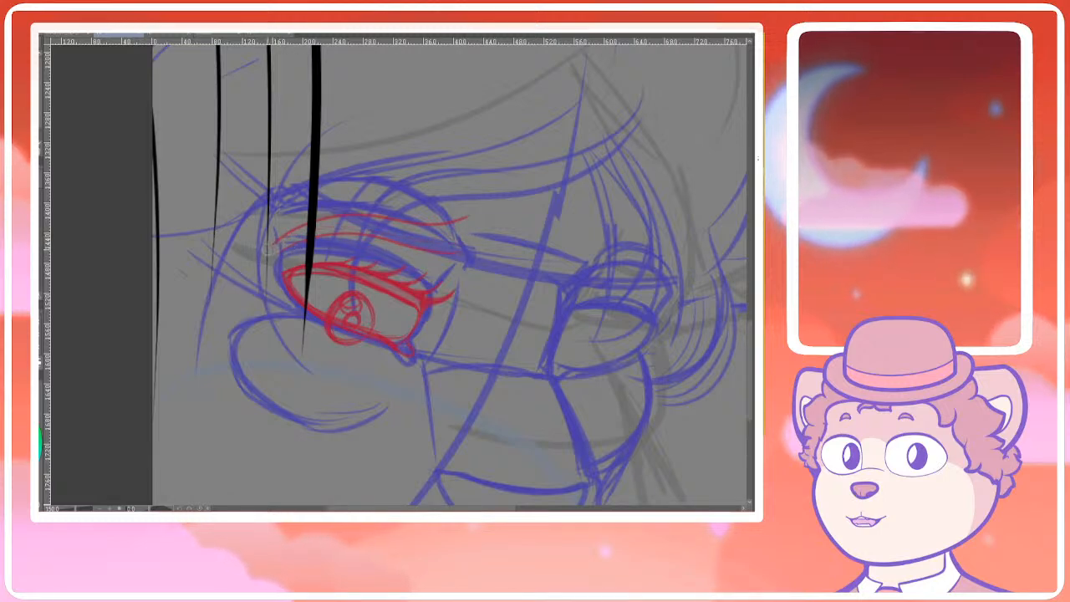
{"action": "left_click_drag", "start_coordinate": [444, 246], "coordinate": [473, 232]}
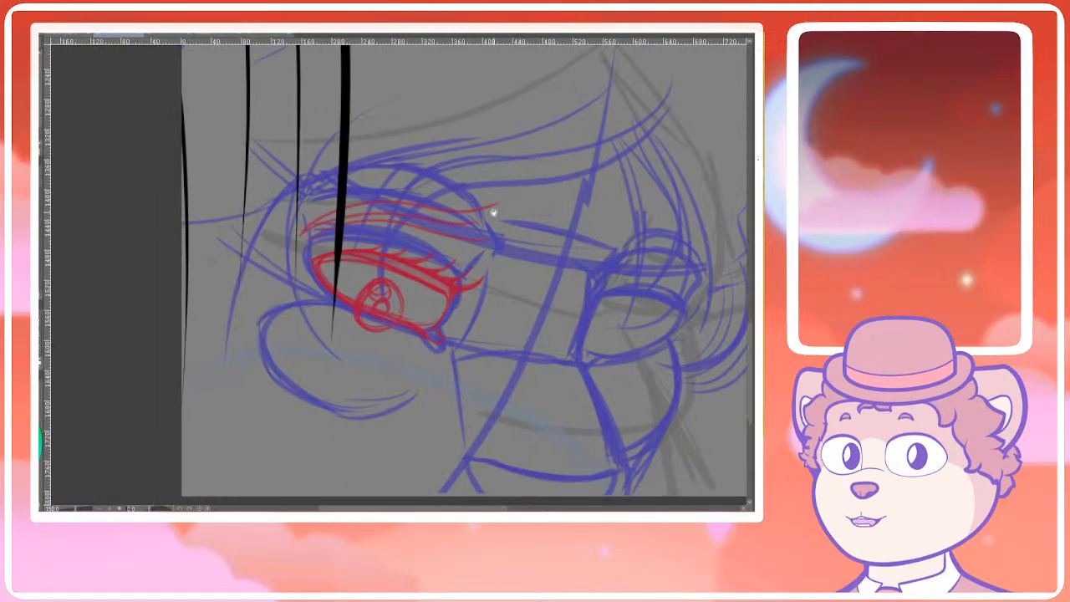
{"action": "scroll", "coordinate": [526, 227], "scroll_direction": "up", "scroll_amount": 2}
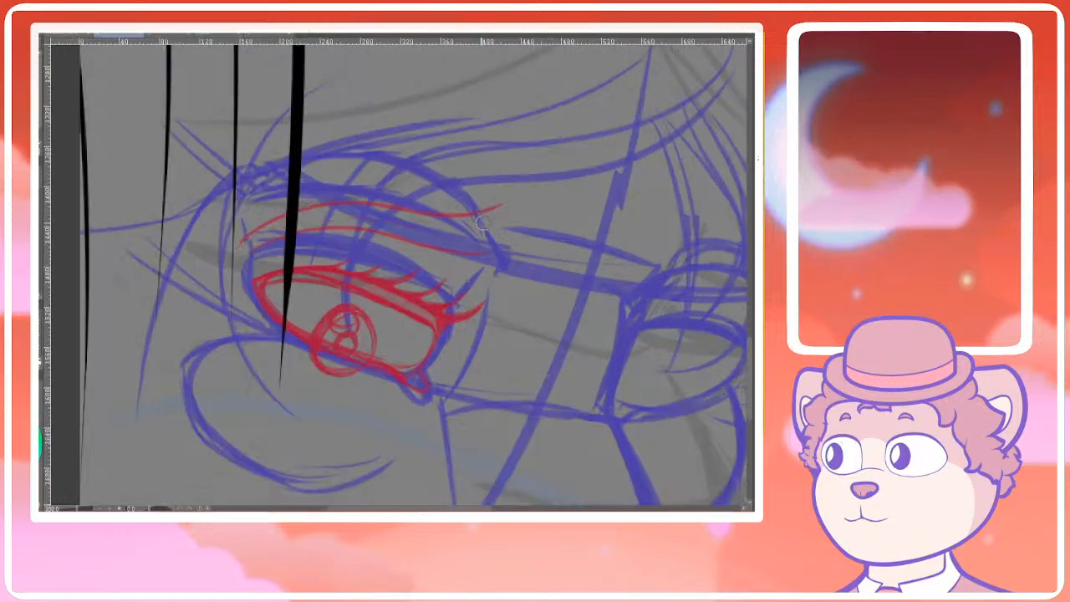
{"action": "mouse_move", "coordinate": [487, 221]}
{"action": "left_mouse_down"}
{"action": "mouse_move", "coordinate": [241, 254]}
{"action": "mouse_move", "coordinate": [481, 216]}
{"action": "mouse_move", "coordinate": [326, 219]}
{"action": "mouse_move", "coordinate": [242, 247]}
{"action": "left_mouse_up"}
{"action": "key", "text": "ctrl+z"}
{"action": "key", "text": "ctrl+z"}
{"action": "left_click_drag", "start_coordinate": [483, 217], "coordinate": [242, 251]}
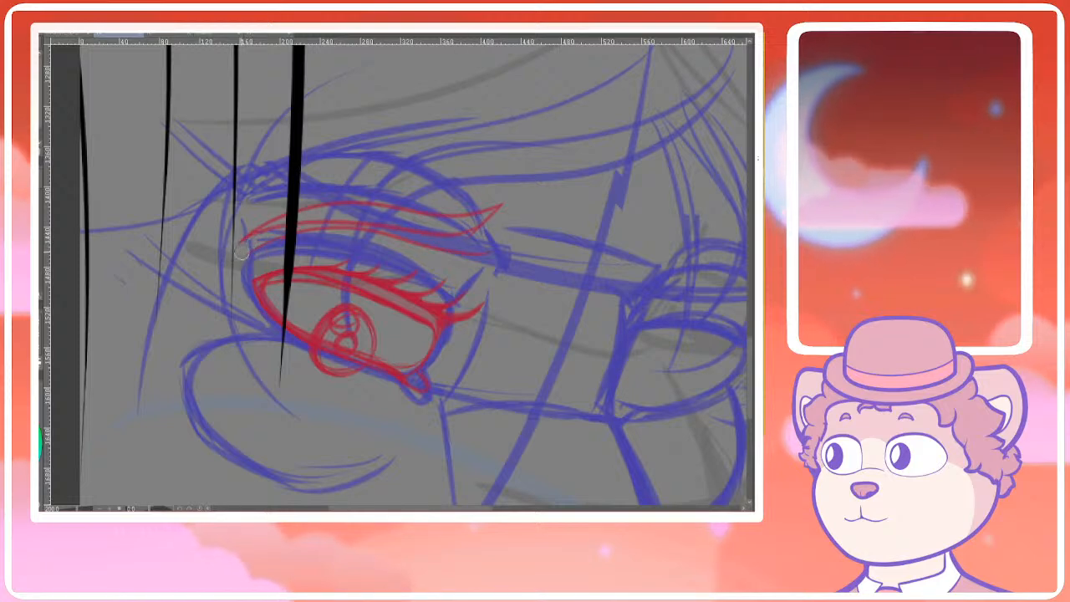
{"action": "left_click_drag", "start_coordinate": [296, 218], "coordinate": [234, 248]}
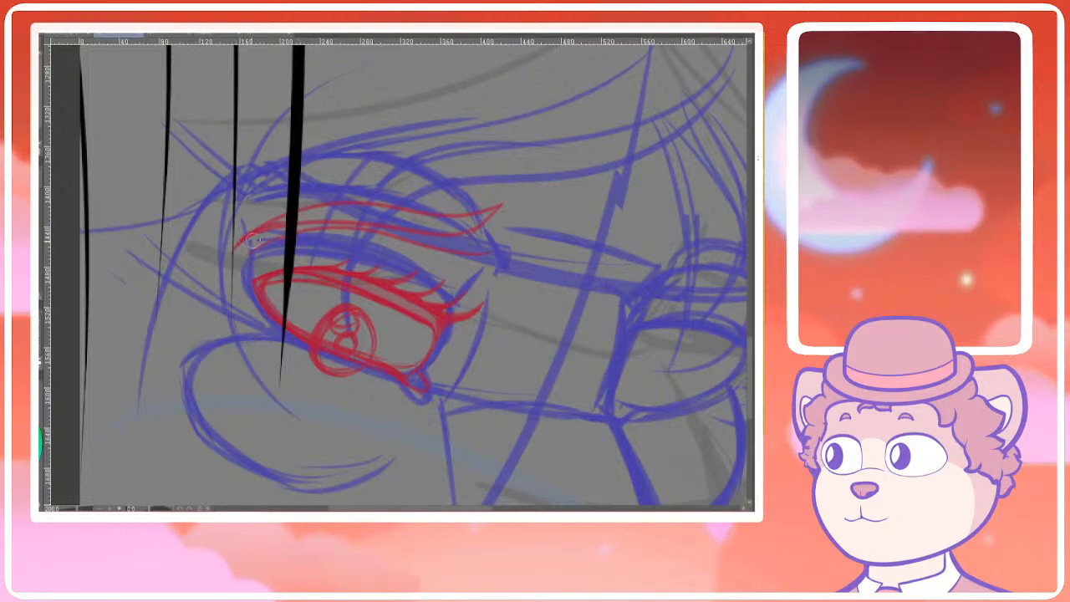
Draw the far eye's upper lid line, lower lid curve and tear duct corner in red, undoing strokes that miss the rough shape
{"action": "scroll", "coordinate": [246, 239], "scroll_direction": "down", "scroll_amount": 2}
{"action": "scroll", "coordinate": [246, 239], "scroll_direction": "down", "scroll_amount": 3}
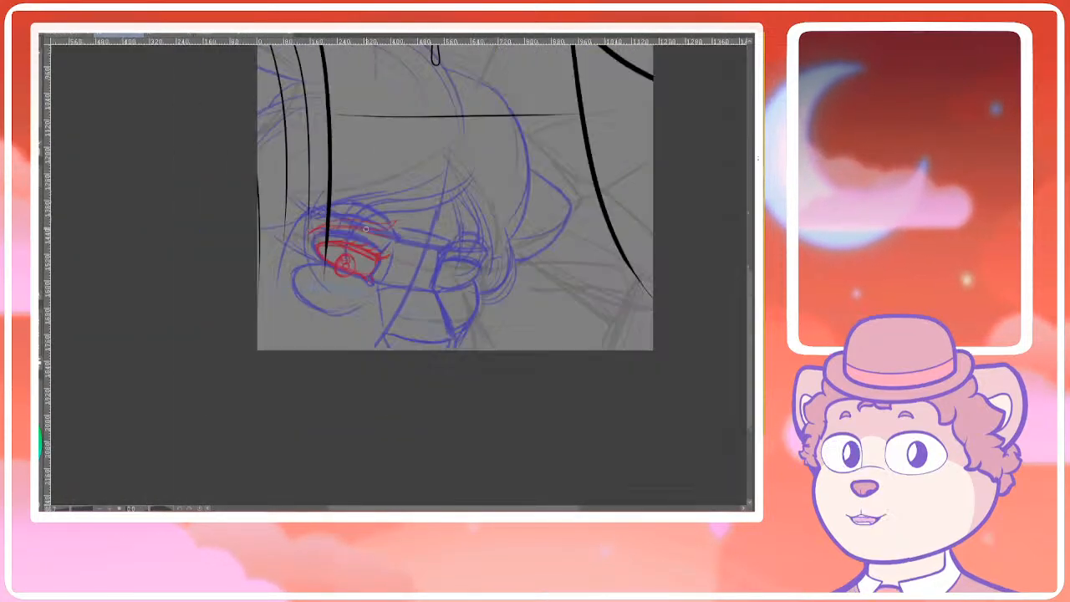
{"action": "left_click_drag", "start_coordinate": [458, 260], "coordinate": [457, 255]}
{"action": "scroll", "coordinate": [393, 242], "scroll_direction": "up", "scroll_amount": 3}
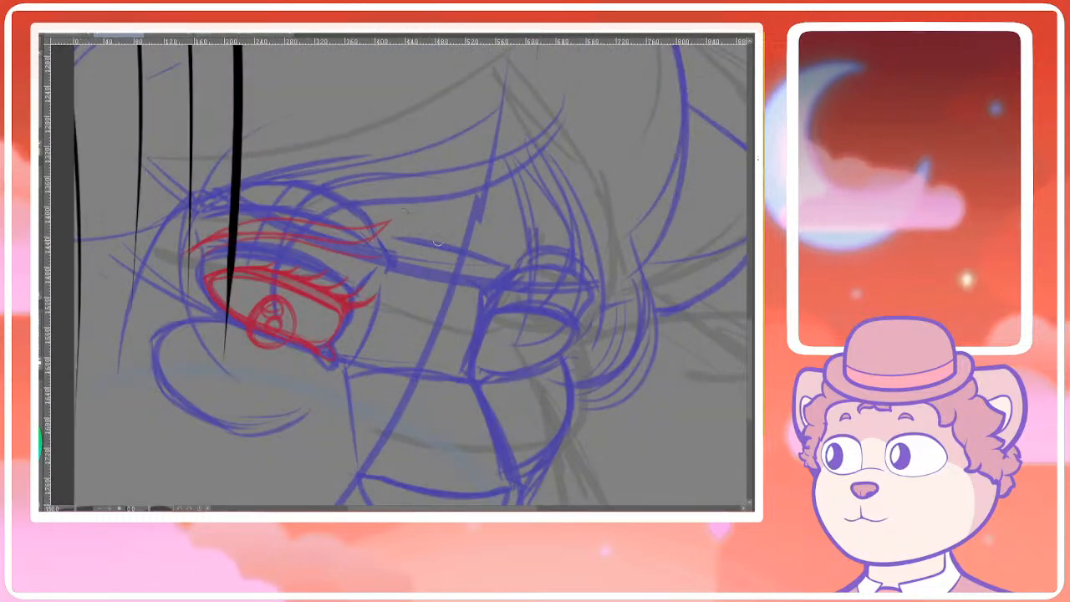
{"action": "scroll", "coordinate": [449, 325], "scroll_direction": "up", "scroll_amount": 1}
{"action": "left_click_drag", "start_coordinate": [426, 298], "coordinate": [537, 300]}
{"action": "key", "text": "ctrl+z"}
{"action": "left_click_drag", "start_coordinate": [426, 299], "coordinate": [550, 316]}
{"action": "key", "text": "ctrl+z"}
{"action": "mouse_move", "coordinate": [415, 352]}
{"action": "left_mouse_down"}
{"action": "mouse_move", "coordinate": [513, 342]}
{"action": "mouse_move", "coordinate": [423, 371]}
{"action": "mouse_move", "coordinate": [533, 337]}
{"action": "left_mouse_up"}
{"action": "key", "text": "ctrl+z"}
{"action": "left_click_drag", "start_coordinate": [411, 355], "coordinate": [515, 335]}
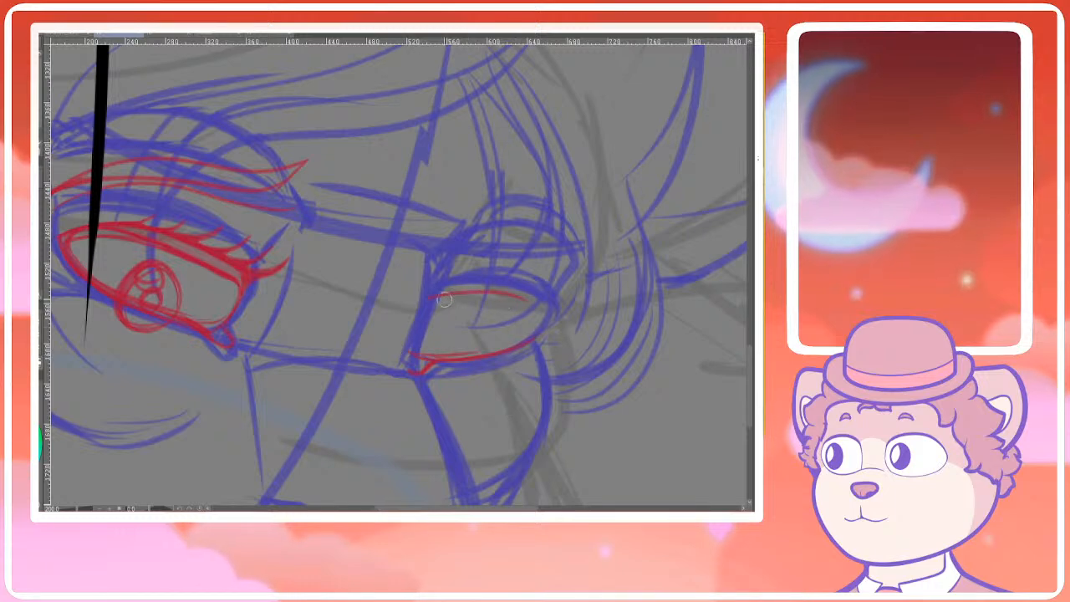
{"action": "mouse_move", "coordinate": [426, 296]}
{"action": "left_mouse_down"}
{"action": "mouse_move", "coordinate": [536, 310]}
{"action": "mouse_move", "coordinate": [438, 294]}
{"action": "left_mouse_up"}
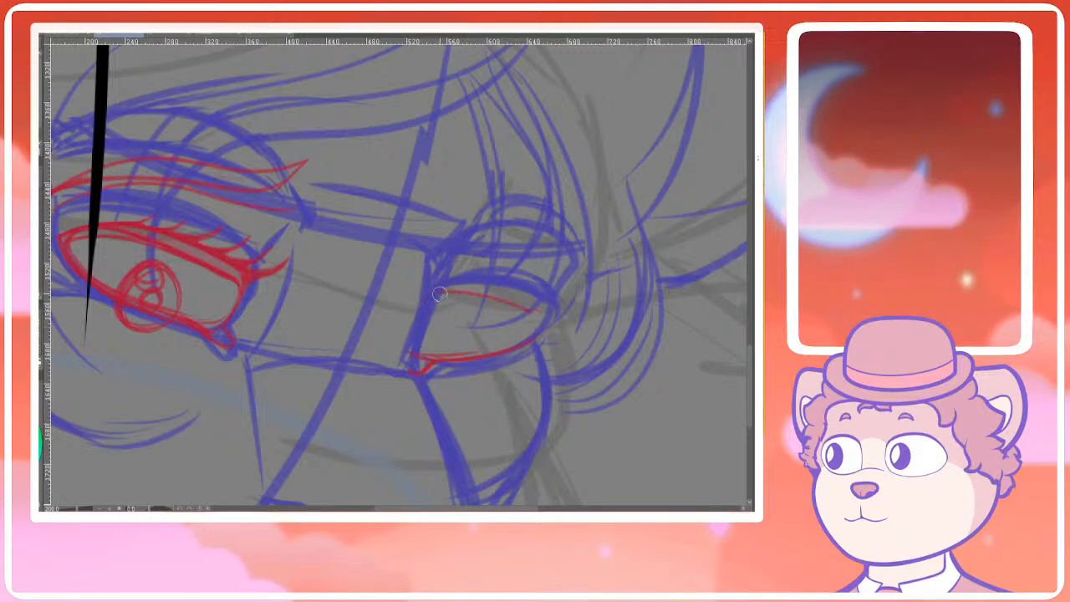
Flip the canvas view horizontally and extend the far eye's red upper lid line toward its outer corner
{"action": "scroll", "coordinate": [494, 306], "scroll_direction": "down", "scroll_amount": 5}
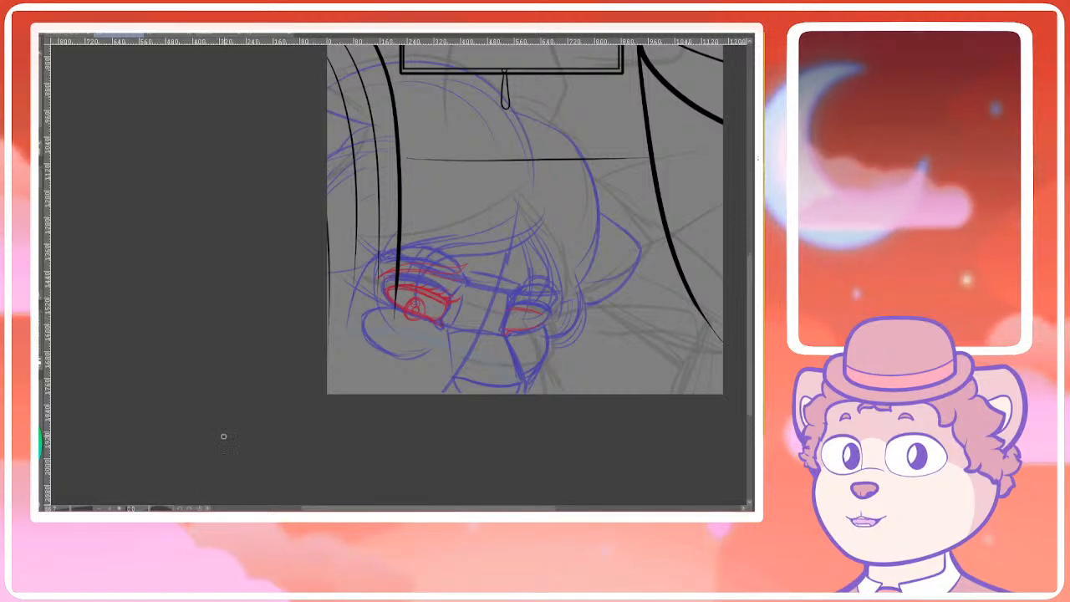
{"action": "key", "text": "h"}
{"action": "left_click_drag", "start_coordinate": [415, 488], "coordinate": [376, 343]}
{"action": "scroll", "coordinate": [329, 318], "scroll_direction": "up", "scroll_amount": 8}
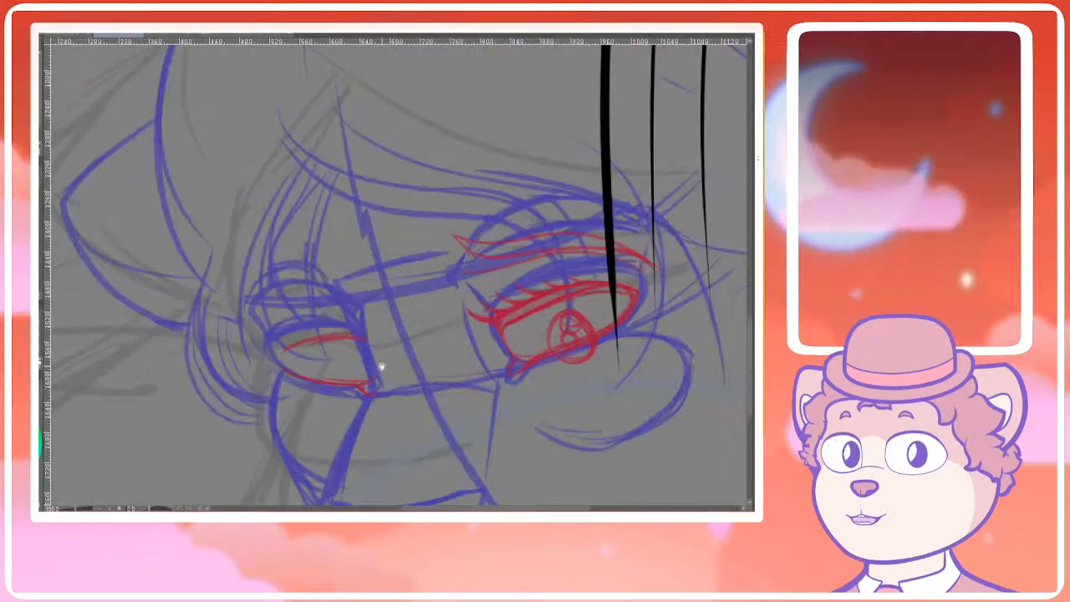
{"action": "left_click_drag", "start_coordinate": [151, 344], "coordinate": [244, 353]}
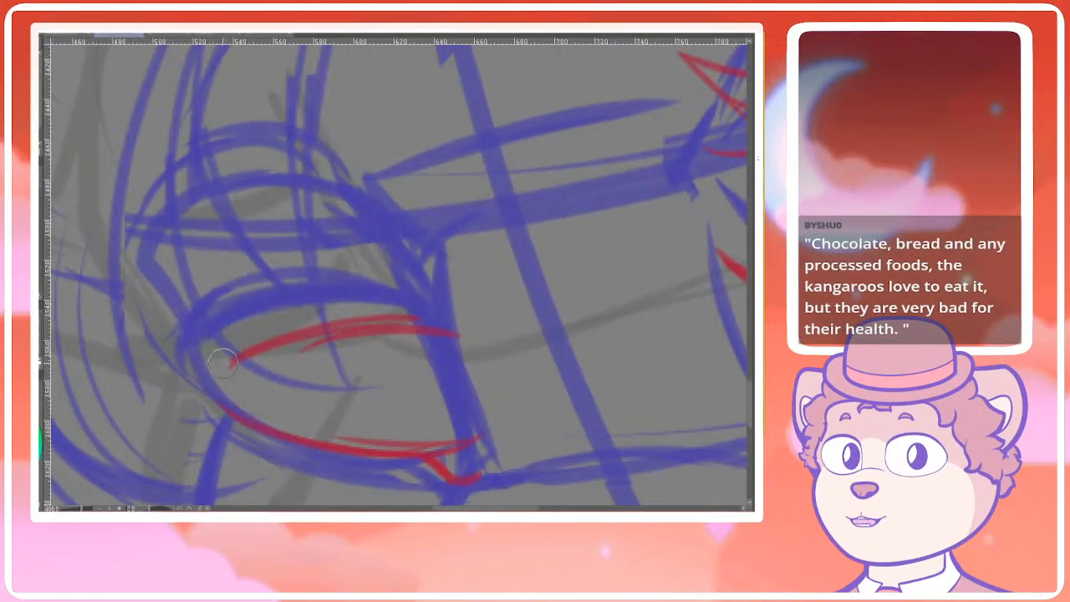
Draw a row of curved red lashes along the far eye's upper lid, undoing the last stray strokes
{"action": "left_click_drag", "start_coordinate": [218, 306], "coordinate": [311, 330]}
{"action": "left_click_drag", "start_coordinate": [220, 306], "coordinate": [323, 331]}
{"action": "left_click_drag", "start_coordinate": [251, 295], "coordinate": [406, 328]}
{"action": "left_click_drag", "start_coordinate": [292, 285], "coordinate": [441, 325]}
{"action": "mouse_move", "coordinate": [361, 289]}
{"action": "left_mouse_down"}
{"action": "mouse_move", "coordinate": [418, 324]}
{"action": "mouse_move", "coordinate": [358, 277]}
{"action": "left_mouse_up"}
{"action": "mouse_move", "coordinate": [214, 334]}
{"action": "left_mouse_down"}
{"action": "mouse_move", "coordinate": [405, 292]}
{"action": "mouse_move", "coordinate": [231, 327]}
{"action": "mouse_move", "coordinate": [305, 296]}
{"action": "mouse_move", "coordinate": [215, 340]}
{"action": "left_mouse_up"}
{"action": "key", "text": "ctrl+z"}
{"action": "key", "text": "ctrl+z"}
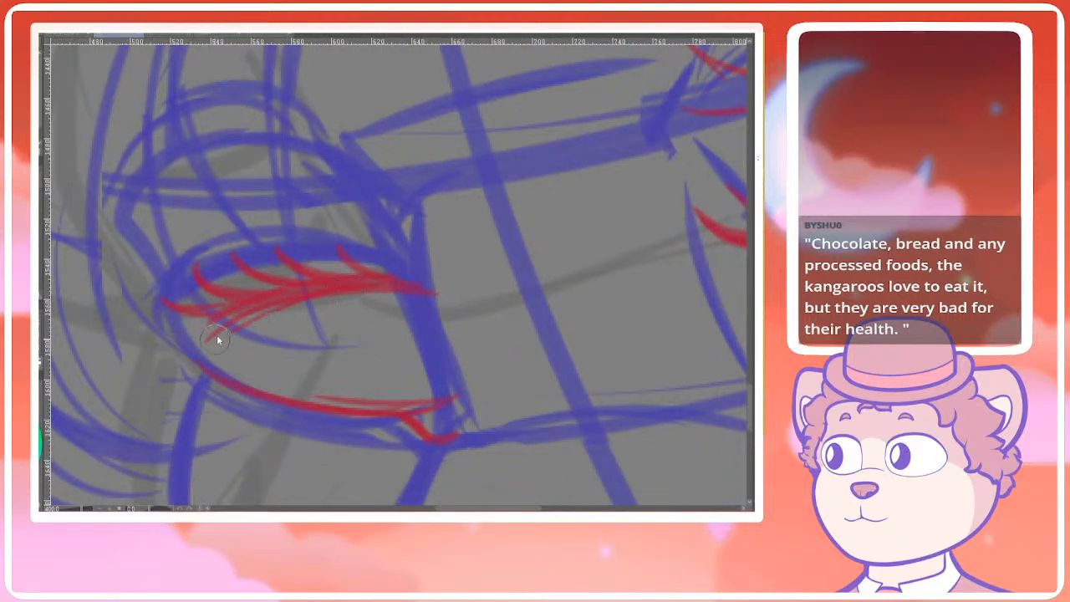
Thicken the far eye's outer corner, joining the upper and lower lids, and add a thin red line beneath the upper lid
{"action": "left_click_drag", "start_coordinate": [276, 315], "coordinate": [220, 341]}
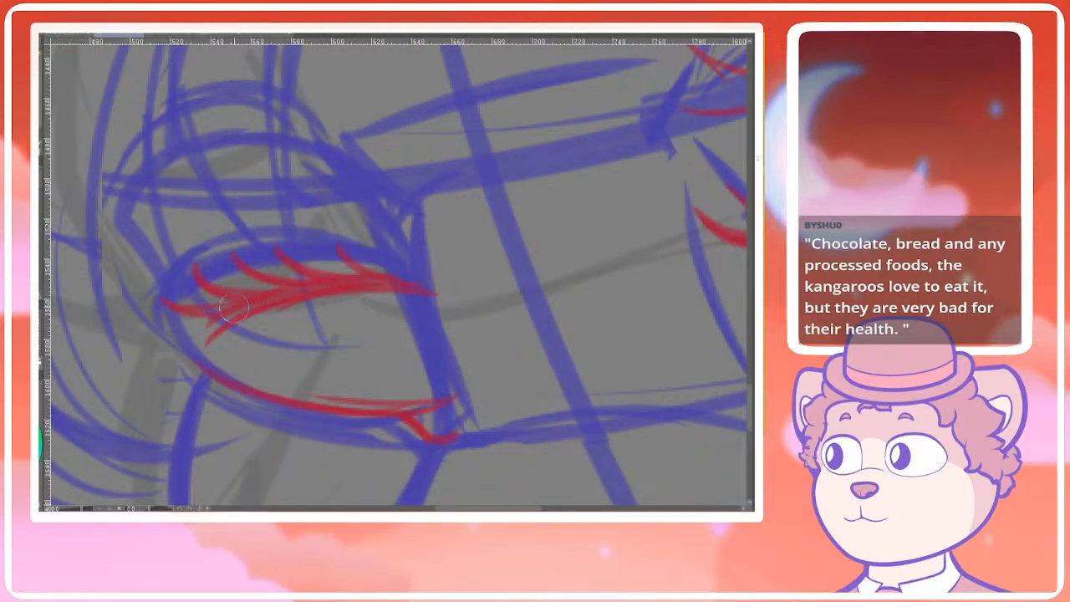
{"action": "mouse_move", "coordinate": [169, 307]}
{"action": "left_mouse_down"}
{"action": "mouse_move", "coordinate": [206, 318]}
{"action": "mouse_move", "coordinate": [205, 358]}
{"action": "mouse_move", "coordinate": [286, 404]}
{"action": "left_mouse_up"}
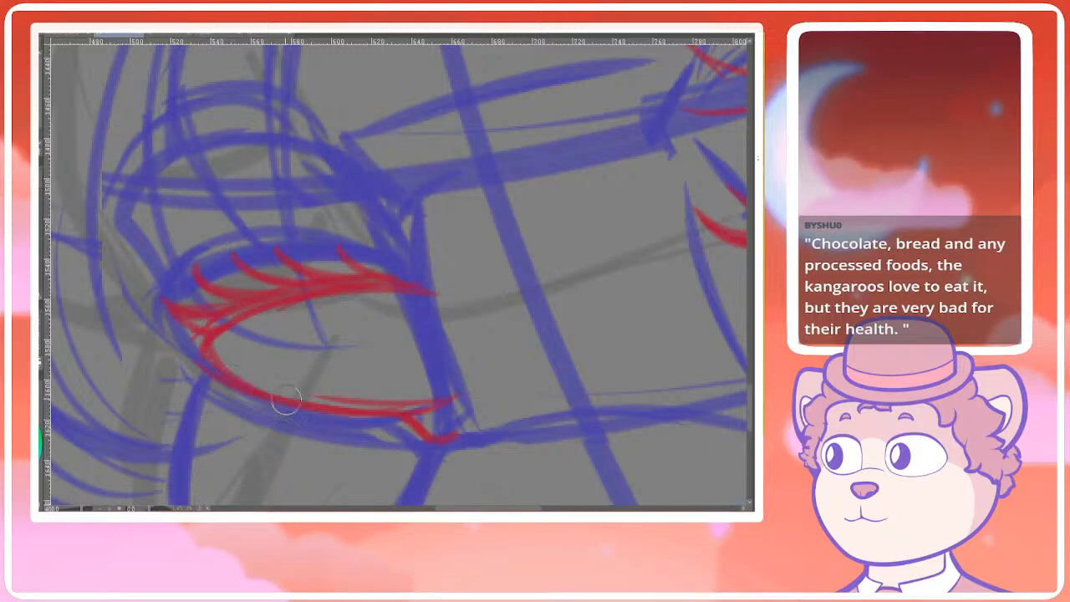
{"action": "mouse_move", "coordinate": [216, 351]}
{"action": "left_mouse_down"}
{"action": "mouse_move", "coordinate": [255, 391]}
{"action": "mouse_move", "coordinate": [324, 412]}
{"action": "mouse_move", "coordinate": [452, 366]}
{"action": "left_mouse_up"}
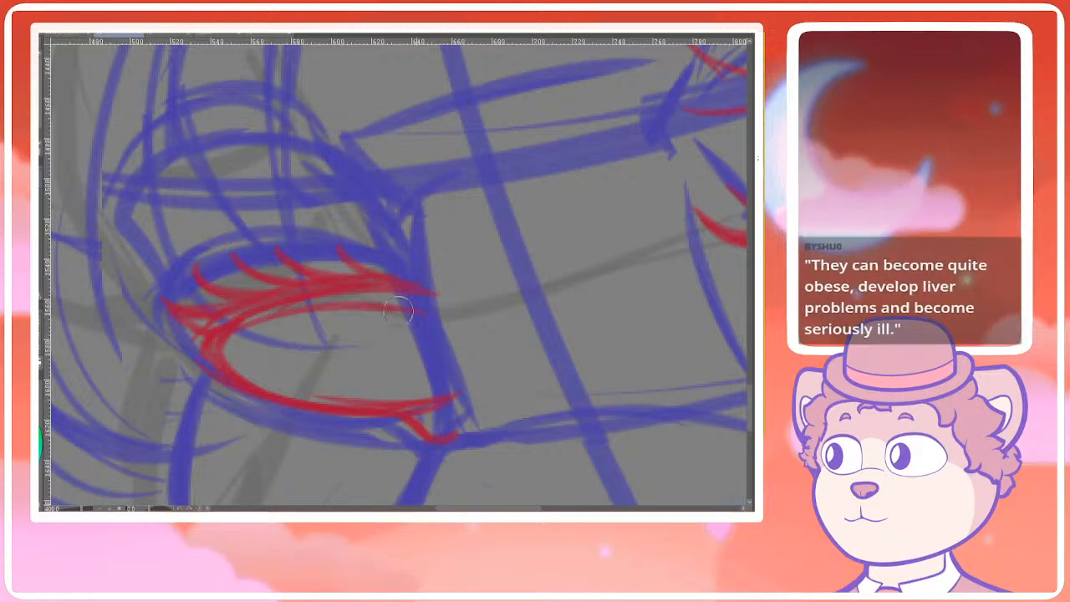
Draw the far eye's red iris with small inner circles next to the tear duct, undoing the first attempts
{"action": "scroll", "coordinate": [443, 328], "scroll_direction": "down", "scroll_amount": 4}
{"action": "left_click_drag", "start_coordinate": [521, 325], "coordinate": [447, 326]}
{"action": "scroll", "coordinate": [405, 309], "scroll_direction": "up", "scroll_amount": 1}
{"action": "scroll", "coordinate": [401, 307], "scroll_direction": "up", "scroll_amount": 1}
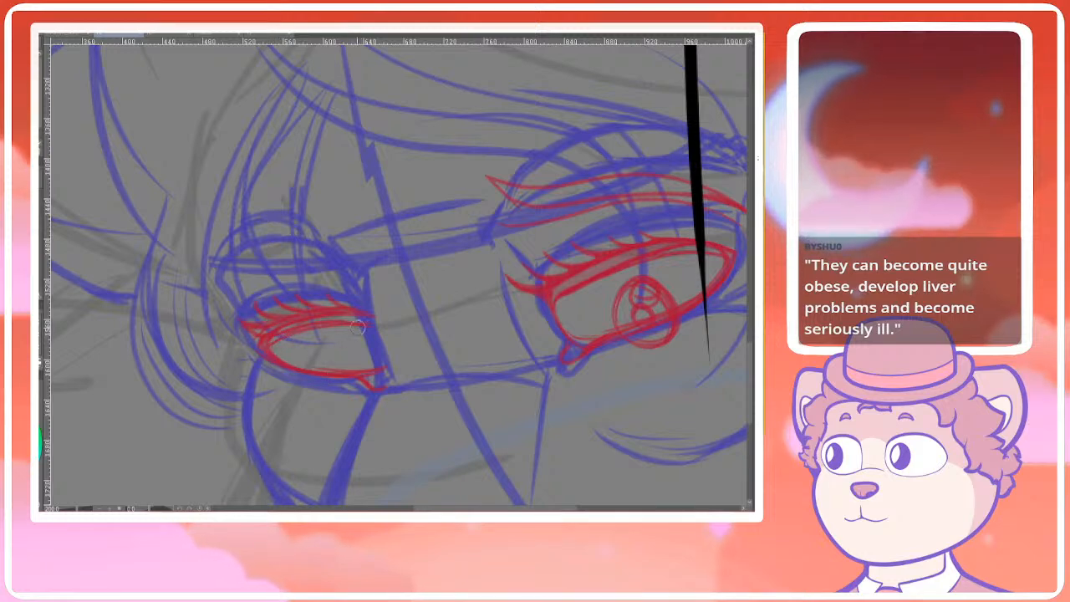
{"action": "mouse_move", "coordinate": [355, 336]}
{"action": "left_mouse_down"}
{"action": "mouse_move", "coordinate": [339, 373]}
{"action": "mouse_move", "coordinate": [370, 368]}
{"action": "mouse_move", "coordinate": [338, 373]}
{"action": "left_mouse_up"}
{"action": "key", "text": "ctrl+z"}
{"action": "key", "text": "ctrl+z"}
{"action": "mouse_move", "coordinate": [349, 337]}
{"action": "left_mouse_down"}
{"action": "mouse_move", "coordinate": [368, 368]}
{"action": "mouse_move", "coordinate": [356, 344]}
{"action": "mouse_move", "coordinate": [356, 361]}
{"action": "left_mouse_up"}
Draw a steeply arched red brow above the far eye, rising from its outer corner, and undo the misplaced stroke
{"action": "scroll", "coordinate": [415, 290], "scroll_direction": "down", "scroll_amount": 1}
{"action": "scroll", "coordinate": [442, 282], "scroll_direction": "down", "scroll_amount": 2}
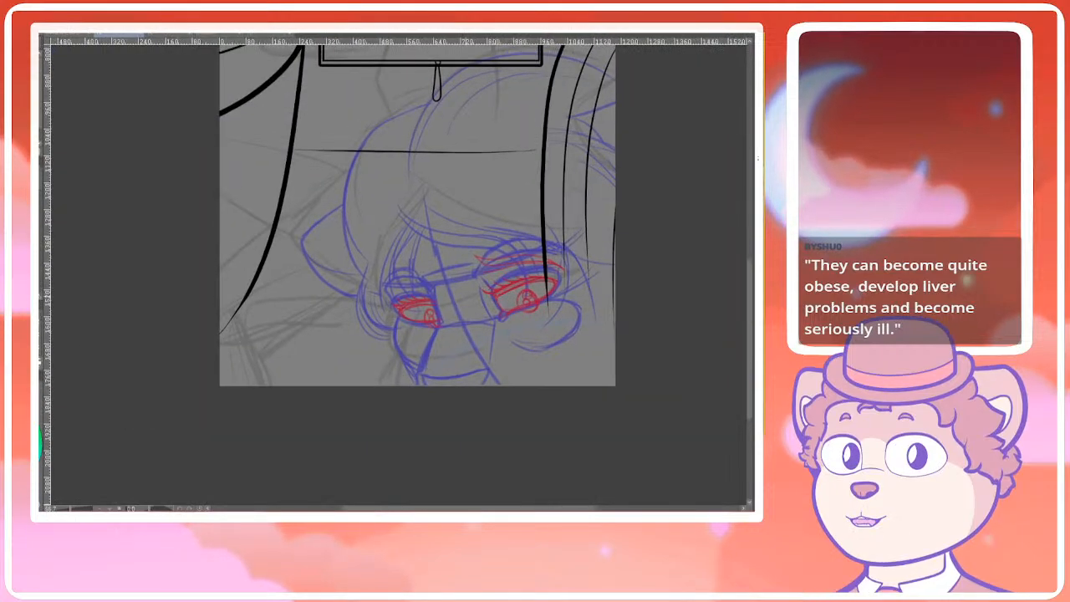
{"action": "scroll", "coordinate": [435, 305], "scroll_direction": "up", "scroll_amount": 3}
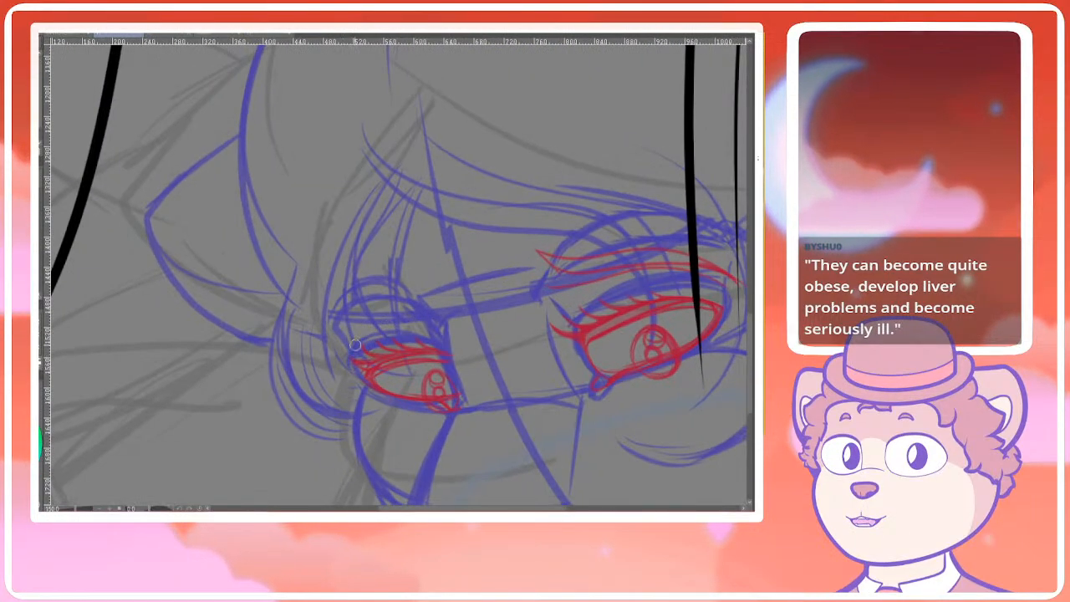
{"action": "left_click_drag", "start_coordinate": [348, 349], "coordinate": [407, 301]}
{"action": "scroll", "coordinate": [394, 303], "scroll_direction": "up", "scroll_amount": 1}
{"action": "left_click_drag", "start_coordinate": [341, 368], "coordinate": [381, 305]}
{"action": "key", "text": "ctrl+z"}
{"action": "left_click_drag", "start_coordinate": [339, 370], "coordinate": [399, 293]}
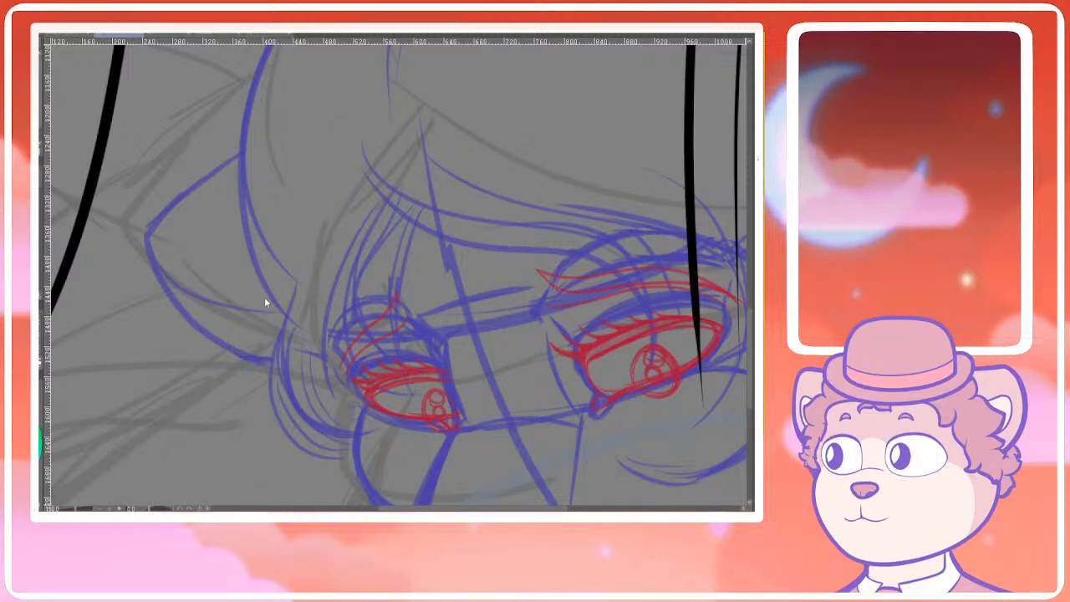
Examine the foreground character's face on the finished colour page with the "RULE-BREAKER" speech bubble, and return to the sketch page
{"action": "left_click", "coordinate": [319, 35]}
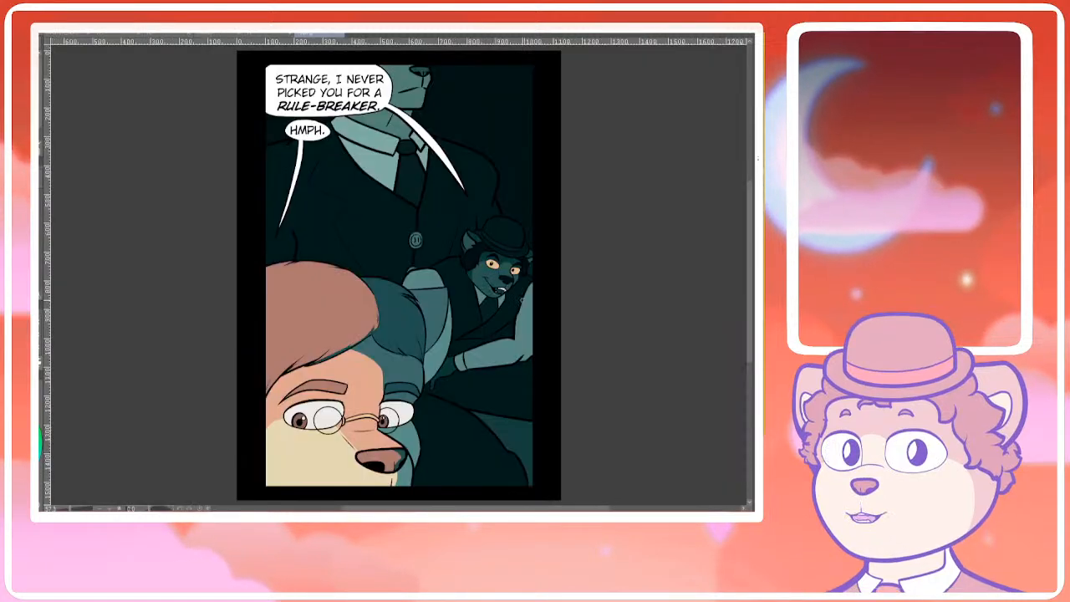
{"action": "scroll", "coordinate": [522, 299], "scroll_direction": "down", "scroll_amount": 2}
{"action": "scroll", "coordinate": [397, 400], "scroll_direction": "up", "scroll_amount": 3}
{"action": "scroll", "coordinate": [443, 379], "scroll_direction": "down", "scroll_amount": 2}
{"action": "scroll", "coordinate": [511, 391], "scroll_direction": "up", "scroll_amount": 2}
{"action": "left_click", "coordinate": [269, 37]}
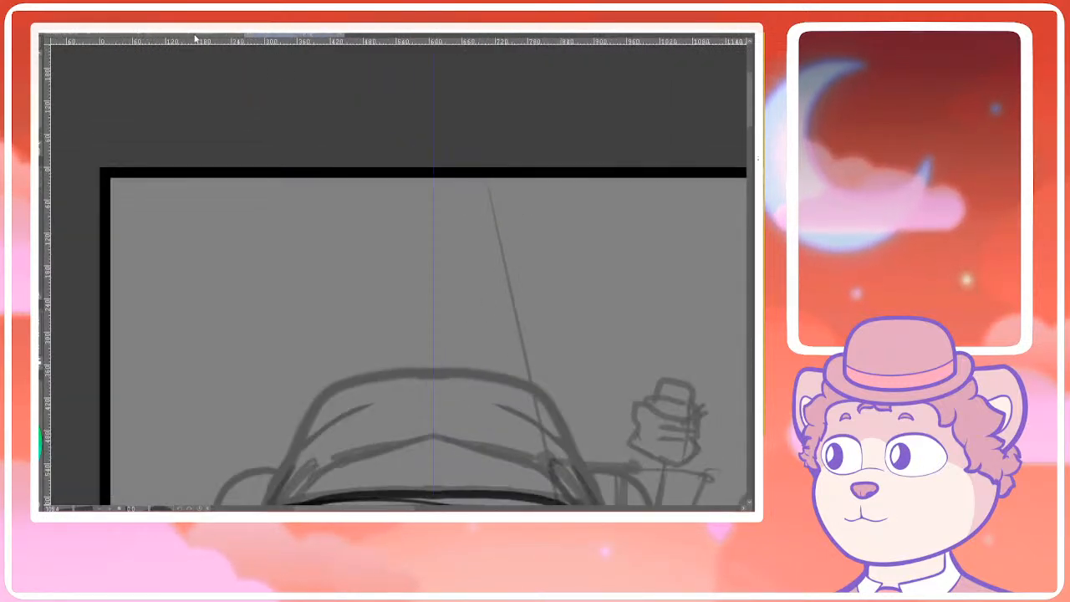
{"action": "left_click", "coordinate": [143, 37]}
{"action": "left_click", "coordinate": [116, 37]}
{"action": "scroll", "coordinate": [506, 351], "scroll_direction": "down", "scroll_amount": 5}
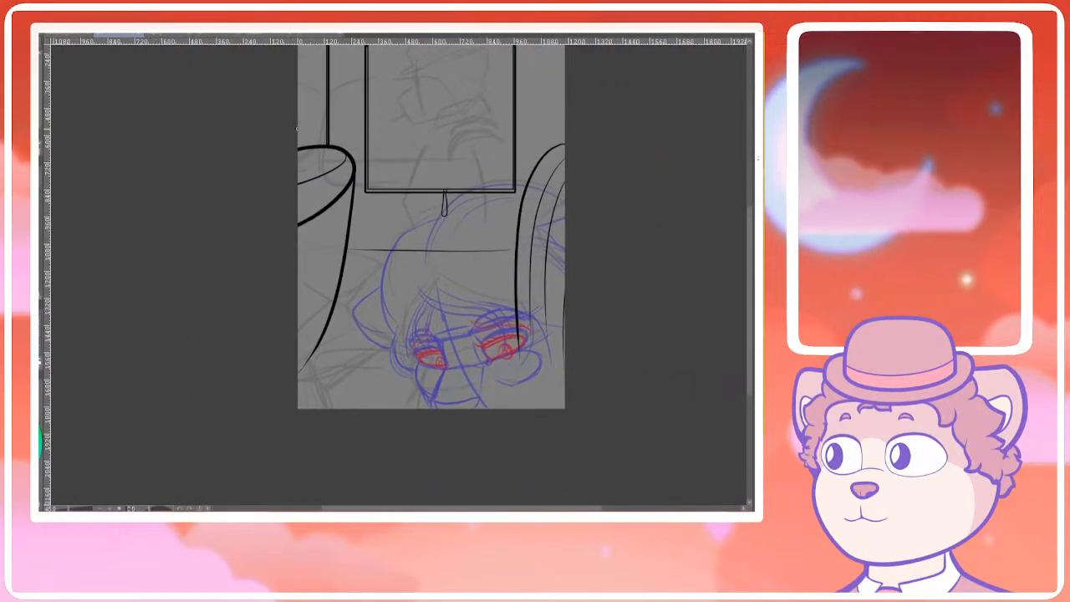
{"action": "left_click", "coordinate": [167, 38]}
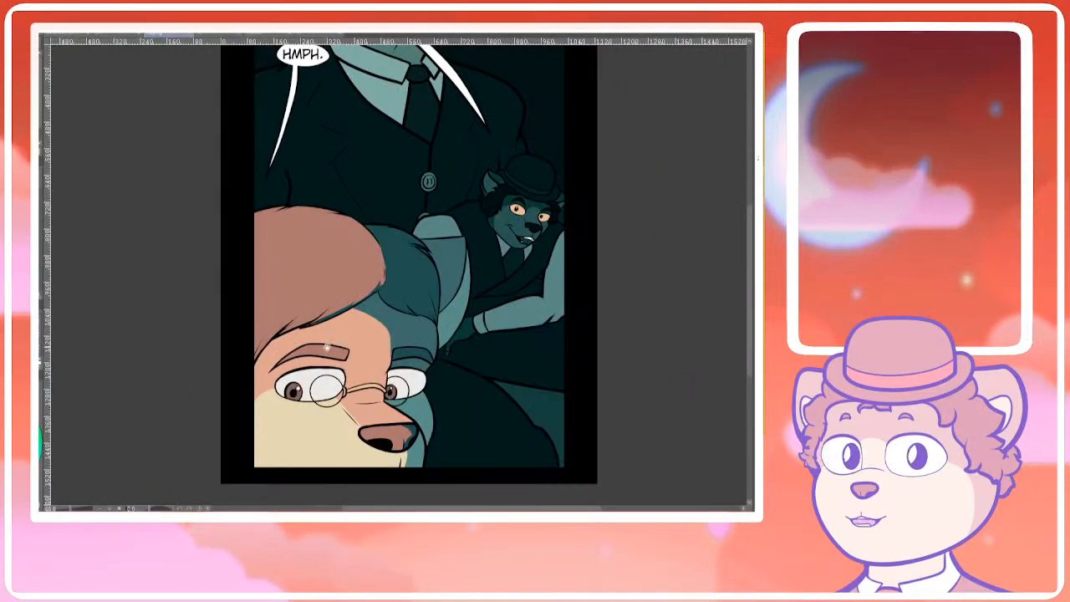
{"action": "left_click_drag", "start_coordinate": [379, 372], "coordinate": [388, 344]}
{"action": "left_click", "coordinate": [119, 37]}
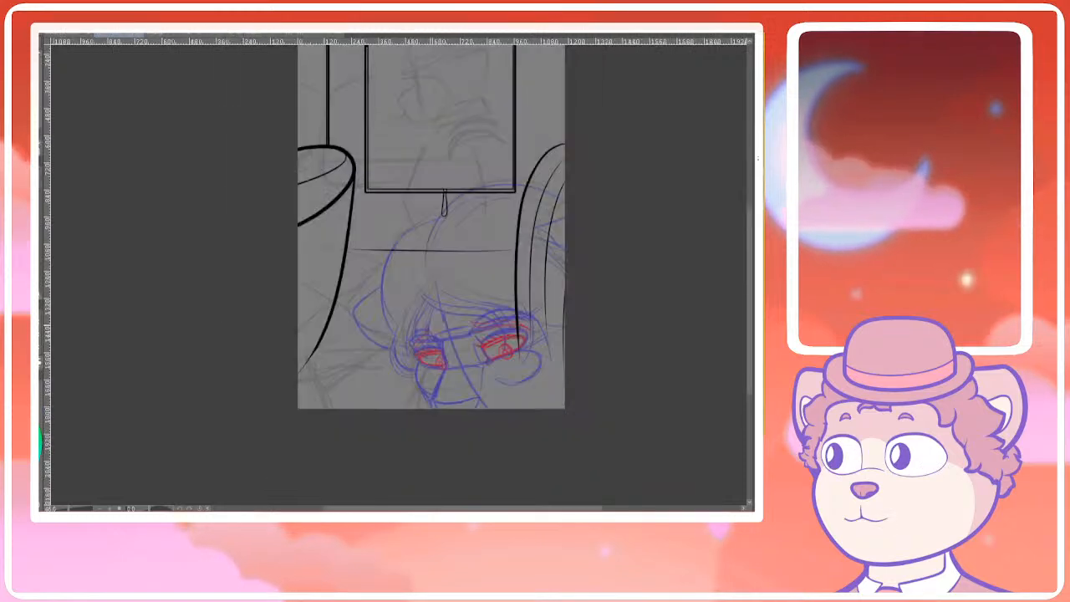
Select the area around the far eye's red brow, adjust it with a free transform and clear the selection
{"action": "mouse_move", "coordinate": [479, 361]}
{"action": "left_mouse_down"}
{"action": "mouse_move", "coordinate": [427, 361]}
{"action": "mouse_move", "coordinate": [502, 355]}
{"action": "mouse_move", "coordinate": [364, 310]}
{"action": "mouse_move", "coordinate": [371, 294]}
{"action": "left_mouse_up"}
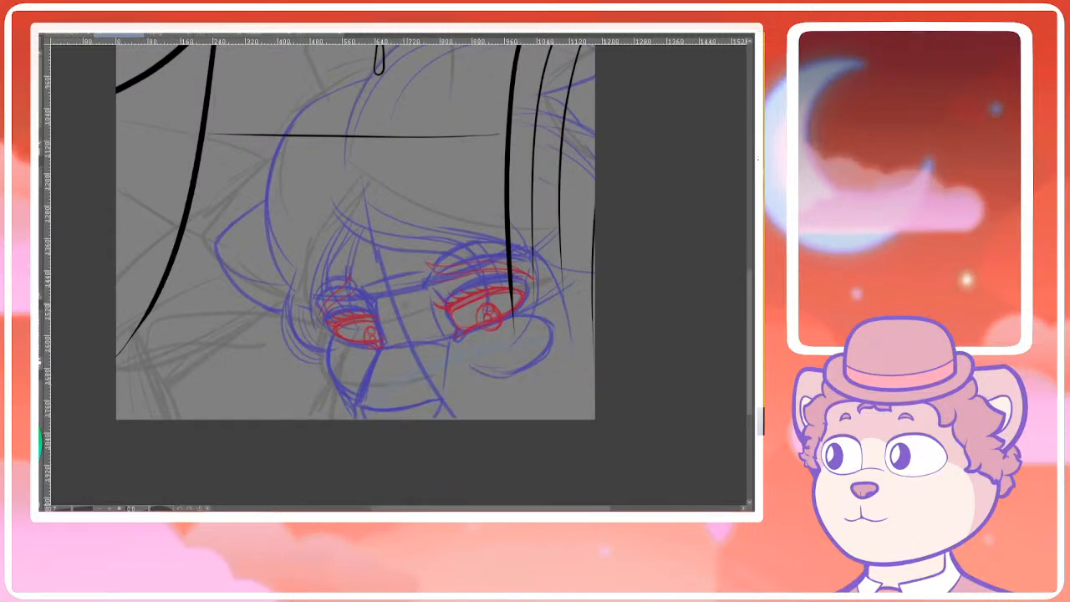
{"action": "scroll", "coordinate": [376, 291], "scroll_direction": "up", "scroll_amount": 3}
{"action": "key", "text": "m"}
{"action": "mouse_move", "coordinate": [316, 232]}
{"action": "left_mouse_down"}
{"action": "mouse_move", "coordinate": [224, 341]}
{"action": "mouse_move", "coordinate": [254, 350]}
{"action": "mouse_move", "coordinate": [330, 288]}
{"action": "mouse_move", "coordinate": [327, 299]}
{"action": "mouse_move", "coordinate": [380, 351]}
{"action": "left_mouse_up"}
{"action": "key", "text": "ctrl+t"}
{"action": "key", "text": "Return"}
{"action": "key", "text": "ctrl+d"}
{"action": "scroll", "coordinate": [397, 288], "scroll_direction": "down", "scroll_amount": 1}
{"action": "scroll", "coordinate": [376, 289], "scroll_direction": "up", "scroll_amount": 1}
{"action": "scroll", "coordinate": [382, 296], "scroll_direction": "down", "scroll_amount": 1}
{"action": "scroll", "coordinate": [382, 298], "scroll_direction": "up", "scroll_amount": 1}
{"action": "key", "text": "p"}
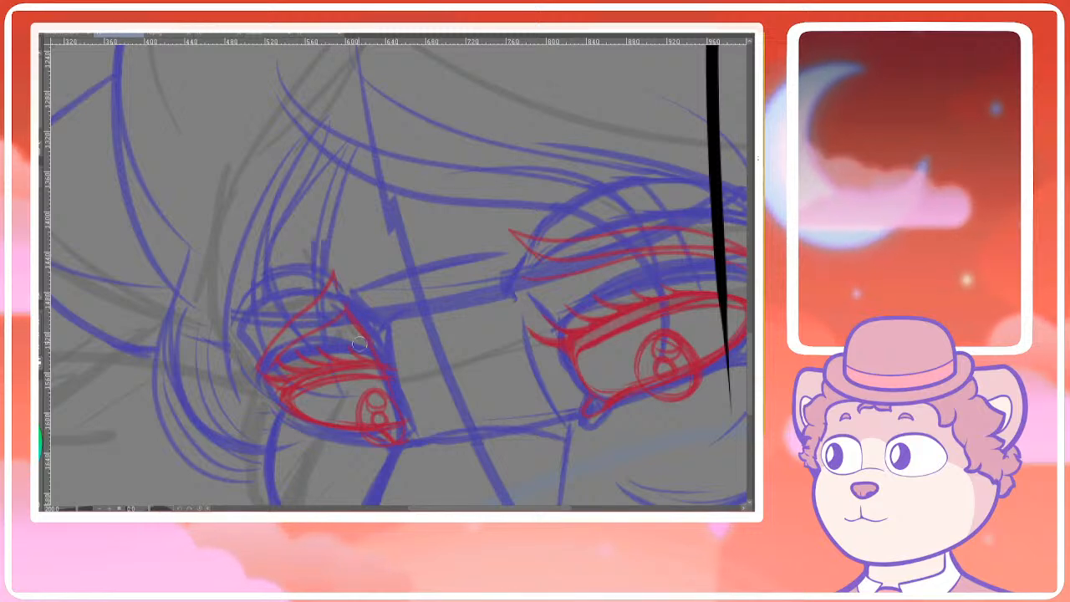
Draw a red line along the rough muzzle edge running down from the far eye's tear duct
{"action": "mouse_move", "coordinate": [368, 477]}
{"action": "left_mouse_down"}
{"action": "mouse_move", "coordinate": [365, 317]}
{"action": "mouse_move", "coordinate": [360, 381]}
{"action": "left_mouse_up"}
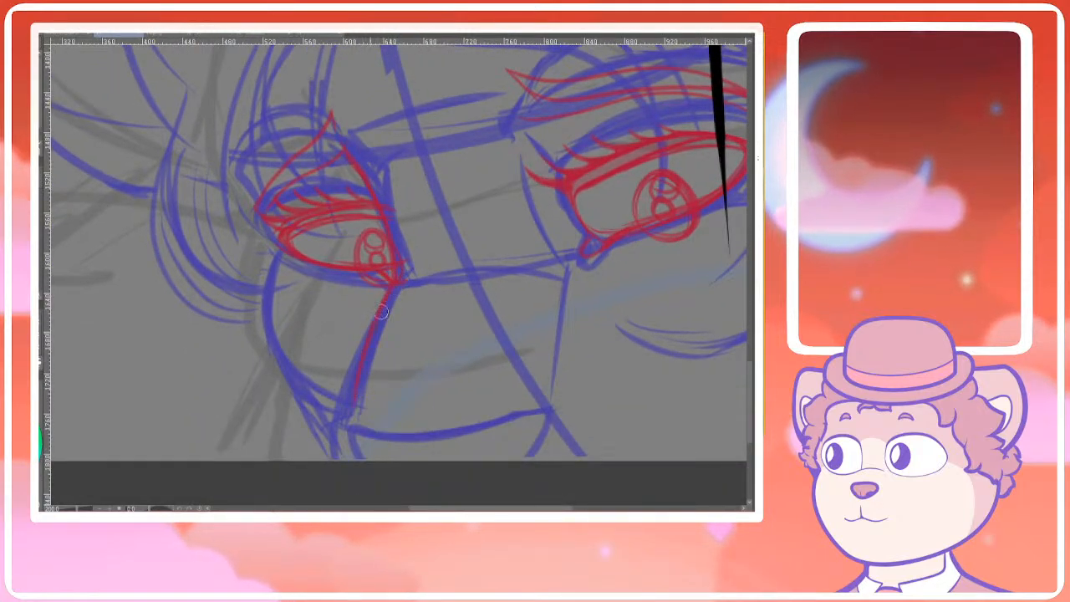
{"action": "scroll", "coordinate": [375, 341], "scroll_direction": "down", "scroll_amount": 3}
{"action": "scroll", "coordinate": [409, 372], "scroll_direction": "down", "scroll_amount": 2}
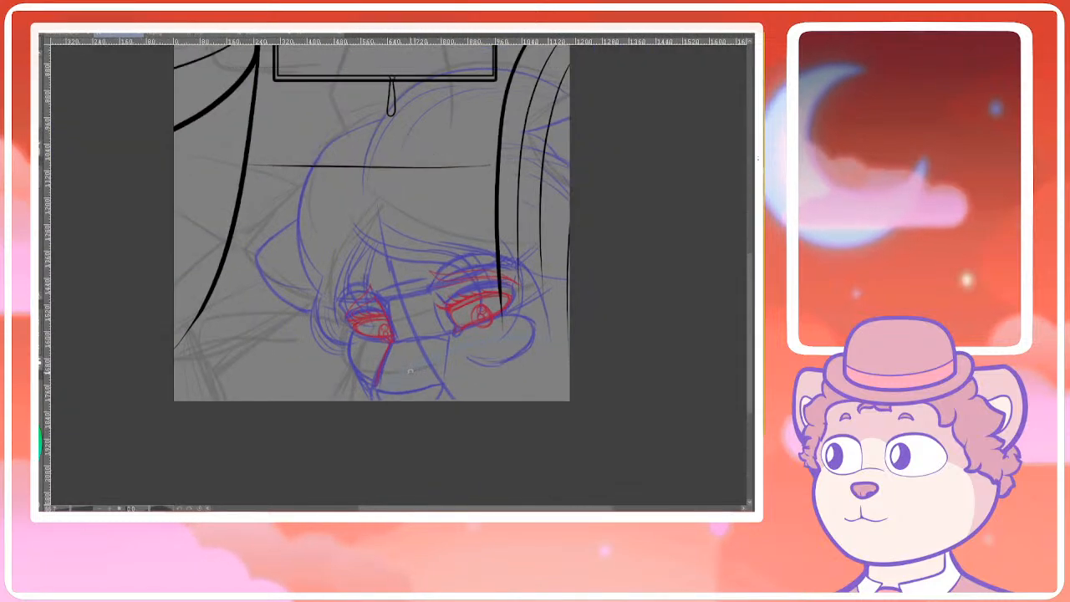
Flip the canvas view back, select the far eye's iris, adjust it with a free transform and clear the selection
{"action": "key", "text": "h"}
{"action": "left_click_drag", "start_coordinate": [397, 390], "coordinate": [395, 267]}
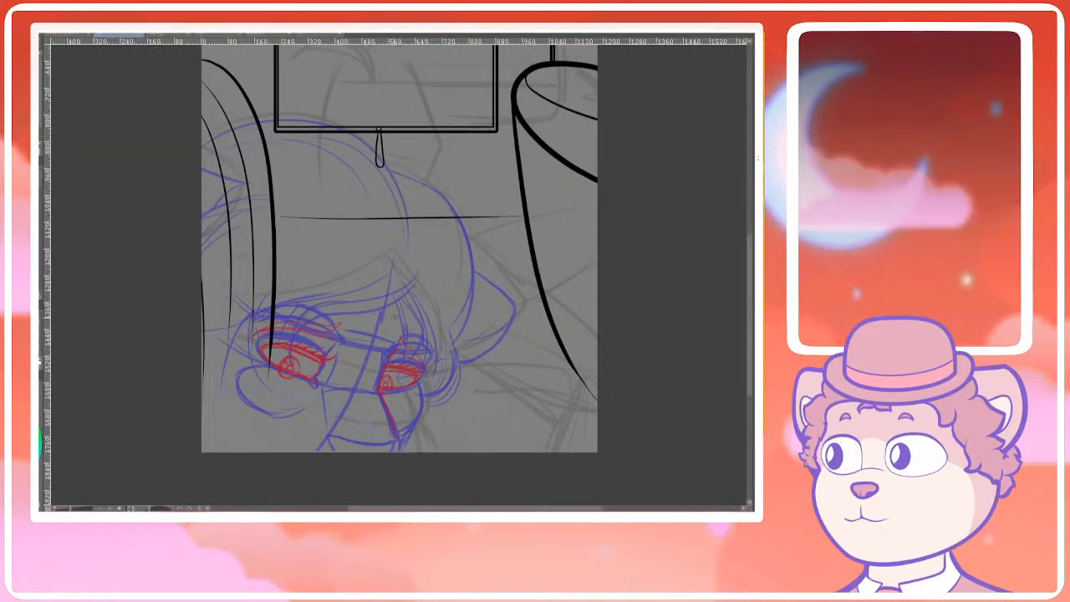
{"action": "scroll", "coordinate": [385, 392], "scroll_direction": "up", "scroll_amount": 5}
{"action": "mouse_move", "coordinate": [407, 347]}
{"action": "left_mouse_down"}
{"action": "mouse_move", "coordinate": [390, 339]}
{"action": "mouse_move", "coordinate": [371, 364]}
{"action": "mouse_move", "coordinate": [402, 387]}
{"action": "mouse_move", "coordinate": [408, 348]}
{"action": "left_mouse_up"}
{"action": "key", "text": "ctrl+t"}
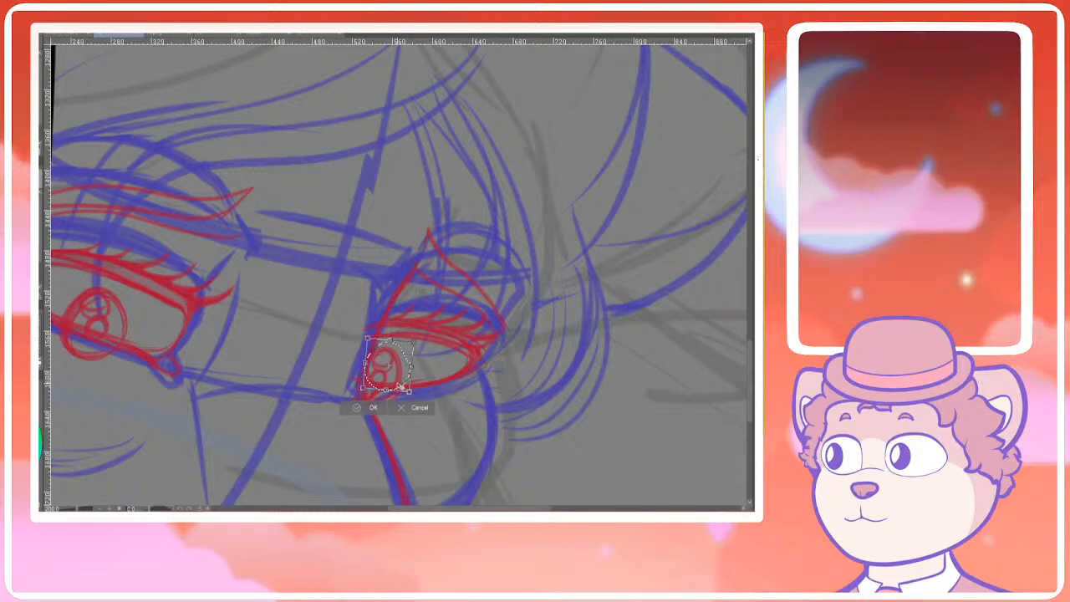
{"action": "left_click", "coordinate": [372, 405]}
{"action": "key", "text": "ctrl+d"}
{"action": "scroll", "coordinate": [457, 341], "scroll_direction": "down", "scroll_amount": 4}
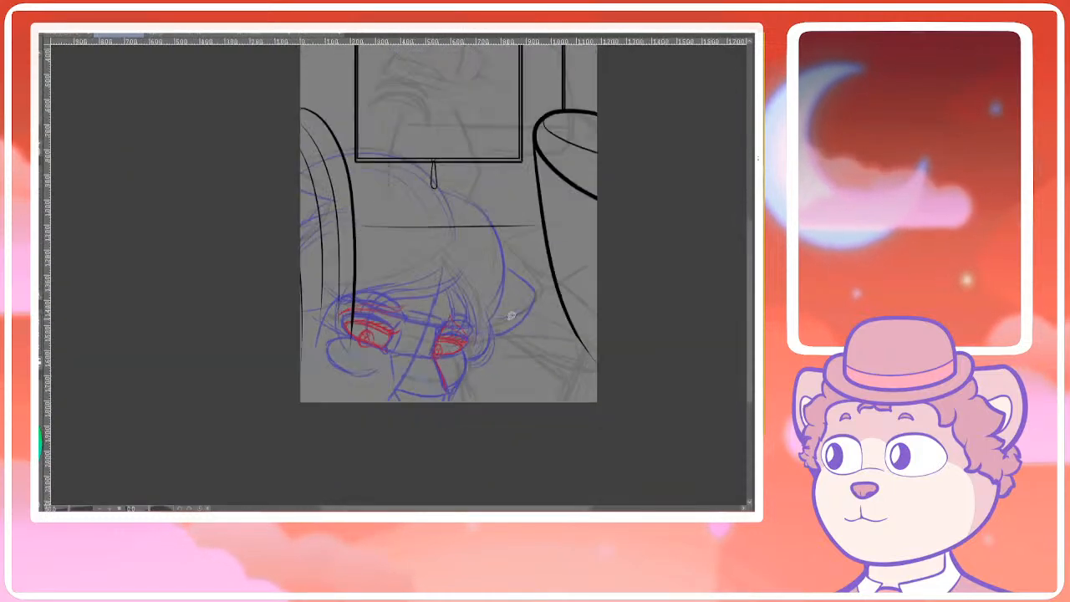
Reselect the far eye's iris, enlarge it slightly with a free transform and clear the selection
{"action": "key", "text": "ctrl+shift+d"}
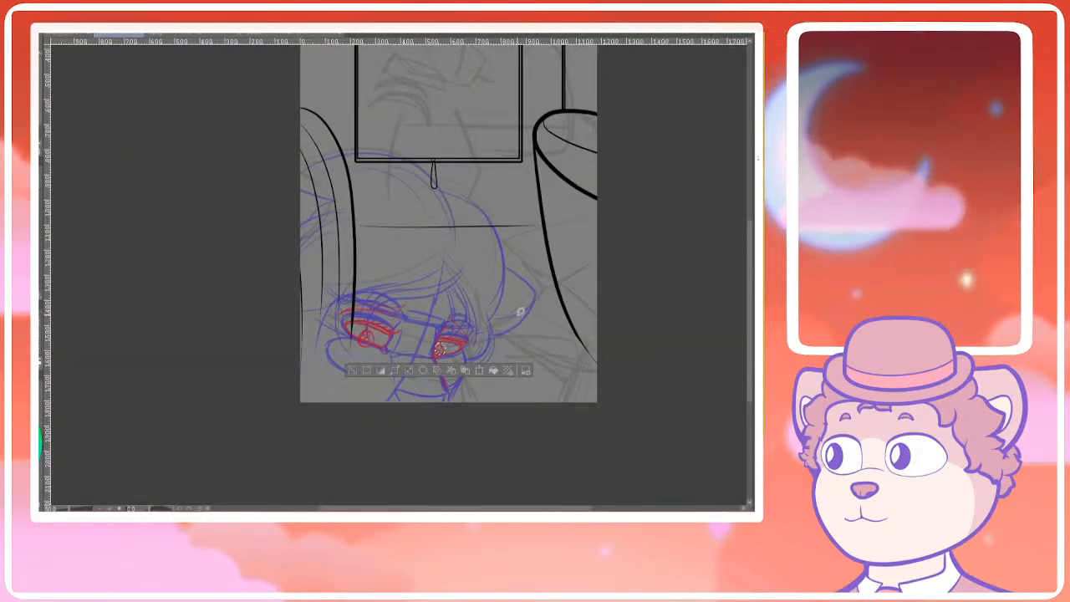
{"action": "scroll", "coordinate": [500, 325], "scroll_direction": "up", "scroll_amount": 4}
{"action": "key", "text": "ctrl+t"}
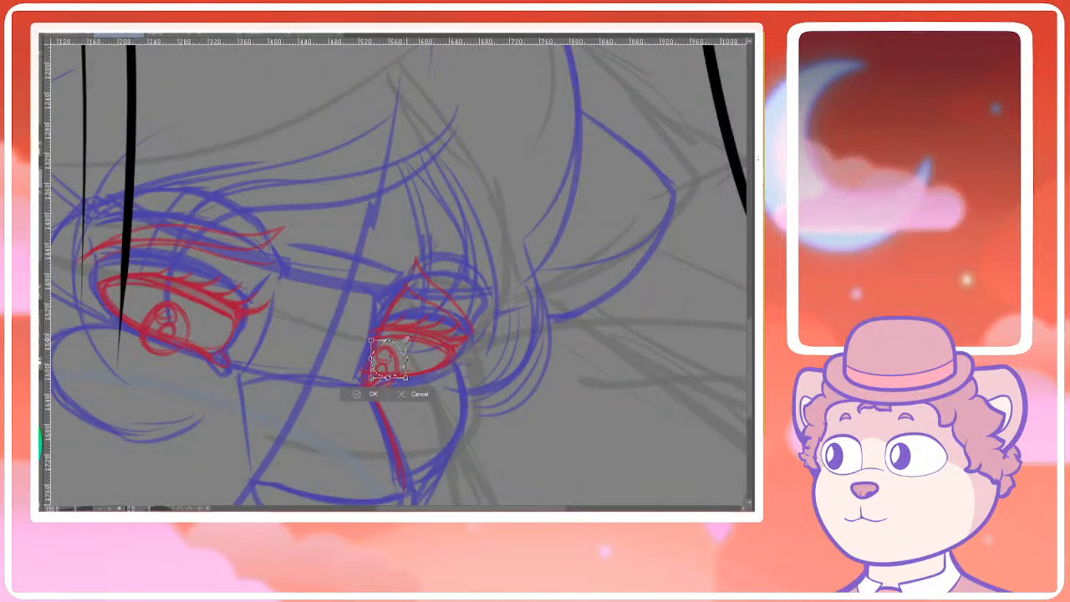
{"action": "left_click_drag", "start_coordinate": [407, 340], "coordinate": [394, 372]}
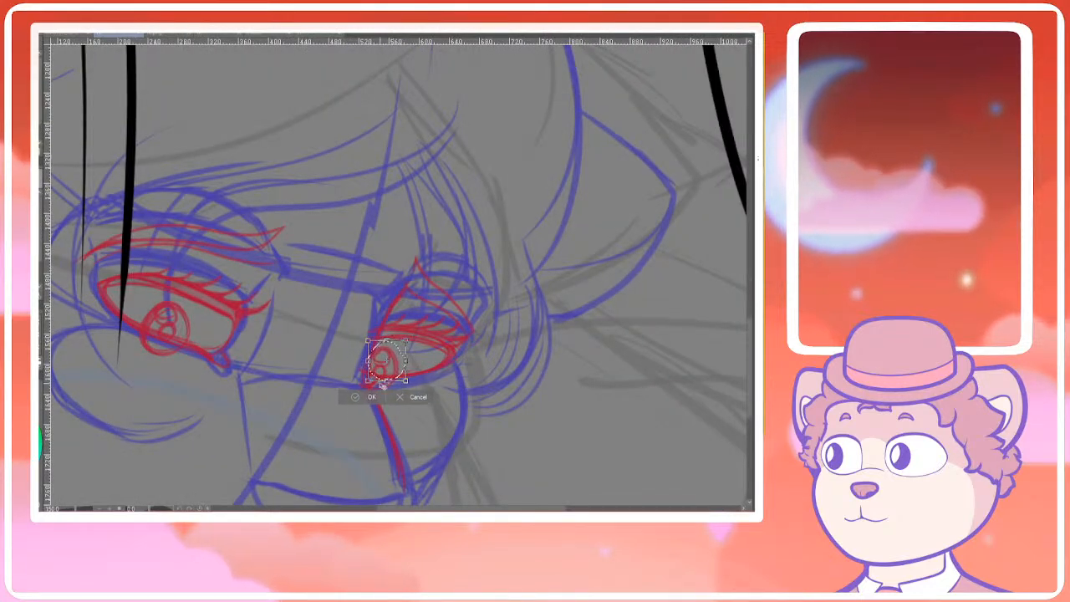
{"action": "left_click", "coordinate": [366, 396]}
{"action": "key", "text": "ctrl+d"}
{"action": "scroll", "coordinate": [427, 327], "scroll_direction": "down", "scroll_amount": 3}
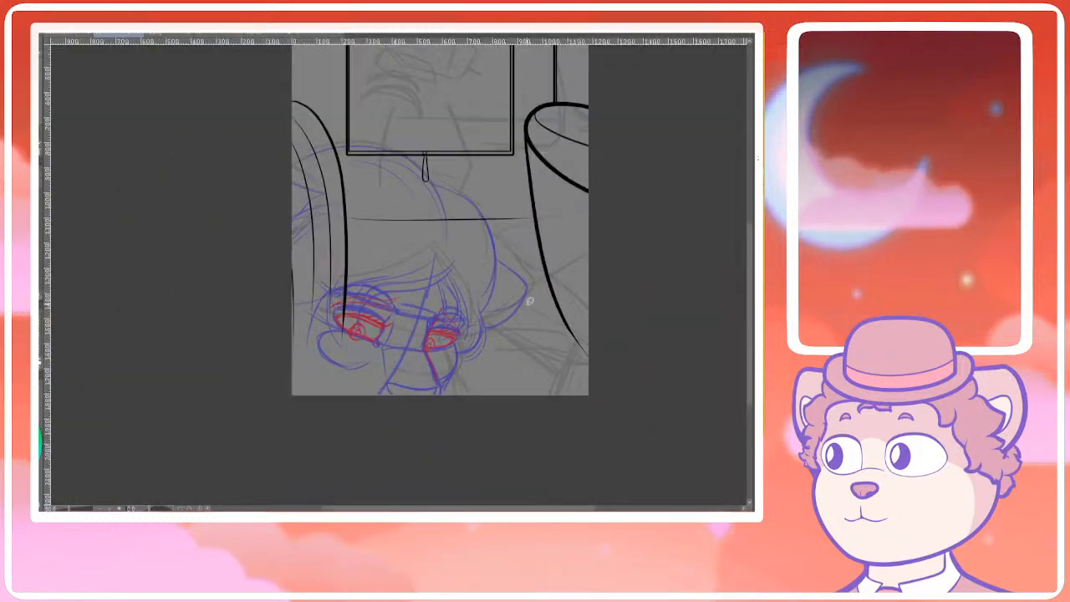
Flip the canvas view back and rough in the background figure with the brimmed hat in light blue over the grey sketch
{"action": "key", "text": "h"}
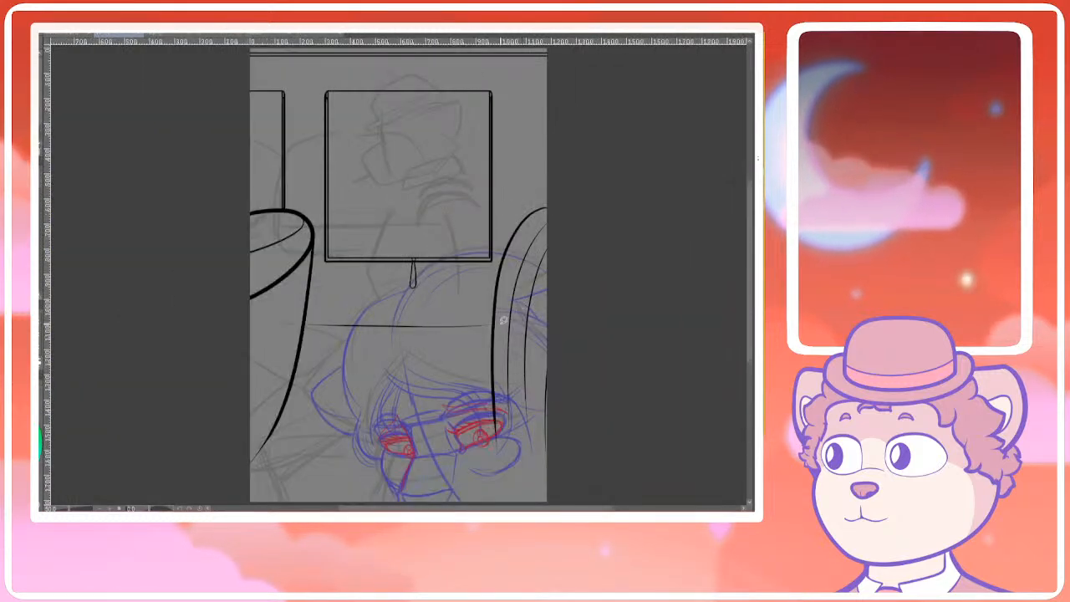
{"action": "scroll", "coordinate": [502, 320], "scroll_direction": "down", "scroll_amount": 3}
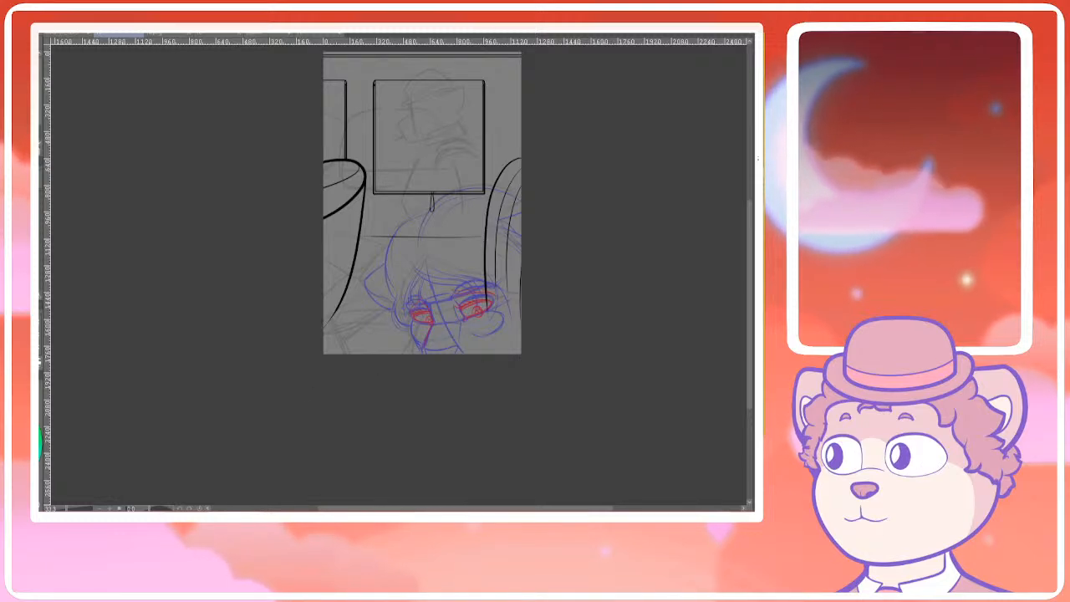
{"action": "scroll", "coordinate": [365, 265], "scroll_direction": "up", "scroll_amount": 5}
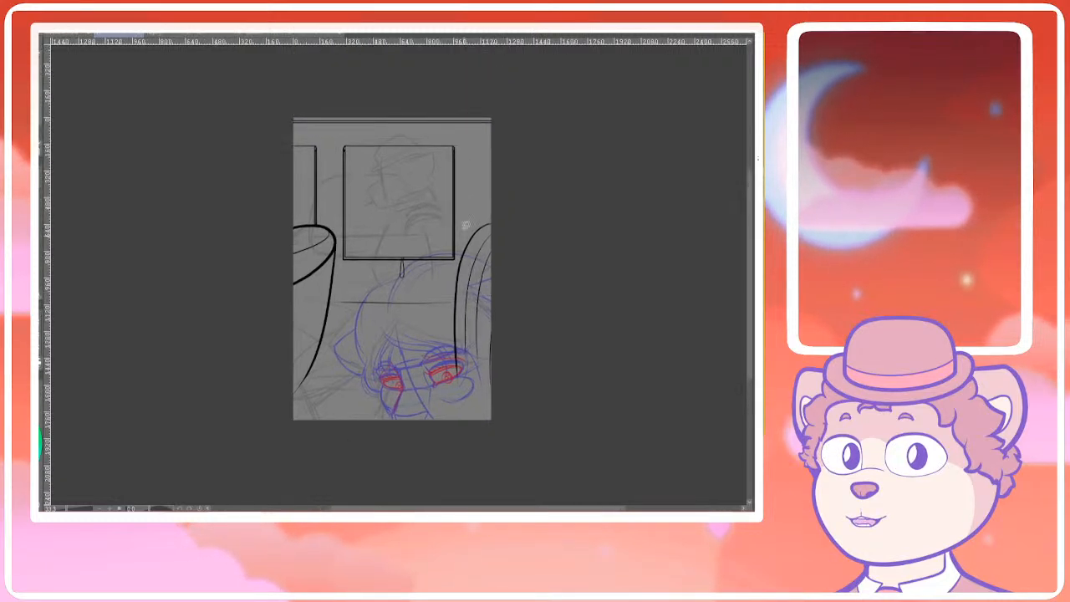
{"action": "left_click_drag", "start_coordinate": [408, 307], "coordinate": [411, 282]}
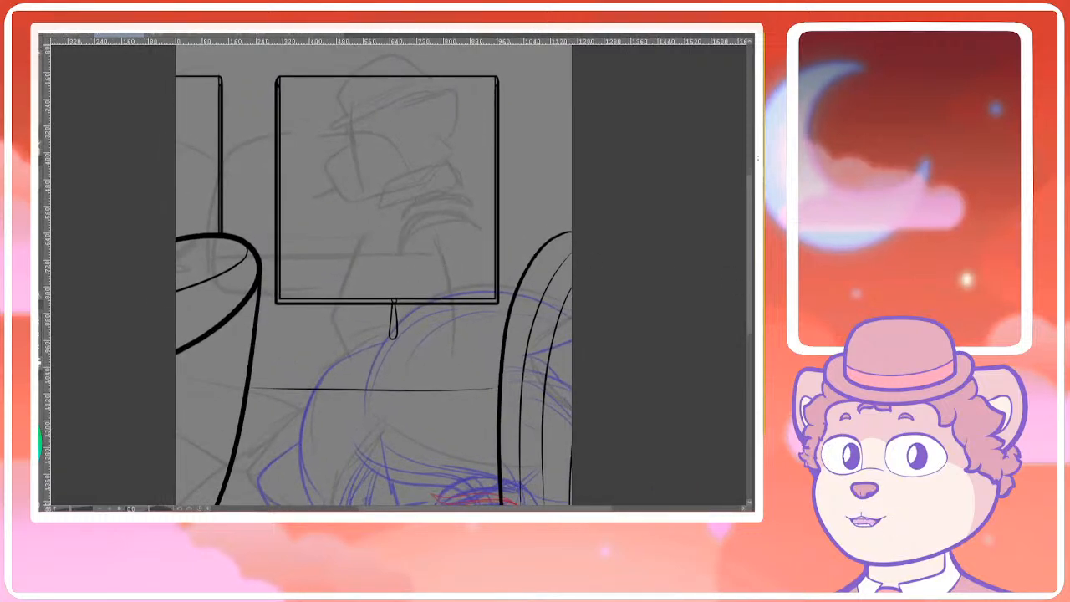
{"action": "left_click_drag", "start_coordinate": [429, 209], "coordinate": [422, 199]}
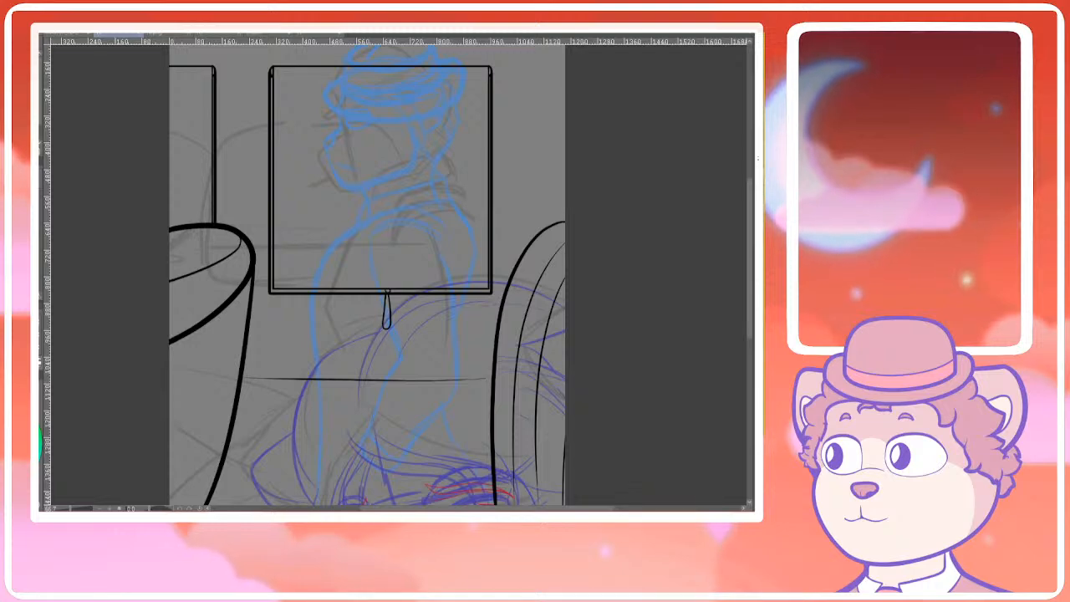
{"action": "left_click", "coordinate": [758, 158]}
{"action": "left_click", "coordinate": [758, 158]}
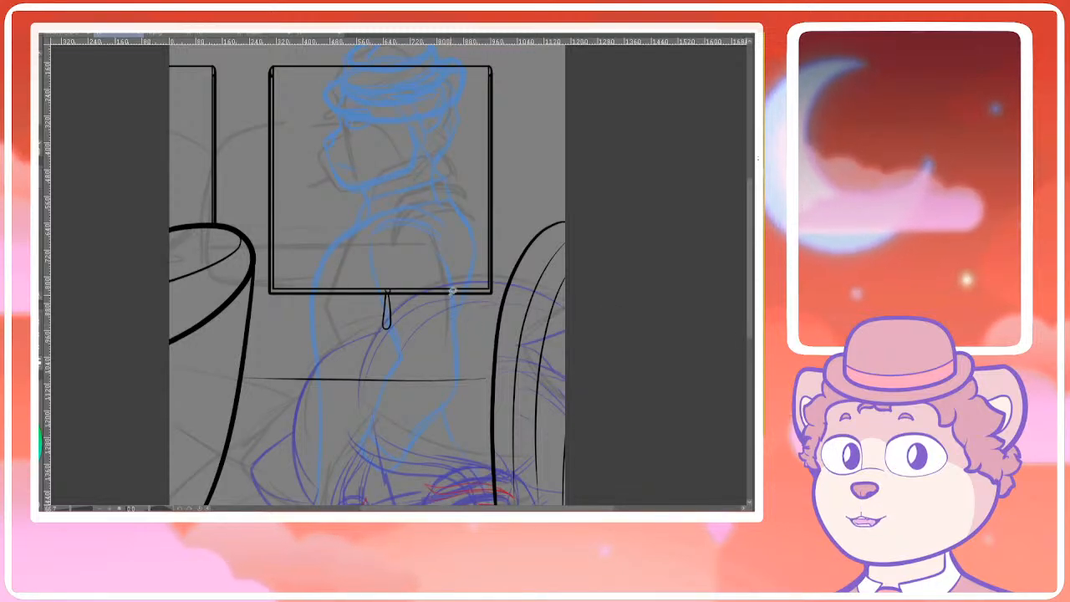
{"action": "left_click_drag", "start_coordinate": [442, 339], "coordinate": [401, 382]}
{"action": "left_click_drag", "start_coordinate": [380, 318], "coordinate": [380, 278]}
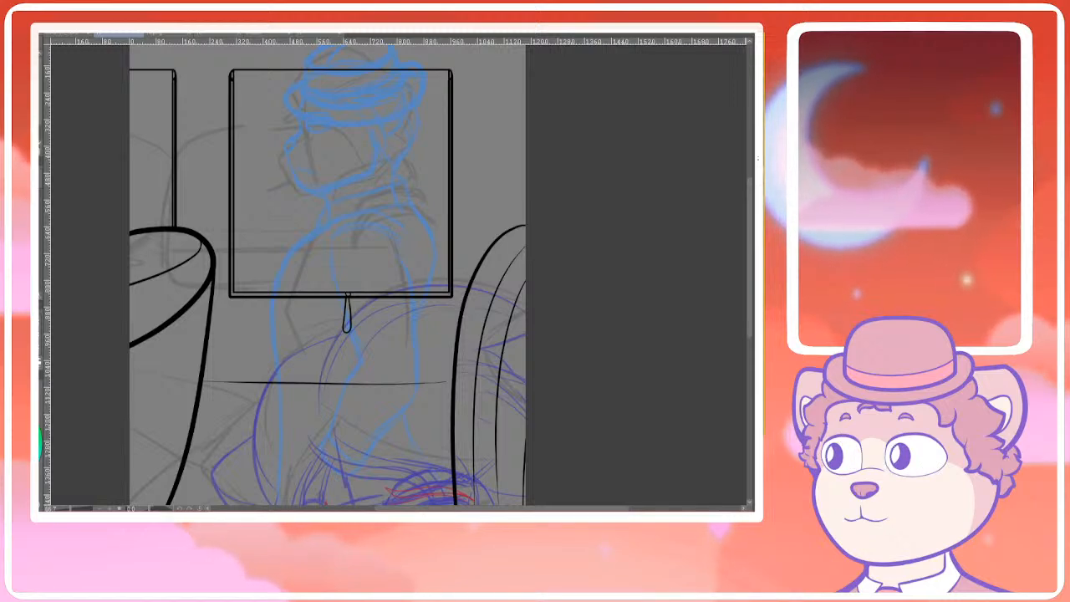
{"action": "scroll", "coordinate": [402, 314], "scroll_direction": "down", "scroll_amount": 3}
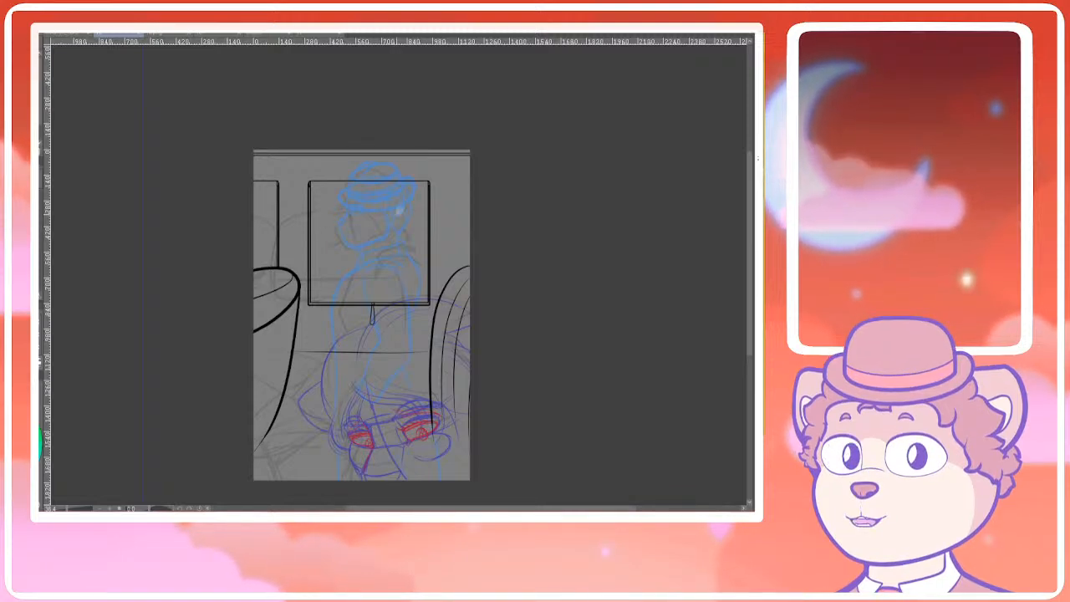
Draw purple lines on the background figure's profile from the hat brim down the forehead and out along the muzzle bridge
{"action": "scroll", "coordinate": [351, 212], "scroll_direction": "up", "scroll_amount": 5}
{"action": "mouse_move", "coordinate": [380, 234]}
{"action": "left_mouse_down"}
{"action": "mouse_move", "coordinate": [366, 263]}
{"action": "mouse_move", "coordinate": [372, 245]}
{"action": "left_mouse_up"}
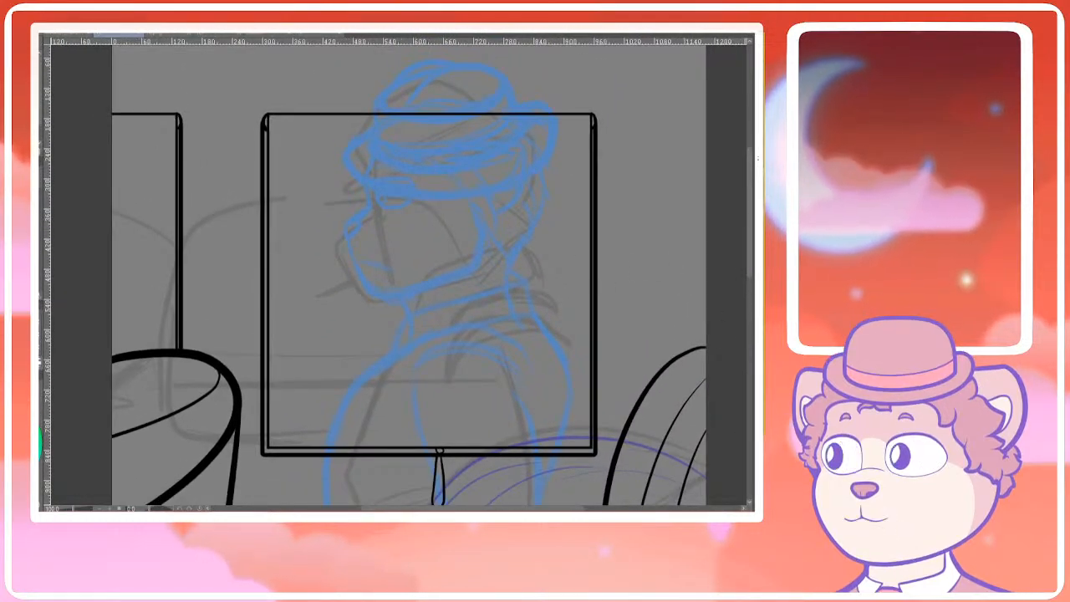
{"action": "scroll", "coordinate": [387, 158], "scroll_direction": "up", "scroll_amount": 1}
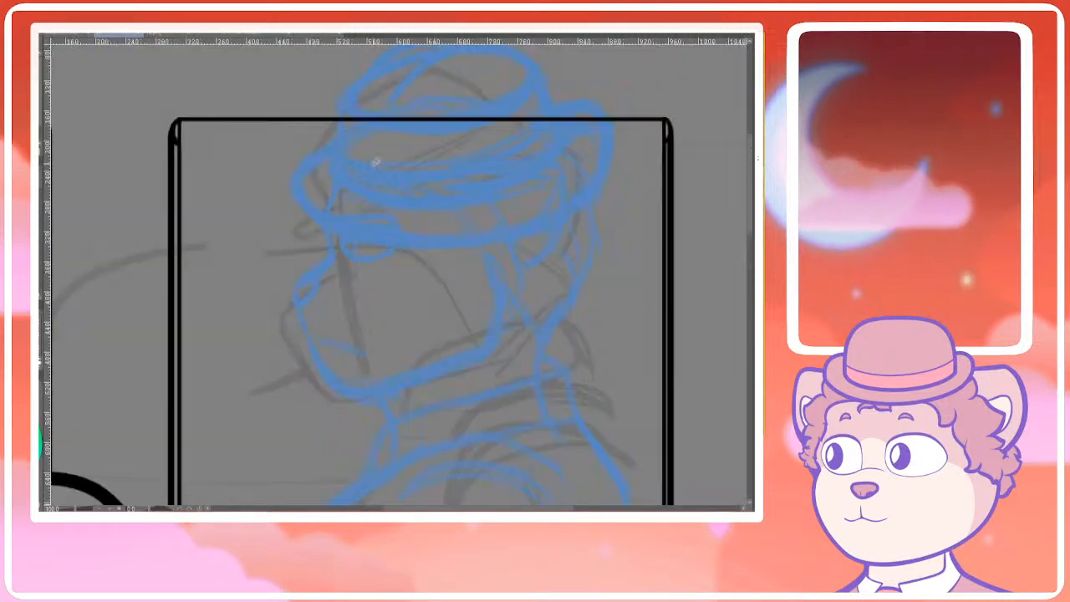
{"action": "left_click_drag", "start_coordinate": [325, 216], "coordinate": [336, 260]}
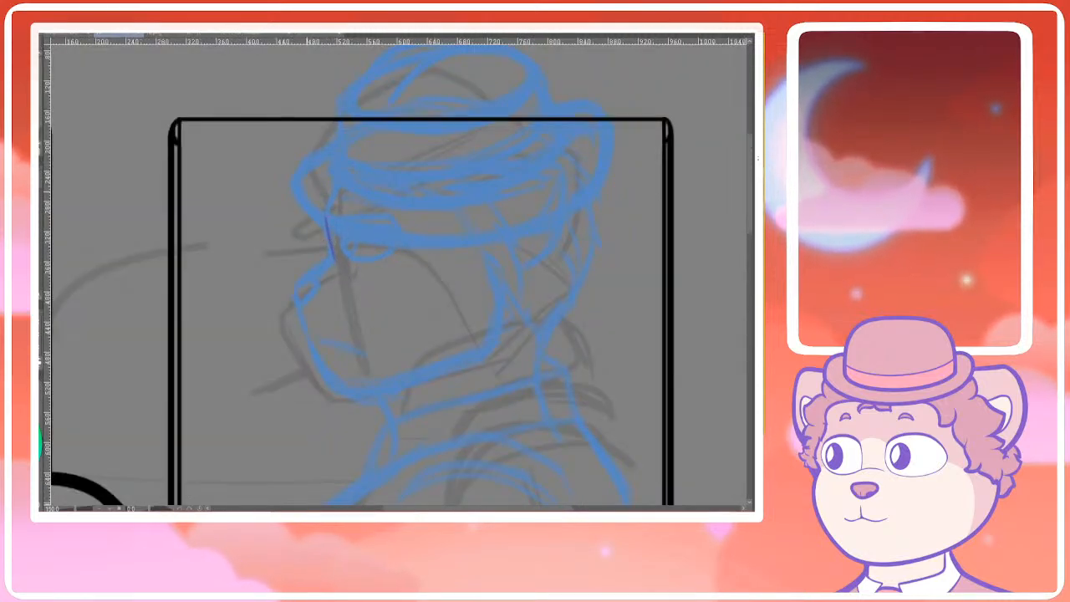
{"action": "scroll", "coordinate": [336, 261], "scroll_direction": "up", "scroll_amount": 1}
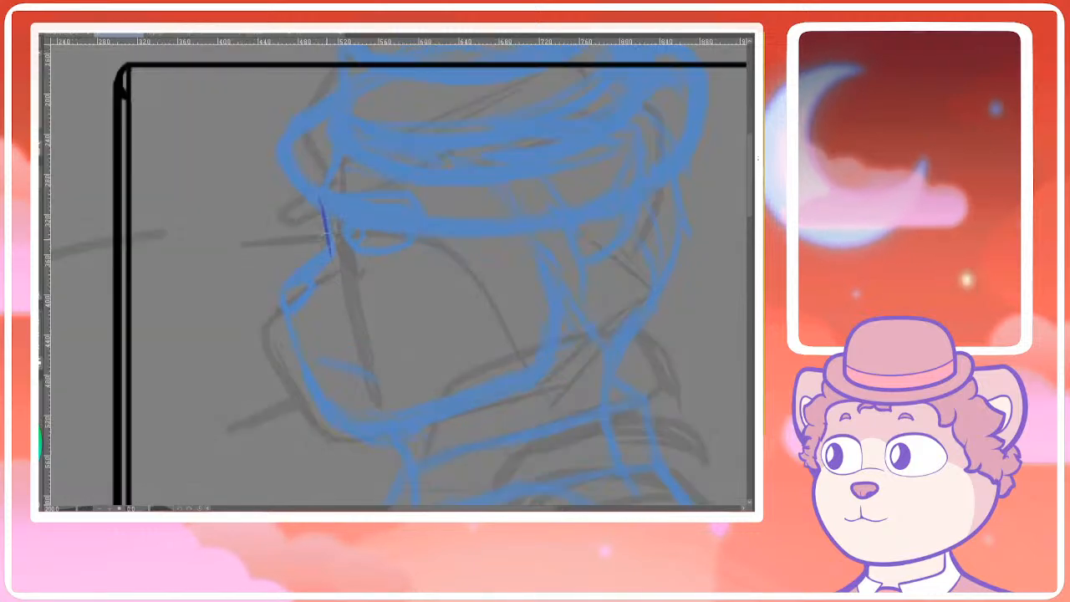
{"action": "key", "text": "ctrl+z"}
{"action": "mouse_move", "coordinate": [321, 204]}
{"action": "left_mouse_down"}
{"action": "mouse_move", "coordinate": [332, 255]}
{"action": "mouse_move", "coordinate": [284, 292]}
{"action": "mouse_move", "coordinate": [285, 326]}
{"action": "left_mouse_up"}
{"action": "key", "text": "ctrl+z"}
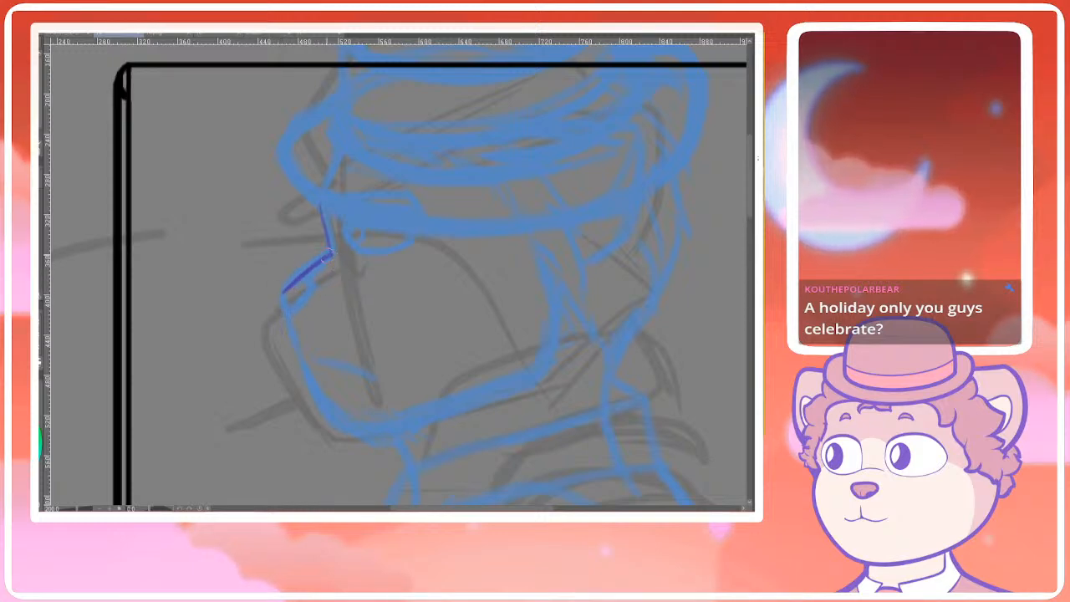
{"action": "key", "text": "ctrl+z"}
{"action": "mouse_move", "coordinate": [297, 373]}
{"action": "left_mouse_down"}
{"action": "mouse_move", "coordinate": [328, 428]}
{"action": "mouse_move", "coordinate": [393, 423]}
{"action": "left_mouse_up"}
{"action": "left_click_drag", "start_coordinate": [312, 402], "coordinate": [338, 357]}
{"action": "key", "text": "ctrl+plus"}
{"action": "left_click_drag", "start_coordinate": [382, 281], "coordinate": [420, 299]}
{"action": "key", "text": "ctrl+z"}
{"action": "key", "text": "ctrl+z"}
{"action": "key", "text": "ctrl+z"}
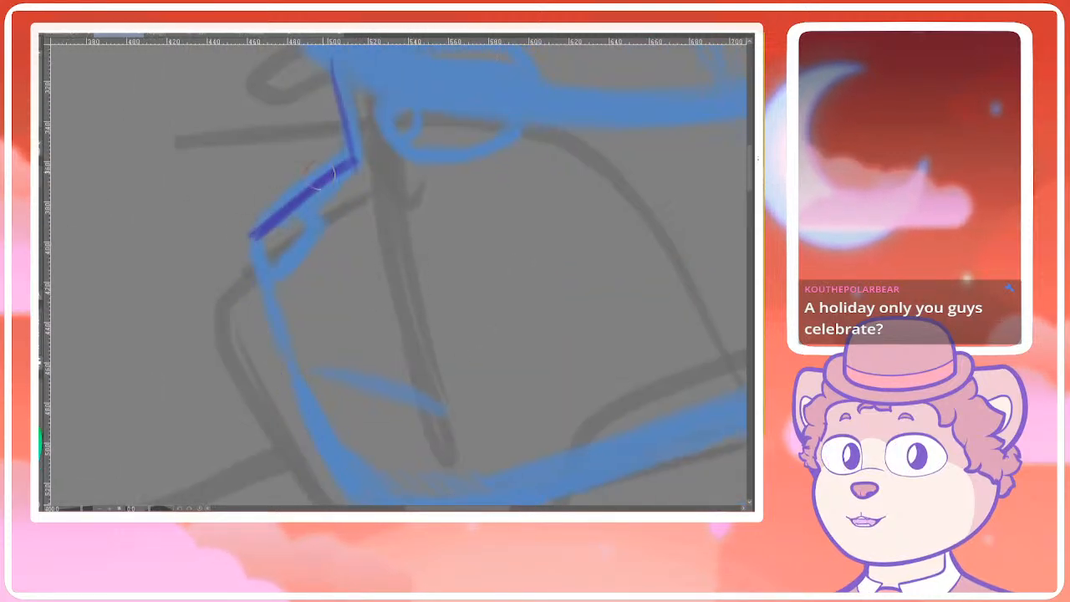
Extend the background figure's muzzle bridge to the nose tip and strengthen the forehead line above it
{"action": "left_click_drag", "start_coordinate": [286, 209], "coordinate": [227, 262]}
{"action": "key", "text": "ctrl+z"}
{"action": "left_click_drag", "start_coordinate": [289, 210], "coordinate": [243, 248]}
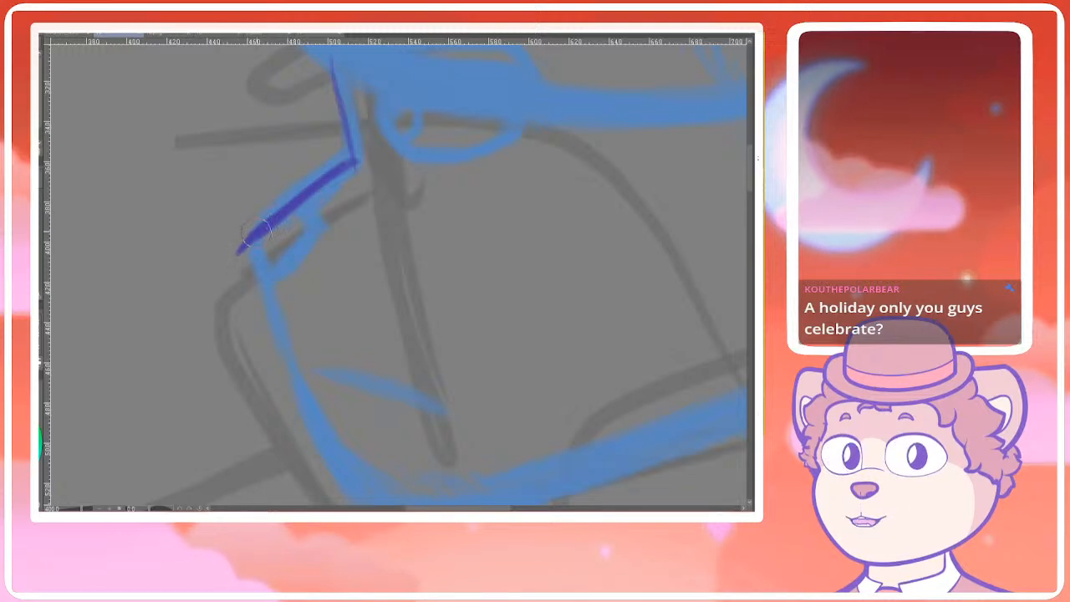
{"action": "left_click_drag", "start_coordinate": [360, 184], "coordinate": [352, 243]}
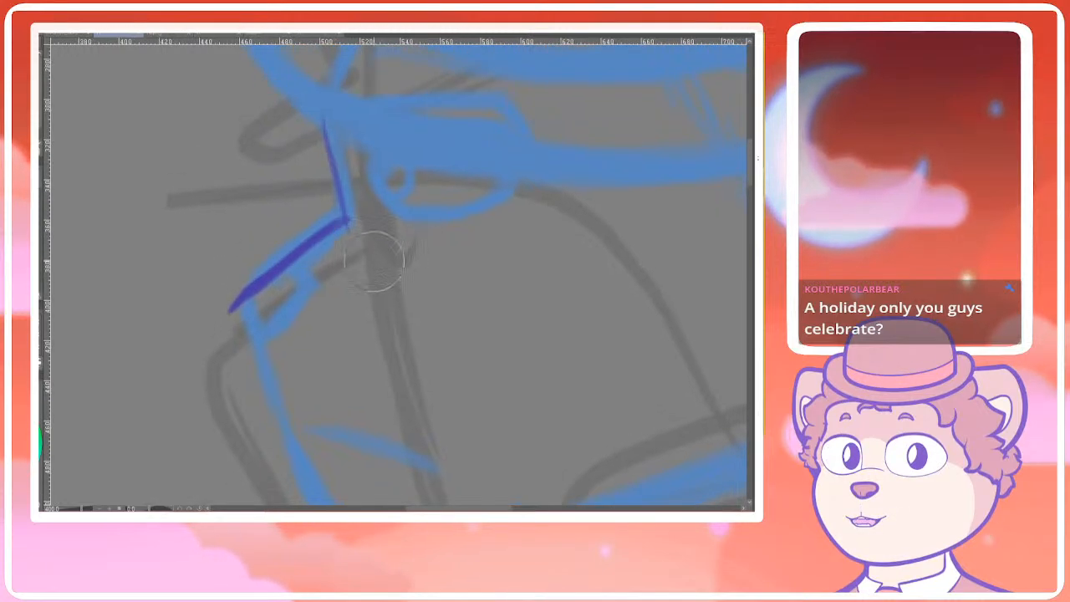
{"action": "mouse_move", "coordinate": [360, 189]}
{"action": "left_mouse_down"}
{"action": "mouse_move", "coordinate": [384, 276]}
{"action": "mouse_move", "coordinate": [356, 271]}
{"action": "mouse_move", "coordinate": [366, 306]}
{"action": "left_mouse_up"}
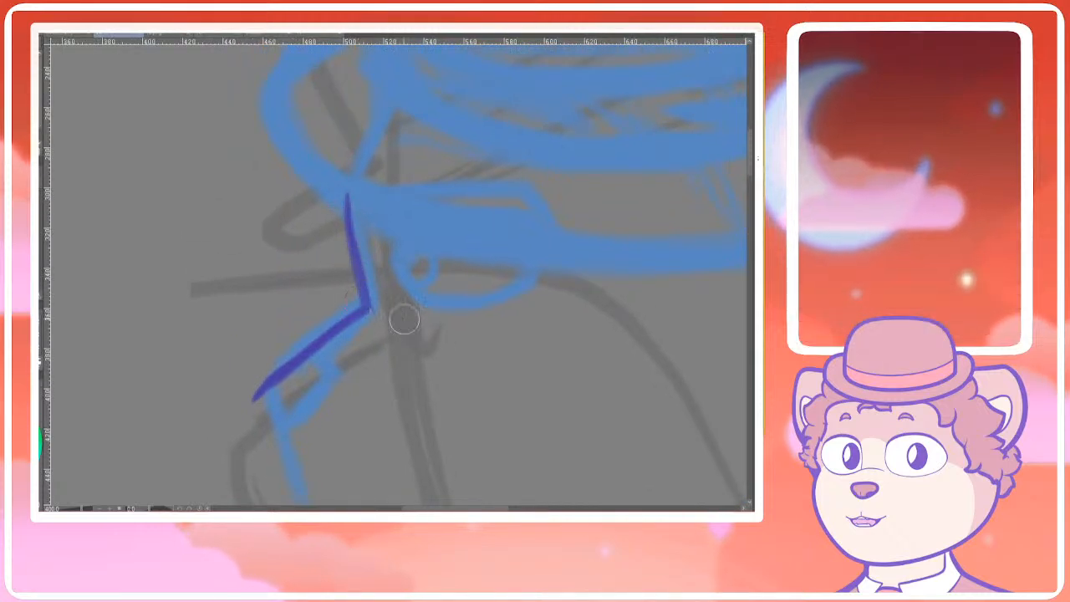
{"action": "scroll", "coordinate": [414, 324], "scroll_direction": "down", "scroll_amount": 4}
{"action": "scroll", "coordinate": [391, 306], "scroll_direction": "up", "scroll_amount": 2}
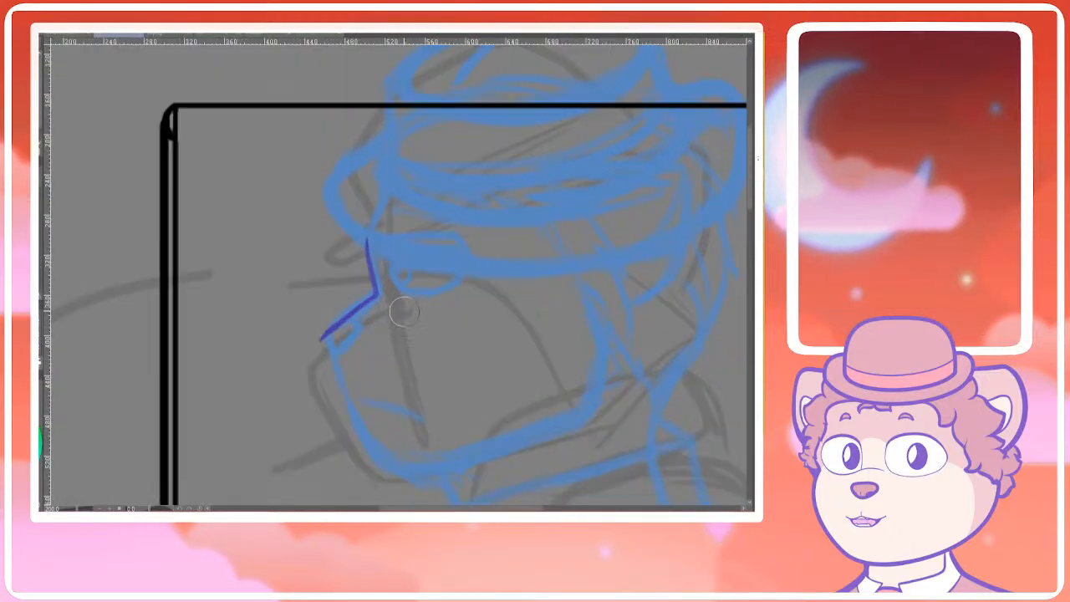
{"action": "scroll", "coordinate": [422, 266], "scroll_direction": "up", "scroll_amount": 3}
{"action": "mouse_move", "coordinate": [278, 334]}
{"action": "left_mouse_down"}
{"action": "mouse_move", "coordinate": [287, 366]}
{"action": "mouse_move", "coordinate": [273, 381]}
{"action": "left_mouse_up"}
{"action": "key", "text": "ctrl+z"}
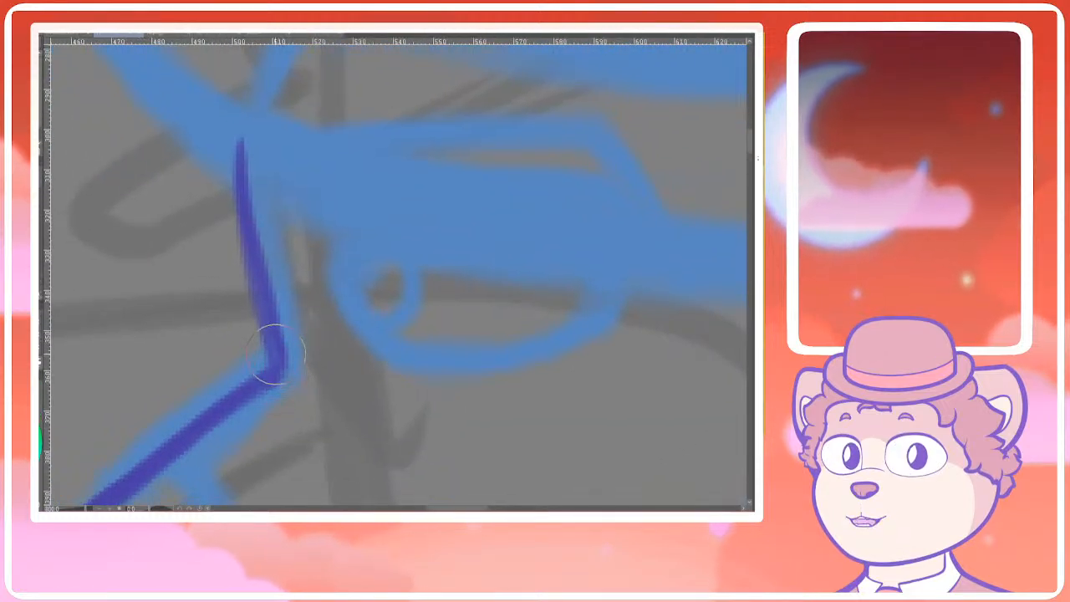
{"action": "scroll", "coordinate": [276, 355], "scroll_direction": "down", "scroll_amount": 5}
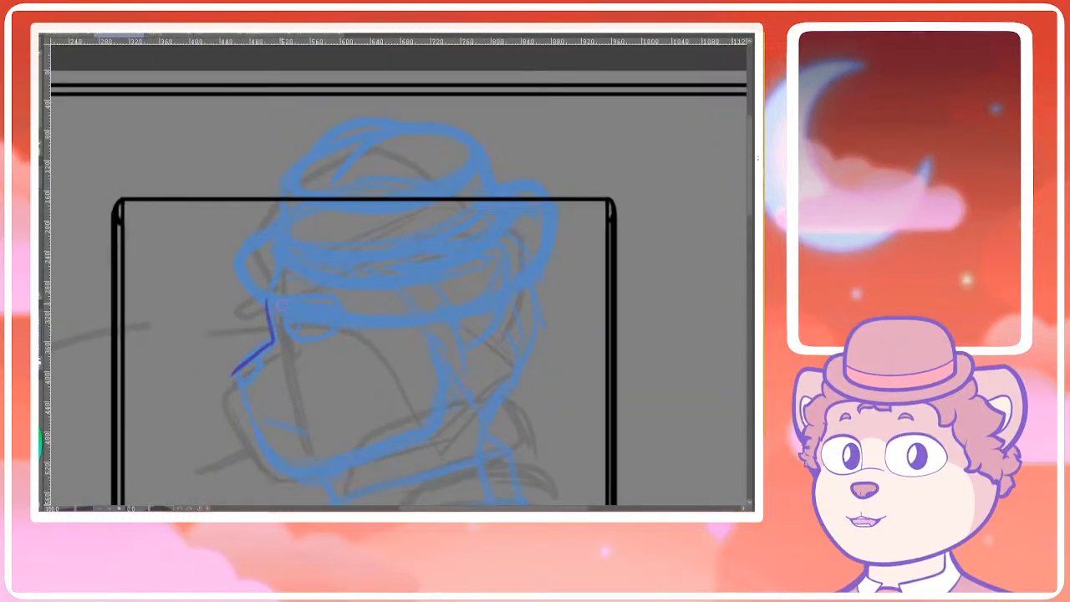
Draw the background figure's muzzle front, chin and lower jaw in purple, curving from the nose tip back towards the neck
{"action": "scroll", "coordinate": [277, 304], "scroll_direction": "up", "scroll_amount": 2}
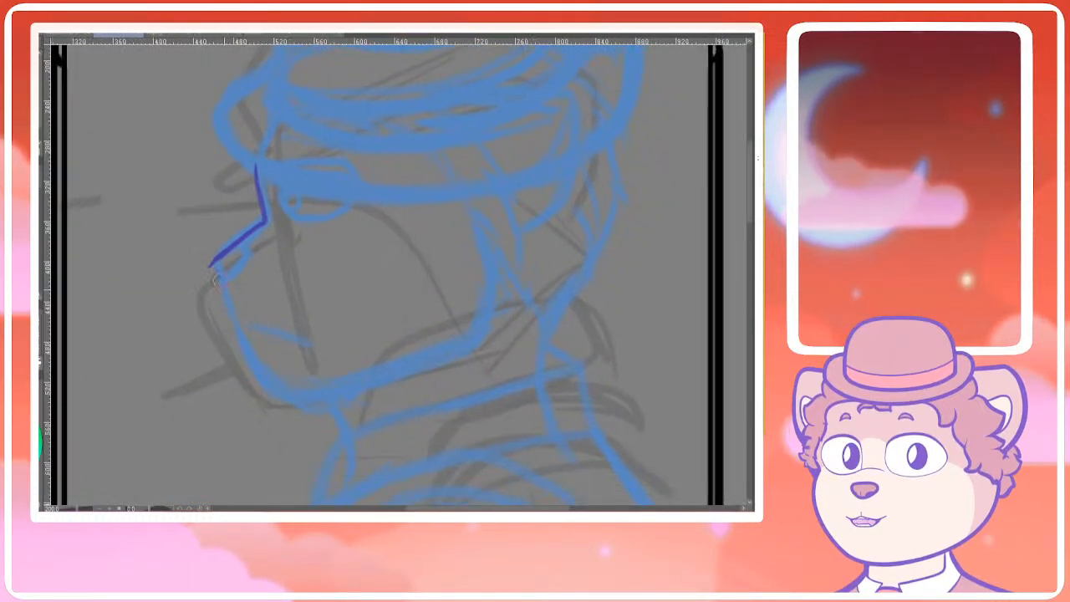
{"action": "mouse_move", "coordinate": [212, 265]}
{"action": "left_mouse_down"}
{"action": "mouse_move", "coordinate": [239, 353]}
{"action": "mouse_move", "coordinate": [259, 377]}
{"action": "mouse_move", "coordinate": [321, 397]}
{"action": "left_mouse_up"}
{"action": "key", "text": "ctrl+z"}
{"action": "key", "text": "ctrl+z"}
{"action": "mouse_move", "coordinate": [234, 331]}
{"action": "left_mouse_down"}
{"action": "mouse_move", "coordinate": [335, 396]}
{"action": "mouse_move", "coordinate": [444, 356]}
{"action": "left_mouse_up"}
{"action": "left_click_drag", "start_coordinate": [355, 390], "coordinate": [462, 349]}
{"action": "left_click_drag", "start_coordinate": [326, 237], "coordinate": [328, 302]}
{"action": "scroll", "coordinate": [250, 280], "scroll_direction": "up", "scroll_amount": 3}
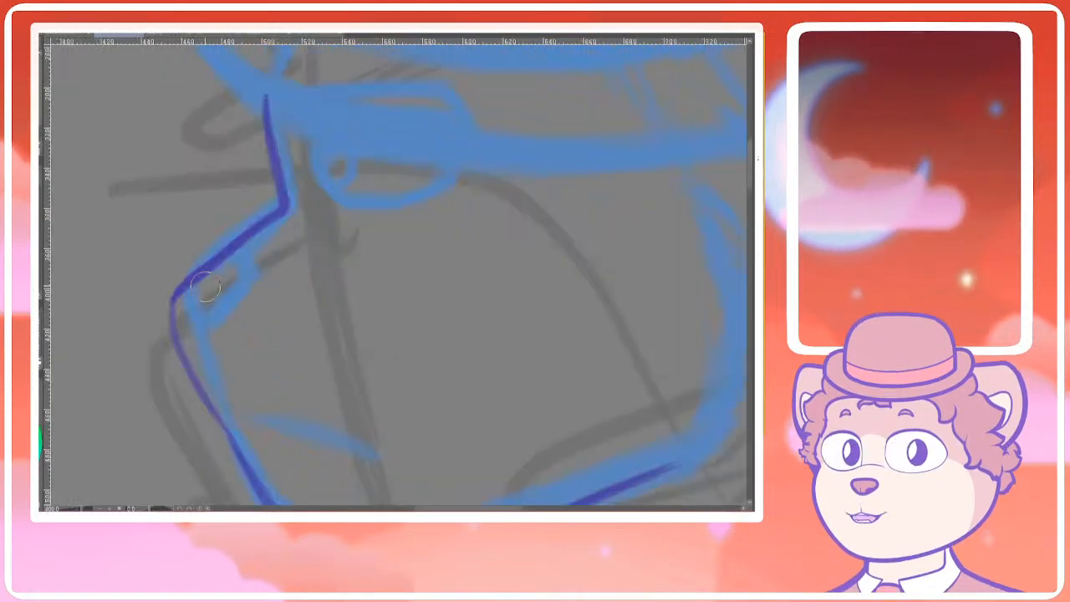
{"action": "mouse_move", "coordinate": [204, 278]}
{"action": "left_mouse_down"}
{"action": "mouse_move", "coordinate": [234, 283]}
{"action": "mouse_move", "coordinate": [214, 280]}
{"action": "mouse_move", "coordinate": [232, 293]}
{"action": "mouse_move", "coordinate": [224, 333]}
{"action": "left_mouse_up"}
{"action": "key", "text": "ctrl+z"}
{"action": "key", "text": "ctrl+z"}
{"action": "mouse_move", "coordinate": [215, 280]}
{"action": "left_mouse_down"}
{"action": "mouse_move", "coordinate": [237, 292]}
{"action": "mouse_move", "coordinate": [208, 339]}
{"action": "left_mouse_up"}
{"action": "key", "text": "ctrl+z"}
{"action": "mouse_move", "coordinate": [189, 286]}
{"action": "left_mouse_down"}
{"action": "mouse_move", "coordinate": [237, 283]}
{"action": "mouse_move", "coordinate": [221, 335]}
{"action": "mouse_move", "coordinate": [178, 358]}
{"action": "left_mouse_up"}
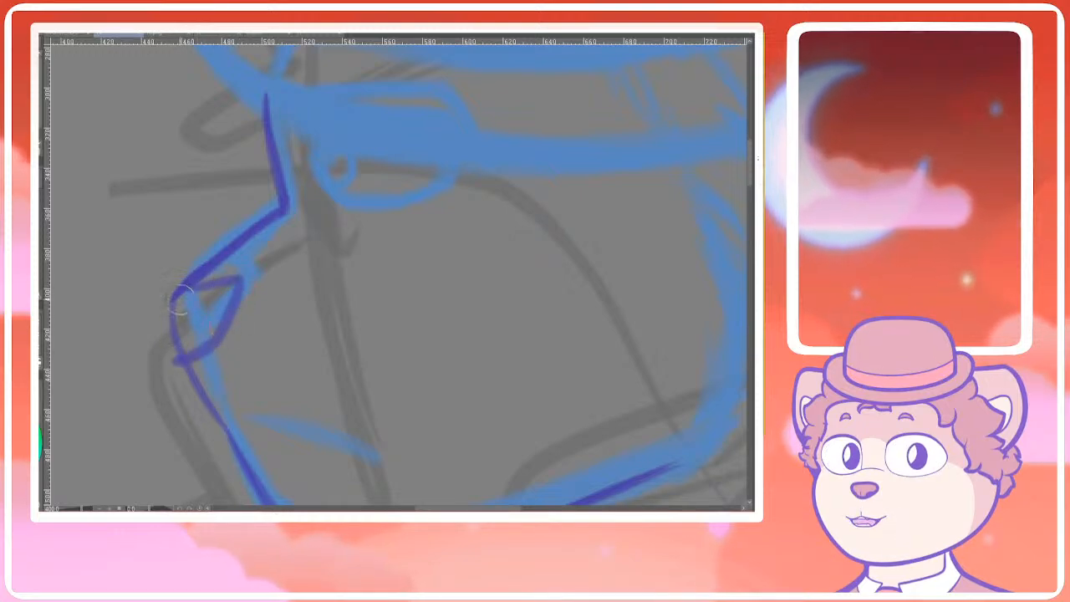
{"action": "key", "text": "ctrl+z"}
{"action": "left_click_drag", "start_coordinate": [183, 292], "coordinate": [234, 304]}
{"action": "key", "text": "ctrl+z"}
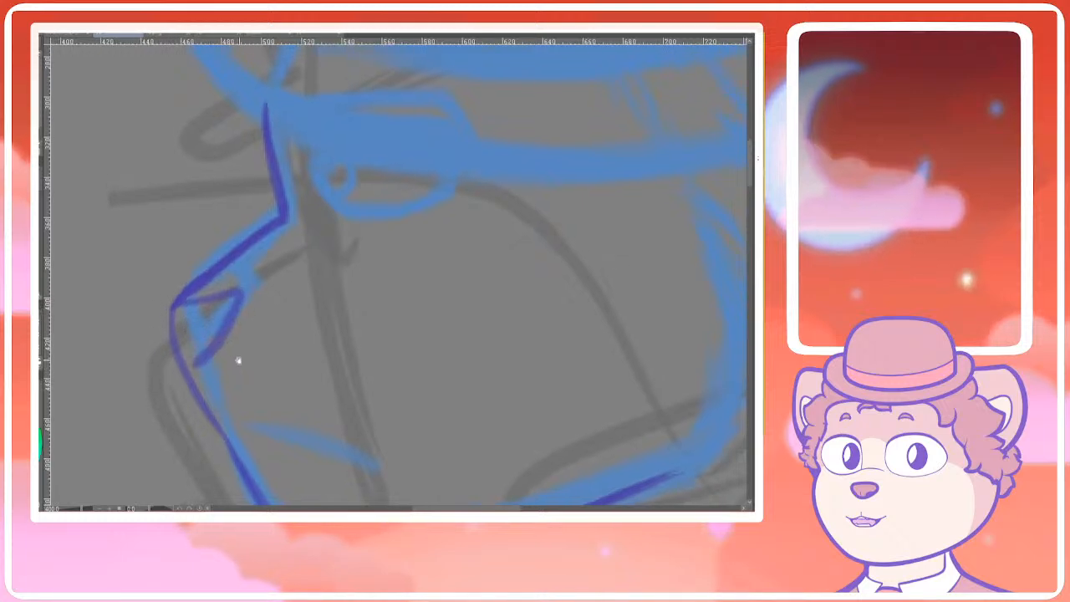
{"action": "left_click_drag", "start_coordinate": [238, 332], "coordinate": [191, 376]}
{"action": "key", "text": "ctrl+z"}
{"action": "mouse_move", "coordinate": [181, 303]}
{"action": "left_mouse_down"}
{"action": "mouse_move", "coordinate": [213, 297]}
{"action": "mouse_move", "coordinate": [220, 358]}
{"action": "mouse_move", "coordinate": [201, 374]}
{"action": "left_mouse_up"}
{"action": "key", "text": "ctrl+z"}
Draw the background figure's wedge-shaped nose at the muzzle tip in purple, with a nostril inside it
{"action": "mouse_move", "coordinate": [181, 303]}
{"action": "left_mouse_down"}
{"action": "mouse_move", "coordinate": [230, 292]}
{"action": "mouse_move", "coordinate": [241, 305]}
{"action": "left_mouse_up"}
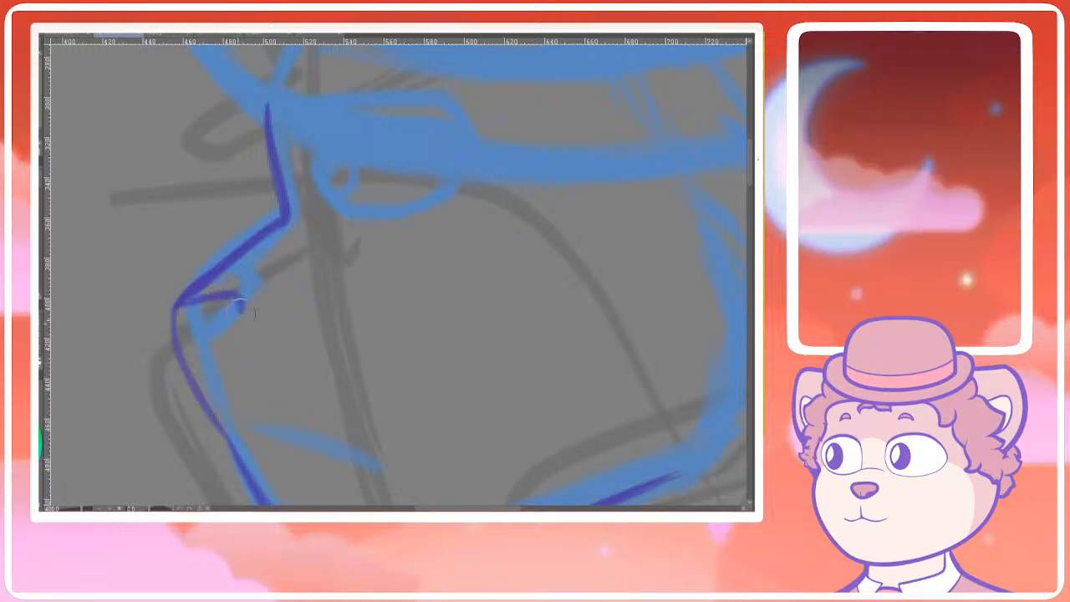
{"action": "left_click_drag", "start_coordinate": [227, 346], "coordinate": [195, 368]}
{"action": "mouse_move", "coordinate": [237, 325]}
{"action": "left_mouse_down"}
{"action": "mouse_move", "coordinate": [194, 347]}
{"action": "mouse_move", "coordinate": [202, 363]}
{"action": "left_mouse_up"}
{"action": "key", "text": "ctrl+z"}
{"action": "scroll", "coordinate": [255, 335], "scroll_direction": "down", "scroll_amount": 3}
{"action": "scroll", "coordinate": [311, 396], "scroll_direction": "down", "scroll_amount": 2}
{"action": "scroll", "coordinate": [251, 376], "scroll_direction": "up", "scroll_amount": 6}
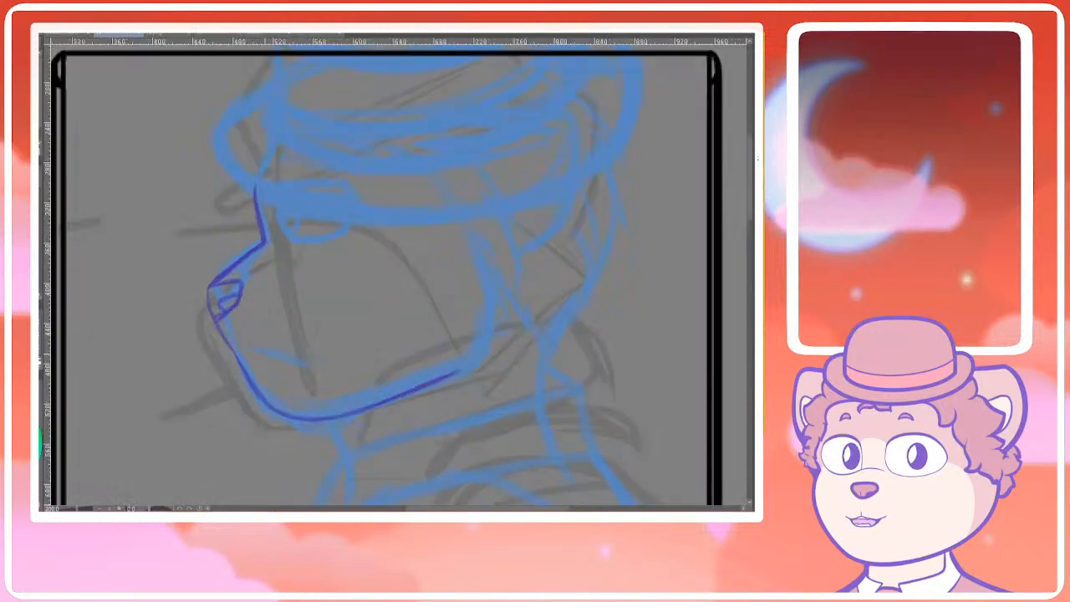
{"action": "left_click_drag", "start_coordinate": [219, 349], "coordinate": [301, 369]}
{"action": "scroll", "coordinate": [289, 368], "scroll_direction": "down", "scroll_amount": 5}
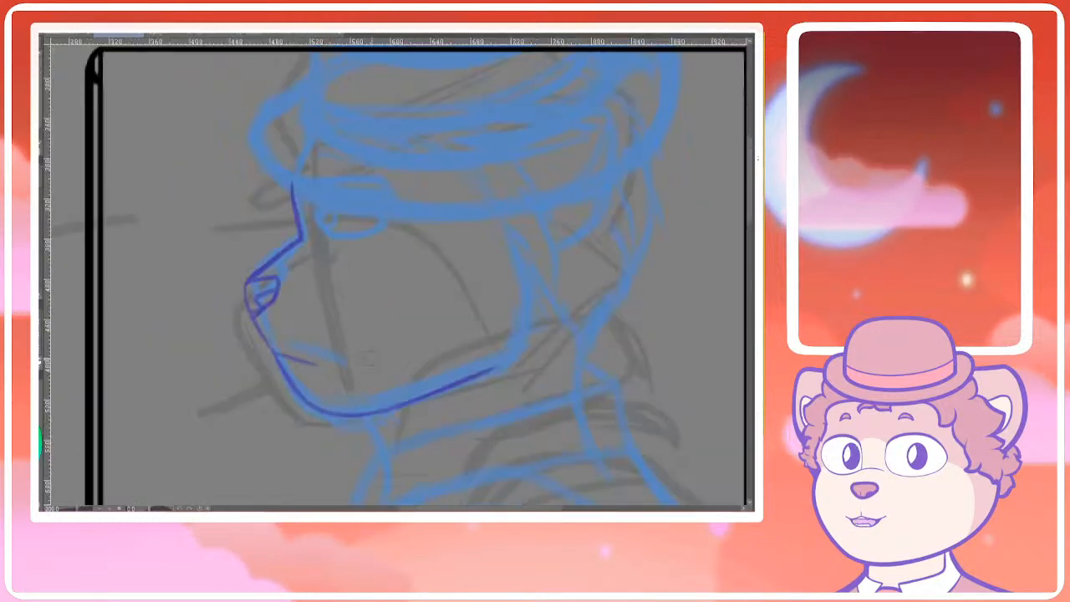
{"action": "scroll", "coordinate": [382, 366], "scroll_direction": "up", "scroll_amount": 3}
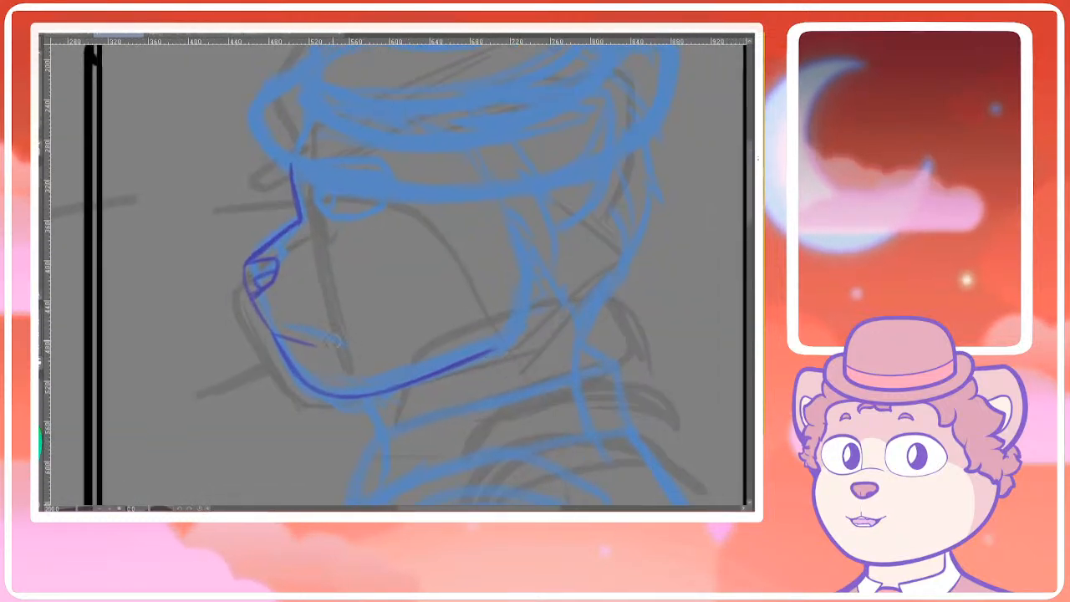
{"action": "key", "text": "ctrl+z"}
{"action": "key", "text": "ctrl+z"}
Refine the background figure's muzzle front below the nose and add a short purple mouth line running back from it
{"action": "mouse_move", "coordinate": [267, 341]}
{"action": "left_mouse_down"}
{"action": "mouse_move", "coordinate": [321, 355]}
{"action": "mouse_move", "coordinate": [307, 356]}
{"action": "left_mouse_up"}
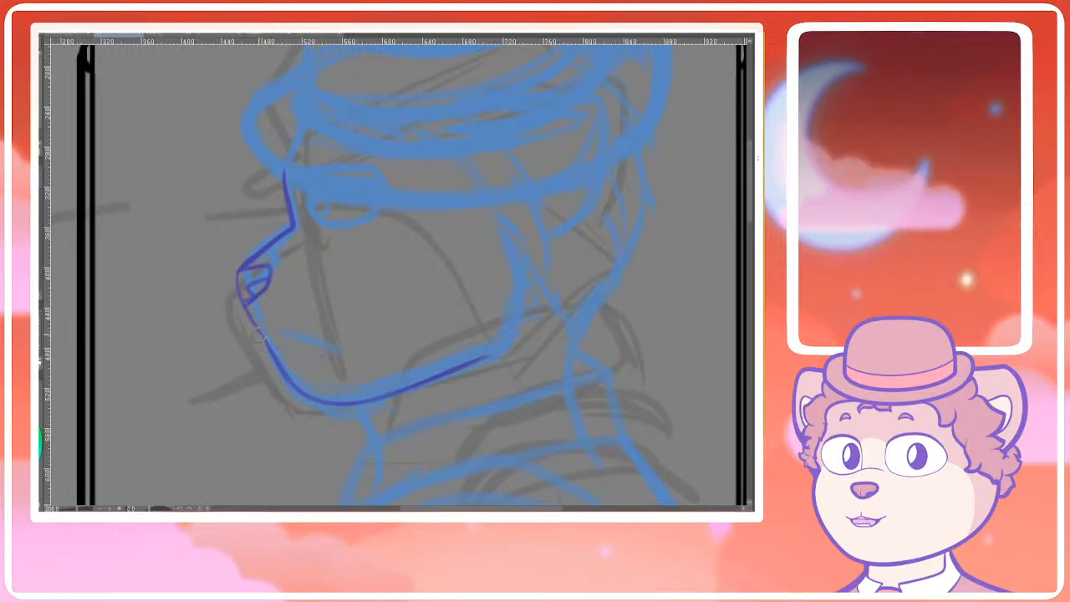
{"action": "scroll", "coordinate": [256, 327], "scroll_direction": "up", "scroll_amount": 2}
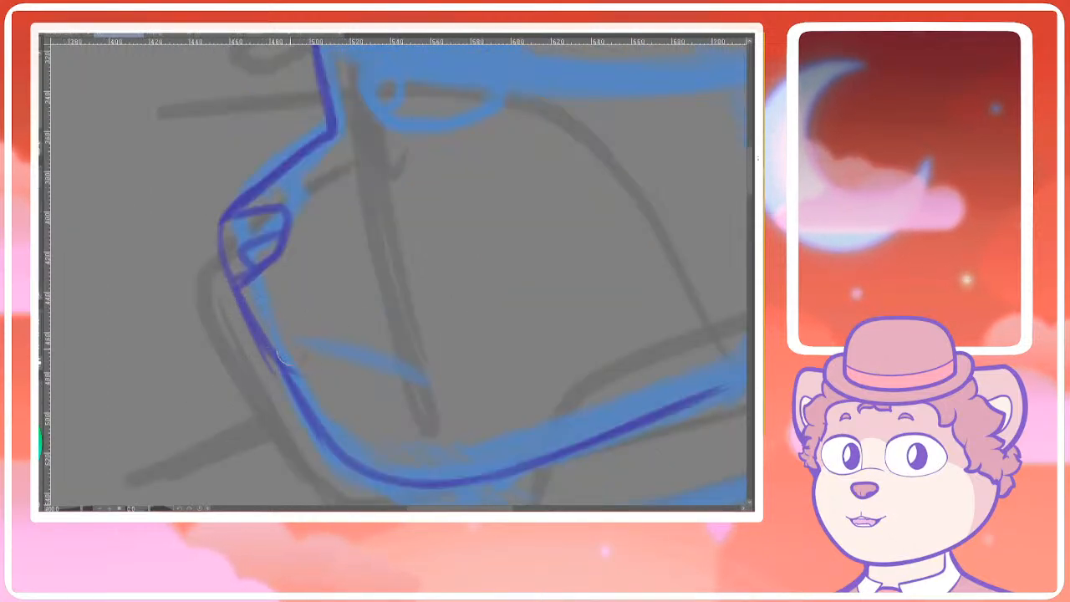
{"action": "left_click_drag", "start_coordinate": [289, 372], "coordinate": [435, 396]}
{"action": "scroll", "coordinate": [388, 390], "scroll_direction": "down", "scroll_amount": 2}
{"action": "scroll", "coordinate": [367, 382], "scroll_direction": "up", "scroll_amount": 2}
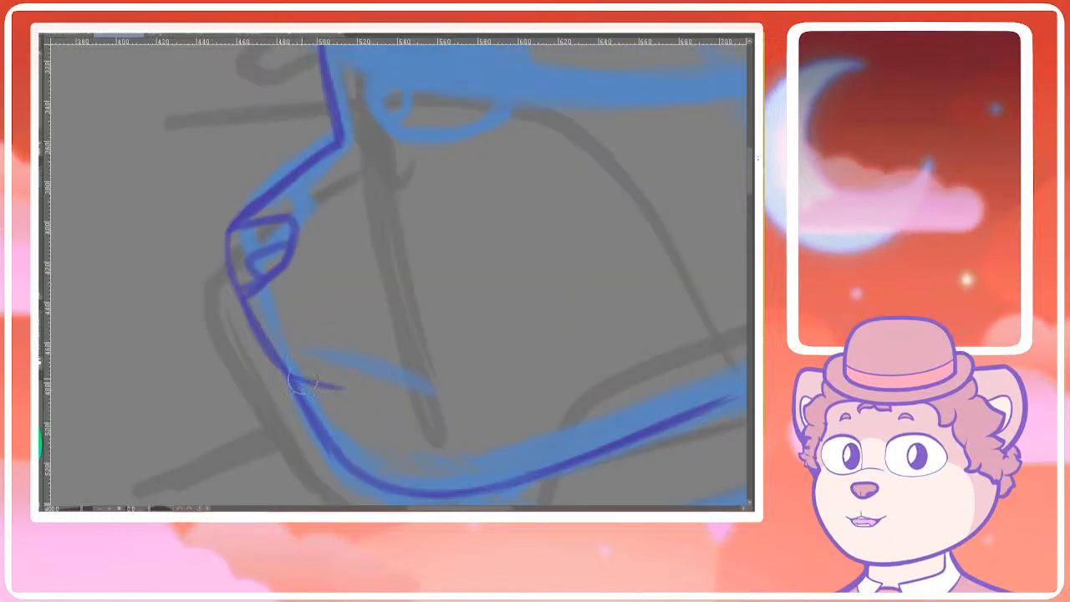
Redraw the background figure's mouth line in purple as a curve running back from the muzzle front, with a short lower lip stroke joining it
{"action": "key", "text": "ctrl+z"}
{"action": "left_click_drag", "start_coordinate": [289, 376], "coordinate": [429, 393]}
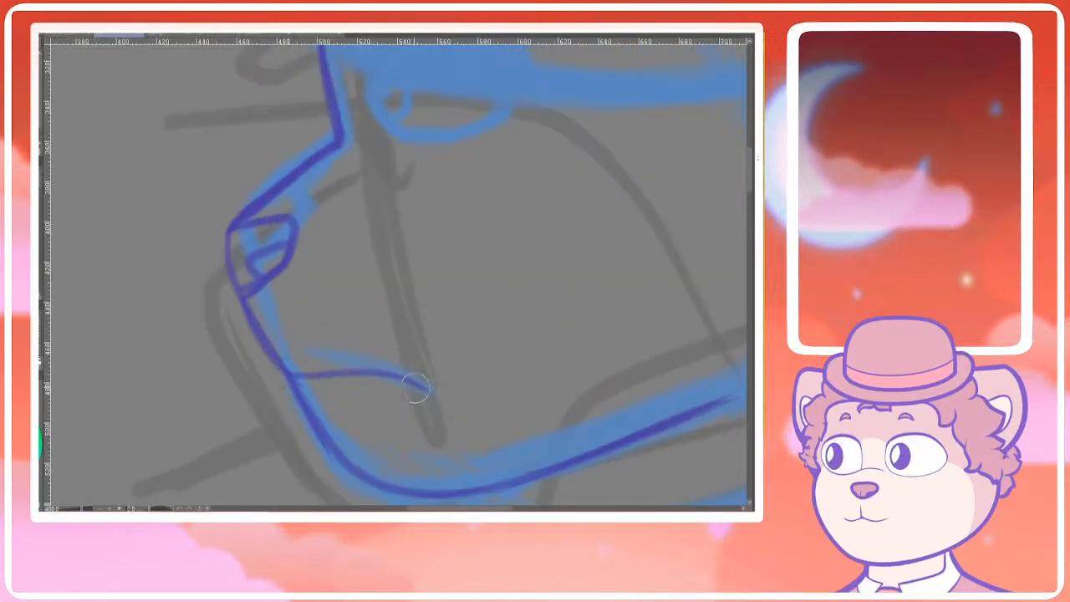
{"action": "key", "text": "ctrl+z"}
{"action": "left_click_drag", "start_coordinate": [288, 374], "coordinate": [416, 386]}
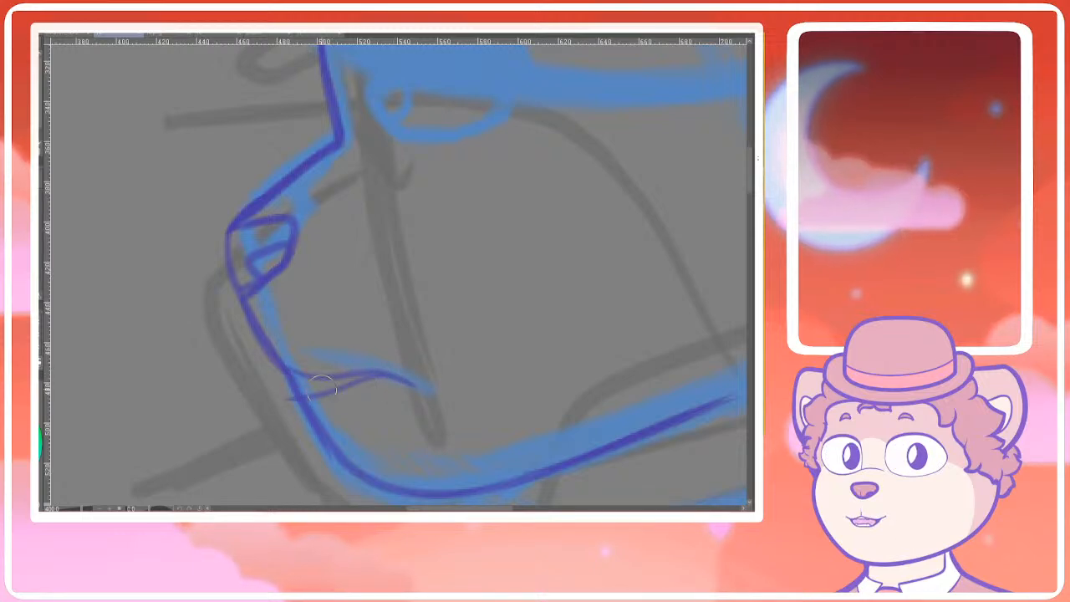
{"action": "left_click_drag", "start_coordinate": [289, 400], "coordinate": [347, 378]}
{"action": "scroll", "coordinate": [347, 377], "scroll_direction": "down", "scroll_amount": 2}
{"action": "scroll", "coordinate": [420, 377], "scroll_direction": "up", "scroll_amount": 2}
{"action": "scroll", "coordinate": [360, 360], "scroll_direction": "down", "scroll_amount": 3}
{"action": "scroll", "coordinate": [365, 365], "scroll_direction": "up", "scroll_amount": 1}
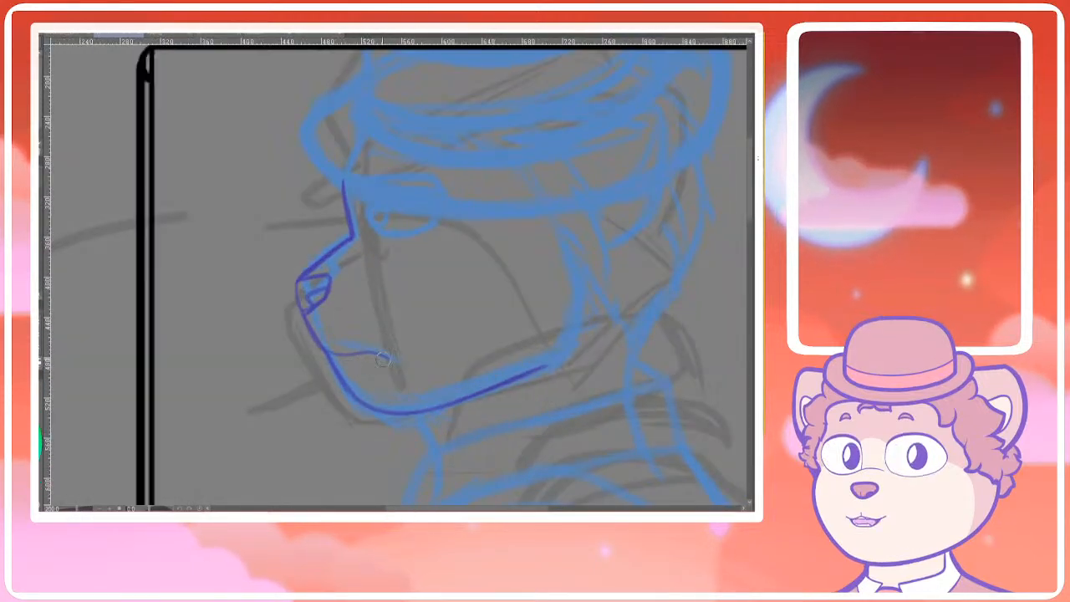
{"action": "scroll", "coordinate": [377, 359], "scroll_direction": "up", "scroll_amount": 2}
{"action": "left_click_drag", "start_coordinate": [366, 356], "coordinate": [296, 371]}
{"action": "scroll", "coordinate": [297, 371], "scroll_direction": "down", "scroll_amount": 2}
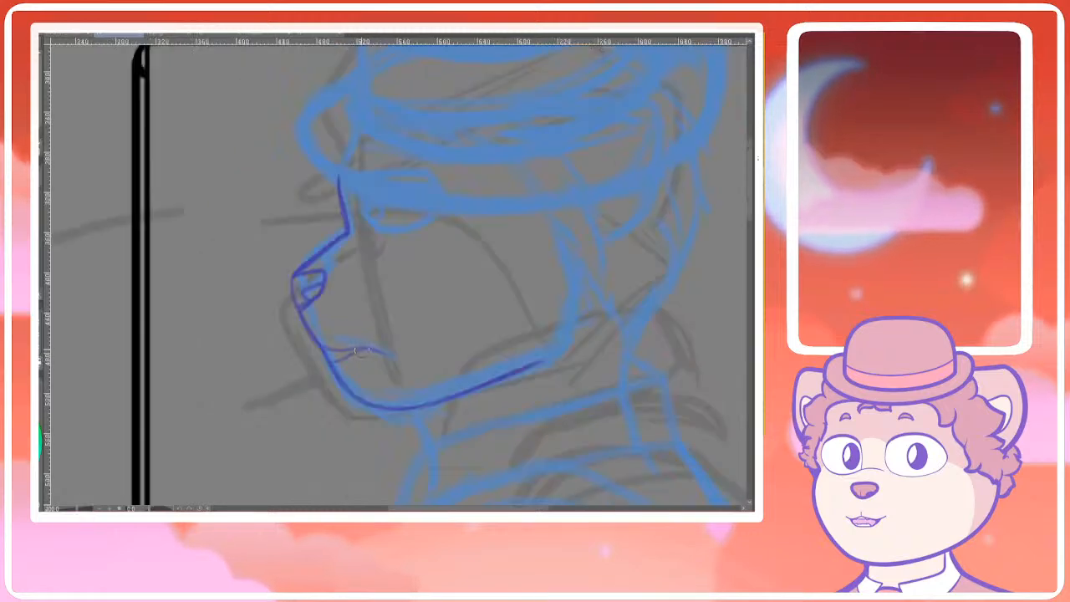
Try out purple strokes for the edges of a cigarette slanting down and forward from the background figure's mouth
{"action": "scroll", "coordinate": [355, 324], "scroll_direction": "up", "scroll_amount": 2}
{"action": "mouse_move", "coordinate": [374, 320]}
{"action": "left_mouse_down"}
{"action": "mouse_move", "coordinate": [235, 382]}
{"action": "mouse_move", "coordinate": [351, 334]}
{"action": "mouse_move", "coordinate": [243, 372]}
{"action": "left_mouse_up"}
{"action": "key", "text": "ctrl+z"}
{"action": "key", "text": "ctrl+z"}
{"action": "key", "text": "ctrl+z"}
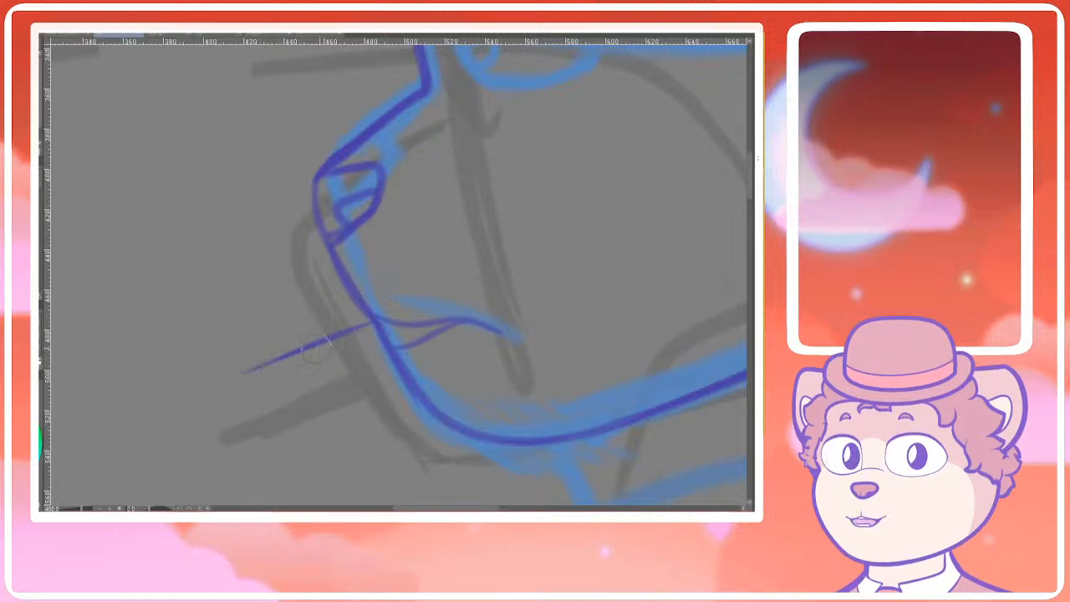
{"action": "key", "text": "ctrl+z"}
{"action": "mouse_move", "coordinate": [388, 351]}
{"action": "left_mouse_down"}
{"action": "mouse_move", "coordinate": [281, 388]}
{"action": "mouse_move", "coordinate": [300, 384]}
{"action": "left_mouse_up"}
{"action": "key", "text": "ctrl+z"}
{"action": "key", "text": "ctrl+z"}
{"action": "key", "text": "ctrl+z"}
Draw a thin cigarette slanting down and forward from the background figure's lips in purple, with two parallel edges and a rounded tip
{"action": "left_click_drag", "start_coordinate": [382, 327], "coordinate": [266, 369]}
{"action": "key", "text": "ctrl+z"}
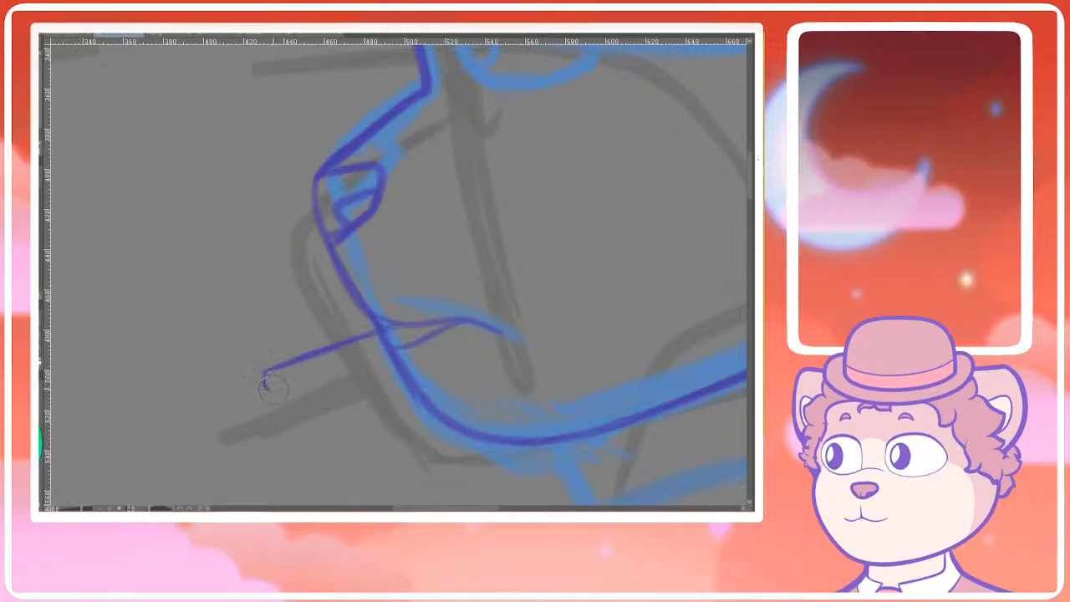
{"action": "left_click_drag", "start_coordinate": [266, 386], "coordinate": [390, 353]}
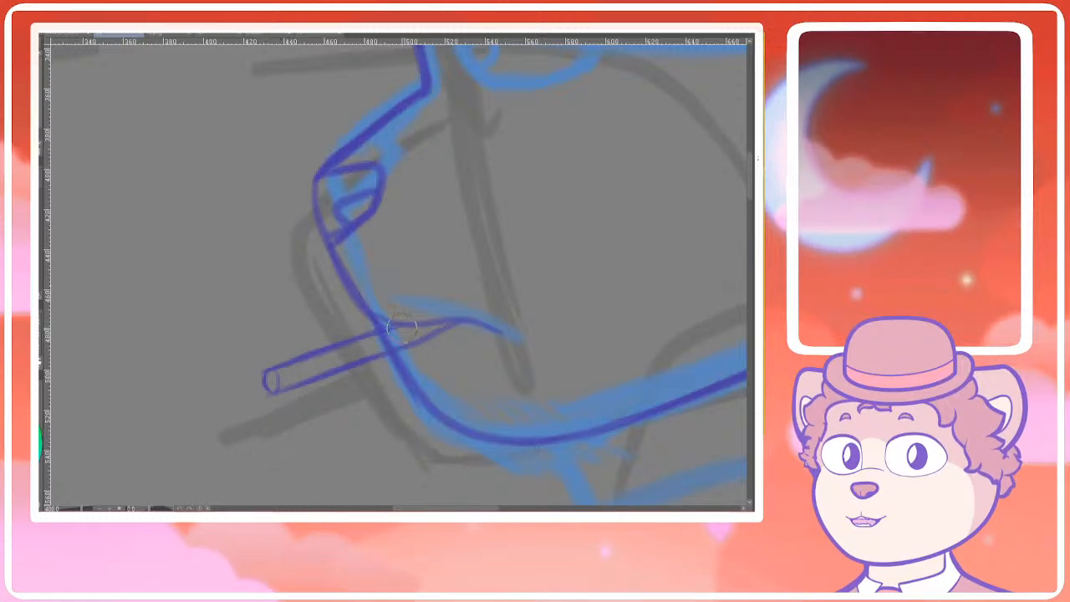
{"action": "scroll", "coordinate": [415, 333], "scroll_direction": "up", "scroll_amount": 2}
{"action": "scroll", "coordinate": [442, 334], "scroll_direction": "down", "scroll_amount": 5}
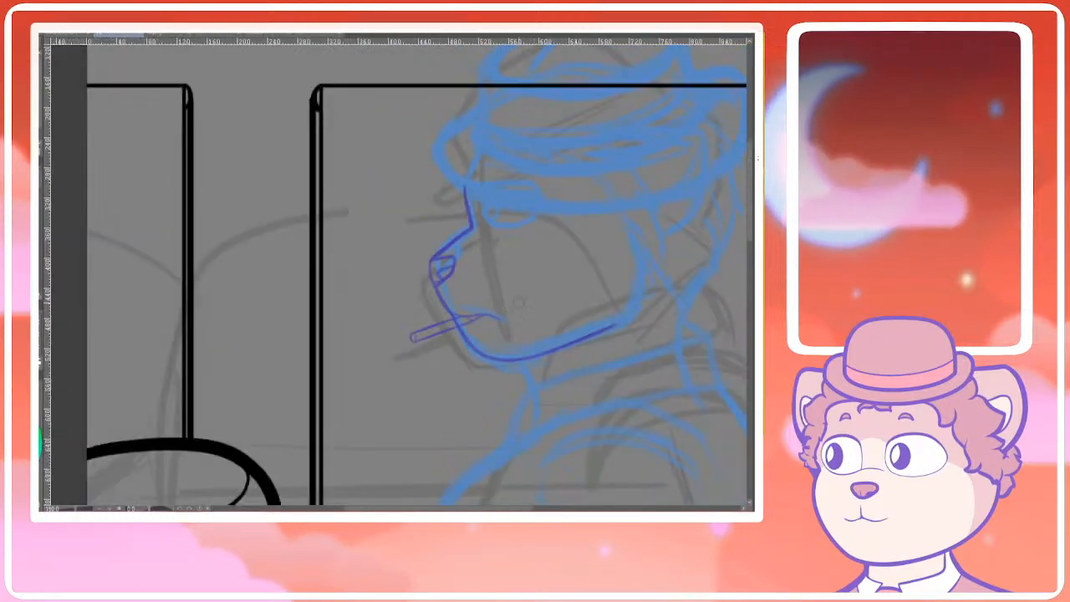
Lasso the cigarette at the mouth and shift it slightly towards the lips with a transform
{"action": "scroll", "coordinate": [435, 334], "scroll_direction": "up", "scroll_amount": 10}
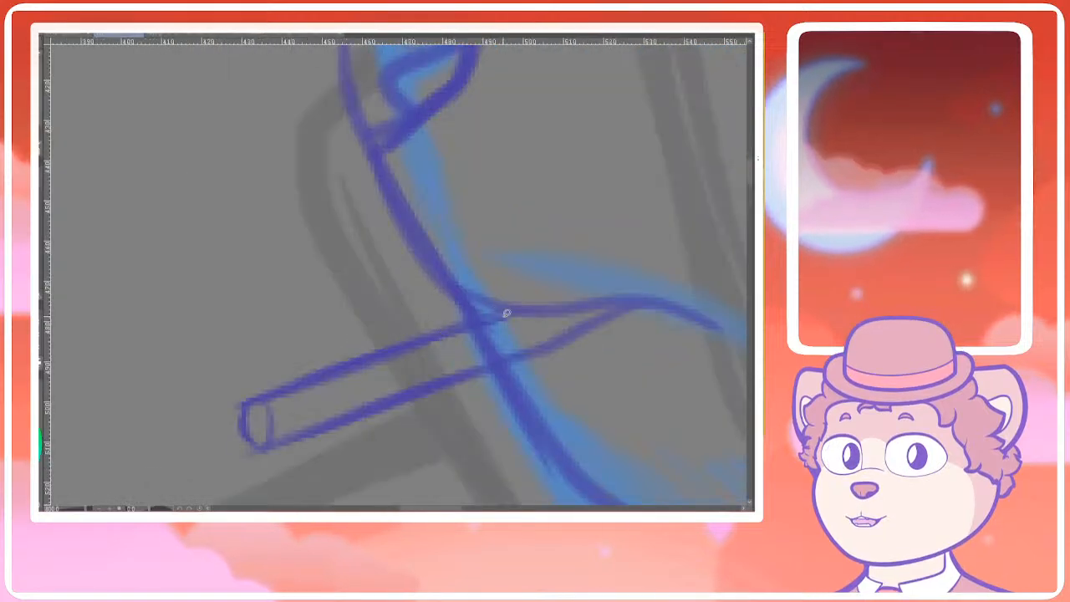
{"action": "mouse_move", "coordinate": [462, 313]}
{"action": "left_mouse_down"}
{"action": "mouse_move", "coordinate": [215, 449]}
{"action": "mouse_move", "coordinate": [513, 335]}
{"action": "left_mouse_up"}
{"action": "key", "text": "ctrl+t"}
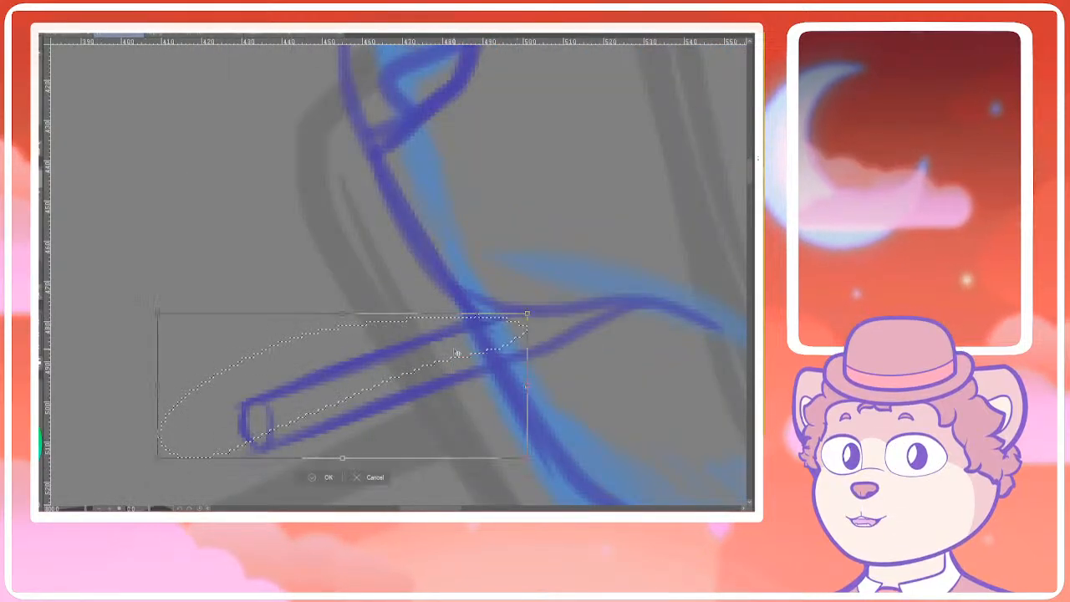
{"action": "left_click_drag", "start_coordinate": [460, 358], "coordinate": [470, 363]}
{"action": "left_click", "coordinate": [324, 481]}
Strengthen the front part of the background figure's mouth line just above the cigarette
{"action": "mouse_move", "coordinate": [466, 304]}
{"action": "left_mouse_down"}
{"action": "mouse_move", "coordinate": [487, 327]}
{"action": "mouse_move", "coordinate": [579, 313]}
{"action": "mouse_move", "coordinate": [540, 308]}
{"action": "mouse_move", "coordinate": [564, 308]}
{"action": "left_mouse_up"}
{"action": "key", "text": "ctrl+z"}
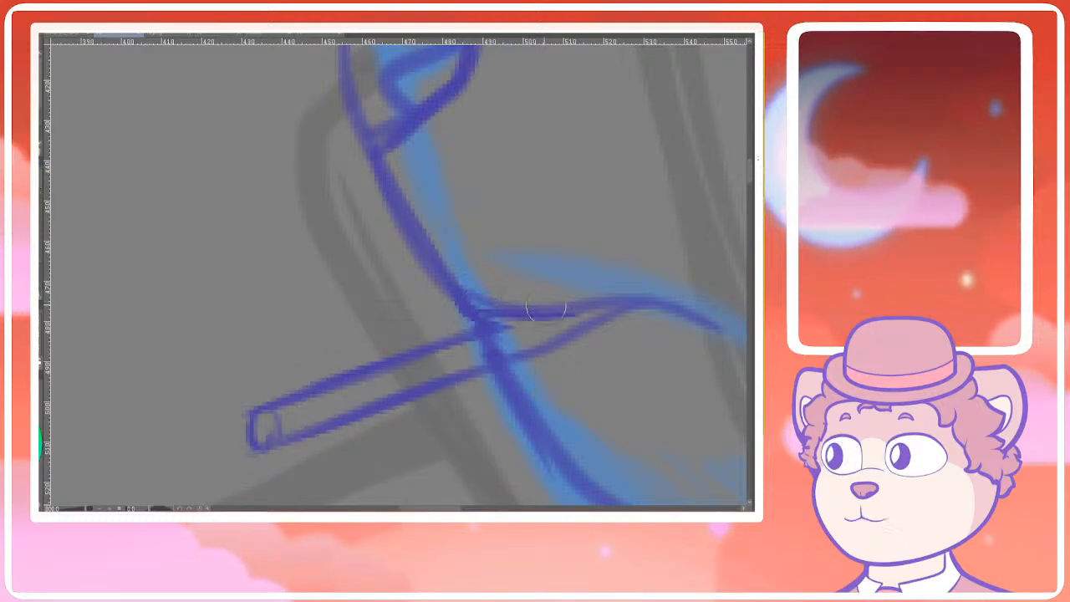
{"action": "left_click_drag", "start_coordinate": [478, 307], "coordinate": [553, 309]}
{"action": "scroll", "coordinate": [552, 311], "scroll_direction": "down", "scroll_amount": 5}
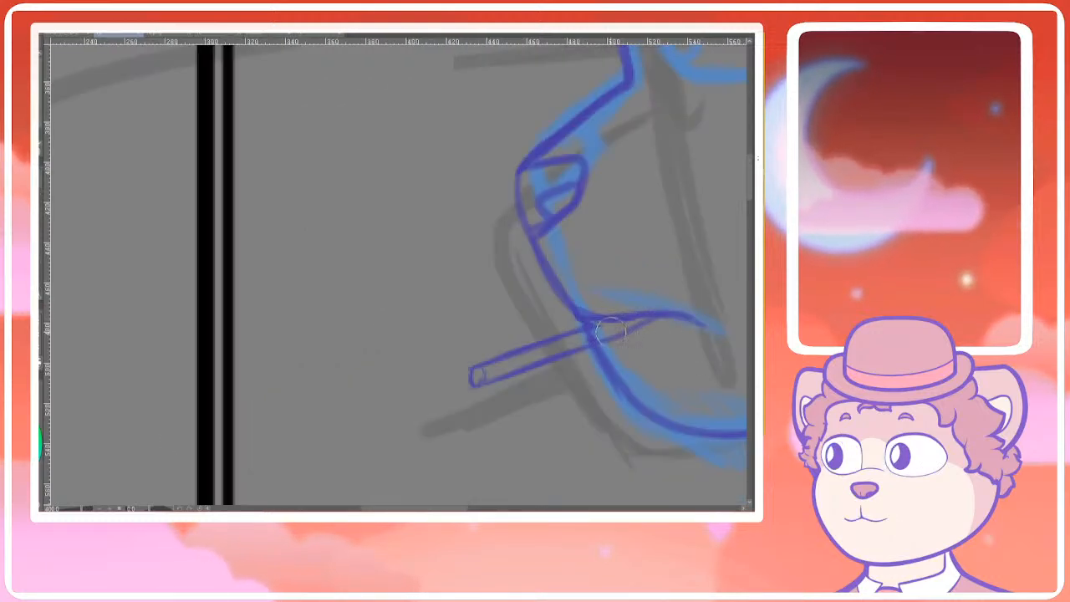
Draw the background figure's lower eyelid in purple, curving from the inner corner up to the outer corner over the blue rough
{"action": "scroll", "coordinate": [432, 310], "scroll_direction": "up", "scroll_amount": 8}
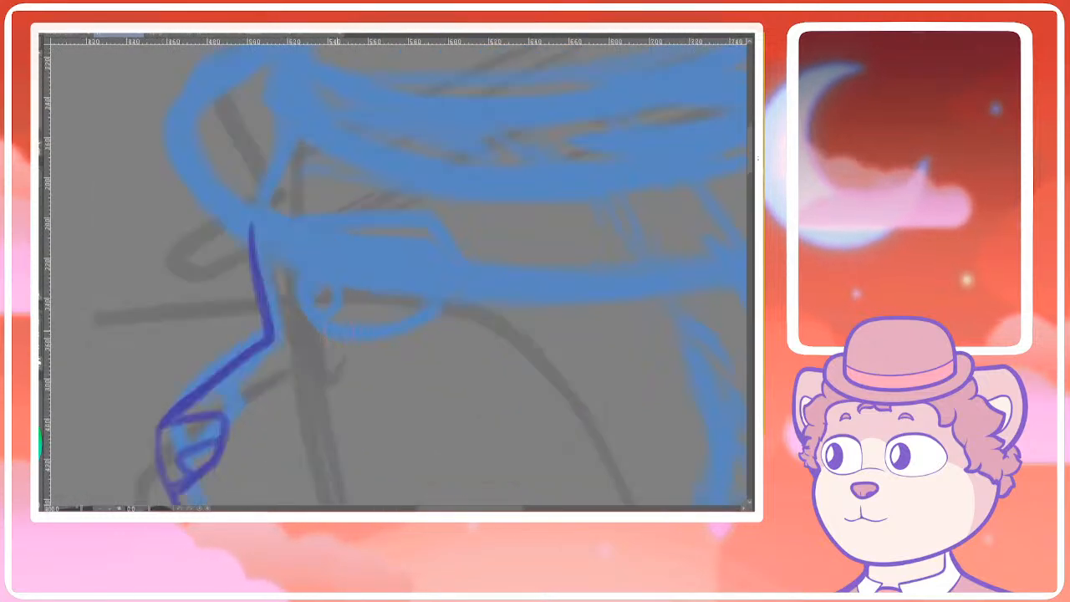
{"action": "left_click_drag", "start_coordinate": [313, 333], "coordinate": [415, 312]}
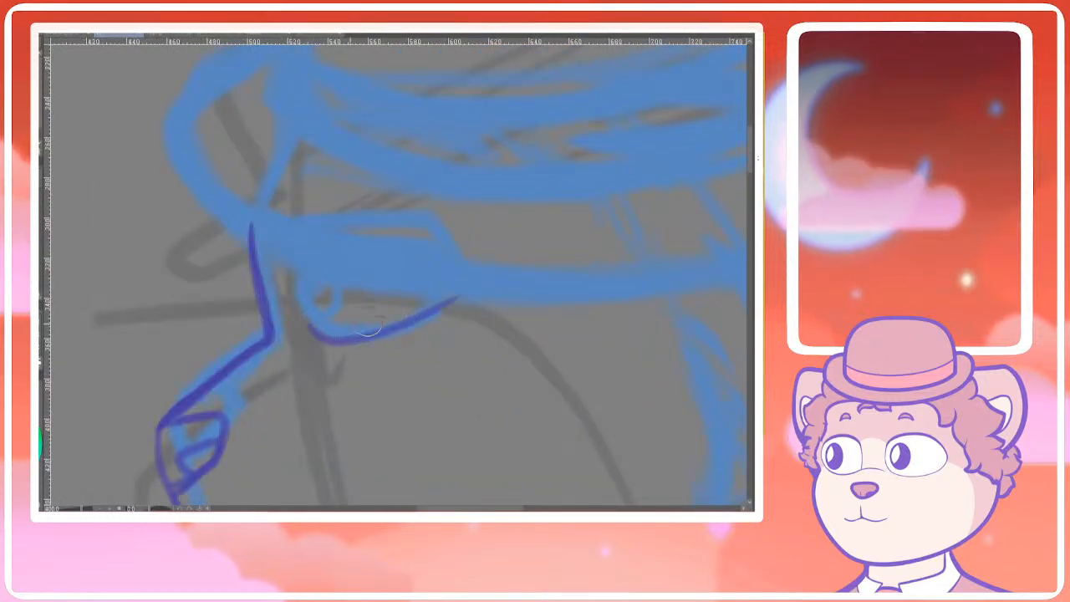
{"action": "key", "text": "ctrl+z"}
{"action": "left_click_drag", "start_coordinate": [338, 347], "coordinate": [325, 341]}
{"action": "left_click_drag", "start_coordinate": [412, 307], "coordinate": [453, 282]}
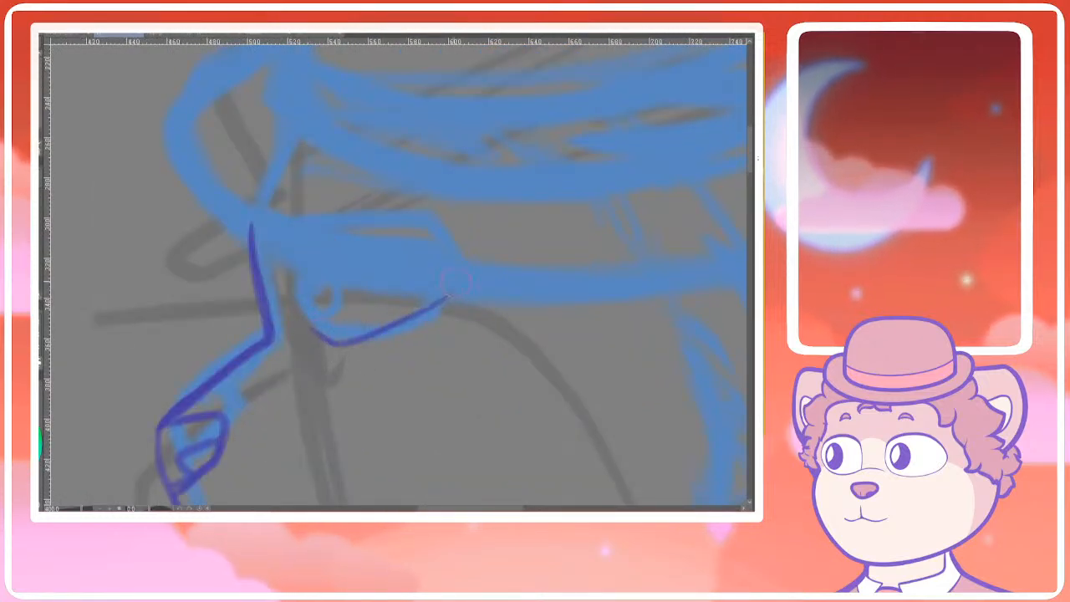
Draw the background figure's slanted upper eyelid in purple and round off the eye's inner corner
{"action": "left_click_drag", "start_coordinate": [316, 299], "coordinate": [410, 262]}
{"action": "key", "text": "ctrl+z"}
{"action": "key", "text": "ctrl+z"}
{"action": "left_click_drag", "start_coordinate": [316, 297], "coordinate": [426, 268]}
{"action": "key", "text": "ctrl+z"}
{"action": "key", "text": "ctrl+z"}
{"action": "left_click_drag", "start_coordinate": [320, 294], "coordinate": [426, 269]}
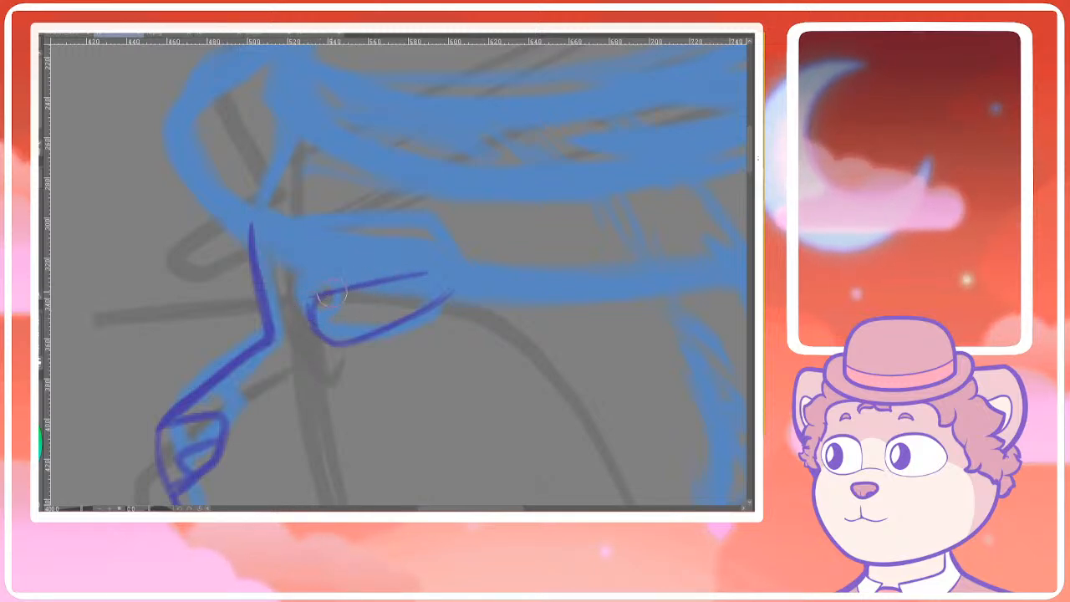
{"action": "key", "text": "ctrl+z"}
{"action": "left_click_drag", "start_coordinate": [329, 337], "coordinate": [383, 328]}
{"action": "left_click_drag", "start_coordinate": [319, 304], "coordinate": [361, 273]}
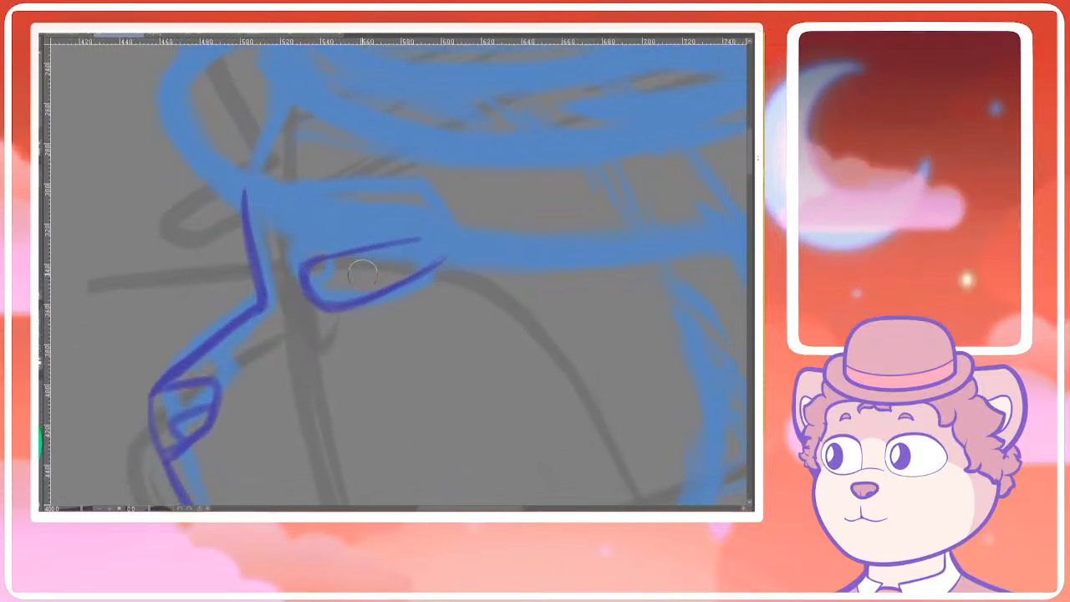
Draw a narrow oval iris in purple against the inner corner of the background figure's eye
{"action": "left_click_drag", "start_coordinate": [361, 304], "coordinate": [359, 299]}
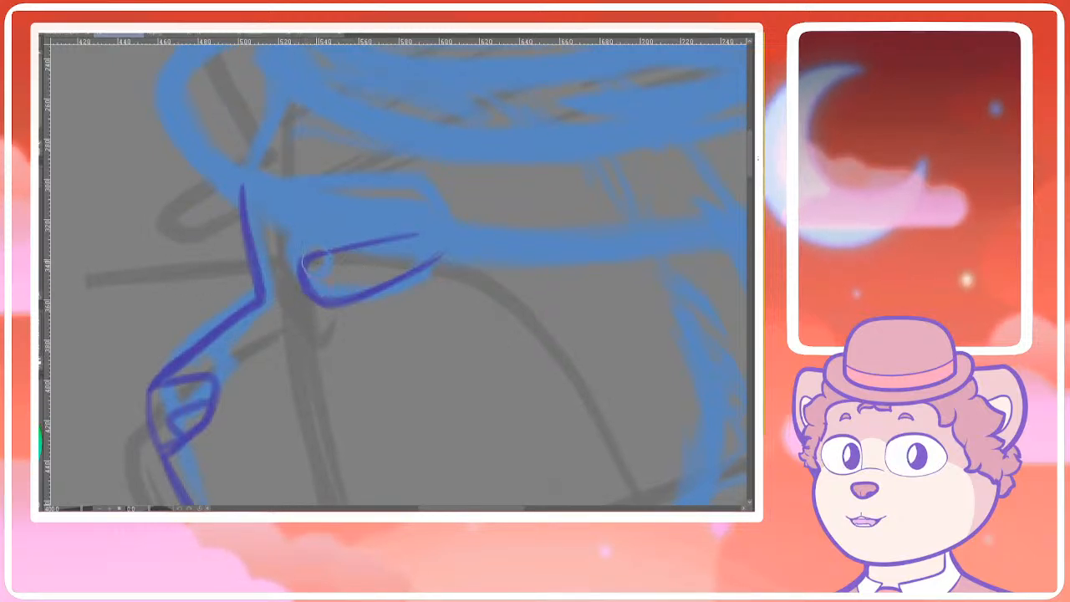
{"action": "left_click_drag", "start_coordinate": [311, 280], "coordinate": [296, 310]}
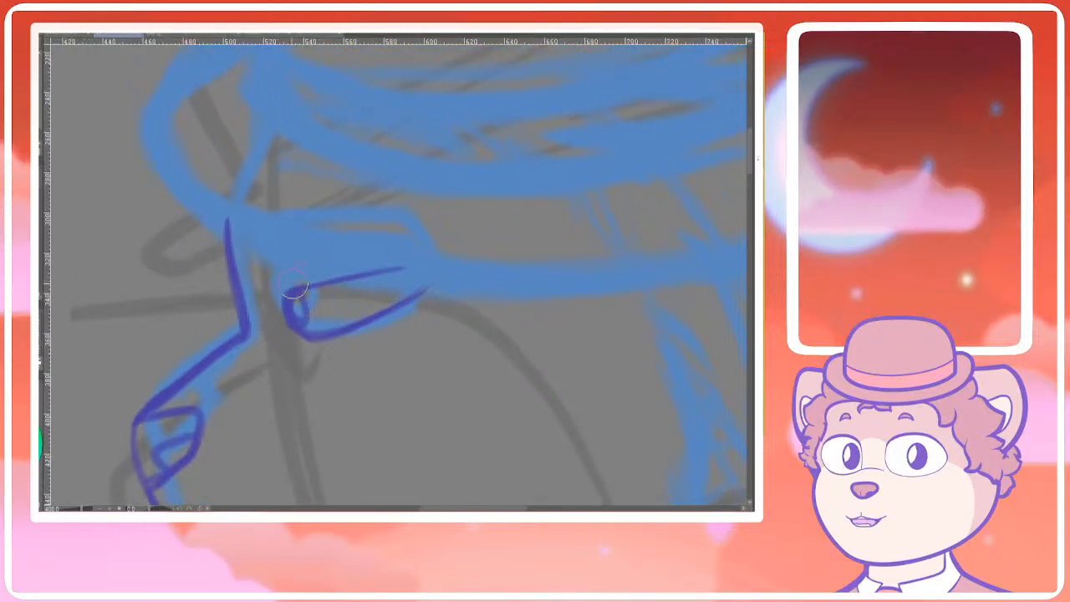
{"action": "scroll", "coordinate": [303, 259], "scroll_direction": "down", "scroll_amount": 3}
{"action": "scroll", "coordinate": [326, 238], "scroll_direction": "up", "scroll_amount": 4}
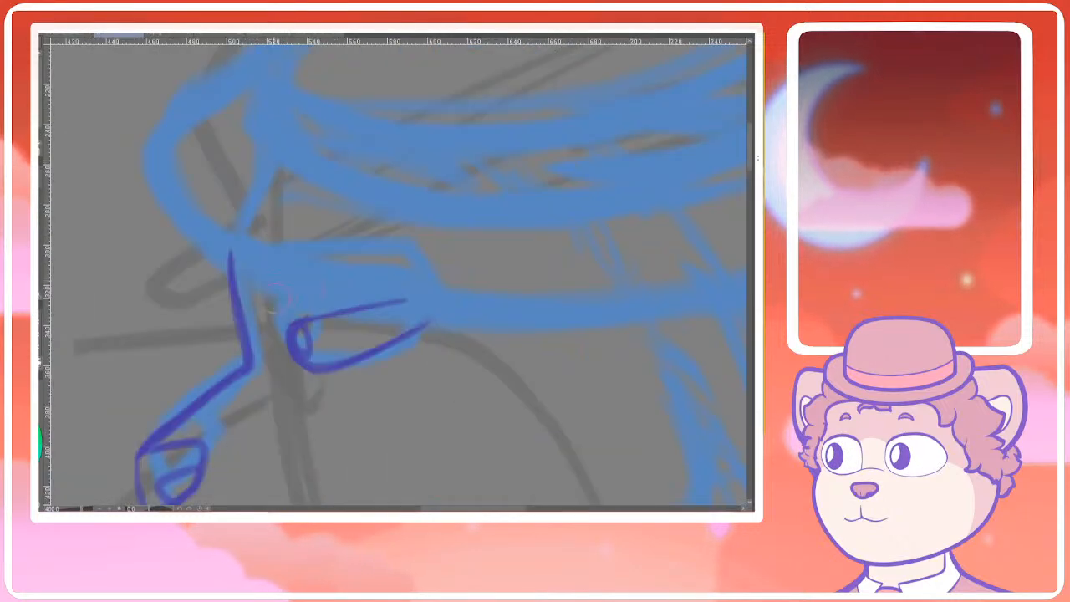
Add a curved brow crease above the background figure's eye and close the eye outline at its outer corner
{"action": "mouse_move", "coordinate": [264, 305]}
{"action": "left_mouse_down"}
{"action": "mouse_move", "coordinate": [433, 286]}
{"action": "mouse_move", "coordinate": [359, 277]}
{"action": "left_mouse_up"}
{"action": "key", "text": "ctrl+z"}
{"action": "key", "text": "ctrl+z"}
{"action": "mouse_move", "coordinate": [266, 307]}
{"action": "left_mouse_down"}
{"action": "mouse_move", "coordinate": [396, 286]}
{"action": "mouse_move", "coordinate": [436, 296]}
{"action": "left_mouse_up"}
{"action": "mouse_move", "coordinate": [306, 323]}
{"action": "left_mouse_down"}
{"action": "mouse_move", "coordinate": [425, 301]}
{"action": "mouse_move", "coordinate": [412, 332]}
{"action": "left_mouse_up"}
{"action": "key", "text": "ctrl+z"}
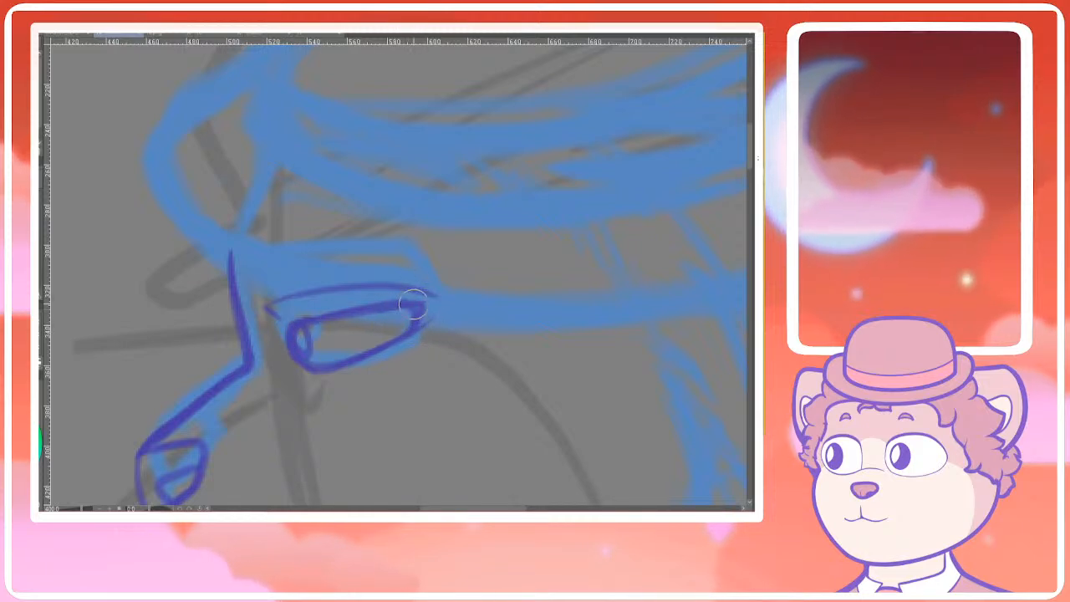
{"action": "scroll", "coordinate": [444, 280], "scroll_direction": "down", "scroll_amount": 3}
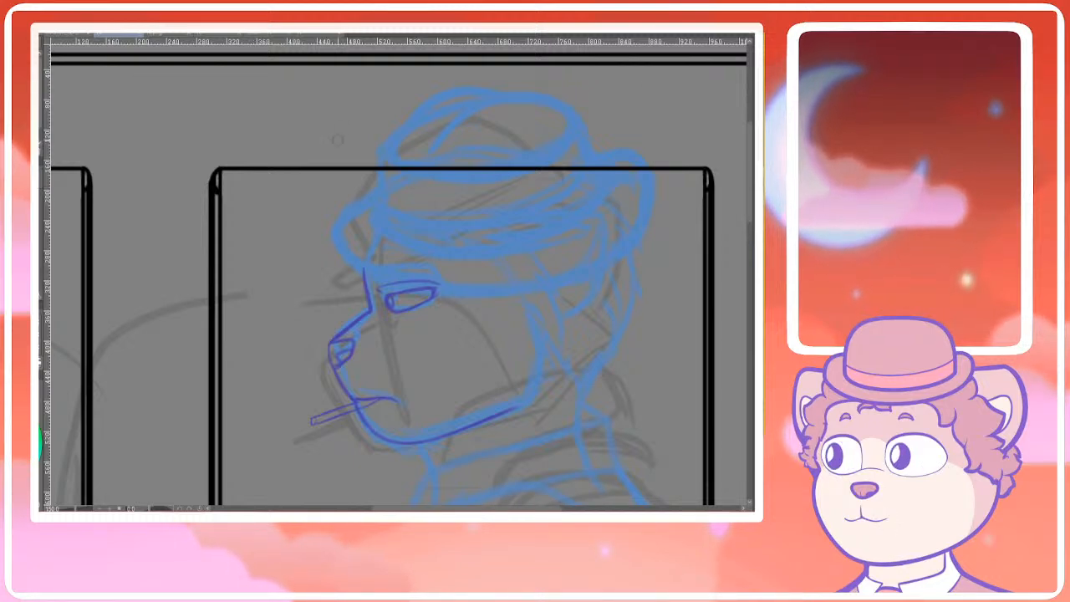
Examine the blue character reference sketches, focusing on the front-view face and the hatted figure with the gun
{"action": "scroll", "coordinate": [343, 125], "scroll_direction": "up", "scroll_amount": 2}
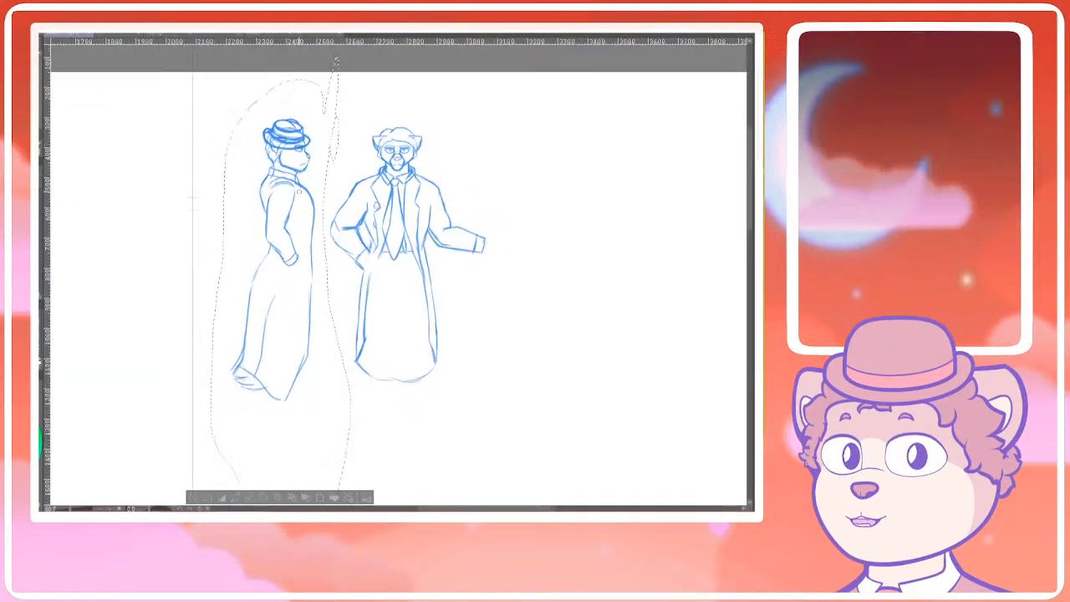
{"action": "scroll", "coordinate": [300, 191], "scroll_direction": "down", "scroll_amount": 2}
{"action": "left_click_drag", "start_coordinate": [245, 194], "coordinate": [430, 187]}
{"action": "scroll", "coordinate": [186, 142], "scroll_direction": "up", "scroll_amount": 5}
{"action": "scroll", "coordinate": [251, 159], "scroll_direction": "up", "scroll_amount": 6}
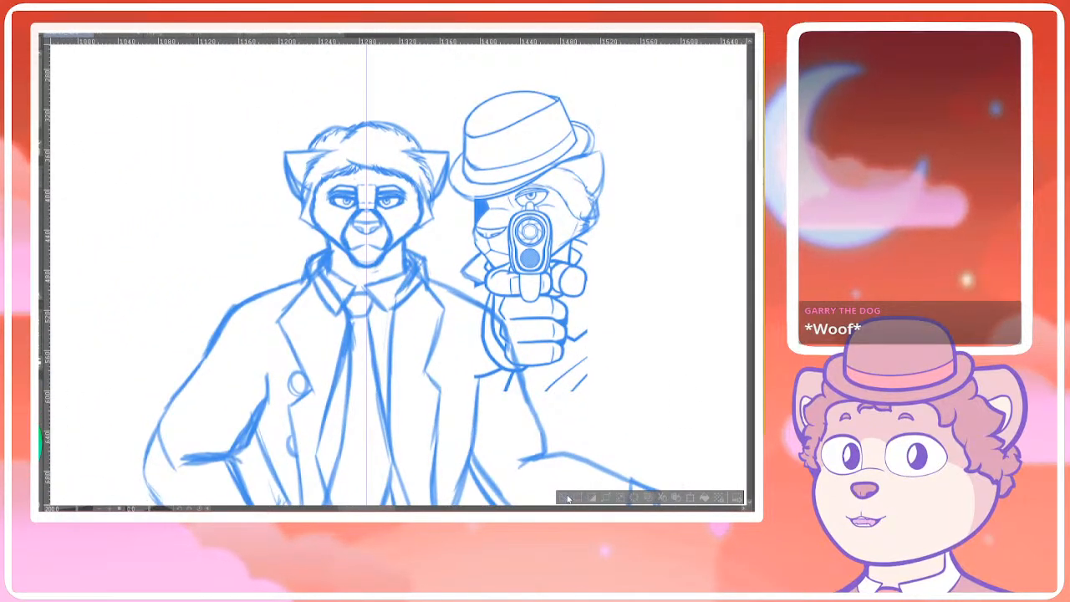
{"action": "scroll", "coordinate": [284, 308], "scroll_direction": "up", "scroll_amount": 2}
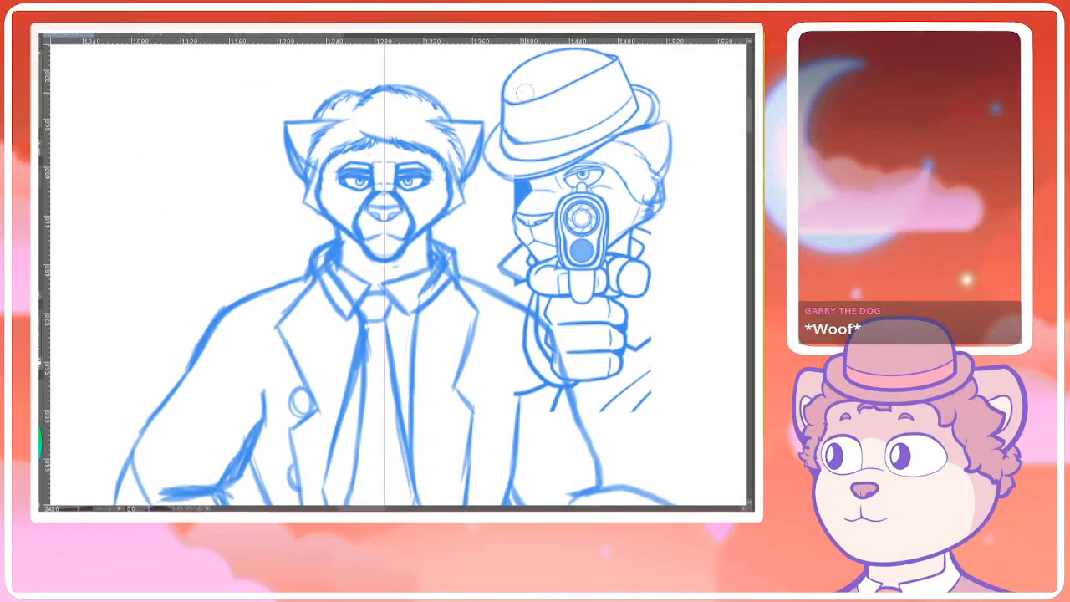
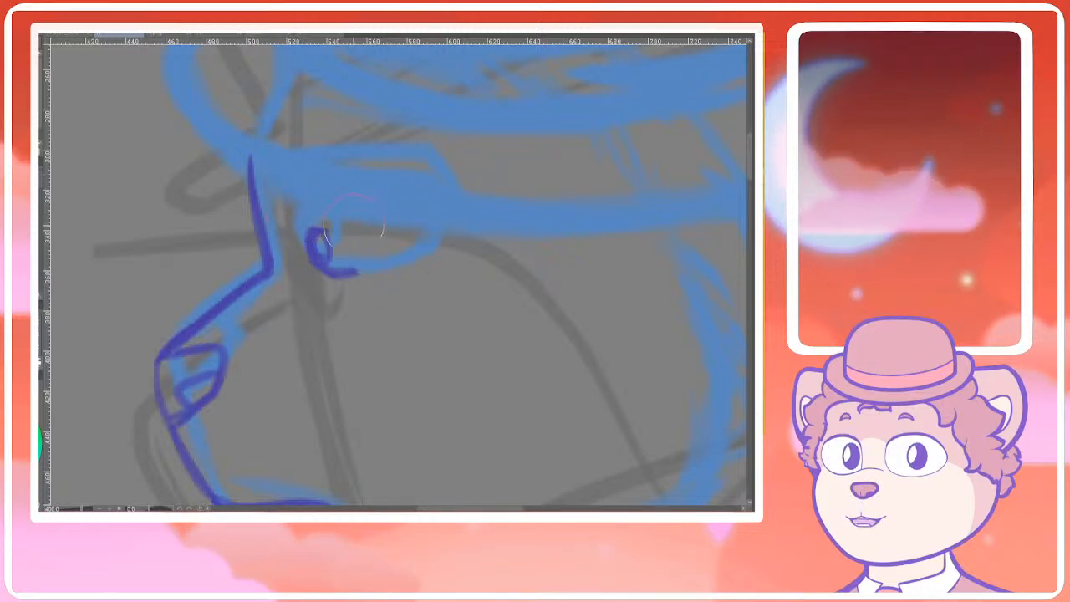
Clean up the line beside the background figure's iris and try out new upper eyelid strokes from the inner corner
{"action": "left_click_drag", "start_coordinate": [354, 224], "coordinate": [349, 231]}
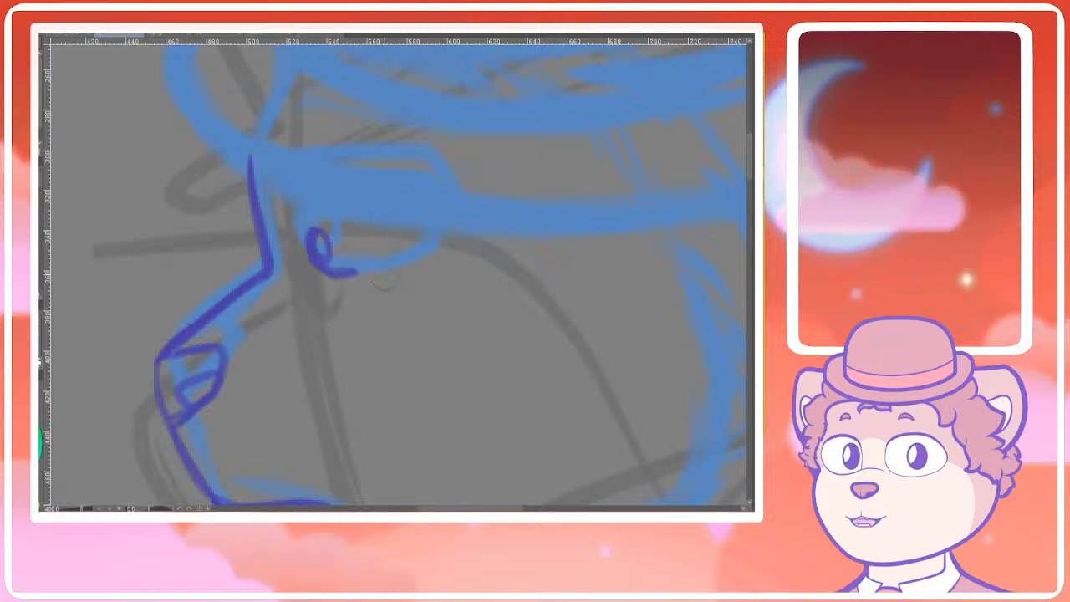
{"action": "scroll", "coordinate": [384, 253], "scroll_direction": "up", "scroll_amount": 1}
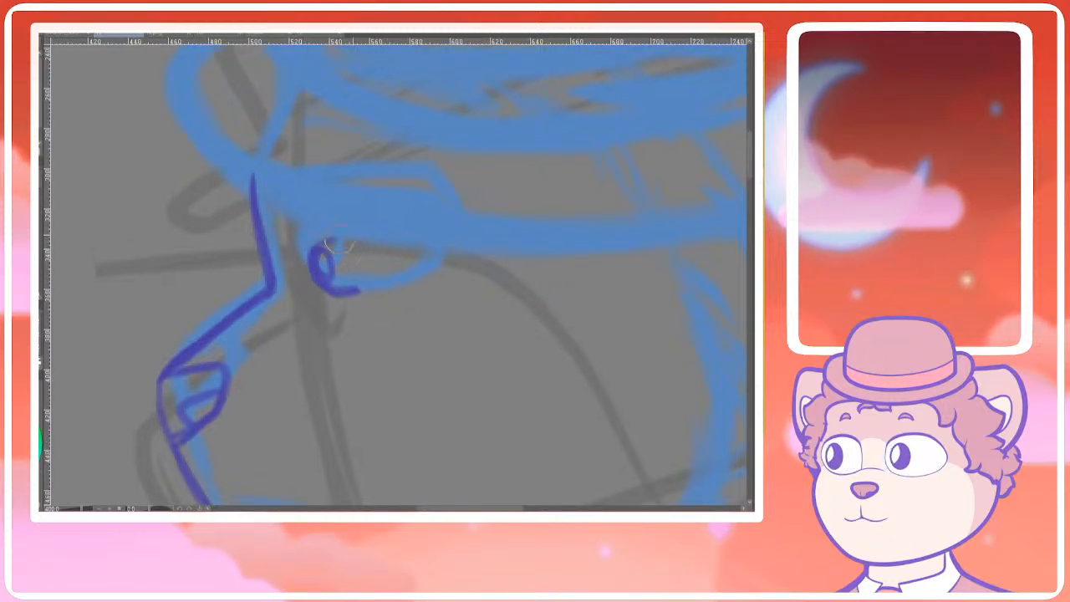
{"action": "key", "text": "ctrl+z"}
{"action": "mouse_move", "coordinate": [336, 240]}
{"action": "left_mouse_down"}
{"action": "mouse_move", "coordinate": [444, 226]}
{"action": "mouse_move", "coordinate": [368, 235]}
{"action": "left_mouse_up"}
{"action": "key", "text": "ctrl+z"}
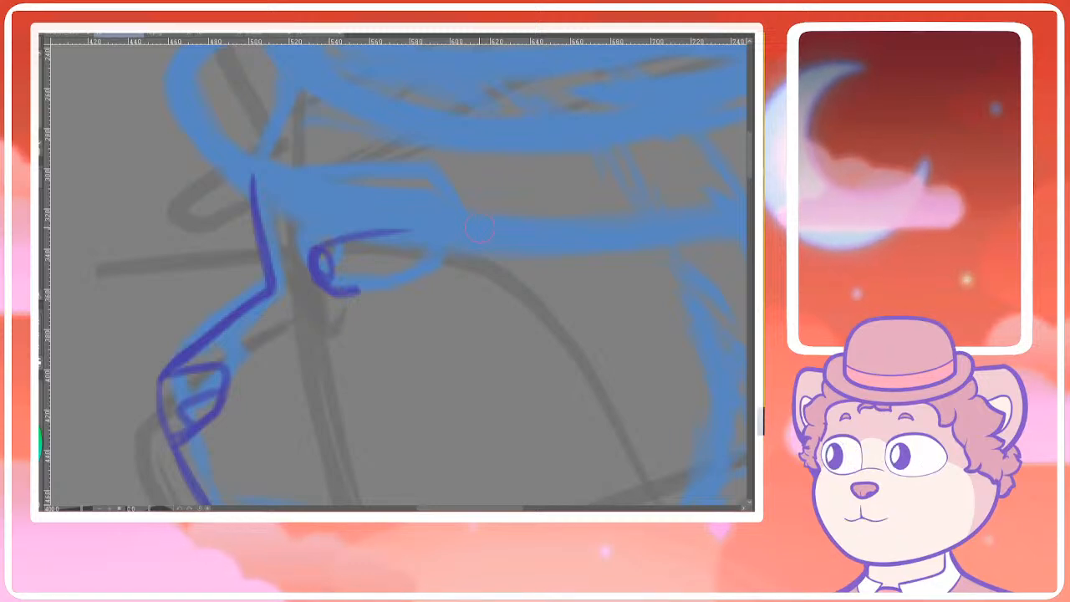
{"action": "key", "text": "ctrl+z"}
{"action": "key", "text": "ctrl+z"}
{"action": "left_click_drag", "start_coordinate": [343, 243], "coordinate": [409, 238]}
{"action": "key", "text": "ctrl+z"}
{"action": "key", "text": "ctrl+z"}
Redraw the background figure's upper eyelid as a gently rising purple line and rework the eye's inner corner
{"action": "left_click_drag", "start_coordinate": [324, 247], "coordinate": [418, 232]}
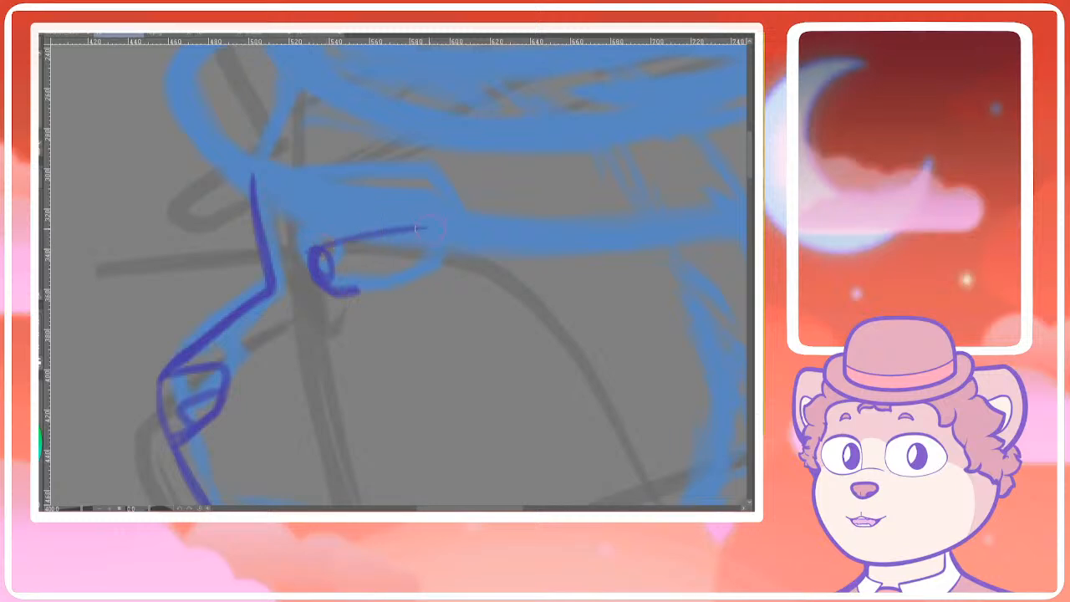
{"action": "key", "text": "ctrl+z"}
{"action": "left_click_drag", "start_coordinate": [321, 249], "coordinate": [422, 227]}
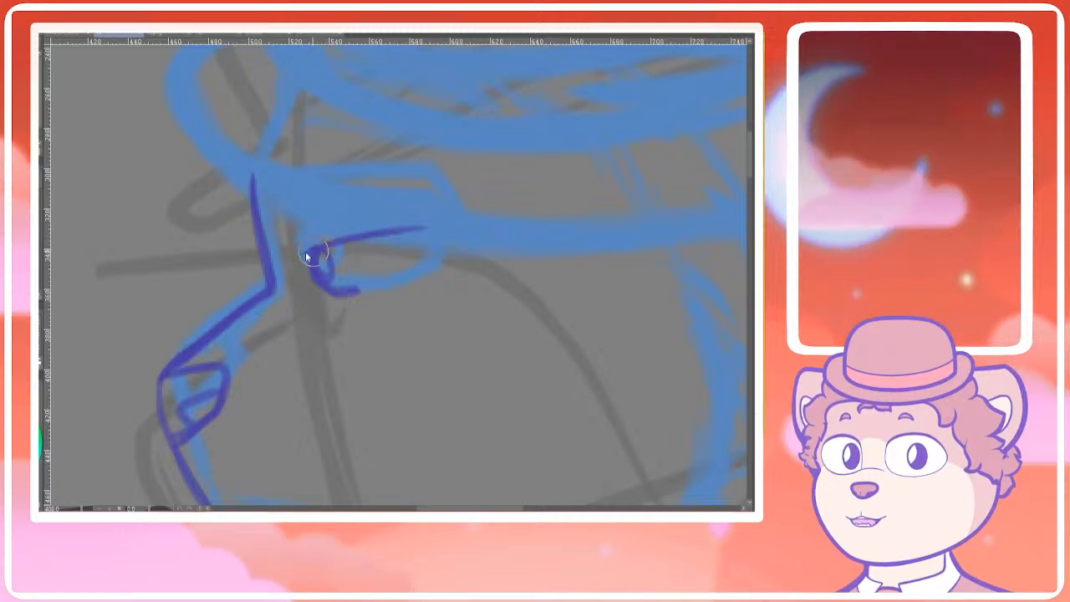
{"action": "left_click_drag", "start_coordinate": [324, 248], "coordinate": [431, 230]}
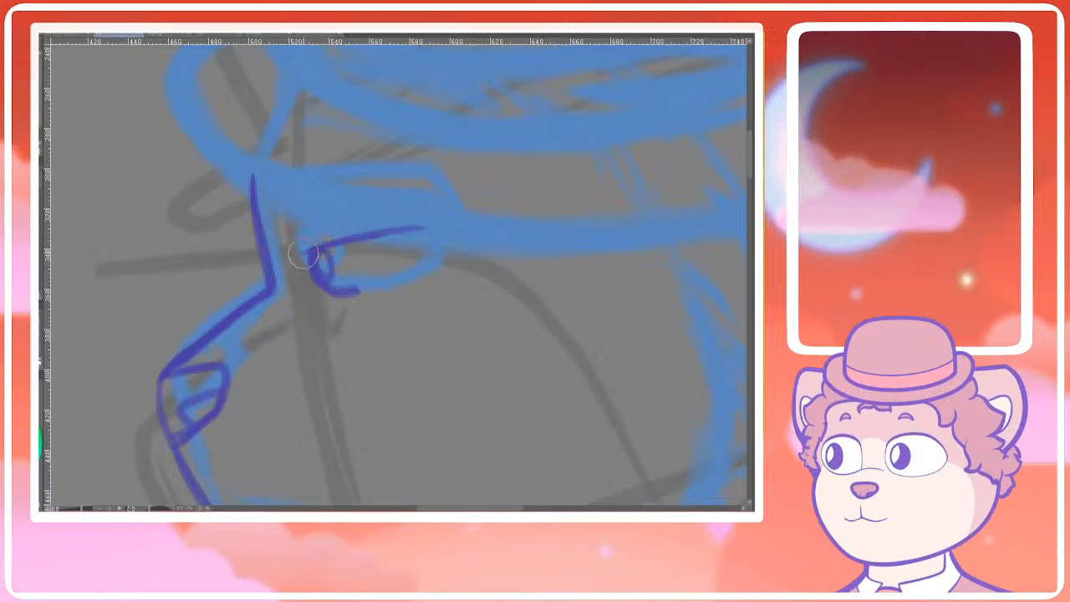
{"action": "mouse_move", "coordinate": [303, 253]}
{"action": "left_mouse_down"}
{"action": "mouse_move", "coordinate": [336, 243]}
{"action": "mouse_move", "coordinate": [289, 262]}
{"action": "mouse_move", "coordinate": [314, 302]}
{"action": "mouse_move", "coordinate": [381, 280]}
{"action": "mouse_move", "coordinate": [368, 284]}
{"action": "left_mouse_up"}
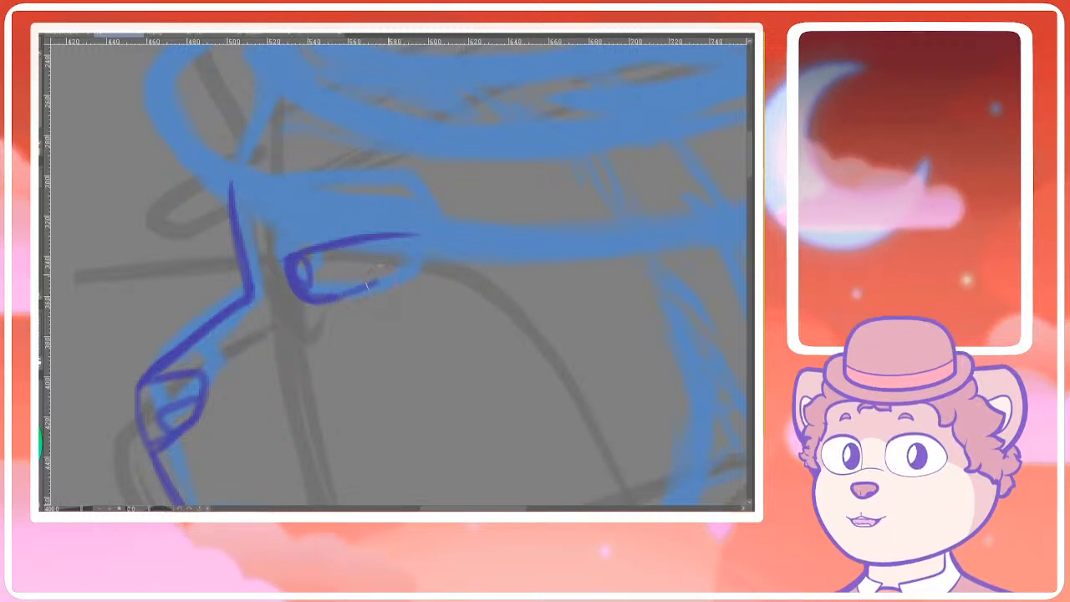
Redraw the background figure's lower eyelid in purple so that it meets the upper lid in a pointed outer corner
{"action": "key", "text": "ctrl+z"}
{"action": "left_click_drag", "start_coordinate": [417, 237], "coordinate": [351, 293]}
{"action": "key", "text": "ctrl+z"}
{"action": "key", "text": "ctrl+z"}
{"action": "mouse_move", "coordinate": [417, 238]}
{"action": "left_mouse_down"}
{"action": "mouse_move", "coordinate": [356, 291]}
{"action": "mouse_move", "coordinate": [388, 269]}
{"action": "mouse_move", "coordinate": [320, 306]}
{"action": "mouse_move", "coordinate": [327, 316]}
{"action": "left_mouse_up"}
{"action": "key", "text": "ctrl+z"}
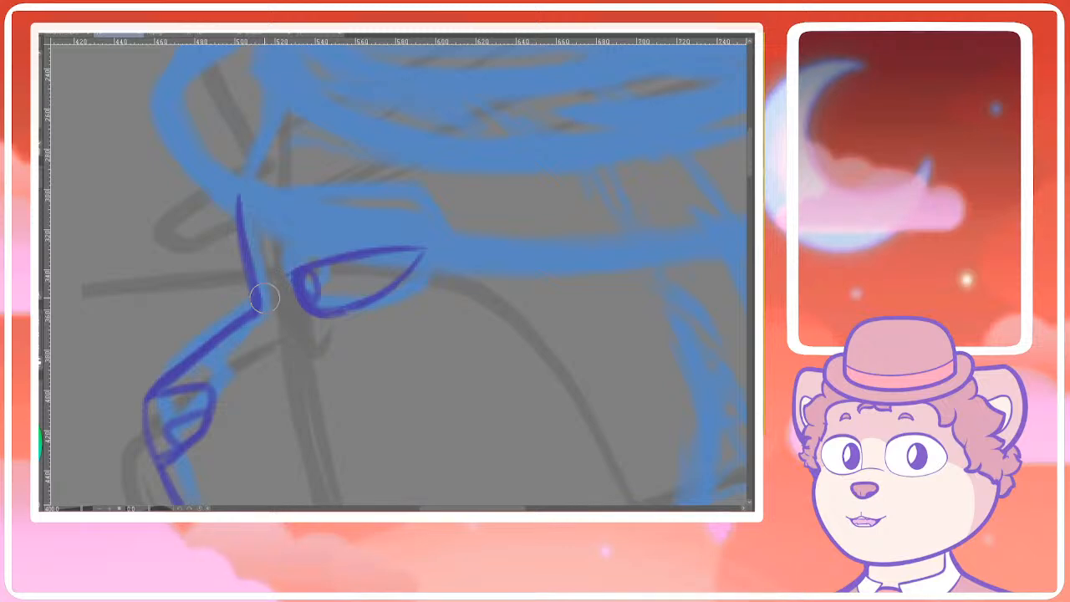
{"action": "scroll", "coordinate": [311, 335], "scroll_direction": "down", "scroll_amount": 1}
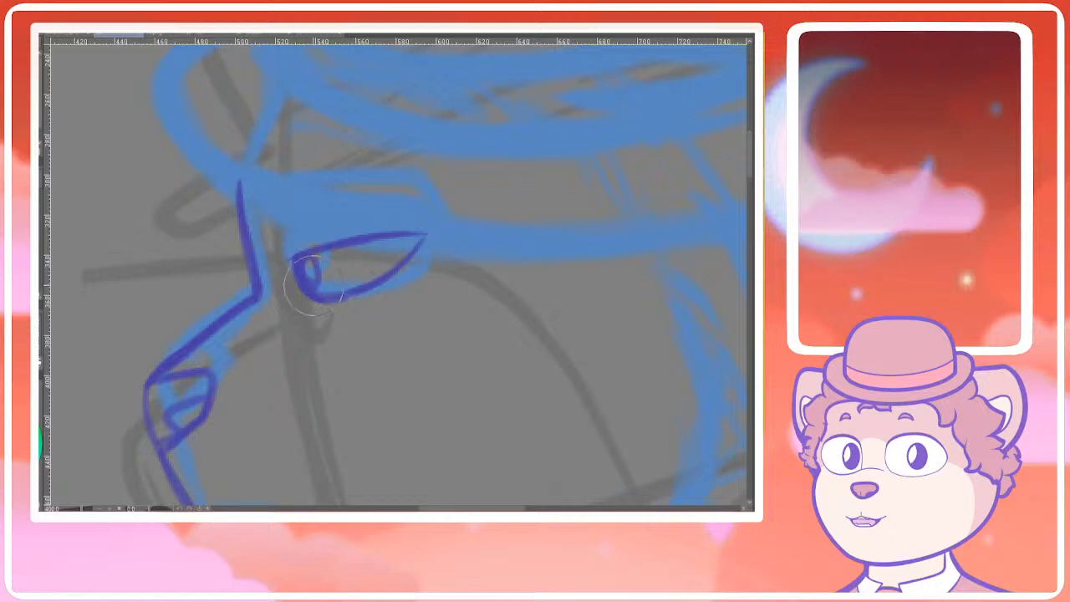
Strengthen the background figure's iris in purple and thicken the eyelid lines where they meet at the outer corner
{"action": "scroll", "coordinate": [425, 253], "scroll_direction": "right", "scroll_amount": 3}
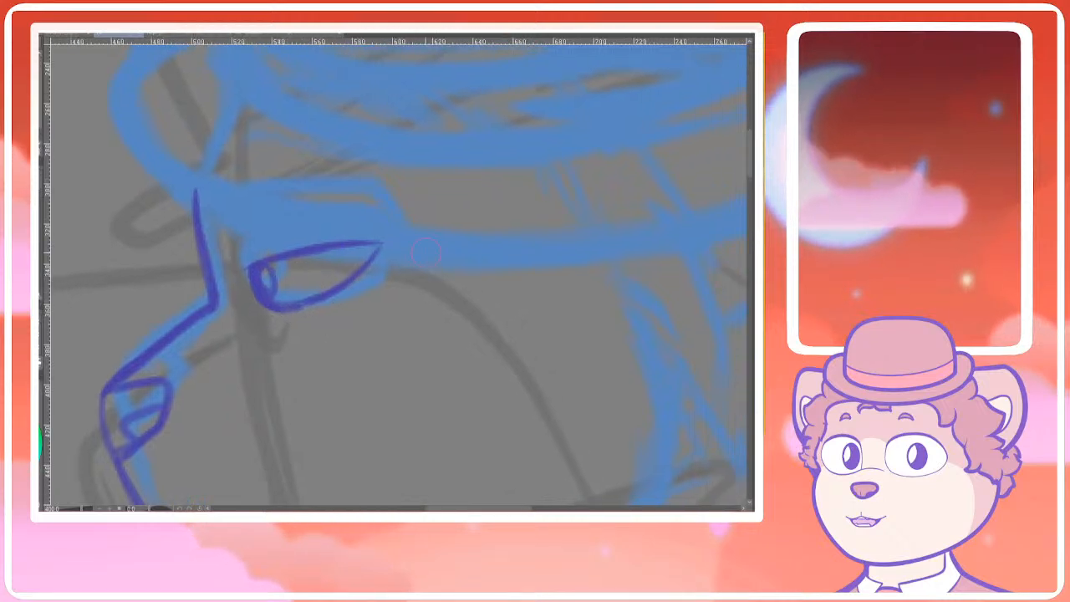
{"action": "mouse_move", "coordinate": [271, 264]}
{"action": "left_mouse_down"}
{"action": "mouse_move", "coordinate": [296, 296]}
{"action": "mouse_move", "coordinate": [280, 306]}
{"action": "mouse_move", "coordinate": [289, 320]}
{"action": "left_mouse_up"}
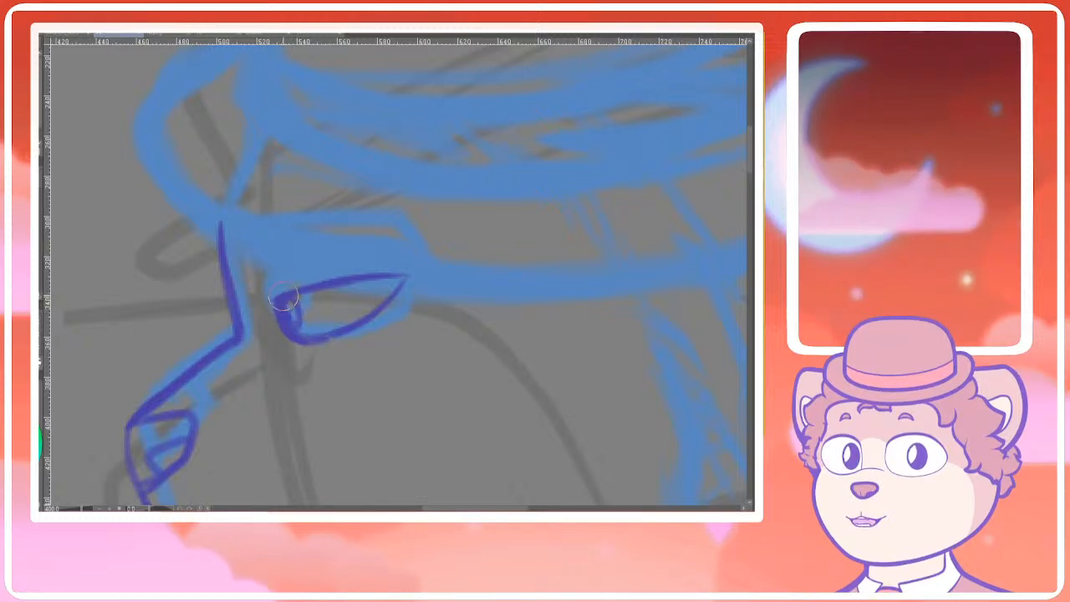
{"action": "scroll", "coordinate": [351, 285], "scroll_direction": "up", "scroll_amount": 2}
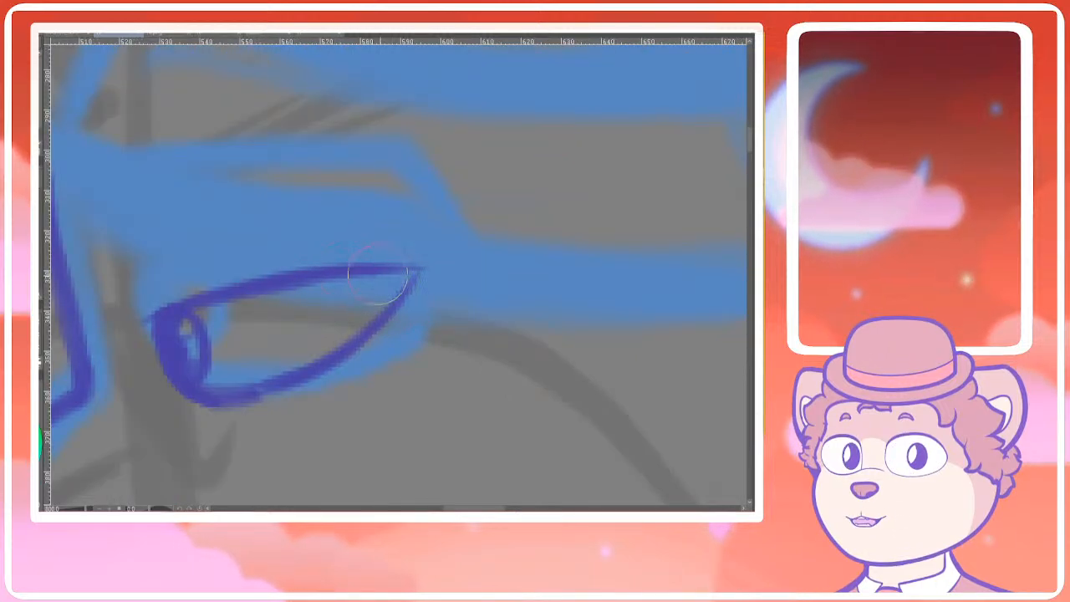
{"action": "mouse_move", "coordinate": [322, 273]}
{"action": "left_mouse_down"}
{"action": "mouse_move", "coordinate": [396, 288]}
{"action": "mouse_move", "coordinate": [385, 308]}
{"action": "left_mouse_up"}
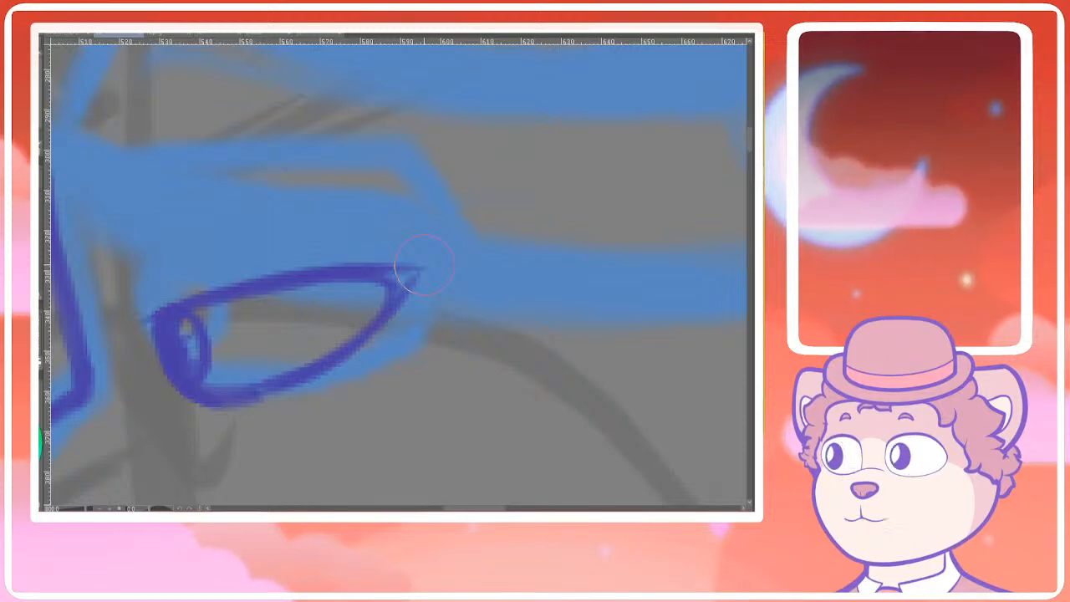
{"action": "left_click_drag", "start_coordinate": [500, 280], "coordinate": [526, 260]}
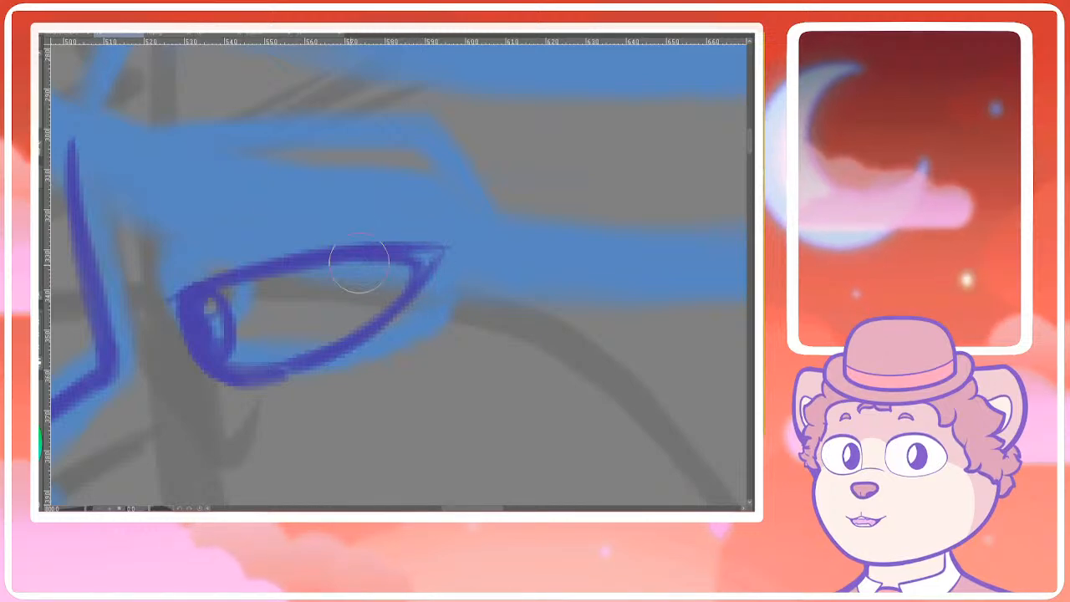
{"action": "left_click_drag", "start_coordinate": [518, 307], "coordinate": [550, 297]}
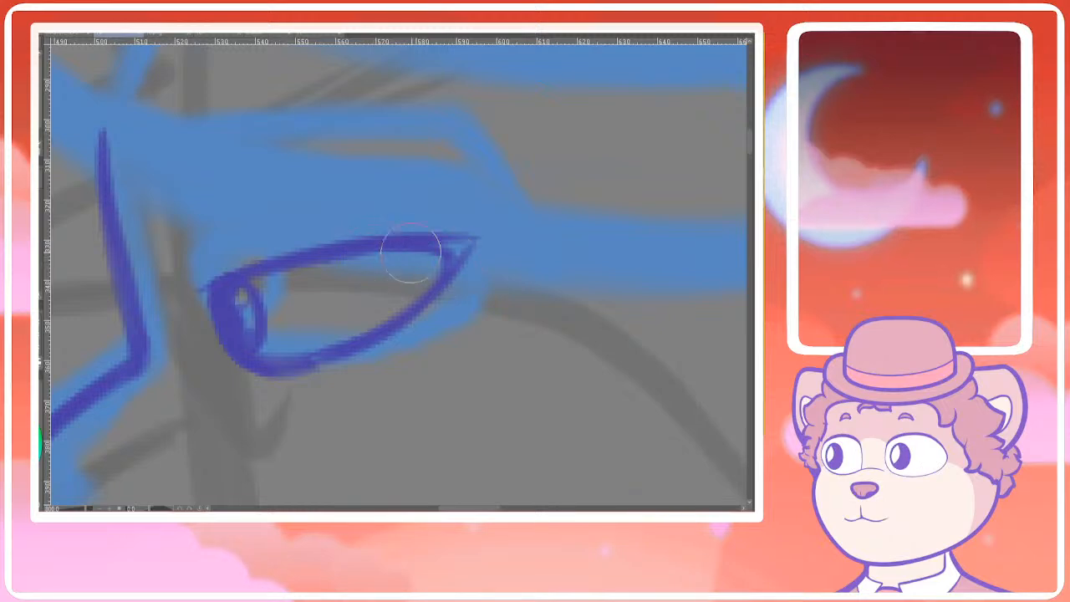
{"action": "mouse_move", "coordinate": [439, 258]}
{"action": "left_mouse_down"}
{"action": "mouse_move", "coordinate": [451, 276]}
{"action": "mouse_move", "coordinate": [500, 278]}
{"action": "mouse_move", "coordinate": [488, 275]}
{"action": "left_mouse_up"}
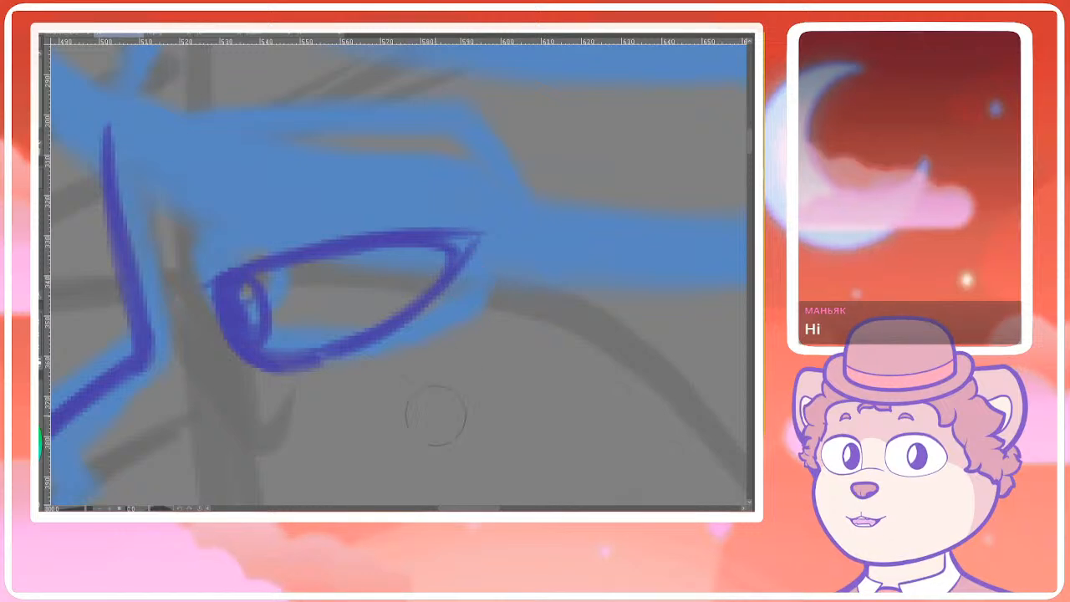
{"action": "left_click_drag", "start_coordinate": [432, 243], "coordinate": [479, 246]}
Thicken the background figure's purple upper eyelid from the inner corner across the iris
{"action": "scroll", "coordinate": [401, 217], "scroll_direction": "down", "scroll_amount": 5}
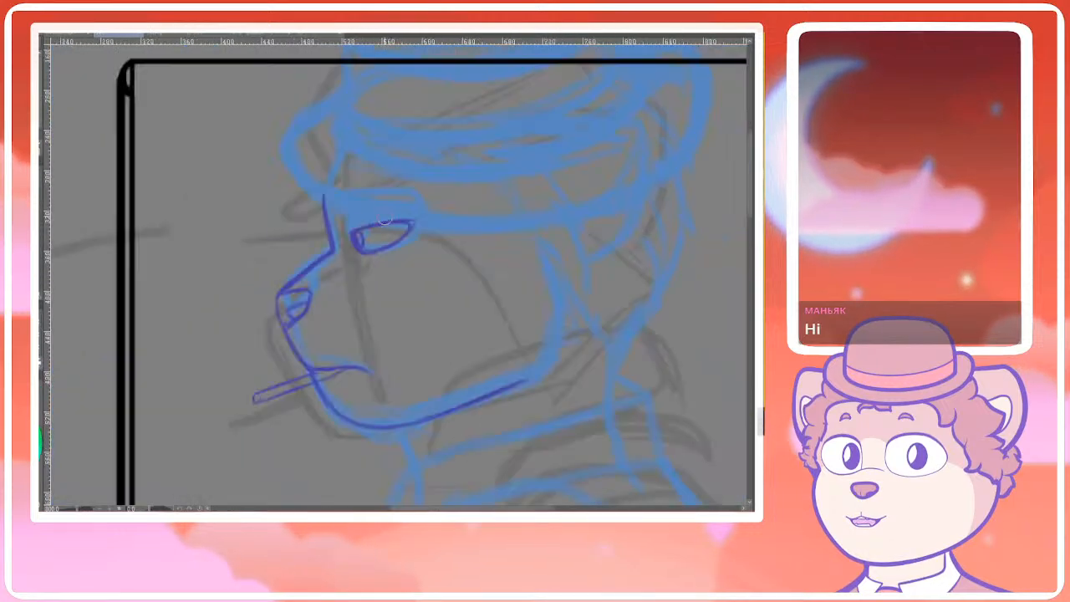
{"action": "left_click_drag", "start_coordinate": [393, 233], "coordinate": [368, 285]}
{"action": "scroll", "coordinate": [368, 285], "scroll_direction": "down", "scroll_amount": 1}
{"action": "scroll", "coordinate": [350, 286], "scroll_direction": "up", "scroll_amount": 3}
{"action": "scroll", "coordinate": [333, 286], "scroll_direction": "up", "scroll_amount": 2}
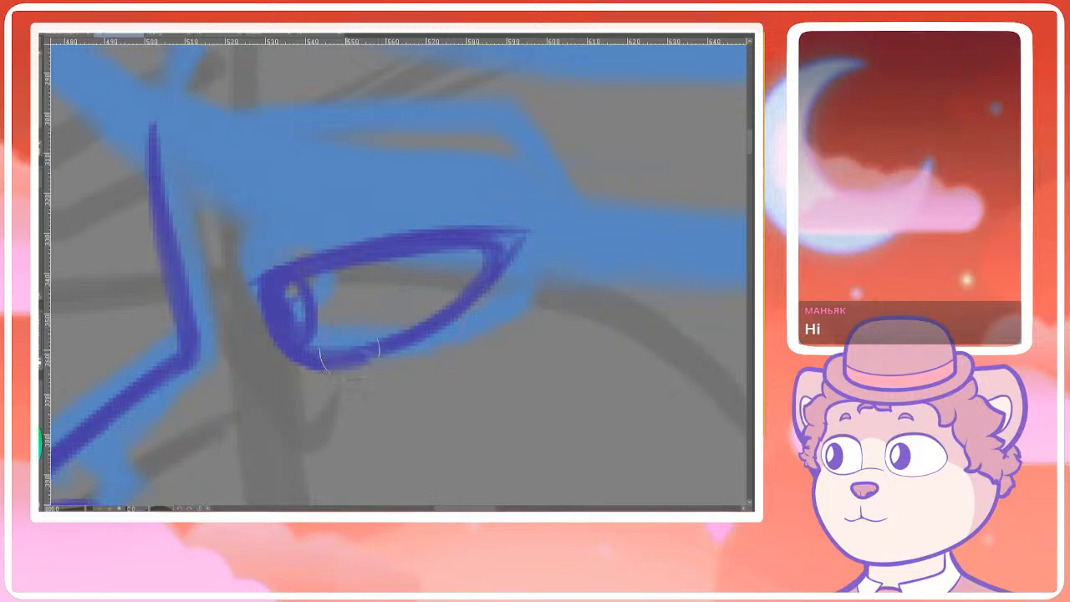
{"action": "scroll", "coordinate": [461, 299], "scroll_direction": "down", "scroll_amount": 2}
{"action": "scroll", "coordinate": [397, 272], "scroll_direction": "up", "scroll_amount": 1}
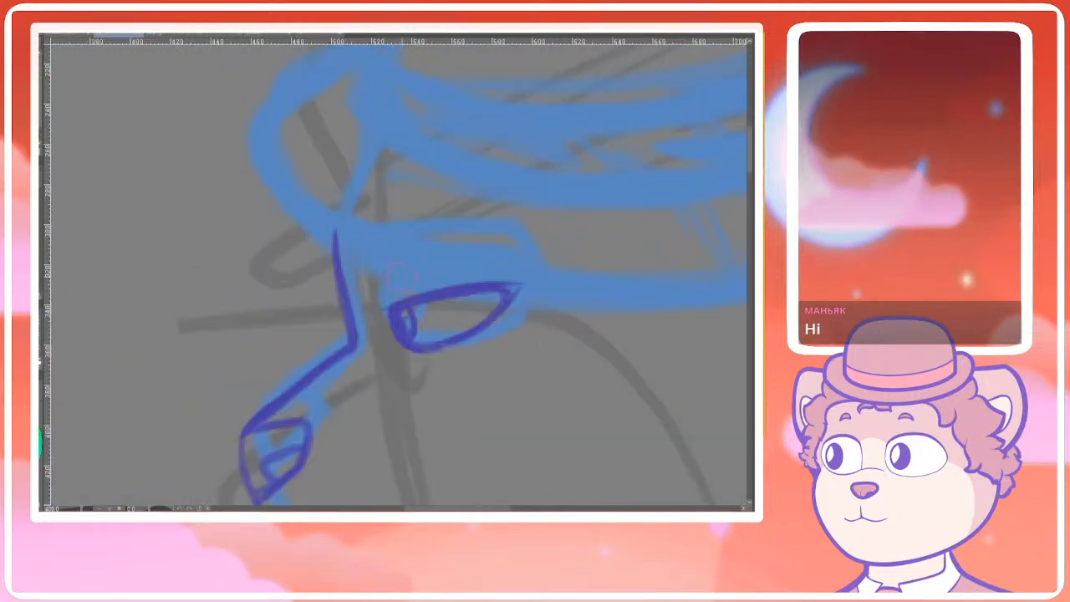
{"action": "scroll", "coordinate": [397, 271], "scroll_direction": "up", "scroll_amount": 1}
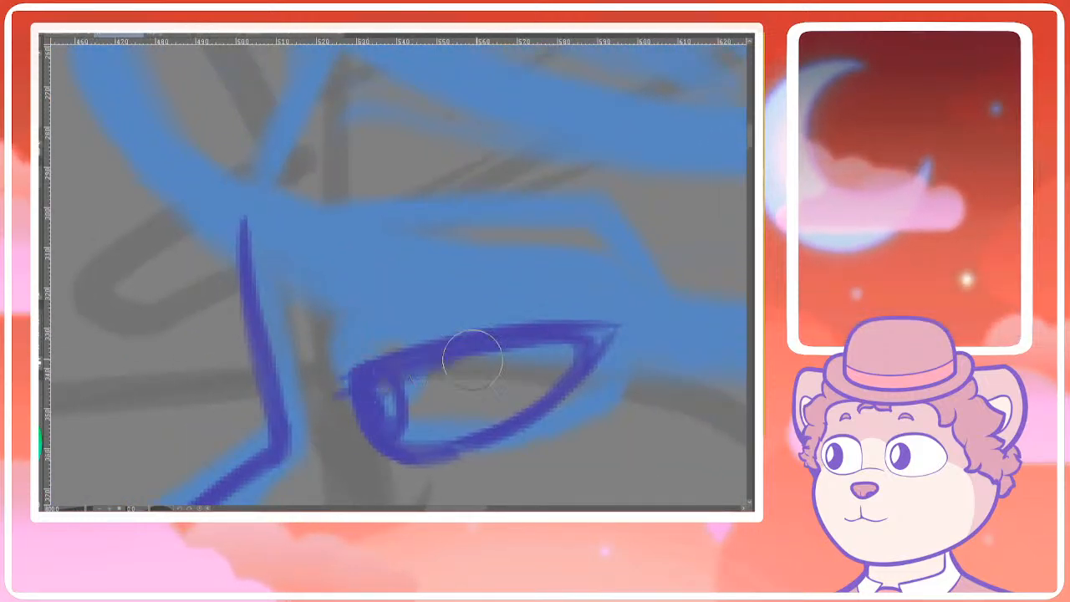
{"action": "left_click_drag", "start_coordinate": [443, 340], "coordinate": [433, 245]}
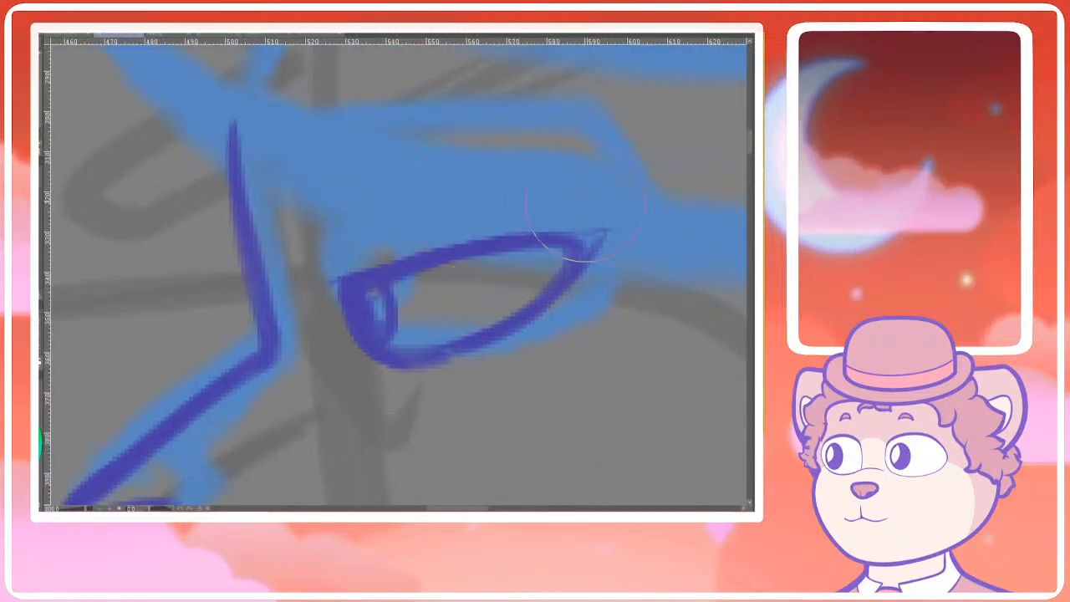
{"action": "scroll", "coordinate": [585, 208], "scroll_direction": "down", "scroll_amount": 3}
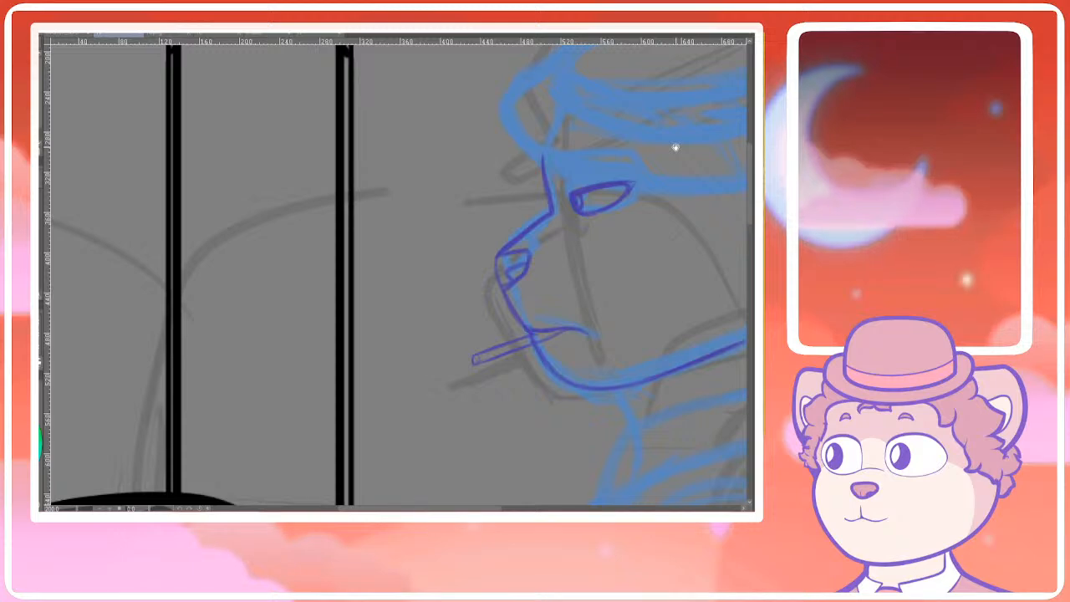
{"action": "scroll", "coordinate": [676, 147], "scroll_direction": "up", "scroll_amount": 4}
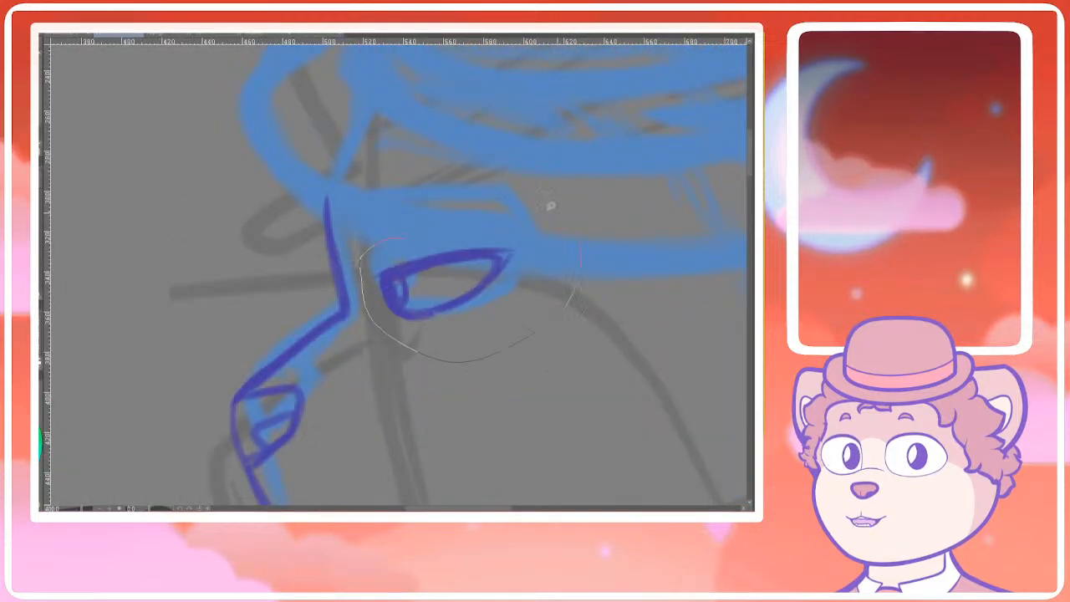
Select the background figure's whole eye freehand and transform it, rotating it slightly clockwise and lowering it a little
{"action": "left_click_drag", "start_coordinate": [550, 206], "coordinate": [410, 234]}
{"action": "key", "text": "ctrl+t"}
{"action": "left_click_drag", "start_coordinate": [611, 195], "coordinate": [609, 201]}
{"action": "left_click_drag", "start_coordinate": [499, 286], "coordinate": [499, 291]}
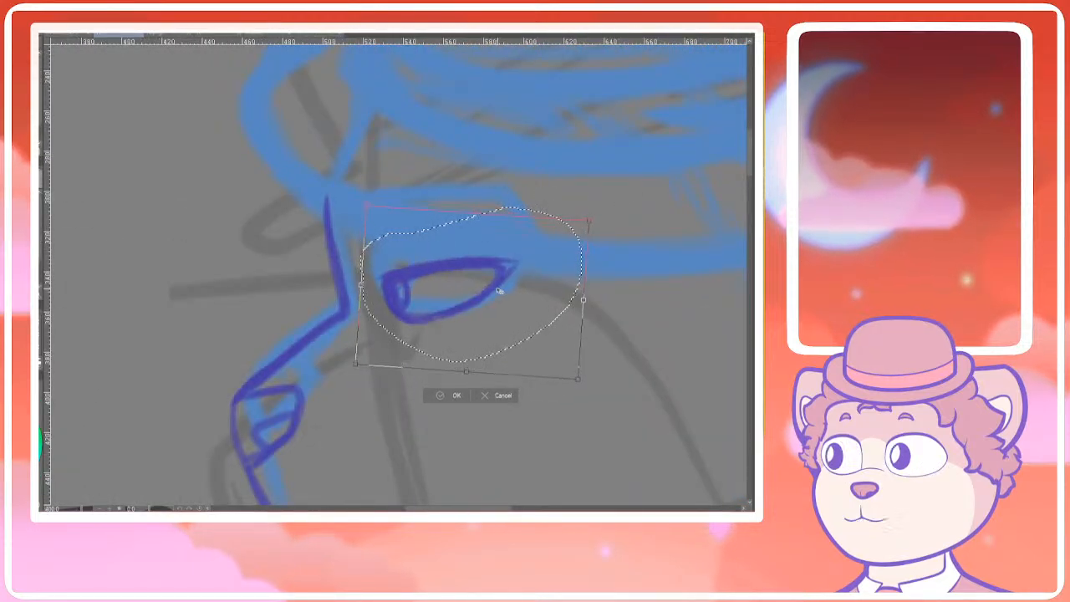
{"action": "key", "text": "Return"}
{"action": "scroll", "coordinate": [542, 275], "scroll_direction": "down", "scroll_amount": 3}
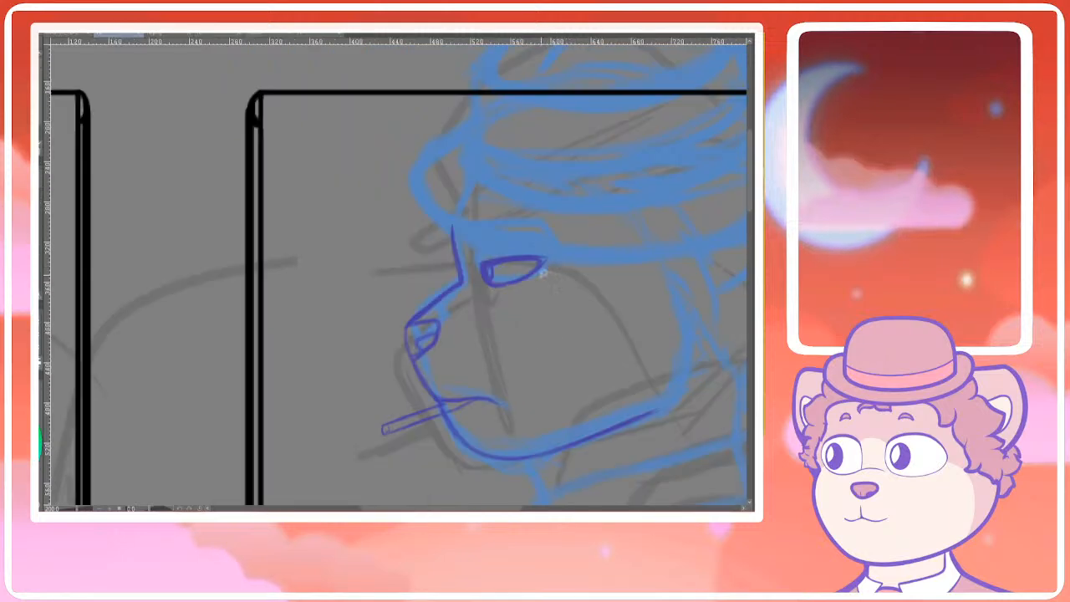
Trim the underside of the eye near the iris and redraw the lower eyelid as a thinner, flatter purple line
{"action": "scroll", "coordinate": [542, 274], "scroll_direction": "down", "scroll_amount": 3}
{"action": "scroll", "coordinate": [443, 305], "scroll_direction": "up", "scroll_amount": 6}
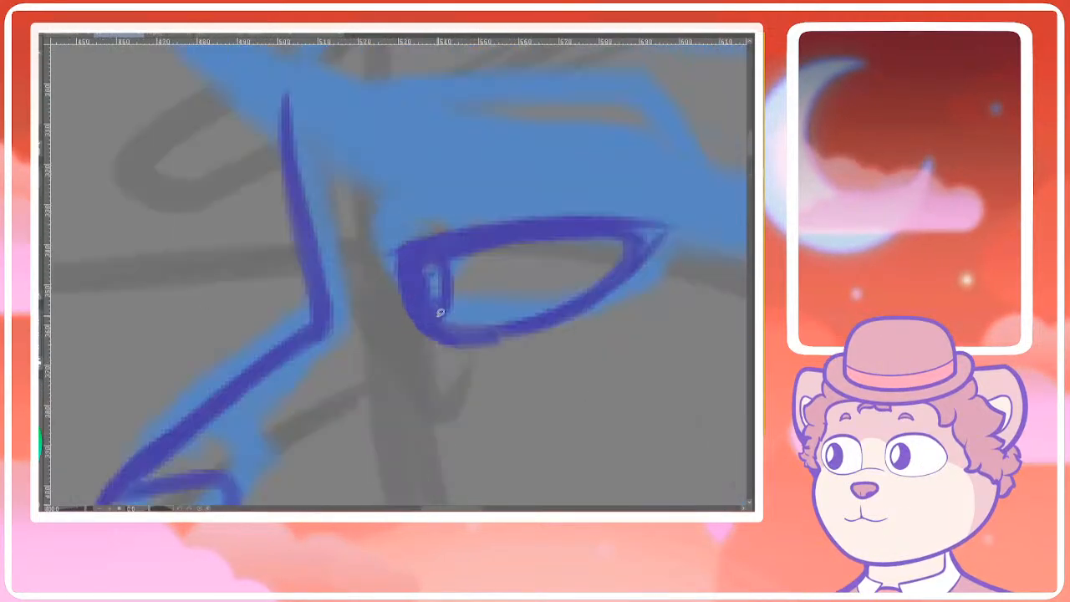
{"action": "left_click_drag", "start_coordinate": [499, 312], "coordinate": [444, 283]}
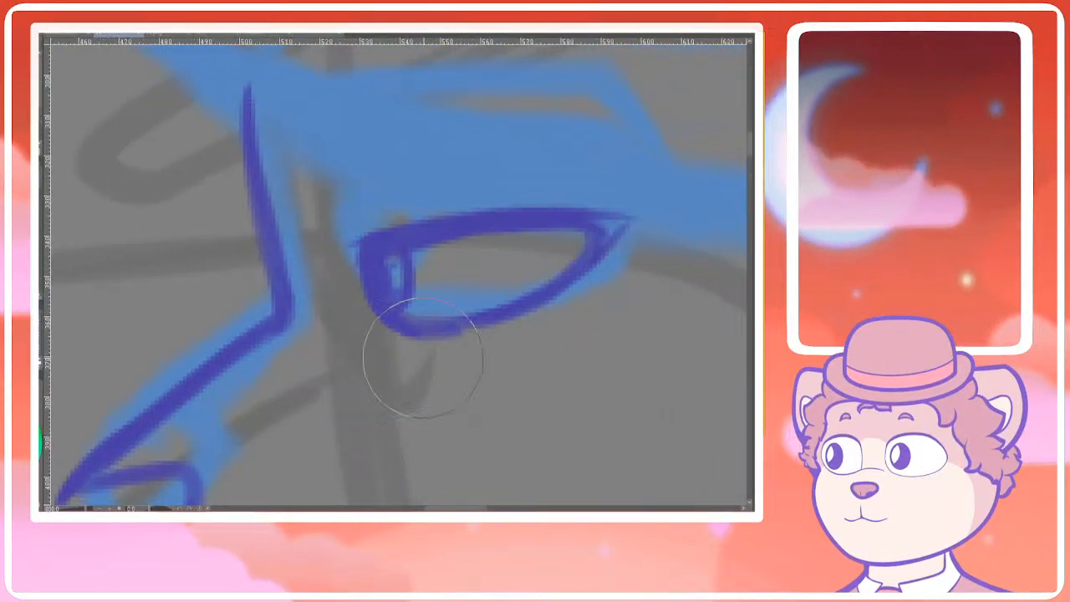
{"action": "mouse_move", "coordinate": [422, 358]}
{"action": "left_mouse_down"}
{"action": "mouse_move", "coordinate": [446, 370]}
{"action": "mouse_move", "coordinate": [396, 371]}
{"action": "mouse_move", "coordinate": [452, 385]}
{"action": "mouse_move", "coordinate": [583, 334]}
{"action": "mouse_move", "coordinate": [490, 377]}
{"action": "mouse_move", "coordinate": [557, 342]}
{"action": "mouse_move", "coordinate": [527, 369]}
{"action": "mouse_move", "coordinate": [521, 353]}
{"action": "left_mouse_up"}
{"action": "key", "text": "bracketleft"}
{"action": "key", "text": "bracketleft"}
{"action": "key", "text": "bracketleft"}
{"action": "mouse_move", "coordinate": [402, 293]}
{"action": "left_mouse_down"}
{"action": "mouse_move", "coordinate": [382, 275]}
{"action": "mouse_move", "coordinate": [381, 310]}
{"action": "mouse_move", "coordinate": [373, 303]}
{"action": "mouse_move", "coordinate": [573, 245]}
{"action": "mouse_move", "coordinate": [407, 316]}
{"action": "left_mouse_up"}
{"action": "scroll", "coordinate": [586, 291], "scroll_direction": "down", "scroll_amount": 5}
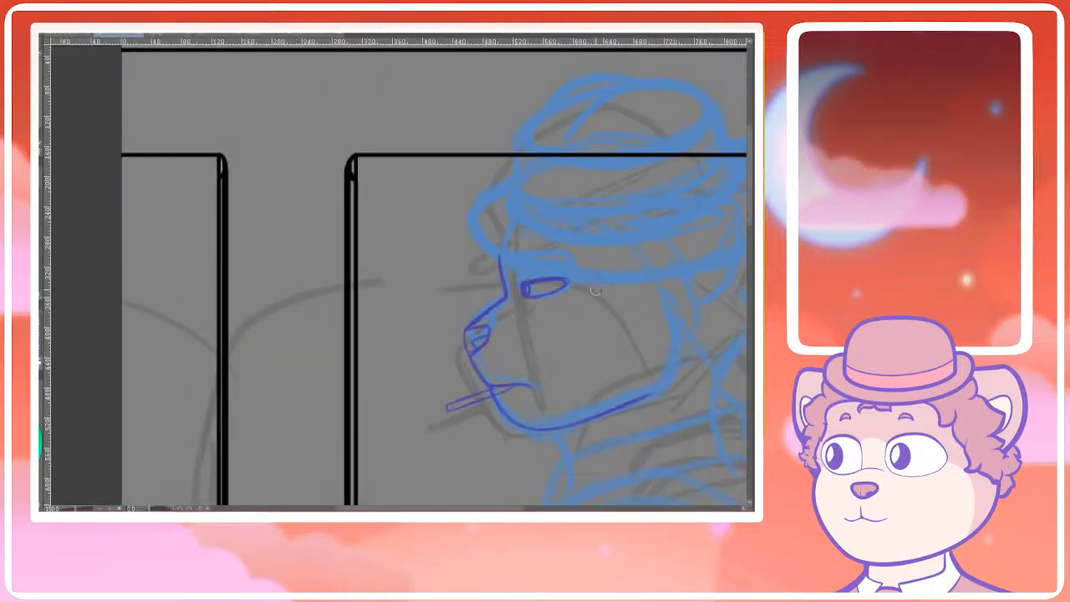
{"action": "scroll", "coordinate": [585, 289], "scroll_direction": "up", "scroll_amount": 5}
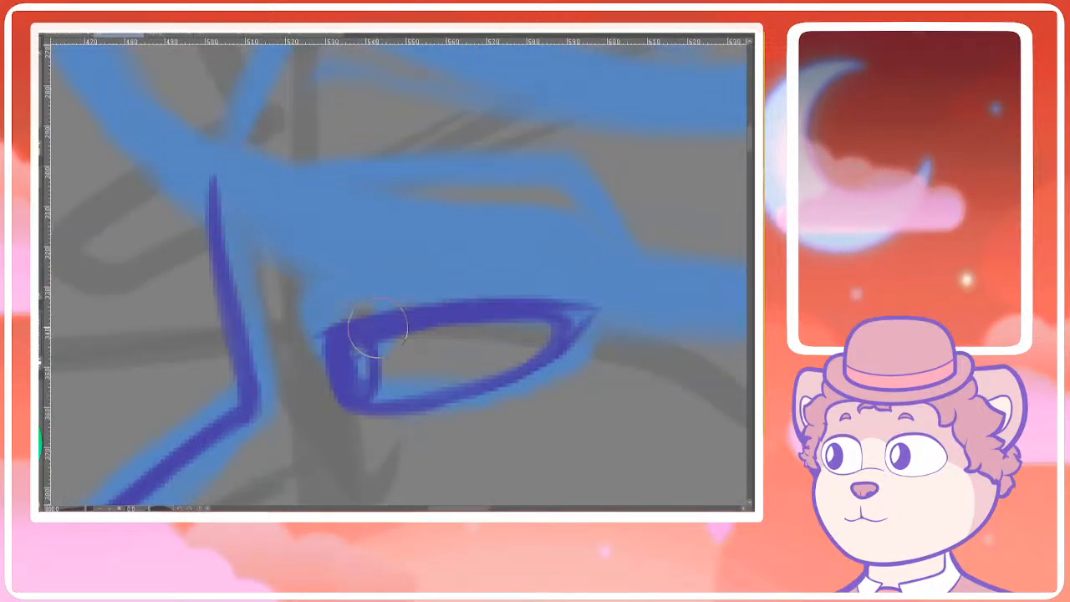
Curve the upper eyelid down to the lower lid and erase the old pointed tip at the eye's outer corner
{"action": "mouse_move", "coordinate": [431, 320]}
{"action": "left_mouse_down"}
{"action": "mouse_move", "coordinate": [418, 317]}
{"action": "mouse_move", "coordinate": [526, 335]}
{"action": "mouse_move", "coordinate": [501, 358]}
{"action": "mouse_move", "coordinate": [396, 322]}
{"action": "mouse_move", "coordinate": [506, 318]}
{"action": "mouse_move", "coordinate": [545, 334]}
{"action": "left_mouse_up"}
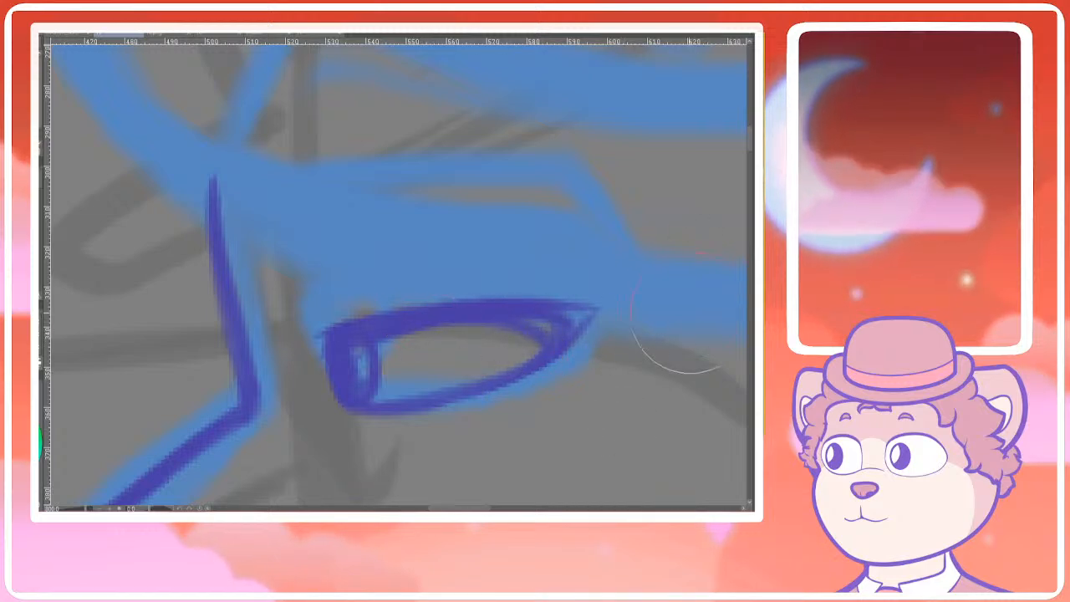
{"action": "mouse_move", "coordinate": [684, 316]}
{"action": "left_mouse_down"}
{"action": "mouse_move", "coordinate": [556, 311]}
{"action": "mouse_move", "coordinate": [610, 322]}
{"action": "mouse_move", "coordinate": [493, 261]}
{"action": "mouse_move", "coordinate": [529, 256]}
{"action": "left_mouse_up"}
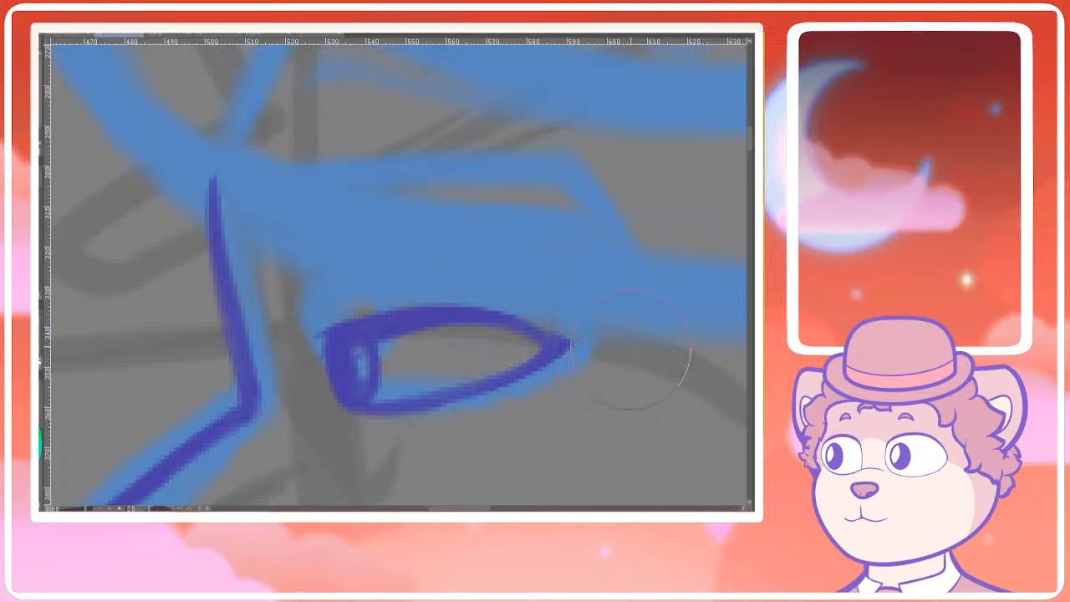
{"action": "left_click_drag", "start_coordinate": [632, 348], "coordinate": [625, 347]}
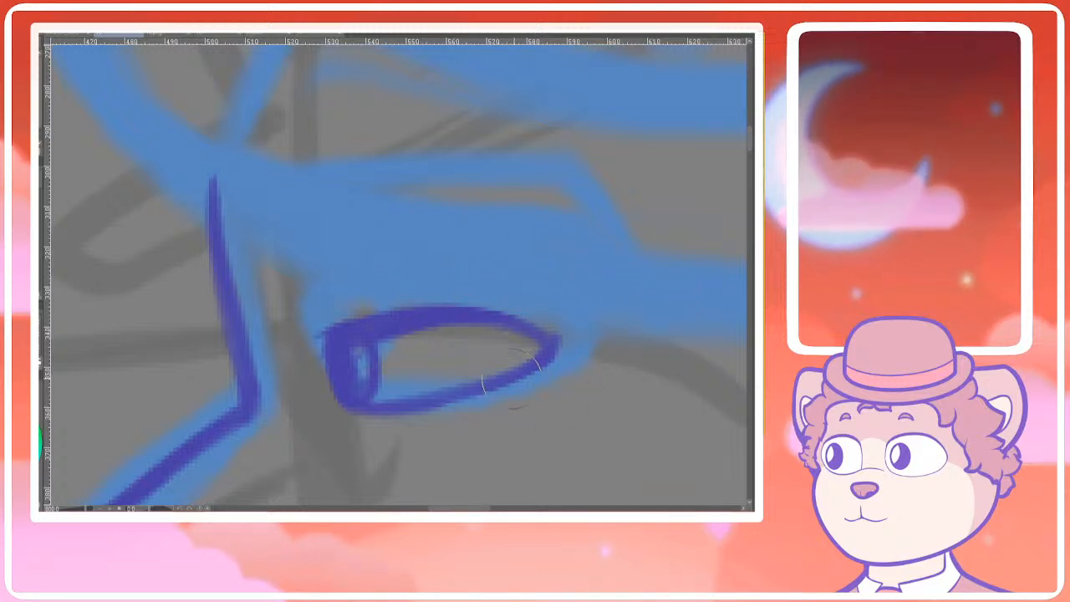
{"action": "left_click_drag", "start_coordinate": [509, 375], "coordinate": [535, 341]}
{"action": "left_click_drag", "start_coordinate": [468, 321], "coordinate": [536, 344]}
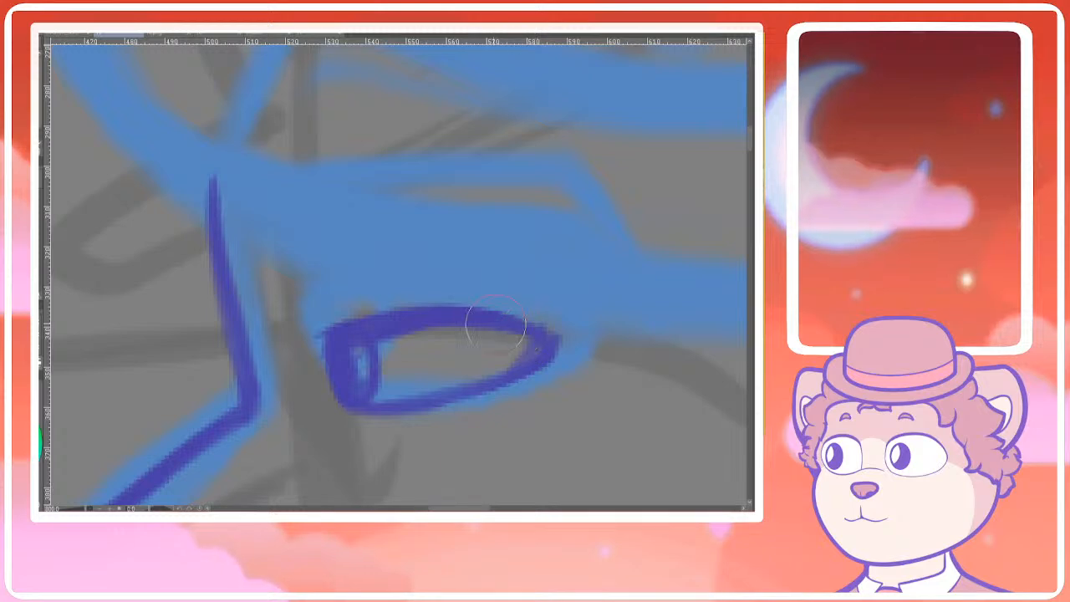
Redraw the outer half of the upper eyelid as a thicker, straighter purple stroke reaching out over the corner
{"action": "left_click_drag", "start_coordinate": [452, 312], "coordinate": [533, 321]}
{"action": "key", "text": "ctrl+z"}
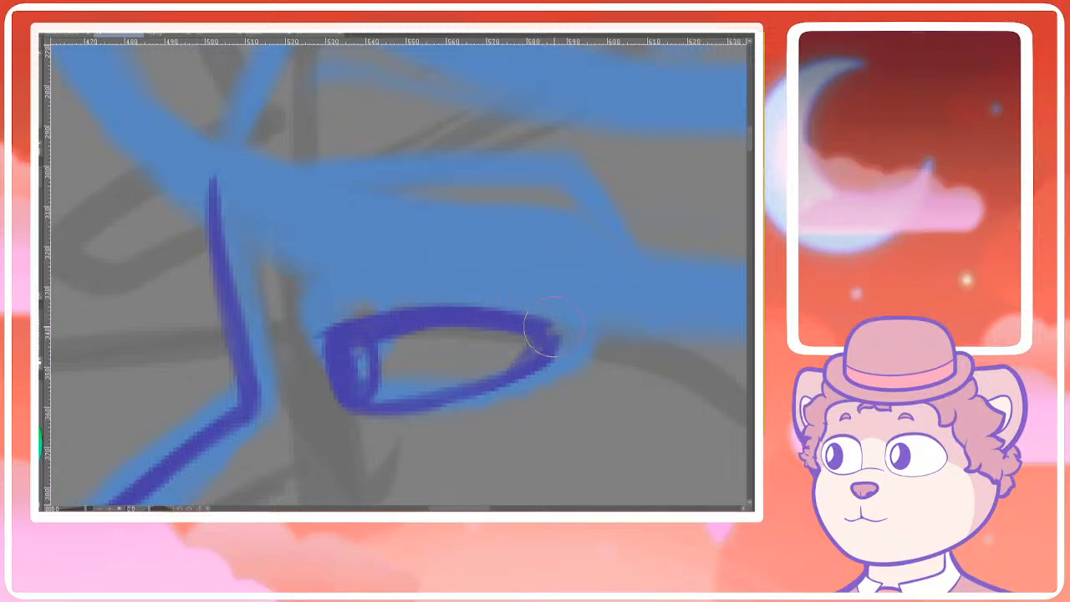
{"action": "left_click_drag", "start_coordinate": [436, 316], "coordinate": [545, 319]}
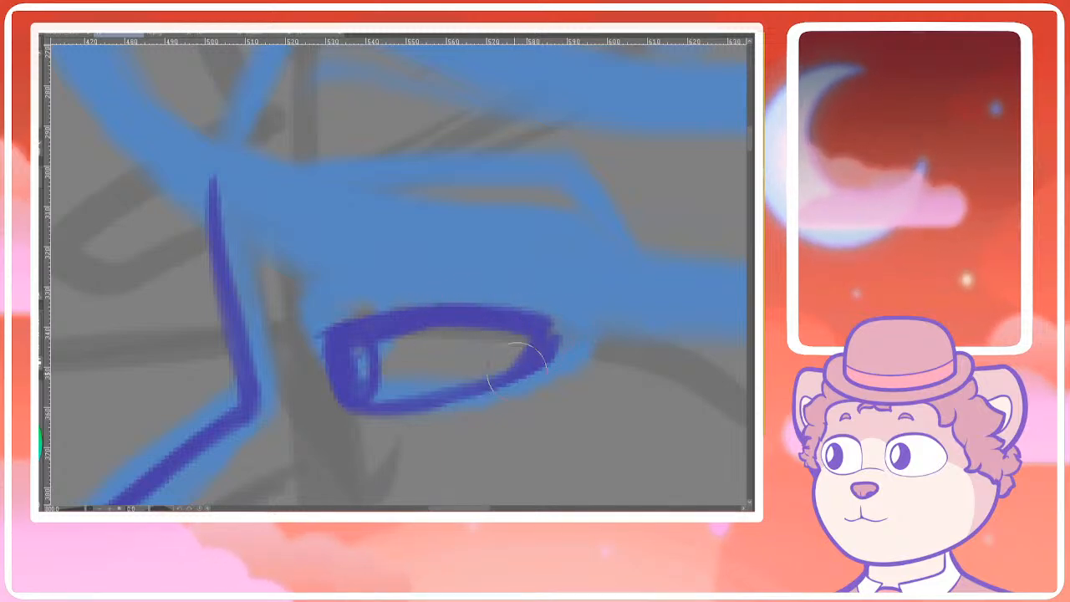
{"action": "scroll", "coordinate": [517, 362], "scroll_direction": "down", "scroll_amount": 5}
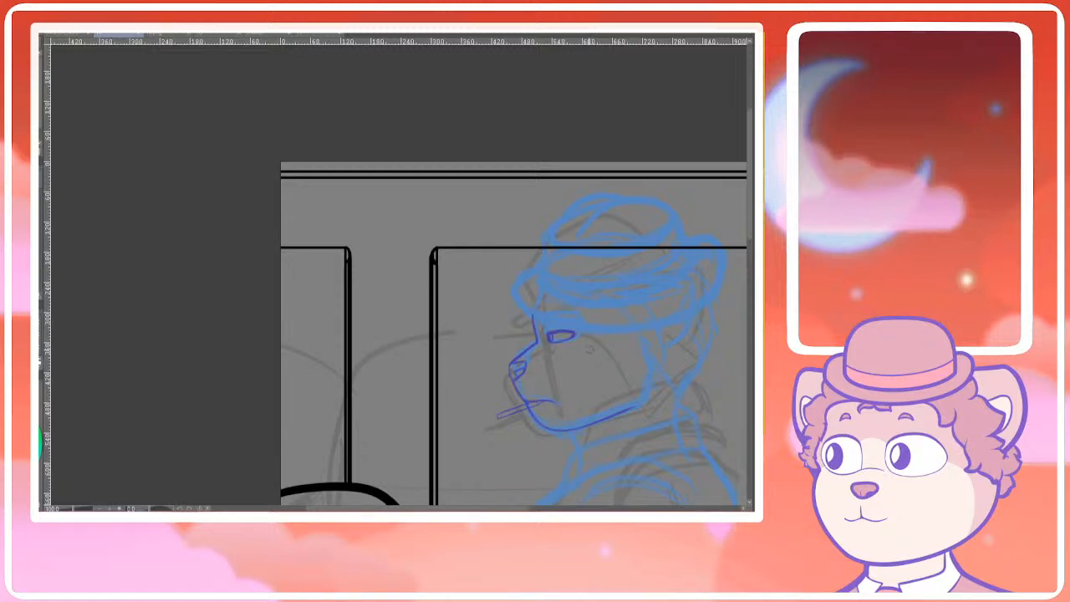
Rework the eye's outer corner, redrawing the lower eyelid as a purple curve that rises to the upper lid's end
{"action": "scroll", "coordinate": [588, 349], "scroll_direction": "up", "scroll_amount": 3}
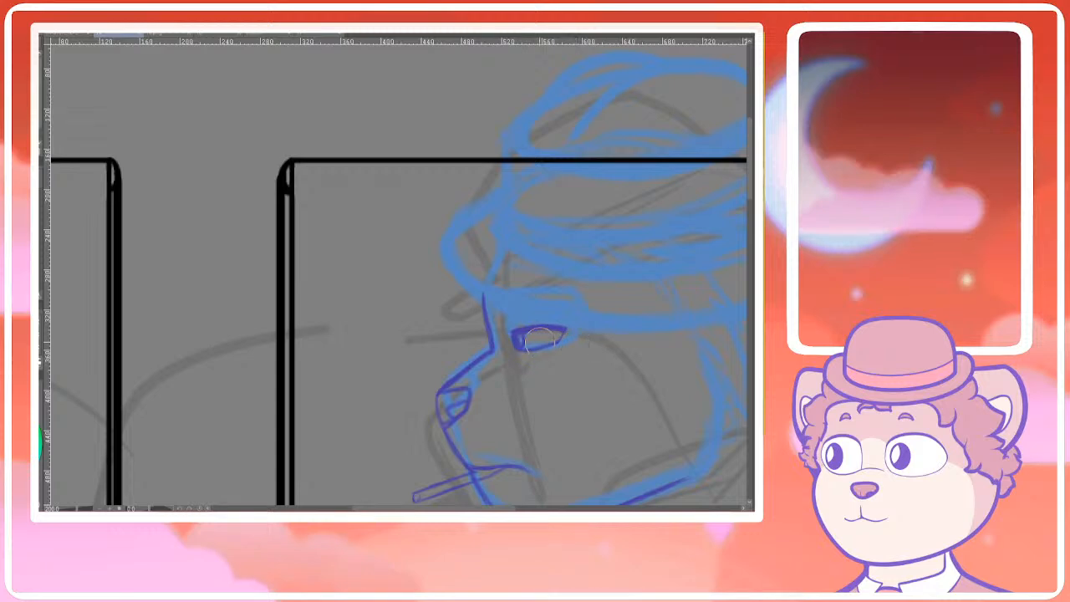
{"action": "scroll", "coordinate": [557, 339], "scroll_direction": "up", "scroll_amount": 4}
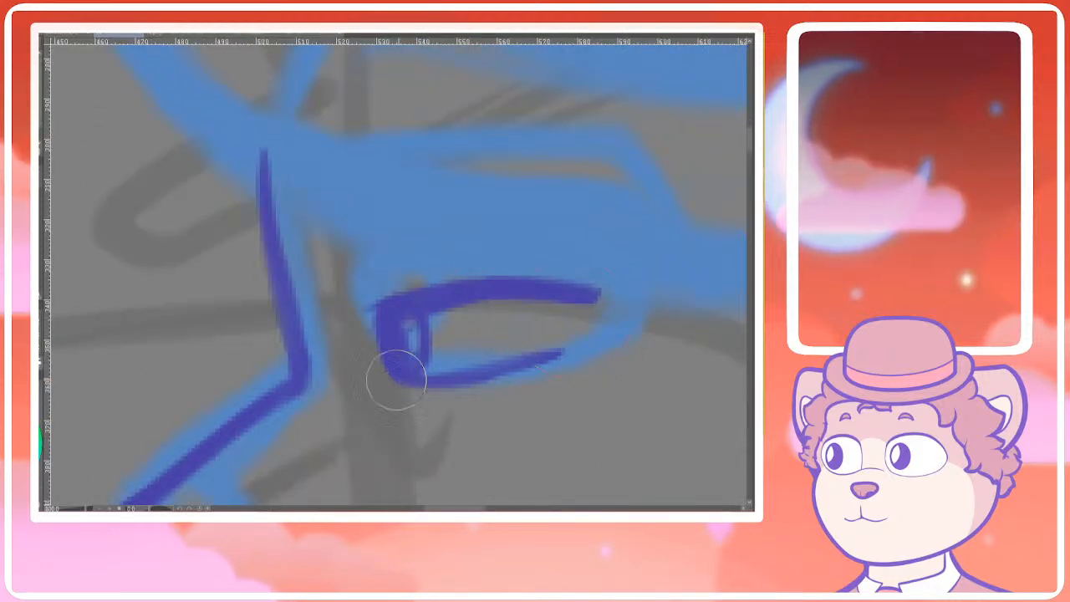
{"action": "left_click_drag", "start_coordinate": [424, 352], "coordinate": [414, 372]}
{"action": "left_click_drag", "start_coordinate": [407, 322], "coordinate": [585, 306]}
{"action": "key", "text": "ctrl+z"}
{"action": "mouse_move", "coordinate": [435, 308]}
{"action": "left_mouse_down"}
{"action": "mouse_move", "coordinate": [598, 314]}
{"action": "mouse_move", "coordinate": [581, 326]}
{"action": "left_mouse_up"}
{"action": "left_click_drag", "start_coordinate": [537, 359], "coordinate": [598, 314]}
{"action": "key", "text": "ctrl+z"}
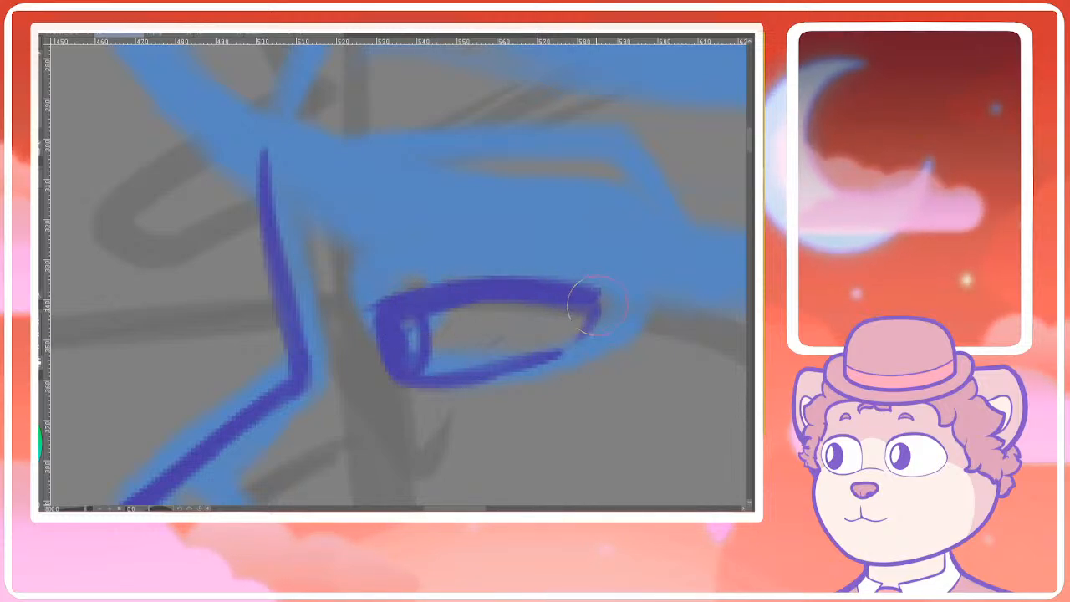
{"action": "left_click_drag", "start_coordinate": [556, 355], "coordinate": [596, 317]}
{"action": "left_click_drag", "start_coordinate": [478, 377], "coordinate": [592, 319]}
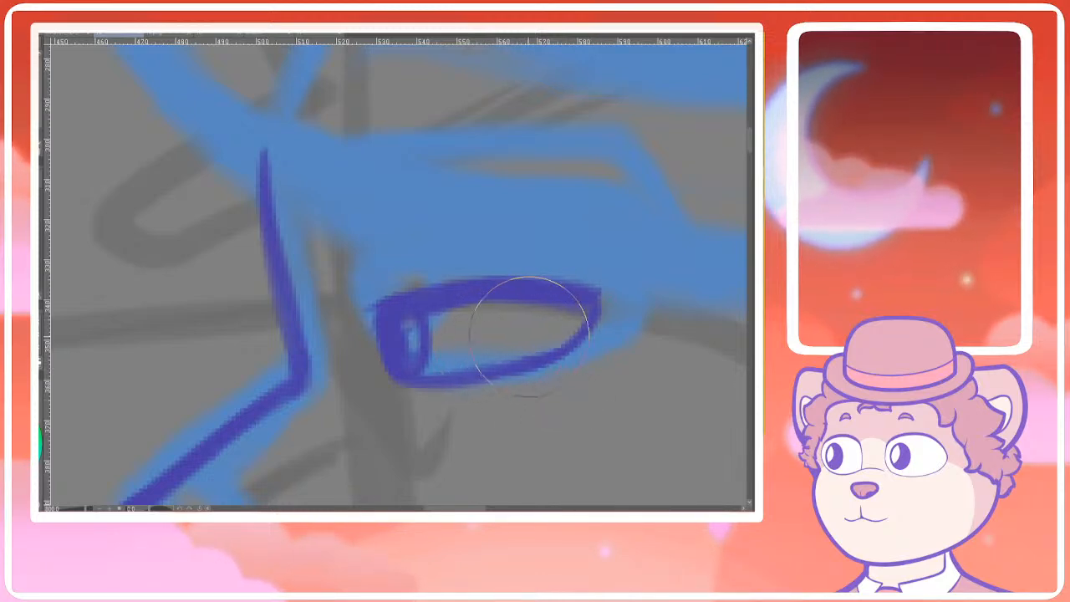
Select the eye's outer lower corner freehand and transform it to reshape the curve joining the two eyelids
{"action": "scroll", "coordinate": [624, 297], "scroll_direction": "down", "scroll_amount": 4}
{"action": "scroll", "coordinate": [648, 280], "scroll_direction": "down", "scroll_amount": 1}
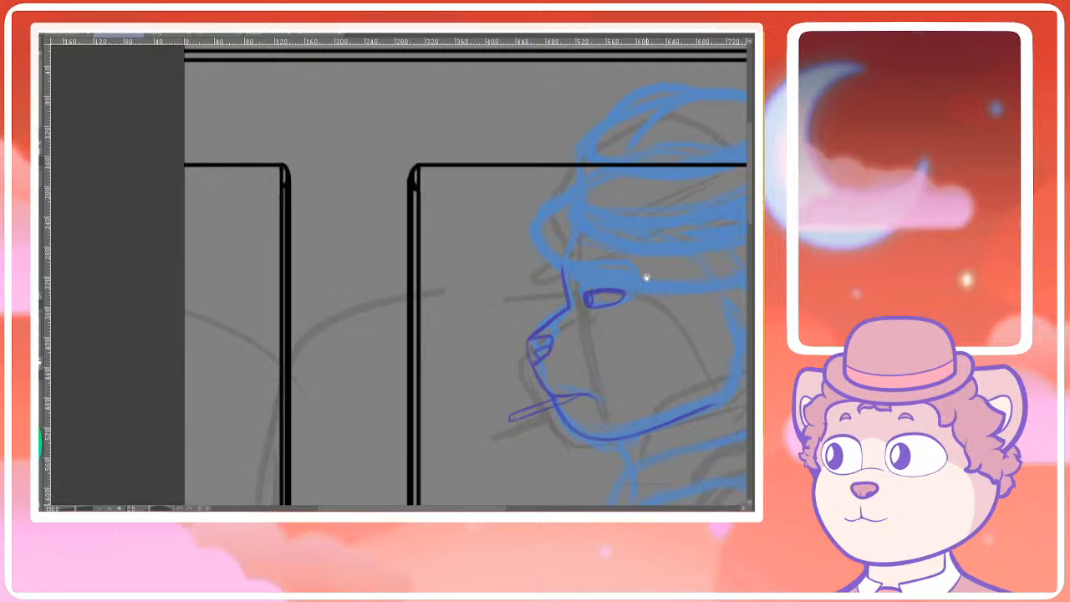
{"action": "left_click_drag", "start_coordinate": [644, 277], "coordinate": [571, 285]}
{"action": "scroll", "coordinate": [556, 301], "scroll_direction": "up", "scroll_amount": 5}
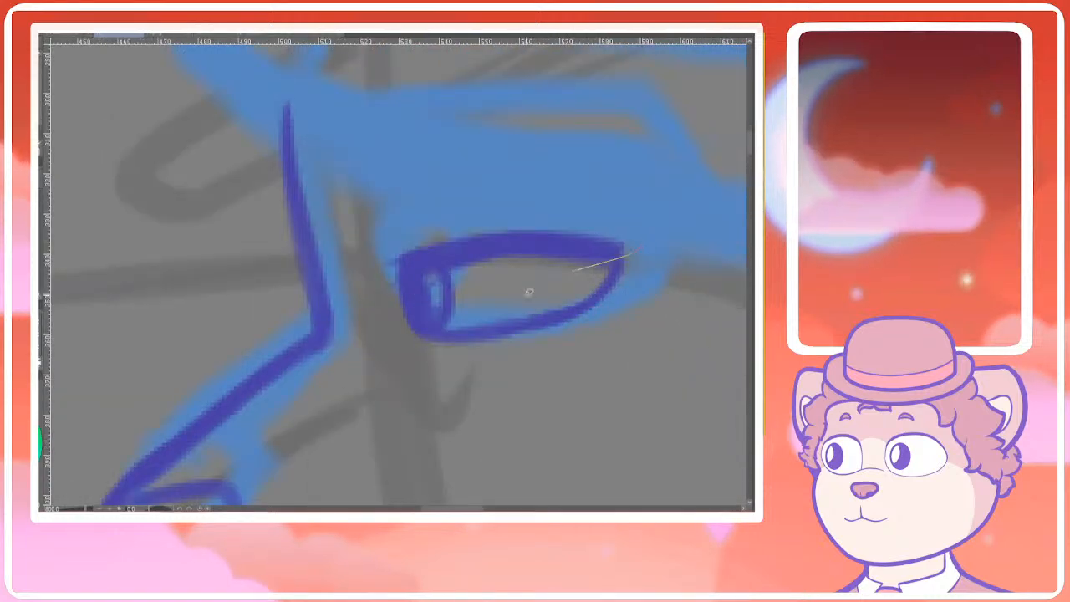
{"action": "key", "text": "ctrl+t"}
{"action": "left_click_drag", "start_coordinate": [667, 257], "coordinate": [668, 240]}
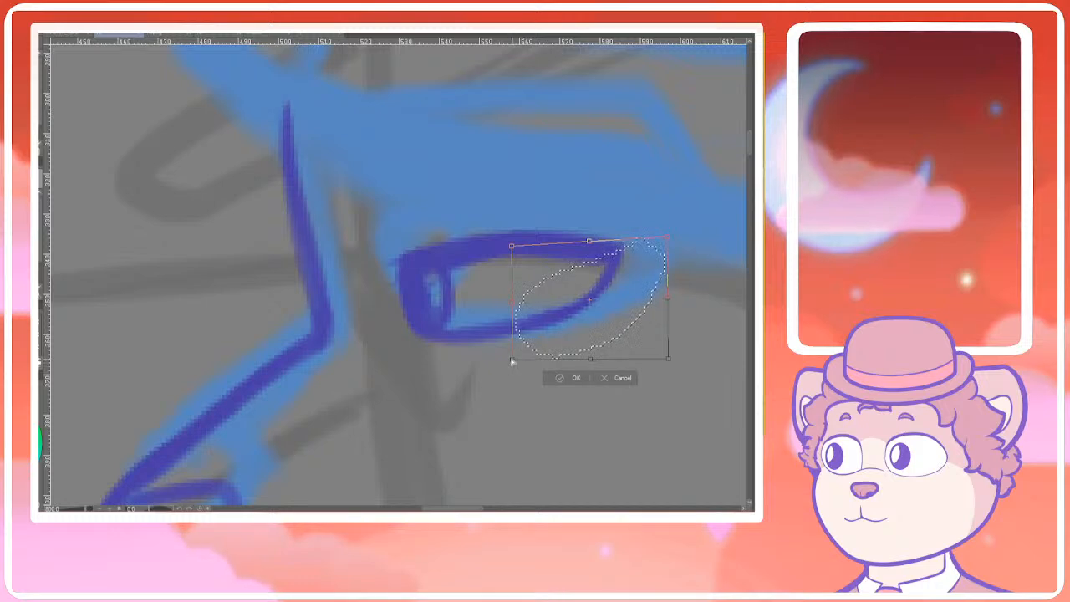
{"action": "left_click", "coordinate": [554, 380]}
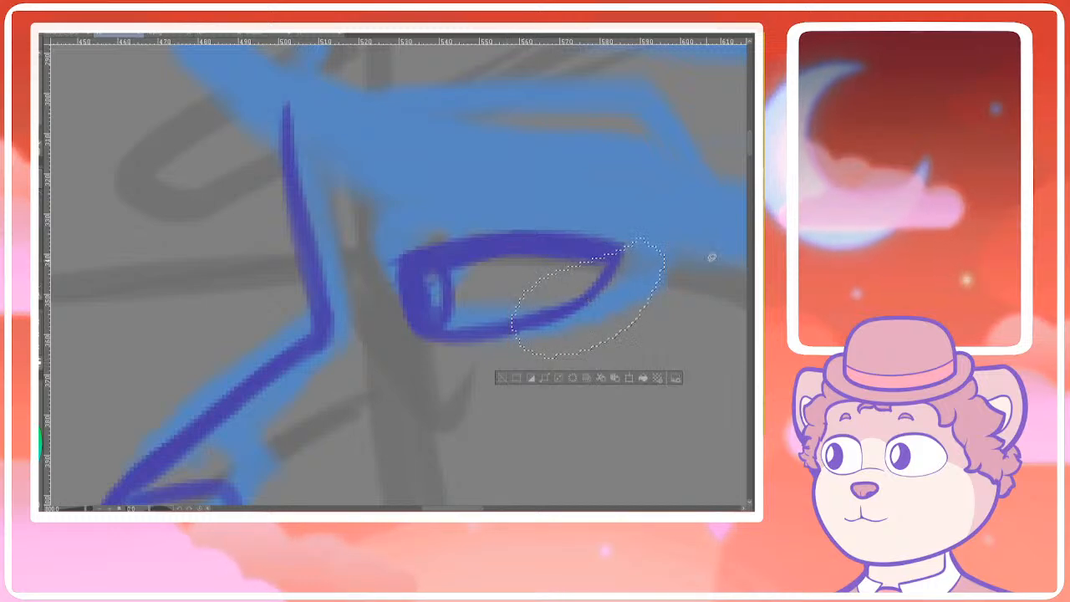
Deselect the eye's corner and draw a curved purple crease just above the upper eyelid
{"action": "key", "text": "ctrl+d"}
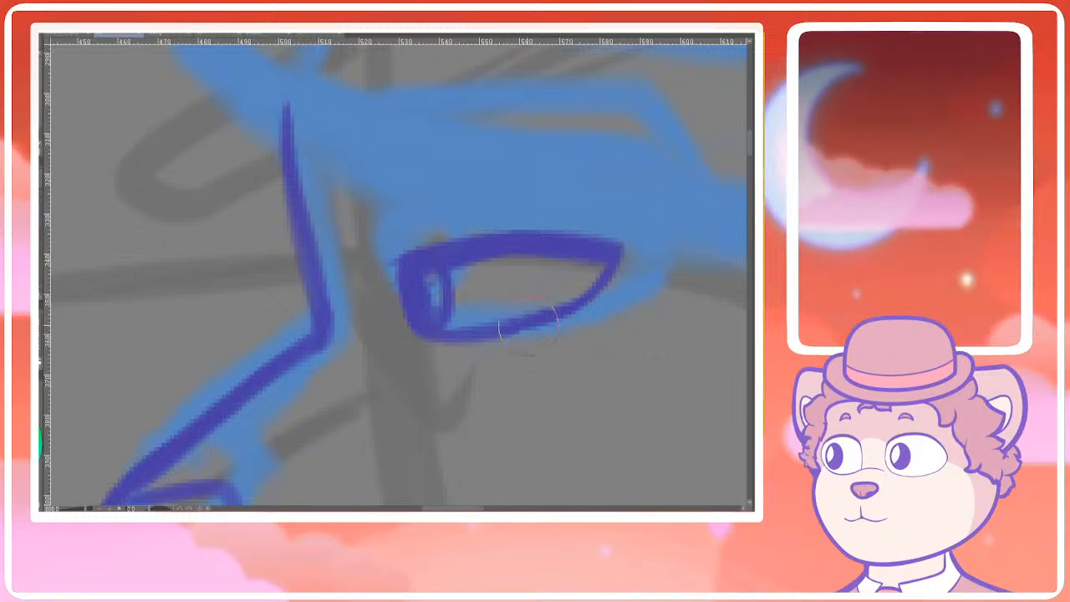
{"action": "scroll", "coordinate": [584, 275], "scroll_direction": "down", "scroll_amount": 2}
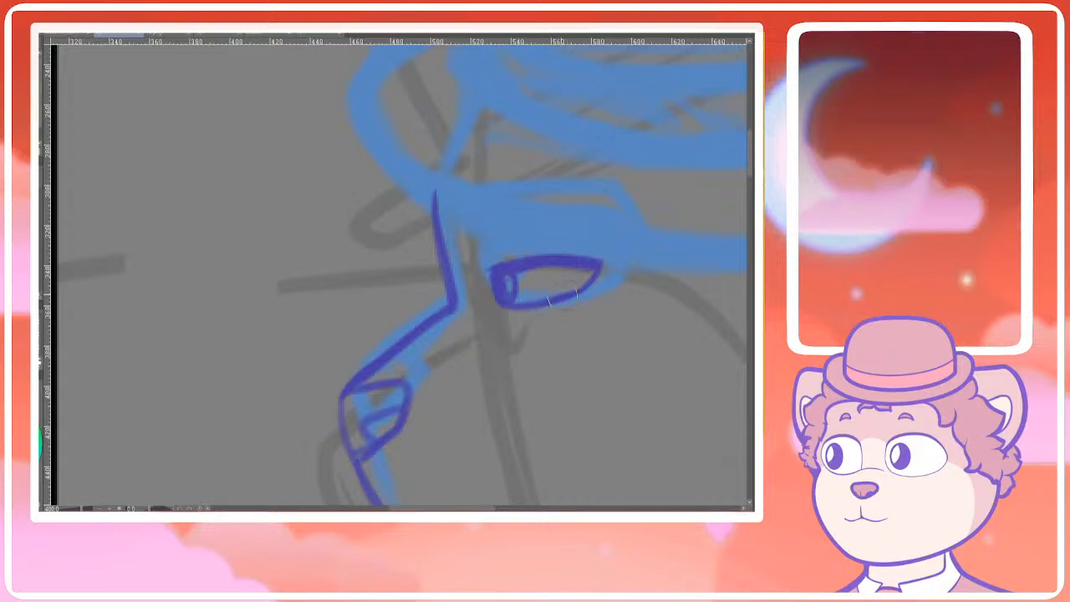
{"action": "left_click_drag", "start_coordinate": [562, 295], "coordinate": [545, 330]}
{"action": "scroll", "coordinate": [578, 293], "scroll_direction": "down", "scroll_amount": 4}
{"action": "scroll", "coordinate": [573, 266], "scroll_direction": "up", "scroll_amount": 4}
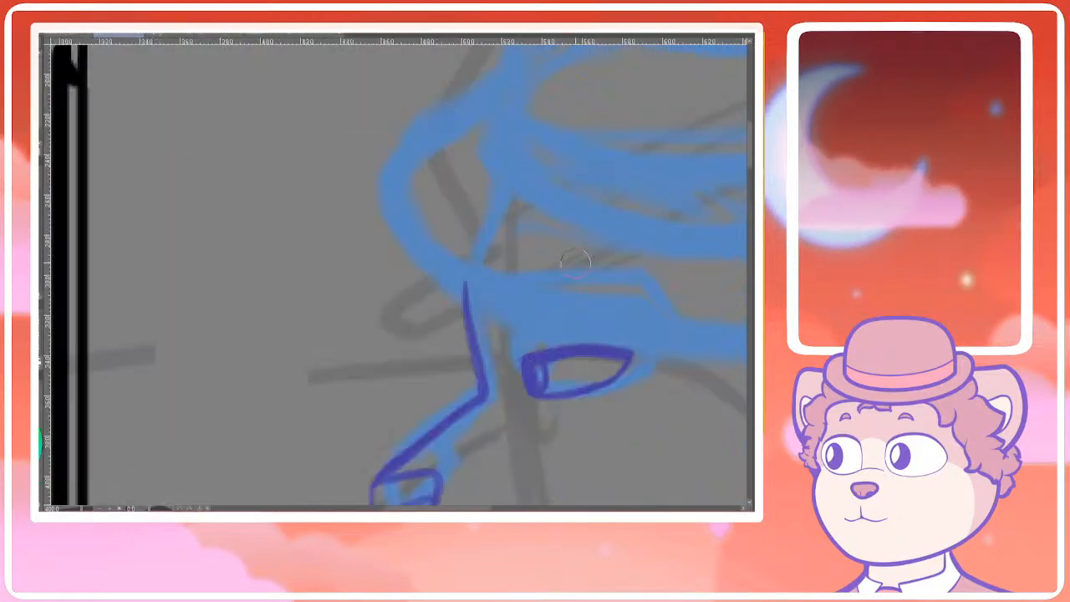
{"action": "mouse_move", "coordinate": [575, 261]}
{"action": "left_mouse_down"}
{"action": "mouse_move", "coordinate": [489, 365]}
{"action": "mouse_move", "coordinate": [579, 396]}
{"action": "mouse_move", "coordinate": [485, 386]}
{"action": "mouse_move", "coordinate": [531, 379]}
{"action": "left_mouse_up"}
{"action": "key", "text": "ctrl+z"}
{"action": "left_click_drag", "start_coordinate": [452, 383], "coordinate": [524, 354]}
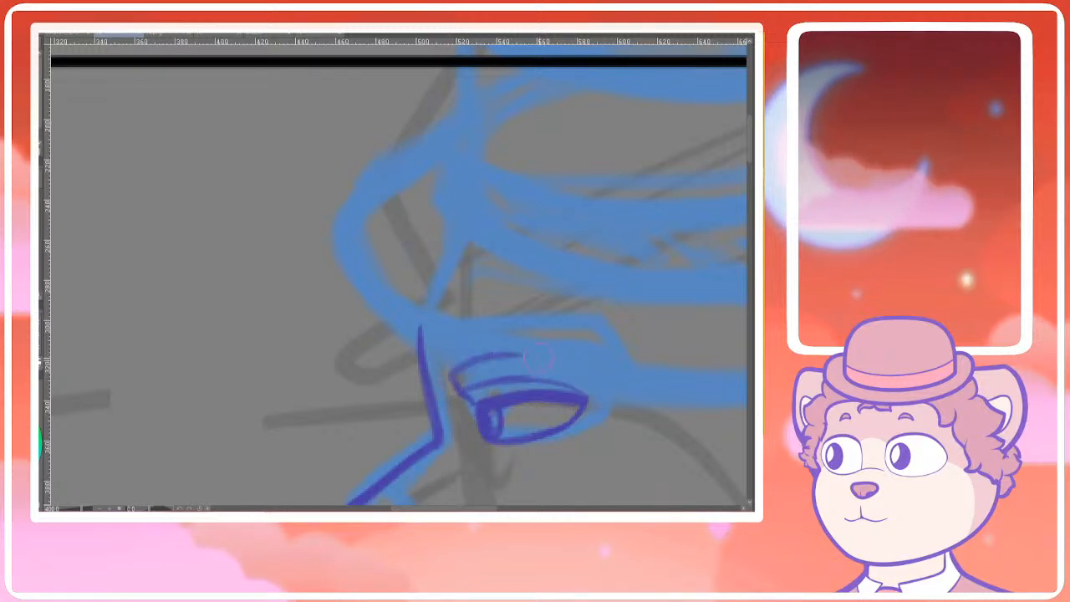
Redo the outer line above the crease as a thin purple arc running from the eye's outer corner to its inner end
{"action": "mouse_move", "coordinate": [585, 395]}
{"action": "left_mouse_down"}
{"action": "mouse_move", "coordinate": [539, 361]}
{"action": "mouse_move", "coordinate": [459, 368]}
{"action": "left_mouse_up"}
{"action": "key", "text": "ctrl+z"}
{"action": "key", "text": "ctrl+z"}
{"action": "left_click_drag", "start_coordinate": [555, 370], "coordinate": [476, 365]}
{"action": "key", "text": "ctrl+z"}
{"action": "key", "text": "ctrl+z"}
{"action": "mouse_move", "coordinate": [586, 394]}
{"action": "left_mouse_down"}
{"action": "mouse_move", "coordinate": [563, 373]}
{"action": "mouse_move", "coordinate": [515, 360]}
{"action": "mouse_move", "coordinate": [440, 372]}
{"action": "left_mouse_up"}
{"action": "key", "text": "ctrl+z"}
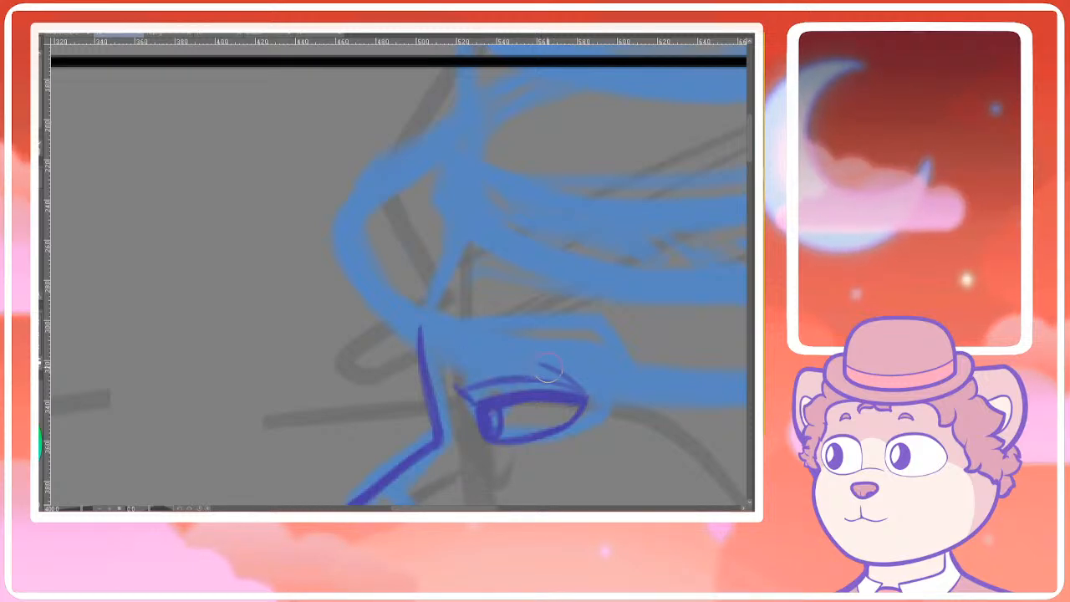
{"action": "mouse_move", "coordinate": [545, 366]}
{"action": "left_mouse_down"}
{"action": "mouse_move", "coordinate": [478, 365]}
{"action": "mouse_move", "coordinate": [457, 374]}
{"action": "mouse_move", "coordinate": [471, 381]}
{"action": "mouse_move", "coordinate": [464, 389]}
{"action": "left_mouse_up"}
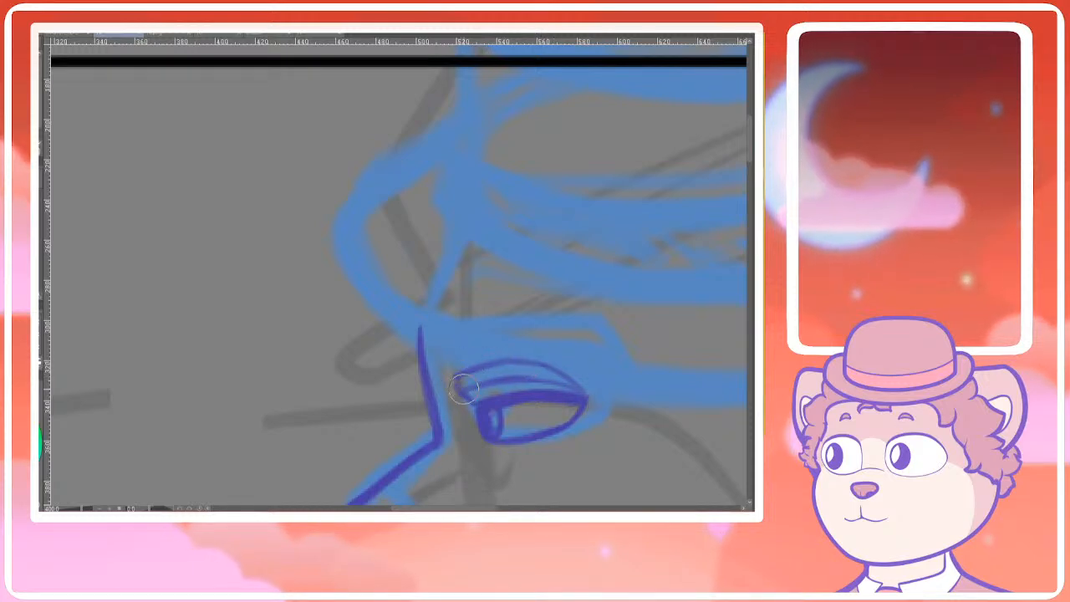
Sketch thin purple strokes sloping from the forehead over the eye beneath the hat brim, replacing the first tries
{"action": "scroll", "coordinate": [502, 369], "scroll_direction": "down", "scroll_amount": 4}
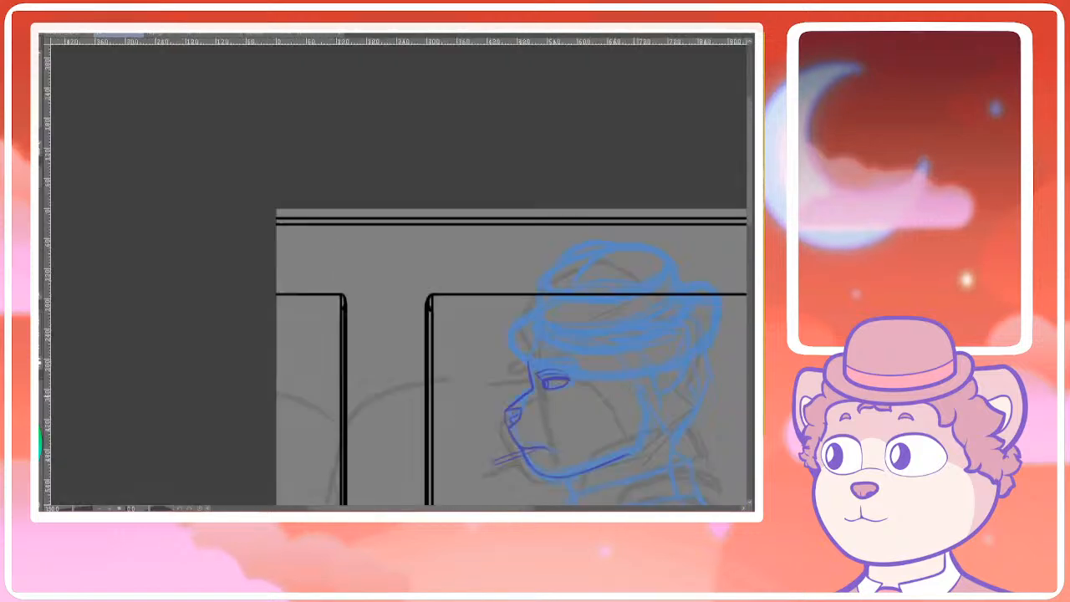
{"action": "left_click_drag", "start_coordinate": [520, 347], "coordinate": [391, 318]}
{"action": "scroll", "coordinate": [391, 320], "scroll_direction": "up", "scroll_amount": 2}
{"action": "left_click_drag", "start_coordinate": [456, 330], "coordinate": [406, 297]}
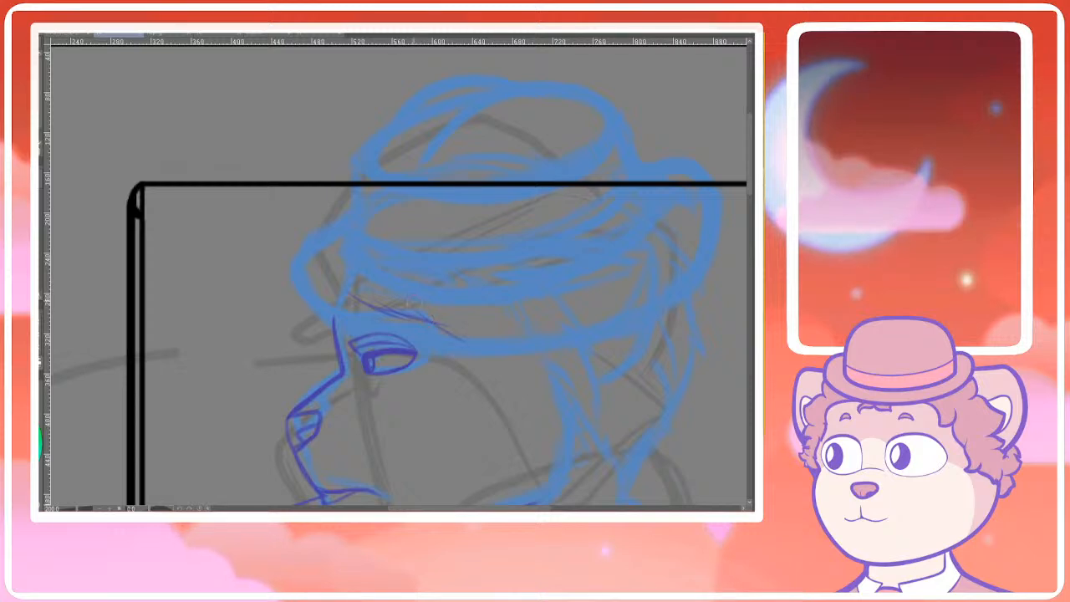
{"action": "key", "text": "ctrl+z"}
{"action": "key", "text": "ctrl+z"}
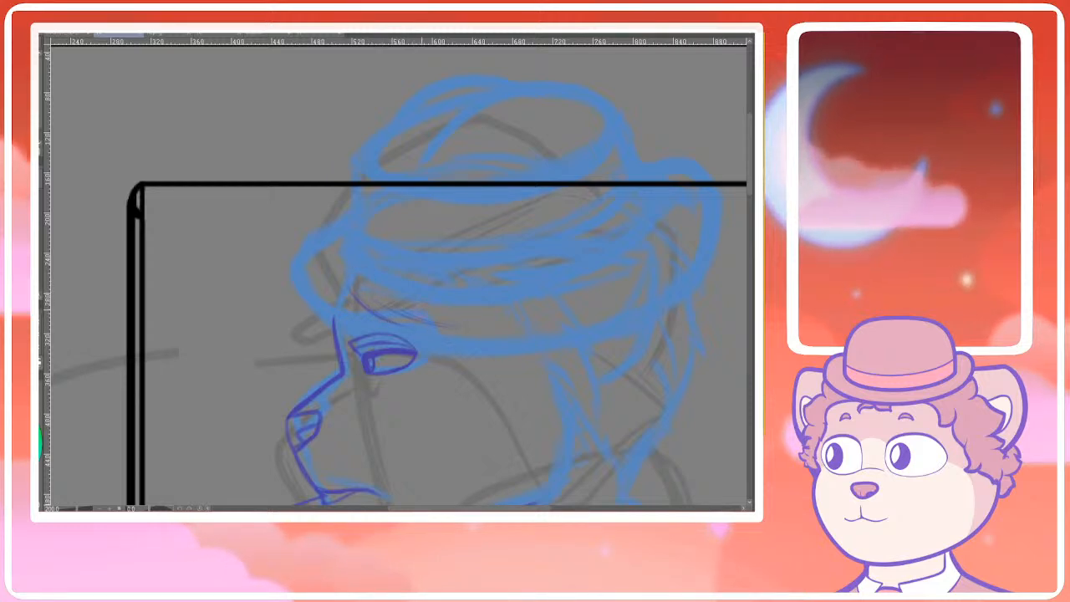
{"action": "mouse_move", "coordinate": [457, 333]}
{"action": "left_mouse_down"}
{"action": "mouse_move", "coordinate": [390, 316]}
{"action": "mouse_move", "coordinate": [425, 394]}
{"action": "mouse_move", "coordinate": [433, 310]}
{"action": "mouse_move", "coordinate": [368, 309]}
{"action": "left_mouse_up"}
Try enlarging the freehand-selected eye and its crease toward the upper outer side
{"action": "scroll", "coordinate": [382, 314], "scroll_direction": "down", "scroll_amount": 3}
{"action": "scroll", "coordinate": [363, 329], "scroll_direction": "up", "scroll_amount": 2}
{"action": "scroll", "coordinate": [369, 327], "scroll_direction": "up", "scroll_amount": 1}
{"action": "key", "text": "ctrl+t"}
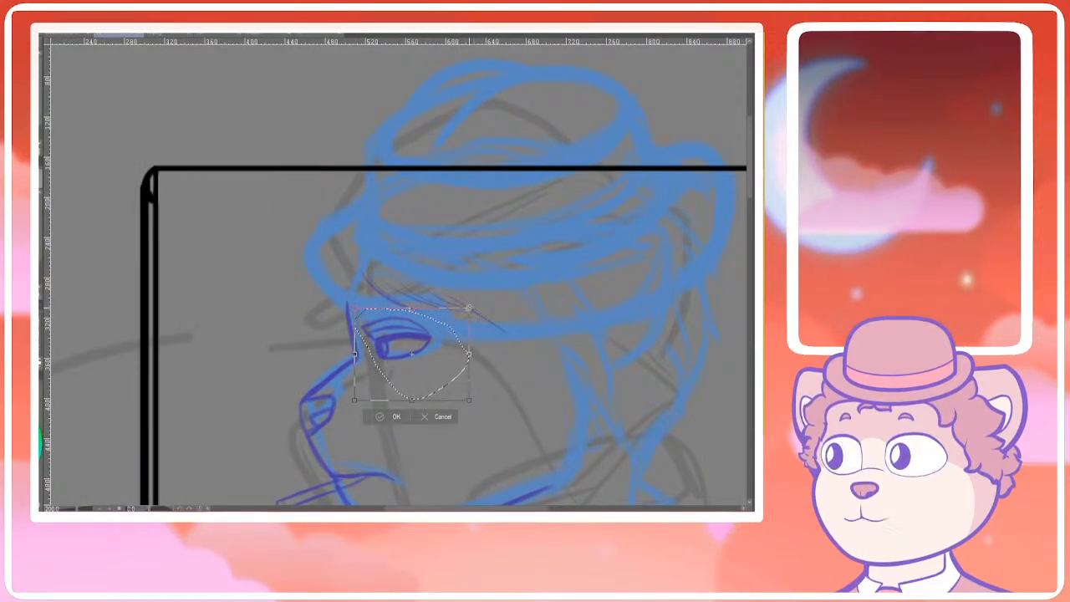
{"action": "left_click_drag", "start_coordinate": [468, 307], "coordinate": [502, 290]}
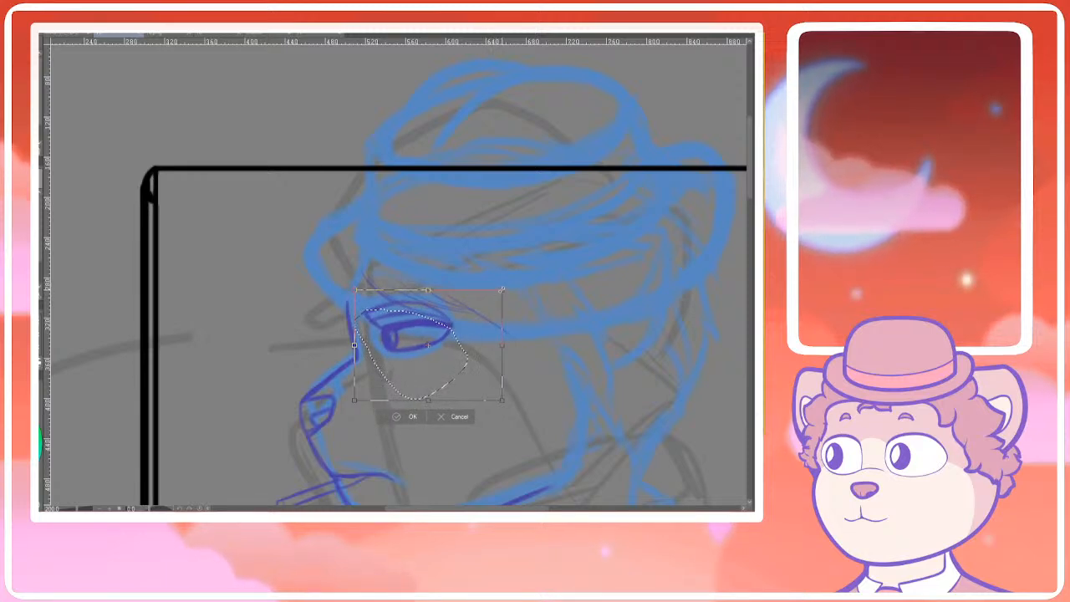
{"action": "left_click_drag", "start_coordinate": [443, 337], "coordinate": [439, 346]}
{"action": "scroll", "coordinate": [440, 347], "scroll_direction": "down", "scroll_amount": 5}
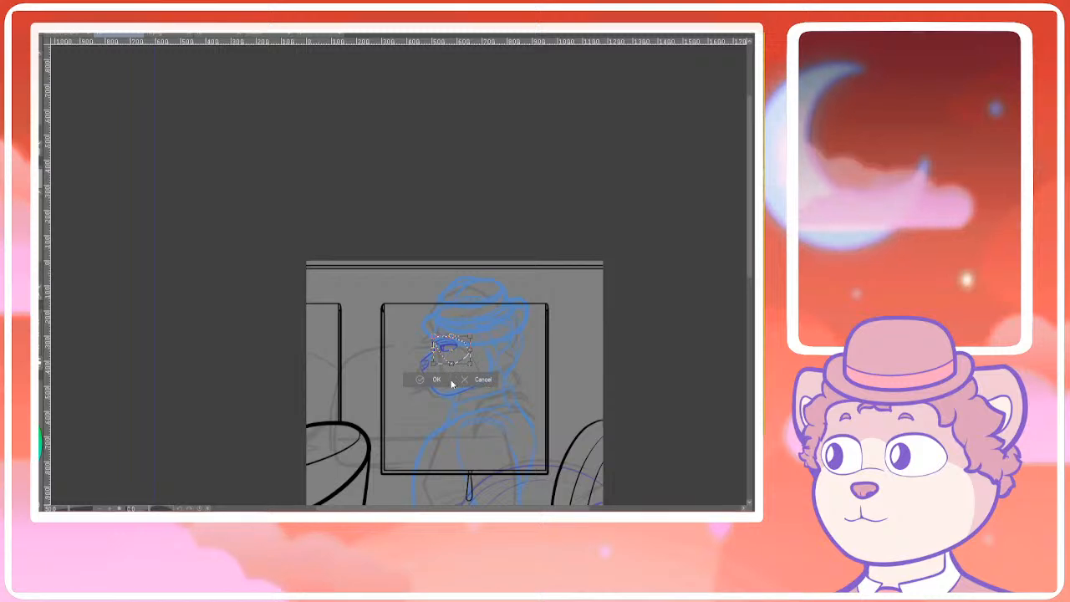
{"action": "key", "text": "Return"}
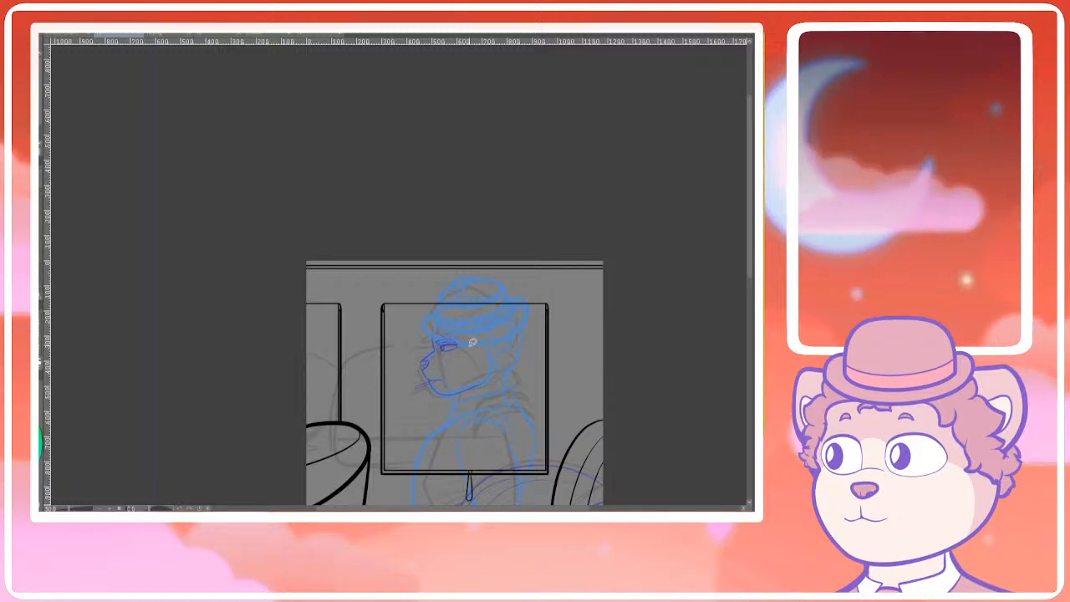
{"action": "scroll", "coordinate": [468, 343], "scroll_direction": "down", "scroll_amount": 2}
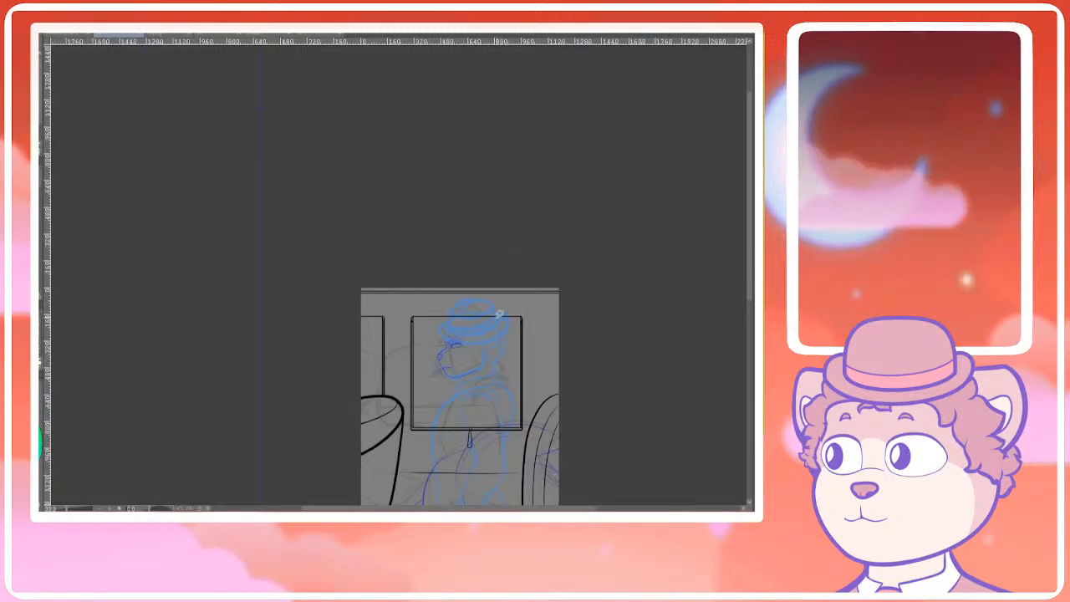
{"action": "key", "text": "ctrl+d"}
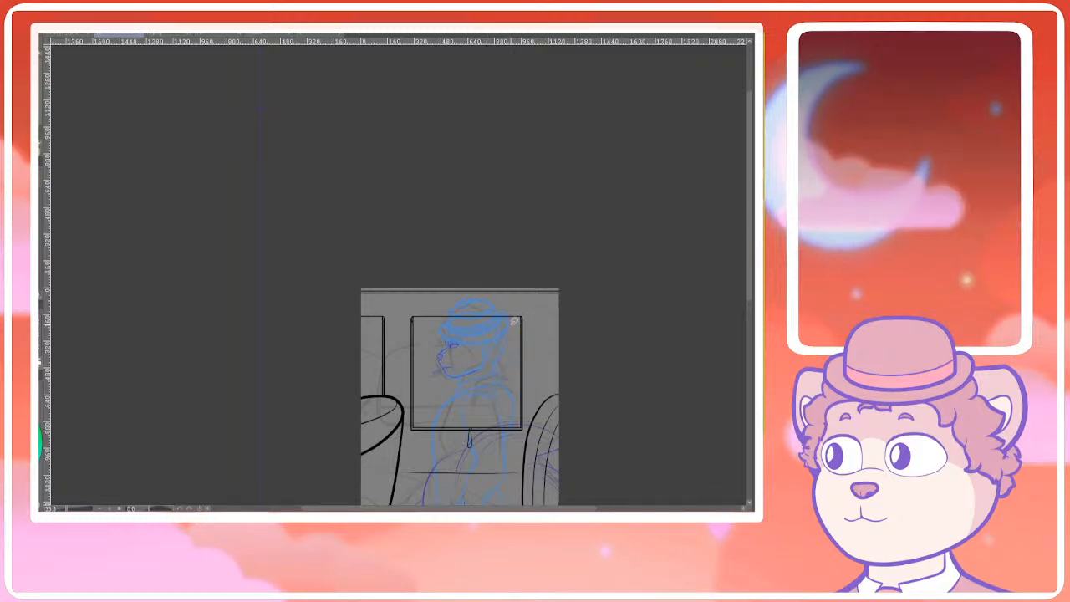
{"action": "scroll", "coordinate": [515, 320], "scroll_direction": "up", "scroll_amount": 5}
{"action": "left_click_drag", "start_coordinate": [410, 322], "coordinate": [413, 336]}
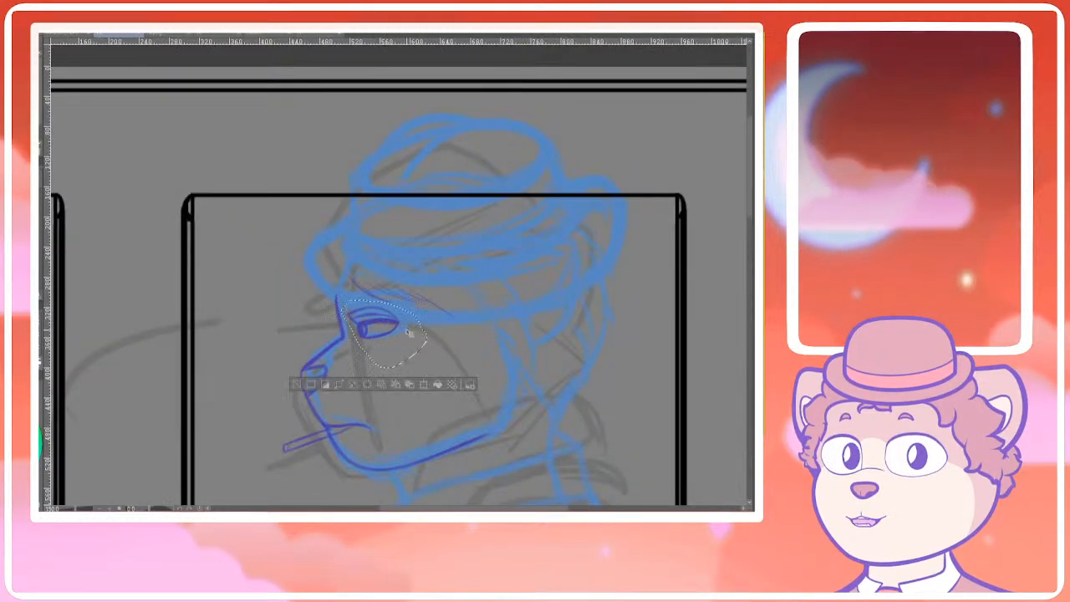
{"action": "key", "text": "ctrl+d"}
Select the eye and its crease freehand, stretch them slightly wider away from the nose, and nudge them down
{"action": "scroll", "coordinate": [389, 319], "scroll_direction": "up", "scroll_amount": 5}
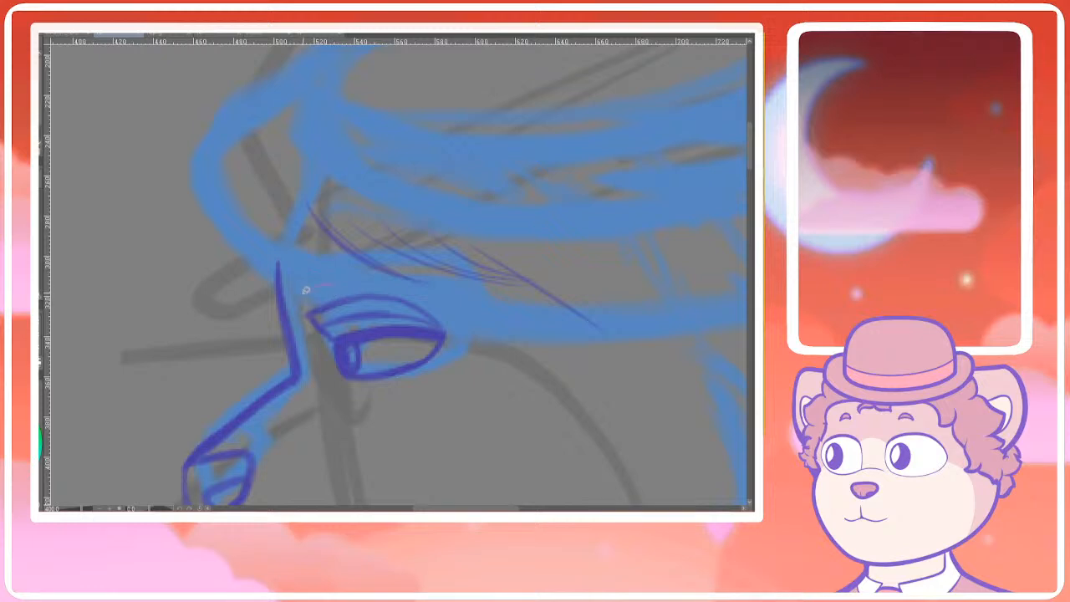
{"action": "mouse_move", "coordinate": [305, 289]}
{"action": "left_mouse_down"}
{"action": "mouse_move", "coordinate": [343, 408]}
{"action": "mouse_move", "coordinate": [468, 344]}
{"action": "mouse_move", "coordinate": [308, 286]}
{"action": "left_mouse_up"}
{"action": "key", "text": "ctrl+t"}
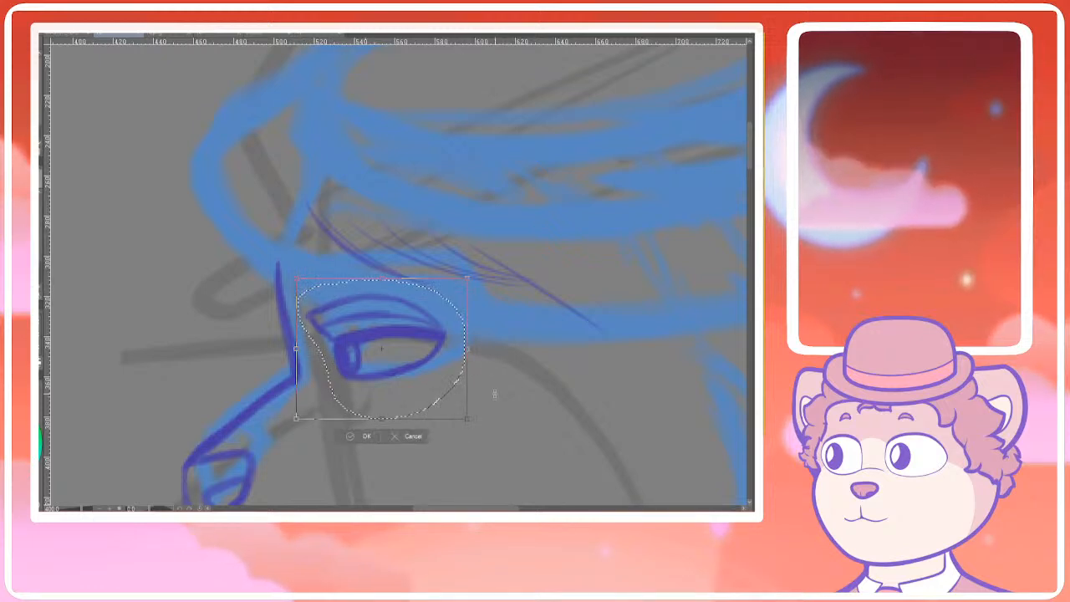
{"action": "left_click_drag", "start_coordinate": [466, 347], "coordinate": [487, 348]}
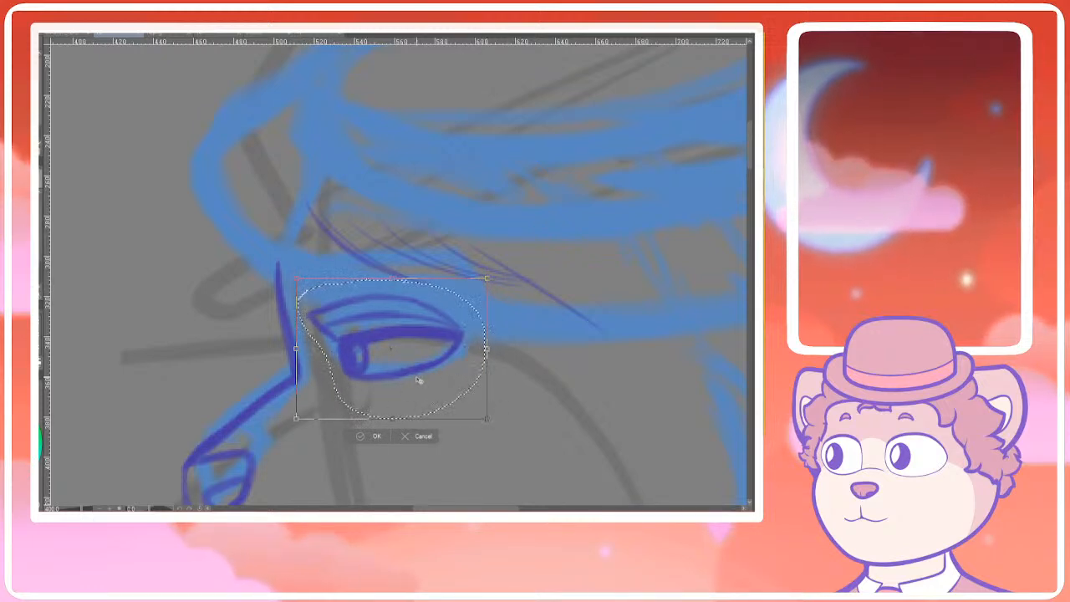
{"action": "left_click_drag", "start_coordinate": [419, 380], "coordinate": [419, 383]}
{"action": "left_click_drag", "start_coordinate": [487, 421], "coordinate": [492, 425]}
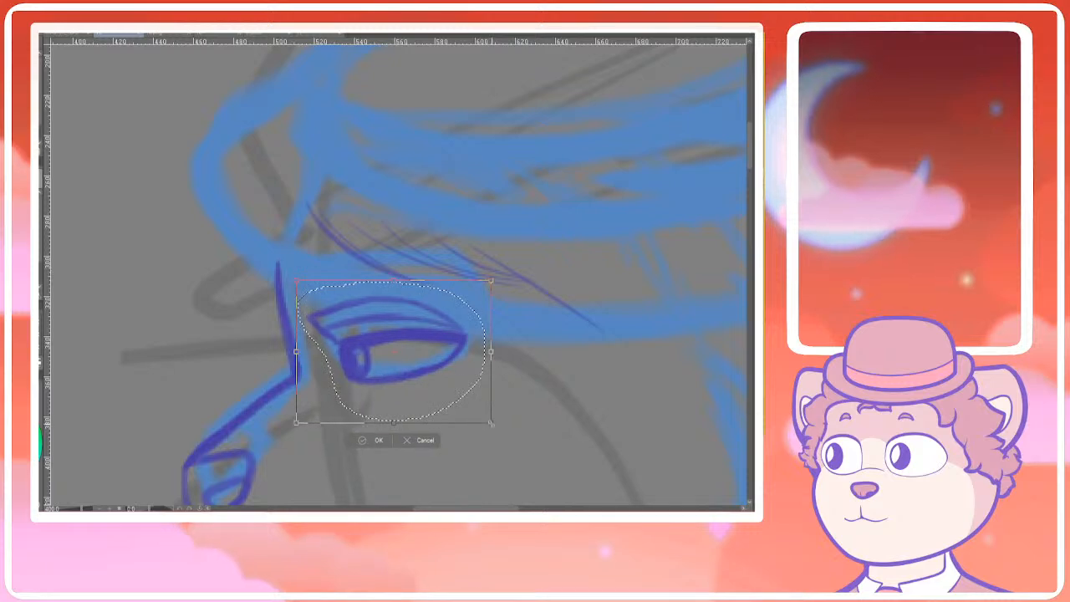
{"action": "left_click", "coordinate": [372, 440]}
{"action": "key", "text": "ctrl+d"}
{"action": "scroll", "coordinate": [530, 321], "scroll_direction": "down", "scroll_amount": 4}
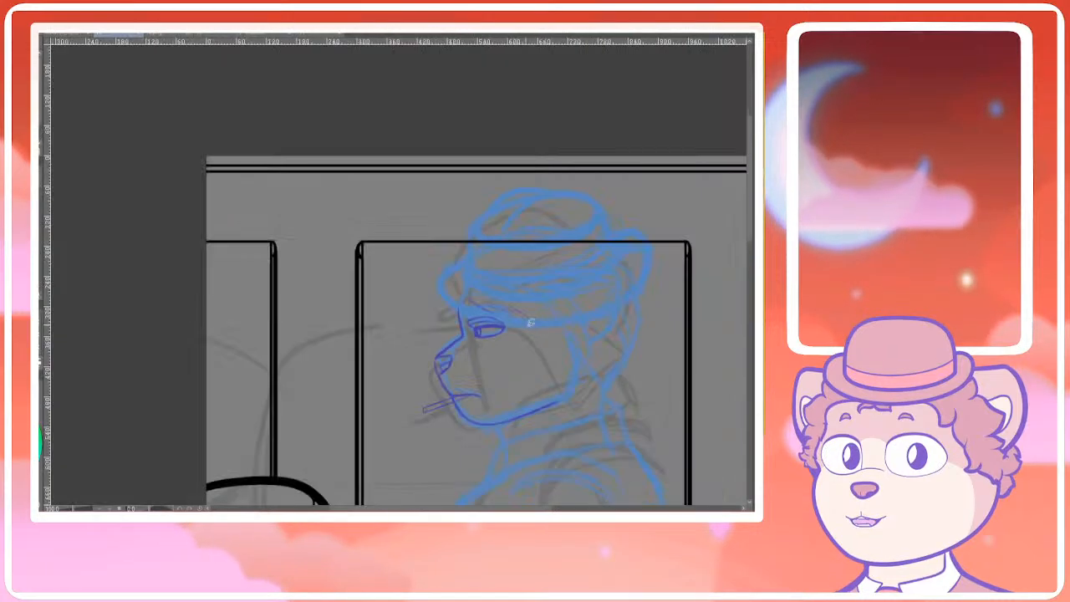
{"action": "scroll", "coordinate": [531, 322], "scroll_direction": "up", "scroll_amount": 4}
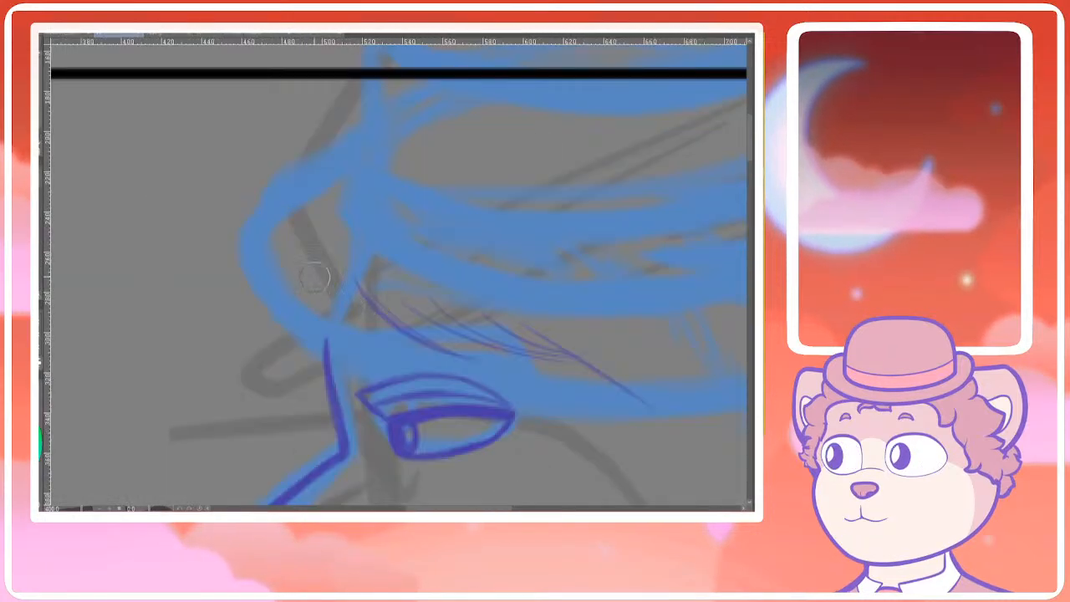
{"action": "left_click_drag", "start_coordinate": [365, 324], "coordinate": [355, 299]}
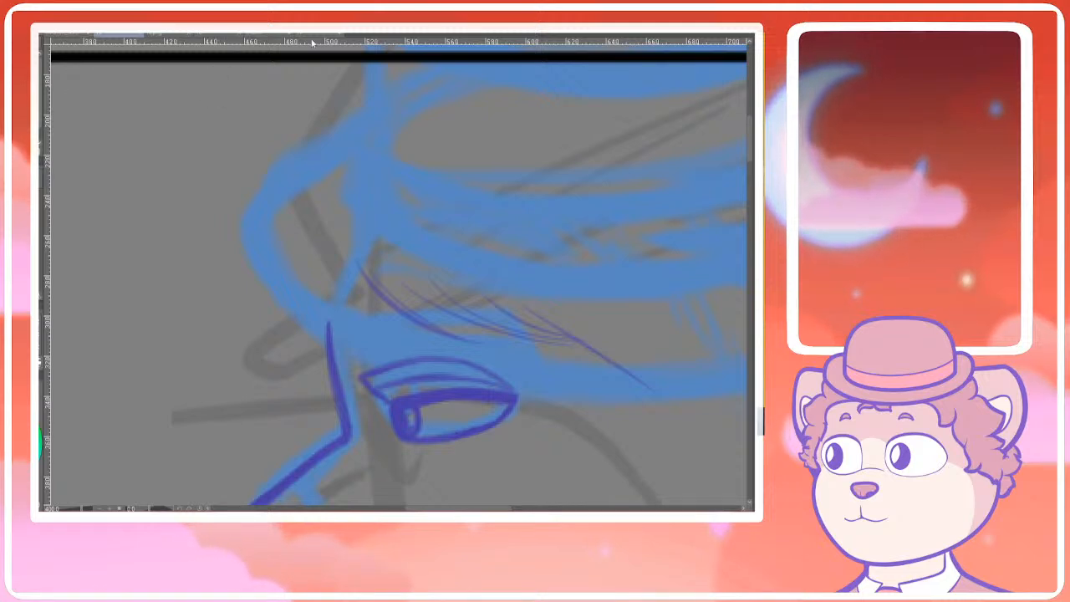
{"action": "key", "text": "ctrl+t"}
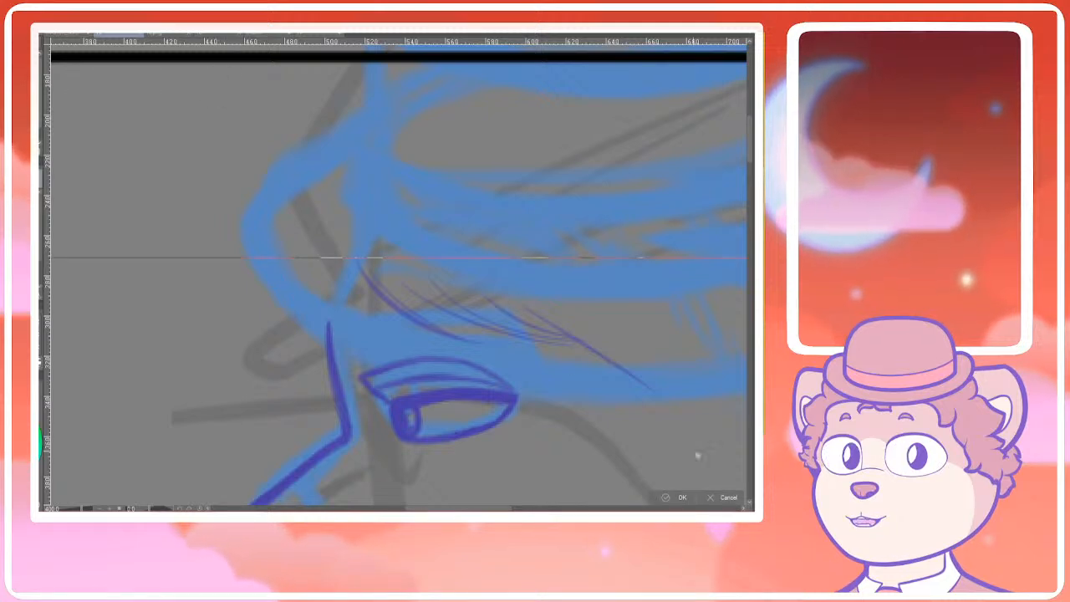
{"action": "left_click", "coordinate": [675, 501]}
Extend the sloping purple line under the brim past the eye toward the back of the jaw and join its front end to the forehead
{"action": "scroll", "coordinate": [493, 403], "scroll_direction": "down", "scroll_amount": 4}
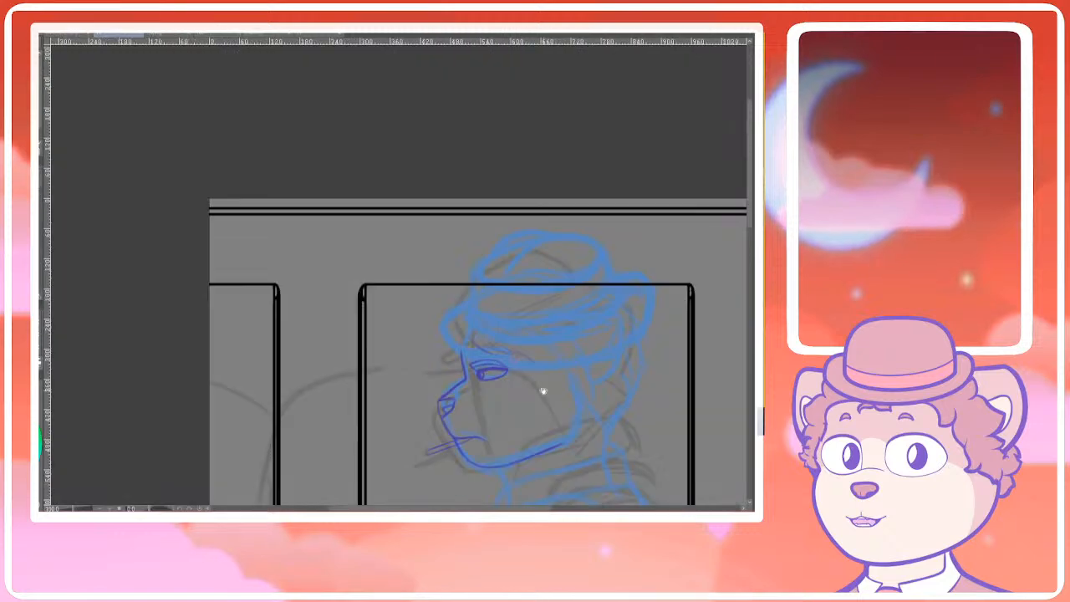
{"action": "left_click_drag", "start_coordinate": [541, 390], "coordinate": [449, 355]}
{"action": "scroll", "coordinate": [452, 330], "scroll_direction": "up", "scroll_amount": 1}
{"action": "scroll", "coordinate": [467, 342], "scroll_direction": "up", "scroll_amount": 3}
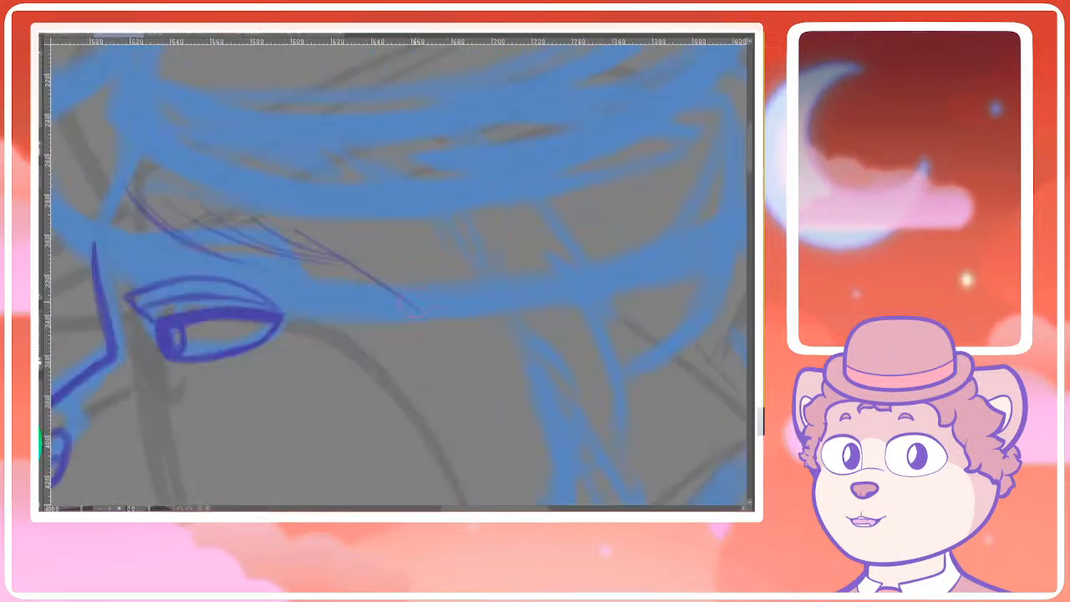
{"action": "key", "text": "ctrl+z"}
{"action": "left_click_drag", "start_coordinate": [355, 242], "coordinate": [453, 345]}
{"action": "key", "text": "ctrl+z"}
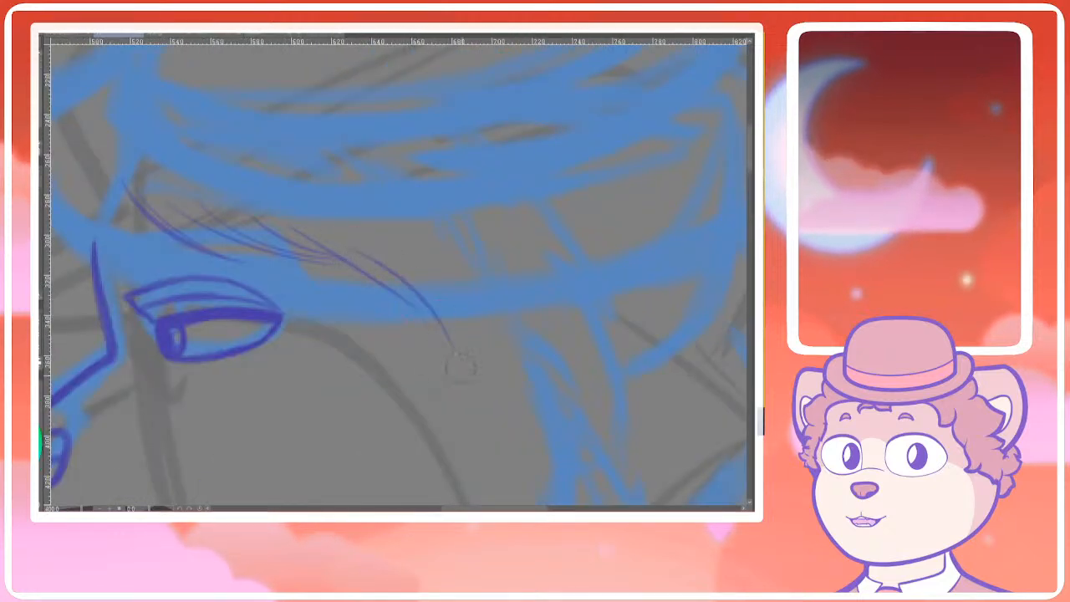
{"action": "scroll", "coordinate": [457, 281], "scroll_direction": "down", "scroll_amount": 3}
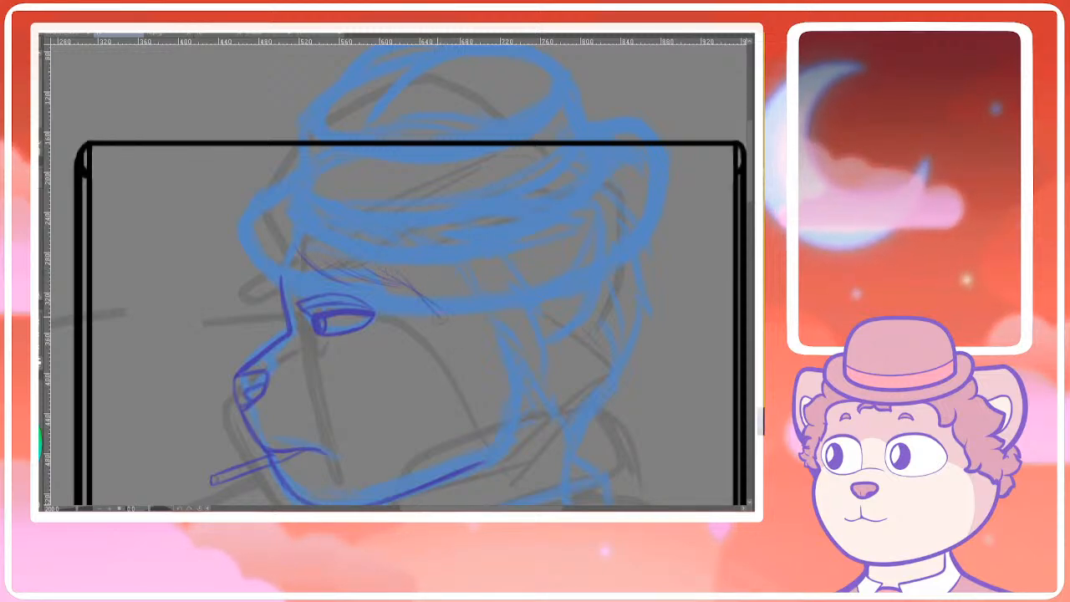
{"action": "left_click_drag", "start_coordinate": [398, 275], "coordinate": [460, 343]}
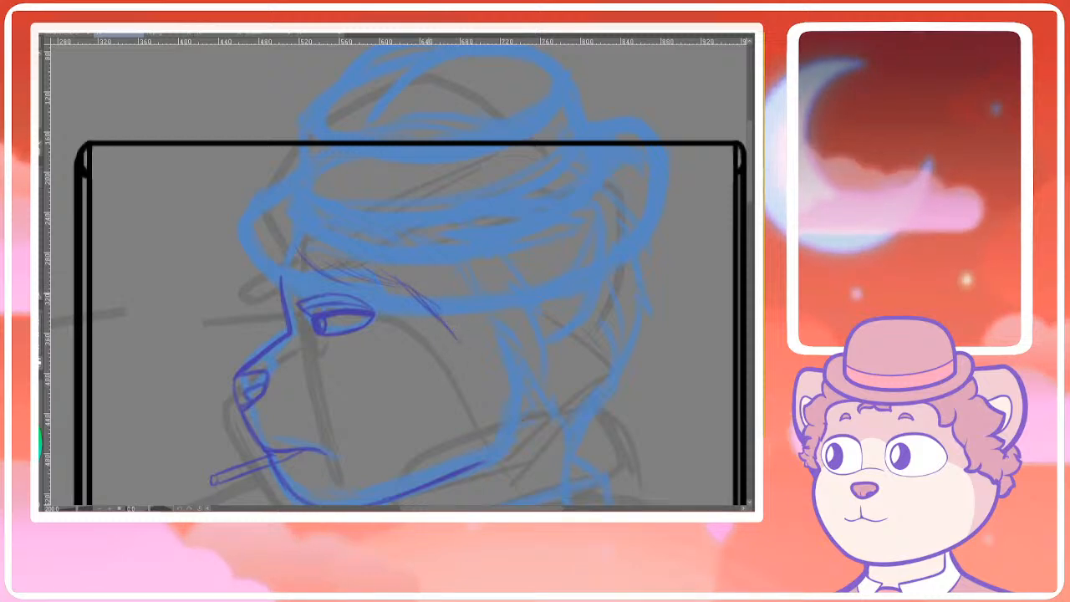
{"action": "mouse_move", "coordinate": [494, 332]}
{"action": "left_mouse_down"}
{"action": "mouse_move", "coordinate": [466, 324]}
{"action": "mouse_move", "coordinate": [468, 348]}
{"action": "left_mouse_up"}
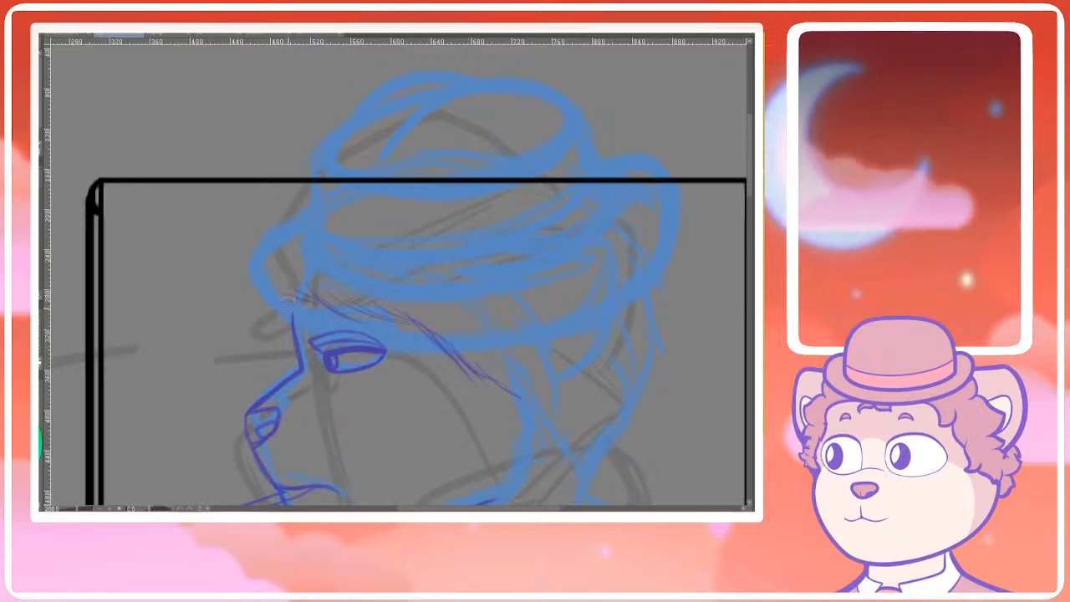
{"action": "left_click_drag", "start_coordinate": [288, 319], "coordinate": [298, 354]}
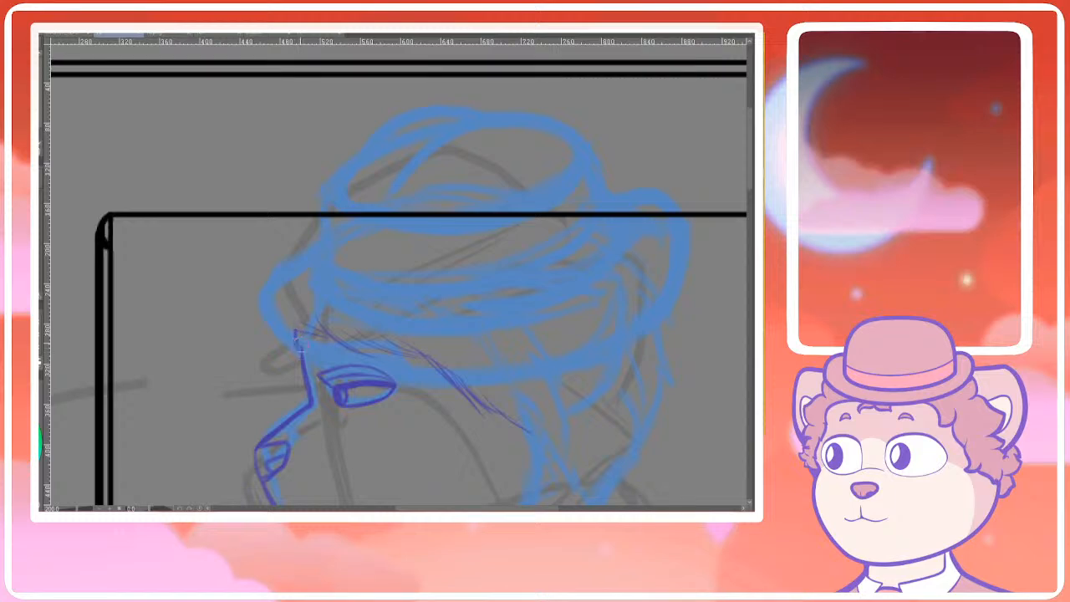
Draw a thin purple line rising across the hat's rough toward the back of the head
{"action": "mouse_move", "coordinate": [371, 300]}
{"action": "left_mouse_down"}
{"action": "mouse_move", "coordinate": [327, 286]}
{"action": "mouse_move", "coordinate": [378, 291]}
{"action": "left_mouse_up"}
{"action": "left_click_drag", "start_coordinate": [456, 265], "coordinate": [525, 244]}
{"action": "key", "text": "ctrl+z"}
{"action": "left_click_drag", "start_coordinate": [456, 272], "coordinate": [552, 242]}
Draw a purple curve from the rising line's rear end down the back of the head, bending forward toward the jaw
{"action": "mouse_move", "coordinate": [456, 269]}
{"action": "left_mouse_down"}
{"action": "mouse_move", "coordinate": [582, 239]}
{"action": "mouse_move", "coordinate": [583, 331]}
{"action": "left_mouse_up"}
{"action": "key", "text": "ctrl+z"}
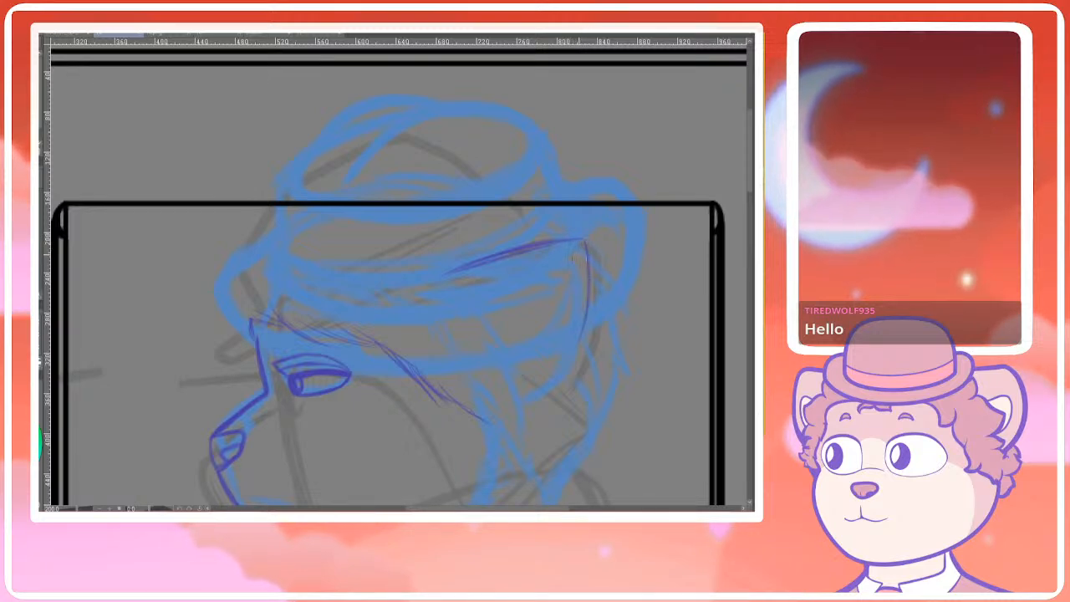
{"action": "key", "text": "ctrl+z"}
{"action": "left_click_drag", "start_coordinate": [585, 242], "coordinate": [586, 327]}
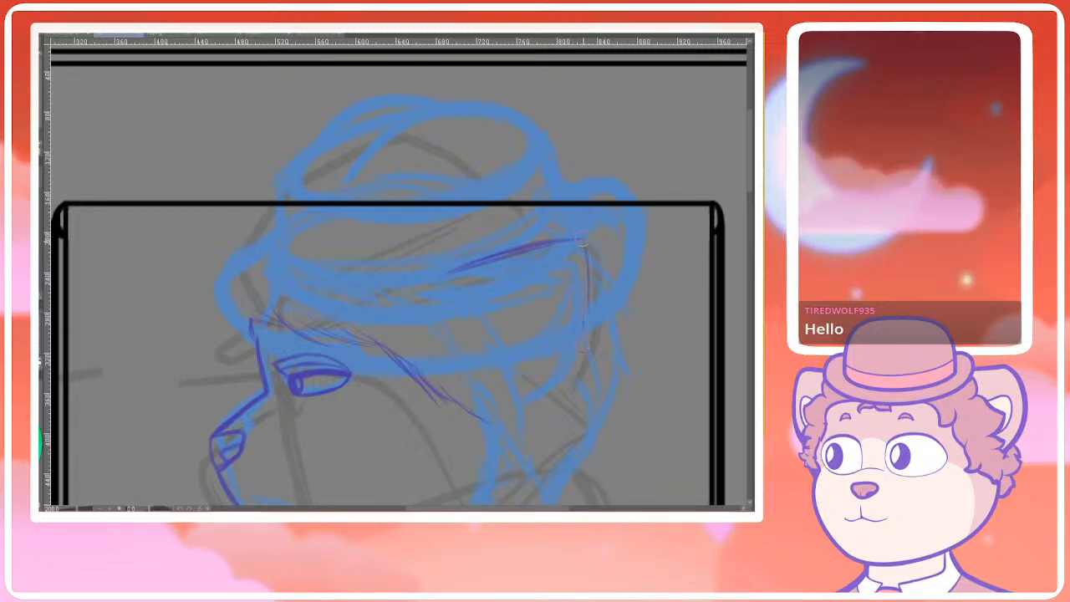
{"action": "mouse_move", "coordinate": [584, 243]}
{"action": "left_mouse_down"}
{"action": "mouse_move", "coordinate": [588, 322]}
{"action": "mouse_move", "coordinate": [555, 373]}
{"action": "left_mouse_up"}
{"action": "key", "text": "ctrl+z"}
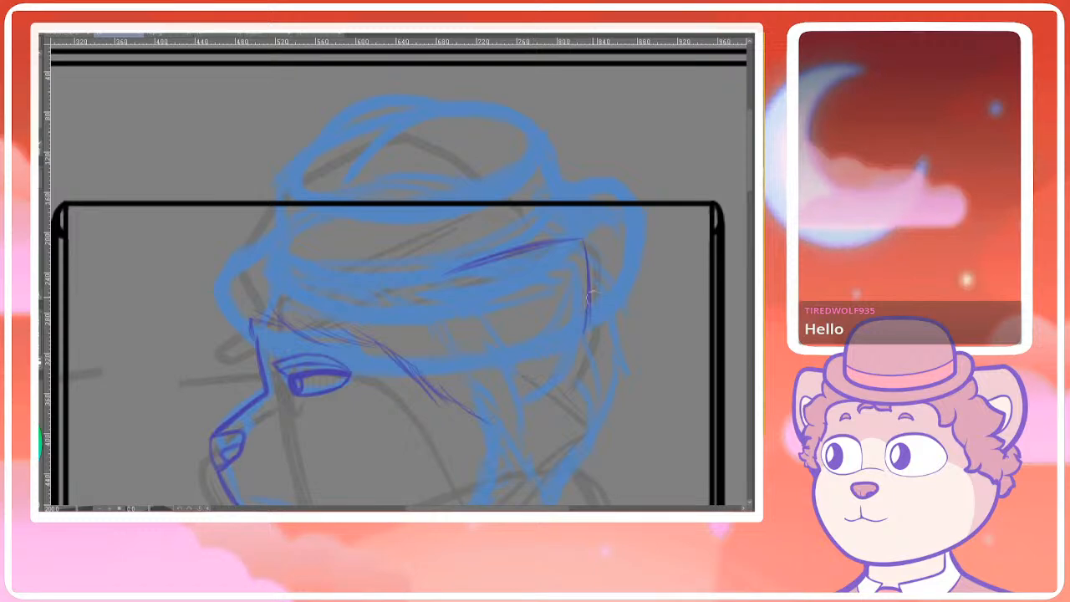
{"action": "left_click_drag", "start_coordinate": [588, 305], "coordinate": [585, 343]}
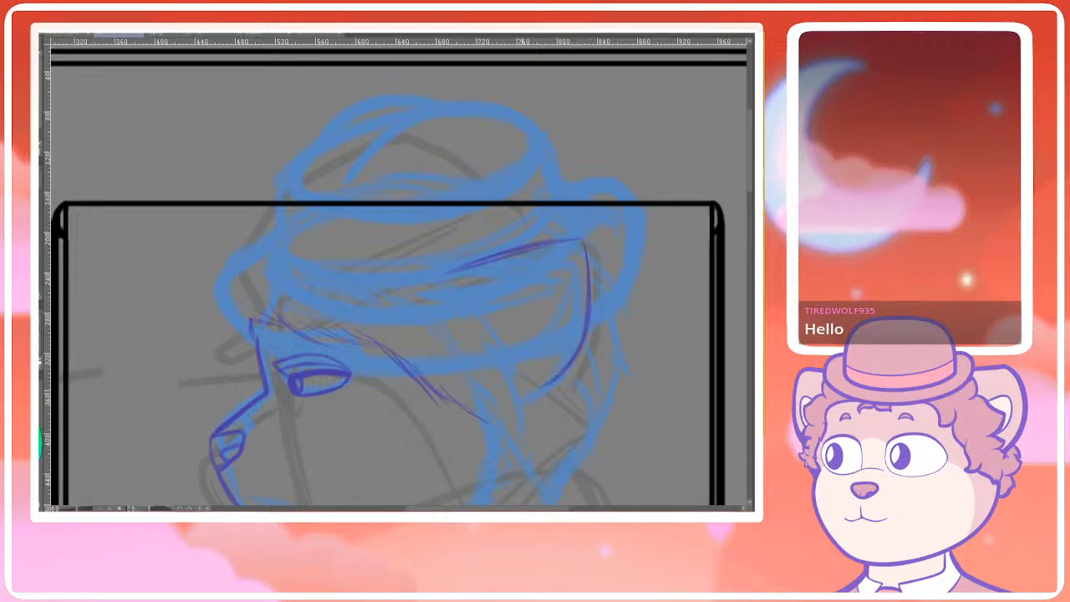
Draw a purple curve from the rising line's rear tip forward and down beneath it, redrawing it at a shallower angle
{"action": "left_click_drag", "start_coordinate": [584, 244], "coordinate": [550, 326]}
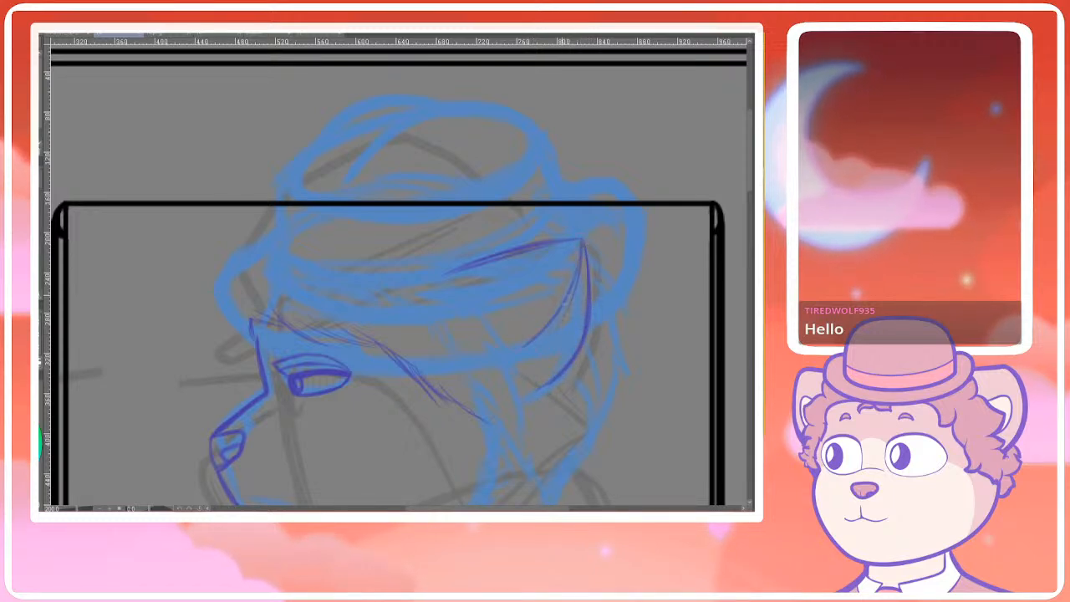
{"action": "key", "text": "ctrl+z"}
{"action": "left_click_drag", "start_coordinate": [585, 238], "coordinate": [505, 306]}
{"action": "key", "text": "ctrl+z"}
{"action": "left_click_drag", "start_coordinate": [582, 241], "coordinate": [498, 304]}
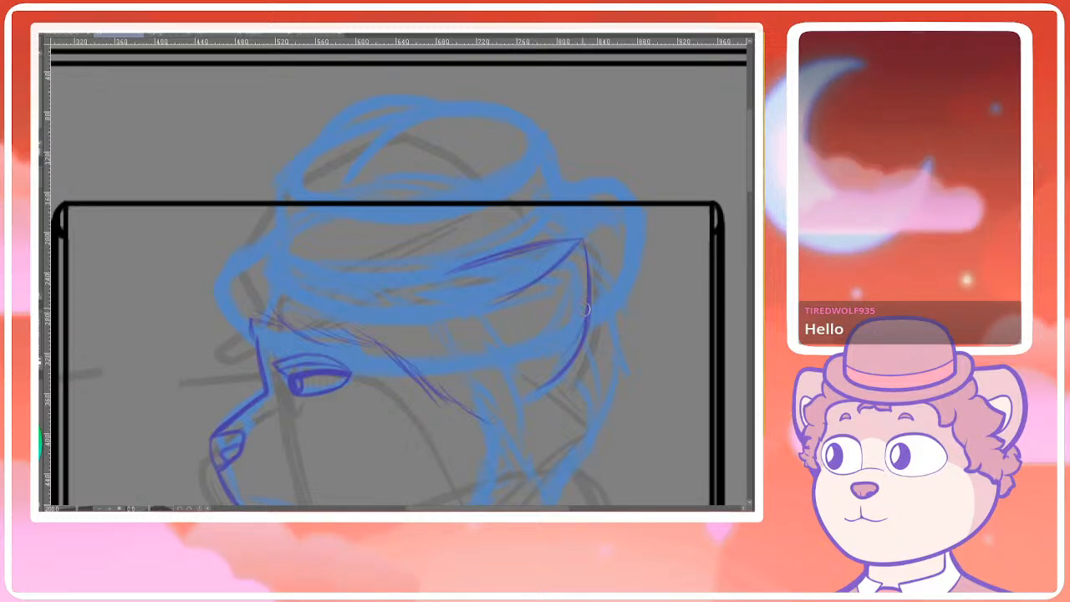
Sketch a thin curve sloping down from the rising line's front and extend the rising line forward across the hat's rough
{"action": "scroll", "coordinate": [538, 334], "scroll_direction": "up", "scroll_amount": 1}
{"action": "scroll", "coordinate": [537, 334], "scroll_direction": "up", "scroll_amount": 1}
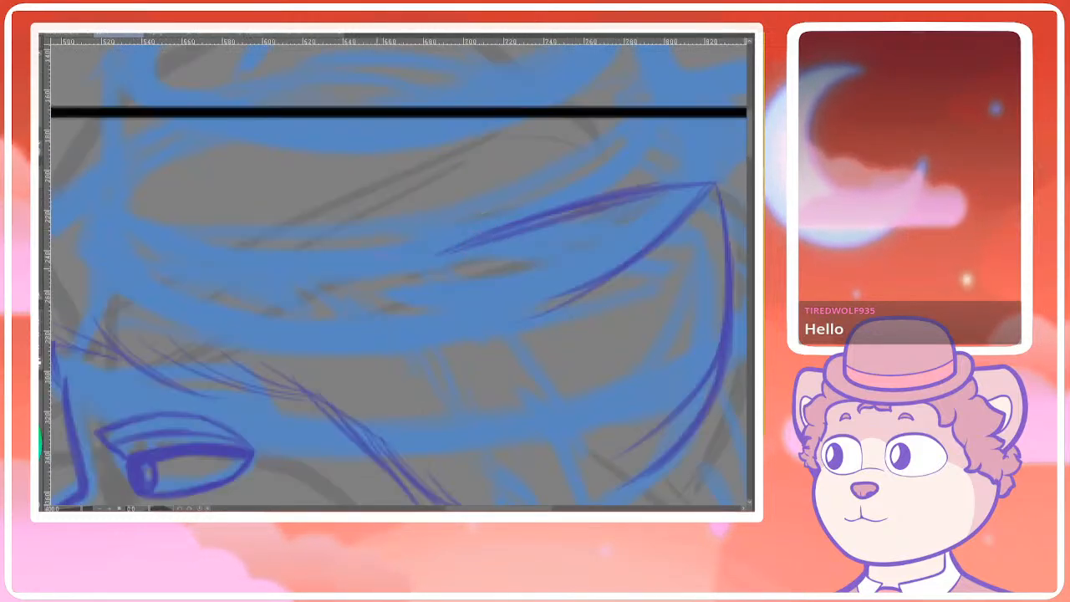
{"action": "scroll", "coordinate": [472, 264], "scroll_direction": "down", "scroll_amount": 2}
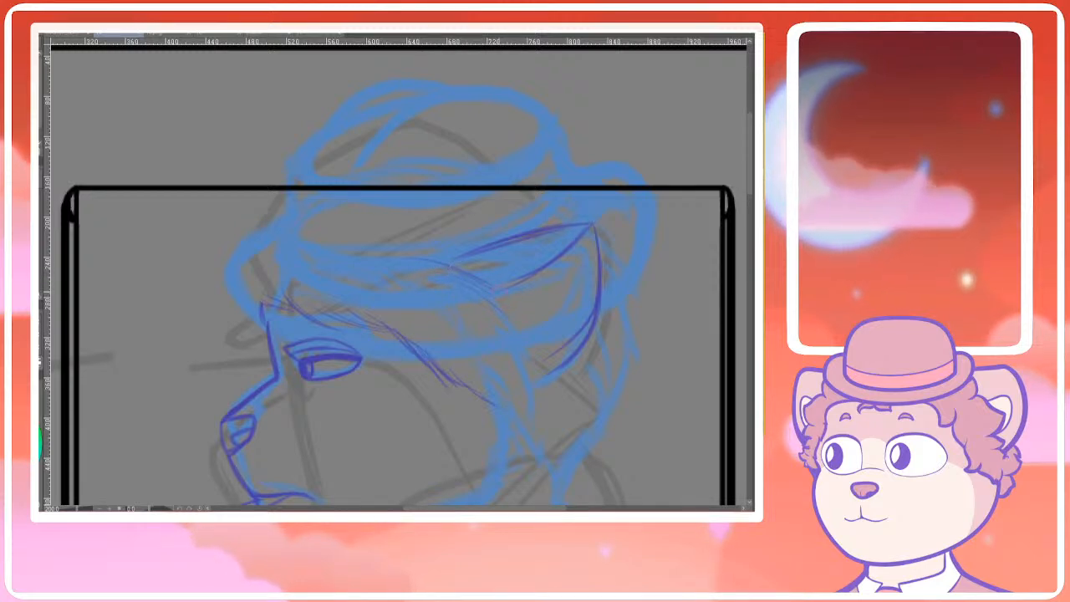
{"action": "key", "text": "Right"}
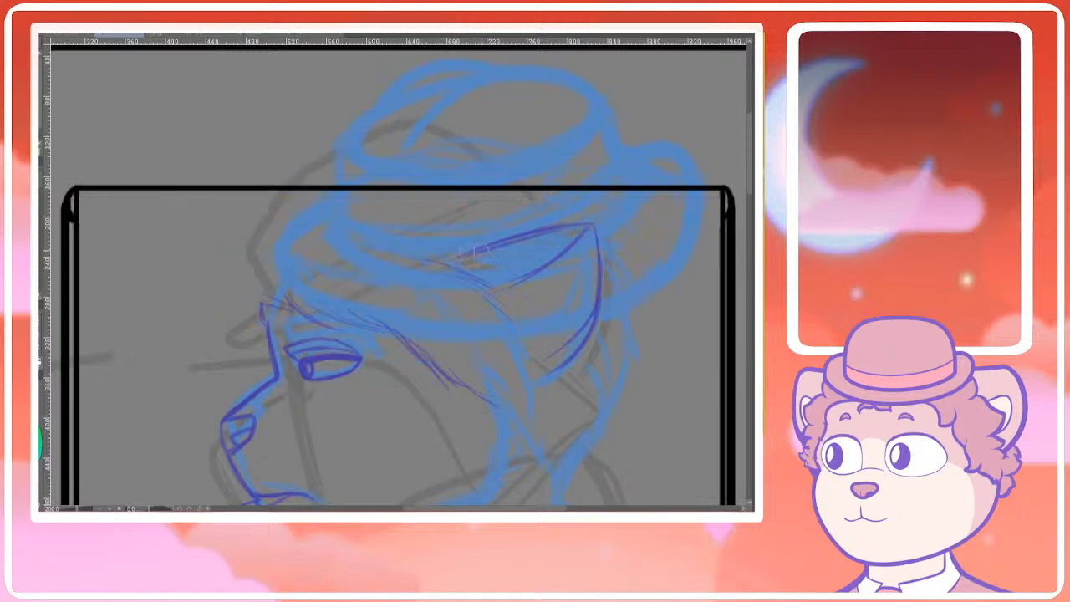
{"action": "key", "text": "Left"}
{"action": "left_click_drag", "start_coordinate": [430, 260], "coordinate": [535, 236]}
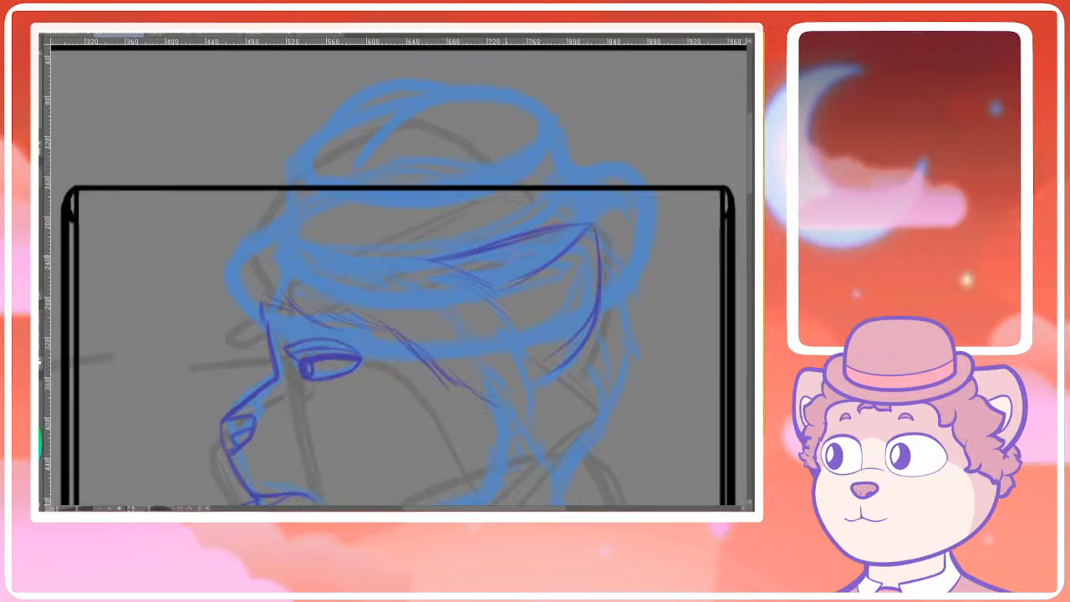
Strengthen the thin curve from the rising line's front end down toward the bottom of the curve at the head's back
{"action": "scroll", "coordinate": [585, 228], "scroll_direction": "down", "scroll_amount": 2}
{"action": "left_click_drag", "start_coordinate": [598, 274], "coordinate": [544, 276]}
{"action": "scroll", "coordinate": [542, 281], "scroll_direction": "up", "scroll_amount": 2}
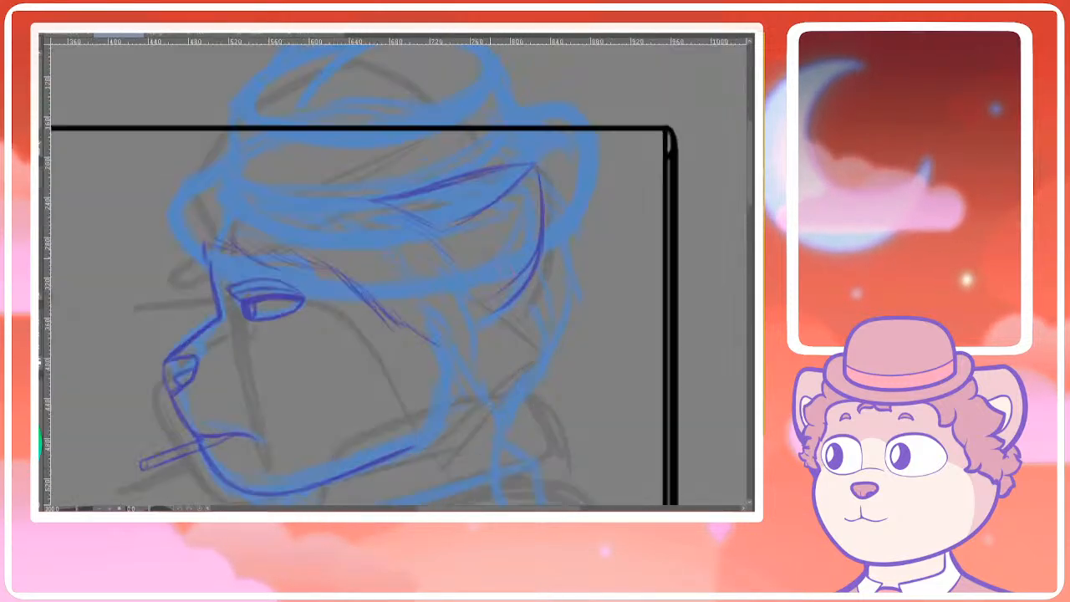
{"action": "left_click_drag", "start_coordinate": [436, 243], "coordinate": [474, 313]}
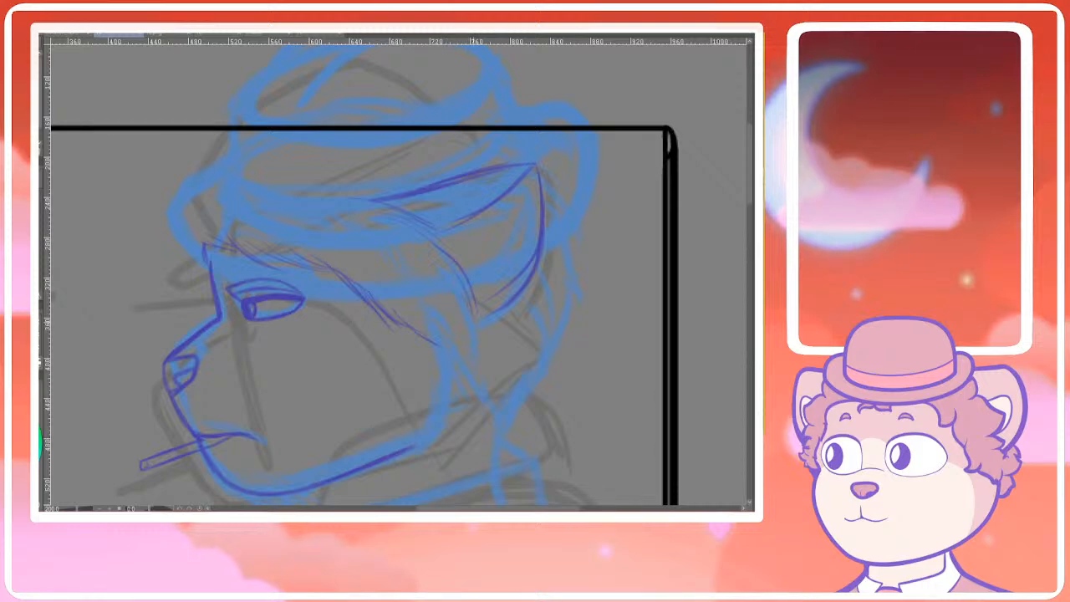
Extend the sloping line from the brow down behind the jaw and sketch the back of the head curving down toward it
{"action": "left_click_drag", "start_coordinate": [345, 354], "coordinate": [384, 330]}
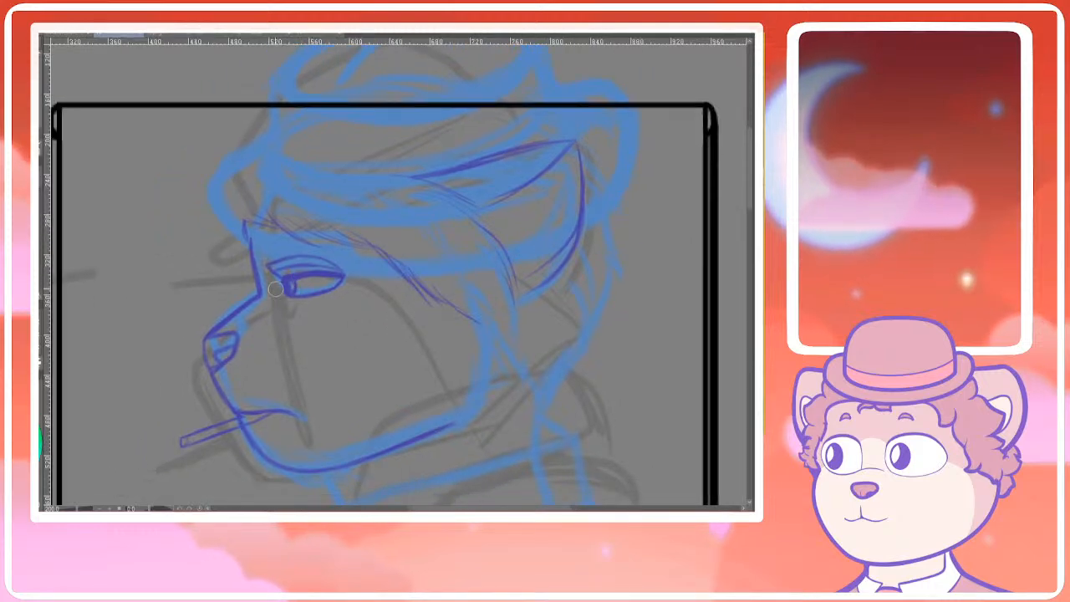
{"action": "left_click_drag", "start_coordinate": [265, 310], "coordinate": [279, 293]}
{"action": "mouse_move", "coordinate": [380, 278]}
{"action": "left_mouse_down"}
{"action": "mouse_move", "coordinate": [380, 250]}
{"action": "mouse_move", "coordinate": [317, 261]}
{"action": "left_mouse_up"}
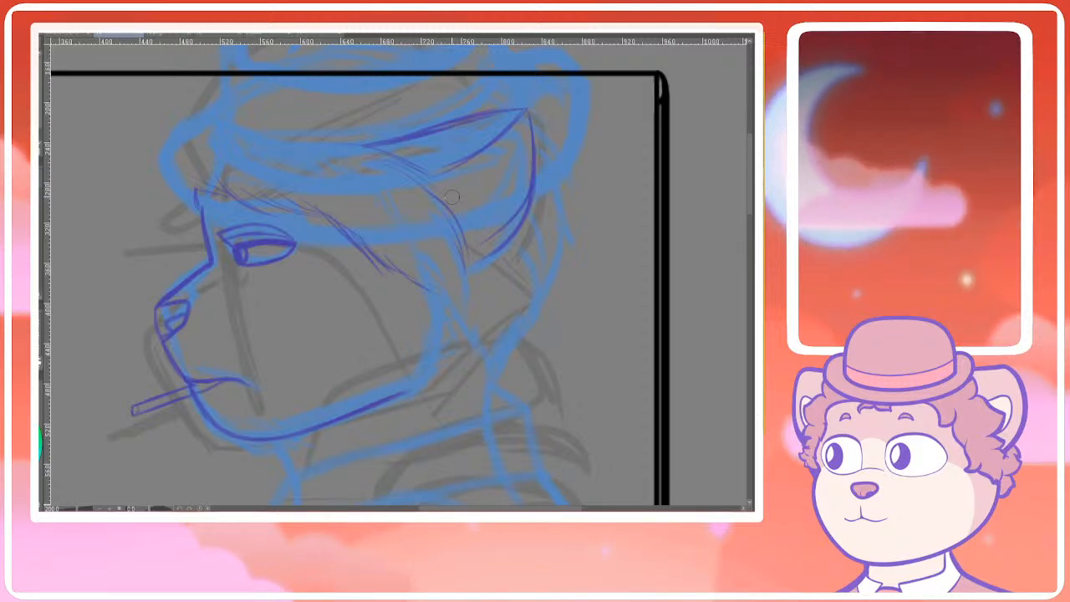
{"action": "left_click_drag", "start_coordinate": [451, 198], "coordinate": [391, 160]}
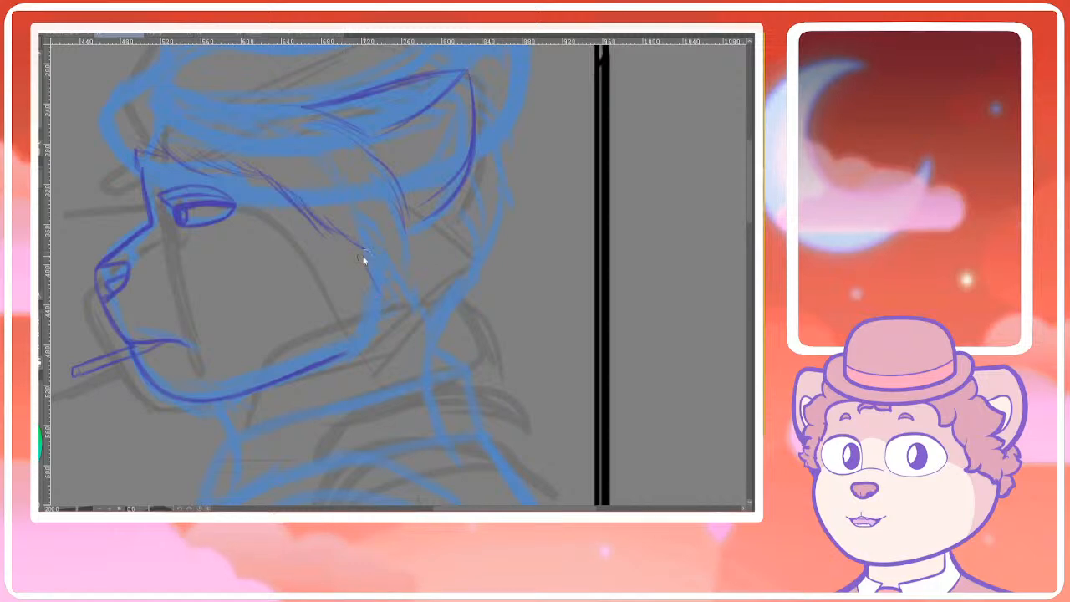
{"action": "left_click_drag", "start_coordinate": [377, 264], "coordinate": [407, 287]}
{"action": "left_click_drag", "start_coordinate": [449, 227], "coordinate": [475, 289]}
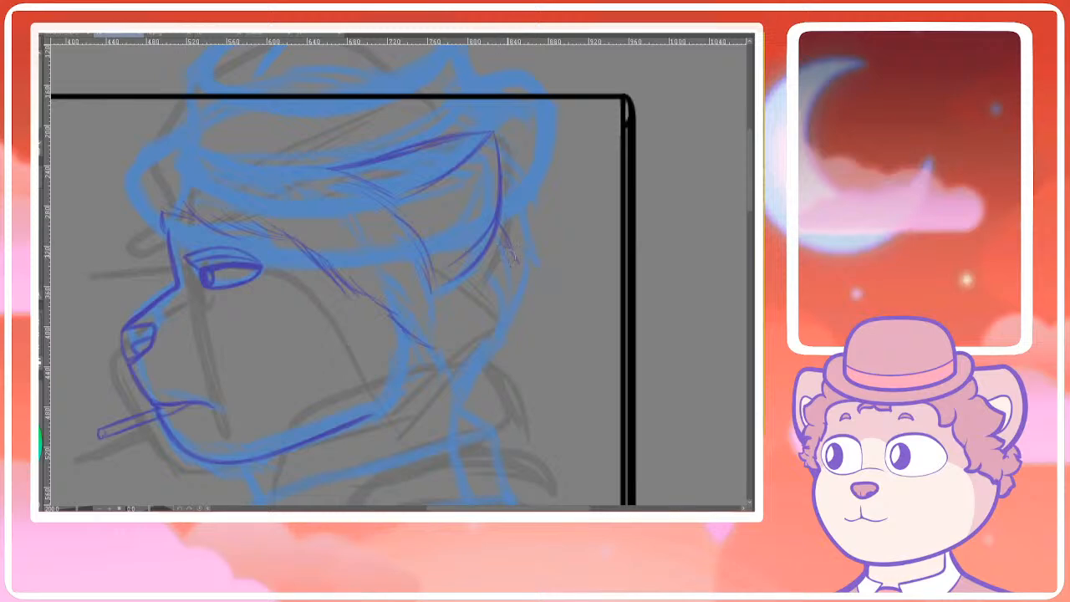
{"action": "left_click_drag", "start_coordinate": [511, 282], "coordinate": [492, 333]}
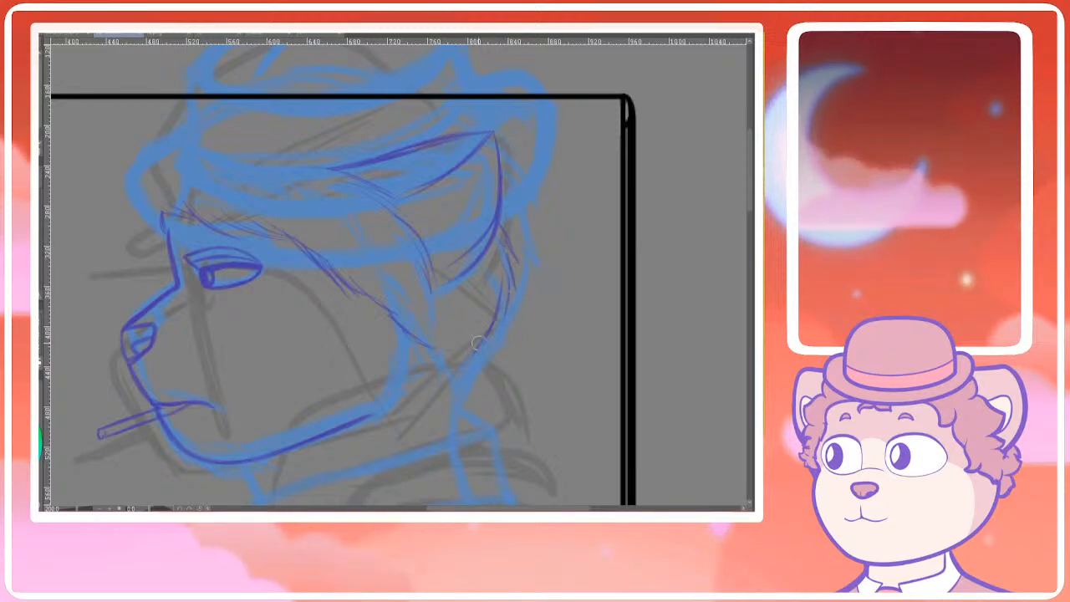
Draw the rear of the jaw in purple, curving from below the sloping line down into the jaw's underside
{"action": "mouse_move", "coordinate": [386, 353]}
{"action": "left_mouse_down"}
{"action": "mouse_move", "coordinate": [439, 322]}
{"action": "mouse_move", "coordinate": [435, 364]}
{"action": "left_mouse_up"}
{"action": "mouse_move", "coordinate": [453, 314]}
{"action": "left_mouse_down"}
{"action": "mouse_move", "coordinate": [436, 363]}
{"action": "mouse_move", "coordinate": [359, 401]}
{"action": "left_mouse_up"}
{"action": "mouse_move", "coordinate": [206, 387]}
{"action": "left_mouse_down"}
{"action": "mouse_move", "coordinate": [253, 424]}
{"action": "mouse_move", "coordinate": [356, 404]}
{"action": "left_mouse_up"}
{"action": "scroll", "coordinate": [376, 346], "scroll_direction": "down", "scroll_amount": 2}
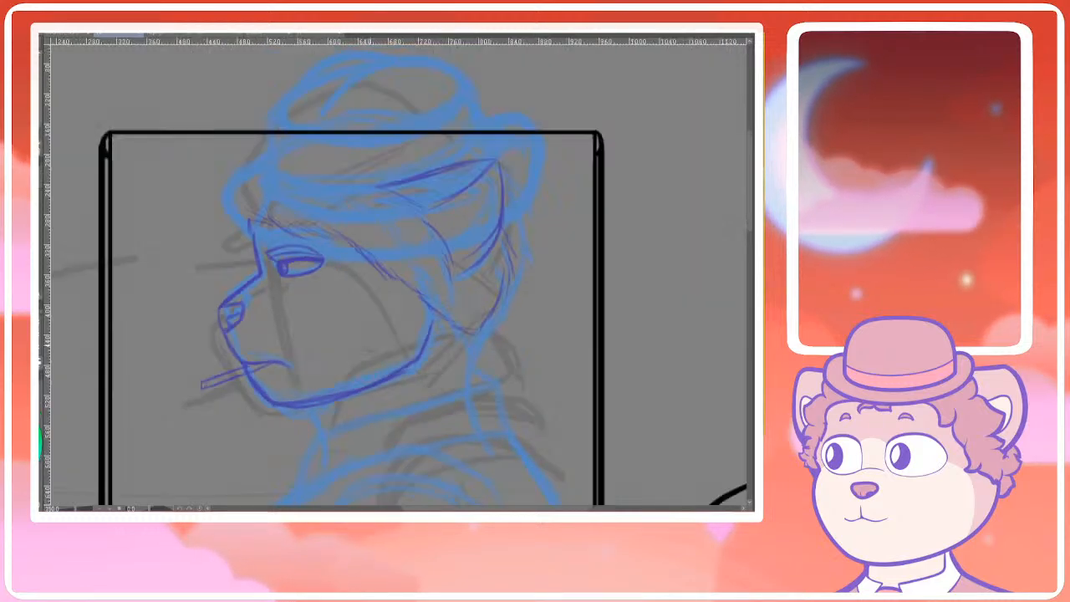
Rework the purple line along the jaw's underside so it runs from the chin into the rear jaw curve
{"action": "scroll", "coordinate": [383, 368], "scroll_direction": "up", "scroll_amount": 1}
{"action": "left_click_drag", "start_coordinate": [271, 404], "coordinate": [380, 376]}
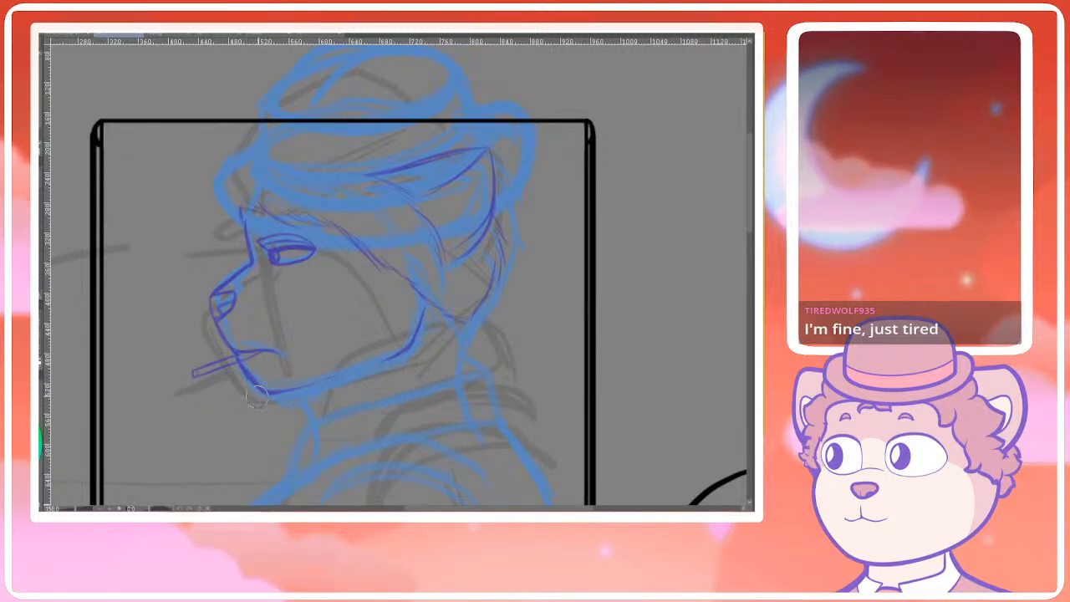
{"action": "left_click_drag", "start_coordinate": [373, 295], "coordinate": [410, 277]}
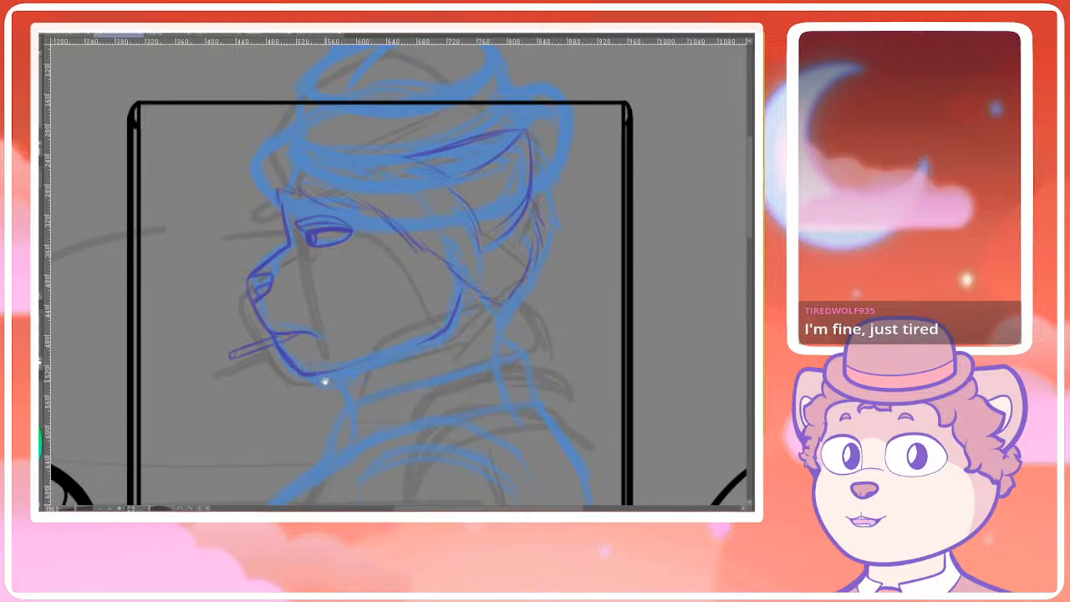
{"action": "mouse_move", "coordinate": [326, 382]}
{"action": "left_mouse_down"}
{"action": "mouse_move", "coordinate": [317, 362]}
{"action": "mouse_move", "coordinate": [438, 315]}
{"action": "mouse_move", "coordinate": [327, 352]}
{"action": "left_mouse_up"}
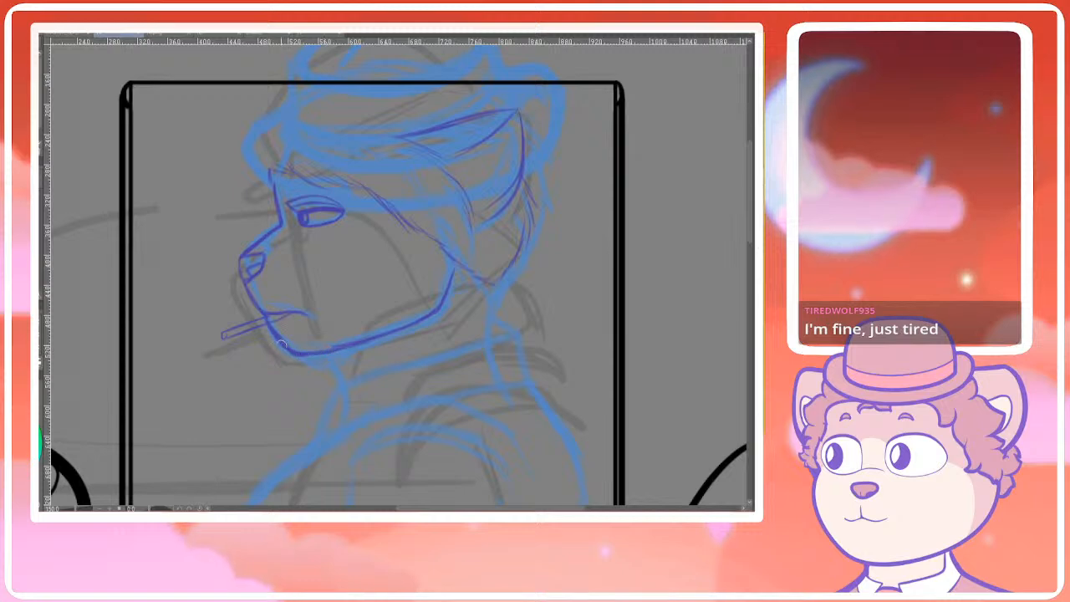
{"action": "scroll", "coordinate": [359, 322], "scroll_direction": "down", "scroll_amount": 2}
{"action": "scroll", "coordinate": [319, 336], "scroll_direction": "up", "scroll_amount": 3}
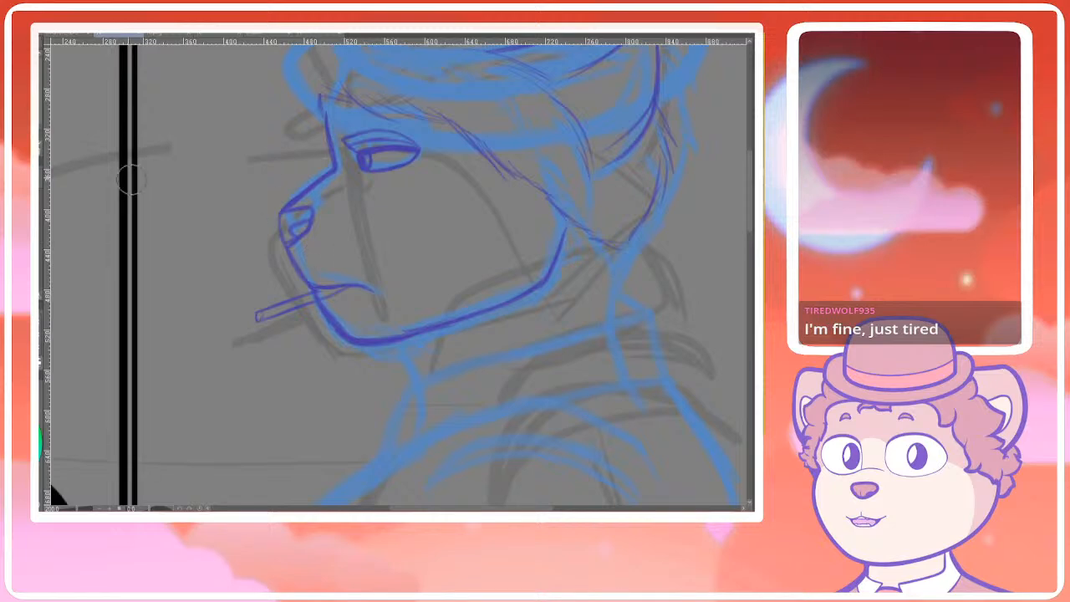
Erase the chin section of the face sketch and redraw it from the mouth into the lower jaw line
{"action": "left_click_drag", "start_coordinate": [479, 357], "coordinate": [472, 356]}
{"action": "mouse_move", "coordinate": [350, 364]}
{"action": "left_mouse_down"}
{"action": "mouse_move", "coordinate": [356, 377]}
{"action": "mouse_move", "coordinate": [331, 342]}
{"action": "mouse_move", "coordinate": [336, 351]}
{"action": "mouse_move", "coordinate": [385, 334]}
{"action": "left_mouse_up"}
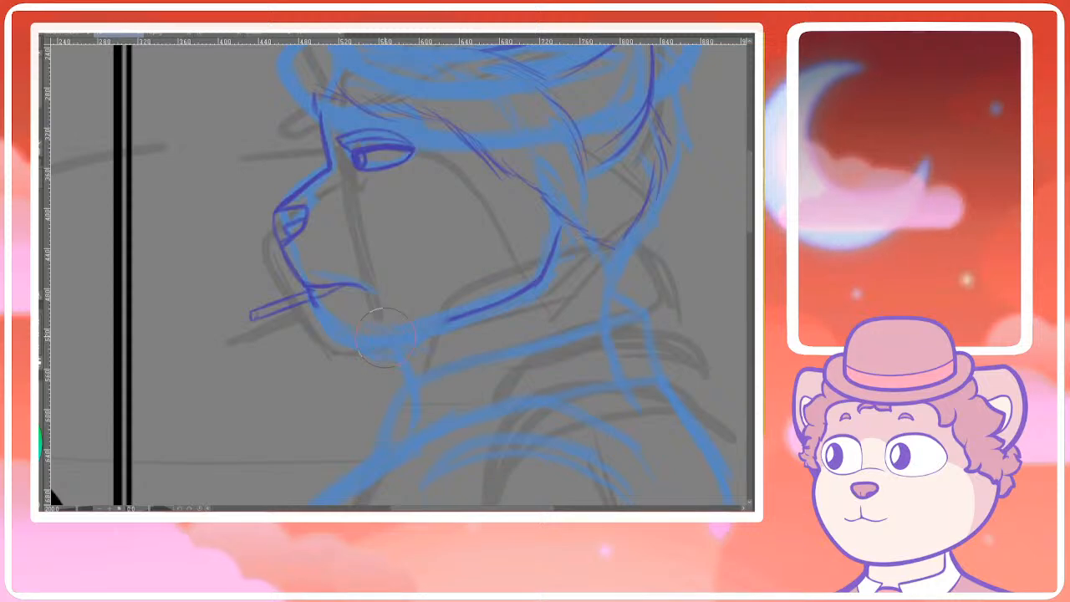
{"action": "key", "text": "ctrl+z"}
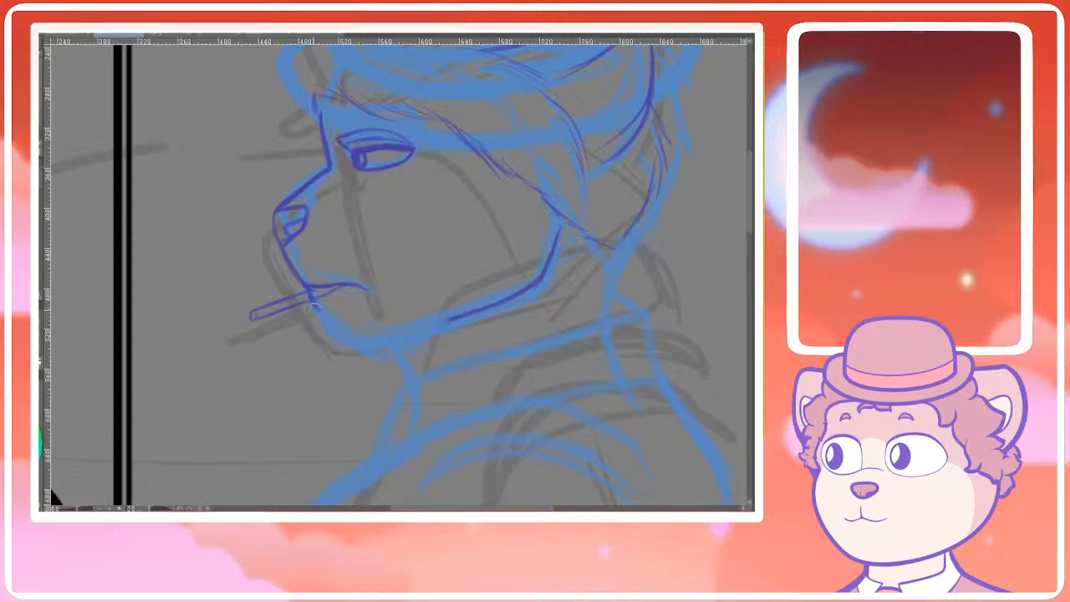
{"action": "mouse_move", "coordinate": [310, 295]}
{"action": "left_mouse_down"}
{"action": "mouse_move", "coordinate": [344, 335]}
{"action": "mouse_move", "coordinate": [388, 339]}
{"action": "mouse_move", "coordinate": [342, 332]}
{"action": "mouse_move", "coordinate": [359, 342]}
{"action": "mouse_move", "coordinate": [446, 323]}
{"action": "left_mouse_up"}
{"action": "key", "text": "ctrl+z"}
{"action": "key", "text": "ctrl+z"}
{"action": "key", "text": "ctrl+z"}
{"action": "key", "text": "ctrl+z"}
{"action": "left_click_drag", "start_coordinate": [361, 339], "coordinate": [443, 319]}
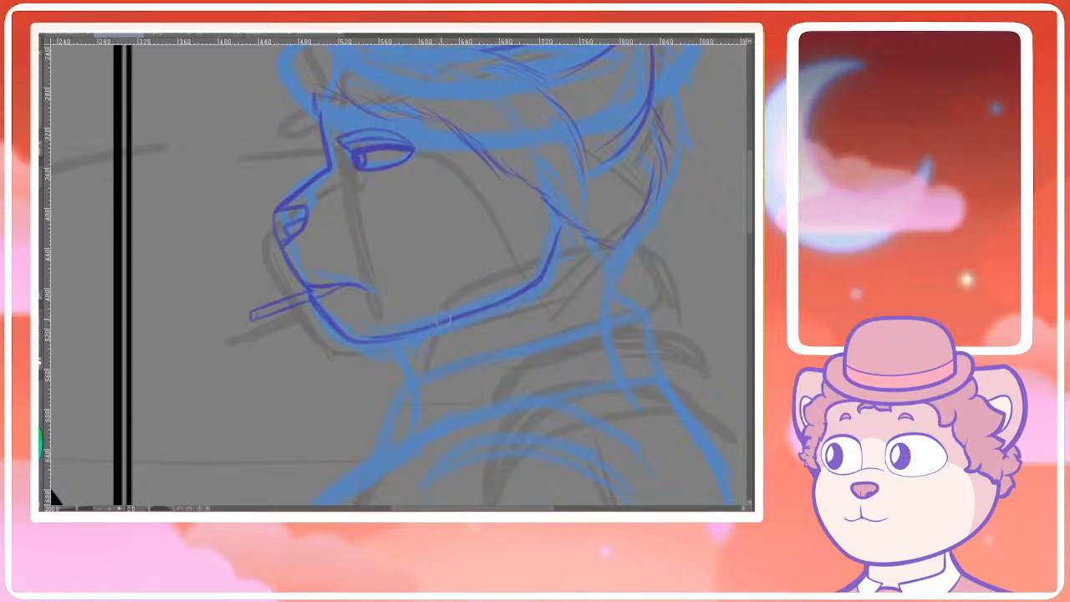
Sketch the back and front neck lines running down from below the ear and under the jaw
{"action": "scroll", "coordinate": [522, 278], "scroll_direction": "down", "scroll_amount": 2}
{"action": "left_click_drag", "start_coordinate": [498, 254], "coordinate": [502, 332]}
{"action": "scroll", "coordinate": [466, 294], "scroll_direction": "down", "scroll_amount": 2}
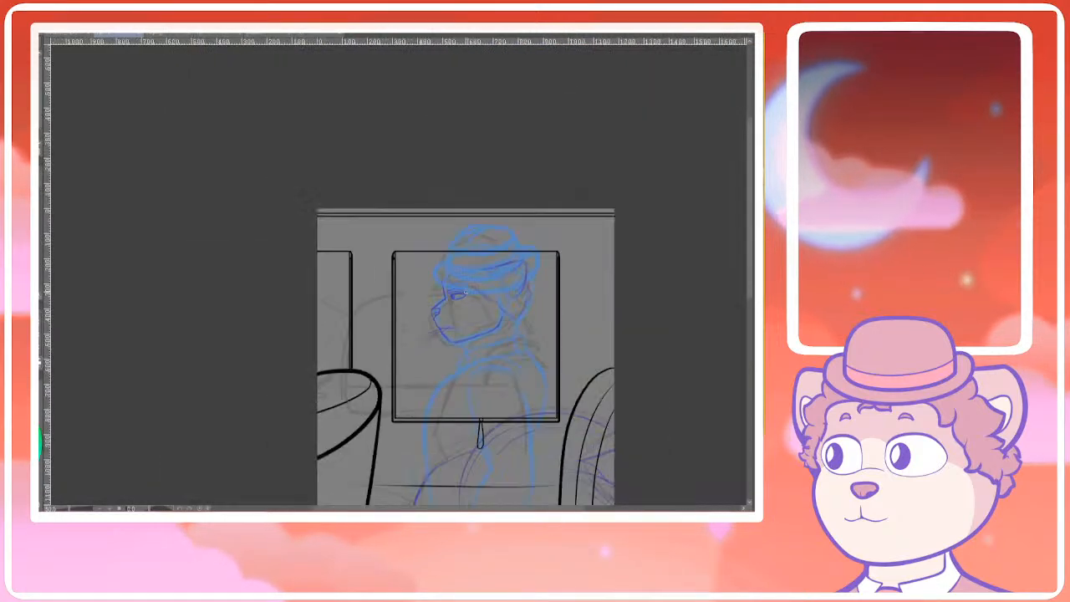
{"action": "scroll", "coordinate": [523, 322], "scroll_direction": "up", "scroll_amount": 3}
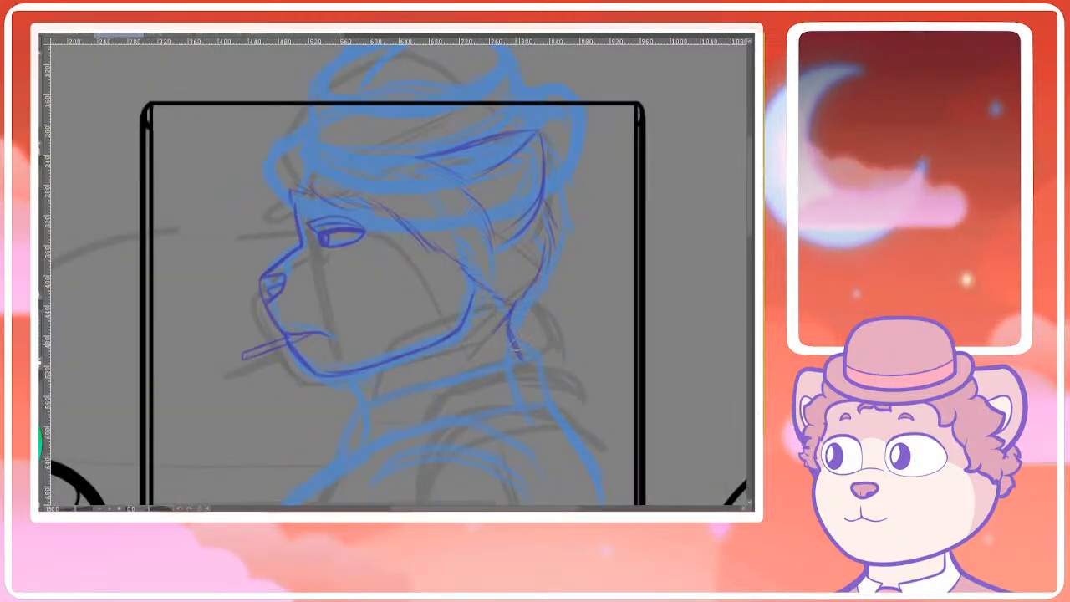
{"action": "scroll", "coordinate": [376, 384], "scroll_direction": "down", "scroll_amount": 1}
{"action": "scroll", "coordinate": [374, 383], "scroll_direction": "up", "scroll_amount": 1}
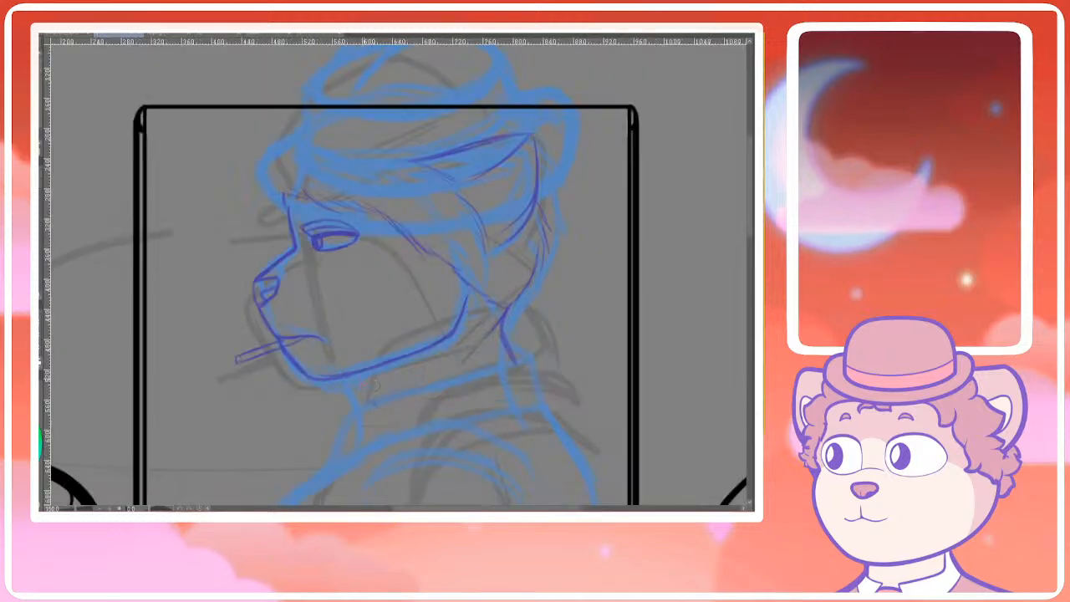
{"action": "mouse_move", "coordinate": [506, 310]}
{"action": "left_mouse_down"}
{"action": "mouse_move", "coordinate": [485, 341]}
{"action": "mouse_move", "coordinate": [505, 385]}
{"action": "left_mouse_up"}
{"action": "left_click_drag", "start_coordinate": [355, 377], "coordinate": [360, 429]}
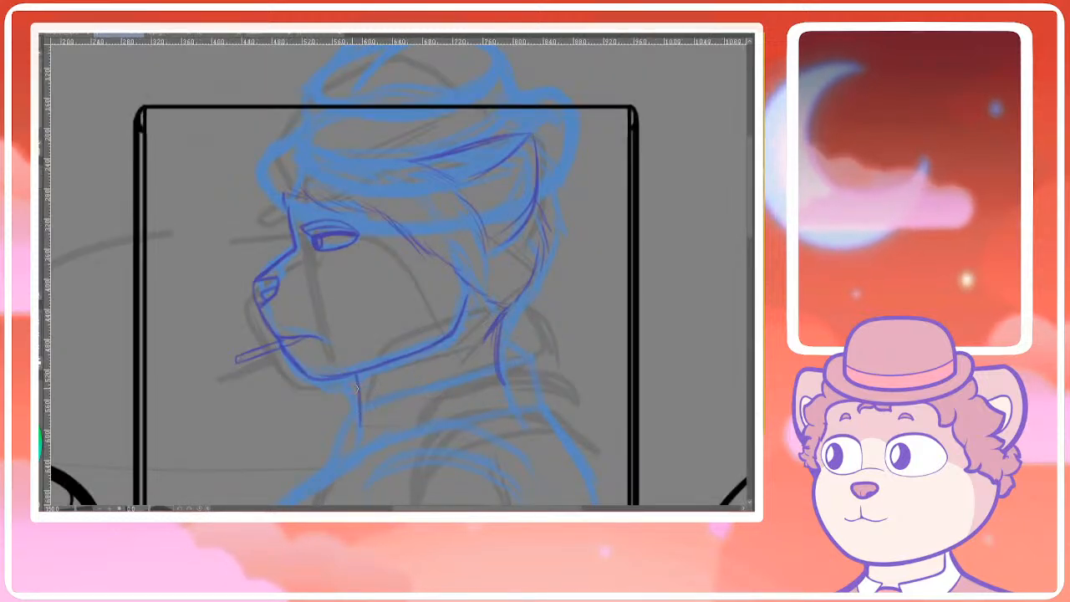
{"action": "key", "text": "ctrl+z"}
{"action": "left_click_drag", "start_coordinate": [357, 378], "coordinate": [359, 438]}
{"action": "scroll", "coordinate": [355, 375], "scroll_direction": "down", "scroll_amount": 4}
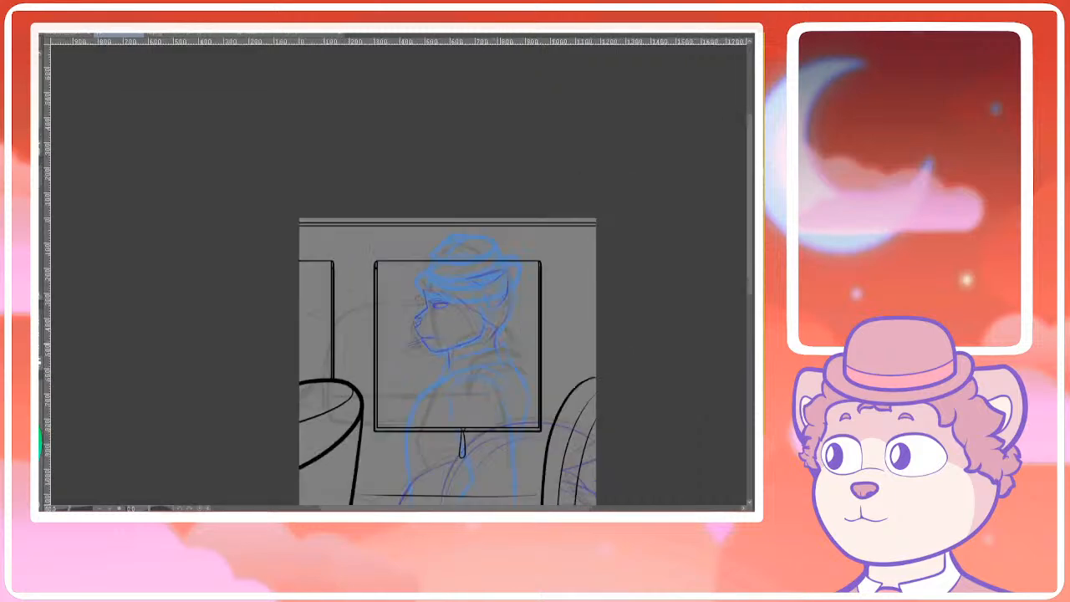
Draw the hat's lower brim line from the forehead toward the ear tip and round off its front end
{"action": "scroll", "coordinate": [421, 287], "scroll_direction": "up", "scroll_amount": 4}
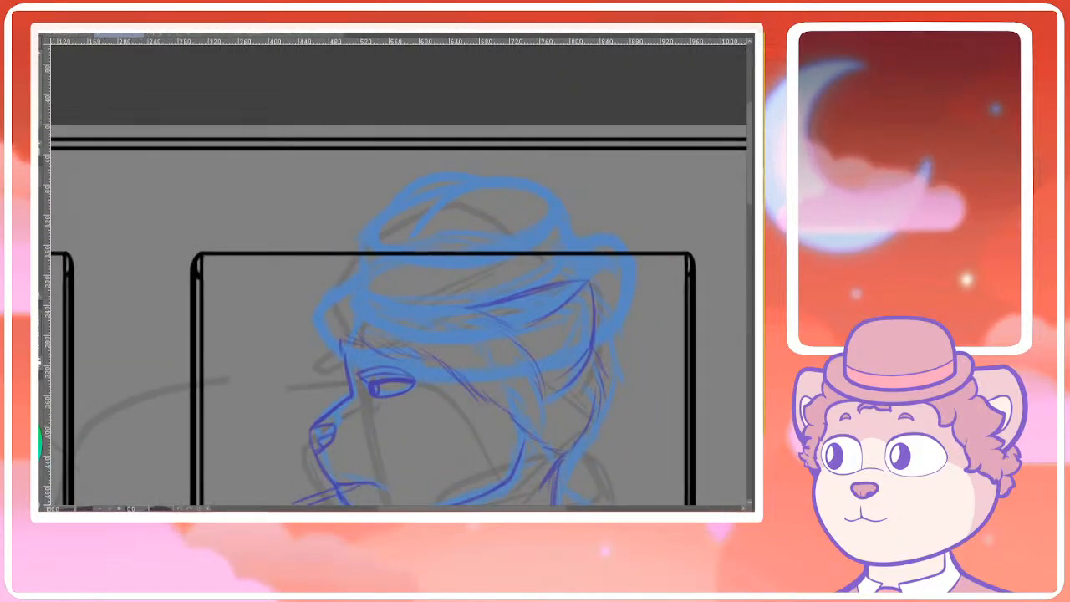
{"action": "left_click_drag", "start_coordinate": [348, 334], "coordinate": [486, 321]}
{"action": "key", "text": "ctrl+z"}
{"action": "left_click_drag", "start_coordinate": [350, 339], "coordinate": [550, 289]}
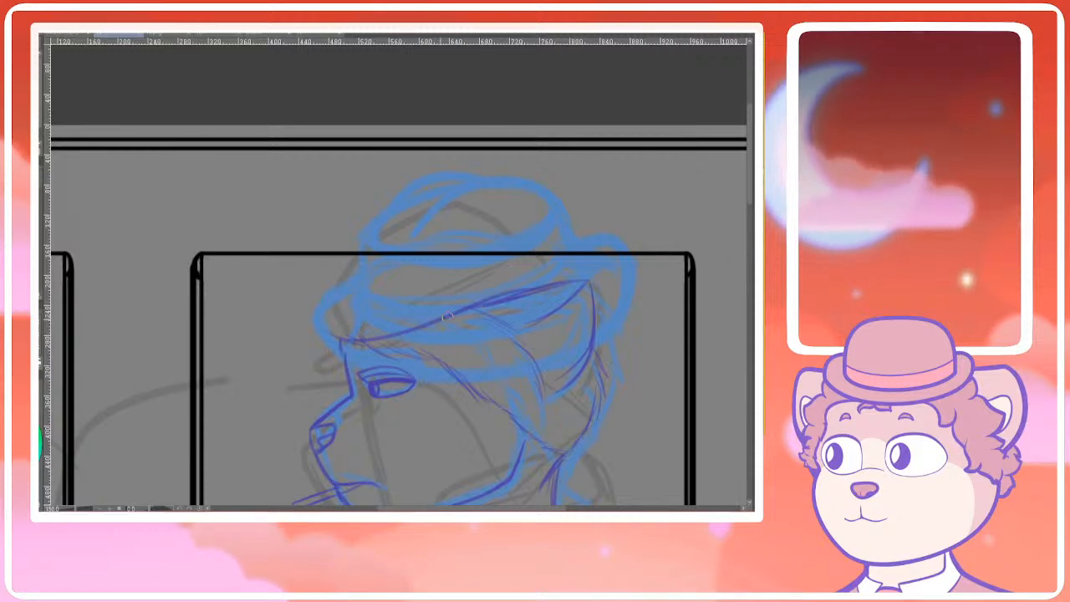
{"action": "left_click_drag", "start_coordinate": [468, 310], "coordinate": [350, 341]}
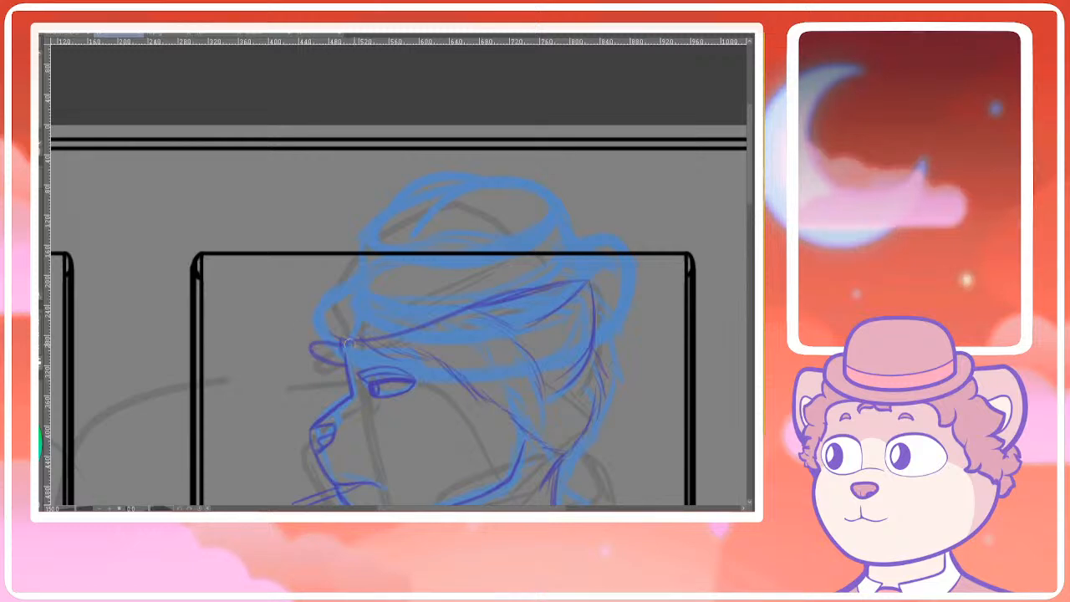
{"action": "mouse_move", "coordinate": [334, 359]}
{"action": "left_mouse_down"}
{"action": "mouse_move", "coordinate": [300, 343]}
{"action": "mouse_move", "coordinate": [393, 334]}
{"action": "left_mouse_up"}
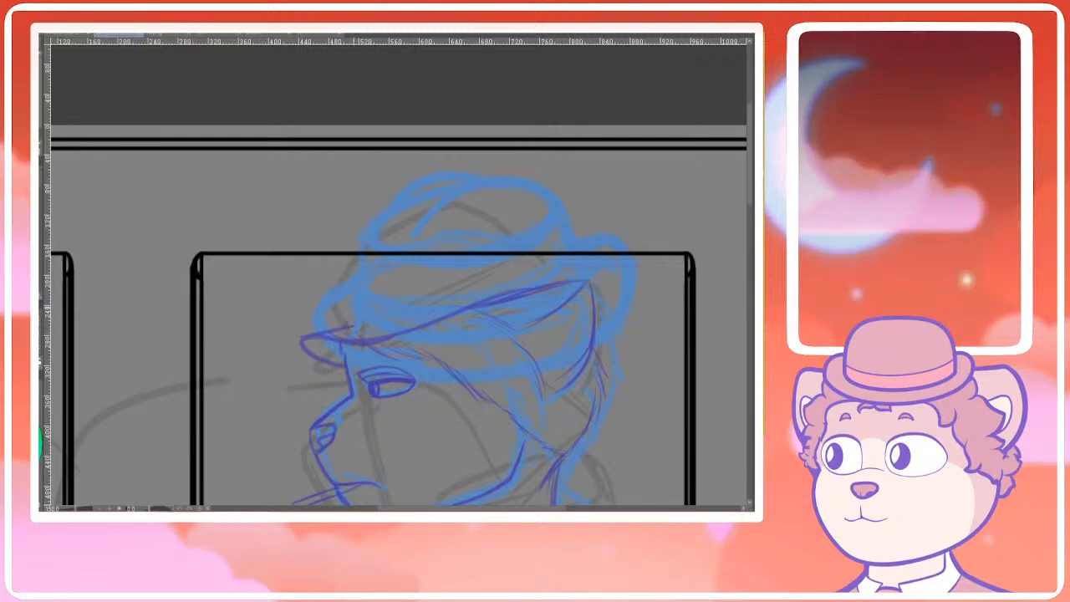
Sketch the front edge of the hat's crown rising from the brim
{"action": "mouse_move", "coordinate": [340, 328]}
{"action": "left_mouse_down"}
{"action": "mouse_move", "coordinate": [343, 293]}
{"action": "mouse_move", "coordinate": [468, 208]}
{"action": "left_mouse_up"}
{"action": "key", "text": "ctrl+z"}
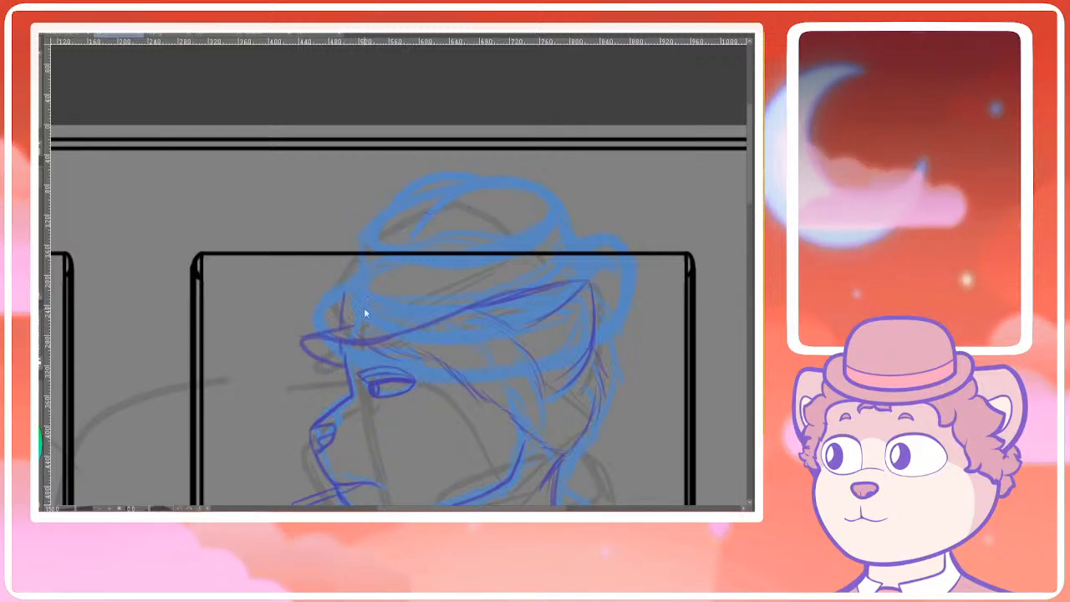
{"action": "mouse_move", "coordinate": [344, 311]}
{"action": "left_mouse_down"}
{"action": "mouse_move", "coordinate": [343, 285]}
{"action": "mouse_move", "coordinate": [439, 221]}
{"action": "left_mouse_up"}
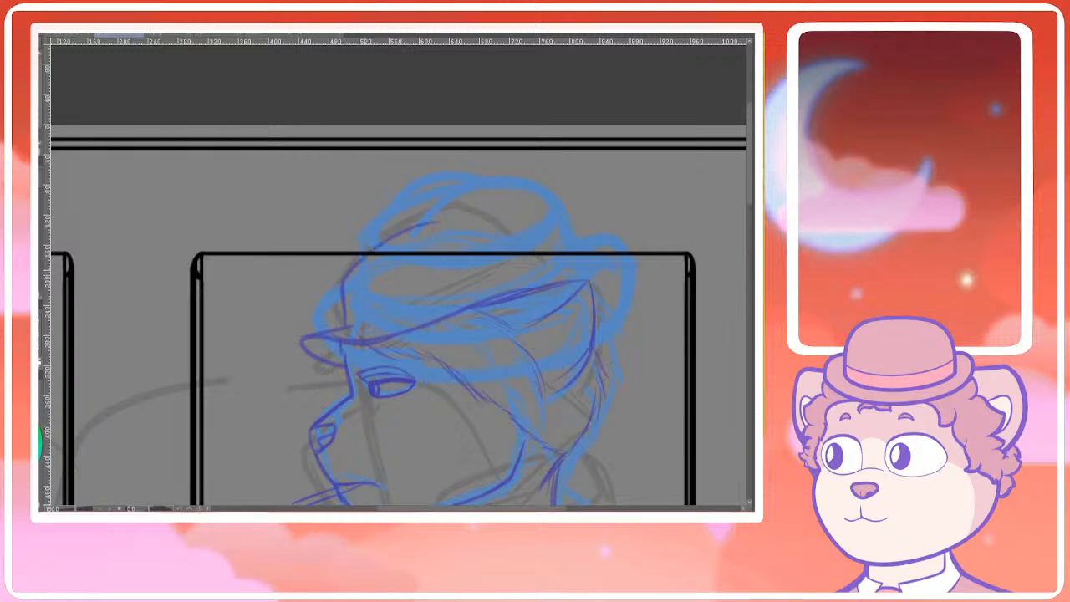
{"action": "key", "text": "ctrl+z"}
{"action": "key", "text": "ctrl+z"}
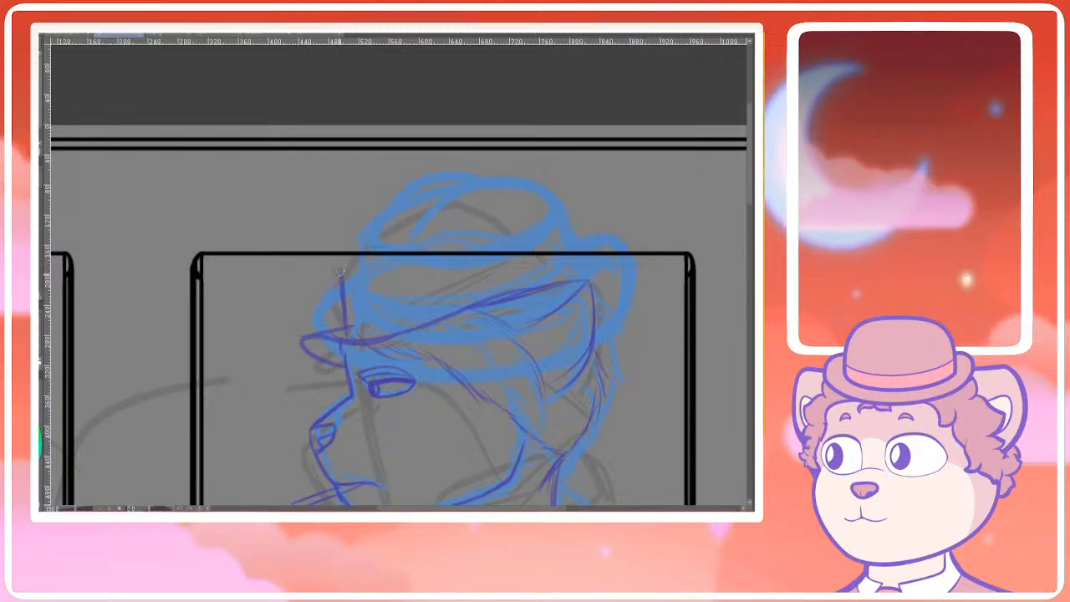
Draw the curved line along the top of the hat's crown, starting from its front edge
{"action": "left_click_drag", "start_coordinate": [341, 271], "coordinate": [430, 214]}
{"action": "key", "text": "ctrl+z"}
{"action": "mouse_move", "coordinate": [342, 266]}
{"action": "left_mouse_down"}
{"action": "mouse_move", "coordinate": [360, 243]}
{"action": "mouse_move", "coordinate": [428, 215]}
{"action": "left_mouse_up"}
{"action": "key", "text": "ctrl+z"}
{"action": "key", "text": "ctrl+z"}
{"action": "left_click_drag", "start_coordinate": [337, 269], "coordinate": [472, 202]}
{"action": "key", "text": "ctrl+z"}
{"action": "key", "text": "ctrl+z"}
{"action": "left_click_drag", "start_coordinate": [337, 267], "coordinate": [457, 204]}
Lasso the muzzle with the nose, mouth and cigarette, and shift and rotate it slightly with a transform
{"action": "left_click_drag", "start_coordinate": [397, 336], "coordinate": [403, 264]}
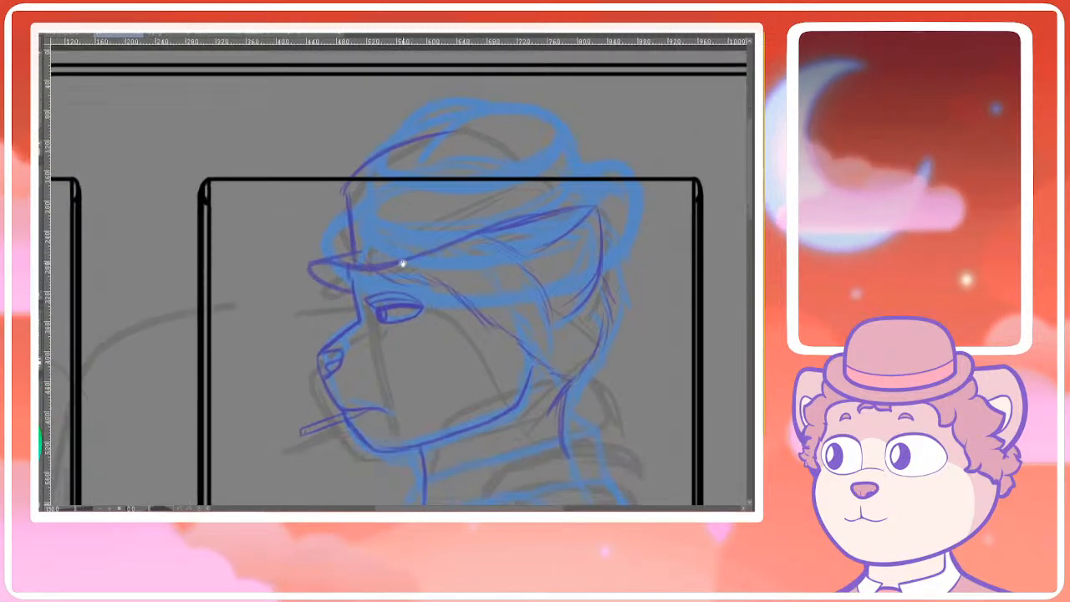
{"action": "scroll", "coordinate": [371, 291], "scroll_direction": "up", "scroll_amount": 1}
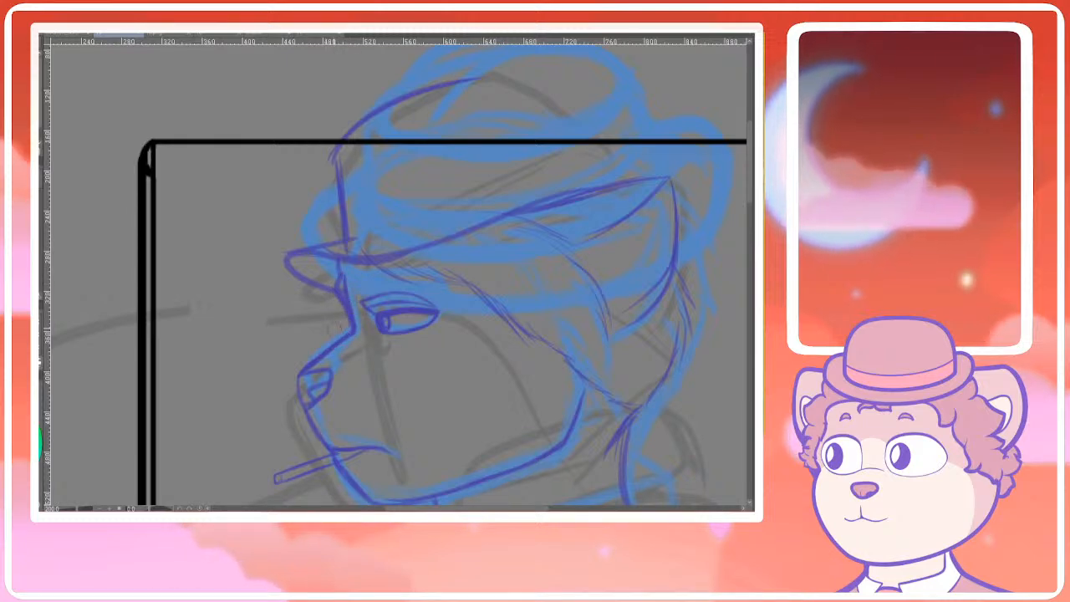
{"action": "left_click_drag", "start_coordinate": [351, 337], "coordinate": [379, 304]}
{"action": "scroll", "coordinate": [379, 304], "scroll_direction": "up", "scroll_amount": 2}
{"action": "mouse_move", "coordinate": [286, 373]}
{"action": "left_mouse_down"}
{"action": "mouse_move", "coordinate": [370, 304]}
{"action": "mouse_move", "coordinate": [284, 425]}
{"action": "left_mouse_up"}
{"action": "scroll", "coordinate": [378, 304], "scroll_direction": "down", "scroll_amount": 2}
{"action": "scroll", "coordinate": [375, 304], "scroll_direction": "down", "scroll_amount": 1}
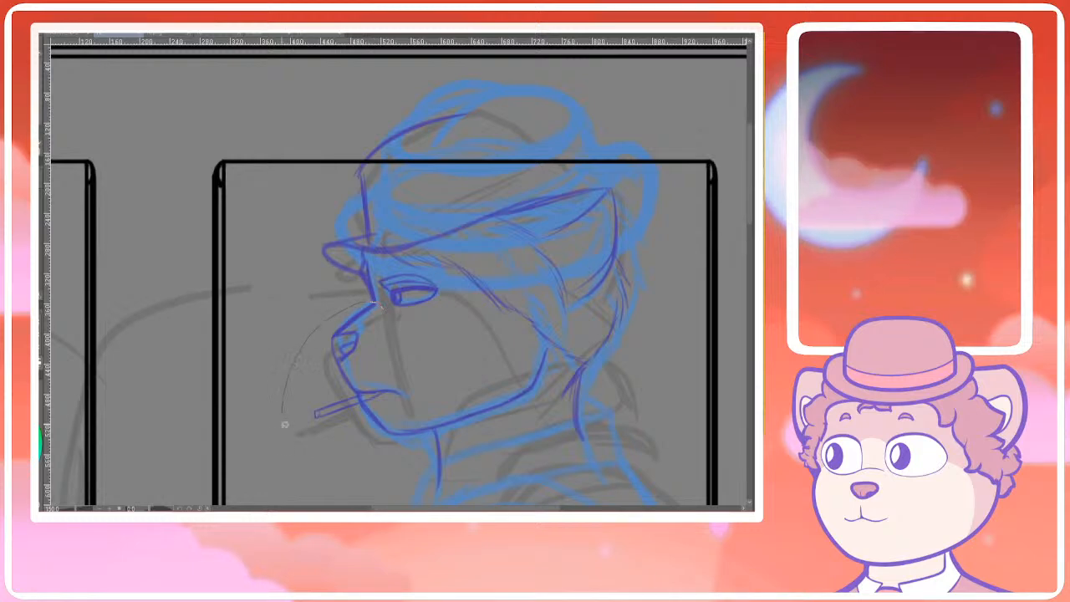
{"action": "mouse_move", "coordinate": [429, 433]}
{"action": "left_mouse_down"}
{"action": "mouse_move", "coordinate": [433, 367]}
{"action": "mouse_move", "coordinate": [401, 365]}
{"action": "left_mouse_up"}
{"action": "key", "text": "ctrl+t"}
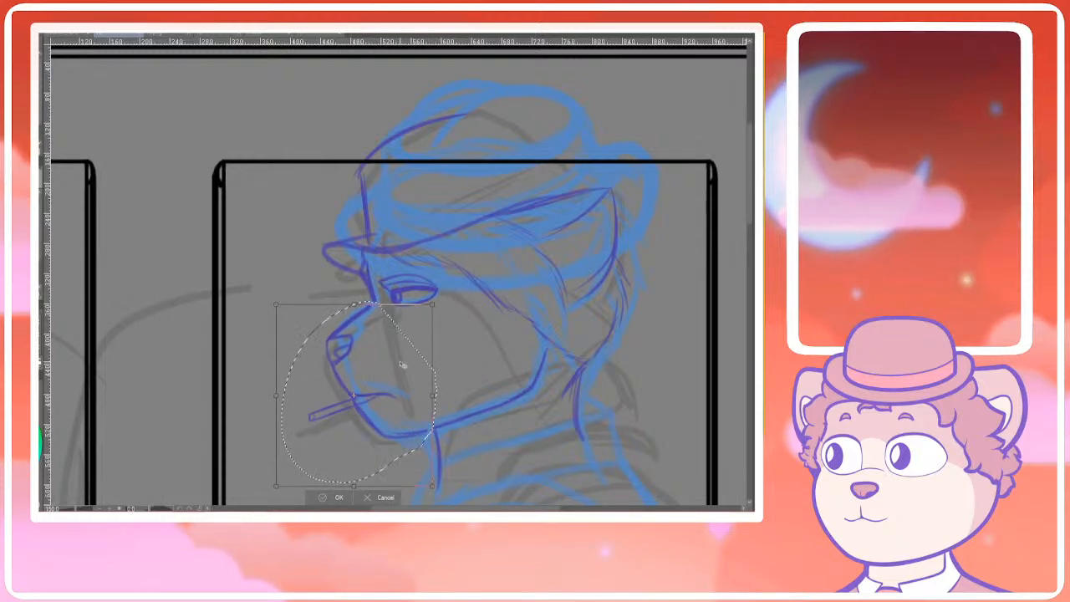
{"action": "left_click_drag", "start_coordinate": [447, 338], "coordinate": [449, 334]}
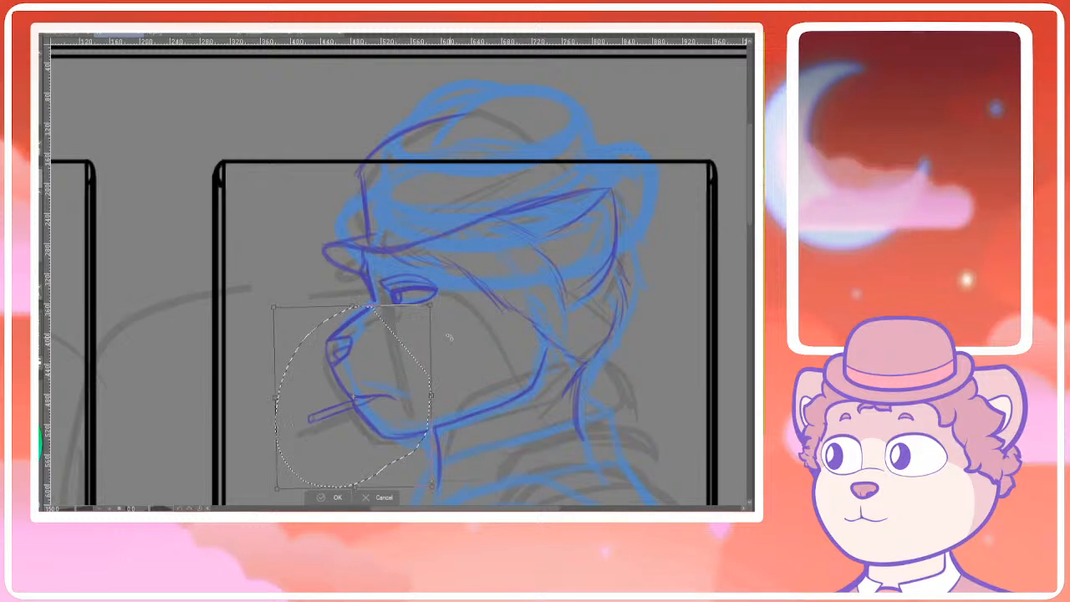
{"action": "left_click_drag", "start_coordinate": [404, 382], "coordinate": [405, 383]}
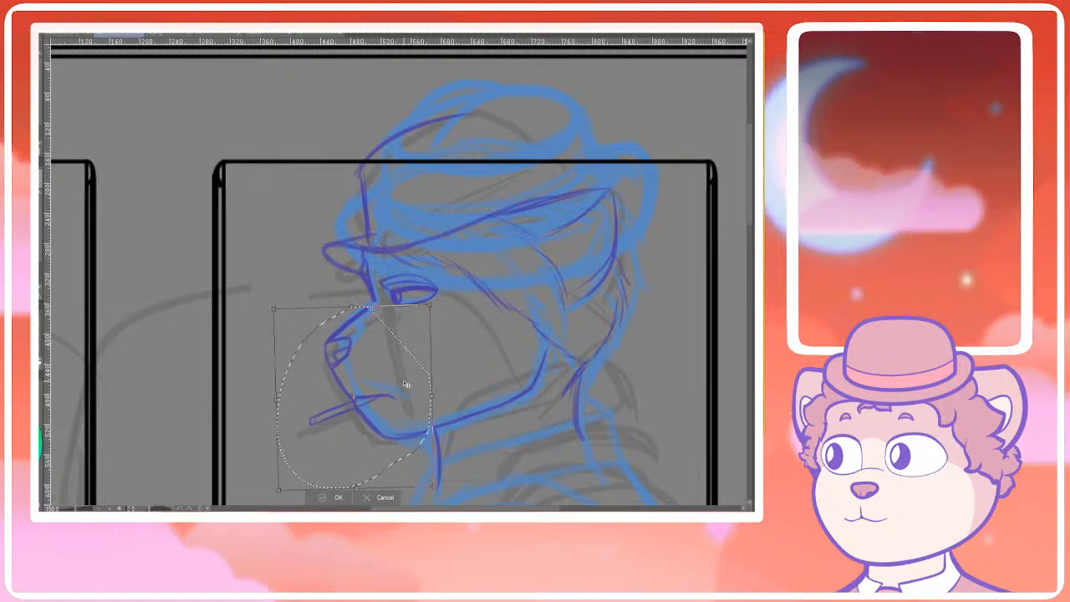
{"action": "key", "text": "Return"}
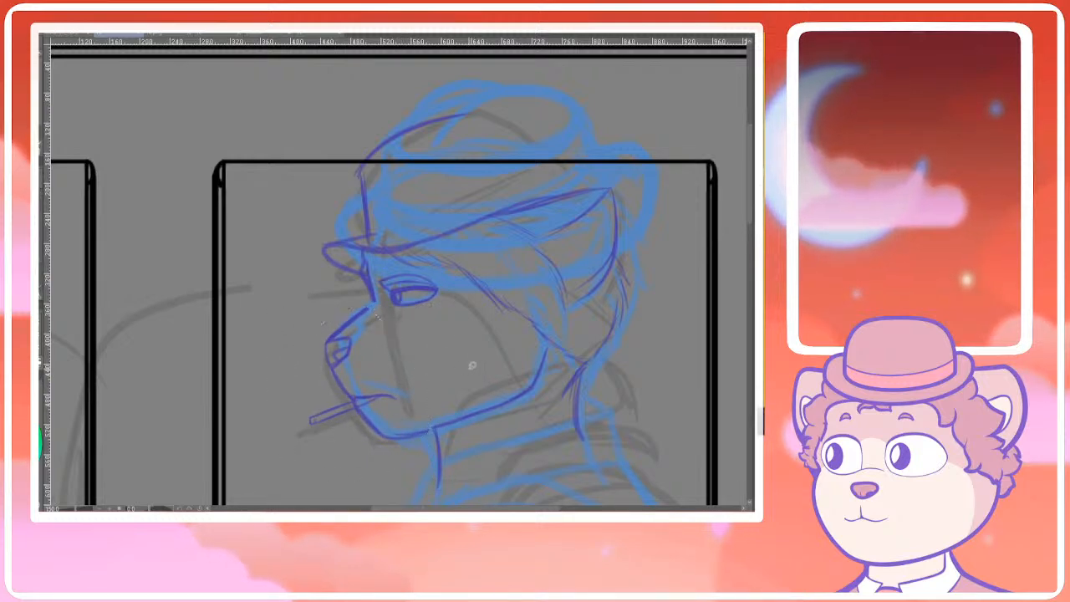
Reconnect the bridge of the nose to the forehead line and add a short stroke at the eye's outer corner
{"action": "scroll", "coordinate": [393, 297], "scroll_direction": "up", "scroll_amount": 2}
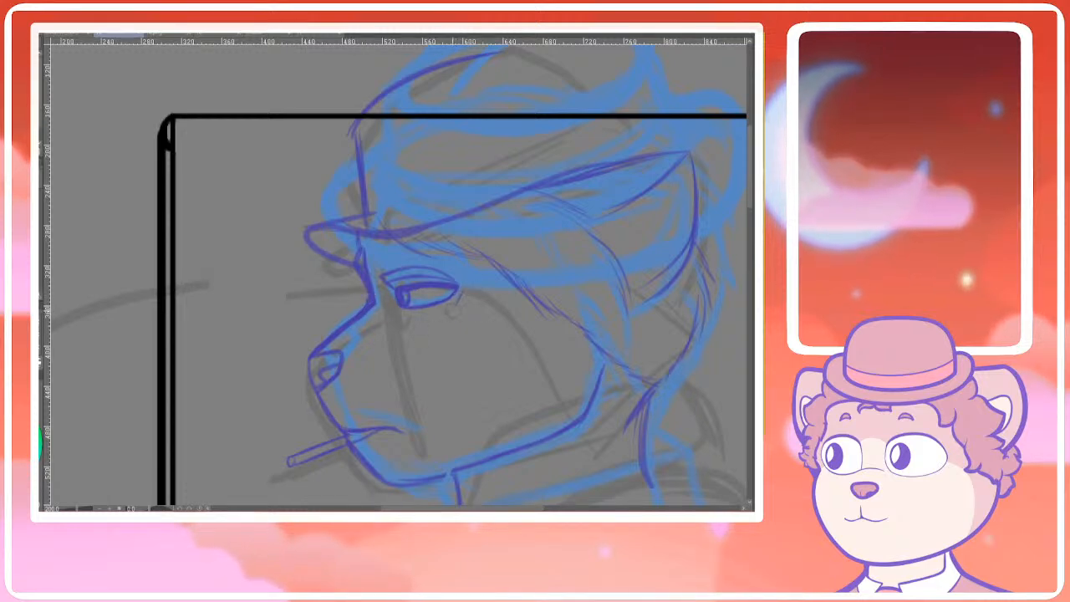
{"action": "scroll", "coordinate": [449, 310], "scroll_direction": "up", "scroll_amount": 2}
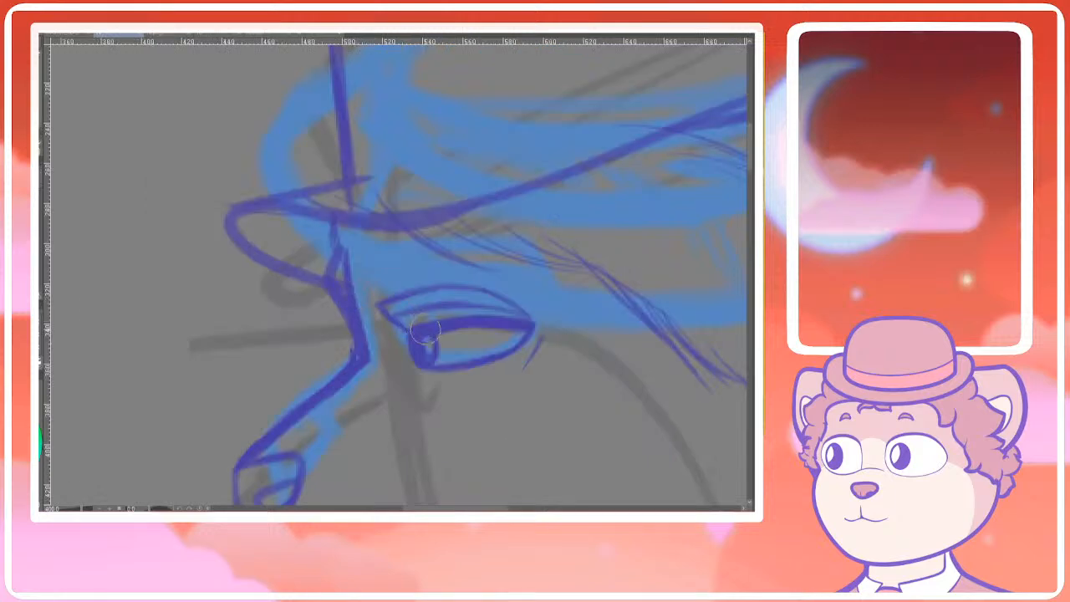
{"action": "scroll", "coordinate": [390, 295], "scroll_direction": "down", "scroll_amount": 1}
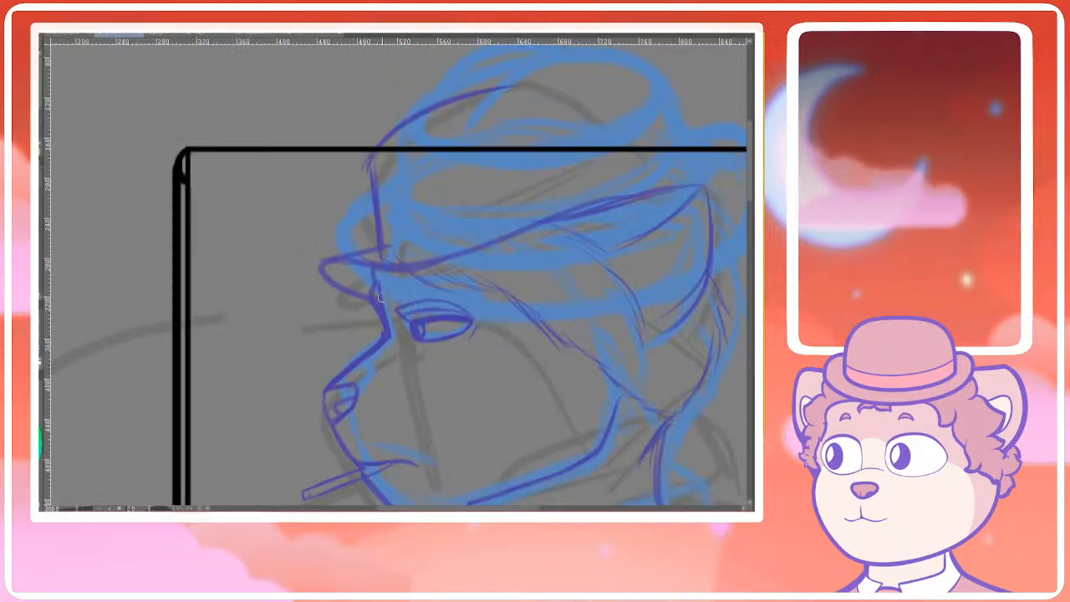
{"action": "scroll", "coordinate": [378, 297], "scroll_direction": "up", "scroll_amount": 1}
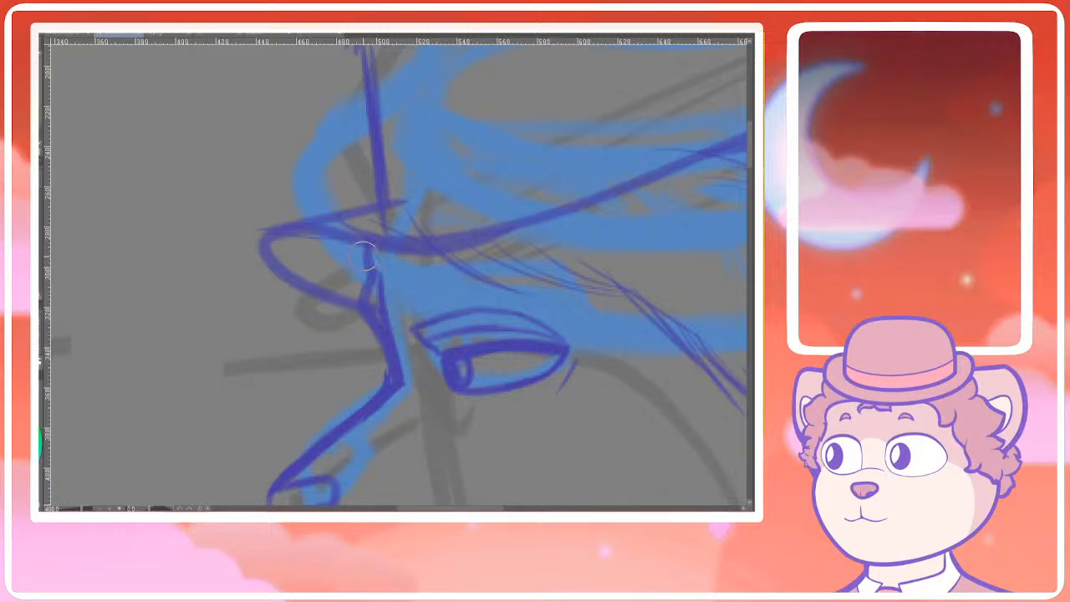
Close the shape of the hat's top at the back, lasso it and transform it slightly into place
{"action": "scroll", "coordinate": [366, 245], "scroll_direction": "down", "scroll_amount": 3}
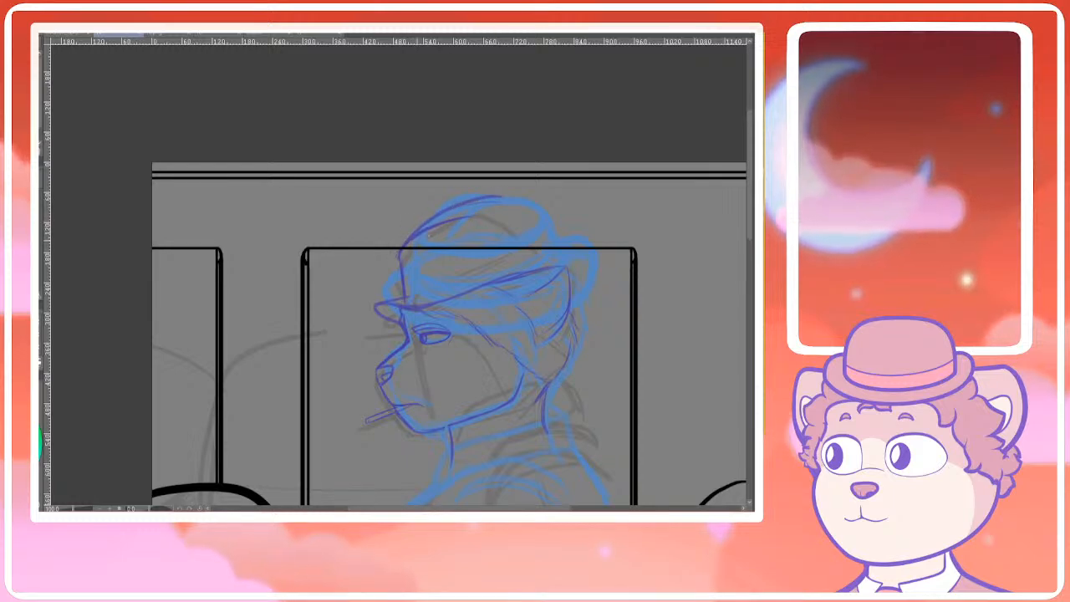
{"action": "left_click_drag", "start_coordinate": [488, 203], "coordinate": [521, 197]}
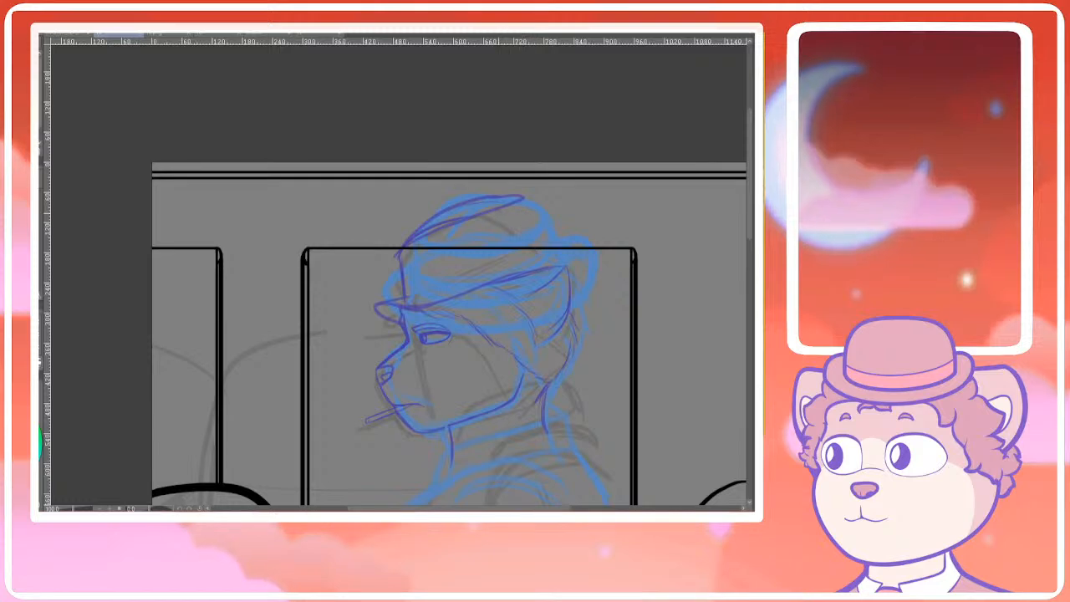
{"action": "left_click_drag", "start_coordinate": [549, 164], "coordinate": [547, 159]}
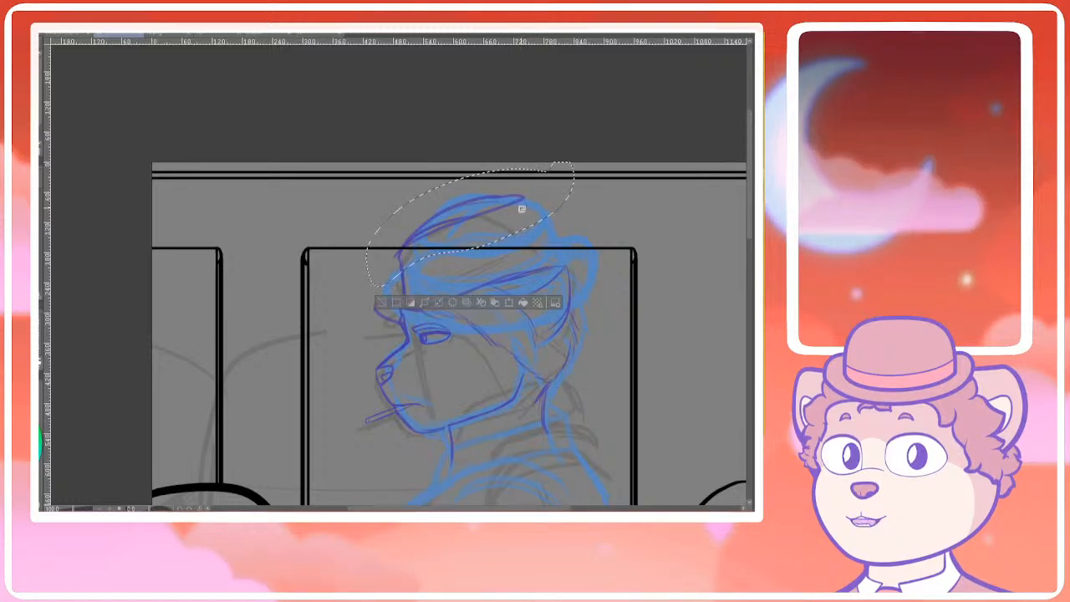
{"action": "key", "text": "ctrl+t"}
{"action": "left_click_drag", "start_coordinate": [529, 214], "coordinate": [532, 221]}
{"action": "left_click", "coordinate": [454, 308]}
{"action": "key", "text": "ctrl+d"}
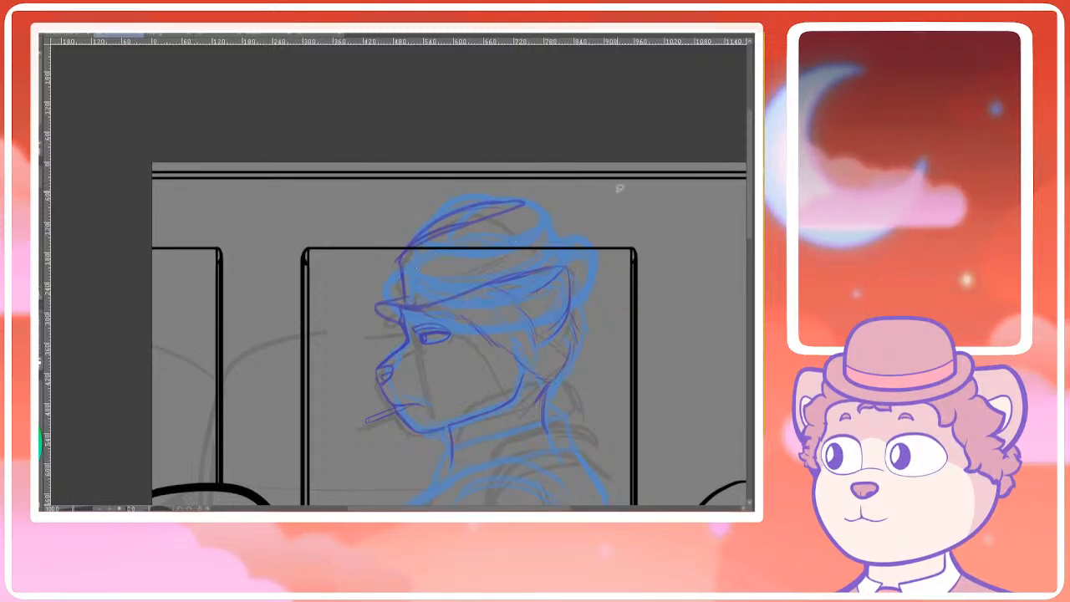
Draw the slanted back edge of the hat's crown and the curled rear end of the brim
{"action": "scroll", "coordinate": [518, 199], "scroll_direction": "up", "scroll_amount": 2}
{"action": "left_click_drag", "start_coordinate": [526, 204], "coordinate": [559, 270]}
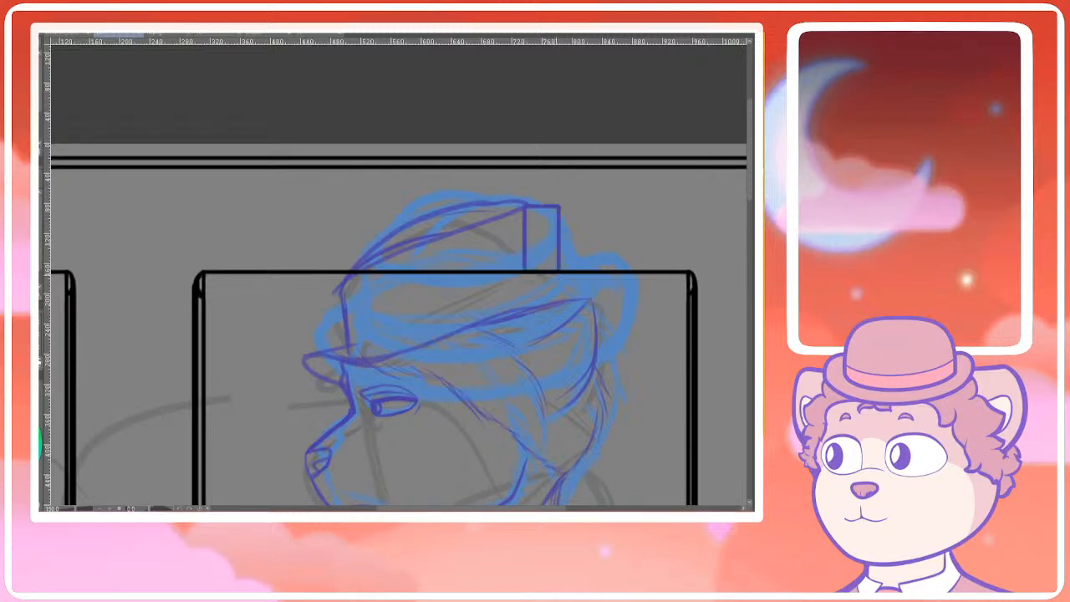
{"action": "key", "text": "ctrl+z"}
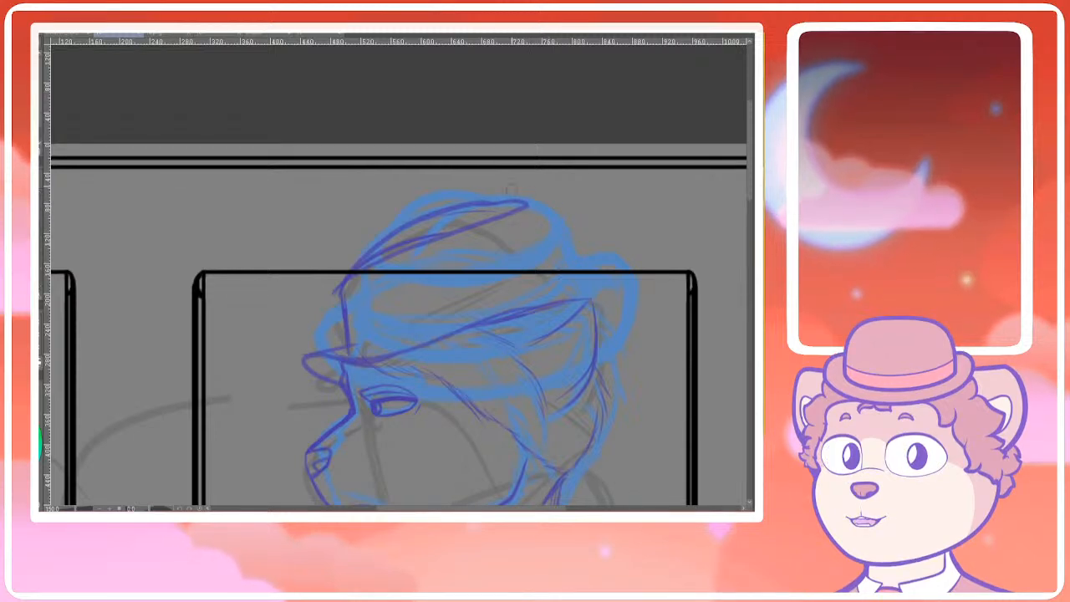
{"action": "key", "text": "ctrl+z"}
{"action": "left_click_drag", "start_coordinate": [530, 209], "coordinate": [563, 270]}
{"action": "key", "text": "ctrl+z"}
{"action": "mouse_move", "coordinate": [539, 226]}
{"action": "left_mouse_down"}
{"action": "mouse_move", "coordinate": [561, 270]}
{"action": "mouse_move", "coordinate": [621, 295]}
{"action": "mouse_move", "coordinate": [601, 319]}
{"action": "left_mouse_up"}
{"action": "key", "text": "ctrl+z"}
{"action": "mouse_move", "coordinate": [574, 269]}
{"action": "left_mouse_down"}
{"action": "mouse_move", "coordinate": [623, 282]}
{"action": "mouse_move", "coordinate": [603, 326]}
{"action": "left_mouse_up"}
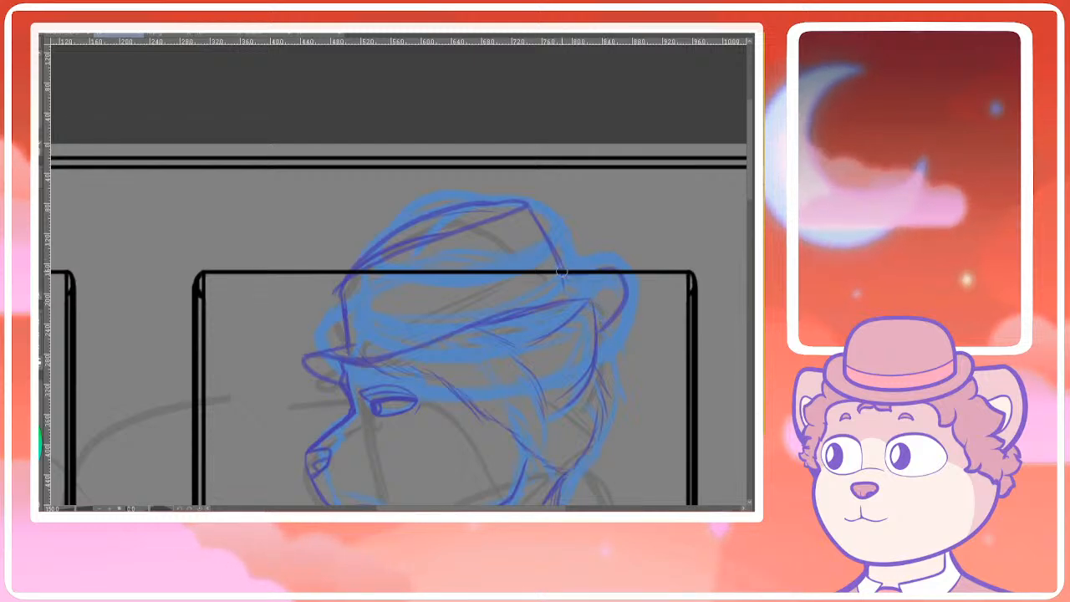
Draw the line where the crown meets the brim, from the hat's front to the crown's back edge
{"action": "scroll", "coordinate": [566, 322], "scroll_direction": "down", "scroll_amount": 3}
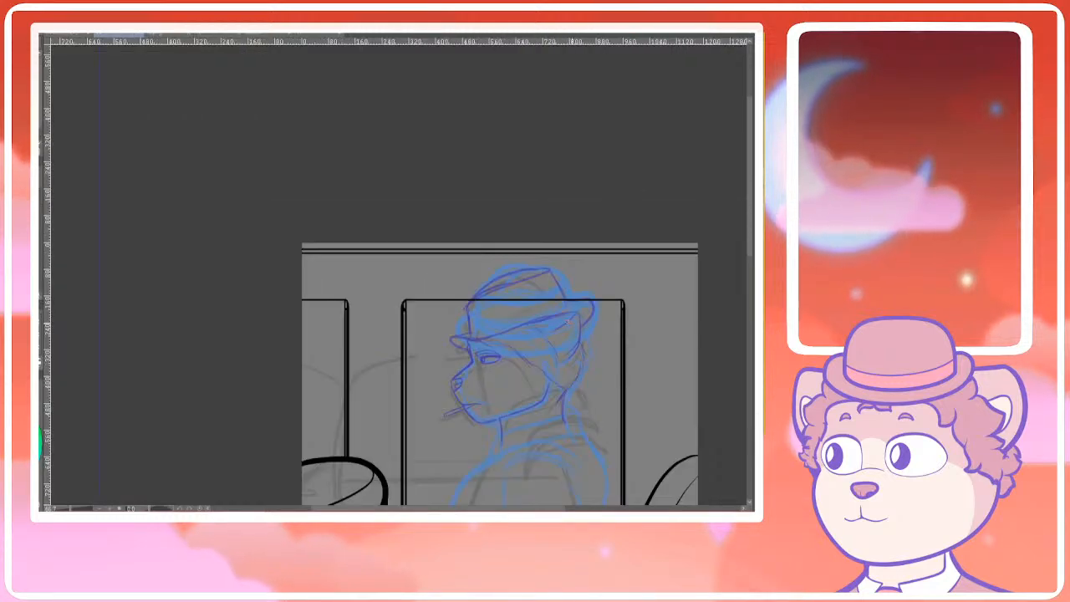
{"action": "scroll", "coordinate": [508, 316], "scroll_direction": "up", "scroll_amount": 3}
{"action": "key", "text": "ctrl+z"}
{"action": "left_click_drag", "start_coordinate": [424, 352], "coordinate": [614, 303]}
{"action": "key", "text": "ctrl+z"}
{"action": "left_click_drag", "start_coordinate": [440, 356], "coordinate": [619, 304]}
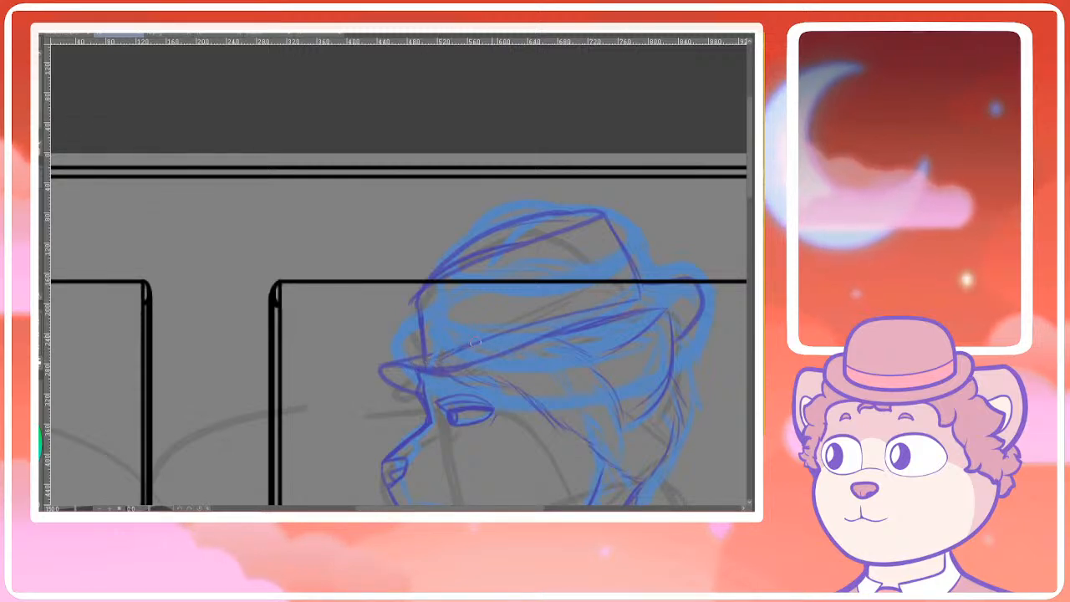
Redraw the upper edge of the hatband across the crown and retrace the brim's curled rear end
{"action": "key", "text": "ctrl+z"}
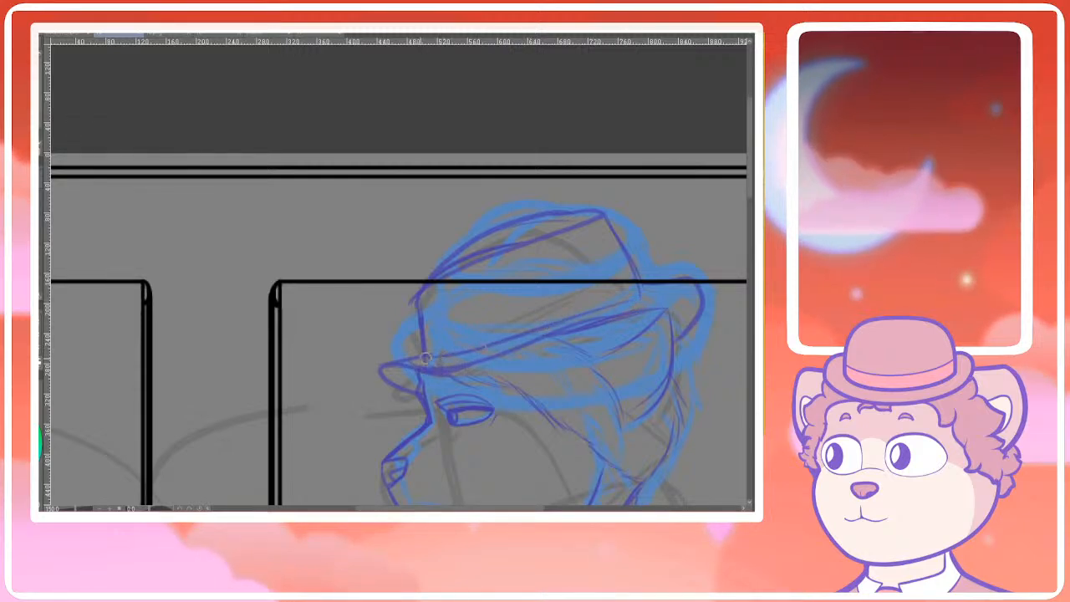
{"action": "mouse_move", "coordinate": [422, 351]}
{"action": "left_mouse_down"}
{"action": "mouse_move", "coordinate": [620, 288]}
{"action": "mouse_move", "coordinate": [642, 297]}
{"action": "mouse_move", "coordinate": [698, 283]}
{"action": "mouse_move", "coordinate": [680, 326]}
{"action": "left_mouse_up"}
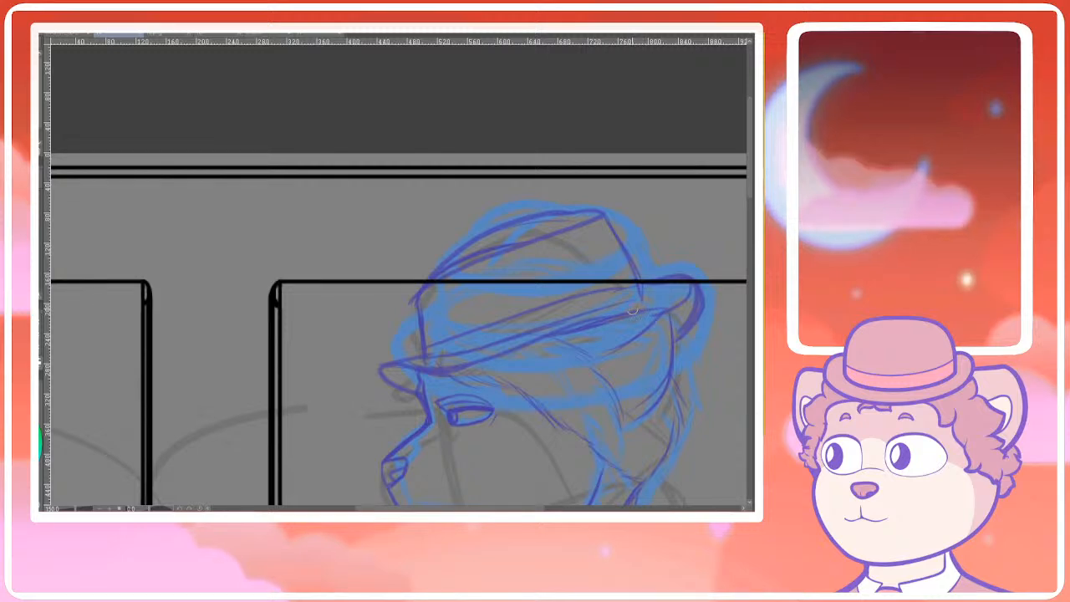
{"action": "scroll", "coordinate": [684, 281], "scroll_direction": "down", "scroll_amount": 2}
{"action": "scroll", "coordinate": [703, 278], "scroll_direction": "down", "scroll_amount": 4}
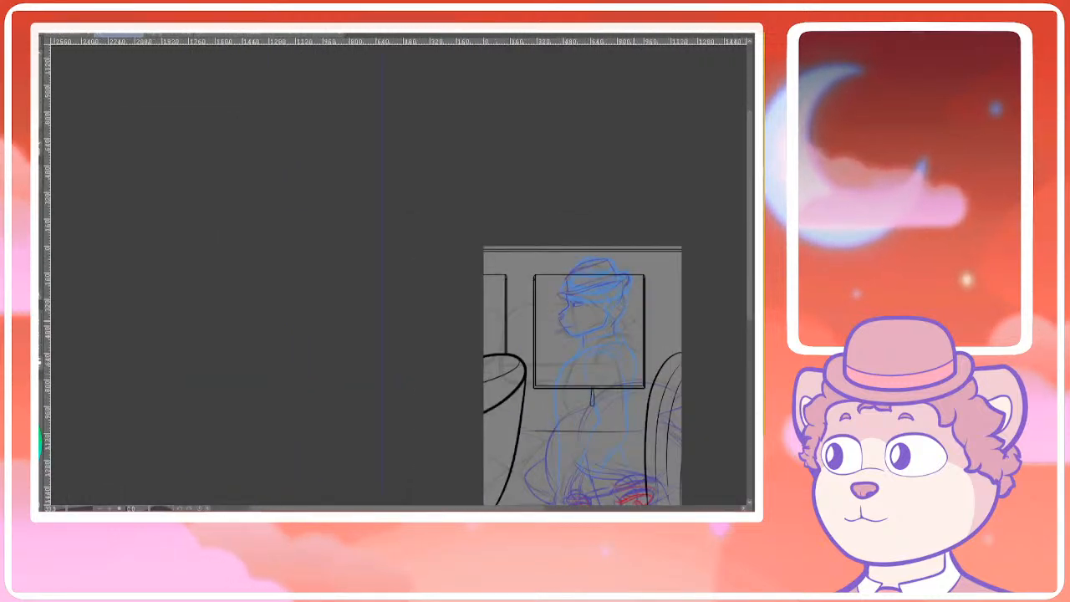
Draw the collar band around the neck, from the throat to a pointed fold at the nape
{"action": "scroll", "coordinate": [622, 301], "scroll_direction": "up", "scroll_amount": 6}
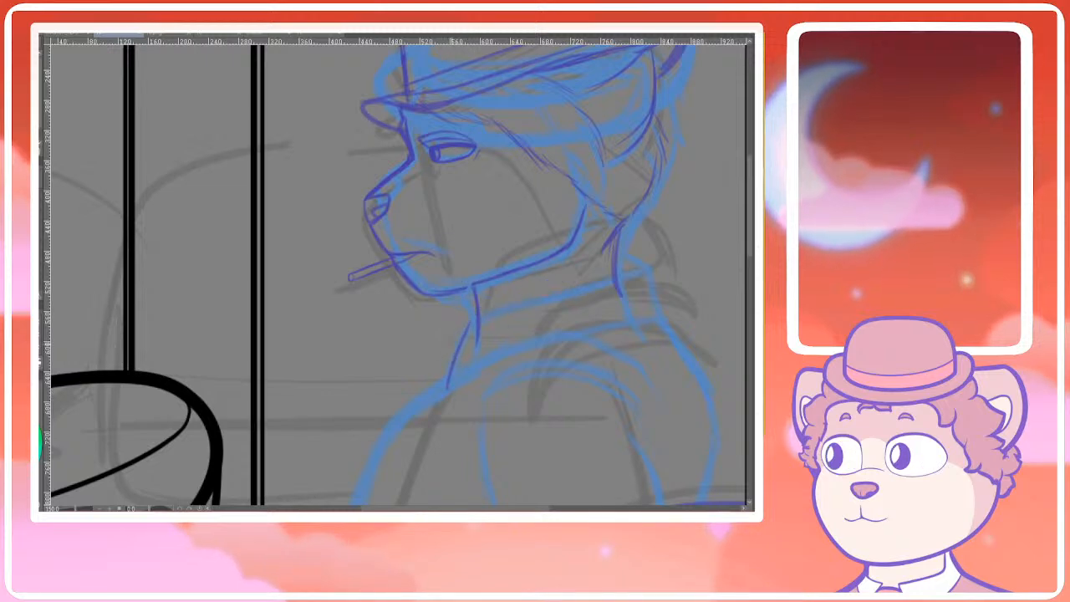
{"action": "left_click_drag", "start_coordinate": [479, 313], "coordinate": [453, 344]}
{"action": "mouse_move", "coordinate": [473, 311]}
{"action": "left_mouse_down"}
{"action": "mouse_move", "coordinate": [655, 259]}
{"action": "mouse_move", "coordinate": [625, 242]}
{"action": "mouse_move", "coordinate": [638, 251]}
{"action": "mouse_move", "coordinate": [615, 271]}
{"action": "mouse_move", "coordinate": [522, 298]}
{"action": "left_mouse_up"}
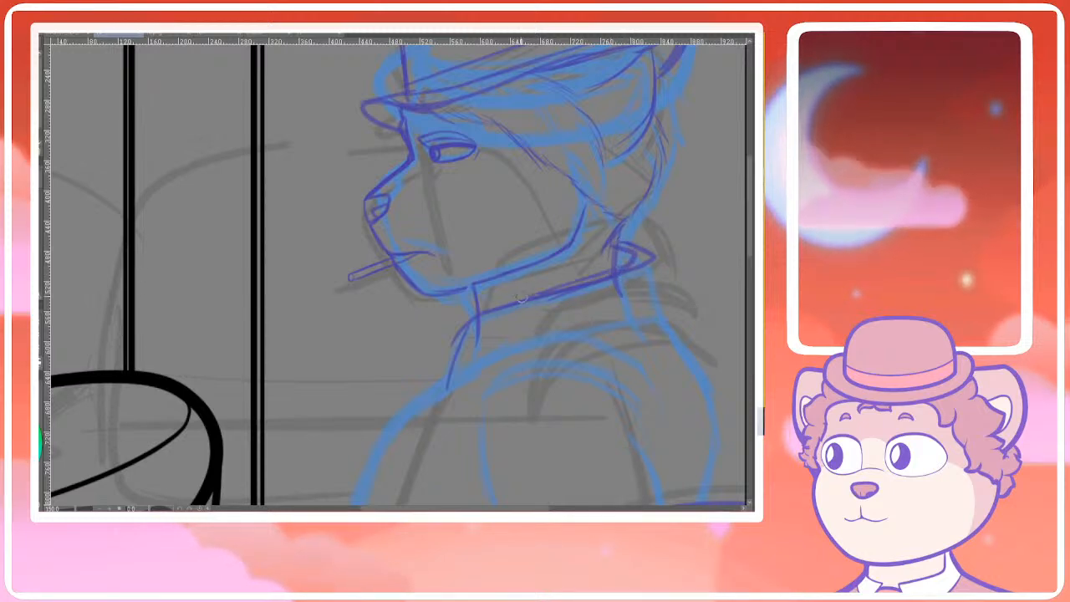
{"action": "mouse_move", "coordinate": [652, 258]}
{"action": "left_mouse_down"}
{"action": "mouse_move", "coordinate": [667, 316]}
{"action": "mouse_move", "coordinate": [669, 284]}
{"action": "mouse_move", "coordinate": [665, 312]}
{"action": "mouse_move", "coordinate": [647, 322]}
{"action": "mouse_move", "coordinate": [543, 264]}
{"action": "mouse_move", "coordinate": [566, 320]}
{"action": "left_mouse_up"}
{"action": "key", "text": "ctrl+z"}
{"action": "scroll", "coordinate": [574, 272], "scroll_direction": "down", "scroll_amount": 2}
{"action": "scroll", "coordinate": [543, 264], "scroll_direction": "up", "scroll_amount": 1}
{"action": "key", "text": "ctrl+z"}
Draw the outline of the character's back curving down from the collar over the rough blue sketch
{"action": "mouse_move", "coordinate": [527, 254]}
{"action": "left_mouse_down"}
{"action": "mouse_move", "coordinate": [557, 298]}
{"action": "mouse_move", "coordinate": [553, 386]}
{"action": "left_mouse_up"}
{"action": "left_click_drag", "start_coordinate": [439, 365], "coordinate": [444, 313]}
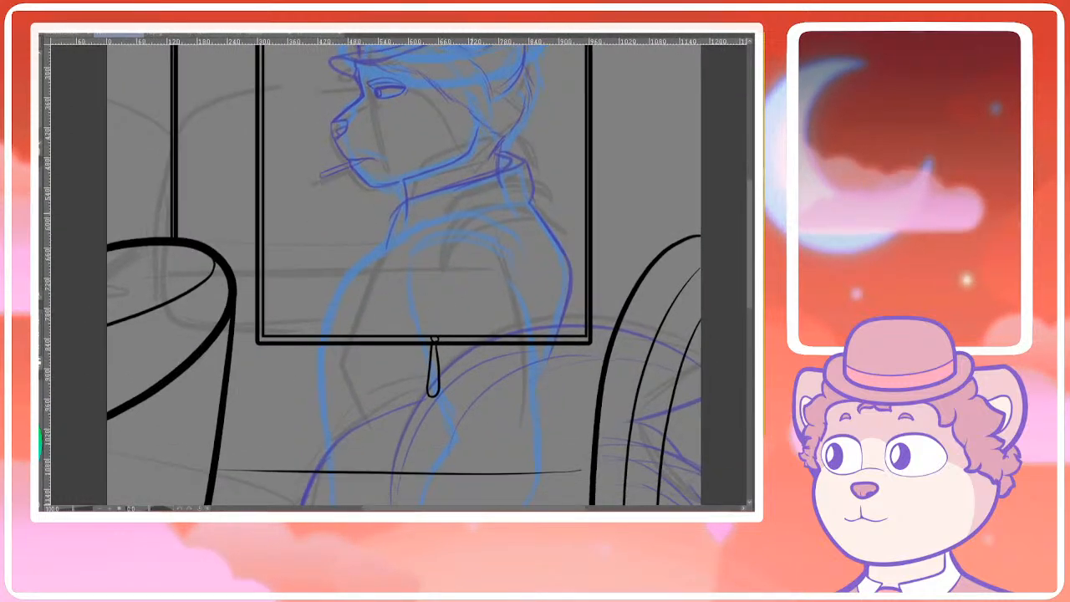
{"action": "key", "text": "ctrl+z"}
{"action": "key", "text": "ctrl+z"}
{"action": "key", "text": "ctrl+z"}
{"action": "mouse_move", "coordinate": [530, 202]}
{"action": "left_mouse_down"}
{"action": "mouse_move", "coordinate": [565, 277]}
{"action": "mouse_move", "coordinate": [555, 232]}
{"action": "mouse_move", "coordinate": [551, 341]}
{"action": "left_mouse_up"}
{"action": "key", "text": "ctrl+z"}
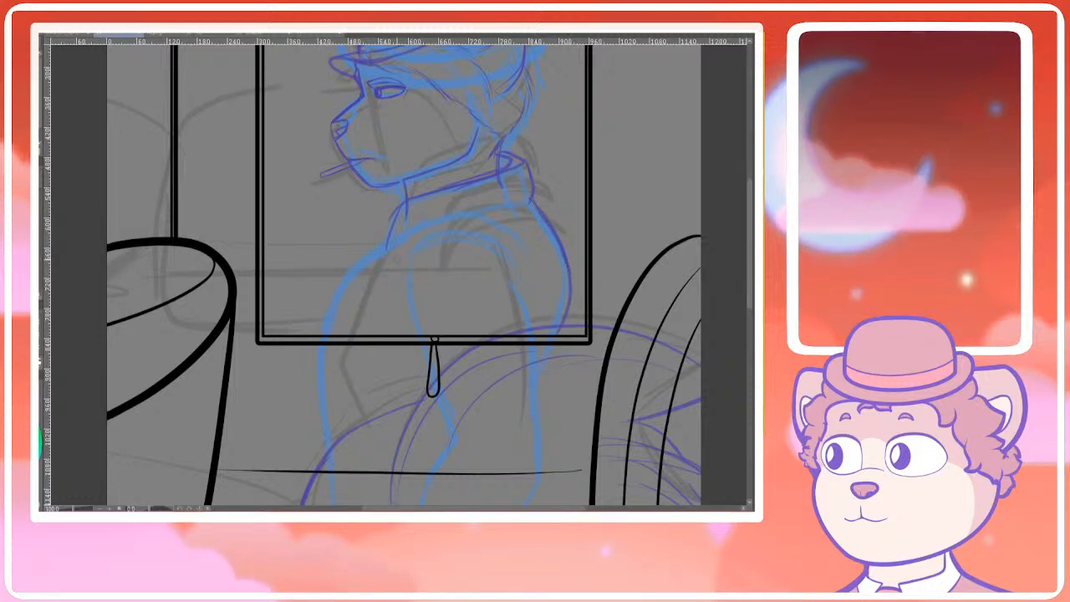
Draw the arched top of the near shoulder below the collar, replacing the first stroke
{"action": "left_click_drag", "start_coordinate": [394, 251], "coordinate": [464, 227]}
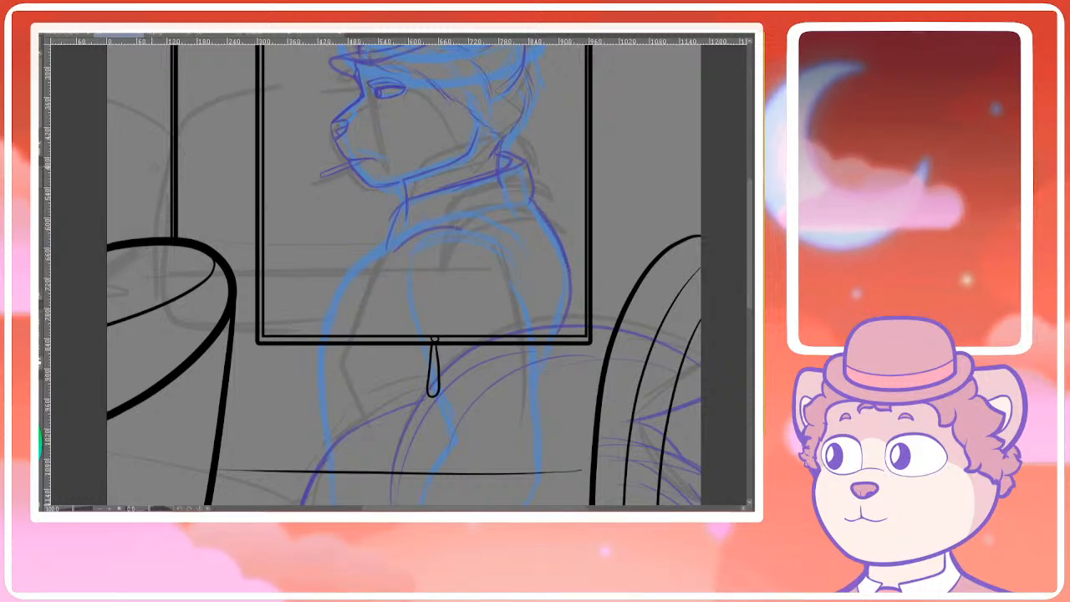
{"action": "key", "text": "ctrl+z"}
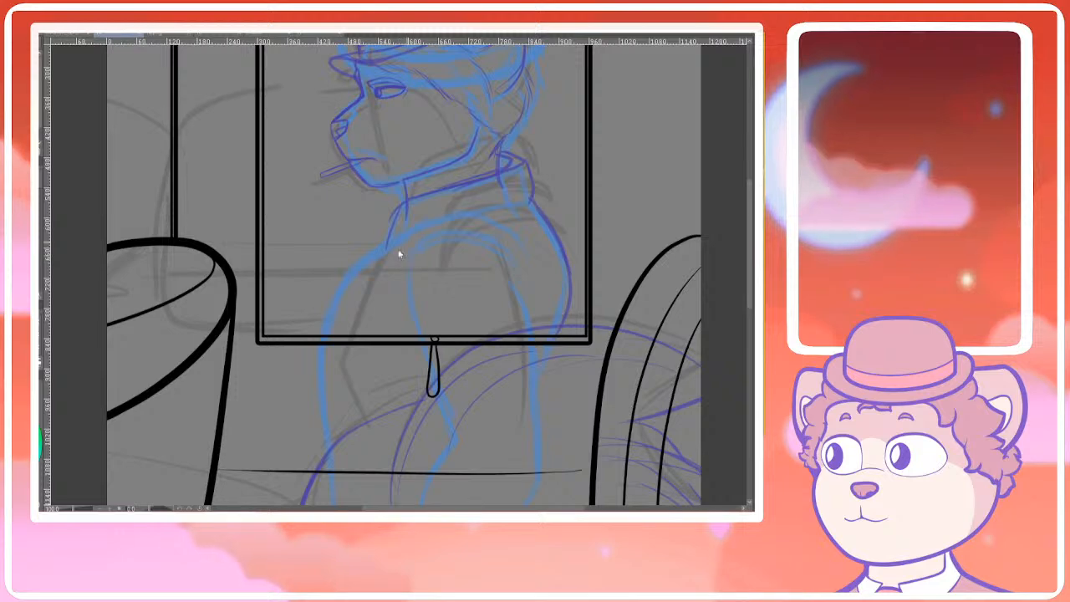
{"action": "mouse_move", "coordinate": [389, 252]}
{"action": "left_mouse_down"}
{"action": "mouse_move", "coordinate": [413, 236]}
{"action": "mouse_move", "coordinate": [504, 219]}
{"action": "left_mouse_up"}
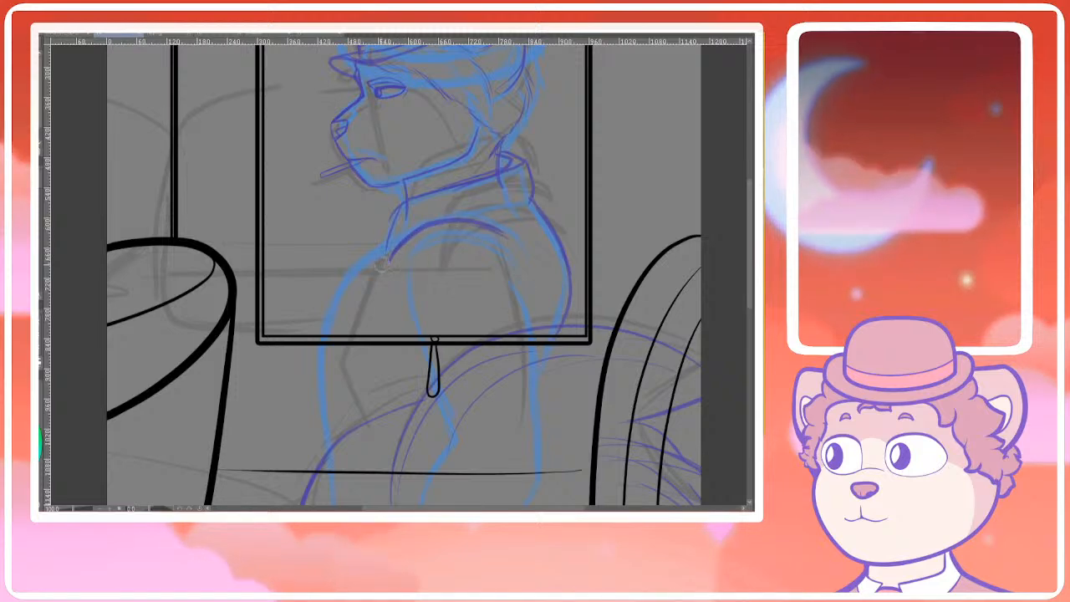
{"action": "left_click_drag", "start_coordinate": [396, 269], "coordinate": [387, 334]}
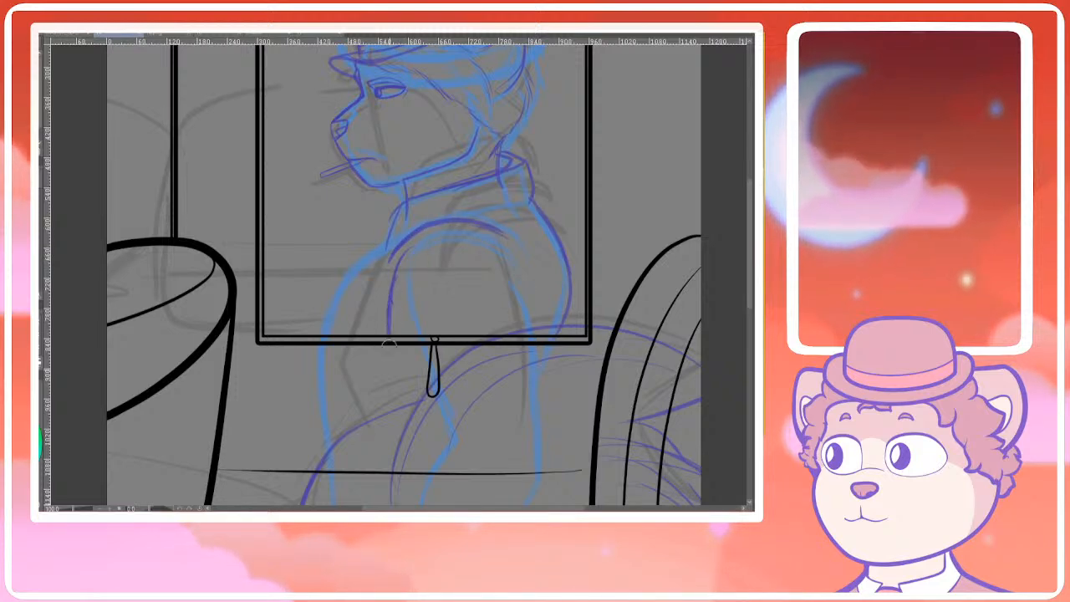
{"action": "left_click_drag", "start_coordinate": [394, 265], "coordinate": [382, 337]}
{"action": "key", "text": "ctrl+z"}
{"action": "key", "text": "ctrl+z"}
{"action": "key", "text": "ctrl+z"}
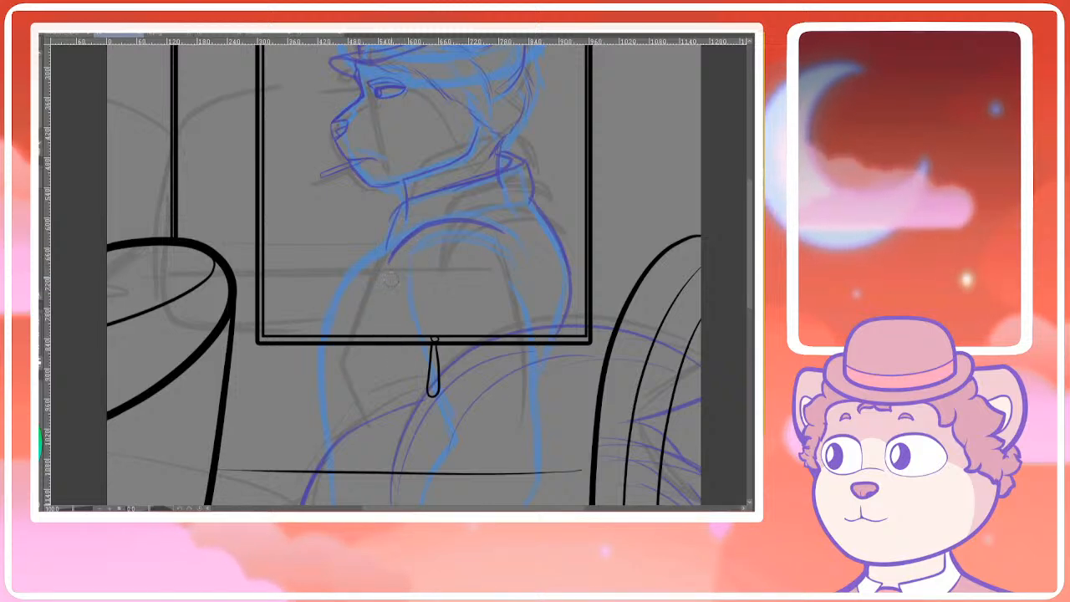
Draw the rear curve of the shoulder and the front edge of the upper arm running down the torso
{"action": "mouse_move", "coordinate": [391, 276]}
{"action": "left_mouse_down"}
{"action": "mouse_move", "coordinate": [440, 241]}
{"action": "mouse_move", "coordinate": [499, 269]}
{"action": "mouse_move", "coordinate": [508, 297]}
{"action": "mouse_move", "coordinate": [498, 332]}
{"action": "left_mouse_up"}
{"action": "left_click_drag", "start_coordinate": [389, 306], "coordinate": [364, 404]}
{"action": "key", "text": "ctrl+z"}
{"action": "key", "text": "ctrl+z"}
{"action": "mouse_move", "coordinate": [383, 303]}
{"action": "left_mouse_down"}
{"action": "mouse_move", "coordinate": [361, 368]}
{"action": "mouse_move", "coordinate": [356, 442]}
{"action": "left_mouse_up"}
{"action": "left_click_drag", "start_coordinate": [370, 346], "coordinate": [364, 398]}
Draw the chest outline from the base of the neck down along the front of the blue torso
{"action": "scroll", "coordinate": [373, 374], "scroll_direction": "down", "scroll_amount": 1}
{"action": "scroll", "coordinate": [371, 288], "scroll_direction": "up", "scroll_amount": 3}
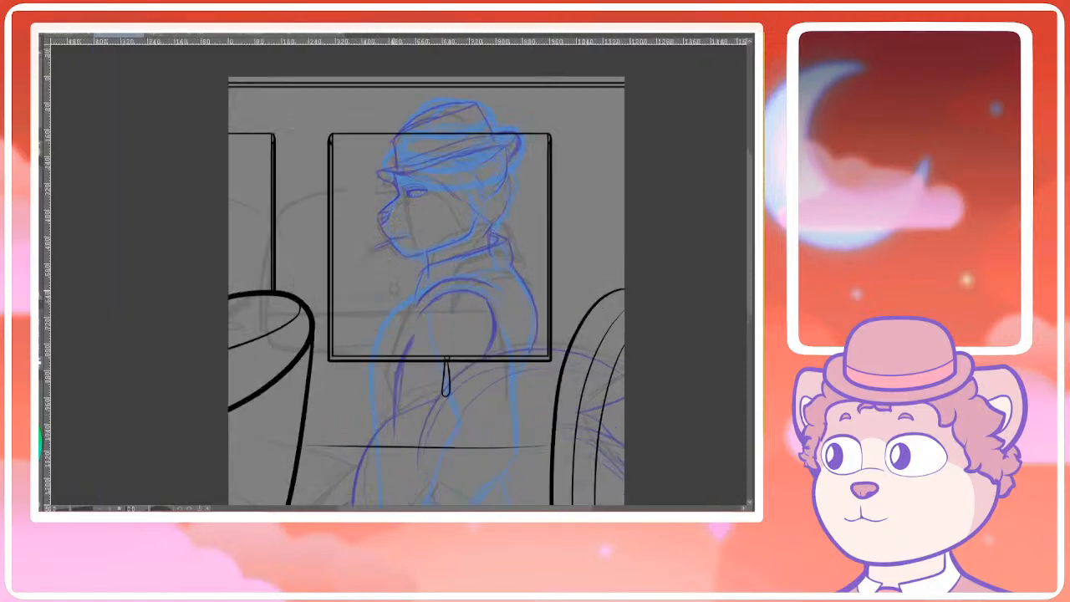
{"action": "mouse_move", "coordinate": [401, 304]}
{"action": "left_mouse_down"}
{"action": "mouse_move", "coordinate": [352, 380]}
{"action": "mouse_move", "coordinate": [394, 254]}
{"action": "mouse_move", "coordinate": [371, 414]}
{"action": "left_mouse_up"}
{"action": "left_click_drag", "start_coordinate": [408, 218], "coordinate": [370, 300]}
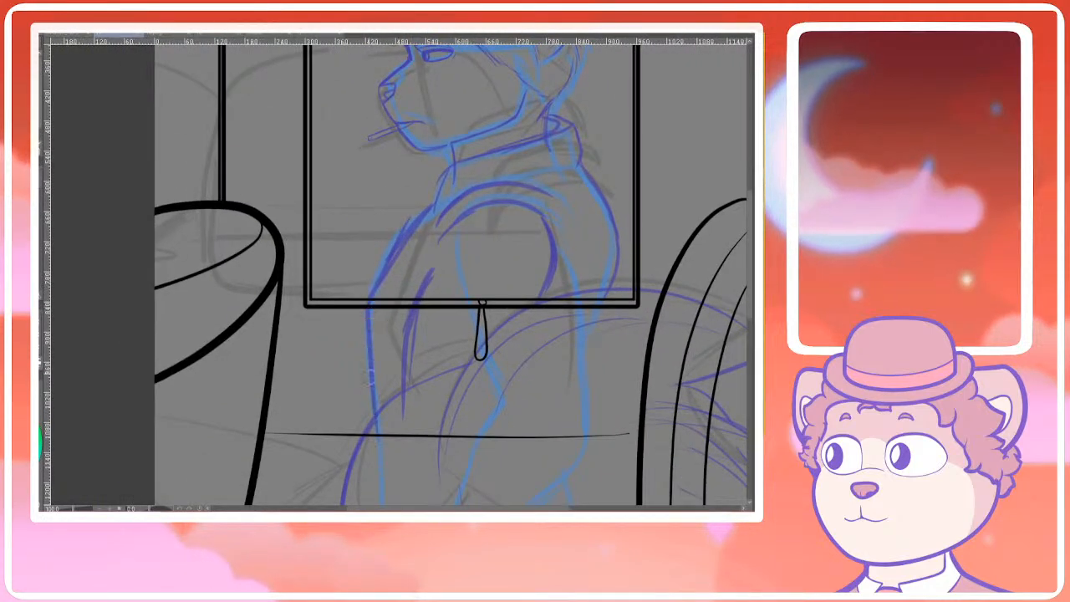
Try to shift the whole purple sketch layer sideways with a transform
{"action": "scroll", "coordinate": [370, 376], "scroll_direction": "down", "scroll_amount": 5}
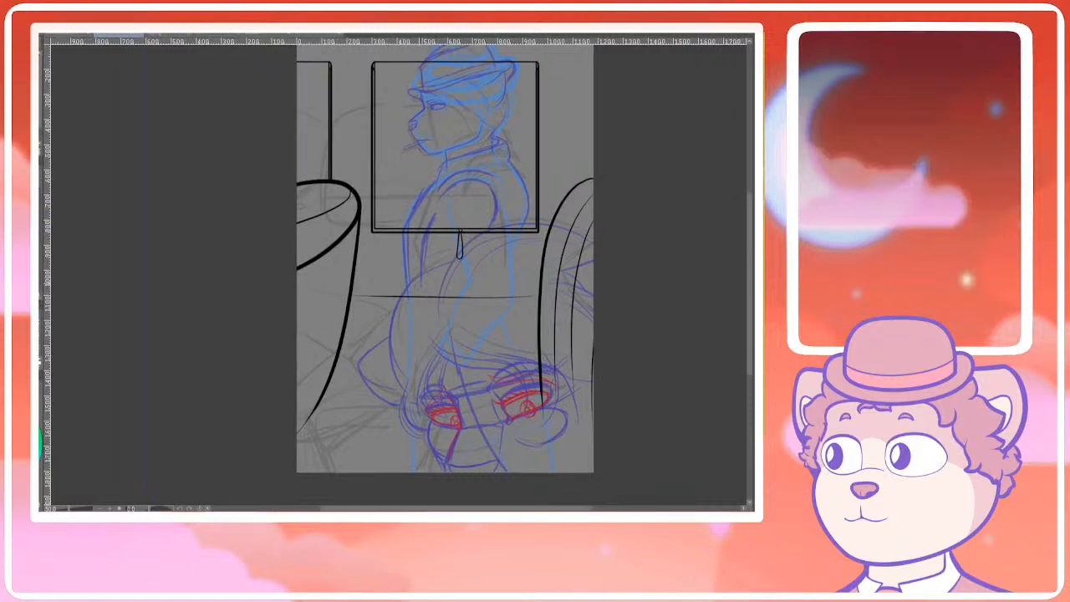
{"action": "left_click_drag", "start_coordinate": [449, 229], "coordinate": [450, 269]}
{"action": "key", "text": "ctrl+t"}
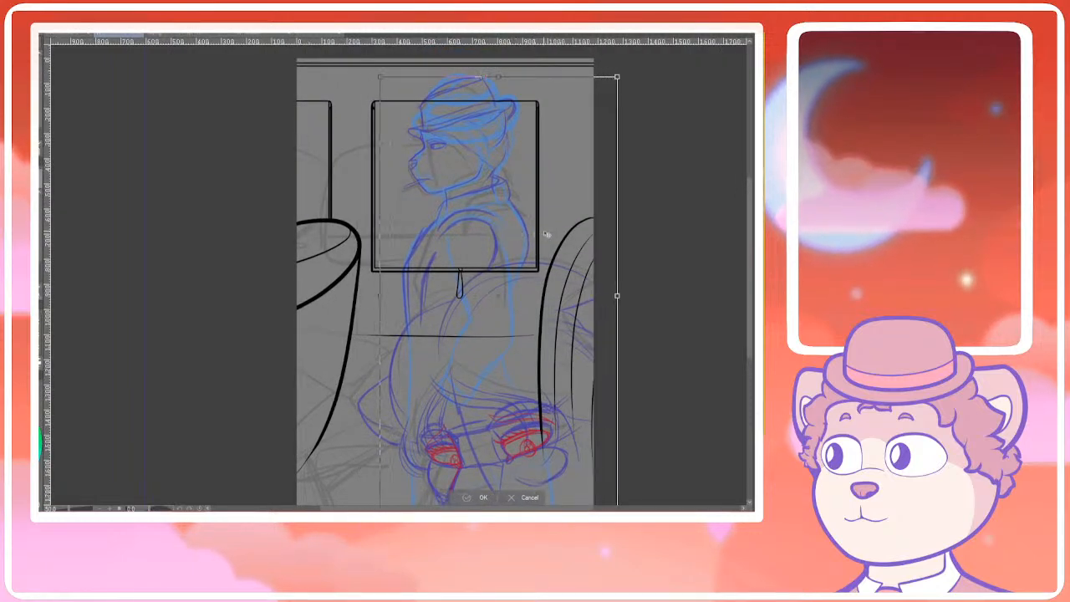
{"action": "left_click_drag", "start_coordinate": [540, 238], "coordinate": [516, 239]}
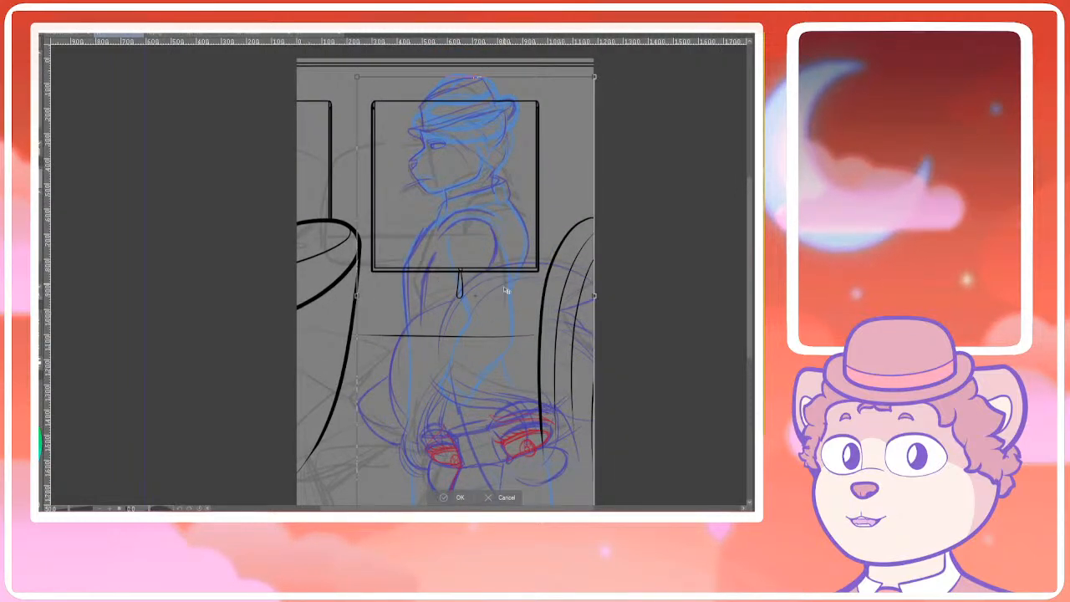
{"action": "left_click", "coordinate": [458, 502]}
Lasso the hat-wearing character's purple head and torso, move them to the right of the blue sketch, and deselect
{"action": "scroll", "coordinate": [496, 275], "scroll_direction": "up", "scroll_amount": 2}
{"action": "mouse_move", "coordinate": [523, 107]}
{"action": "left_mouse_down"}
{"action": "mouse_move", "coordinate": [424, 110]}
{"action": "mouse_move", "coordinate": [385, 371]}
{"action": "mouse_move", "coordinate": [399, 378]}
{"action": "mouse_move", "coordinate": [489, 316]}
{"action": "mouse_move", "coordinate": [522, 312]}
{"action": "mouse_move", "coordinate": [533, 214]}
{"action": "mouse_move", "coordinate": [512, 237]}
{"action": "mouse_move", "coordinate": [545, 235]}
{"action": "left_mouse_up"}
{"action": "key", "text": "ctrl+t"}
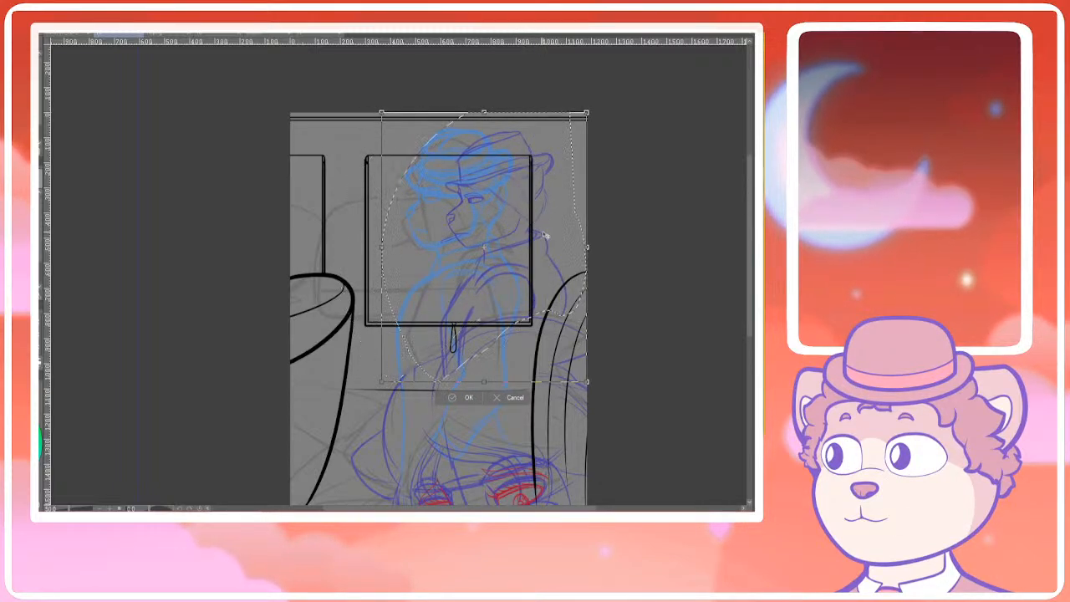
{"action": "left_click", "coordinate": [456, 397]}
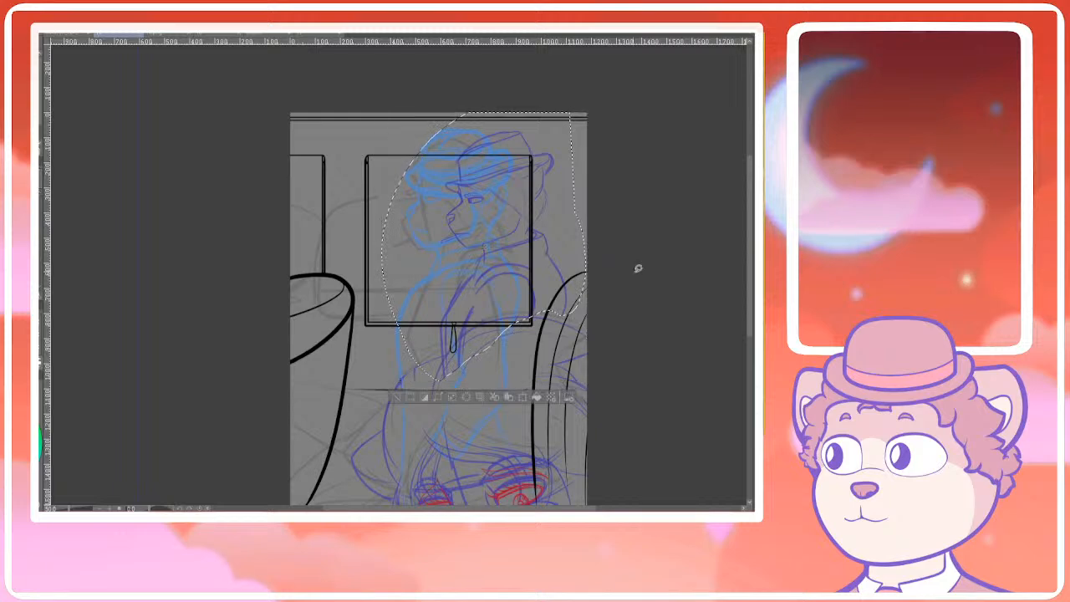
{"action": "key", "text": "ctrl+d"}
Examine the moved character's placement against the window frame and the seat, and check the face up close
{"action": "scroll", "coordinate": [573, 303], "scroll_direction": "up", "scroll_amount": 2}
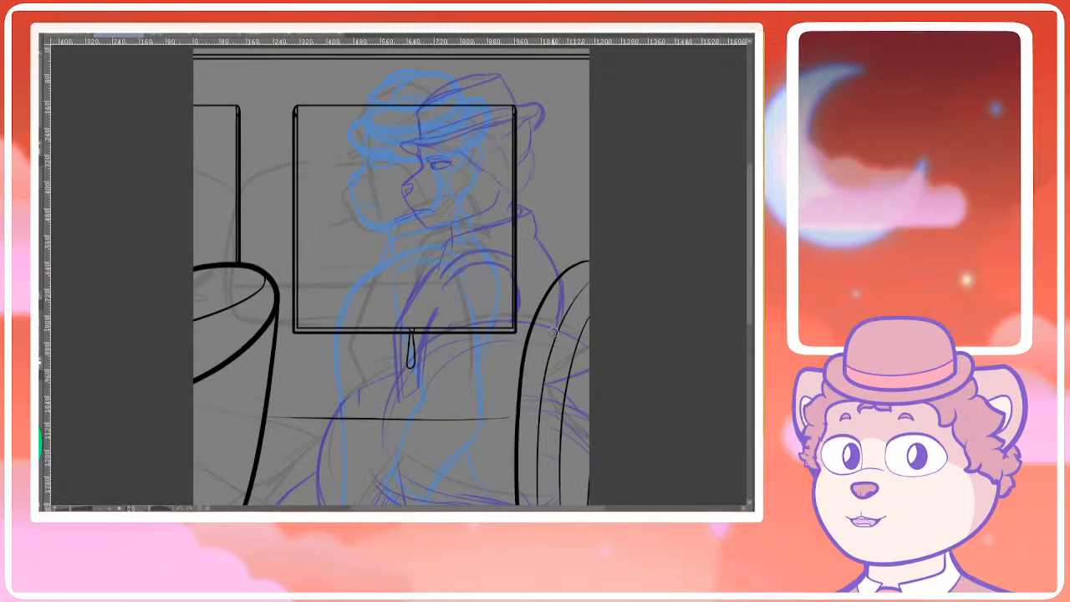
{"action": "scroll", "coordinate": [553, 330], "scroll_direction": "down", "scroll_amount": 2}
{"action": "left_click_drag", "start_coordinate": [518, 297], "coordinate": [530, 294]}
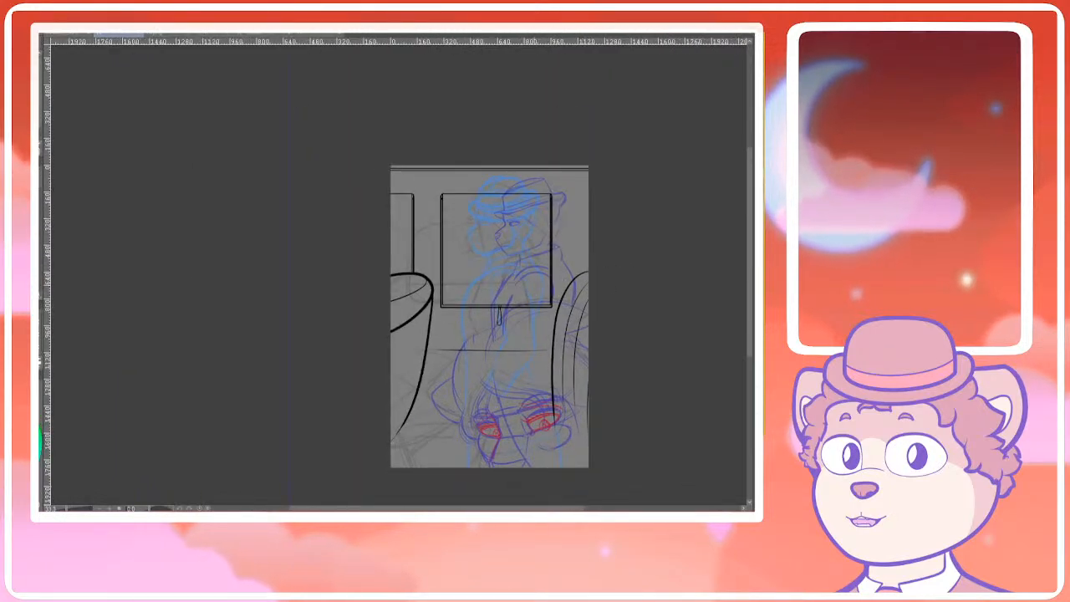
{"action": "scroll", "coordinate": [536, 270], "scroll_direction": "up", "scroll_amount": 1}
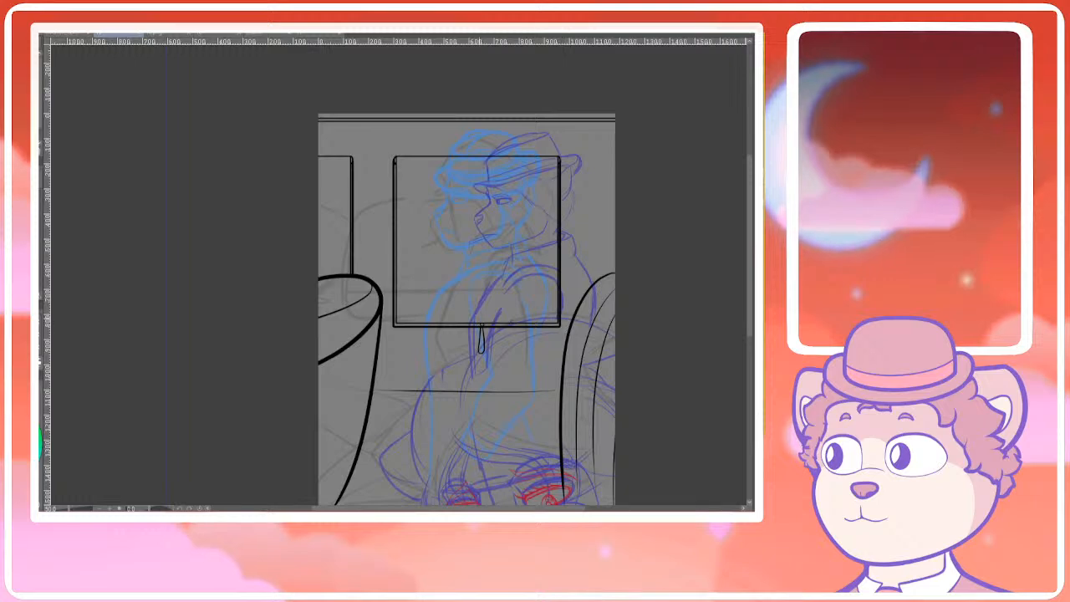
{"action": "left_click_drag", "start_coordinate": [504, 202], "coordinate": [513, 223]}
{"action": "scroll", "coordinate": [514, 225], "scroll_direction": "up", "scroll_amount": 3}
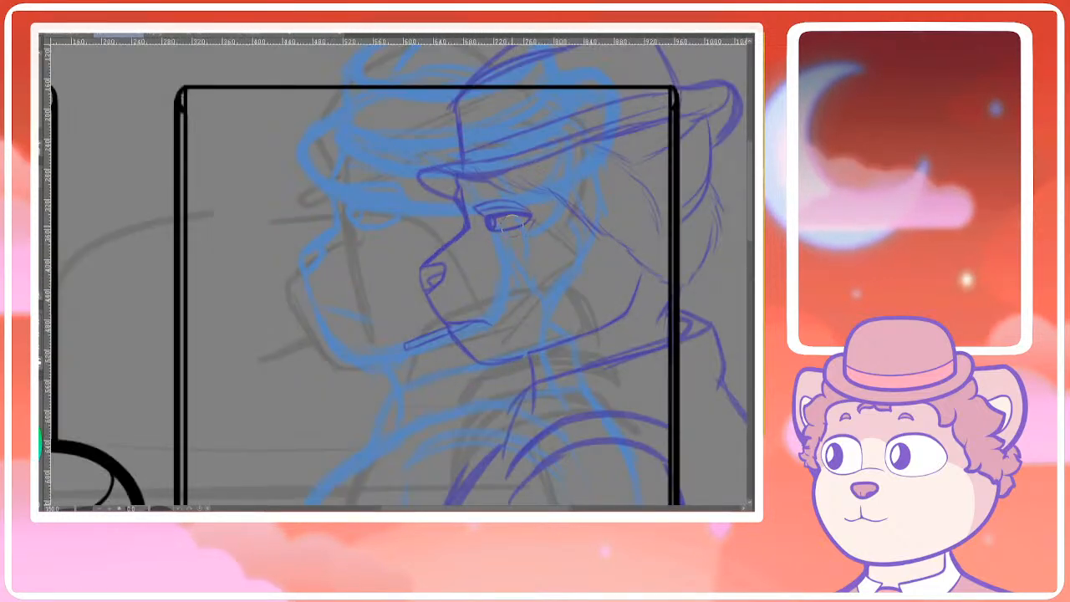
{"action": "scroll", "coordinate": [585, 157], "scroll_direction": "down", "scroll_amount": 3}
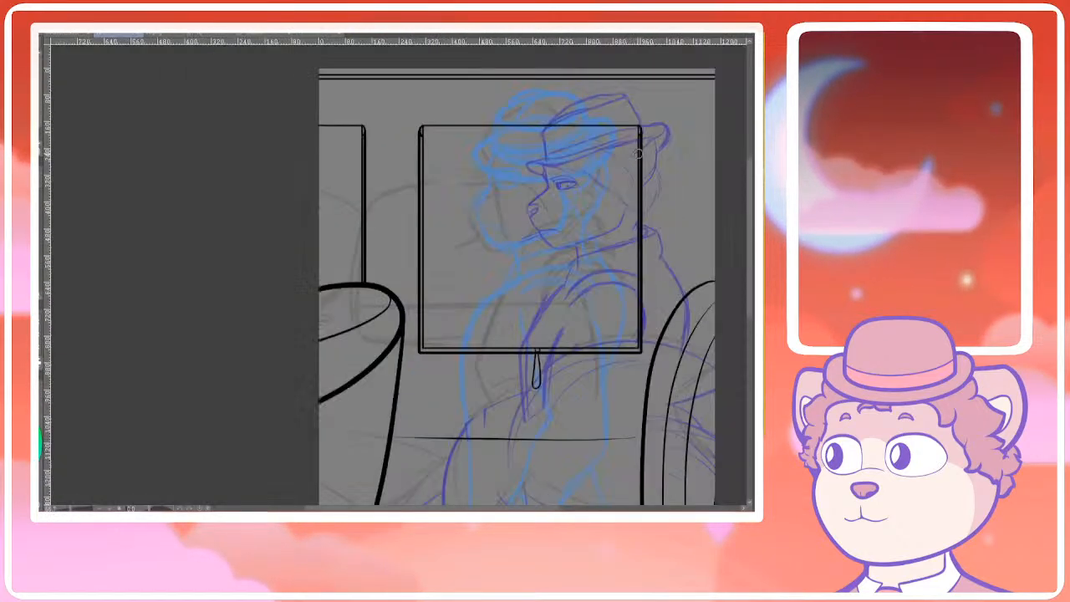
{"action": "scroll", "coordinate": [589, 192], "scroll_direction": "up", "scroll_amount": 4}
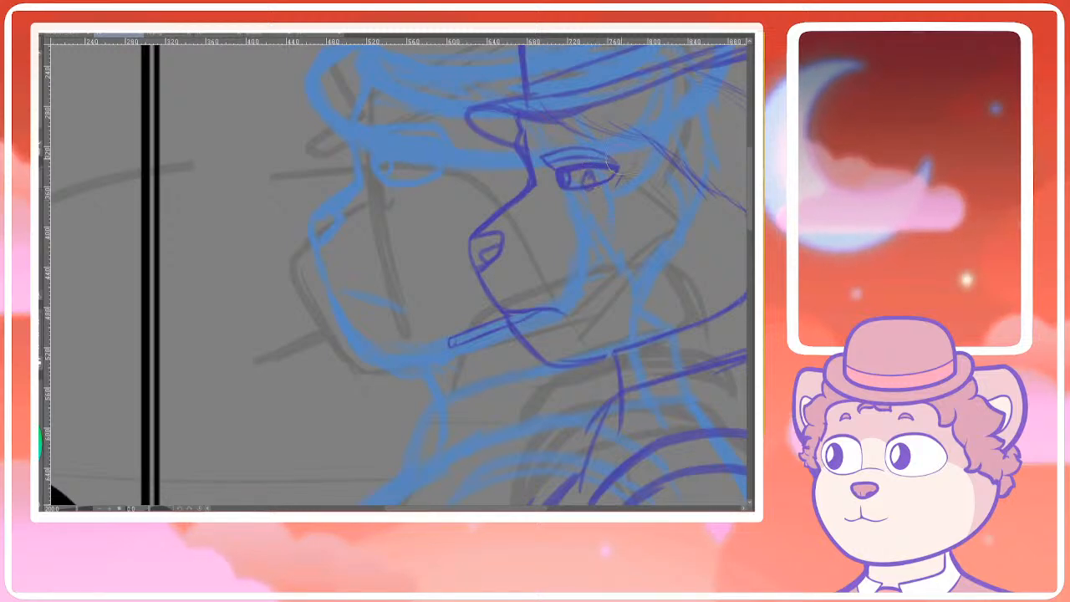
{"action": "scroll", "coordinate": [611, 168], "scroll_direction": "down", "scroll_amount": 5}
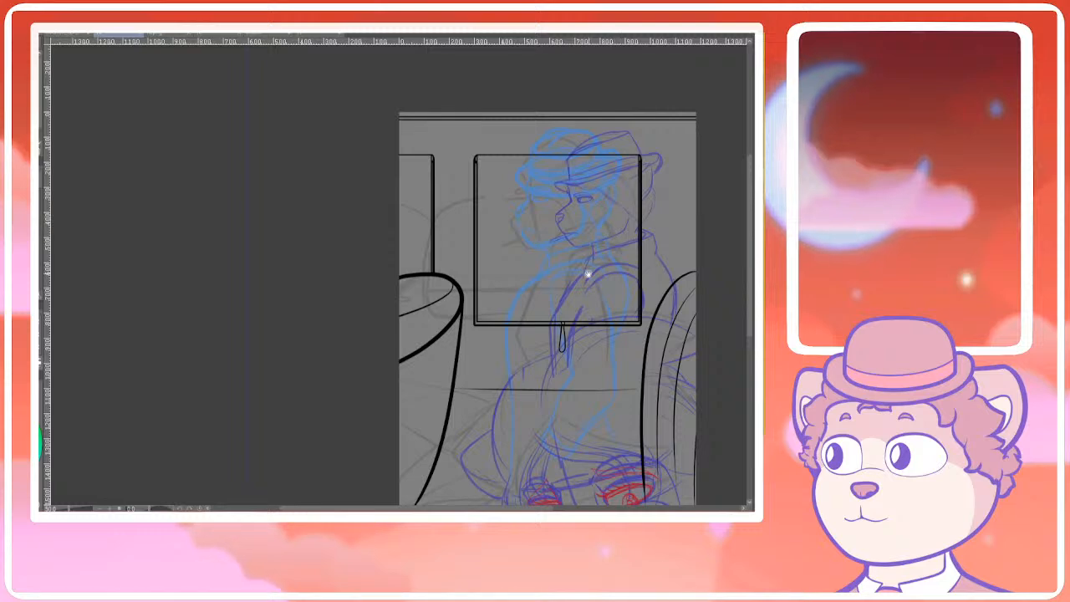
Sketch the foreground character's shoulder line from the pointed ear outward and down towards the canvas's lower edge
{"action": "left_click_drag", "start_coordinate": [587, 273], "coordinate": [540, 258]}
{"action": "left_click_drag", "start_coordinate": [478, 341], "coordinate": [490, 242]}
{"action": "left_click_drag", "start_coordinate": [462, 336], "coordinate": [463, 299]}
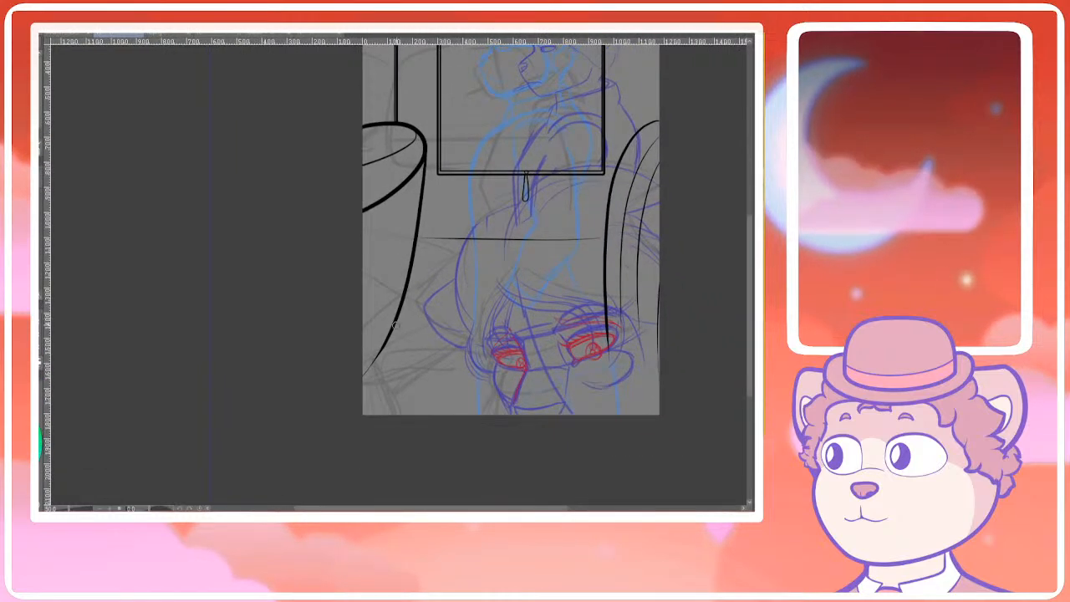
{"action": "left_click_drag", "start_coordinate": [450, 344], "coordinate": [446, 370]}
{"action": "left_click_drag", "start_coordinate": [497, 273], "coordinate": [494, 295]}
{"action": "left_click_drag", "start_coordinate": [460, 322], "coordinate": [470, 291]}
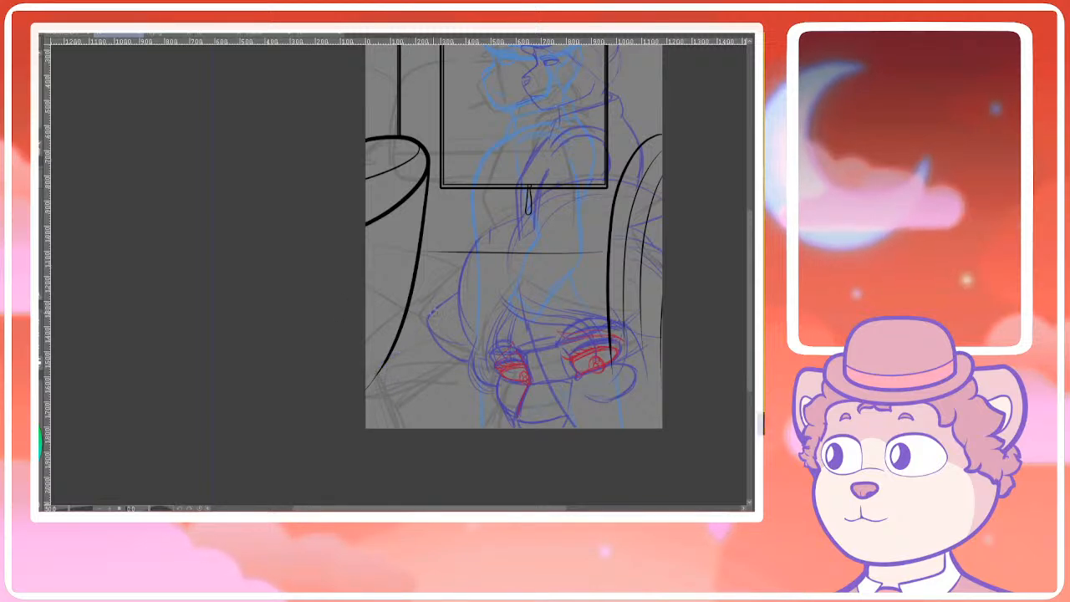
{"action": "left_click_drag", "start_coordinate": [398, 305], "coordinate": [366, 313]}
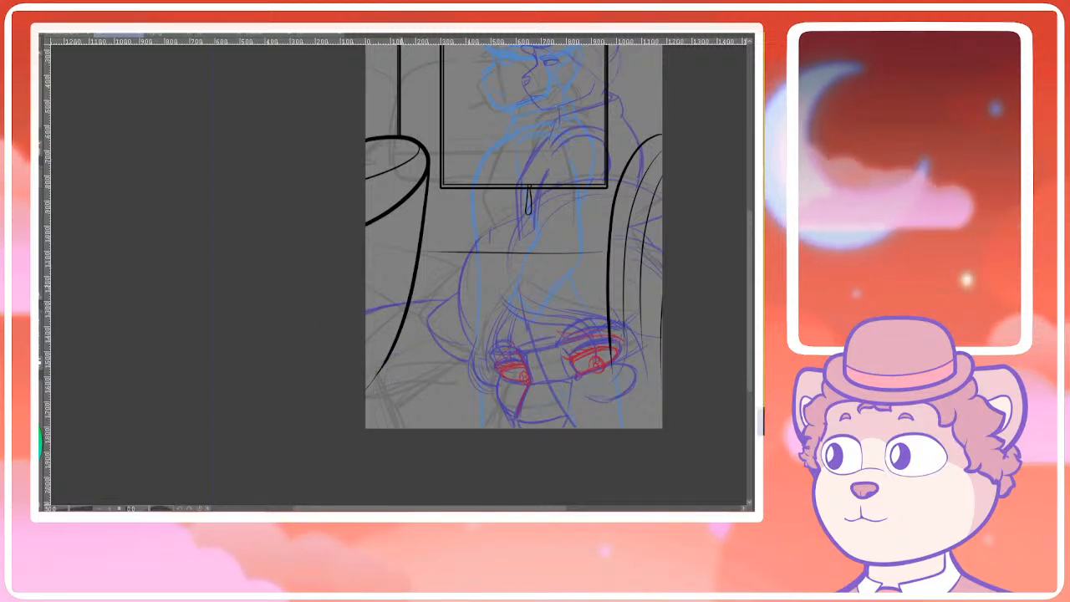
{"action": "mouse_move", "coordinate": [419, 291]}
{"action": "left_mouse_down"}
{"action": "mouse_move", "coordinate": [371, 363]}
{"action": "mouse_move", "coordinate": [382, 421]}
{"action": "left_mouse_up"}
{"action": "key", "text": "ctrl+z"}
{"action": "key", "text": "ctrl+z"}
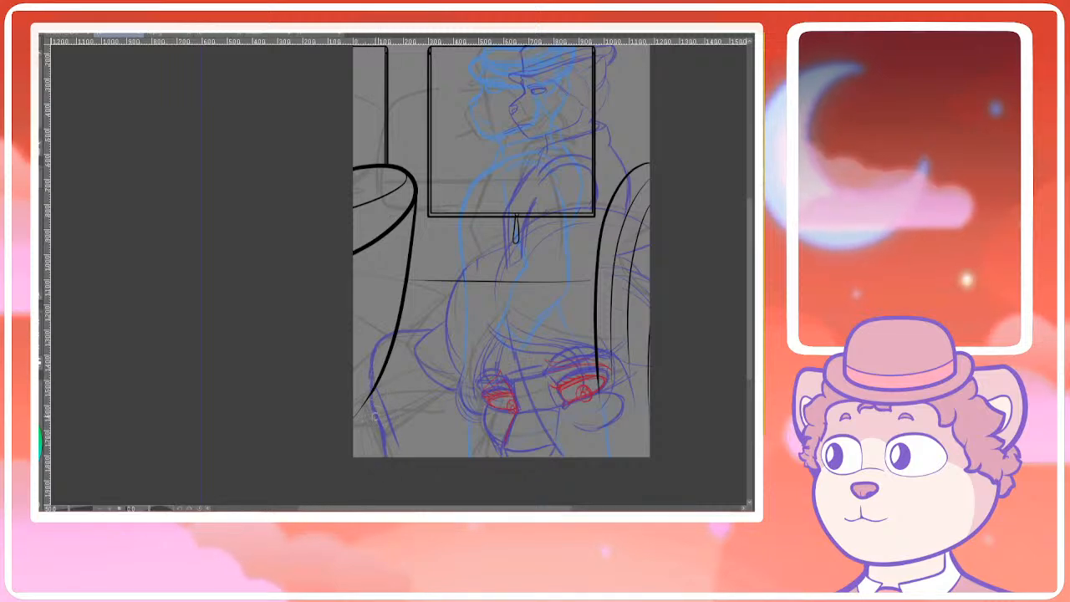
Redraw the arm lines below the foreground character's shoulder and add a rounded outline above the pointed ear
{"action": "key", "text": "ctrl+z"}
{"action": "left_click_drag", "start_coordinate": [371, 405], "coordinate": [371, 465]}
{"action": "key", "text": "ctrl+z"}
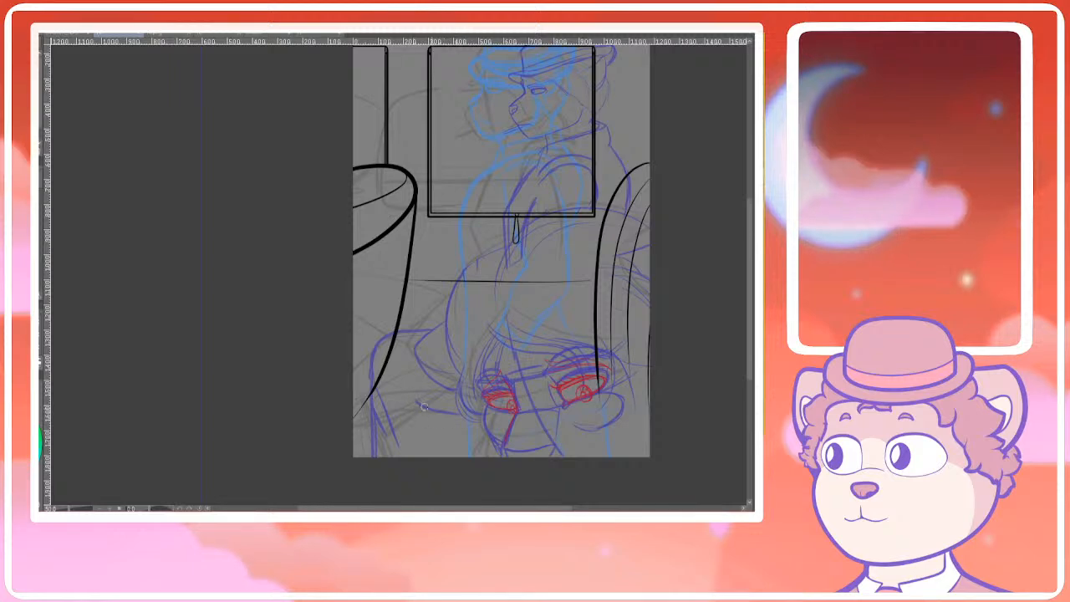
{"action": "left_click_drag", "start_coordinate": [449, 292], "coordinate": [418, 318]}
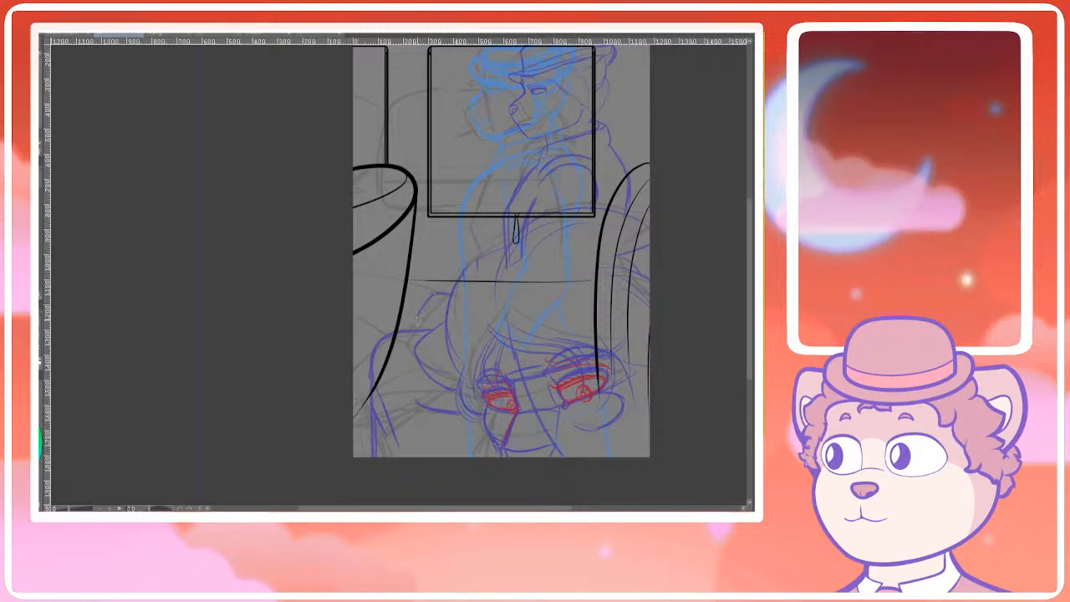
{"action": "scroll", "coordinate": [409, 368], "scroll_direction": "down", "scroll_amount": 5}
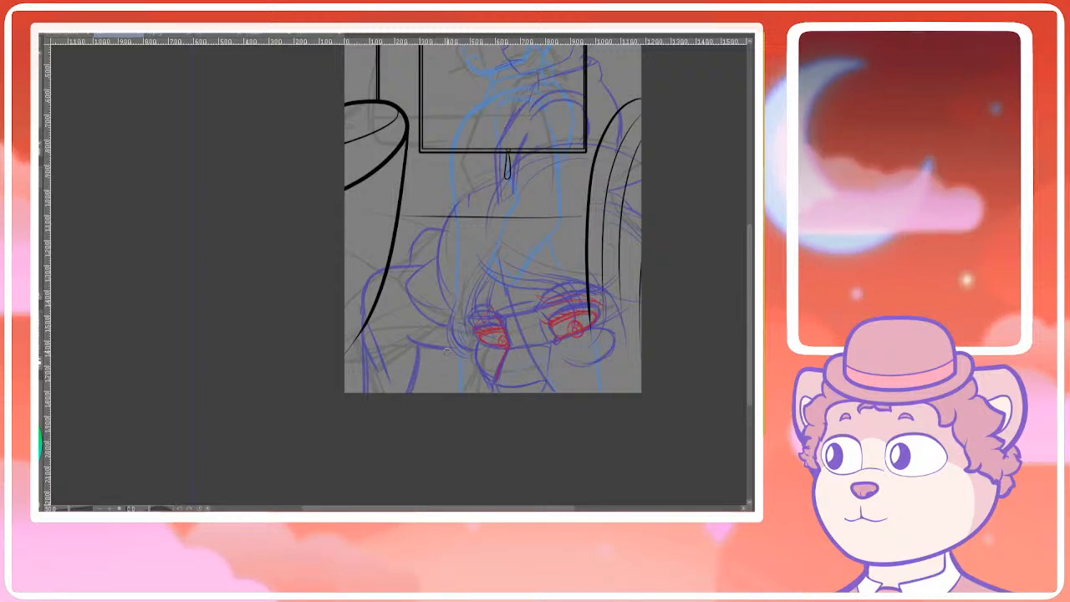
{"action": "scroll", "coordinate": [447, 351], "scroll_direction": "down", "scroll_amount": 2}
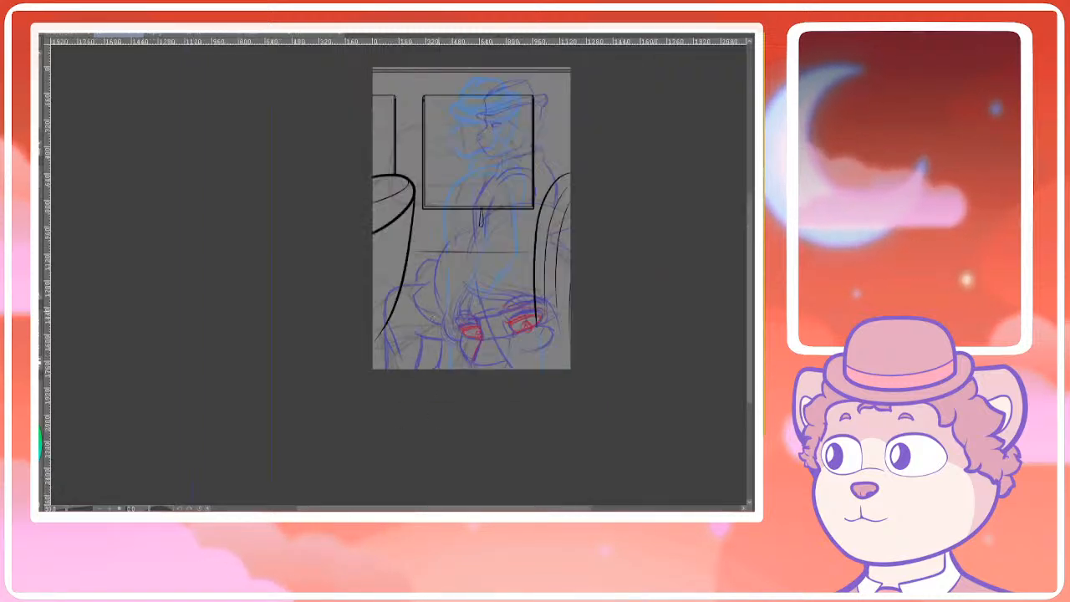
{"action": "scroll", "coordinate": [509, 276], "scroll_direction": "up", "scroll_amount": 3}
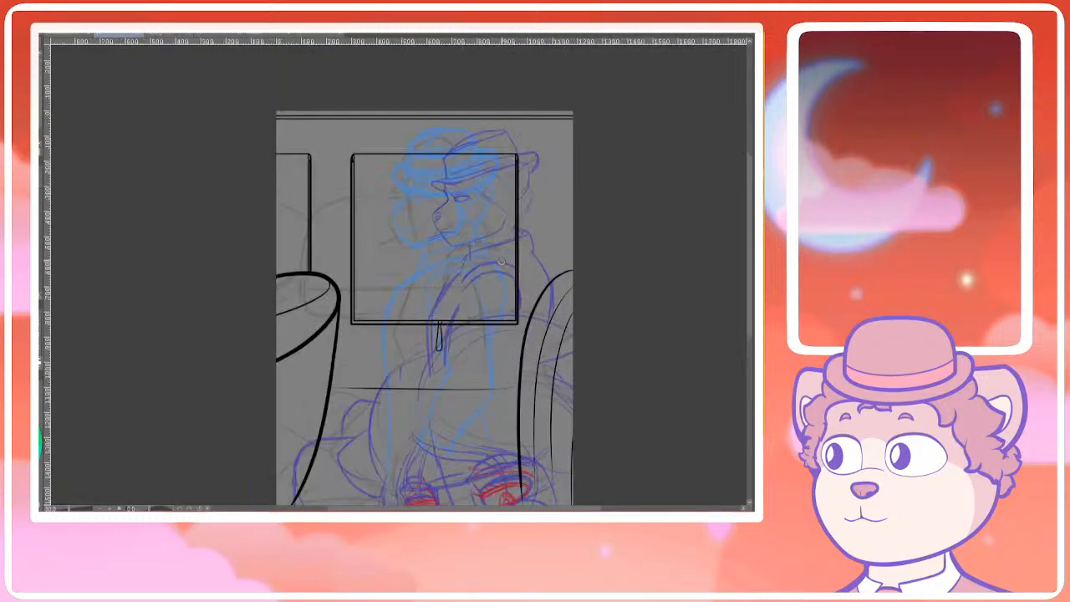
Lasso the foreground character's arm and the hat-wearing character's purple head and torso, shift both slightly down, and deselect
{"action": "scroll", "coordinate": [502, 261], "scroll_direction": "up", "scroll_amount": 3}
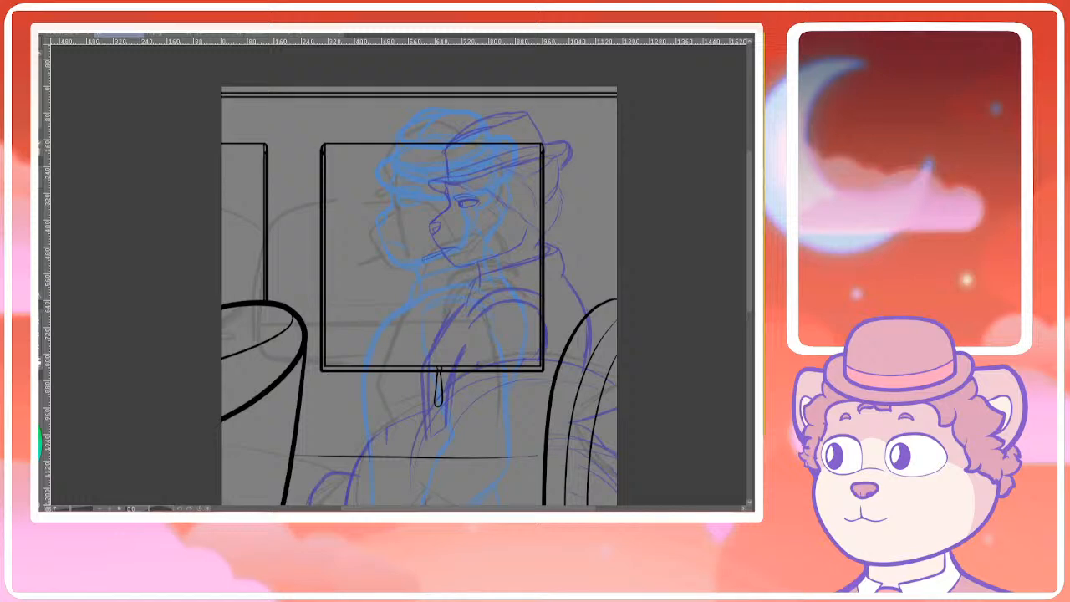
{"action": "scroll", "coordinate": [721, 314], "scroll_direction": "down", "scroll_amount": 4}
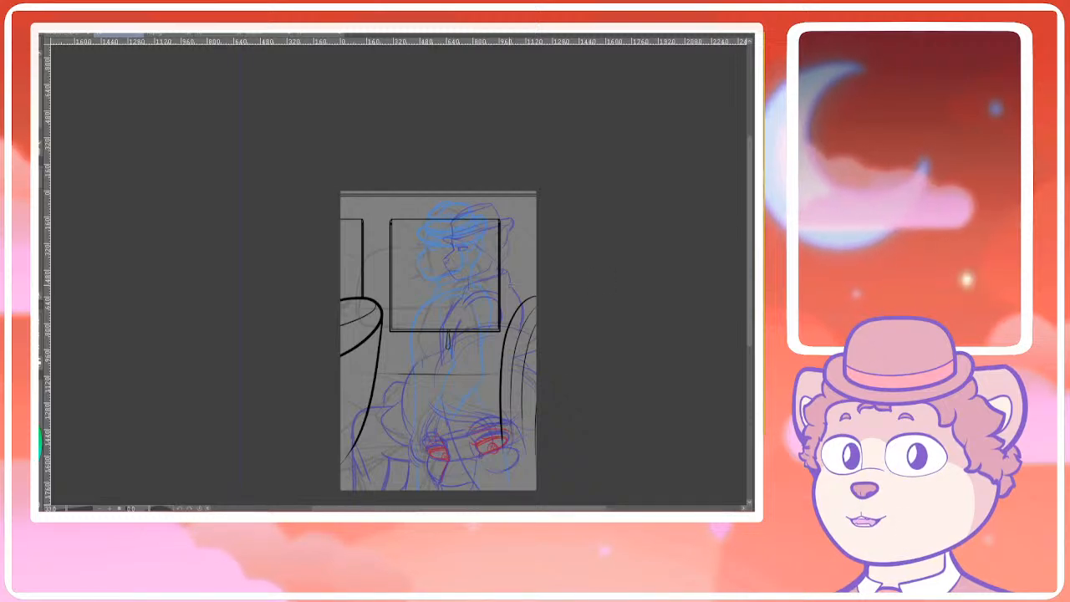
{"action": "scroll", "coordinate": [537, 352], "scroll_direction": "up", "scroll_amount": 1}
{"action": "scroll", "coordinate": [482, 211], "scroll_direction": "up", "scroll_amount": 2}
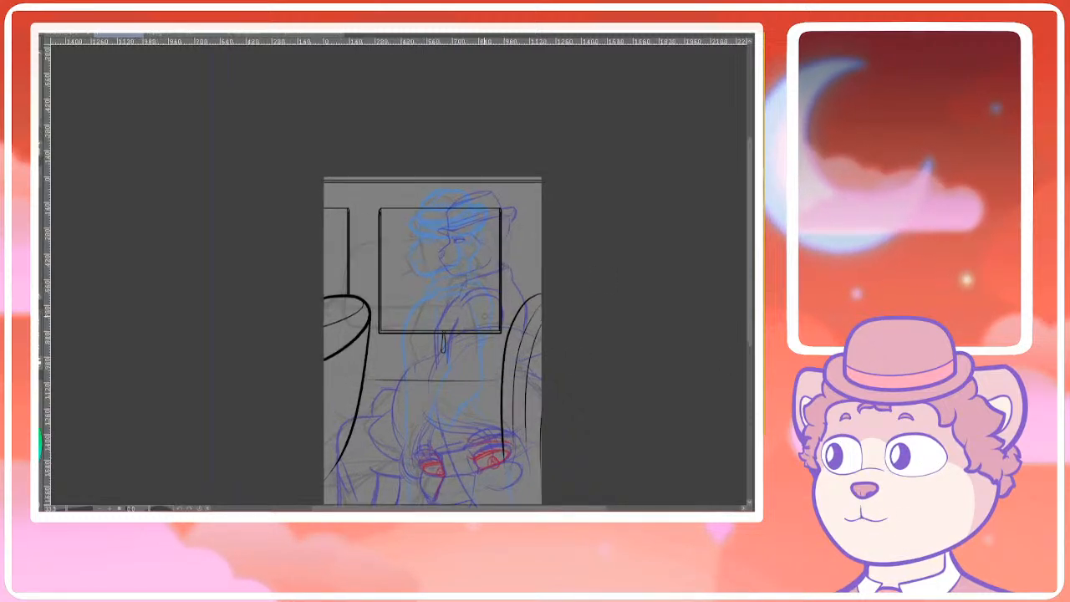
{"action": "left_click_drag", "start_coordinate": [452, 249], "coordinate": [512, 175]}
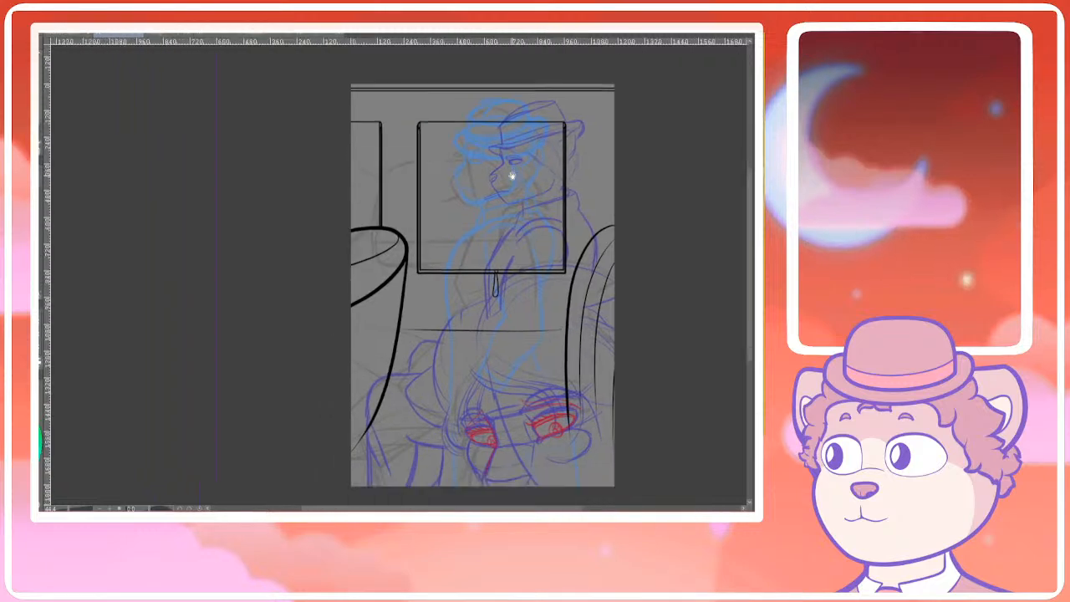
{"action": "scroll", "coordinate": [456, 306], "scroll_direction": "down", "scroll_amount": 1}
{"action": "mouse_move", "coordinate": [435, 321]}
{"action": "left_mouse_down"}
{"action": "mouse_move", "coordinate": [427, 303]}
{"action": "mouse_move", "coordinate": [327, 346]}
{"action": "mouse_move", "coordinate": [355, 487]}
{"action": "left_mouse_up"}
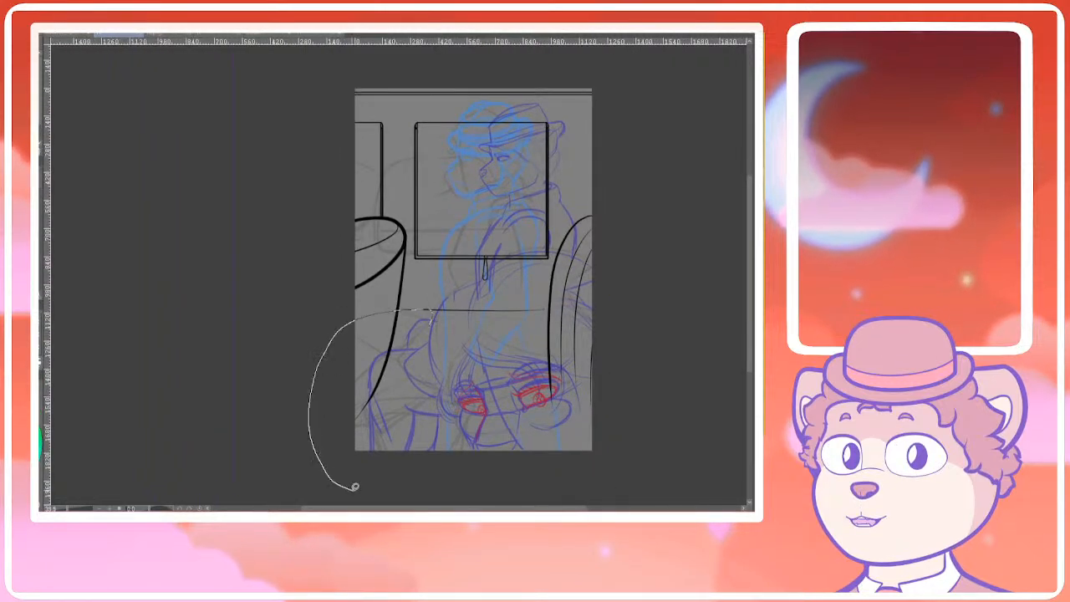
{"action": "mouse_move", "coordinate": [442, 457]}
{"action": "left_mouse_down"}
{"action": "mouse_move", "coordinate": [452, 421]}
{"action": "mouse_move", "coordinate": [407, 380]}
{"action": "mouse_move", "coordinate": [433, 326]}
{"action": "left_mouse_up"}
{"action": "scroll", "coordinate": [521, 143], "scroll_direction": "up", "scroll_amount": 2}
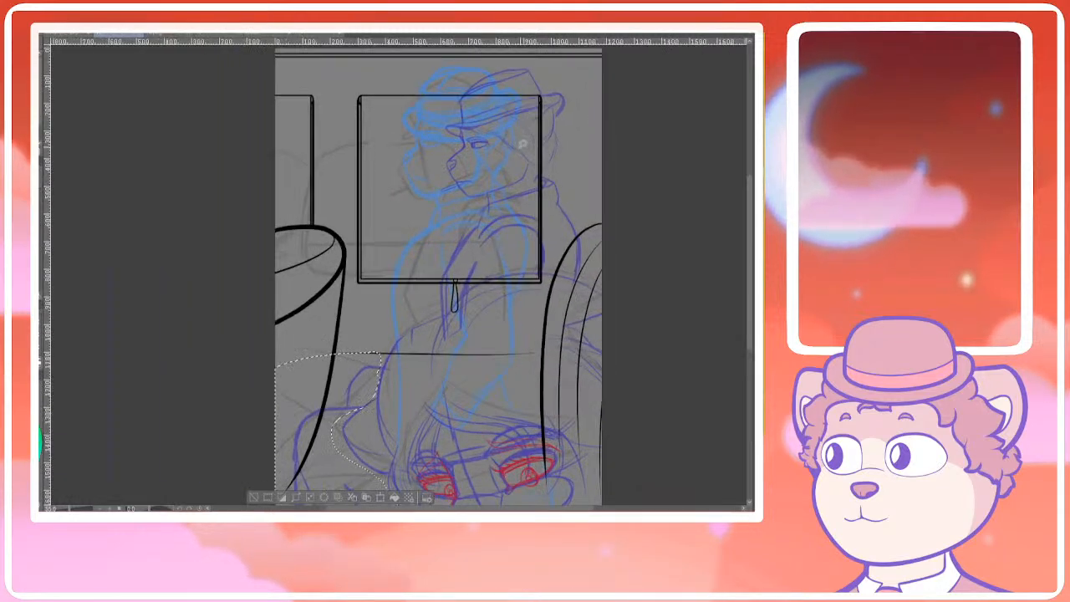
{"action": "scroll", "coordinate": [507, 153], "scroll_direction": "up", "scroll_amount": 2}
{"action": "mouse_move", "coordinate": [586, 107]}
{"action": "left_mouse_down"}
{"action": "mouse_move", "coordinate": [443, 121]}
{"action": "mouse_move", "coordinate": [404, 356]}
{"action": "mouse_move", "coordinate": [497, 322]}
{"action": "mouse_move", "coordinate": [581, 322]}
{"action": "mouse_move", "coordinate": [595, 144]}
{"action": "mouse_move", "coordinate": [585, 108]}
{"action": "left_mouse_up"}
{"action": "scroll", "coordinate": [578, 217], "scroll_direction": "down", "scroll_amount": 2}
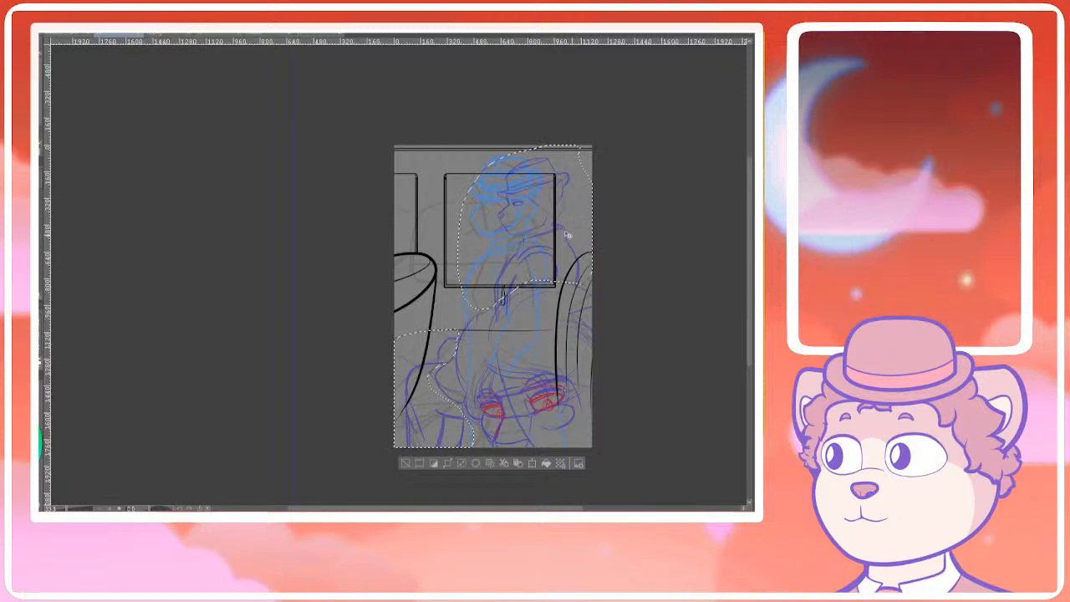
{"action": "key", "text": "ctrl+t"}
{"action": "left_click_drag", "start_coordinate": [564, 234], "coordinate": [565, 247]}
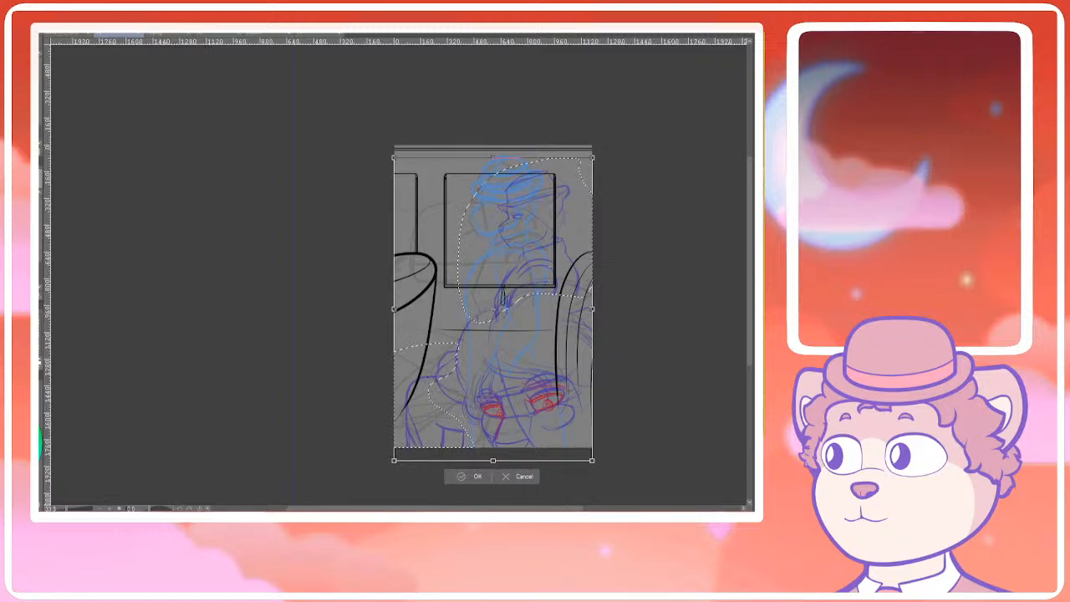
{"action": "left_click", "coordinate": [465, 476]}
{"action": "key", "text": "ctrl+d"}
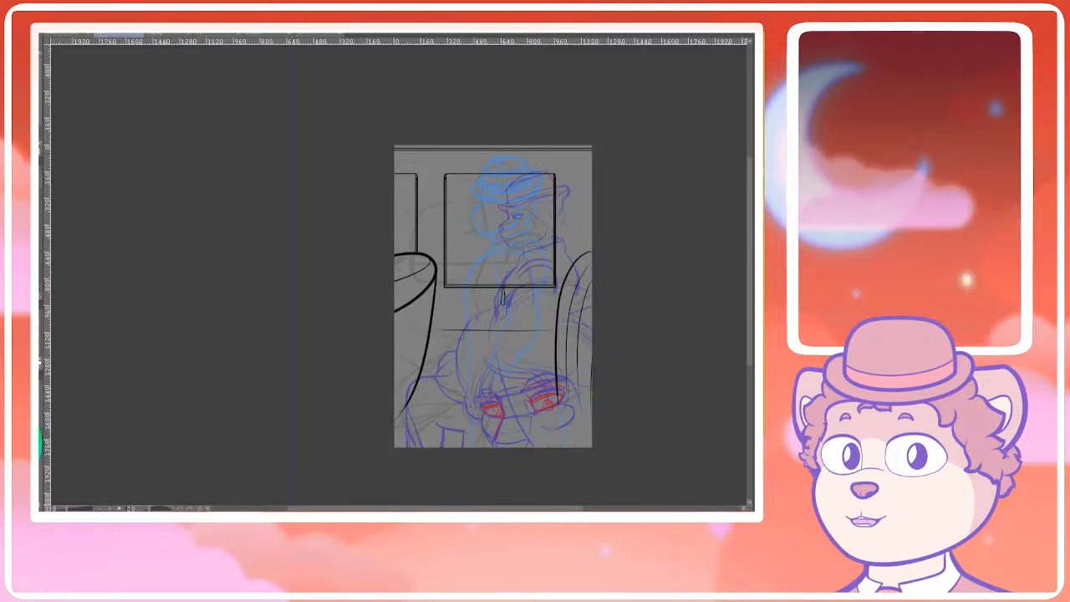
Lasso the foreground character's shoulder and arm lines beside the dark seat, shift them slightly towards the head, and deselect
{"action": "scroll", "coordinate": [463, 424], "scroll_direction": "up", "scroll_amount": 2}
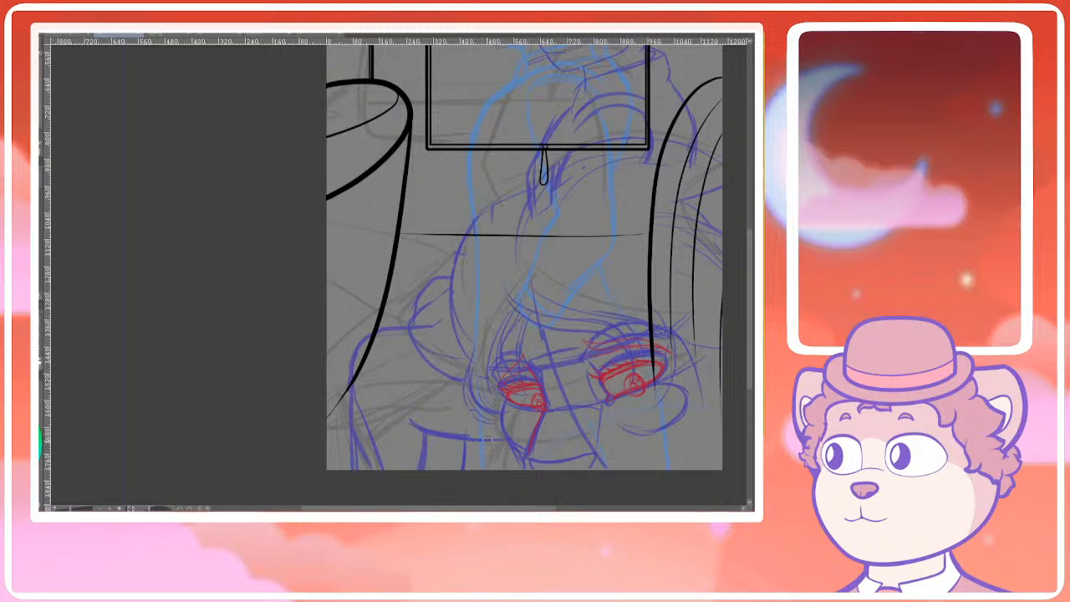
{"action": "scroll", "coordinate": [547, 388], "scroll_direction": "down", "scroll_amount": 2}
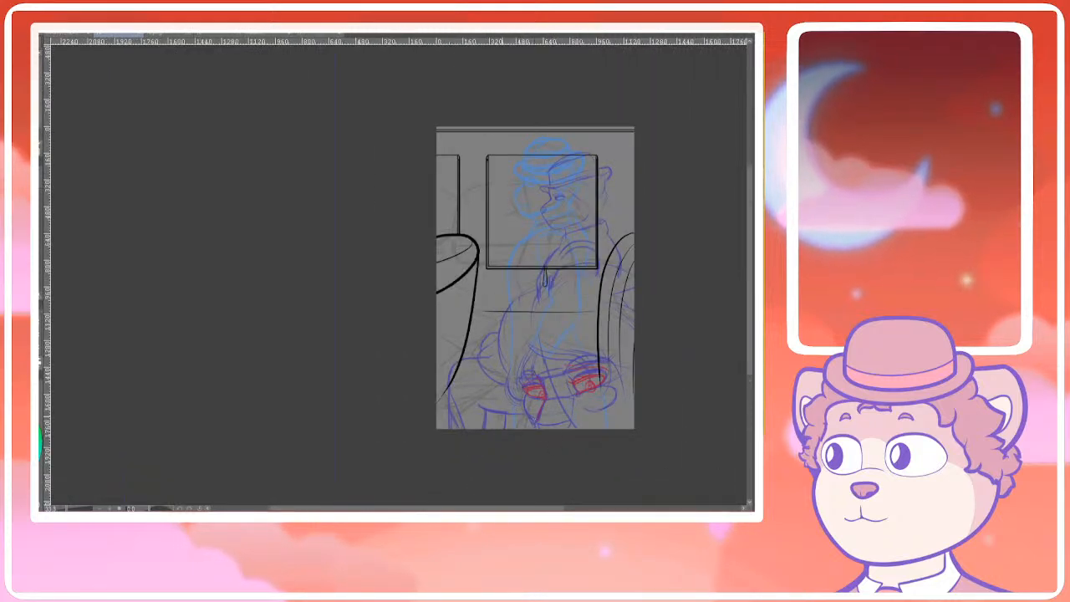
{"action": "mouse_move", "coordinate": [483, 359]}
{"action": "left_mouse_down"}
{"action": "mouse_move", "coordinate": [455, 355]}
{"action": "mouse_move", "coordinate": [443, 401]}
{"action": "mouse_move", "coordinate": [477, 444]}
{"action": "mouse_move", "coordinate": [483, 384]}
{"action": "mouse_move", "coordinate": [468, 349]}
{"action": "mouse_move", "coordinate": [479, 469]}
{"action": "left_mouse_up"}
{"action": "key", "text": "ctrl+d"}
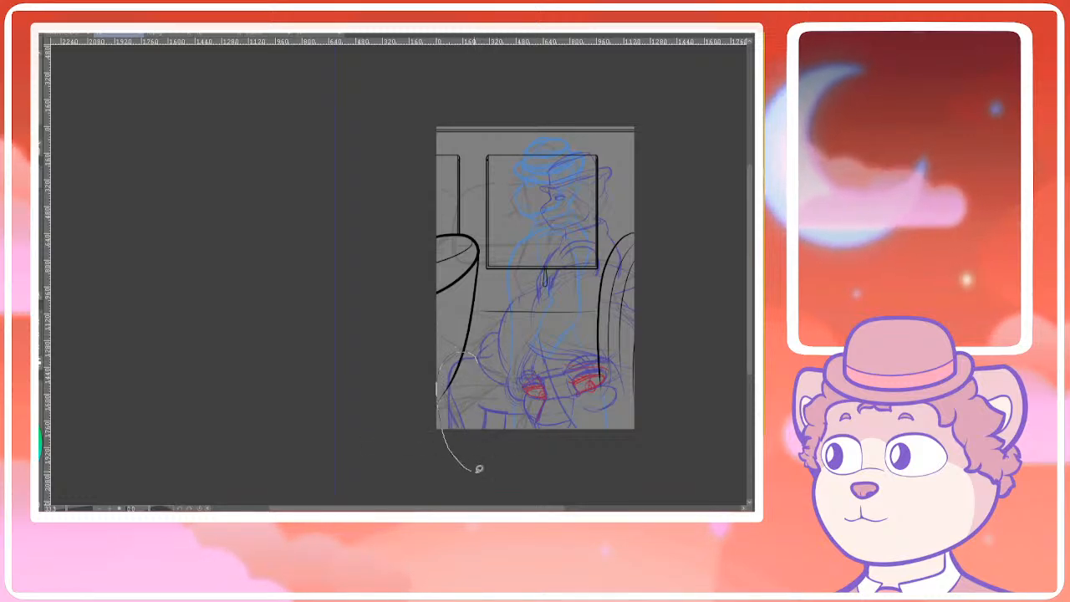
{"action": "mouse_move", "coordinate": [507, 404]}
{"action": "left_mouse_down"}
{"action": "mouse_move", "coordinate": [484, 384]}
{"action": "mouse_move", "coordinate": [491, 401]}
{"action": "mouse_move", "coordinate": [506, 403]}
{"action": "left_mouse_up"}
{"action": "key", "text": "ctrl+t"}
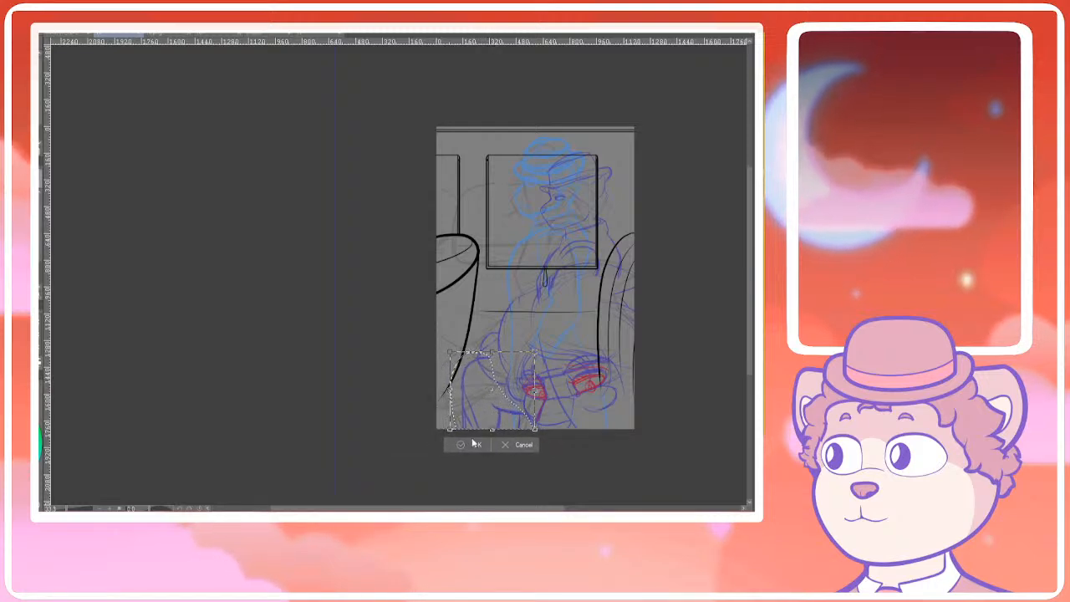
{"action": "left_click", "coordinate": [471, 445]}
{"action": "key", "text": "ctrl+d"}
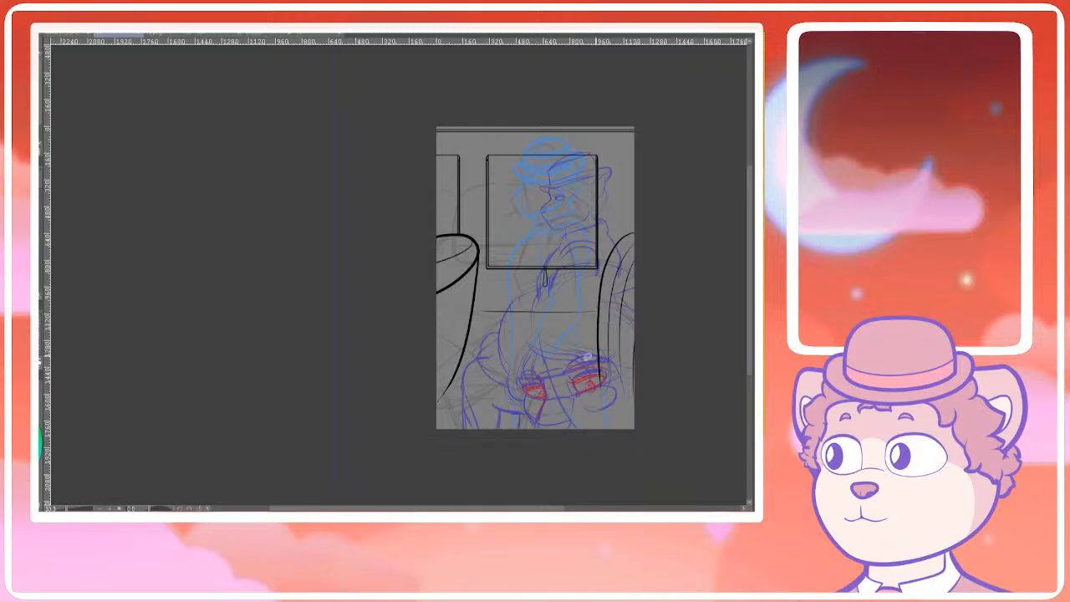
Fade the coloured character sketches behind the black window and seat lines, and check the whole composition
{"action": "scroll", "coordinate": [615, 209], "scroll_direction": "up", "scroll_amount": 3}
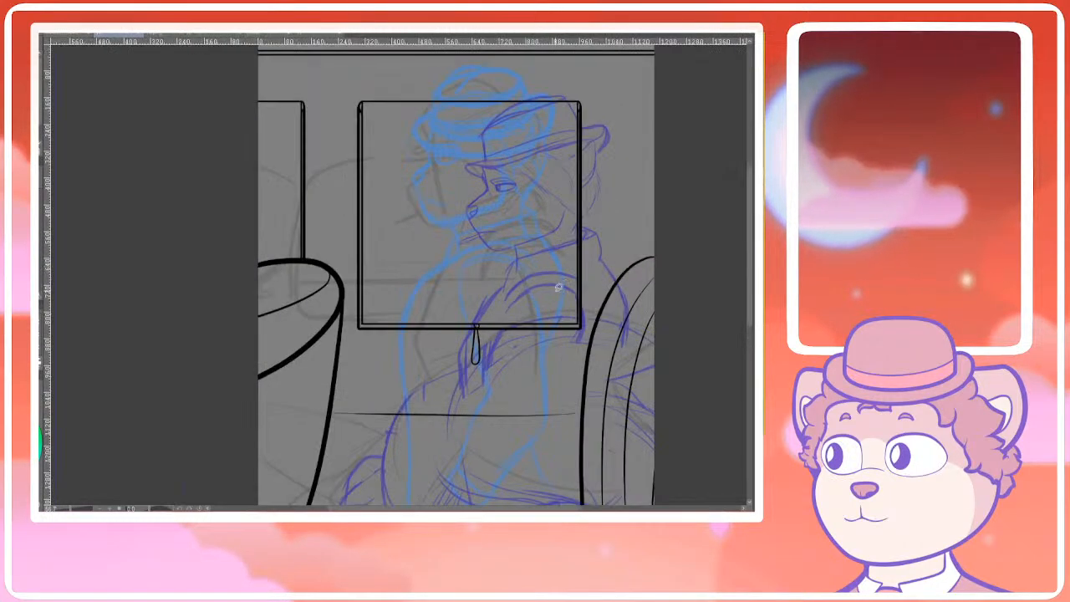
{"action": "scroll", "coordinate": [515, 328], "scroll_direction": "down", "scroll_amount": 3}
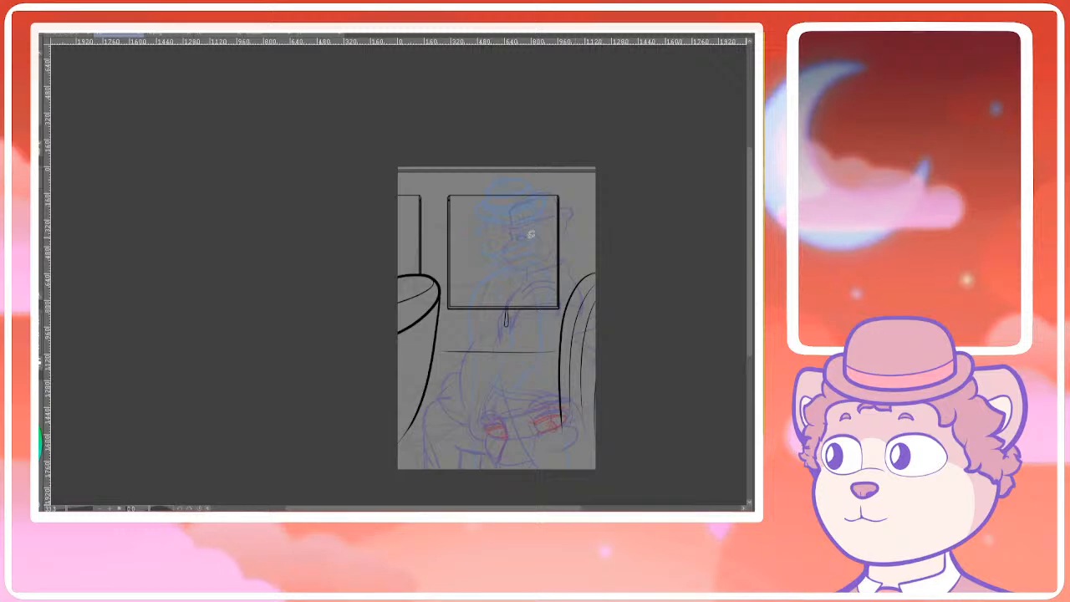
{"action": "scroll", "coordinate": [505, 249], "scroll_direction": "up", "scroll_amount": 3}
{"action": "scroll", "coordinate": [501, 249], "scroll_direction": "up", "scroll_amount": 1}
{"action": "scroll", "coordinate": [502, 248], "scroll_direction": "down", "scroll_amount": 4}
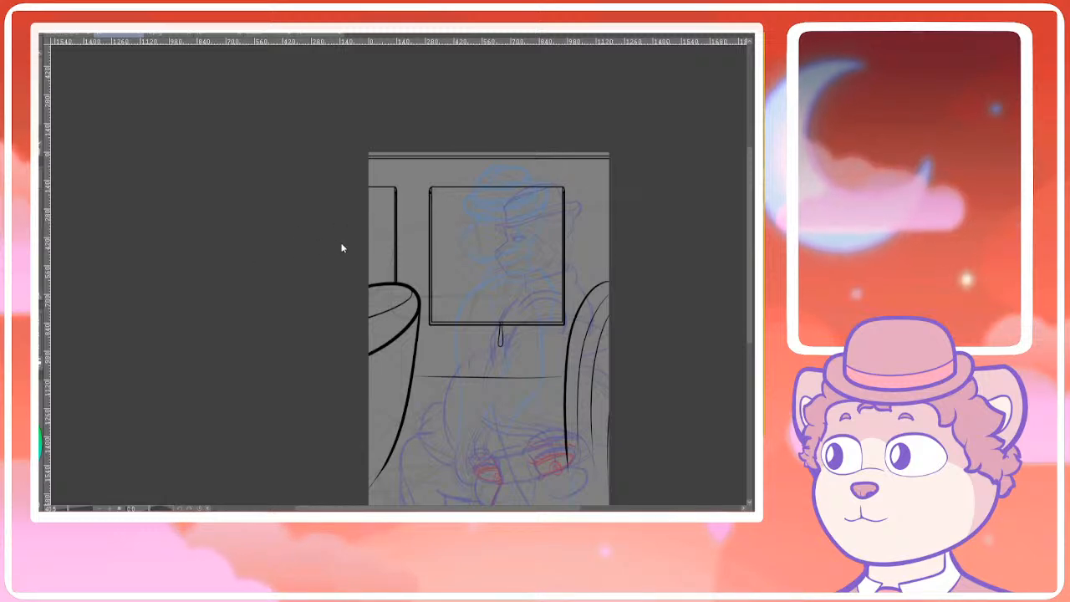
{"action": "left_click", "coordinate": [203, 34]}
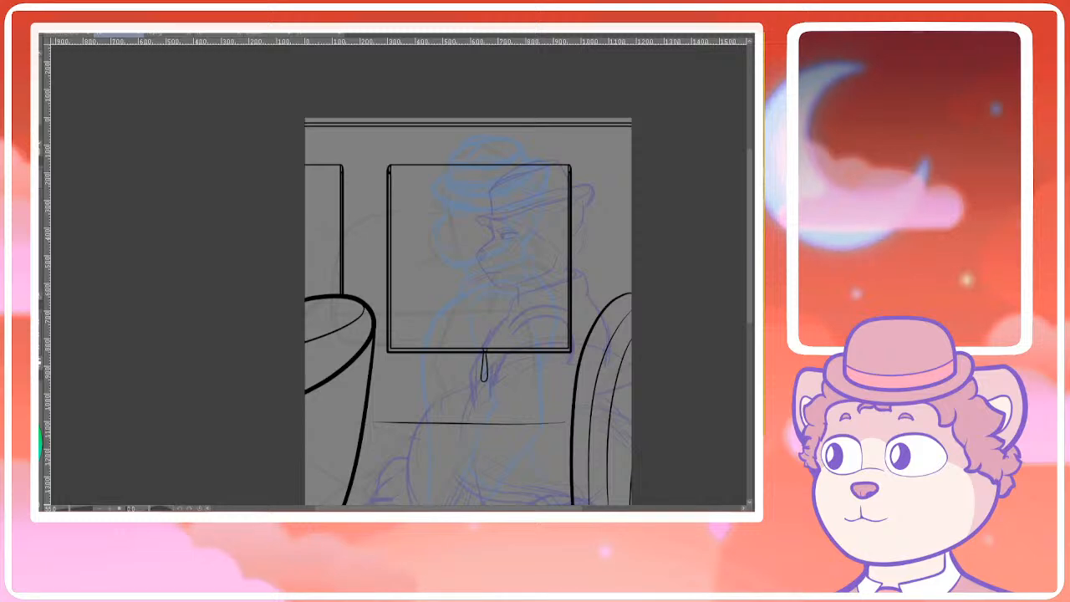
Clear the stray selection at the hat-wearing character's mouth and sketch a thin cigarette with a rounded tip projecting from it
{"action": "scroll", "coordinate": [455, 266], "scroll_direction": "up", "scroll_amount": 5}
{"action": "left_click_drag", "start_coordinate": [619, 276], "coordinate": [518, 302]}
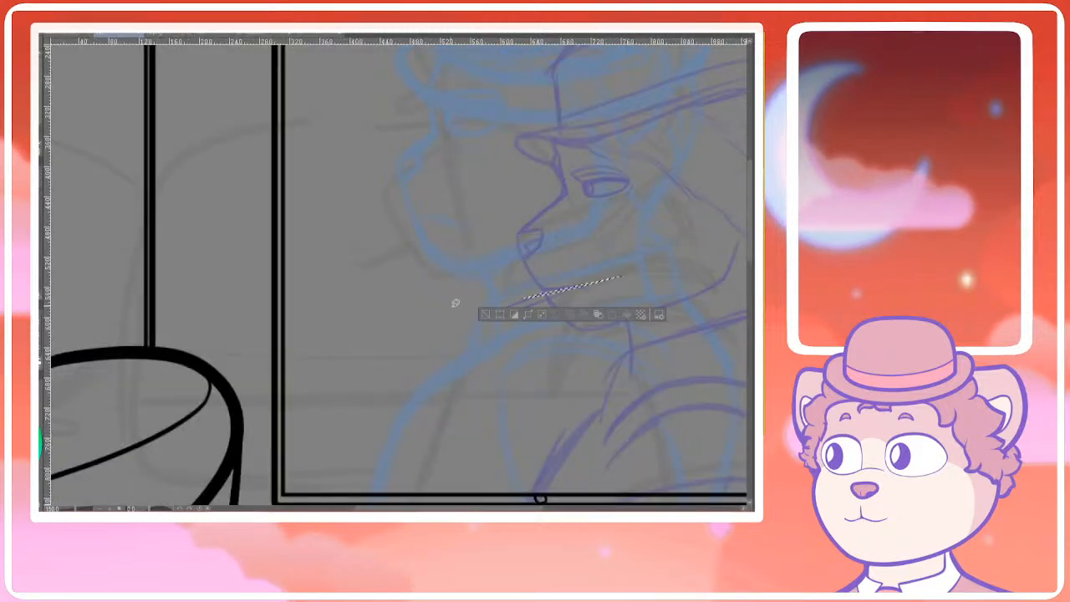
{"action": "key", "text": "ctrl+d"}
{"action": "left_click_drag", "start_coordinate": [721, 194], "coordinate": [640, 202]}
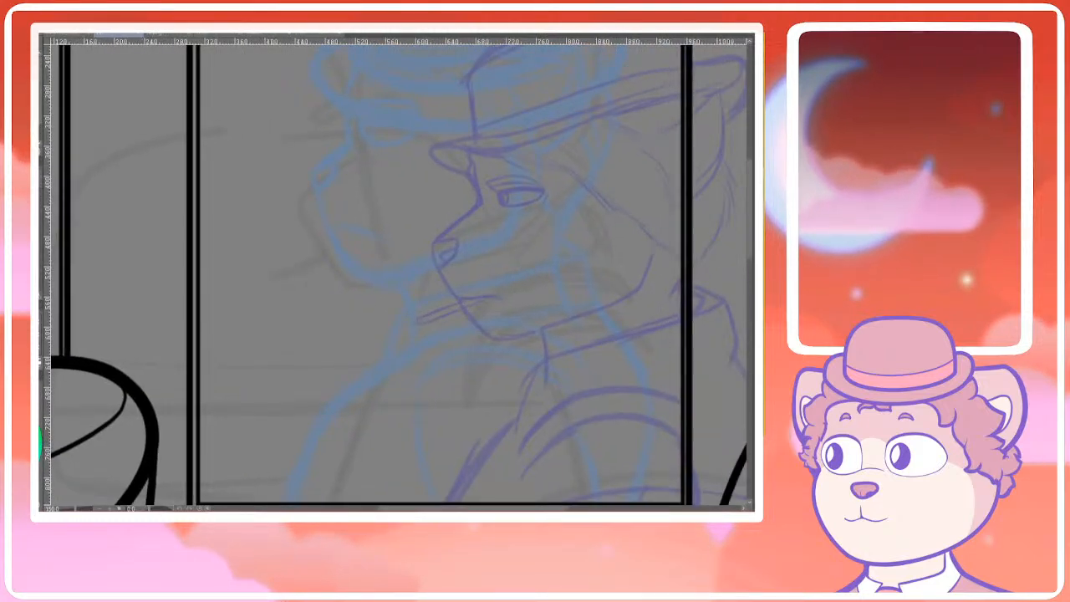
{"action": "scroll", "coordinate": [449, 304], "scroll_direction": "up", "scroll_amount": 4}
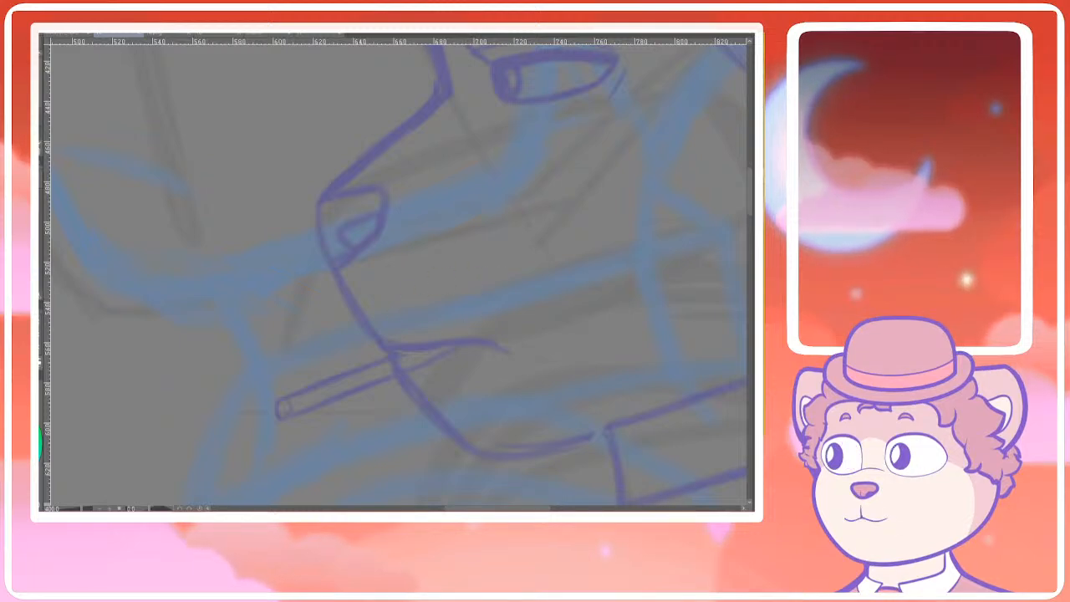
{"action": "scroll", "coordinate": [608, 267], "scroll_direction": "down", "scroll_amount": 4}
{"action": "scroll", "coordinate": [457, 301], "scroll_direction": "down", "scroll_amount": 3}
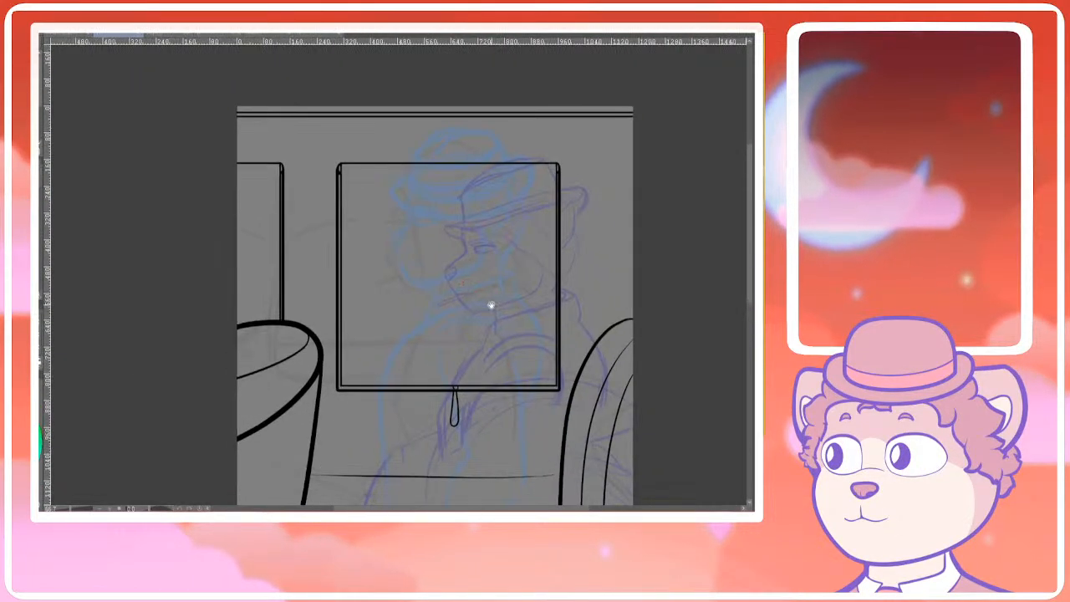
Examine the hat-wearing character's face and pose against the window, and how it sits above the foreground character
{"action": "scroll", "coordinate": [468, 299], "scroll_direction": "up", "scroll_amount": 3}
{"action": "scroll", "coordinate": [468, 289], "scroll_direction": "down", "scroll_amount": 2}
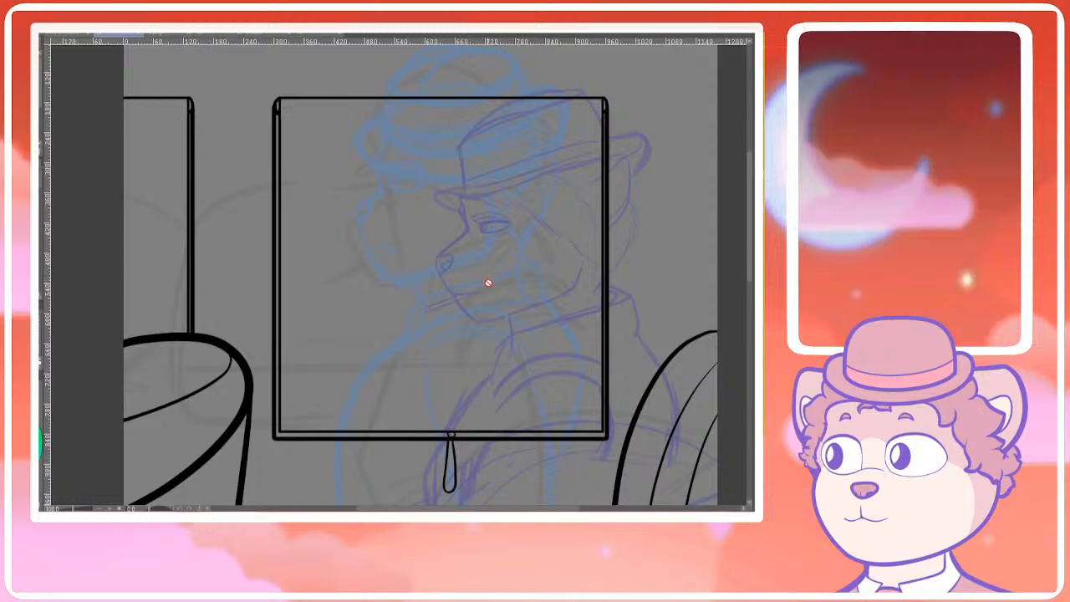
{"action": "scroll", "coordinate": [485, 282], "scroll_direction": "up", "scroll_amount": 2}
{"action": "scroll", "coordinate": [485, 286], "scroll_direction": "down", "scroll_amount": 6}
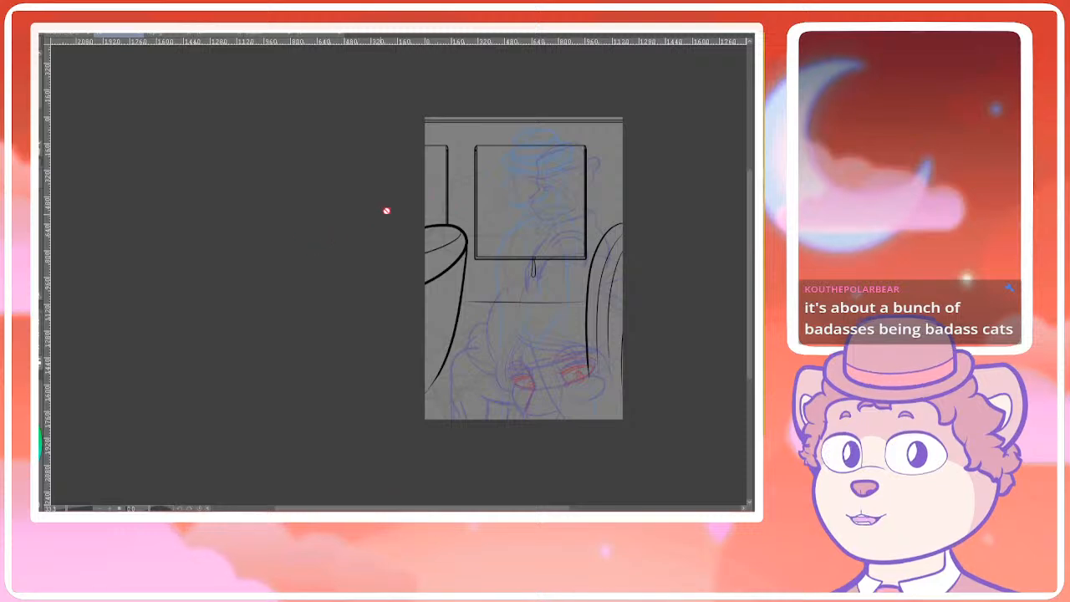
{"action": "scroll", "coordinate": [542, 222], "scroll_direction": "up", "scroll_amount": 1}
{"action": "scroll", "coordinate": [539, 224], "scroll_direction": "up", "scroll_amount": 1}
{"action": "left_click_drag", "start_coordinate": [559, 266], "coordinate": [483, 267]}
{"action": "left_click_drag", "start_coordinate": [509, 305], "coordinate": [492, 282]}
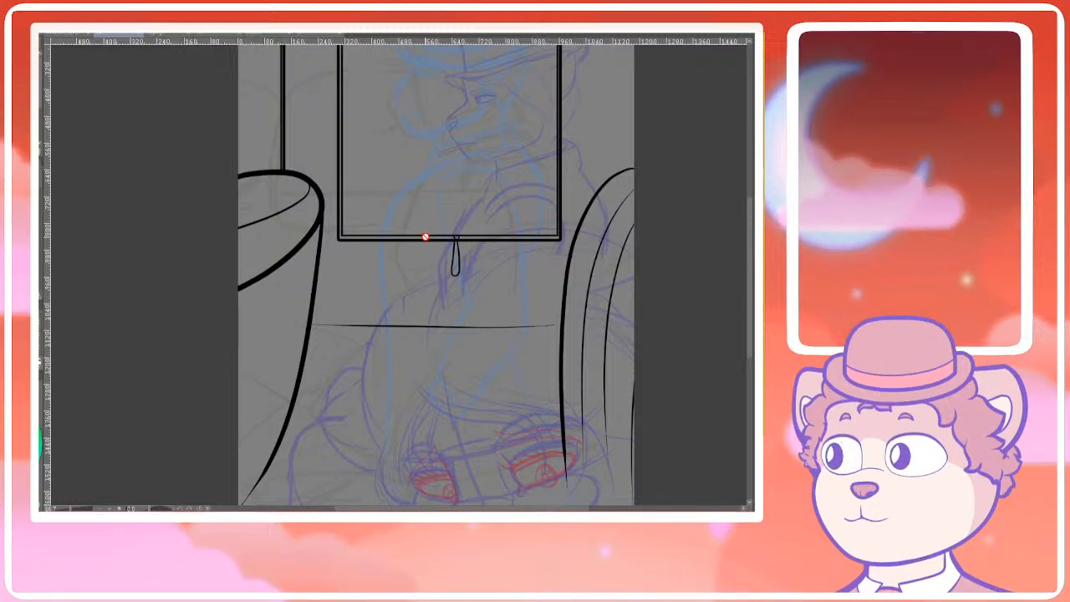
{"action": "left_click_drag", "start_coordinate": [480, 293], "coordinate": [465, 277]}
{"action": "scroll", "coordinate": [464, 292], "scroll_direction": "down", "scroll_amount": 1}
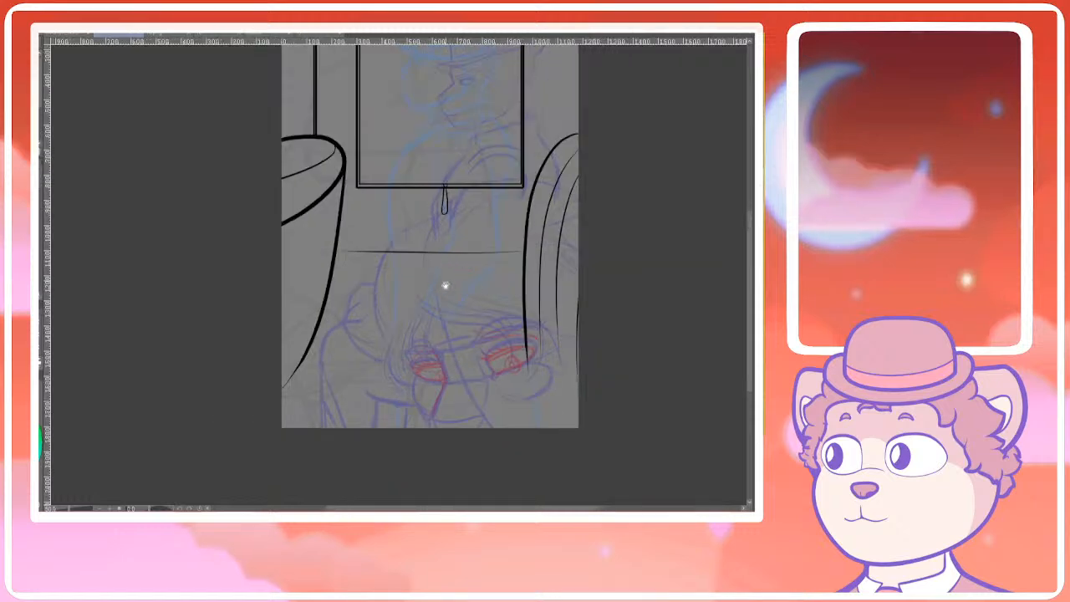
{"action": "left_click_drag", "start_coordinate": [445, 173], "coordinate": [447, 255]}
{"action": "scroll", "coordinate": [480, 164], "scroll_direction": "up", "scroll_amount": 2}
{"action": "left_click_drag", "start_coordinate": [454, 176], "coordinate": [446, 234]}
{"action": "scroll", "coordinate": [437, 282], "scroll_direction": "down", "scroll_amount": 1}
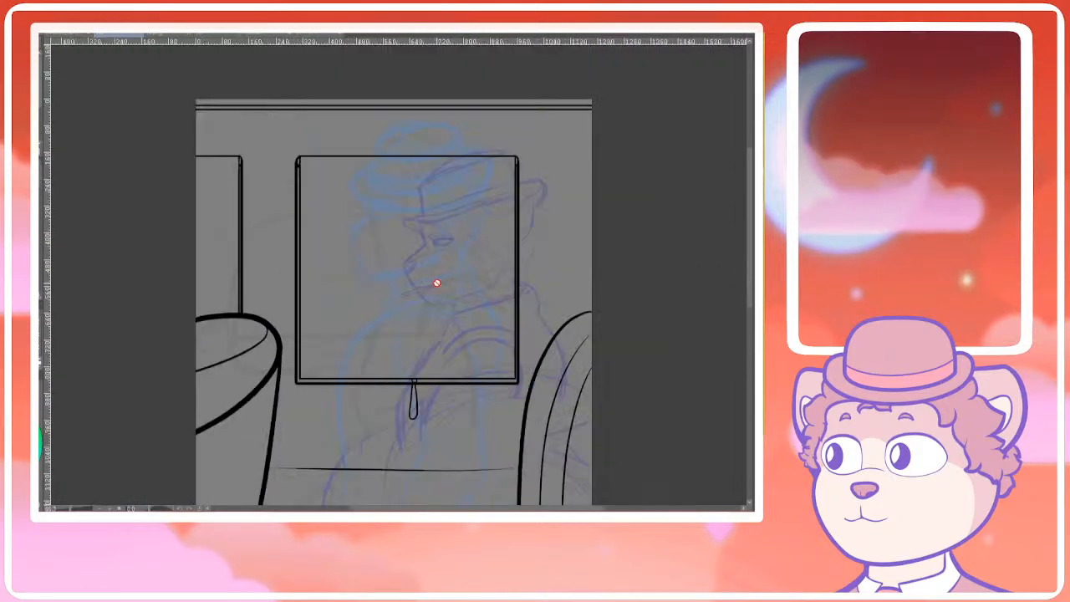
{"action": "left_click_drag", "start_coordinate": [428, 301], "coordinate": [411, 275]}
{"action": "scroll", "coordinate": [403, 265], "scroll_direction": "down", "scroll_amount": 1}
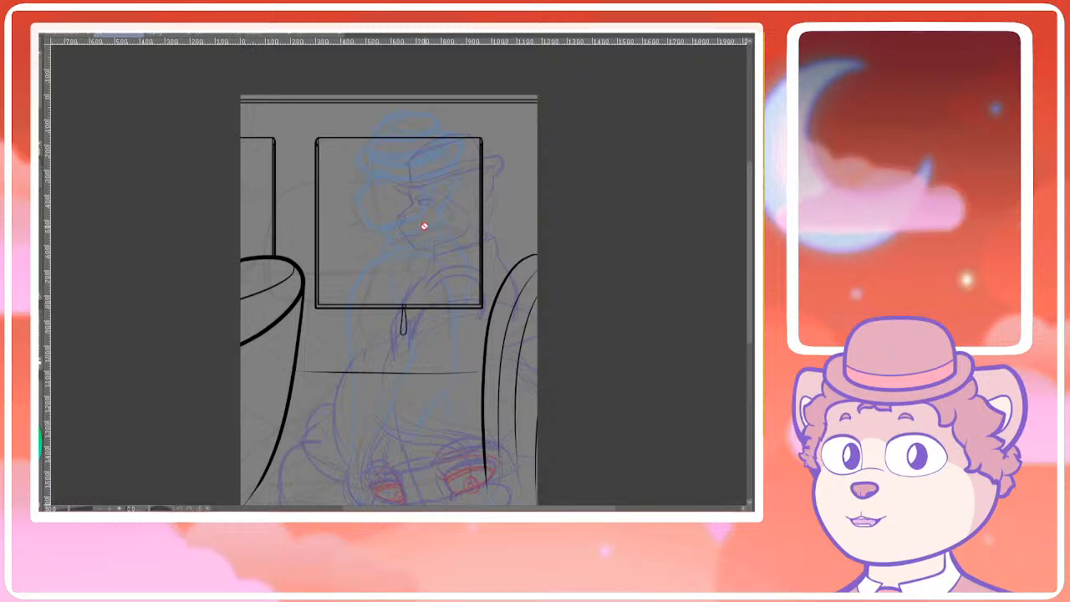
{"action": "scroll", "coordinate": [406, 280], "scroll_direction": "up", "scroll_amount": 2}
{"action": "scroll", "coordinate": [399, 274], "scroll_direction": "down", "scroll_amount": 2}
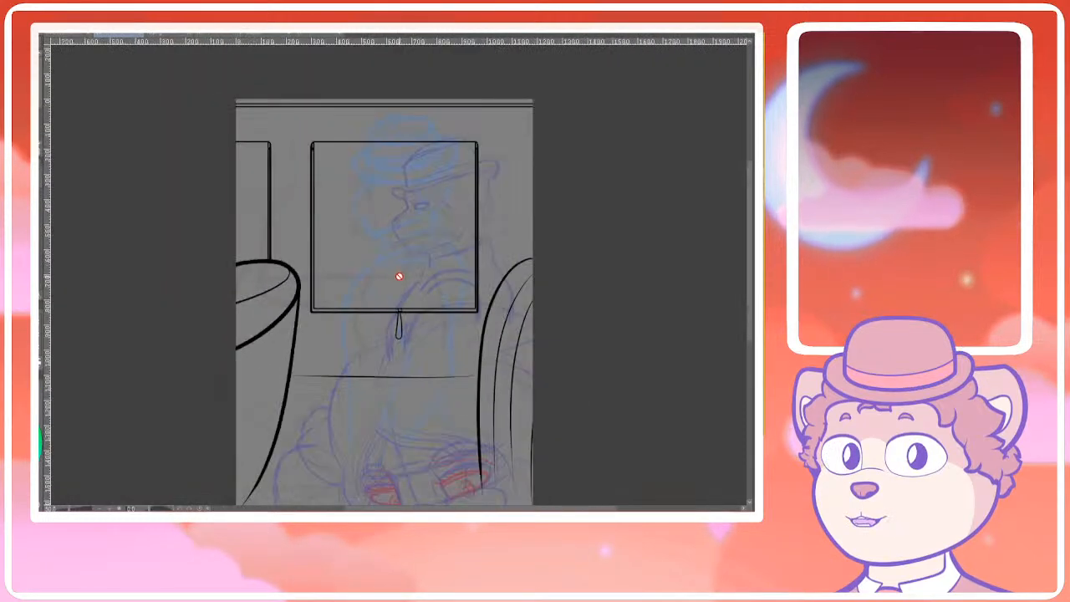
{"action": "left_click_drag", "start_coordinate": [393, 312], "coordinate": [398, 238]}
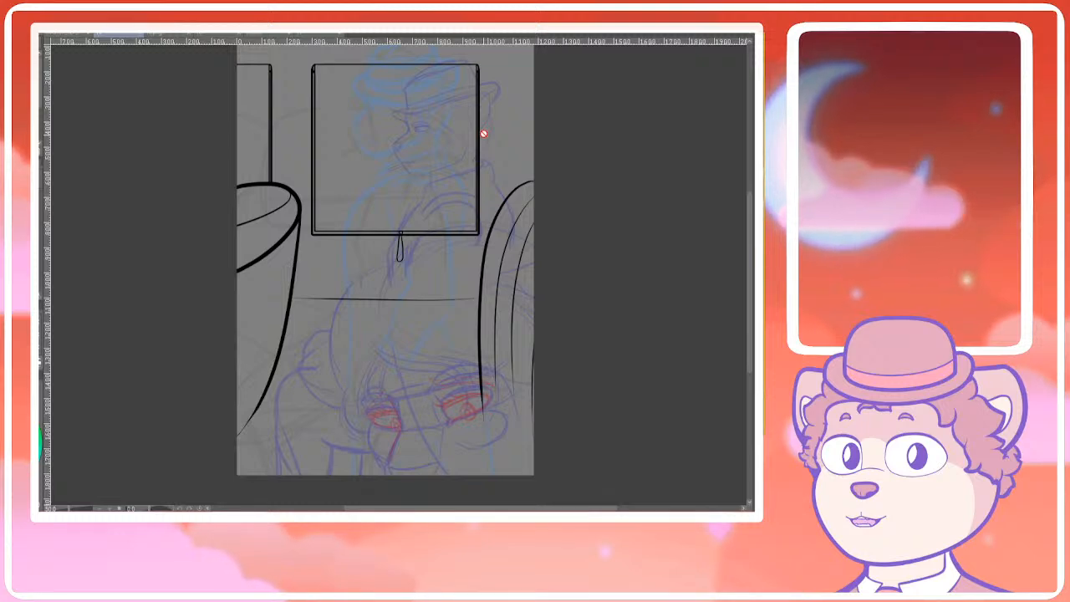
{"action": "left_click_drag", "start_coordinate": [467, 329], "coordinate": [488, 286]}
{"action": "left_click_drag", "start_coordinate": [434, 244], "coordinate": [418, 279]}
{"action": "mouse_move", "coordinate": [401, 175]}
{"action": "left_mouse_down"}
{"action": "mouse_move", "coordinate": [370, 322]}
{"action": "mouse_move", "coordinate": [411, 287]}
{"action": "mouse_move", "coordinate": [401, 280]}
{"action": "left_mouse_up"}
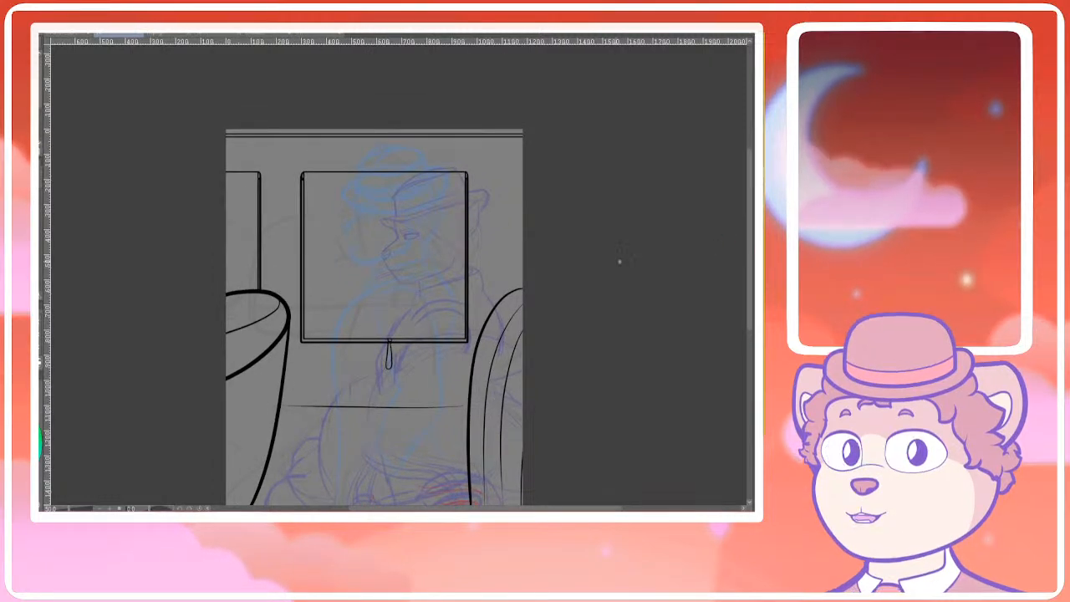
{"action": "scroll", "coordinate": [418, 202], "scroll_direction": "up", "scroll_amount": 3}
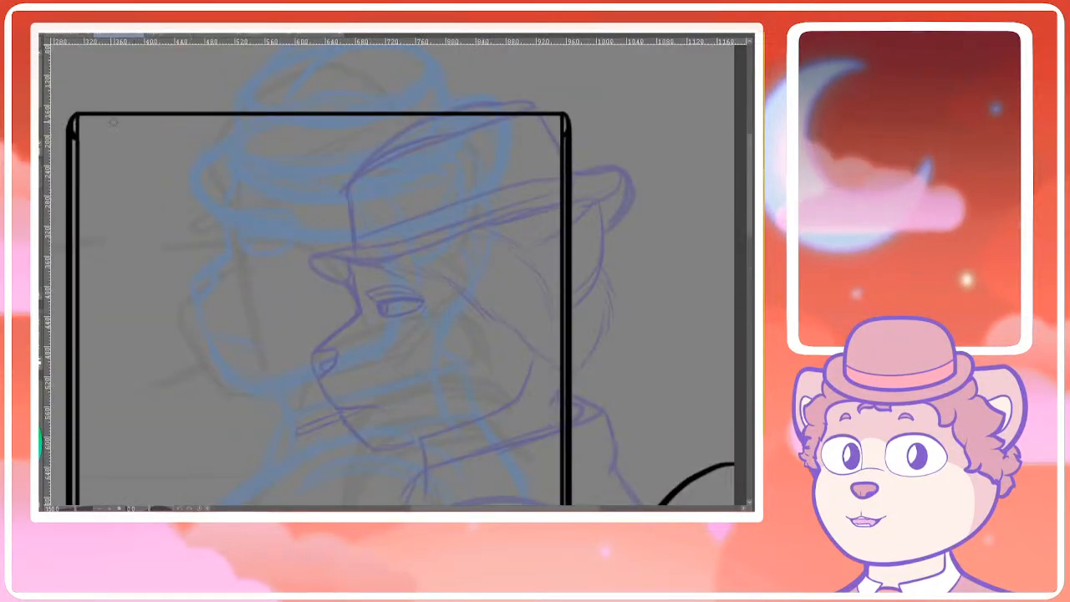
{"action": "scroll", "coordinate": [288, 239], "scroll_direction": "down", "scroll_amount": 1}
{"action": "mouse_move", "coordinate": [418, 256]}
{"action": "left_mouse_down"}
{"action": "mouse_move", "coordinate": [420, 308]}
{"action": "mouse_move", "coordinate": [465, 314]}
{"action": "left_mouse_up"}
{"action": "left_click_drag", "start_coordinate": [420, 457], "coordinate": [378, 329]}
{"action": "key", "text": "ctrl+z"}
{"action": "scroll", "coordinate": [378, 330], "scroll_direction": "up", "scroll_amount": 1}
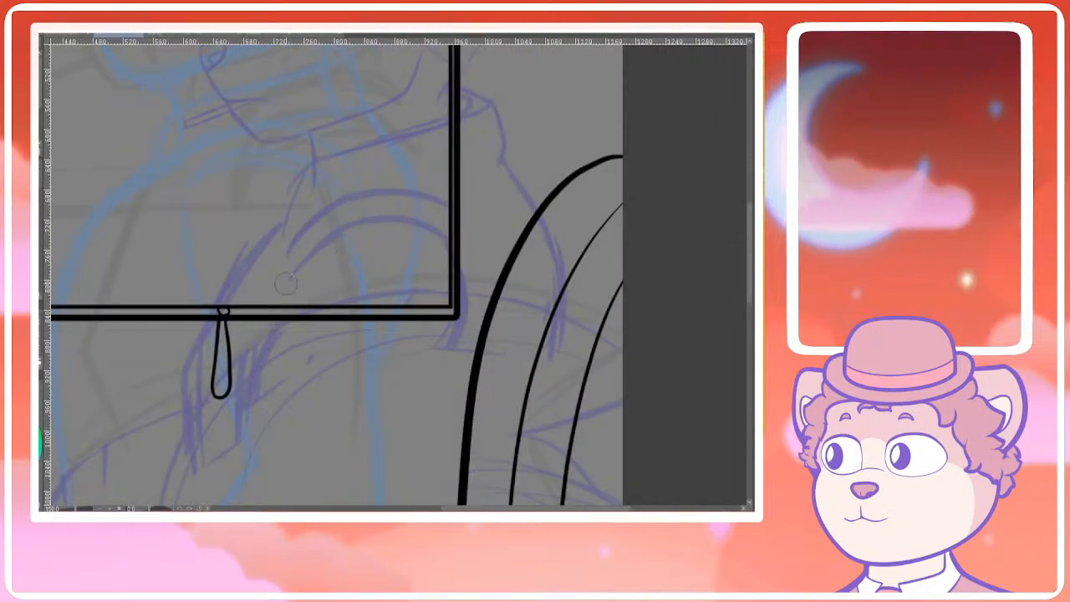
{"action": "mouse_move", "coordinate": [285, 283]}
{"action": "left_mouse_down"}
{"action": "mouse_move", "coordinate": [379, 228]}
{"action": "mouse_move", "coordinate": [464, 261]}
{"action": "mouse_move", "coordinate": [464, 311]}
{"action": "left_mouse_up"}
{"action": "key", "text": "ctrl+z"}
{"action": "left_click_drag", "start_coordinate": [318, 444], "coordinate": [313, 215]}
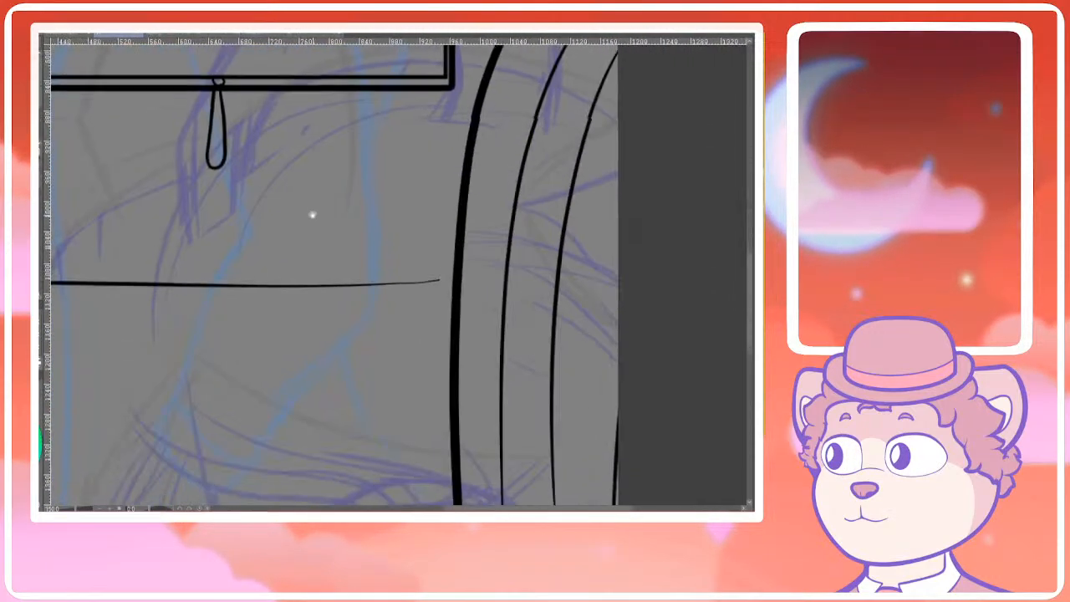
{"action": "key", "text": "ctrl+minus"}
{"action": "left_click_drag", "start_coordinate": [270, 246], "coordinate": [360, 249]}
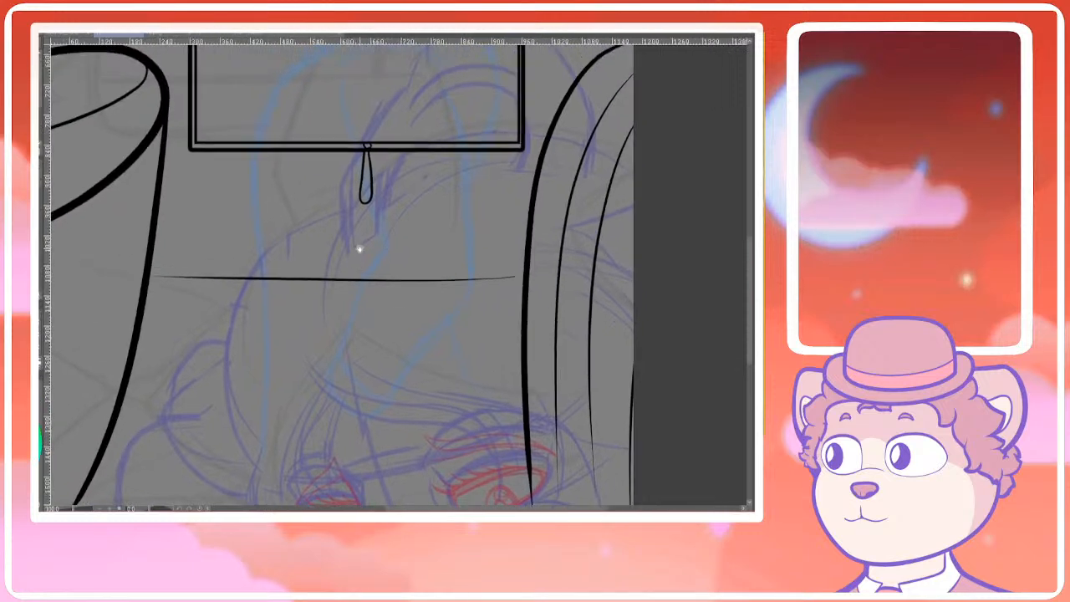
{"action": "mouse_move", "coordinate": [322, 306]}
{"action": "left_mouse_down"}
{"action": "mouse_move", "coordinate": [370, 220]}
{"action": "mouse_move", "coordinate": [632, 167]}
{"action": "left_mouse_up"}
{"action": "key", "text": "ctrl+z"}
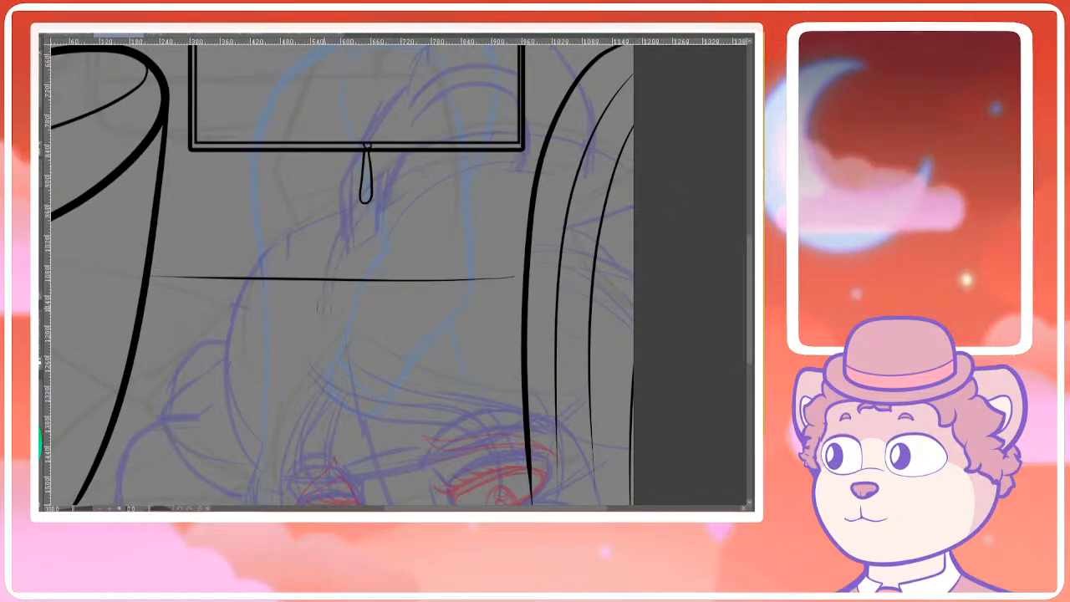
{"action": "mouse_move", "coordinate": [320, 316]}
{"action": "left_mouse_down"}
{"action": "mouse_move", "coordinate": [343, 236]}
{"action": "mouse_move", "coordinate": [633, 187]}
{"action": "left_mouse_up"}
{"action": "mouse_move", "coordinate": [477, 286]}
{"action": "left_mouse_down"}
{"action": "mouse_move", "coordinate": [468, 301]}
{"action": "mouse_move", "coordinate": [439, 293]}
{"action": "left_mouse_up"}
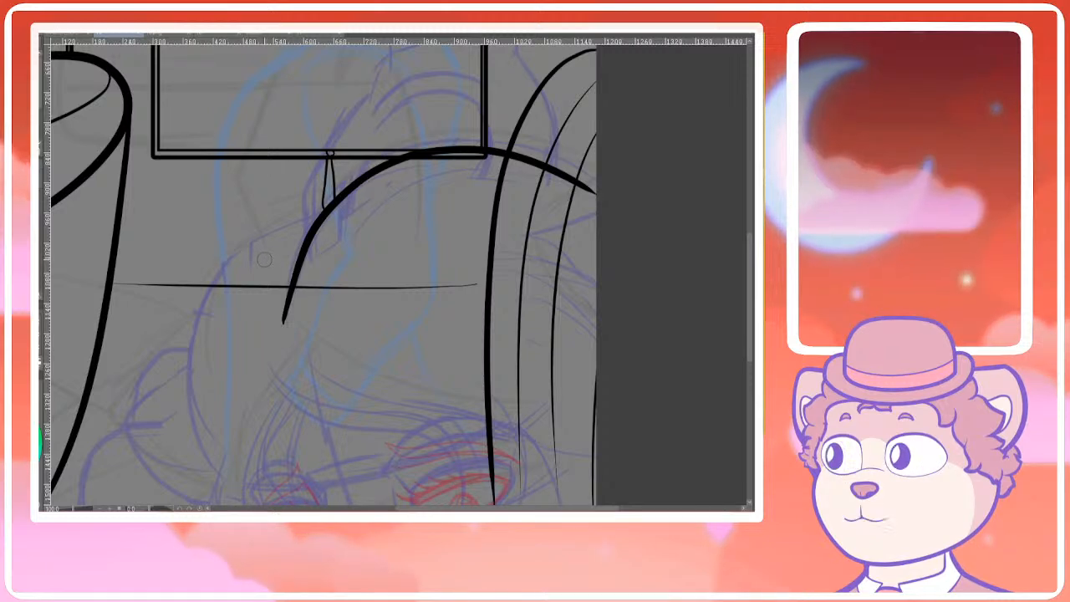
{"action": "key", "text": "ctrl+z"}
{"action": "left_click_drag", "start_coordinate": [326, 163], "coordinate": [268, 191]}
{"action": "left_click_drag", "start_coordinate": [233, 325], "coordinate": [573, 196]}
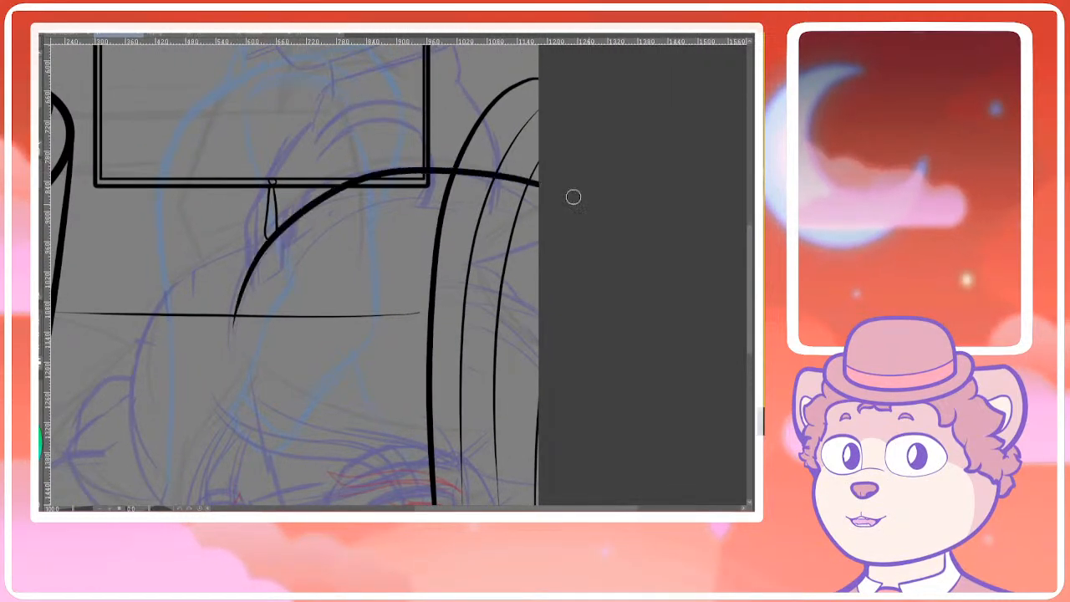
{"action": "mouse_move", "coordinate": [408, 263]}
{"action": "left_mouse_down"}
{"action": "mouse_move", "coordinate": [421, 179]}
{"action": "mouse_move", "coordinate": [402, 261]}
{"action": "left_mouse_up"}
{"action": "key", "text": "ctrl+z"}
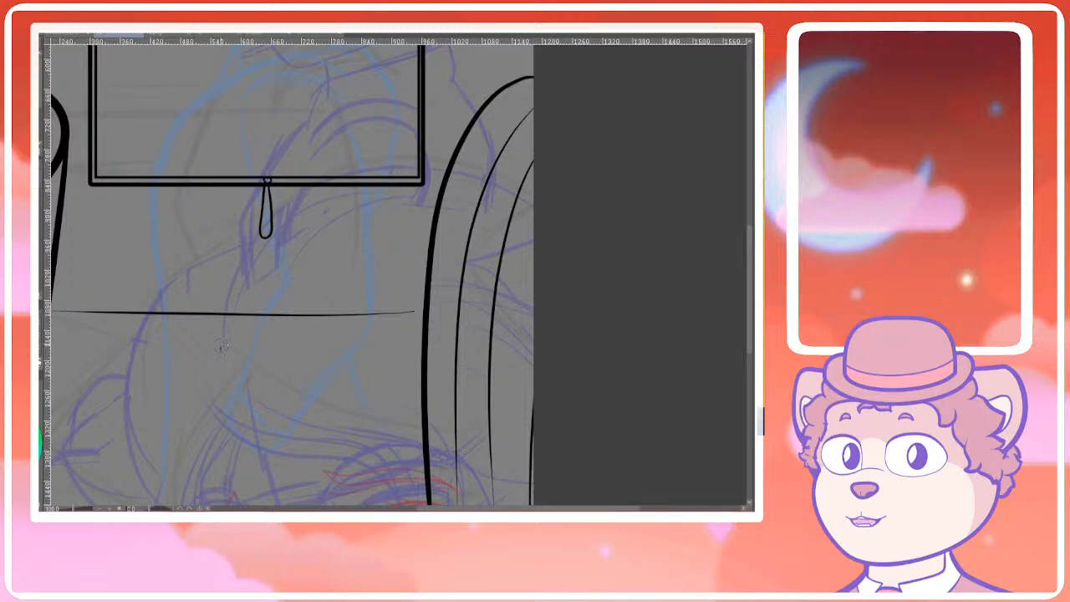
Ink a bold arc over the foreground character's crown, from below the window cord to the canvas edge, with inner hair lines beneath it
{"action": "left_click_drag", "start_coordinate": [221, 350], "coordinate": [558, 232]}
{"action": "mouse_move", "coordinate": [371, 278]}
{"action": "left_mouse_down"}
{"action": "mouse_move", "coordinate": [352, 232]}
{"action": "mouse_move", "coordinate": [345, 270]}
{"action": "left_mouse_up"}
{"action": "scroll", "coordinate": [265, 242], "scroll_direction": "up", "scroll_amount": 1}
{"action": "mouse_move", "coordinate": [252, 307]}
{"action": "left_mouse_down"}
{"action": "mouse_move", "coordinate": [294, 217]}
{"action": "mouse_move", "coordinate": [376, 154]}
{"action": "left_mouse_up"}
{"action": "mouse_move", "coordinate": [265, 320]}
{"action": "left_mouse_down"}
{"action": "mouse_move", "coordinate": [325, 218]}
{"action": "mouse_move", "coordinate": [633, 163]}
{"action": "left_mouse_up"}
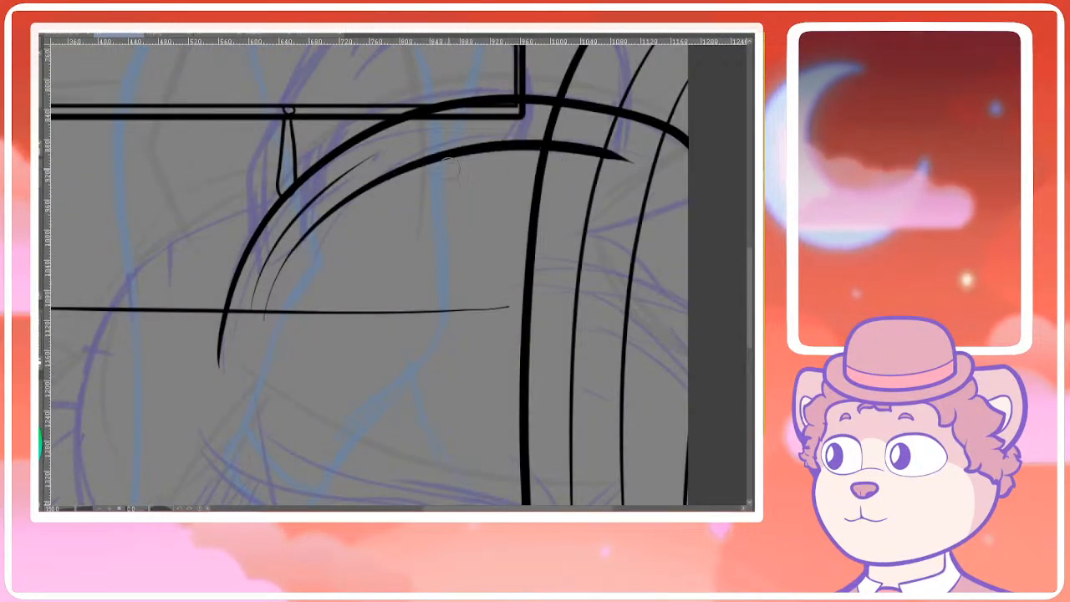
{"action": "left_click_drag", "start_coordinate": [354, 168], "coordinate": [642, 171]}
Undo the two heavy inner strokes under the crown arc and redraw them as thinner, tapered hair lines
{"action": "scroll", "coordinate": [558, 165], "scroll_direction": "down", "scroll_amount": 2}
{"action": "left_click_drag", "start_coordinate": [517, 181], "coordinate": [408, 220]}
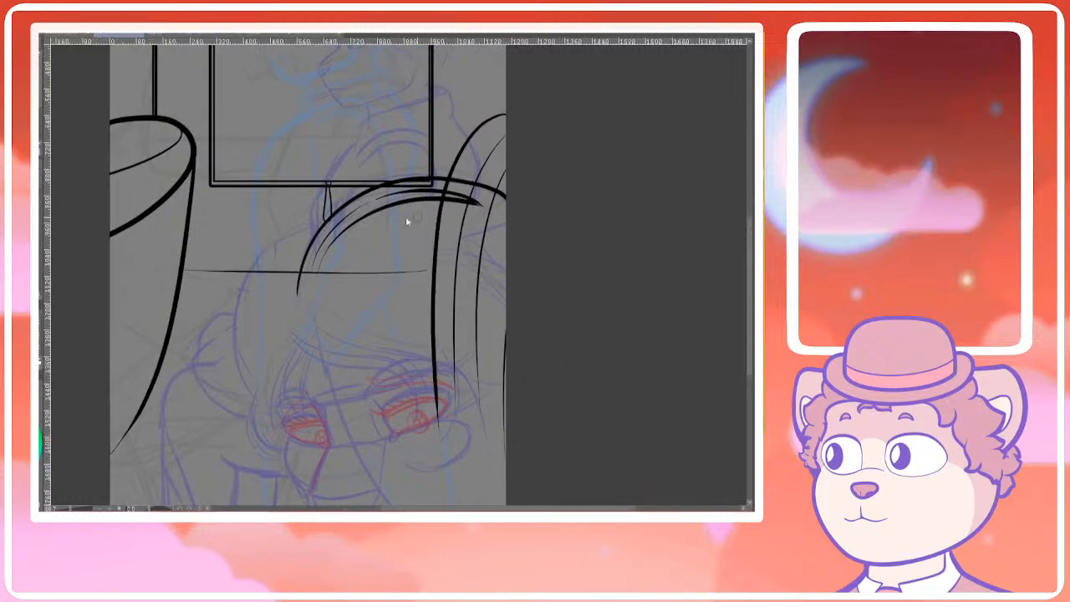
{"action": "scroll", "coordinate": [369, 226], "scroll_direction": "up", "scroll_amount": 1}
{"action": "key", "text": "ctrl+z"}
{"action": "key", "text": "ctrl+z"}
{"action": "mouse_move", "coordinate": [309, 267]}
{"action": "left_mouse_down"}
{"action": "mouse_move", "coordinate": [508, 182]}
{"action": "mouse_move", "coordinate": [547, 195]}
{"action": "left_mouse_up"}
{"action": "mouse_move", "coordinate": [375, 184]}
{"action": "left_mouse_down"}
{"action": "mouse_move", "coordinate": [488, 163]}
{"action": "mouse_move", "coordinate": [572, 190]}
{"action": "left_mouse_up"}
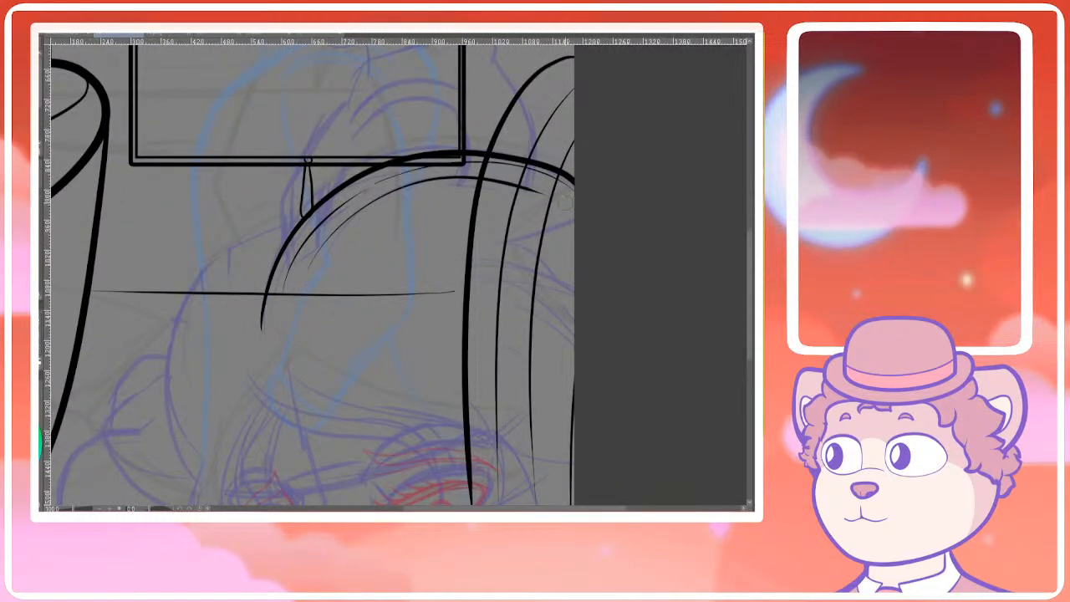
Add two short, thin hair strokes inside the crown arc, one crossing the seat lines and one on the window-cord side
{"action": "mouse_move", "coordinate": [438, 233]}
{"action": "left_mouse_down"}
{"action": "mouse_move", "coordinate": [449, 215]}
{"action": "mouse_move", "coordinate": [571, 199]}
{"action": "left_mouse_up"}
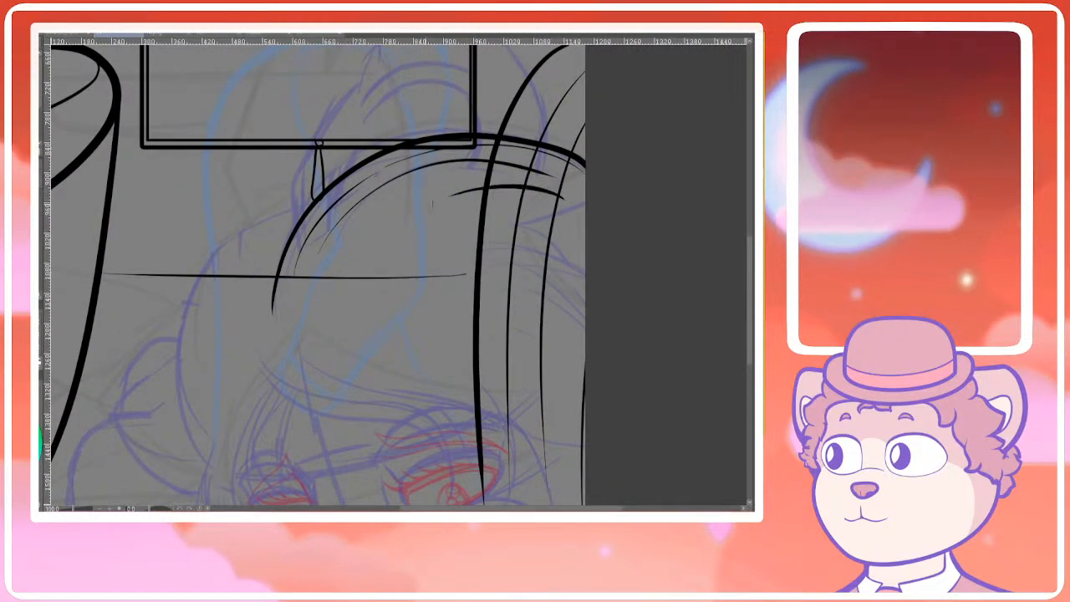
{"action": "key", "text": "ctrl+z"}
{"action": "left_click_drag", "start_coordinate": [495, 183], "coordinate": [567, 198]}
{"action": "left_click_drag", "start_coordinate": [332, 258], "coordinate": [391, 206]}
{"action": "mouse_move", "coordinate": [290, 369]}
{"action": "left_mouse_down"}
{"action": "mouse_move", "coordinate": [287, 304]}
{"action": "mouse_move", "coordinate": [269, 298]}
{"action": "left_mouse_up"}
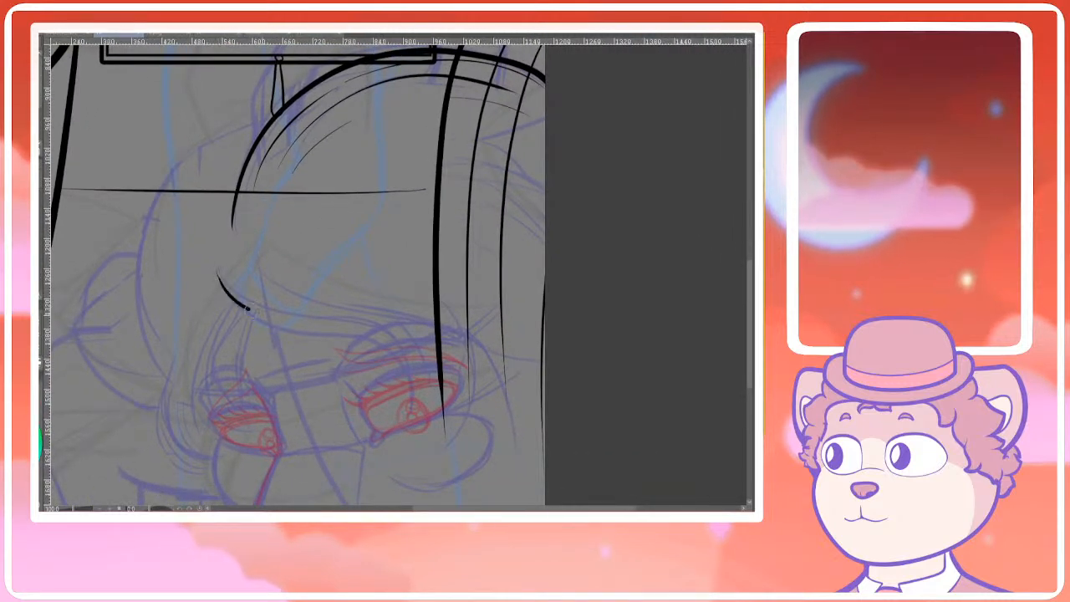
{"action": "left_click_drag", "start_coordinate": [216, 270], "coordinate": [386, 350]}
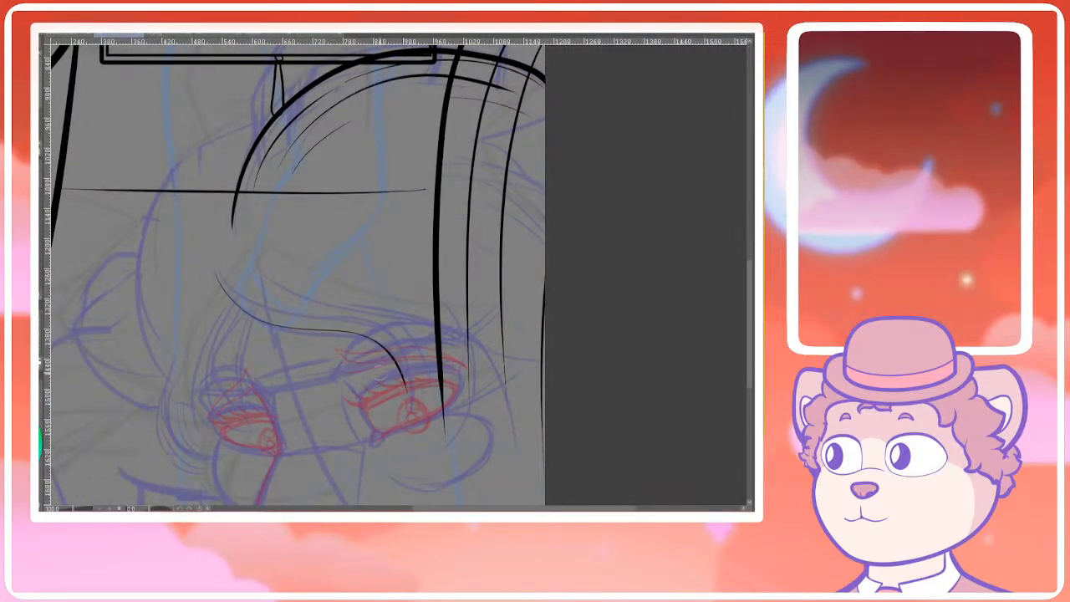
{"action": "key", "text": "ctrl+z"}
{"action": "left_click_drag", "start_coordinate": [224, 280], "coordinate": [398, 416]}
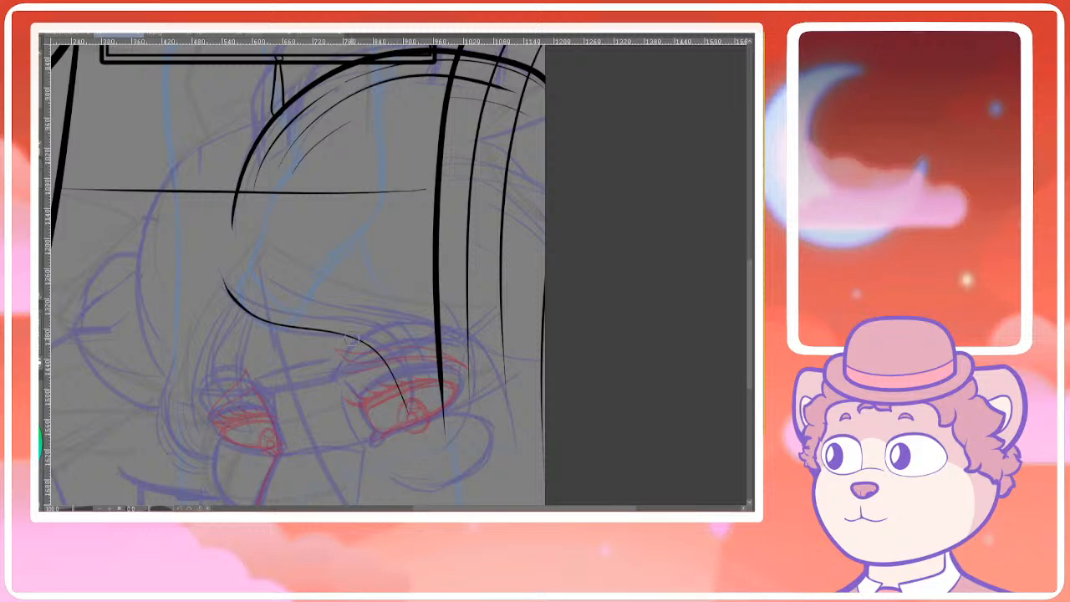
{"action": "key", "text": "ctrl+z"}
{"action": "mouse_move", "coordinate": [224, 282]}
{"action": "left_mouse_down"}
{"action": "mouse_move", "coordinate": [409, 412]}
{"action": "mouse_move", "coordinate": [312, 318]}
{"action": "left_mouse_up"}
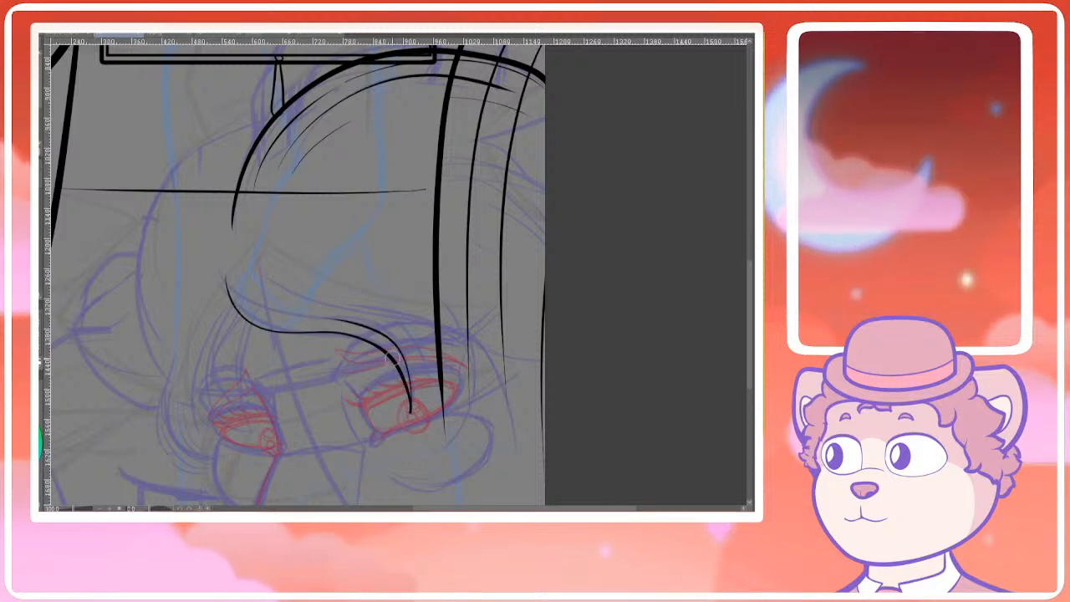
{"action": "scroll", "coordinate": [390, 358], "scroll_direction": "down", "scroll_amount": 8}
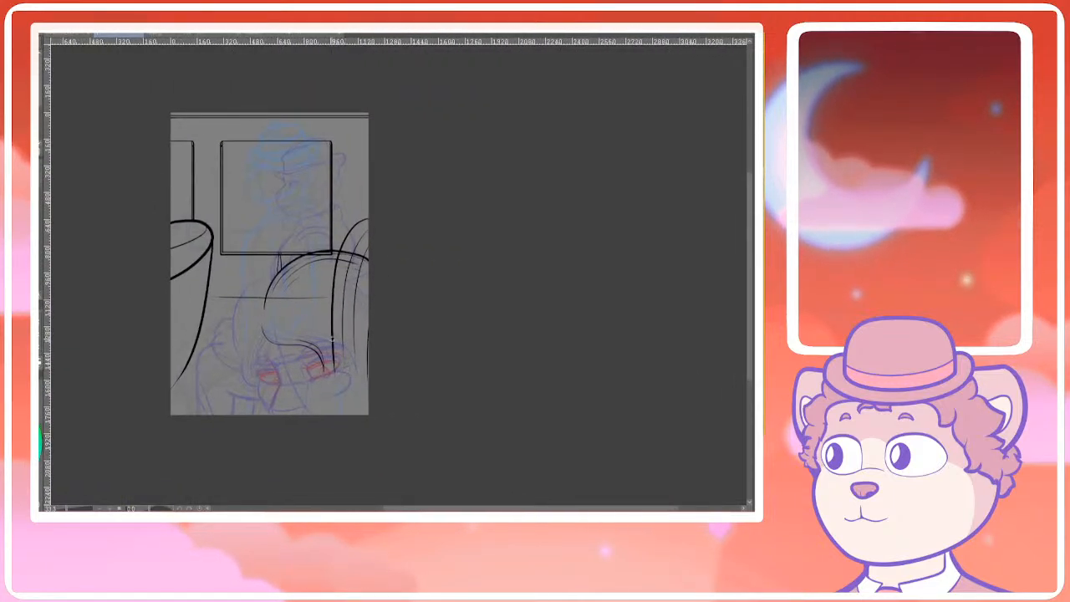
{"action": "scroll", "coordinate": [360, 367], "scroll_direction": "up", "scroll_amount": 5}
{"action": "mouse_move", "coordinate": [154, 301]}
{"action": "left_mouse_down"}
{"action": "mouse_move", "coordinate": [157, 316]}
{"action": "mouse_move", "coordinate": [311, 392]}
{"action": "mouse_move", "coordinate": [330, 430]}
{"action": "left_mouse_up"}
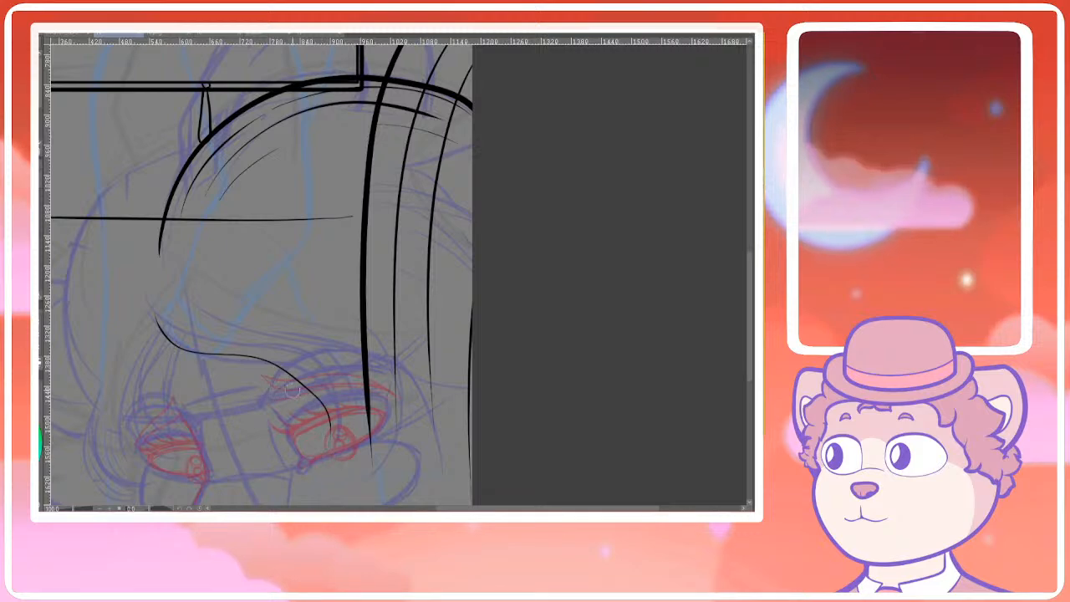
{"action": "key", "text": "ctrl+z"}
{"action": "mouse_move", "coordinate": [150, 313]}
{"action": "left_mouse_down"}
{"action": "mouse_move", "coordinate": [317, 389]}
{"action": "mouse_move", "coordinate": [333, 433]}
{"action": "left_mouse_up"}
{"action": "key", "text": "ctrl+z"}
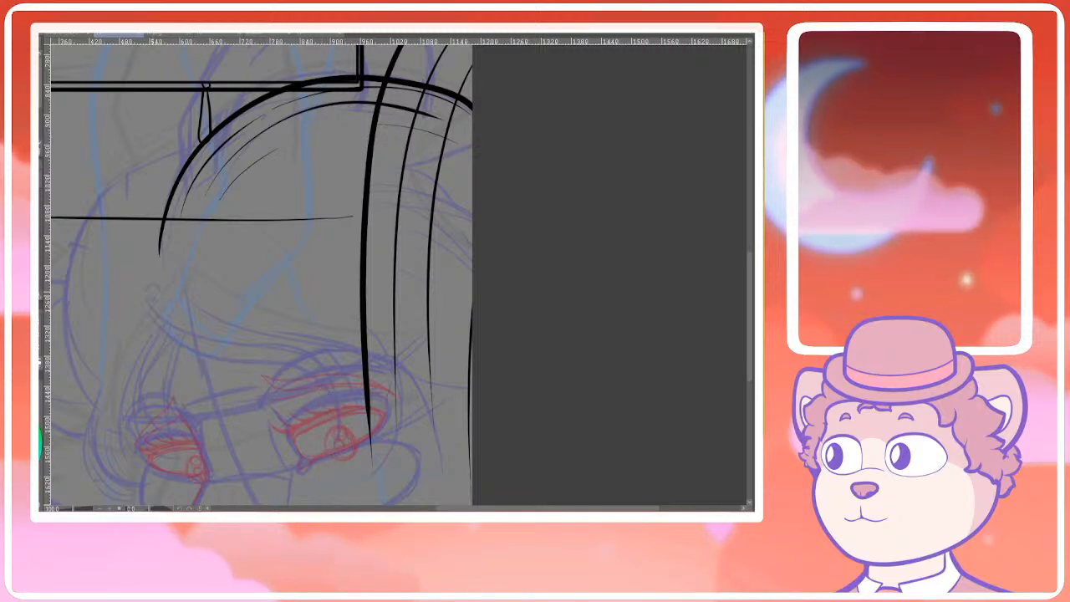
{"action": "mouse_move", "coordinate": [149, 299]}
{"action": "left_mouse_down"}
{"action": "mouse_move", "coordinate": [241, 361]}
{"action": "mouse_move", "coordinate": [325, 442]}
{"action": "left_mouse_up"}
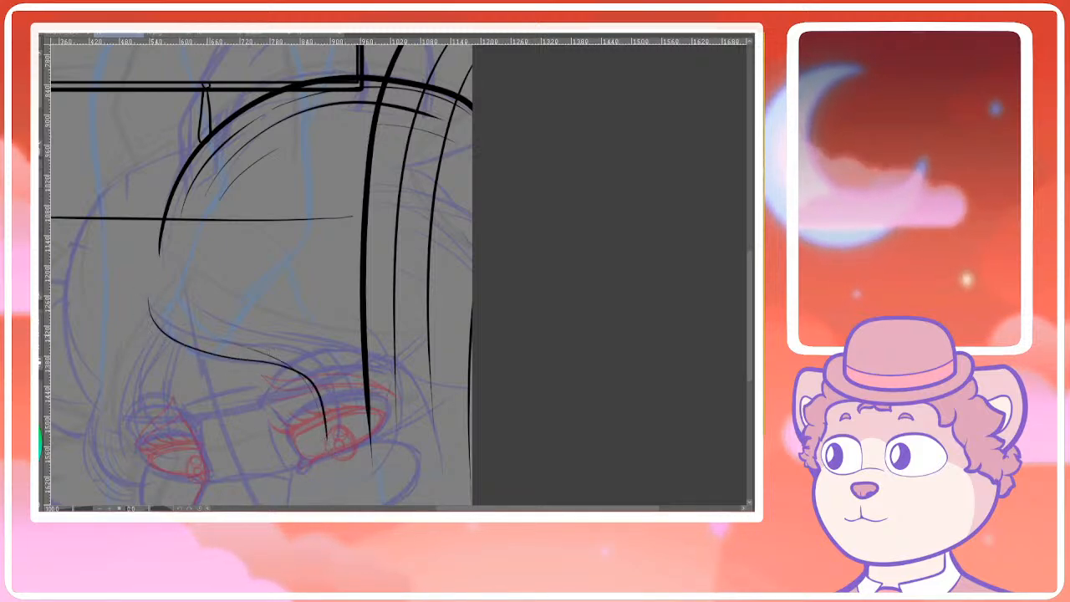
{"action": "scroll", "coordinate": [302, 354], "scroll_direction": "up", "scroll_amount": 3}
{"action": "key", "text": "ctrl+z"}
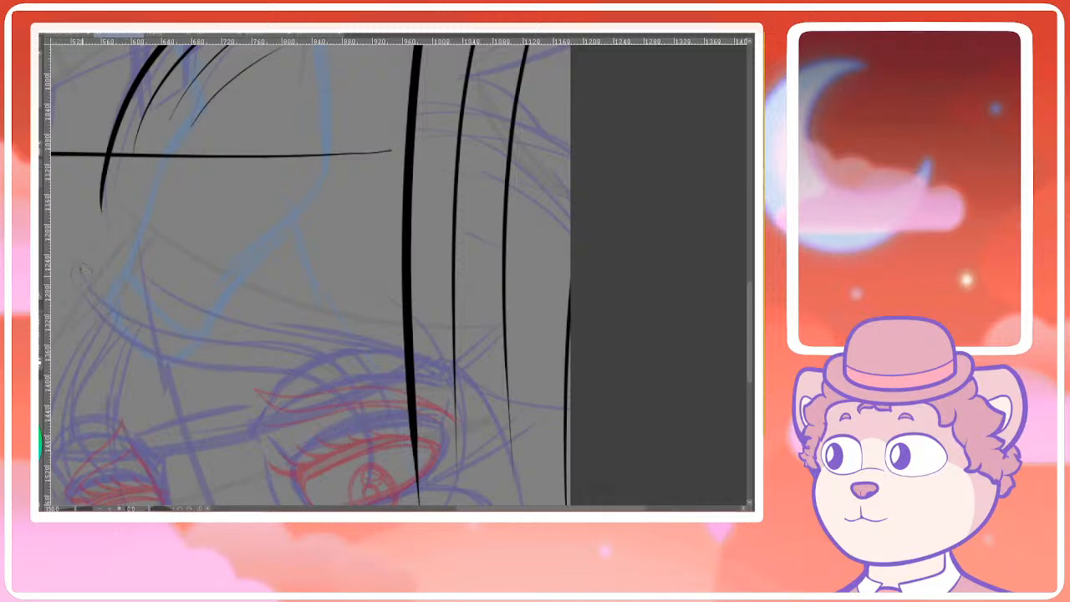
Ink the bold S-shaped lower edge of the foreground character's fringe, sweeping across the forehead to the eye beside the seat
{"action": "mouse_move", "coordinate": [80, 266]}
{"action": "left_mouse_down"}
{"action": "mouse_move", "coordinate": [361, 423]}
{"action": "mouse_move", "coordinate": [373, 501]}
{"action": "left_mouse_up"}
{"action": "left_click_drag", "start_coordinate": [394, 428], "coordinate": [376, 359]}
{"action": "mouse_move", "coordinate": [333, 325]}
{"action": "left_mouse_down"}
{"action": "mouse_move", "coordinate": [340, 353]}
{"action": "mouse_move", "coordinate": [335, 324]}
{"action": "left_mouse_up"}
{"action": "mouse_move", "coordinate": [187, 270]}
{"action": "left_mouse_down"}
{"action": "mouse_move", "coordinate": [314, 312]}
{"action": "mouse_move", "coordinate": [356, 455]}
{"action": "left_mouse_up"}
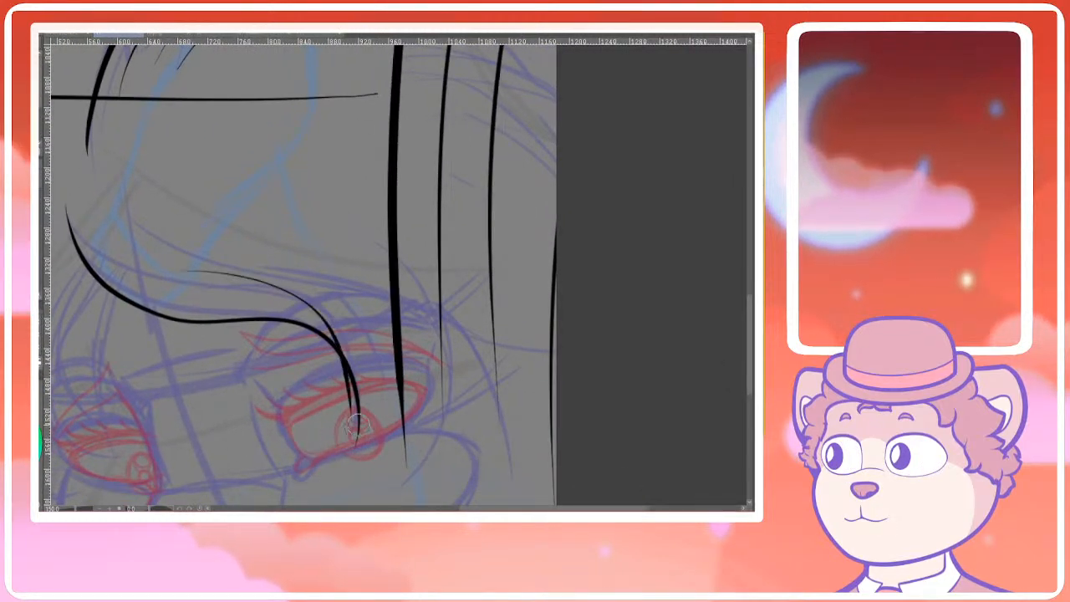
{"action": "key", "text": "ctrl+z"}
{"action": "key", "text": "ctrl+y"}
{"action": "key", "text": "ctrl+z"}
{"action": "key", "text": "ctrl+y"}
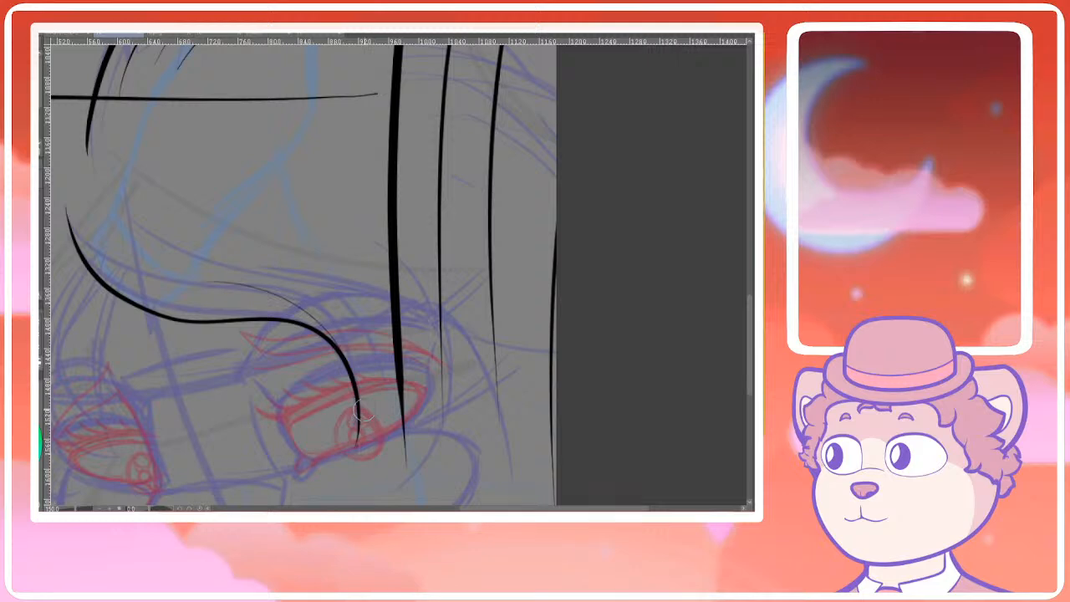
{"action": "left_click_drag", "start_coordinate": [357, 411], "coordinate": [188, 268]}
{"action": "left_click_drag", "start_coordinate": [352, 353], "coordinate": [334, 354]}
{"action": "left_click_drag", "start_coordinate": [318, 304], "coordinate": [325, 336]}
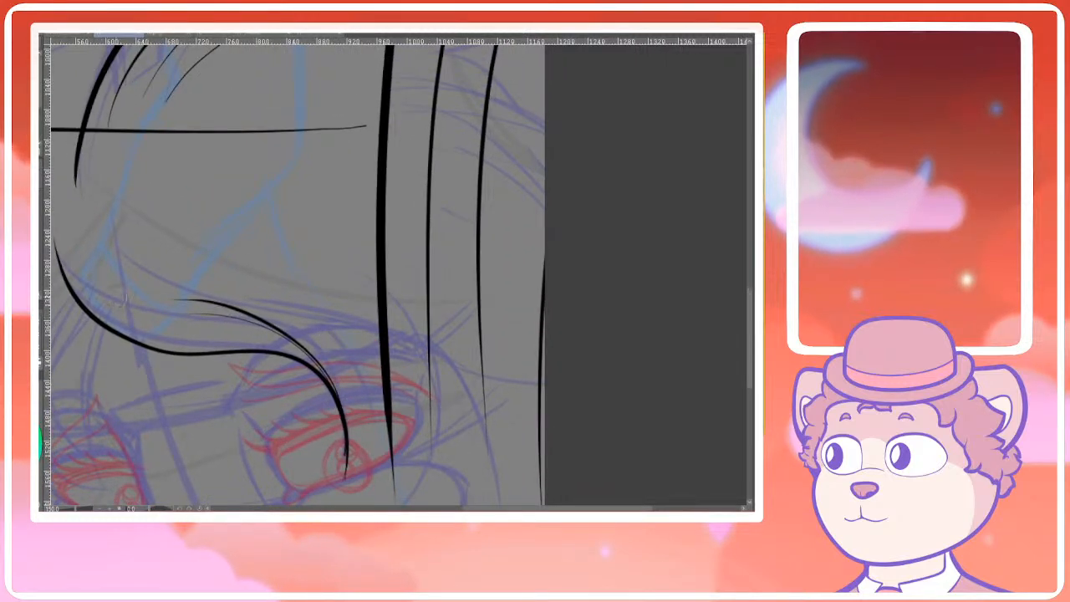
{"action": "key", "text": "ctrl+z"}
{"action": "left_click_drag", "start_coordinate": [104, 279], "coordinate": [218, 373]}
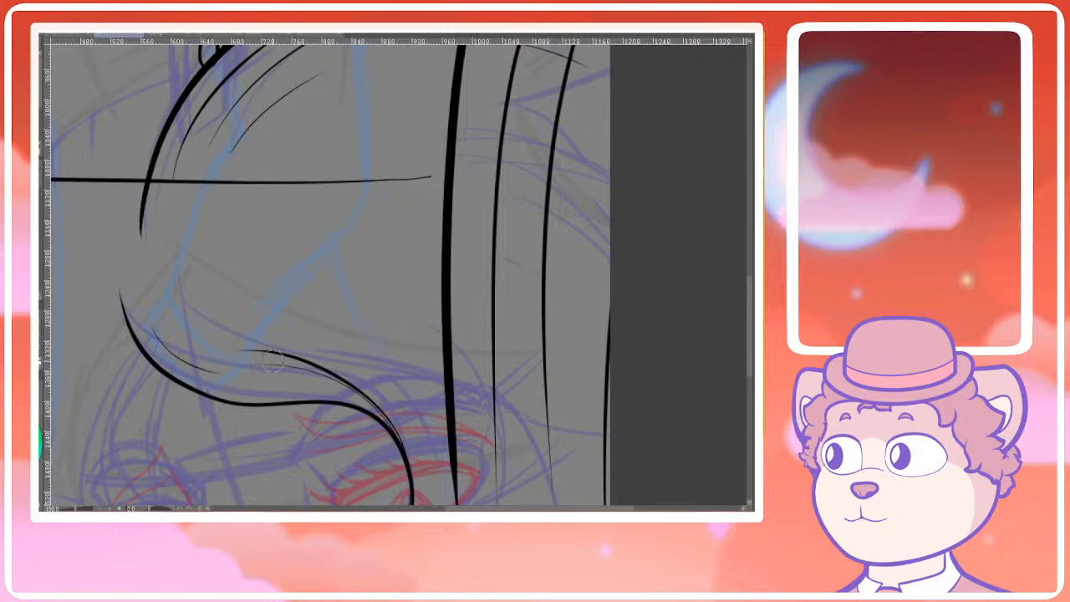
{"action": "key", "text": "ctrl+z"}
{"action": "key", "text": "ctrl+z"}
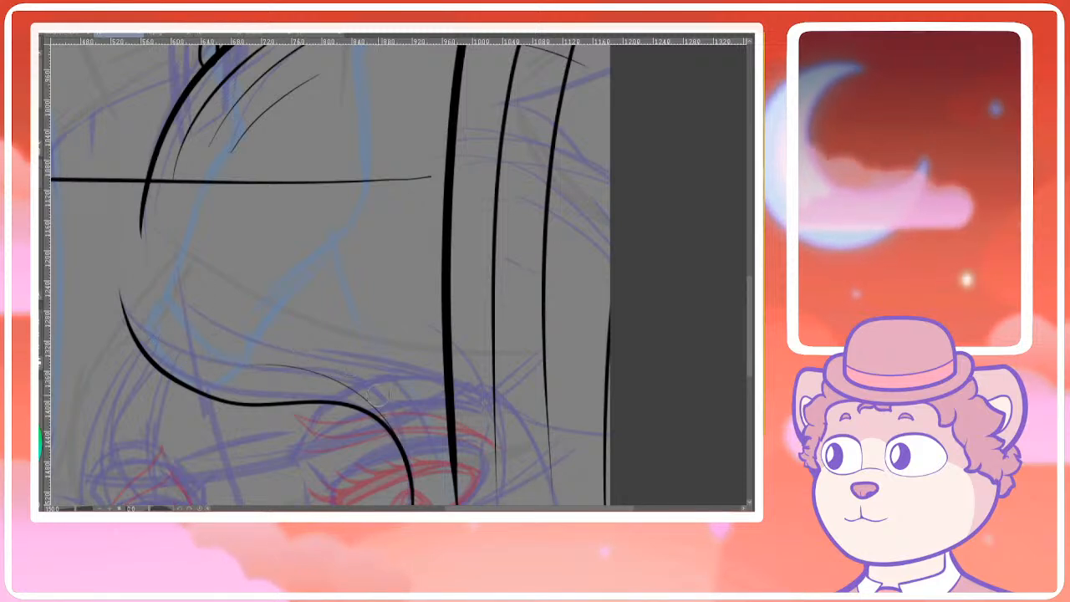
{"action": "left_click_drag", "start_coordinate": [413, 463], "coordinate": [414, 439]}
{"action": "key", "text": "ctrl+z"}
{"action": "mouse_move", "coordinate": [411, 478]}
{"action": "left_mouse_down"}
{"action": "mouse_move", "coordinate": [171, 347]}
{"action": "mouse_move", "coordinate": [153, 324]}
{"action": "left_mouse_up"}
{"action": "key", "text": "ctrl+z"}
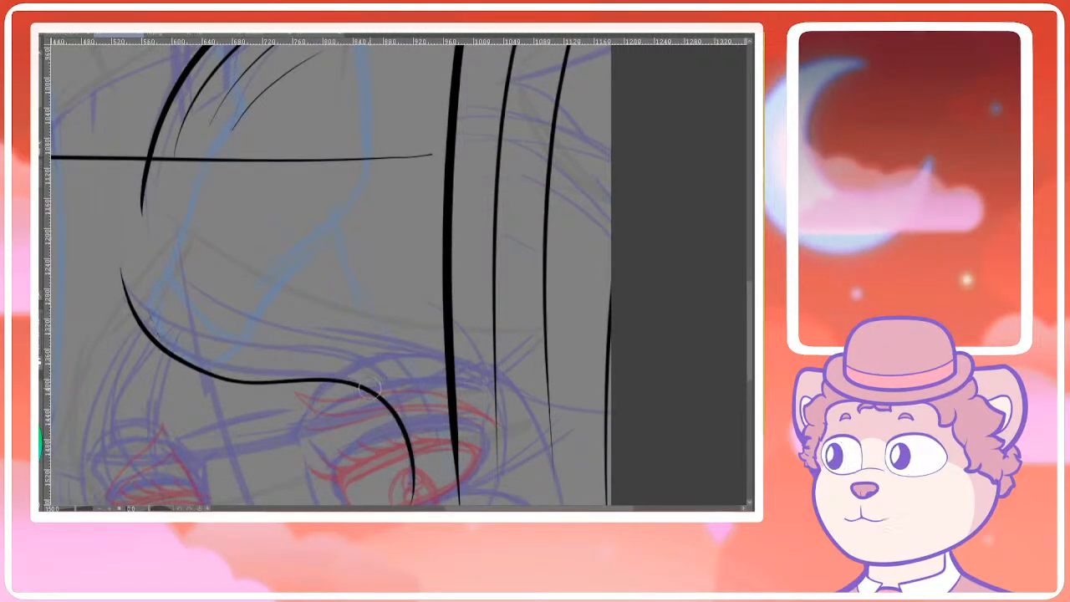
Ink a second line hugging the upper side of the fringe edge, merging with it above the eye
{"action": "left_click_drag", "start_coordinate": [407, 481], "coordinate": [205, 367]}
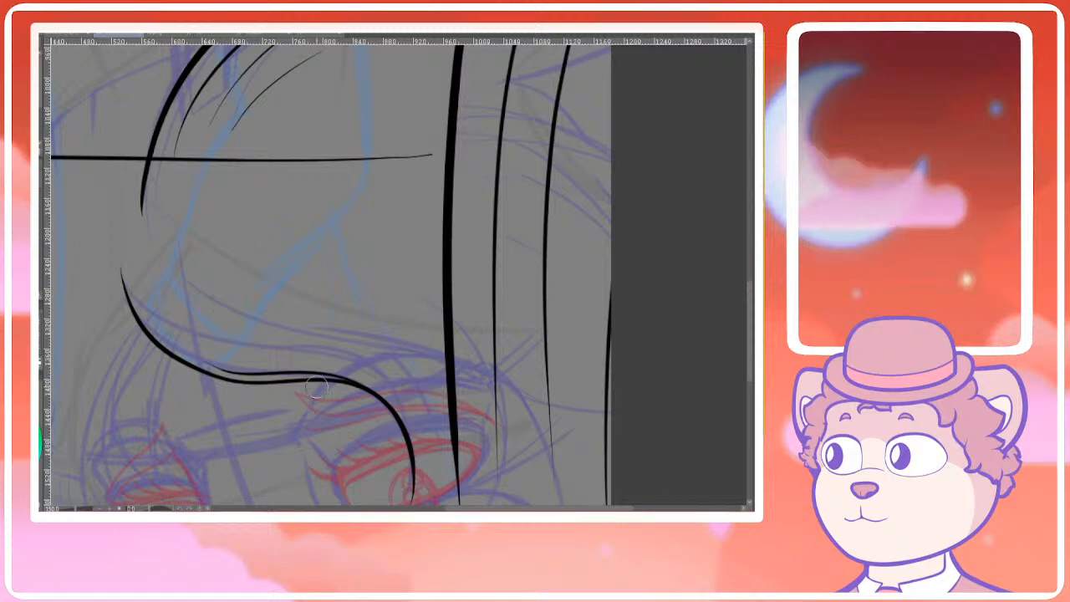
{"action": "left_click_drag", "start_coordinate": [322, 356], "coordinate": [314, 387]}
{"action": "left_click_drag", "start_coordinate": [212, 403], "coordinate": [408, 399]}
{"action": "key", "text": "ctrl+z"}
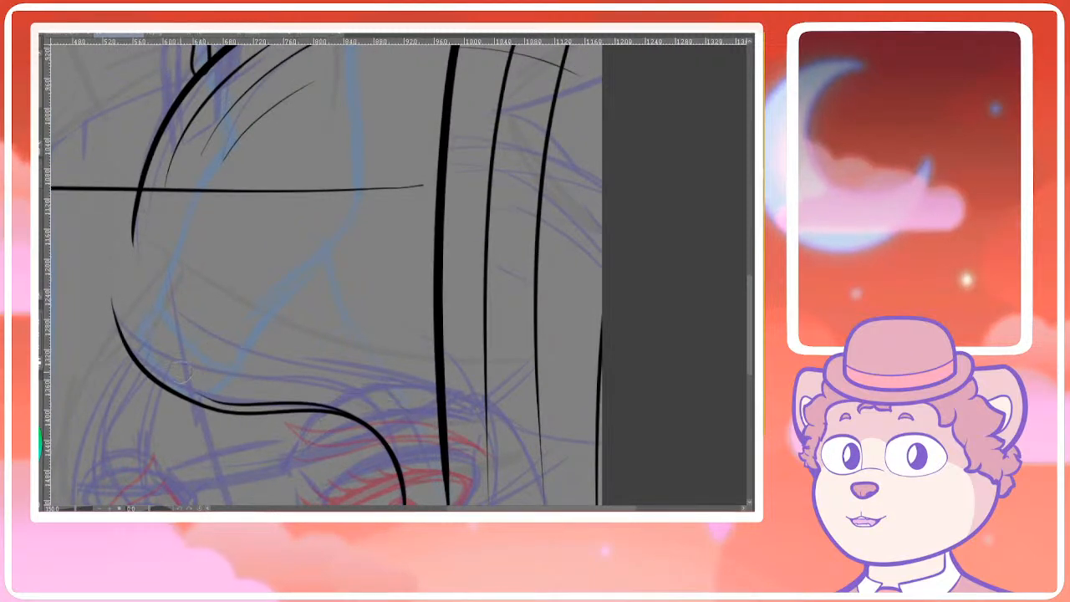
{"action": "mouse_move", "coordinate": [183, 374]}
{"action": "left_mouse_down"}
{"action": "mouse_move", "coordinate": [296, 407]}
{"action": "mouse_move", "coordinate": [168, 341]}
{"action": "left_mouse_up"}
{"action": "key", "text": "ctrl+z"}
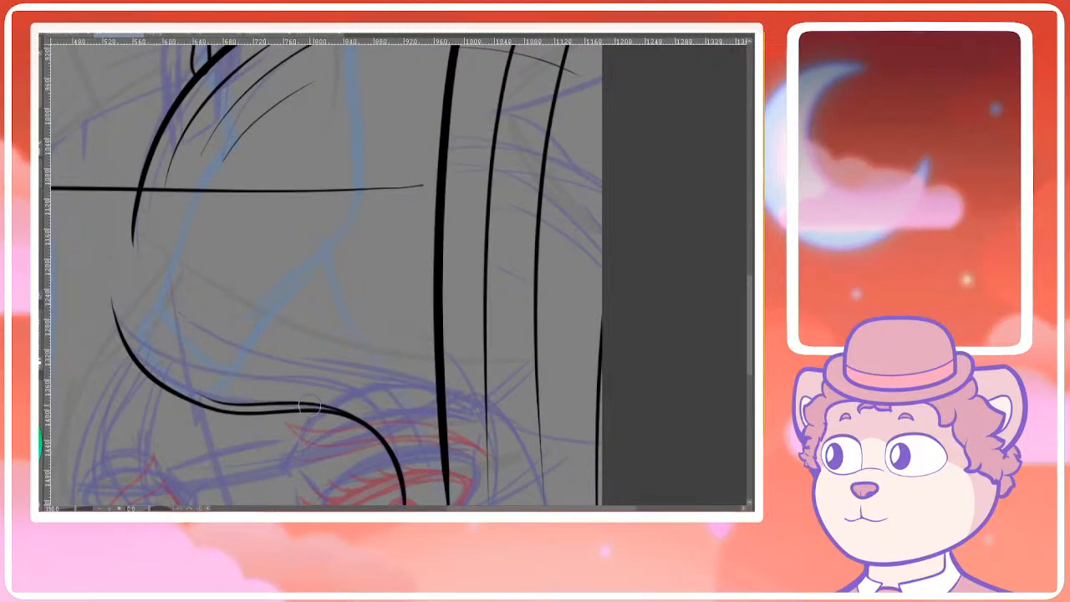
{"action": "mouse_move", "coordinate": [310, 409]}
{"action": "left_mouse_down"}
{"action": "mouse_move", "coordinate": [176, 354]}
{"action": "mouse_move", "coordinate": [343, 401]}
{"action": "left_mouse_up"}
{"action": "key", "text": "ctrl+z"}
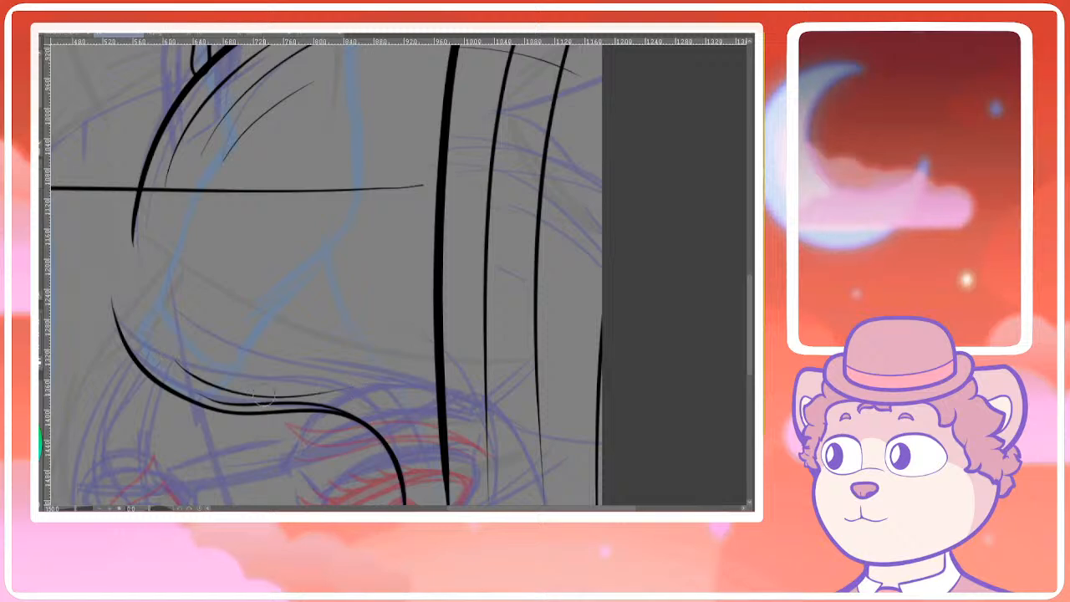
{"action": "key", "text": "ctrl+z"}
{"action": "left_click_drag", "start_coordinate": [173, 362], "coordinate": [398, 456]}
{"action": "key", "text": "ctrl+z"}
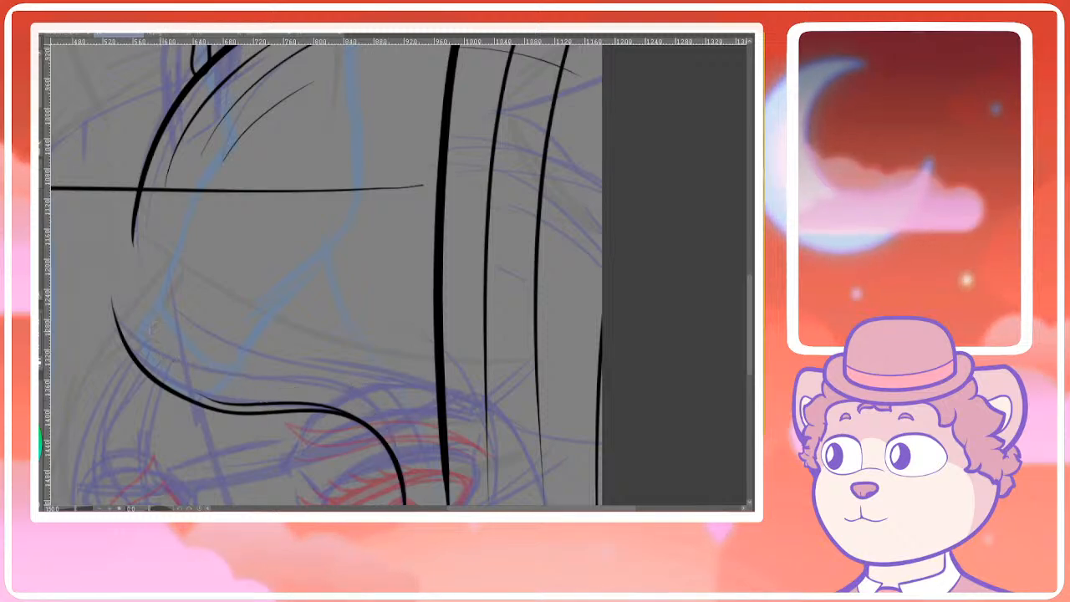
{"action": "left_click_drag", "start_coordinate": [163, 340], "coordinate": [373, 426]}
{"action": "key", "text": "ctrl+z"}
{"action": "mouse_move", "coordinate": [157, 348]}
{"action": "left_mouse_down"}
{"action": "mouse_move", "coordinate": [336, 386]}
{"action": "mouse_move", "coordinate": [408, 466]}
{"action": "mouse_move", "coordinate": [202, 363]}
{"action": "left_mouse_up"}
{"action": "key", "text": "ctrl+z"}
{"action": "key", "text": "ctrl+z"}
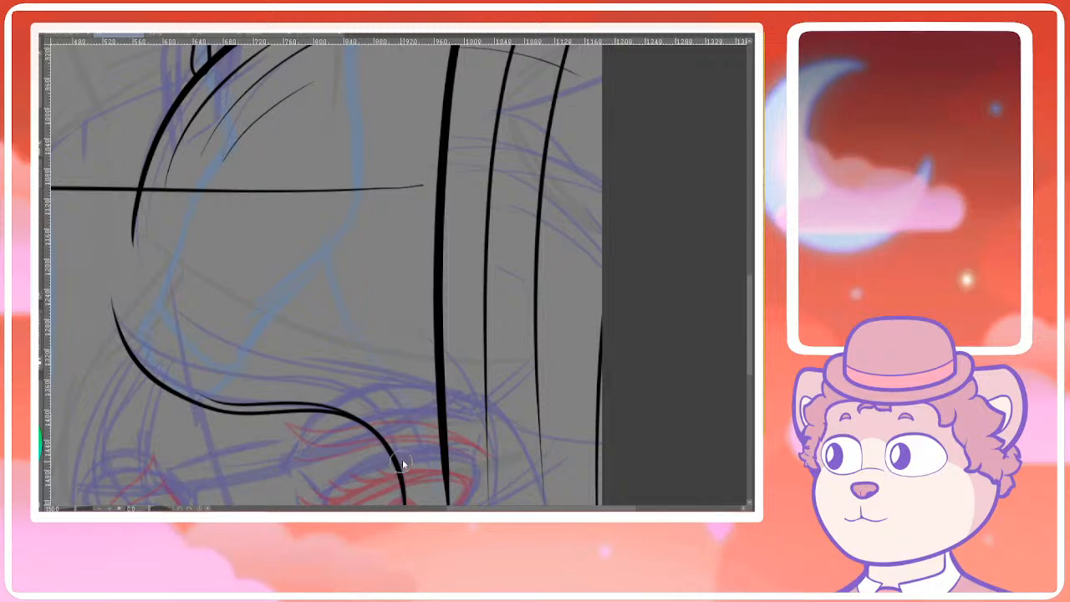
{"action": "left_click_drag", "start_coordinate": [402, 464], "coordinate": [202, 362]}
{"action": "key", "text": "ctrl+z"}
Ink a thinner third hair strand parallel above the fringe edge, tapering at both ends, and check it against the head
{"action": "left_click_drag", "start_coordinate": [394, 452], "coordinate": [187, 370]}
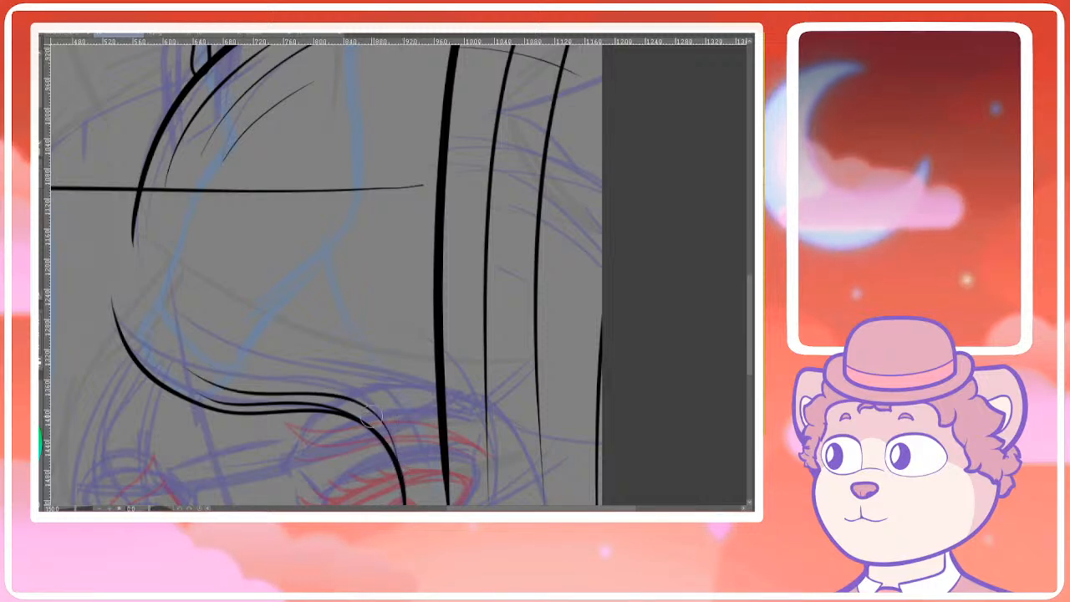
{"action": "scroll", "coordinate": [386, 418], "scroll_direction": "down", "scroll_amount": 2}
{"action": "scroll", "coordinate": [393, 393], "scroll_direction": "up", "scroll_amount": 1}
{"action": "left_click_drag", "start_coordinate": [393, 389], "coordinate": [306, 360]}
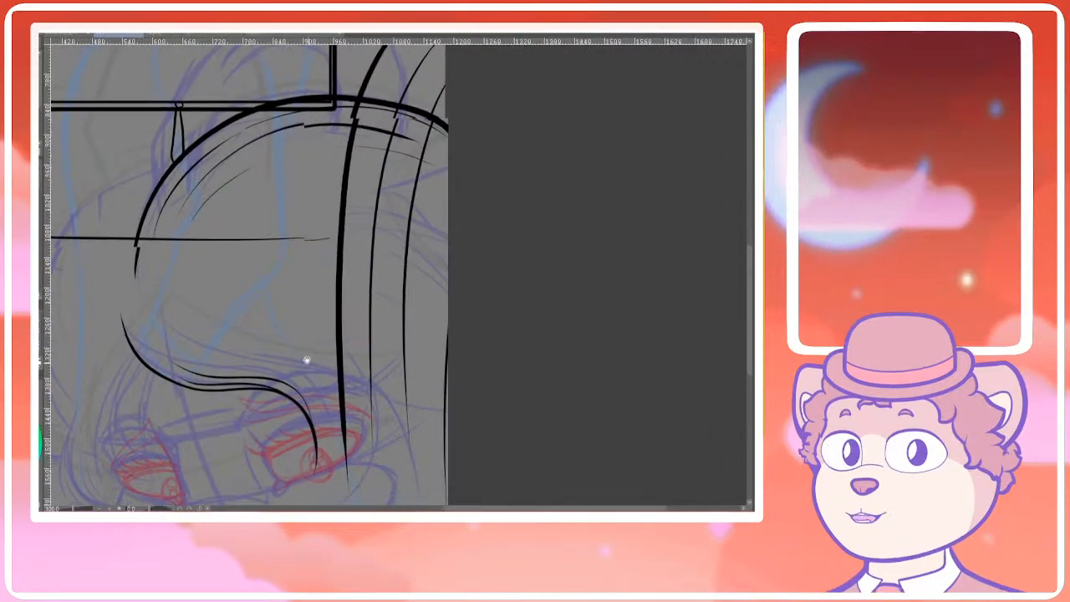
{"action": "scroll", "coordinate": [307, 359], "scroll_direction": "up", "scroll_amount": 1}
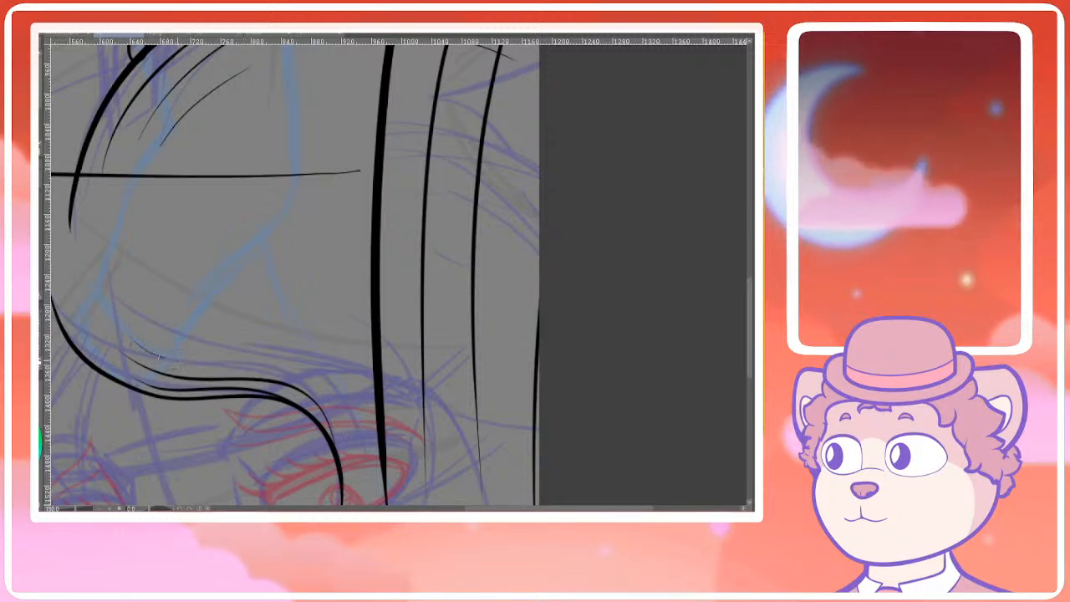
{"action": "left_click_drag", "start_coordinate": [134, 343], "coordinate": [423, 463]}
{"action": "left_click_drag", "start_coordinate": [281, 398], "coordinate": [260, 353]}
{"action": "key", "text": "ctrl+z"}
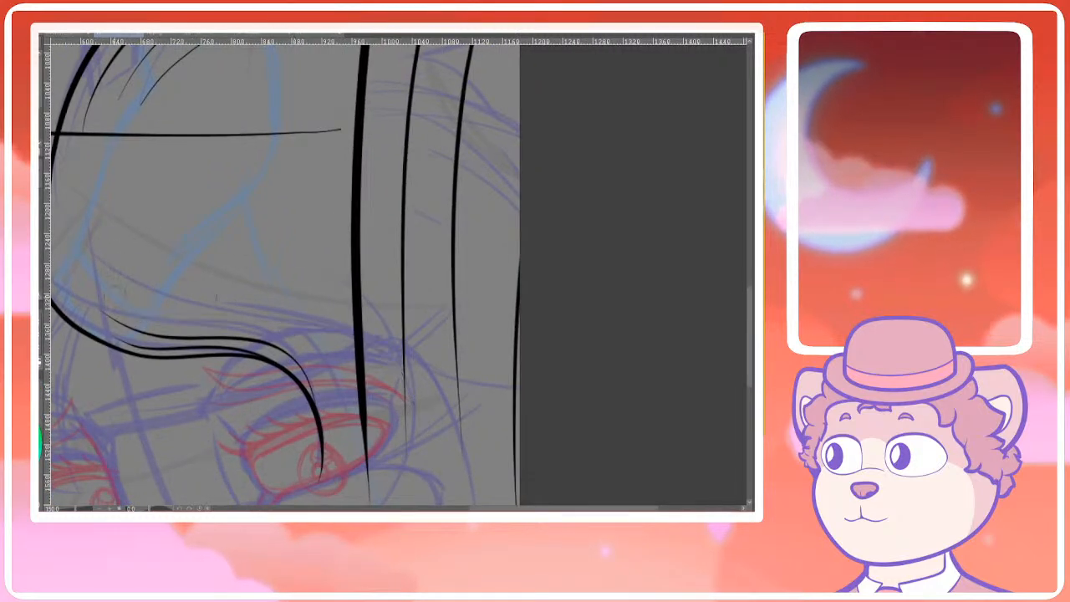
{"action": "left_click_drag", "start_coordinate": [117, 311], "coordinate": [374, 409]}
{"action": "key", "text": "ctrl+z"}
{"action": "mouse_move", "coordinate": [121, 305]}
{"action": "left_mouse_down"}
{"action": "mouse_move", "coordinate": [381, 401]}
{"action": "mouse_move", "coordinate": [378, 489]}
{"action": "left_mouse_up"}
{"action": "key", "text": "ctrl+z"}
Ink a longer outer fringe strand curving past the eye across the seat lines, with a thin hair stroke above its bend
{"action": "mouse_move", "coordinate": [141, 302]}
{"action": "left_mouse_down"}
{"action": "mouse_move", "coordinate": [370, 332]}
{"action": "mouse_move", "coordinate": [417, 448]}
{"action": "left_mouse_up"}
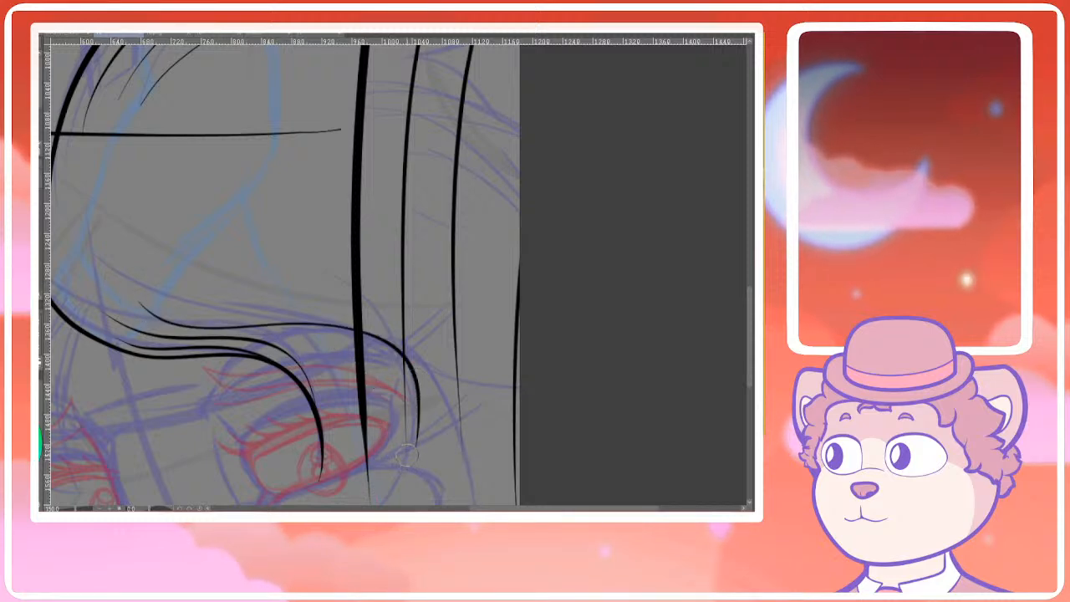
{"action": "left_click_drag", "start_coordinate": [416, 399], "coordinate": [423, 422]}
{"action": "left_click_drag", "start_coordinate": [420, 478], "coordinate": [317, 349]}
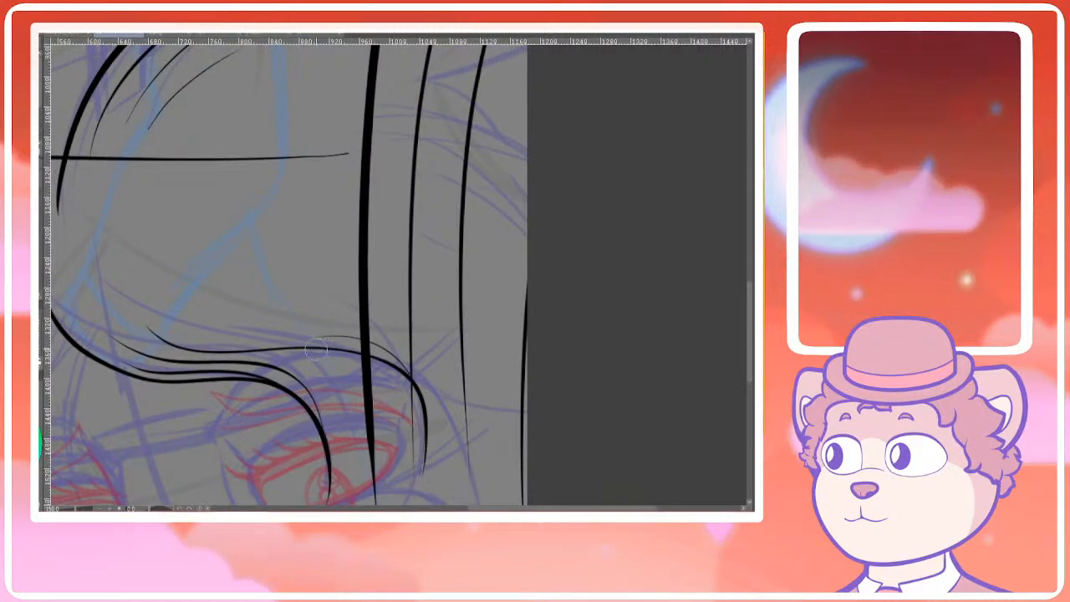
Ink a thin strand arching just above the outer fringe strand, merging with it at its bend past the seat edge
{"action": "key", "text": "ctrl+z"}
{"action": "left_click_drag", "start_coordinate": [426, 428], "coordinate": [317, 327]}
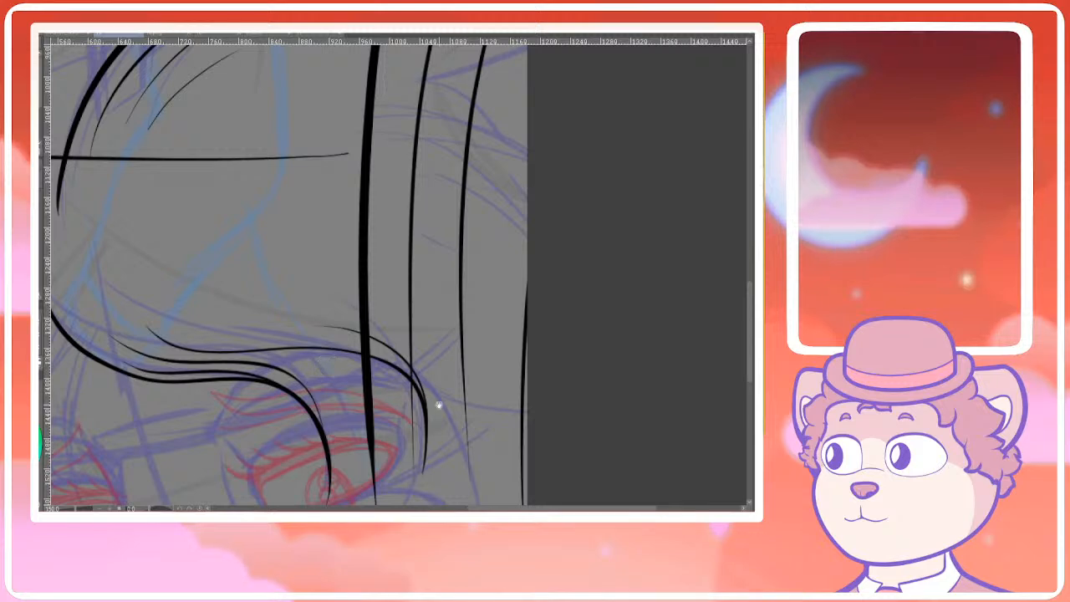
{"action": "key", "text": "ctrl+z"}
{"action": "left_click_drag", "start_coordinate": [422, 462], "coordinate": [243, 343]}
{"action": "key", "text": "ctrl+z"}
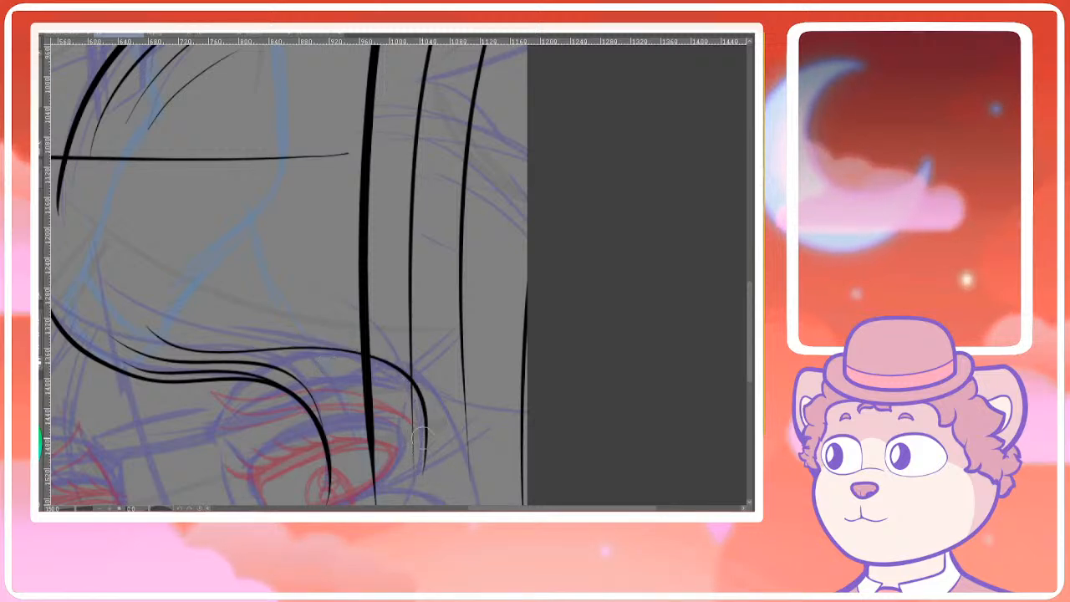
{"action": "left_click_drag", "start_coordinate": [423, 467], "coordinate": [243, 343]}
{"action": "key", "text": "ctrl+z"}
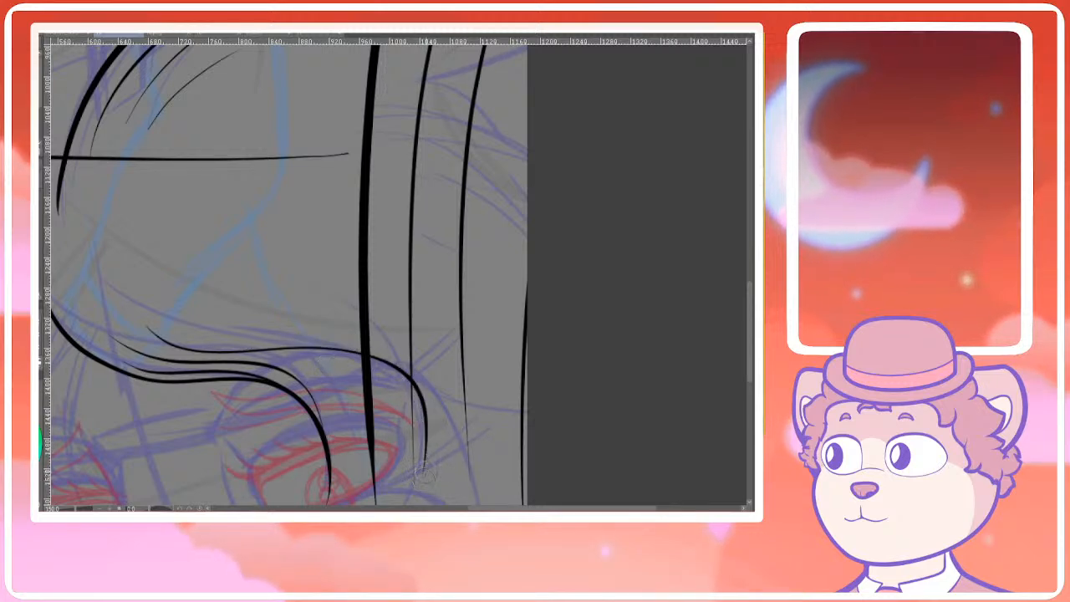
{"action": "left_click_drag", "start_coordinate": [425, 470], "coordinate": [302, 333]}
{"action": "key", "text": "ctrl+z"}
{"action": "left_click_drag", "start_coordinate": [425, 468], "coordinate": [244, 338]}
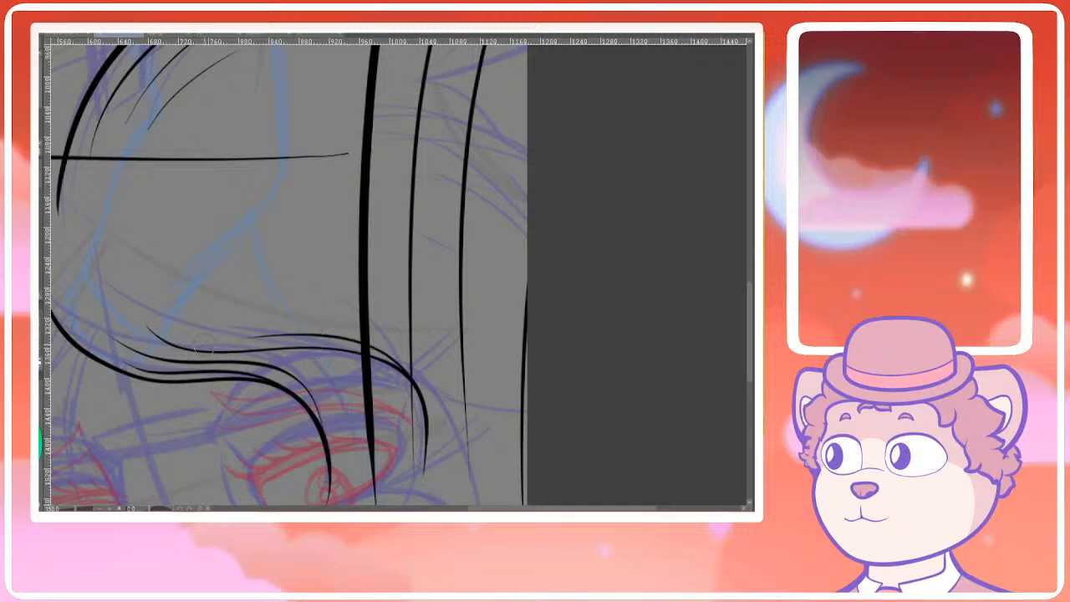
Extend the start of the arching strand with a thin tapered stroke curving up over the forehead, parallel to the strand below
{"action": "left_click_drag", "start_coordinate": [430, 438], "coordinate": [368, 416]}
{"action": "left_click_drag", "start_coordinate": [233, 313], "coordinate": [338, 361]}
{"action": "scroll", "coordinate": [330, 344], "scroll_direction": "up", "scroll_amount": 3}
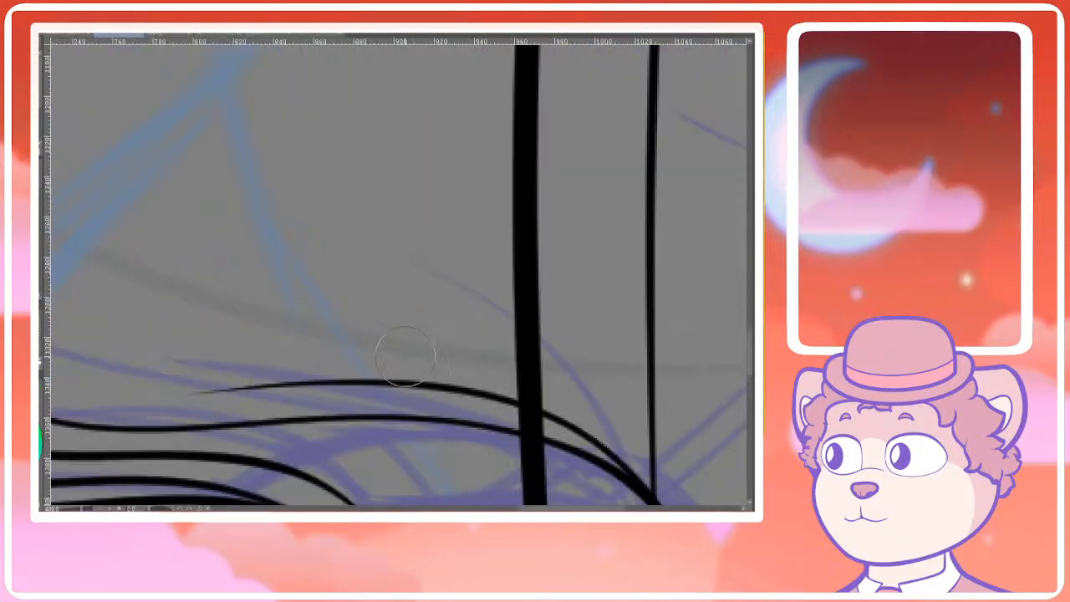
{"action": "left_click_drag", "start_coordinate": [94, 359], "coordinate": [361, 369]}
{"action": "left_click_drag", "start_coordinate": [193, 376], "coordinate": [302, 368]}
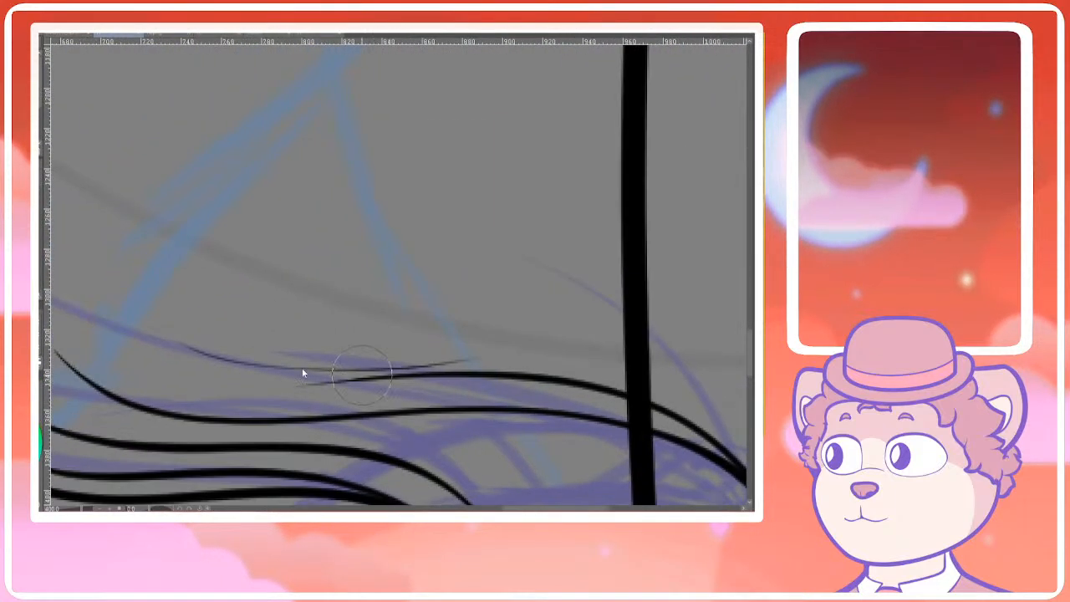
{"action": "key", "text": "ctrl+z"}
{"action": "mouse_move", "coordinate": [209, 350]}
{"action": "left_mouse_down"}
{"action": "mouse_move", "coordinate": [298, 376]}
{"action": "mouse_move", "coordinate": [477, 381]}
{"action": "left_mouse_up"}
{"action": "key", "text": "ctrl+z"}
{"action": "left_click_drag", "start_coordinate": [159, 322], "coordinate": [507, 378]}
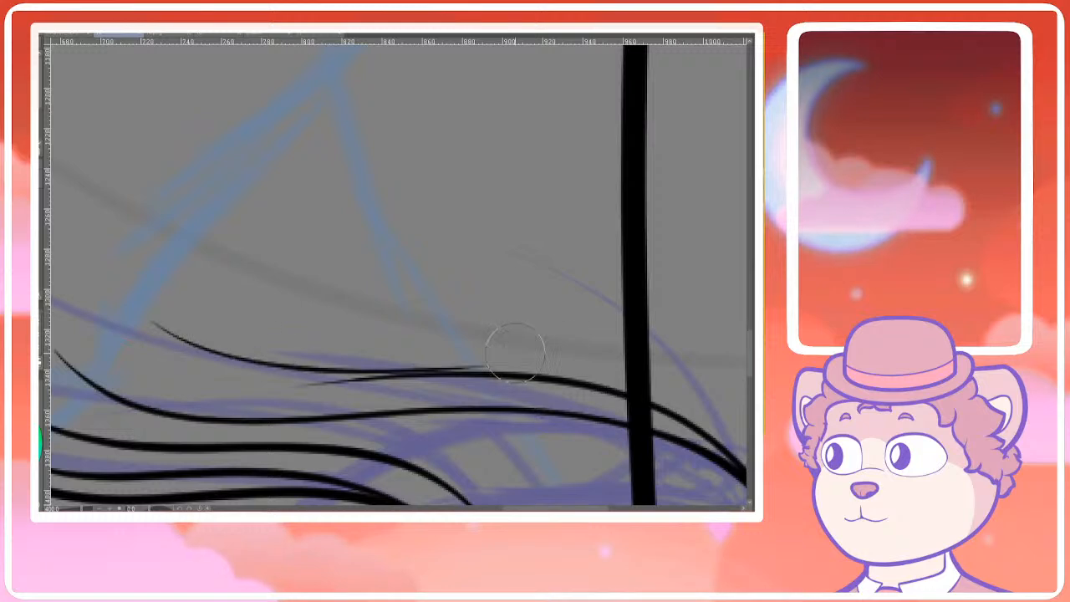
{"action": "key", "text": "ctrl+z"}
{"action": "left_click_drag", "start_coordinate": [97, 326], "coordinate": [470, 369]}
{"action": "scroll", "coordinate": [332, 376], "scroll_direction": "down", "scroll_amount": 4}
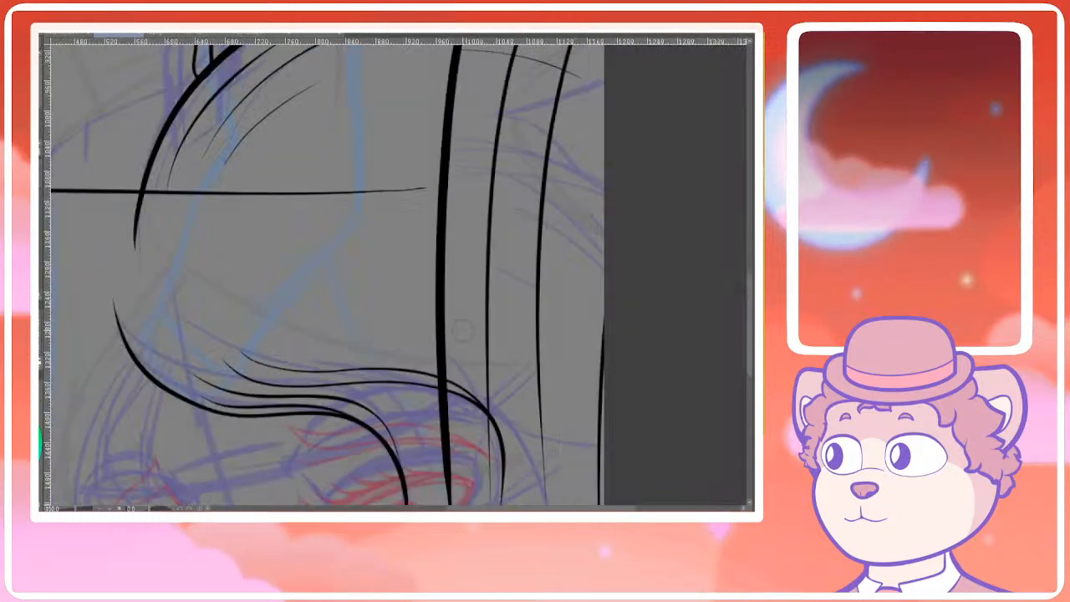
Ink a flicked hair strand leaving the outer fringe bend and sweeping across the seat lines to the canvas edge
{"action": "mouse_move", "coordinate": [535, 403]}
{"action": "left_mouse_down"}
{"action": "mouse_move", "coordinate": [491, 376]}
{"action": "mouse_move", "coordinate": [328, 332]}
{"action": "mouse_move", "coordinate": [341, 379]}
{"action": "left_mouse_up"}
{"action": "scroll", "coordinate": [318, 353], "scroll_direction": "down", "scroll_amount": 2}
{"action": "scroll", "coordinate": [338, 332], "scroll_direction": "up", "scroll_amount": 3}
{"action": "left_click_drag", "start_coordinate": [262, 333], "coordinate": [384, 414]}
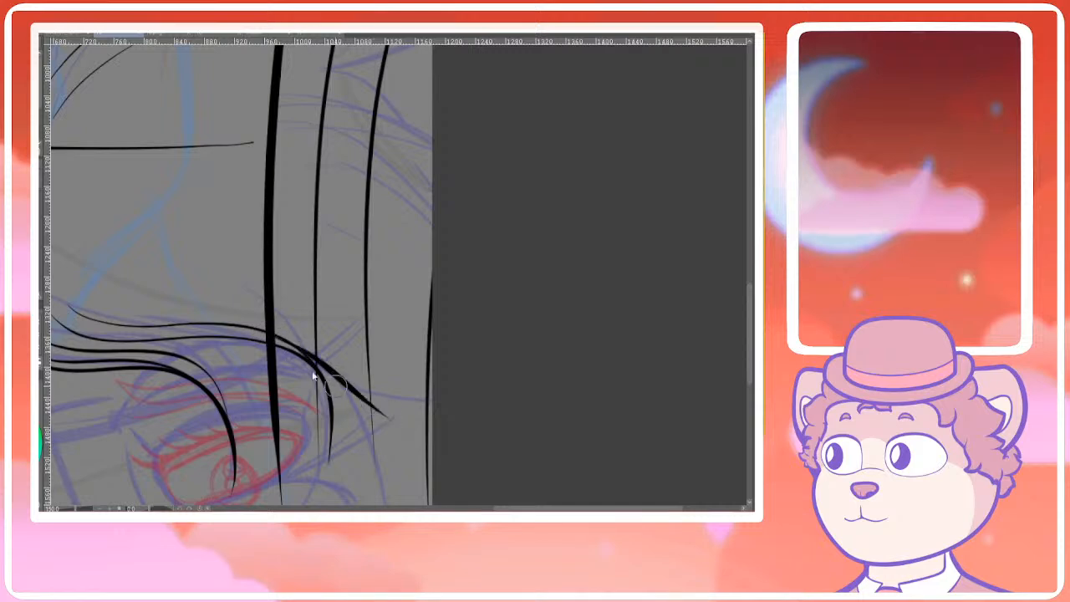
{"action": "key", "text": "ctrl+z"}
{"action": "left_click_drag", "start_coordinate": [310, 370], "coordinate": [431, 407]}
{"action": "key", "text": "ctrl+z"}
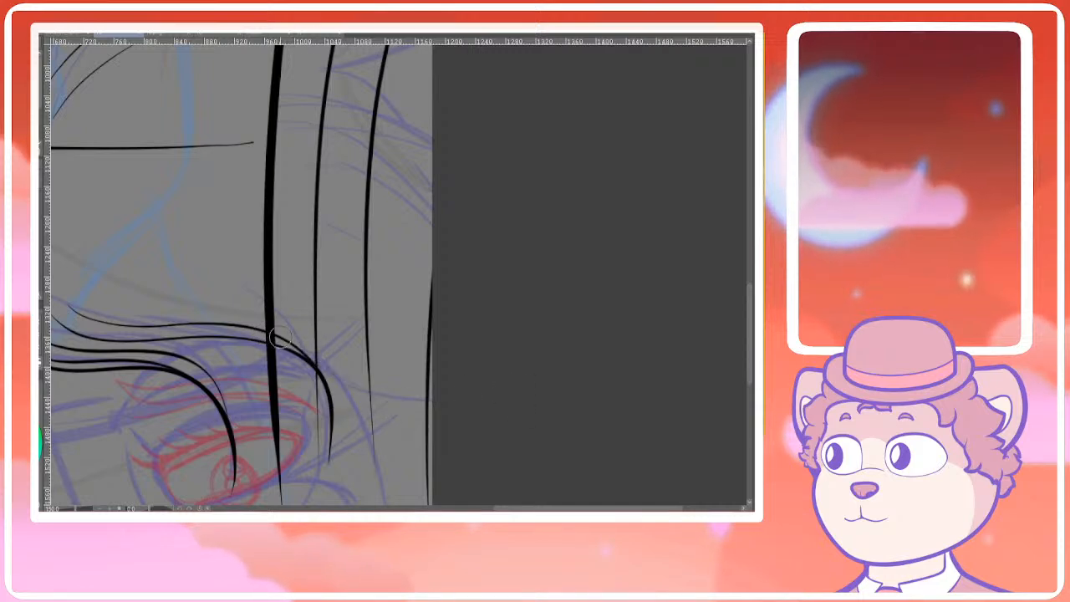
{"action": "left_click_drag", "start_coordinate": [272, 331], "coordinate": [496, 386]}
{"action": "scroll", "coordinate": [330, 389], "scroll_direction": "down", "scroll_amount": 4}
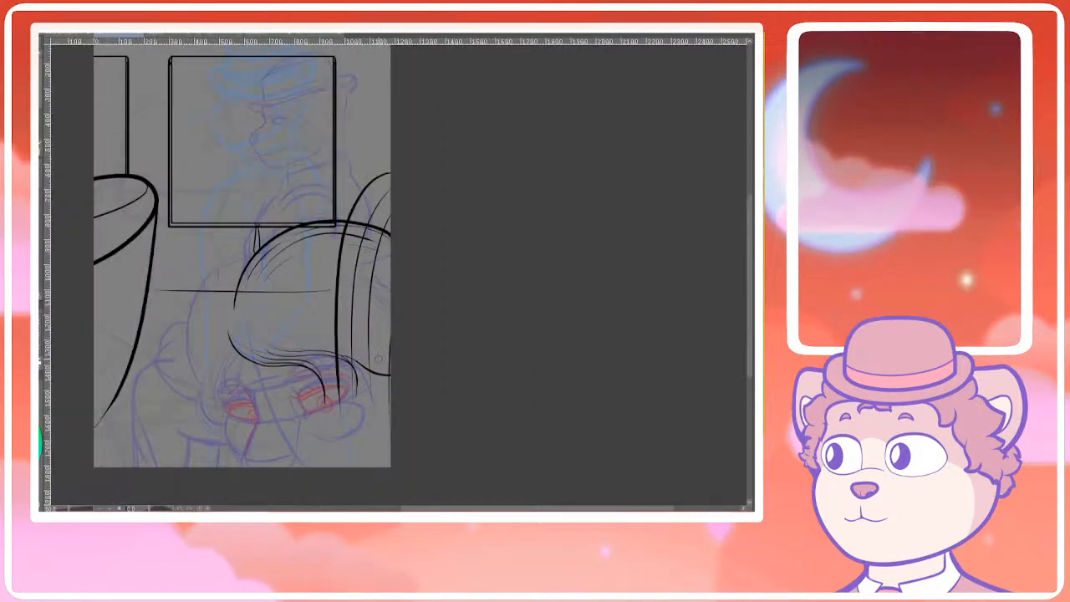
{"action": "scroll", "coordinate": [280, 337], "scroll_direction": "up", "scroll_amount": 4}
{"action": "key", "text": "ctrl+z"}
{"action": "left_click_drag", "start_coordinate": [280, 337], "coordinate": [488, 392]}
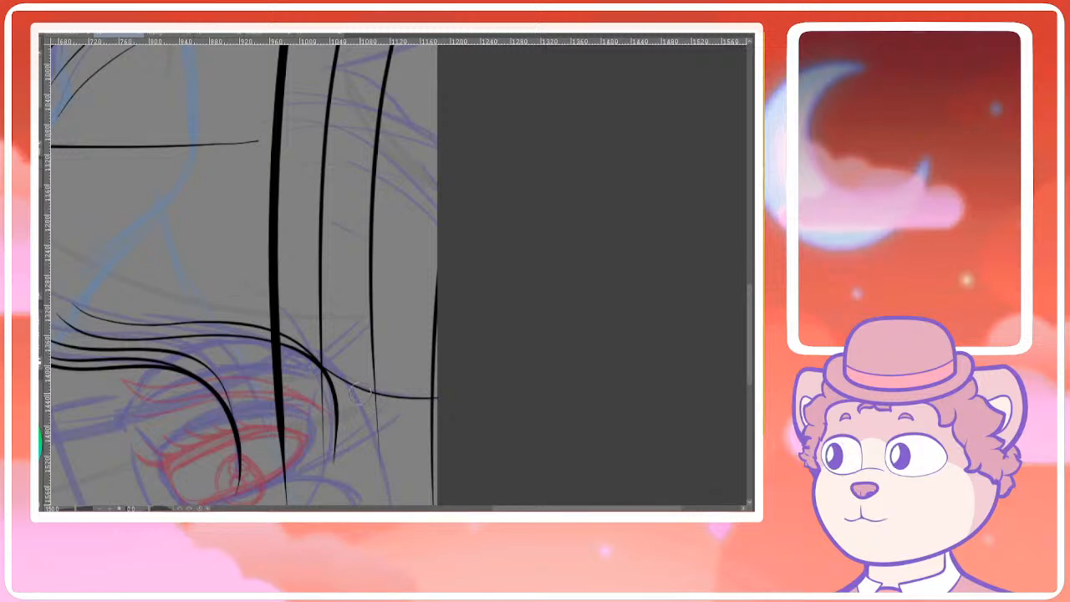
Ink two curved lines across the seat below the crown strands, the upper one arching down to meet the lower near the canvas edge
{"action": "scroll", "coordinate": [338, 336], "scroll_direction": "down", "scroll_amount": 3}
{"action": "scroll", "coordinate": [339, 336], "scroll_direction": "up", "scroll_amount": 4}
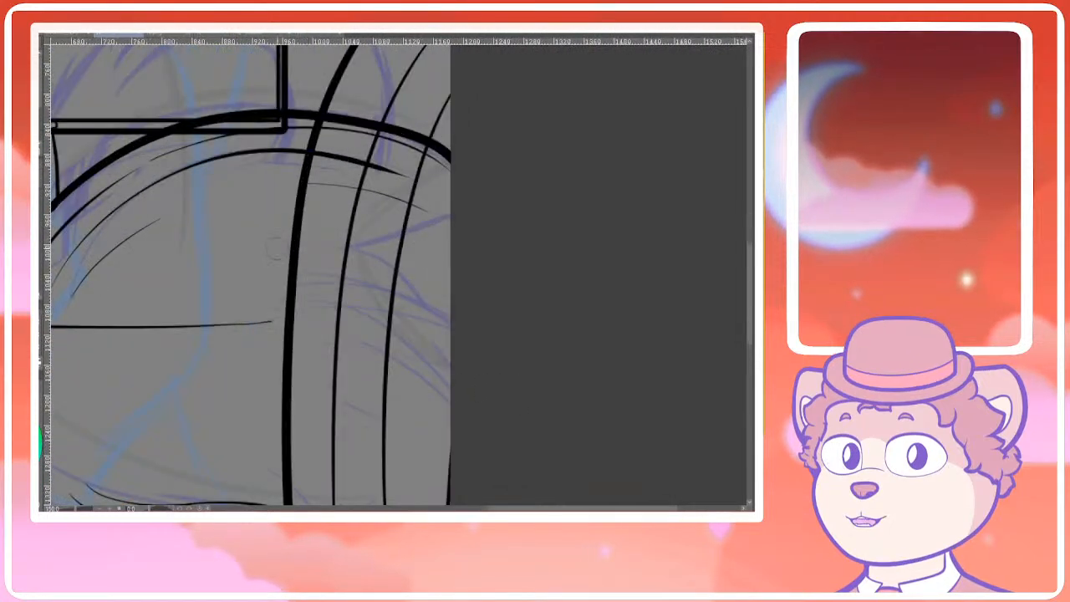
{"action": "left_click_drag", "start_coordinate": [349, 275], "coordinate": [482, 357]}
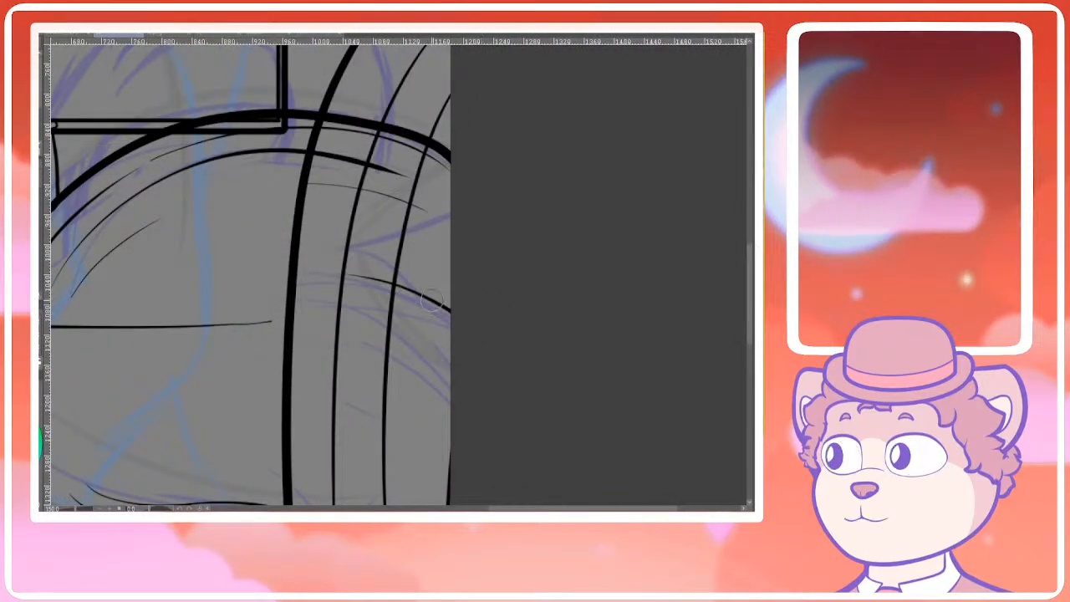
{"action": "left_click_drag", "start_coordinate": [441, 312], "coordinate": [280, 243]}
{"action": "scroll", "coordinate": [390, 278], "scroll_direction": "up", "scroll_amount": 1}
{"action": "key", "text": "ctrl+z"}
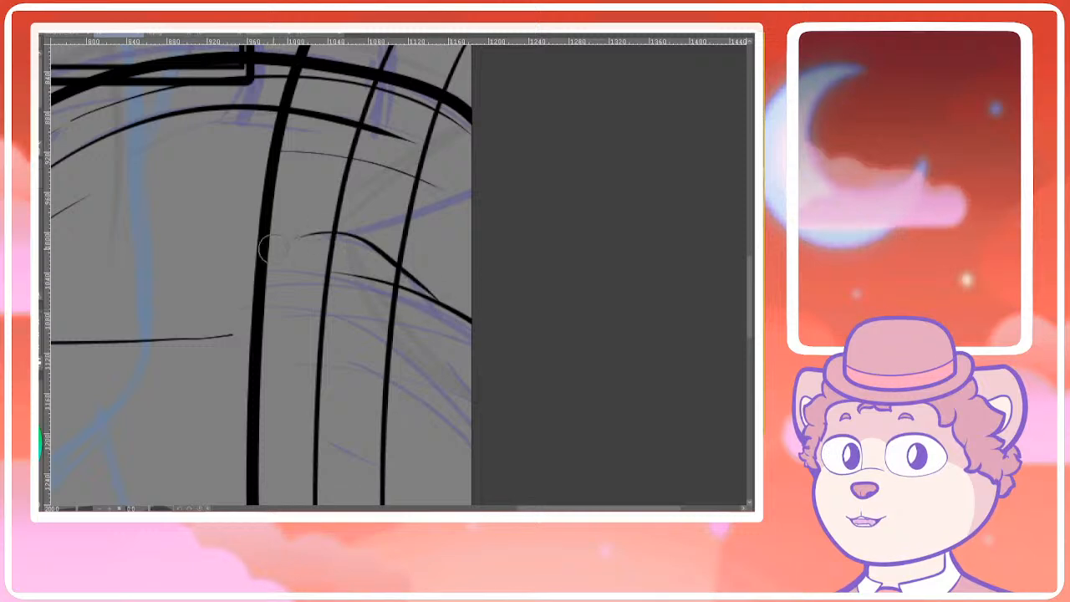
{"action": "key", "text": "ctrl+z"}
{"action": "left_click_drag", "start_coordinate": [426, 296], "coordinate": [287, 243]}
Ink a line rising from the arched line's peak to the canvas edge, forming a pointed notch, and check it against the head
{"action": "mouse_move", "coordinate": [363, 241]}
{"action": "left_mouse_down"}
{"action": "mouse_move", "coordinate": [336, 262]}
{"action": "mouse_move", "coordinate": [443, 213]}
{"action": "left_mouse_up"}
{"action": "key", "text": "ctrl+z"}
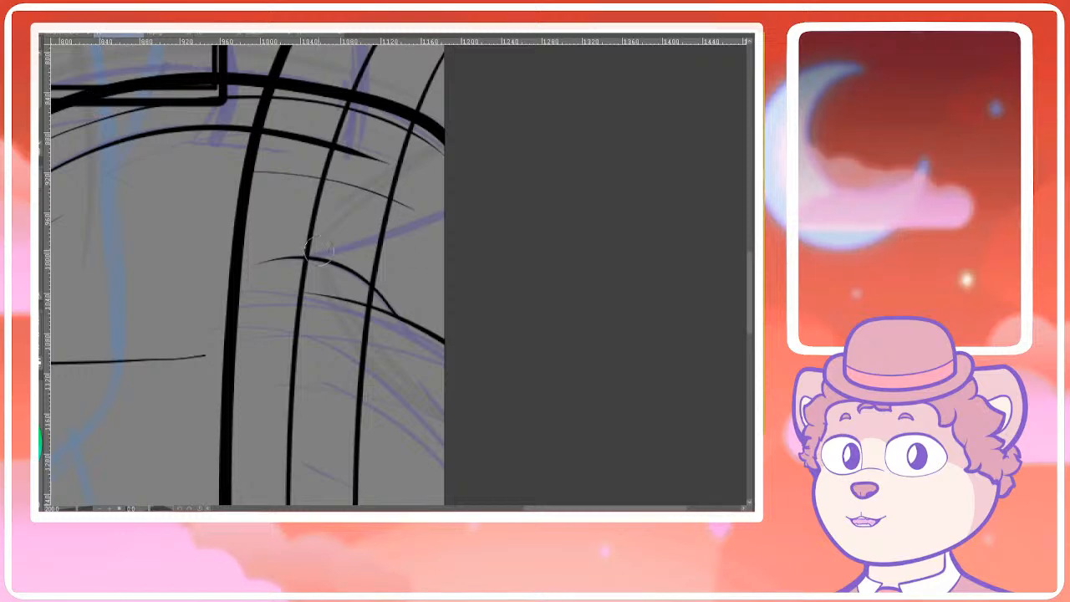
{"action": "left_click_drag", "start_coordinate": [308, 257], "coordinate": [443, 213]}
{"action": "scroll", "coordinate": [363, 239], "scroll_direction": "down", "scroll_amount": 2}
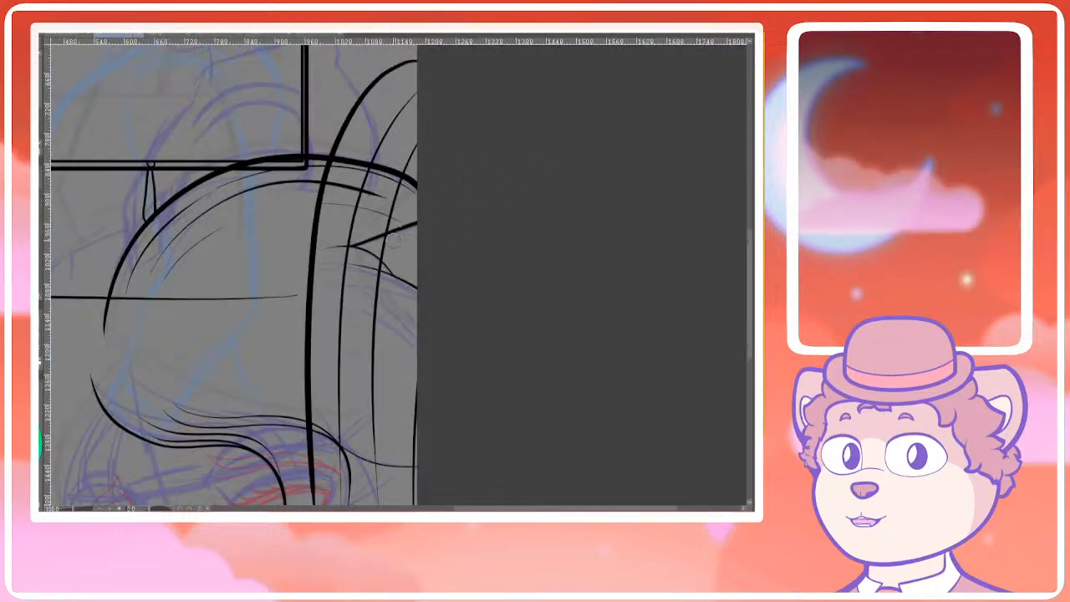
{"action": "left_click_drag", "start_coordinate": [333, 277], "coordinate": [407, 245]}
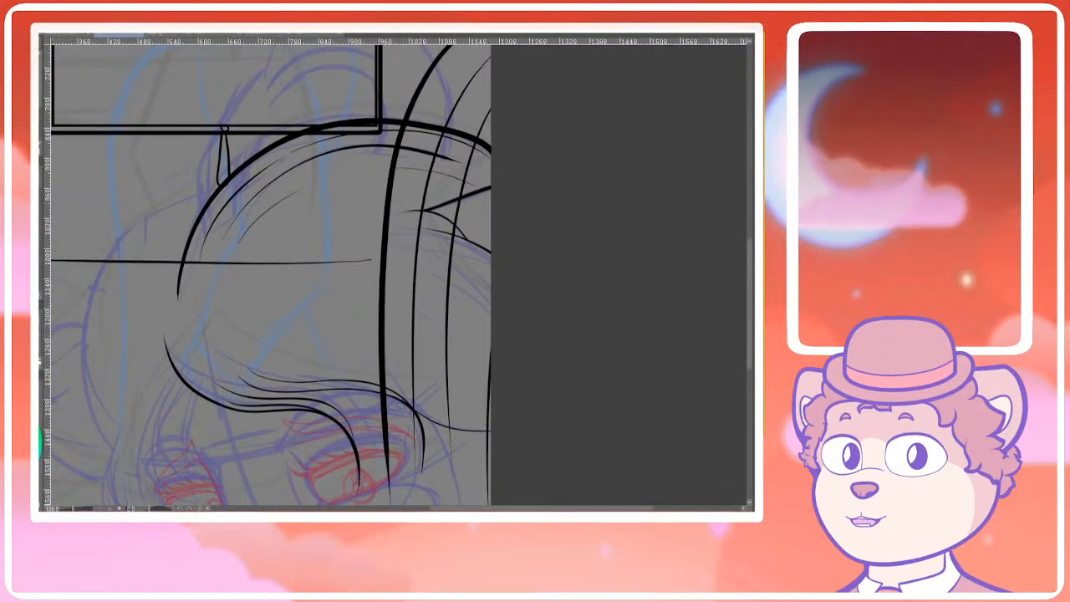
{"action": "left_click_drag", "start_coordinate": [482, 283], "coordinate": [471, 268]}
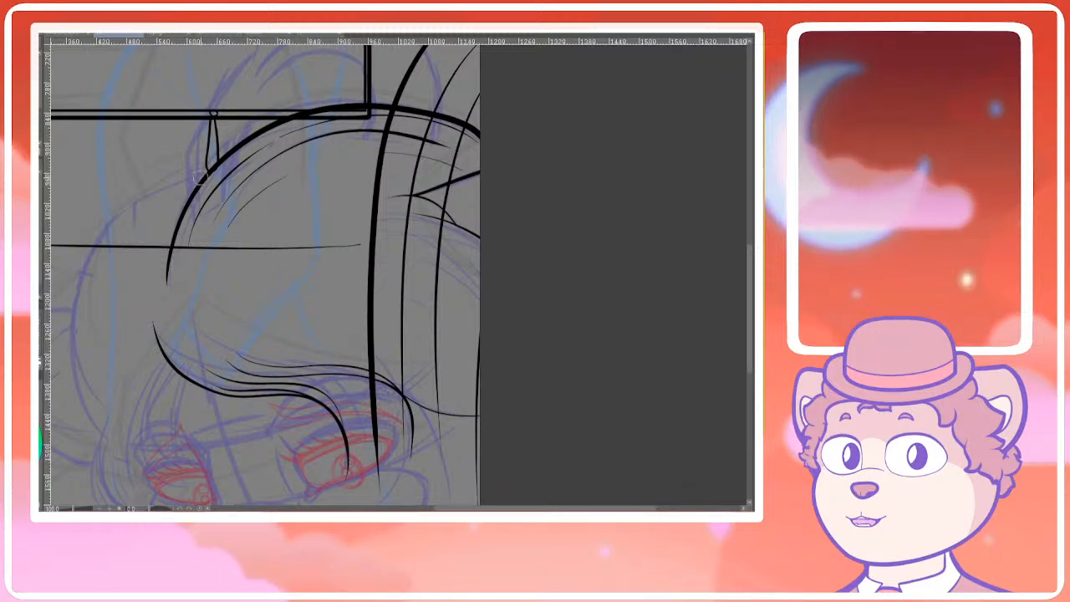
{"action": "mouse_move", "coordinate": [351, 232]}
{"action": "left_mouse_down"}
{"action": "mouse_move", "coordinate": [373, 220]}
{"action": "mouse_move", "coordinate": [367, 240]}
{"action": "left_mouse_up"}
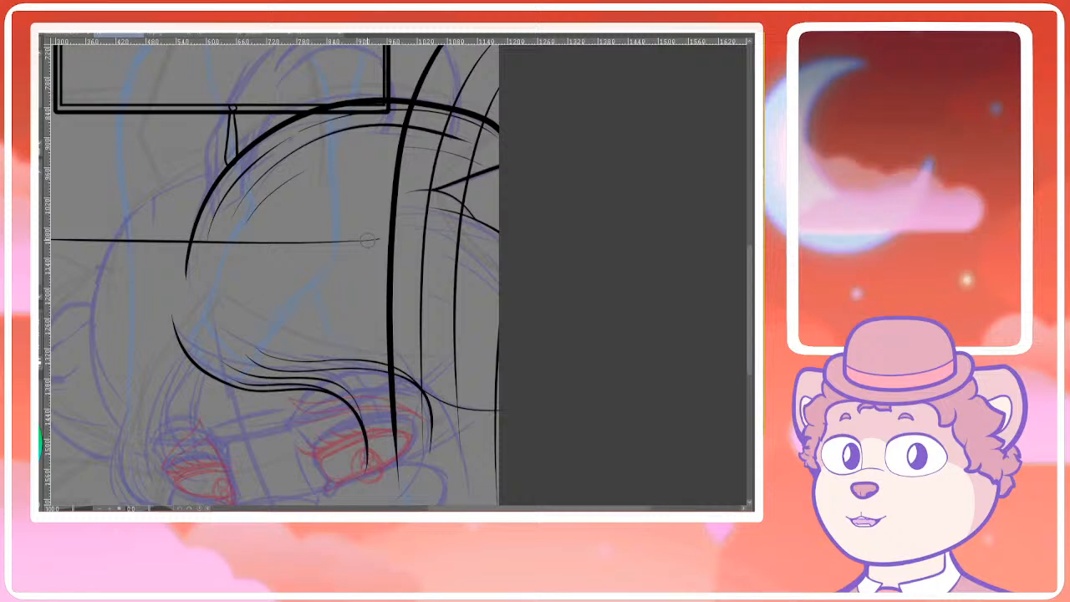
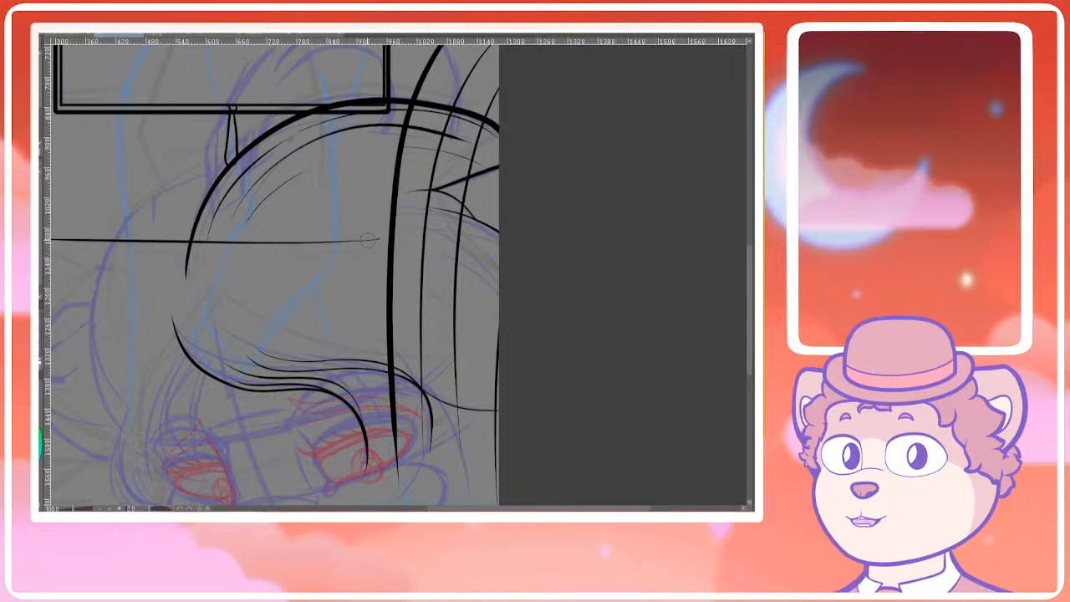
Ink the long bold outer contour of the hair, bowing down the side of the head away from the seat
{"action": "left_click_drag", "start_coordinate": [396, 324], "coordinate": [456, 181]}
{"action": "left_click_drag", "start_coordinate": [304, 173], "coordinate": [295, 273]}
{"action": "mouse_move", "coordinate": [219, 227]}
{"action": "left_mouse_down"}
{"action": "mouse_move", "coordinate": [254, 289]}
{"action": "mouse_move", "coordinate": [233, 228]}
{"action": "mouse_move", "coordinate": [327, 221]}
{"action": "left_mouse_up"}
{"action": "mouse_move", "coordinate": [411, 134]}
{"action": "left_mouse_down"}
{"action": "mouse_move", "coordinate": [270, 270]}
{"action": "mouse_move", "coordinate": [330, 398]}
{"action": "mouse_move", "coordinate": [329, 366]}
{"action": "left_mouse_up"}
{"action": "key", "text": "ctrl+z"}
{"action": "mouse_move", "coordinate": [403, 119]}
{"action": "left_mouse_down"}
{"action": "mouse_move", "coordinate": [330, 150]}
{"action": "mouse_move", "coordinate": [286, 348]}
{"action": "left_mouse_up"}
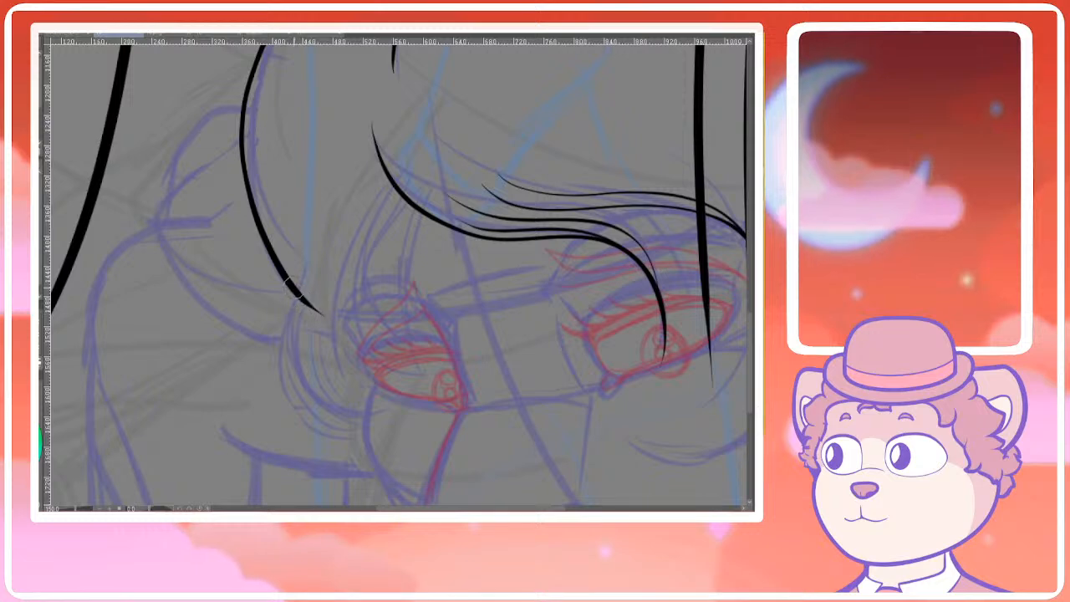
Ink two nested hooked strands below the tip of the outer hair contour, curling in under the cheek
{"action": "left_click_drag", "start_coordinate": [299, 303], "coordinate": [323, 441]}
{"action": "key", "text": "ctrl+z"}
{"action": "left_click_drag", "start_coordinate": [297, 303], "coordinate": [376, 426]}
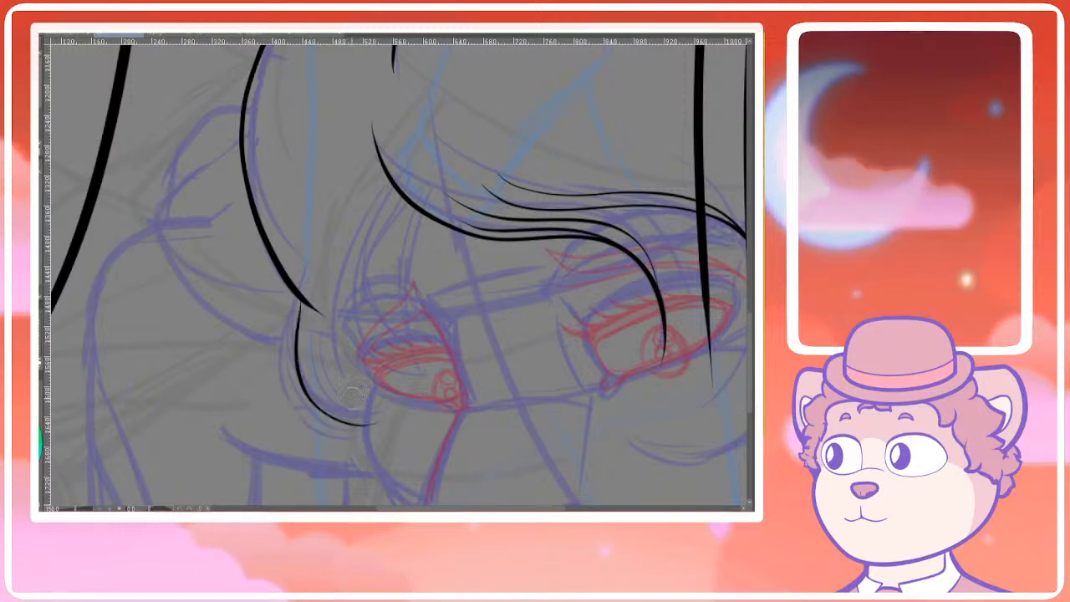
{"action": "key", "text": "ctrl+z"}
{"action": "left_click_drag", "start_coordinate": [302, 302], "coordinate": [397, 440]}
{"action": "mouse_move", "coordinate": [312, 312]}
{"action": "left_mouse_down"}
{"action": "mouse_move", "coordinate": [339, 420]}
{"action": "mouse_move", "coordinate": [395, 424]}
{"action": "left_mouse_up"}
{"action": "key", "text": "ctrl+z"}
{"action": "mouse_move", "coordinate": [321, 351]}
{"action": "left_mouse_down"}
{"action": "mouse_move", "coordinate": [339, 399]}
{"action": "mouse_move", "coordinate": [396, 405]}
{"action": "left_mouse_up"}
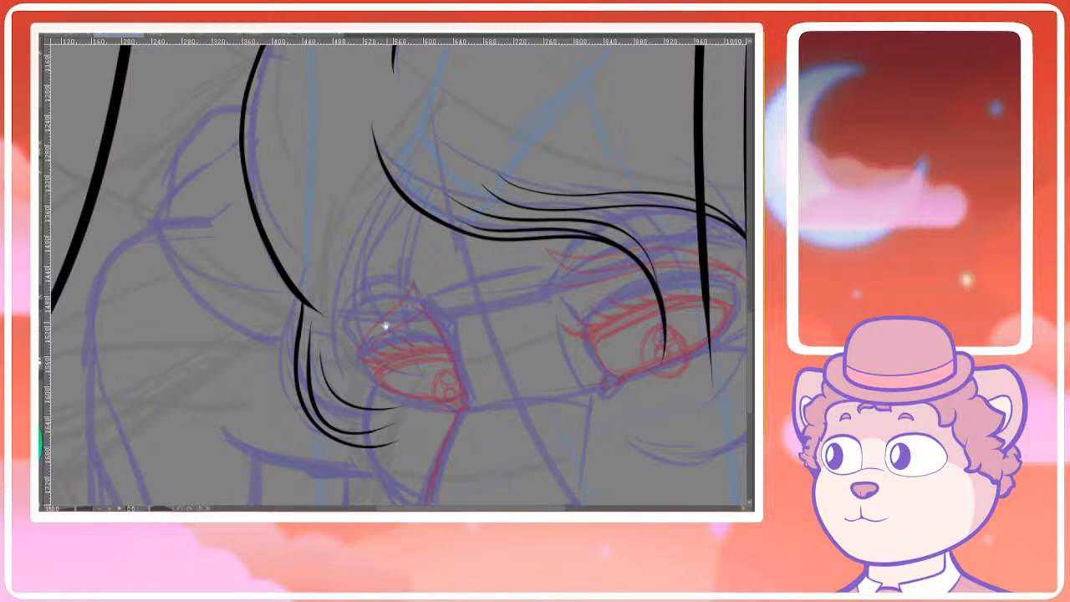
{"action": "key", "text": "ctrl+z"}
Ink a bold strand falling from the fringe's lower edge down over the eye farther from the seat
{"action": "mouse_move", "coordinate": [414, 226]}
{"action": "left_mouse_down"}
{"action": "mouse_move", "coordinate": [389, 297]}
{"action": "mouse_move", "coordinate": [423, 348]}
{"action": "left_mouse_up"}
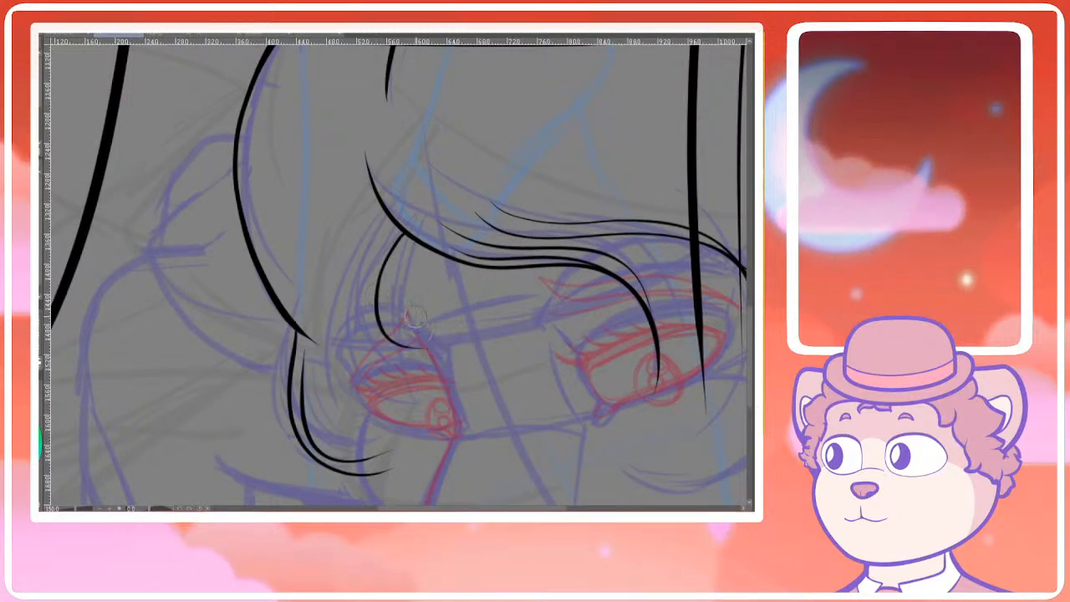
{"action": "key", "text": "ctrl+z"}
{"action": "left_click_drag", "start_coordinate": [400, 234], "coordinate": [429, 380]}
{"action": "key", "text": "ctrl+z"}
{"action": "mouse_move", "coordinate": [411, 244]}
{"action": "left_mouse_down"}
{"action": "mouse_move", "coordinate": [431, 391]}
{"action": "mouse_move", "coordinate": [401, 229]}
{"action": "mouse_move", "coordinate": [431, 395]}
{"action": "mouse_move", "coordinate": [410, 251]}
{"action": "left_mouse_up"}
{"action": "key", "text": "ctrl+z"}
{"action": "key", "text": "ctrl+z"}
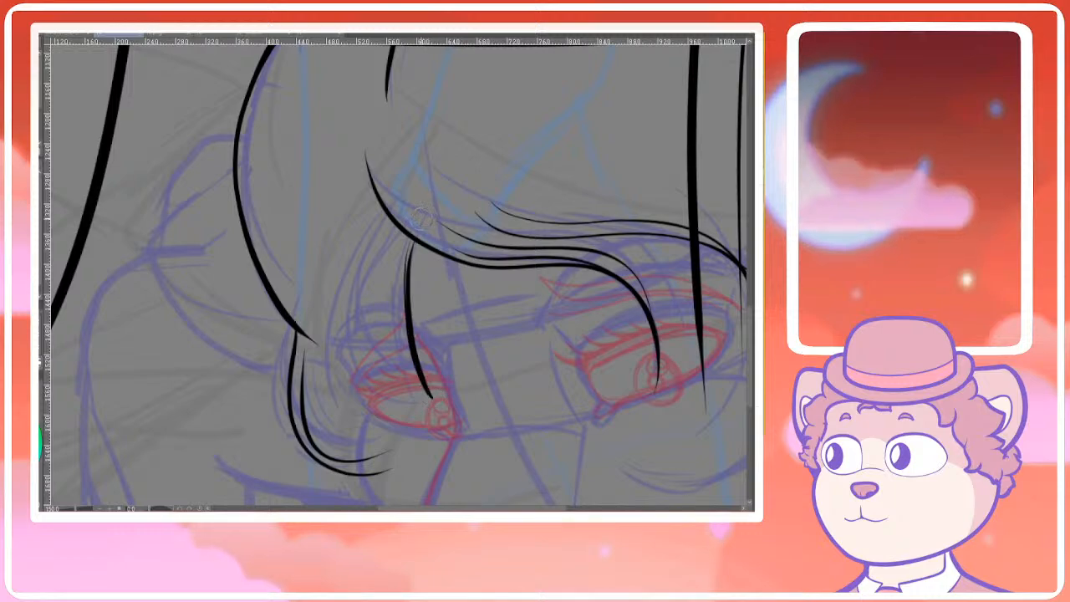
{"action": "scroll", "coordinate": [405, 246], "scroll_direction": "down", "scroll_amount": 3}
{"action": "scroll", "coordinate": [408, 240], "scroll_direction": "up", "scroll_amount": 4}
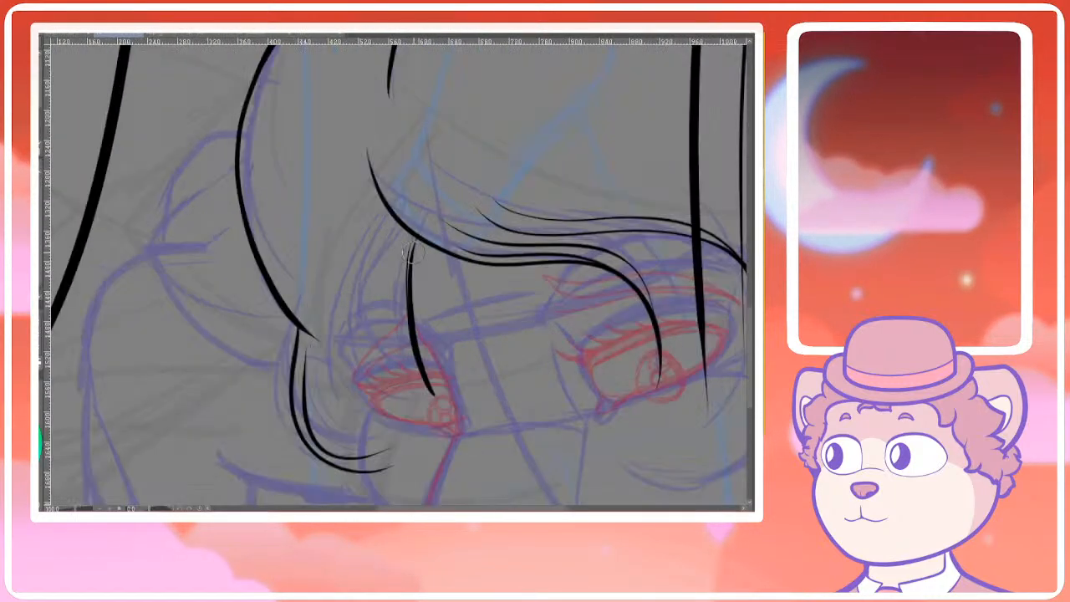
Add short thin strokes at the top of the falling strand to thicken it and fork it into the fringe edge
{"action": "left_click_drag", "start_coordinate": [413, 222], "coordinate": [409, 317]}
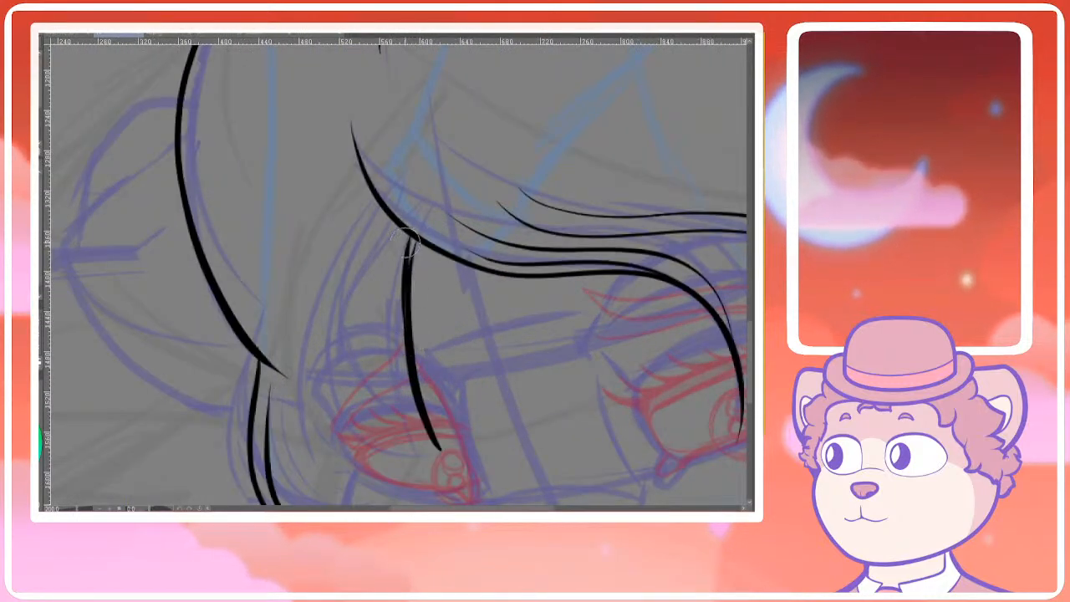
{"action": "key", "text": "ctrl+z"}
{"action": "left_click_drag", "start_coordinate": [409, 240], "coordinate": [414, 362]}
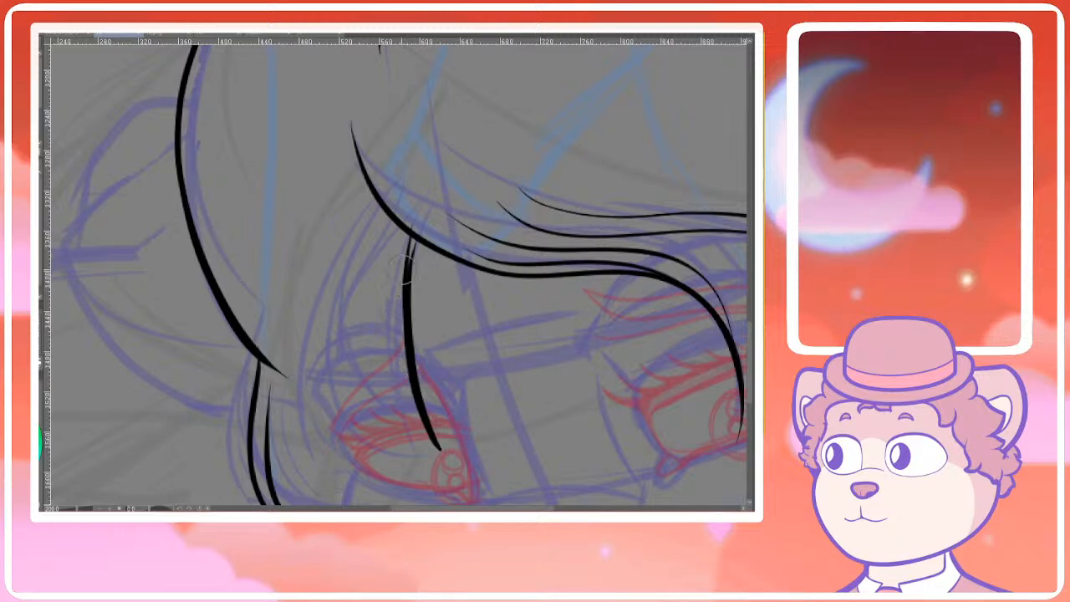
{"action": "left_click_drag", "start_coordinate": [400, 234], "coordinate": [402, 319]}
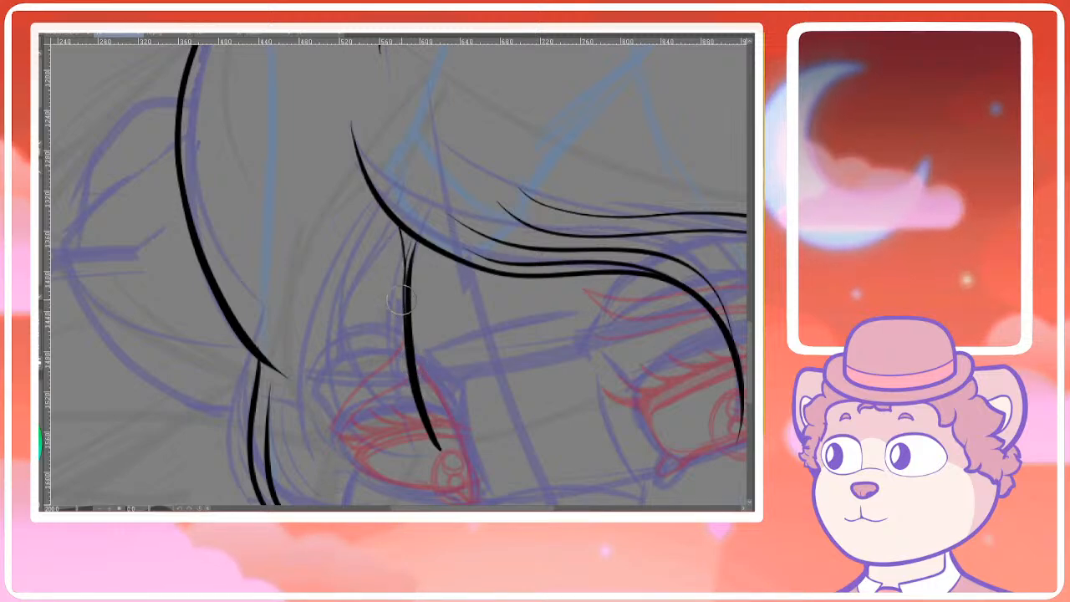
{"action": "scroll", "coordinate": [410, 279], "scroll_direction": "down", "scroll_amount": 3}
{"action": "scroll", "coordinate": [419, 221], "scroll_direction": "up", "scroll_amount": 2}
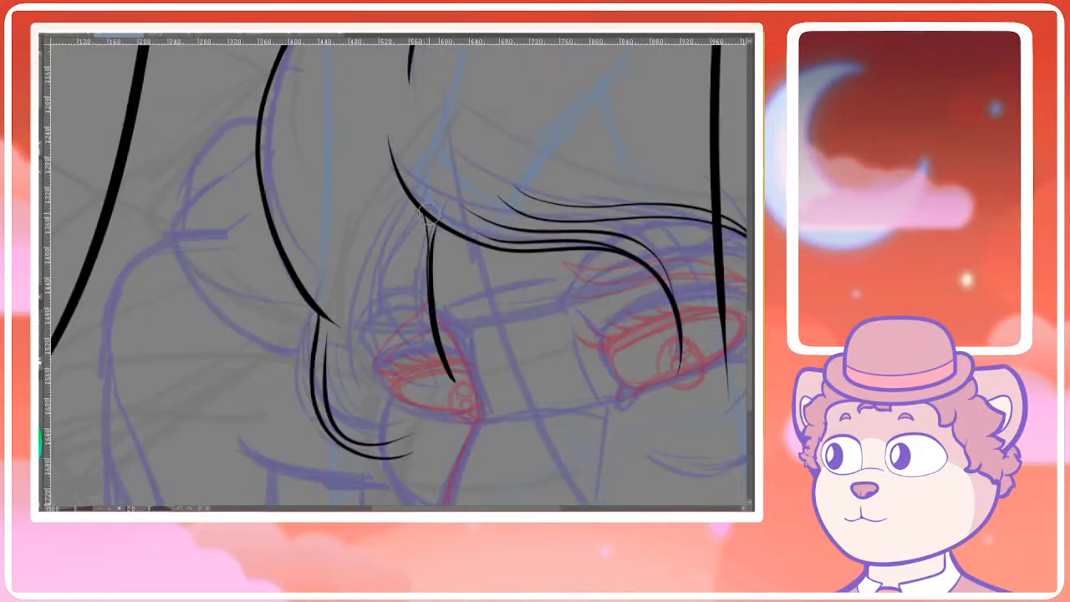
Ink a second strand bowing outward from the fringe fork to the outer part of the eye, and reinforce its outer side
{"action": "key", "text": "ctrl+z"}
{"action": "mouse_move", "coordinate": [426, 216]}
{"action": "left_mouse_down"}
{"action": "mouse_move", "coordinate": [398, 294]}
{"action": "mouse_move", "coordinate": [405, 256]}
{"action": "mouse_move", "coordinate": [424, 365]}
{"action": "mouse_move", "coordinate": [388, 252]}
{"action": "left_mouse_up"}
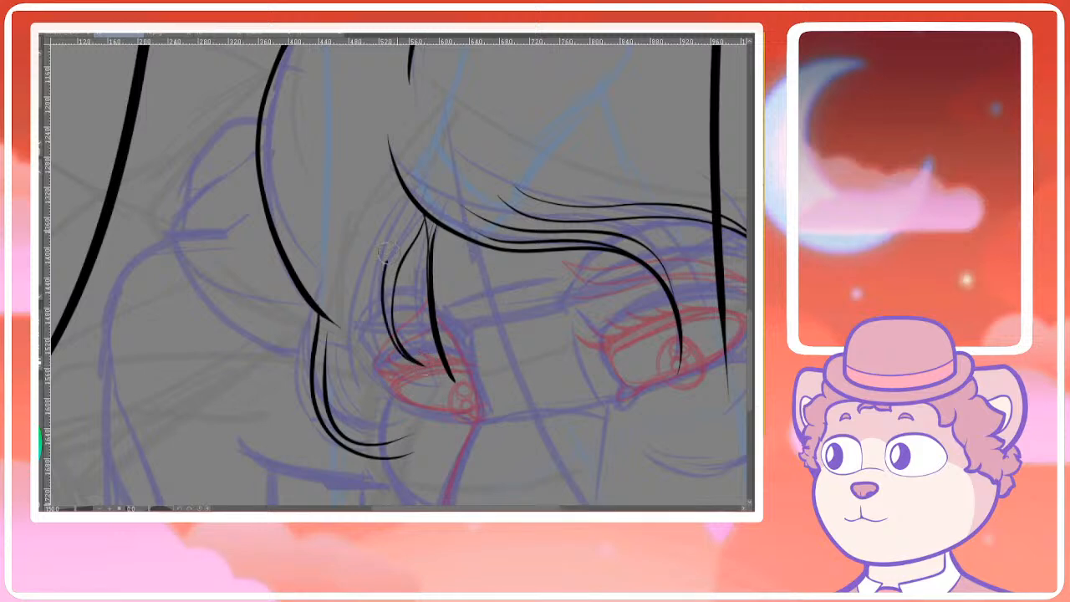
{"action": "scroll", "coordinate": [389, 259], "scroll_direction": "up", "scroll_amount": 1}
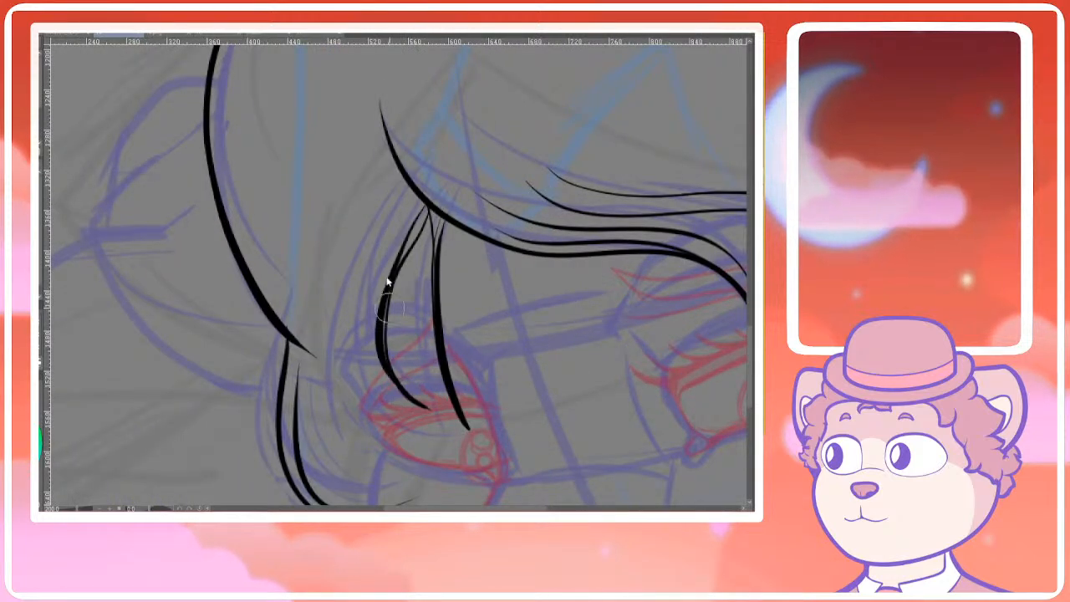
{"action": "key", "text": "ctrl+z"}
{"action": "key", "text": "ctrl+z"}
{"action": "mouse_move", "coordinate": [428, 408]}
{"action": "left_mouse_down"}
{"action": "mouse_move", "coordinate": [396, 367]}
{"action": "mouse_move", "coordinate": [391, 249]}
{"action": "left_mouse_up"}
{"action": "left_click_drag", "start_coordinate": [425, 408], "coordinate": [380, 311]}
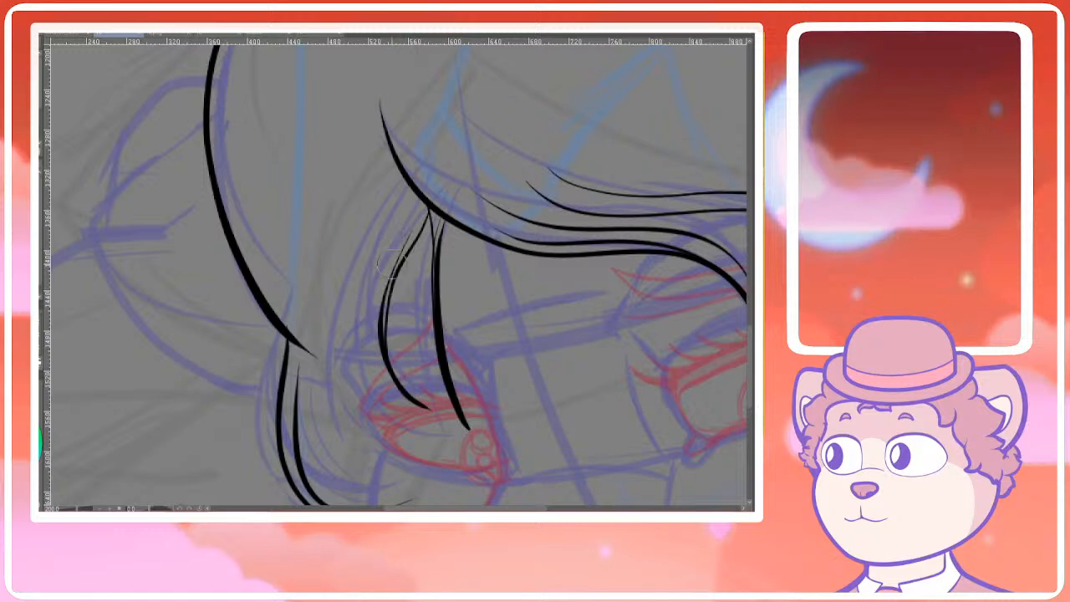
{"action": "key", "text": "ctrl+z"}
{"action": "left_click_drag", "start_coordinate": [411, 210], "coordinate": [382, 332]}
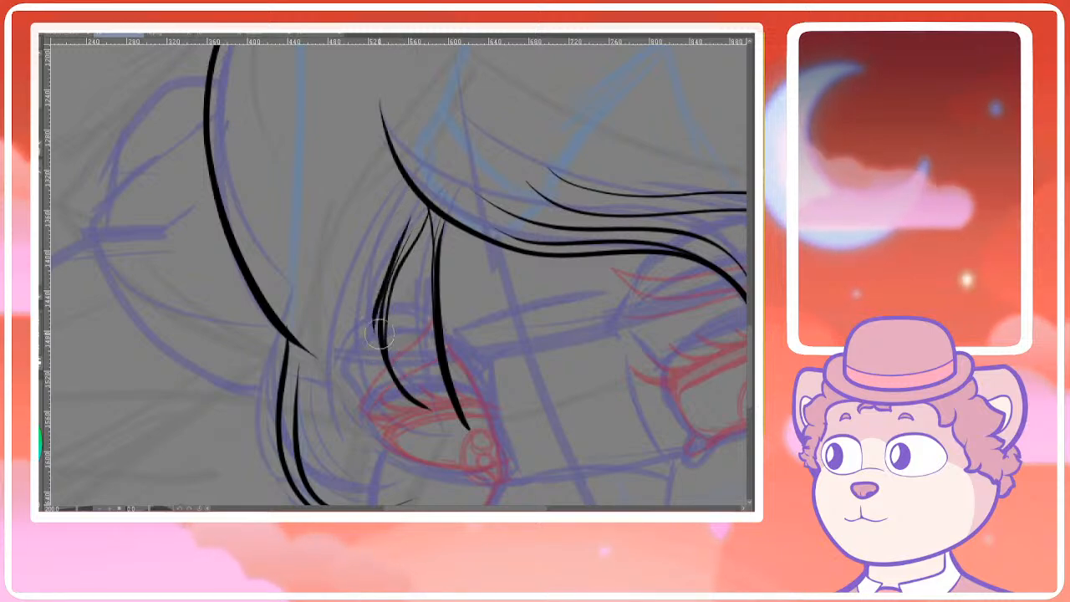
Redraw the reinforcing lines along the outer side of the outward-bowed strand above the farther eye
{"action": "key", "text": "ctrl+z"}
{"action": "left_click_drag", "start_coordinate": [409, 211], "coordinate": [389, 357]}
{"action": "left_click_drag", "start_coordinate": [370, 309], "coordinate": [391, 327]}
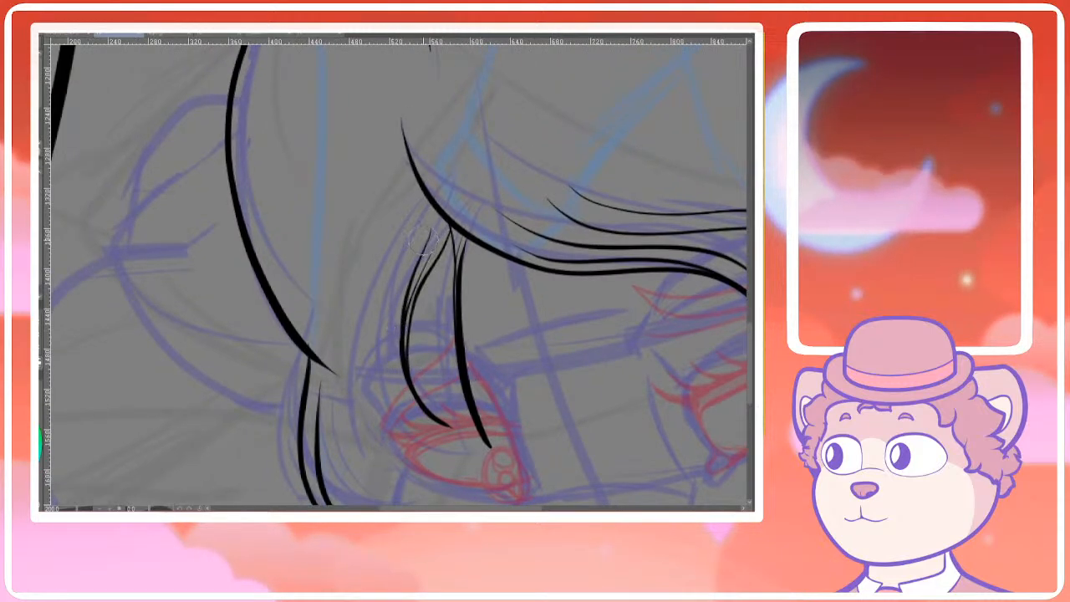
Ink a third strand curving from just outside the fringe fork down to the farther eye's outer corner
{"action": "mouse_move", "coordinate": [425, 250]}
{"action": "left_mouse_down"}
{"action": "mouse_move", "coordinate": [399, 298]}
{"action": "mouse_move", "coordinate": [406, 420]}
{"action": "left_mouse_up"}
{"action": "key", "text": "ctrl+z"}
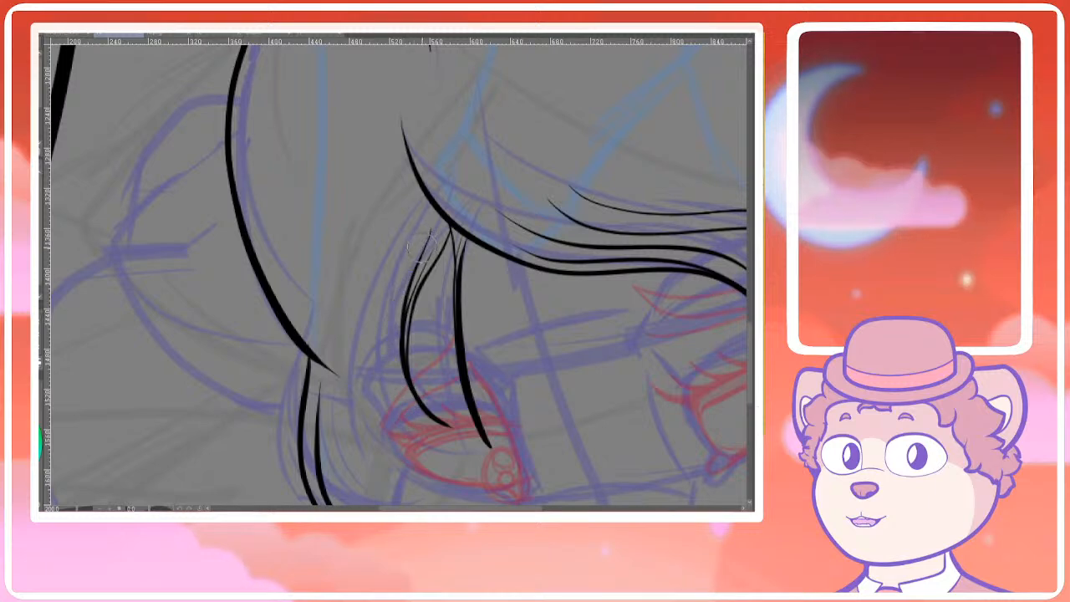
{"action": "left_click_drag", "start_coordinate": [430, 230], "coordinate": [408, 421]}
{"action": "key", "text": "ctrl+z"}
{"action": "left_click_drag", "start_coordinate": [431, 231], "coordinate": [402, 428]}
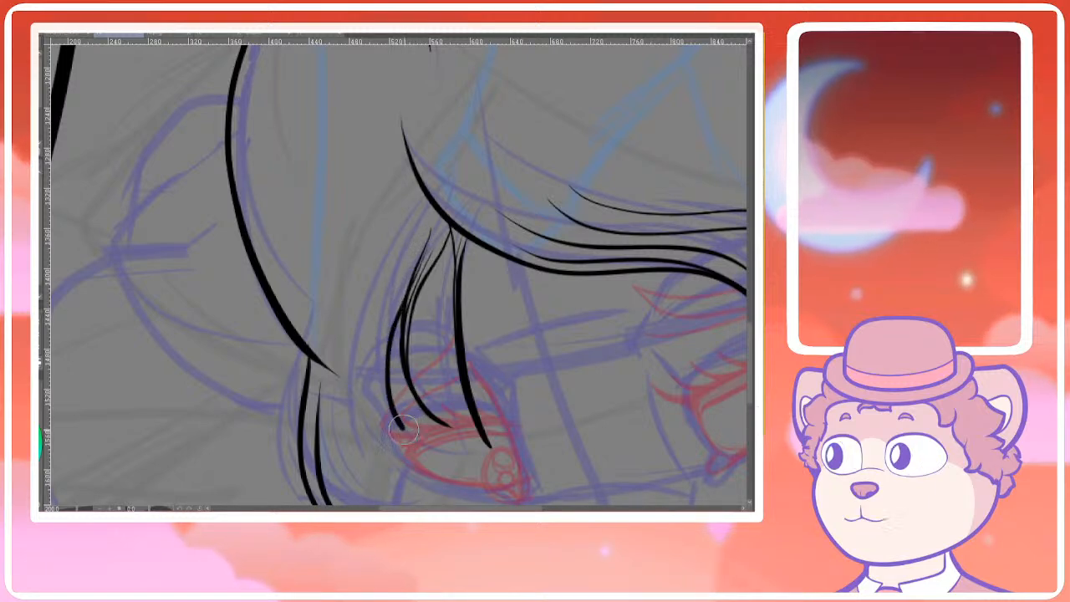
{"action": "key", "text": "ctrl+z"}
{"action": "key", "text": "ctrl+z"}
{"action": "mouse_move", "coordinate": [430, 230]}
{"action": "left_mouse_down"}
{"action": "mouse_move", "coordinate": [409, 301]}
{"action": "mouse_move", "coordinate": [406, 433]}
{"action": "left_mouse_up"}
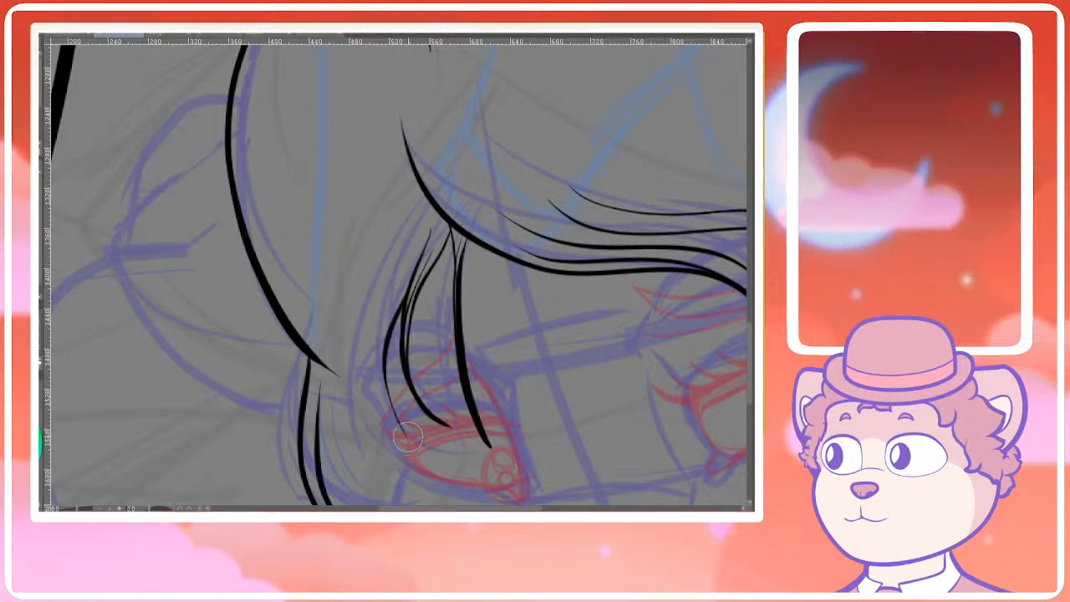
Ink a fourth strand just outside the third, merging with it, and thicken its lower end toward the eye's outer corner
{"action": "left_click_drag", "start_coordinate": [384, 299], "coordinate": [388, 393]}
{"action": "key", "text": "ctrl+z"}
{"action": "mouse_move", "coordinate": [392, 247]}
{"action": "left_mouse_down"}
{"action": "mouse_move", "coordinate": [383, 389]}
{"action": "mouse_move", "coordinate": [394, 422]}
{"action": "left_mouse_up"}
{"action": "left_click_drag", "start_coordinate": [382, 366], "coordinate": [410, 440]}
{"action": "key", "text": "ctrl+z"}
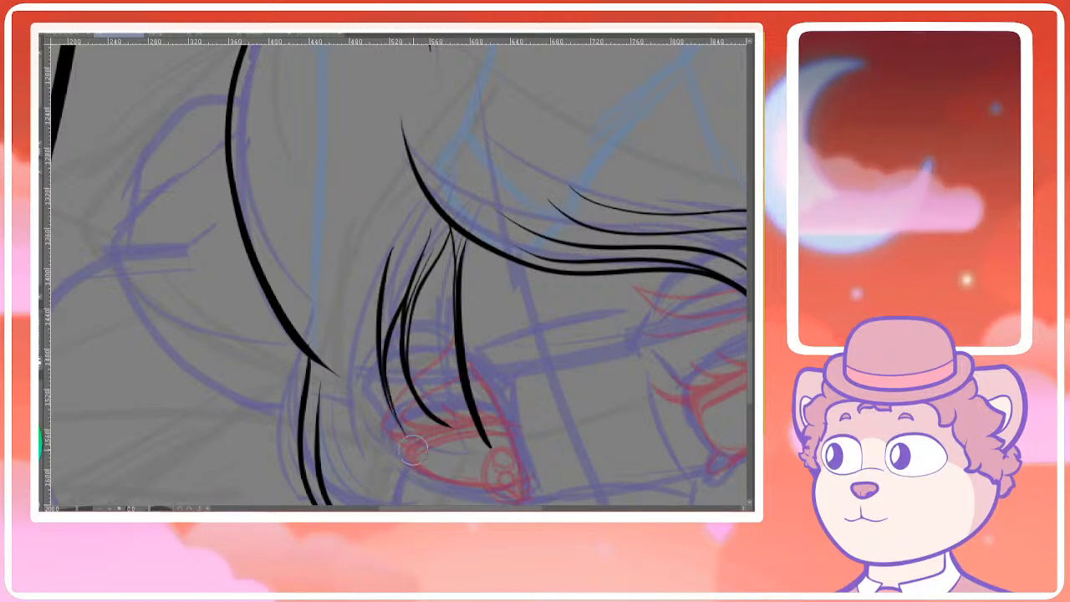
{"action": "key", "text": "ctrl+z"}
{"action": "left_click_drag", "start_coordinate": [383, 369], "coordinate": [407, 437]}
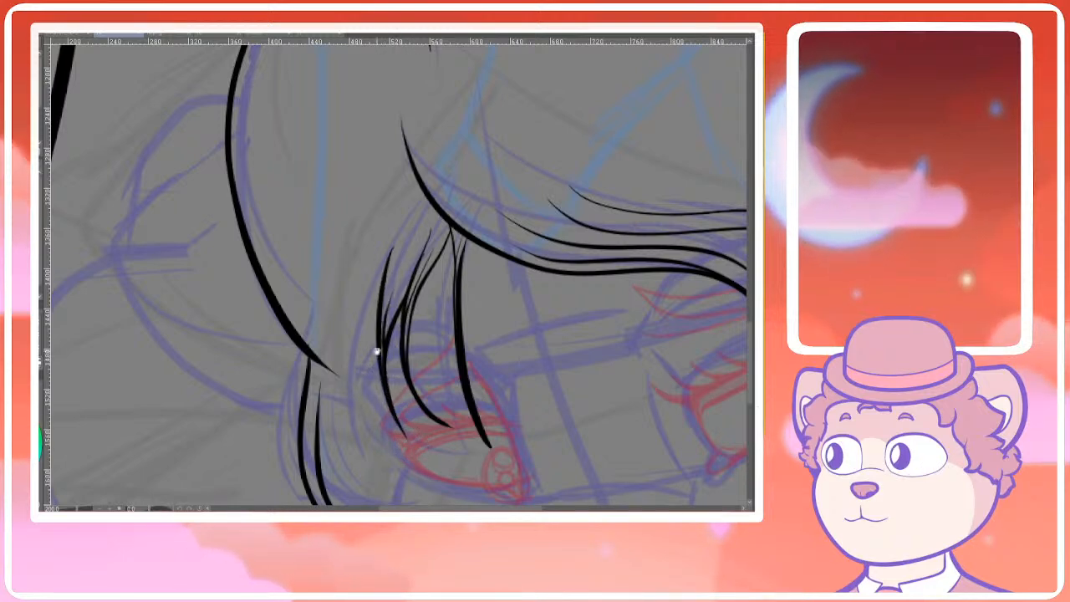
Ink a long thin strand arcing down outside the eye strands, between them and the outer hair contour
{"action": "left_click_drag", "start_coordinate": [377, 351], "coordinate": [393, 267]}
{"action": "left_click_drag", "start_coordinate": [402, 209], "coordinate": [387, 318]}
{"action": "key", "text": "ctrl+z"}
{"action": "left_click_drag", "start_coordinate": [400, 209], "coordinate": [403, 371]}
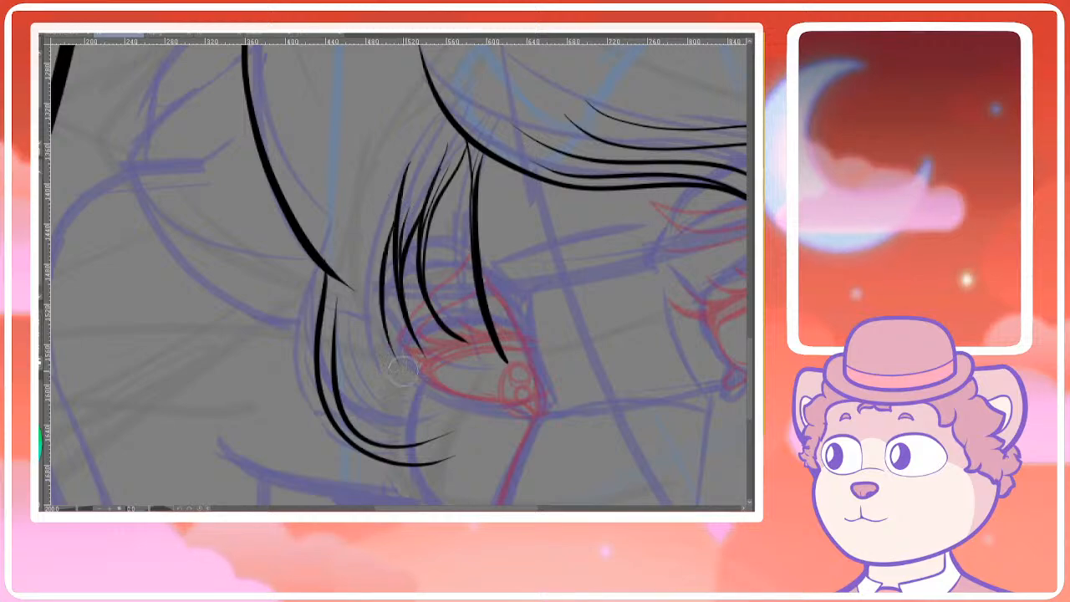
{"action": "key", "text": "ctrl+z"}
{"action": "scroll", "coordinate": [435, 227], "scroll_direction": "down", "scroll_amount": 3}
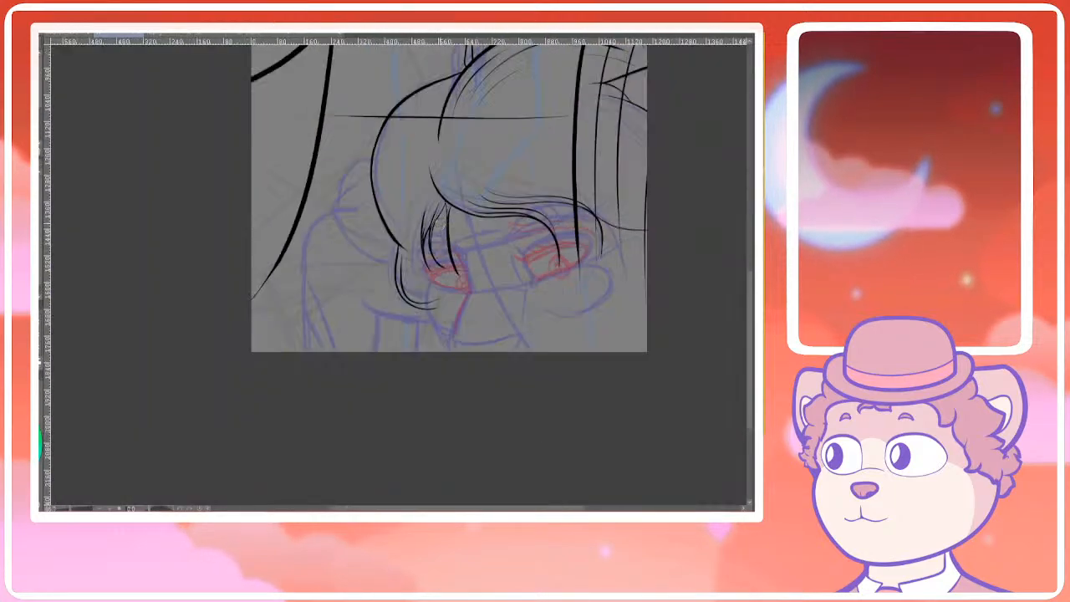
{"action": "scroll", "coordinate": [416, 249], "scroll_direction": "up", "scroll_amount": 3}
{"action": "left_click_drag", "start_coordinate": [414, 199], "coordinate": [402, 311]}
{"action": "key", "text": "ctrl+z"}
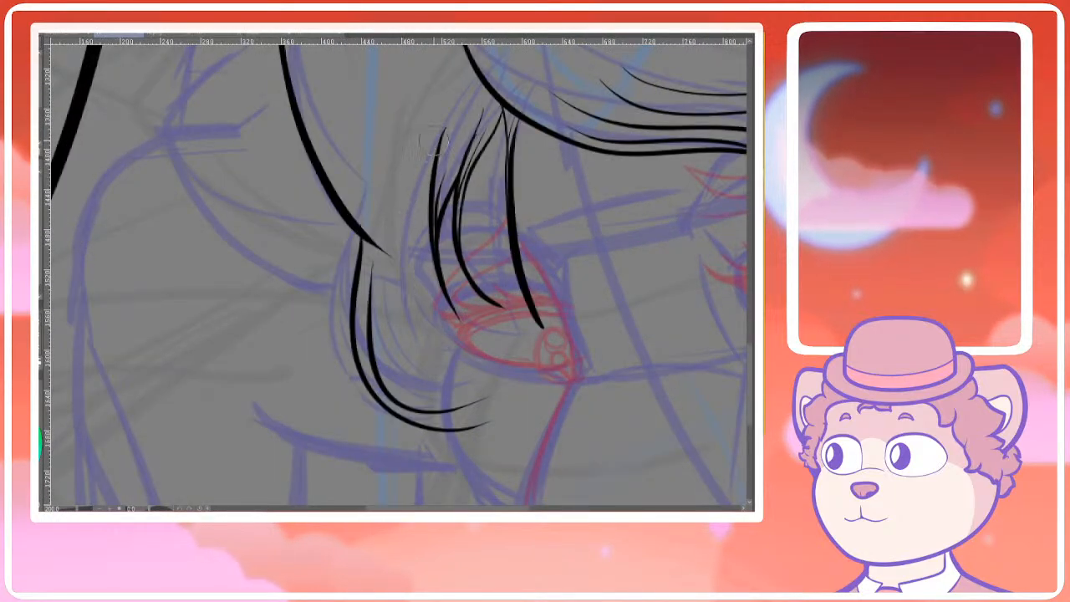
{"action": "mouse_move", "coordinate": [420, 167]}
{"action": "left_mouse_down"}
{"action": "mouse_move", "coordinate": [403, 359]}
{"action": "mouse_move", "coordinate": [421, 167]}
{"action": "mouse_move", "coordinate": [407, 343]}
{"action": "mouse_move", "coordinate": [405, 311]}
{"action": "left_mouse_up"}
{"action": "key", "text": "ctrl+z"}
{"action": "key", "text": "ctrl+z"}
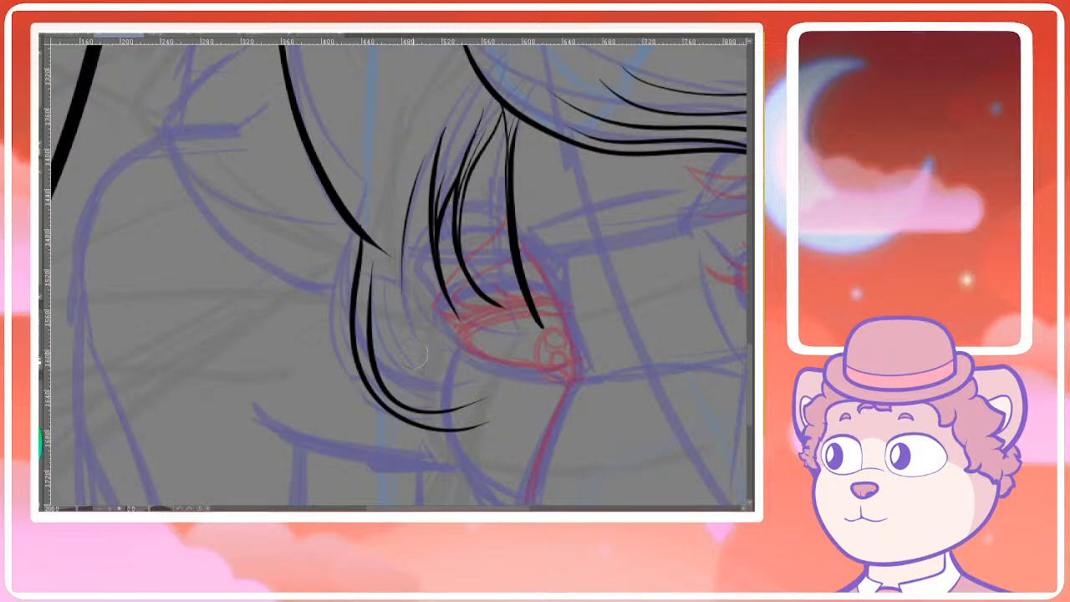
Ink short curved strands filling the gap between the hooked cheek strands and the eye's outer corner
{"action": "mouse_move", "coordinate": [390, 255]}
{"action": "left_mouse_down"}
{"action": "mouse_move", "coordinate": [436, 378]}
{"action": "mouse_move", "coordinate": [413, 297]}
{"action": "mouse_move", "coordinate": [438, 320]}
{"action": "left_mouse_up"}
{"action": "key", "text": "ctrl+z"}
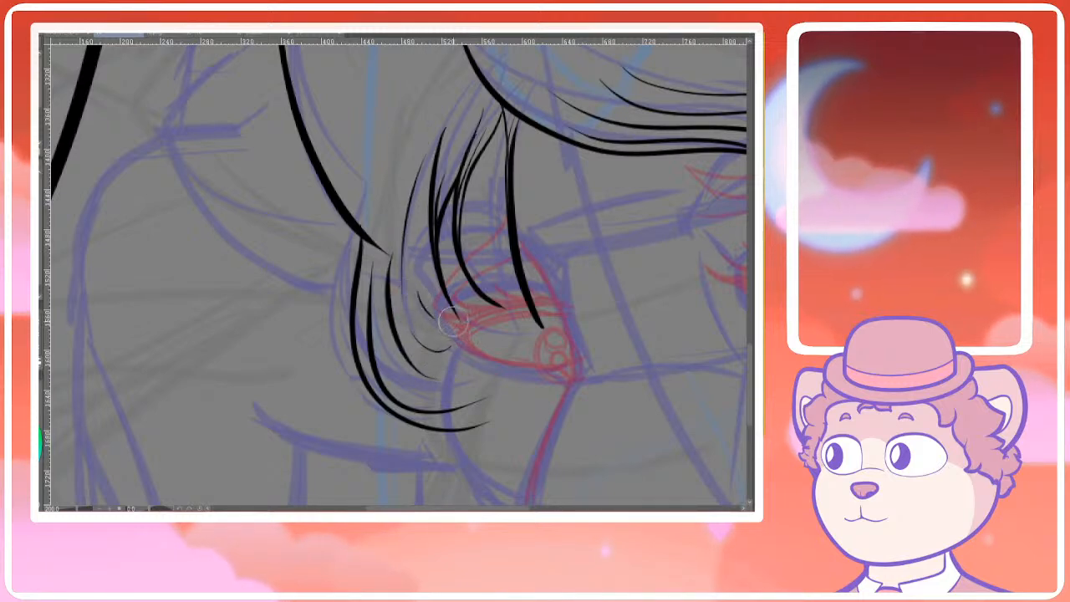
{"action": "scroll", "coordinate": [452, 289], "scroll_direction": "down", "scroll_amount": 2}
{"action": "scroll", "coordinate": [451, 290], "scroll_direction": "down", "scroll_amount": 2}
Ink the ear outline from the outer hair contour out to a pointed corner and back in a curve to the cheek strands
{"action": "left_click_drag", "start_coordinate": [558, 277], "coordinate": [512, 368]}
{"action": "scroll", "coordinate": [352, 238], "scroll_direction": "up", "scroll_amount": 2}
{"action": "left_click_drag", "start_coordinate": [452, 281], "coordinate": [467, 226]}
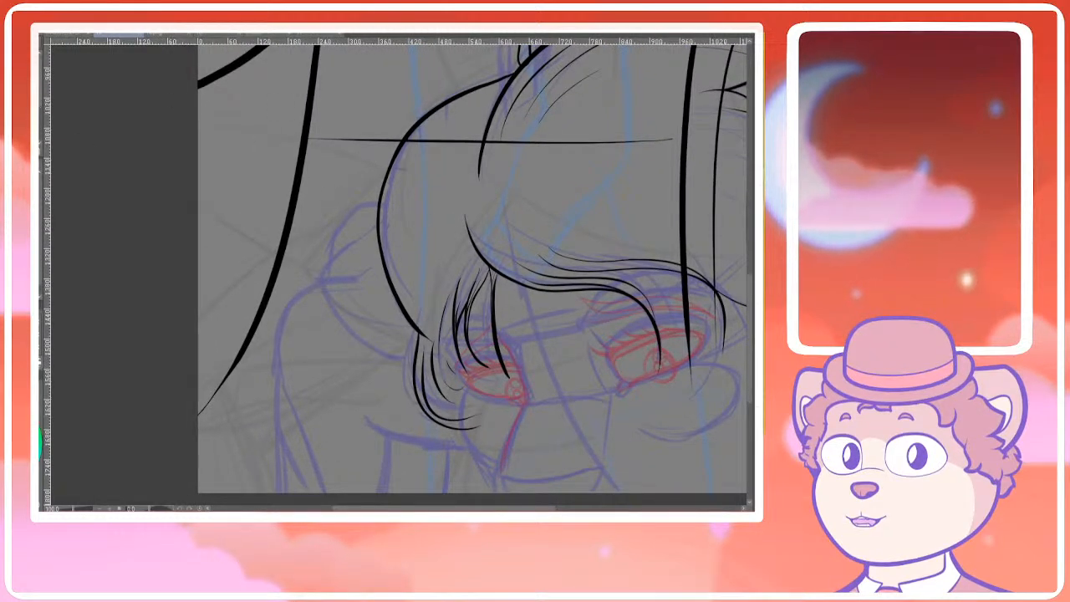
{"action": "scroll", "coordinate": [353, 240], "scroll_direction": "up", "scroll_amount": 1}
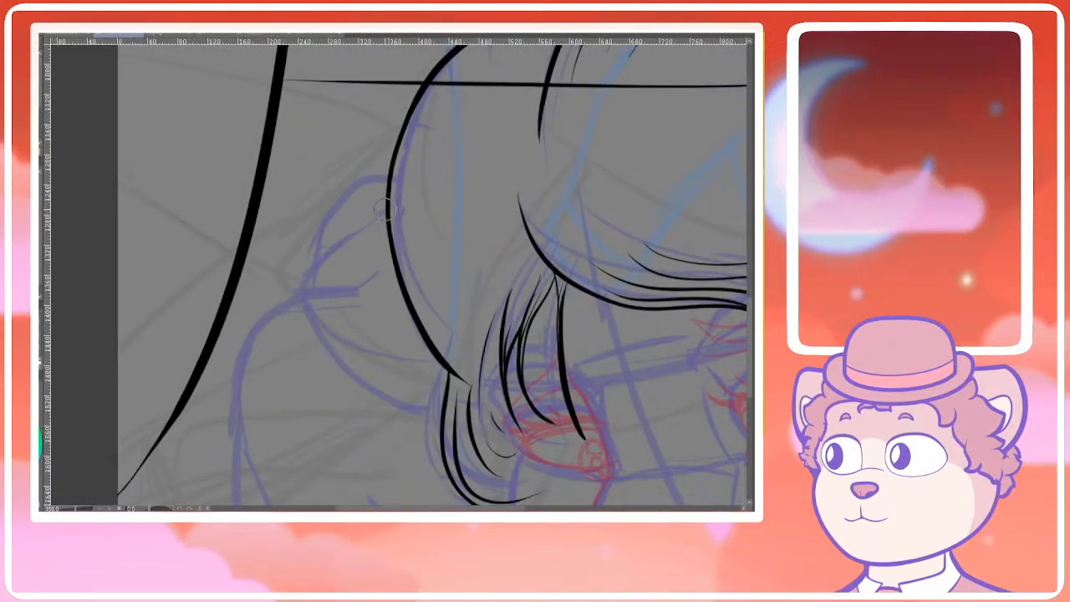
{"action": "mouse_move", "coordinate": [388, 209]}
{"action": "left_mouse_down"}
{"action": "mouse_move", "coordinate": [306, 259]}
{"action": "mouse_move", "coordinate": [345, 247]}
{"action": "mouse_move", "coordinate": [300, 311]}
{"action": "mouse_move", "coordinate": [301, 333]}
{"action": "left_mouse_up"}
{"action": "key", "text": "ctrl+z"}
{"action": "key", "text": "ctrl+z"}
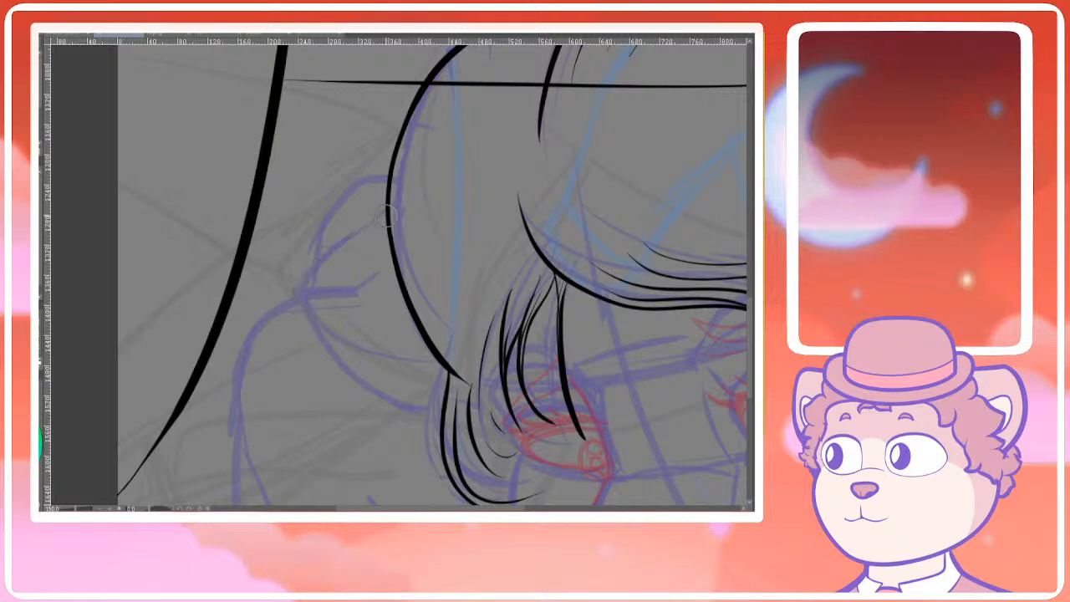
{"action": "left_click_drag", "start_coordinate": [368, 232], "coordinate": [309, 282]}
{"action": "key", "text": "ctrl+z"}
{"action": "mouse_move", "coordinate": [388, 209]}
{"action": "left_mouse_down"}
{"action": "mouse_move", "coordinate": [311, 270]}
{"action": "mouse_move", "coordinate": [304, 326]}
{"action": "mouse_move", "coordinate": [444, 415]}
{"action": "left_mouse_up"}
Ink the ear's inner curve from its pointed corner back to the outer hair contour
{"action": "scroll", "coordinate": [439, 401], "scroll_direction": "down", "scroll_amount": 3}
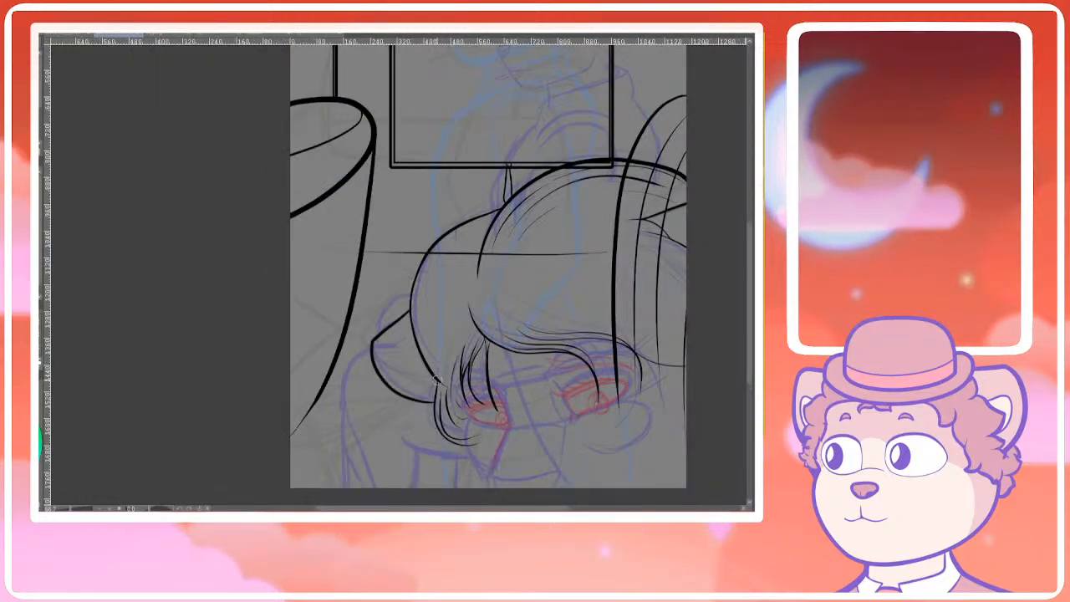
{"action": "scroll", "coordinate": [481, 385], "scroll_direction": "up", "scroll_amount": 5}
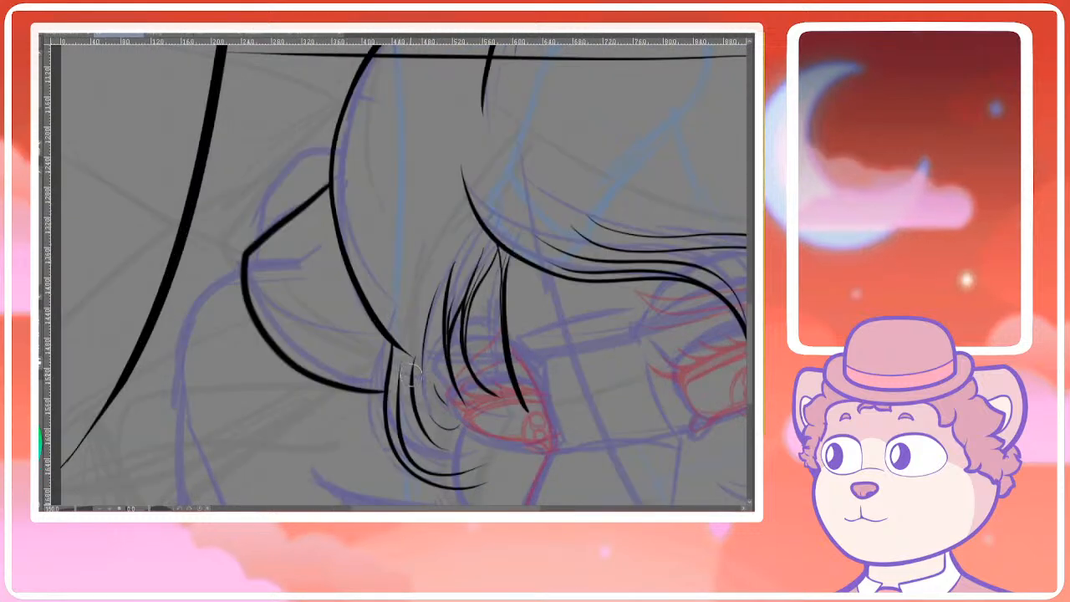
{"action": "scroll", "coordinate": [270, 265], "scroll_direction": "up", "scroll_amount": 2}
{"action": "left_click_drag", "start_coordinate": [235, 241], "coordinate": [384, 349]}
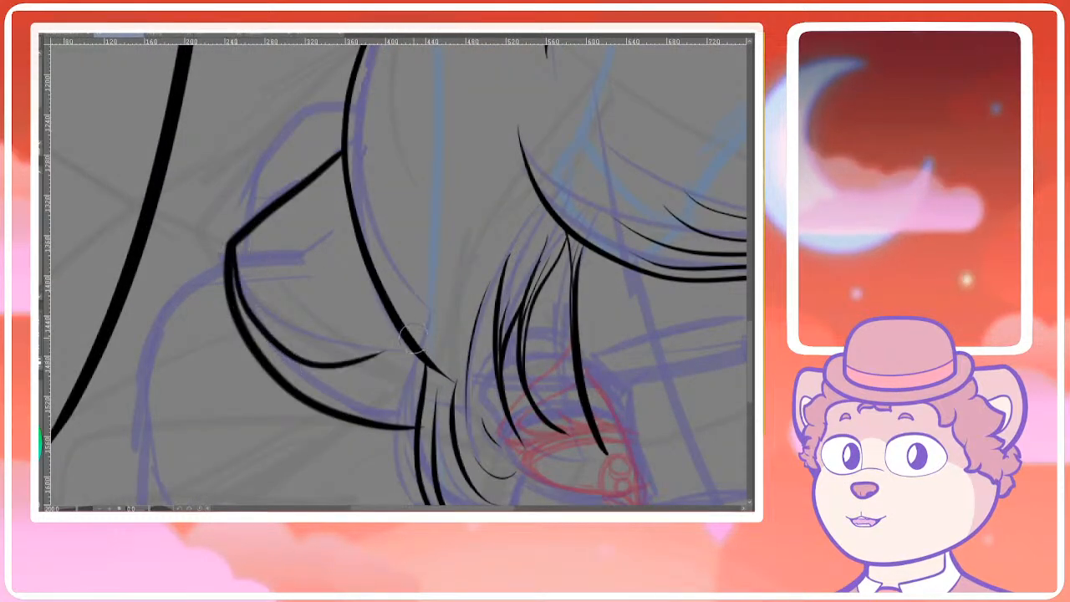
{"action": "key", "text": "ctrl+z"}
{"action": "left_click_drag", "start_coordinate": [233, 245], "coordinate": [387, 348]}
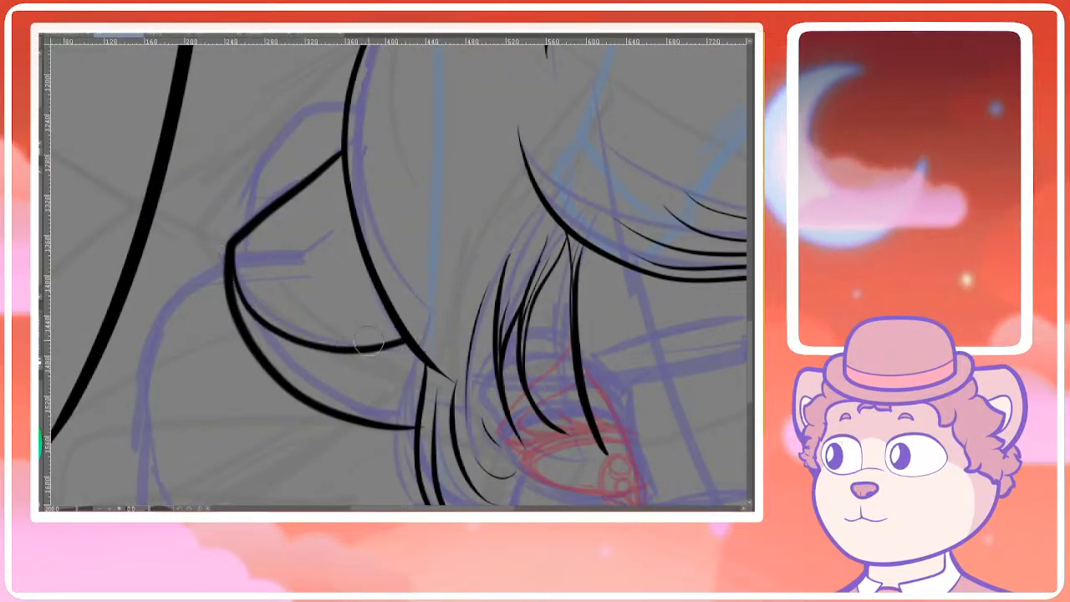
Ink a second long line just inside the outer hair contour, following its curve down toward the cheek
{"action": "scroll", "coordinate": [615, 281], "scroll_direction": "down", "scroll_amount": 6}
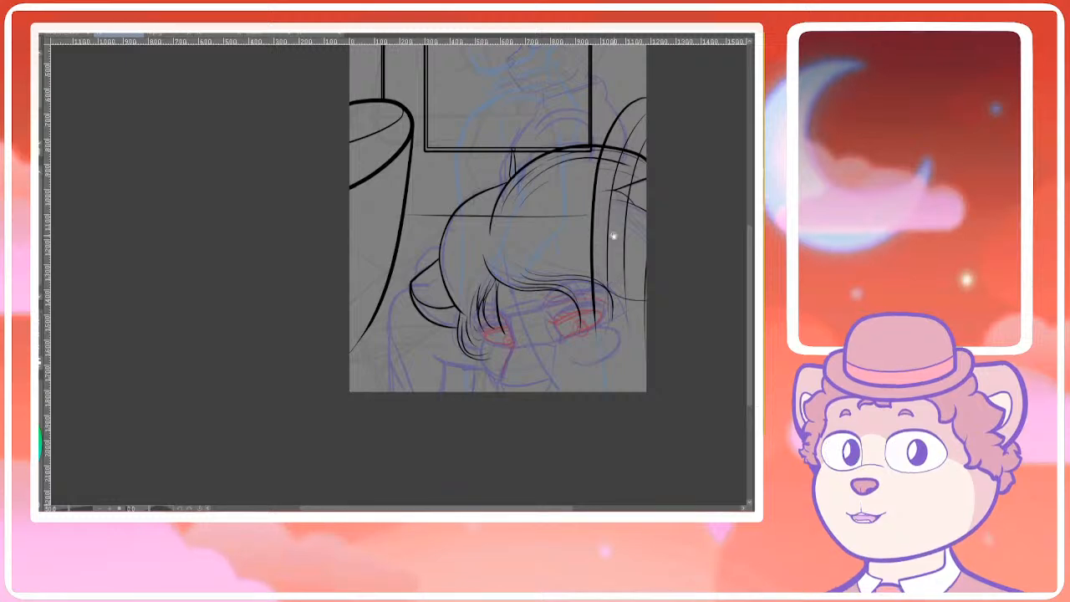
{"action": "mouse_move", "coordinate": [510, 331]}
{"action": "left_mouse_down"}
{"action": "mouse_move", "coordinate": [506, 294]}
{"action": "mouse_move", "coordinate": [520, 279]}
{"action": "mouse_move", "coordinate": [483, 302]}
{"action": "left_mouse_up"}
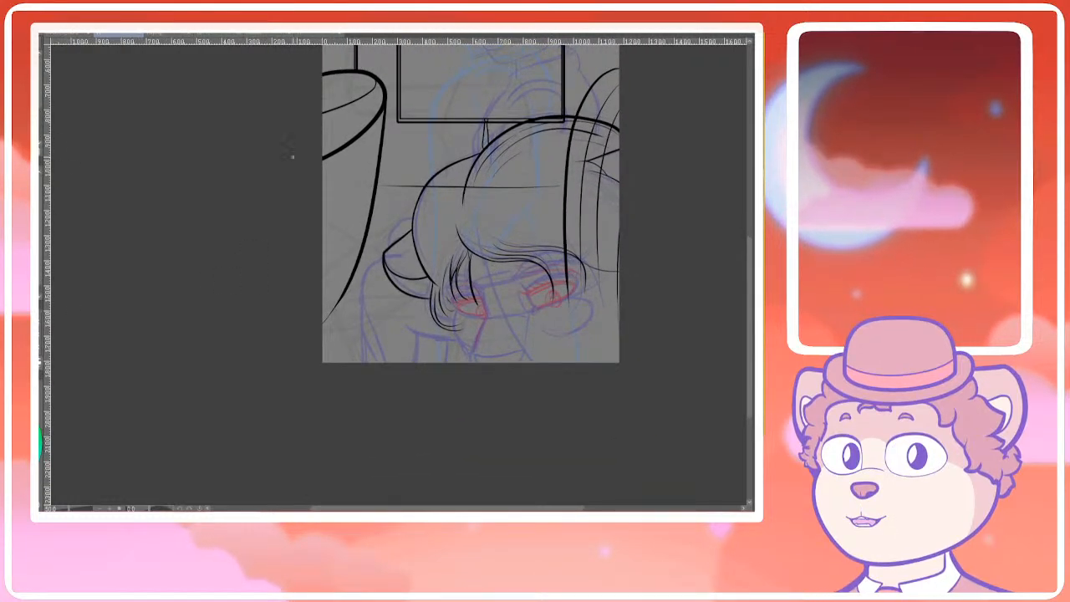
{"action": "scroll", "coordinate": [476, 206], "scroll_direction": "up", "scroll_amount": 2}
{"action": "left_click_drag", "start_coordinate": [477, 206], "coordinate": [466, 218]}
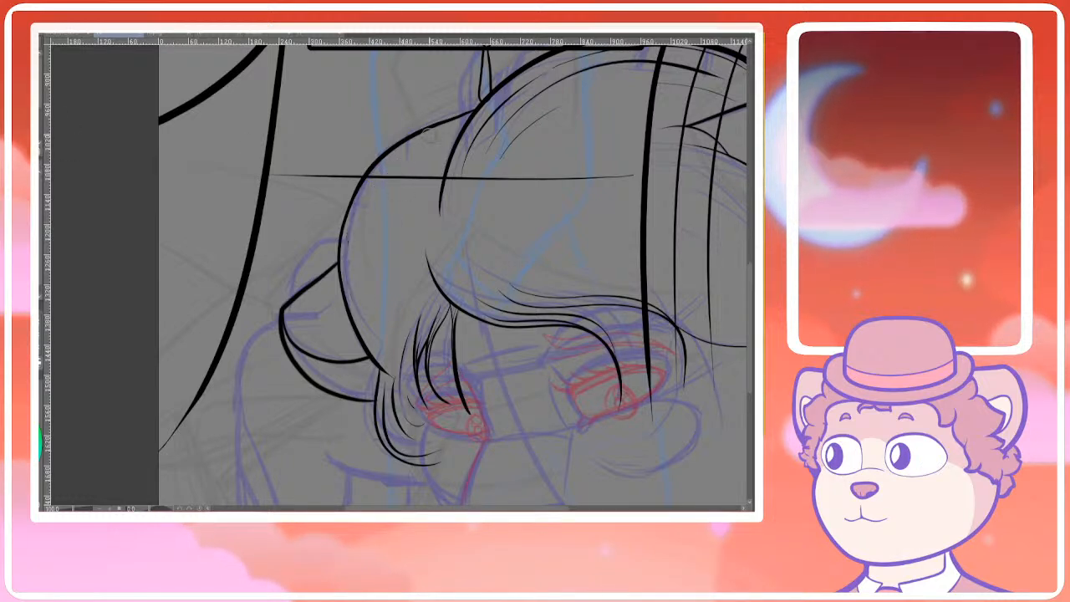
{"action": "left_click_drag", "start_coordinate": [408, 144], "coordinate": [380, 360]}
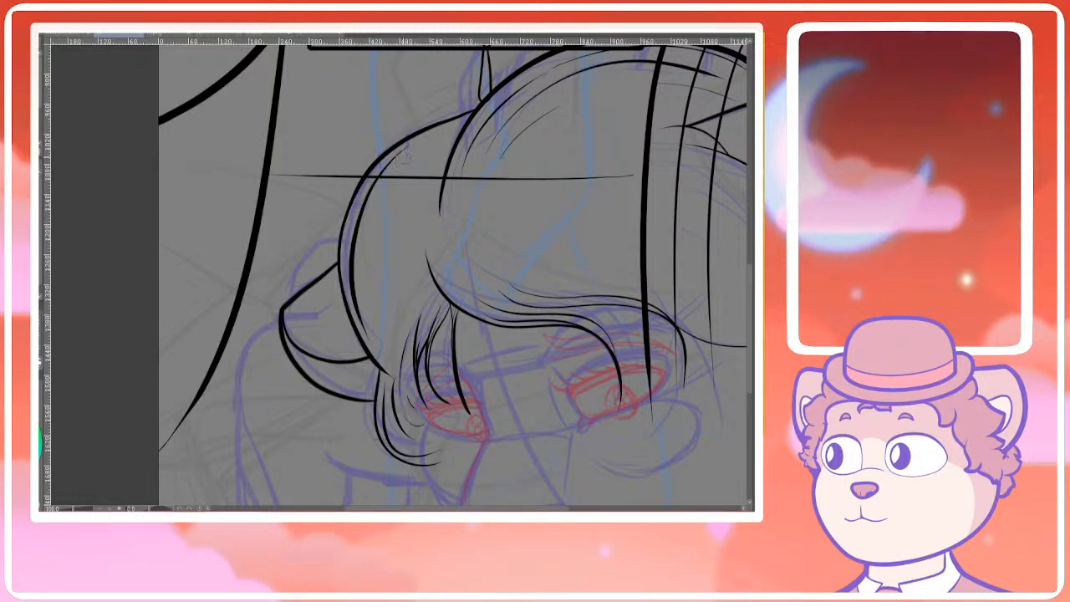
Fill the side hair with thin curved strands between the inner contour line and the parting
{"action": "left_click_drag", "start_coordinate": [388, 303], "coordinate": [427, 171]}
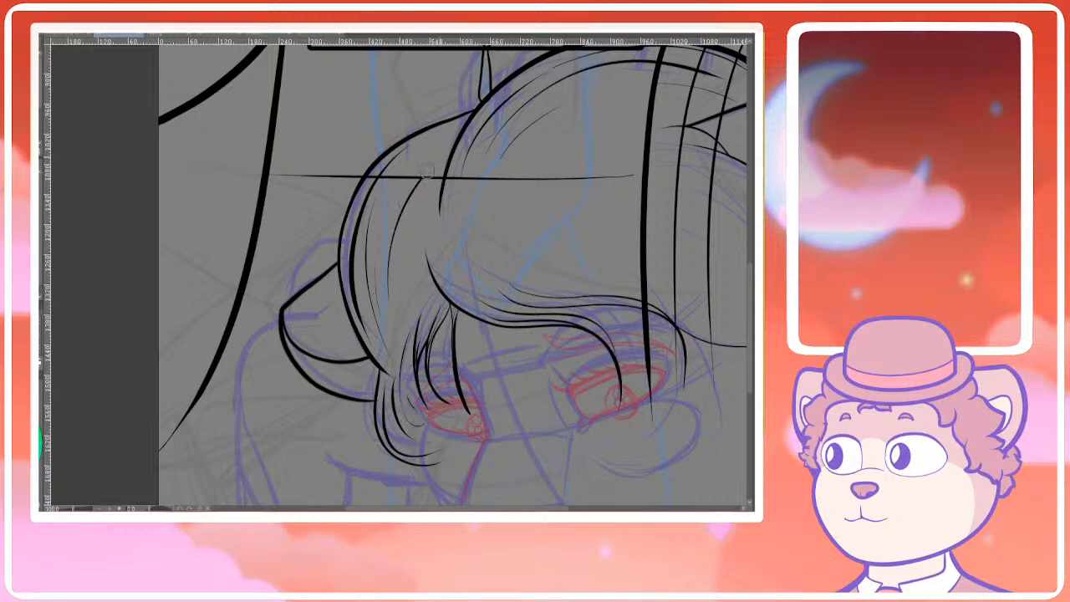
{"action": "key", "text": "ctrl+z"}
{"action": "mouse_move", "coordinate": [383, 253]}
{"action": "left_mouse_down"}
{"action": "mouse_move", "coordinate": [449, 145]}
{"action": "mouse_move", "coordinate": [441, 140]}
{"action": "left_mouse_up"}
{"action": "key", "text": "ctrl+z"}
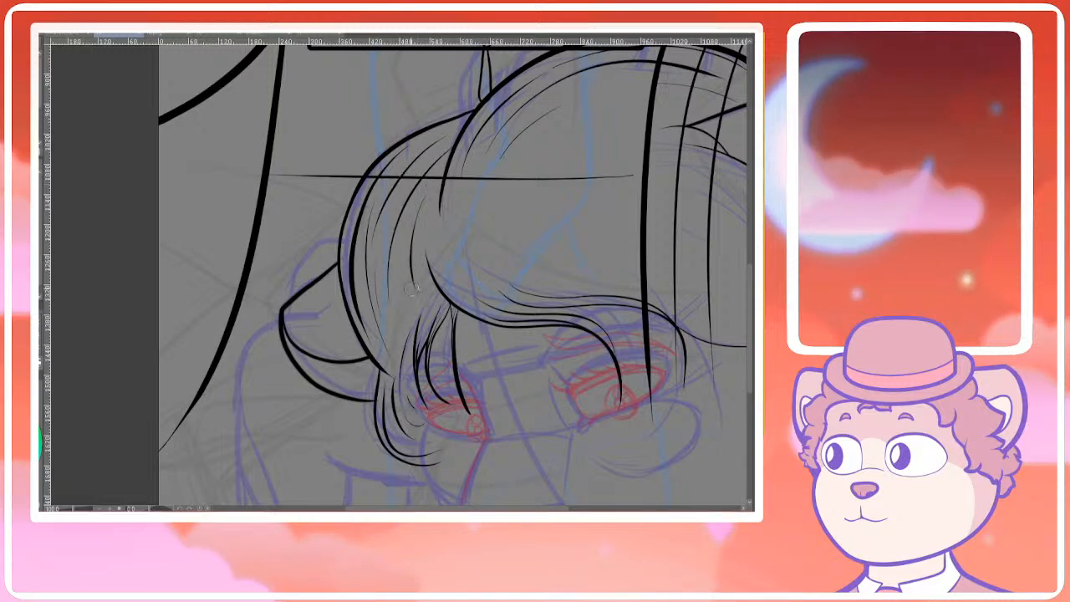
{"action": "key", "text": "ctrl+z"}
{"action": "left_click_drag", "start_coordinate": [424, 198], "coordinate": [410, 291]}
Ink a long thin strand sweeping above the fringe toward the seat, plus a short strand continuing from the fringe's end
{"action": "scroll", "coordinate": [457, 241], "scroll_direction": "down", "scroll_amount": 3}
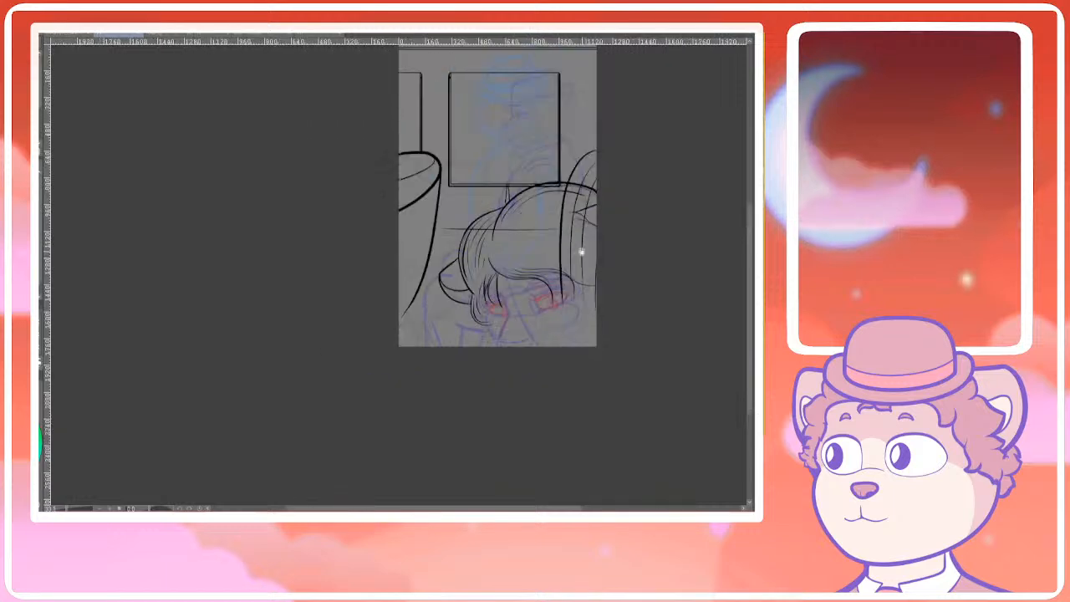
{"action": "scroll", "coordinate": [343, 315], "scroll_direction": "up", "scroll_amount": 4}
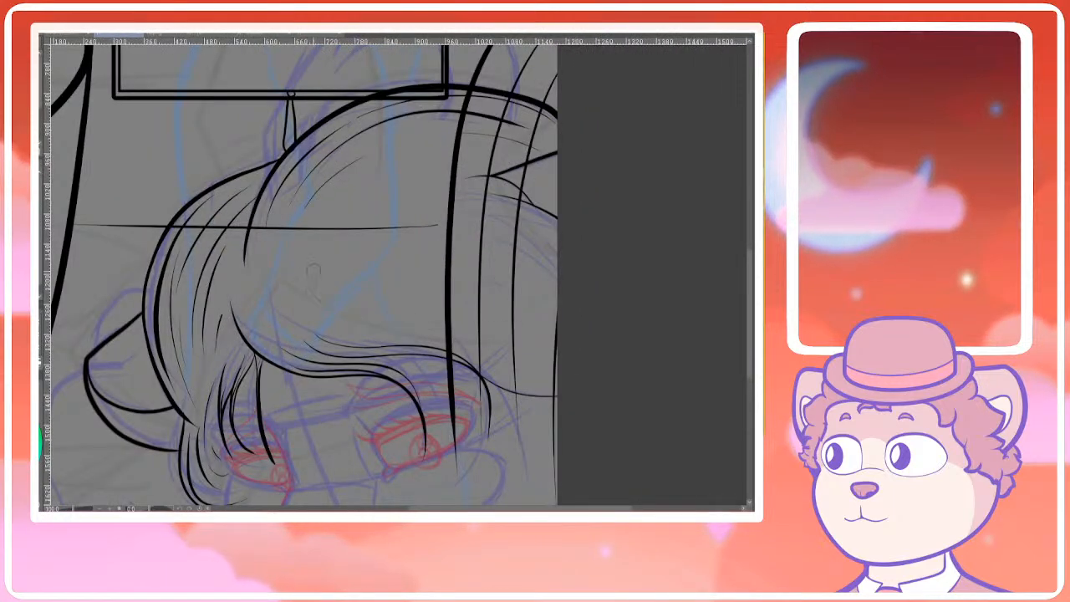
{"action": "left_click_drag", "start_coordinate": [314, 271], "coordinate": [519, 374]}
{"action": "key", "text": "ctrl+z"}
{"action": "left_click_drag", "start_coordinate": [319, 281], "coordinate": [545, 390]}
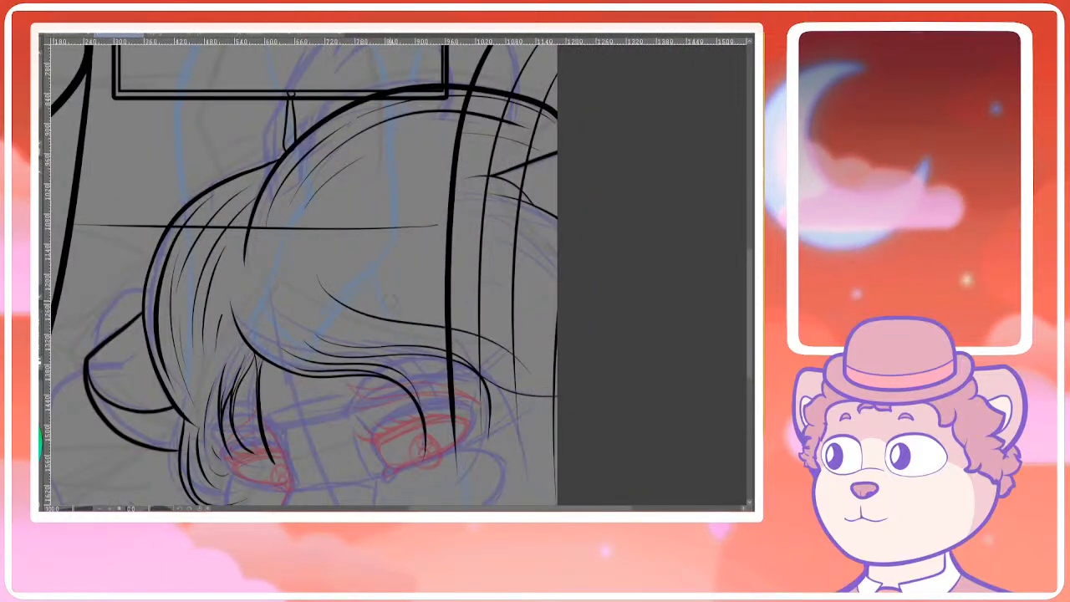
{"action": "key", "text": "ctrl+z"}
{"action": "mouse_move", "coordinate": [321, 303]}
{"action": "left_mouse_down"}
{"action": "mouse_move", "coordinate": [476, 330]}
{"action": "mouse_move", "coordinate": [583, 377]}
{"action": "left_mouse_up"}
{"action": "key", "text": "ctrl+z"}
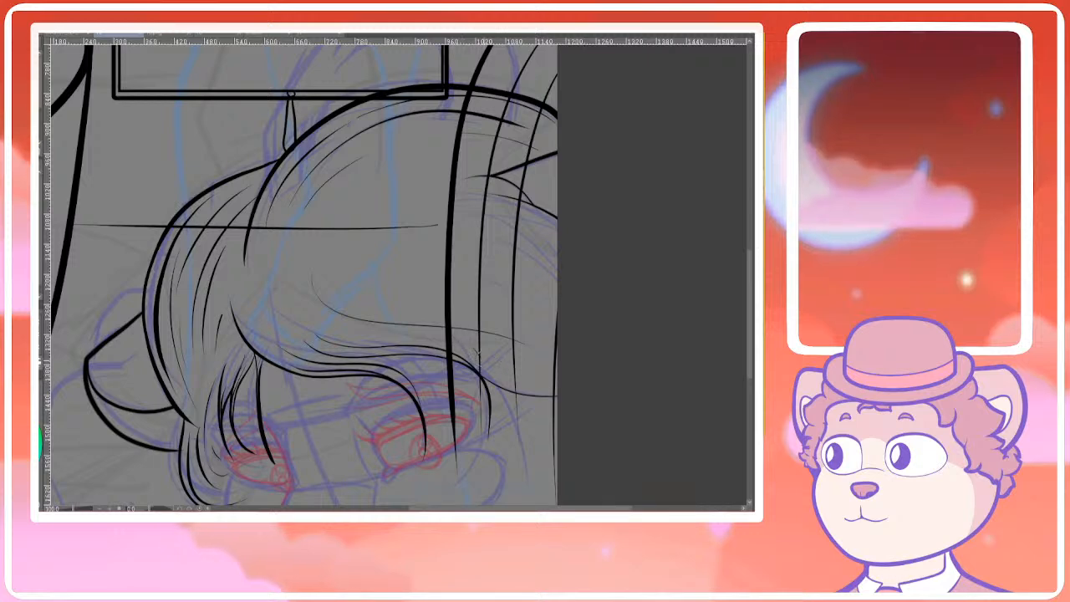
{"action": "mouse_move", "coordinate": [481, 357]}
{"action": "left_mouse_down"}
{"action": "mouse_move", "coordinate": [562, 373]}
{"action": "mouse_move", "coordinate": [547, 382]}
{"action": "left_mouse_up"}
{"action": "key", "text": "ctrl+z"}
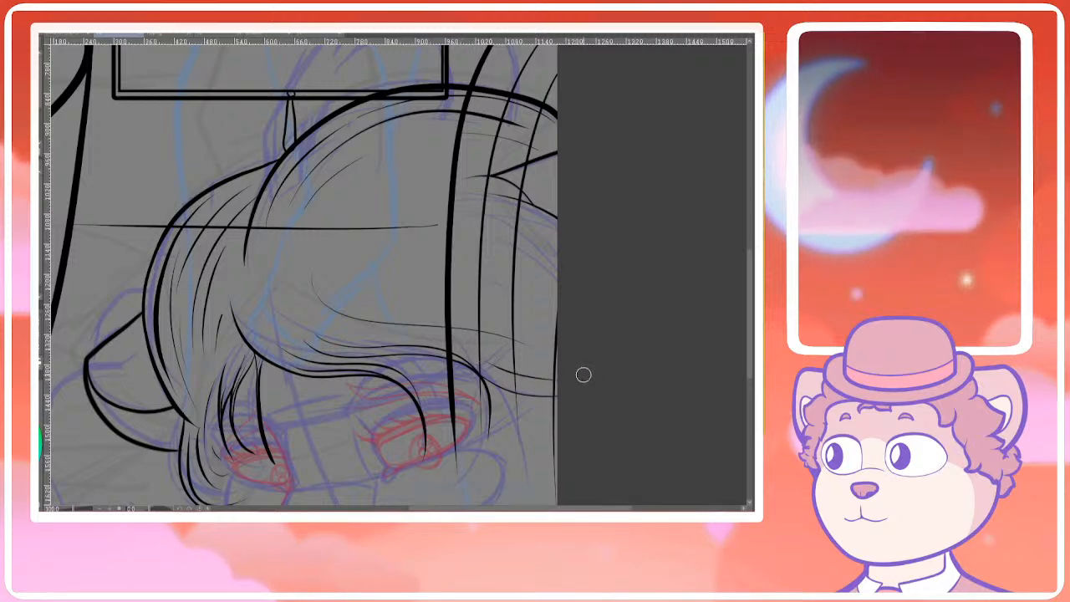
Ink thin curved strands through the hair below the ear on the seat side, running in from the canvas edge
{"action": "scroll", "coordinate": [583, 375], "scroll_direction": "down", "scroll_amount": 5}
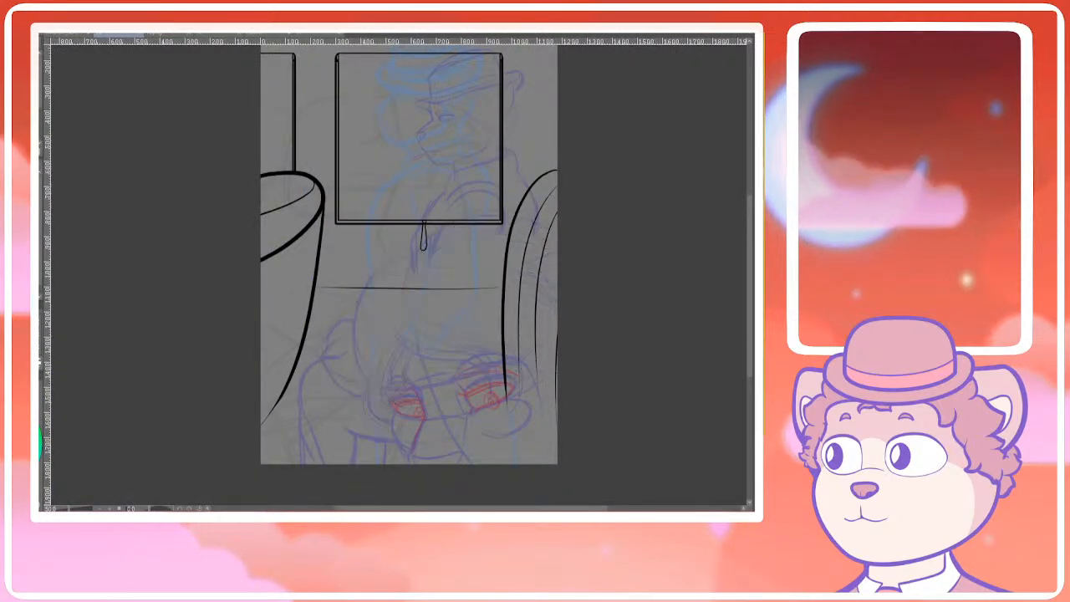
{"action": "scroll", "coordinate": [583, 309], "scroll_direction": "up", "scroll_amount": 5}
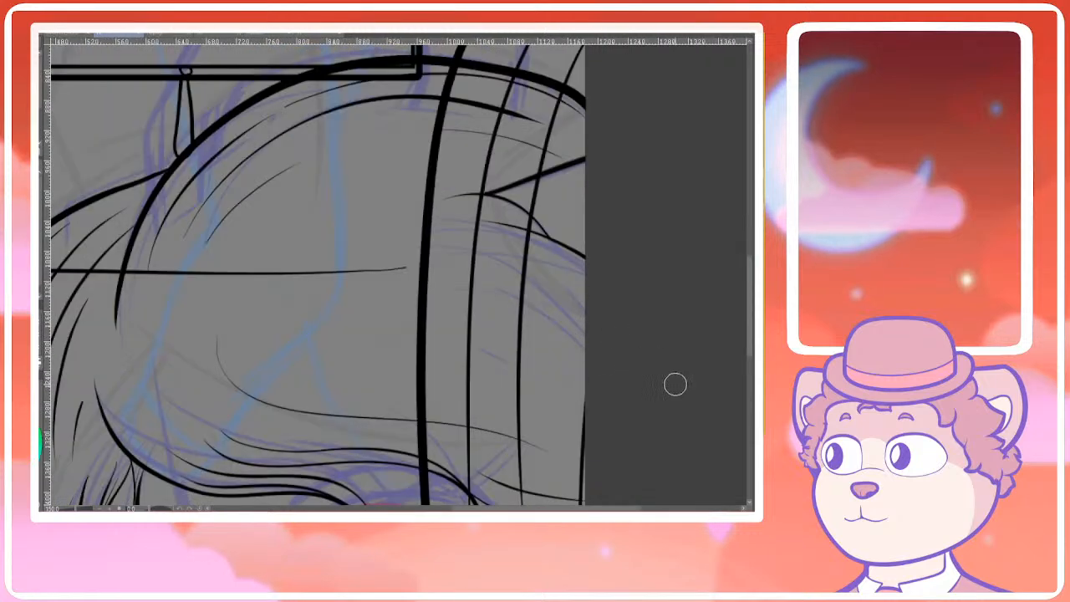
{"action": "left_click_drag", "start_coordinate": [601, 305], "coordinate": [423, 272]}
{"action": "key", "text": "ctrl+z"}
{"action": "left_click_drag", "start_coordinate": [599, 321], "coordinate": [465, 258]}
{"action": "left_click_drag", "start_coordinate": [603, 368], "coordinate": [357, 281]}
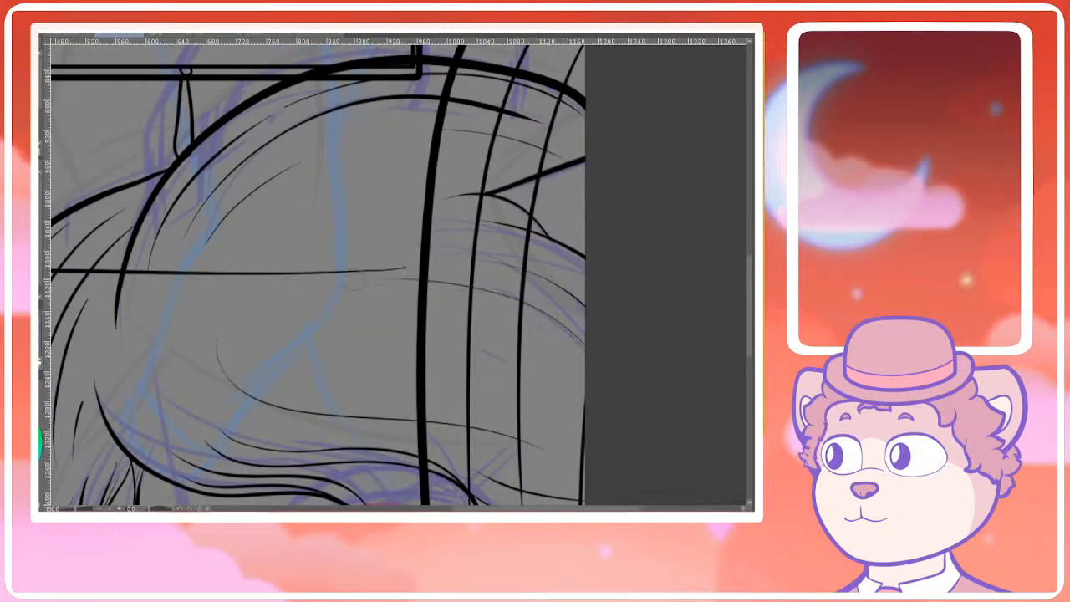
Ink thin strands running from below the parting line's end down into the fringe's upper strands
{"action": "left_click_drag", "start_coordinate": [316, 319], "coordinate": [357, 351]}
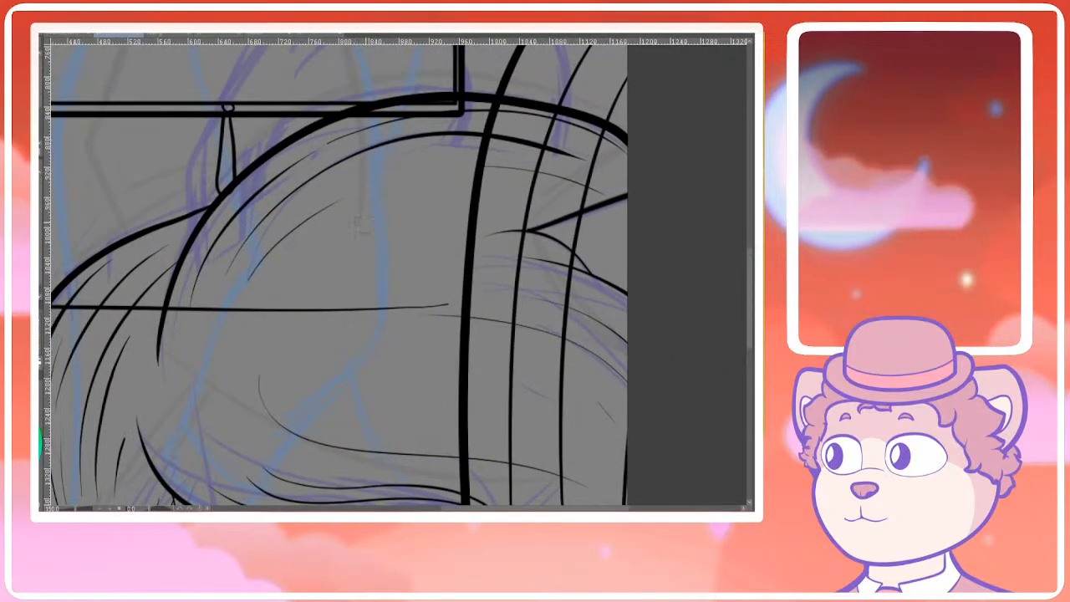
{"action": "mouse_move", "coordinate": [173, 401]}
{"action": "left_mouse_down"}
{"action": "mouse_move", "coordinate": [203, 335]}
{"action": "mouse_move", "coordinate": [236, 413]}
{"action": "left_mouse_up"}
{"action": "key", "text": "ctrl+z"}
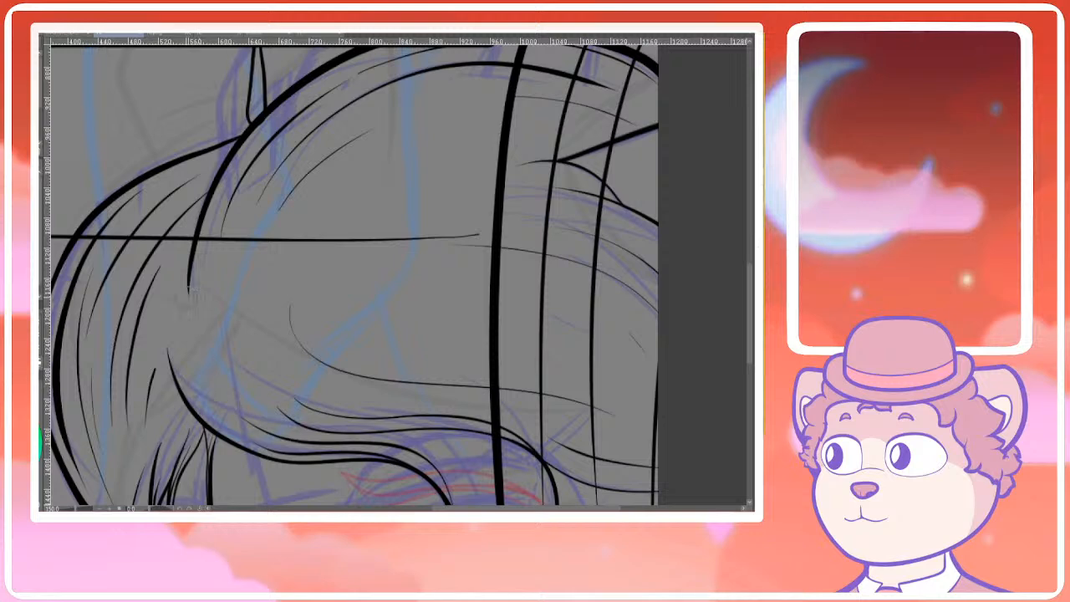
{"action": "left_click_drag", "start_coordinate": [189, 293], "coordinate": [209, 391]}
{"action": "key", "text": "ctrl+z"}
{"action": "key", "text": "ctrl+z"}
{"action": "mouse_move", "coordinate": [194, 304]}
{"action": "left_mouse_down"}
{"action": "mouse_move", "coordinate": [224, 405]}
{"action": "mouse_move", "coordinate": [204, 387]}
{"action": "left_mouse_up"}
{"action": "key", "text": "ctrl+z"}
{"action": "mouse_move", "coordinate": [222, 334]}
{"action": "left_mouse_down"}
{"action": "mouse_move", "coordinate": [254, 400]}
{"action": "mouse_move", "coordinate": [318, 273]}
{"action": "left_mouse_up"}
{"action": "key", "text": "ctrl+z"}
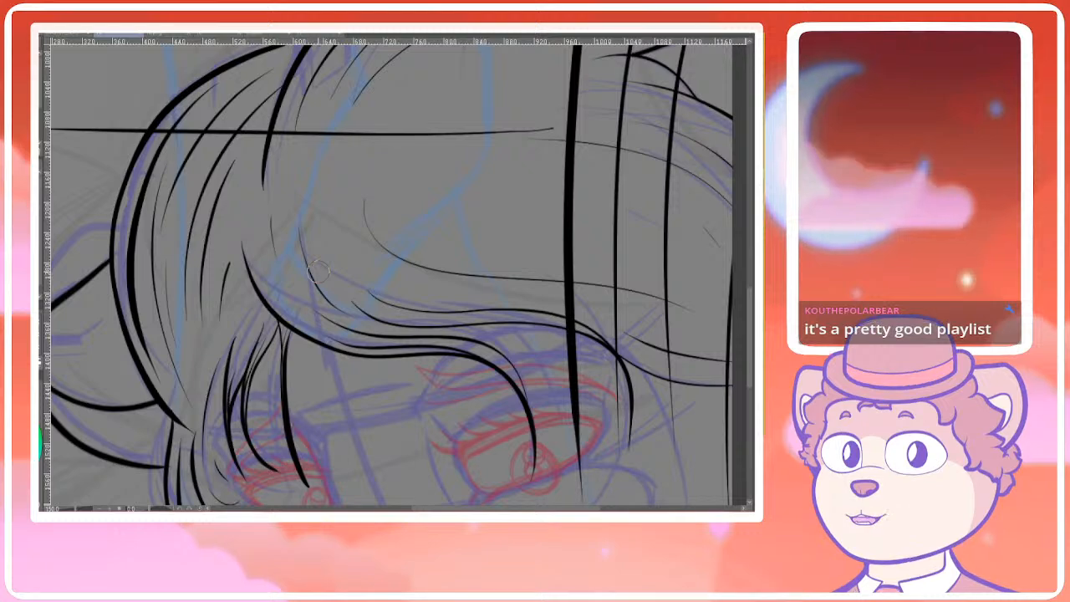
{"action": "scroll", "coordinate": [426, 242], "scroll_direction": "down", "scroll_amount": 5}
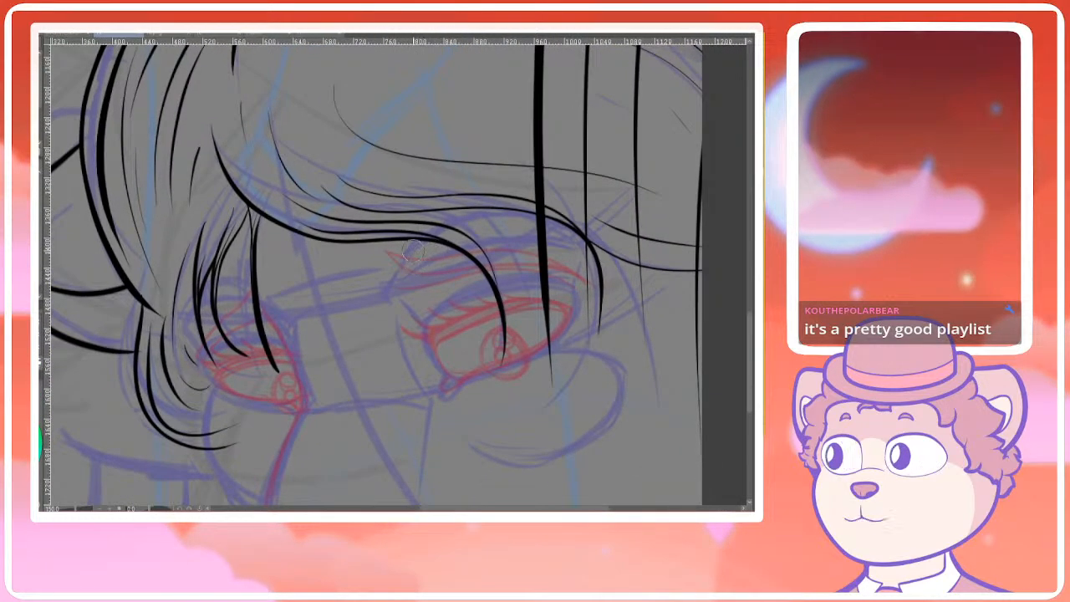
{"action": "scroll", "coordinate": [382, 287], "scroll_direction": "down", "scroll_amount": 2}
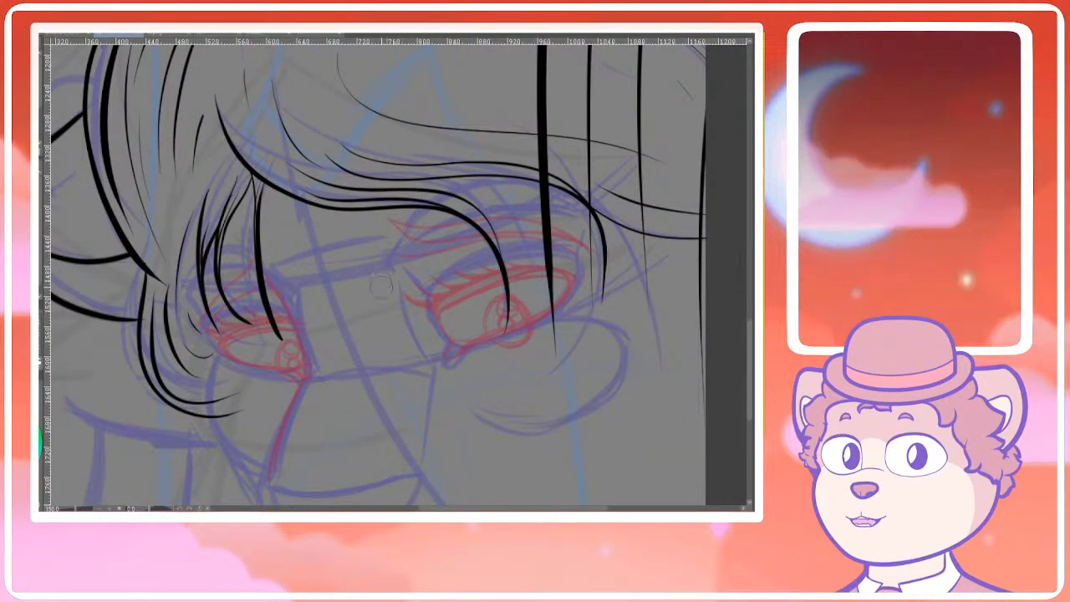
{"action": "scroll", "coordinate": [380, 287], "scroll_direction": "down", "scroll_amount": 2}
{"action": "scroll", "coordinate": [412, 273], "scroll_direction": "down", "scroll_amount": 2}
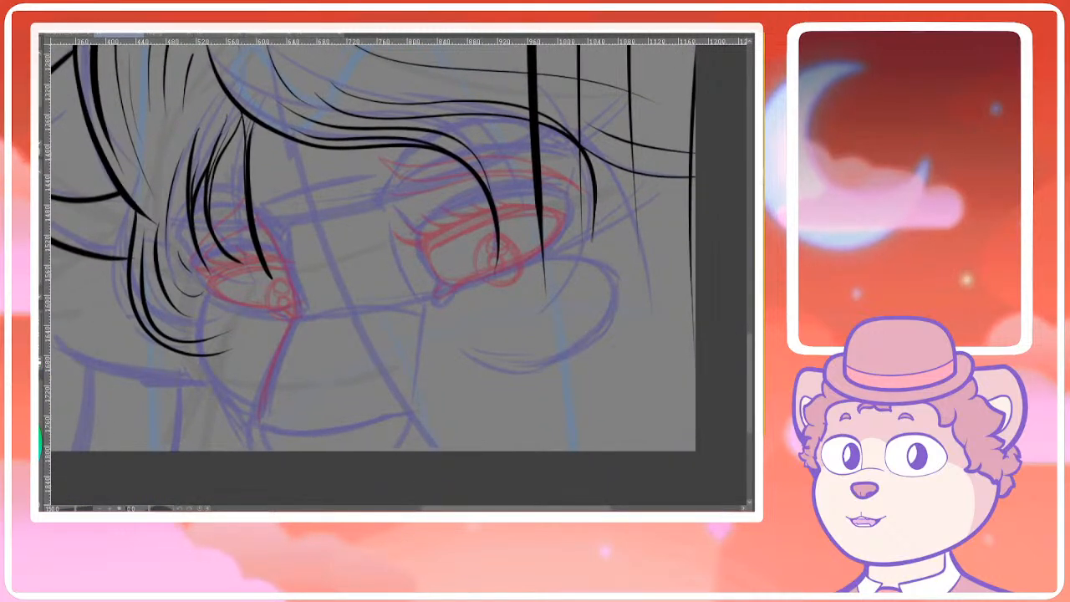
{"action": "mouse_move", "coordinate": [218, 318]}
{"action": "left_mouse_down"}
{"action": "mouse_move", "coordinate": [223, 290]}
{"action": "mouse_move", "coordinate": [227, 372]}
{"action": "mouse_move", "coordinate": [260, 389]}
{"action": "left_mouse_up"}
{"action": "key", "text": "ctrl+z"}
{"action": "left_click_drag", "start_coordinate": [298, 272], "coordinate": [256, 419]}
{"action": "key", "text": "ctrl+z"}
{"action": "left_click_drag", "start_coordinate": [315, 267], "coordinate": [261, 420]}
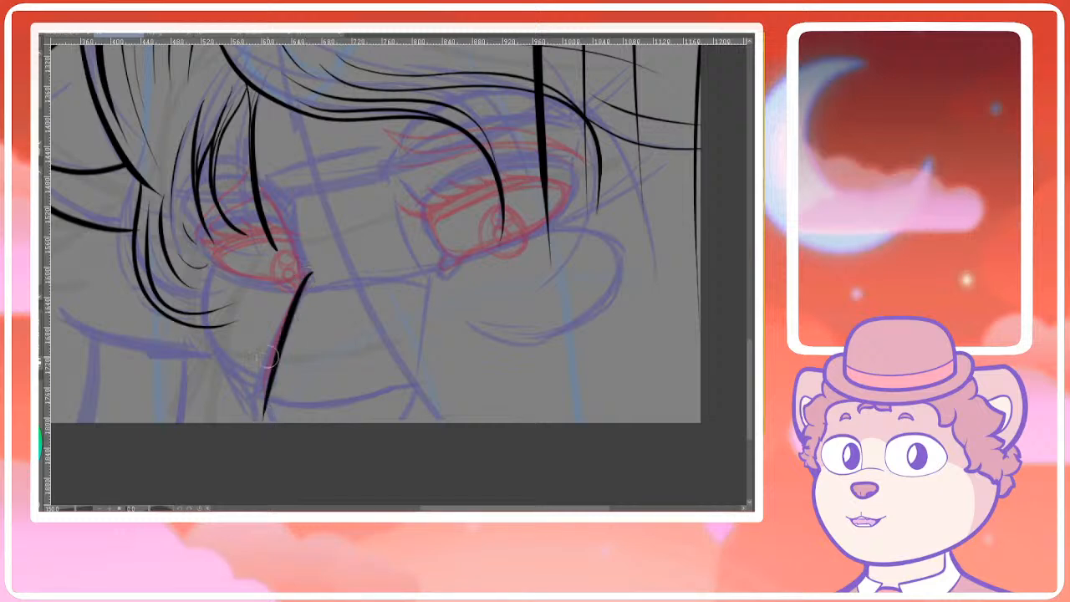
{"action": "key", "text": "ctrl+z"}
{"action": "left_click_drag", "start_coordinate": [306, 271], "coordinate": [260, 422]}
{"action": "key", "text": "ctrl+z"}
{"action": "mouse_move", "coordinate": [306, 271]}
{"action": "left_mouse_down"}
{"action": "mouse_move", "coordinate": [259, 368]}
{"action": "mouse_move", "coordinate": [261, 421]}
{"action": "left_mouse_up"}
{"action": "key", "text": "ctrl+z"}
Ink a bold line from the smaller eye's inner corner down the side of the snout to the canvas's lower edge
{"action": "mouse_move", "coordinate": [298, 279]}
{"action": "left_mouse_down"}
{"action": "mouse_move", "coordinate": [256, 376]}
{"action": "mouse_move", "coordinate": [250, 422]}
{"action": "mouse_move", "coordinate": [286, 289]}
{"action": "mouse_move", "coordinate": [253, 422]}
{"action": "mouse_move", "coordinate": [364, 390]}
{"action": "left_mouse_up"}
{"action": "key", "text": "ctrl+z"}
{"action": "scroll", "coordinate": [276, 414], "scroll_direction": "up", "scroll_amount": 2}
{"action": "key", "text": "ctrl+z"}
Ink the nose's upper edge as a shallow sagging curve and its short side beside the snout line
{"action": "left_click_drag", "start_coordinate": [245, 393], "coordinate": [438, 383]}
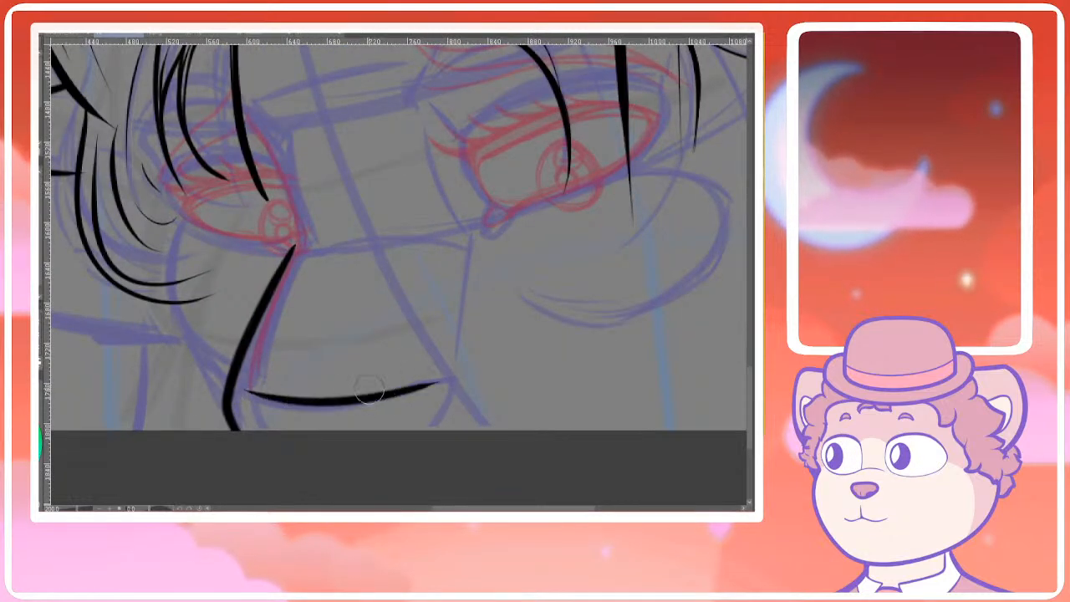
{"action": "scroll", "coordinate": [296, 340], "scroll_direction": "down", "scroll_amount": 1}
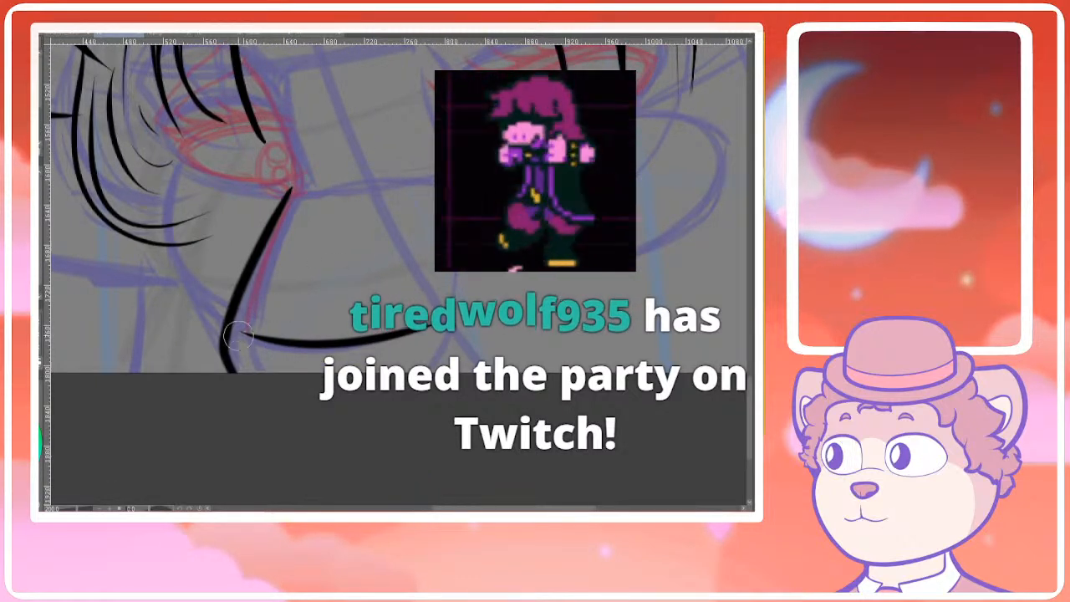
{"action": "scroll", "coordinate": [248, 354], "scroll_direction": "up", "scroll_amount": 2}
{"action": "mouse_move", "coordinate": [249, 317]}
{"action": "left_mouse_down"}
{"action": "mouse_move", "coordinate": [260, 375]}
{"action": "mouse_move", "coordinate": [288, 403]}
{"action": "left_mouse_up"}
{"action": "key", "text": "ctrl+z"}
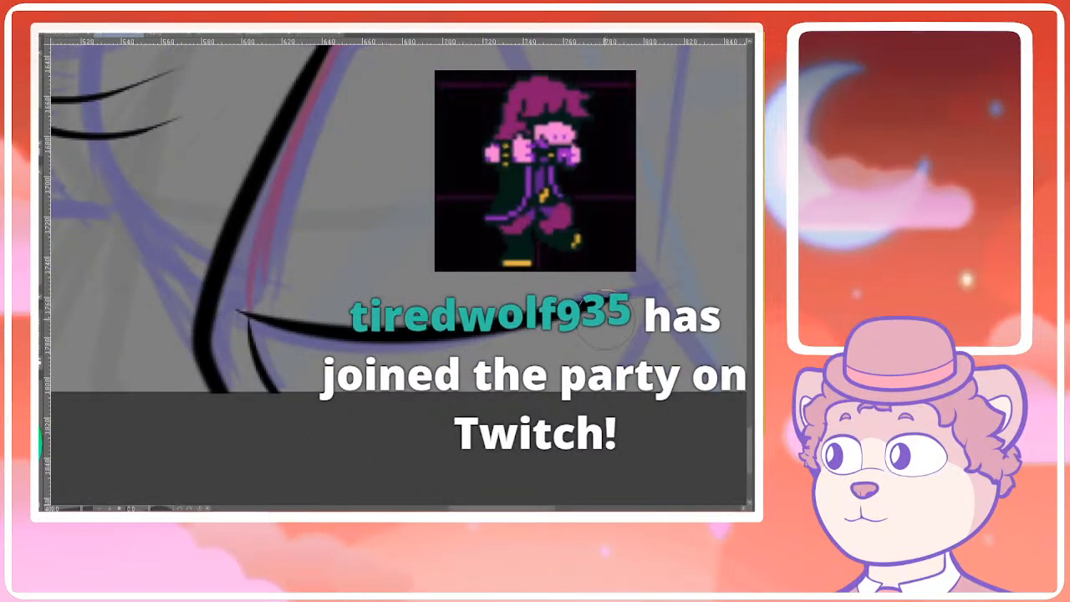
{"action": "key", "text": "ctrl+z"}
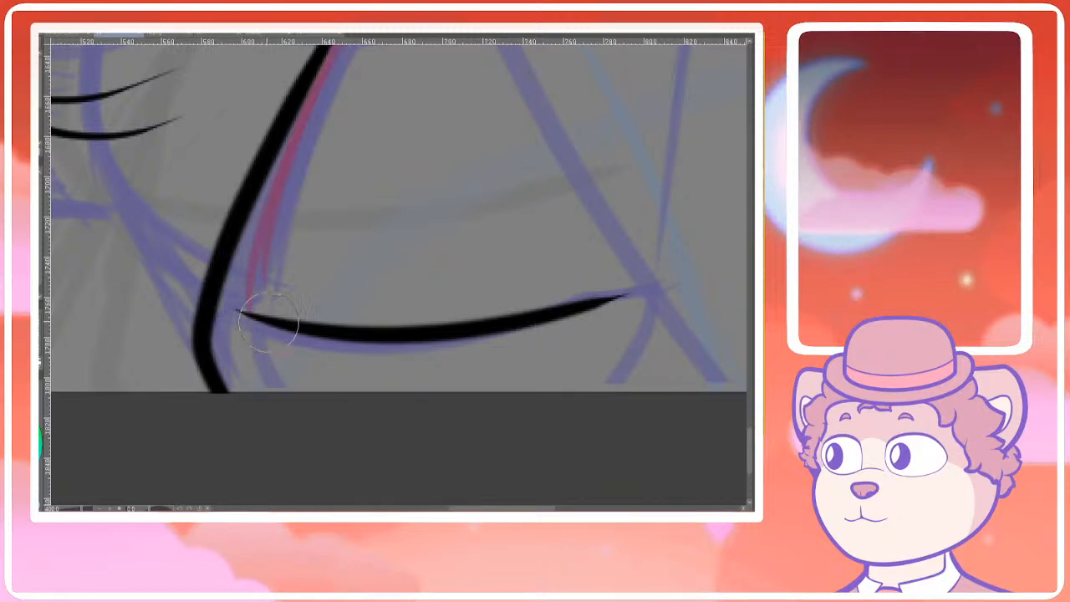
{"action": "mouse_move", "coordinate": [264, 318]}
{"action": "left_mouse_down"}
{"action": "mouse_move", "coordinate": [254, 382]}
{"action": "mouse_move", "coordinate": [300, 413]}
{"action": "mouse_move", "coordinate": [248, 313]}
{"action": "mouse_move", "coordinate": [266, 388]}
{"action": "mouse_move", "coordinate": [264, 318]}
{"action": "mouse_move", "coordinate": [241, 334]}
{"action": "mouse_move", "coordinate": [264, 390]}
{"action": "left_mouse_up"}
{"action": "key", "text": "ctrl+z"}
{"action": "key", "text": "ctrl+z"}
Clean up the nose corner nearest the snout line by erasing the overshooting line tip
{"action": "scroll", "coordinate": [257, 311], "scroll_direction": "up", "scroll_amount": 2}
{"action": "key", "text": "e"}
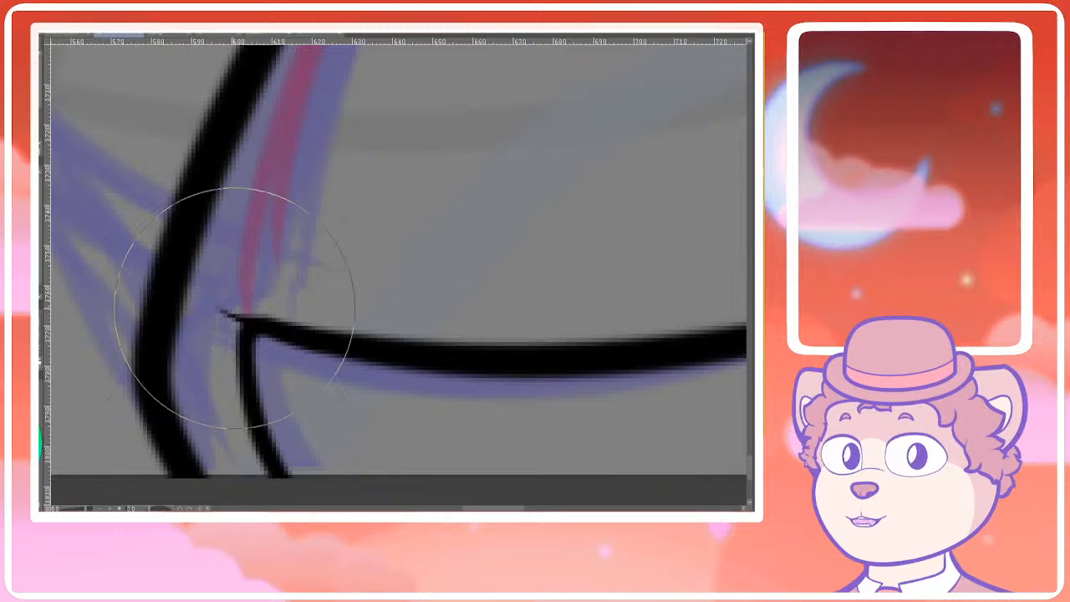
{"action": "left_click_drag", "start_coordinate": [234, 293], "coordinate": [225, 297]}
{"action": "key", "text": "ctrl+z"}
{"action": "scroll", "coordinate": [292, 244], "scroll_direction": "down", "scroll_amount": 4}
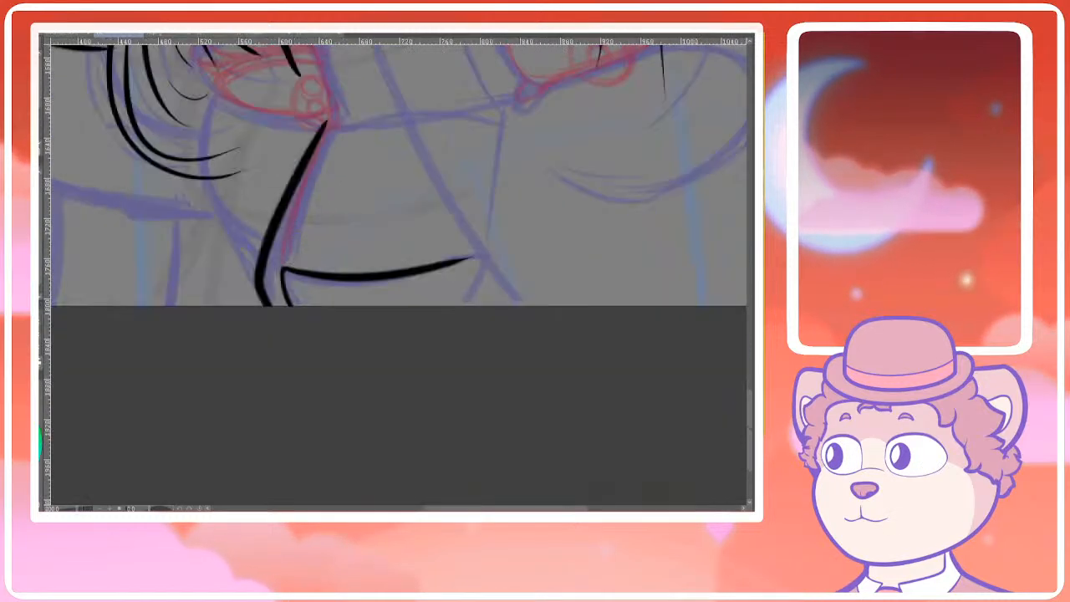
{"action": "scroll", "coordinate": [468, 264], "scroll_direction": "up", "scroll_amount": 4}
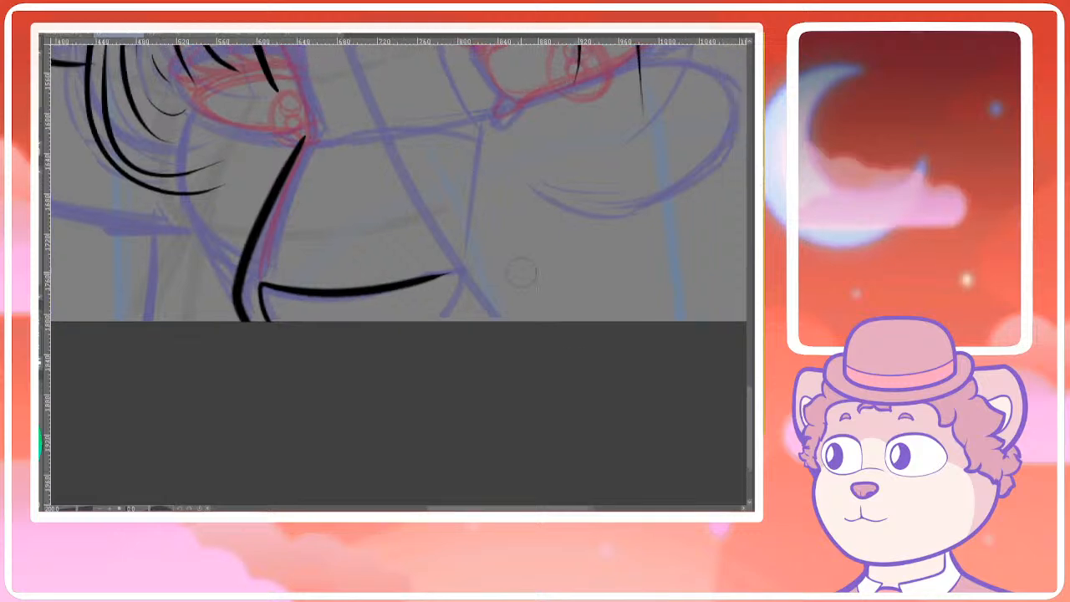
{"action": "left_click_drag", "start_coordinate": [339, 335], "coordinate": [335, 477]}
{"action": "key", "text": "ctrl+z"}
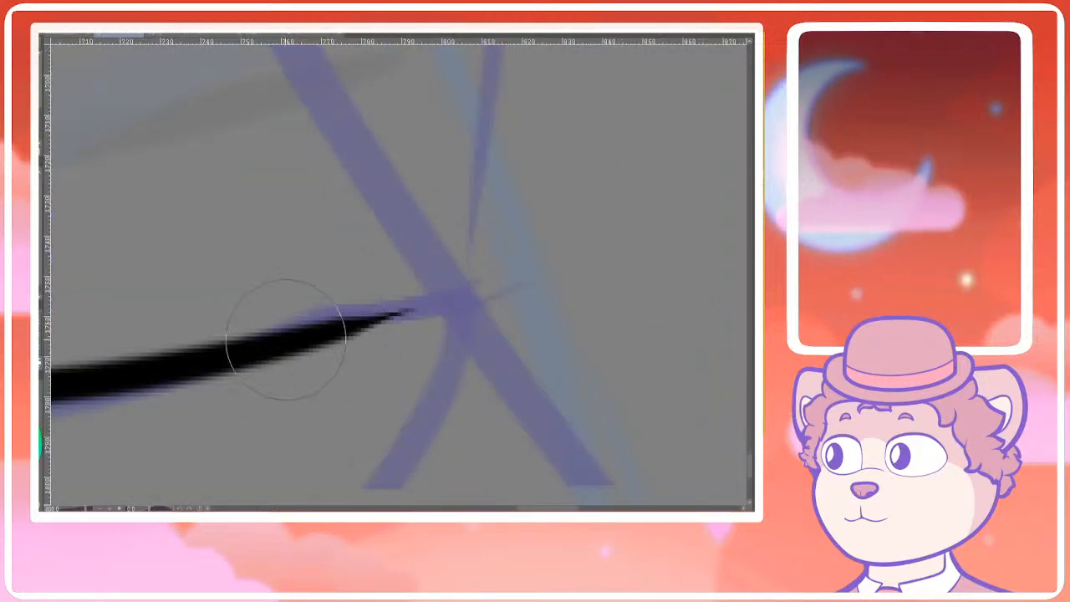
{"action": "left_click_drag", "start_coordinate": [268, 334], "coordinate": [391, 416]}
{"action": "scroll", "coordinate": [392, 416], "scroll_direction": "down", "scroll_amount": 2}
{"action": "key", "text": "ctrl+z"}
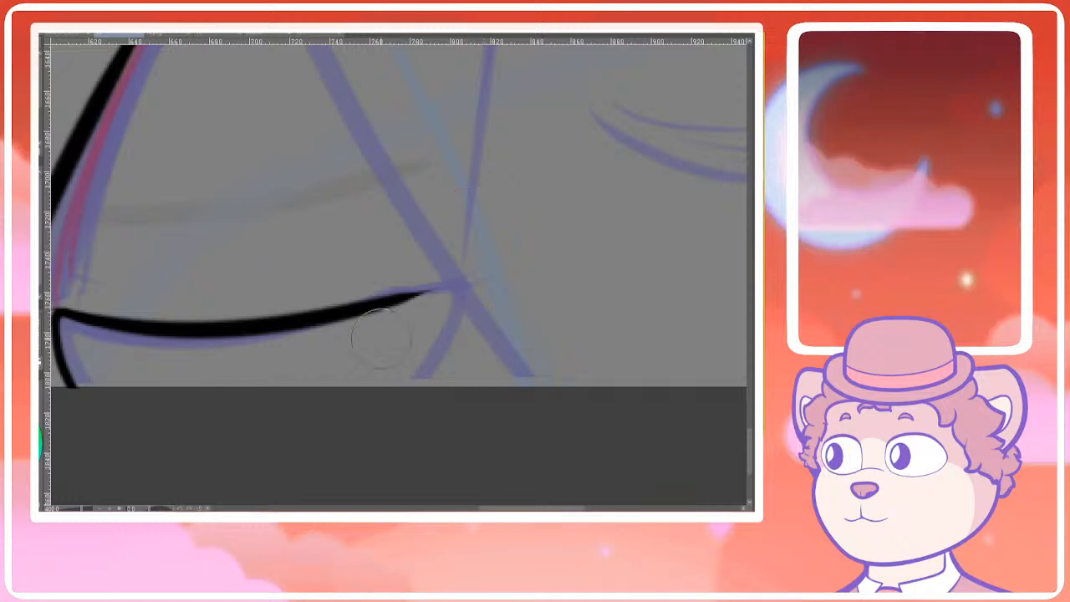
{"action": "mouse_move", "coordinate": [381, 313]}
{"action": "left_mouse_down"}
{"action": "mouse_move", "coordinate": [422, 296]}
{"action": "mouse_move", "coordinate": [414, 373]}
{"action": "mouse_move", "coordinate": [390, 393]}
{"action": "left_mouse_up"}
{"action": "key", "text": "ctrl+z"}
{"action": "key", "text": "ctrl+z"}
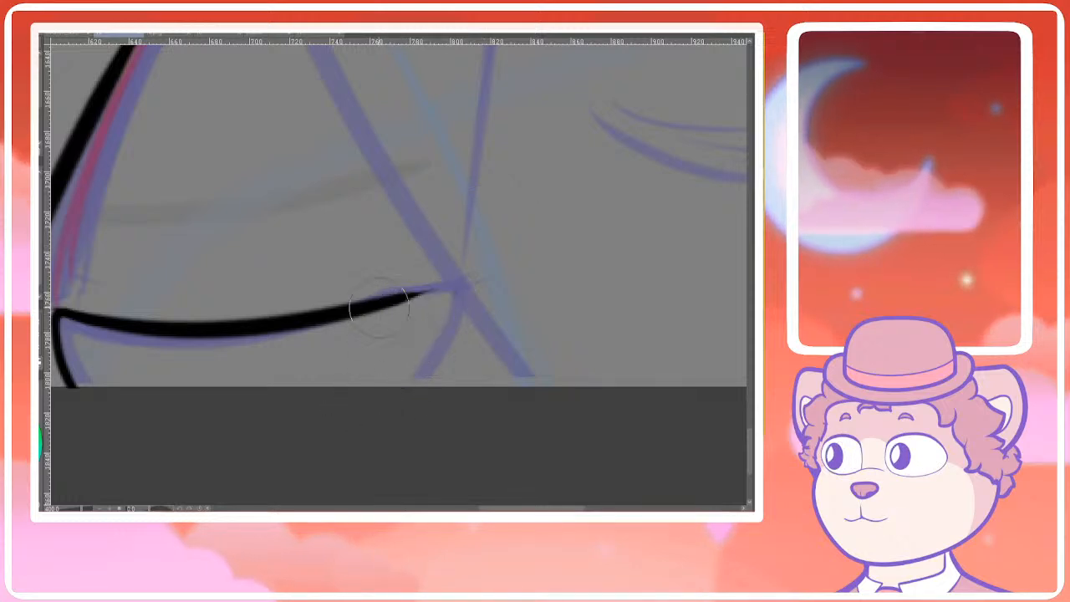
{"action": "mouse_move", "coordinate": [382, 306]}
{"action": "left_mouse_down"}
{"action": "mouse_move", "coordinate": [435, 301]}
{"action": "mouse_move", "coordinate": [385, 381]}
{"action": "left_mouse_up"}
{"action": "scroll", "coordinate": [374, 343], "scroll_direction": "up", "scroll_amount": 2}
{"action": "key", "text": "ctrl+z"}
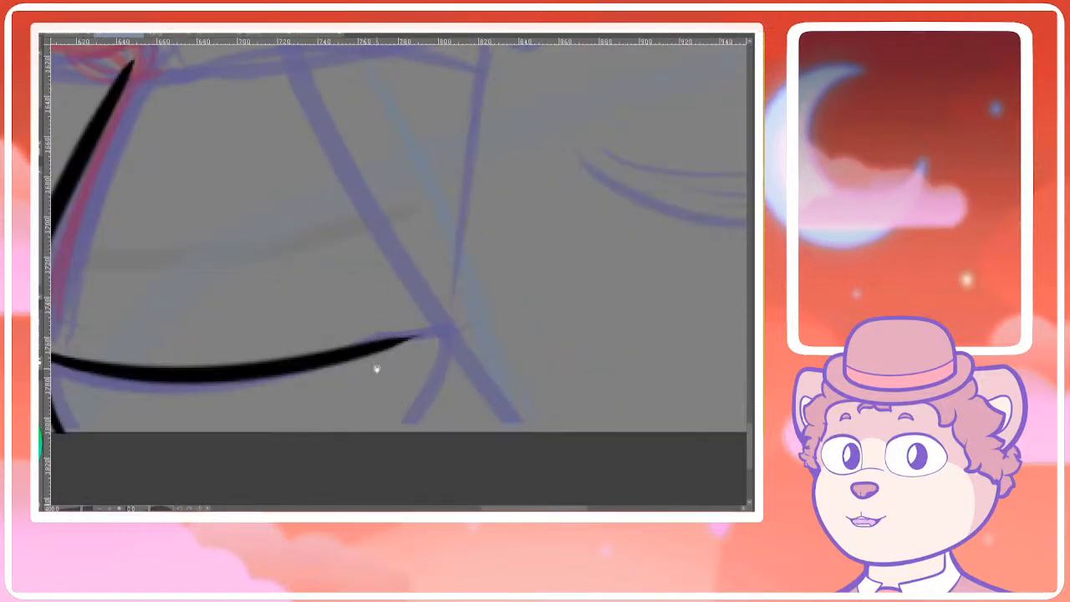
Ink the nose's opposite side from a rounded corner at the upper edge's end down to the canvas edge
{"action": "scroll", "coordinate": [376, 367], "scroll_direction": "up", "scroll_amount": 2}
{"action": "mouse_move", "coordinate": [312, 346]}
{"action": "left_mouse_down"}
{"action": "mouse_move", "coordinate": [409, 329]}
{"action": "mouse_move", "coordinate": [346, 470]}
{"action": "left_mouse_up"}
{"action": "scroll", "coordinate": [344, 470], "scroll_direction": "down", "scroll_amount": 2}
{"action": "mouse_move", "coordinate": [347, 432]}
{"action": "left_mouse_down"}
{"action": "mouse_move", "coordinate": [413, 310]}
{"action": "mouse_move", "coordinate": [437, 292]}
{"action": "left_mouse_up"}
{"action": "key", "text": "ctrl+z"}
{"action": "left_click_drag", "start_coordinate": [436, 293], "coordinate": [357, 414]}
{"action": "scroll", "coordinate": [268, 382], "scroll_direction": "down", "scroll_amount": 2}
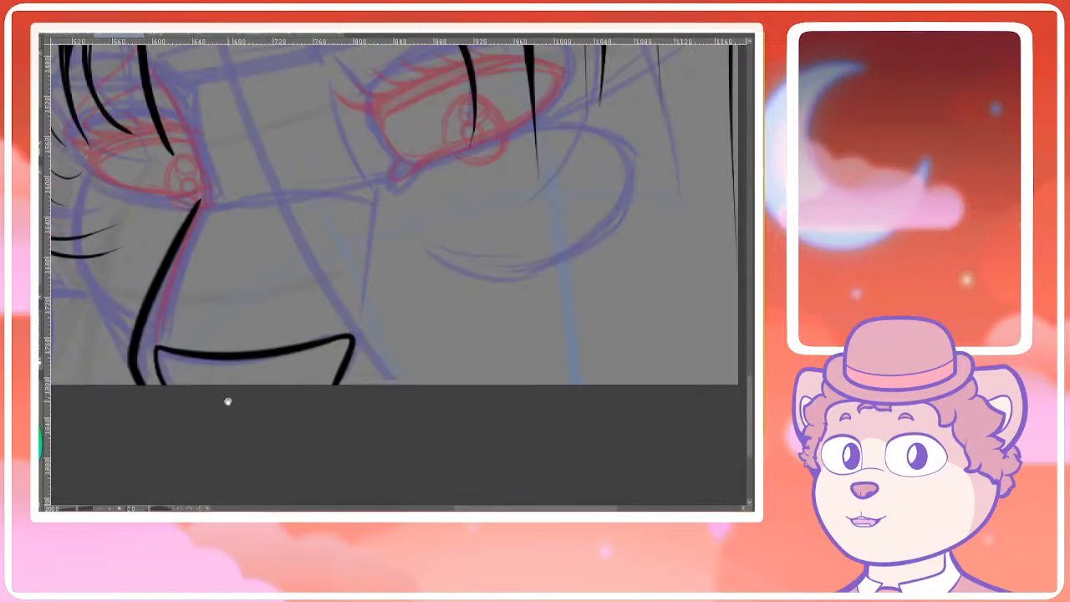
{"action": "left_click_drag", "start_coordinate": [227, 401], "coordinate": [326, 399]}
{"action": "scroll", "coordinate": [313, 387], "scroll_direction": "down", "scroll_amount": 3}
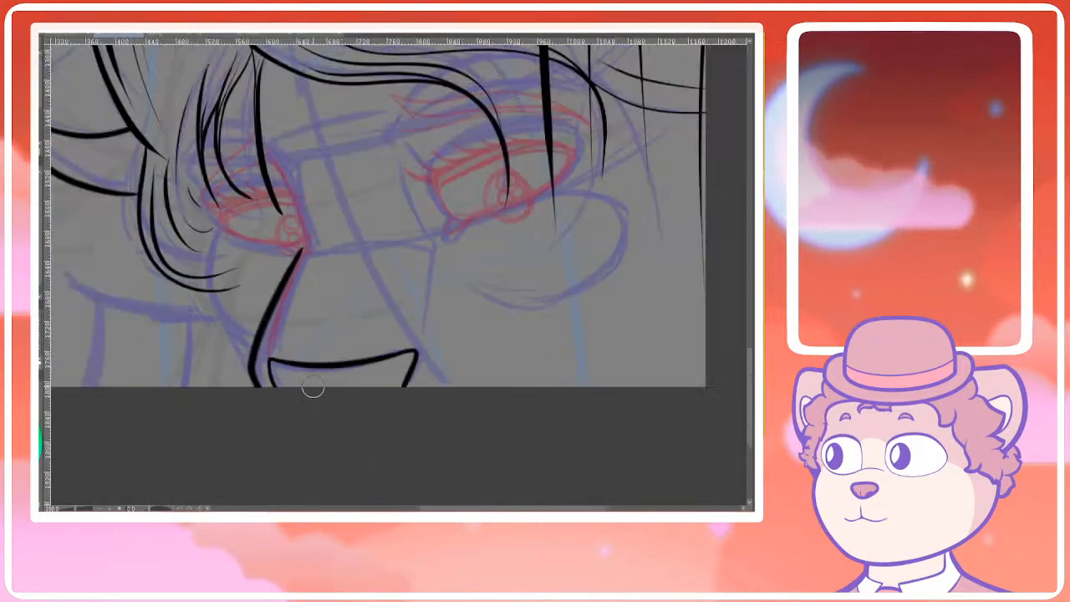
Ink a short arched line across the snout bridge and a bold brow contour curving from the fringe past the smaller eye
{"action": "scroll", "coordinate": [332, 352], "scroll_direction": "up", "scroll_amount": 3}
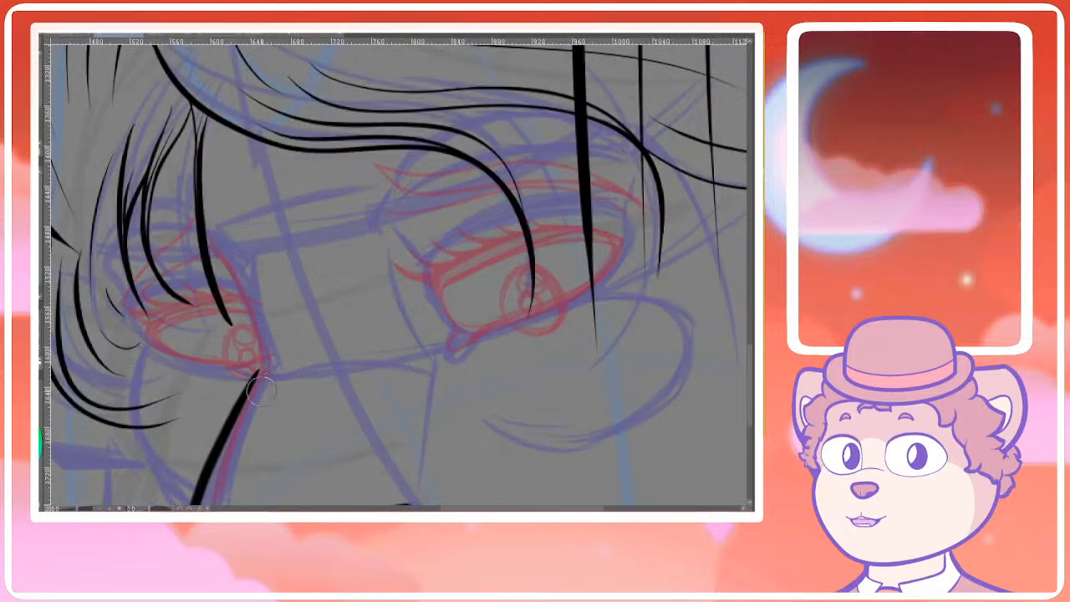
{"action": "left_click_drag", "start_coordinate": [282, 367], "coordinate": [380, 360]}
{"action": "left_click_drag", "start_coordinate": [244, 292], "coordinate": [289, 334]}
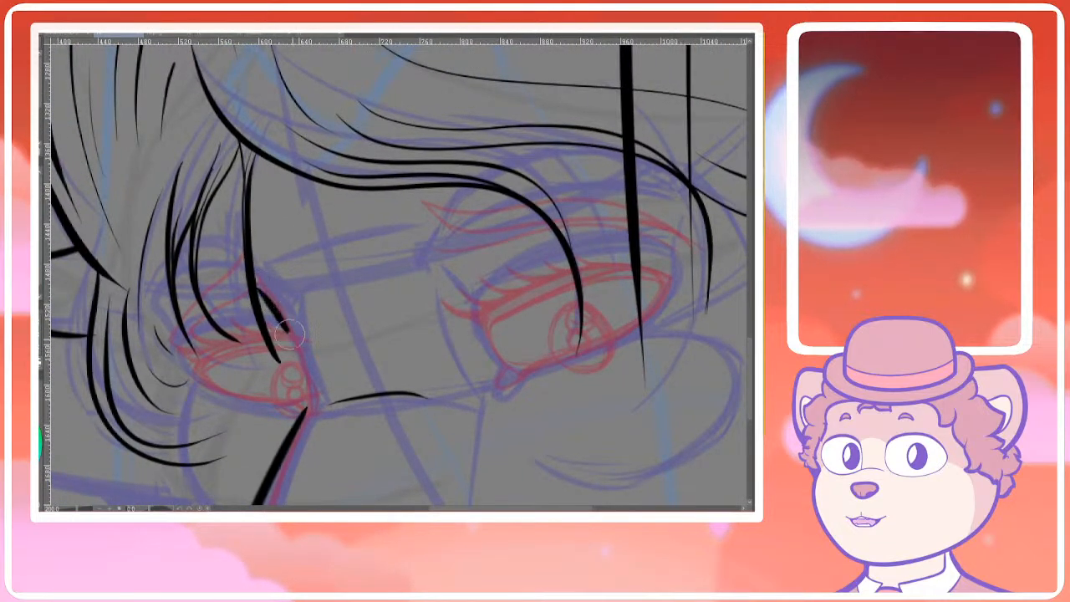
{"action": "left_click_drag", "start_coordinate": [253, 287], "coordinate": [299, 362]}
{"action": "key", "text": "ctrl+z"}
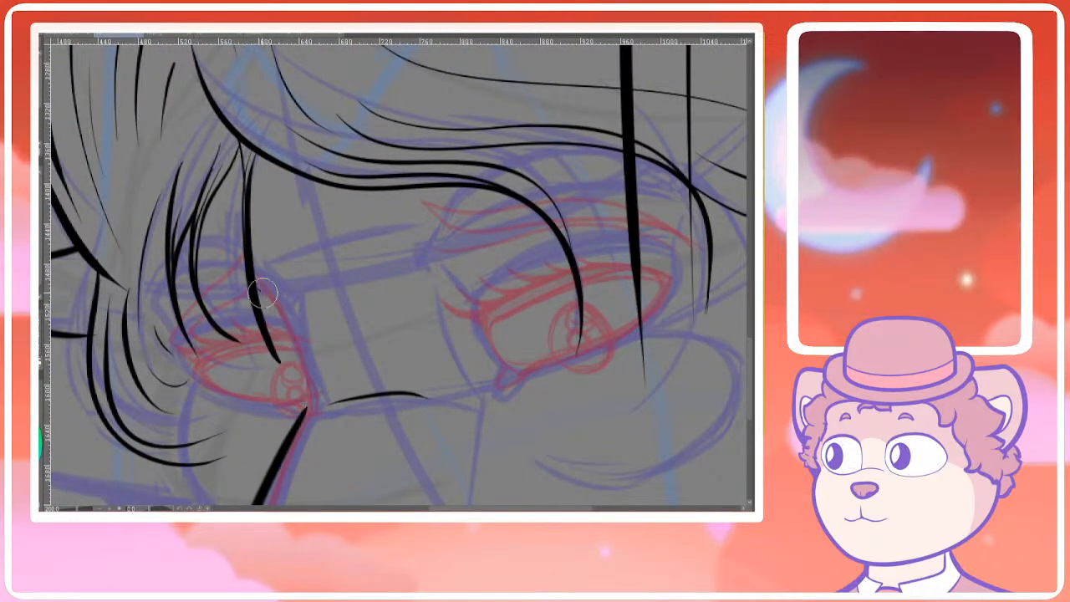
{"action": "left_click_drag", "start_coordinate": [257, 290], "coordinate": [305, 417]}
{"action": "key", "text": "ctrl+z"}
{"action": "mouse_move", "coordinate": [249, 288]}
{"action": "left_mouse_down"}
{"action": "mouse_move", "coordinate": [305, 416]}
{"action": "mouse_move", "coordinate": [281, 323]}
{"action": "mouse_move", "coordinate": [313, 420]}
{"action": "mouse_move", "coordinate": [305, 371]}
{"action": "left_mouse_up"}
{"action": "key", "text": "ctrl+z"}
{"action": "scroll", "coordinate": [305, 392], "scroll_direction": "up", "scroll_amount": 2}
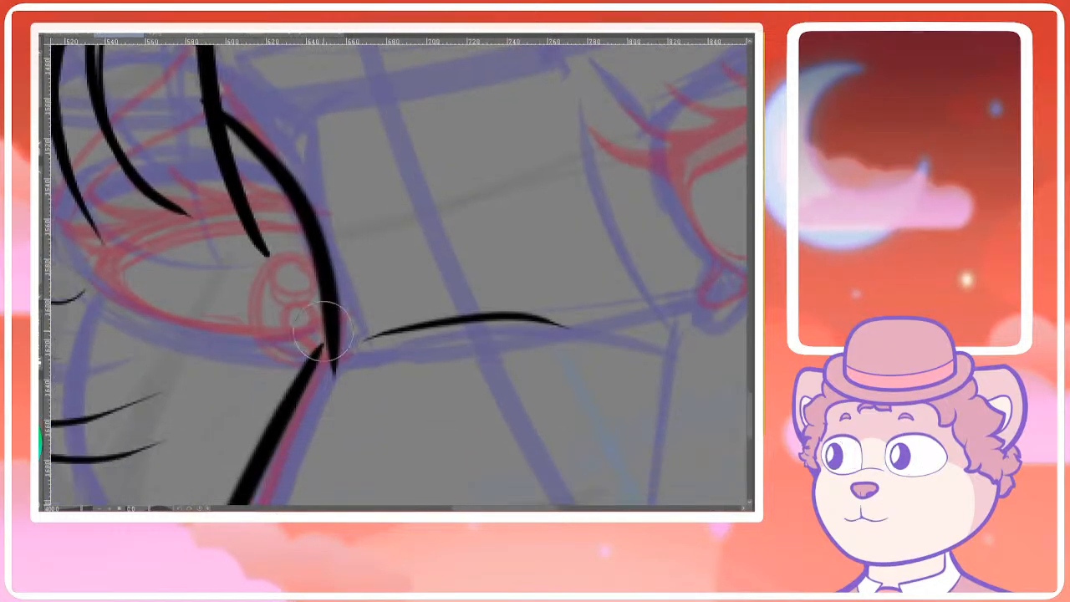
Join the snout line to the brow contour, erasing the contour's overshoot and the arched bridge line's near tip
{"action": "left_click_drag", "start_coordinate": [329, 325], "coordinate": [301, 384]}
{"action": "key", "text": "ctrl+z"}
{"action": "left_click_drag", "start_coordinate": [330, 334], "coordinate": [303, 382]}
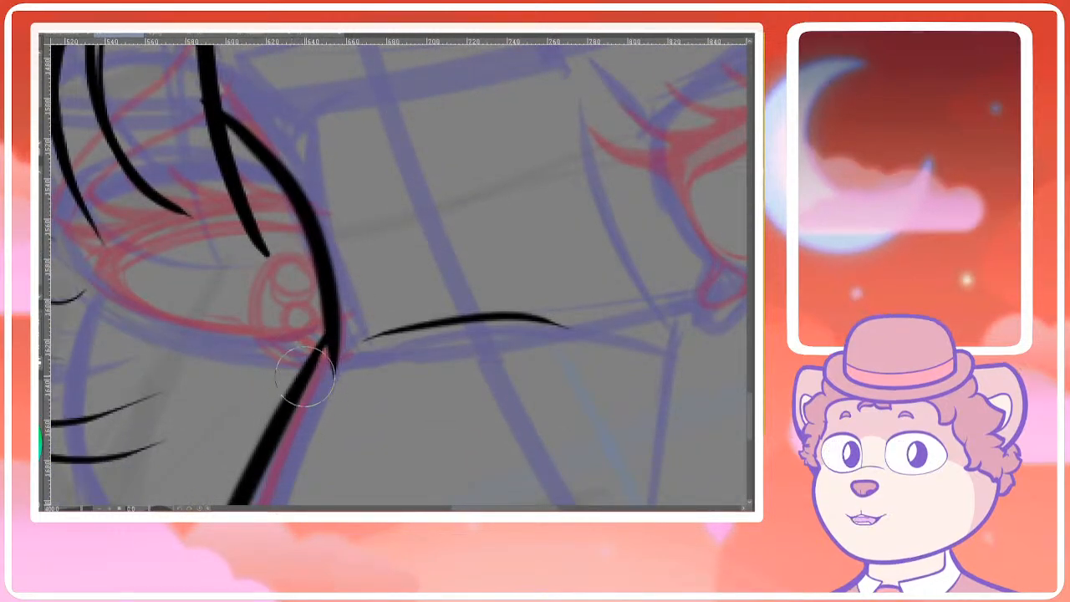
{"action": "key", "text": "ctrl+z"}
{"action": "mouse_move", "coordinate": [328, 335]}
{"action": "left_mouse_down"}
{"action": "mouse_move", "coordinate": [299, 390]}
{"action": "mouse_move", "coordinate": [363, 306]}
{"action": "mouse_move", "coordinate": [346, 371]}
{"action": "mouse_move", "coordinate": [377, 282]}
{"action": "mouse_move", "coordinate": [359, 321]}
{"action": "left_mouse_up"}
{"action": "key", "text": "ctrl+z"}
{"action": "key", "text": "e"}
{"action": "key", "text": "ctrl+z"}
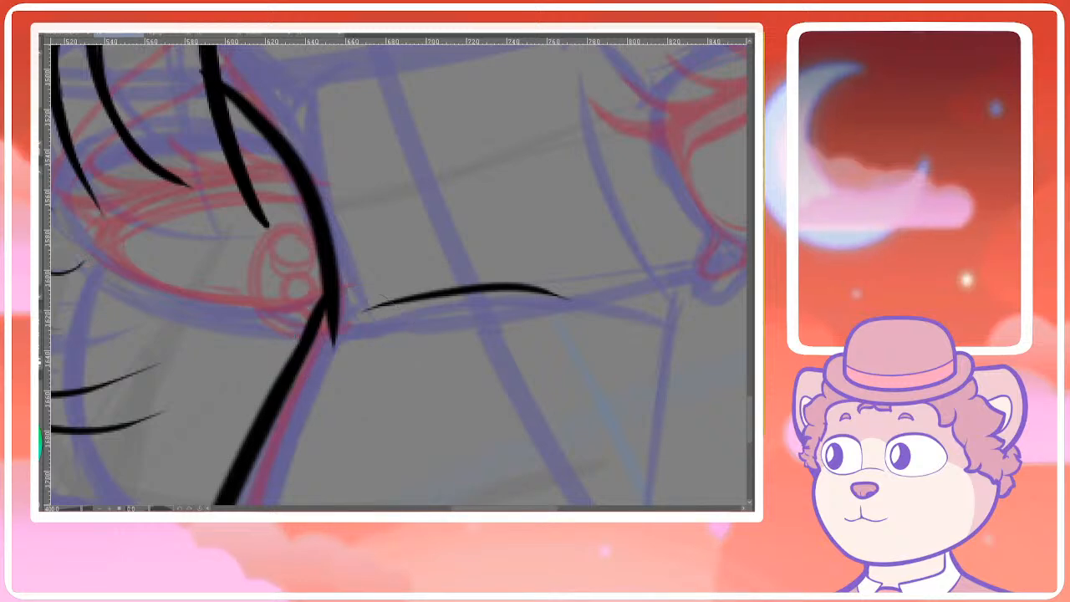
{"action": "mouse_move", "coordinate": [336, 345]}
{"action": "left_mouse_down"}
{"action": "mouse_move", "coordinate": [354, 322]}
{"action": "mouse_move", "coordinate": [373, 249]}
{"action": "left_mouse_up"}
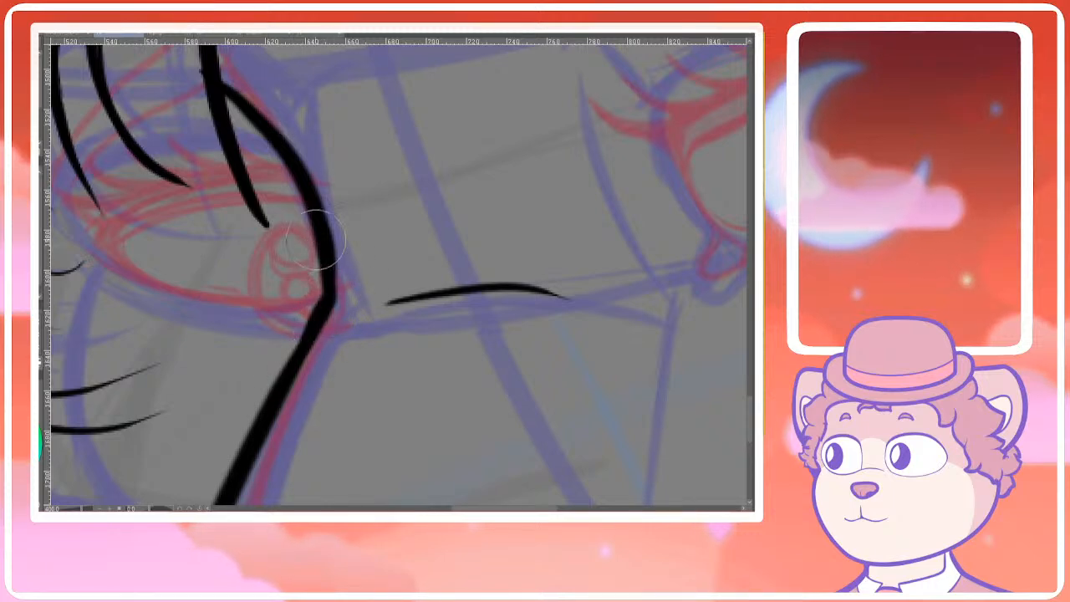
Thicken the bend where the brow contour meets the snout line beside the smaller eye's inner corner
{"action": "key", "text": "ctrl+minus"}
{"action": "key", "text": "ctrl+minus"}
{"action": "key", "text": "ctrl+minus"}
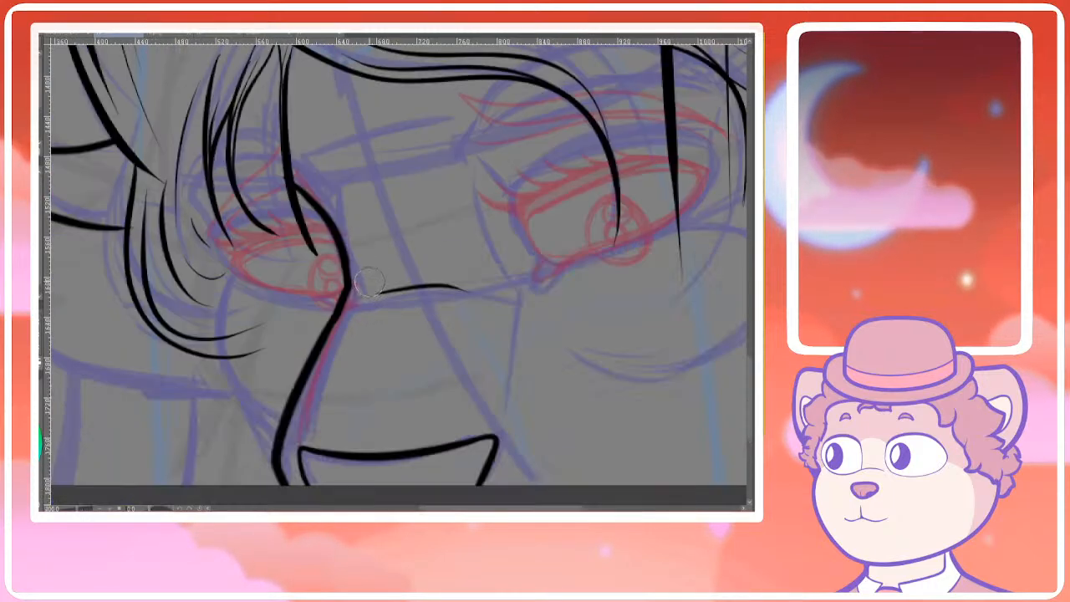
{"action": "key", "text": "ctrl+plus"}
{"action": "key", "text": "ctrl+plus"}
{"action": "scroll", "coordinate": [359, 293], "scroll_direction": "up", "scroll_amount": 2}
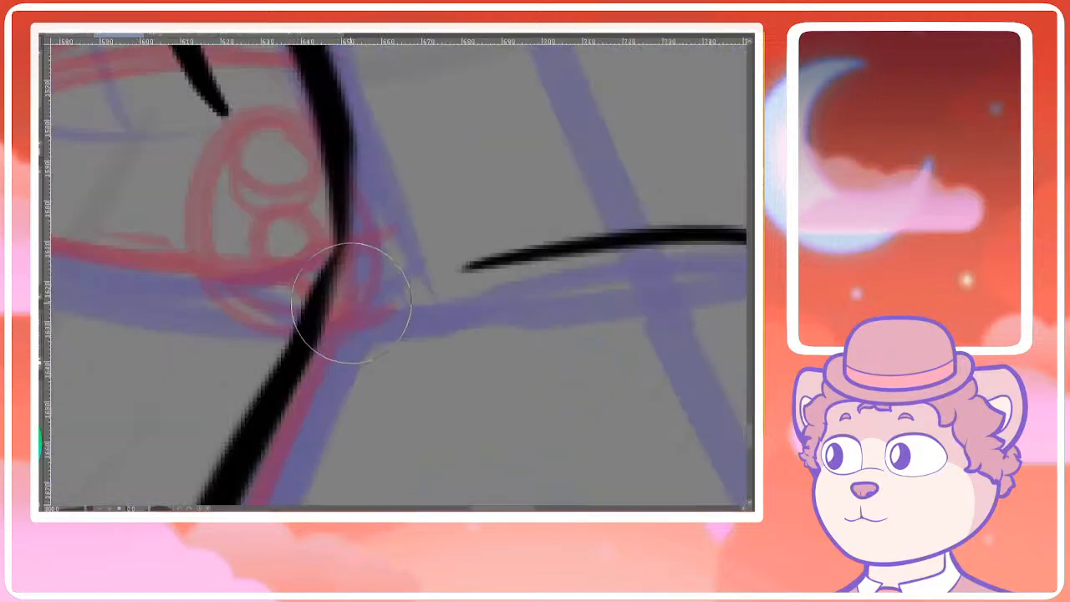
{"action": "mouse_move", "coordinate": [289, 338]}
{"action": "left_mouse_down"}
{"action": "mouse_move", "coordinate": [358, 289]}
{"action": "mouse_move", "coordinate": [303, 92]}
{"action": "left_mouse_up"}
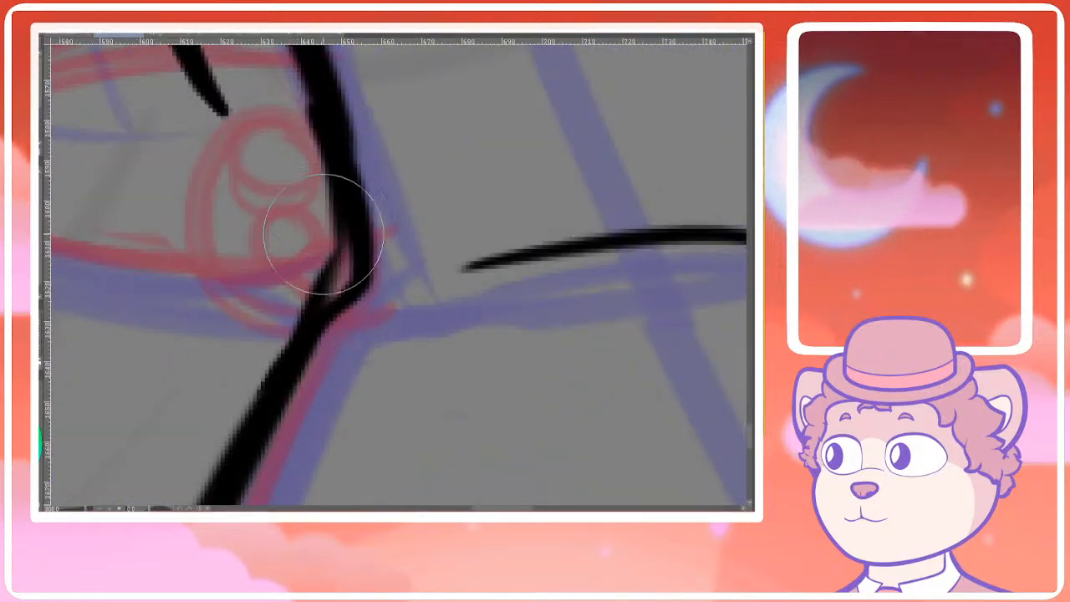
{"action": "key", "text": "ctrl+z"}
{"action": "left_click_drag", "start_coordinate": [313, 332], "coordinate": [354, 198]}
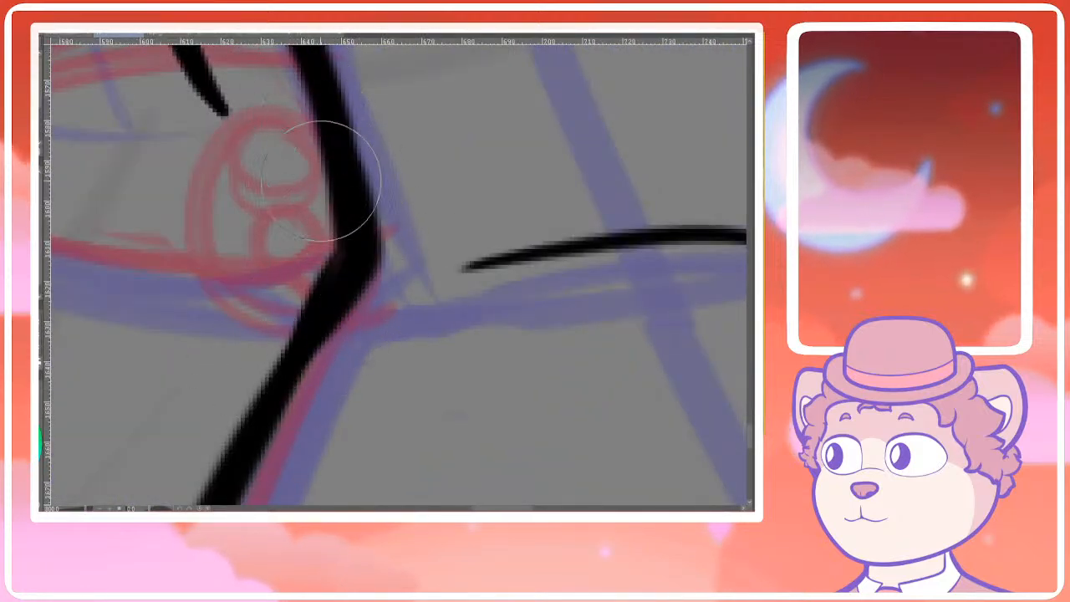
{"action": "scroll", "coordinate": [360, 276], "scroll_direction": "down", "scroll_amount": 2}
{"action": "scroll", "coordinate": [476, 276], "scroll_direction": "up", "scroll_amount": 1}
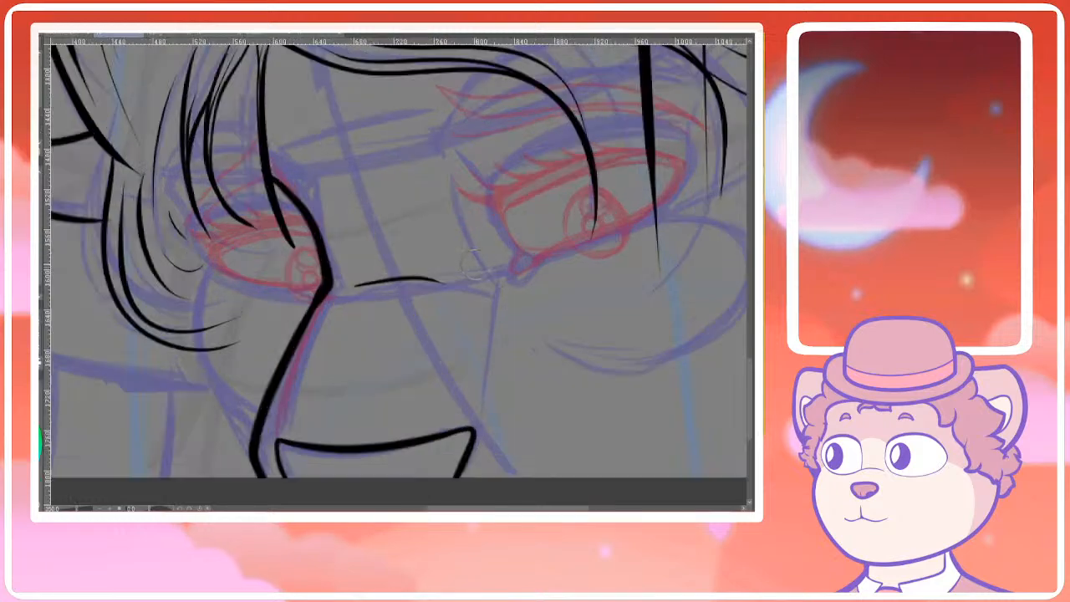
{"action": "left_click_drag", "start_coordinate": [458, 306], "coordinate": [428, 366]}
{"action": "key", "text": "ctrl+z"}
{"action": "left_click_drag", "start_coordinate": [410, 240], "coordinate": [419, 289]}
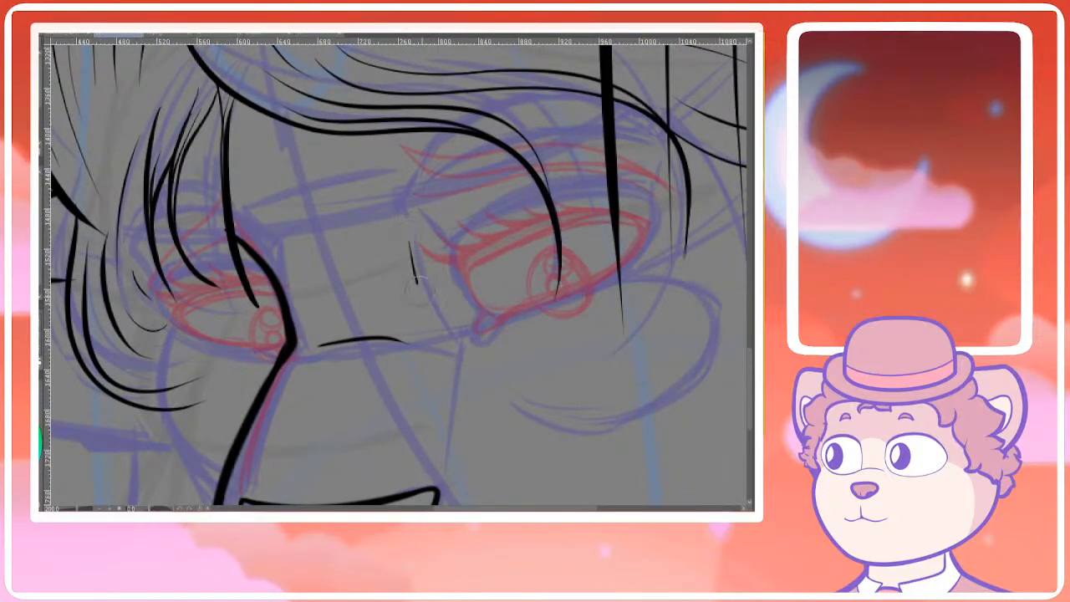
{"action": "left_click_drag", "start_coordinate": [336, 335], "coordinate": [371, 315]}
{"action": "scroll", "coordinate": [351, 291], "scroll_direction": "down", "scroll_amount": 3}
{"action": "scroll", "coordinate": [445, 294], "scroll_direction": "up", "scroll_amount": 2}
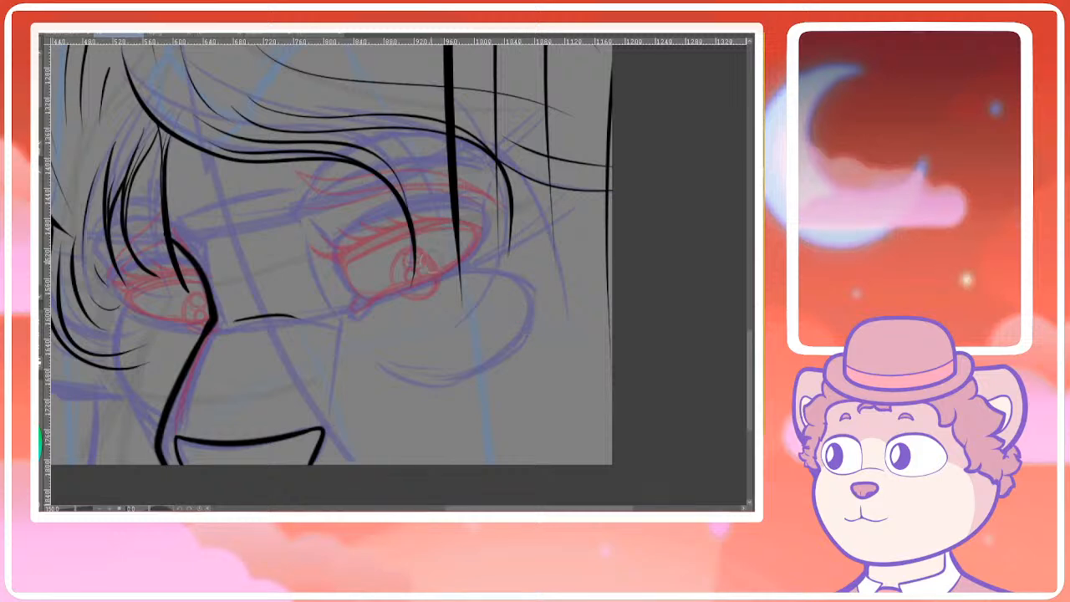
Ink a thin curved line from beneath the larger eye's iris outward along the lower lid toward the cheek
{"action": "left_click_drag", "start_coordinate": [486, 273], "coordinate": [477, 282]}
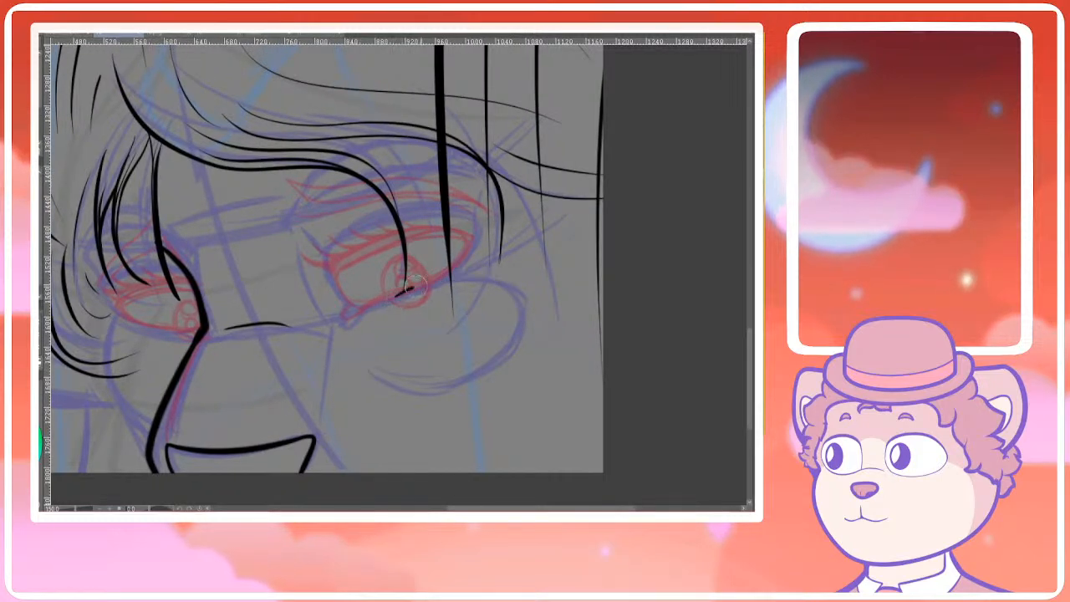
{"action": "scroll", "coordinate": [337, 316], "scroll_direction": "up", "scroll_amount": 2}
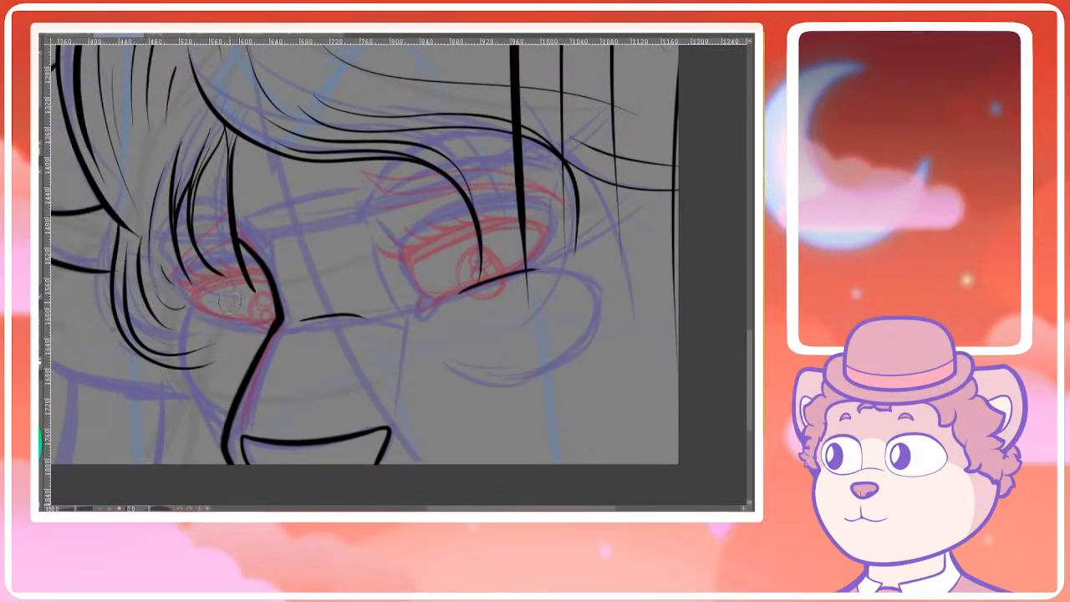
{"action": "left_click_drag", "start_coordinate": [243, 304], "coordinate": [434, 308]}
{"action": "scroll", "coordinate": [227, 326], "scroll_direction": "down", "scroll_amount": 1}
Ink a bold curved cheek contour from the smaller eye's outer corner down to the snout line beside the nose
{"action": "left_click_drag", "start_coordinate": [193, 387], "coordinate": [204, 341]}
{"action": "scroll", "coordinate": [213, 308], "scroll_direction": "up", "scroll_amount": 1}
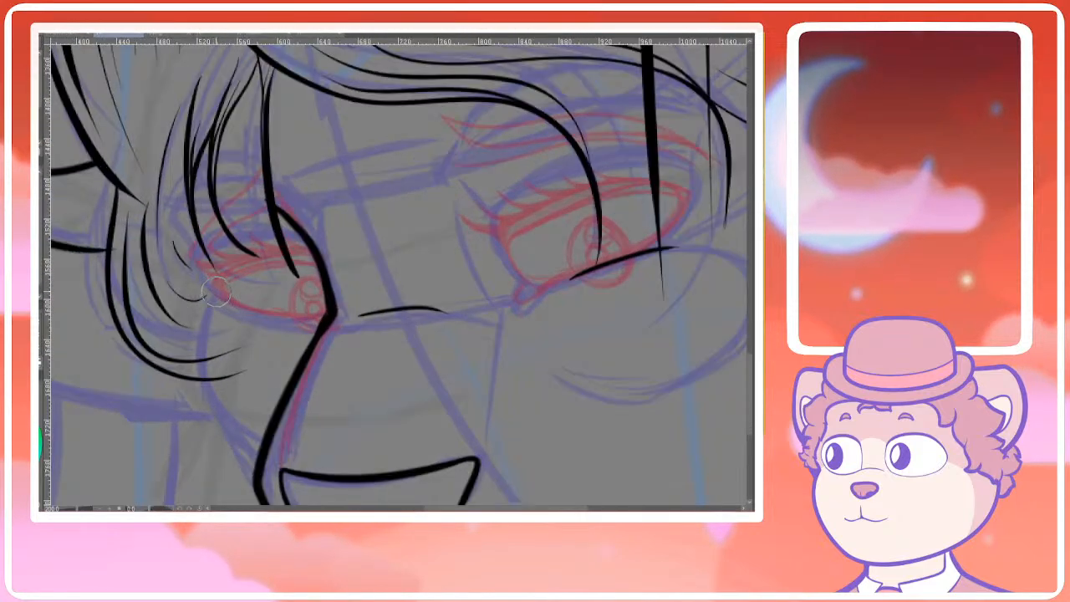
{"action": "mouse_move", "coordinate": [215, 292]}
{"action": "left_mouse_down"}
{"action": "mouse_move", "coordinate": [205, 359]}
{"action": "mouse_move", "coordinate": [259, 440]}
{"action": "left_mouse_up"}
{"action": "key", "text": "ctrl+z"}
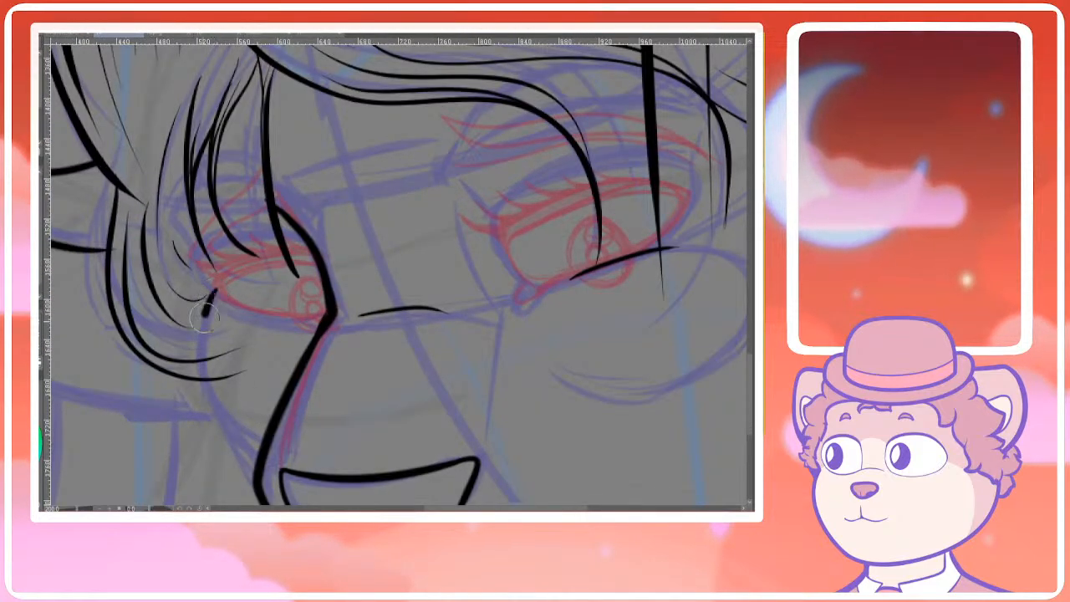
{"action": "mouse_move", "coordinate": [203, 318]}
{"action": "left_mouse_down"}
{"action": "mouse_move", "coordinate": [205, 423]}
{"action": "mouse_move", "coordinate": [260, 451]}
{"action": "left_mouse_up"}
{"action": "key", "text": "ctrl+z"}
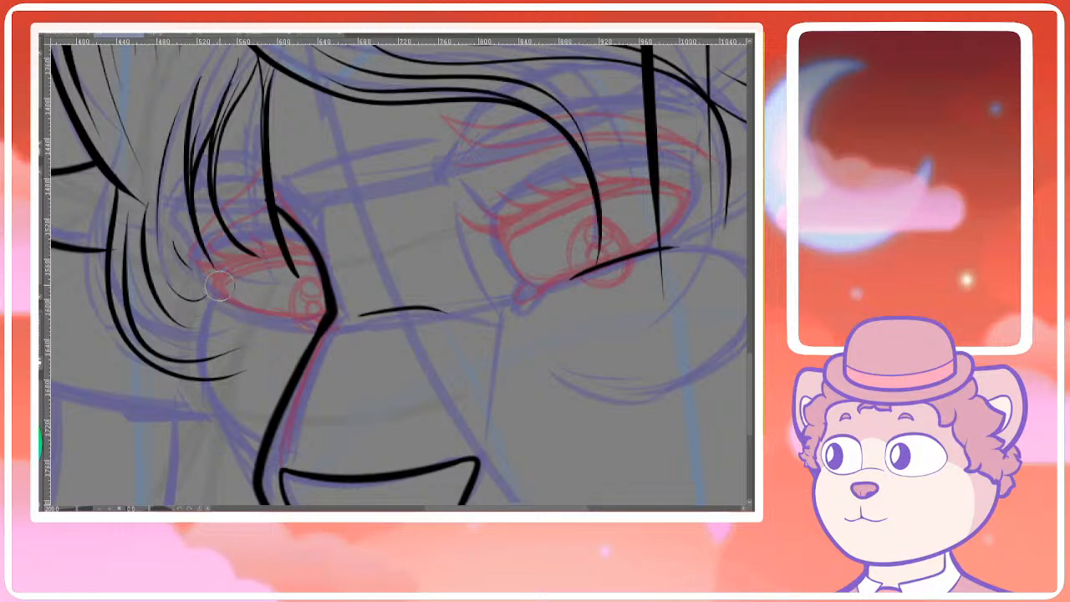
{"action": "mouse_move", "coordinate": [217, 286]}
{"action": "left_mouse_down"}
{"action": "mouse_move", "coordinate": [209, 385]}
{"action": "mouse_move", "coordinate": [289, 454]}
{"action": "left_mouse_up"}
{"action": "scroll", "coordinate": [233, 293], "scroll_direction": "down", "scroll_amount": 2}
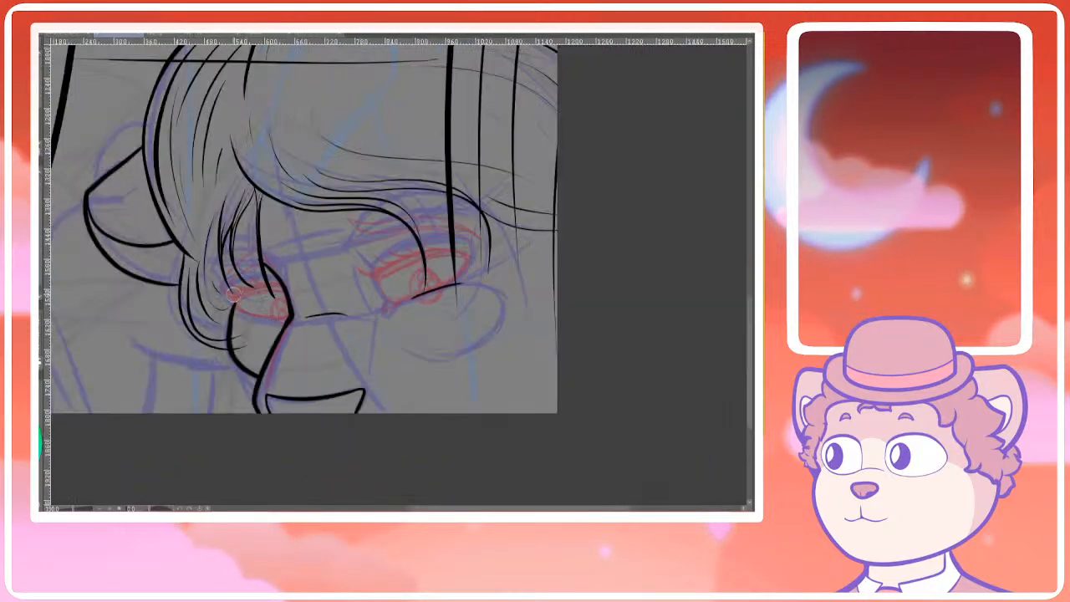
{"action": "scroll", "coordinate": [233, 292], "scroll_direction": "up", "scroll_amount": 2}
{"action": "left_click_drag", "start_coordinate": [231, 345], "coordinate": [261, 440]}
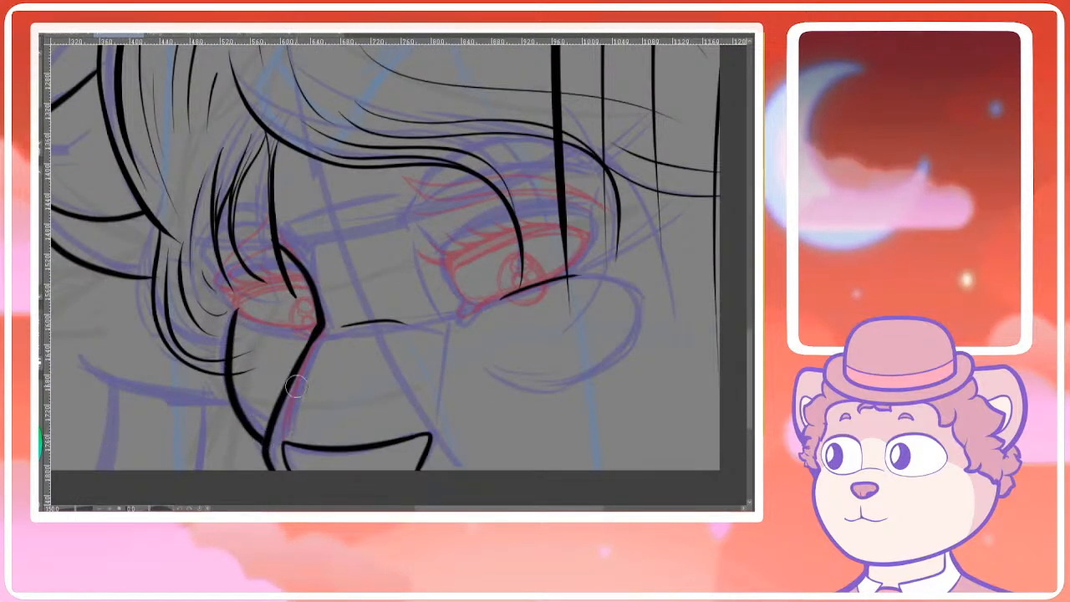
Ink a curved hair strand from the top of the side lock down to the smaller eye's outer corner
{"action": "scroll", "coordinate": [296, 386], "scroll_direction": "down", "scroll_amount": 4}
{"action": "scroll", "coordinate": [402, 289], "scroll_direction": "up", "scroll_amount": 5}
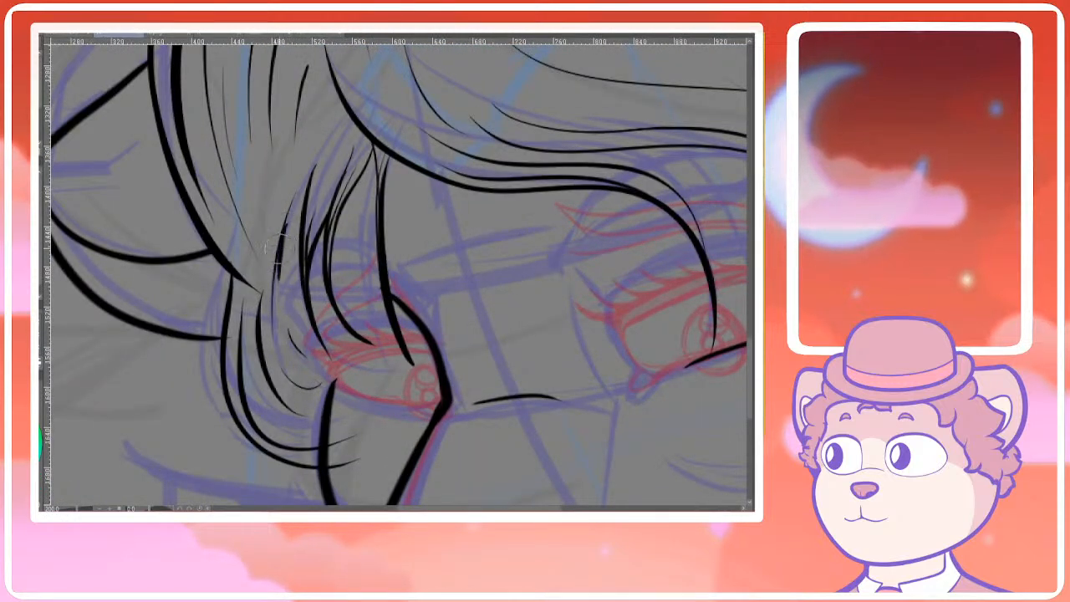
{"action": "left_click_drag", "start_coordinate": [277, 260], "coordinate": [291, 319]}
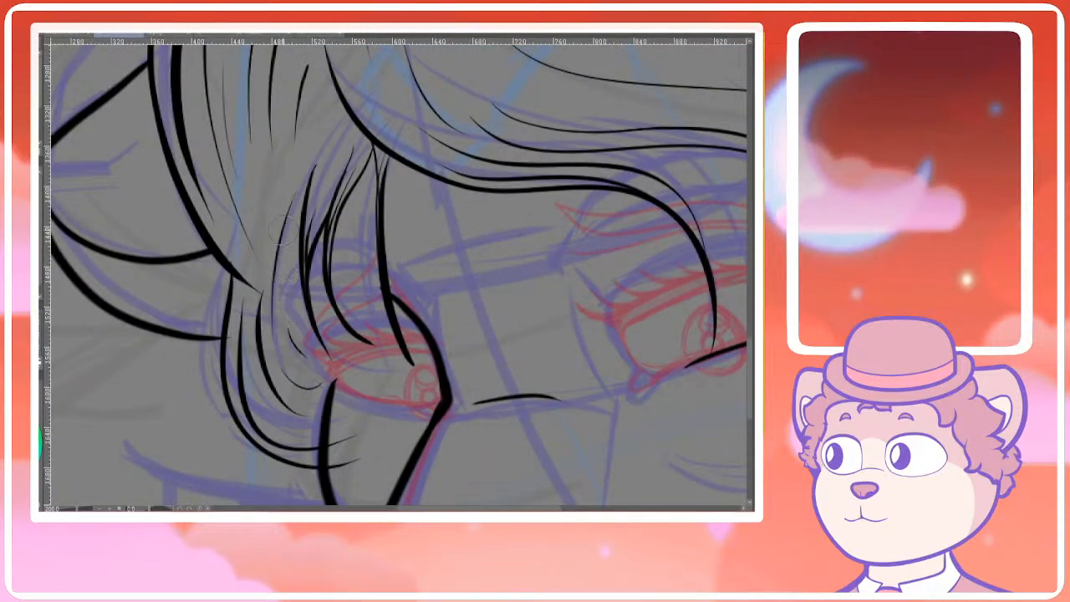
{"action": "key", "text": "ctrl+z"}
{"action": "mouse_move", "coordinate": [316, 171]}
{"action": "left_mouse_down"}
{"action": "mouse_move", "coordinate": [276, 254]}
{"action": "mouse_move", "coordinate": [282, 310]}
{"action": "left_mouse_up"}
{"action": "key", "text": "ctrl+z"}
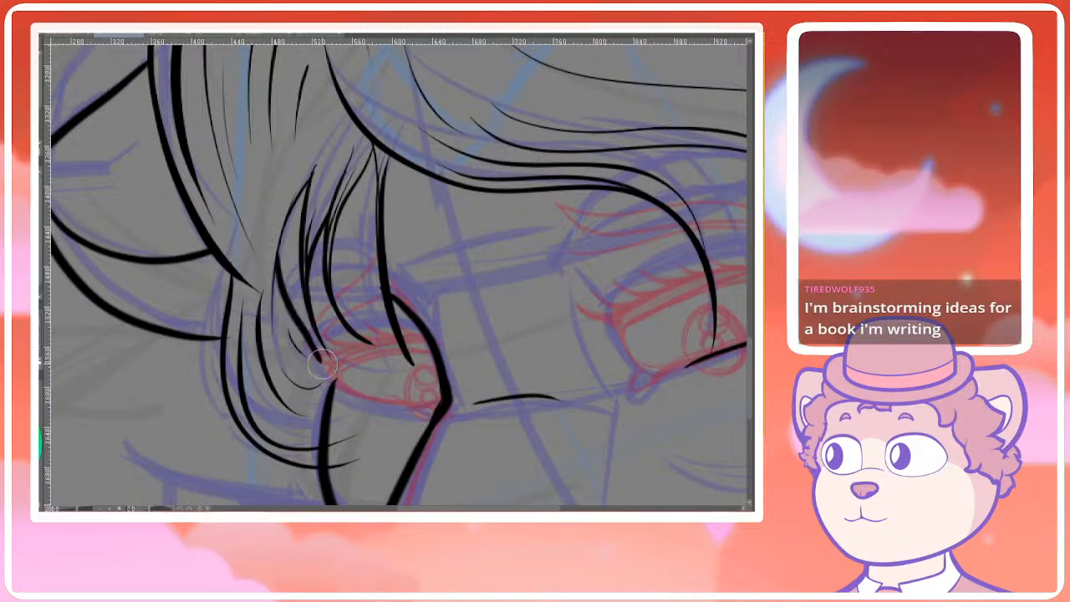
{"action": "scroll", "coordinate": [322, 364], "scroll_direction": "down", "scroll_amount": 3}
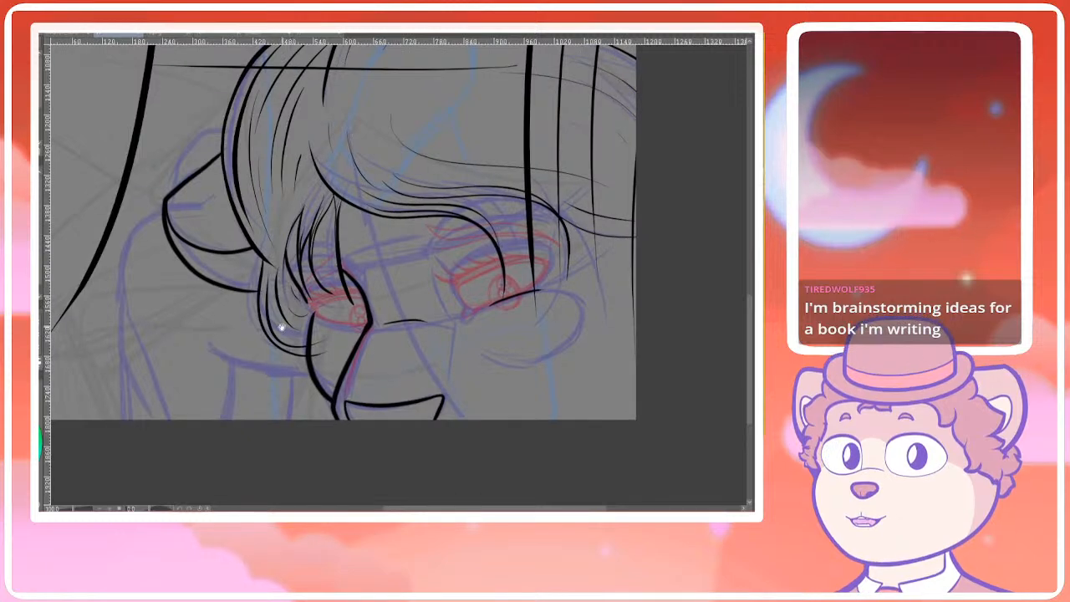
{"action": "left_click_drag", "start_coordinate": [282, 328], "coordinate": [280, 266]}
{"action": "scroll", "coordinate": [292, 201], "scroll_direction": "up", "scroll_amount": 2}
{"action": "scroll", "coordinate": [266, 202], "scroll_direction": "up", "scroll_amount": 2}
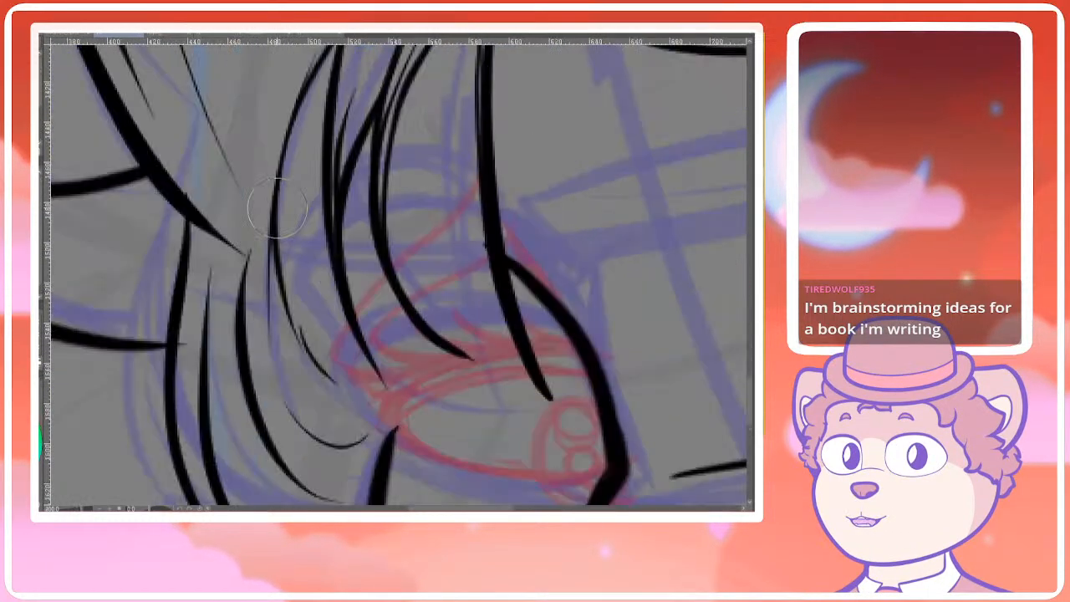
{"action": "scroll", "coordinate": [358, 376], "scroll_direction": "down", "scroll_amount": 4}
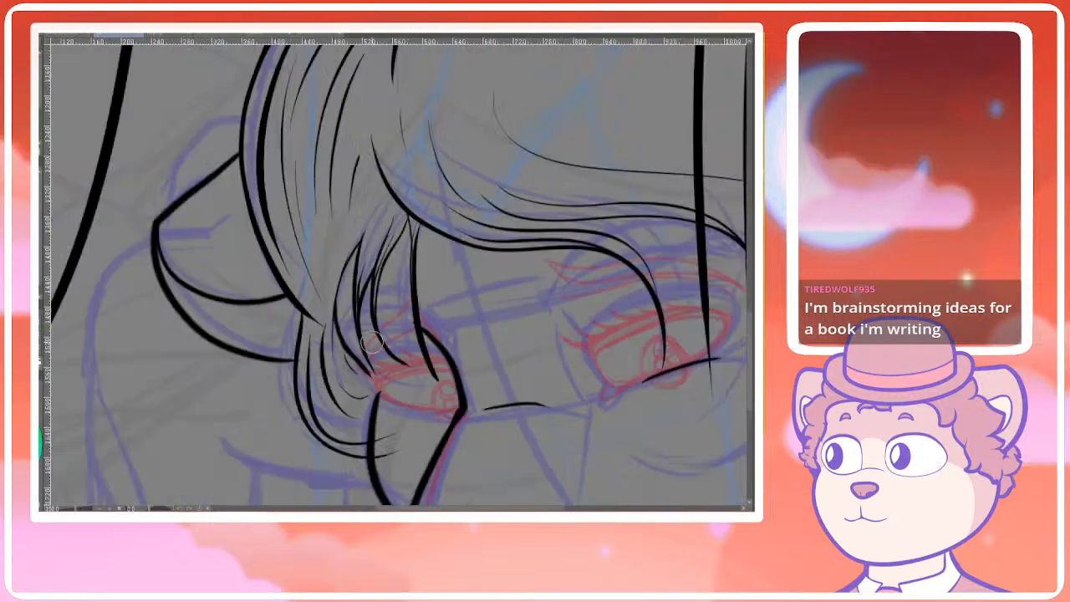
{"action": "left_click_drag", "start_coordinate": [416, 289], "coordinate": [366, 267]}
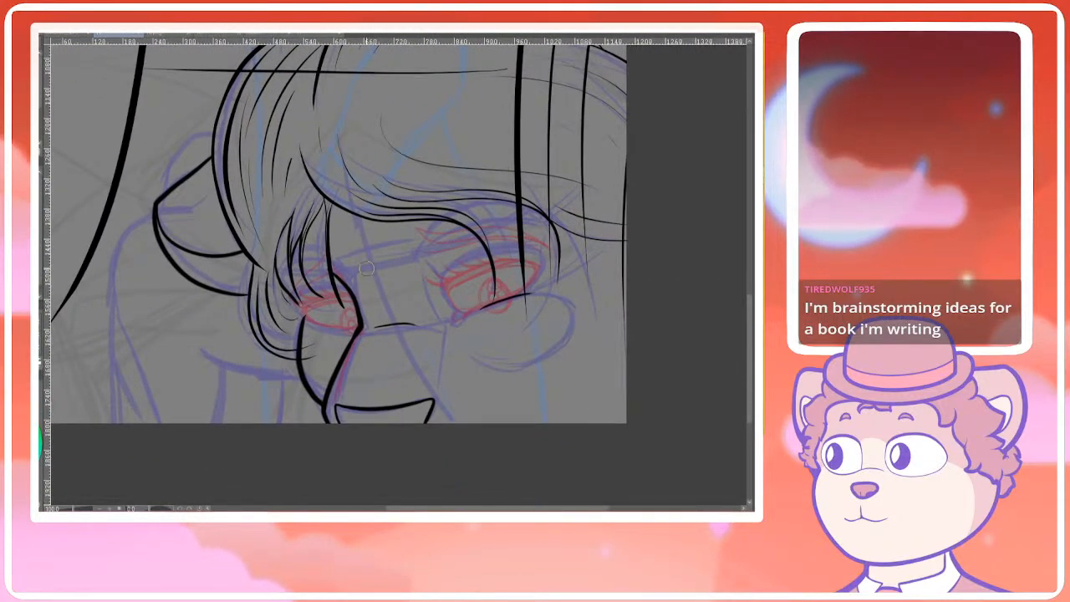
{"action": "scroll", "coordinate": [366, 267], "scroll_direction": "up", "scroll_amount": 3}
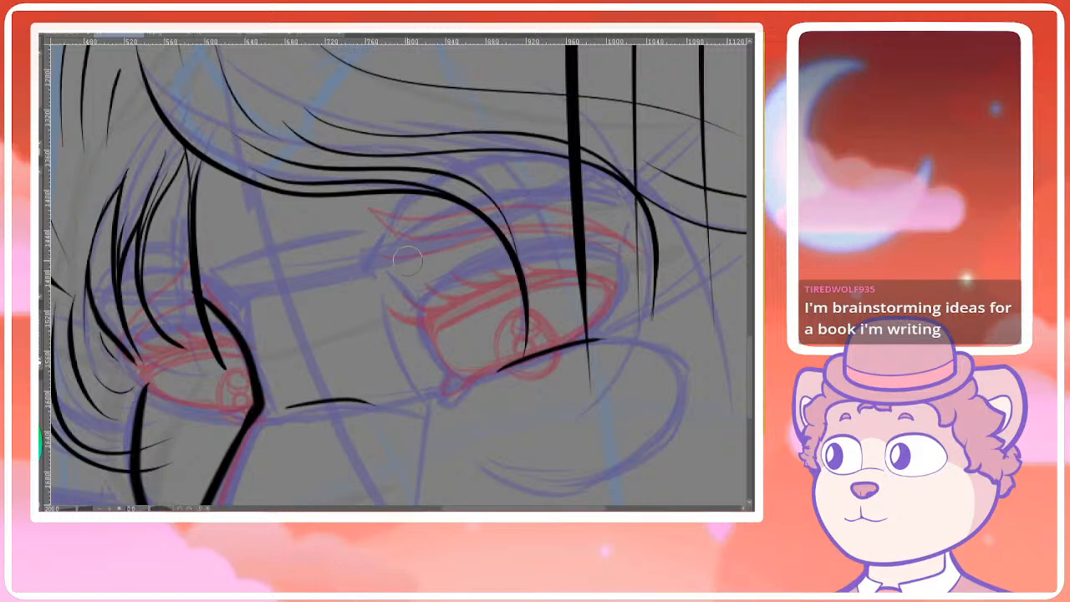
{"action": "left_click_drag", "start_coordinate": [451, 249], "coordinate": [595, 258]}
{"action": "key", "text": "ctrl+comma"}
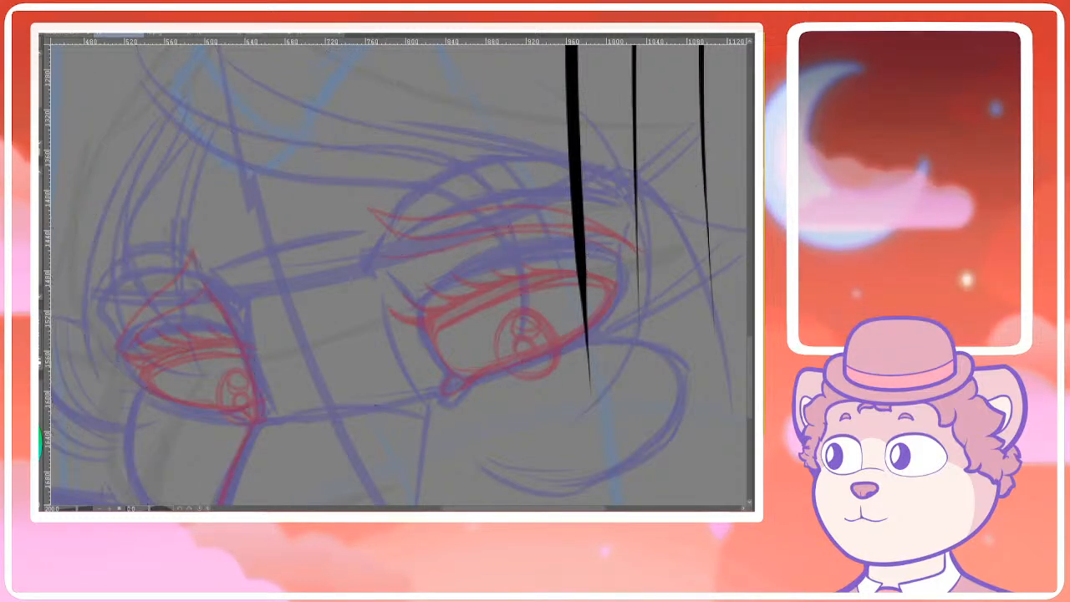
{"action": "key", "text": "ctrl+comma"}
{"action": "key", "text": "ctrl+z"}
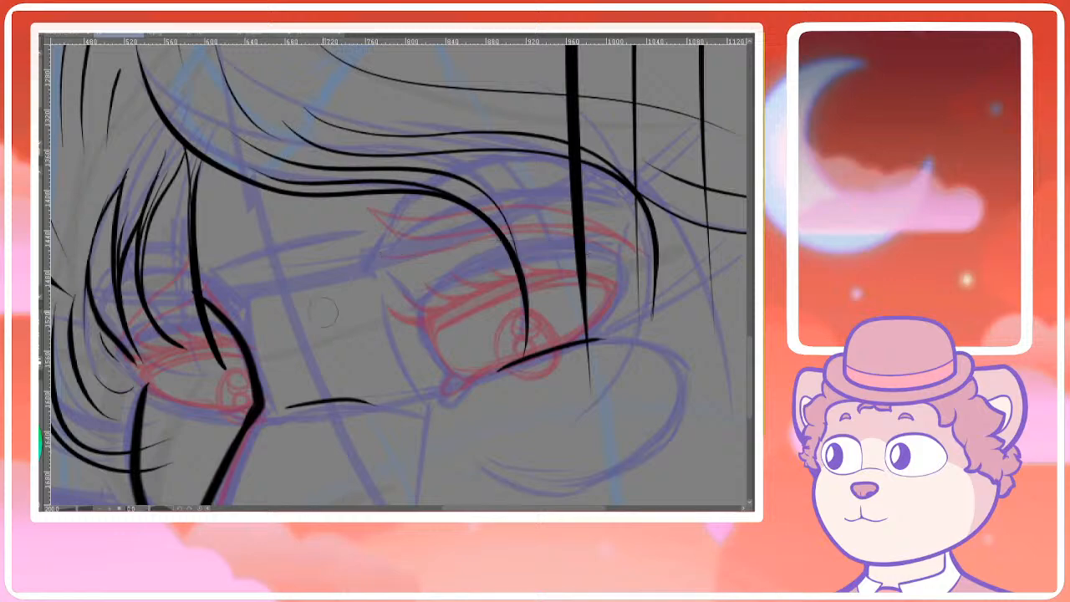
Erase the tips of the two lower hair strands where they cross the cheek contour
{"action": "scroll", "coordinate": [279, 350], "scroll_direction": "down", "scroll_amount": 1}
{"action": "left_click_drag", "start_coordinate": [230, 340], "coordinate": [270, 311]}
{"action": "scroll", "coordinate": [228, 245], "scroll_direction": "up", "scroll_amount": 3}
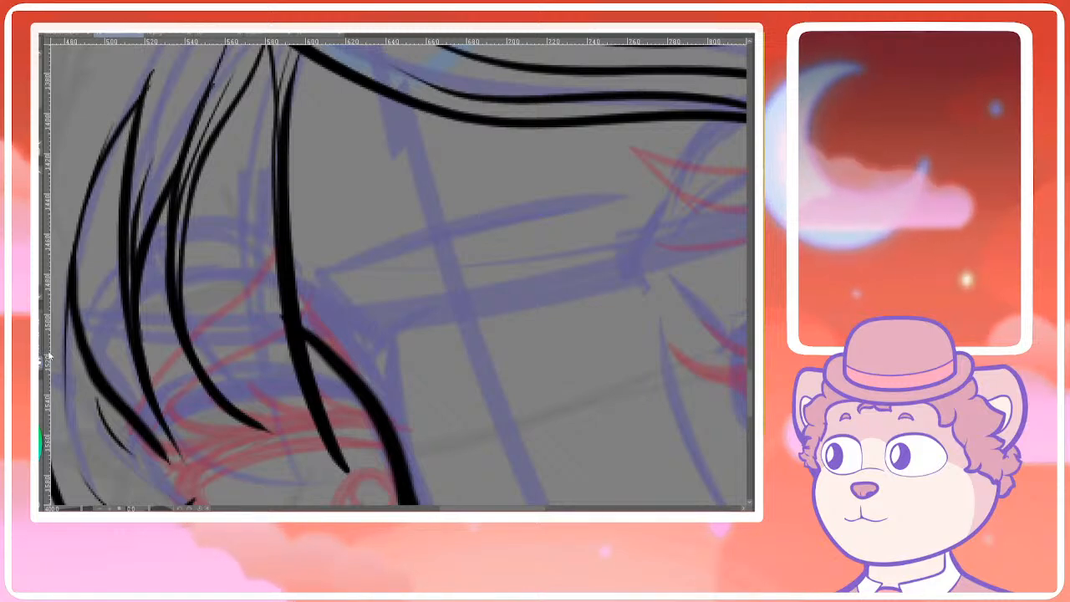
{"action": "scroll", "coordinate": [284, 318], "scroll_direction": "up", "scroll_amount": 1}
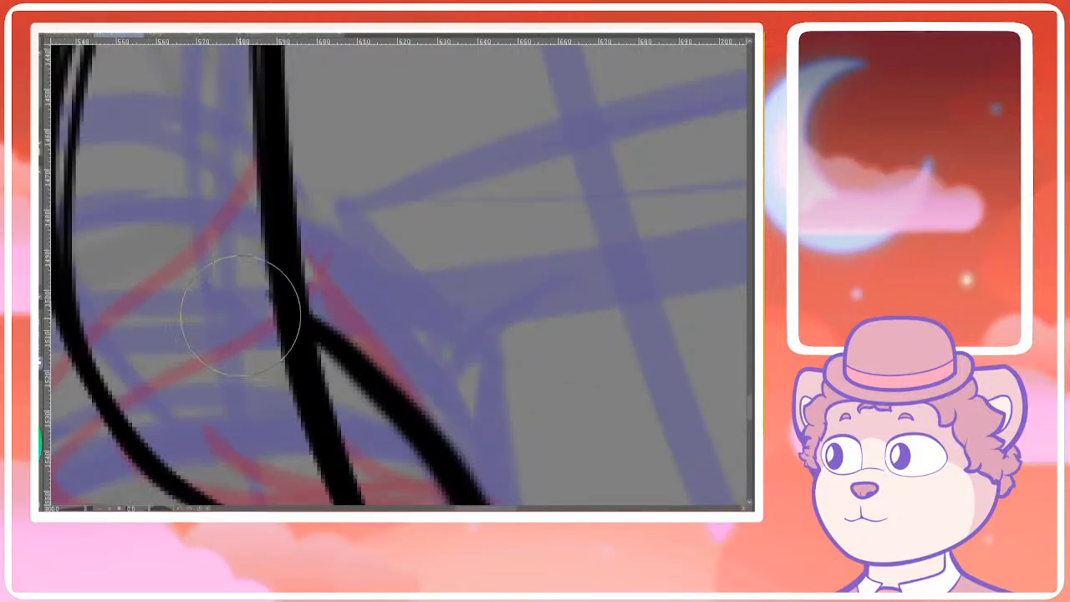
{"action": "scroll", "coordinate": [242, 318], "scroll_direction": "down", "scroll_amount": 5}
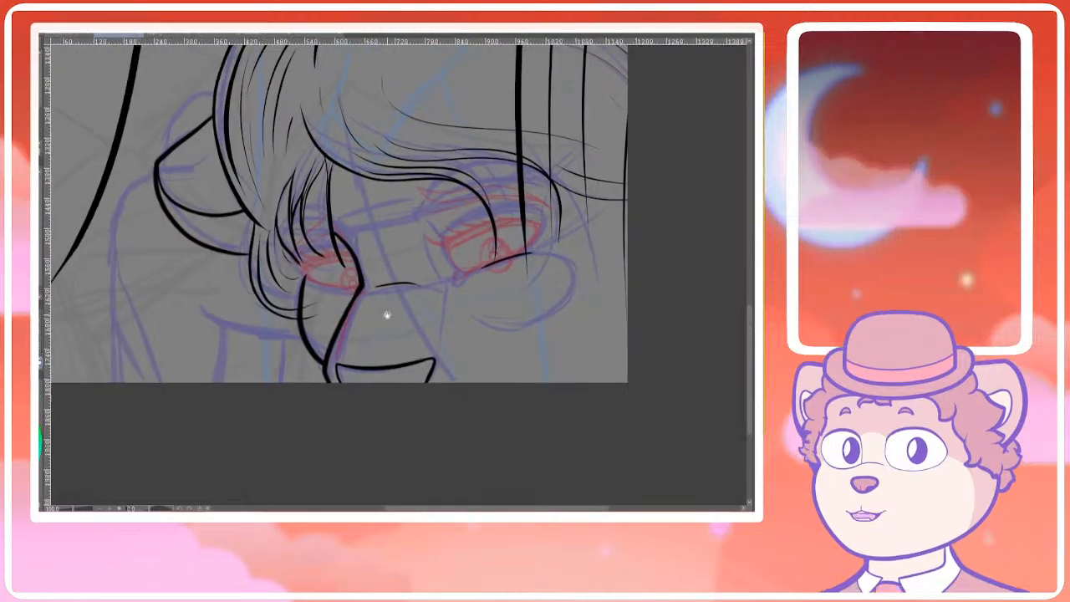
{"action": "scroll", "coordinate": [375, 334], "scroll_direction": "up", "scroll_amount": 4}
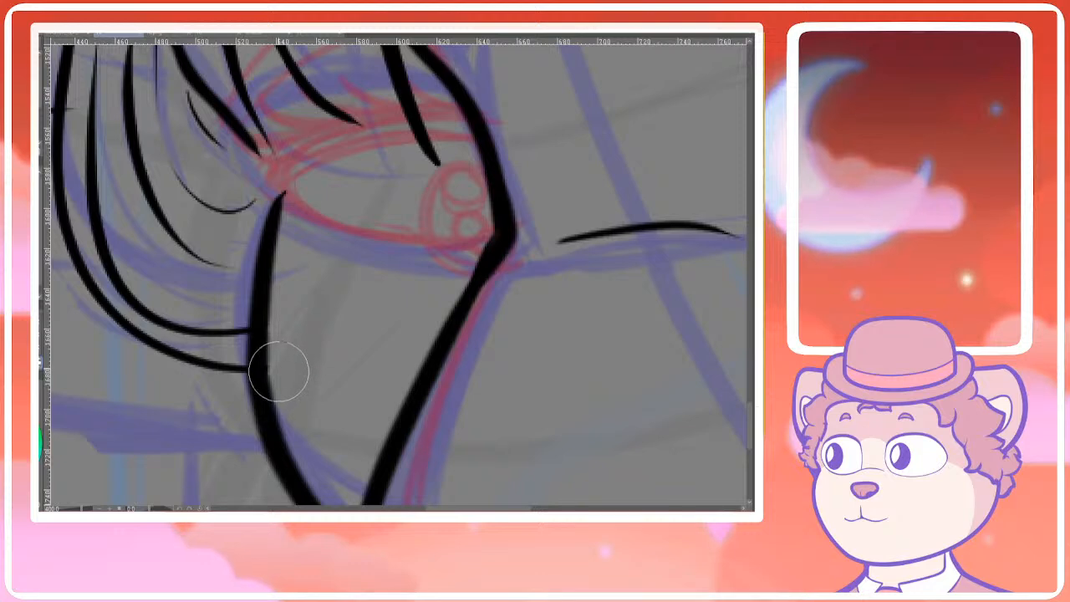
{"action": "scroll", "coordinate": [282, 367], "scroll_direction": "down", "scroll_amount": 8}
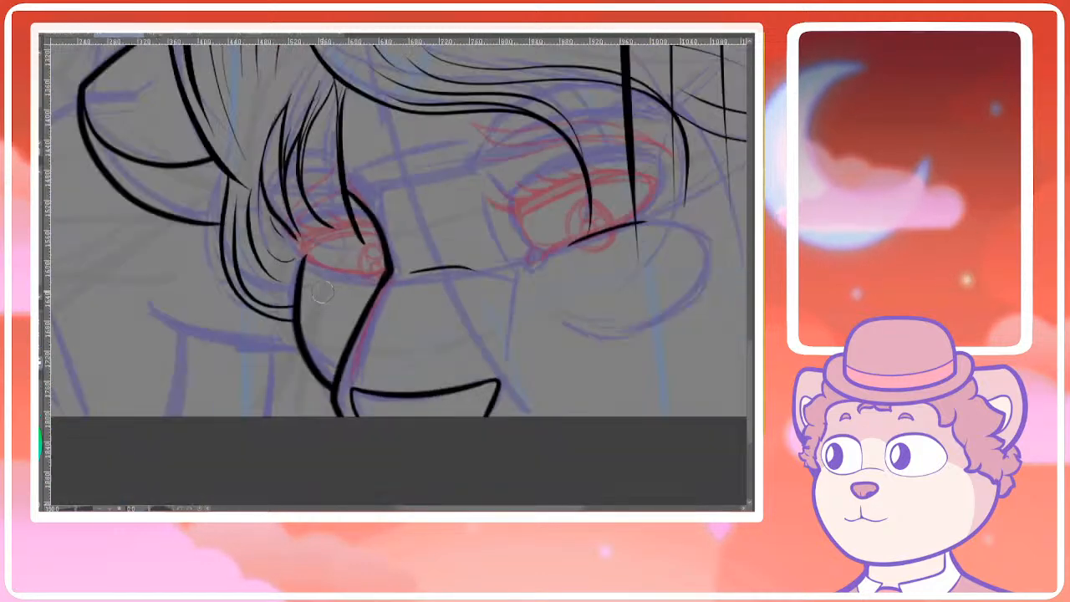
Ink the smaller eye's almond-shaped opening with thin upper and lower lid lines running from the outer corner to the brow contour
{"action": "left_click_drag", "start_coordinate": [663, 266], "coordinate": [660, 247]}
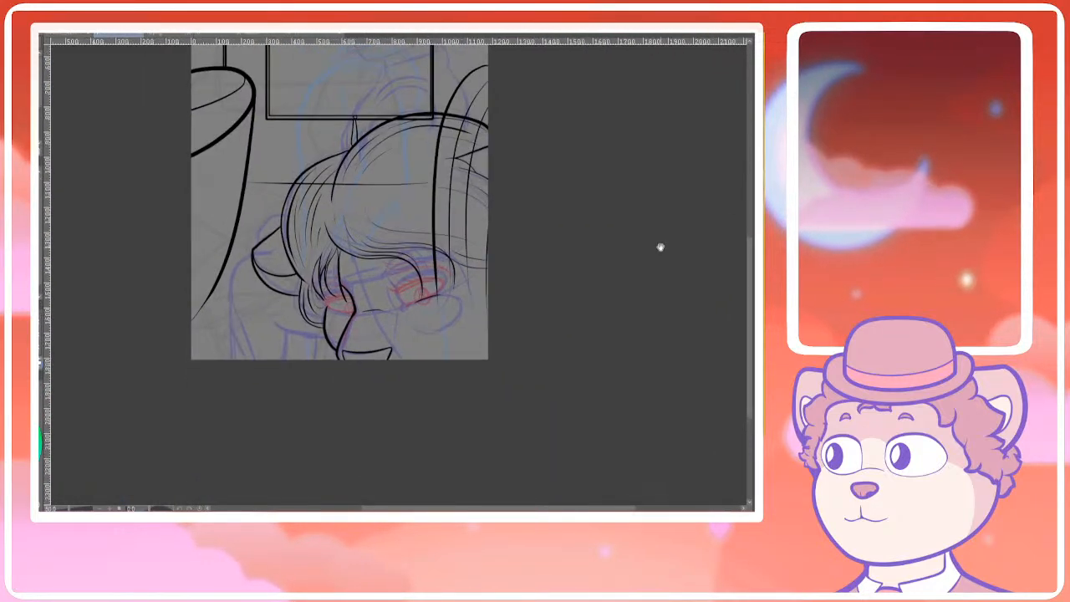
{"action": "scroll", "coordinate": [348, 298], "scroll_direction": "up", "scroll_amount": 6}
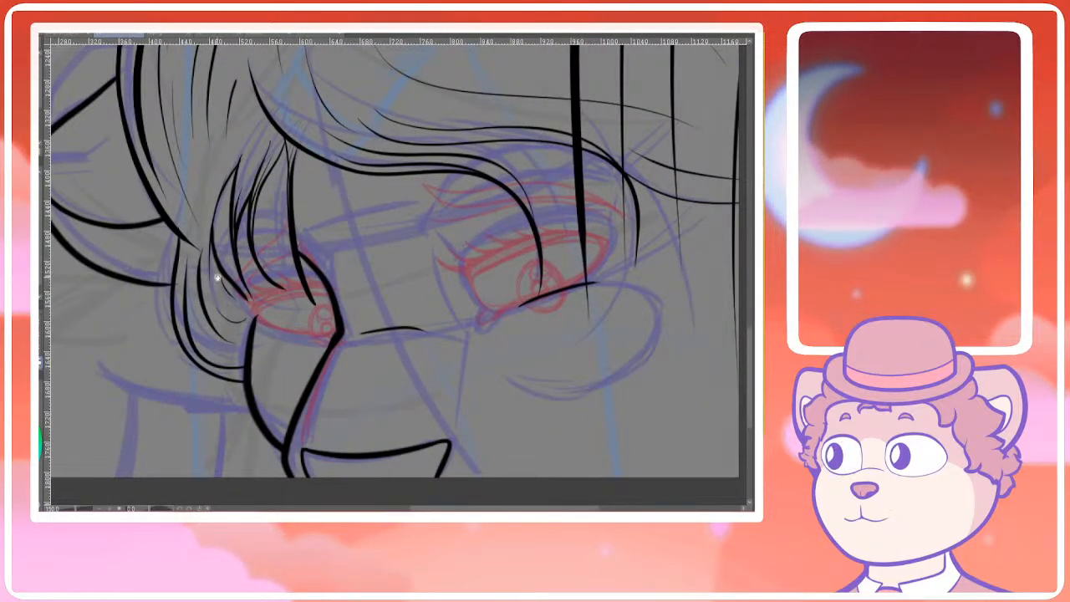
{"action": "scroll", "coordinate": [190, 281], "scroll_direction": "up", "scroll_amount": 1}
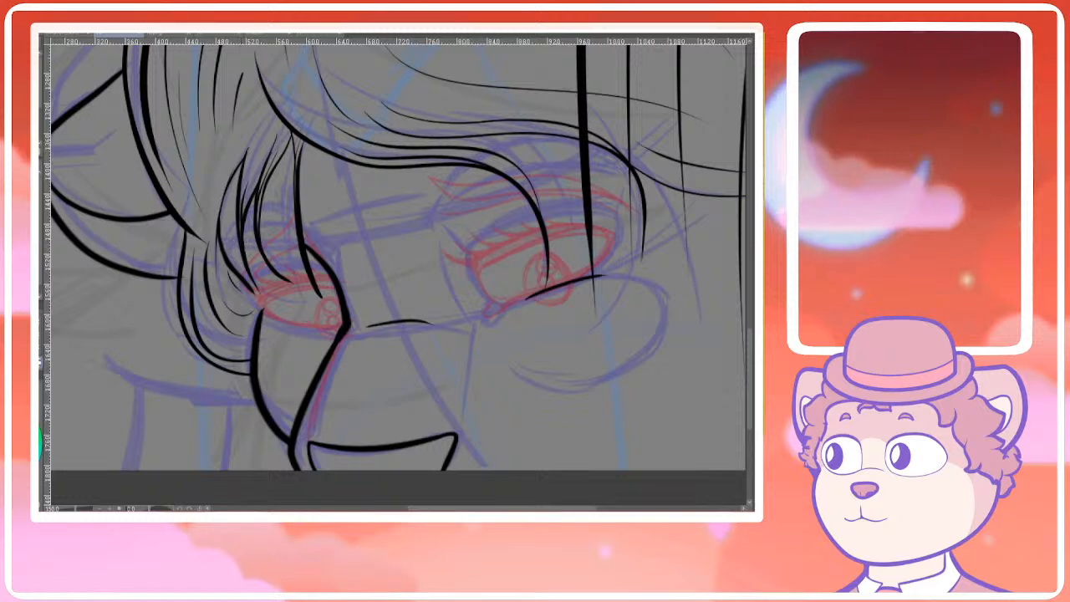
{"action": "scroll", "coordinate": [235, 350], "scroll_direction": "up", "scroll_amount": 3}
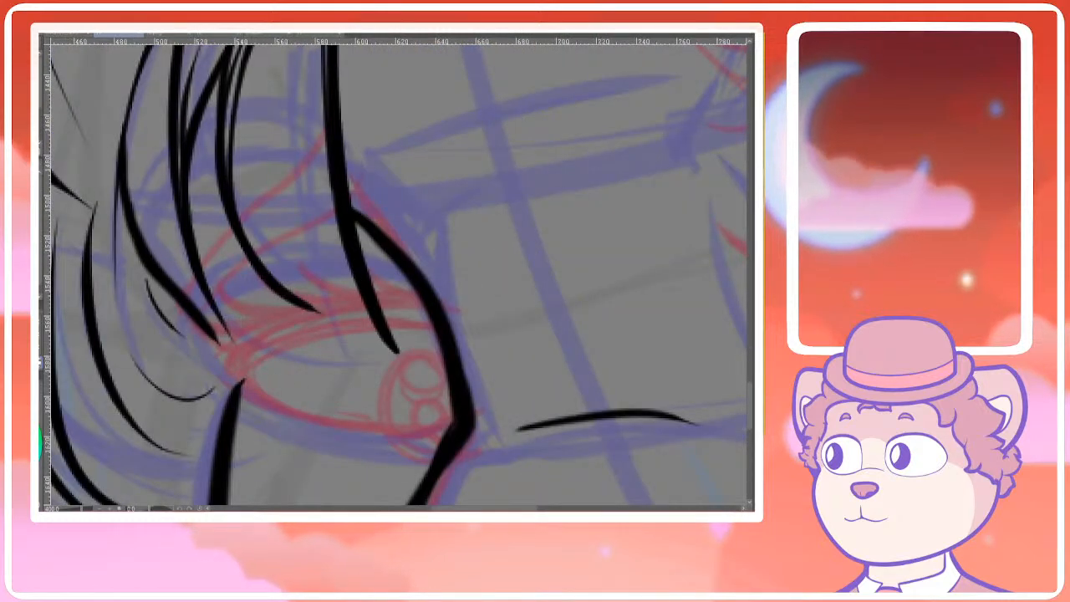
{"action": "left_click_drag", "start_coordinate": [379, 419], "coordinate": [354, 377]}
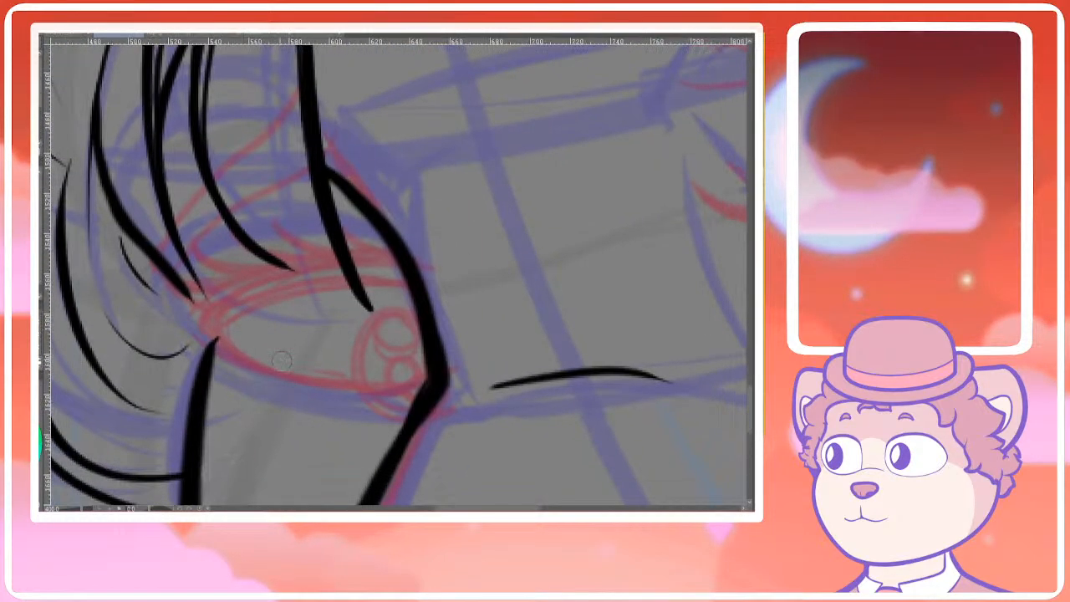
{"action": "left_click_drag", "start_coordinate": [221, 343], "coordinate": [336, 380]}
{"action": "key", "text": "ctrl+z"}
{"action": "mouse_move", "coordinate": [216, 342]}
{"action": "left_mouse_down"}
{"action": "mouse_move", "coordinate": [284, 380]}
{"action": "mouse_move", "coordinate": [432, 363]}
{"action": "left_mouse_up"}
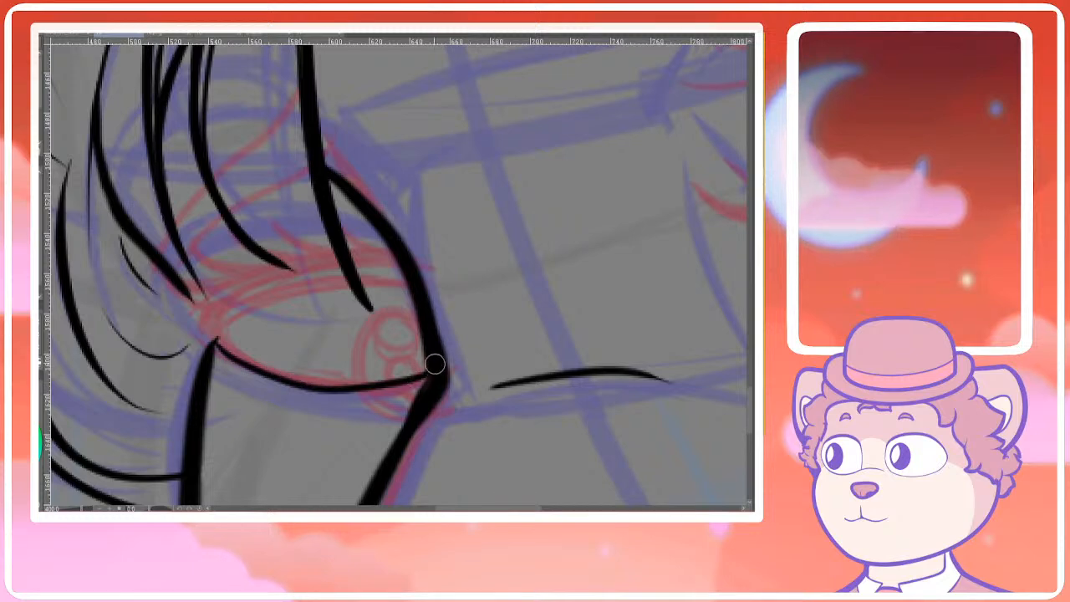
{"action": "key", "text": "ctrl+z"}
{"action": "mouse_move", "coordinate": [214, 342]}
{"action": "left_mouse_down"}
{"action": "mouse_move", "coordinate": [306, 382]}
{"action": "mouse_move", "coordinate": [433, 355]}
{"action": "left_mouse_up"}
{"action": "key", "text": "ctrl+z"}
{"action": "mouse_move", "coordinate": [217, 332]}
{"action": "left_mouse_down"}
{"action": "mouse_move", "coordinate": [240, 315]}
{"action": "mouse_move", "coordinate": [368, 287]}
{"action": "left_mouse_up"}
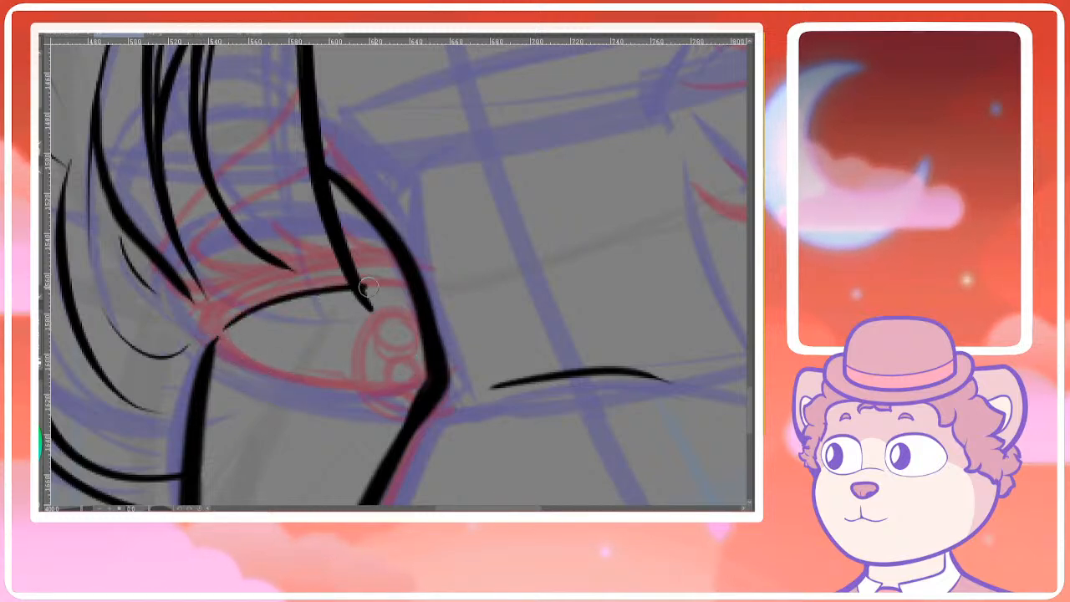
{"action": "mouse_move", "coordinate": [226, 333]}
{"action": "left_mouse_down"}
{"action": "mouse_move", "coordinate": [272, 374]}
{"action": "mouse_move", "coordinate": [361, 393]}
{"action": "mouse_move", "coordinate": [435, 358]}
{"action": "left_mouse_up"}
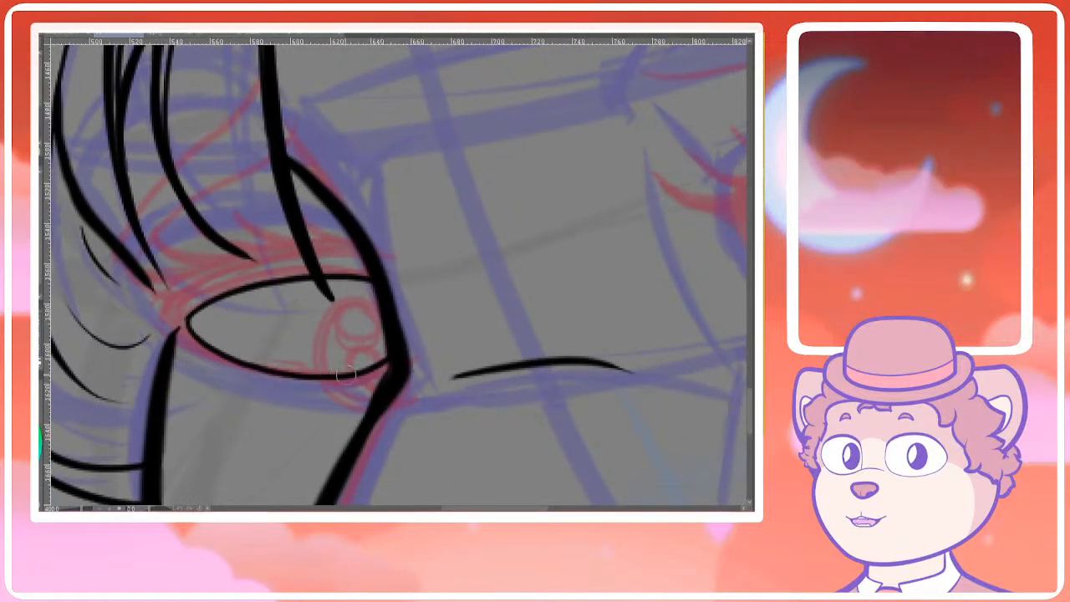
Ink the lash band's upper edge from the outer hair strand's tip to the brow contour, plus a short line beneath the eye's inner corner
{"action": "scroll", "coordinate": [402, 373], "scroll_direction": "down", "scroll_amount": 3}
{"action": "scroll", "coordinate": [402, 374], "scroll_direction": "down", "scroll_amount": 3}
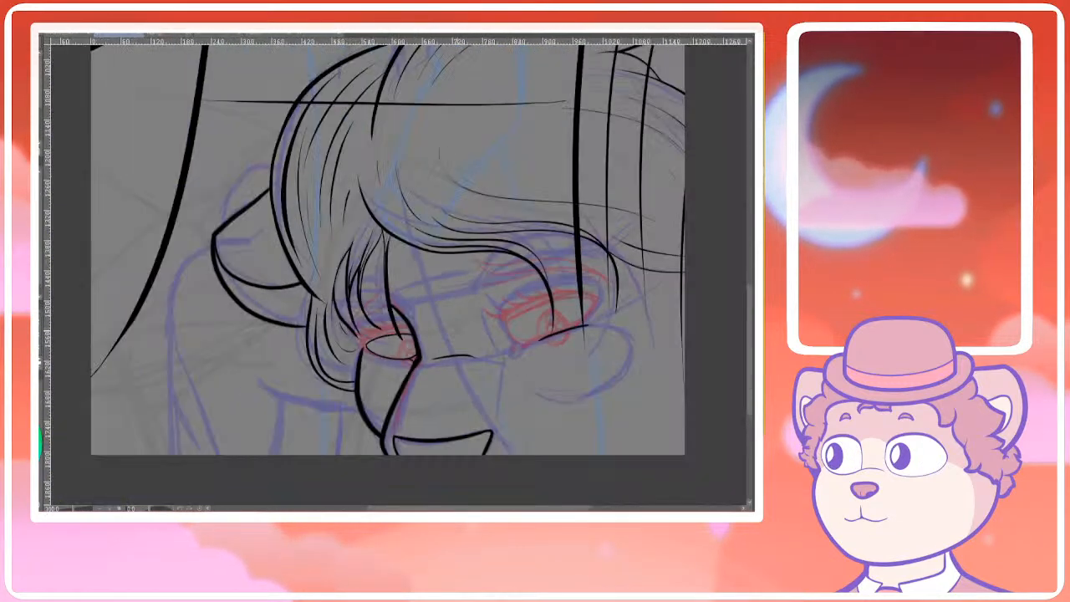
{"action": "scroll", "coordinate": [425, 319], "scroll_direction": "up", "scroll_amount": 8}
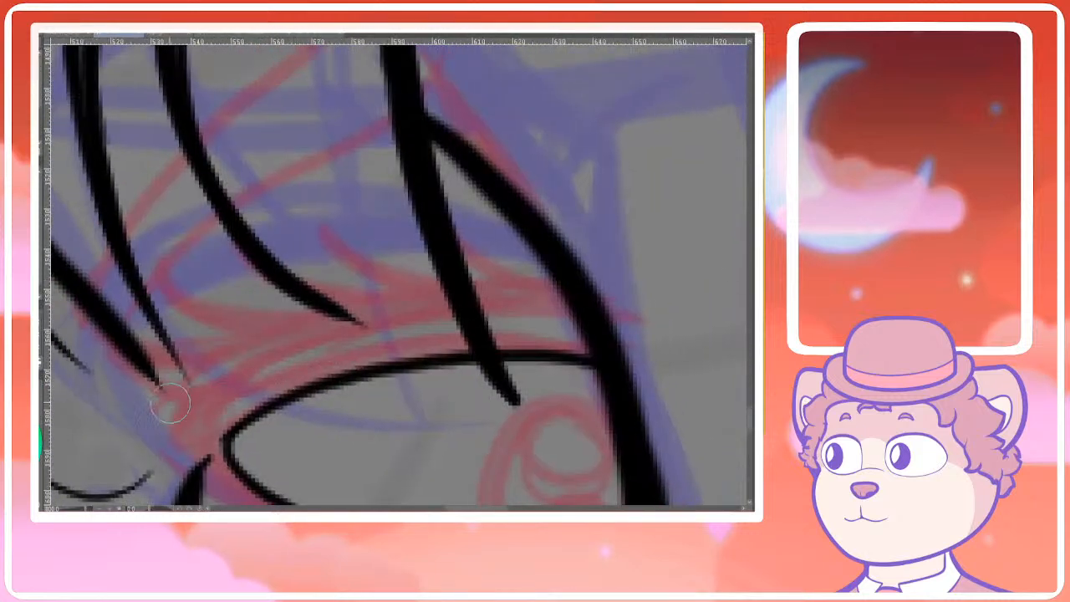
{"action": "mouse_move", "coordinate": [129, 363]}
{"action": "left_mouse_down"}
{"action": "mouse_move", "coordinate": [186, 397]}
{"action": "mouse_move", "coordinate": [234, 383]}
{"action": "left_mouse_up"}
{"action": "key", "text": "ctrl+z"}
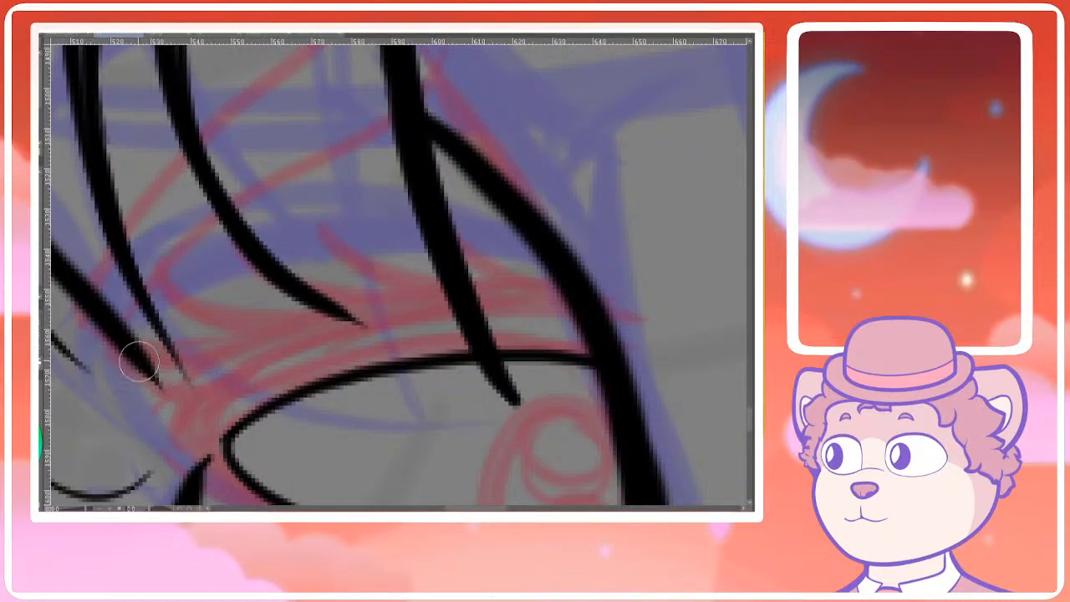
{"action": "mouse_move", "coordinate": [109, 339]}
{"action": "left_mouse_down"}
{"action": "mouse_move", "coordinate": [189, 387]}
{"action": "mouse_move", "coordinate": [304, 329]}
{"action": "mouse_move", "coordinate": [602, 295]}
{"action": "left_mouse_up"}
{"action": "scroll", "coordinate": [602, 301], "scroll_direction": "down", "scroll_amount": 4}
{"action": "mouse_move", "coordinate": [670, 352]}
{"action": "left_mouse_down"}
{"action": "mouse_move", "coordinate": [368, 344]}
{"action": "mouse_move", "coordinate": [305, 367]}
{"action": "mouse_move", "coordinate": [187, 305]}
{"action": "left_mouse_up"}
Ink the lash band's lower edge from the outer hair strand to the smaller eye's outer corner, closing the outer lash tip
{"action": "scroll", "coordinate": [274, 337], "scroll_direction": "up", "scroll_amount": 5}
{"action": "key", "text": "ctrl+z"}
{"action": "mouse_move", "coordinate": [281, 372]}
{"action": "left_mouse_down"}
{"action": "mouse_move", "coordinate": [148, 258]}
{"action": "mouse_move", "coordinate": [172, 306]}
{"action": "mouse_move", "coordinate": [251, 368]}
{"action": "left_mouse_up"}
{"action": "key", "text": "ctrl+z"}
{"action": "key", "text": "ctrl+z"}
{"action": "left_click_drag", "start_coordinate": [158, 263], "coordinate": [266, 378]}
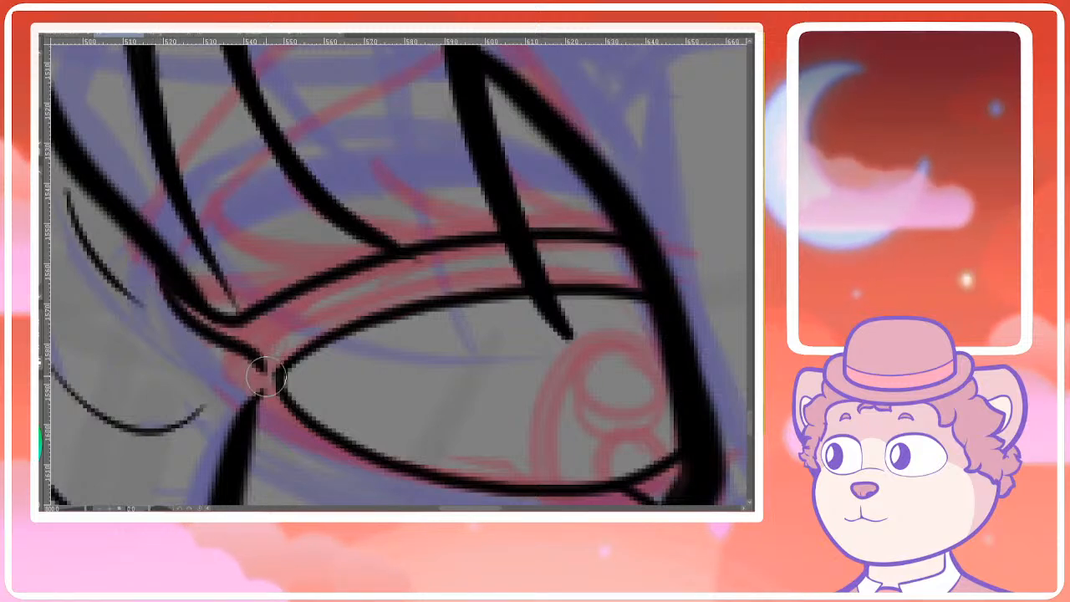
{"action": "key", "text": "ctrl+z"}
{"action": "mouse_move", "coordinate": [168, 268]}
{"action": "left_mouse_down"}
{"action": "mouse_move", "coordinate": [220, 349]}
{"action": "mouse_move", "coordinate": [287, 385]}
{"action": "mouse_move", "coordinate": [265, 355]}
{"action": "left_mouse_up"}
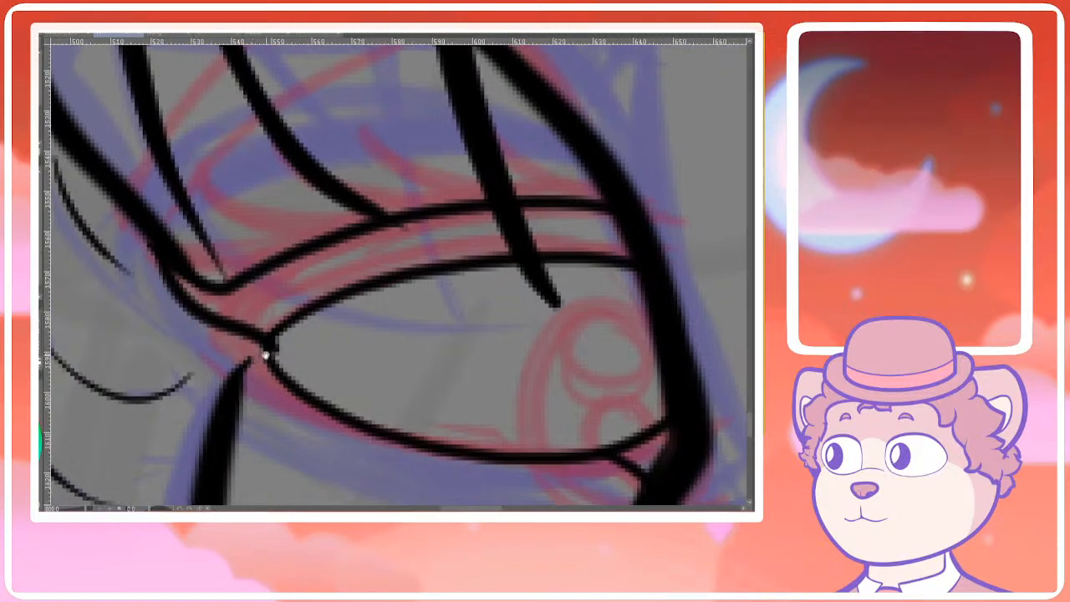
{"action": "mouse_move", "coordinate": [210, 318]}
{"action": "left_mouse_down"}
{"action": "mouse_move", "coordinate": [256, 376]}
{"action": "mouse_move", "coordinate": [333, 425]}
{"action": "left_mouse_up"}
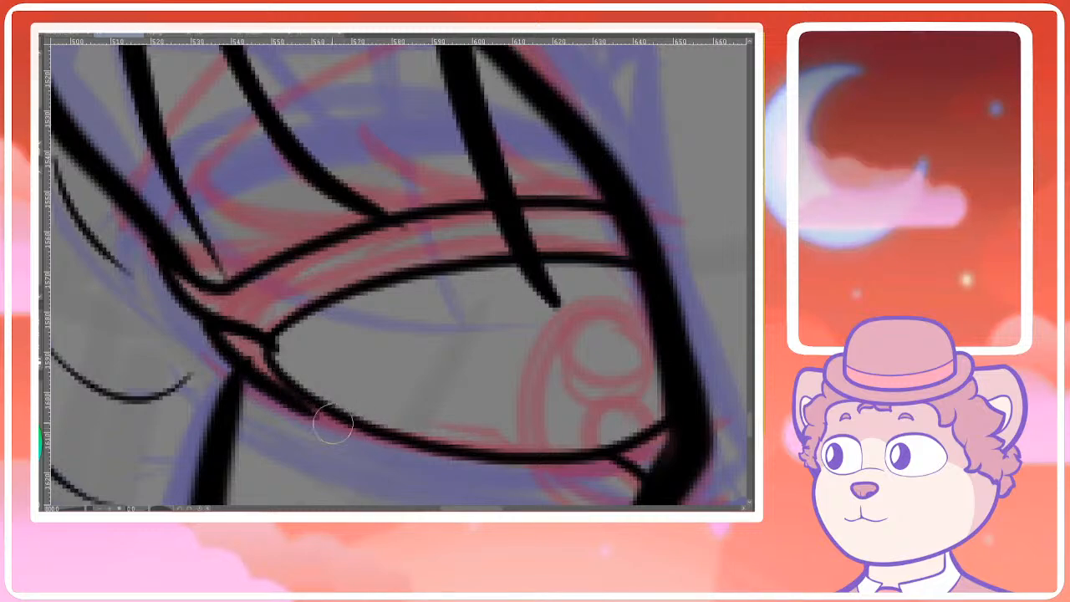
{"action": "scroll", "coordinate": [333, 424], "scroll_direction": "down", "scroll_amount": 5}
{"action": "scroll", "coordinate": [307, 316], "scroll_direction": "up", "scroll_amount": 5}
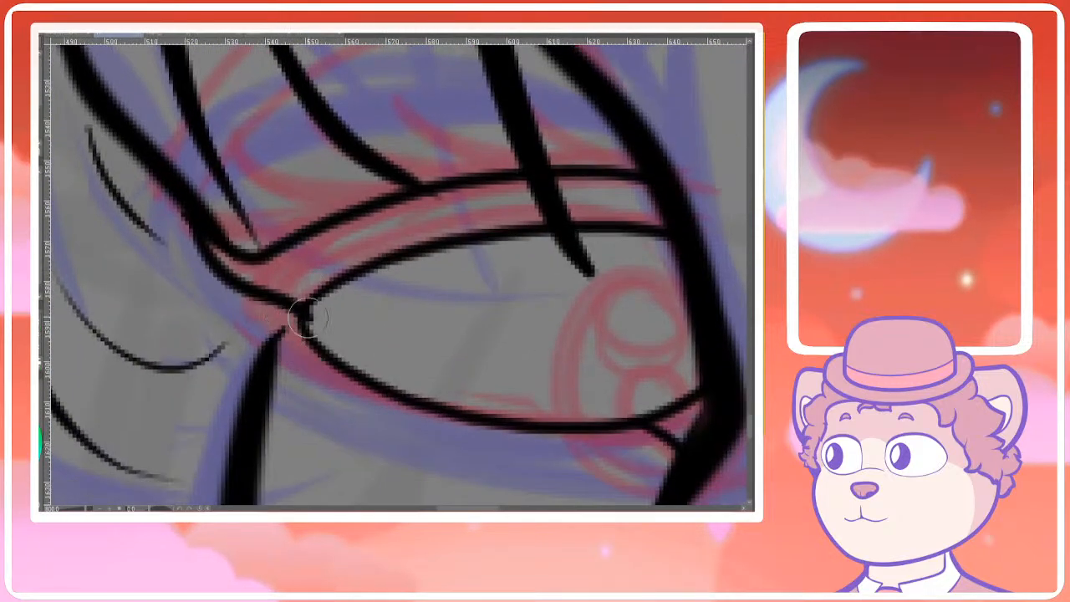
Thicken the smaller eye's lower lid line from the outer corner to the inner corner, joining it to the top of the cheek contour
{"action": "mouse_move", "coordinate": [302, 339]}
{"action": "left_mouse_down"}
{"action": "mouse_move", "coordinate": [261, 363]}
{"action": "mouse_move", "coordinate": [265, 353]}
{"action": "mouse_move", "coordinate": [309, 361]}
{"action": "mouse_move", "coordinate": [443, 416]}
{"action": "left_mouse_up"}
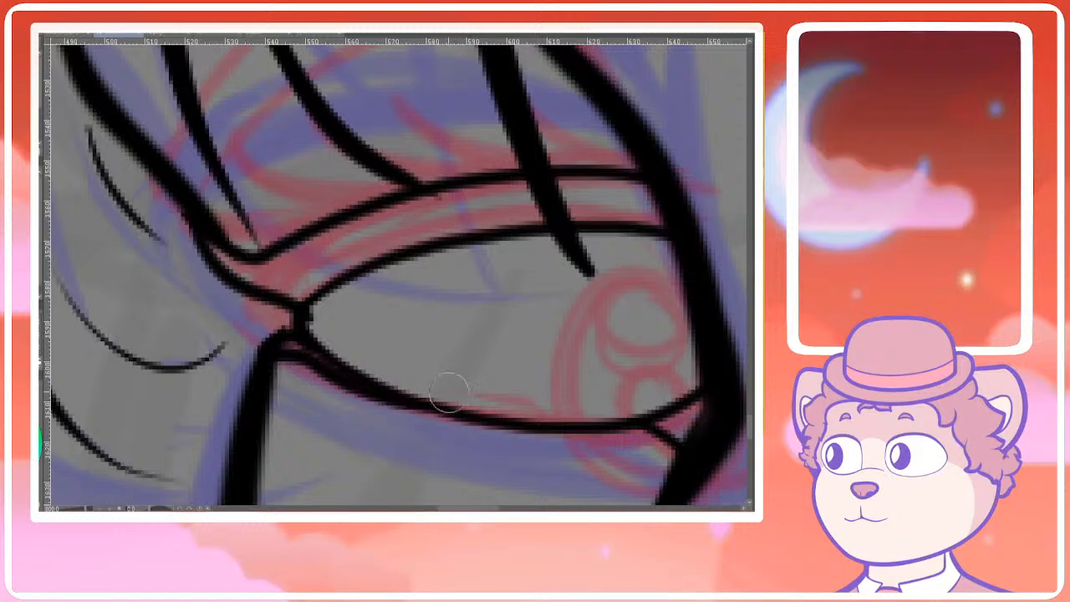
{"action": "left_click_drag", "start_coordinate": [330, 375], "coordinate": [516, 430]}
{"action": "key", "text": "ctrl+z"}
{"action": "left_click_drag", "start_coordinate": [362, 387], "coordinate": [615, 428]}
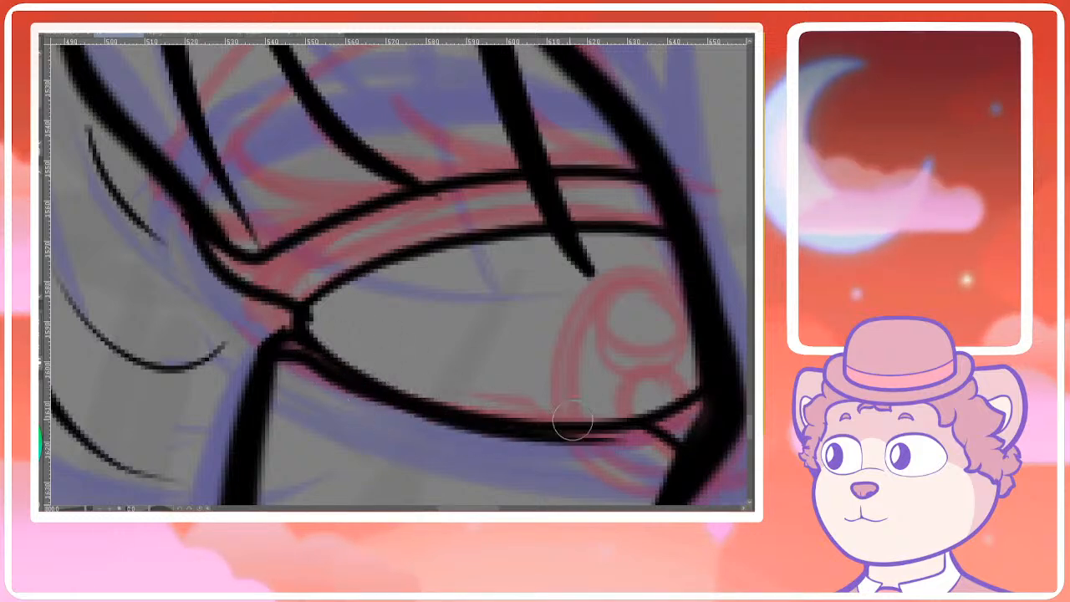
{"action": "key", "text": "ctrl+z"}
{"action": "left_click_drag", "start_coordinate": [375, 396], "coordinate": [693, 410]}
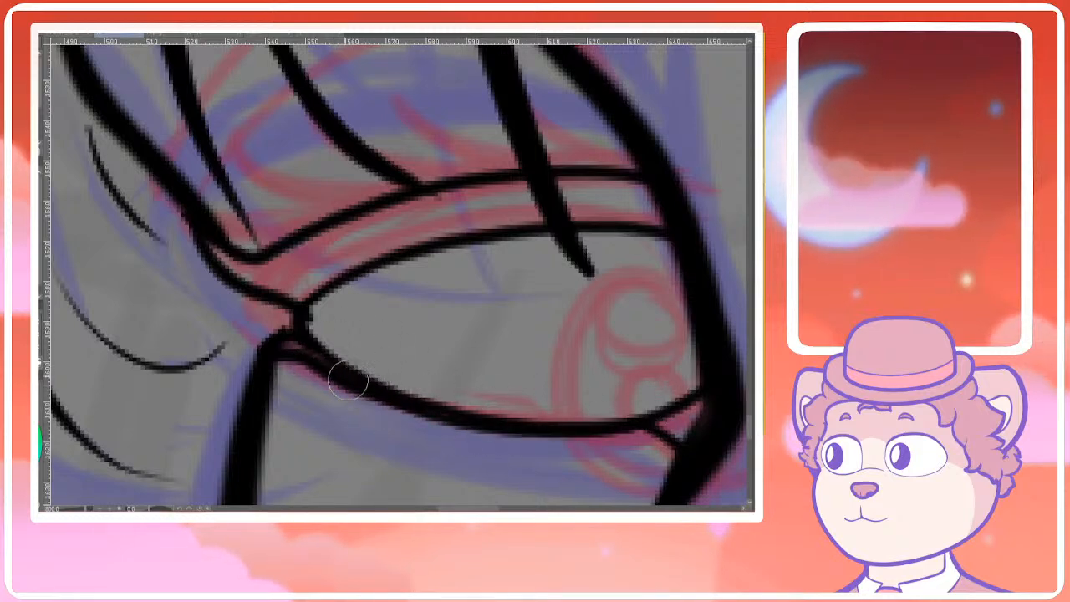
{"action": "scroll", "coordinate": [311, 333], "scroll_direction": "down", "scroll_amount": 6}
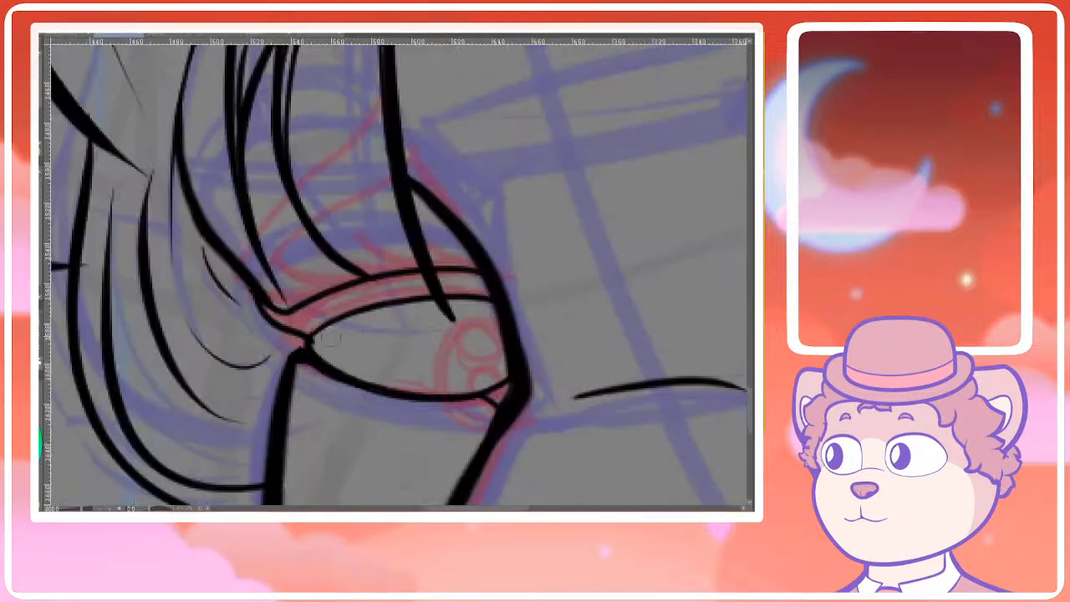
{"action": "scroll", "coordinate": [390, 310], "scroll_direction": "up", "scroll_amount": 5}
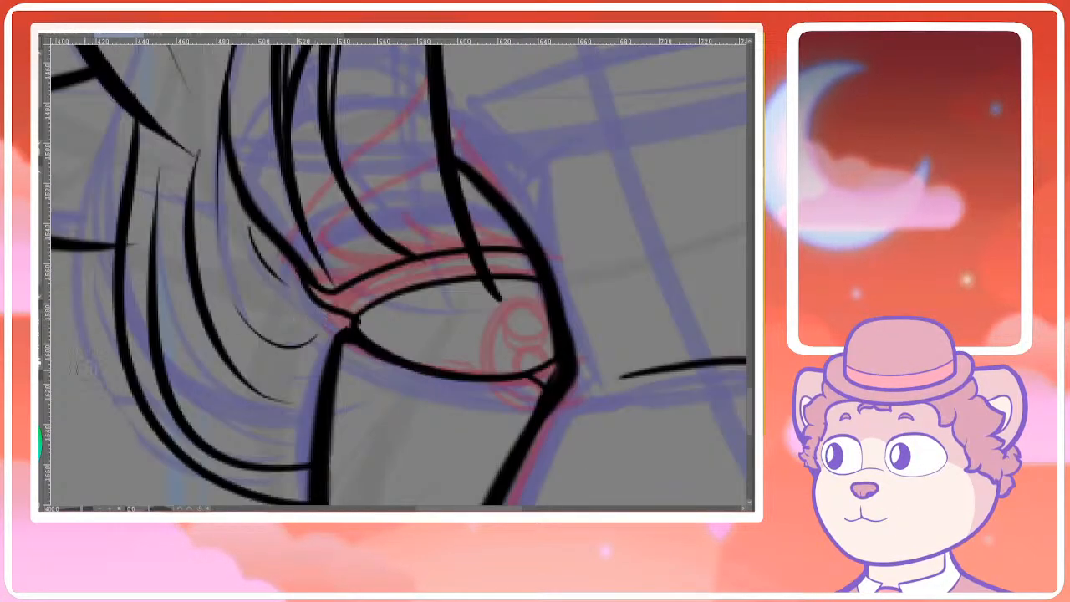
{"action": "scroll", "coordinate": [377, 322], "scroll_direction": "up", "scroll_amount": 3}
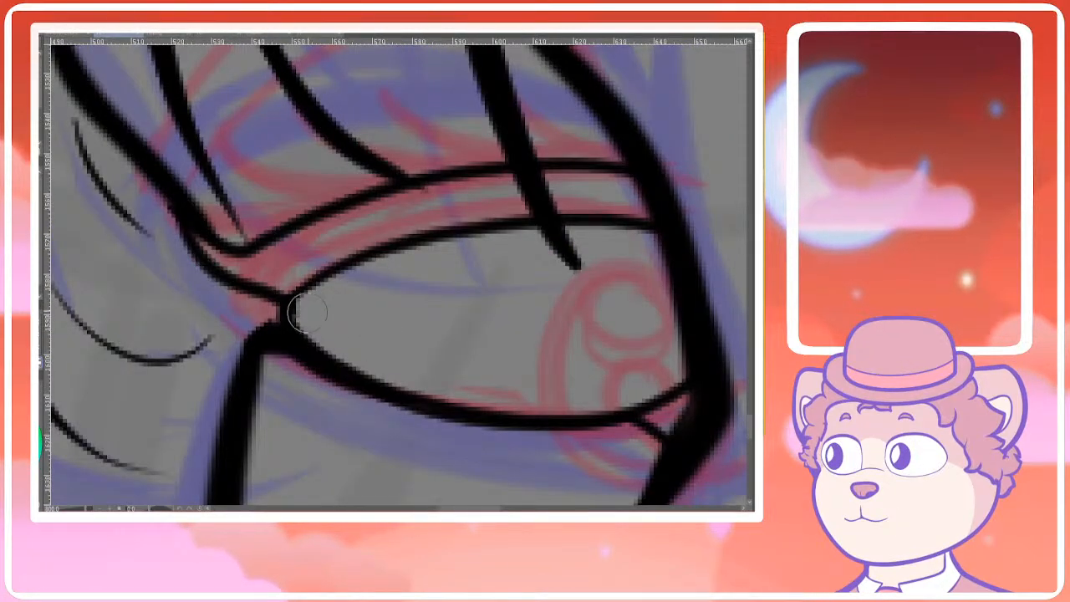
Ink the first two curved, tapered lashes at the outer end of the smaller eye's upper lash band
{"action": "scroll", "coordinate": [294, 243], "scroll_direction": "down", "scroll_amount": 3}
{"action": "left_click_drag", "start_coordinate": [294, 243], "coordinate": [299, 324]}
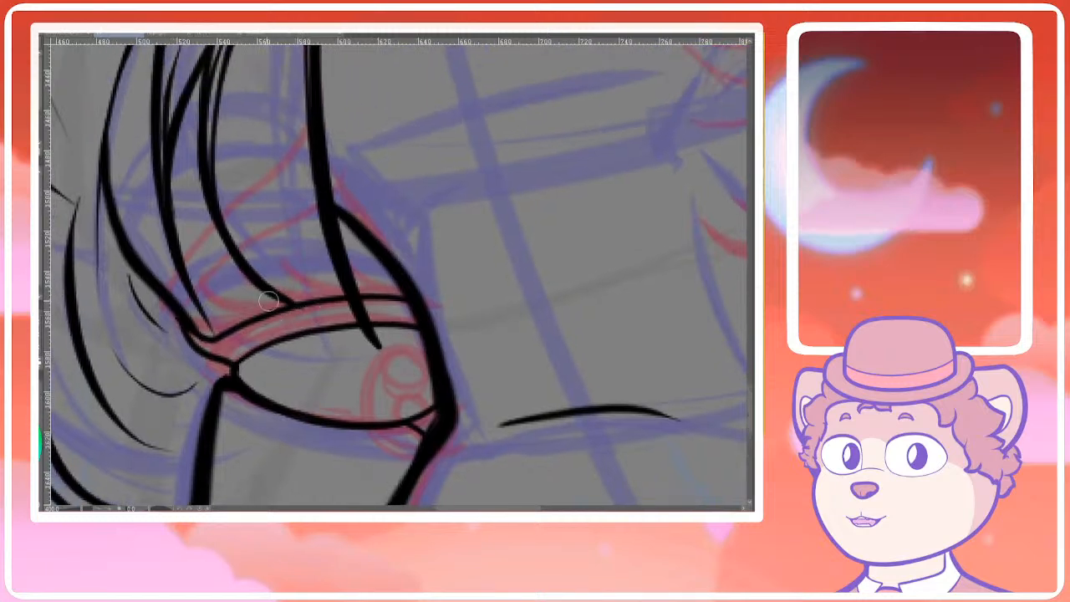
{"action": "scroll", "coordinate": [297, 336], "scroll_direction": "up", "scroll_amount": 3}
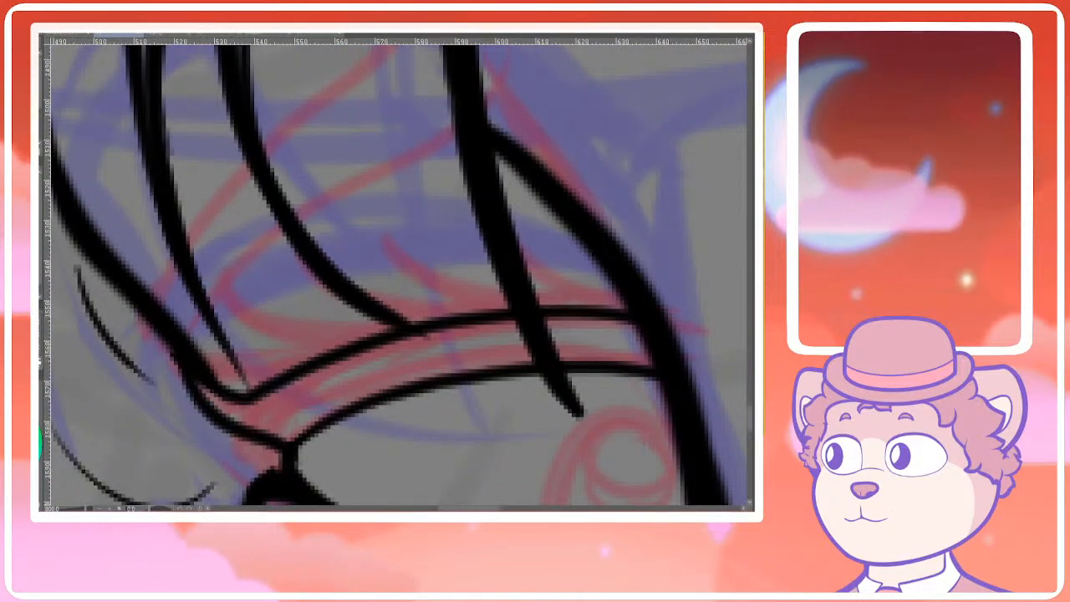
{"action": "mouse_move", "coordinate": [200, 324]}
{"action": "left_mouse_down"}
{"action": "mouse_move", "coordinate": [303, 371]}
{"action": "mouse_move", "coordinate": [265, 359]}
{"action": "mouse_move", "coordinate": [332, 343]}
{"action": "mouse_move", "coordinate": [233, 363]}
{"action": "mouse_move", "coordinate": [299, 368]}
{"action": "left_mouse_up"}
{"action": "key", "text": "ctrl+z"}
{"action": "key", "text": "ctrl+z"}
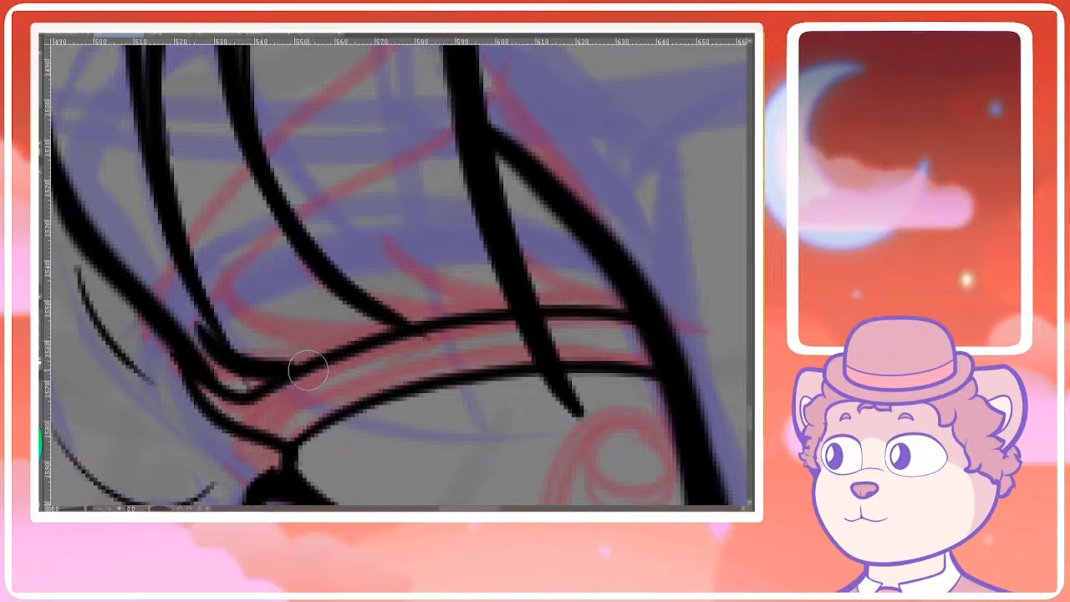
{"action": "key", "text": "ctrl+z"}
{"action": "left_click_drag", "start_coordinate": [214, 338], "coordinate": [313, 364]}
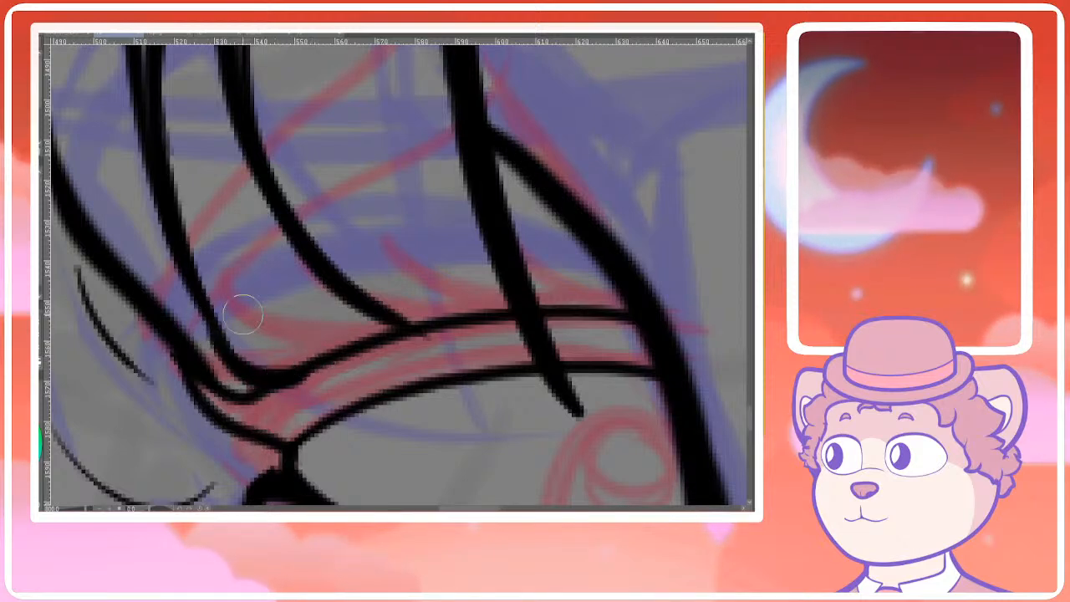
{"action": "left_click_drag", "start_coordinate": [243, 315], "coordinate": [354, 342]}
Ink a third short curved lash beneath the hair strand that meets the upper edge of the smaller eye's lash band
{"action": "left_click_drag", "start_coordinate": [315, 270], "coordinate": [451, 322]}
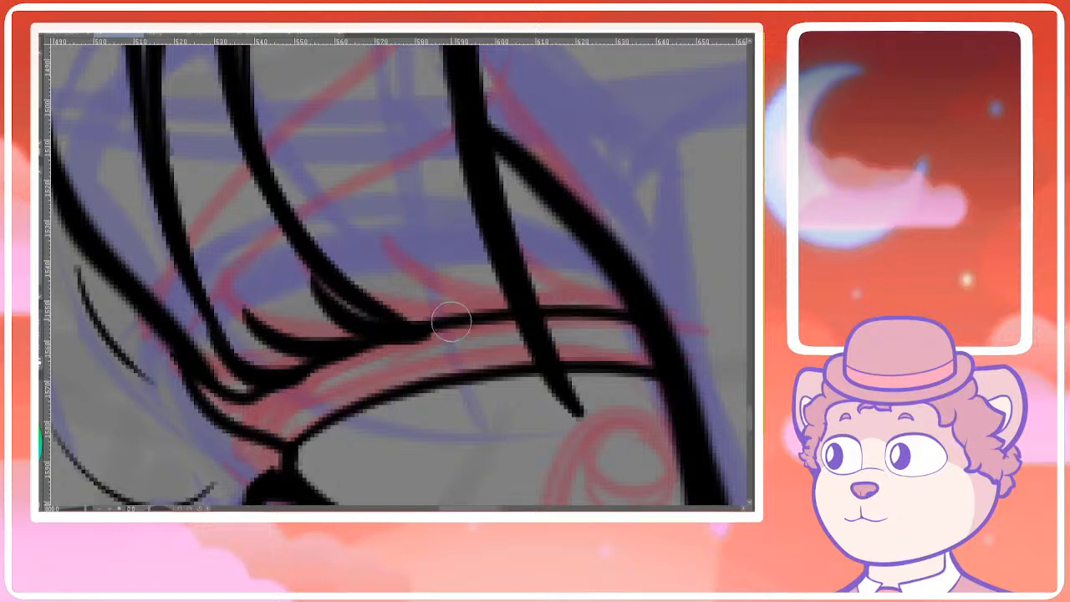
{"action": "key", "text": "ctrl+z"}
{"action": "left_click_drag", "start_coordinate": [312, 266], "coordinate": [437, 314]}
{"action": "key", "text": "ctrl+z"}
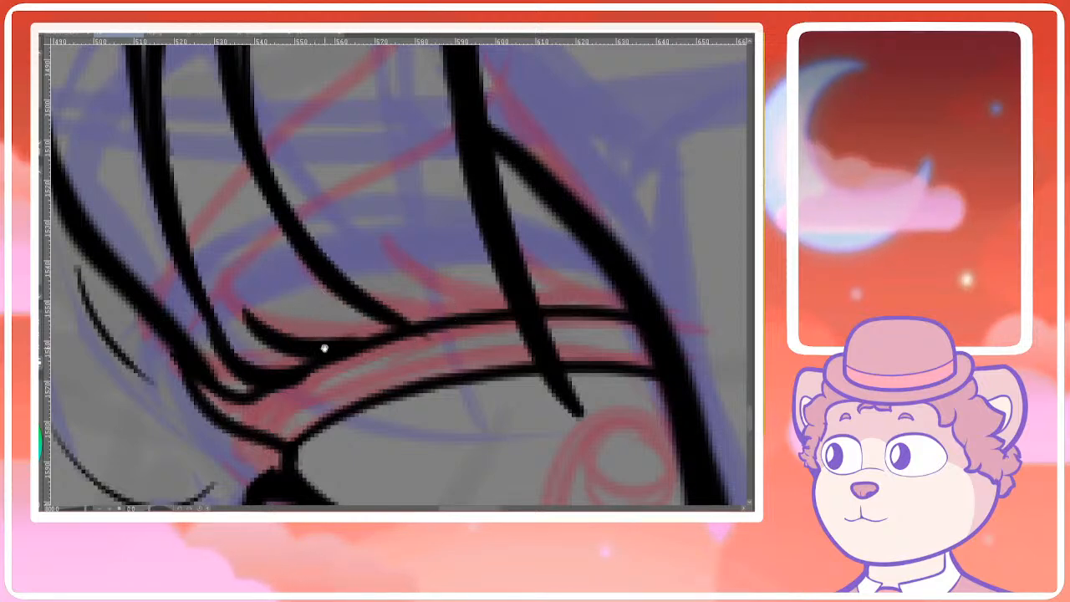
{"action": "left_click_drag", "start_coordinate": [368, 360], "coordinate": [360, 340]}
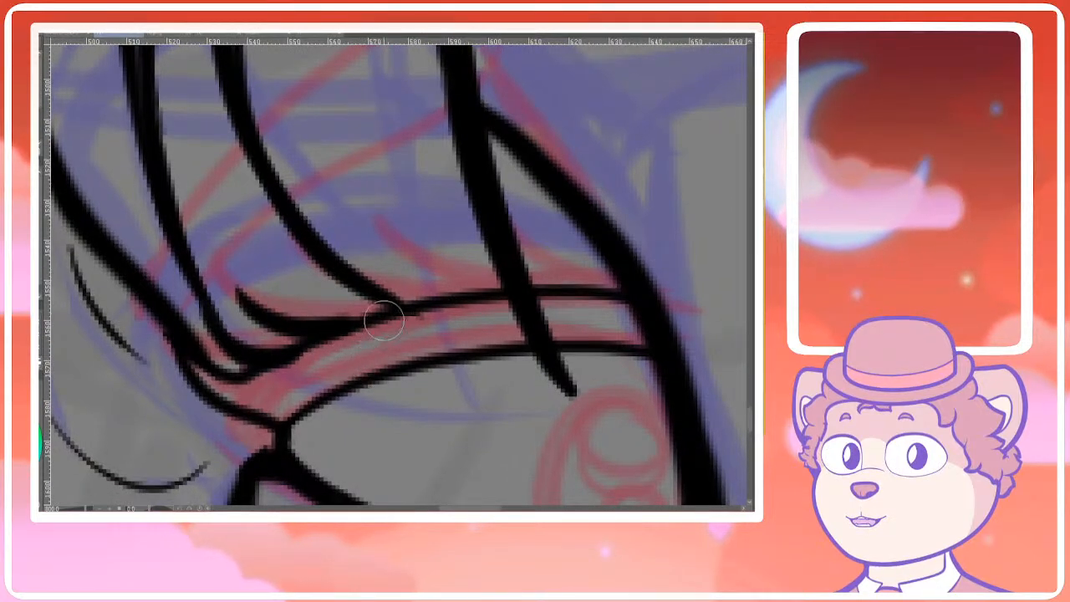
{"action": "left_click_drag", "start_coordinate": [306, 256], "coordinate": [438, 280]}
{"action": "key", "text": "ctrl+z"}
{"action": "left_click_drag", "start_coordinate": [322, 258], "coordinate": [448, 301]}
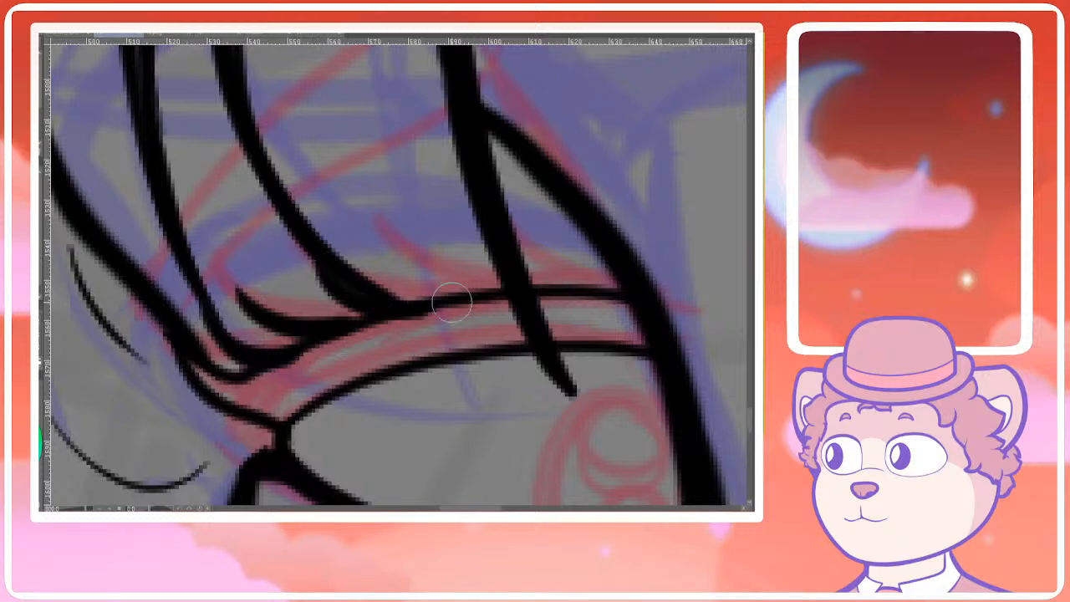
{"action": "key", "text": "ctrl+z"}
{"action": "left_click_drag", "start_coordinate": [308, 266], "coordinate": [441, 292]}
Ink three more curved upper lashes along the lash band, continuing past the long hair strand to the brow contour
{"action": "mouse_move", "coordinate": [365, 241]}
{"action": "left_mouse_down"}
{"action": "mouse_move", "coordinate": [446, 288]}
{"action": "mouse_move", "coordinate": [418, 276]}
{"action": "mouse_move", "coordinate": [509, 287]}
{"action": "left_mouse_up"}
{"action": "key", "text": "ctrl+z"}
{"action": "key", "text": "ctrl+z"}
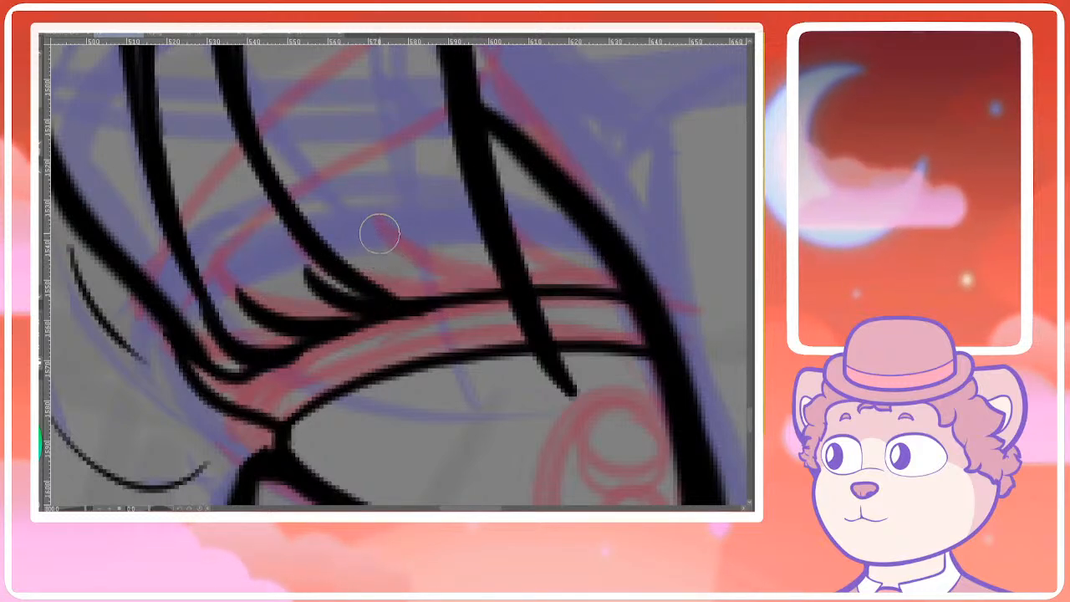
{"action": "left_click_drag", "start_coordinate": [377, 231], "coordinate": [493, 287]}
{"action": "key", "text": "ctrl+z"}
{"action": "left_click_drag", "start_coordinate": [381, 243], "coordinate": [519, 283]}
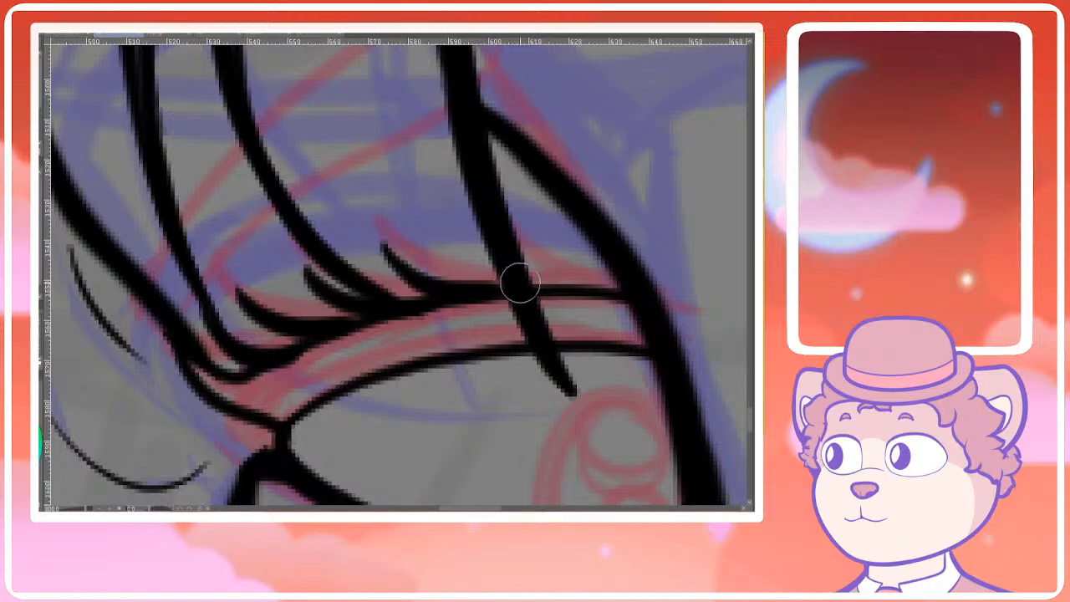
{"action": "left_click_drag", "start_coordinate": [428, 215], "coordinate": [502, 269]}
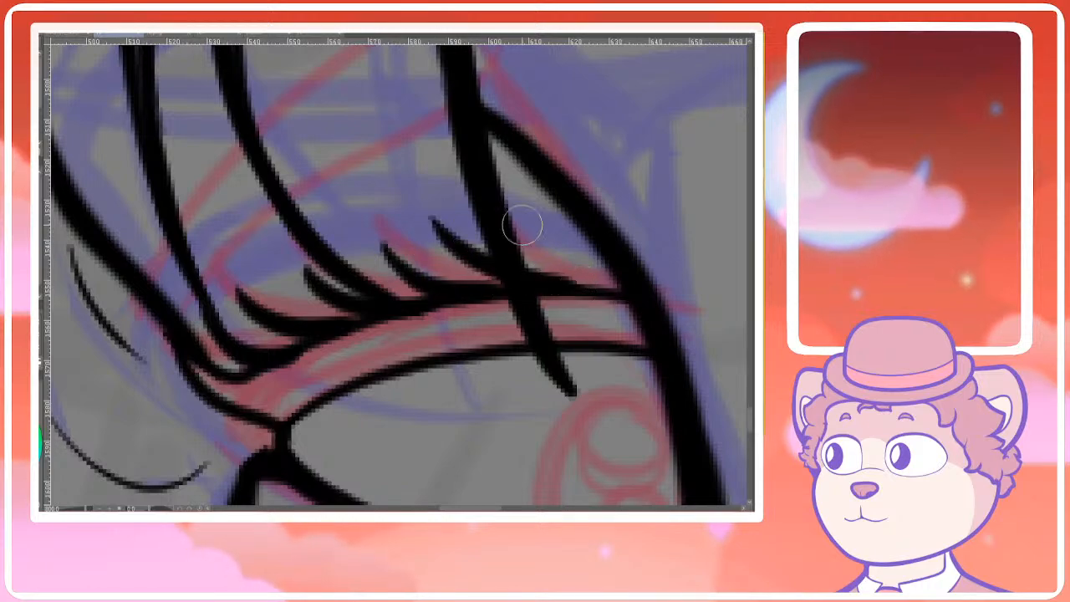
{"action": "left_click_drag", "start_coordinate": [523, 225], "coordinate": [620, 276]}
Try a row of long lower lashes hanging from the smaller eye's lower lid
{"action": "scroll", "coordinate": [633, 291], "scroll_direction": "down", "scroll_amount": 8}
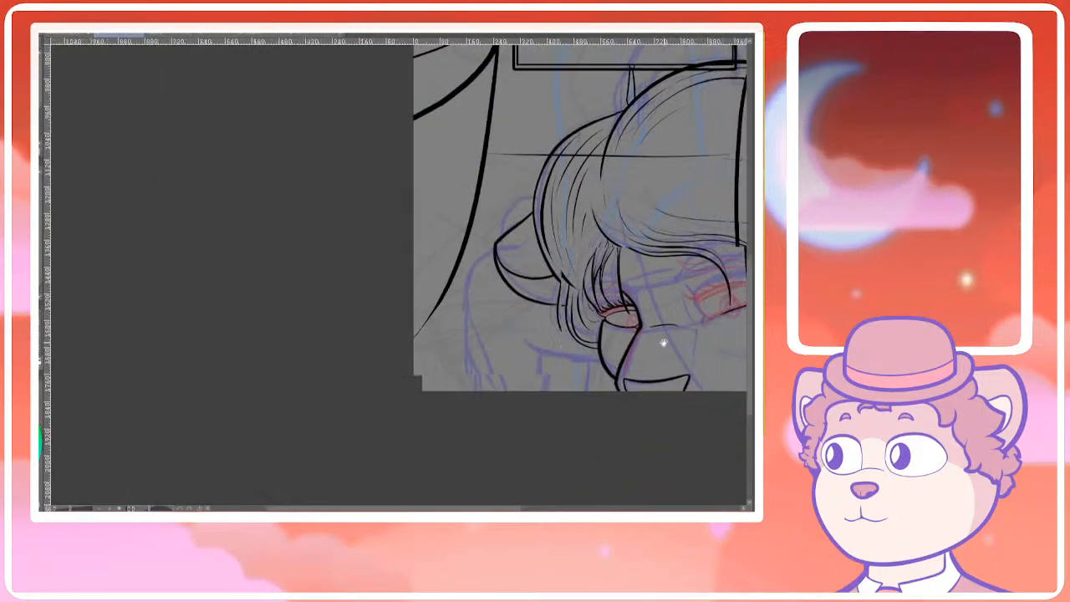
{"action": "left_click_drag", "start_coordinate": [654, 341], "coordinate": [456, 344]}
{"action": "scroll", "coordinate": [358, 308], "scroll_direction": "up", "scroll_amount": 4}
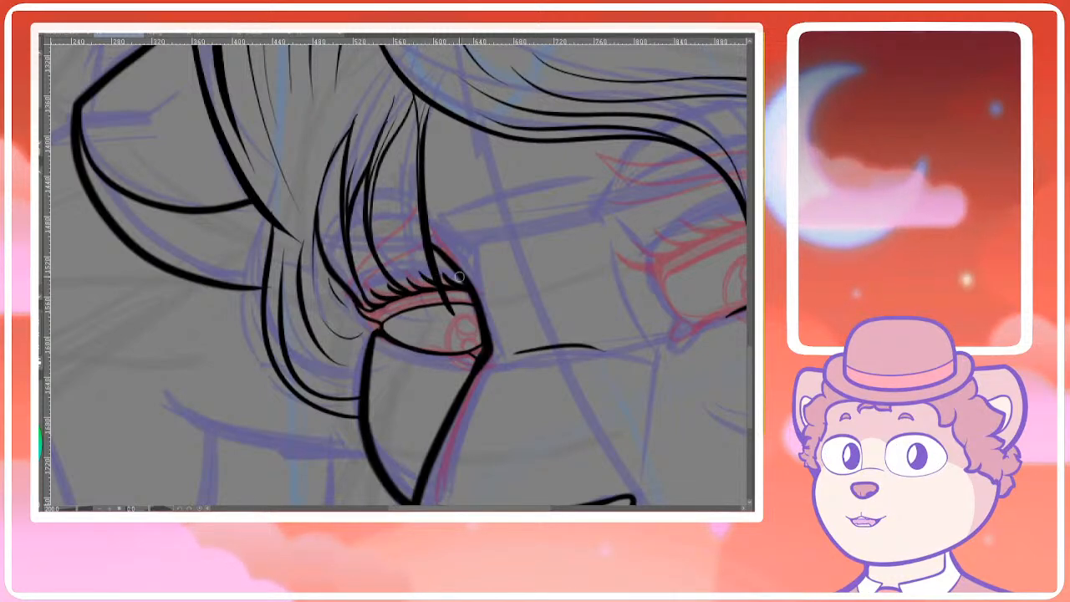
{"action": "scroll", "coordinate": [459, 276], "scroll_direction": "up", "scroll_amount": 5}
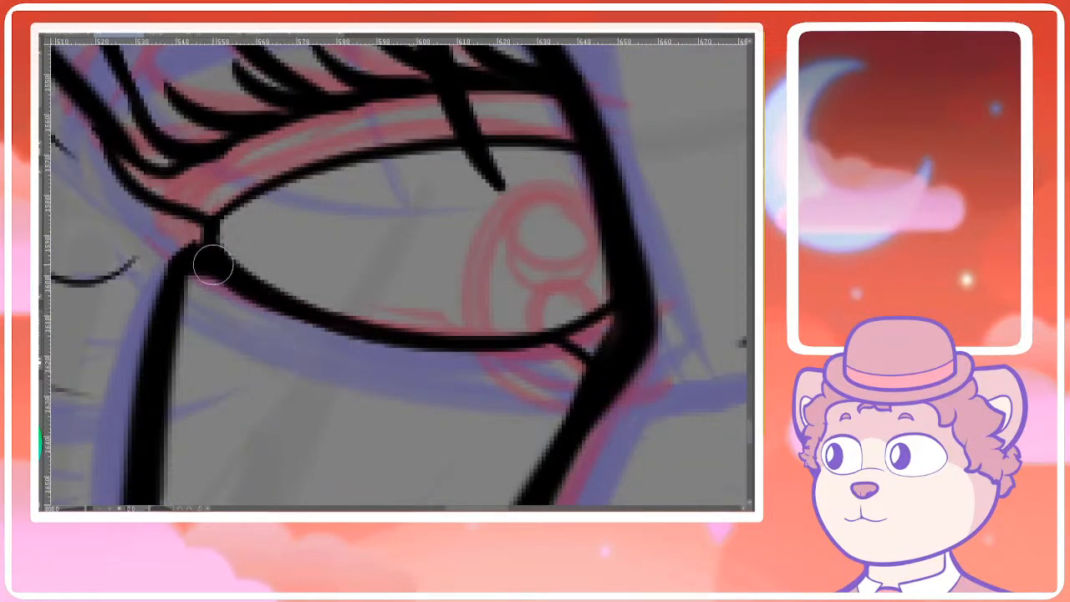
{"action": "mouse_move", "coordinate": [251, 295]}
{"action": "left_mouse_down"}
{"action": "mouse_move", "coordinate": [279, 350]}
{"action": "mouse_move", "coordinate": [329, 380]}
{"action": "left_mouse_up"}
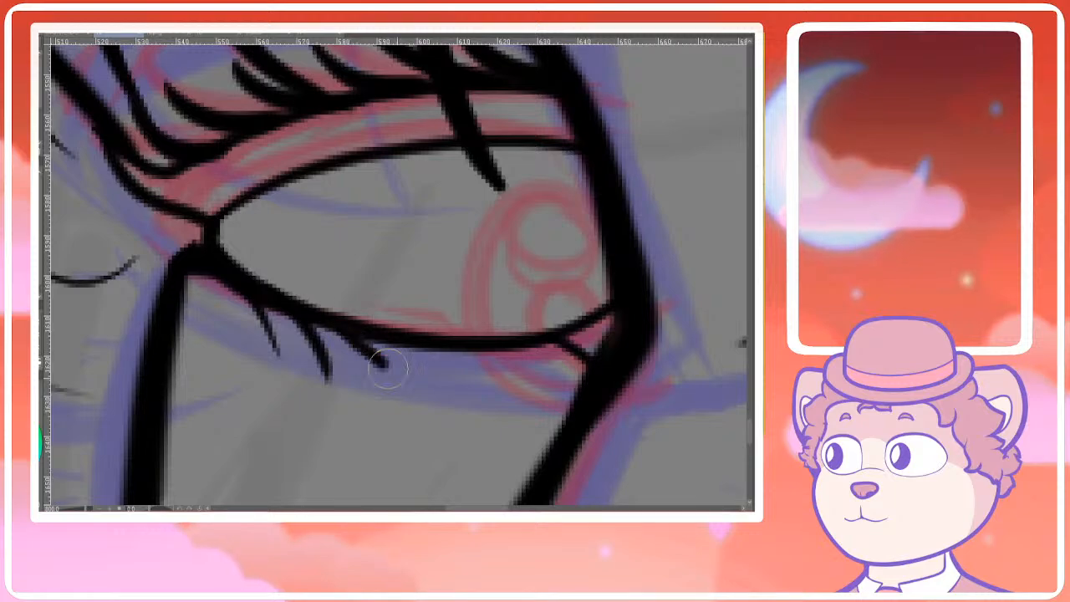
{"action": "left_click_drag", "start_coordinate": [368, 351], "coordinate": [394, 388]}
{"action": "mouse_move", "coordinate": [434, 351]}
{"action": "left_mouse_down"}
{"action": "mouse_move", "coordinate": [474, 384]}
{"action": "mouse_move", "coordinate": [542, 381]}
{"action": "left_mouse_up"}
{"action": "scroll", "coordinate": [615, 332], "scroll_direction": "down", "scroll_amount": 8}
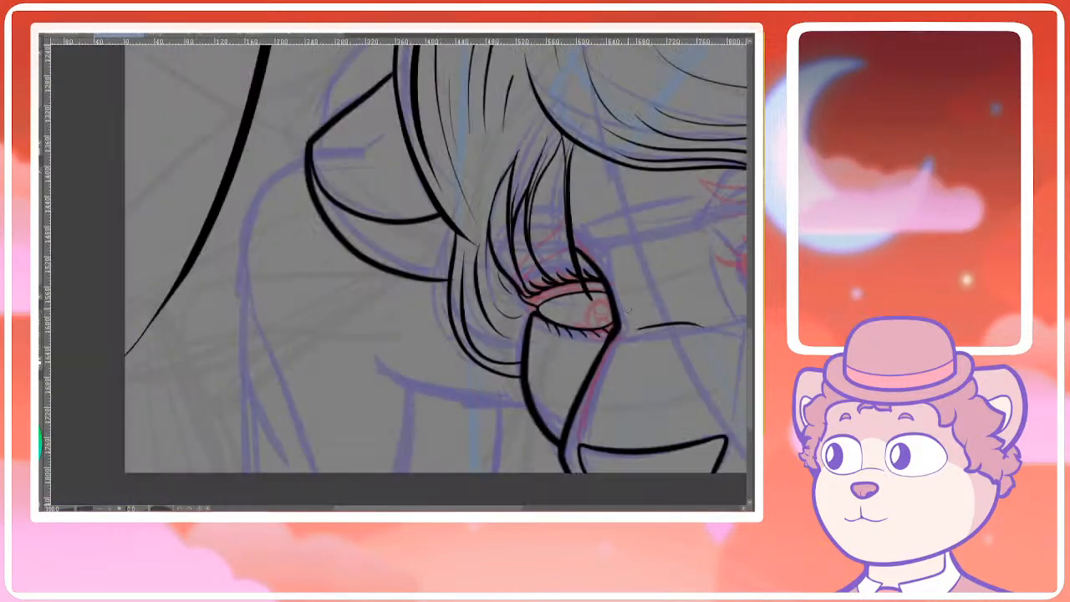
{"action": "left_click_drag", "start_coordinate": [649, 316], "coordinate": [501, 331]}
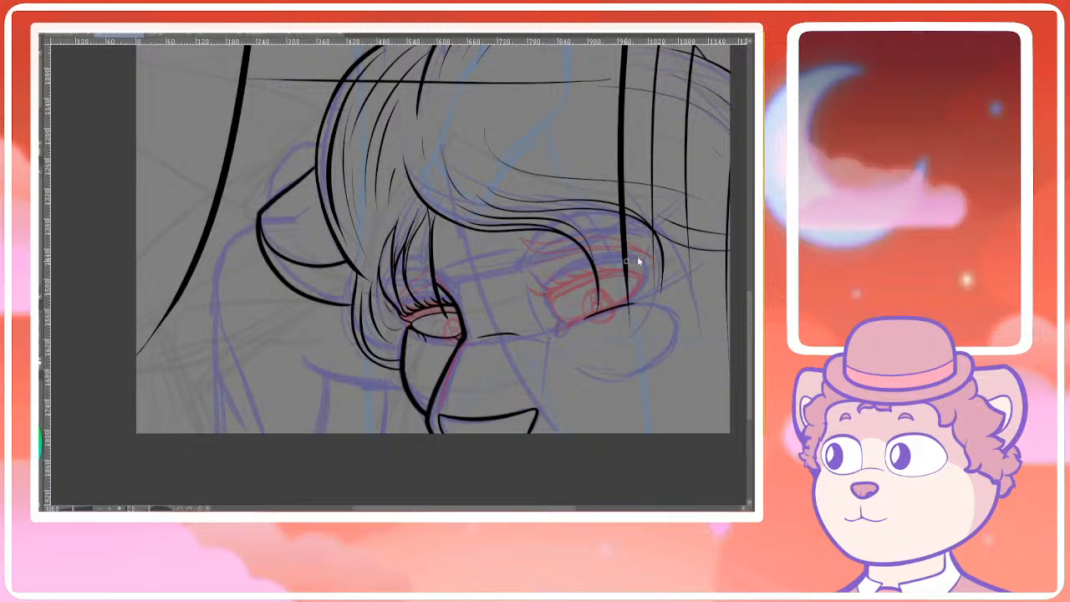
Replace the smaller eye's lower lashes with shorter, finer strokes along the lower lid
{"action": "scroll", "coordinate": [435, 331], "scroll_direction": "up", "scroll_amount": 4}
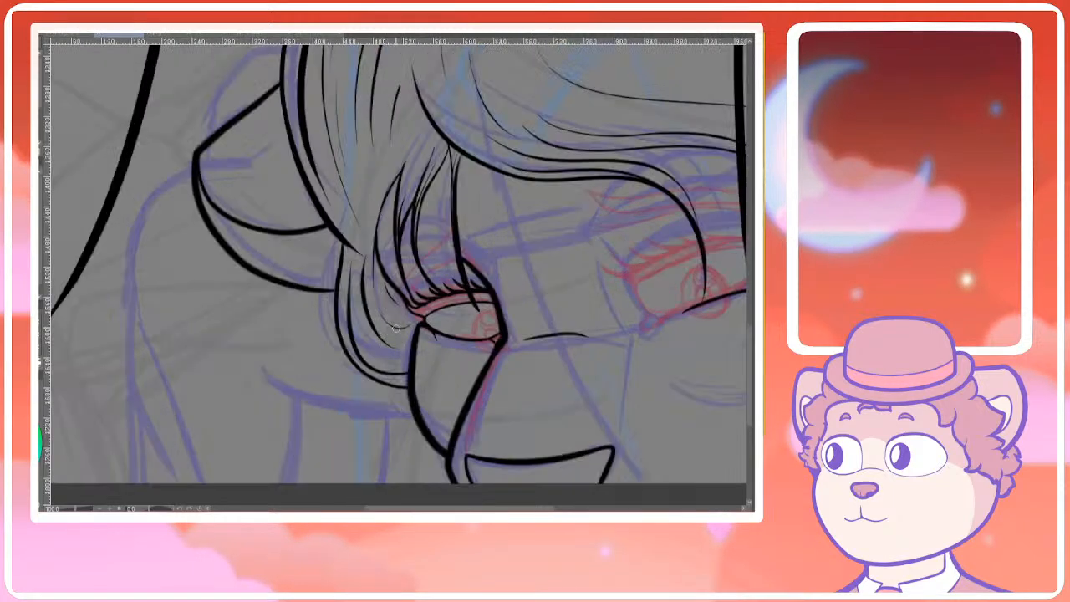
{"action": "key", "text": "ctrl+y"}
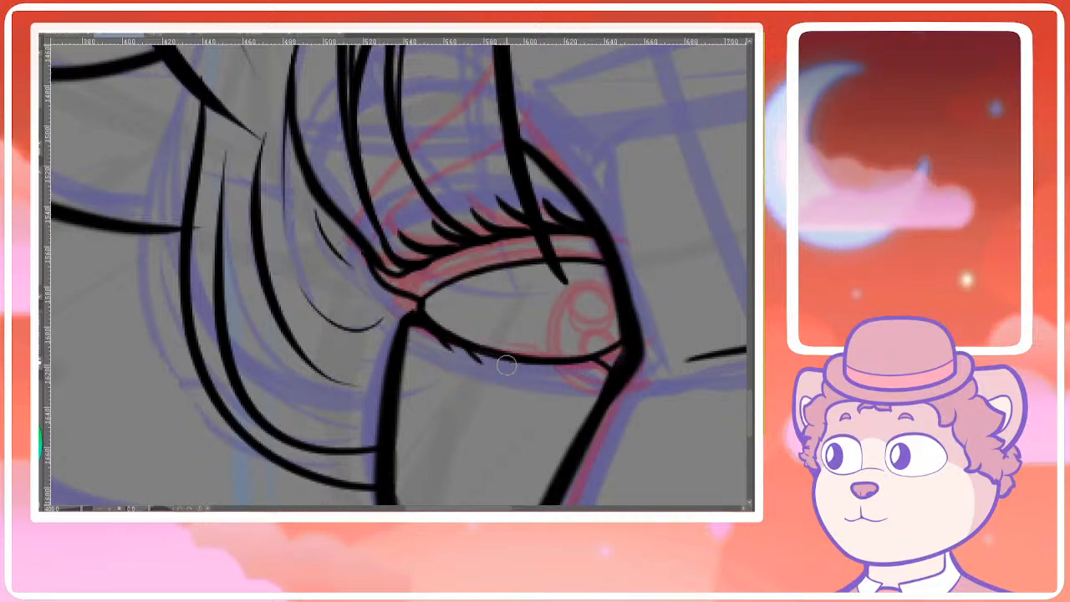
{"action": "scroll", "coordinate": [599, 368], "scroll_direction": "down", "scroll_amount": 5}
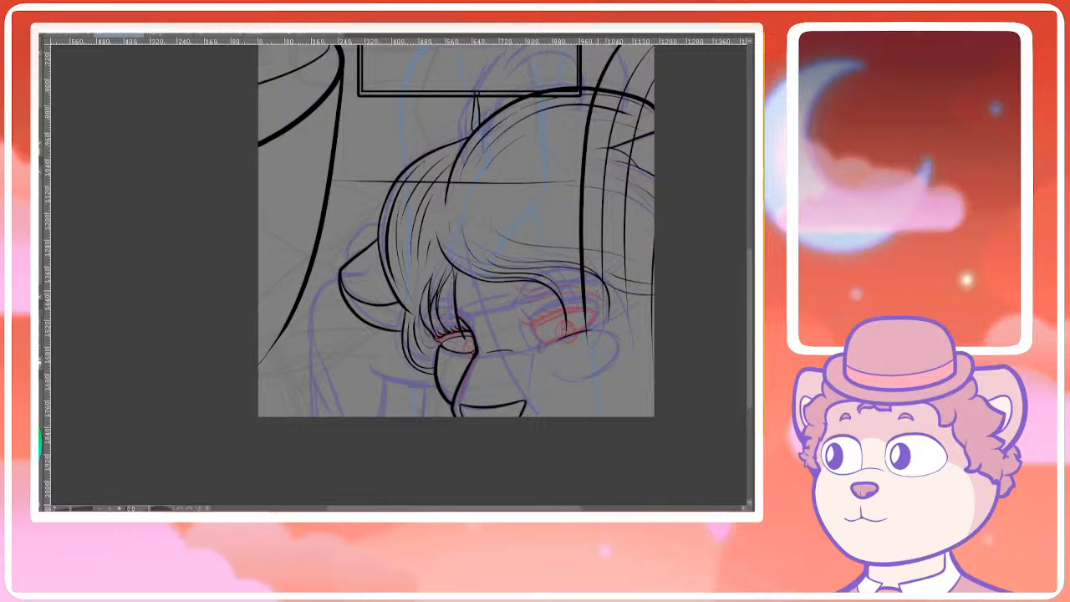
{"action": "scroll", "coordinate": [456, 338], "scroll_direction": "up", "scroll_amount": 5}
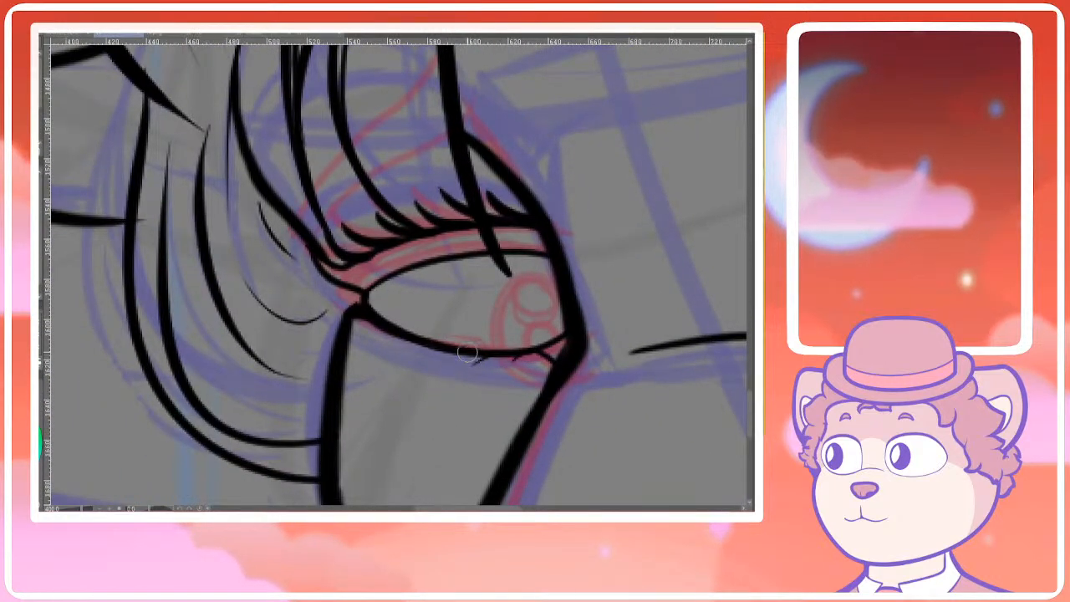
{"action": "mouse_move", "coordinate": [466, 354]}
{"action": "left_mouse_down"}
{"action": "mouse_move", "coordinate": [439, 359]}
{"action": "mouse_move", "coordinate": [362, 327]}
{"action": "left_mouse_up"}
{"action": "scroll", "coordinate": [529, 345], "scroll_direction": "down", "scroll_amount": 5}
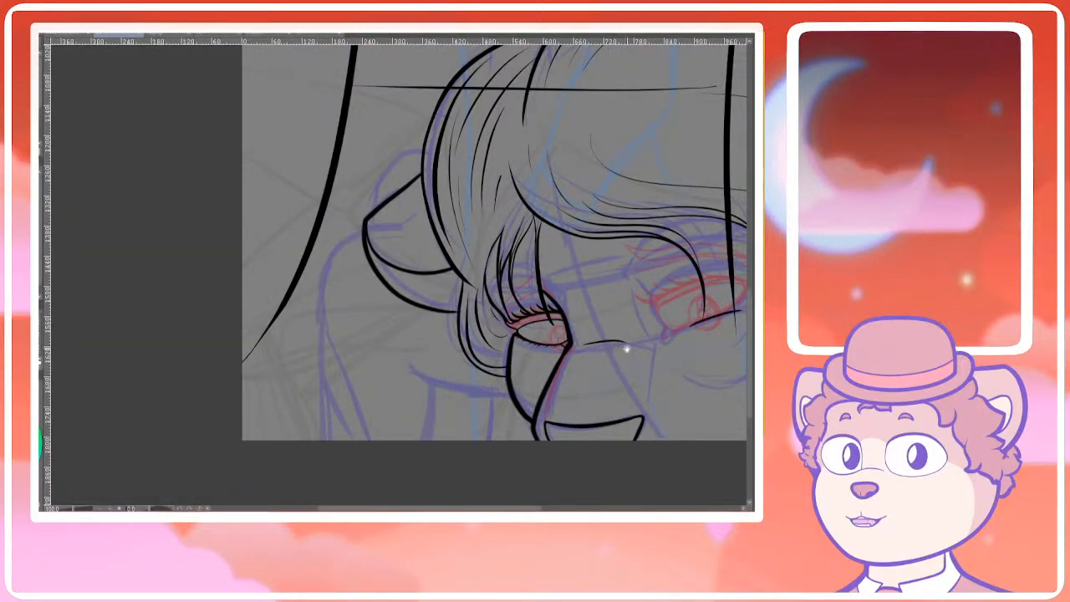
{"action": "left_click_drag", "start_coordinate": [620, 333], "coordinate": [407, 324]}
{"action": "key", "text": "ctrl+plus"}
{"action": "key", "text": "ctrl+plus"}
{"action": "scroll", "coordinate": [243, 368], "scroll_direction": "up", "scroll_amount": 3}
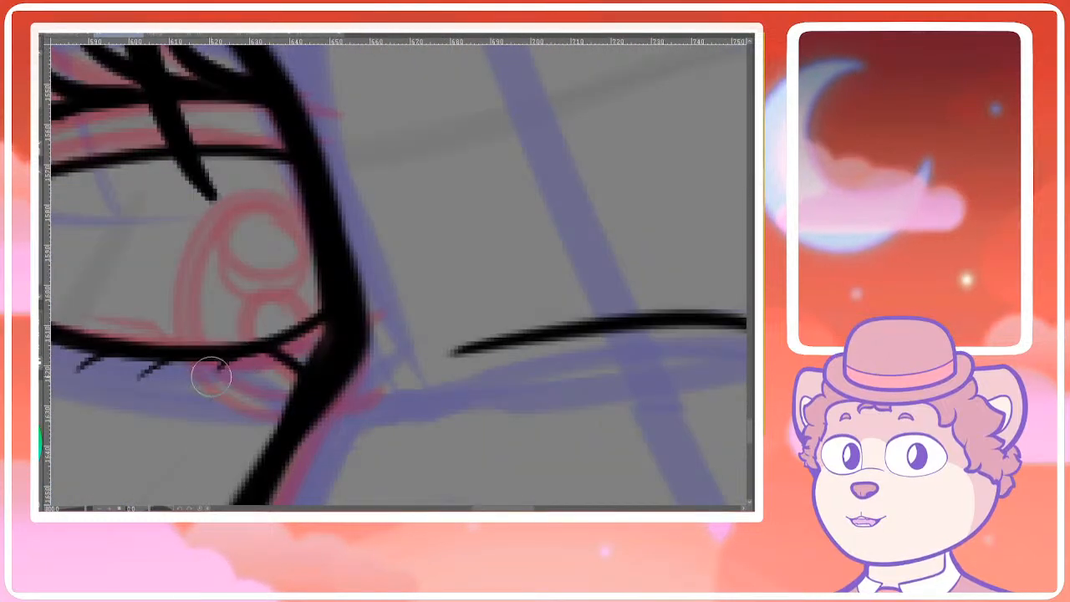
Ink the larger eye's upper lid as a thin arc from the inner corner to the outer corner over the red sketch
{"action": "scroll", "coordinate": [339, 329], "scroll_direction": "down", "scroll_amount": 1}
{"action": "scroll", "coordinate": [458, 311], "scroll_direction": "down", "scroll_amount": 3}
{"action": "left_click_drag", "start_coordinate": [614, 280], "coordinate": [465, 368]}
{"action": "scroll", "coordinate": [465, 368], "scroll_direction": "up", "scroll_amount": 1}
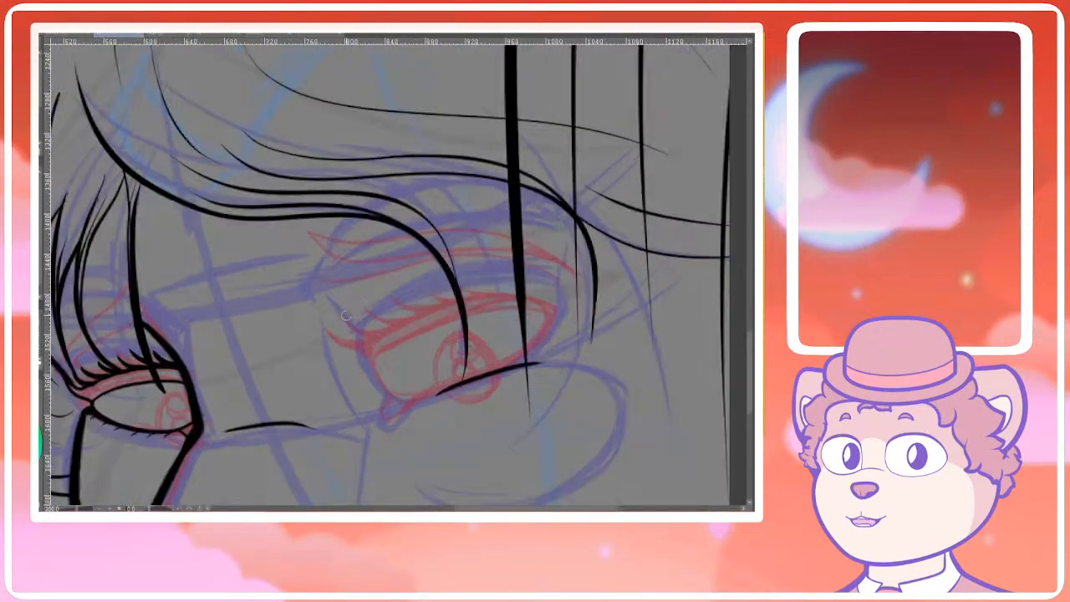
{"action": "left_click_drag", "start_coordinate": [327, 377], "coordinate": [365, 364]}
{"action": "left_click_drag", "start_coordinate": [542, 378], "coordinate": [497, 337]}
{"action": "scroll", "coordinate": [337, 205], "scroll_direction": "up", "scroll_amount": 2}
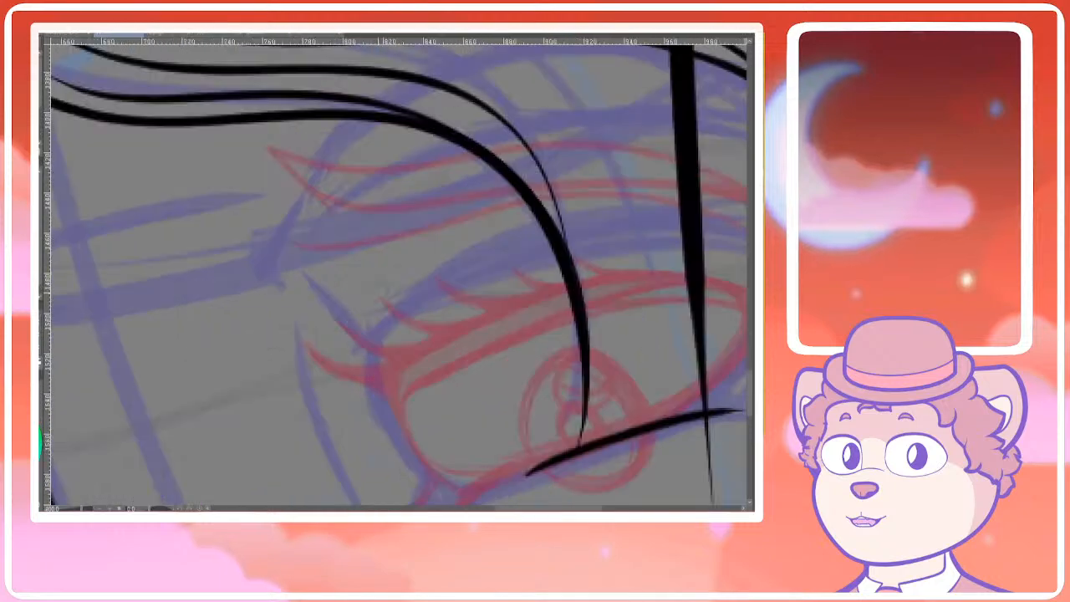
{"action": "left_click_drag", "start_coordinate": [498, 386], "coordinate": [341, 302]}
{"action": "scroll", "coordinate": [341, 303], "scroll_direction": "down", "scroll_amount": 2}
{"action": "left_click_drag", "start_coordinate": [292, 334], "coordinate": [374, 321]}
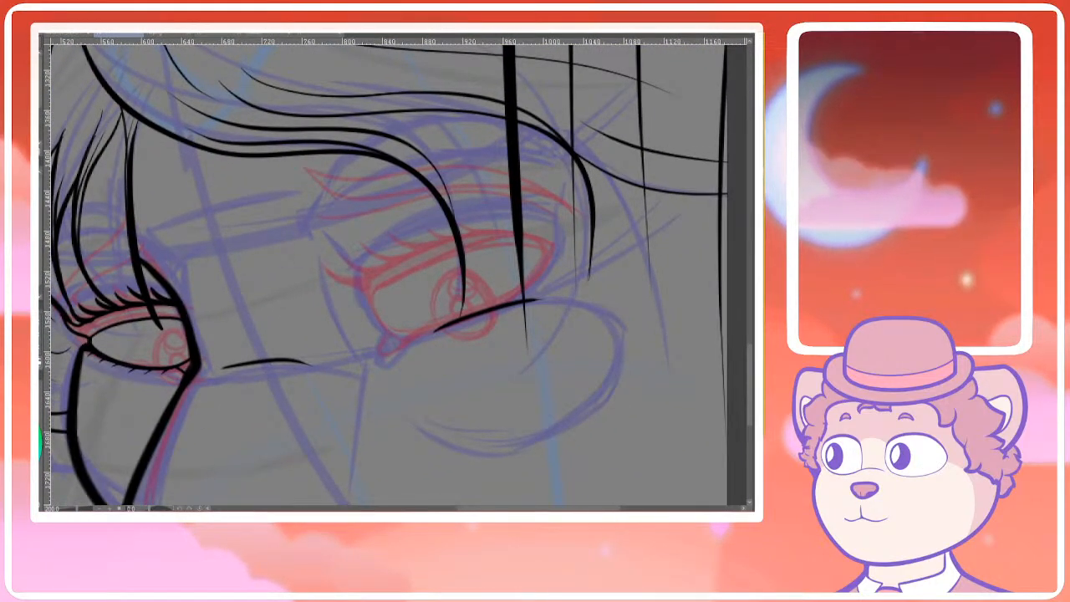
{"action": "scroll", "coordinate": [425, 248], "scroll_direction": "up", "scroll_amount": 3}
{"action": "mouse_move", "coordinate": [276, 359]}
{"action": "left_mouse_down"}
{"action": "mouse_move", "coordinate": [421, 269]}
{"action": "mouse_move", "coordinate": [598, 264]}
{"action": "left_mouse_up"}
{"action": "key", "text": "ctrl+z"}
{"action": "mouse_move", "coordinate": [278, 352]}
{"action": "left_mouse_down"}
{"action": "mouse_move", "coordinate": [371, 284]}
{"action": "mouse_move", "coordinate": [511, 251]}
{"action": "mouse_move", "coordinate": [621, 260]}
{"action": "left_mouse_up"}
{"action": "mouse_move", "coordinate": [416, 304]}
{"action": "left_mouse_down"}
{"action": "mouse_move", "coordinate": [380, 263]}
{"action": "mouse_move", "coordinate": [426, 243]}
{"action": "mouse_move", "coordinate": [396, 299]}
{"action": "left_mouse_up"}
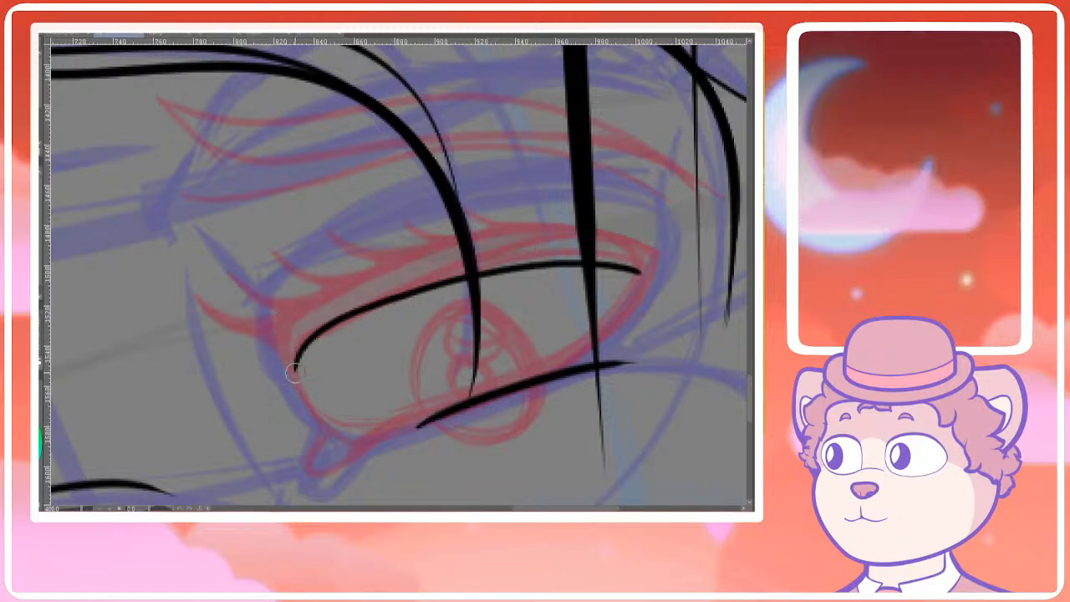
Ink the larger eye's inner side and lower lid lines, closing the eye opening at the outer corner
{"action": "mouse_move", "coordinate": [294, 371]}
{"action": "left_mouse_down"}
{"action": "mouse_move", "coordinate": [202, 298]}
{"action": "mouse_move", "coordinate": [281, 358]}
{"action": "mouse_move", "coordinate": [296, 343]}
{"action": "mouse_move", "coordinate": [350, 385]}
{"action": "mouse_move", "coordinate": [577, 297]}
{"action": "mouse_move", "coordinate": [632, 224]}
{"action": "left_mouse_up"}
{"action": "key", "text": "ctrl+z"}
{"action": "key", "text": "ctrl+z"}
{"action": "scroll", "coordinate": [652, 217], "scroll_direction": "up", "scroll_amount": 2}
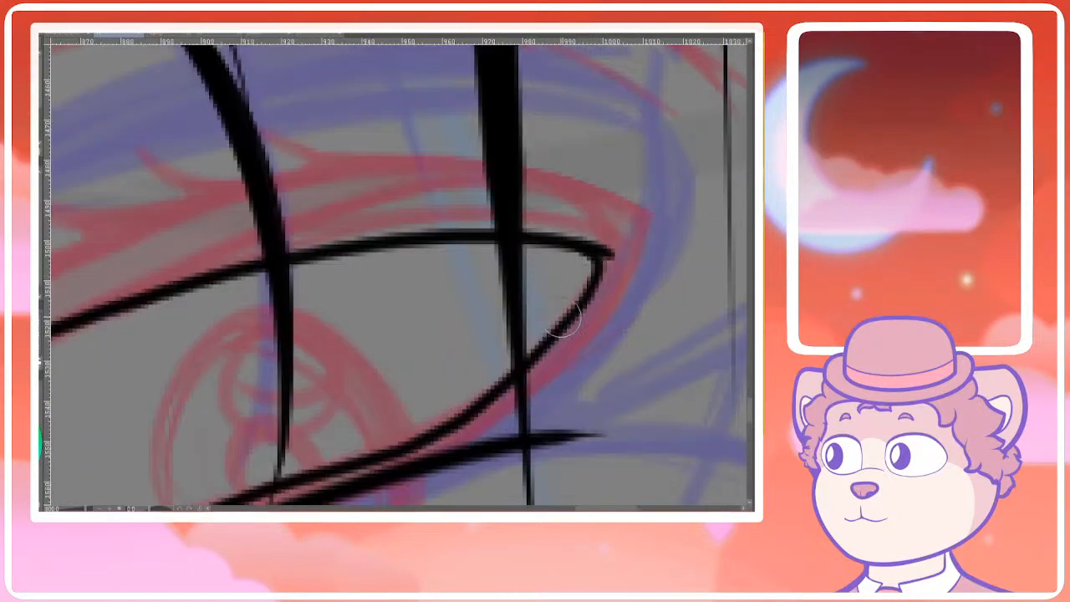
{"action": "scroll", "coordinate": [565, 320], "scroll_direction": "down", "scroll_amount": 5}
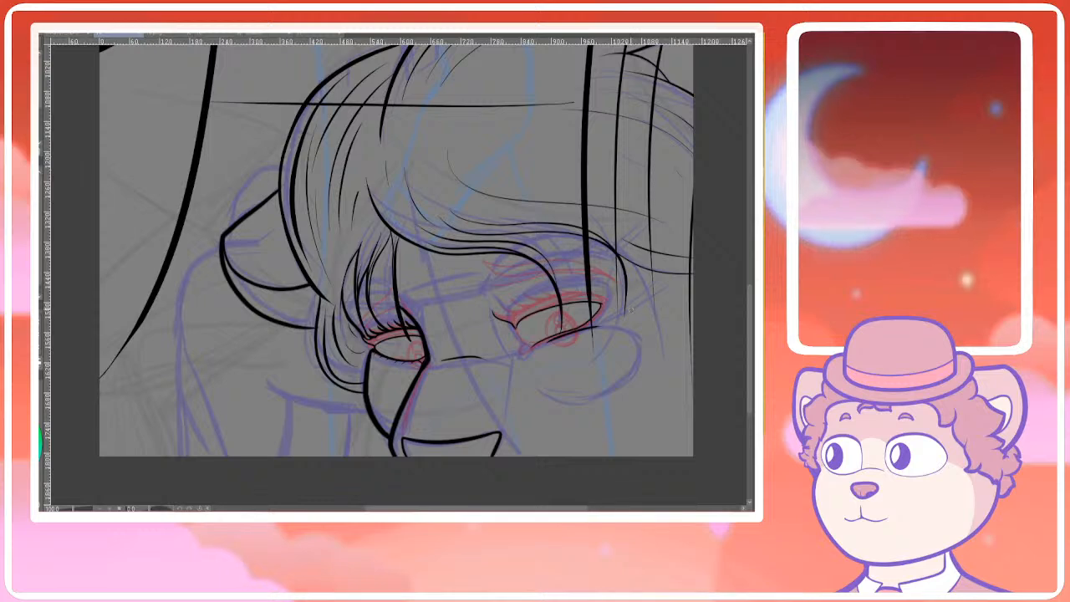
Erase the black lower lid line beneath the larger eye's iris, keeping the hair strands that cross the eye
{"action": "scroll", "coordinate": [625, 311], "scroll_direction": "up", "scroll_amount": 1}
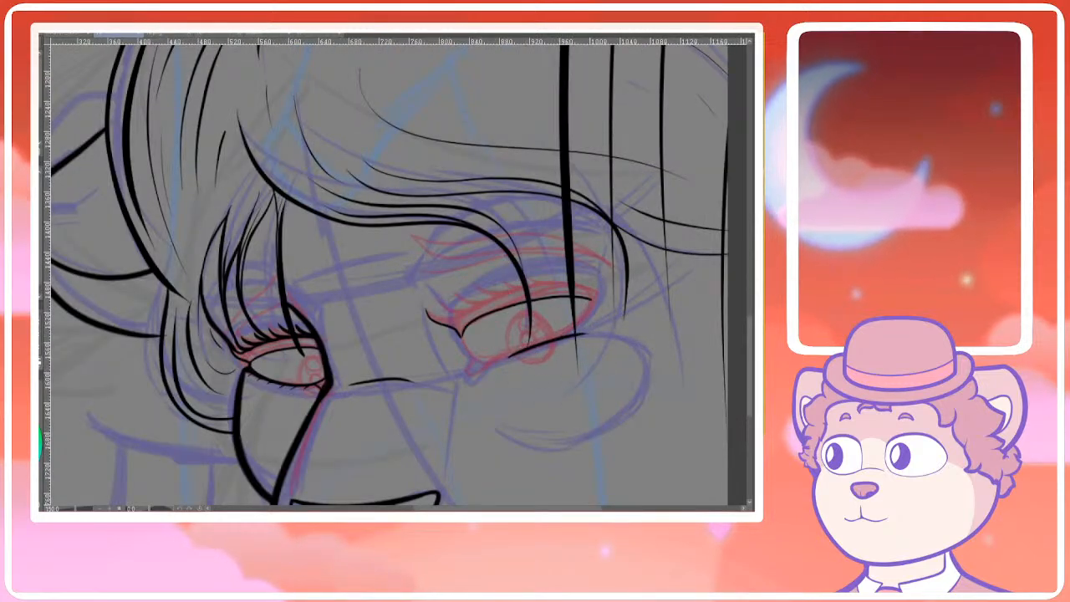
{"action": "scroll", "coordinate": [521, 331], "scroll_direction": "up", "scroll_amount": 2}
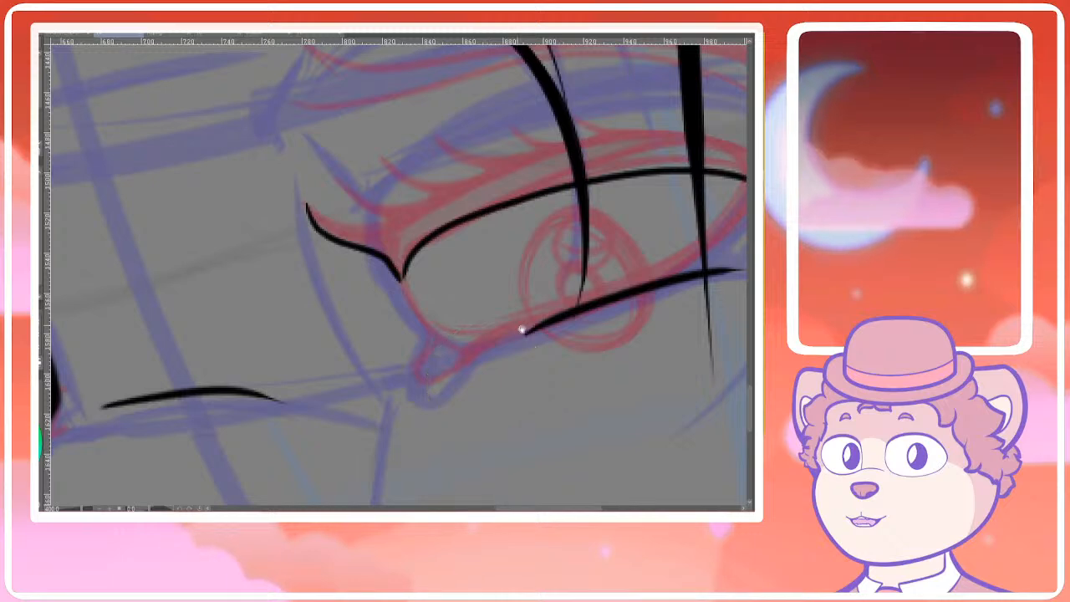
{"action": "left_click_drag", "start_coordinate": [521, 331], "coordinate": [412, 357]}
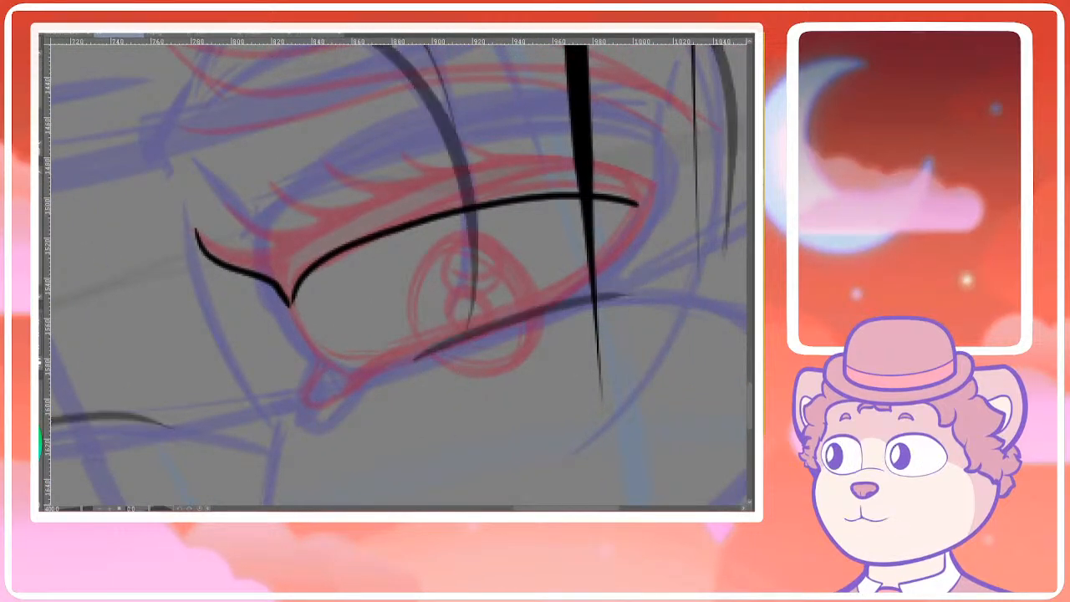
{"action": "key", "text": "e"}
{"action": "mouse_move", "coordinate": [382, 386]}
{"action": "left_mouse_down"}
{"action": "mouse_move", "coordinate": [390, 370]}
{"action": "mouse_move", "coordinate": [394, 390]}
{"action": "left_mouse_up"}
{"action": "key", "text": "ctrl+z"}
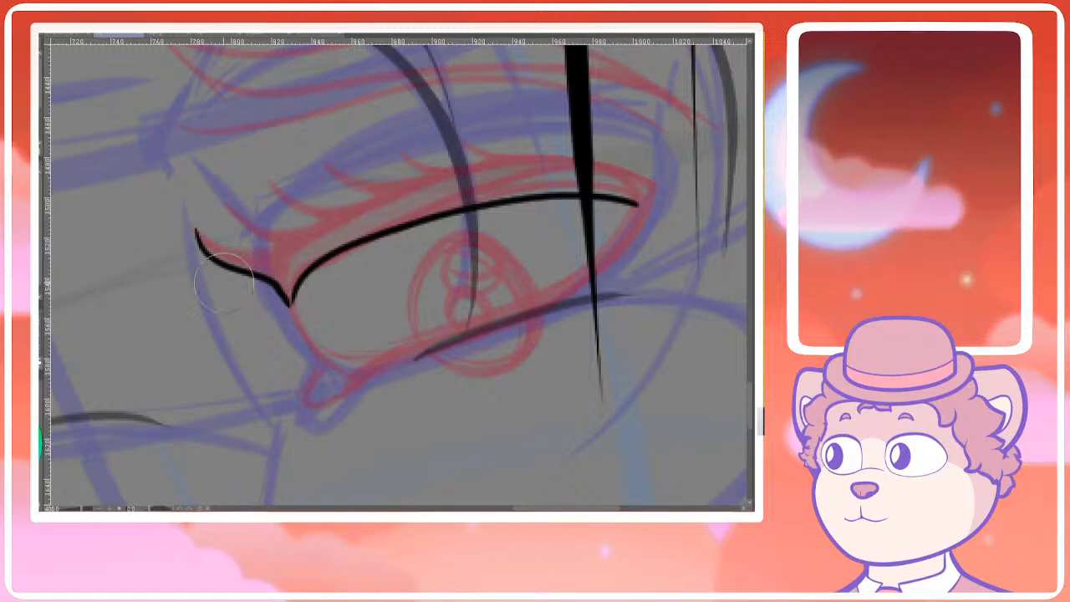
{"action": "key", "text": "ctrl+z"}
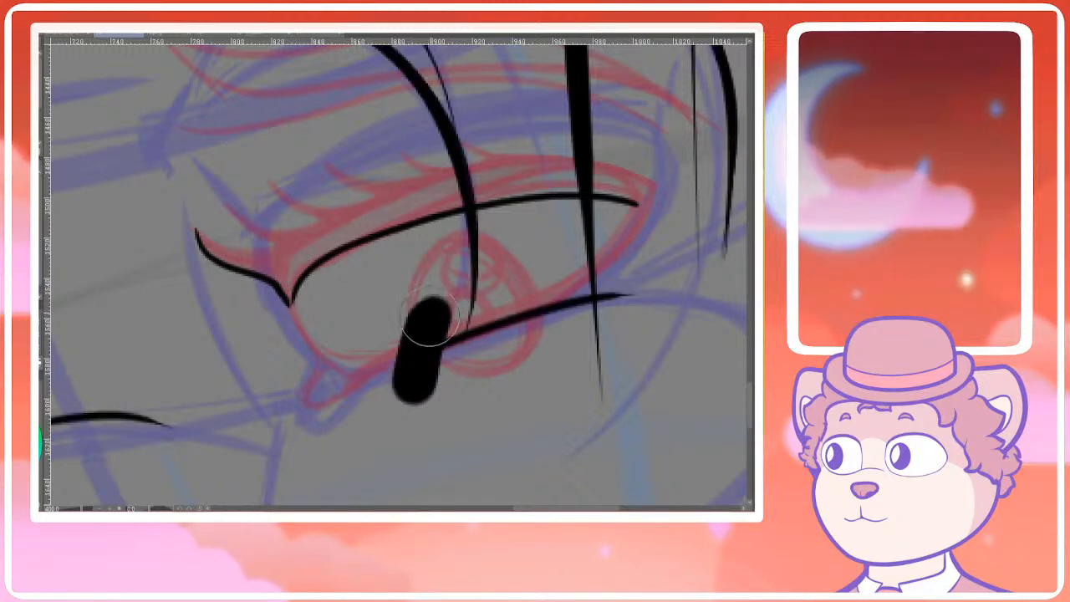
{"action": "scroll", "coordinate": [261, 310], "scroll_direction": "right", "scroll_amount": 5}
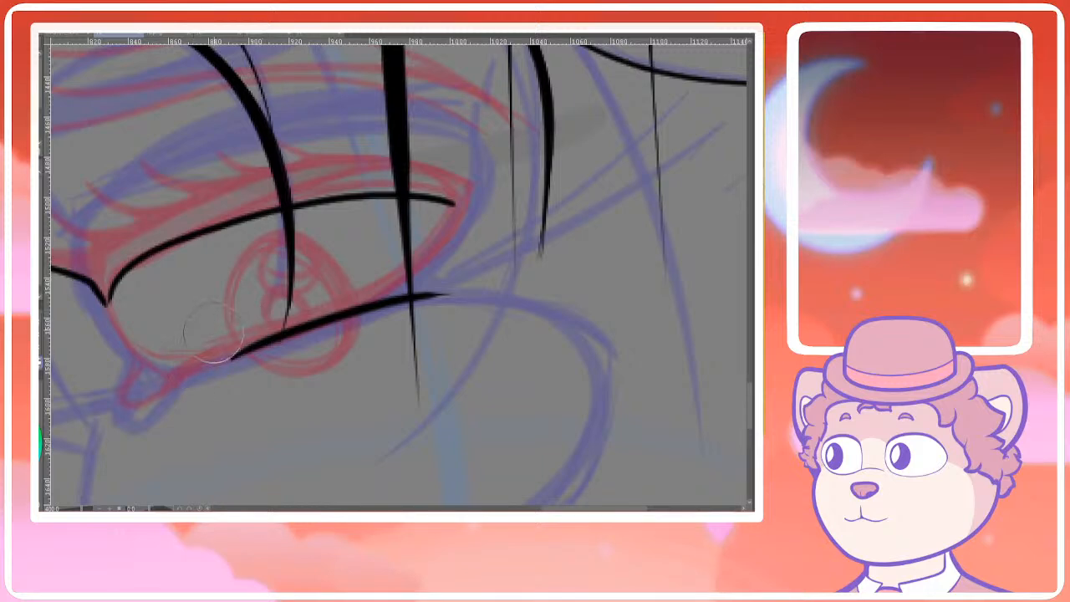
{"action": "left_click_drag", "start_coordinate": [213, 332], "coordinate": [254, 347]}
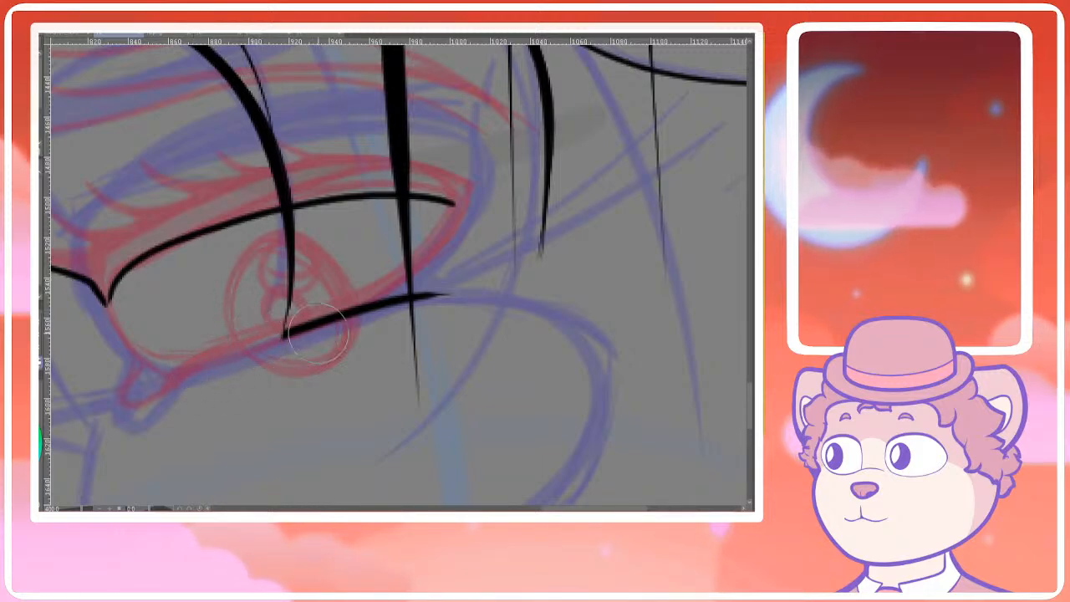
{"action": "mouse_move", "coordinate": [318, 332]}
{"action": "left_mouse_down"}
{"action": "mouse_move", "coordinate": [289, 338]}
{"action": "mouse_move", "coordinate": [439, 289]}
{"action": "mouse_move", "coordinate": [418, 292]}
{"action": "left_mouse_up"}
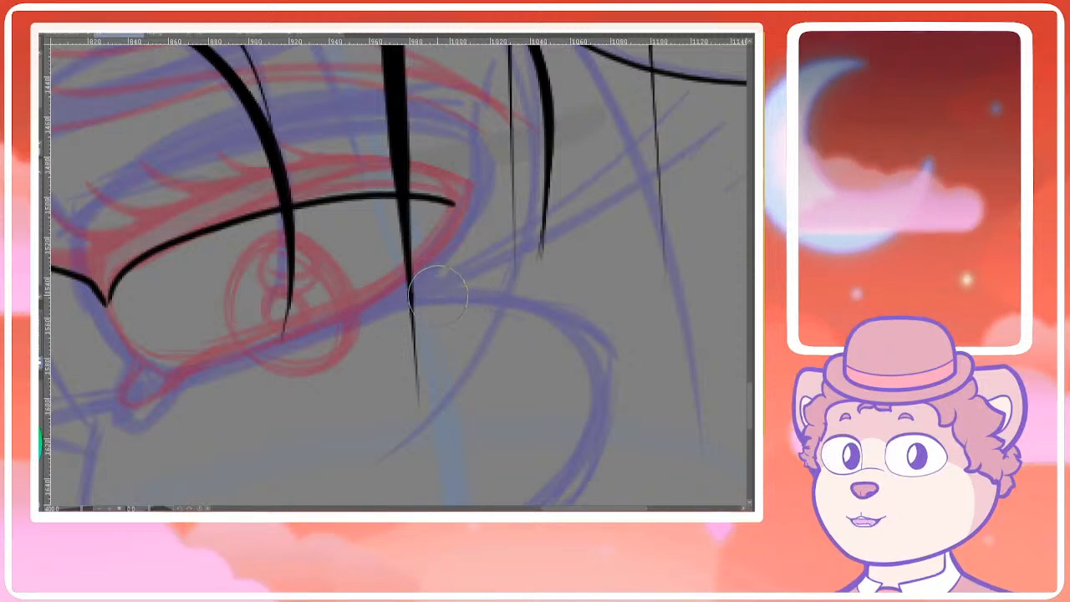
{"action": "scroll", "coordinate": [460, 353], "scroll_direction": "down", "scroll_amount": 4}
{"action": "scroll", "coordinate": [459, 352], "scroll_direction": "down", "scroll_amount": 3}
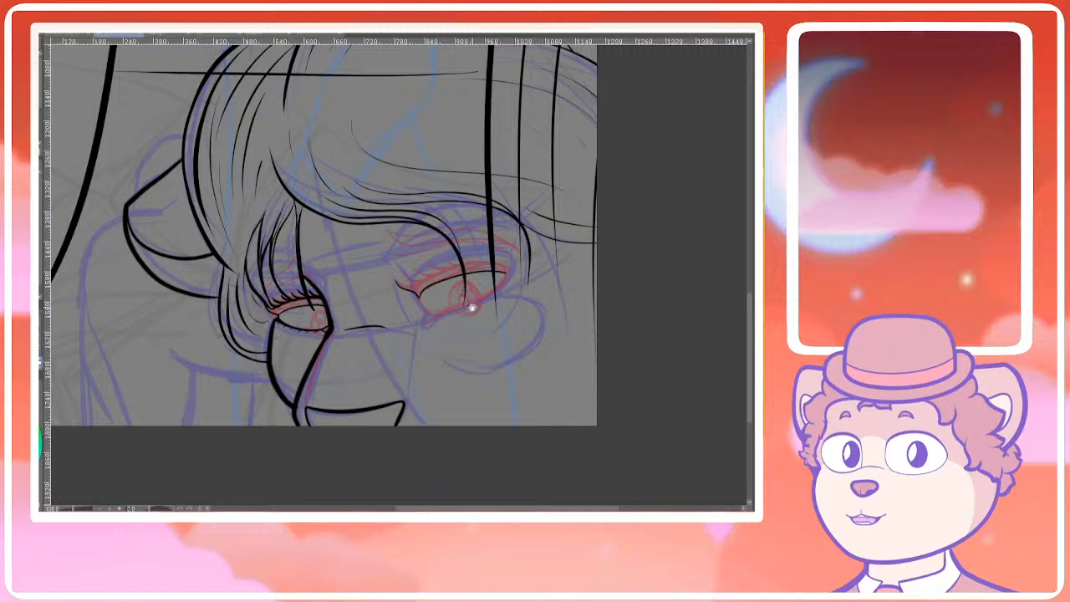
Redraw the larger eye's inner-corner flick and thin upper lid arc in black over the red sketch
{"action": "scroll", "coordinate": [472, 308], "scroll_direction": "up", "scroll_amount": 4}
{"action": "scroll", "coordinate": [354, 290], "scroll_direction": "up", "scroll_amount": 3}
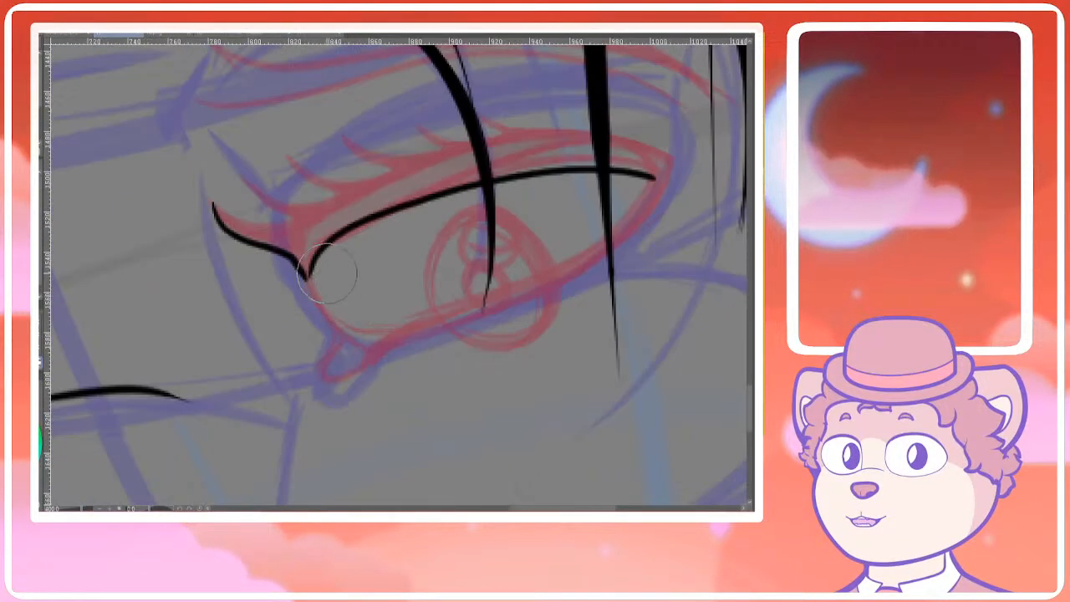
{"action": "left_click_drag", "start_coordinate": [396, 285], "coordinate": [367, 276]}
{"action": "key", "text": "ctrl+z"}
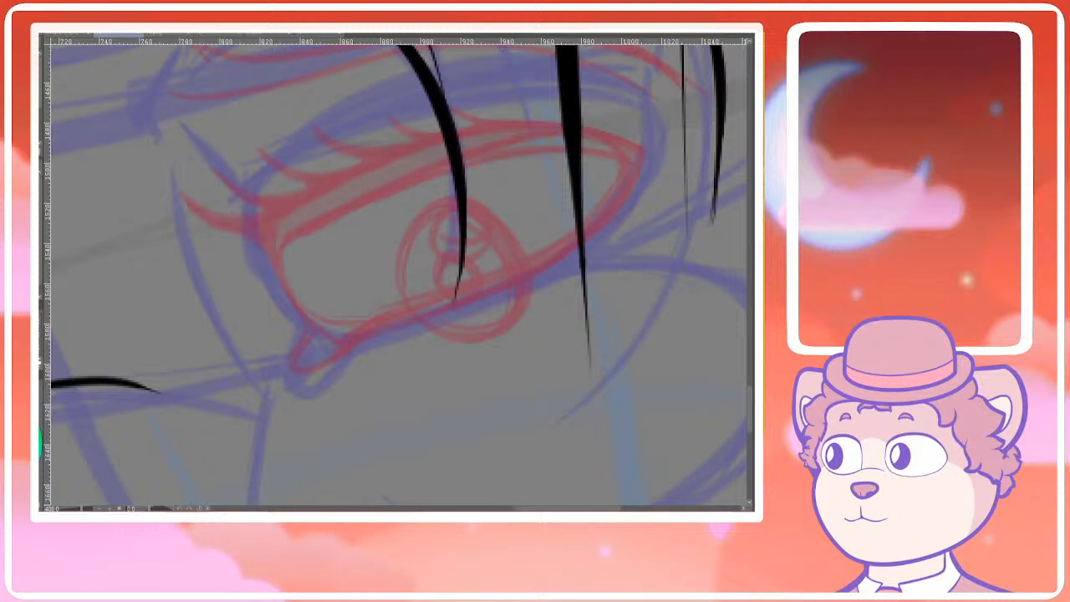
{"action": "left_click_drag", "start_coordinate": [186, 196], "coordinate": [280, 271]}
{"action": "left_click_drag", "start_coordinate": [284, 269], "coordinate": [629, 167]}
{"action": "left_click_drag", "start_coordinate": [332, 266], "coordinate": [309, 306]}
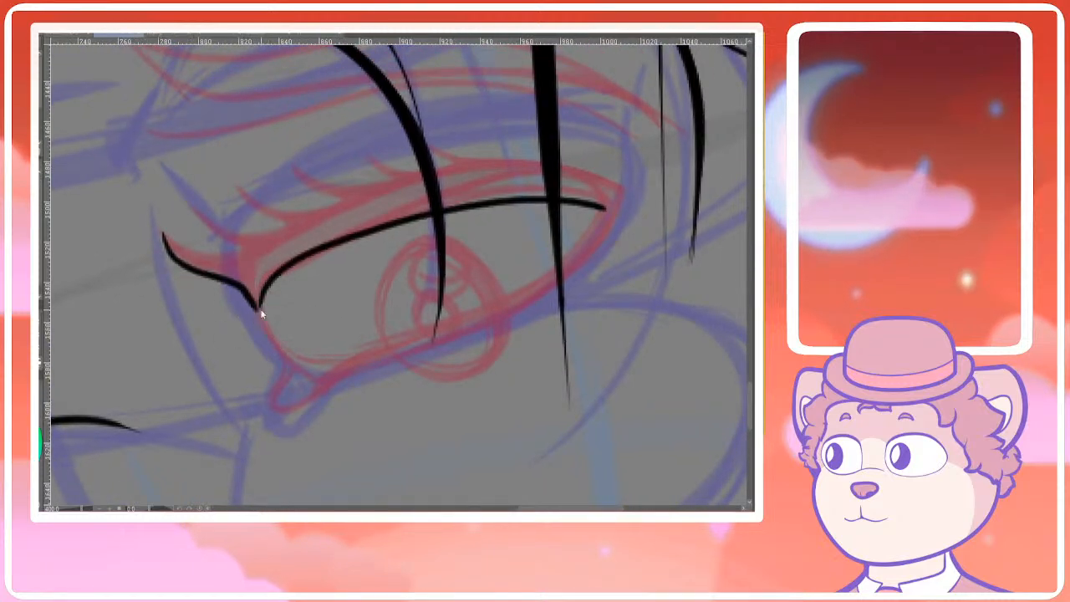
{"action": "left_click_drag", "start_coordinate": [357, 292], "coordinate": [346, 297]}
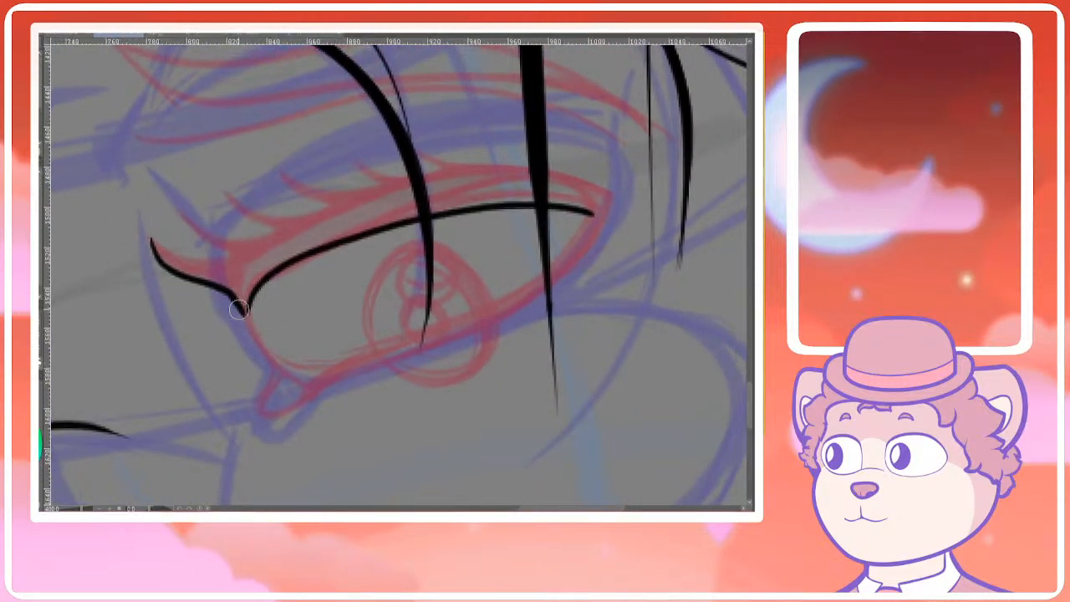
{"action": "mouse_move", "coordinate": [249, 308]}
{"action": "left_mouse_down"}
{"action": "mouse_move", "coordinate": [274, 361]}
{"action": "mouse_move", "coordinate": [361, 358]}
{"action": "mouse_move", "coordinate": [531, 290]}
{"action": "mouse_move", "coordinate": [593, 214]}
{"action": "left_mouse_up"}
{"action": "scroll", "coordinate": [584, 222], "scroll_direction": "down", "scroll_amount": 4}
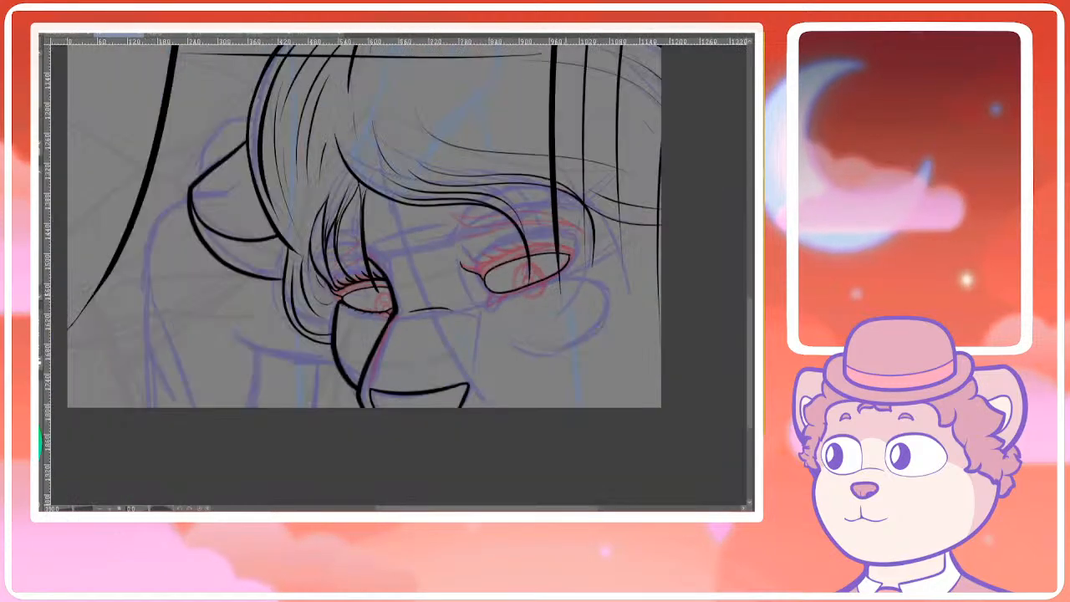
{"action": "scroll", "coordinate": [563, 308], "scroll_direction": "up", "scroll_amount": 4}
{"action": "key", "text": "ctrl+z"}
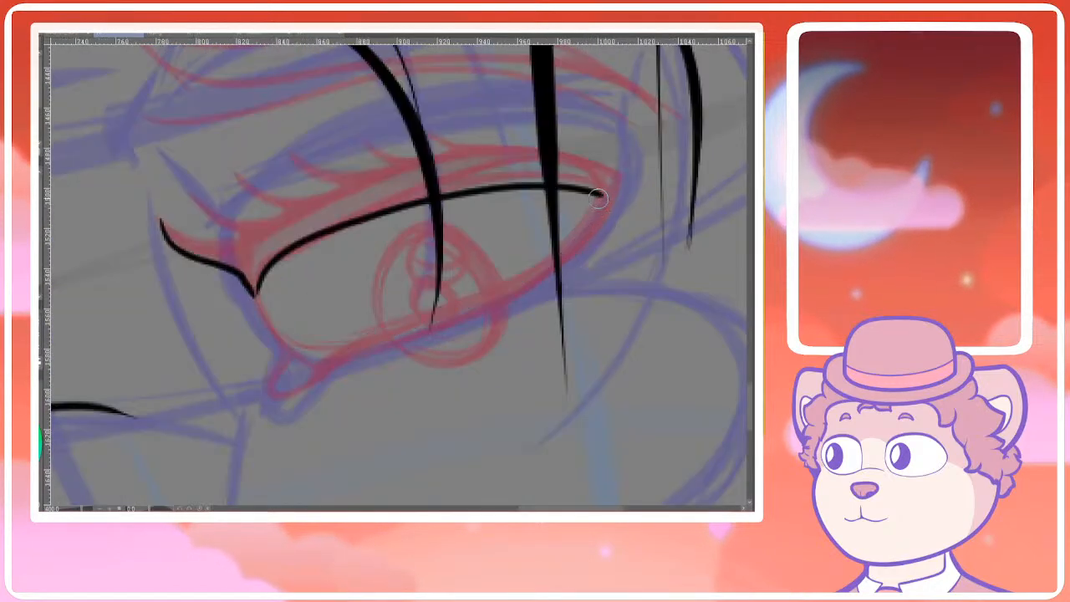
{"action": "mouse_move", "coordinate": [521, 276]}
{"action": "left_mouse_down"}
{"action": "mouse_move", "coordinate": [339, 340]}
{"action": "mouse_move", "coordinate": [267, 318]}
{"action": "mouse_move", "coordinate": [253, 288]}
{"action": "left_mouse_up"}
{"action": "scroll", "coordinate": [253, 289], "scroll_direction": "down", "scroll_amount": 3}
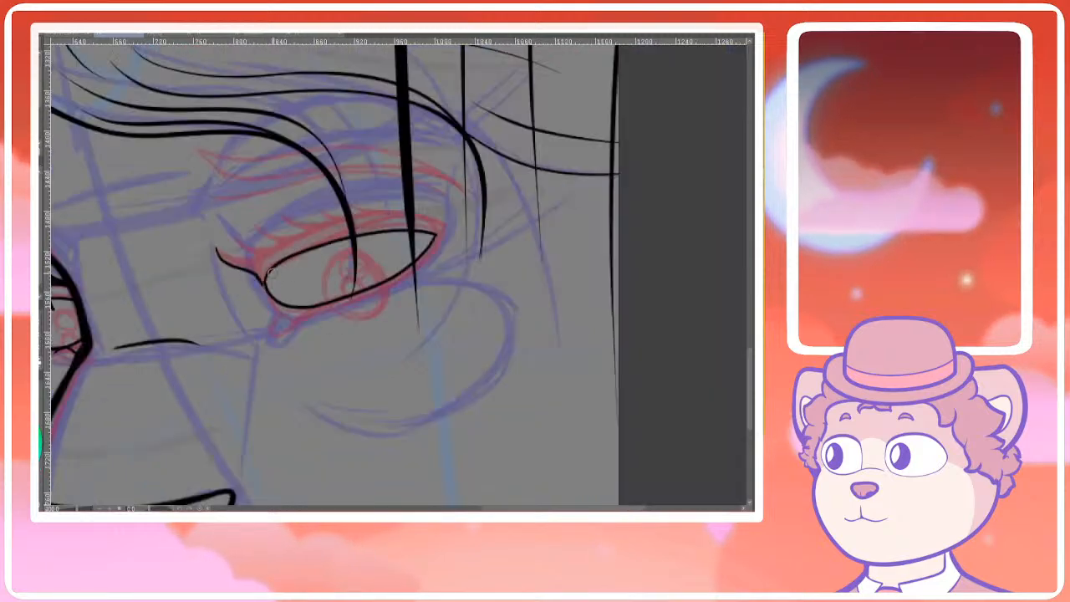
{"action": "scroll", "coordinate": [322, 272], "scroll_direction": "up", "scroll_amount": 4}
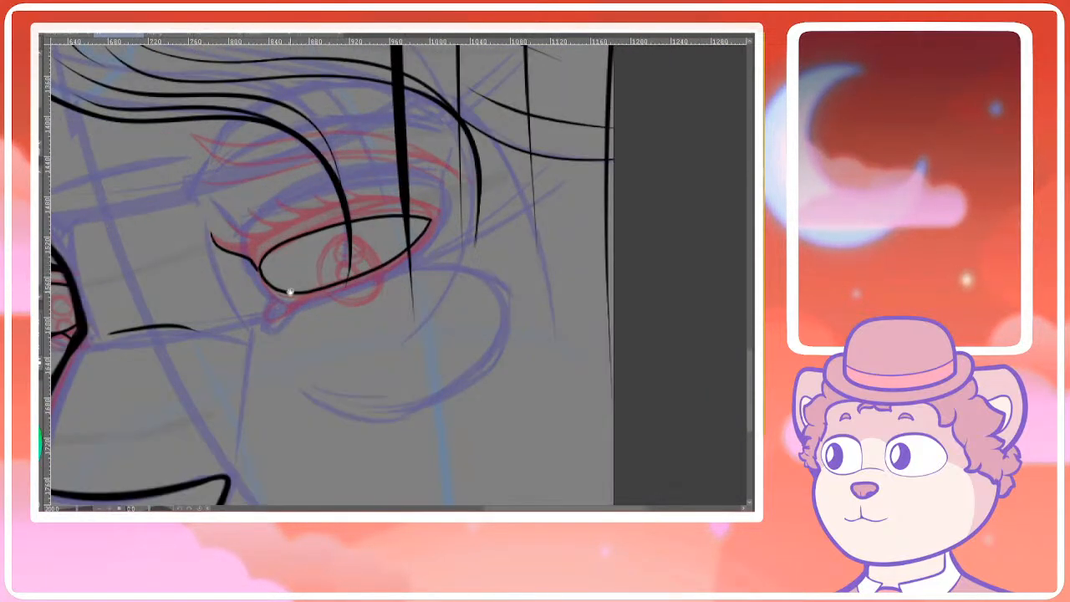
{"action": "key", "text": "ctrl+z"}
{"action": "left_click_drag", "start_coordinate": [575, 184], "coordinate": [544, 229]}
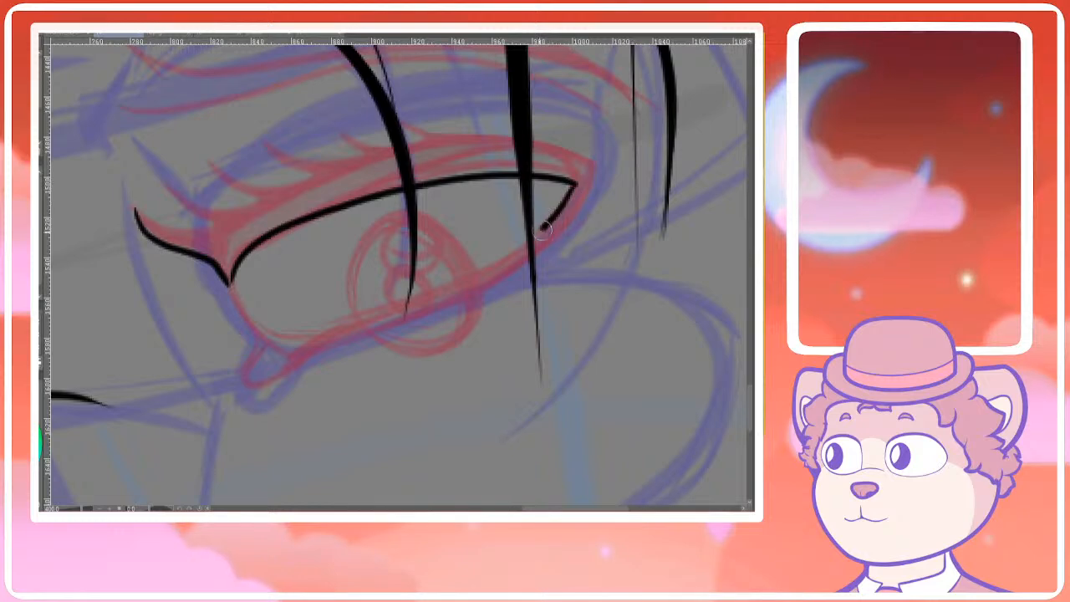
{"action": "mouse_move", "coordinate": [448, 293]}
{"action": "left_mouse_down"}
{"action": "mouse_move", "coordinate": [309, 332]}
{"action": "mouse_move", "coordinate": [231, 282]}
{"action": "left_mouse_up"}
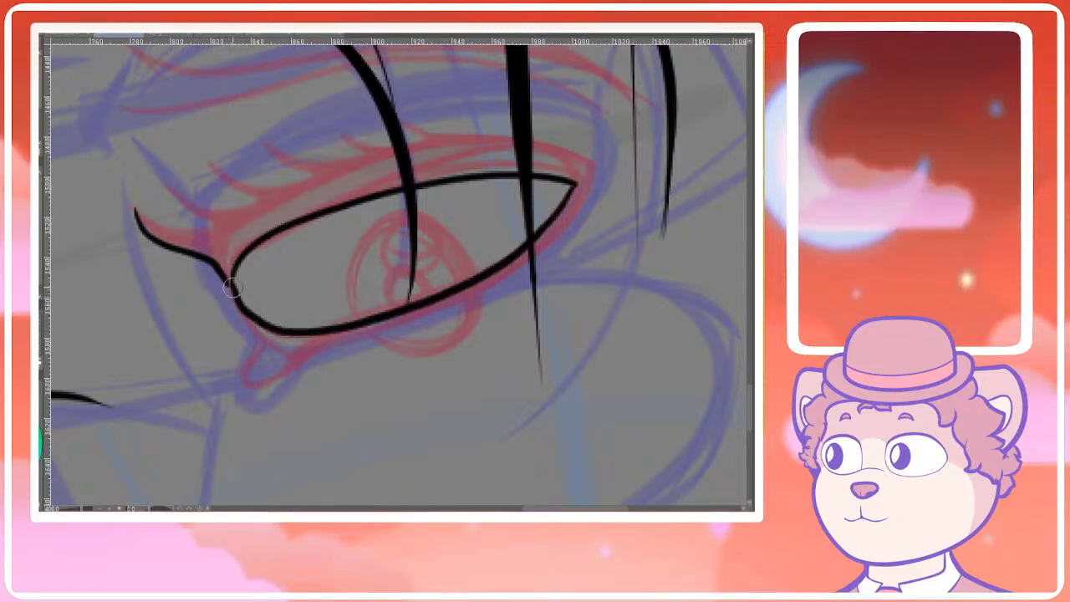
{"action": "key", "text": "ctrl+z"}
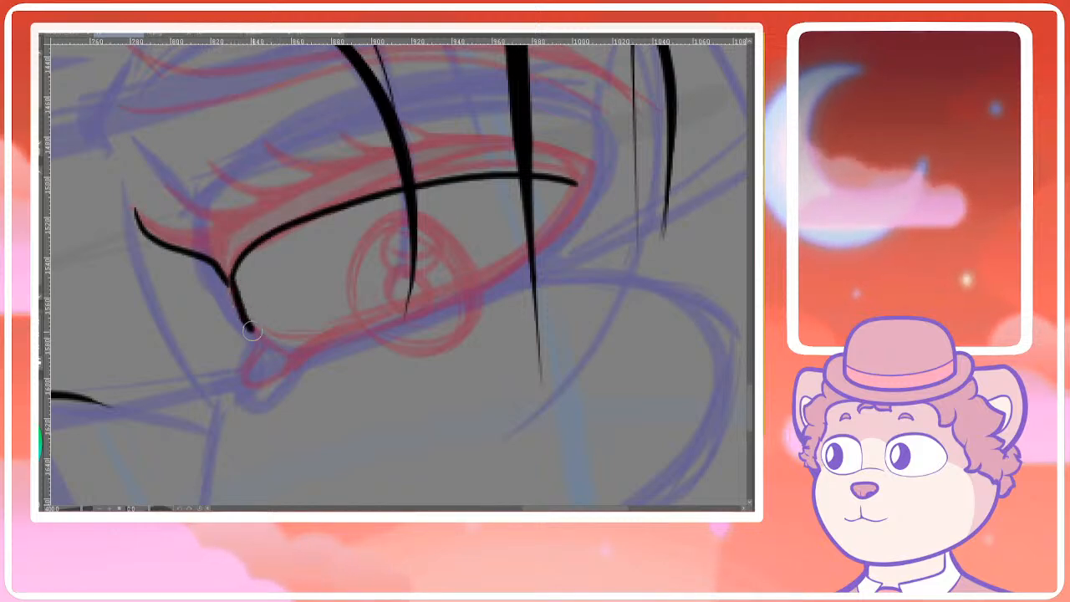
{"action": "mouse_move", "coordinate": [292, 349]}
{"action": "left_mouse_down"}
{"action": "mouse_move", "coordinate": [467, 294]}
{"action": "mouse_move", "coordinate": [512, 266]}
{"action": "left_mouse_up"}
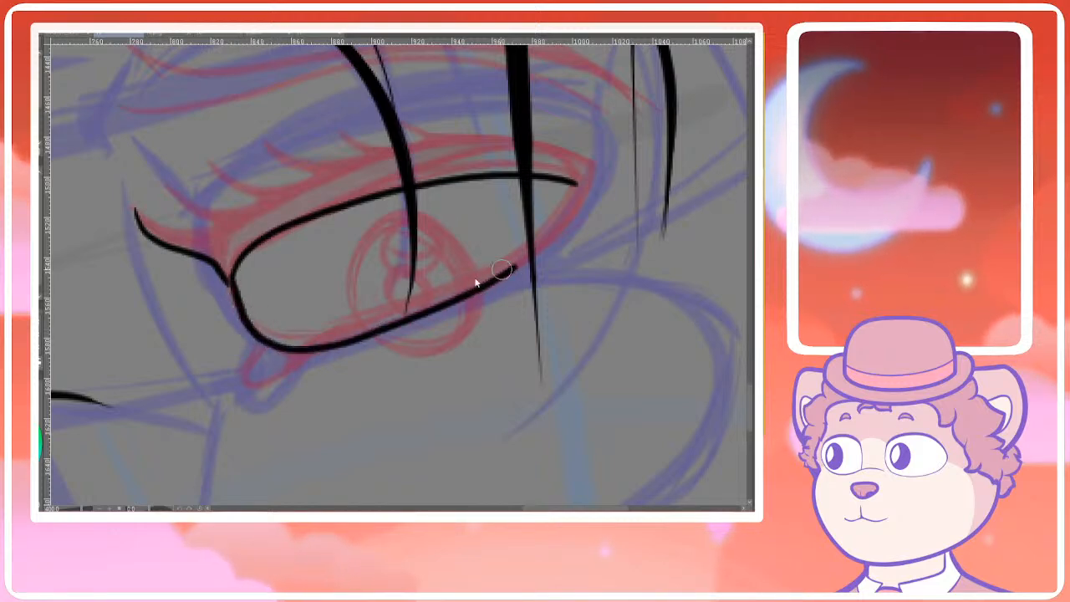
{"action": "key", "text": "ctrl+z"}
Ink the lower outline of the larger eye in one curve from the inner corner around to the outer corner
{"action": "mouse_move", "coordinate": [231, 276]}
{"action": "left_mouse_down"}
{"action": "mouse_move", "coordinate": [247, 315]}
{"action": "mouse_move", "coordinate": [296, 348]}
{"action": "mouse_move", "coordinate": [390, 332]}
{"action": "mouse_move", "coordinate": [489, 286]}
{"action": "mouse_move", "coordinate": [556, 235]}
{"action": "mouse_move", "coordinate": [575, 175]}
{"action": "left_mouse_up"}
{"action": "scroll", "coordinate": [575, 176], "scroll_direction": "down", "scroll_amount": 4}
{"action": "scroll", "coordinate": [554, 250], "scroll_direction": "up", "scroll_amount": 1}
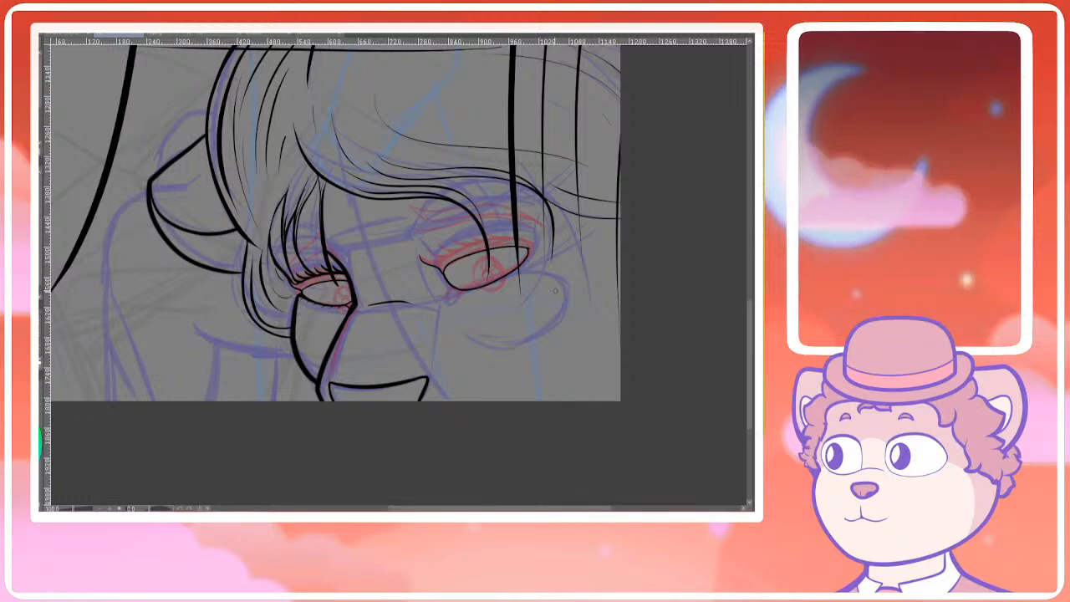
{"action": "scroll", "coordinate": [497, 269], "scroll_direction": "up", "scroll_amount": 5}
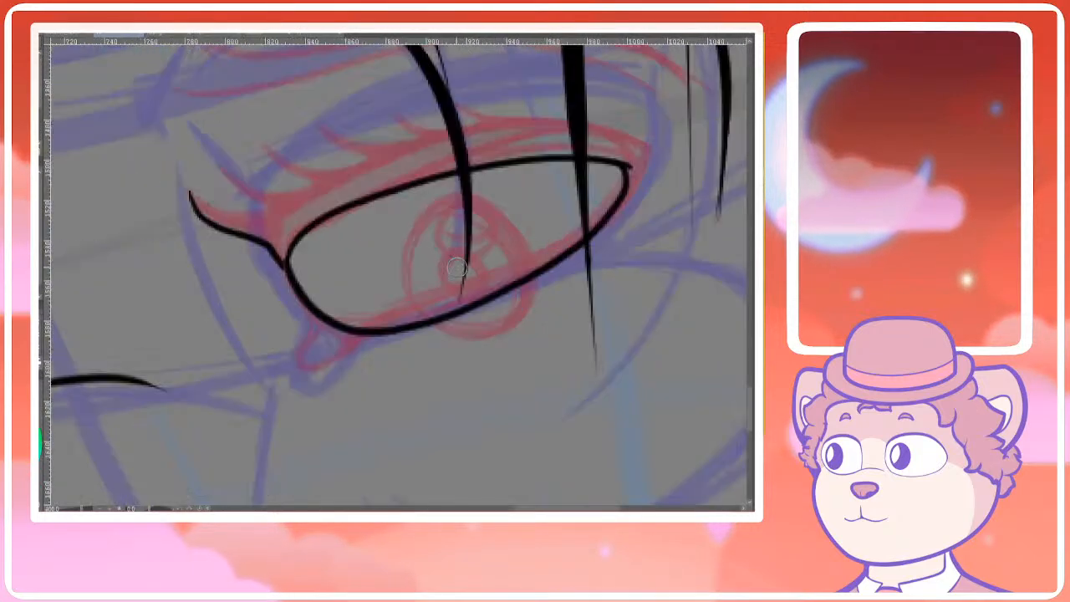
{"action": "left_click_drag", "start_coordinate": [316, 309], "coordinate": [587, 239]}
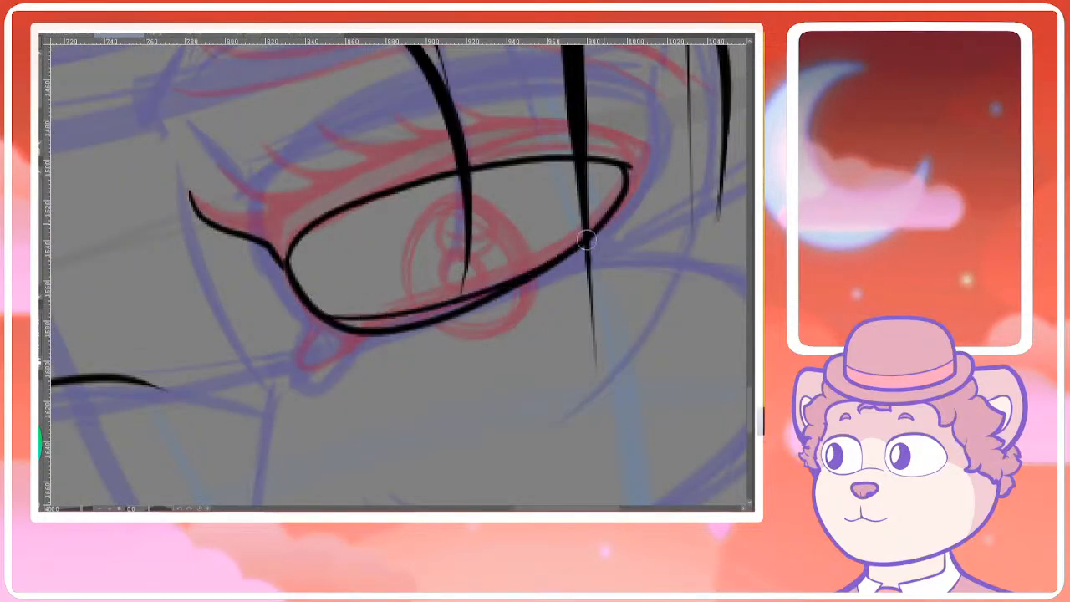
{"action": "key", "text": "ctrl+z"}
{"action": "mouse_move", "coordinate": [624, 187]}
{"action": "left_mouse_down"}
{"action": "mouse_move", "coordinate": [405, 315]}
{"action": "mouse_move", "coordinate": [343, 317]}
{"action": "mouse_move", "coordinate": [619, 194]}
{"action": "mouse_move", "coordinate": [338, 307]}
{"action": "mouse_move", "coordinate": [400, 311]}
{"action": "mouse_move", "coordinate": [581, 203]}
{"action": "left_mouse_up"}
{"action": "key", "text": "ctrl+z"}
{"action": "key", "text": "ctrl+z"}
{"action": "key", "text": "ctrl+y"}
{"action": "key", "text": "ctrl+z"}
{"action": "key", "text": "ctrl+z"}
{"action": "key", "text": "ctrl+z"}
{"action": "mouse_move", "coordinate": [326, 315]}
{"action": "left_mouse_down"}
{"action": "mouse_move", "coordinate": [527, 255]}
{"action": "mouse_move", "coordinate": [623, 189]}
{"action": "mouse_move", "coordinate": [606, 219]}
{"action": "mouse_move", "coordinate": [506, 286]}
{"action": "mouse_move", "coordinate": [396, 321]}
{"action": "mouse_move", "coordinate": [337, 329]}
{"action": "mouse_move", "coordinate": [338, 311]}
{"action": "left_mouse_up"}
{"action": "key", "text": "ctrl+z"}
{"action": "key", "text": "ctrl+z"}
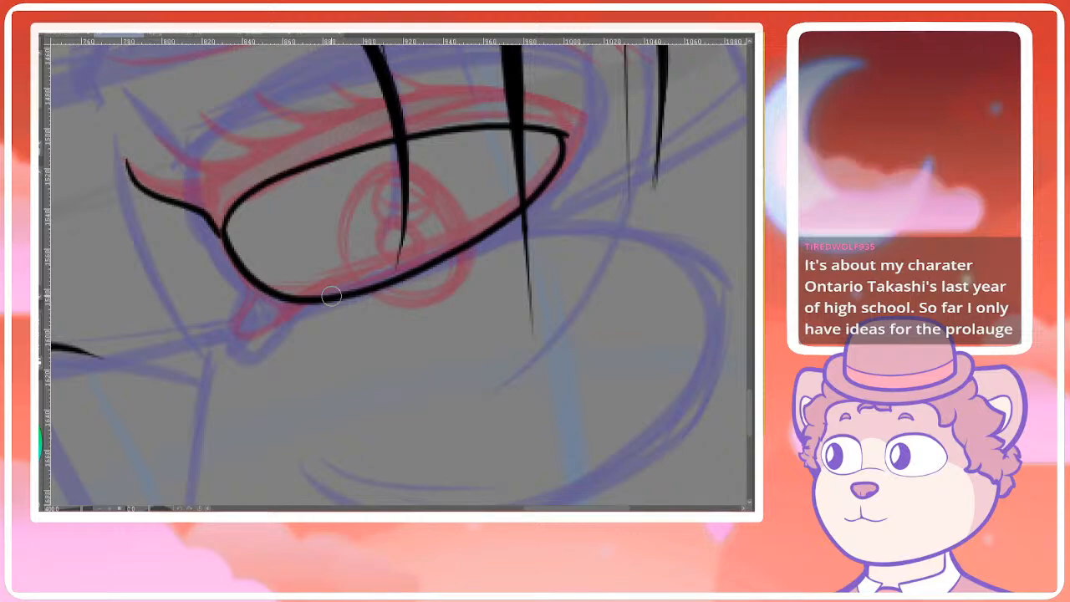
Rotate the canvas and try a second stroke along the inside of the lower eyelid from corner to corner
{"action": "left_click_drag", "start_coordinate": [312, 325], "coordinate": [327, 391]}
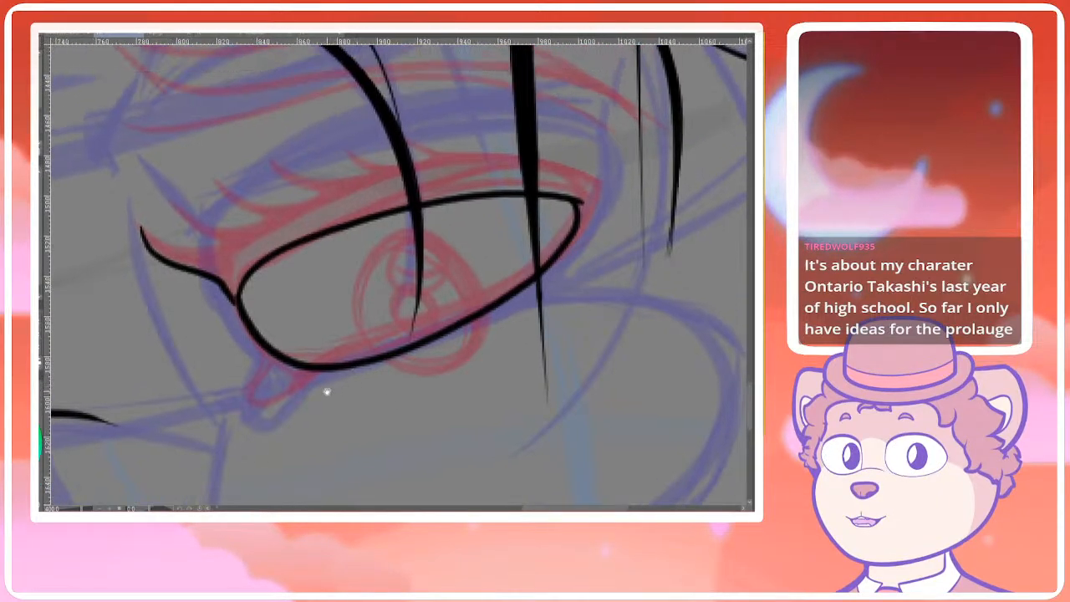
{"action": "left_click_drag", "start_coordinate": [151, 508], "coordinate": [153, 508]}
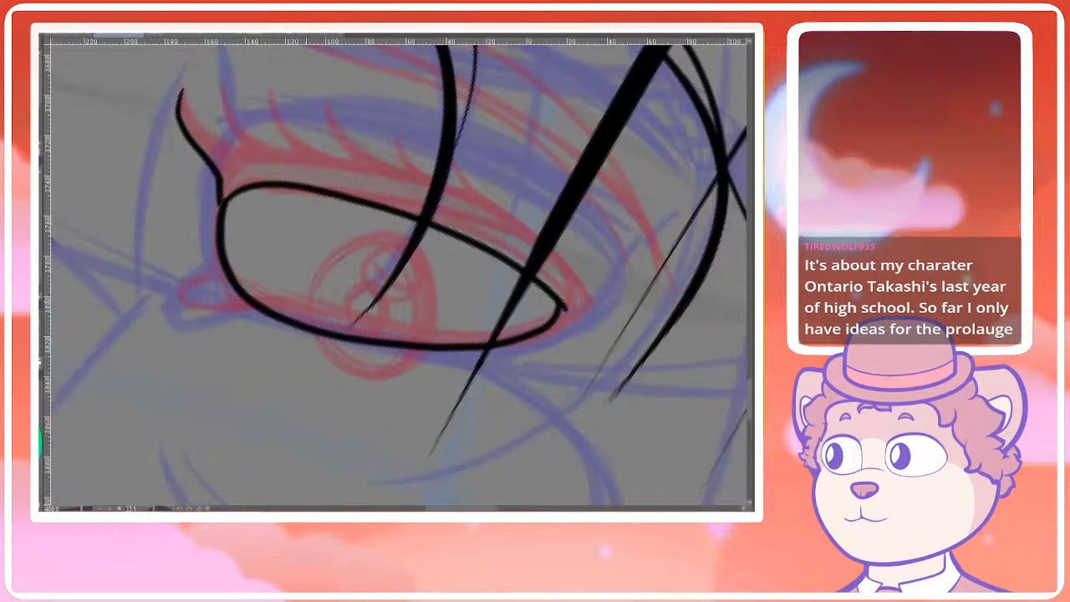
{"action": "mouse_move", "coordinate": [224, 266]}
{"action": "left_mouse_down"}
{"action": "mouse_move", "coordinate": [407, 336]}
{"action": "mouse_move", "coordinate": [438, 339]}
{"action": "left_mouse_up"}
{"action": "key", "text": "ctrl+z"}
{"action": "left_click_drag", "start_coordinate": [226, 267], "coordinate": [500, 337]}
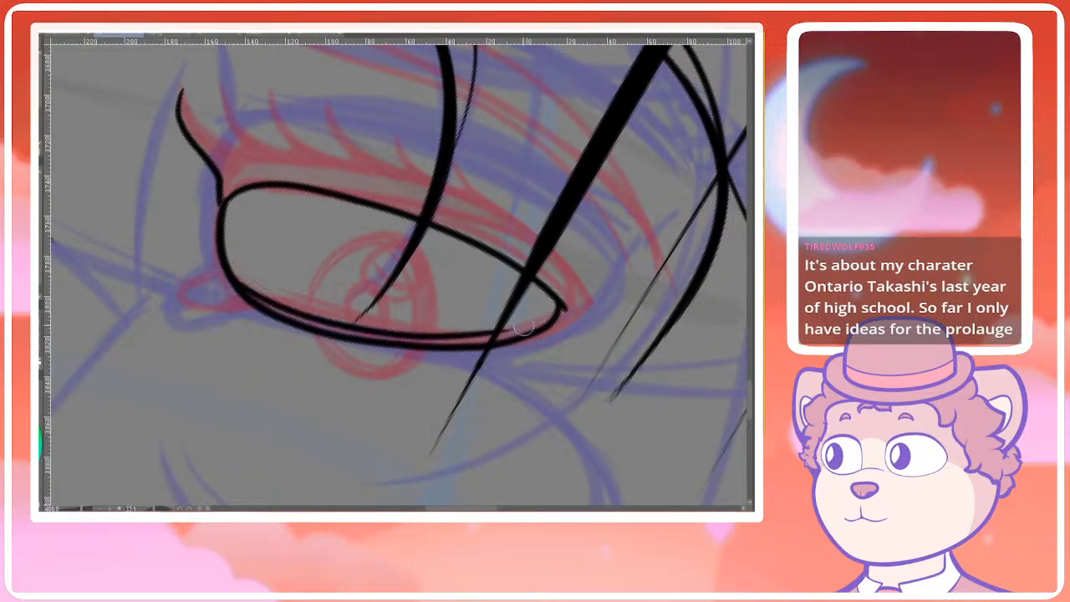
{"action": "key", "text": "ctrl+z"}
{"action": "mouse_move", "coordinate": [234, 273]}
{"action": "left_mouse_down"}
{"action": "mouse_move", "coordinate": [553, 328]}
{"action": "mouse_move", "coordinate": [233, 270]}
{"action": "mouse_move", "coordinate": [287, 310]}
{"action": "mouse_move", "coordinate": [502, 332]}
{"action": "left_mouse_up"}
{"action": "key", "text": "ctrl+z"}
{"action": "key", "text": "ctrl+z"}
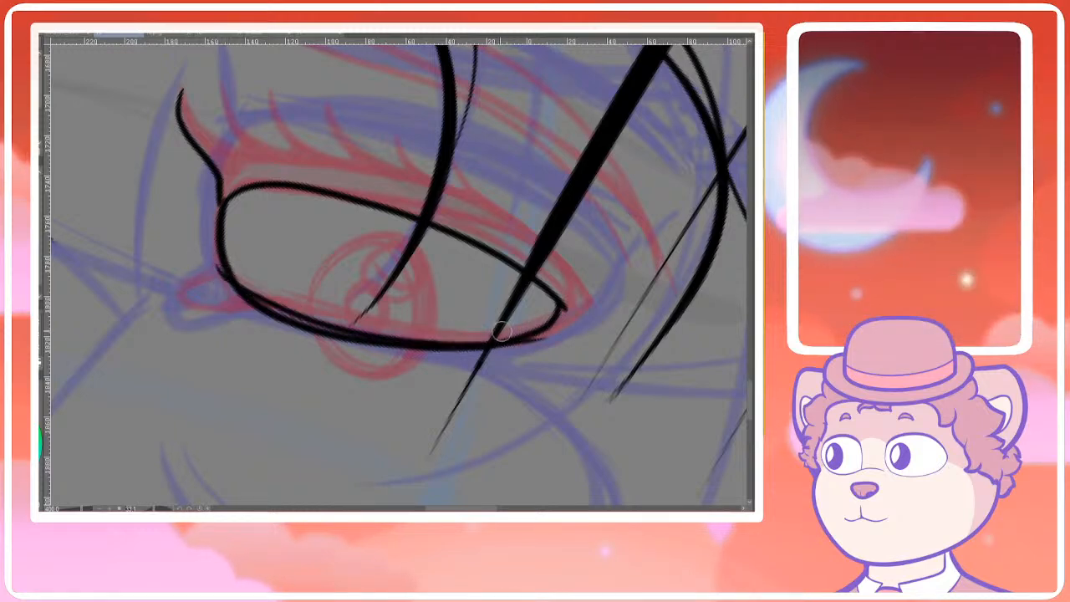
{"action": "key", "text": "ctrl+z"}
{"action": "mouse_move", "coordinate": [222, 265]}
{"action": "left_mouse_down"}
{"action": "mouse_move", "coordinate": [346, 310]}
{"action": "mouse_move", "coordinate": [527, 331]}
{"action": "mouse_move", "coordinate": [251, 288]}
{"action": "mouse_move", "coordinate": [557, 334]}
{"action": "left_mouse_up"}
{"action": "key", "text": "ctrl+z"}
{"action": "key", "text": "ctrl+z"}
{"action": "left_click_drag", "start_coordinate": [226, 275], "coordinate": [547, 332]}
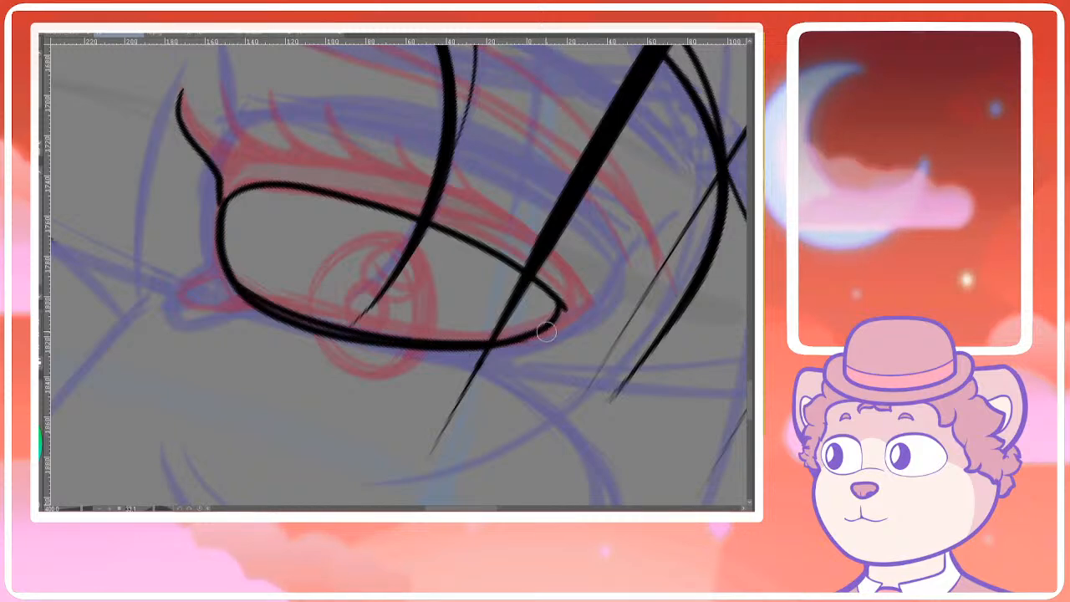
{"action": "key", "text": "ctrl+z"}
{"action": "left_click_drag", "start_coordinate": [220, 269], "coordinate": [542, 327]}
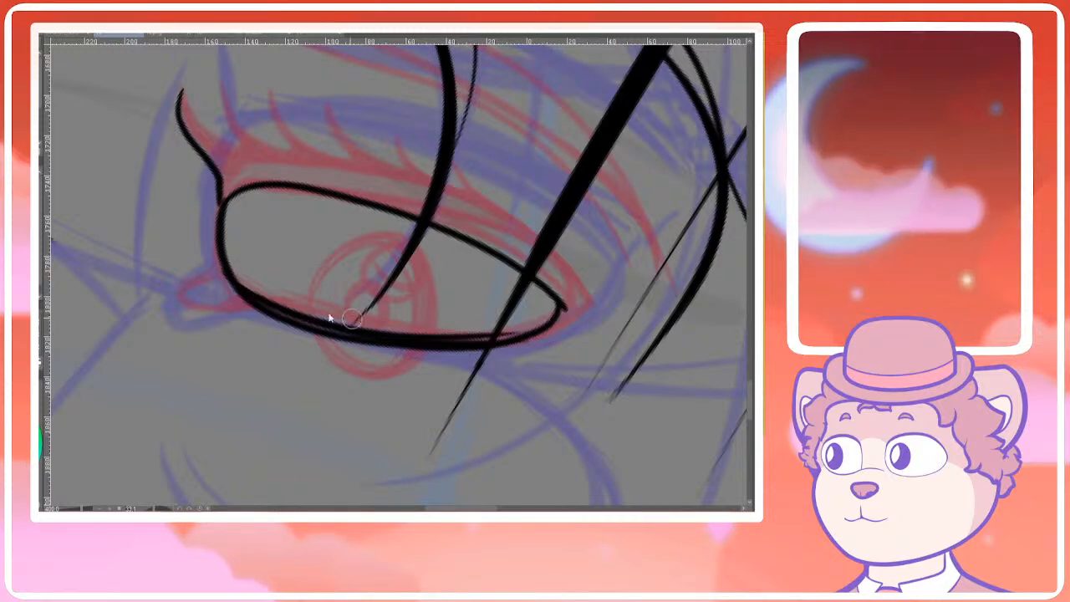
{"action": "key", "text": "ctrl+z"}
Thicken the larger eye's lower eyelid line with a second stroke and add a short inner curve at the outer corner
{"action": "mouse_move", "coordinate": [249, 285]}
{"action": "left_mouse_down"}
{"action": "mouse_move", "coordinate": [528, 334]}
{"action": "mouse_move", "coordinate": [423, 342]}
{"action": "left_mouse_up"}
{"action": "key", "text": "ctrl+z"}
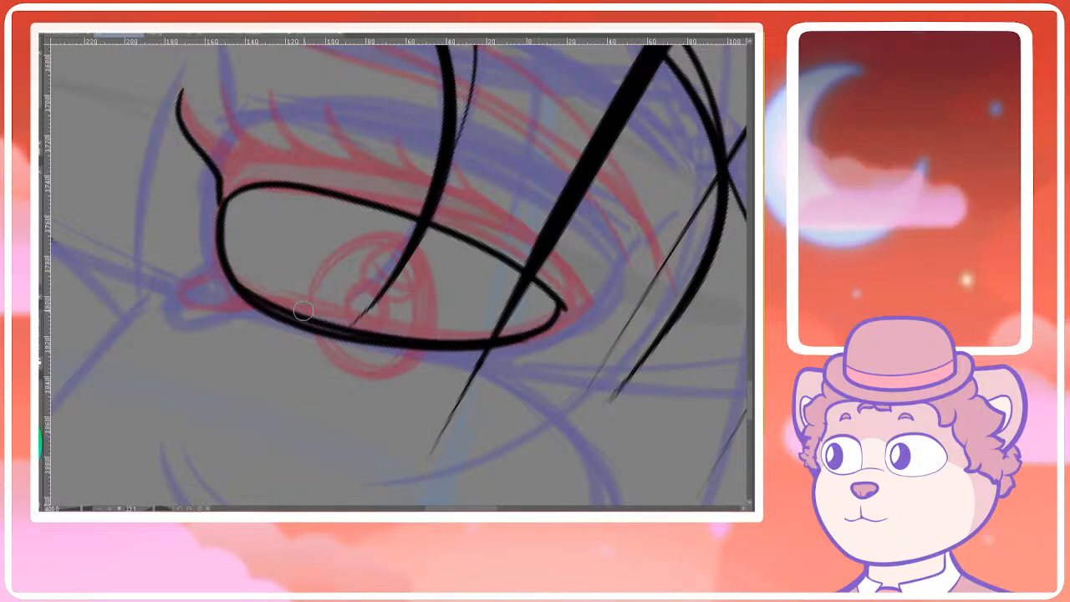
{"action": "mouse_move", "coordinate": [535, 331]}
{"action": "left_mouse_down"}
{"action": "mouse_move", "coordinate": [377, 330]}
{"action": "mouse_move", "coordinate": [331, 317]}
{"action": "left_mouse_up"}
{"action": "key", "text": "ctrl+z"}
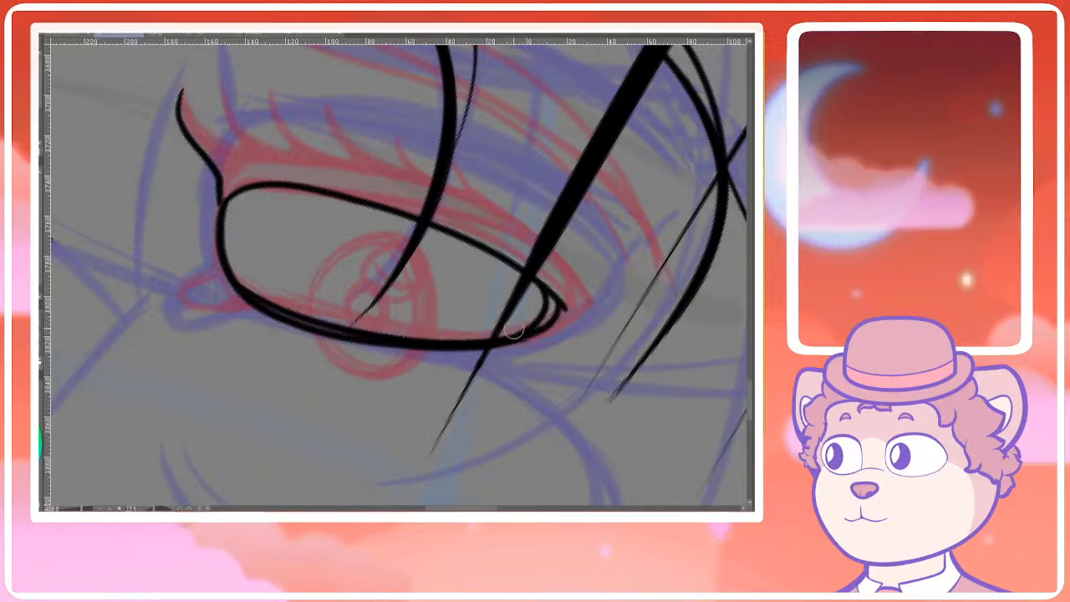
{"action": "scroll", "coordinate": [518, 328], "scroll_direction": "down", "scroll_amount": 2}
{"action": "scroll", "coordinate": [599, 318], "scroll_direction": "down", "scroll_amount": 2}
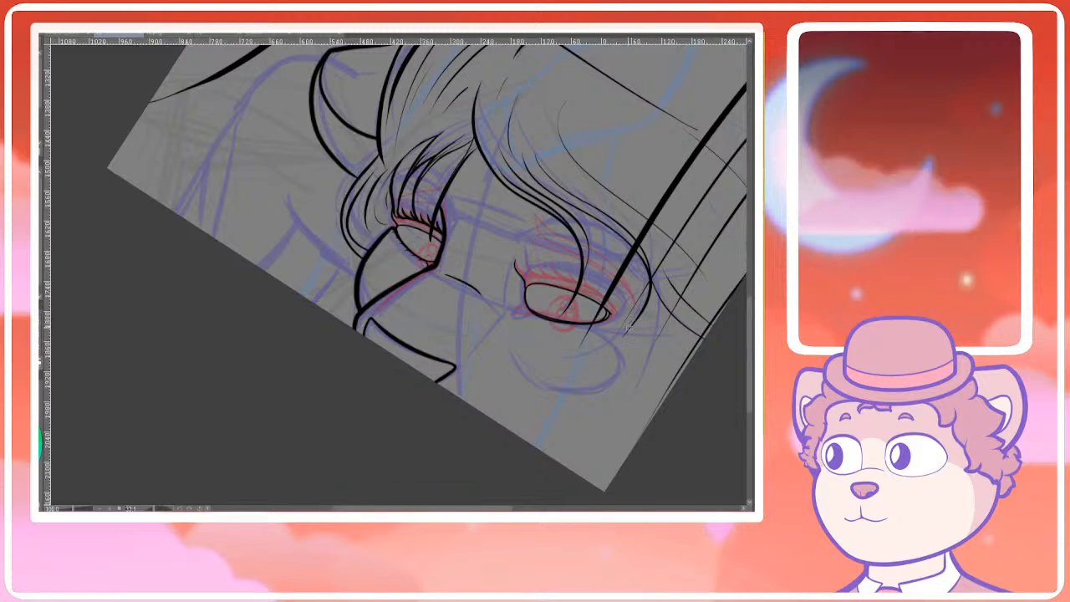
{"action": "scroll", "coordinate": [627, 328], "scroll_direction": "up", "scroll_amount": 5}
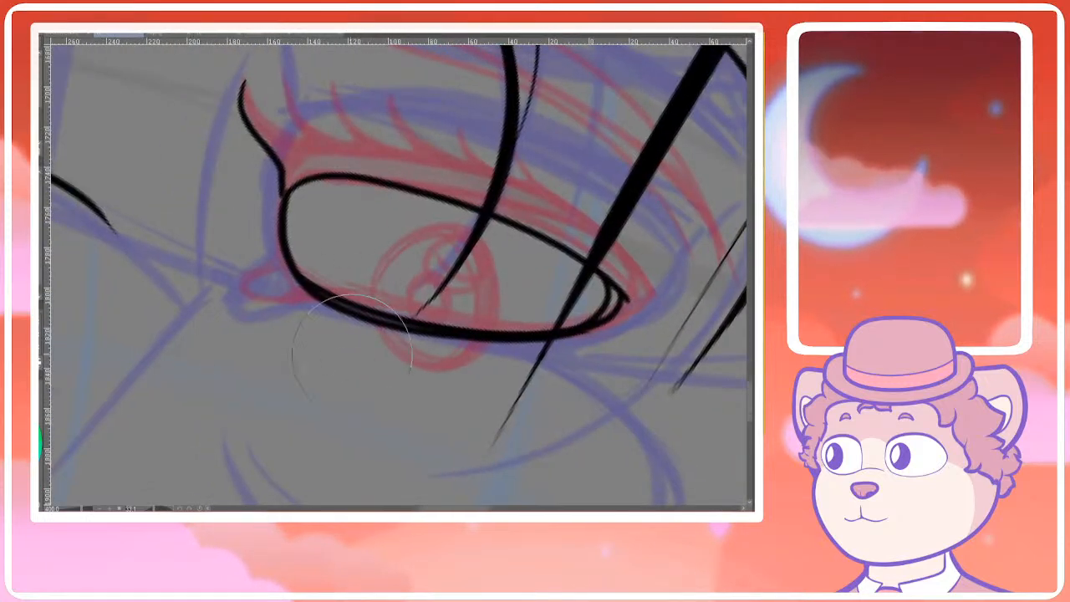
{"action": "scroll", "coordinate": [340, 351], "scroll_direction": "down", "scroll_amount": 3}
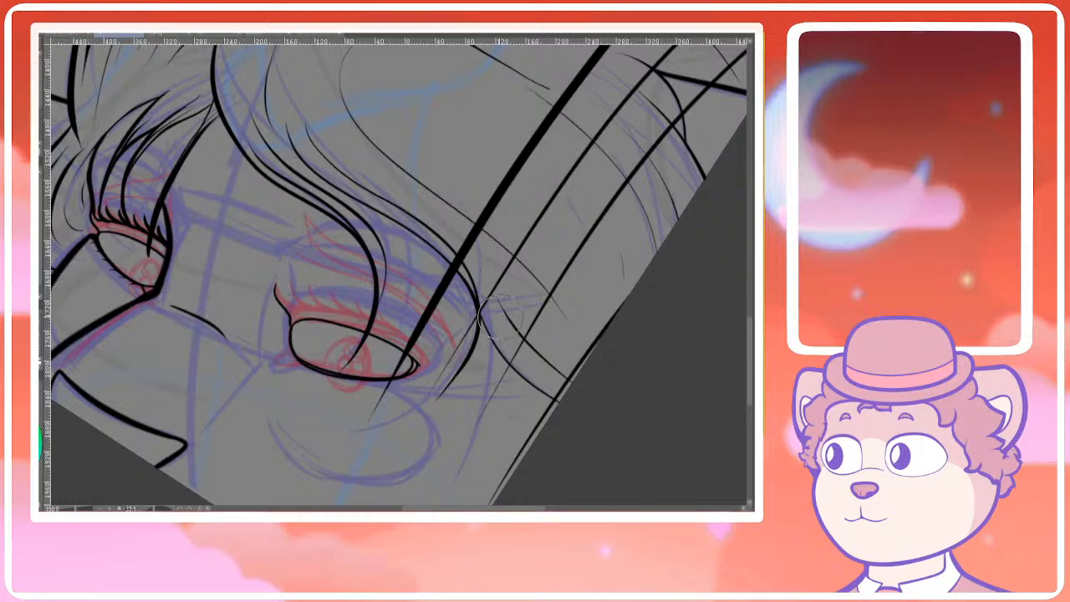
Fill the thin gap between the doubled strokes of the lower eyelid line to make it solid black
{"action": "scroll", "coordinate": [359, 364], "scroll_direction": "up", "scroll_amount": 4}
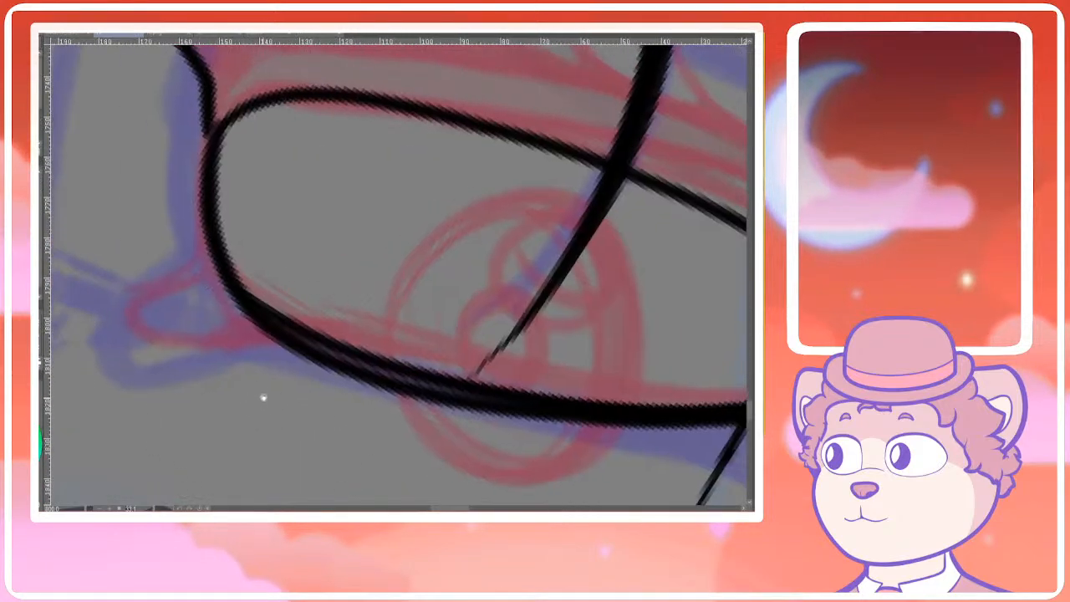
{"action": "scroll", "coordinate": [251, 382], "scroll_direction": "down", "scroll_amount": 1}
{"action": "scroll", "coordinate": [281, 343], "scroll_direction": "down", "scroll_amount": 3}
{"action": "scroll", "coordinate": [334, 299], "scroll_direction": "up", "scroll_amount": 5}
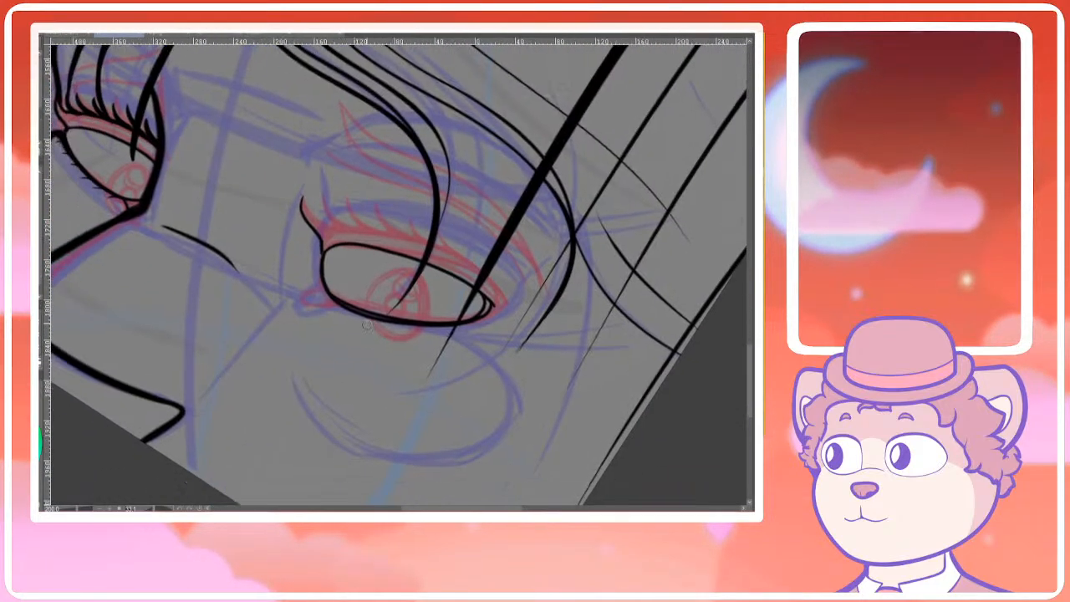
{"action": "left_click_drag", "start_coordinate": [233, 248], "coordinate": [421, 329]}
{"action": "key", "text": "ctrl+z"}
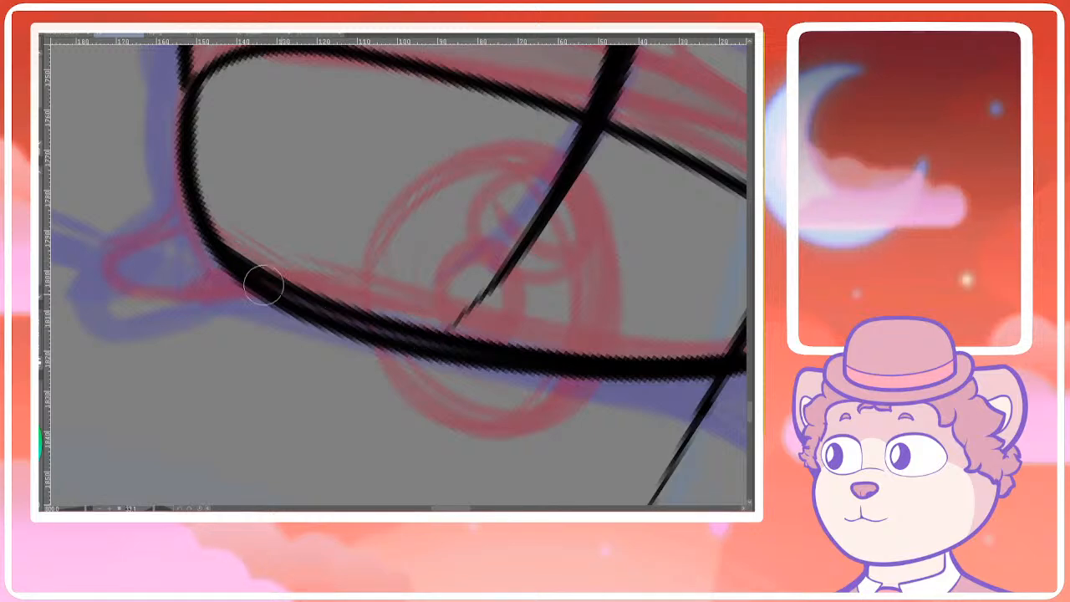
{"action": "left_click_drag", "start_coordinate": [263, 284], "coordinate": [584, 360]}
{"action": "scroll", "coordinate": [586, 344], "scroll_direction": "down", "scroll_amount": 3}
{"action": "scroll", "coordinate": [376, 343], "scroll_direction": "up", "scroll_amount": 4}
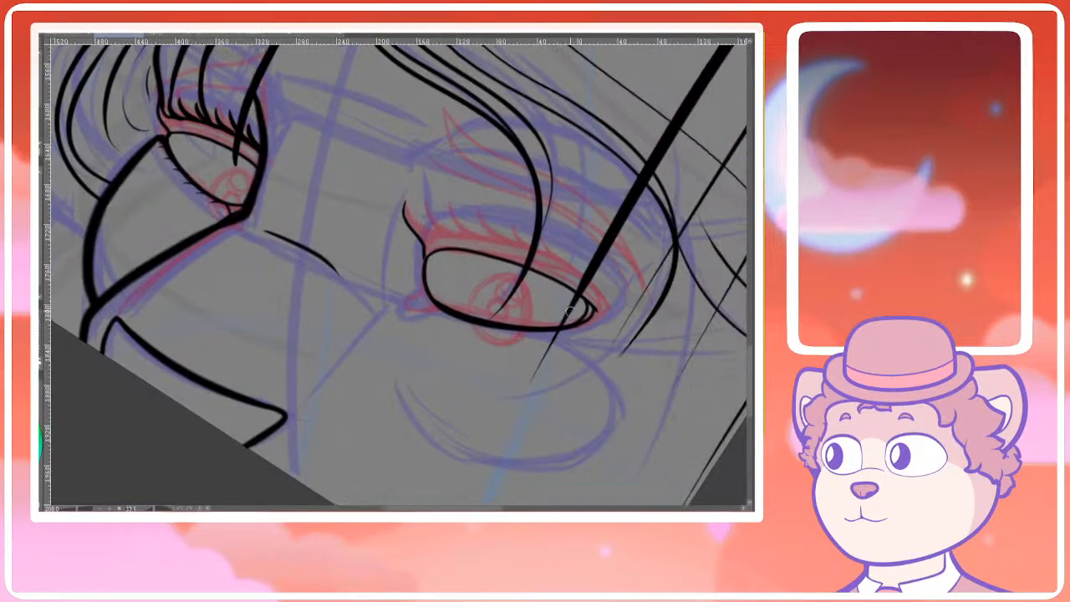
{"action": "mouse_move", "coordinate": [313, 294]}
{"action": "left_mouse_down"}
{"action": "mouse_move", "coordinate": [301, 307]}
{"action": "mouse_move", "coordinate": [306, 334]}
{"action": "mouse_move", "coordinate": [430, 341]}
{"action": "left_mouse_up"}
{"action": "scroll", "coordinate": [394, 337], "scroll_direction": "down", "scroll_amount": 2}
{"action": "scroll", "coordinate": [393, 337], "scroll_direction": "up", "scroll_amount": 2}
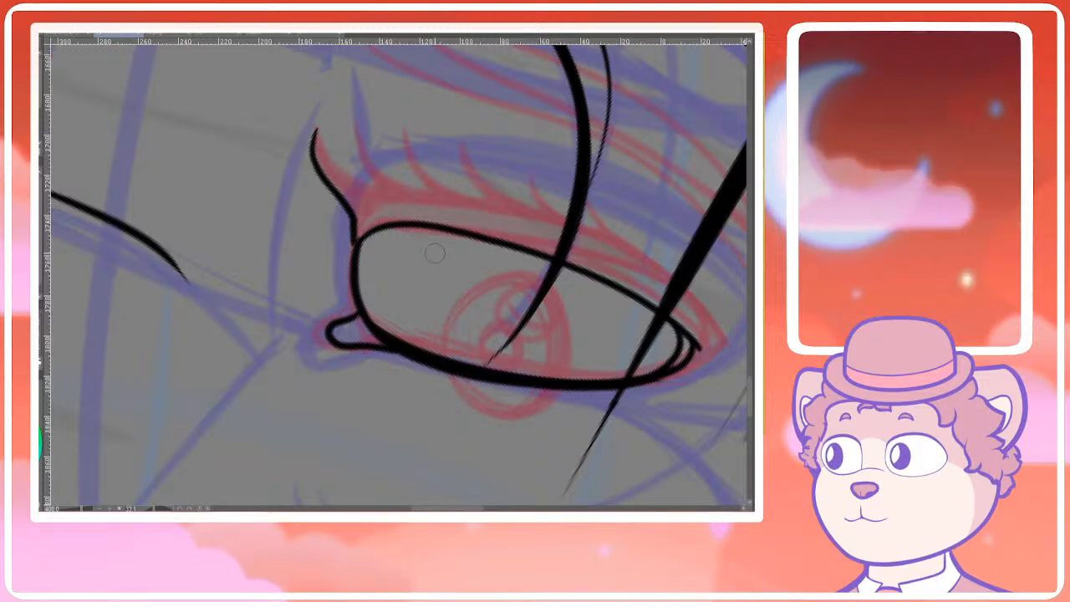
{"action": "scroll", "coordinate": [460, 248], "scroll_direction": "down", "scroll_amount": 2}
{"action": "left_click_drag", "start_coordinate": [430, 298], "coordinate": [456, 347]}
{"action": "key", "text": "ctrl+minus"}
{"action": "left_click_drag", "start_coordinate": [456, 276], "coordinate": [460, 309]}
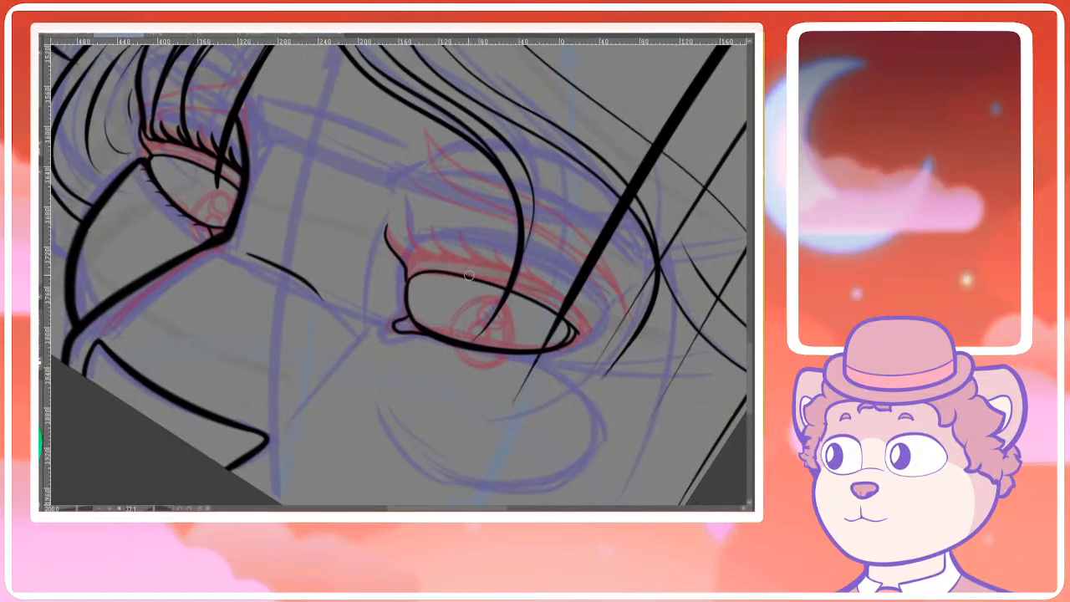
{"action": "key", "text": "ctrl+plus"}
{"action": "left_click_drag", "start_coordinate": [467, 254], "coordinate": [383, 266]}
{"action": "mouse_move", "coordinate": [289, 199]}
{"action": "left_mouse_down"}
{"action": "mouse_move", "coordinate": [311, 251]}
{"action": "mouse_move", "coordinate": [480, 286]}
{"action": "mouse_move", "coordinate": [646, 349]}
{"action": "mouse_move", "coordinate": [672, 408]}
{"action": "left_mouse_up"}
{"action": "key", "text": "ctrl+z"}
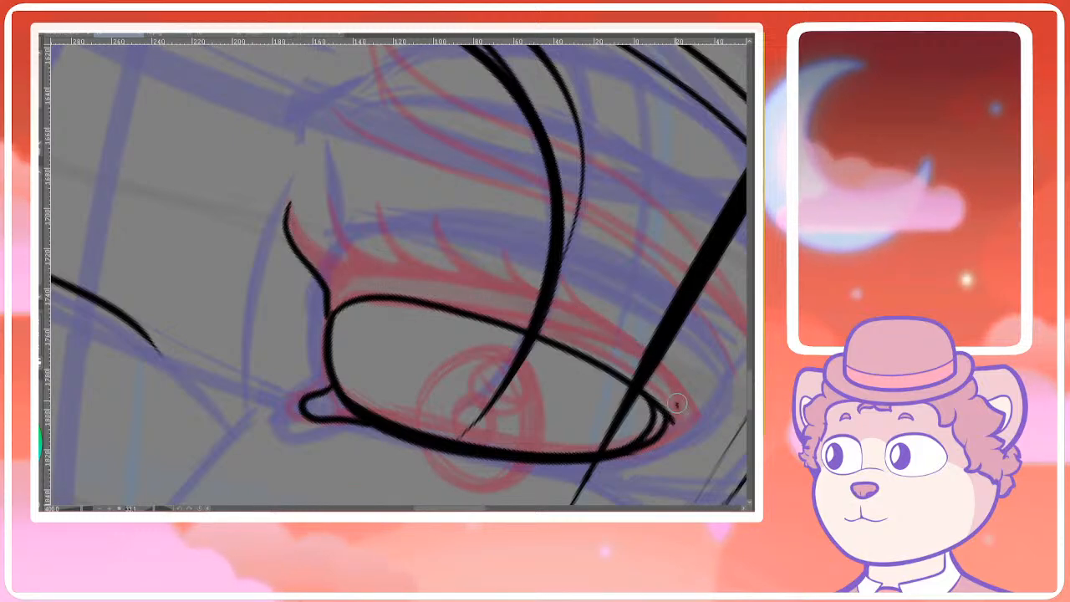
{"action": "left_click_drag", "start_coordinate": [567, 315], "coordinate": [463, 291]}
{"action": "key", "text": "ctrl+z"}
{"action": "mouse_move", "coordinate": [670, 403]}
{"action": "left_mouse_down"}
{"action": "mouse_move", "coordinate": [644, 372]}
{"action": "mouse_move", "coordinate": [490, 296]}
{"action": "mouse_move", "coordinate": [341, 260]}
{"action": "left_mouse_up"}
{"action": "key", "text": "ctrl+z"}
Ink the upper edge of the lash band from the inner flick's tip to the outer corner and thicken its outer end
{"action": "left_click_drag", "start_coordinate": [432, 298], "coordinate": [385, 280]}
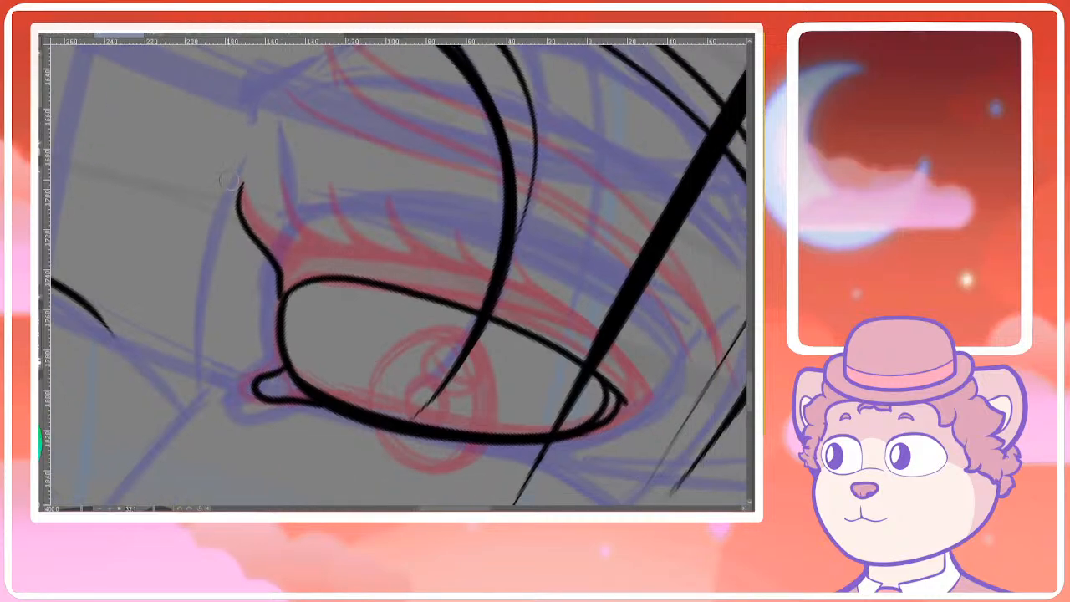
{"action": "mouse_move", "coordinate": [239, 185]}
{"action": "left_mouse_down"}
{"action": "mouse_move", "coordinate": [285, 244]}
{"action": "mouse_move", "coordinate": [498, 294]}
{"action": "mouse_move", "coordinate": [596, 365]}
{"action": "left_mouse_up"}
{"action": "scroll", "coordinate": [595, 366], "scroll_direction": "down", "scroll_amount": 5}
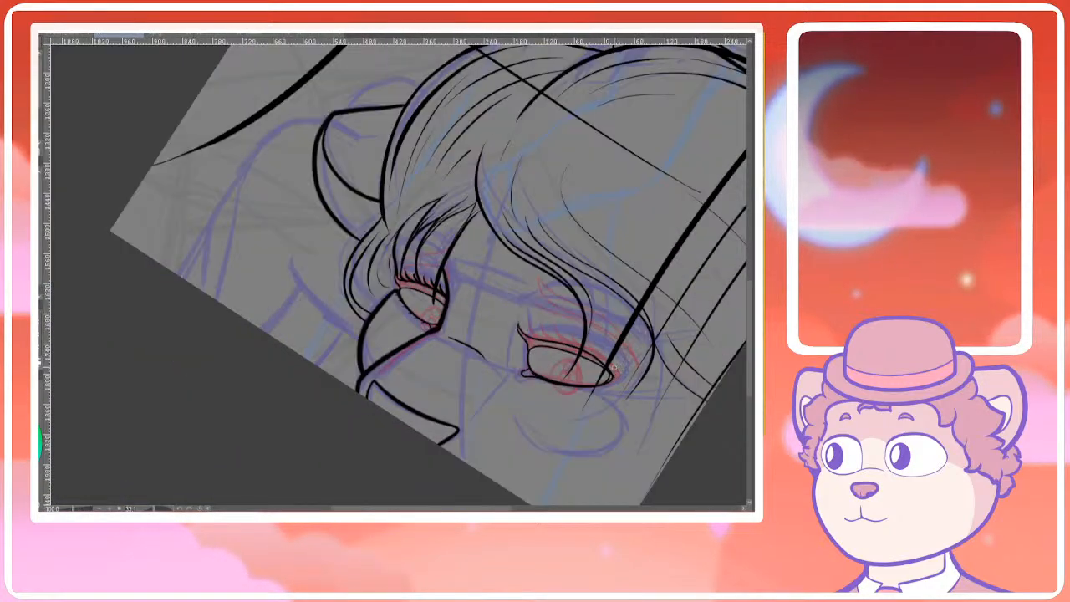
{"action": "scroll", "coordinate": [612, 369], "scroll_direction": "up", "scroll_amount": 5}
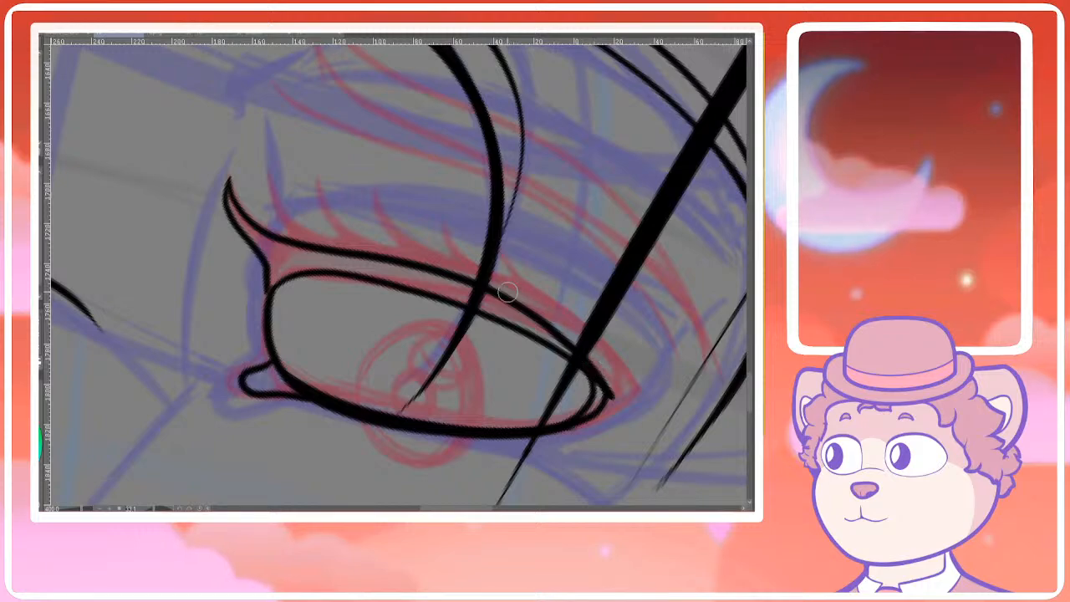
{"action": "left_click_drag", "start_coordinate": [582, 348], "coordinate": [612, 395]}
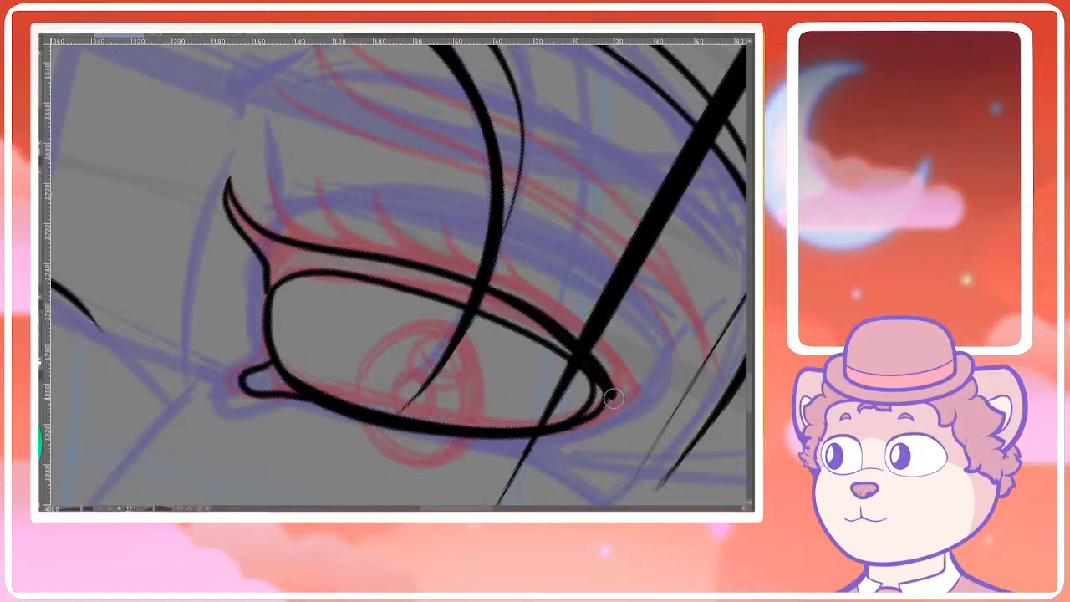
Reset the canvas rotation, try a stroke along the lash band's upper edge, and undo it with the outer-end thickening
{"action": "scroll", "coordinate": [573, 342], "scroll_direction": "down", "scroll_amount": 4}
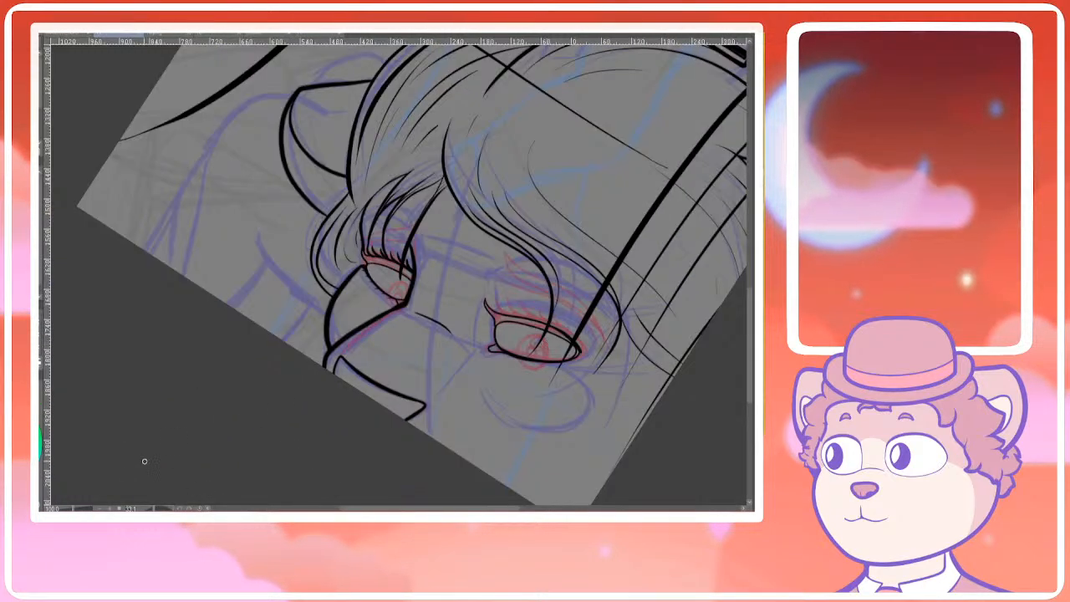
{"action": "left_click", "coordinate": [199, 507]}
{"action": "left_click_drag", "start_coordinate": [513, 403], "coordinate": [401, 432]}
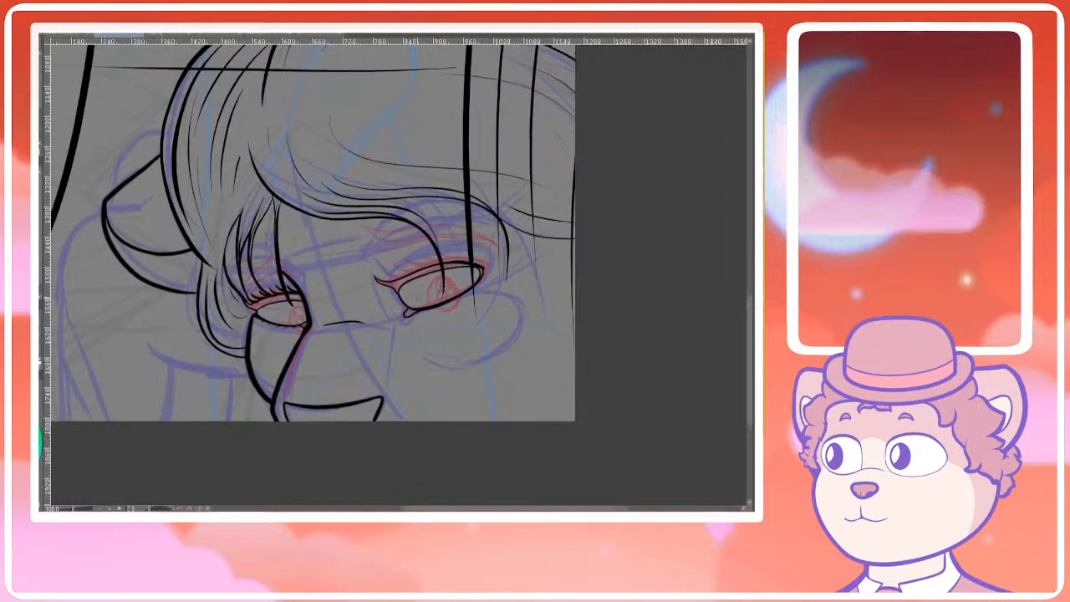
{"action": "scroll", "coordinate": [417, 276], "scroll_direction": "up", "scroll_amount": 2}
{"action": "scroll", "coordinate": [369, 256], "scroll_direction": "up", "scroll_amount": 2}
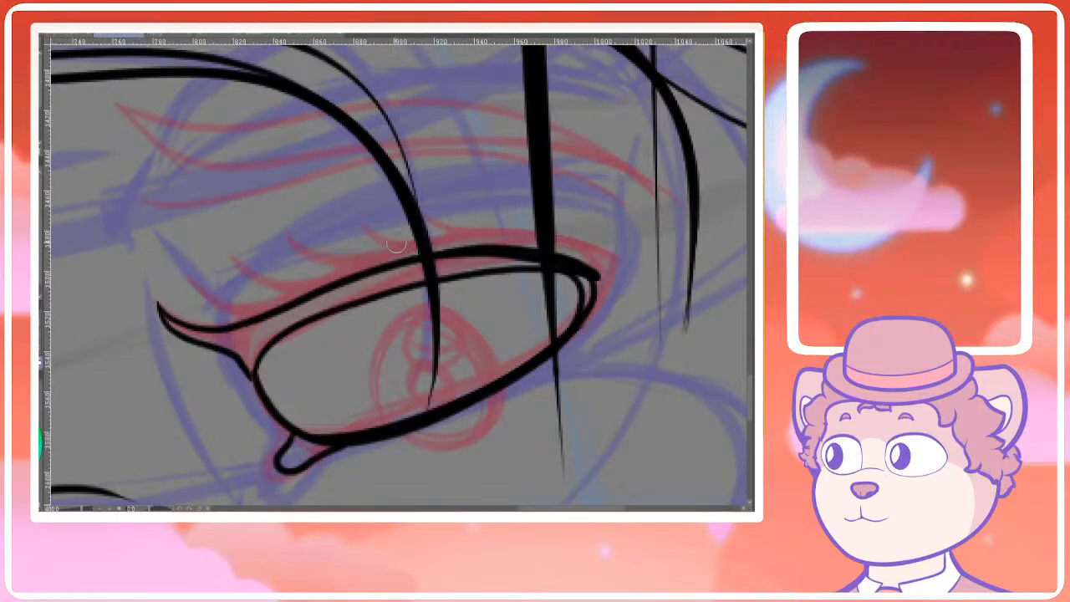
{"action": "left_click_drag", "start_coordinate": [391, 246], "coordinate": [593, 265]}
{"action": "key", "text": "ctrl+z"}
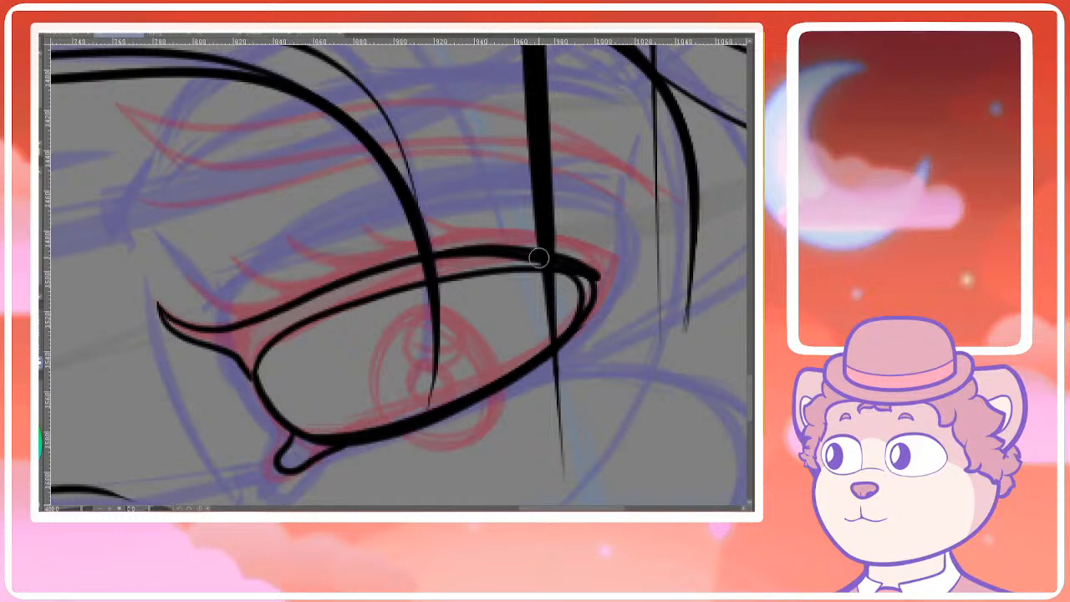
{"action": "key", "text": "ctrl+z"}
Join the lash band's upper edge into one continuous line where it breaks near the larger eye's inner flick
{"action": "scroll", "coordinate": [452, 264], "scroll_direction": "down", "scroll_amount": 4}
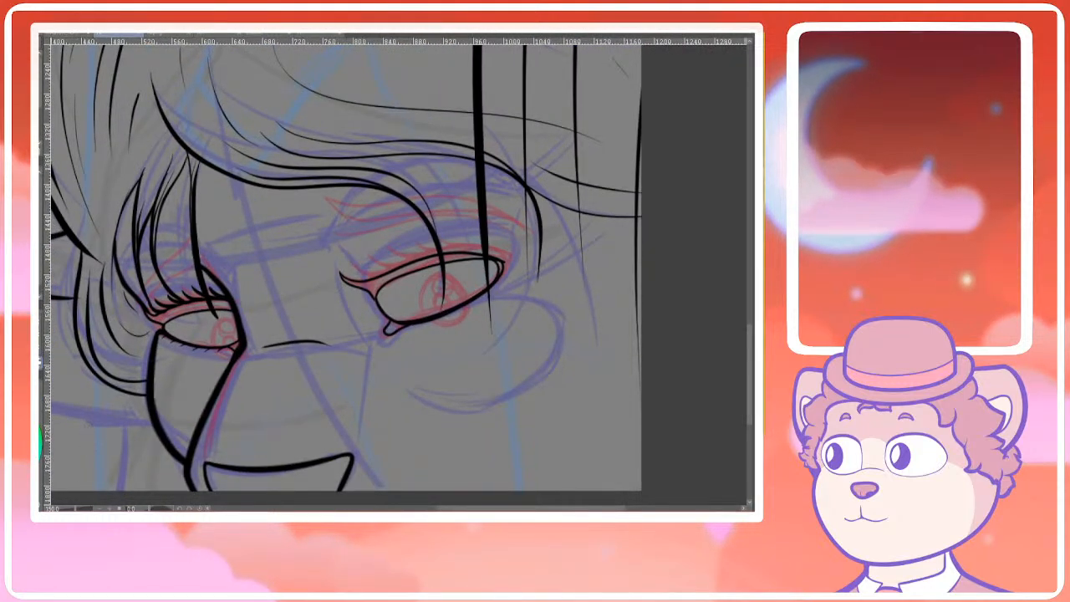
{"action": "left_click_drag", "start_coordinate": [447, 319], "coordinate": [449, 309]}
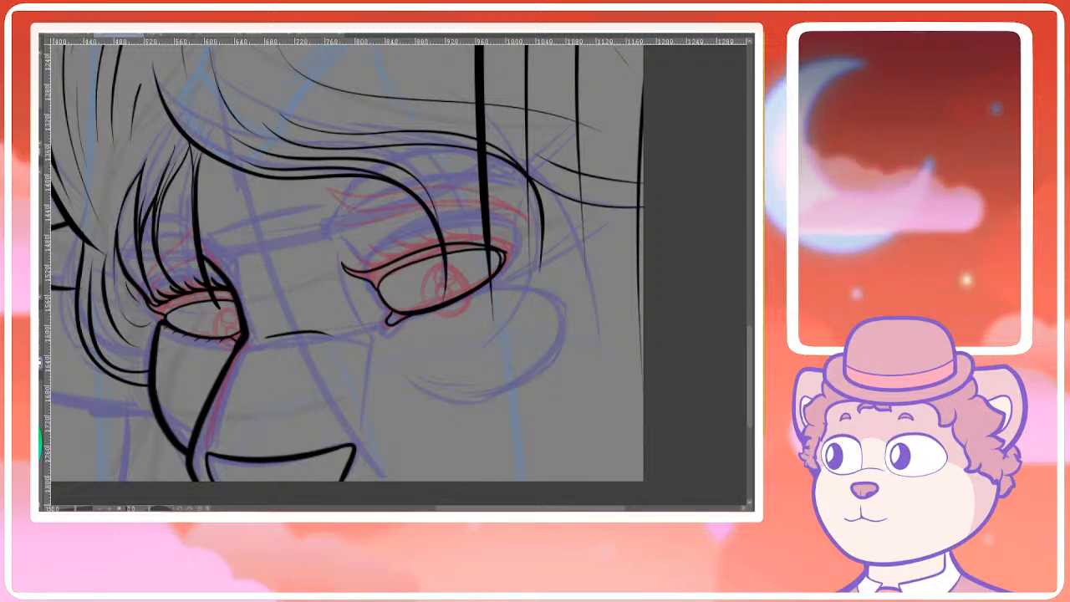
{"action": "scroll", "coordinate": [483, 326], "scroll_direction": "up", "scroll_amount": 1}
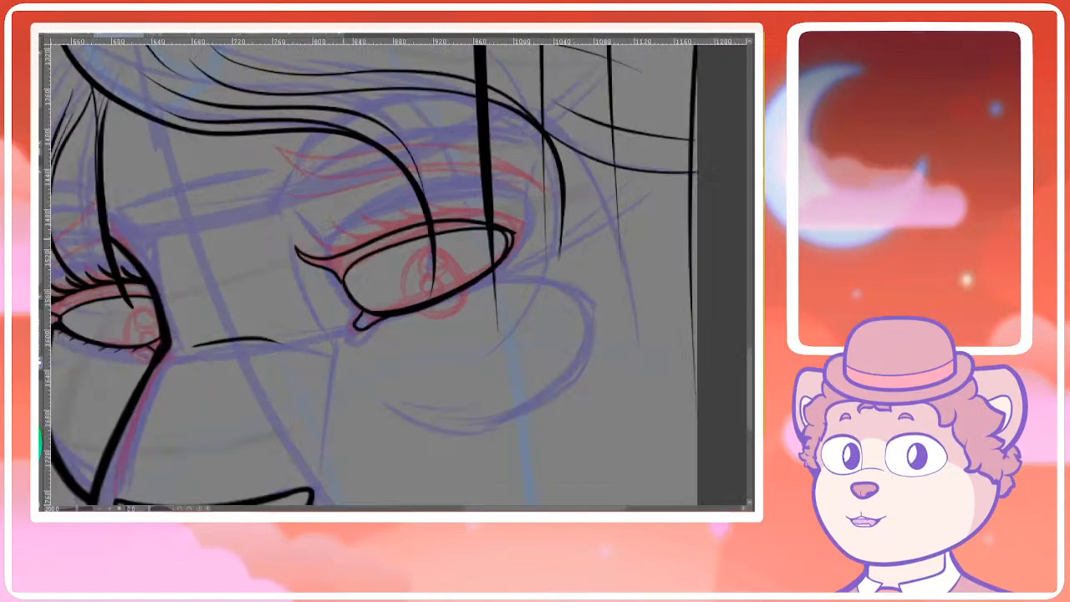
{"action": "scroll", "coordinate": [334, 201], "scroll_direction": "down", "scroll_amount": 1}
{"action": "scroll", "coordinate": [335, 201], "scroll_direction": "down", "scroll_amount": 2}
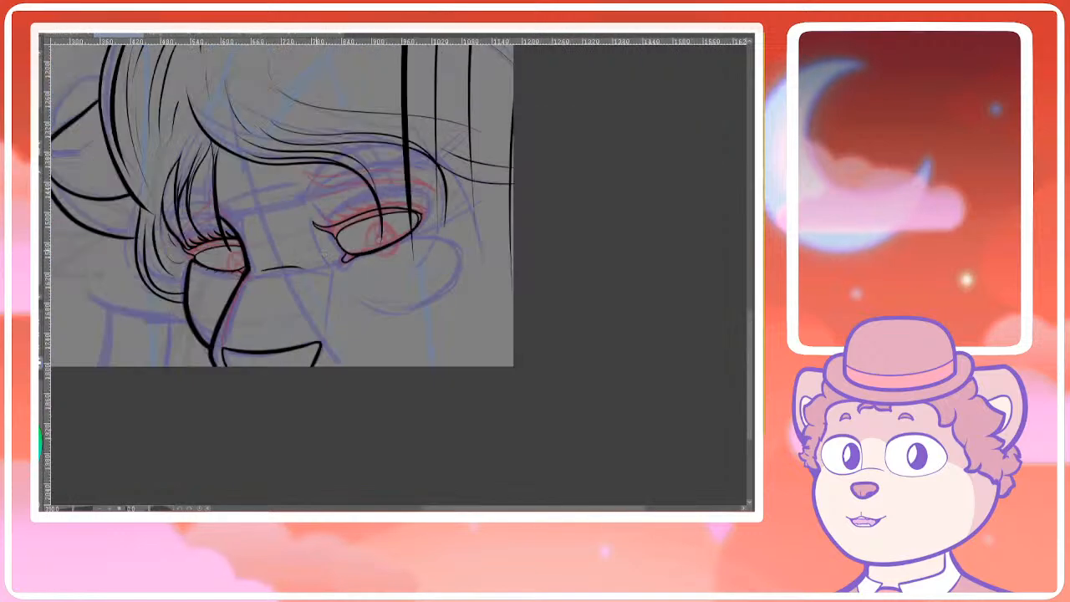
{"action": "scroll", "coordinate": [282, 273], "scroll_direction": "up", "scroll_amount": 3}
{"action": "scroll", "coordinate": [282, 272], "scroll_direction": "down", "scroll_amount": 2}
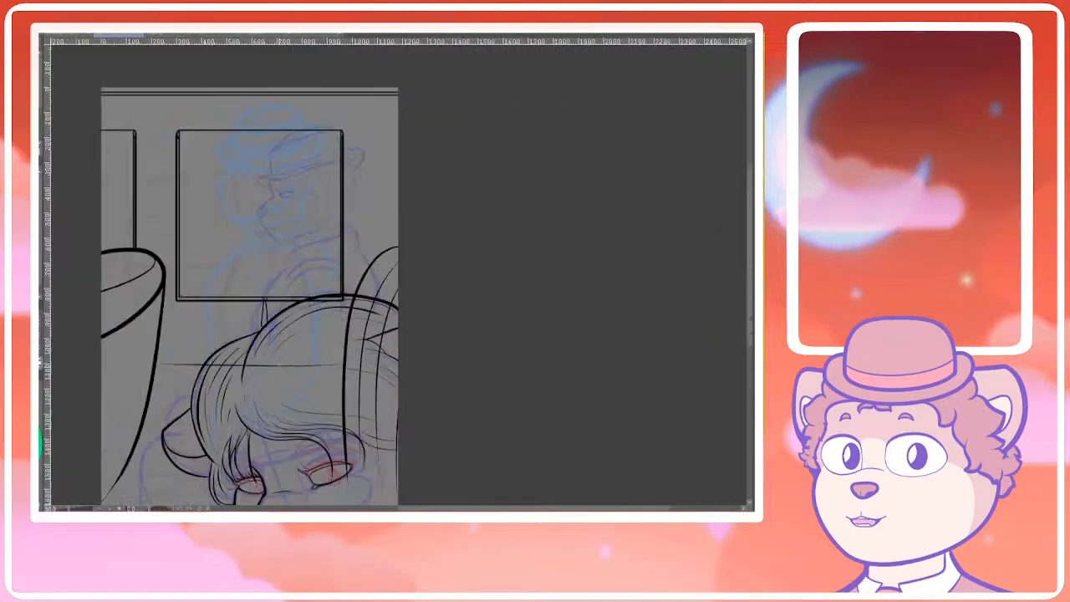
{"action": "scroll", "coordinate": [290, 226], "scroll_direction": "down", "scroll_amount": 2}
{"action": "scroll", "coordinate": [316, 246], "scroll_direction": "up", "scroll_amount": 3}
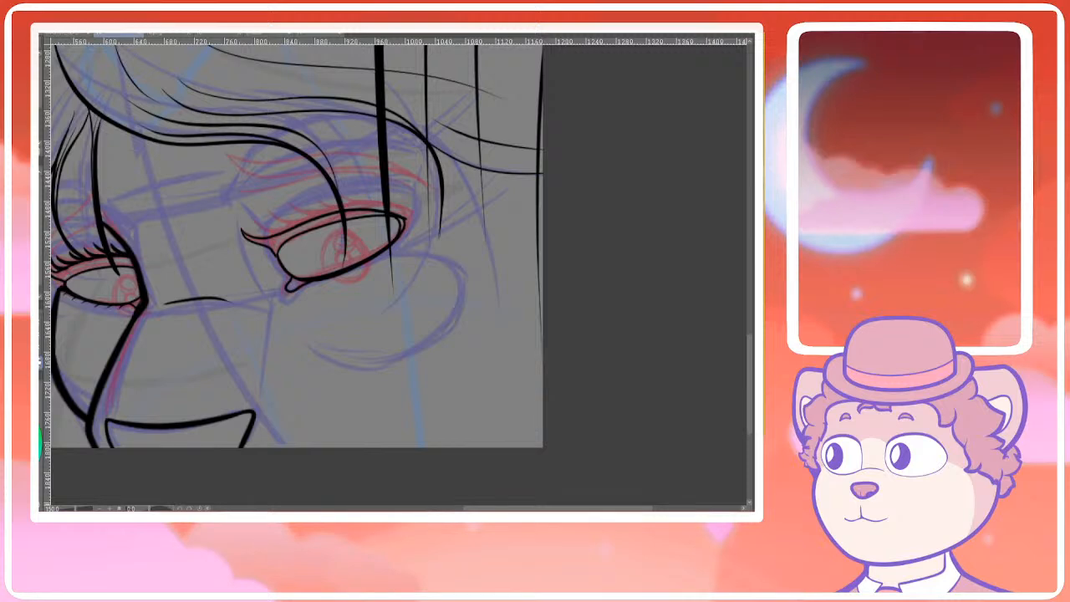
{"action": "scroll", "coordinate": [250, 309], "scroll_direction": "up", "scroll_amount": 4}
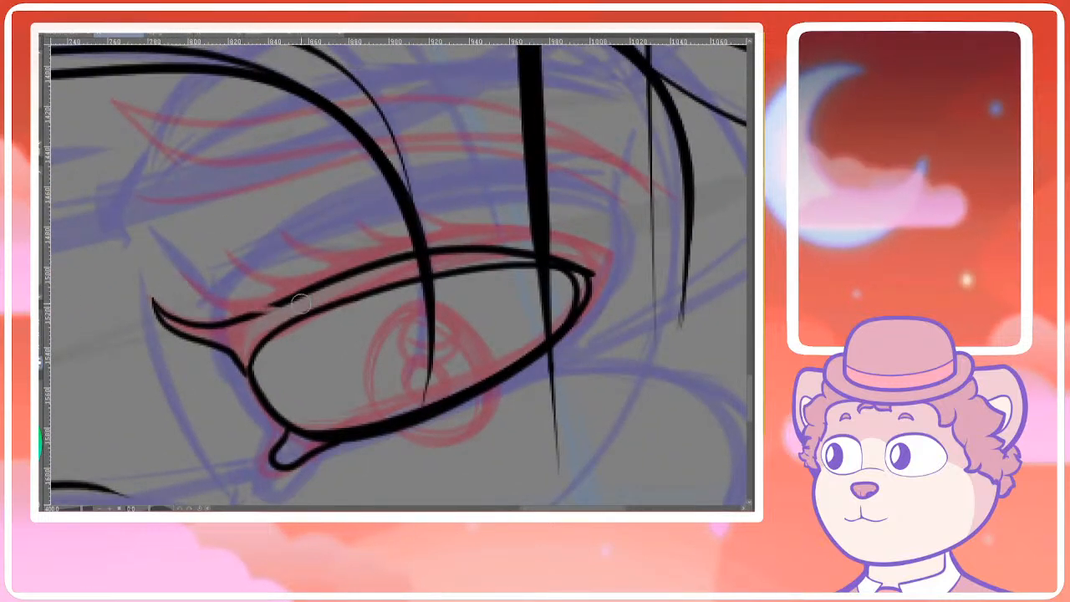
{"action": "left_click_drag", "start_coordinate": [241, 316], "coordinate": [293, 302]}
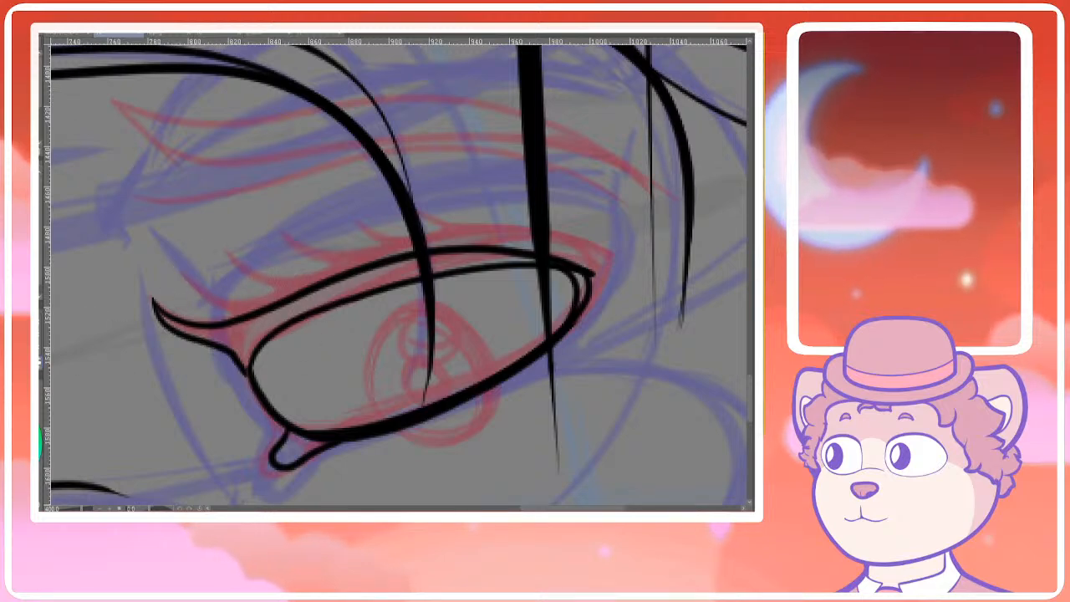
Try several curved strokes for the innermost upper lash just above the larger eye's corner flick
{"action": "left_click_drag", "start_coordinate": [182, 276], "coordinate": [255, 310]}
{"action": "key", "text": "ctrl+z"}
{"action": "left_click_drag", "start_coordinate": [181, 286], "coordinate": [279, 306]}
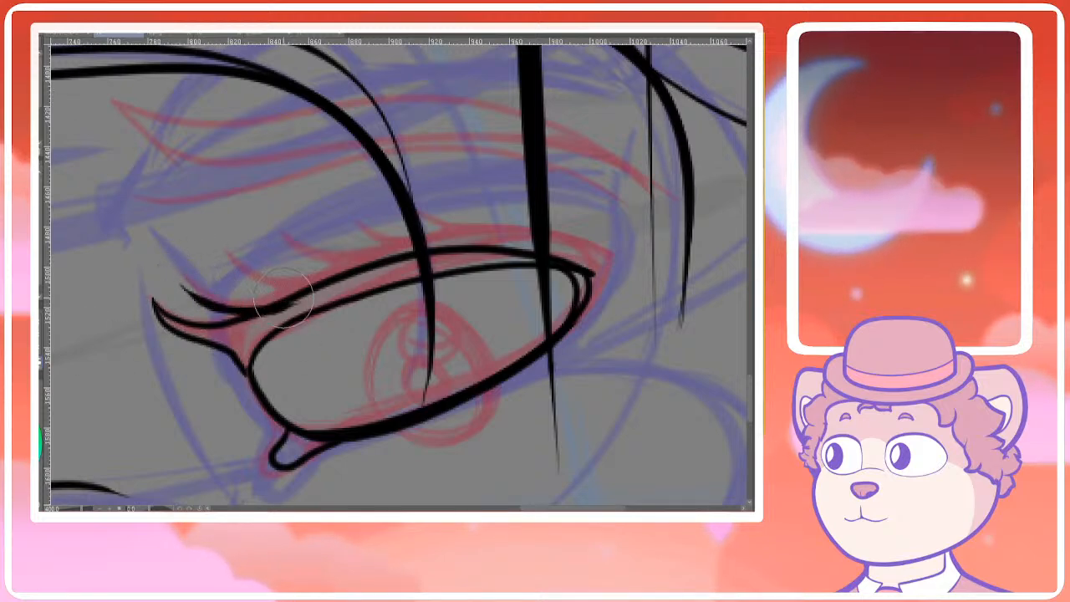
{"action": "key", "text": "ctrl+z"}
{"action": "left_click_drag", "start_coordinate": [193, 287], "coordinate": [296, 307]}
{"action": "key", "text": "ctrl+z"}
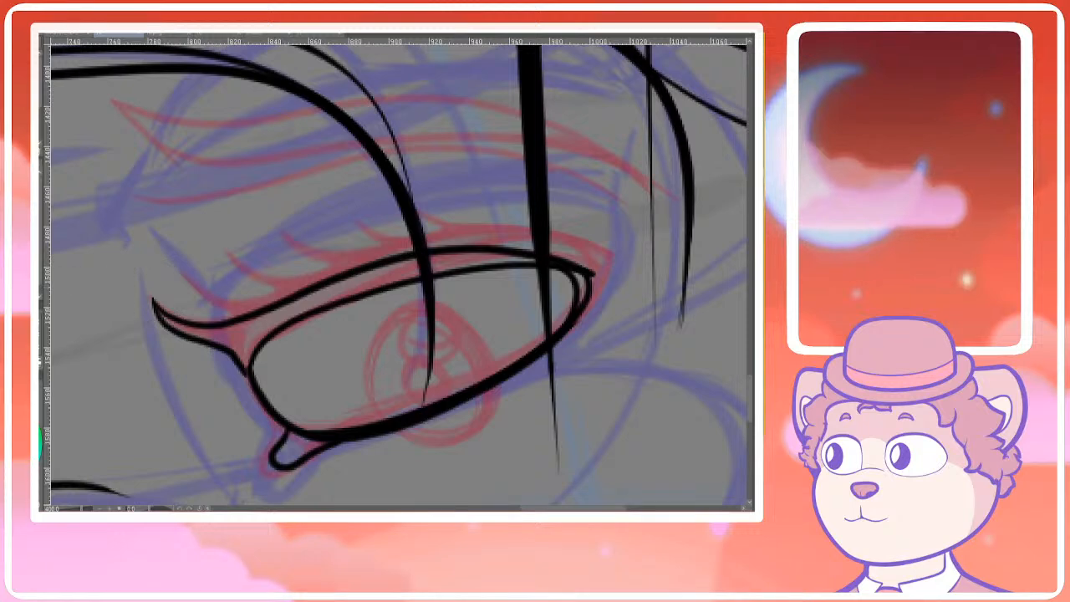
{"action": "left_click_drag", "start_coordinate": [184, 276], "coordinate": [272, 311]}
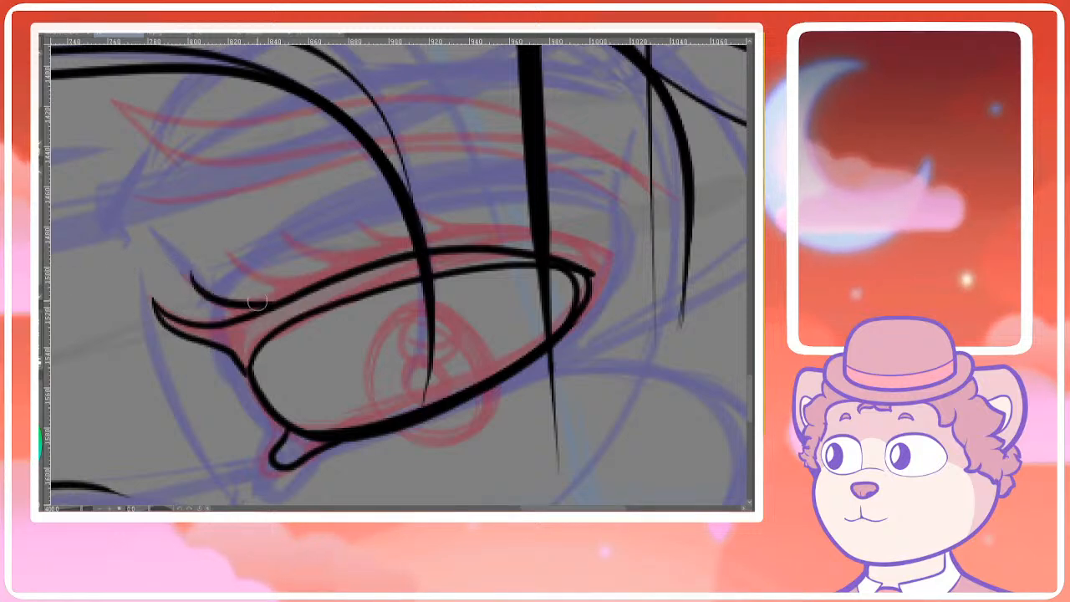
{"action": "key", "text": "ctrl+z"}
{"action": "left_click_drag", "start_coordinate": [188, 277], "coordinate": [277, 302]}
{"action": "key", "text": "ctrl+z"}
Ink a row of tapered, curved upper lashes along the larger eye's lash band, from beside the inner flick towards the outer corner
{"action": "mouse_move", "coordinate": [186, 278]}
{"action": "left_mouse_down"}
{"action": "mouse_move", "coordinate": [237, 307]}
{"action": "mouse_move", "coordinate": [273, 308]}
{"action": "left_mouse_up"}
{"action": "left_click_drag", "start_coordinate": [228, 258], "coordinate": [324, 290]}
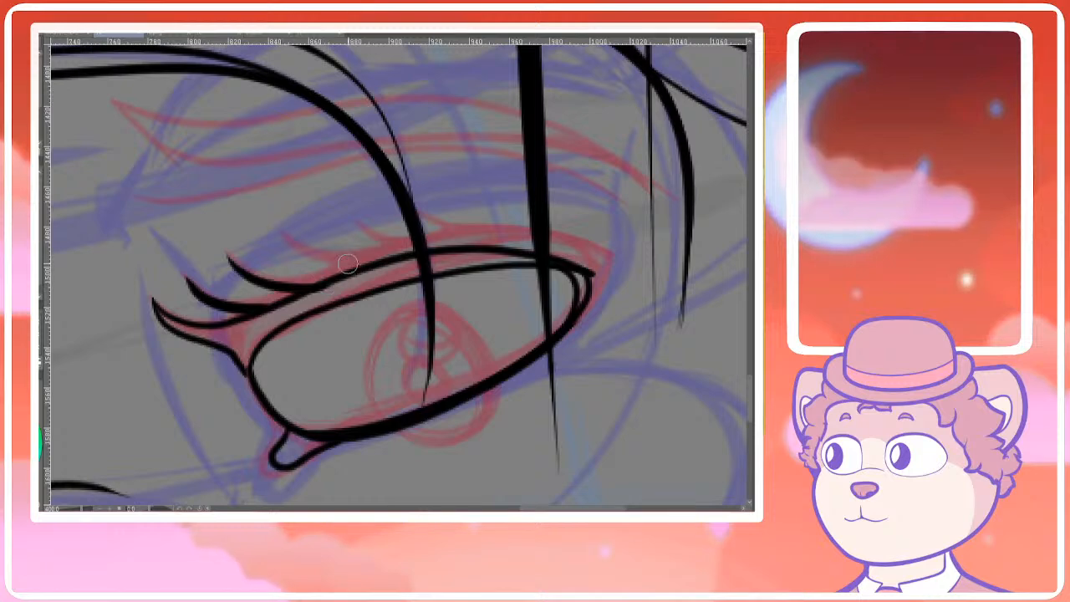
{"action": "left_click_drag", "start_coordinate": [285, 242], "coordinate": [355, 270]}
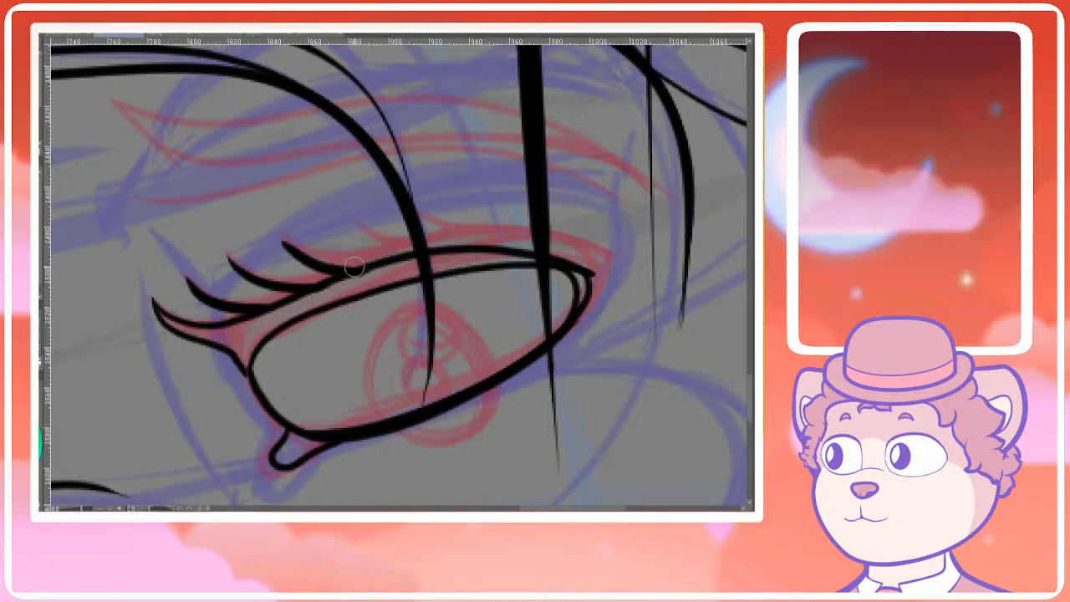
{"action": "left_click_drag", "start_coordinate": [342, 232], "coordinate": [399, 254]}
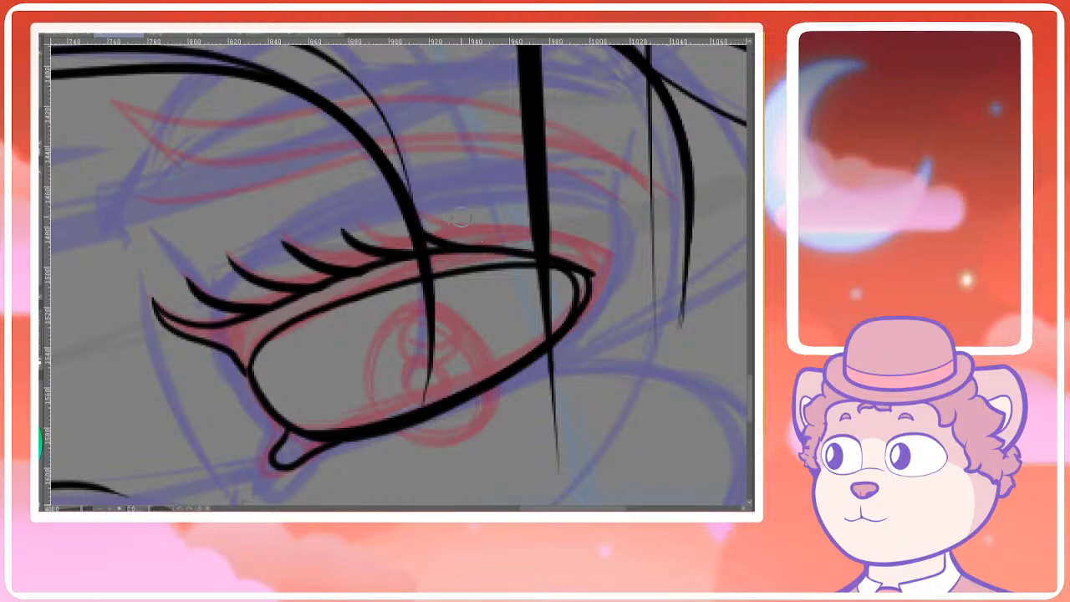
{"action": "left_click_drag", "start_coordinate": [462, 219], "coordinate": [528, 251]}
Ink a row of short, thin lashes along the underside of the larger eye's lower eyelid
{"action": "scroll", "coordinate": [543, 262], "scroll_direction": "down", "scroll_amount": 6}
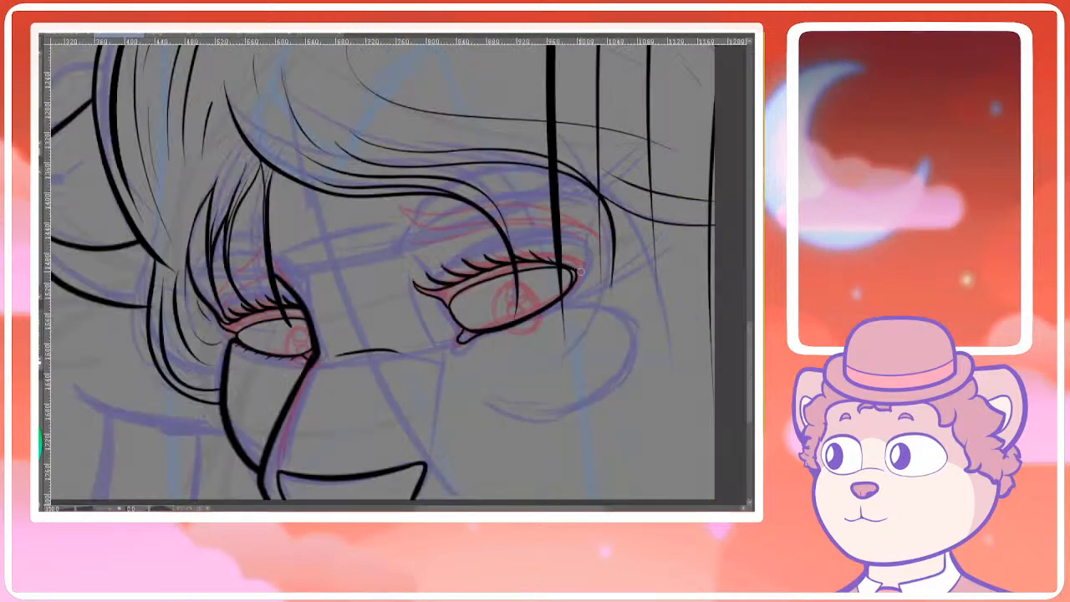
{"action": "scroll", "coordinate": [511, 317], "scroll_direction": "up", "scroll_amount": 6}
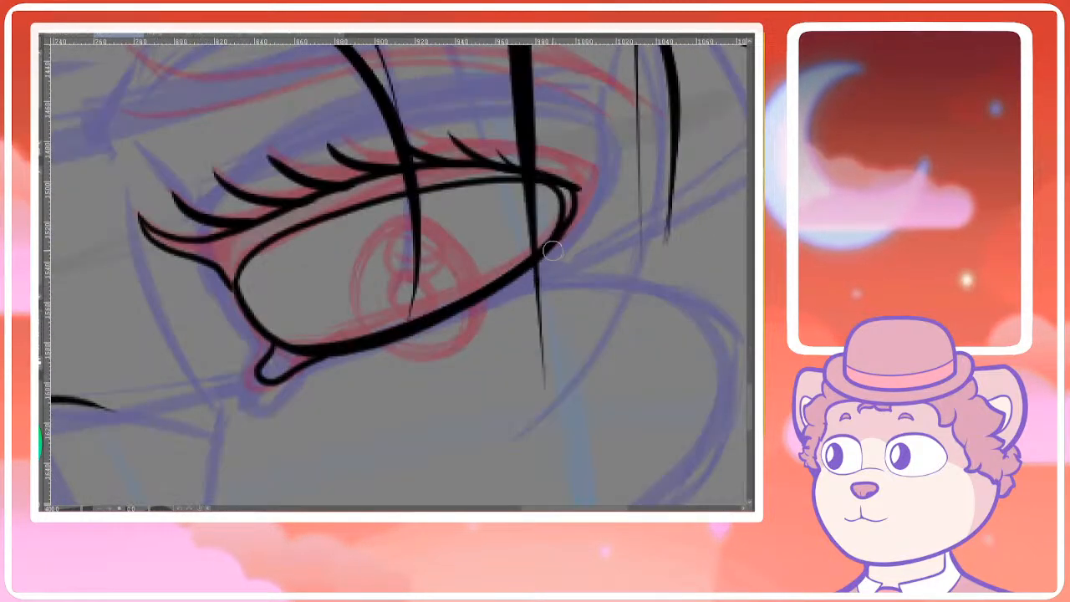
{"action": "mouse_move", "coordinate": [535, 261]}
{"action": "left_mouse_down"}
{"action": "mouse_move", "coordinate": [531, 284]}
{"action": "mouse_move", "coordinate": [454, 333]}
{"action": "mouse_move", "coordinate": [375, 371]}
{"action": "mouse_move", "coordinate": [336, 373]}
{"action": "left_mouse_up"}
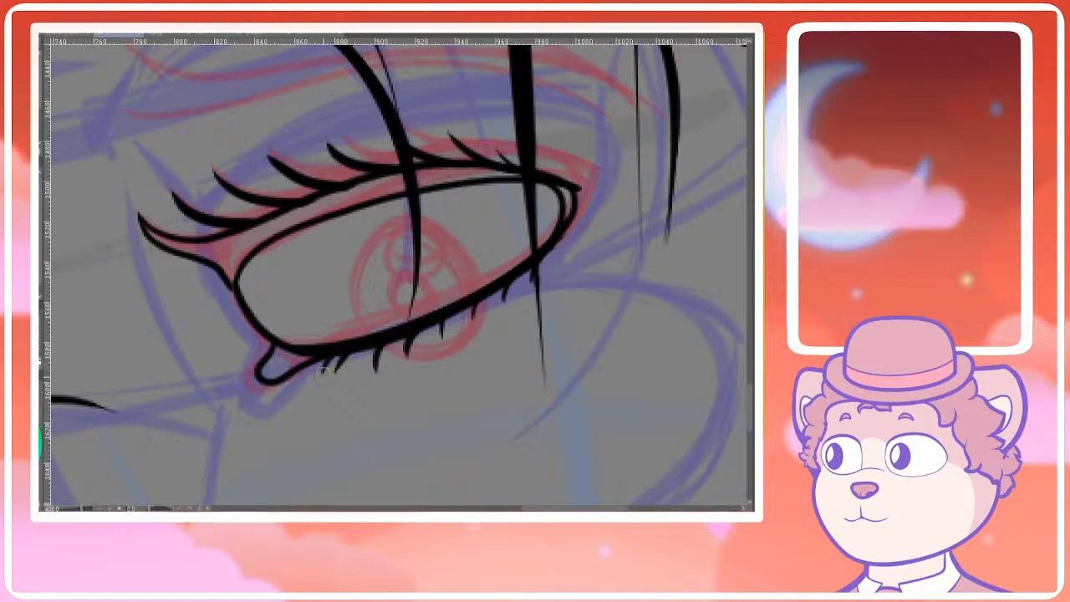
Compare the inked lashes and eyelids of both eyes, close up and within the whole face
{"action": "scroll", "coordinate": [399, 326], "scroll_direction": "down", "scroll_amount": 4}
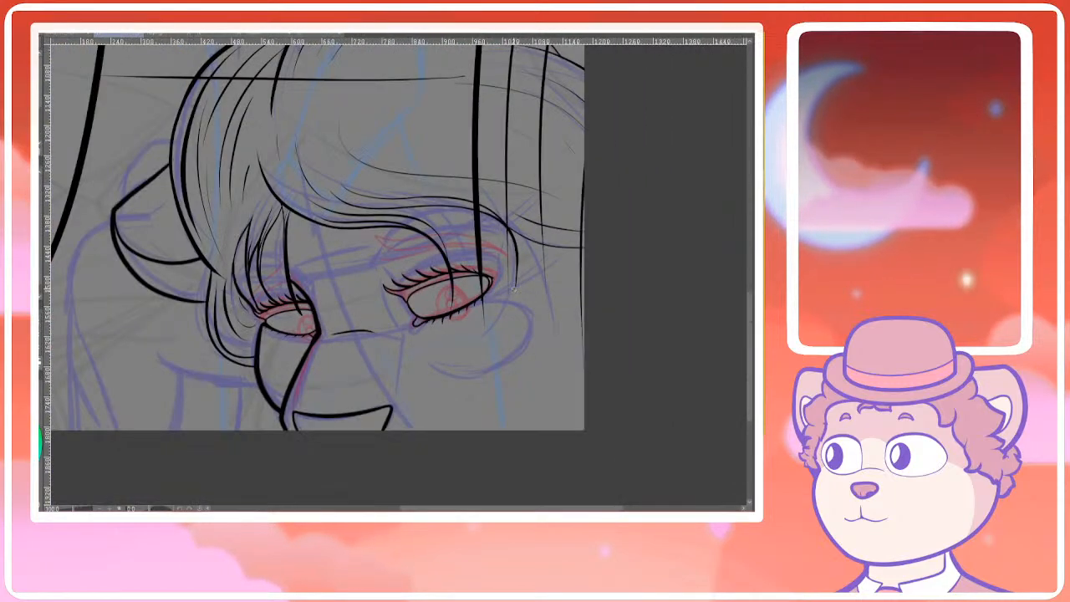
{"action": "scroll", "coordinate": [524, 281], "scroll_direction": "down", "scroll_amount": 1}
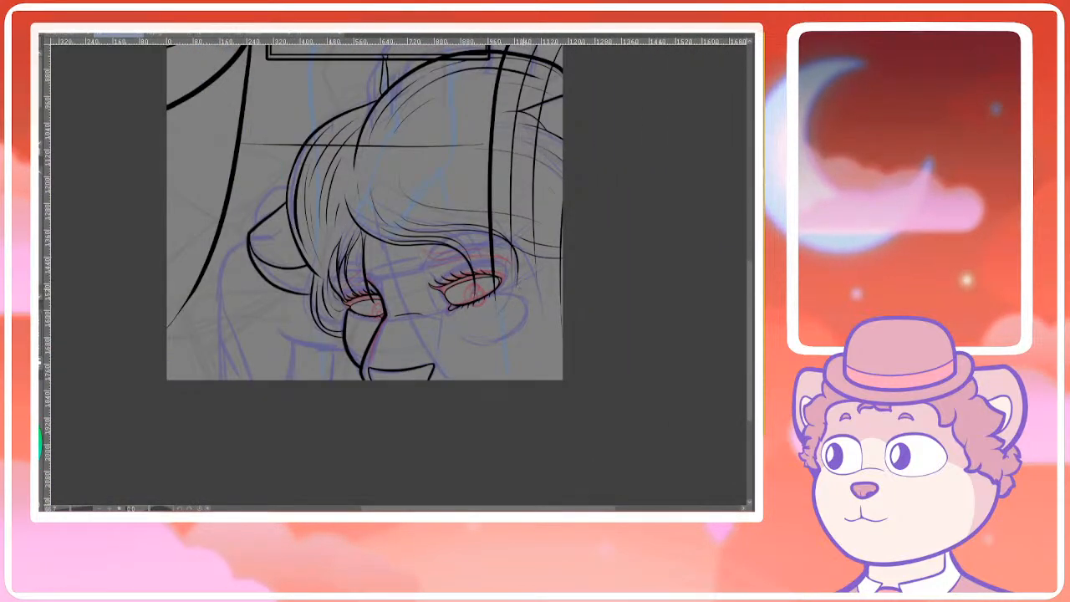
{"action": "scroll", "coordinate": [510, 292], "scroll_direction": "up", "scroll_amount": 3}
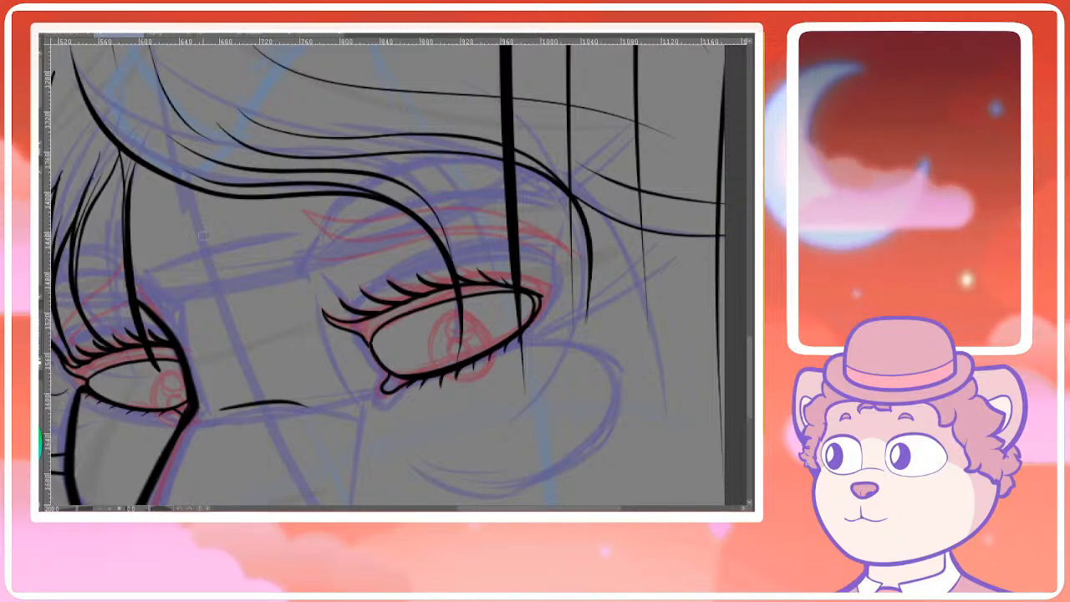
{"action": "left_click_drag", "start_coordinate": [204, 236], "coordinate": [253, 186]}
{"action": "scroll", "coordinate": [138, 326], "scroll_direction": "up", "scroll_amount": 2}
{"action": "left_click_drag", "start_coordinate": [146, 329], "coordinate": [181, 287]}
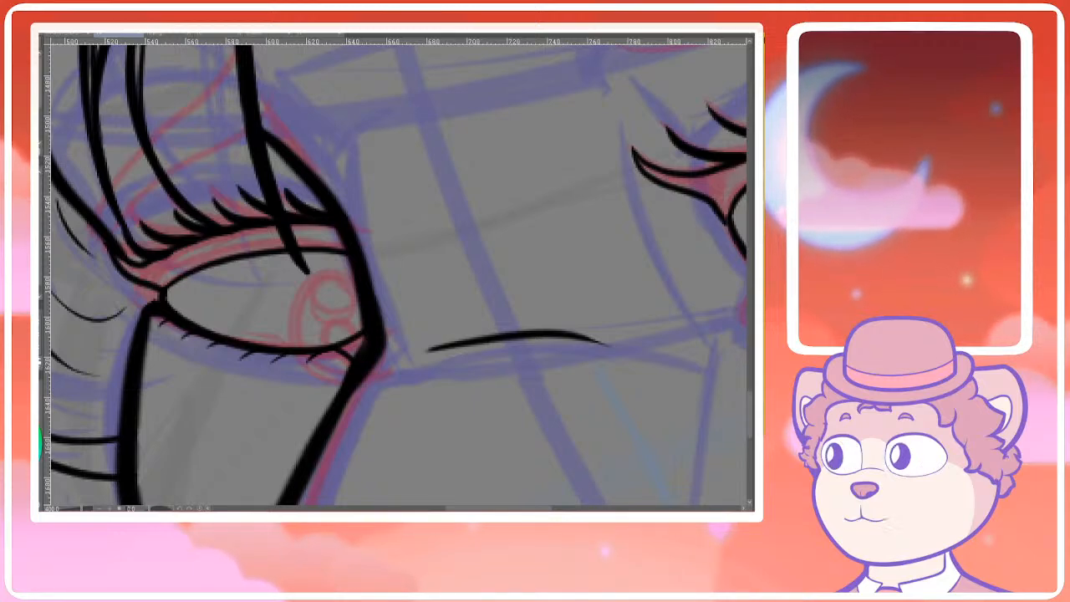
{"action": "left_click_drag", "start_coordinate": [449, 234], "coordinate": [330, 195]}
{"action": "scroll", "coordinate": [416, 211], "scroll_direction": "down", "scroll_amount": 3}
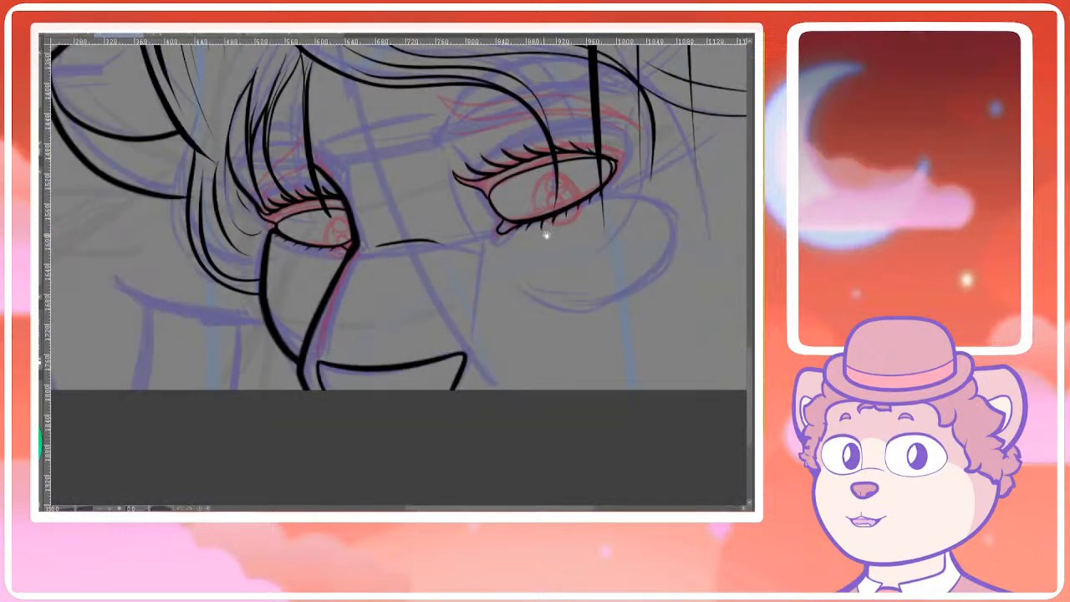
Rework the larger eye's inner upper eyelid line at the outer corner into an angular bend separated from the lash band
{"action": "left_click_drag", "start_coordinate": [544, 234], "coordinate": [411, 275]}
{"action": "scroll", "coordinate": [458, 197], "scroll_direction": "up", "scroll_amount": 1}
{"action": "scroll", "coordinate": [460, 198], "scroll_direction": "up", "scroll_amount": 1}
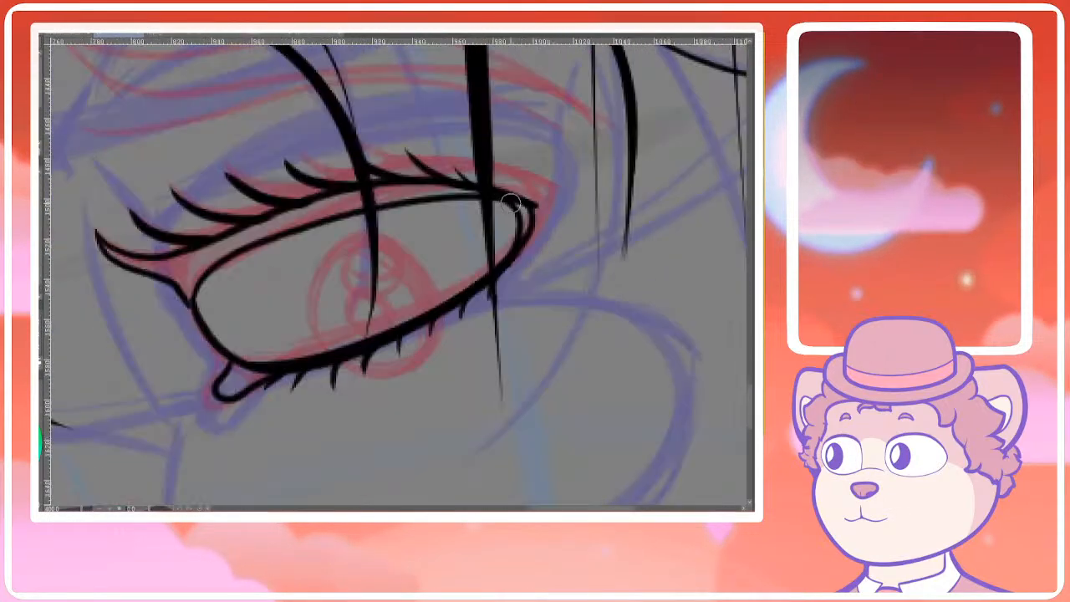
{"action": "scroll", "coordinate": [520, 209], "scroll_direction": "down", "scroll_amount": 2}
{"action": "scroll", "coordinate": [506, 232], "scroll_direction": "up", "scroll_amount": 3}
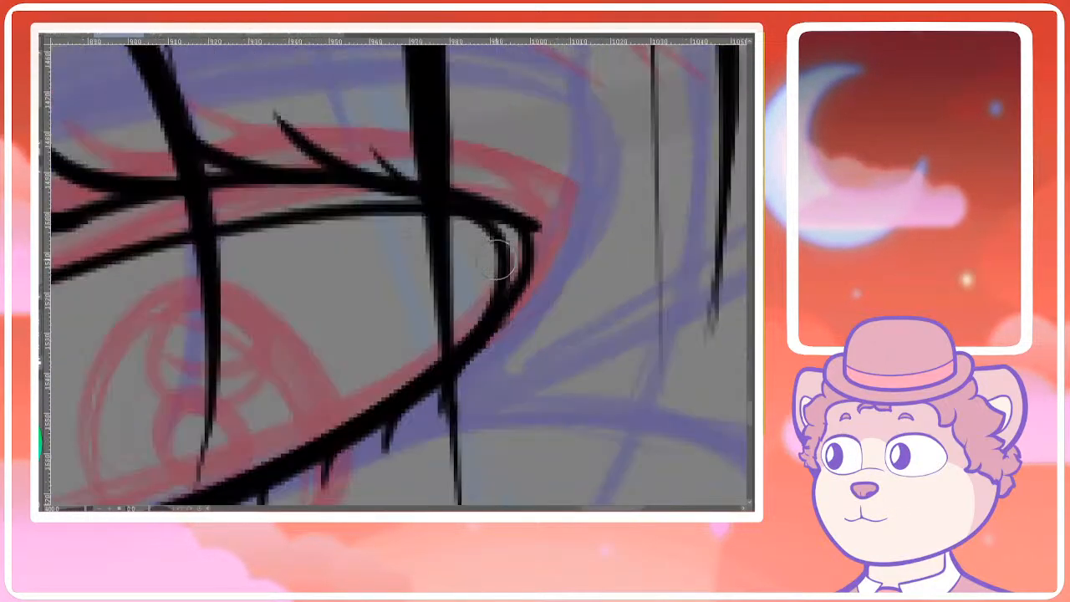
{"action": "key", "text": "ctrl+z"}
{"action": "left_click_drag", "start_coordinate": [503, 251], "coordinate": [359, 212]}
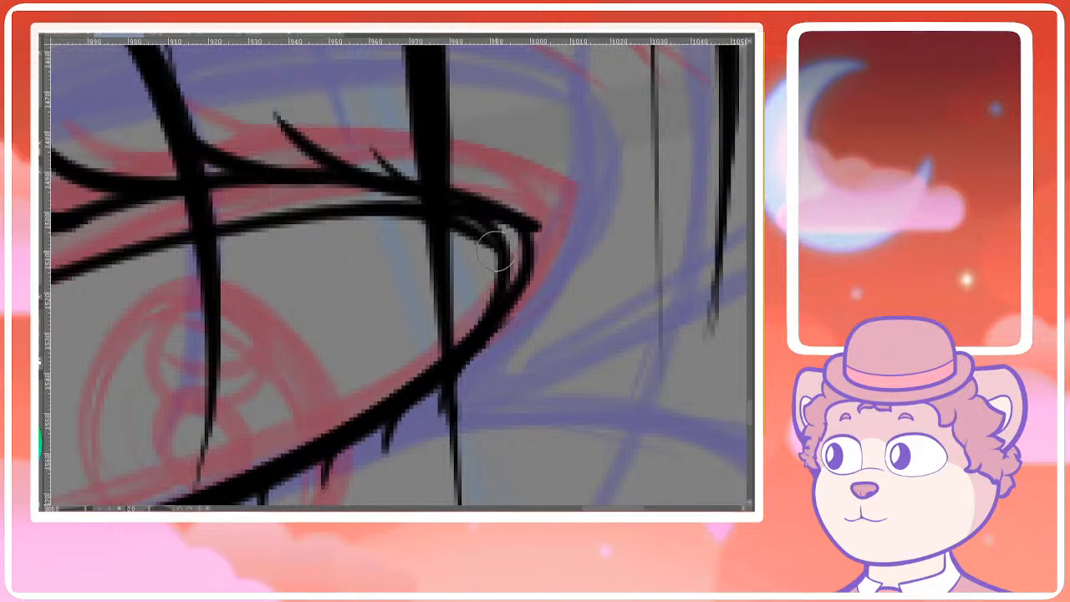
{"action": "key", "text": "ctrl+z"}
{"action": "left_click_drag", "start_coordinate": [504, 251], "coordinate": [376, 209]}
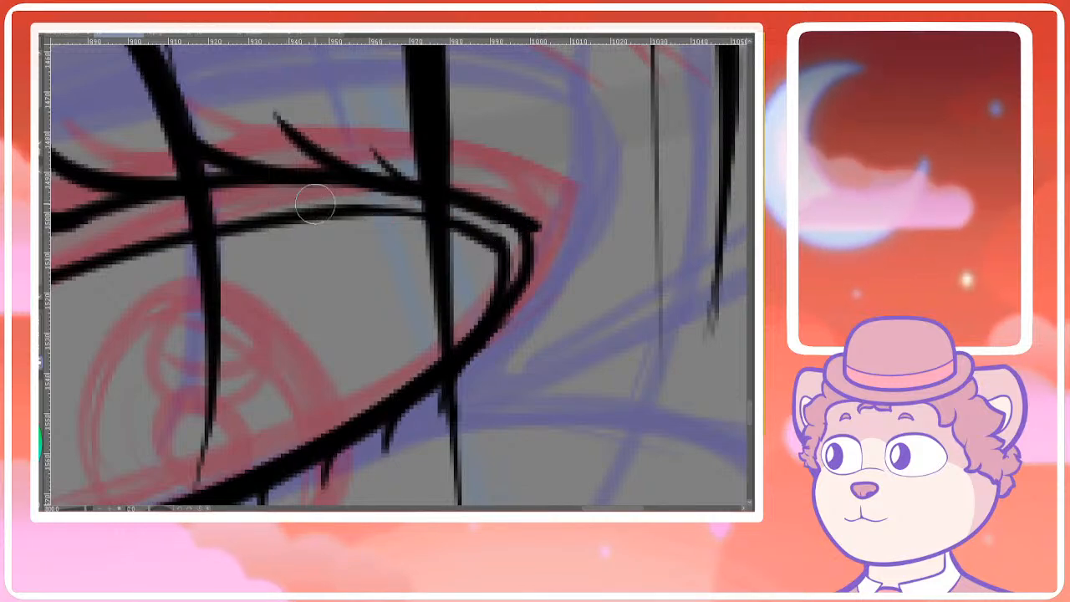
Trim the pointed overshoot of the upper lash line at the larger eye's outer corner
{"action": "scroll", "coordinate": [578, 237], "scroll_direction": "down", "scroll_amount": 6}
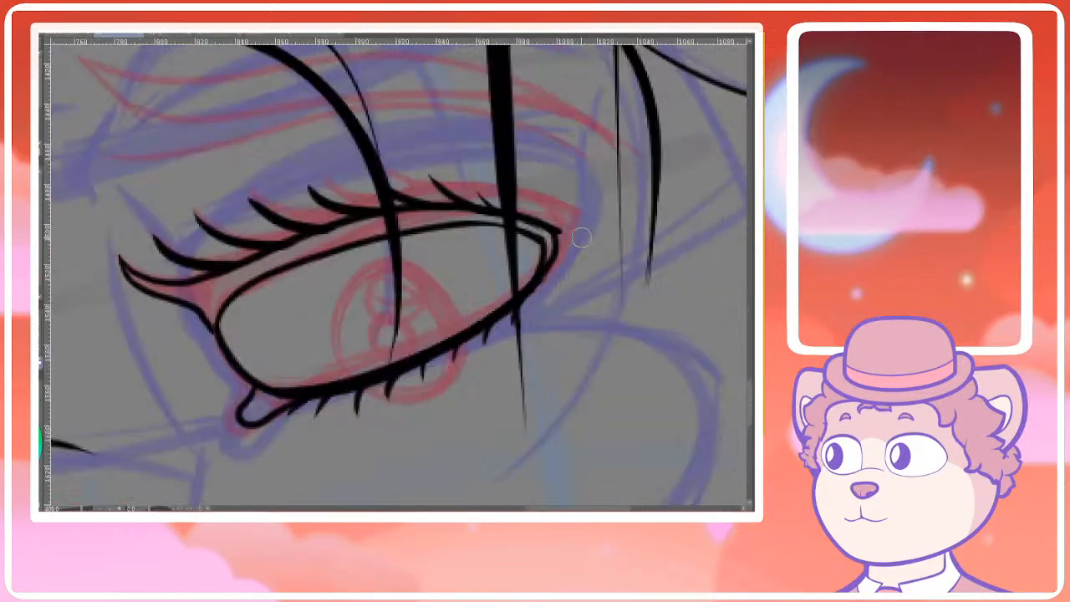
{"action": "scroll", "coordinate": [569, 231], "scroll_direction": "up", "scroll_amount": 3}
{"action": "scroll", "coordinate": [568, 231], "scroll_direction": "up", "scroll_amount": 3}
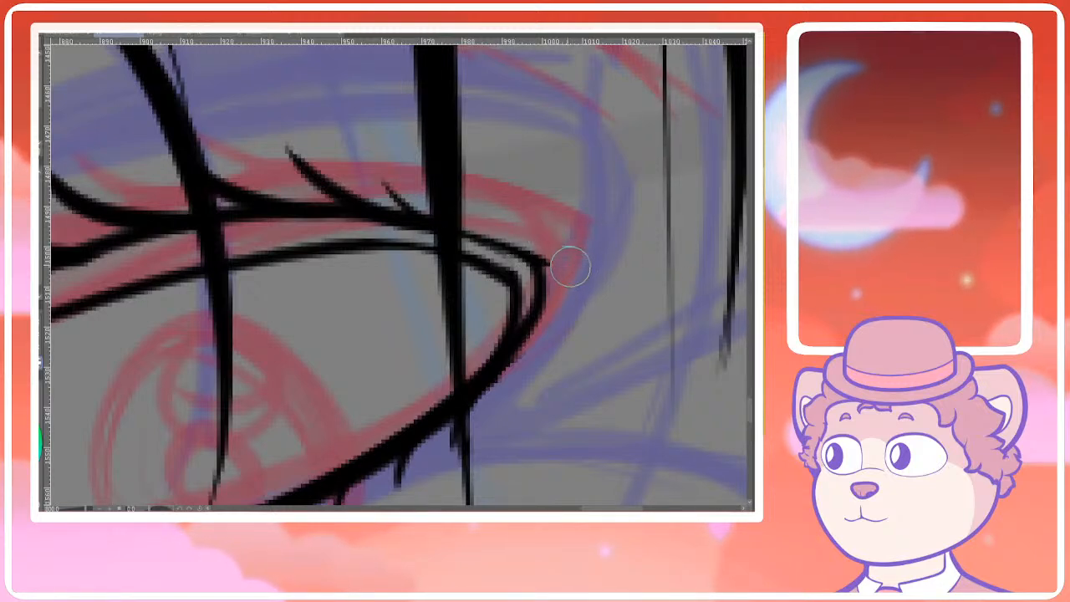
{"action": "scroll", "coordinate": [552, 251], "scroll_direction": "down", "scroll_amount": 5}
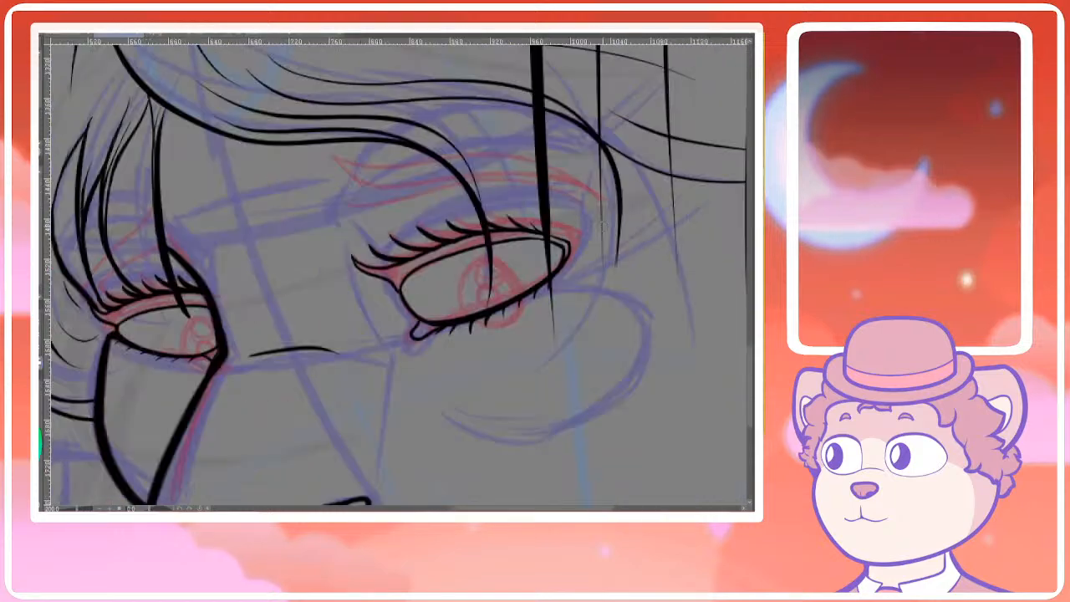
{"action": "scroll", "coordinate": [481, 217], "scroll_direction": "up", "scroll_amount": 5}
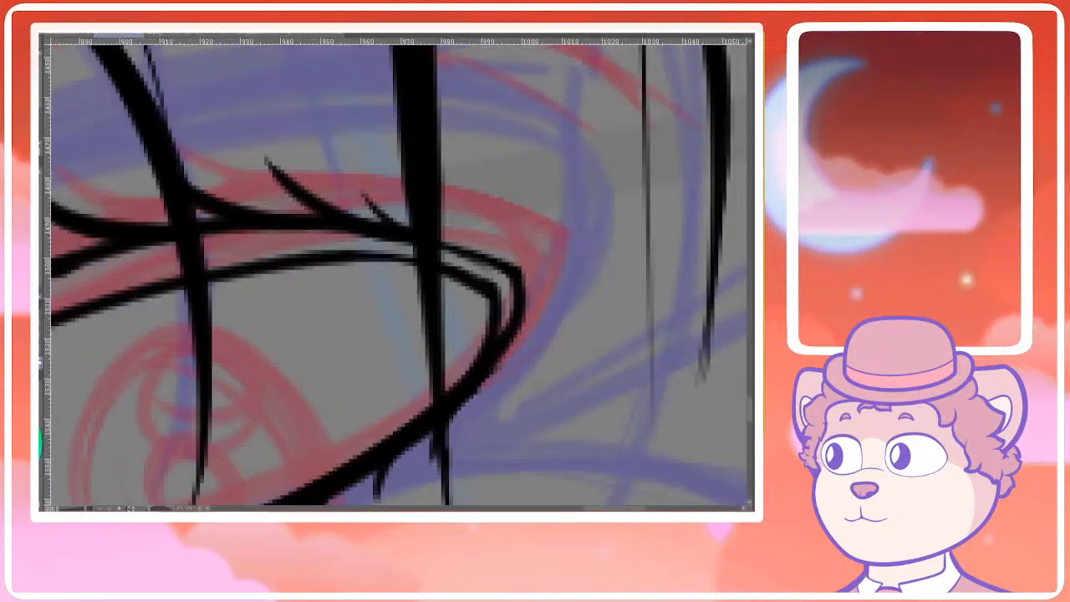
Thicken the larger eye's upper lash line between the crossing hair strand and the outer corner
{"action": "scroll", "coordinate": [473, 248], "scroll_direction": "up", "scroll_amount": 3}
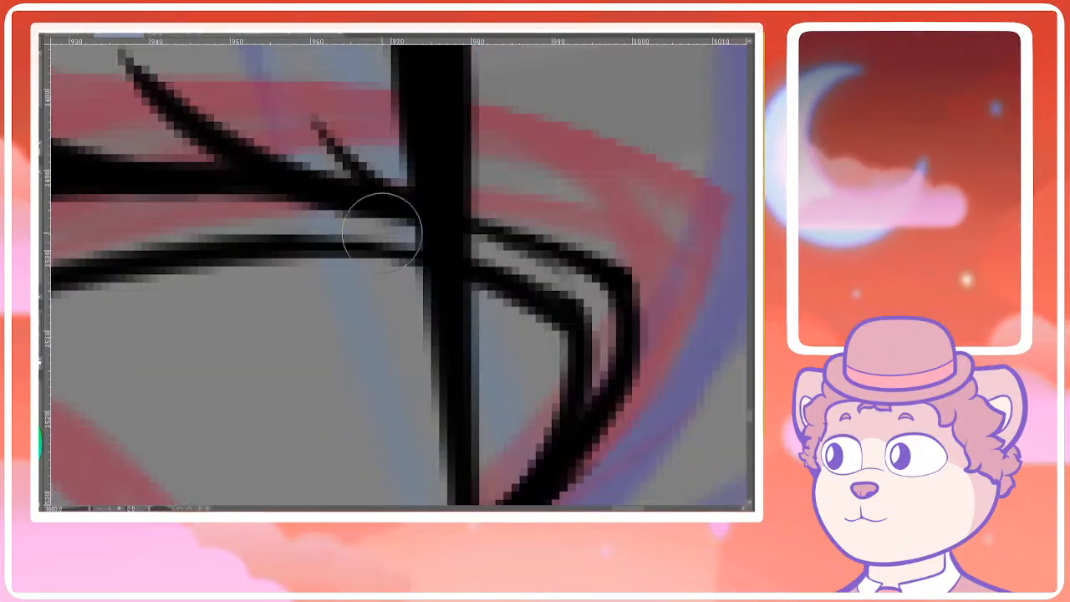
{"action": "key", "text": "ctrl+z"}
{"action": "left_click_drag", "start_coordinate": [600, 267], "coordinate": [432, 204]}
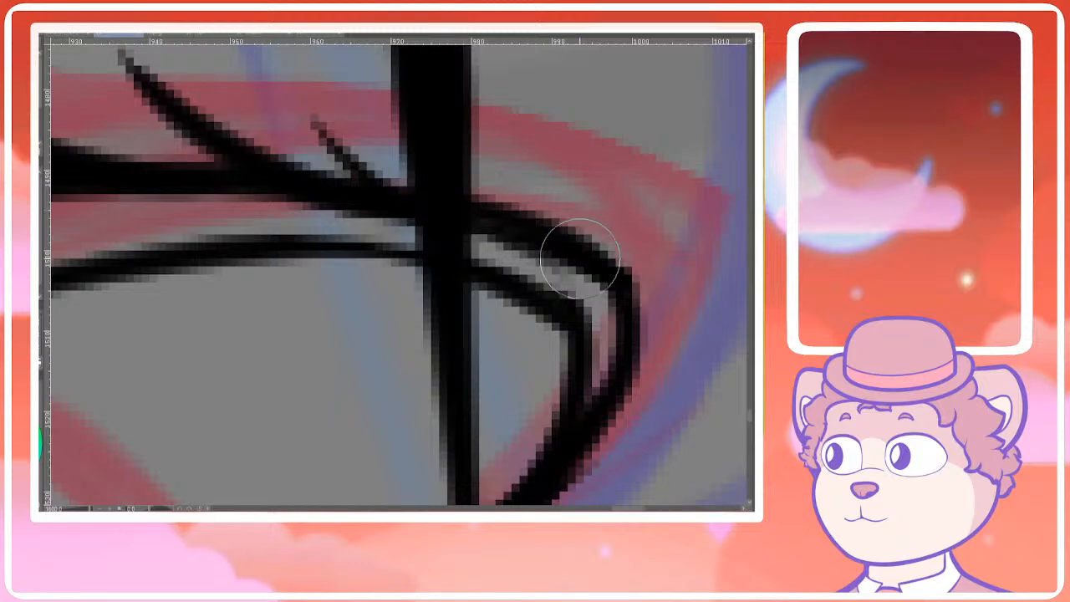
{"action": "key", "text": "ctrl+z"}
{"action": "left_click_drag", "start_coordinate": [613, 279], "coordinate": [496, 216]}
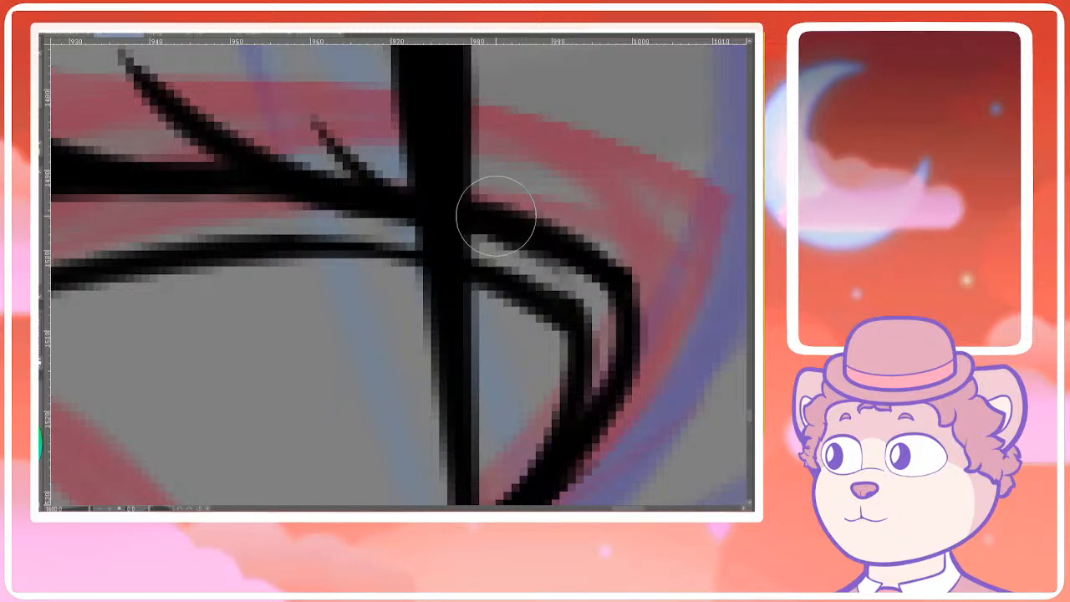
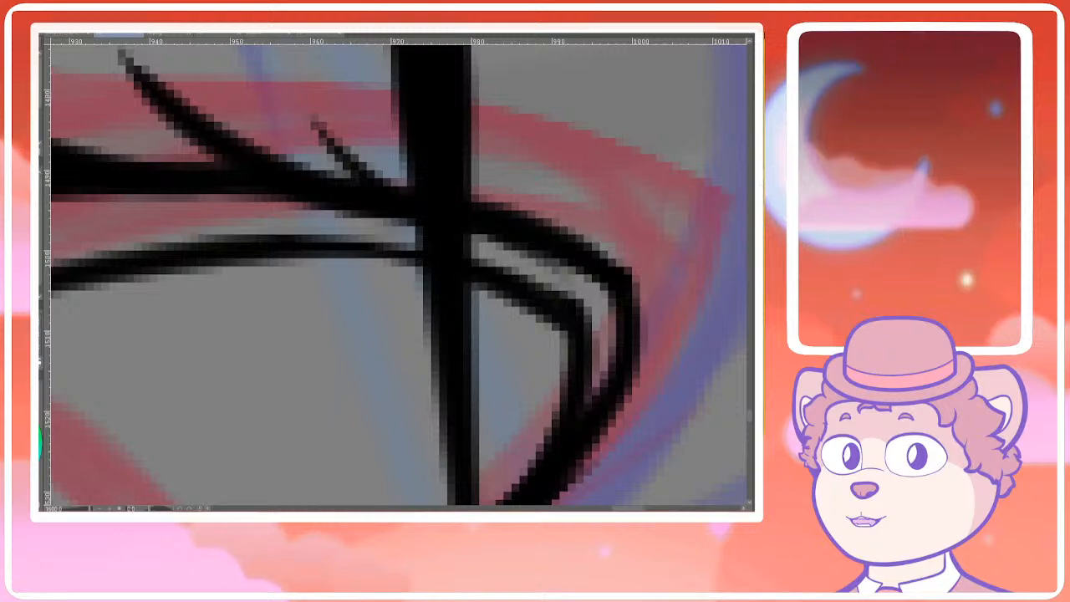
{"action": "scroll", "coordinate": [360, 251], "scroll_direction": "down", "scroll_amount": 6}
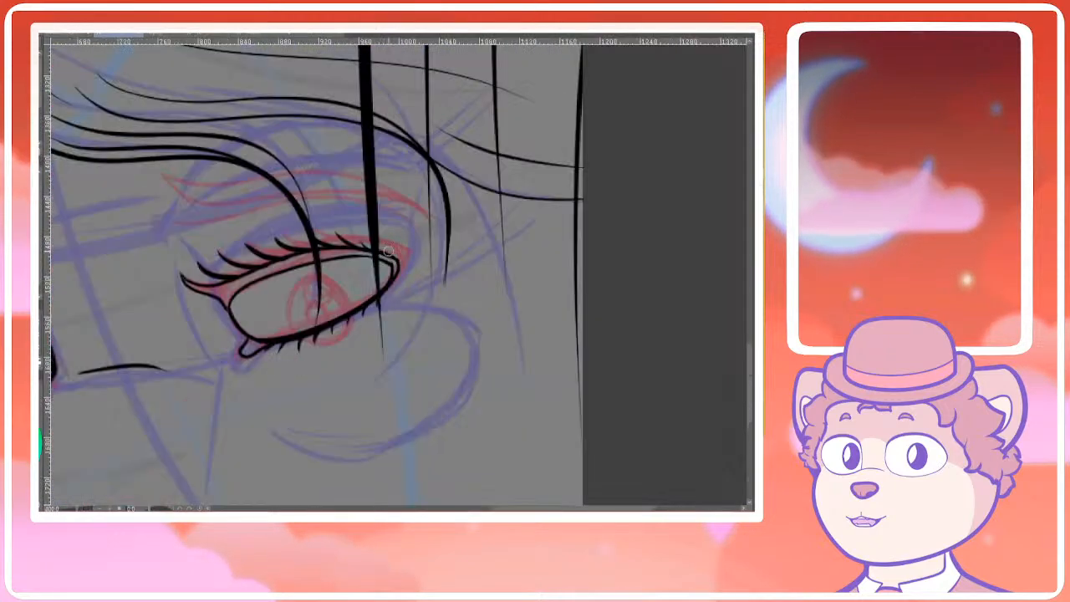
Thicken the underside of the larger eye's upper lash line from the inner lashes to the thick vertical hair strand
{"action": "left_click_drag", "start_coordinate": [314, 313], "coordinate": [394, 255]}
{"action": "scroll", "coordinate": [344, 242], "scroll_direction": "up", "scroll_amount": 4}
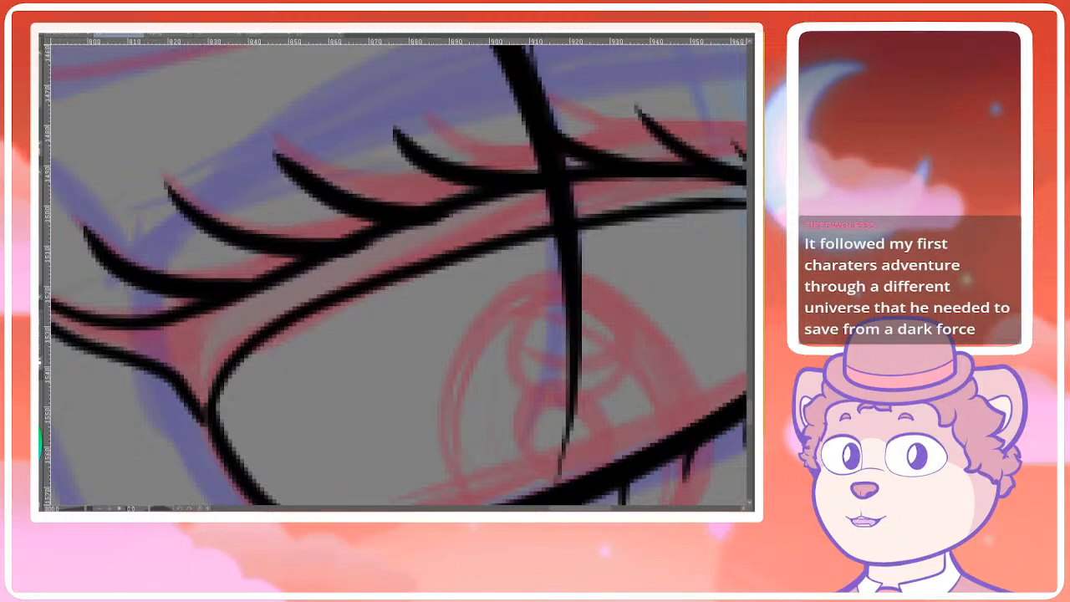
{"action": "scroll", "coordinate": [303, 170], "scroll_direction": "down", "scroll_amount": 6}
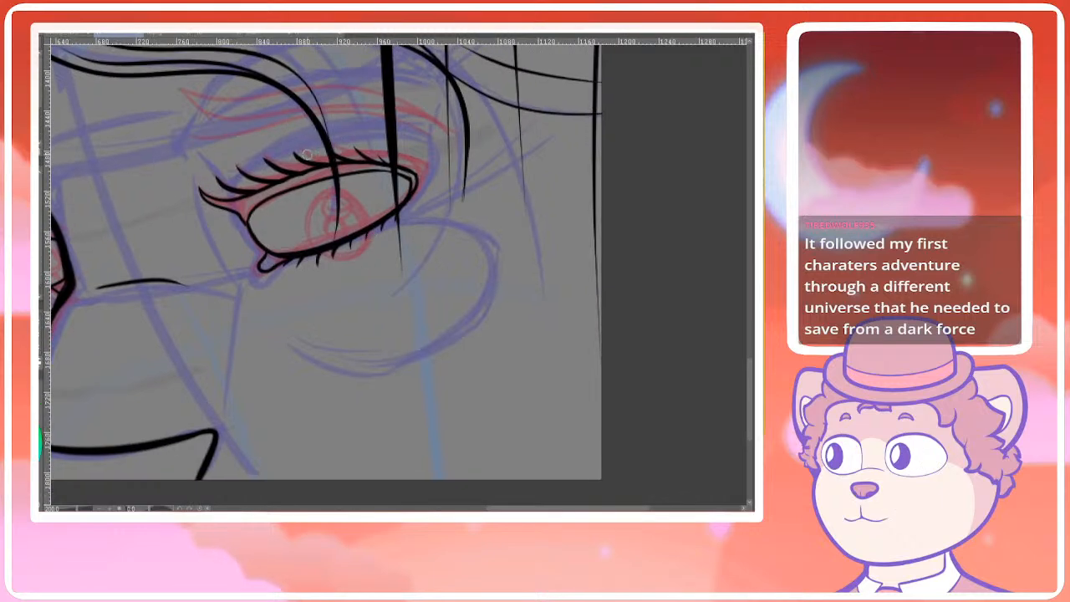
{"action": "scroll", "coordinate": [304, 170], "scroll_direction": "up", "scroll_amount": 6}
{"action": "scroll", "coordinate": [304, 169], "scroll_direction": "down", "scroll_amount": 3}
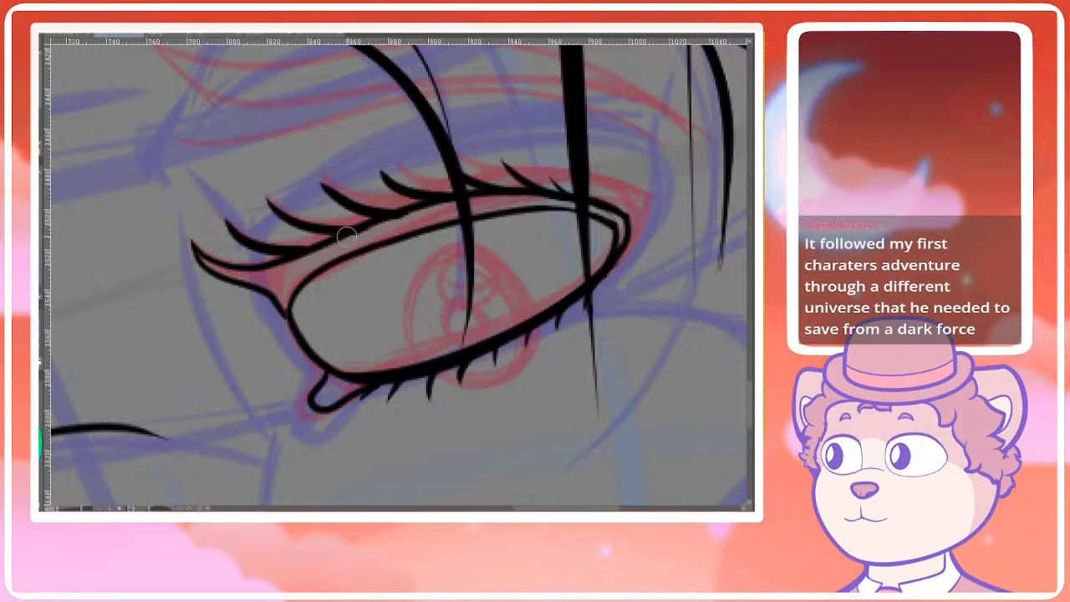
{"action": "left_click_drag", "start_coordinate": [316, 251], "coordinate": [538, 201]}
{"action": "key", "text": "ctrl+z"}
{"action": "mouse_move", "coordinate": [317, 244]}
{"action": "left_mouse_down"}
{"action": "mouse_move", "coordinate": [424, 209]}
{"action": "mouse_move", "coordinate": [583, 206]}
{"action": "left_mouse_up"}
{"action": "key", "text": "ctrl+z"}
{"action": "left_click_drag", "start_coordinate": [411, 210], "coordinate": [530, 206]}
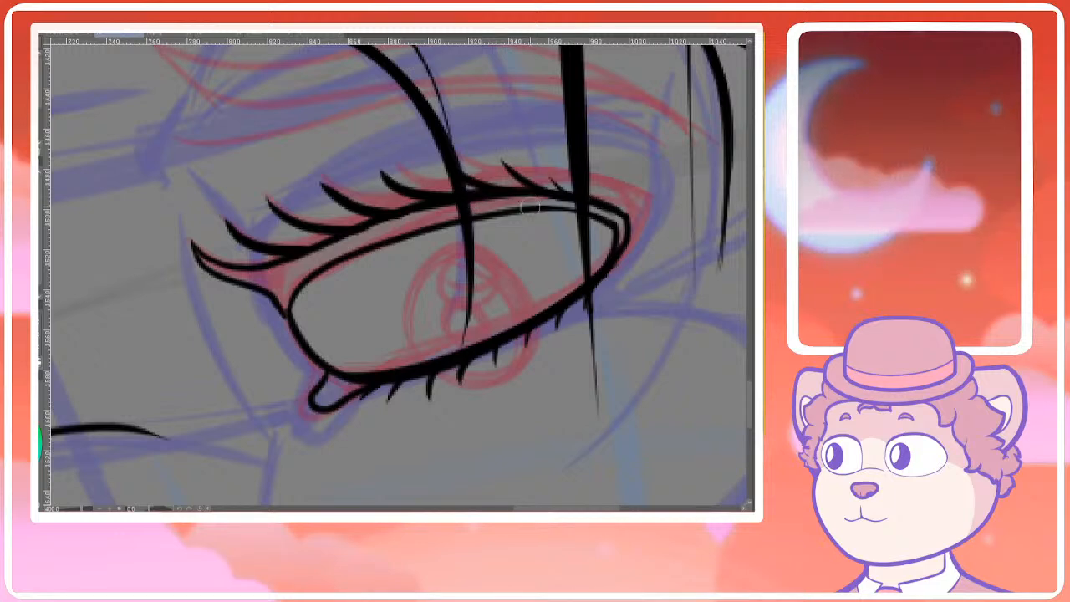
{"action": "key", "text": "ctrl+z"}
{"action": "left_click_drag", "start_coordinate": [337, 234], "coordinate": [585, 202]}
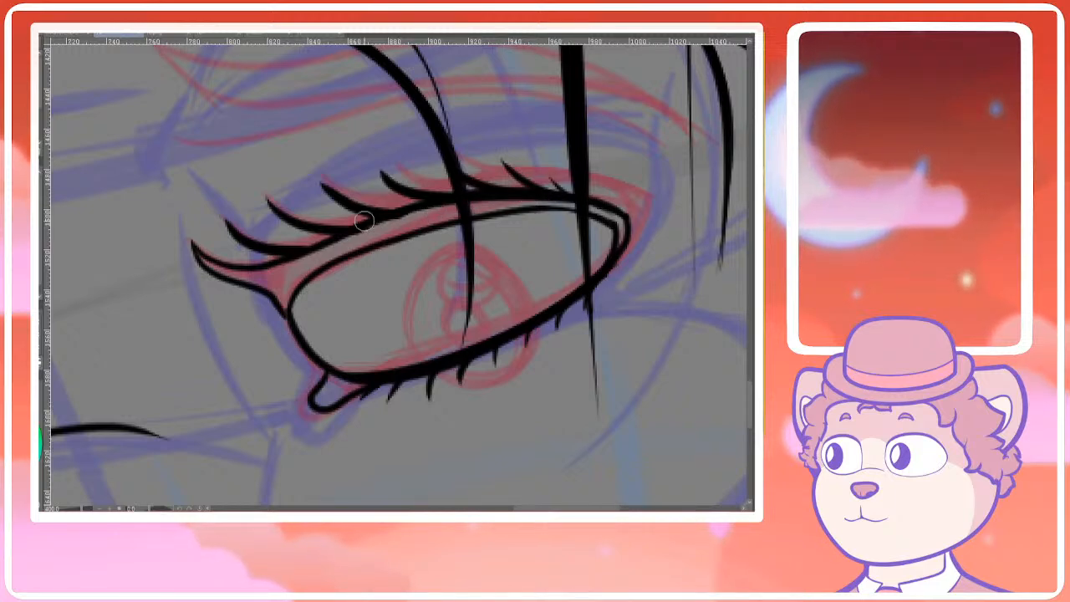
Compare the line weight of the larger eye's lashes with the smaller eye, close up and across the face
{"action": "scroll", "coordinate": [412, 209], "scroll_direction": "down", "scroll_amount": 5}
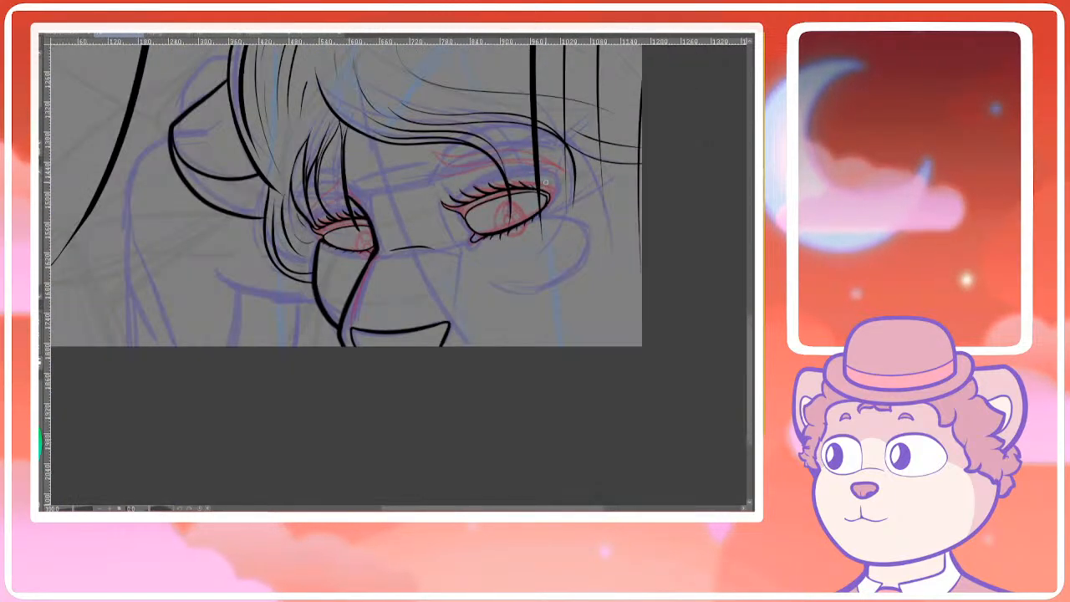
{"action": "scroll", "coordinate": [543, 181], "scroll_direction": "up", "scroll_amount": 5}
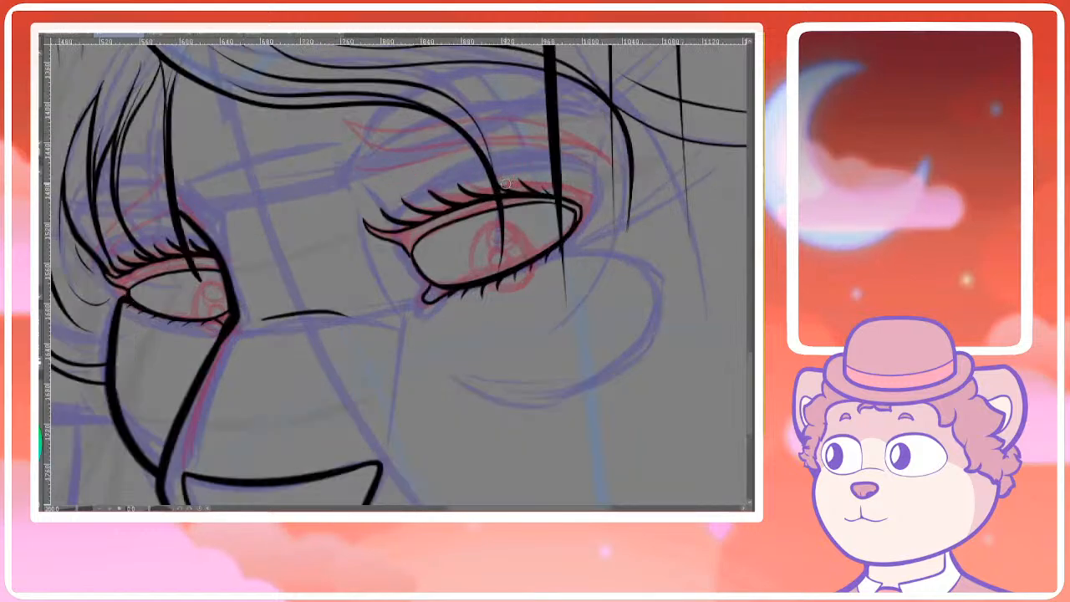
{"action": "scroll", "coordinate": [411, 228], "scroll_direction": "up", "scroll_amount": 2}
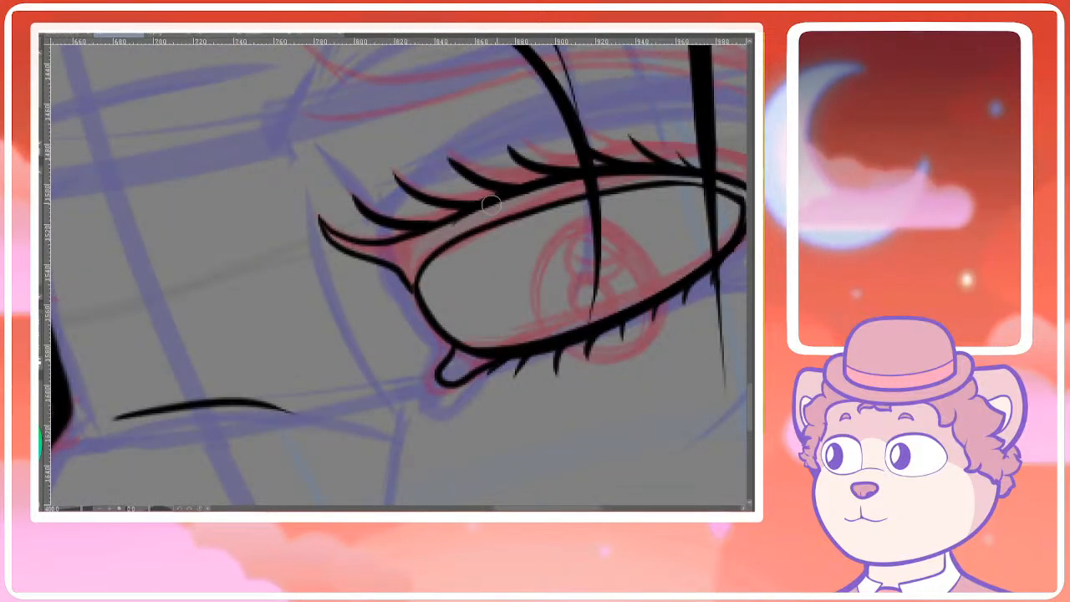
{"action": "scroll", "coordinate": [510, 201], "scroll_direction": "down", "scroll_amount": 5}
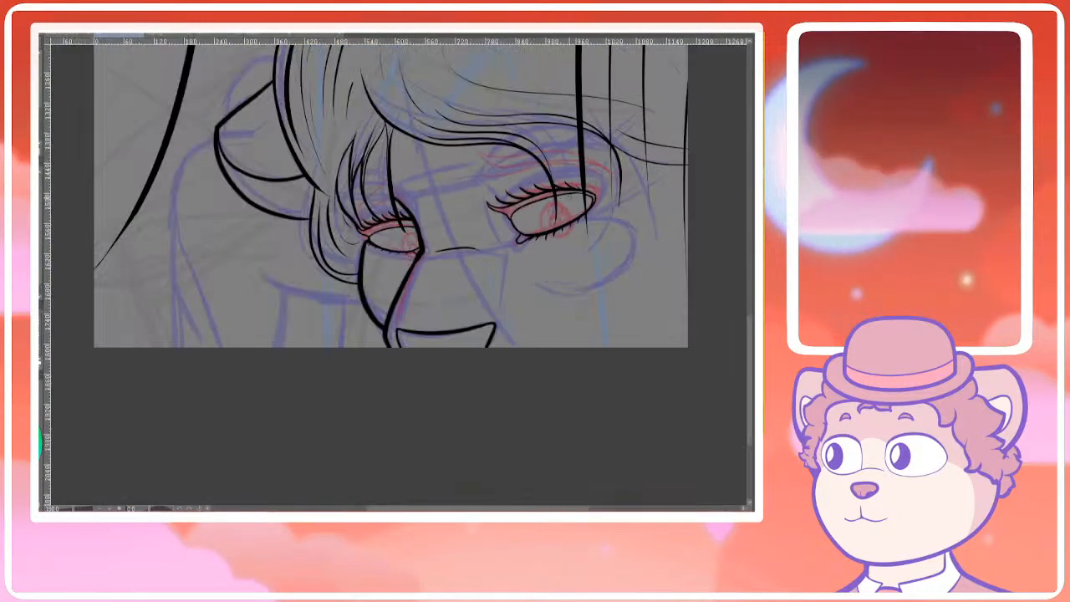
{"action": "scroll", "coordinate": [546, 236], "scroll_direction": "down", "scroll_amount": 2}
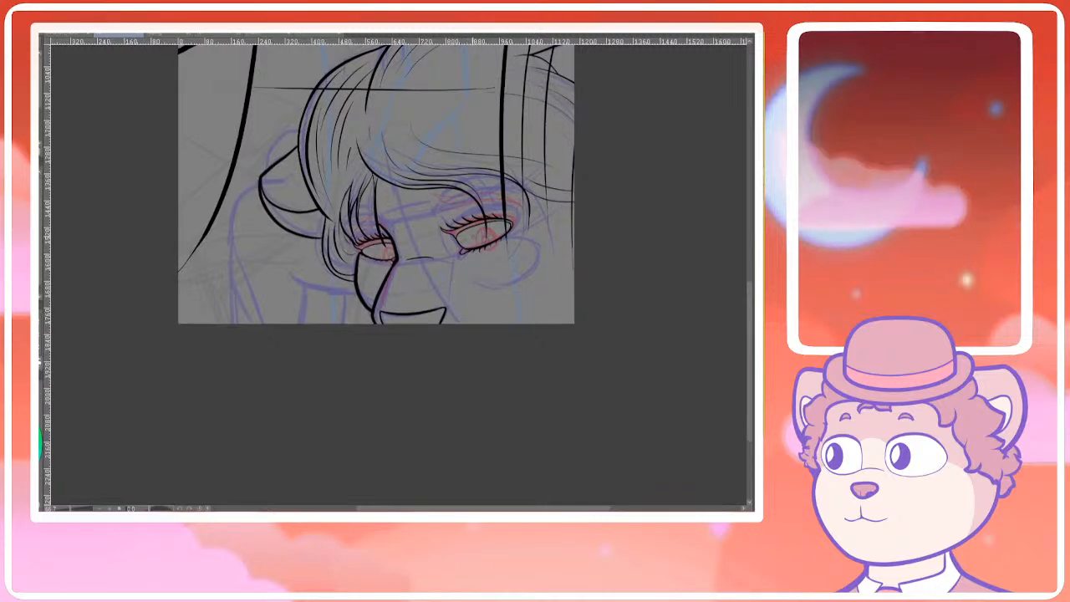
{"action": "scroll", "coordinate": [473, 272], "scroll_direction": "up", "scroll_amount": 4}
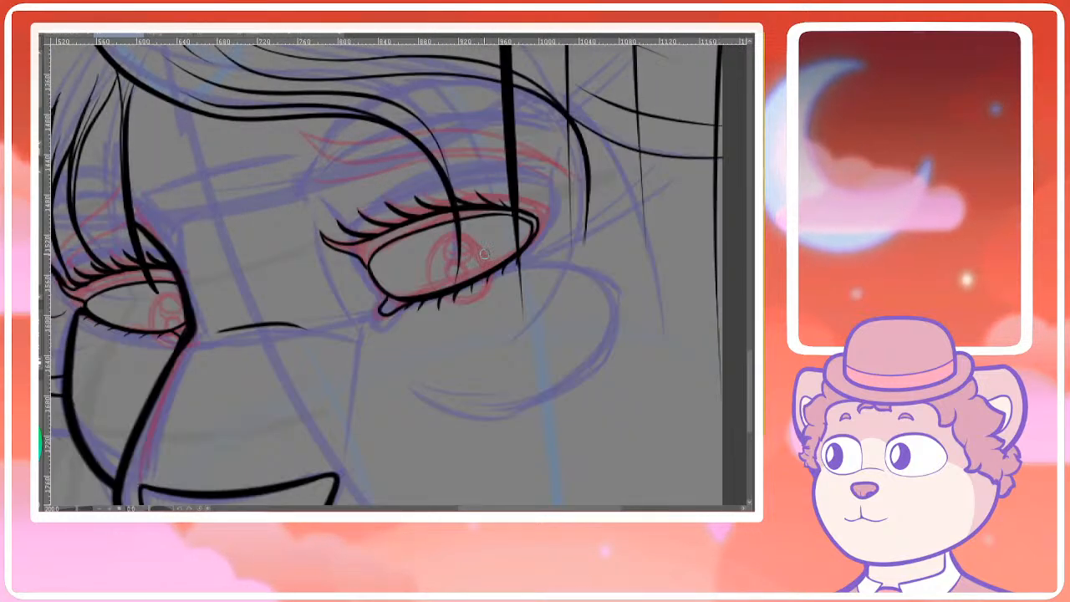
{"action": "scroll", "coordinate": [471, 262], "scroll_direction": "down", "scroll_amount": 4}
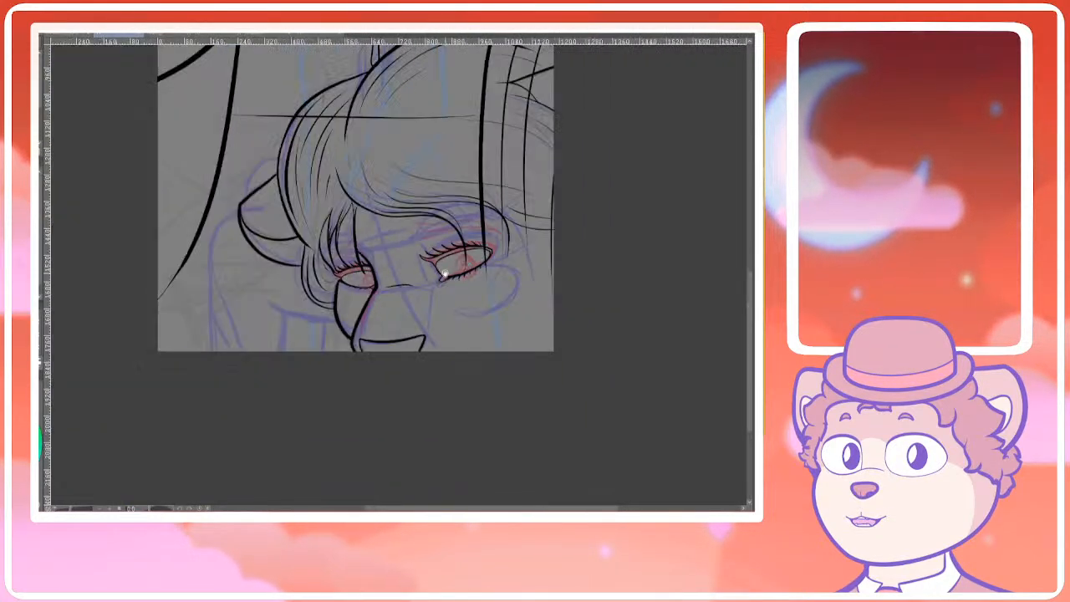
{"action": "scroll", "coordinate": [452, 259], "scroll_direction": "up", "scroll_amount": 4}
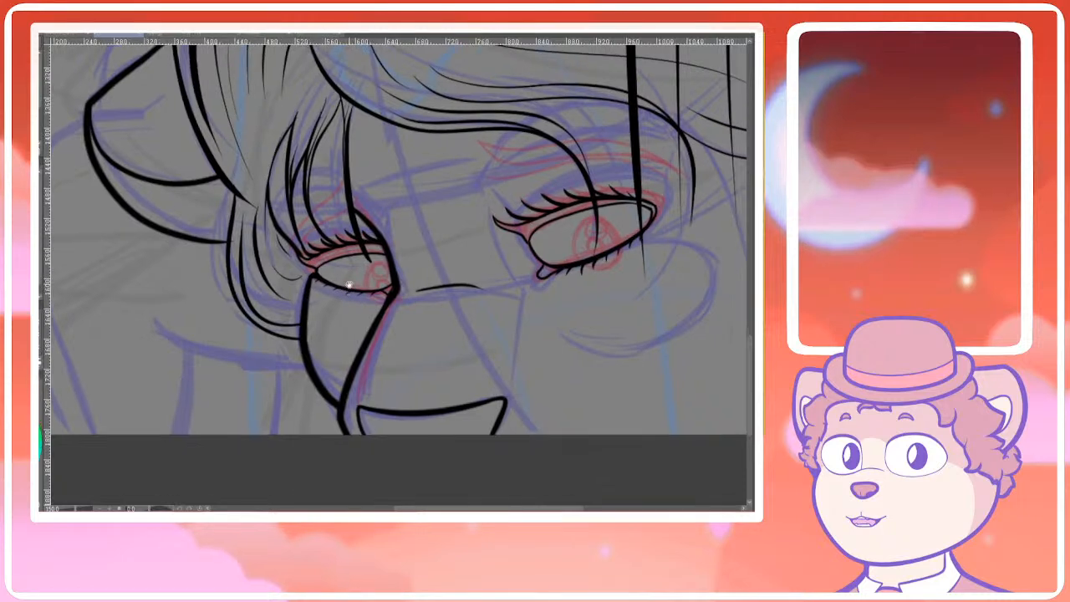
Erase the overshoot of the ear's lower outline where it crosses the side hair strand
{"action": "scroll", "coordinate": [225, 225], "scroll_direction": "up", "scroll_amount": 4}
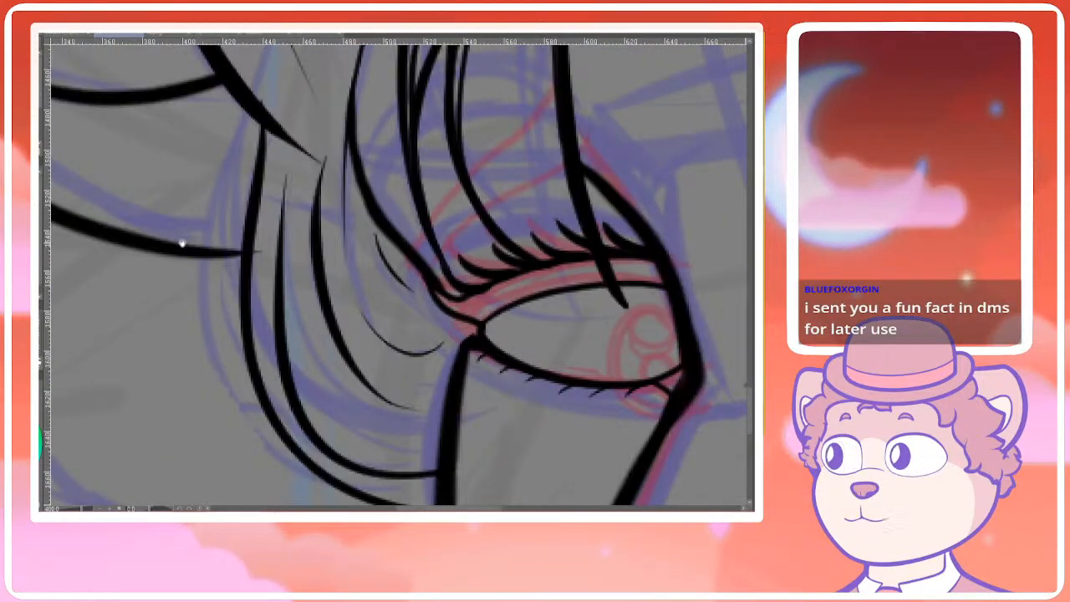
{"action": "left_click_drag", "start_coordinate": [182, 242], "coordinate": [231, 268]}
{"action": "scroll", "coordinate": [263, 279], "scroll_direction": "up", "scroll_amount": 2}
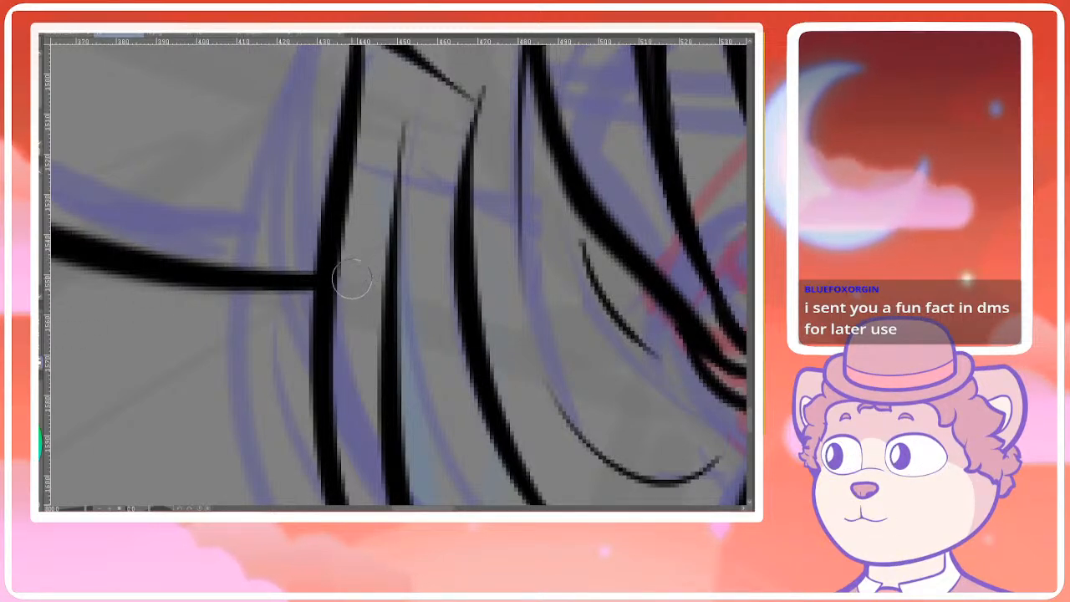
{"action": "scroll", "coordinate": [356, 293], "scroll_direction": "down", "scroll_amount": 3}
{"action": "scroll", "coordinate": [365, 280], "scroll_direction": "up", "scroll_amount": 2}
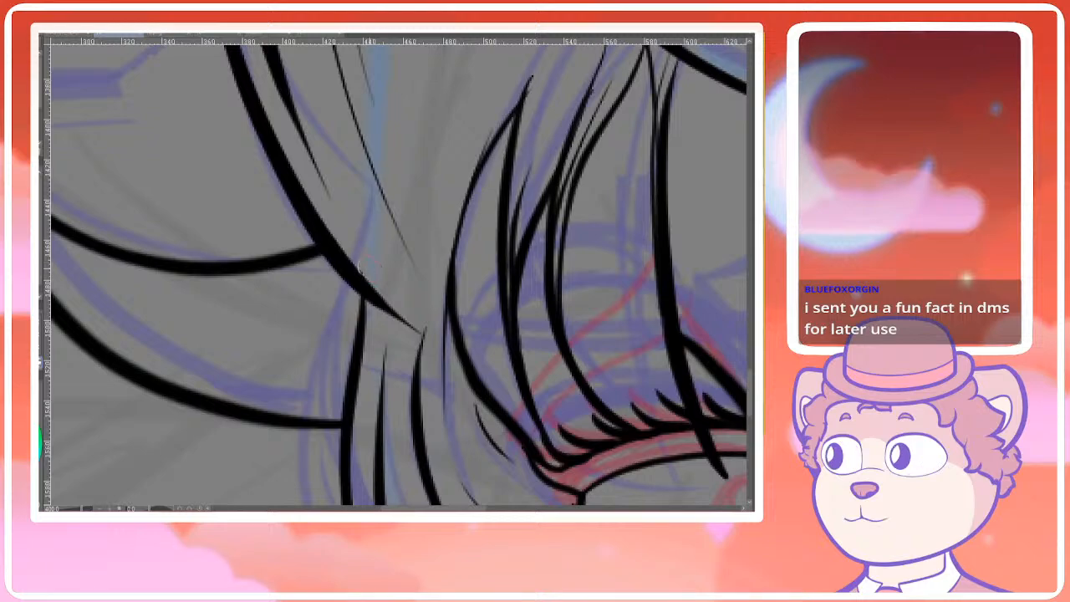
{"action": "scroll", "coordinate": [365, 280], "scroll_direction": "down", "scroll_amount": 4}
{"action": "scroll", "coordinate": [392, 258], "scroll_direction": "up", "scroll_amount": 5}
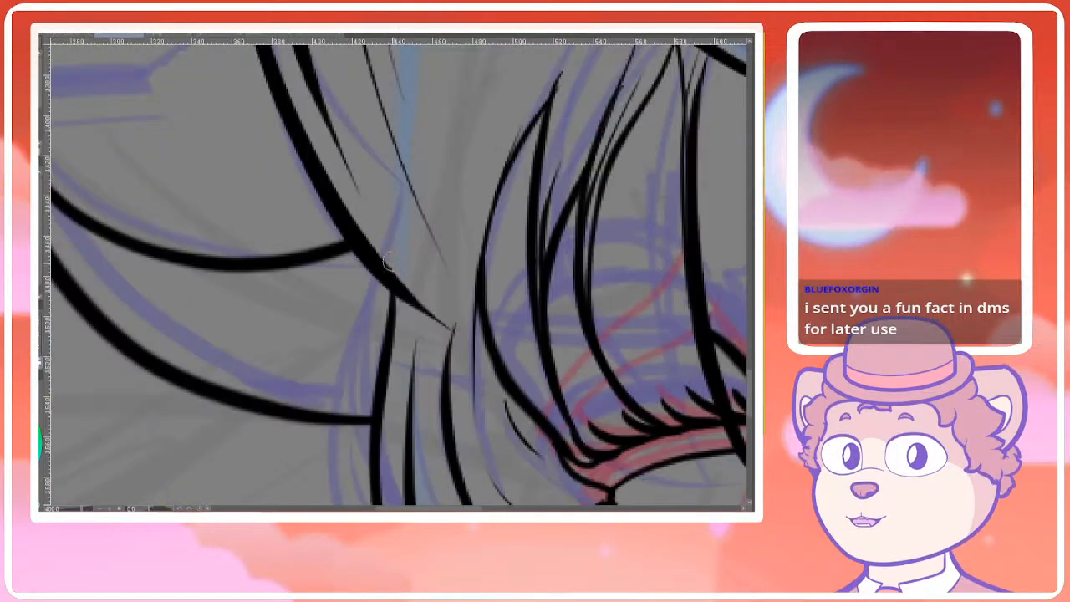
Examine the line art of both eyes, the ear and the surrounding hair within the whole face
{"action": "scroll", "coordinate": [388, 259], "scroll_direction": "down", "scroll_amount": 5}
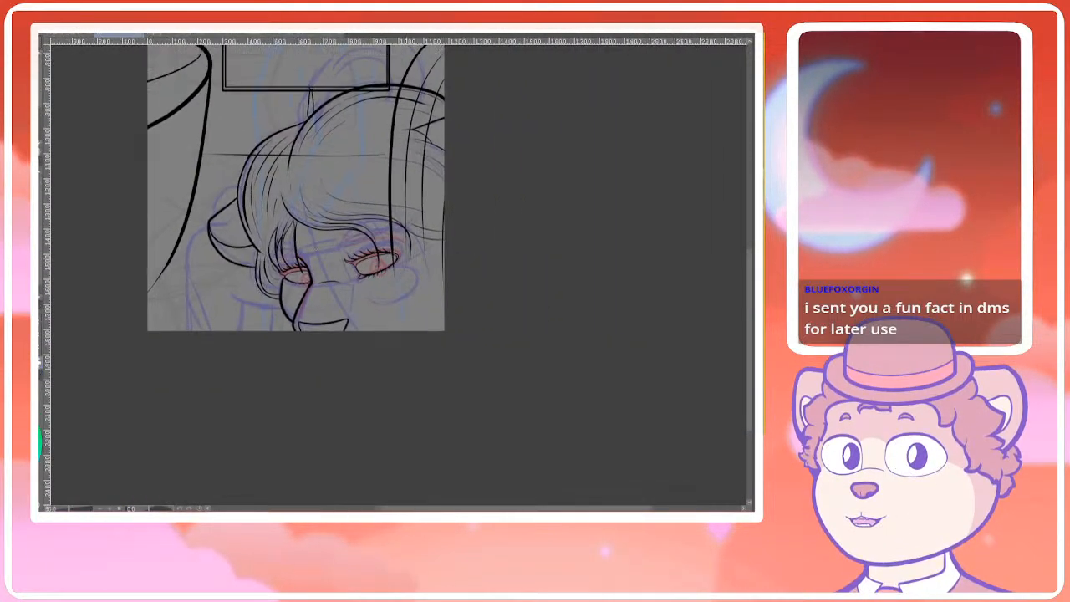
{"action": "scroll", "coordinate": [340, 261], "scroll_direction": "up", "scroll_amount": 3}
{"action": "left_click_drag", "start_coordinate": [340, 261], "coordinate": [415, 236]}
{"action": "left_click_drag", "start_coordinate": [351, 245], "coordinate": [363, 247]}
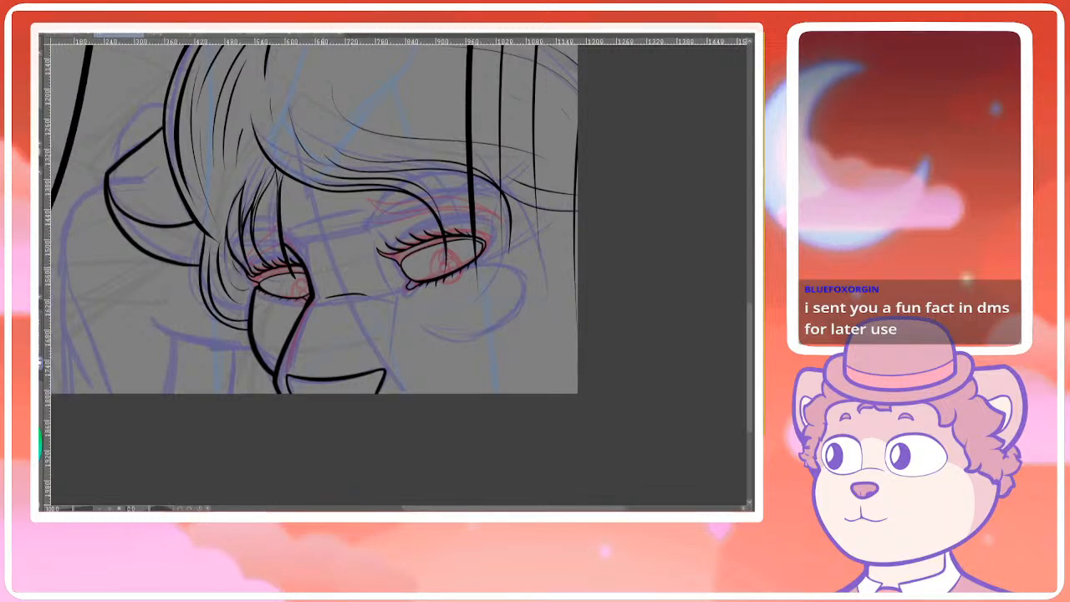
{"action": "left_click_drag", "start_coordinate": [295, 276], "coordinate": [319, 271]}
{"action": "scroll", "coordinate": [290, 270], "scroll_direction": "up", "scroll_amount": 1}
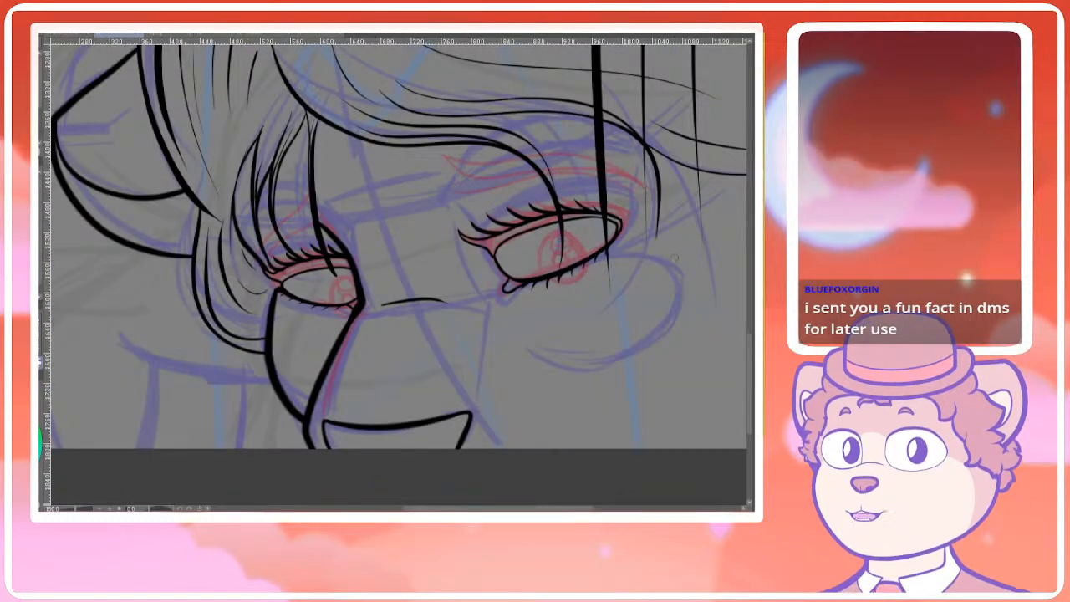
{"action": "key", "text": "ctrl+z"}
{"action": "key", "text": "ctrl+y"}
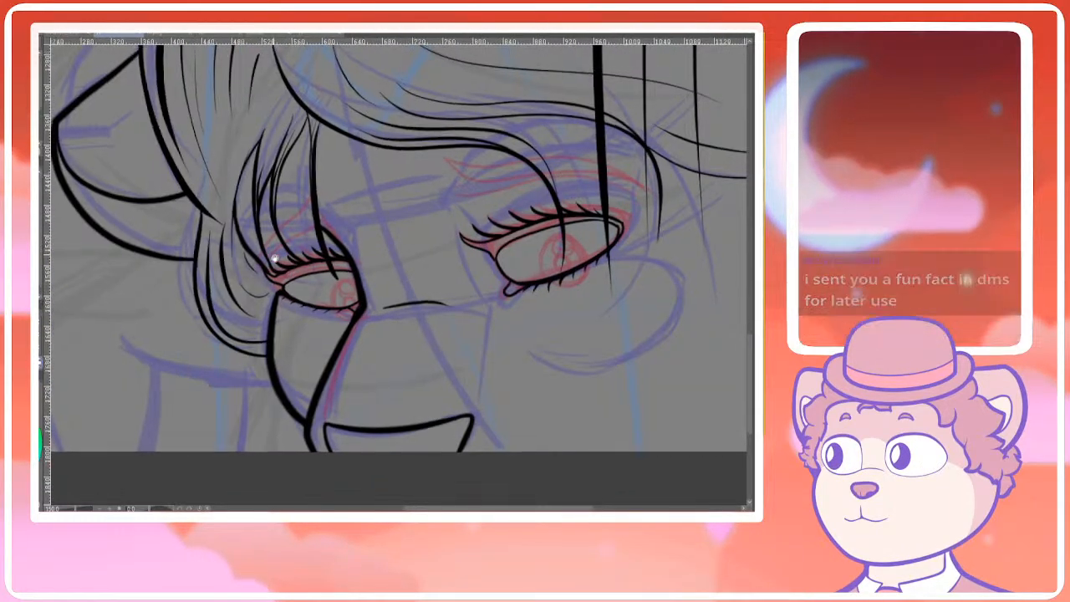
{"action": "left_click_drag", "start_coordinate": [274, 258], "coordinate": [299, 312]}
{"action": "left_click_drag", "start_coordinate": [532, 315], "coordinate": [414, 299]}
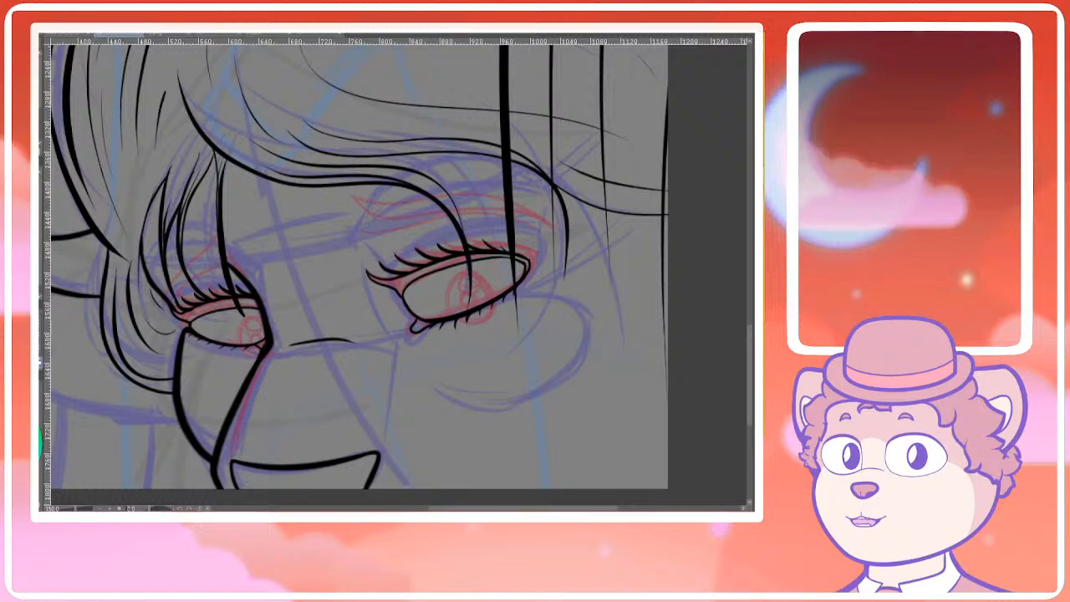
Ink a long, tapered curve for the lower edge of the eyebrow above the larger eye
{"action": "left_click_drag", "start_coordinate": [527, 238], "coordinate": [520, 262]}
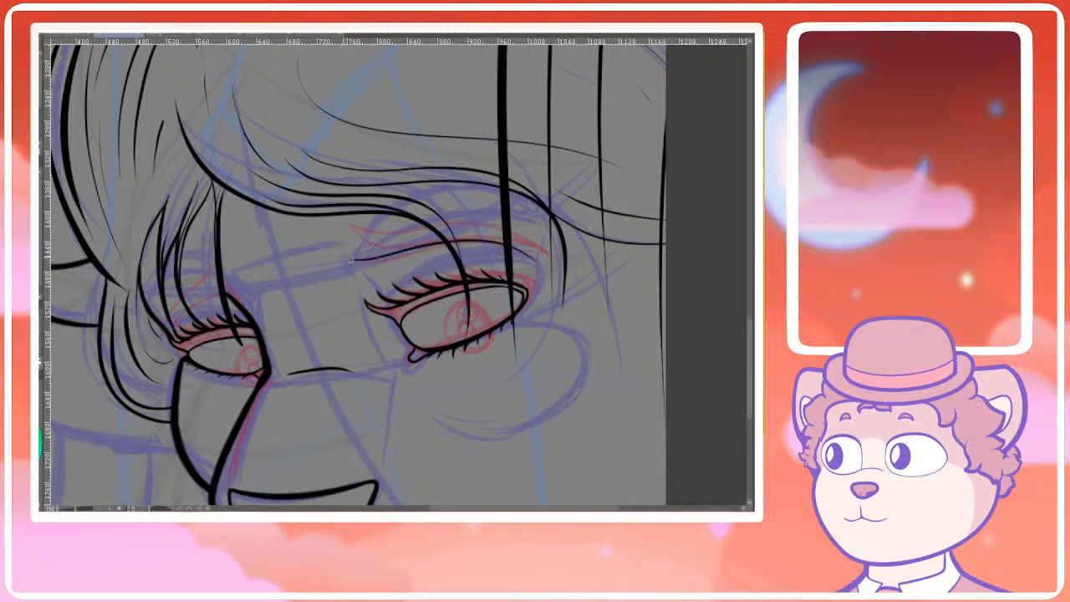
{"action": "left_click_drag", "start_coordinate": [527, 259], "coordinate": [349, 260]}
{"action": "key", "text": "ctrl+z"}
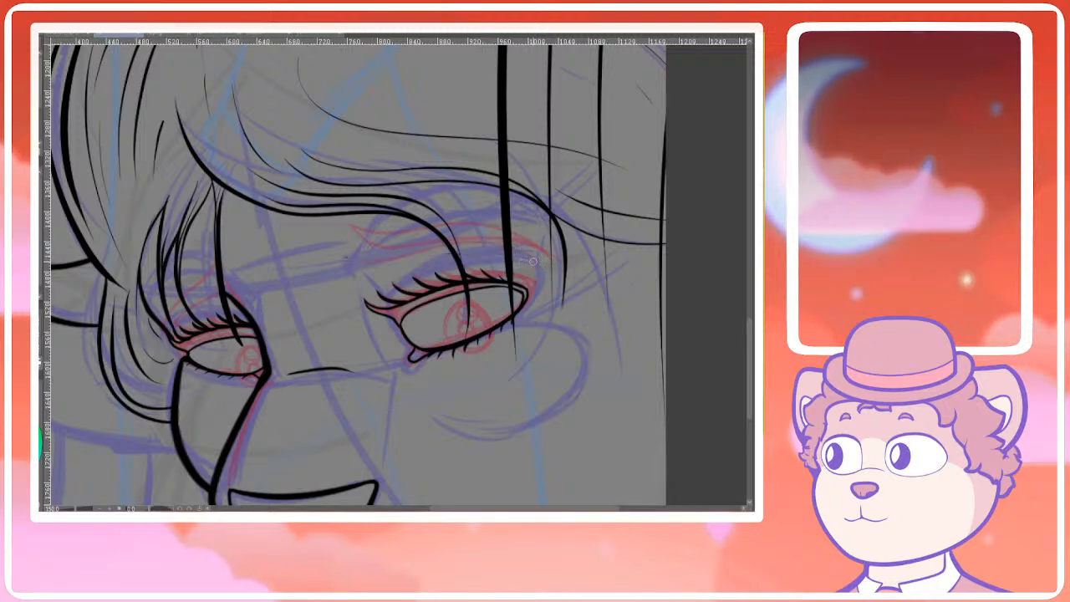
{"action": "left_click_drag", "start_coordinate": [532, 259], "coordinate": [351, 253]}
{"action": "key", "text": "ctrl+z"}
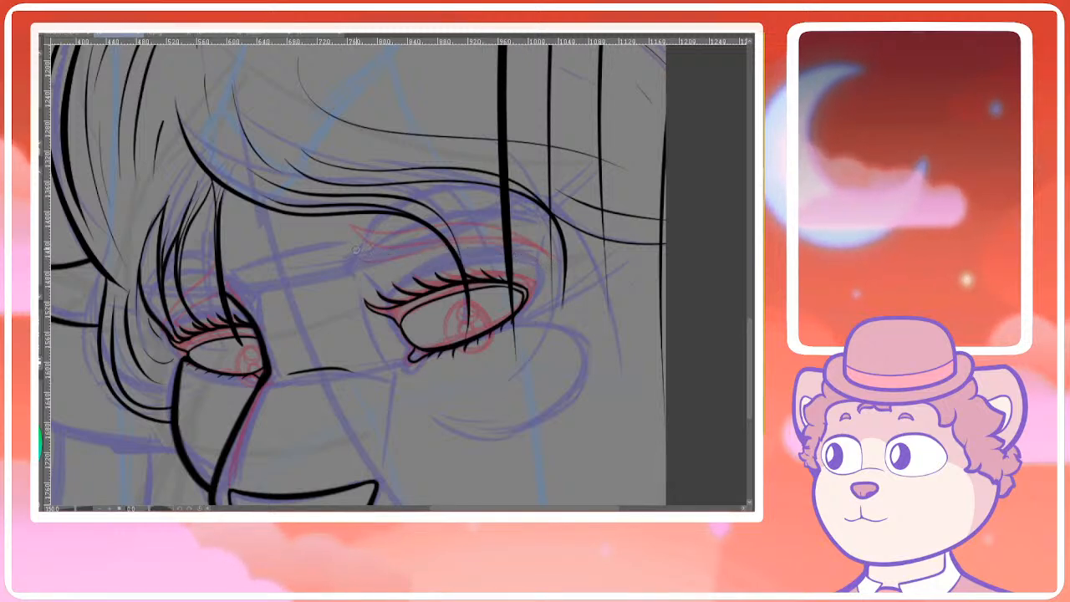
{"action": "key", "text": "ctrl+y"}
{"action": "scroll", "coordinate": [317, 267], "scroll_direction": "down", "scroll_amount": 2}
{"action": "scroll", "coordinate": [267, 292], "scroll_direction": "up", "scroll_amount": 5}
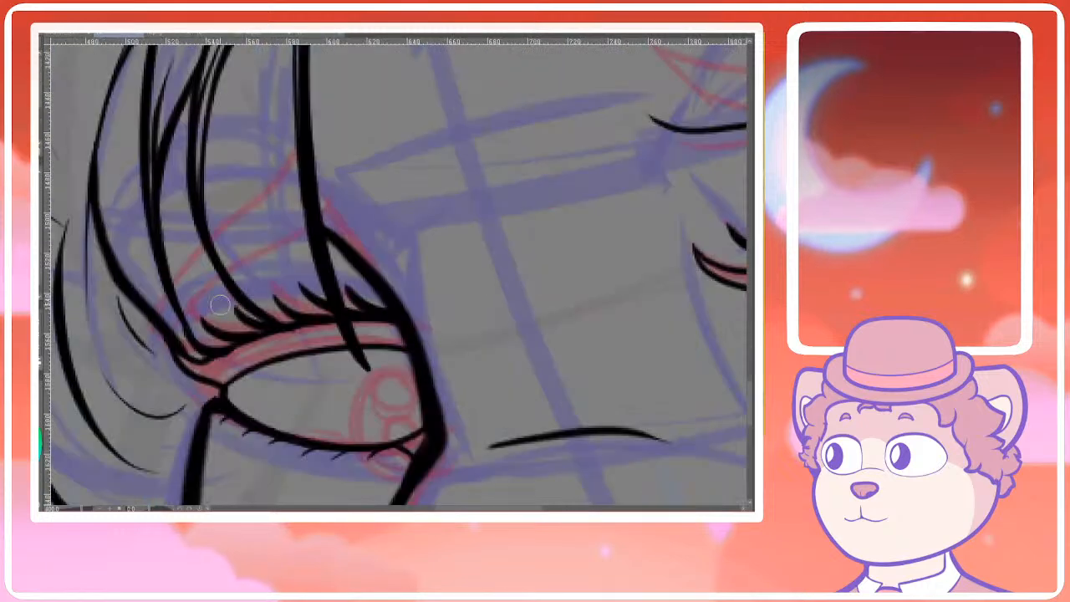
Ink the smaller eye's eyebrow behind the hair strands as tapered upper and lower strokes narrowing to a pointed inner end
{"action": "left_click_drag", "start_coordinate": [173, 336], "coordinate": [299, 206]}
{"action": "key", "text": "ctrl+z"}
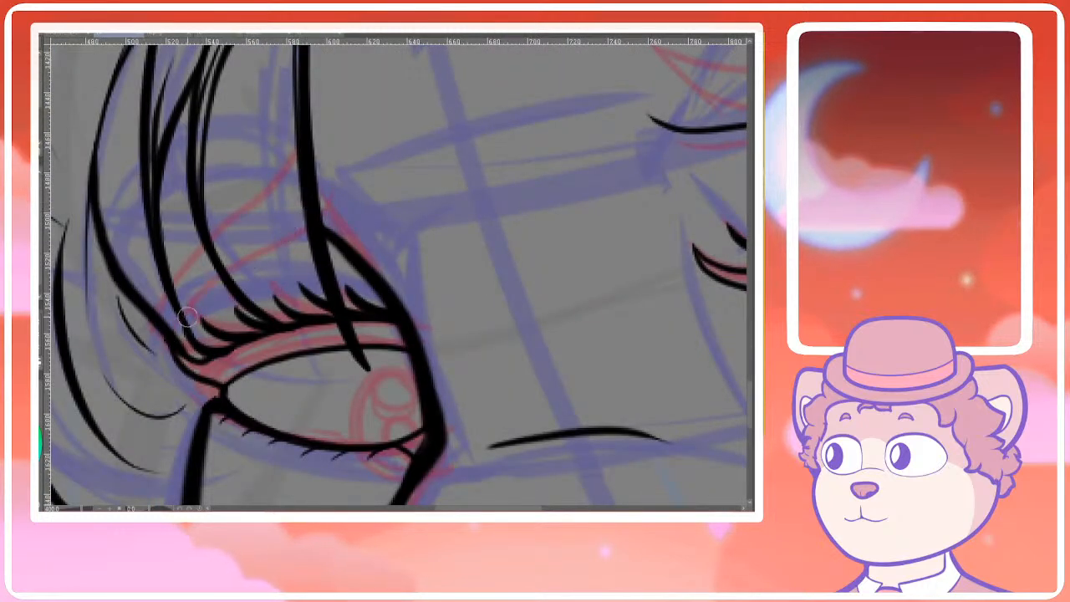
{"action": "mouse_move", "coordinate": [174, 334]}
{"action": "left_mouse_down"}
{"action": "mouse_move", "coordinate": [215, 274]}
{"action": "mouse_move", "coordinate": [300, 192]}
{"action": "mouse_move", "coordinate": [189, 283]}
{"action": "mouse_move", "coordinate": [165, 322]}
{"action": "mouse_move", "coordinate": [289, 209]}
{"action": "mouse_move", "coordinate": [283, 232]}
{"action": "mouse_move", "coordinate": [171, 330]}
{"action": "mouse_move", "coordinate": [166, 353]}
{"action": "left_mouse_up"}
{"action": "key", "text": "ctrl+z"}
{"action": "key", "text": "ctrl+z"}
{"action": "key", "text": "ctrl+z"}
{"action": "scroll", "coordinate": [291, 204], "scroll_direction": "down", "scroll_amount": 4}
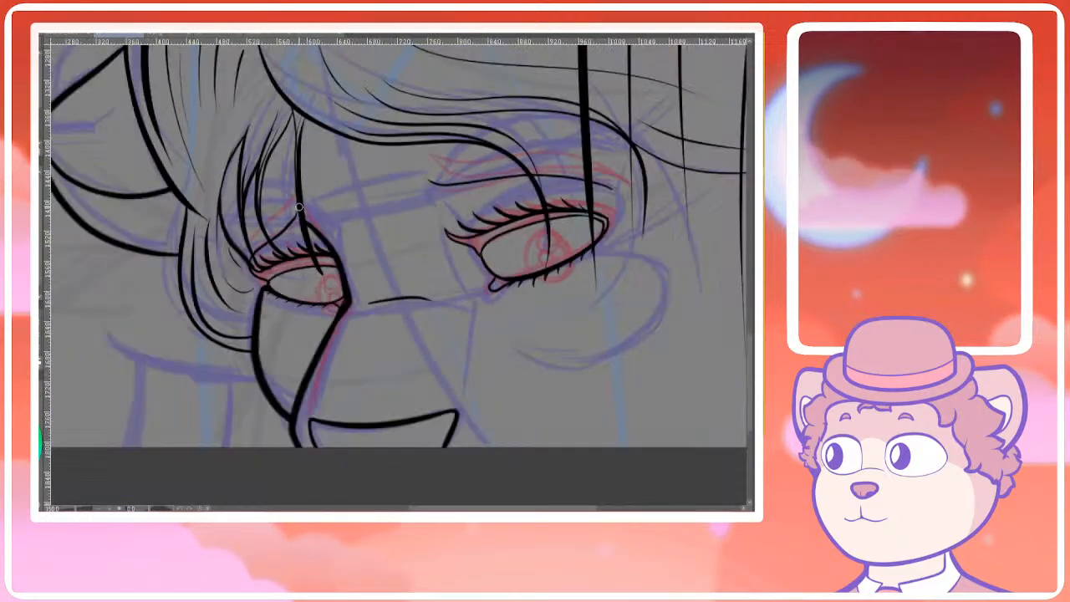
{"action": "scroll", "coordinate": [288, 203], "scroll_direction": "up", "scroll_amount": 2}
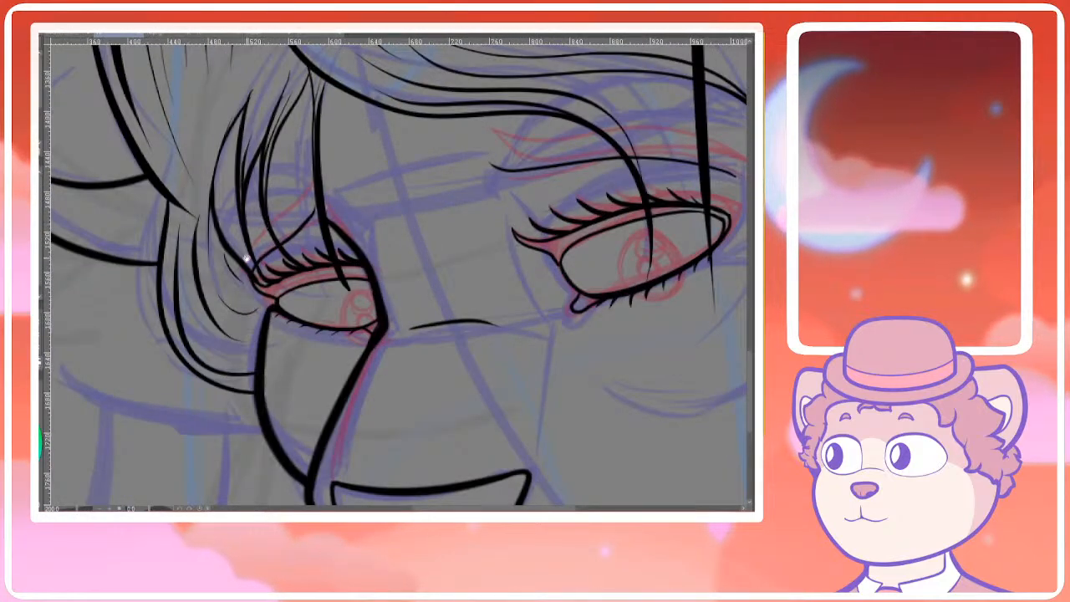
{"action": "mouse_move", "coordinate": [246, 259]}
{"action": "left_mouse_down"}
{"action": "mouse_move", "coordinate": [241, 279]}
{"action": "mouse_move", "coordinate": [303, 199]}
{"action": "mouse_move", "coordinate": [303, 226]}
{"action": "left_mouse_up"}
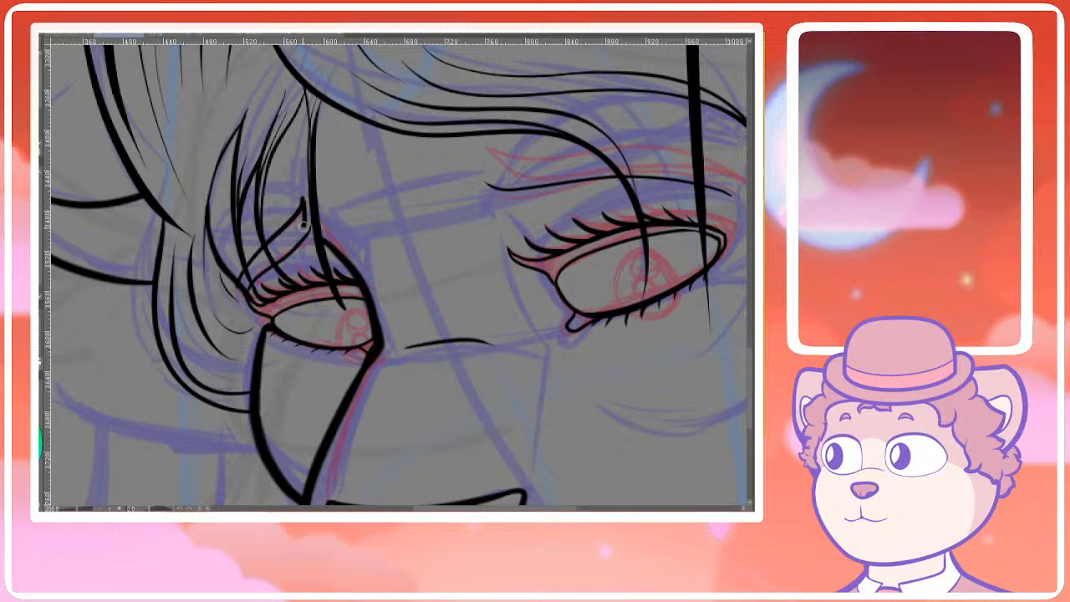
{"action": "scroll", "coordinate": [246, 285], "scroll_direction": "down", "scroll_amount": 4}
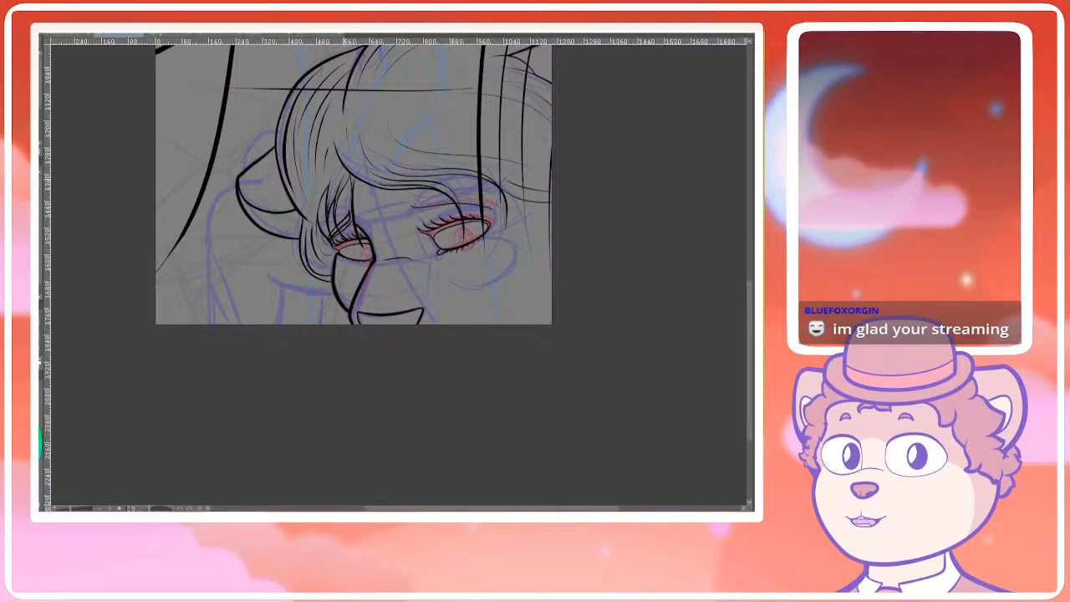
Ink the pointed inner end and long upper edge of the eyebrow above the larger eye
{"action": "scroll", "coordinate": [391, 201], "scroll_direction": "down", "scroll_amount": 1}
{"action": "scroll", "coordinate": [399, 201], "scroll_direction": "up", "scroll_amount": 3}
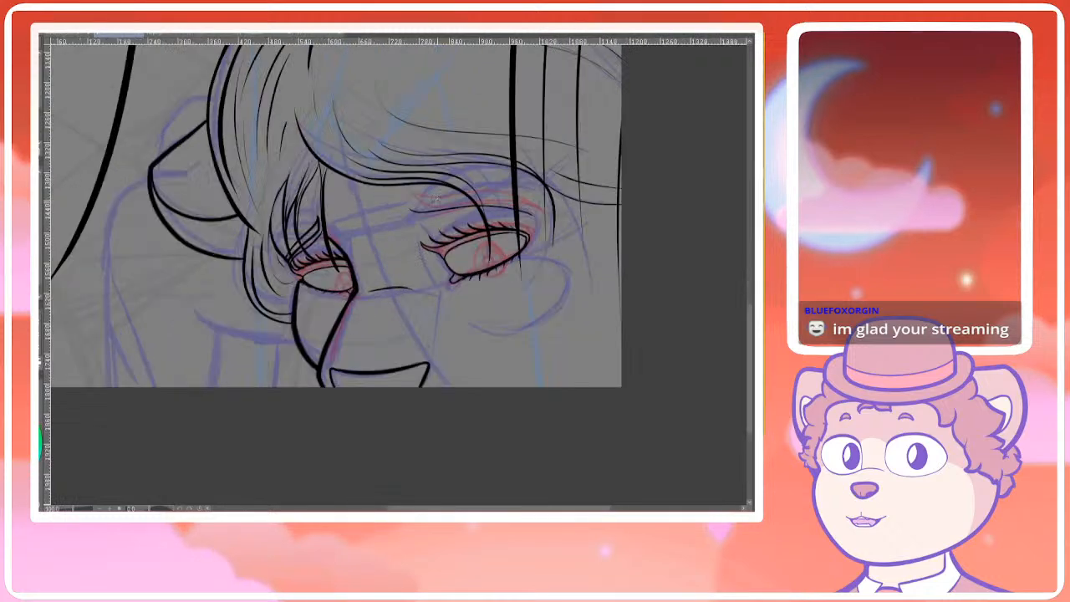
{"action": "left_click_drag", "start_coordinate": [434, 210], "coordinate": [390, 257]}
{"action": "scroll", "coordinate": [389, 257], "scroll_direction": "up", "scroll_amount": 1}
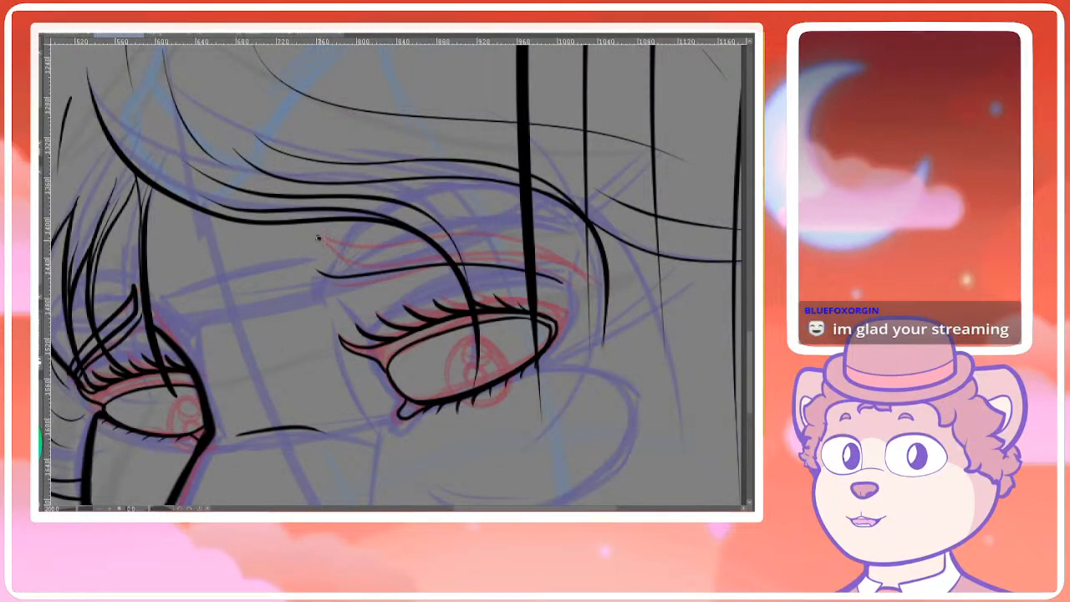
{"action": "mouse_move", "coordinate": [318, 239]}
{"action": "left_mouse_down"}
{"action": "mouse_move", "coordinate": [439, 256]}
{"action": "mouse_move", "coordinate": [525, 252]}
{"action": "left_mouse_up"}
{"action": "key", "text": "ctrl+z"}
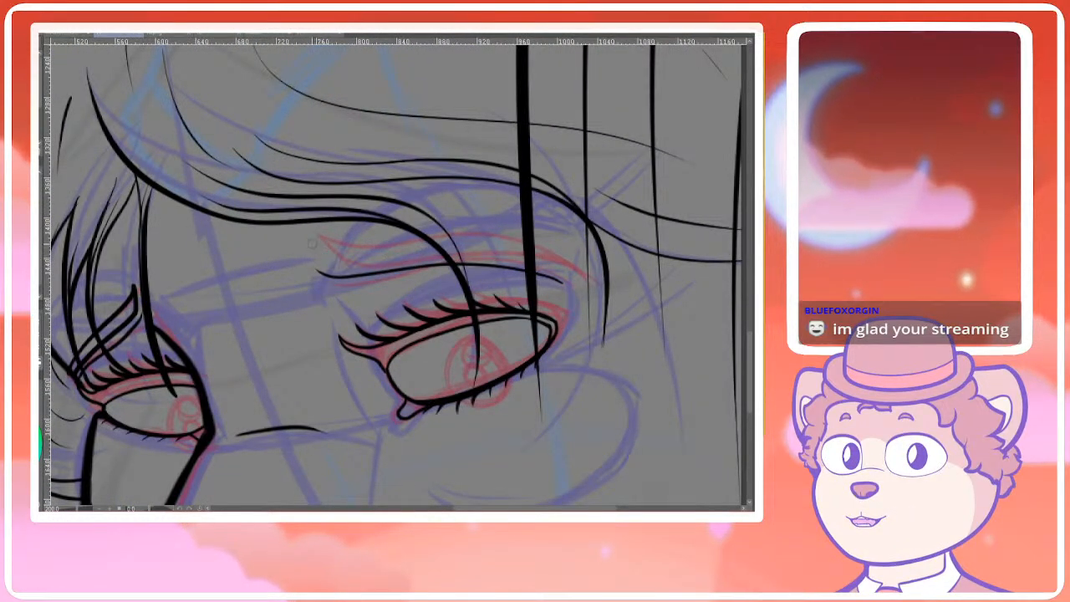
{"action": "mouse_move", "coordinate": [311, 243]}
{"action": "left_mouse_down"}
{"action": "mouse_move", "coordinate": [344, 262]}
{"action": "mouse_move", "coordinate": [525, 253]}
{"action": "left_mouse_up"}
{"action": "key", "text": "ctrl+z"}
{"action": "mouse_move", "coordinate": [311, 240]}
{"action": "left_mouse_down"}
{"action": "mouse_move", "coordinate": [334, 256]}
{"action": "mouse_move", "coordinate": [558, 267]}
{"action": "left_mouse_up"}
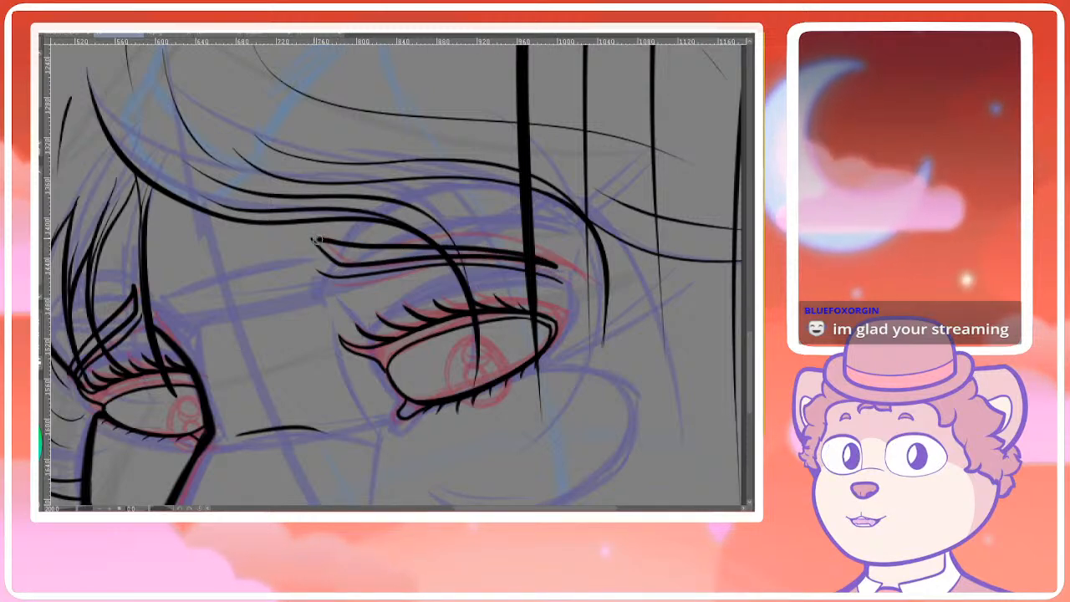
Ink the smaller eye's iris outline as a narrow oval against the nose-side edge of the eye
{"action": "scroll", "coordinate": [316, 240], "scroll_direction": "down", "scroll_amount": 4}
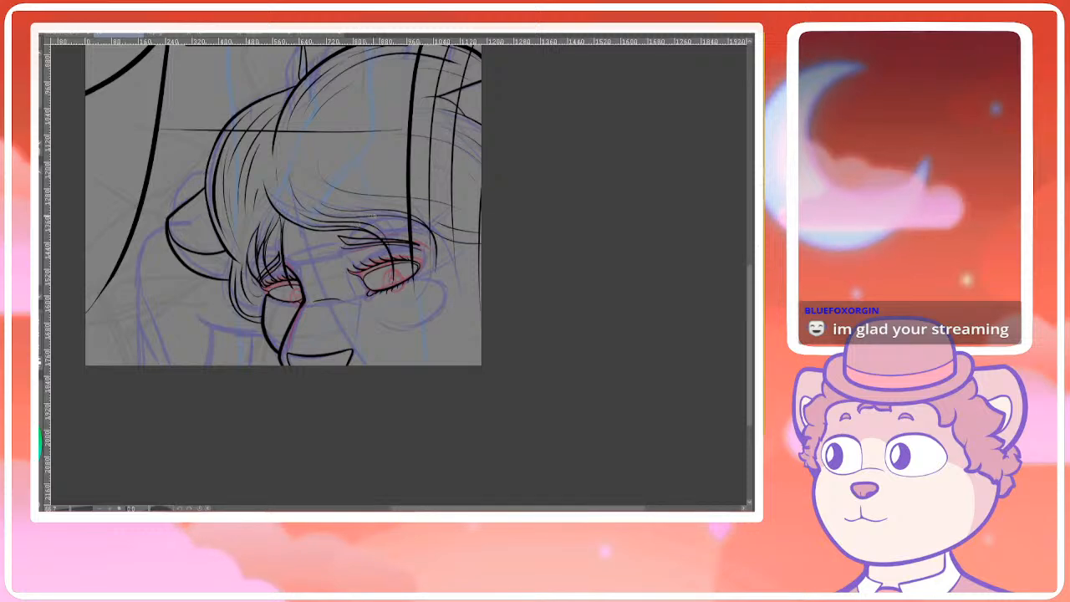
{"action": "scroll", "coordinate": [366, 221], "scroll_direction": "down", "scroll_amount": 2}
{"action": "left_click_drag", "start_coordinate": [322, 233], "coordinate": [335, 260]}
{"action": "scroll", "coordinate": [341, 258], "scroll_direction": "up", "scroll_amount": 2}
{"action": "scroll", "coordinate": [347, 250], "scroll_direction": "down", "scroll_amount": 2}
{"action": "scroll", "coordinate": [353, 298], "scroll_direction": "up", "scroll_amount": 2}
{"action": "scroll", "coordinate": [351, 263], "scroll_direction": "up", "scroll_amount": 5}
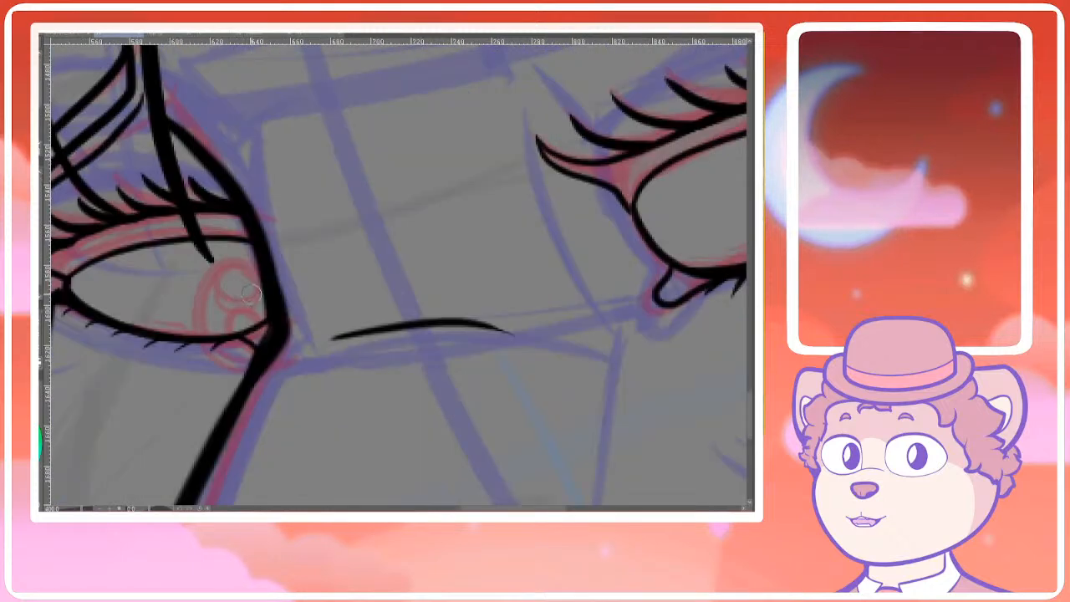
{"action": "left_click_drag", "start_coordinate": [213, 261], "coordinate": [265, 332]}
{"action": "key", "text": "ctrl+z"}
{"action": "mouse_move", "coordinate": [261, 272]}
{"action": "left_mouse_down"}
{"action": "mouse_move", "coordinate": [229, 347]}
{"action": "mouse_move", "coordinate": [259, 338]}
{"action": "left_mouse_up"}
{"action": "key", "text": "ctrl+z"}
{"action": "mouse_move", "coordinate": [261, 275]}
{"action": "left_mouse_down"}
{"action": "mouse_move", "coordinate": [235, 350]}
{"action": "mouse_move", "coordinate": [261, 331]}
{"action": "mouse_move", "coordinate": [211, 275]}
{"action": "mouse_move", "coordinate": [266, 334]}
{"action": "left_mouse_up"}
{"action": "key", "text": "ctrl+z"}
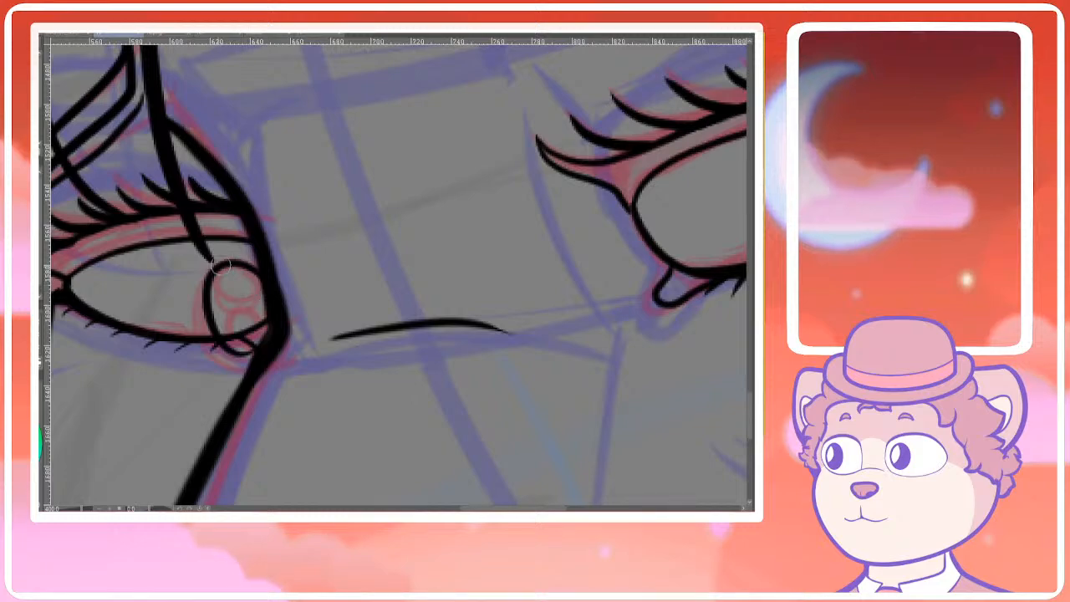
Ink a round highlight with a smaller circle beneath it inside the smaller eye's iris
{"action": "left_click_drag", "start_coordinate": [220, 267], "coordinate": [219, 270]}
{"action": "left_click_drag", "start_coordinate": [243, 306], "coordinate": [248, 333]}
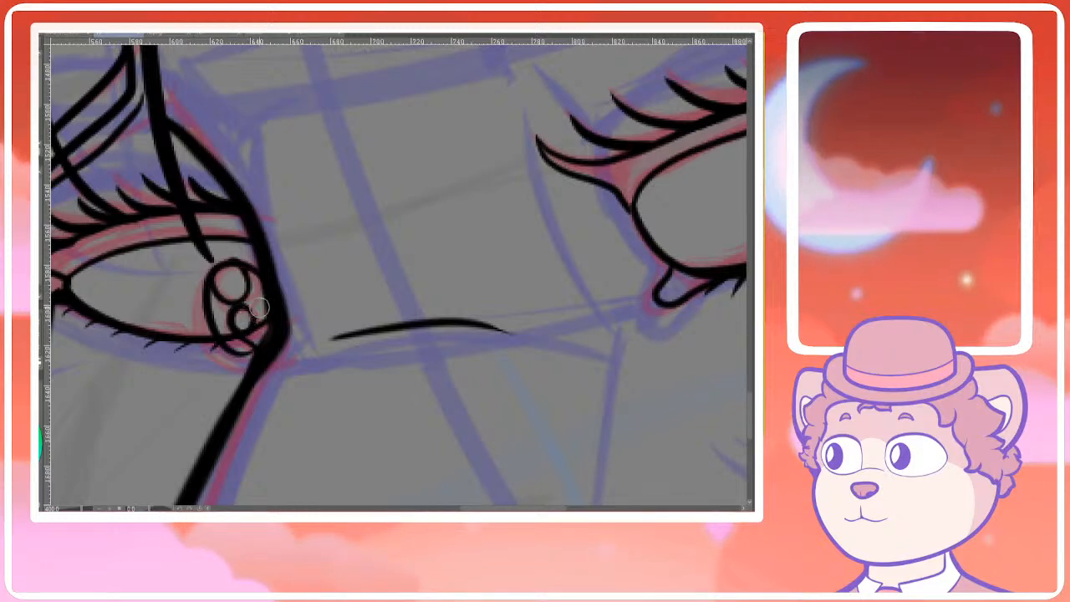
{"action": "scroll", "coordinate": [294, 274], "scroll_direction": "down", "scroll_amount": 4}
{"action": "scroll", "coordinate": [309, 266], "scroll_direction": "up", "scroll_amount": 2}
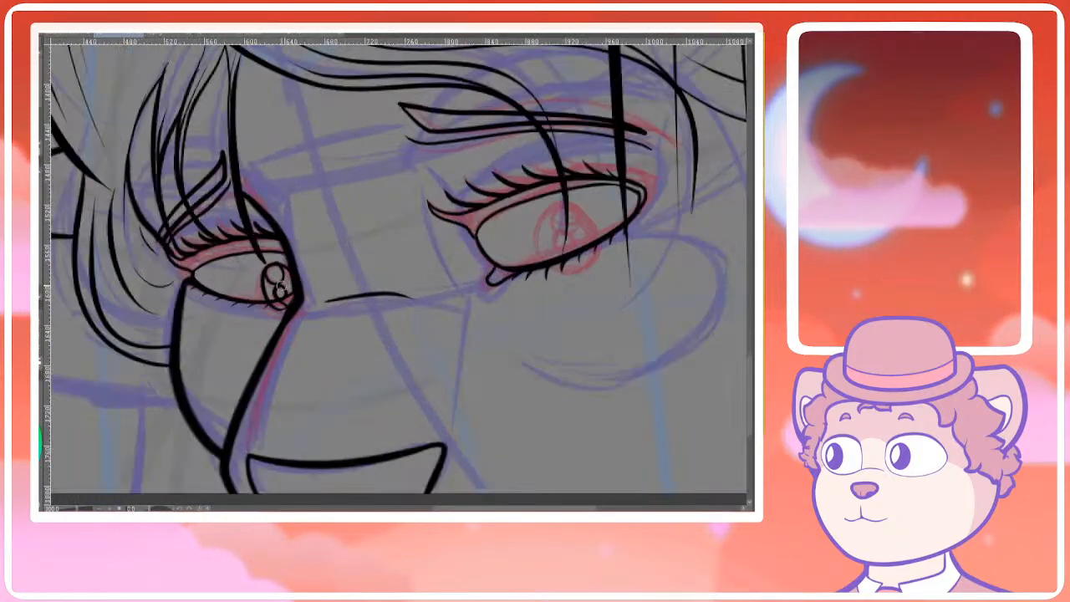
Redraw the small shape beneath the highlight in the smaller eye as a pupil outline reaching the lower lid
{"action": "scroll", "coordinate": [276, 289], "scroll_direction": "up", "scroll_amount": 4}
{"action": "left_click_drag", "start_coordinate": [291, 306], "coordinate": [303, 323]}
{"action": "mouse_move", "coordinate": [282, 256]}
{"action": "left_mouse_down"}
{"action": "mouse_move", "coordinate": [290, 206]}
{"action": "mouse_move", "coordinate": [264, 199]}
{"action": "mouse_move", "coordinate": [255, 209]}
{"action": "left_mouse_up"}
{"action": "mouse_move", "coordinate": [269, 276]}
{"action": "left_mouse_down"}
{"action": "mouse_move", "coordinate": [274, 309]}
{"action": "mouse_move", "coordinate": [294, 315]}
{"action": "mouse_move", "coordinate": [284, 323]}
{"action": "left_mouse_up"}
{"action": "key", "text": "ctrl+z"}
{"action": "key", "text": "ctrl+z"}
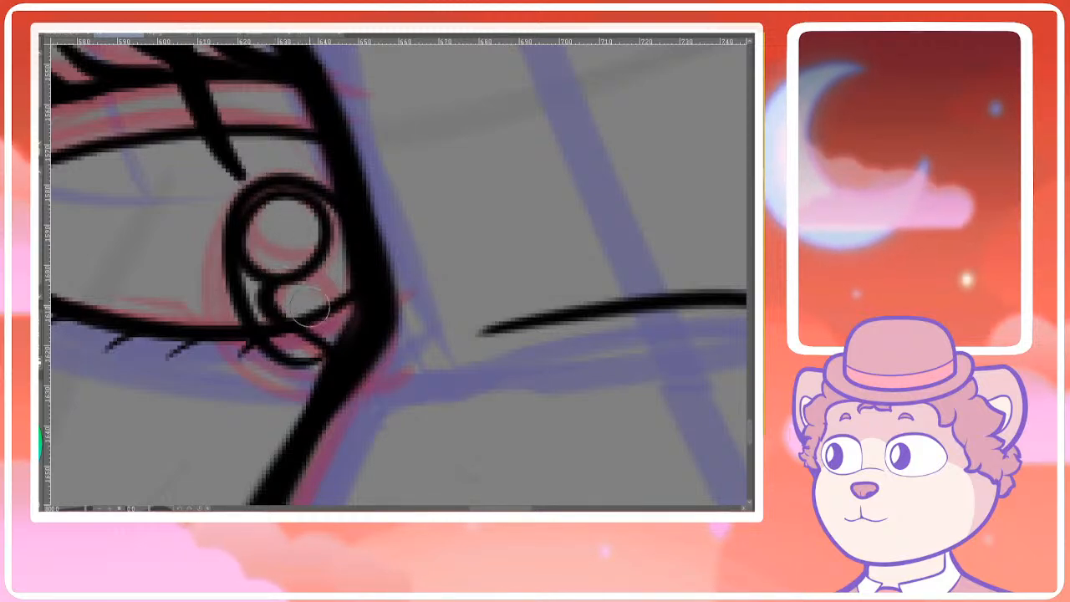
{"action": "key", "text": "ctrl+z"}
{"action": "mouse_move", "coordinate": [277, 281]}
{"action": "left_mouse_down"}
{"action": "mouse_move", "coordinate": [298, 312]}
{"action": "mouse_move", "coordinate": [276, 297]}
{"action": "mouse_move", "coordinate": [287, 322]}
{"action": "left_mouse_up"}
{"action": "key", "text": "ctrl+z"}
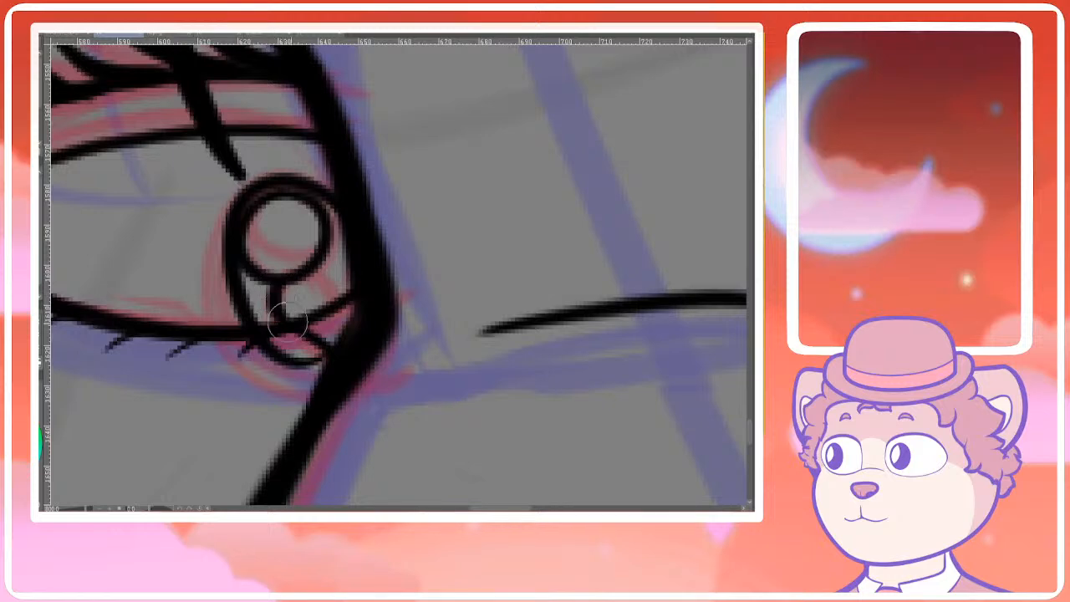
{"action": "mouse_move", "coordinate": [314, 269]}
{"action": "left_mouse_down"}
{"action": "mouse_move", "coordinate": [332, 301]}
{"action": "mouse_move", "coordinate": [326, 313]}
{"action": "mouse_move", "coordinate": [334, 303]}
{"action": "left_mouse_up"}
{"action": "key", "text": "ctrl+z"}
{"action": "key", "text": "ctrl+z"}
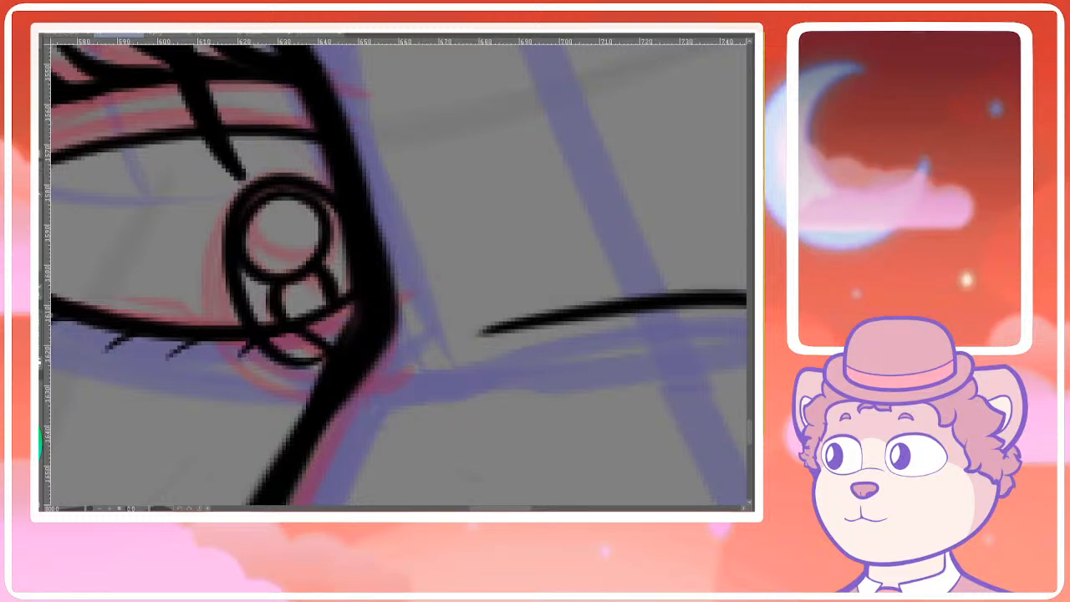
Fill the smaller eye's pupil with solid black
{"action": "left_click", "coordinate": [301, 283]}
{"action": "key", "text": "p"}
{"action": "mouse_move", "coordinate": [299, 293]}
{"action": "left_mouse_down"}
{"action": "mouse_move", "coordinate": [285, 296]}
{"action": "mouse_move", "coordinate": [312, 293]}
{"action": "mouse_move", "coordinate": [310, 282]}
{"action": "mouse_move", "coordinate": [334, 263]}
{"action": "left_mouse_up"}
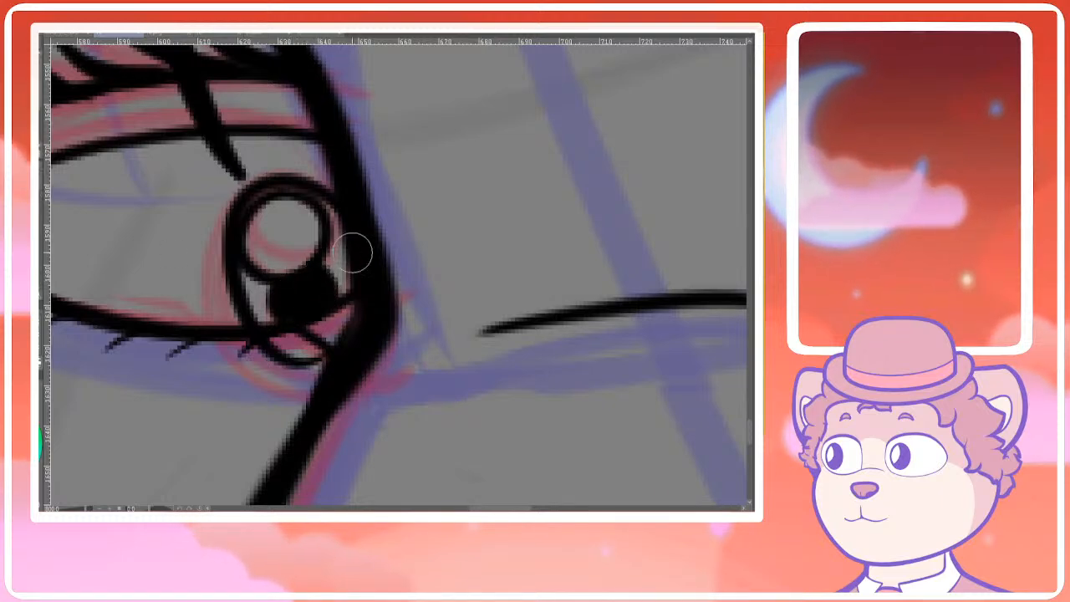
{"action": "scroll", "coordinate": [401, 236], "scroll_direction": "down", "scroll_amount": 8}
{"action": "left_click_drag", "start_coordinate": [548, 201], "coordinate": [391, 231]}
{"action": "scroll", "coordinate": [393, 233], "scroll_direction": "up", "scroll_amount": 4}
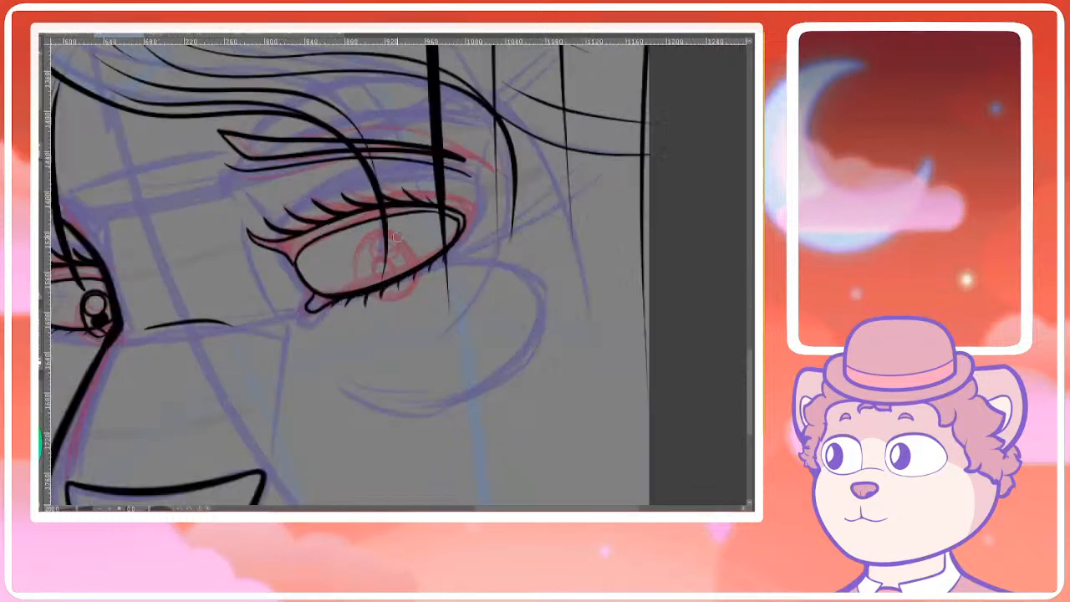
{"action": "scroll", "coordinate": [397, 238], "scroll_direction": "up", "scroll_amount": 3}
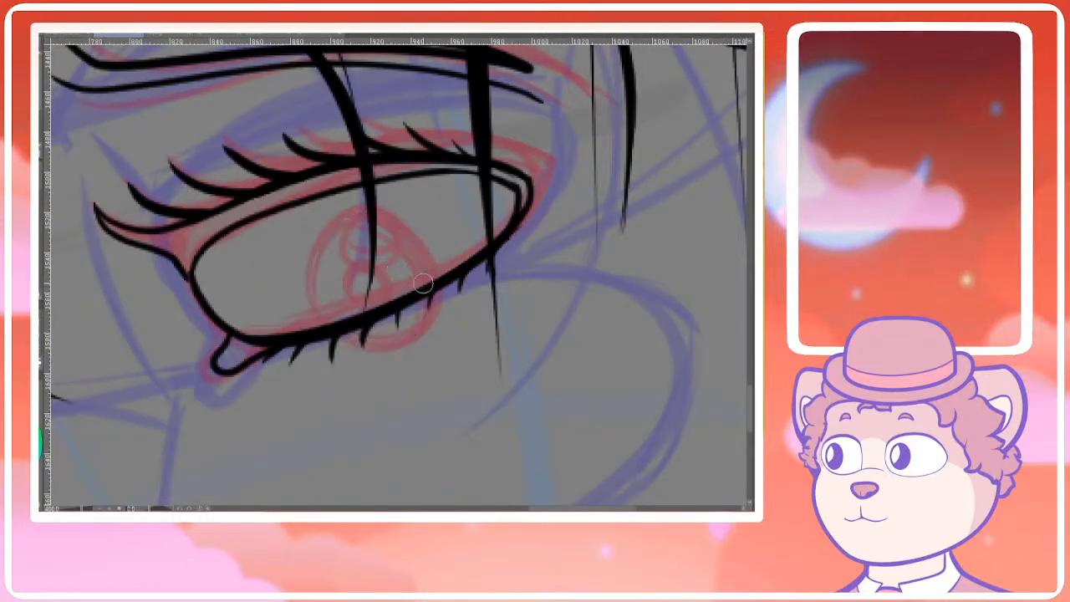
{"action": "mouse_move", "coordinate": [433, 303]}
{"action": "left_mouse_down"}
{"action": "mouse_move", "coordinate": [314, 285]}
{"action": "mouse_move", "coordinate": [413, 288]}
{"action": "mouse_move", "coordinate": [363, 218]}
{"action": "mouse_move", "coordinate": [408, 343]}
{"action": "mouse_move", "coordinate": [368, 200]}
{"action": "mouse_move", "coordinate": [413, 280]}
{"action": "mouse_move", "coordinate": [314, 284]}
{"action": "mouse_move", "coordinate": [385, 351]}
{"action": "mouse_move", "coordinate": [418, 246]}
{"action": "mouse_move", "coordinate": [368, 347]}
{"action": "left_mouse_up"}
{"action": "key", "text": "ctrl+z"}
{"action": "key", "text": "ctrl+z"}
{"action": "key", "text": "ctrl+z"}
{"action": "key", "text": "ctrl+z"}
{"action": "key", "text": "ctrl+z"}
{"action": "key", "text": "ctrl+z"}
{"action": "mouse_move", "coordinate": [435, 305]}
{"action": "left_mouse_down"}
{"action": "mouse_move", "coordinate": [314, 285]}
{"action": "mouse_move", "coordinate": [383, 359]}
{"action": "mouse_move", "coordinate": [399, 362]}
{"action": "left_mouse_up"}
{"action": "key", "text": "ctrl+z"}
{"action": "key", "text": "ctrl+z"}
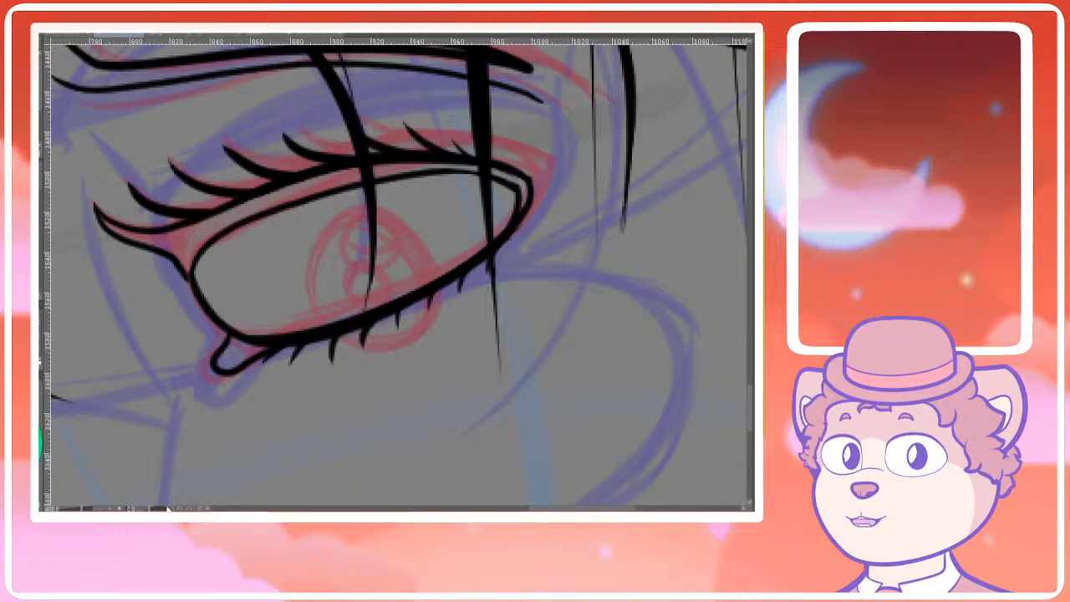
Ink the larger eye's iris outline as a rounded arch with both ends meeting the lower lash line
{"action": "key", "text": "4"}
{"action": "key", "text": "4"}
{"action": "left_click_drag", "start_coordinate": [502, 167], "coordinate": [447, 415]}
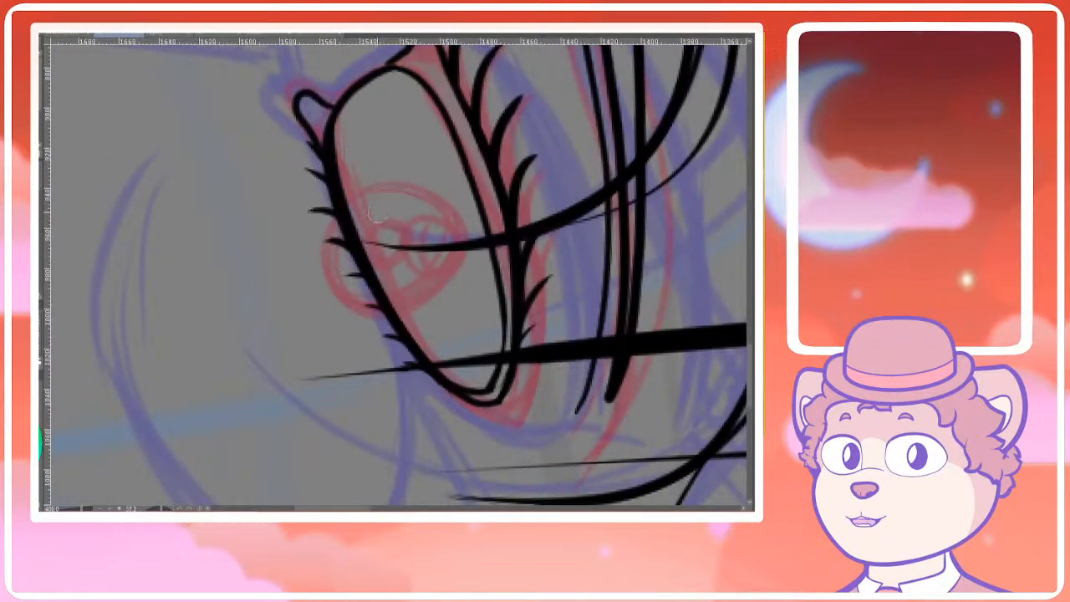
{"action": "scroll", "coordinate": [410, 159], "scroll_direction": "up", "scroll_amount": 3}
{"action": "mouse_move", "coordinate": [298, 225]}
{"action": "left_mouse_down"}
{"action": "mouse_move", "coordinate": [310, 220]}
{"action": "mouse_move", "coordinate": [377, 443]}
{"action": "left_mouse_up"}
{"action": "key", "text": "ctrl+z"}
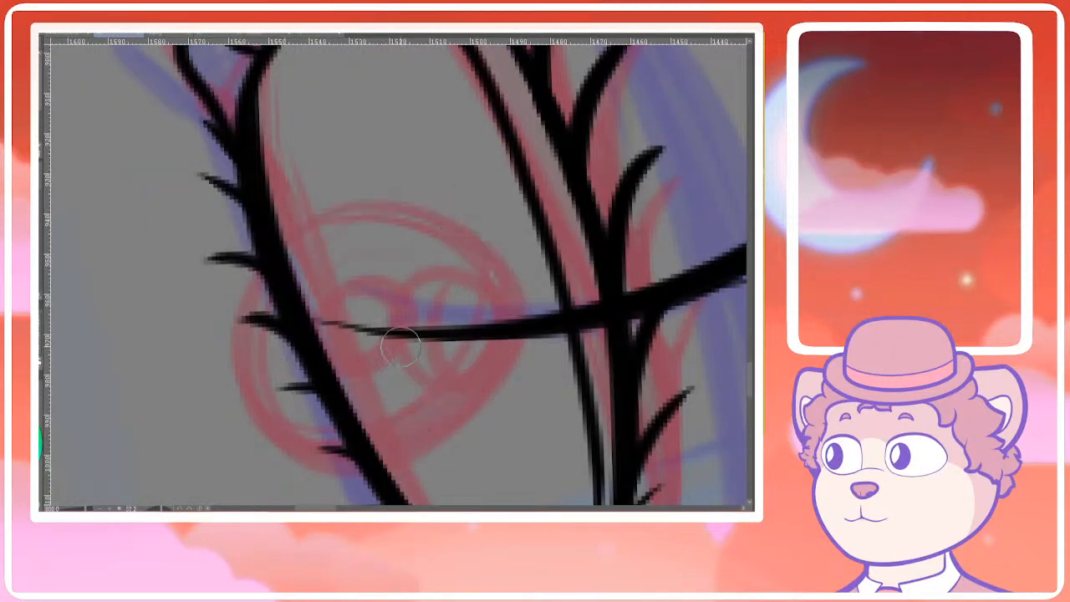
{"action": "key", "text": "e"}
{"action": "key", "text": "p"}
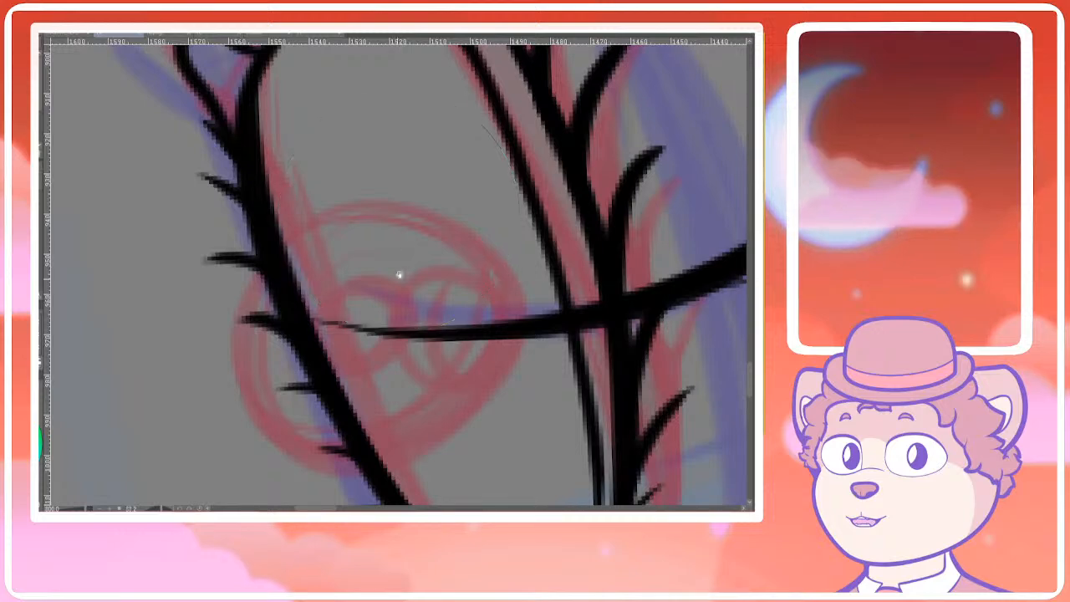
{"action": "left_click_drag", "start_coordinate": [399, 275], "coordinate": [395, 267]}
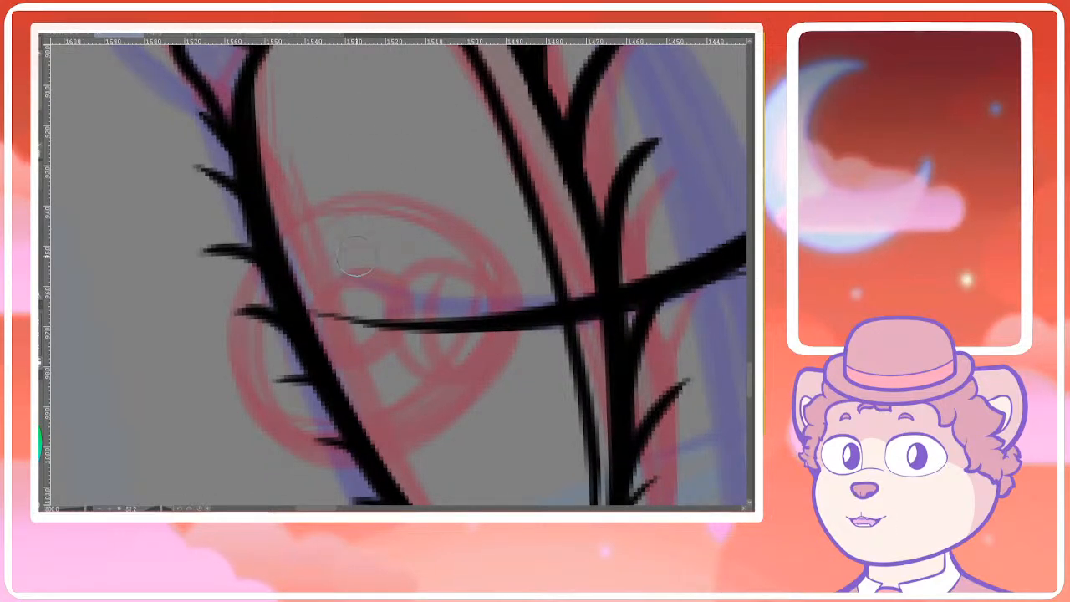
{"action": "mouse_move", "coordinate": [293, 208]}
{"action": "left_mouse_down"}
{"action": "mouse_move", "coordinate": [298, 195]}
{"action": "mouse_move", "coordinate": [380, 410]}
{"action": "left_mouse_up"}
Ink an oval highlight inside the upper part of the larger eye's iris
{"action": "scroll", "coordinate": [448, 243], "scroll_direction": "down", "scroll_amount": 7}
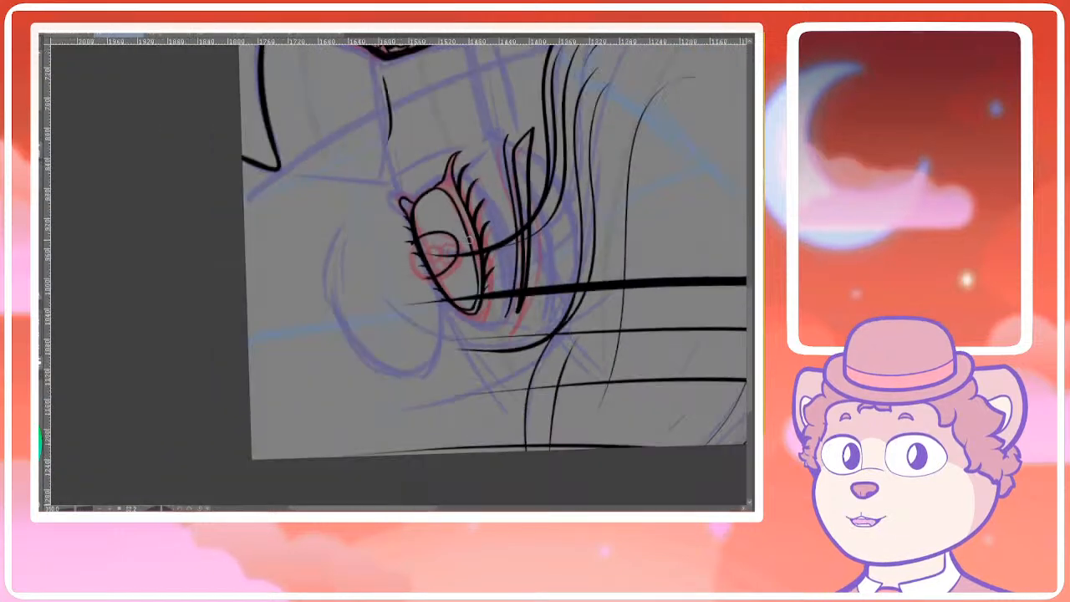
{"action": "scroll", "coordinate": [447, 243], "scroll_direction": "up", "scroll_amount": 7}
{"action": "left_click_drag", "start_coordinate": [418, 251], "coordinate": [393, 330]}
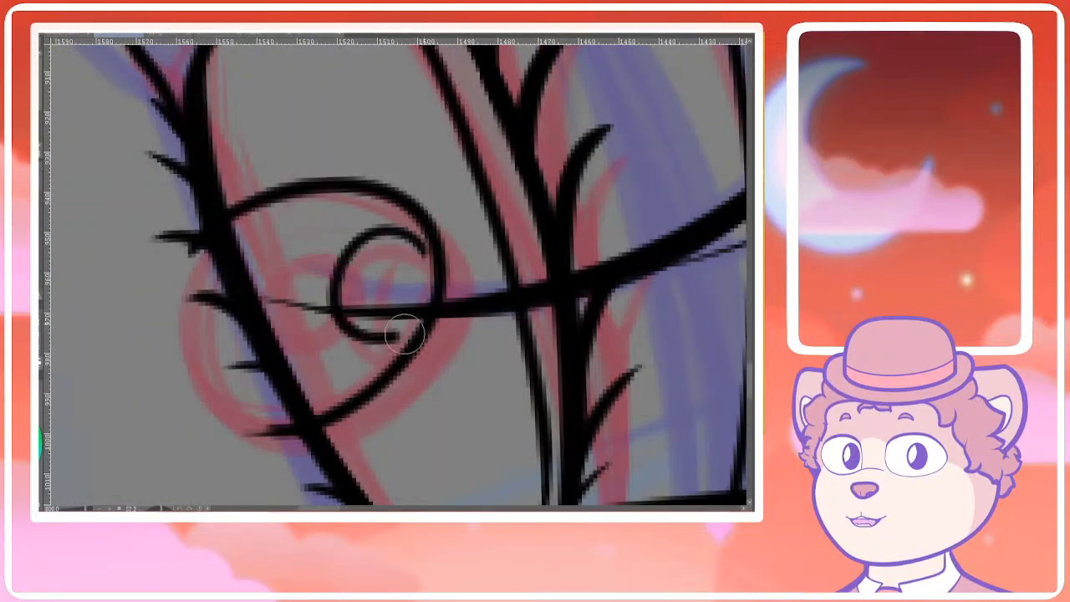
{"action": "key", "text": "ctrl+z"}
{"action": "mouse_move", "coordinate": [417, 241]}
{"action": "left_mouse_down"}
{"action": "mouse_move", "coordinate": [375, 334]}
{"action": "mouse_move", "coordinate": [418, 243]}
{"action": "mouse_move", "coordinate": [324, 317]}
{"action": "mouse_move", "coordinate": [393, 225]}
{"action": "mouse_move", "coordinate": [340, 256]}
{"action": "mouse_move", "coordinate": [405, 230]}
{"action": "left_mouse_up"}
{"action": "key", "text": "ctrl+z"}
{"action": "key", "text": "ctrl+z"}
{"action": "key", "text": "ctrl+z"}
Ink the larger eye's pupil outline from the highlight down to the lower lash line and fill it with black
{"action": "left_click_drag", "start_coordinate": [335, 266], "coordinate": [256, 311]}
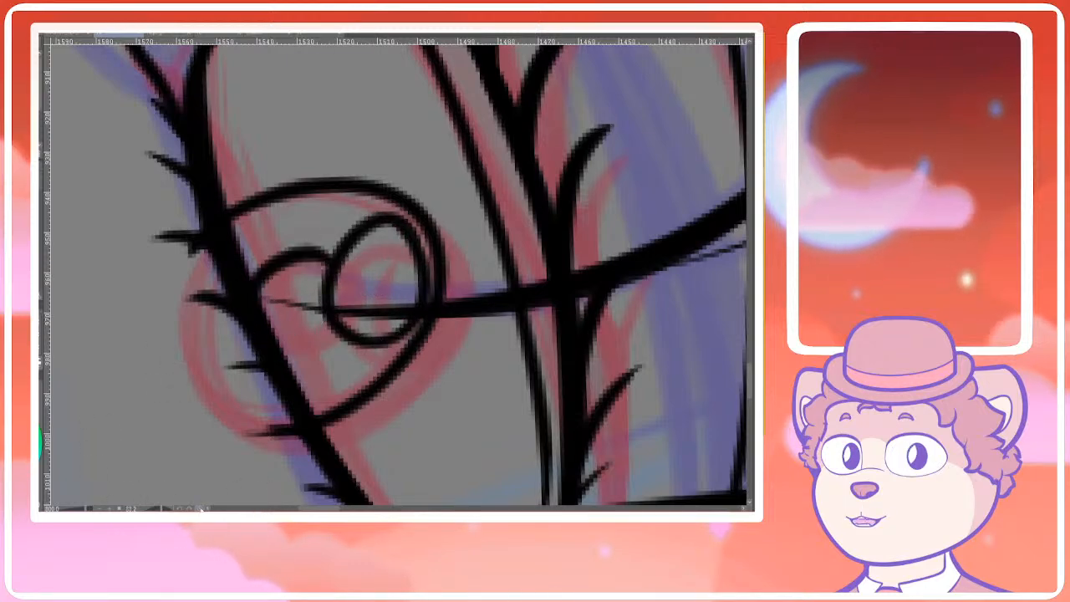
{"action": "left_click", "coordinate": [199, 508]}
{"action": "mouse_move", "coordinate": [405, 346]}
{"action": "left_mouse_down"}
{"action": "mouse_move", "coordinate": [330, 303]}
{"action": "mouse_move", "coordinate": [331, 387]}
{"action": "left_mouse_up"}
{"action": "key", "text": "ctrl+z"}
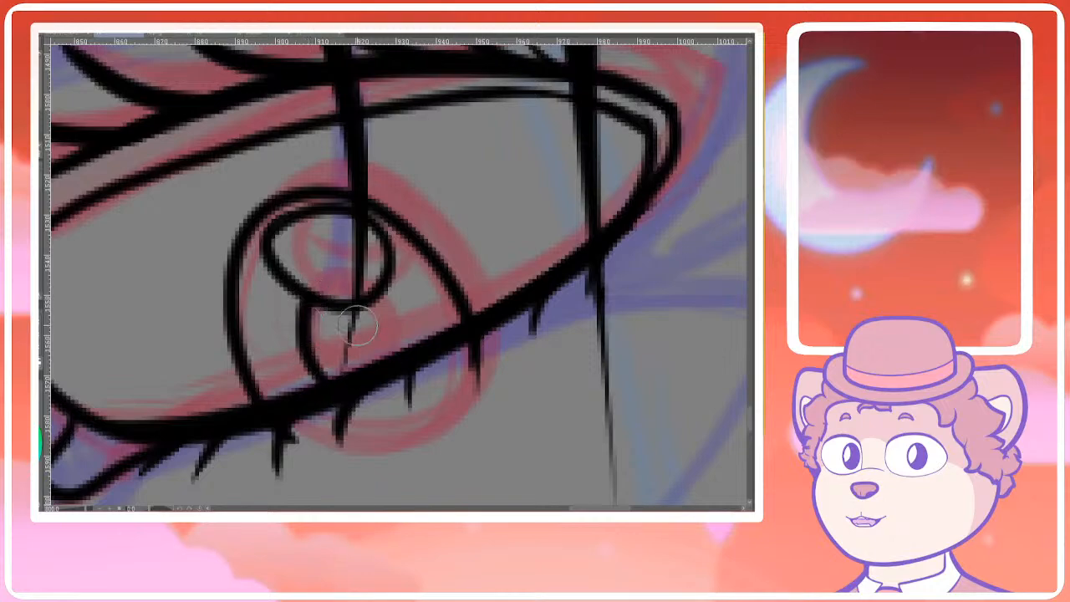
{"action": "mouse_move", "coordinate": [371, 299]}
{"action": "left_mouse_down"}
{"action": "mouse_move", "coordinate": [366, 363]}
{"action": "mouse_move", "coordinate": [394, 365]}
{"action": "left_mouse_up"}
{"action": "key", "text": "ctrl+z"}
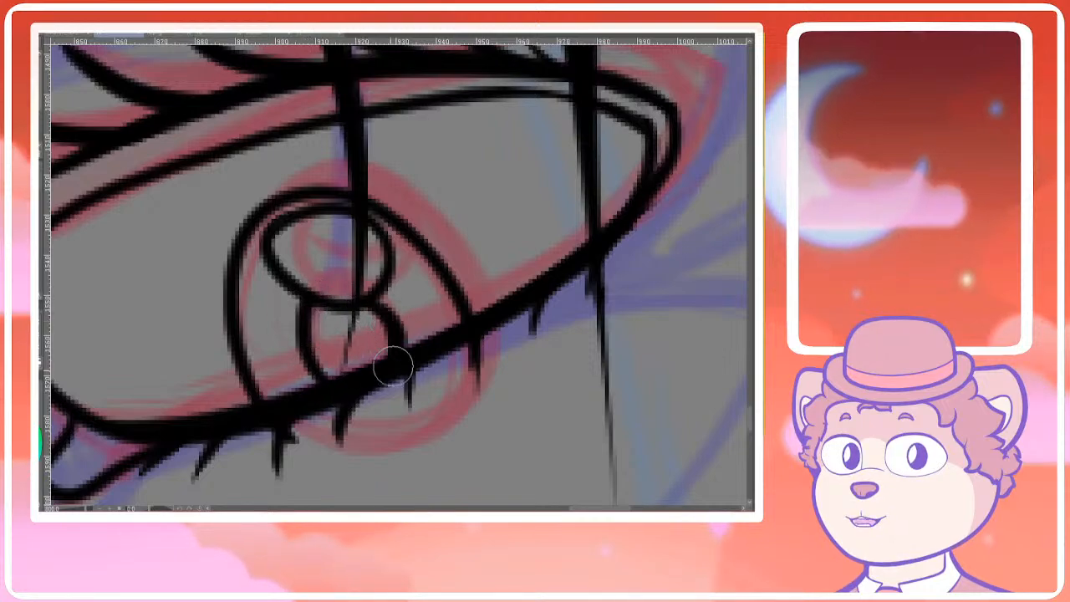
{"action": "key", "text": "g"}
{"action": "left_click", "coordinate": [371, 331]}
Examine the larger eye's filled pupil up close and both eyes within the whole face
{"action": "scroll", "coordinate": [367, 318], "scroll_direction": "down", "scroll_amount": 2}
{"action": "scroll", "coordinate": [394, 308], "scroll_direction": "down", "scroll_amount": 4}
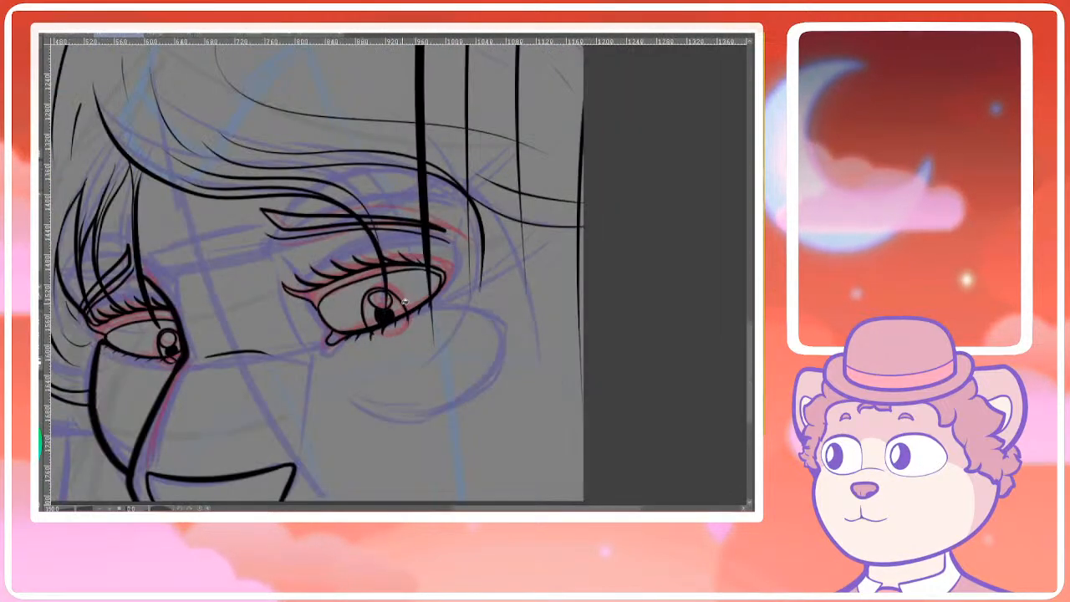
{"action": "scroll", "coordinate": [424, 286], "scroll_direction": "down", "scroll_amount": 1}
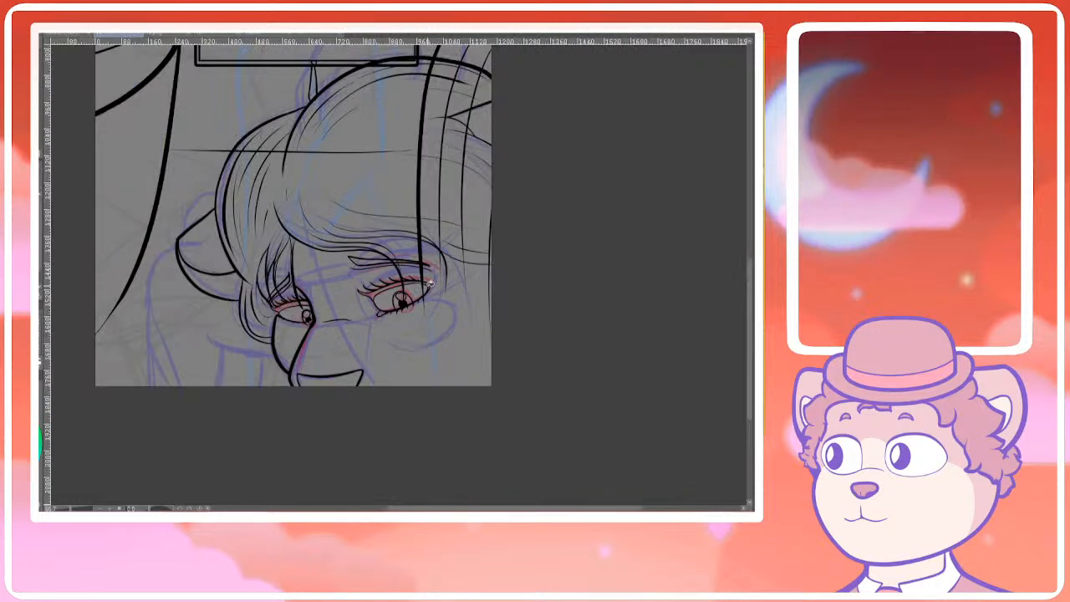
{"action": "scroll", "coordinate": [416, 292], "scroll_direction": "up", "scroll_amount": 2}
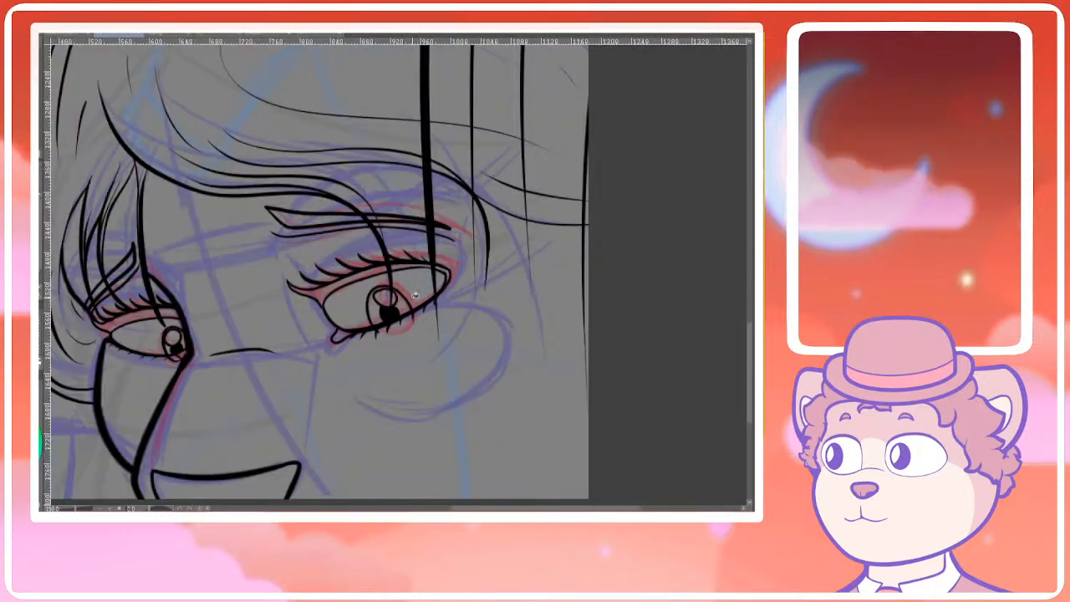
{"action": "scroll", "coordinate": [393, 309], "scroll_direction": "up", "scroll_amount": 4}
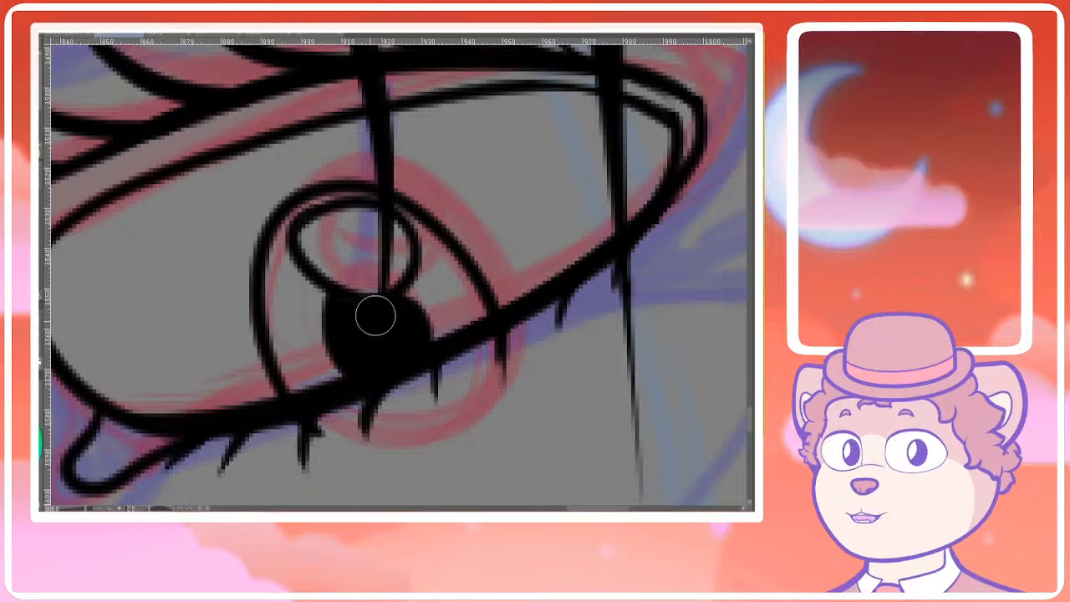
{"action": "scroll", "coordinate": [375, 313], "scroll_direction": "down", "scroll_amount": 4}
{"action": "scroll", "coordinate": [422, 275], "scroll_direction": "down", "scroll_amount": 5}
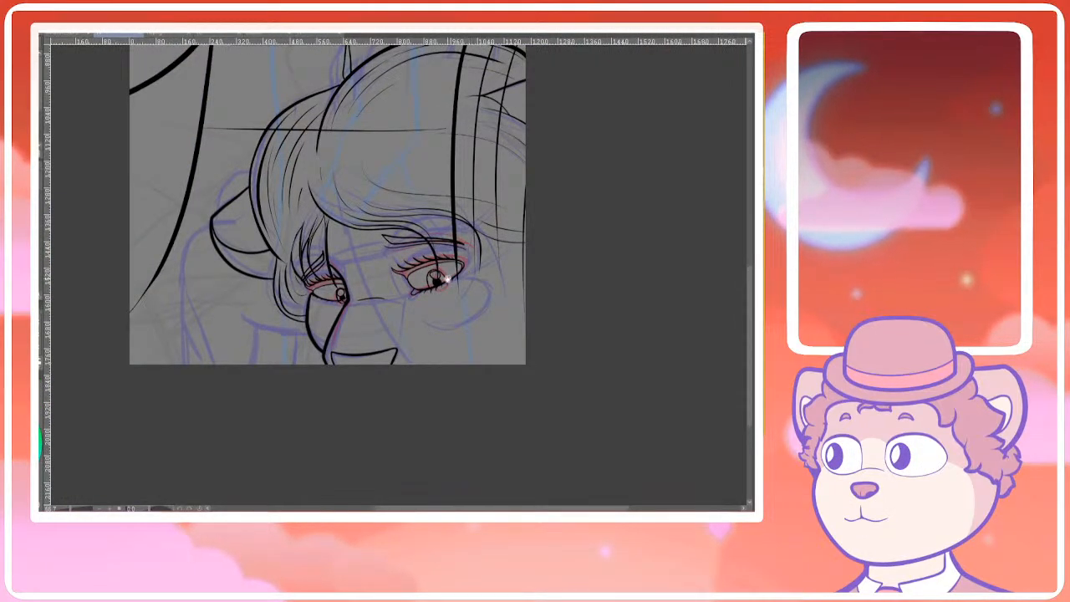
Examine the purple sketch of the hat-wearing character in front of the rectangular frame
{"action": "scroll", "coordinate": [447, 279], "scroll_direction": "down", "scroll_amount": 5}
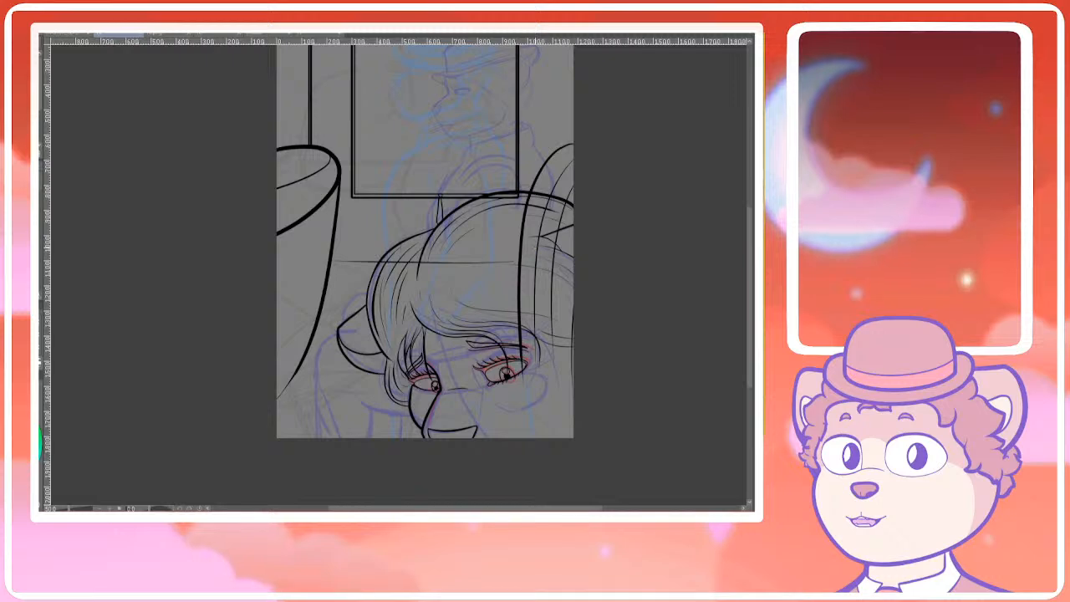
{"action": "scroll", "coordinate": [478, 322], "scroll_direction": "down", "scroll_amount": 3}
{"action": "scroll", "coordinate": [443, 227], "scroll_direction": "up", "scroll_amount": 5}
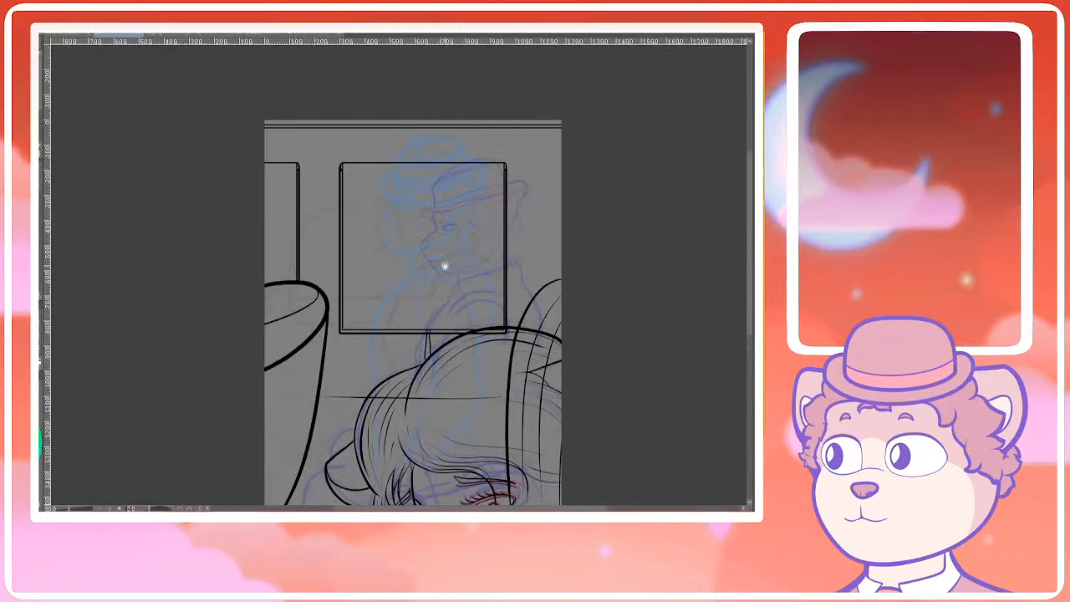
{"action": "left_click_drag", "start_coordinate": [454, 194], "coordinate": [426, 199]}
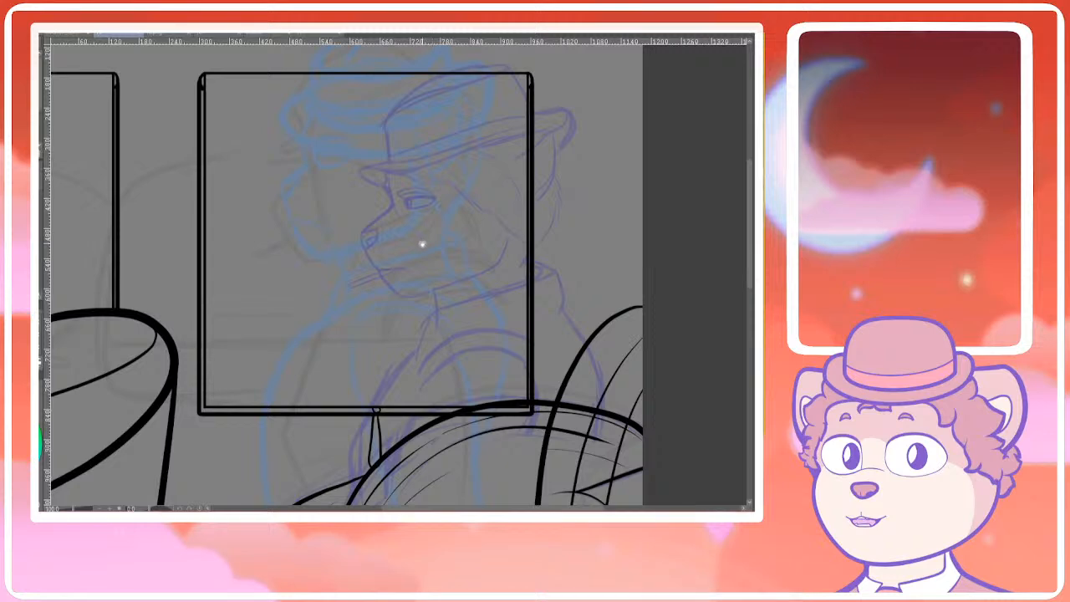
{"action": "left_click_drag", "start_coordinate": [421, 239], "coordinate": [417, 249]}
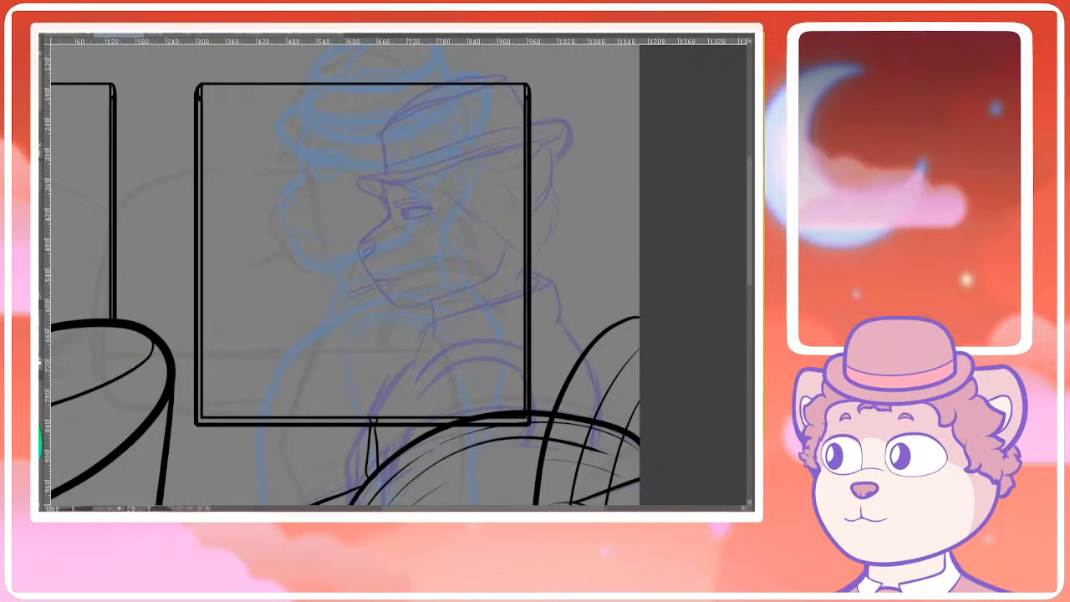
{"action": "scroll", "coordinate": [366, 280], "scroll_direction": "up", "scroll_amount": 5}
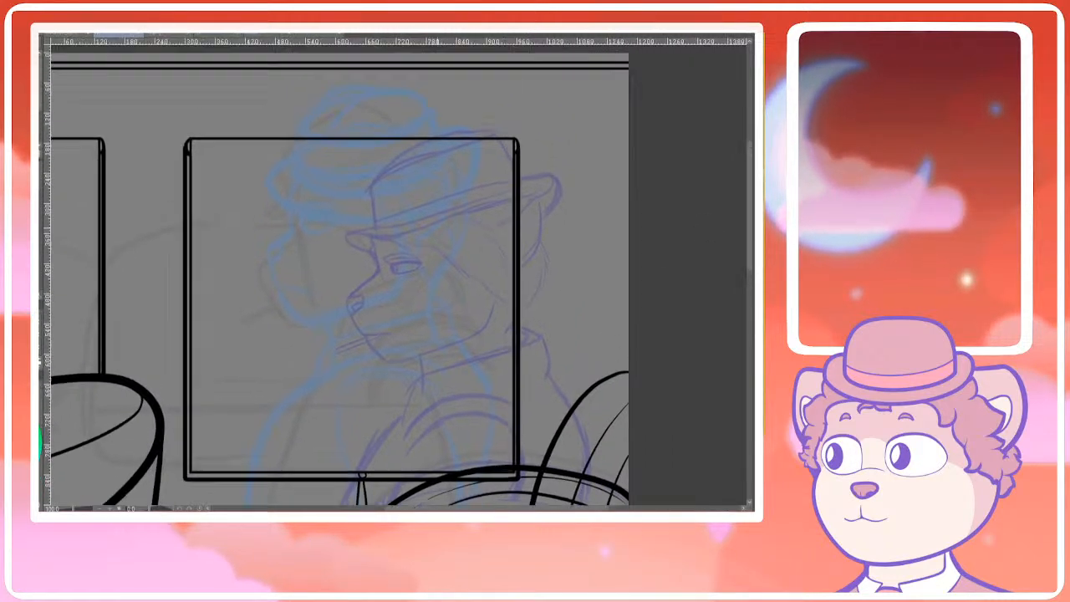
{"action": "scroll", "coordinate": [348, 267], "scroll_direction": "up", "scroll_amount": 2}
Ink the hat-wearing character's upper lash line as a thin, curved closed band over the purple eye sketch
{"action": "left_click_drag", "start_coordinate": [313, 272], "coordinate": [303, 282]}
{"action": "key", "text": "ctrl+z"}
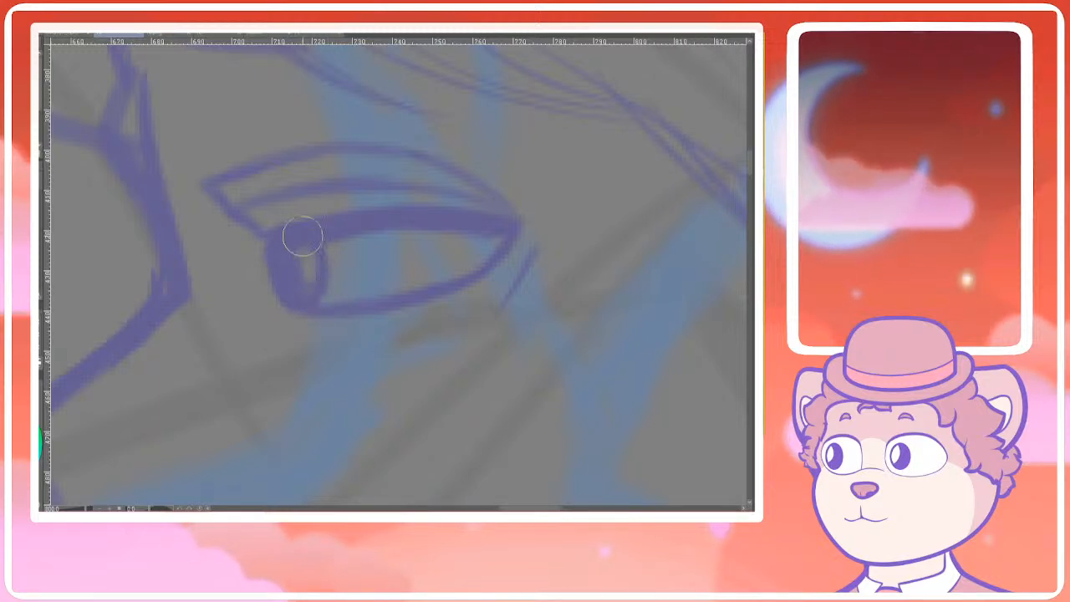
{"action": "mouse_move", "coordinate": [301, 239]}
{"action": "left_mouse_down"}
{"action": "mouse_move", "coordinate": [441, 210]}
{"action": "mouse_move", "coordinate": [530, 209]}
{"action": "left_mouse_up"}
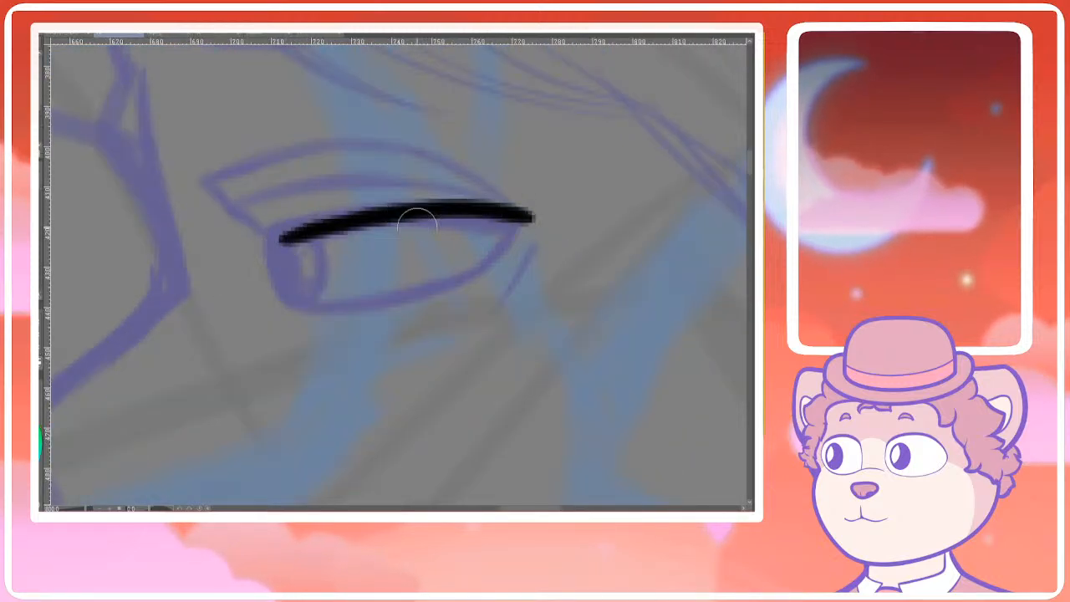
{"action": "key", "text": "ctrl+z"}
{"action": "mouse_move", "coordinate": [278, 240]}
{"action": "left_mouse_down"}
{"action": "mouse_move", "coordinate": [368, 221]}
{"action": "mouse_move", "coordinate": [490, 222]}
{"action": "mouse_move", "coordinate": [514, 234]}
{"action": "left_mouse_up"}
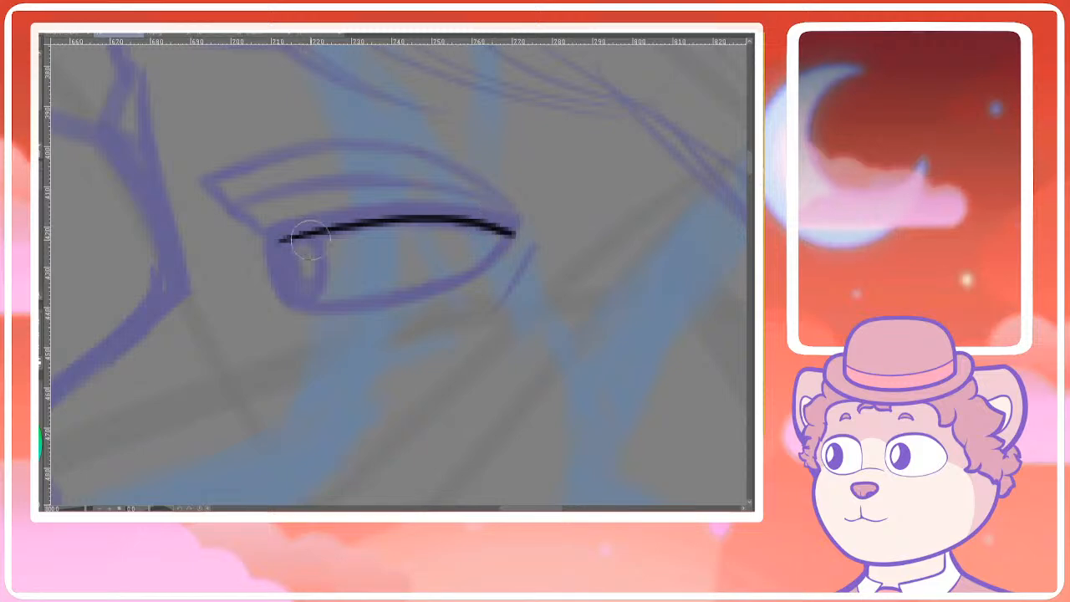
{"action": "left_click_drag", "start_coordinate": [281, 238], "coordinate": [418, 213]}
{"action": "key", "text": "ctrl+z"}
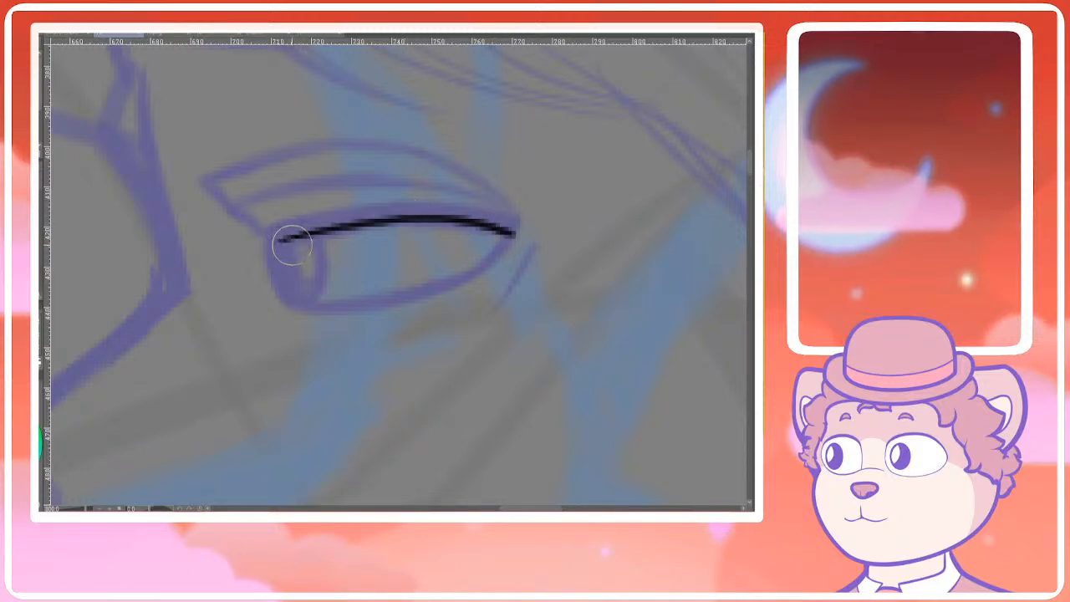
{"action": "key", "text": "ctrl+z"}
{"action": "mouse_move", "coordinate": [279, 244]}
{"action": "left_mouse_down"}
{"action": "mouse_move", "coordinate": [385, 222]}
{"action": "mouse_move", "coordinate": [508, 229]}
{"action": "left_mouse_up"}
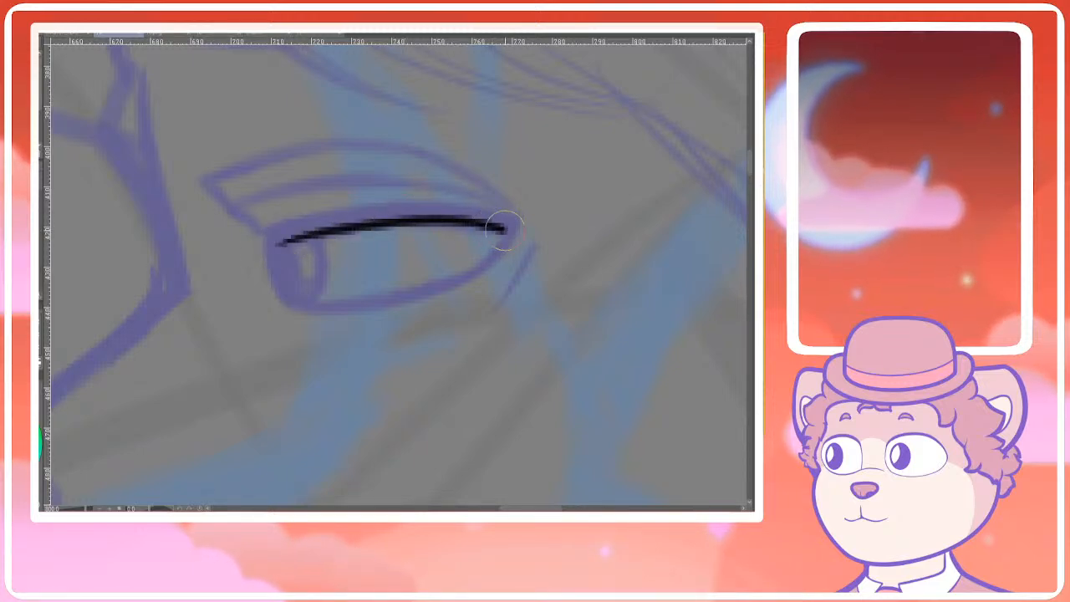
{"action": "mouse_move", "coordinate": [288, 244]}
{"action": "left_mouse_down"}
{"action": "mouse_move", "coordinate": [269, 233]}
{"action": "mouse_move", "coordinate": [437, 205]}
{"action": "mouse_move", "coordinate": [506, 217]}
{"action": "mouse_move", "coordinate": [509, 228]}
{"action": "left_mouse_up"}
{"action": "left_click_drag", "start_coordinate": [372, 275], "coordinate": [344, 270]}
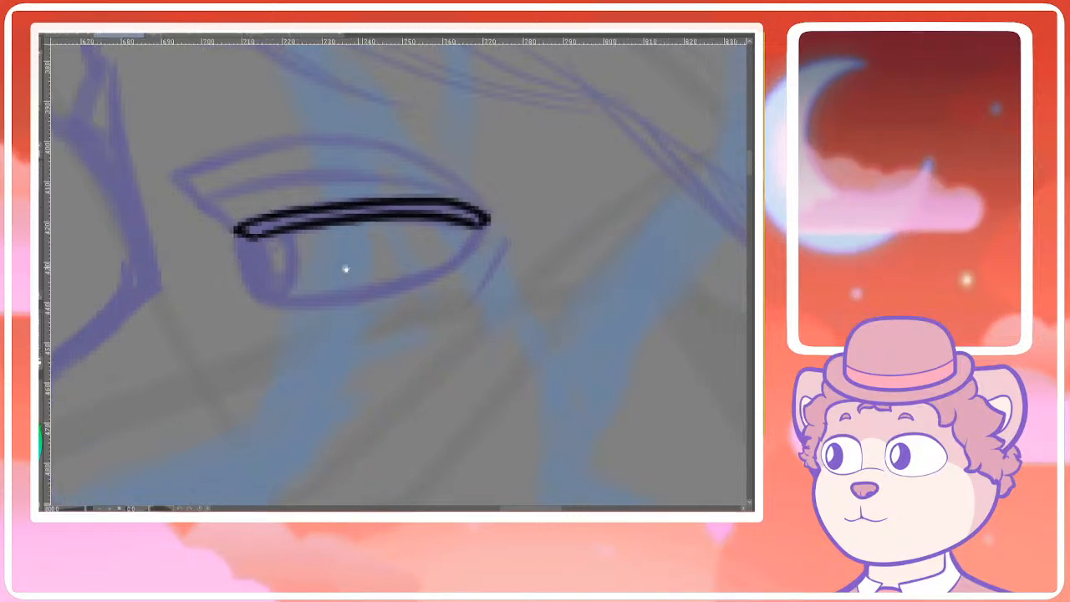
Ink the eye's inner edge and lower lid, and fill the upper lash band black with a pointed inner tip
{"action": "mouse_move", "coordinate": [251, 252]}
{"action": "left_mouse_down"}
{"action": "mouse_move", "coordinate": [268, 283]}
{"action": "mouse_move", "coordinate": [322, 294]}
{"action": "mouse_move", "coordinate": [473, 238]}
{"action": "mouse_move", "coordinate": [489, 219]}
{"action": "mouse_move", "coordinate": [280, 291]}
{"action": "left_mouse_up"}
{"action": "mouse_move", "coordinate": [473, 234]}
{"action": "left_mouse_down"}
{"action": "mouse_move", "coordinate": [478, 215]}
{"action": "mouse_move", "coordinate": [478, 229]}
{"action": "left_mouse_up"}
{"action": "left_click_drag", "start_coordinate": [250, 227], "coordinate": [394, 205]}
{"action": "left_click_drag", "start_coordinate": [318, 216], "coordinate": [470, 215]}
{"action": "mouse_move", "coordinate": [353, 210]}
{"action": "left_mouse_down"}
{"action": "mouse_move", "coordinate": [468, 219]}
{"action": "mouse_move", "coordinate": [452, 231]}
{"action": "left_mouse_up"}
{"action": "left_click_drag", "start_coordinate": [249, 239], "coordinate": [313, 219]}
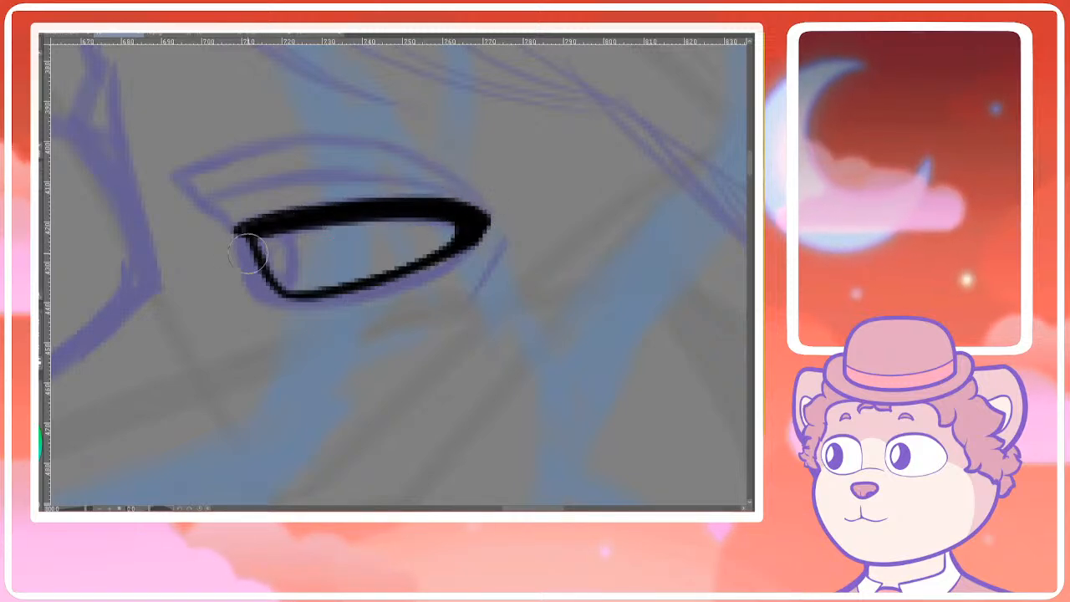
{"action": "mouse_move", "coordinate": [249, 242]}
{"action": "left_mouse_down"}
{"action": "mouse_move", "coordinate": [300, 220]}
{"action": "mouse_move", "coordinate": [224, 235]}
{"action": "mouse_move", "coordinate": [276, 233]}
{"action": "left_mouse_up"}
{"action": "key", "text": "ctrl+z"}
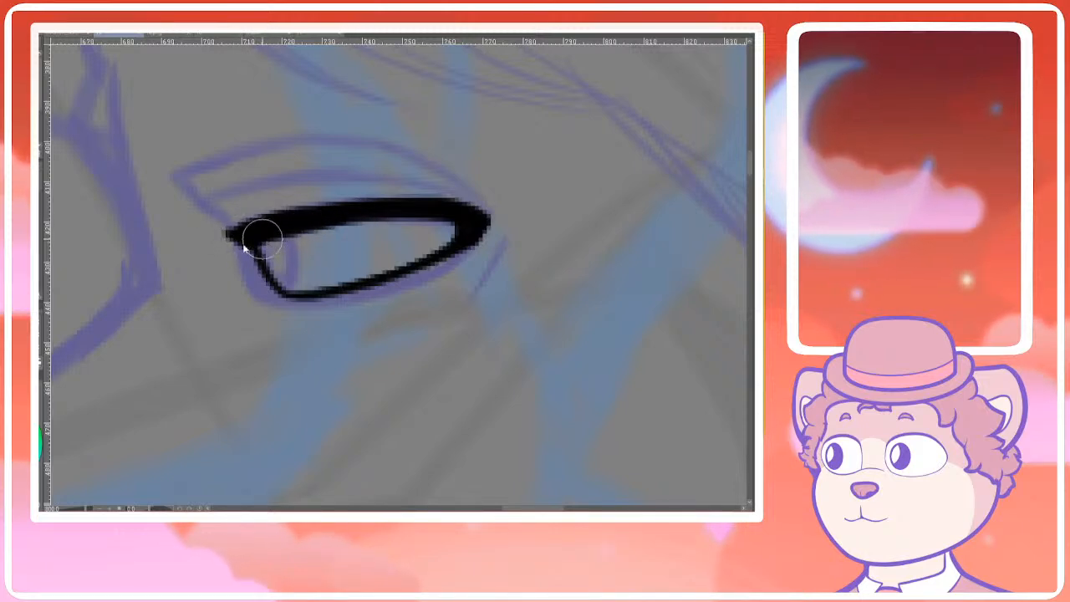
Ink a narrow iris with a small highlight and dark pupil at the inner end of the hat-wearing character's eye
{"action": "scroll", "coordinate": [342, 209], "scroll_direction": "down", "scroll_amount": 2}
{"action": "scroll", "coordinate": [355, 190], "scroll_direction": "down", "scroll_amount": 2}
{"action": "scroll", "coordinate": [346, 221], "scroll_direction": "up", "scroll_amount": 4}
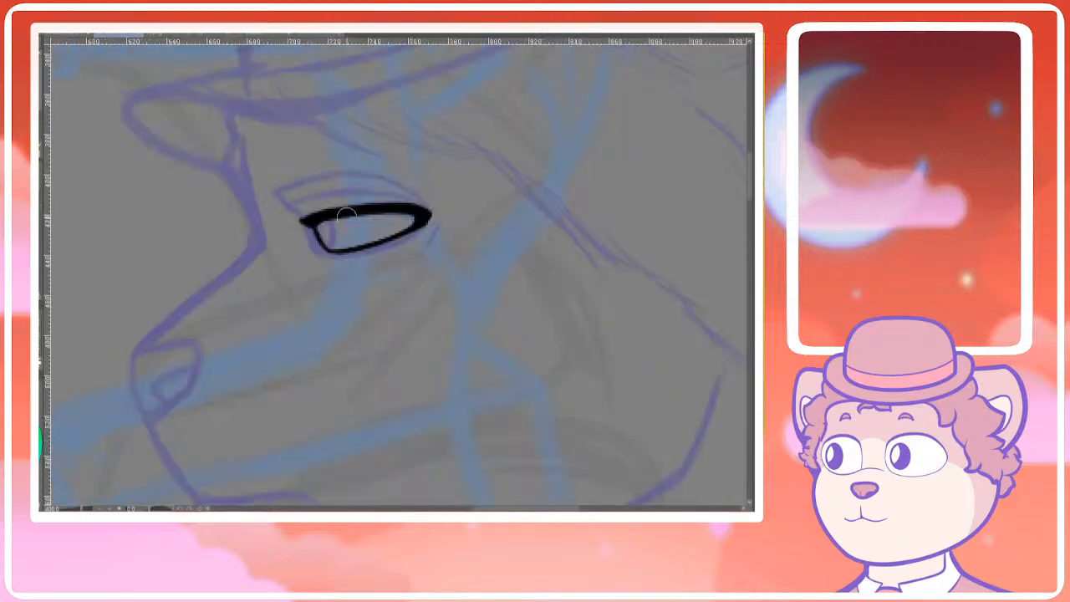
{"action": "mouse_move", "coordinate": [286, 235]}
{"action": "left_mouse_down"}
{"action": "mouse_move", "coordinate": [293, 228]}
{"action": "mouse_move", "coordinate": [294, 261]}
{"action": "mouse_move", "coordinate": [317, 249]}
{"action": "mouse_move", "coordinate": [313, 273]}
{"action": "mouse_move", "coordinate": [306, 232]}
{"action": "mouse_move", "coordinate": [293, 262]}
{"action": "mouse_move", "coordinate": [292, 230]}
{"action": "mouse_move", "coordinate": [303, 241]}
{"action": "mouse_move", "coordinate": [292, 260]}
{"action": "left_mouse_up"}
{"action": "key", "text": "ctrl+z"}
{"action": "key", "text": "ctrl+z"}
{"action": "key", "text": "ctrl+z"}
{"action": "key", "text": "ctrl+z"}
{"action": "key", "text": "ctrl+z"}
{"action": "scroll", "coordinate": [357, 196], "scroll_direction": "down", "scroll_amount": 6}
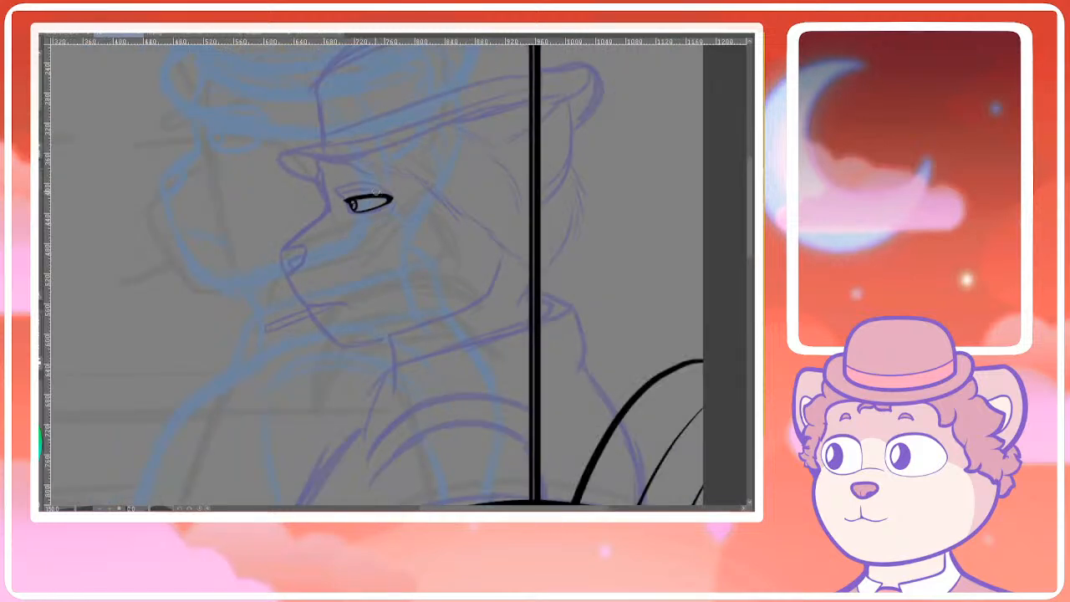
Ink a short crease mark below the eye's inner corner and another beside its outer corner
{"action": "scroll", "coordinate": [356, 193], "scroll_direction": "up", "scroll_amount": 3}
{"action": "scroll", "coordinate": [345, 219], "scroll_direction": "up", "scroll_amount": 3}
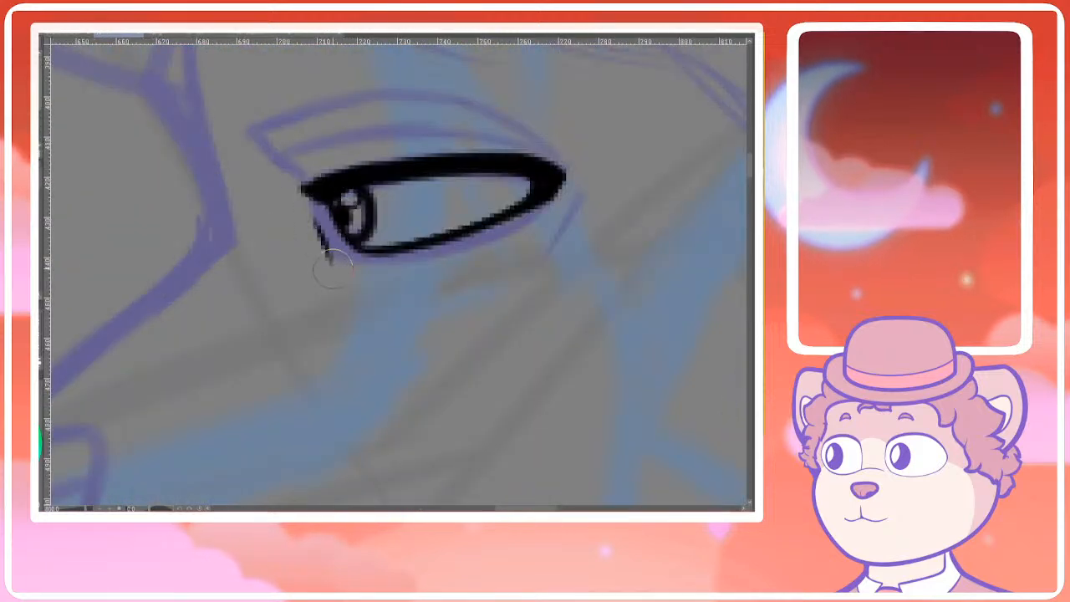
{"action": "left_click_drag", "start_coordinate": [317, 226], "coordinate": [336, 269]}
{"action": "key", "text": "ctrl+z"}
{"action": "mouse_move", "coordinate": [319, 221]}
{"action": "left_mouse_down"}
{"action": "mouse_move", "coordinate": [324, 256]}
{"action": "mouse_move", "coordinate": [340, 270]}
{"action": "left_mouse_up"}
{"action": "scroll", "coordinate": [502, 246], "scroll_direction": "down", "scroll_amount": 5}
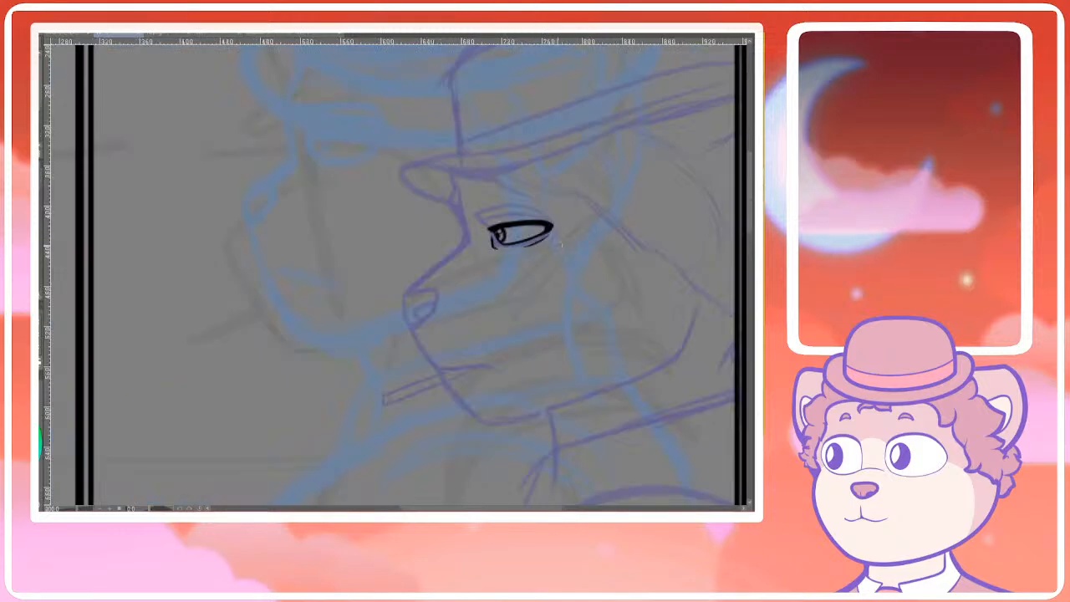
{"action": "scroll", "coordinate": [543, 242], "scroll_direction": "up", "scroll_amount": 3}
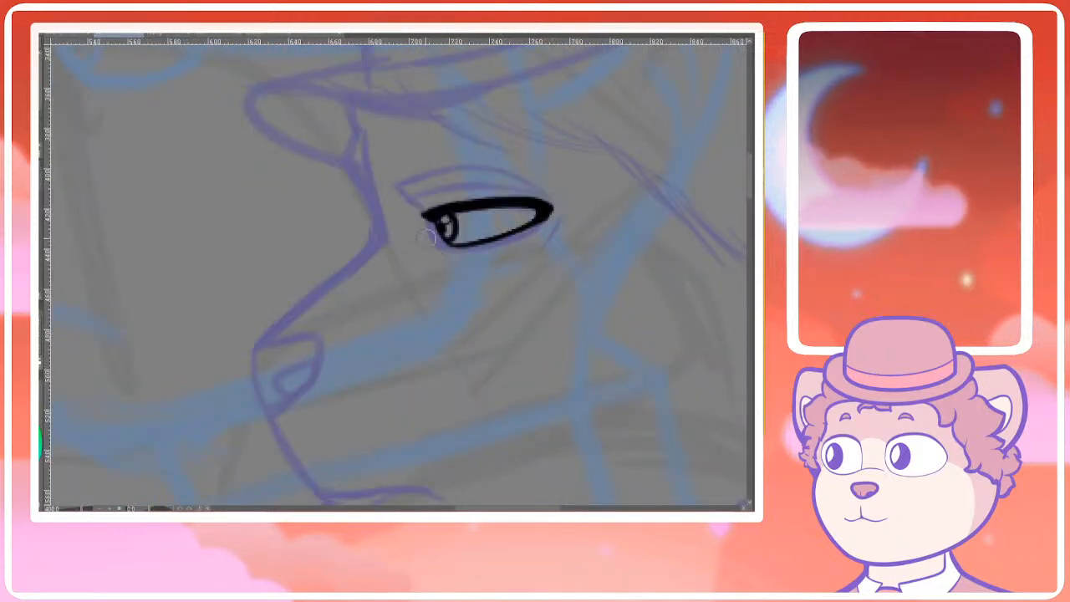
{"action": "left_click_drag", "start_coordinate": [558, 218], "coordinate": [546, 246]}
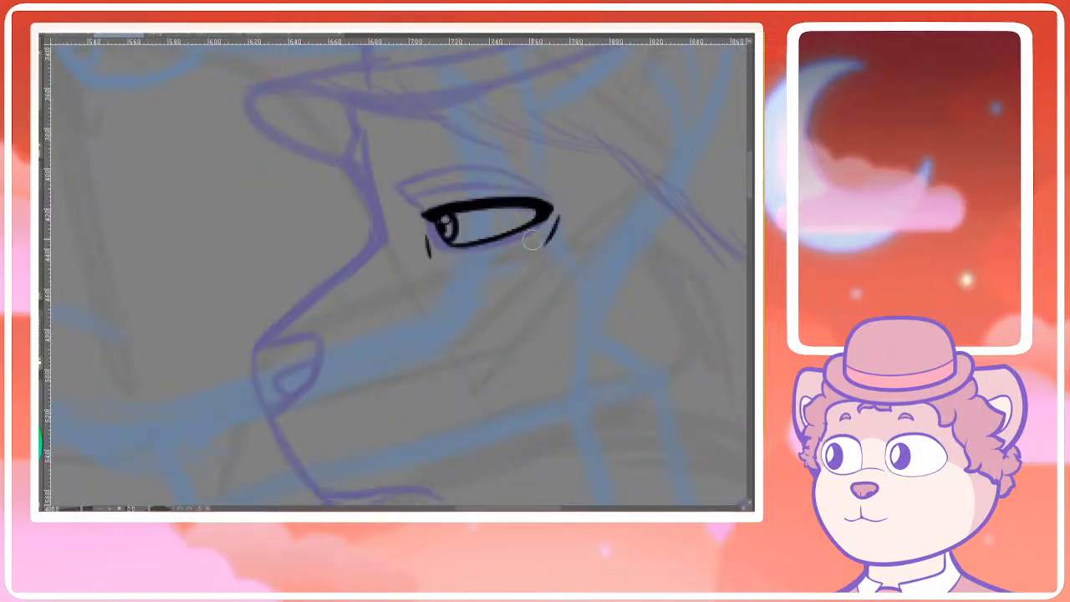
Ink the upper eyelid crease and the angular brow outline above it, joining both to the eye's corners
{"action": "scroll", "coordinate": [427, 250], "scroll_direction": "up", "scroll_amount": 3}
{"action": "mouse_move", "coordinate": [393, 251]}
{"action": "left_mouse_down"}
{"action": "mouse_move", "coordinate": [560, 224]}
{"action": "mouse_move", "coordinate": [682, 261]}
{"action": "mouse_move", "coordinate": [556, 226]}
{"action": "mouse_move", "coordinate": [426, 244]}
{"action": "mouse_move", "coordinate": [445, 278]}
{"action": "mouse_move", "coordinate": [416, 264]}
{"action": "mouse_move", "coordinate": [389, 228]}
{"action": "mouse_move", "coordinate": [547, 181]}
{"action": "left_mouse_up"}
{"action": "key", "text": "ctrl+z"}
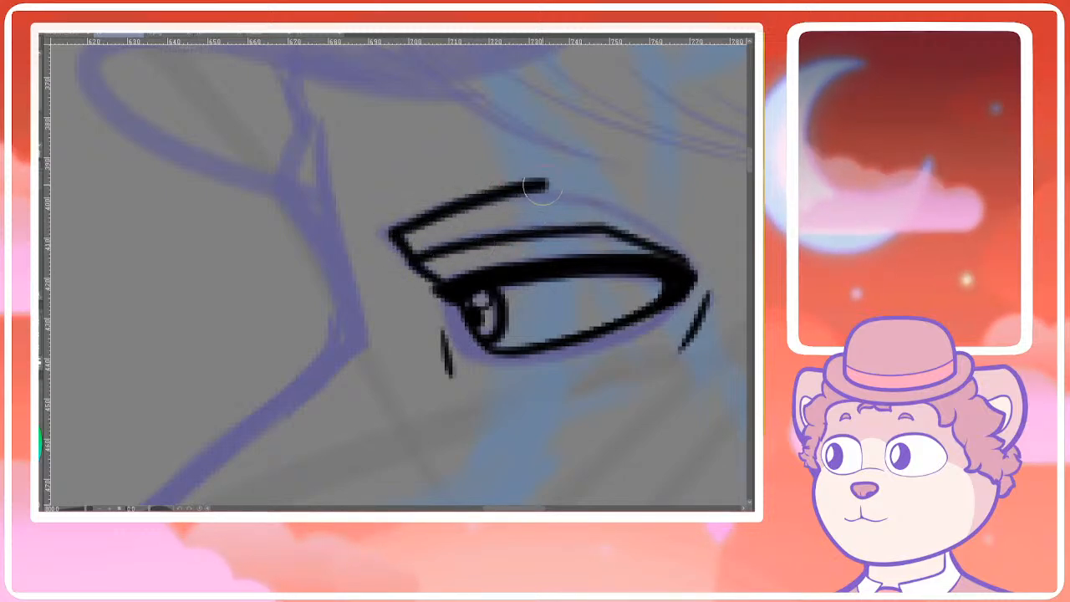
{"action": "key", "text": "ctrl+z"}
{"action": "mouse_move", "coordinate": [409, 262]}
{"action": "left_mouse_down"}
{"action": "mouse_move", "coordinate": [378, 226]}
{"action": "mouse_move", "coordinate": [510, 189]}
{"action": "mouse_move", "coordinate": [572, 187]}
{"action": "mouse_move", "coordinate": [694, 261]}
{"action": "left_mouse_up"}
{"action": "scroll", "coordinate": [693, 257], "scroll_direction": "down", "scroll_amount": 2}
{"action": "scroll", "coordinate": [694, 258], "scroll_direction": "down", "scroll_amount": 4}
{"action": "left_click_drag", "start_coordinate": [657, 306], "coordinate": [375, 278]}
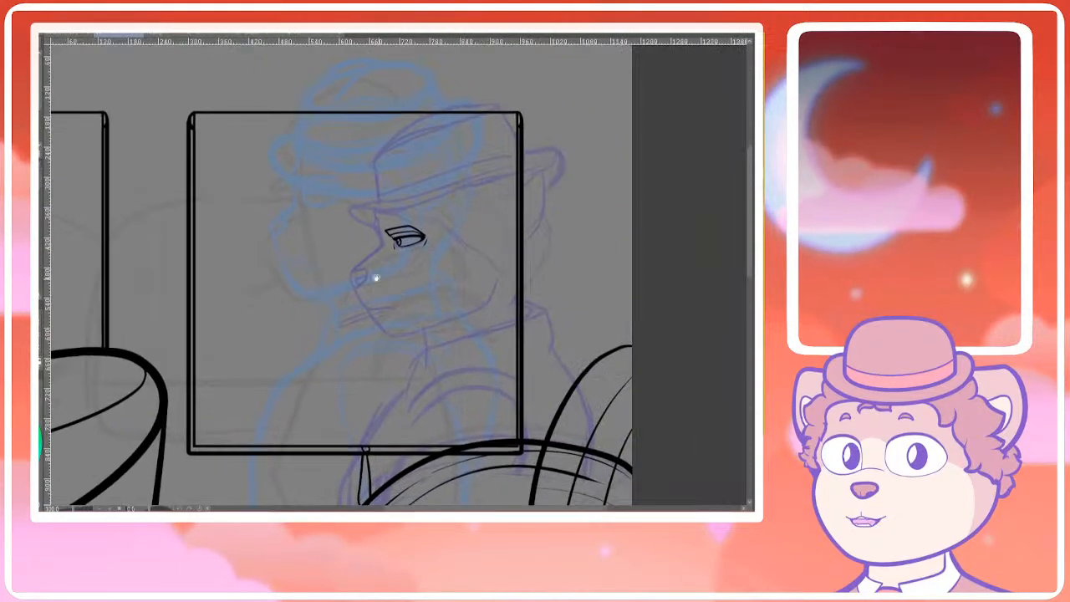
Darken the lower inner corner of the hat-wearing character's eye just below the pupil
{"action": "scroll", "coordinate": [375, 268], "scroll_direction": "up", "scroll_amount": 2}
{"action": "scroll", "coordinate": [393, 252], "scroll_direction": "up", "scroll_amount": 2}
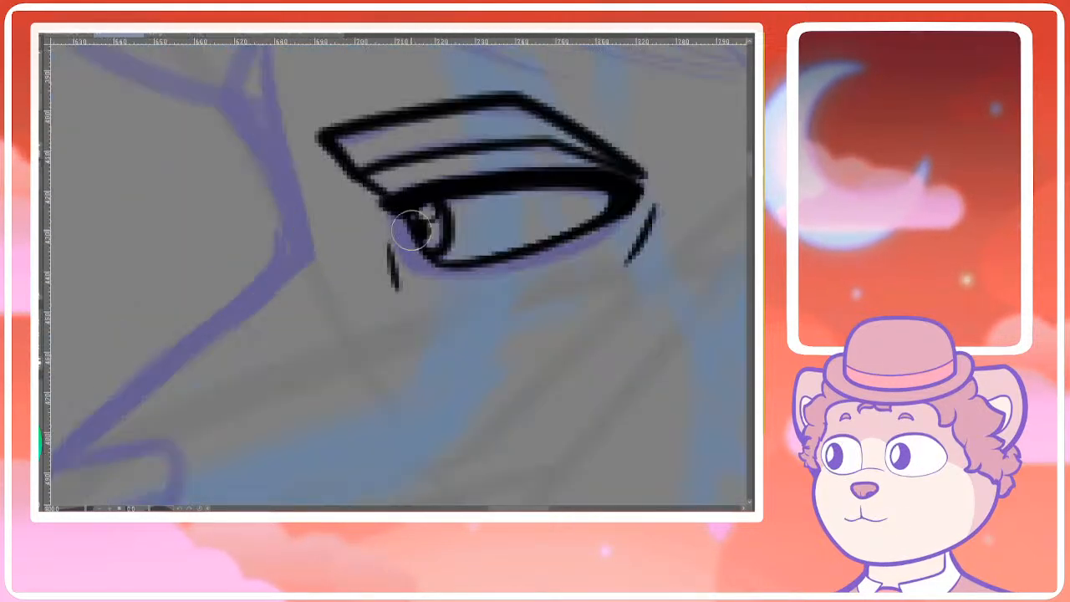
{"action": "mouse_move", "coordinate": [446, 266]}
{"action": "left_mouse_down"}
{"action": "mouse_move", "coordinate": [417, 243]}
{"action": "mouse_move", "coordinate": [436, 264]}
{"action": "mouse_move", "coordinate": [430, 273]}
{"action": "mouse_move", "coordinate": [434, 258]}
{"action": "mouse_move", "coordinate": [430, 266]}
{"action": "mouse_move", "coordinate": [446, 268]}
{"action": "left_mouse_up"}
{"action": "scroll", "coordinate": [497, 243], "scroll_direction": "down", "scroll_amount": 2}
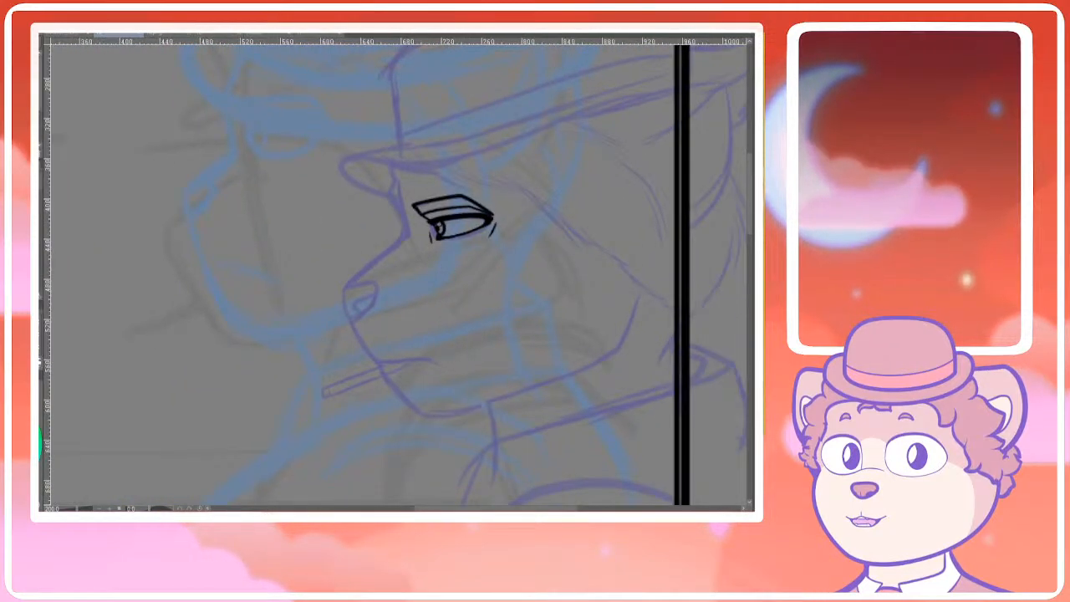
{"action": "scroll", "coordinate": [399, 274], "scroll_direction": "down", "scroll_amount": 3}
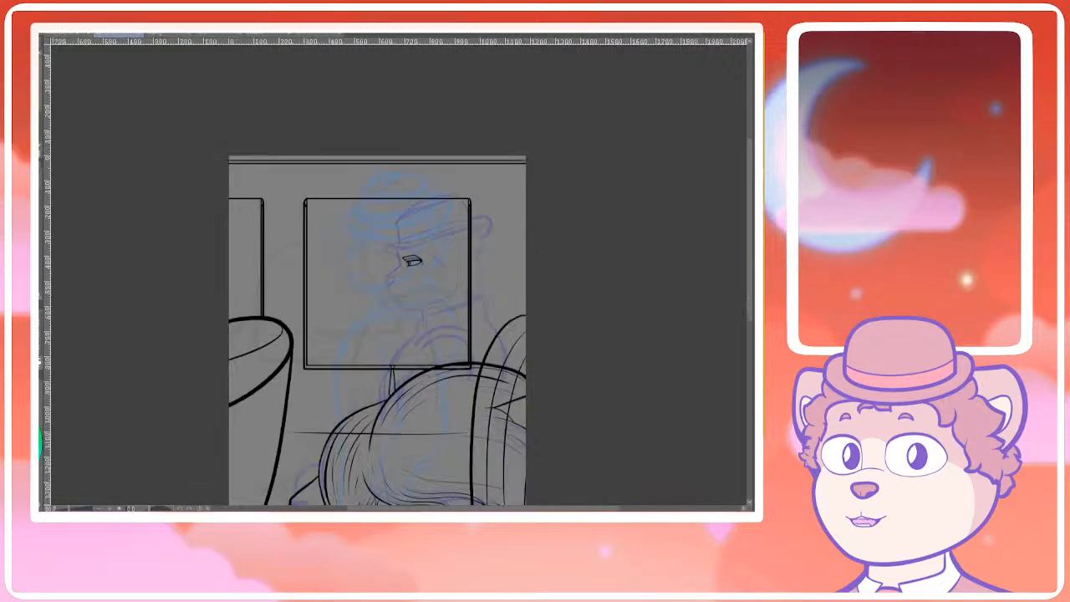
{"action": "scroll", "coordinate": [399, 274], "scroll_direction": "down", "scroll_amount": 2}
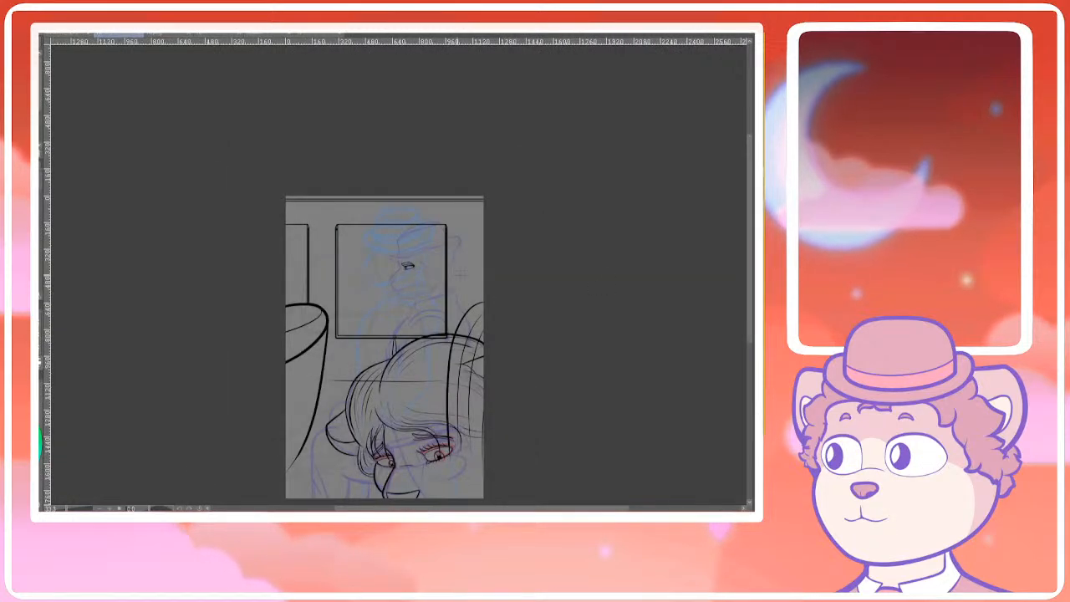
Ink thin, curved fur strokes beneath the front of the hat brim, above the hat-wearing character's brow
{"action": "left_click_drag", "start_coordinate": [461, 272], "coordinate": [476, 250]}
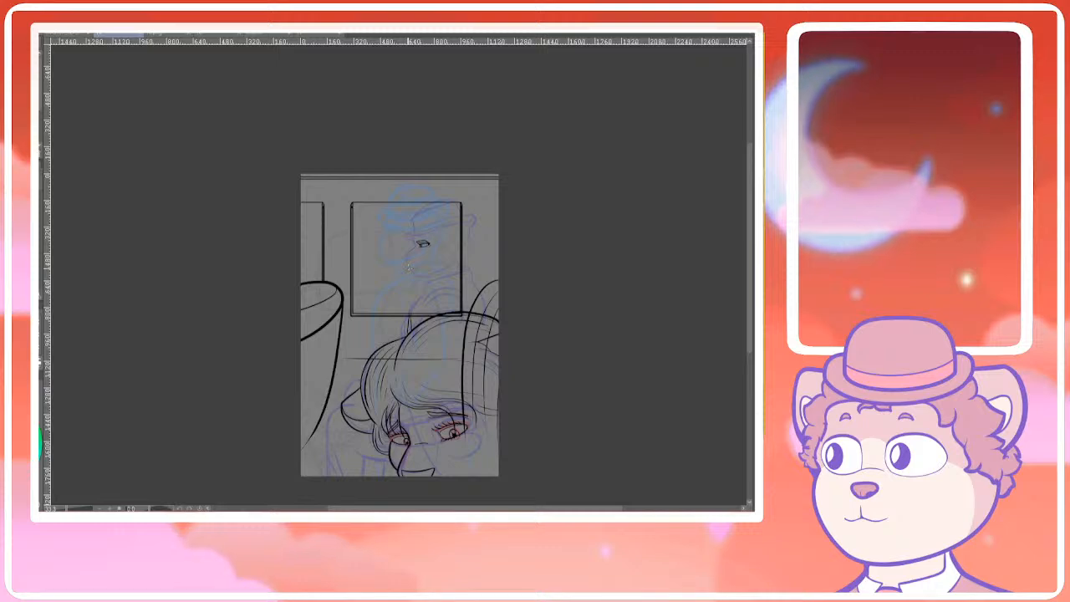
{"action": "left_click_drag", "start_coordinate": [511, 283], "coordinate": [499, 234]}
{"action": "scroll", "coordinate": [422, 188], "scroll_direction": "up", "scroll_amount": 4}
{"action": "scroll", "coordinate": [428, 193], "scroll_direction": "up", "scroll_amount": 4}
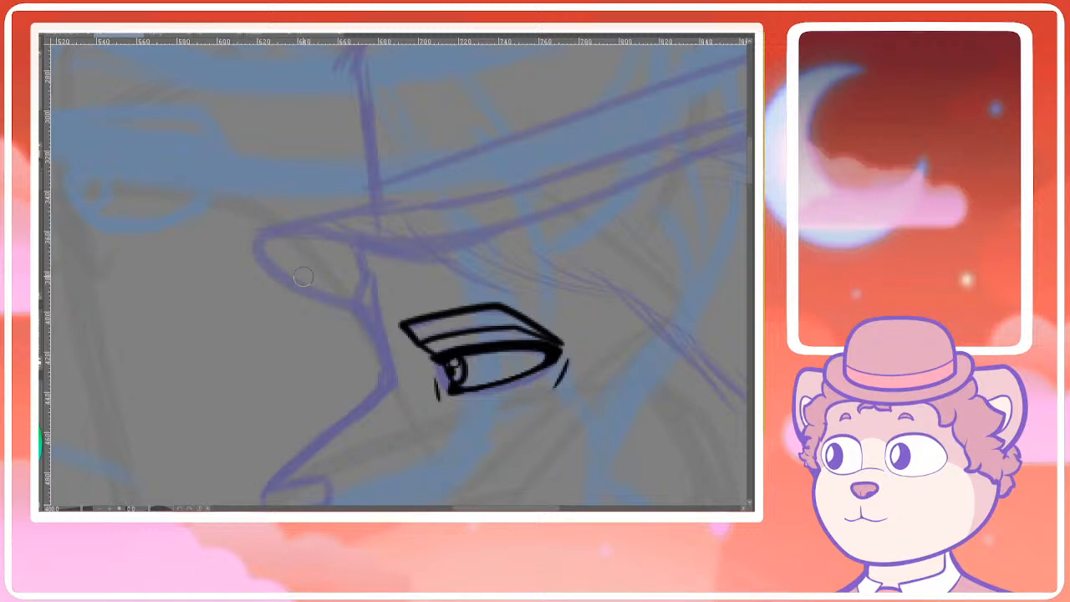
{"action": "left_click_drag", "start_coordinate": [519, 329], "coordinate": [396, 324]}
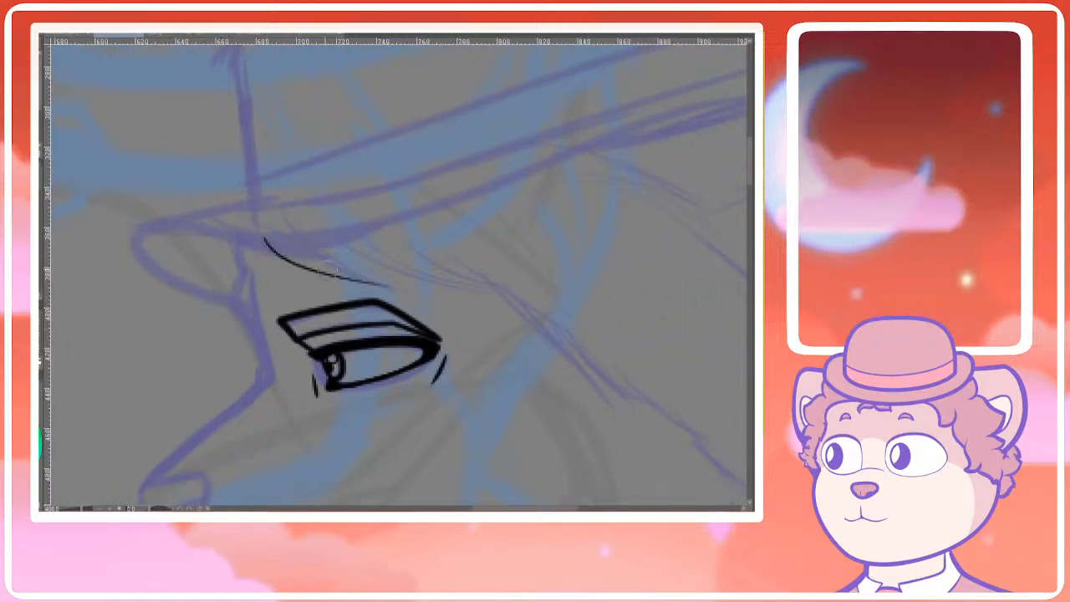
{"action": "key", "text": "ctrl+z"}
{"action": "left_click_drag", "start_coordinate": [255, 241], "coordinate": [390, 287]}
{"action": "key", "text": "ctrl+z"}
{"action": "mouse_move", "coordinate": [256, 240]}
{"action": "left_mouse_down"}
{"action": "mouse_move", "coordinate": [395, 294]}
{"action": "mouse_move", "coordinate": [274, 250]}
{"action": "mouse_move", "coordinate": [396, 283]}
{"action": "mouse_move", "coordinate": [290, 245]}
{"action": "left_mouse_up"}
{"action": "key", "text": "ctrl+z"}
Extend the fur line under the hat brim with overlapping thin strokes reaching past the eye's outer corner
{"action": "left_click_drag", "start_coordinate": [442, 287], "coordinate": [380, 276]}
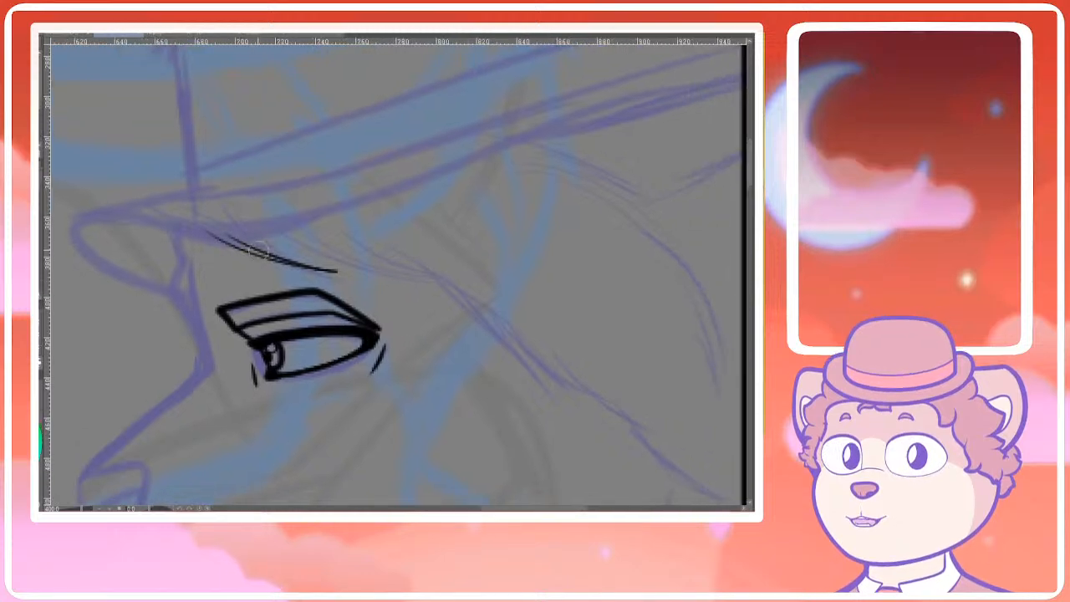
{"action": "left_click_drag", "start_coordinate": [257, 243], "coordinate": [430, 282]}
{"action": "key", "text": "ctrl+z"}
{"action": "left_click_drag", "start_coordinate": [254, 243], "coordinate": [440, 279]}
{"action": "key", "text": "ctrl+z"}
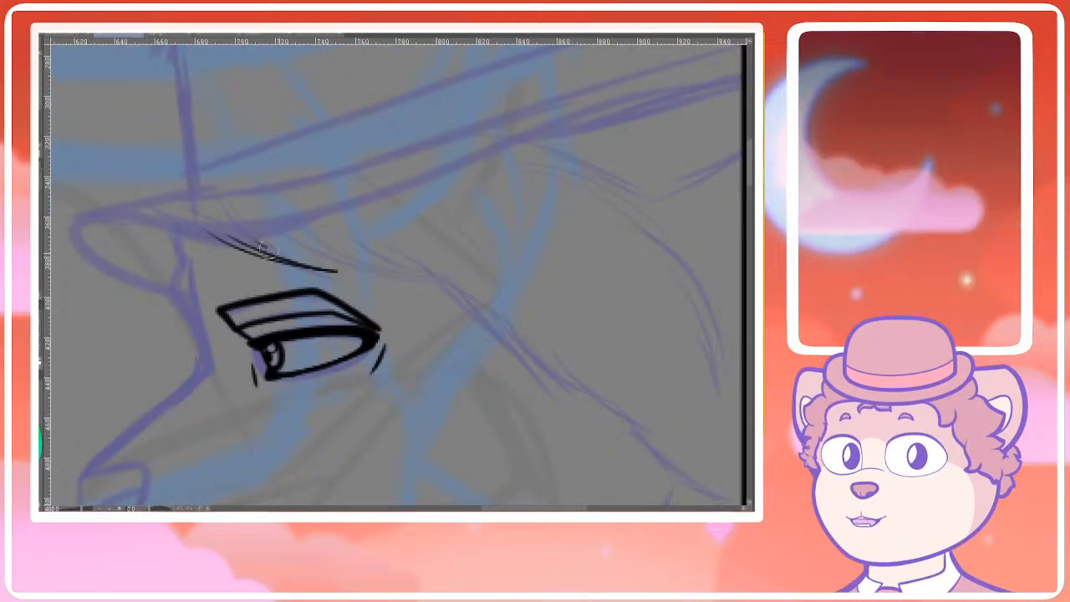
{"action": "mouse_move", "coordinate": [266, 249]}
{"action": "left_mouse_down"}
{"action": "mouse_move", "coordinate": [434, 272]}
{"action": "mouse_move", "coordinate": [369, 275]}
{"action": "mouse_move", "coordinate": [420, 277]}
{"action": "left_mouse_up"}
{"action": "key", "text": "ctrl+z"}
Ink a diagonal fur stroke from the end of the brow-level fur line down toward the cheek
{"action": "mouse_move", "coordinate": [310, 253]}
{"action": "left_mouse_down"}
{"action": "mouse_move", "coordinate": [418, 272]}
{"action": "mouse_move", "coordinate": [328, 263]}
{"action": "mouse_move", "coordinate": [443, 359]}
{"action": "left_mouse_up"}
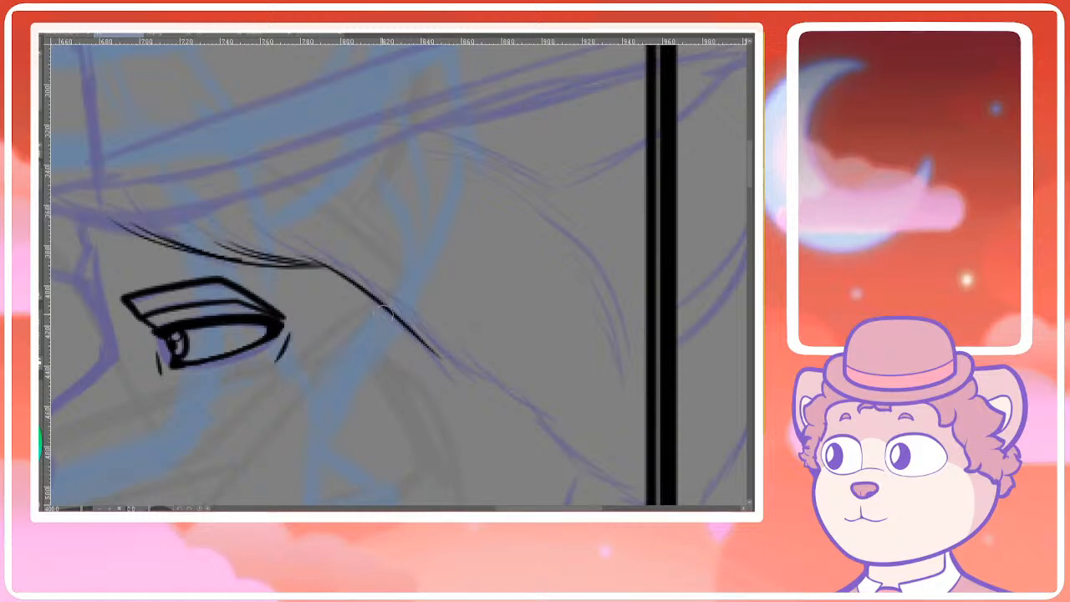
{"action": "left_click_drag", "start_coordinate": [351, 265], "coordinate": [397, 315]}
{"action": "mouse_move", "coordinate": [373, 281]}
{"action": "left_mouse_down"}
{"action": "mouse_move", "coordinate": [431, 343]}
{"action": "mouse_move", "coordinate": [343, 293]}
{"action": "left_mouse_up"}
{"action": "key", "text": "ctrl+z"}
{"action": "left_click_drag", "start_coordinate": [310, 251], "coordinate": [374, 341]}
{"action": "key", "text": "ctrl+z"}
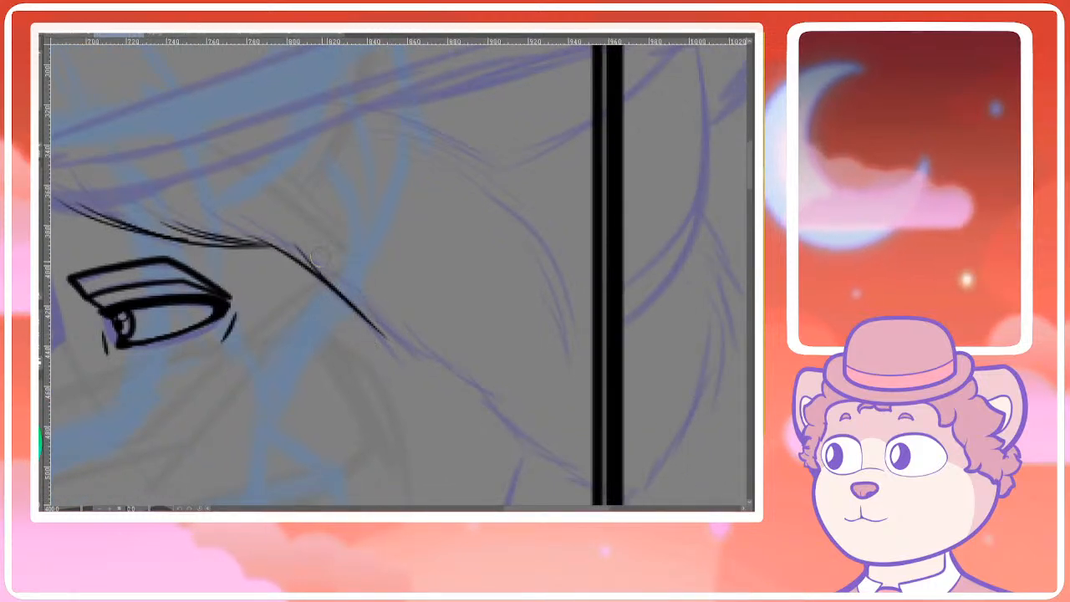
Layer short, feathered strokes along the diagonal fur line and extend it farther down the cheek sketch
{"action": "left_click_drag", "start_coordinate": [319, 254], "coordinate": [390, 341]}
{"action": "left_click_drag", "start_coordinate": [337, 280], "coordinate": [387, 317]}
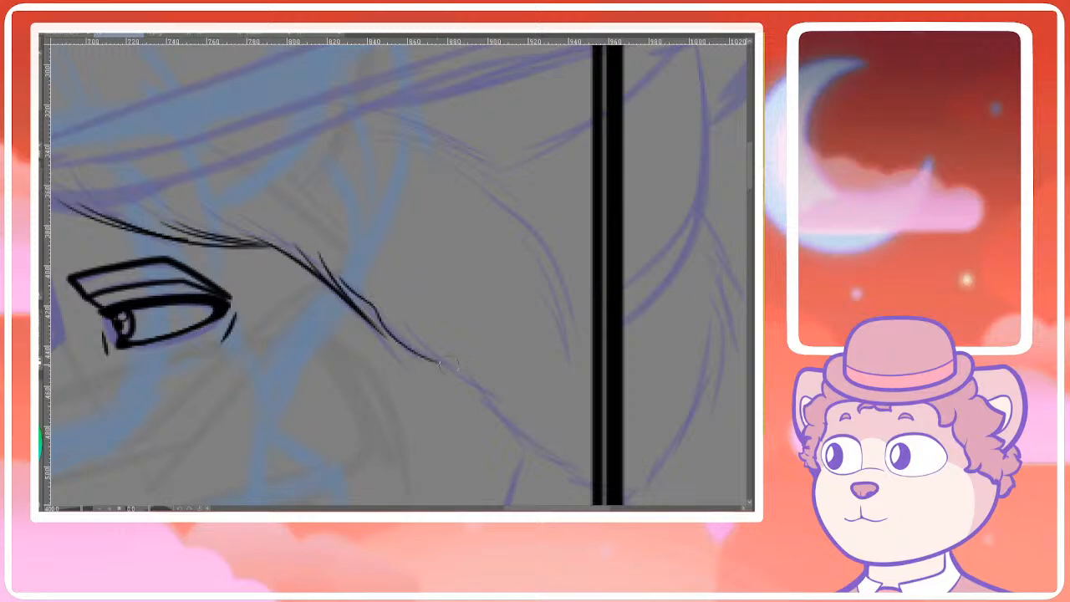
{"action": "key", "text": "ctrl+z"}
{"action": "left_click_drag", "start_coordinate": [338, 279], "coordinate": [429, 358]}
{"action": "key", "text": "ctrl+z"}
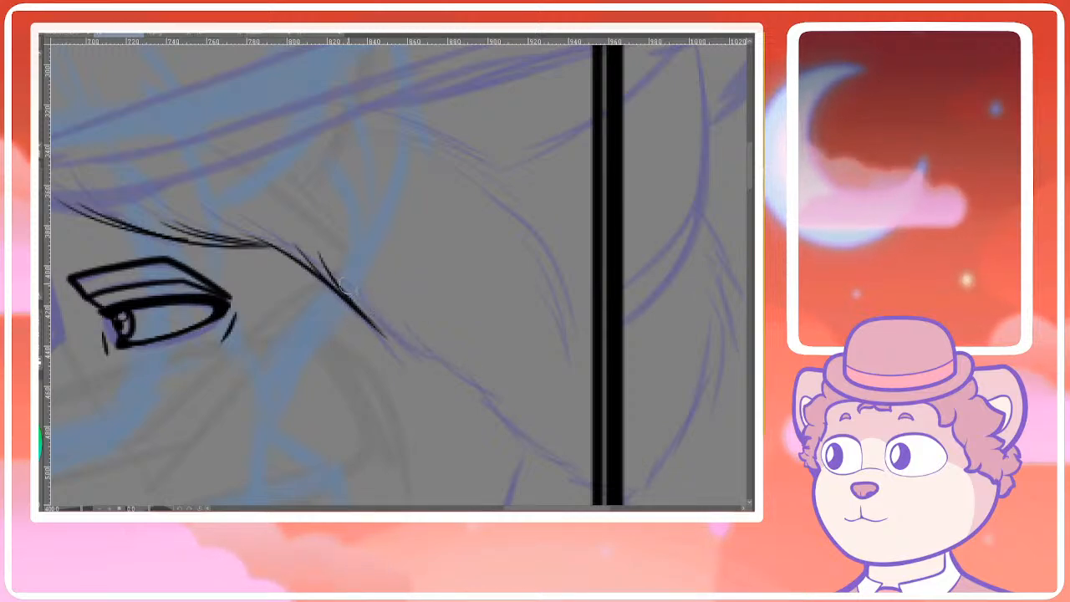
{"action": "left_click_drag", "start_coordinate": [348, 284], "coordinate": [448, 359]}
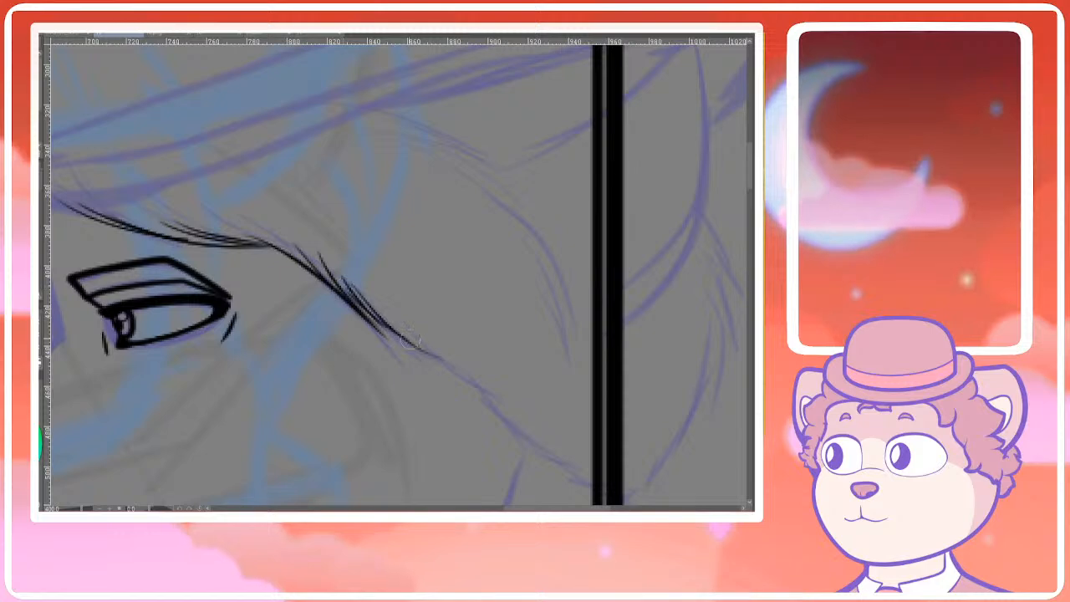
Extend the cheek fur line with layered, feathered strokes down the sketch to the thick vertical frame bar
{"action": "left_click_drag", "start_coordinate": [374, 325], "coordinate": [383, 336]}
{"action": "mouse_move", "coordinate": [411, 344]}
{"action": "left_mouse_down"}
{"action": "mouse_move", "coordinate": [391, 340]}
{"action": "mouse_move", "coordinate": [466, 390]}
{"action": "mouse_move", "coordinate": [405, 339]}
{"action": "mouse_move", "coordinate": [455, 382]}
{"action": "left_mouse_up"}
{"action": "key", "text": "ctrl+z"}
{"action": "left_click_drag", "start_coordinate": [390, 322], "coordinate": [475, 395]}
{"action": "key", "text": "ctrl+z"}
{"action": "key", "text": "ctrl+z"}
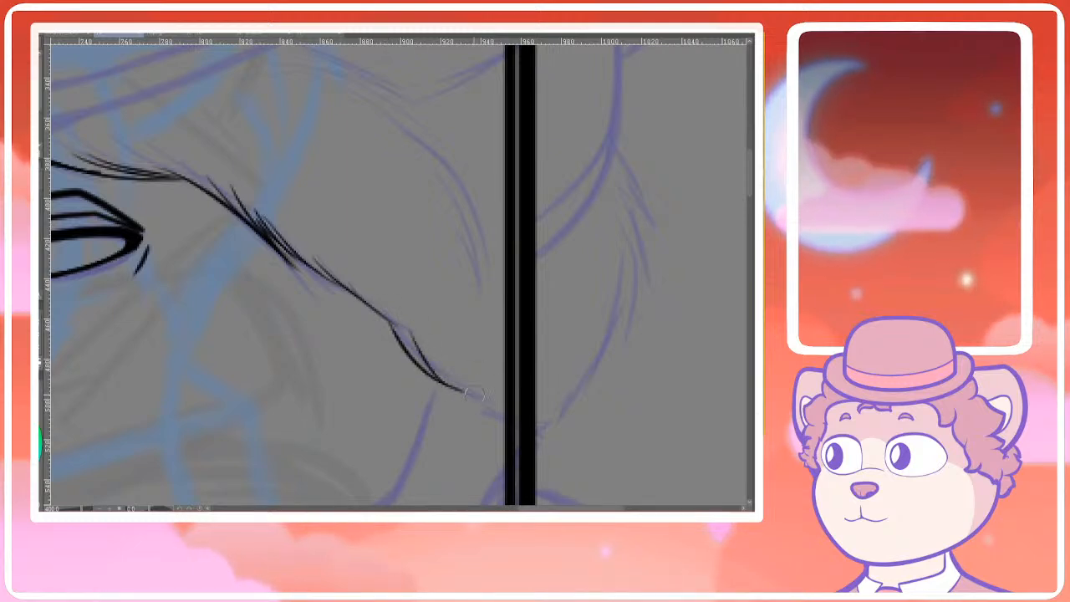
{"action": "mouse_move", "coordinate": [428, 358]}
{"action": "left_mouse_down"}
{"action": "mouse_move", "coordinate": [513, 407]}
{"action": "mouse_move", "coordinate": [481, 360]}
{"action": "left_mouse_up"}
{"action": "scroll", "coordinate": [512, 377], "scroll_direction": "down", "scroll_amount": 3}
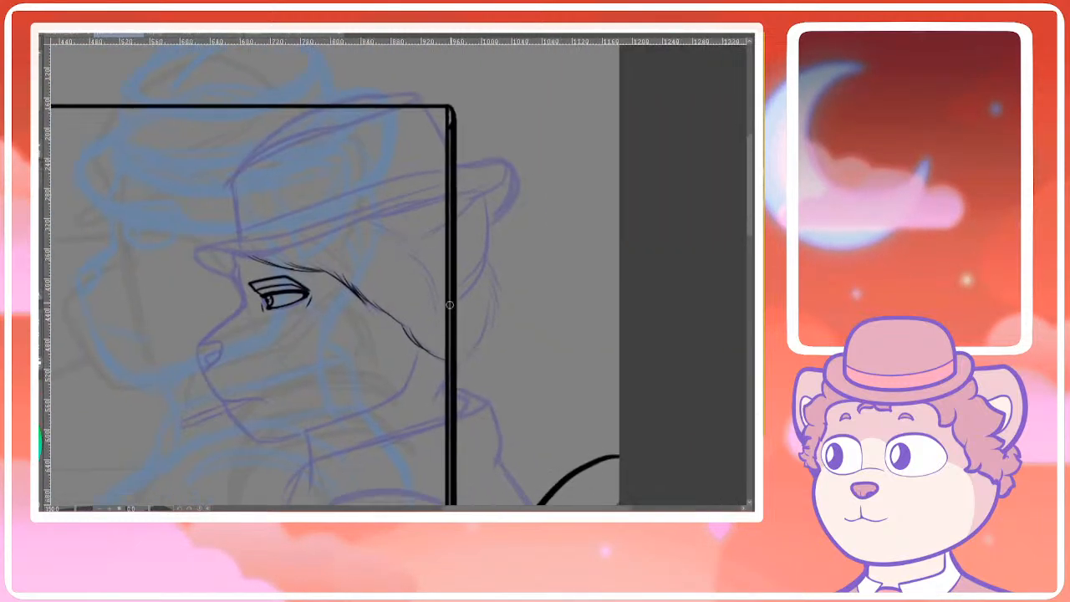
Ink two overlapping curved fur strokes below the sketched ear's back edge, beyond the vertical frame bar
{"action": "scroll", "coordinate": [481, 281], "scroll_direction": "up", "scroll_amount": 3}
{"action": "left_click_drag", "start_coordinate": [482, 281], "coordinate": [514, 292]}
{"action": "left_click_drag", "start_coordinate": [485, 242], "coordinate": [522, 314]}
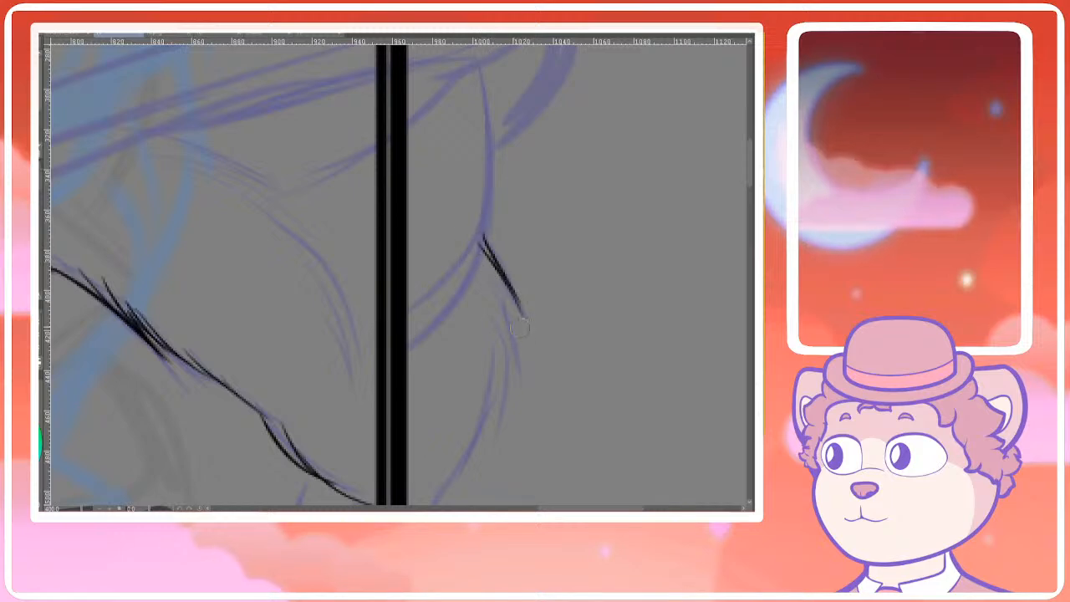
{"action": "key", "text": "ctrl+z"}
{"action": "key", "text": "ctrl+z"}
{"action": "left_click_drag", "start_coordinate": [479, 227], "coordinate": [521, 326]}
{"action": "mouse_move", "coordinate": [484, 259]}
{"action": "left_mouse_down"}
{"action": "mouse_move", "coordinate": [524, 338]}
{"action": "mouse_move", "coordinate": [519, 319]}
{"action": "left_mouse_up"}
{"action": "key", "text": "ctrl+z"}
{"action": "key", "text": "ctrl+z"}
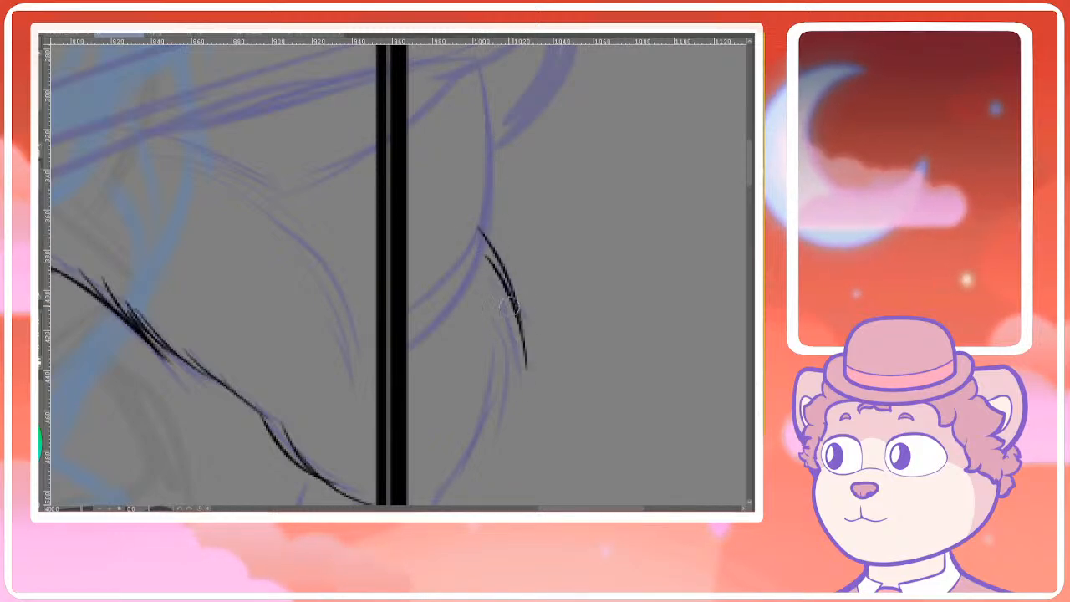
{"action": "key", "text": "ctrl+z"}
Add a short downward fur stroke beneath the curved strokes behind the head, continuing the fur's outer edge
{"action": "left_click_drag", "start_coordinate": [499, 266], "coordinate": [513, 387]}
{"action": "key", "text": "ctrl+z"}
{"action": "mouse_move", "coordinate": [500, 269]}
{"action": "left_mouse_down"}
{"action": "mouse_move", "coordinate": [512, 409]}
{"action": "mouse_move", "coordinate": [504, 333]}
{"action": "left_mouse_up"}
{"action": "key", "text": "ctrl+z"}
{"action": "left_click_drag", "start_coordinate": [515, 236], "coordinate": [524, 318]}
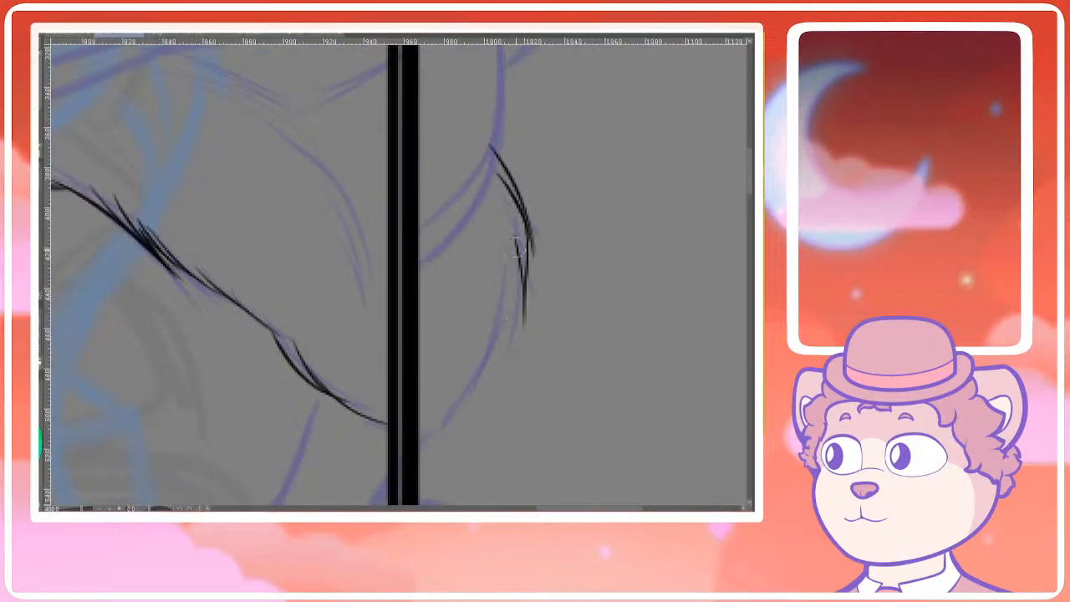
Ink the rear fur contour curving down and inward with overlapping strokes until it meets the cheek fur line at the frame bar
{"action": "left_click_drag", "start_coordinate": [516, 247], "coordinate": [479, 411]}
{"action": "key", "text": "ctrl+z"}
{"action": "left_click_drag", "start_coordinate": [518, 250], "coordinate": [474, 403]}
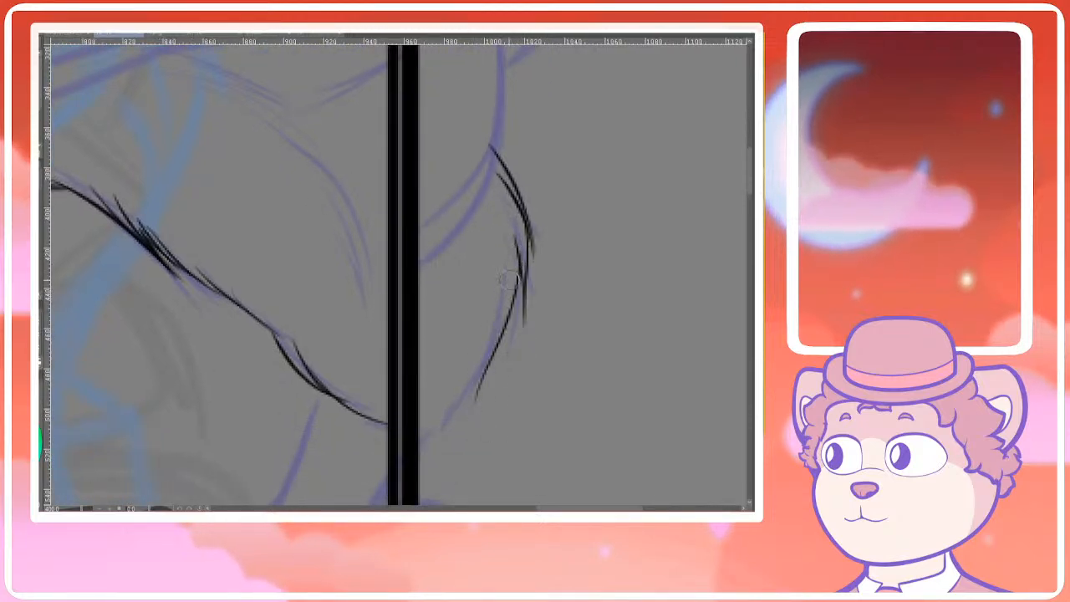
{"action": "left_click_drag", "start_coordinate": [508, 289], "coordinate": [473, 392]}
{"action": "key", "text": "ctrl+z"}
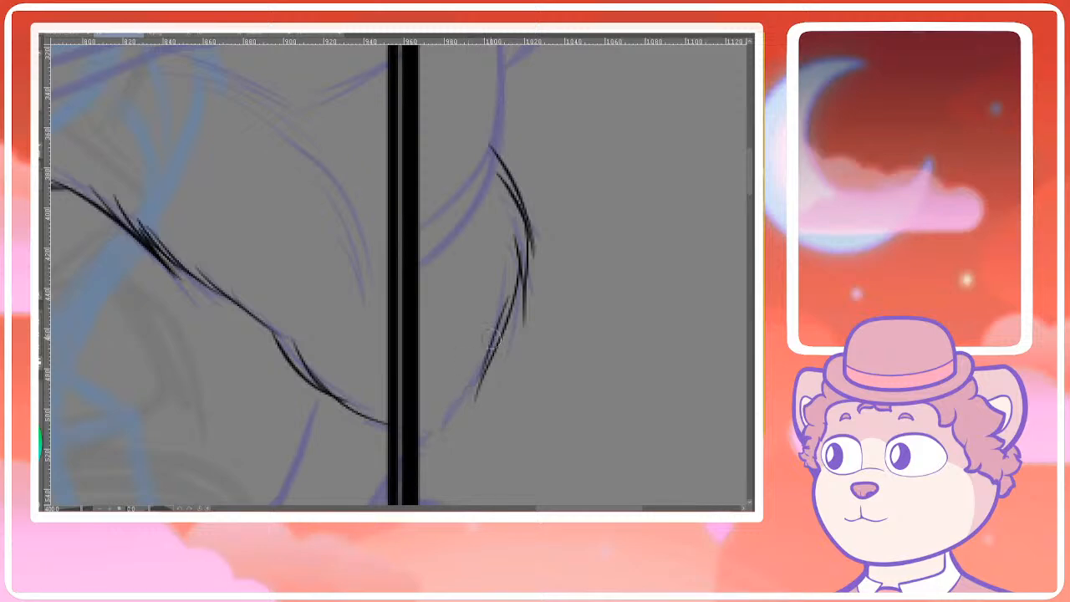
{"action": "left_click_drag", "start_coordinate": [490, 355], "coordinate": [410, 447]}
{"action": "key", "text": "ctrl+z"}
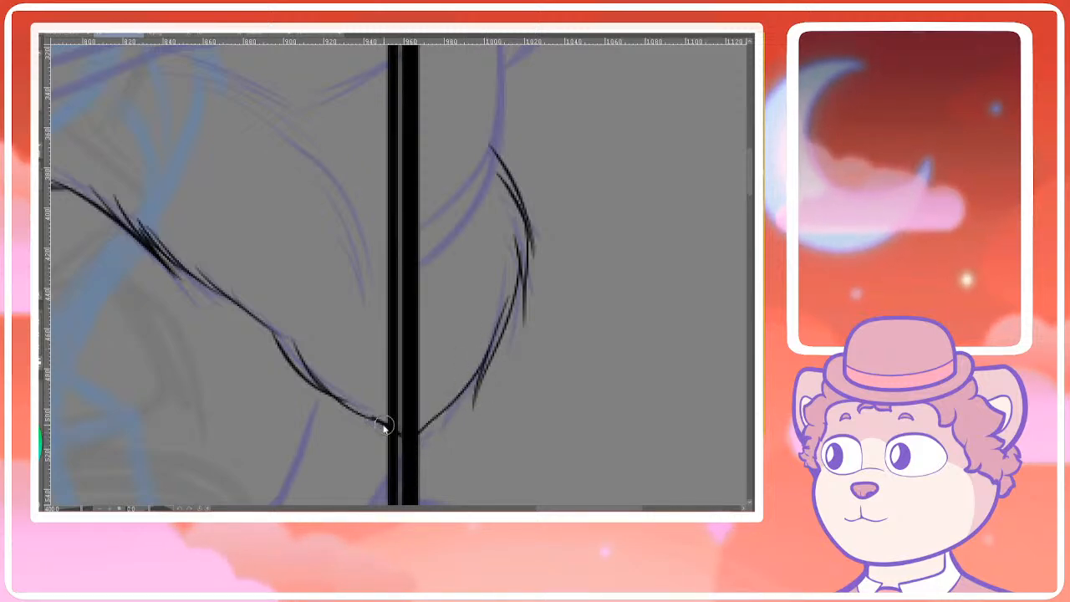
{"action": "scroll", "coordinate": [427, 418], "scroll_direction": "down", "scroll_amount": 4}
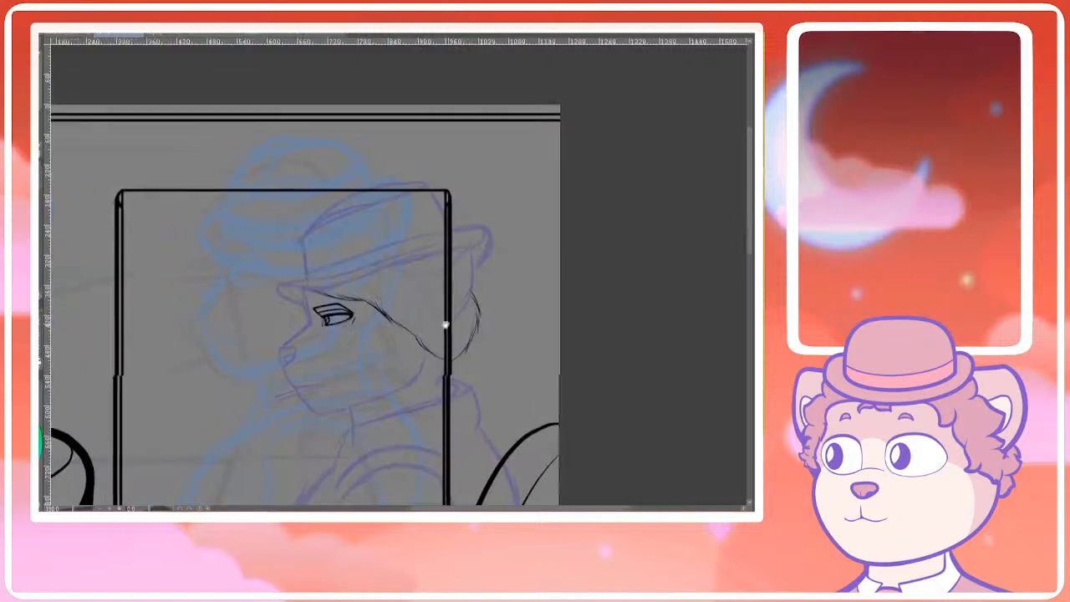
Try to ink overlapping fur strokes for the ear's inner arc beneath the rear half of the hat brim
{"action": "scroll", "coordinate": [422, 273], "scroll_direction": "up", "scroll_amount": 4}
{"action": "left_click_drag", "start_coordinate": [280, 250], "coordinate": [445, 303]}
{"action": "left_click_drag", "start_coordinate": [310, 272], "coordinate": [437, 302]}
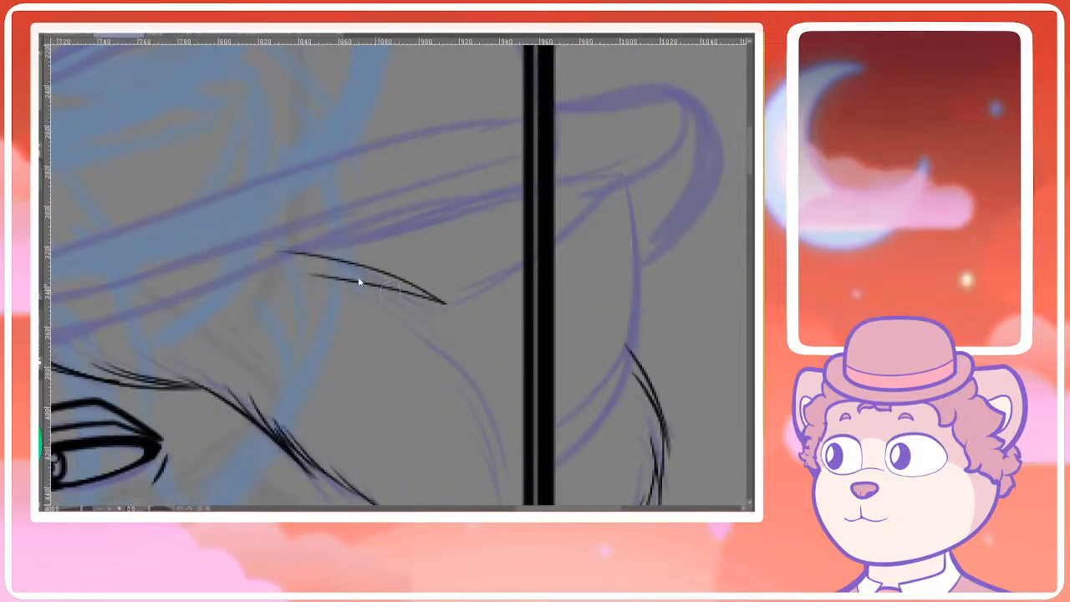
{"action": "key", "text": "ctrl+z"}
{"action": "key", "text": "ctrl+z"}
{"action": "left_click_drag", "start_coordinate": [272, 245], "coordinate": [413, 309]}
{"action": "mouse_move", "coordinate": [270, 246]}
{"action": "left_mouse_down"}
{"action": "mouse_move", "coordinate": [432, 321]}
{"action": "mouse_move", "coordinate": [331, 257]}
{"action": "mouse_move", "coordinate": [440, 312]}
{"action": "left_mouse_up"}
{"action": "key", "text": "ctrl+z"}
{"action": "key", "text": "ctrl+z"}
{"action": "mouse_move", "coordinate": [326, 269]}
{"action": "left_mouse_down"}
{"action": "mouse_move", "coordinate": [446, 312]}
{"action": "mouse_move", "coordinate": [356, 277]}
{"action": "mouse_move", "coordinate": [485, 363]}
{"action": "left_mouse_up"}
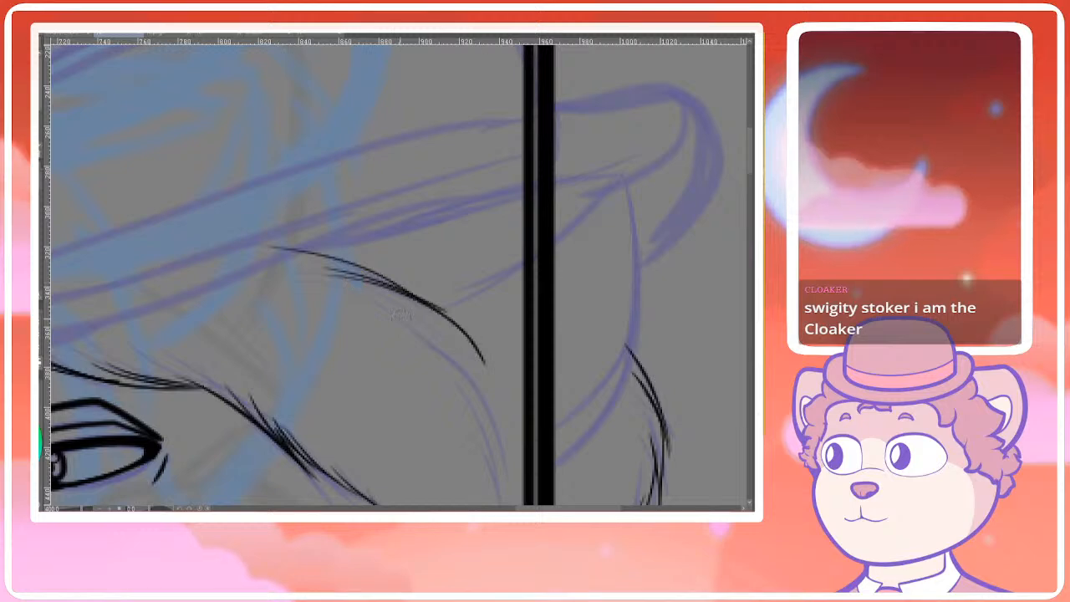
{"action": "key", "text": "ctrl+z"}
{"action": "key", "text": "ctrl+z"}
{"action": "key", "text": "ctrl+z"}
Ink two thin, overlapping strokes for the upper part of the fur arc beneath the hat brim
{"action": "left_click_drag", "start_coordinate": [264, 249], "coordinate": [409, 314]}
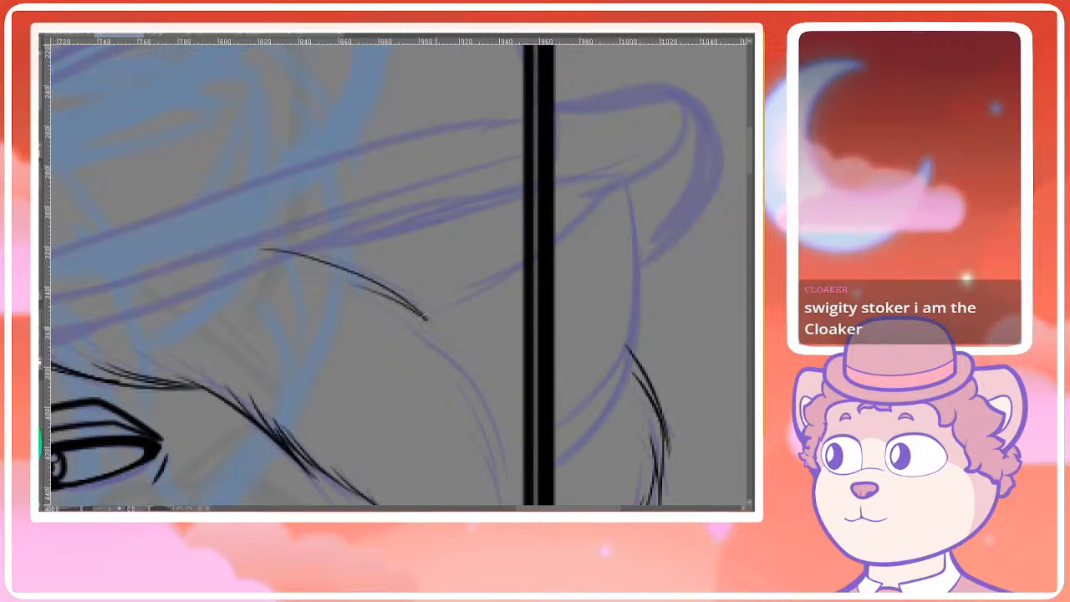
{"action": "key", "text": "ctrl+z"}
{"action": "mouse_move", "coordinate": [313, 268]}
{"action": "left_mouse_down"}
{"action": "mouse_move", "coordinate": [441, 326]}
{"action": "mouse_move", "coordinate": [433, 281]}
{"action": "left_mouse_up"}
{"action": "mouse_move", "coordinate": [471, 313]}
{"action": "left_mouse_down"}
{"action": "mouse_move", "coordinate": [429, 311]}
{"action": "mouse_move", "coordinate": [435, 279]}
{"action": "mouse_move", "coordinate": [424, 302]}
{"action": "mouse_move", "coordinate": [471, 282]}
{"action": "mouse_move", "coordinate": [471, 270]}
{"action": "left_mouse_up"}
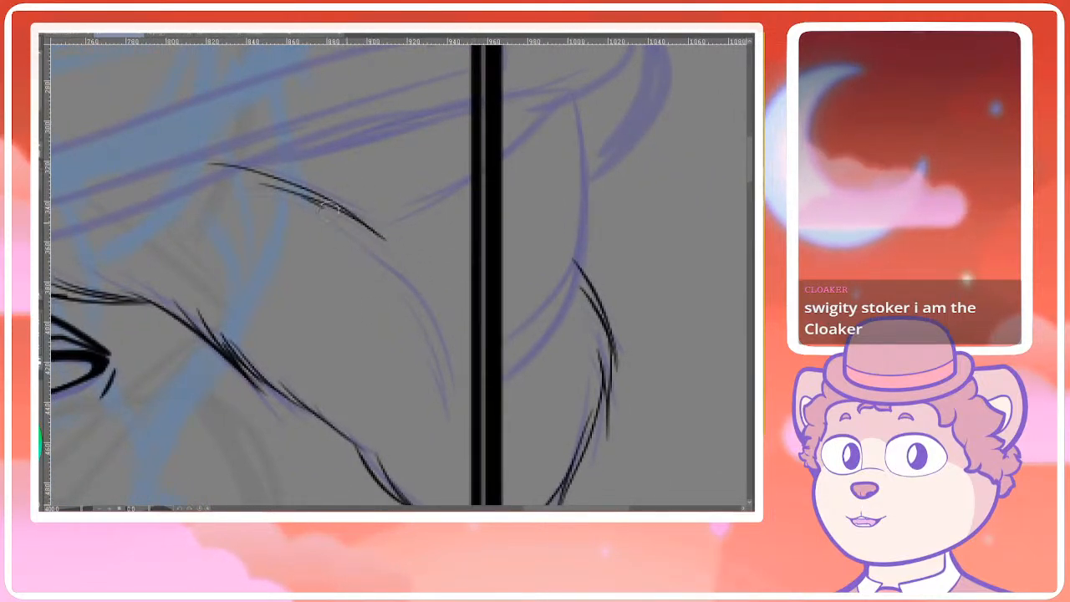
Try to continue the fur arc downward along the sketch with a long curved stroke
{"action": "key", "text": "ctrl+z"}
{"action": "mouse_move", "coordinate": [328, 210]}
{"action": "left_mouse_down"}
{"action": "mouse_move", "coordinate": [405, 298]}
{"action": "mouse_move", "coordinate": [437, 307]}
{"action": "left_mouse_up"}
{"action": "key", "text": "ctrl+z"}
{"action": "left_click_drag", "start_coordinate": [301, 198], "coordinate": [426, 342]}
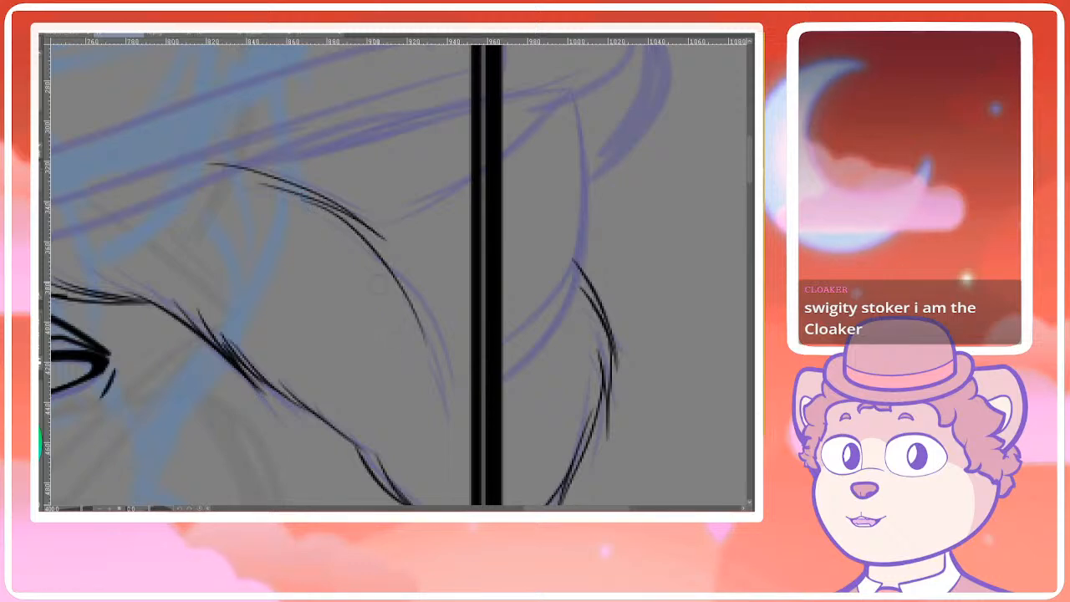
{"action": "key", "text": "ctrl+z"}
{"action": "mouse_move", "coordinate": [333, 204]}
{"action": "left_mouse_down"}
{"action": "mouse_move", "coordinate": [444, 384]}
{"action": "mouse_move", "coordinate": [375, 248]}
{"action": "mouse_move", "coordinate": [438, 358]}
{"action": "left_mouse_up"}
{"action": "key", "text": "ctrl+z"}
{"action": "key", "text": "ctrl+z"}
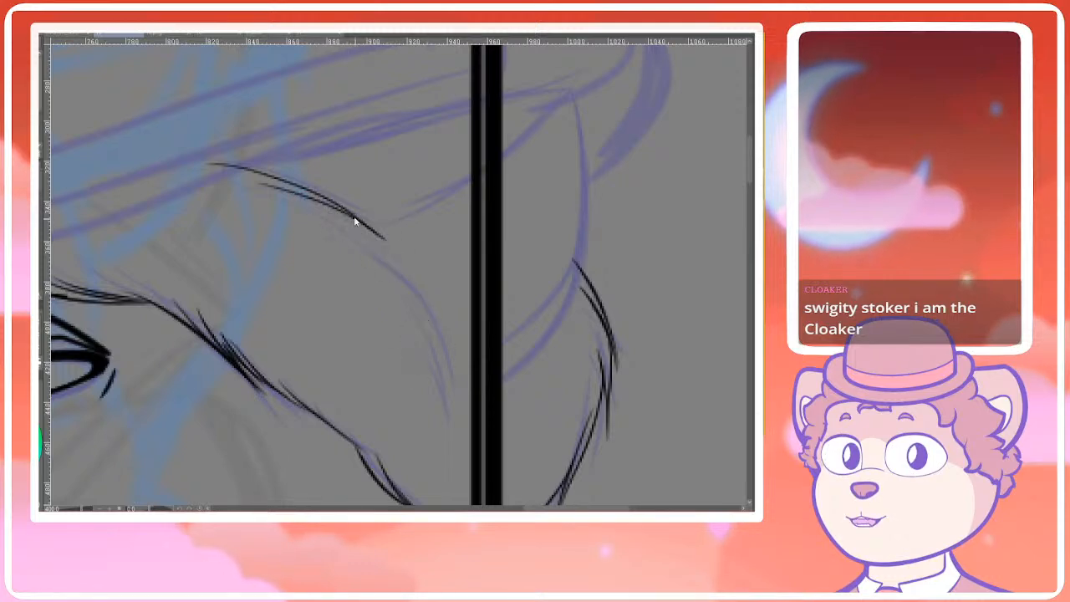
Extend the fur arc with a long, smooth curve bending down toward the vertical frame bar
{"action": "left_click_drag", "start_coordinate": [360, 239], "coordinate": [429, 367]}
{"action": "key", "text": "ctrl+z"}
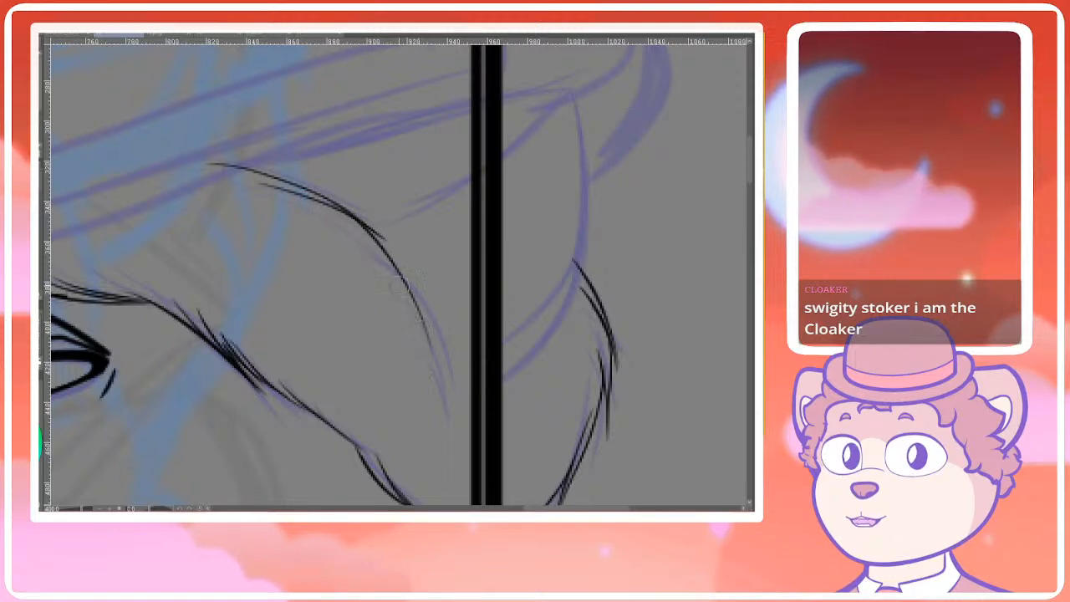
{"action": "mouse_move", "coordinate": [404, 290]}
{"action": "left_mouse_down"}
{"action": "mouse_move", "coordinate": [435, 382]}
{"action": "mouse_move", "coordinate": [417, 302]}
{"action": "left_mouse_up"}
{"action": "key", "text": "ctrl+z"}
{"action": "key", "text": "ctrl+z"}
{"action": "mouse_move", "coordinate": [323, 170]}
{"action": "left_mouse_down"}
{"action": "mouse_move", "coordinate": [391, 240]}
{"action": "mouse_move", "coordinate": [421, 297]}
{"action": "mouse_move", "coordinate": [431, 355]}
{"action": "left_mouse_up"}
{"action": "key", "text": "ctrl+z"}
{"action": "left_click_drag", "start_coordinate": [382, 240], "coordinate": [444, 373]}
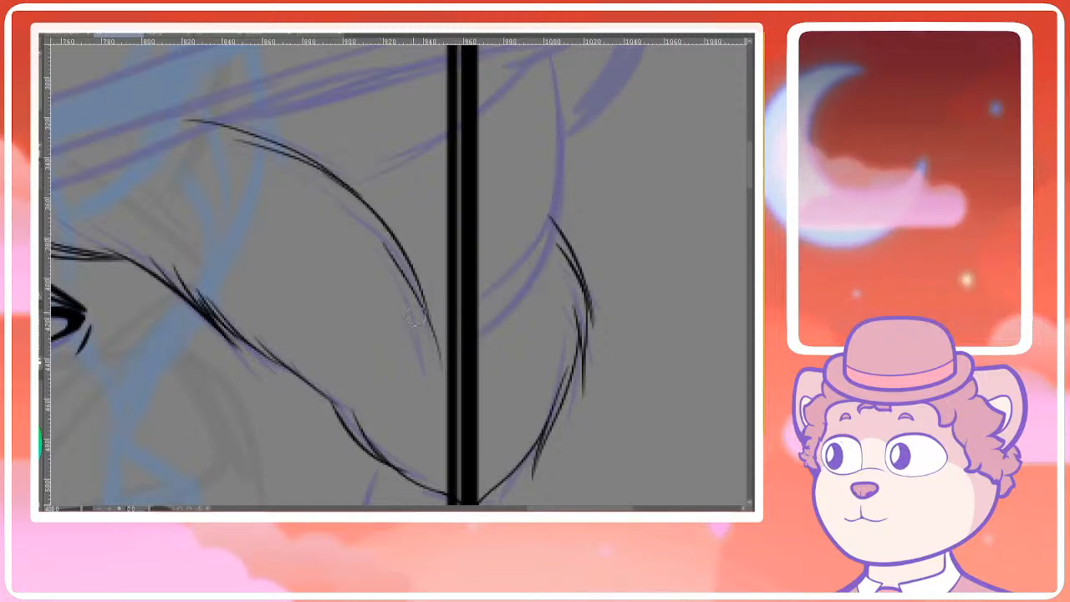
Layer tapered strokes and short fur flicks at the lower end of the fur arc beside the frame bar
{"action": "key", "text": "ctrl+z"}
{"action": "left_click_drag", "start_coordinate": [394, 241], "coordinate": [431, 359]}
{"action": "left_click_drag", "start_coordinate": [423, 302], "coordinate": [435, 370]}
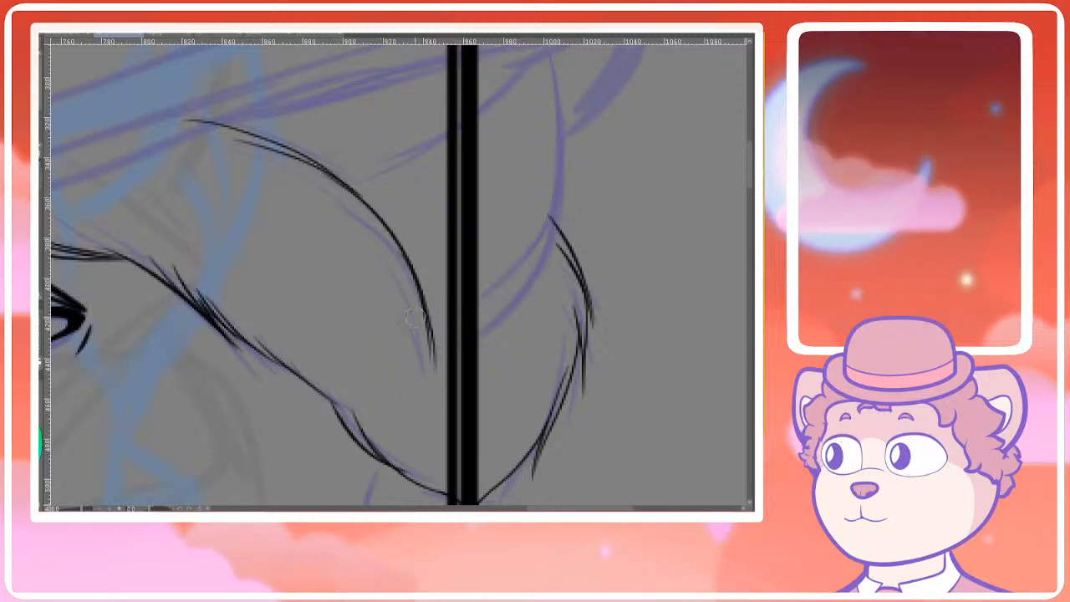
{"action": "left_click_drag", "start_coordinate": [415, 322], "coordinate": [418, 349]}
{"action": "left_click_drag", "start_coordinate": [424, 253], "coordinate": [433, 356]}
Try to outline the ear from the top of the fur arc to its tip and down the back edge
{"action": "mouse_move", "coordinate": [237, 221]}
{"action": "left_mouse_down"}
{"action": "mouse_move", "coordinate": [520, 148]}
{"action": "mouse_move", "coordinate": [558, 197]}
{"action": "mouse_move", "coordinate": [532, 369]}
{"action": "mouse_move", "coordinate": [449, 447]}
{"action": "left_mouse_up"}
{"action": "scroll", "coordinate": [475, 408], "scroll_direction": "down", "scroll_amount": 3}
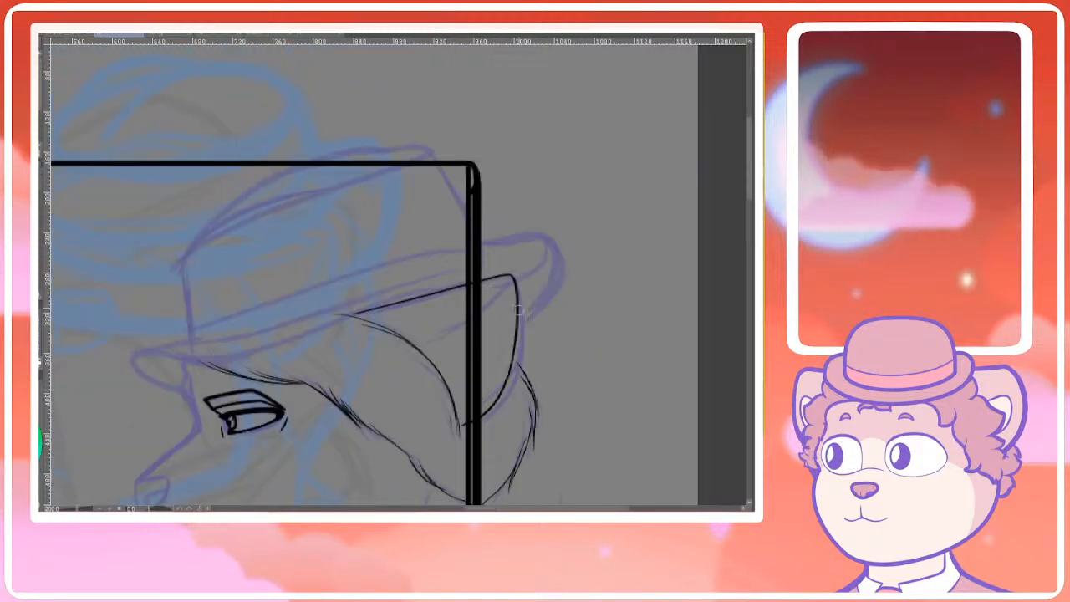
{"action": "left_click_drag", "start_coordinate": [528, 345], "coordinate": [470, 275]}
{"action": "scroll", "coordinate": [471, 275], "scroll_direction": "up", "scroll_amount": 1}
{"action": "key", "text": "ctrl+z"}
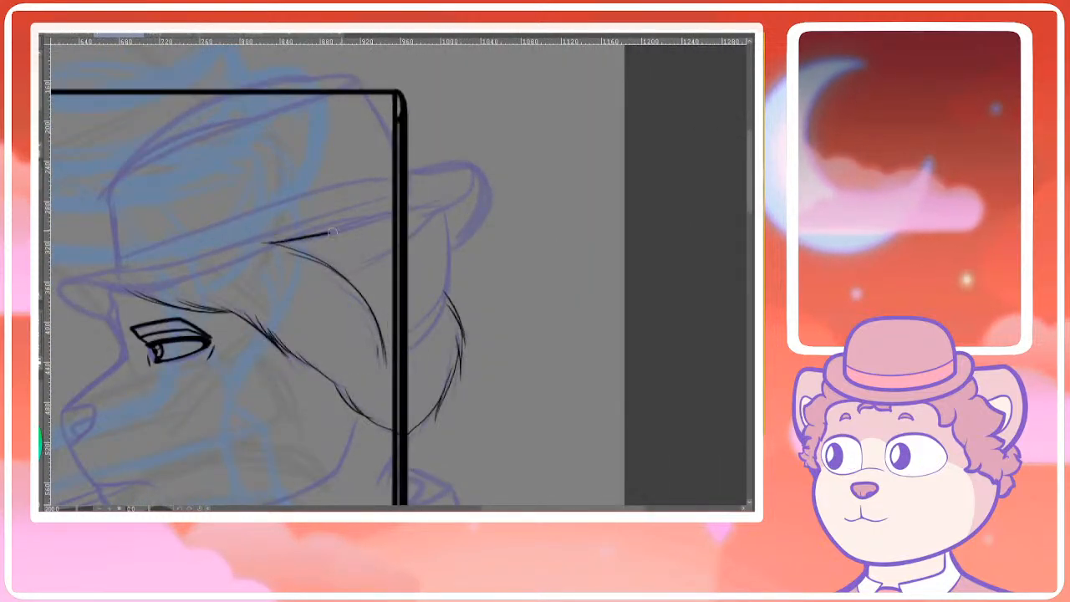
{"action": "left_click_drag", "start_coordinate": [332, 232], "coordinate": [438, 209]}
{"action": "key", "text": "ctrl+z"}
{"action": "left_click_drag", "start_coordinate": [275, 243], "coordinate": [388, 214]}
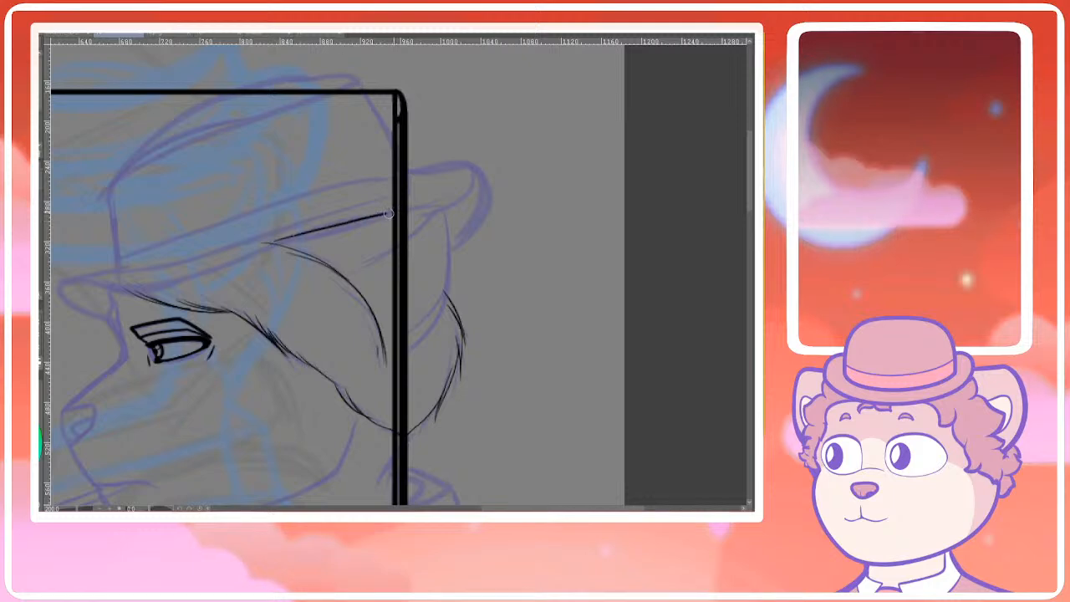
{"action": "left_click_drag", "start_coordinate": [448, 255], "coordinate": [440, 312]}
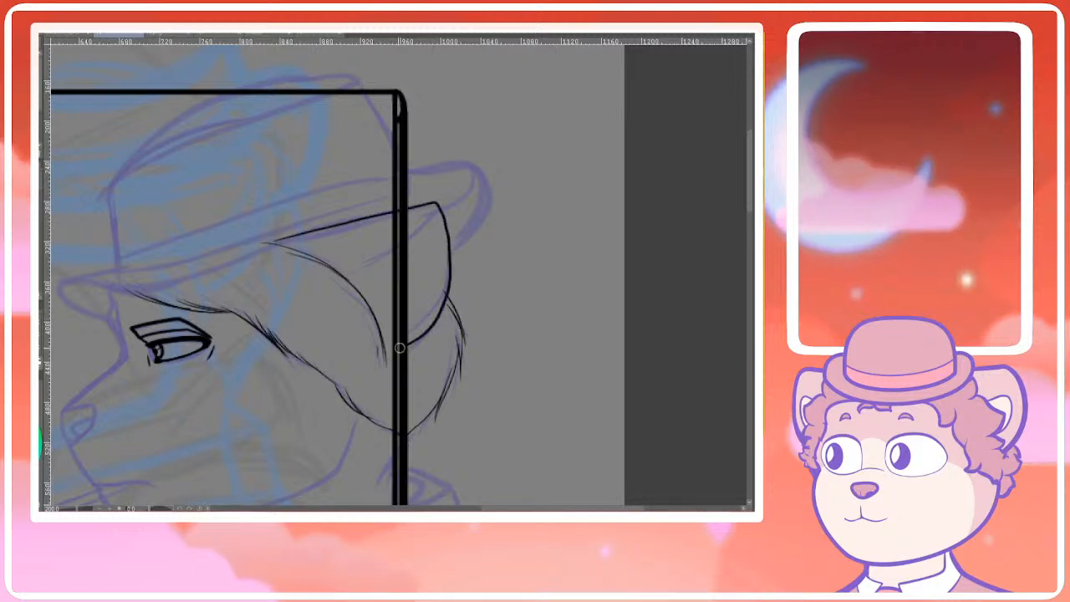
{"action": "key", "text": "ctrl+z"}
Try to ink the ear's upper edge in one stroke from the fur arc in a close-up view
{"action": "scroll", "coordinate": [342, 234], "scroll_direction": "up", "scroll_amount": 2}
{"action": "left_click_drag", "start_coordinate": [346, 260], "coordinate": [303, 237]}
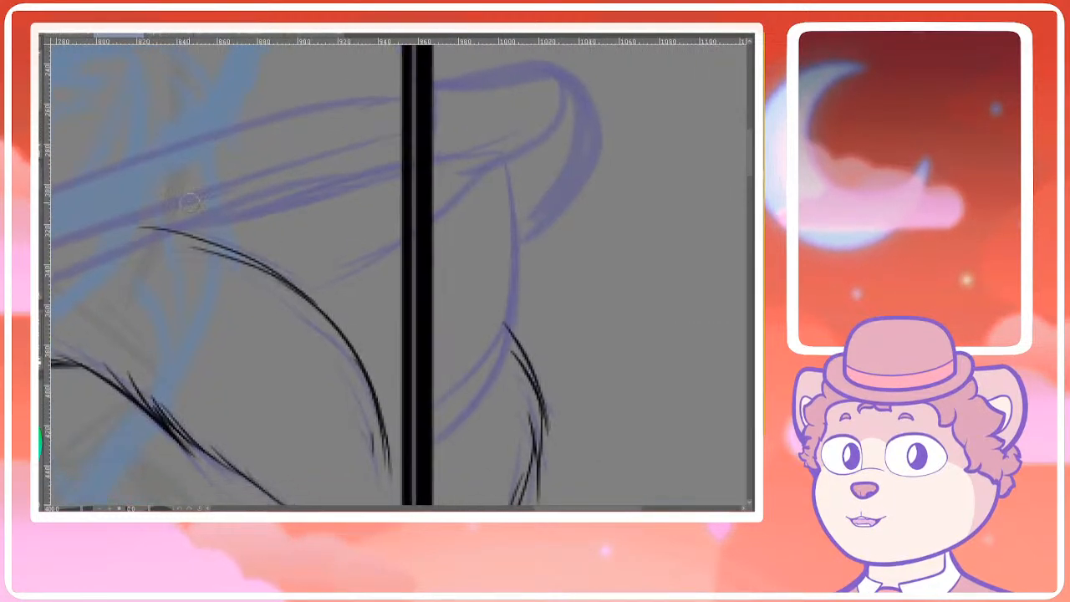
{"action": "left_click_drag", "start_coordinate": [180, 225], "coordinate": [480, 148]}
{"action": "key", "text": "ctrl+z"}
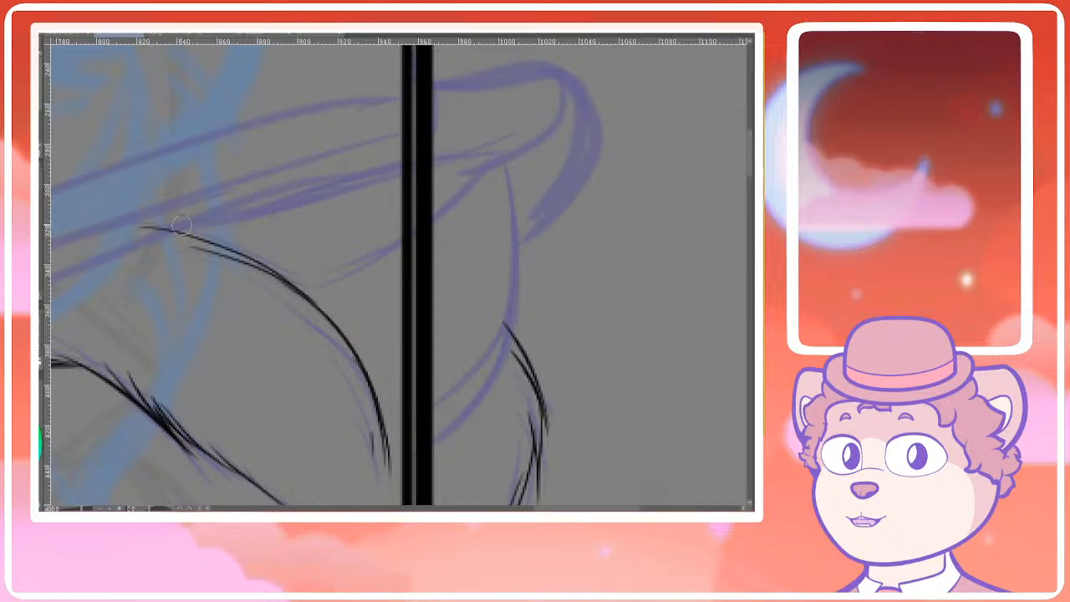
{"action": "mouse_move", "coordinate": [172, 228]}
{"action": "left_mouse_down"}
{"action": "mouse_move", "coordinate": [466, 147]}
{"action": "mouse_move", "coordinate": [501, 171]}
{"action": "mouse_move", "coordinate": [522, 305]}
{"action": "mouse_move", "coordinate": [478, 407]}
{"action": "left_mouse_up"}
{"action": "key", "text": "ctrl+z"}
{"action": "scroll", "coordinate": [459, 315], "scroll_direction": "down", "scroll_amount": 2}
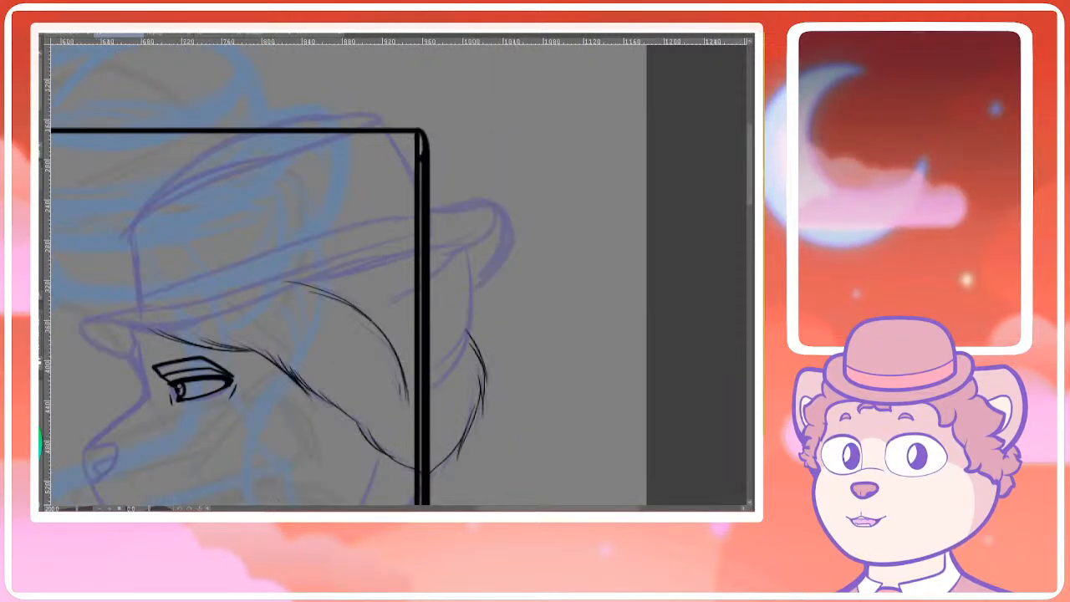
Try to ink the ear's upper edge with the canvas rotated, and restore the upright view
{"action": "left_click_drag", "start_coordinate": [152, 508], "coordinate": [140, 507]}
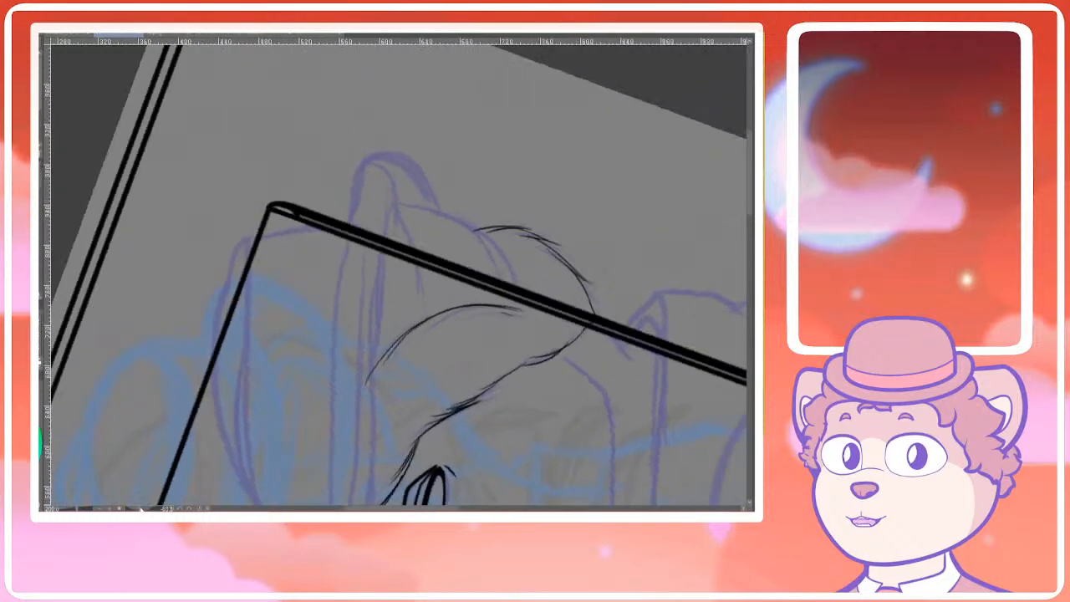
{"action": "scroll", "coordinate": [443, 301], "scroll_direction": "up", "scroll_amount": 2}
{"action": "left_click_drag", "start_coordinate": [485, 289], "coordinate": [346, 304]}
{"action": "left_click_drag", "start_coordinate": [222, 454], "coordinate": [261, 106]}
{"action": "key", "text": "ctrl+z"}
{"action": "left_click", "coordinate": [199, 508]}
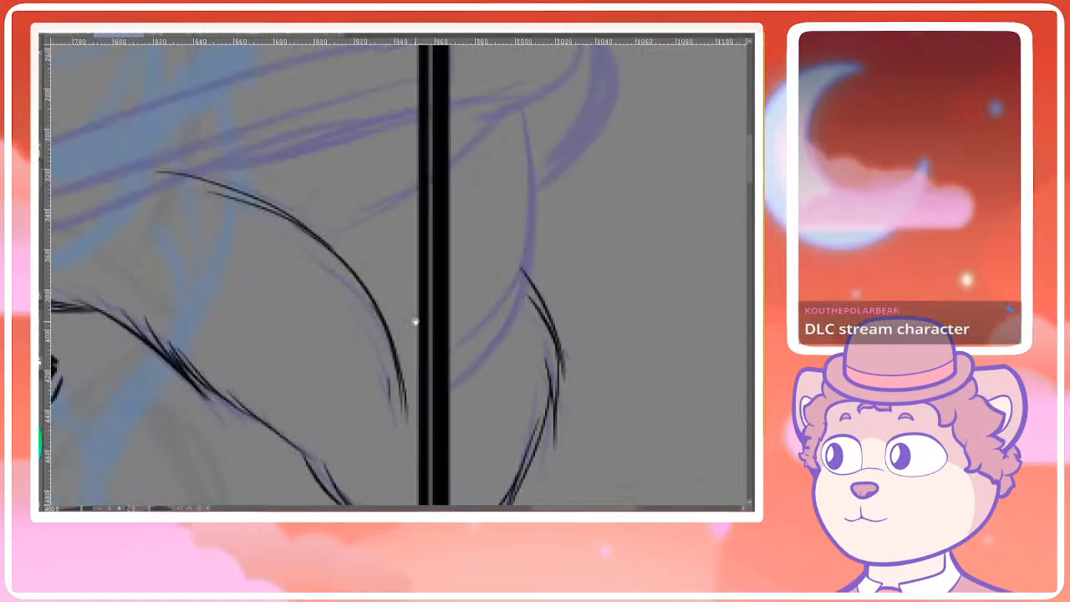
Try to ink the ear's upper edge and back curve in a zoomed-out view
{"action": "mouse_move", "coordinate": [339, 179]}
{"action": "left_mouse_down"}
{"action": "mouse_move", "coordinate": [263, 210]}
{"action": "mouse_move", "coordinate": [280, 249]}
{"action": "mouse_move", "coordinate": [253, 222]}
{"action": "mouse_move", "coordinate": [258, 208]}
{"action": "mouse_move", "coordinate": [265, 248]}
{"action": "left_mouse_up"}
{"action": "scroll", "coordinate": [258, 225], "scroll_direction": "down", "scroll_amount": 2}
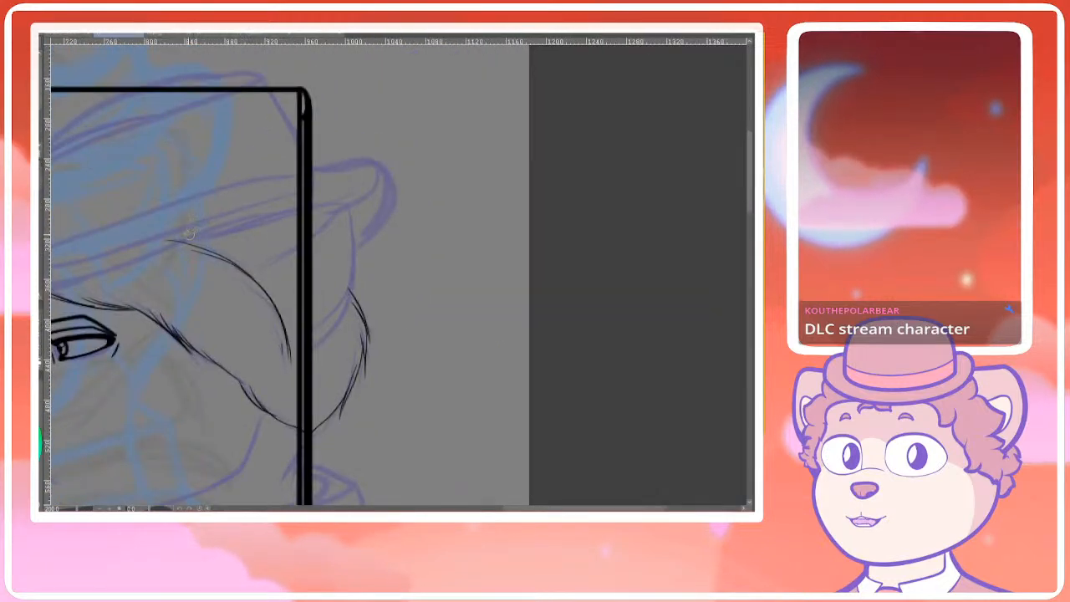
{"action": "left_click_drag", "start_coordinate": [173, 240], "coordinate": [310, 208]}
{"action": "key", "text": "ctrl+z"}
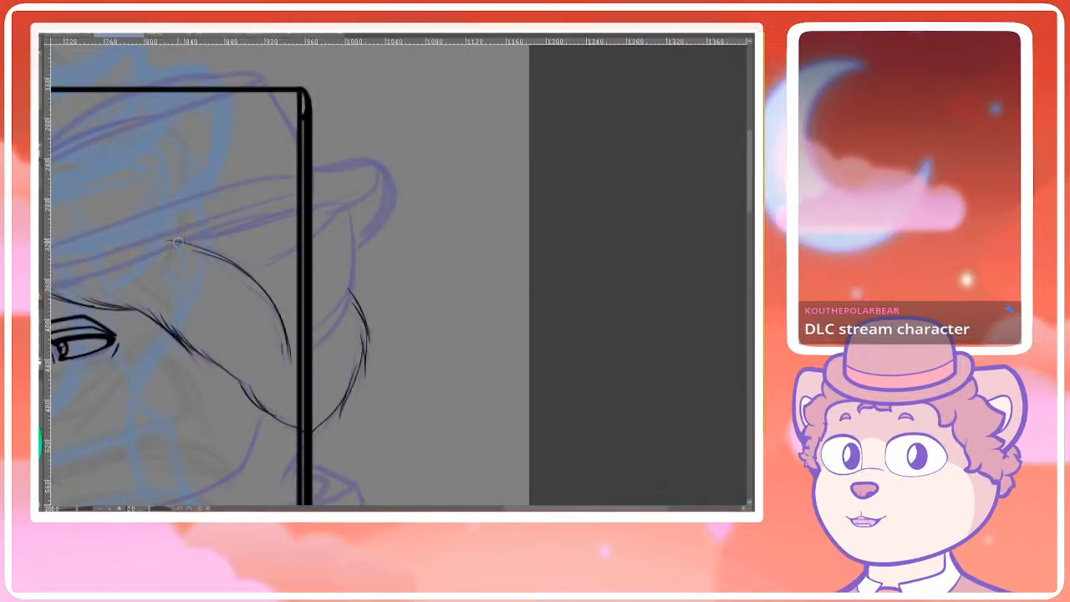
{"action": "mouse_move", "coordinate": [177, 242]}
{"action": "left_mouse_down"}
{"action": "mouse_move", "coordinate": [306, 213]}
{"action": "mouse_move", "coordinate": [350, 294]}
{"action": "left_mouse_up"}
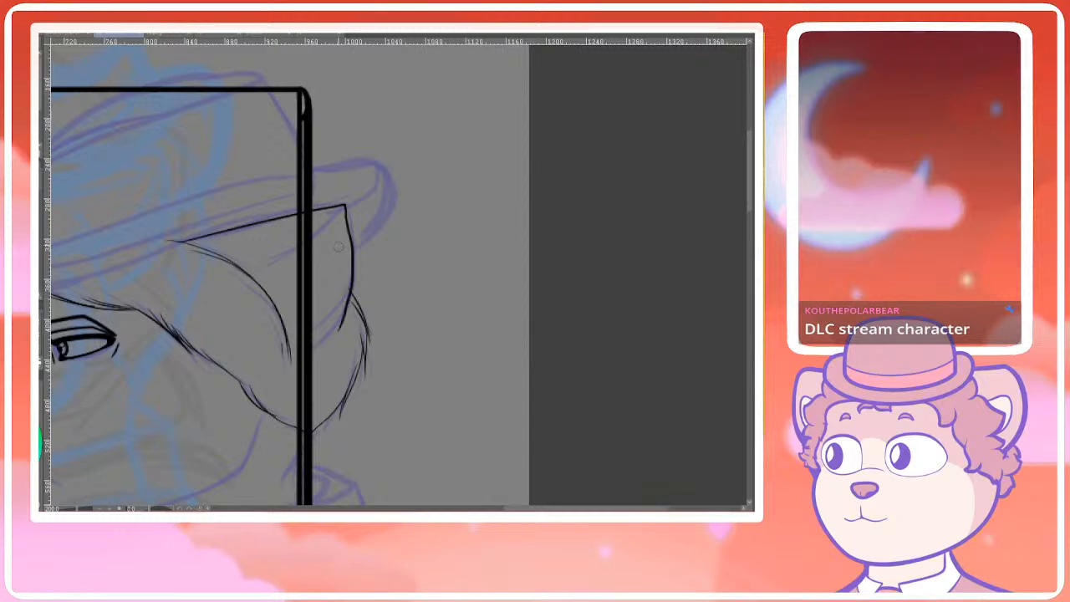
{"action": "key", "text": "ctrl+z"}
{"action": "key", "text": "ctrl+z"}
Ink the ear's straight upper edge from the fur arc across the frame bar, and its curved back edge from the tip
{"action": "scroll", "coordinate": [199, 238], "scroll_direction": "up", "scroll_amount": 2}
{"action": "left_click_drag", "start_coordinate": [170, 247], "coordinate": [485, 164]}
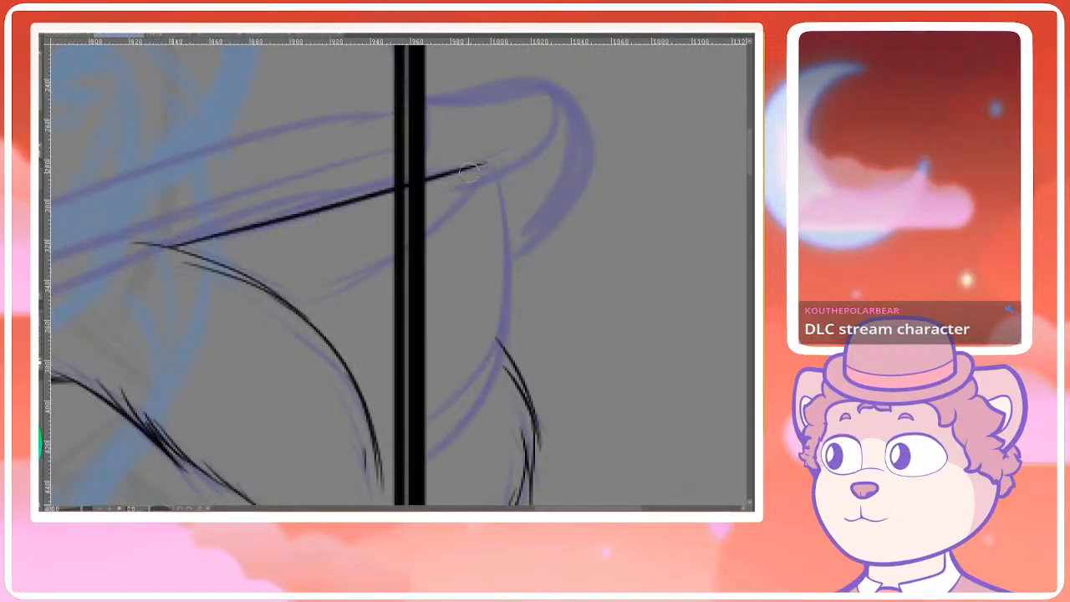
{"action": "left_click_drag", "start_coordinate": [442, 280], "coordinate": [406, 237]}
{"action": "mouse_move", "coordinate": [369, 427]}
{"action": "left_mouse_down"}
{"action": "mouse_move", "coordinate": [472, 205]}
{"action": "mouse_move", "coordinate": [443, 117]}
{"action": "left_mouse_up"}
{"action": "key", "text": "ctrl+z"}
{"action": "mouse_move", "coordinate": [377, 423]}
{"action": "left_mouse_down"}
{"action": "mouse_move", "coordinate": [459, 333]}
{"action": "mouse_move", "coordinate": [451, 111]}
{"action": "mouse_move", "coordinate": [442, 160]}
{"action": "left_mouse_up"}
Close the small gap at the ear's tip with a short stroke joining the upper and back edges
{"action": "scroll", "coordinate": [439, 153], "scroll_direction": "up", "scroll_amount": 2}
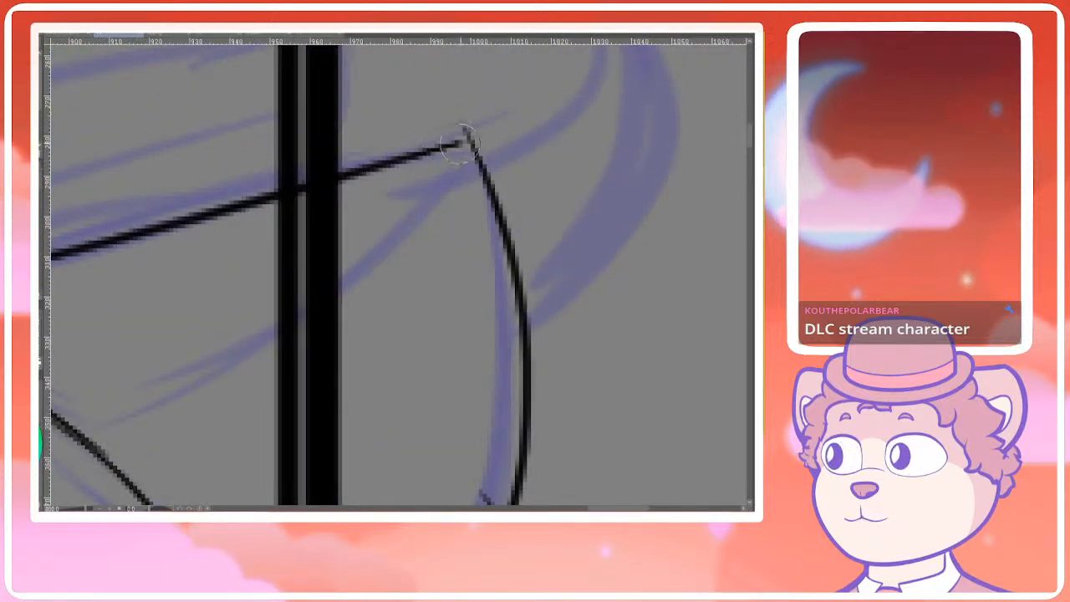
{"action": "left_click_drag", "start_coordinate": [443, 153], "coordinate": [473, 143]}
{"action": "scroll", "coordinate": [504, 151], "scroll_direction": "down", "scroll_amount": 3}
{"action": "scroll", "coordinate": [583, 167], "scroll_direction": "up", "scroll_amount": 3}
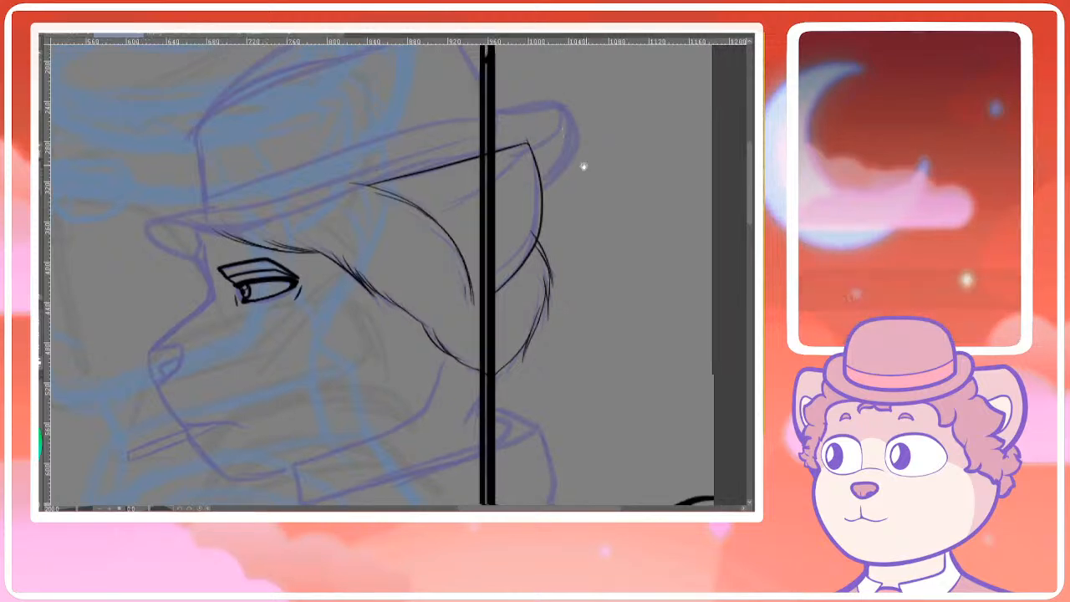
Erase the stray line end overshooting the tip of the ear with a smaller eraser
{"action": "key", "text": "["}
{"action": "key", "text": "["}
{"action": "key", "text": "["}
{"action": "key", "text": "["}
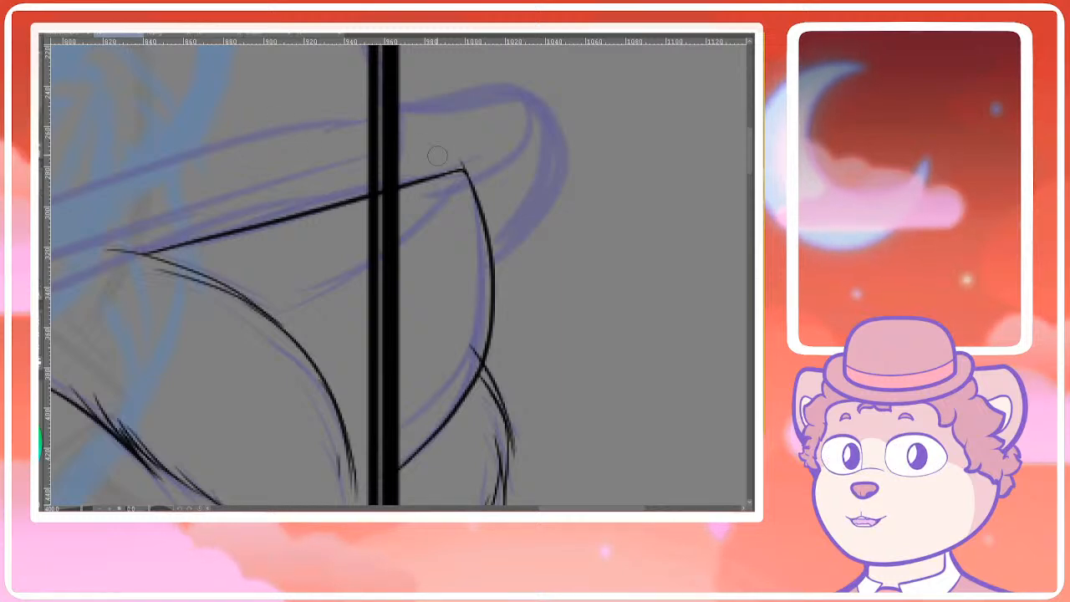
{"action": "scroll", "coordinate": [591, 208], "scroll_direction": "up", "scroll_amount": 2}
{"action": "key", "text": "e"}
{"action": "left_click_drag", "start_coordinate": [387, 116], "coordinate": [471, 224]}
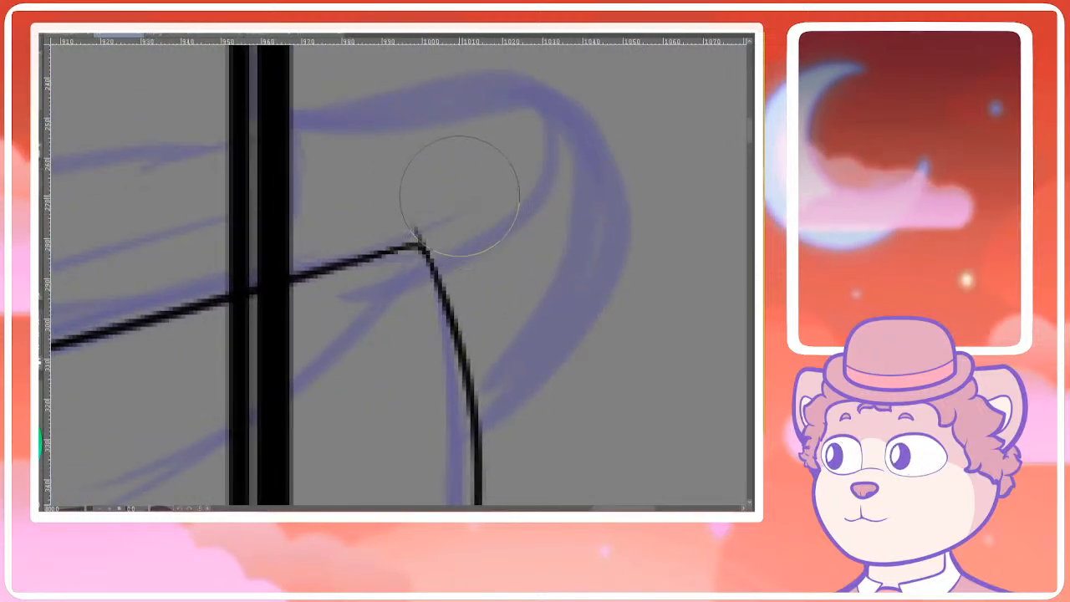
{"action": "scroll", "coordinate": [455, 191], "scroll_direction": "down", "scroll_amount": 4}
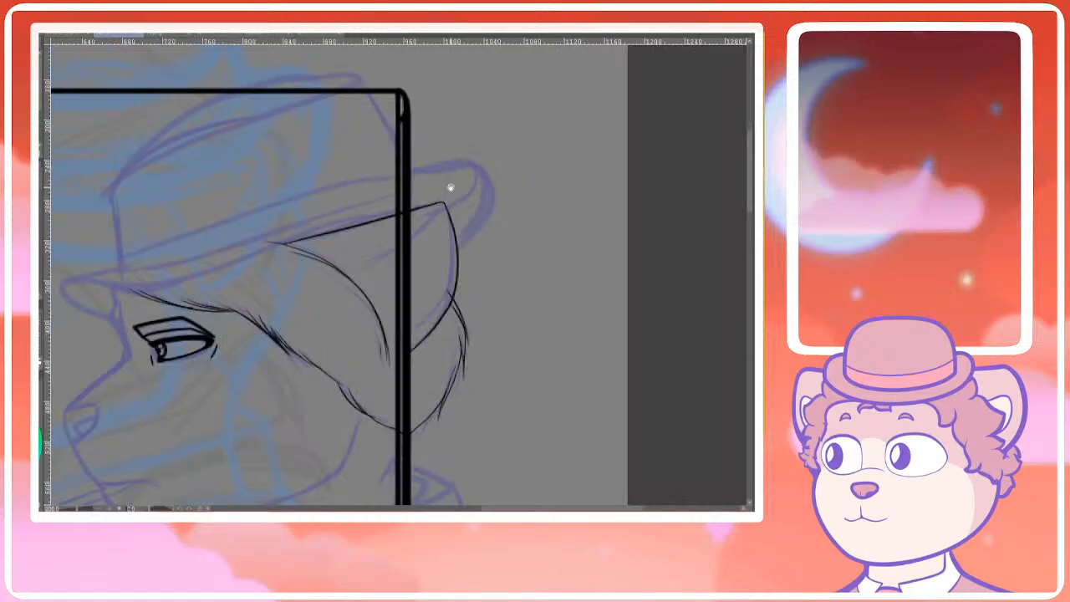
Try to ink the ear's inner curve downward from the tip
{"action": "scroll", "coordinate": [450, 192], "scroll_direction": "up", "scroll_amount": 4}
{"action": "left_click_drag", "start_coordinate": [422, 180], "coordinate": [375, 346]}
{"action": "scroll", "coordinate": [368, 334], "scroll_direction": "down", "scroll_amount": 2}
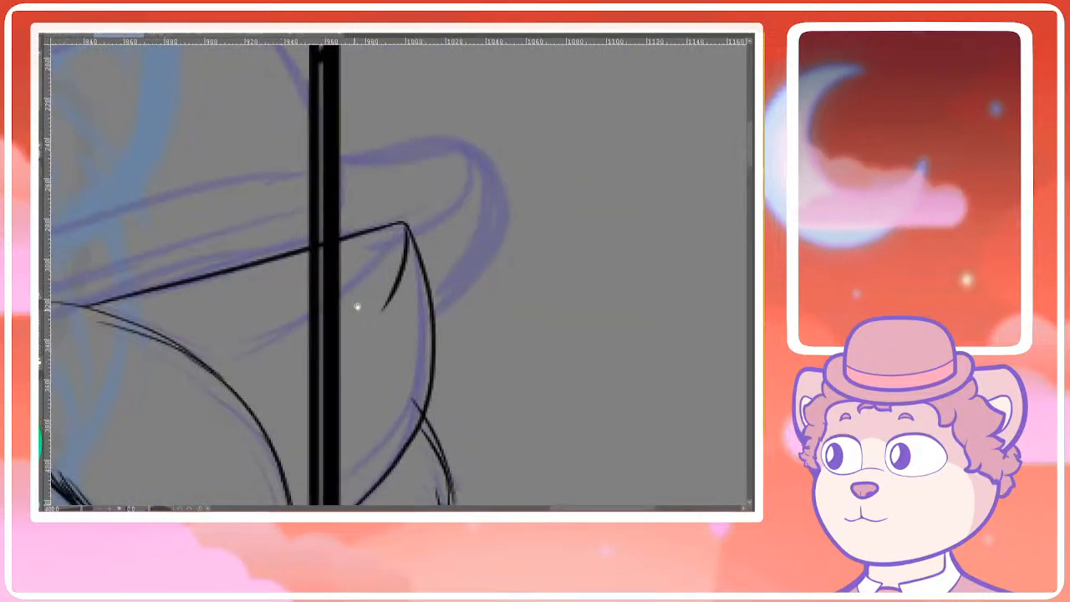
{"action": "left_click_drag", "start_coordinate": [358, 306], "coordinate": [388, 272]}
{"action": "key", "text": "ctrl+z"}
{"action": "mouse_move", "coordinate": [436, 192]}
{"action": "left_mouse_down"}
{"action": "mouse_move", "coordinate": [423, 316]}
{"action": "mouse_move", "coordinate": [321, 408]}
{"action": "left_mouse_up"}
{"action": "key", "text": "ctrl+z"}
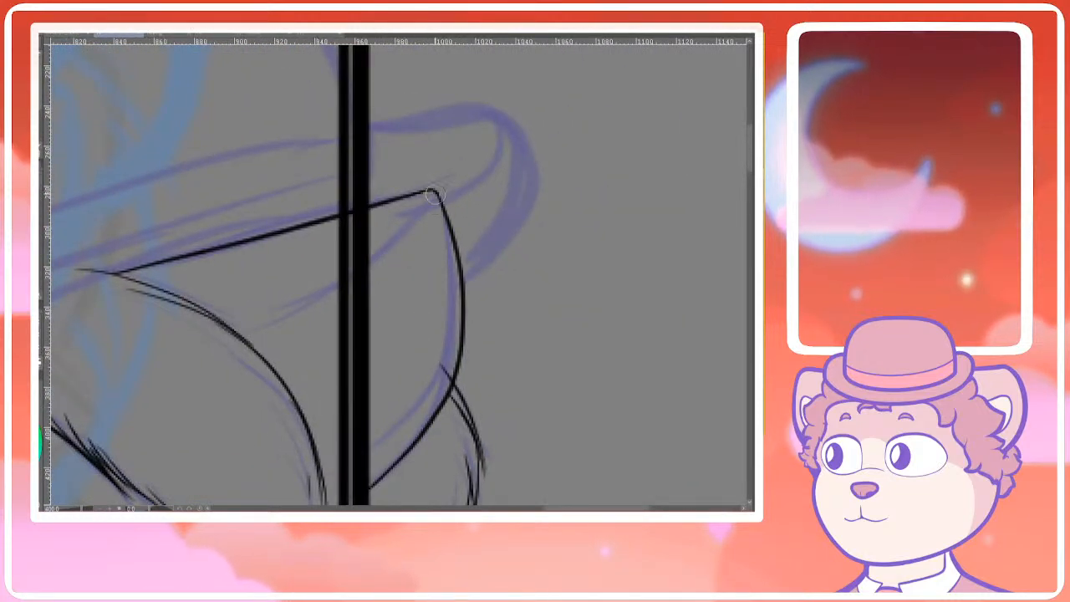
Ink the ear's inner curve from the tip to the fur arc, and extend the arc's lower end with short fur strokes
{"action": "mouse_move", "coordinate": [433, 194]}
{"action": "left_mouse_down"}
{"action": "mouse_move", "coordinate": [411, 301]}
{"action": "mouse_move", "coordinate": [305, 407]}
{"action": "left_mouse_up"}
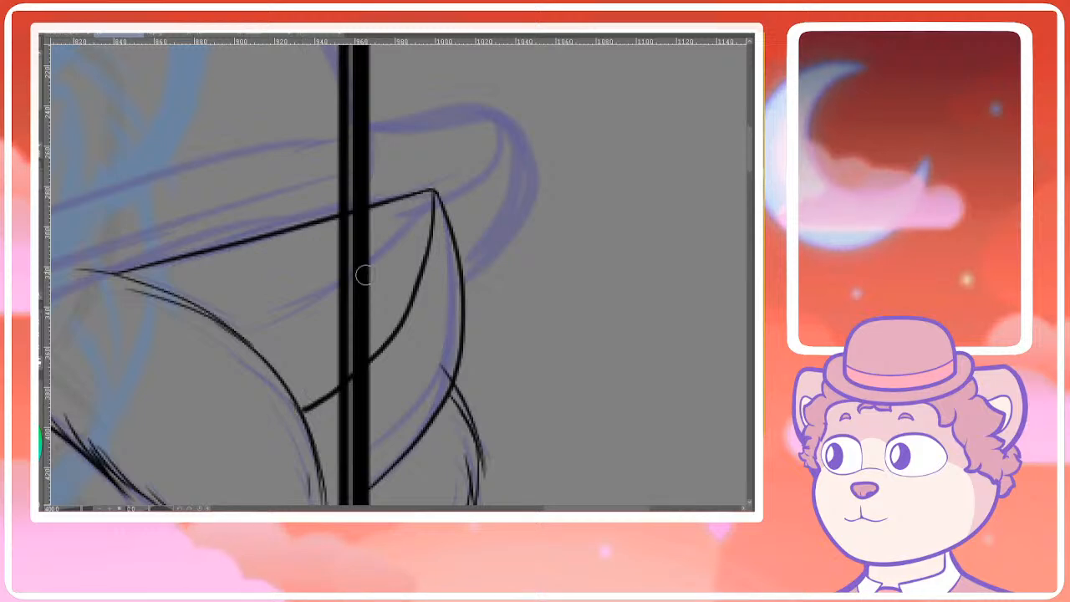
{"action": "scroll", "coordinate": [383, 289], "scroll_direction": "down", "scroll_amount": 3}
{"action": "scroll", "coordinate": [346, 376], "scroll_direction": "up", "scroll_amount": 3}
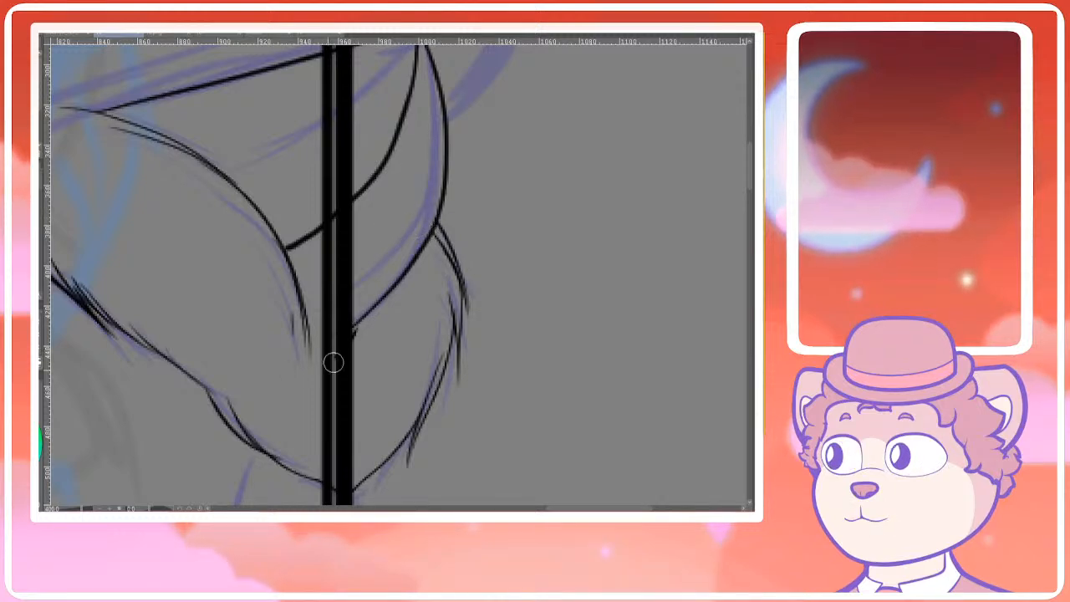
{"action": "left_click_drag", "start_coordinate": [305, 322], "coordinate": [319, 378]}
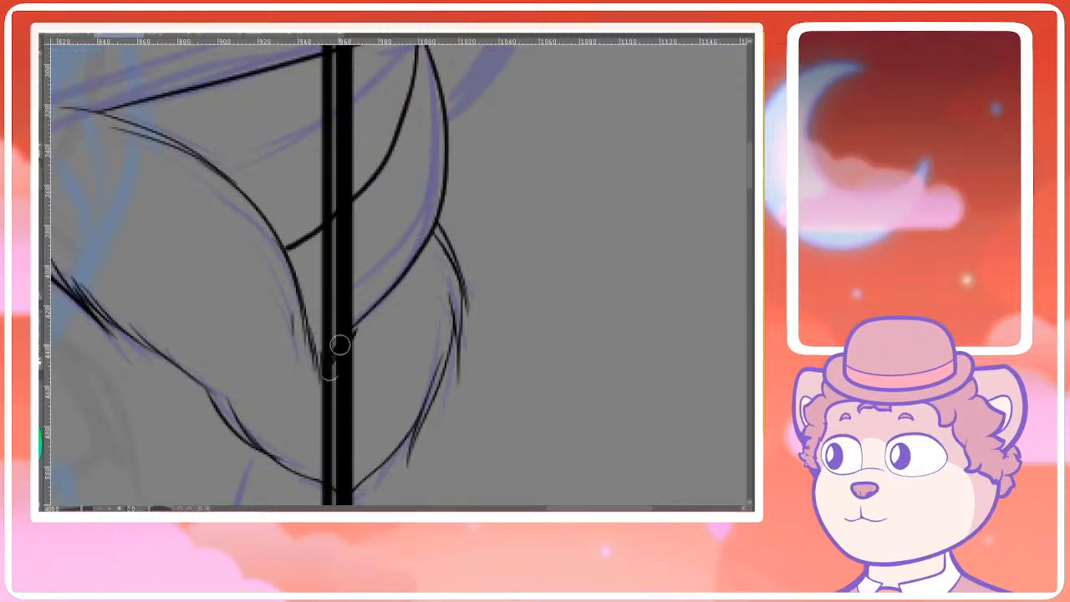
{"action": "scroll", "coordinate": [368, 310], "scroll_direction": "down", "scroll_amount": 4}
{"action": "left_click_drag", "start_coordinate": [327, 334], "coordinate": [368, 343]}
{"action": "scroll", "coordinate": [418, 308], "scroll_direction": "up", "scroll_amount": 2}
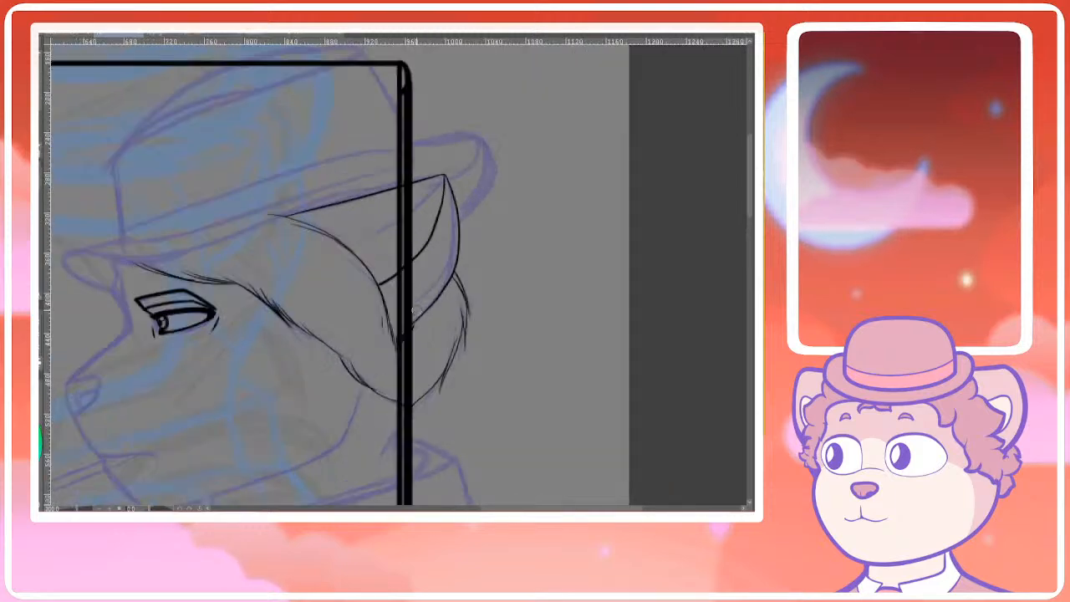
Try to ink a second line just inside the ear's curved back edge
{"action": "scroll", "coordinate": [412, 309], "scroll_direction": "up", "scroll_amount": 2}
{"action": "mouse_move", "coordinate": [482, 113]}
{"action": "left_mouse_down"}
{"action": "mouse_move", "coordinate": [464, 242]}
{"action": "mouse_move", "coordinate": [397, 333]}
{"action": "left_mouse_up"}
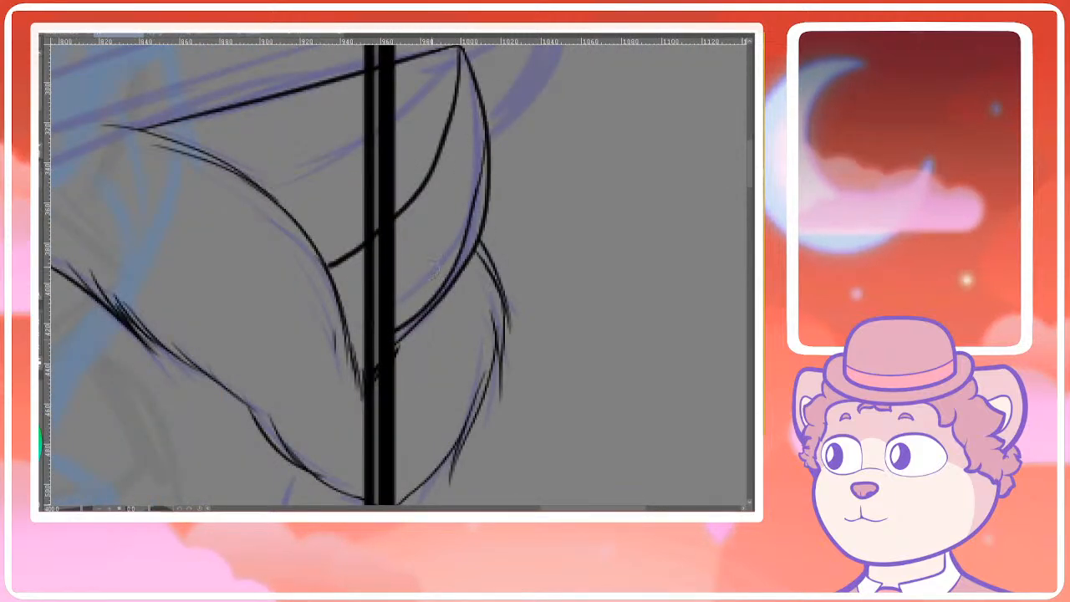
{"action": "key", "text": "ctrl+z"}
{"action": "left_click_drag", "start_coordinate": [482, 115], "coordinate": [457, 252]}
{"action": "key", "text": "ctrl+z"}
{"action": "mouse_move", "coordinate": [485, 125]}
{"action": "left_mouse_down"}
{"action": "mouse_move", "coordinate": [456, 255]}
{"action": "mouse_move", "coordinate": [393, 322]}
{"action": "mouse_move", "coordinate": [484, 174]}
{"action": "left_mouse_up"}
{"action": "key", "text": "ctrl+z"}
{"action": "key", "text": "ctrl+z"}
Ink a second line inside the ear's lower back edge, running across the frame bar to the fur arc
{"action": "left_click_drag", "start_coordinate": [483, 215], "coordinate": [353, 346]}
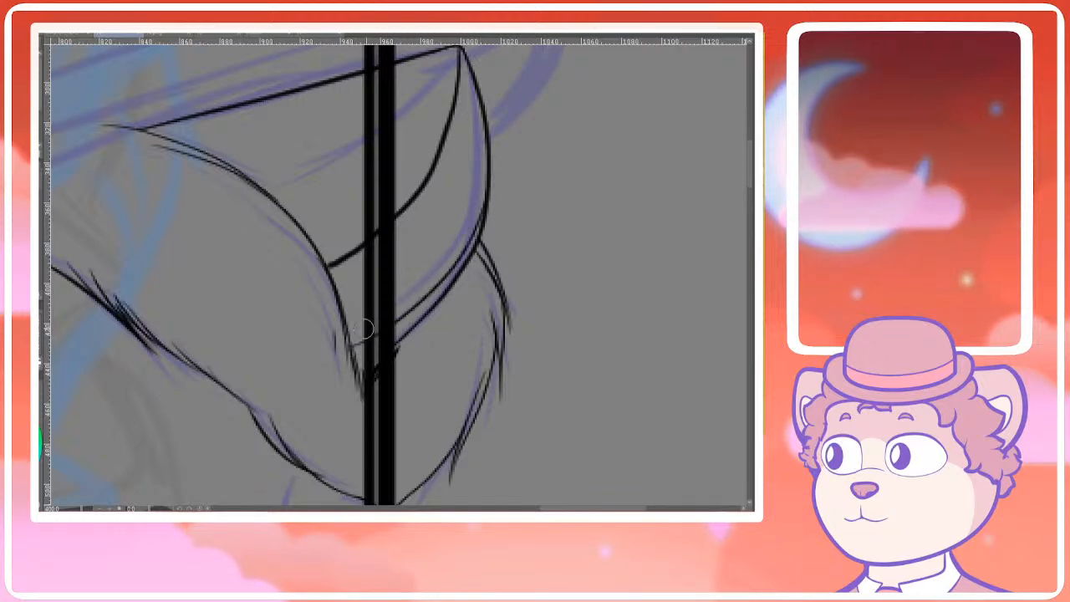
{"action": "scroll", "coordinate": [480, 265], "scroll_direction": "down", "scroll_amount": 4}
{"action": "left_click_drag", "start_coordinate": [409, 294], "coordinate": [323, 356]}
{"action": "scroll", "coordinate": [325, 304], "scroll_direction": "up", "scroll_amount": 1}
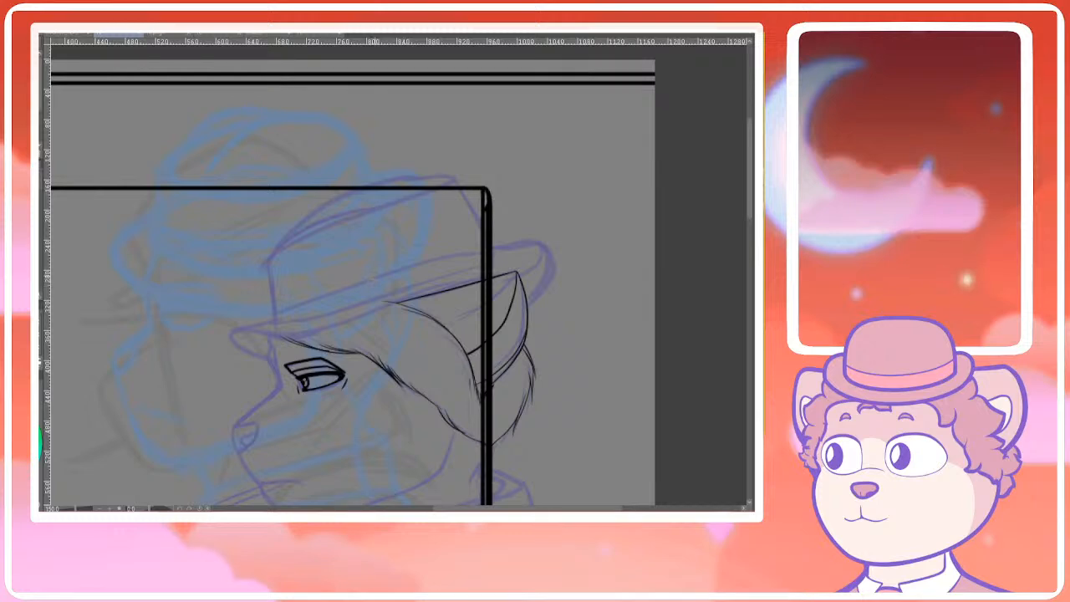
{"action": "scroll", "coordinate": [387, 292], "scroll_direction": "up", "scroll_amount": 5}
{"action": "scroll", "coordinate": [381, 291], "scroll_direction": "down", "scroll_amount": 3}
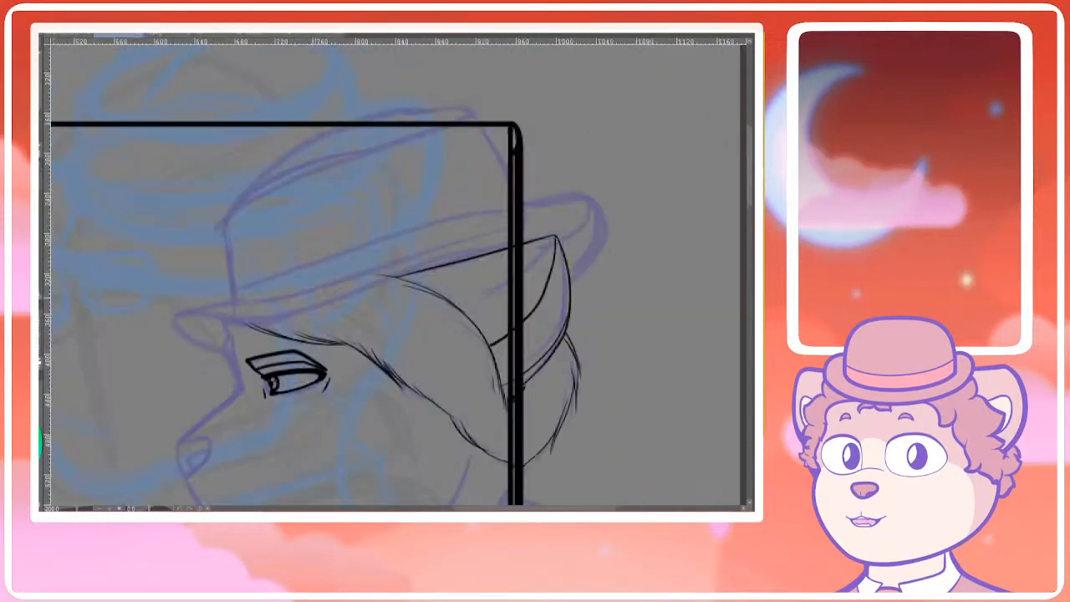
Ink the forehead profile from under the hat brim down to the dip in front of the eye
{"action": "left_click_drag", "start_coordinate": [266, 390], "coordinate": [245, 306]}
{"action": "scroll", "coordinate": [202, 250], "scroll_direction": "up", "scroll_amount": 3}
{"action": "left_click_drag", "start_coordinate": [210, 226], "coordinate": [203, 261]}
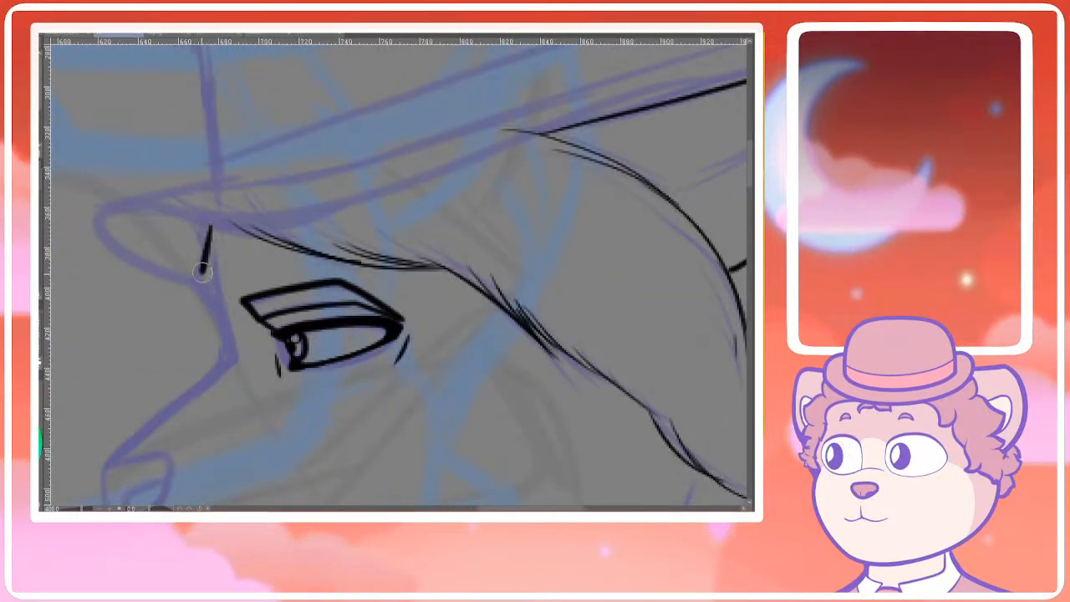
{"action": "left_click_drag", "start_coordinate": [207, 308], "coordinate": [228, 365]}
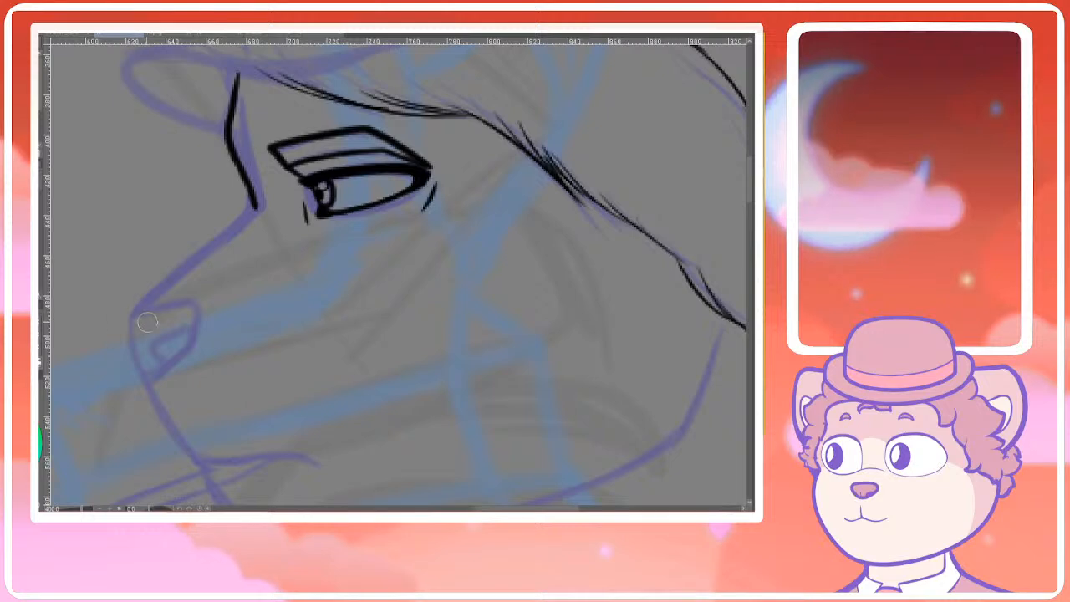
Ink the nose outline as a closed rounded triangle at the end of the muzzle
{"action": "key", "text": "ctrl+z"}
{"action": "mouse_move", "coordinate": [130, 304]}
{"action": "left_mouse_down"}
{"action": "mouse_move", "coordinate": [143, 375]}
{"action": "mouse_move", "coordinate": [159, 378]}
{"action": "mouse_move", "coordinate": [174, 358]}
{"action": "left_mouse_up"}
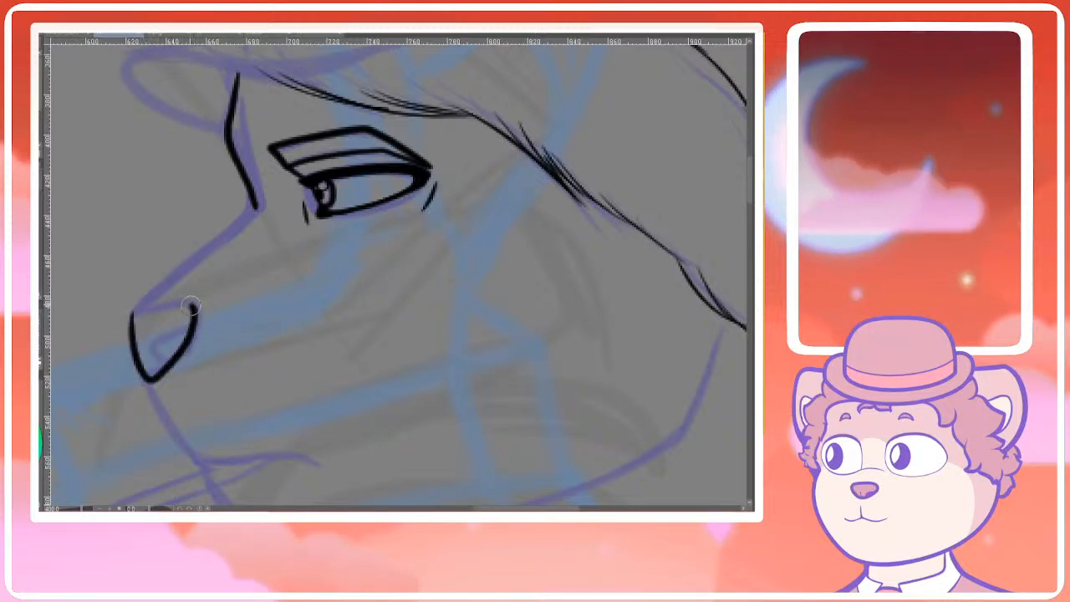
{"action": "mouse_move", "coordinate": [190, 306]}
{"action": "left_mouse_down"}
{"action": "mouse_move", "coordinate": [159, 301]}
{"action": "mouse_move", "coordinate": [132, 316]}
{"action": "left_mouse_up"}
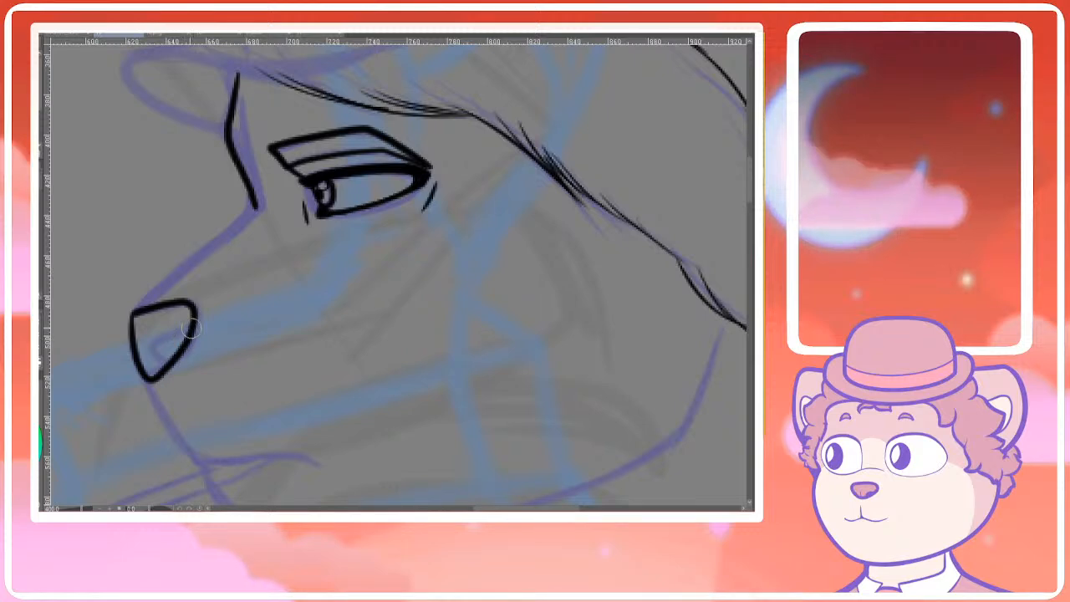
Ink the muzzle's bridge from the forehead dip to the nose, and add the nostril inside the nose
{"action": "mouse_move", "coordinate": [172, 284]}
{"action": "left_mouse_down"}
{"action": "mouse_move", "coordinate": [175, 323]}
{"action": "mouse_move", "coordinate": [224, 266]}
{"action": "left_mouse_up"}
{"action": "key", "text": "ctrl+z"}
{"action": "left_click_drag", "start_coordinate": [138, 349], "coordinate": [260, 244]}
{"action": "scroll", "coordinate": [256, 219], "scroll_direction": "down", "scroll_amount": 3}
{"action": "mouse_move", "coordinate": [224, 285]}
{"action": "left_mouse_down"}
{"action": "mouse_move", "coordinate": [205, 248]}
{"action": "mouse_move", "coordinate": [218, 310]}
{"action": "left_mouse_up"}
{"action": "scroll", "coordinate": [206, 255], "scroll_direction": "up", "scroll_amount": 3}
{"action": "key", "text": "ctrl+z"}
Ink the upper lip from the nose into the mouth line, and add the short lower lip curve beneath it
{"action": "left_click_drag", "start_coordinate": [186, 242], "coordinate": [233, 325]}
{"action": "key", "text": "ctrl+z"}
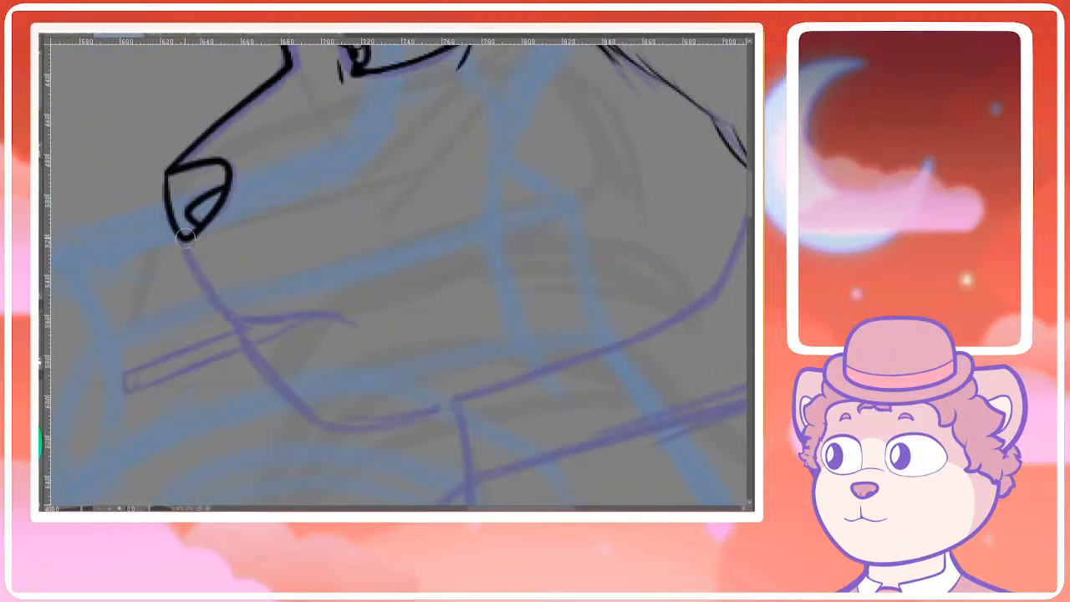
{"action": "mouse_move", "coordinate": [185, 237]}
{"action": "left_mouse_down"}
{"action": "mouse_move", "coordinate": [205, 292]}
{"action": "mouse_move", "coordinate": [253, 315]}
{"action": "mouse_move", "coordinate": [332, 316]}
{"action": "mouse_move", "coordinate": [267, 346]}
{"action": "left_mouse_up"}
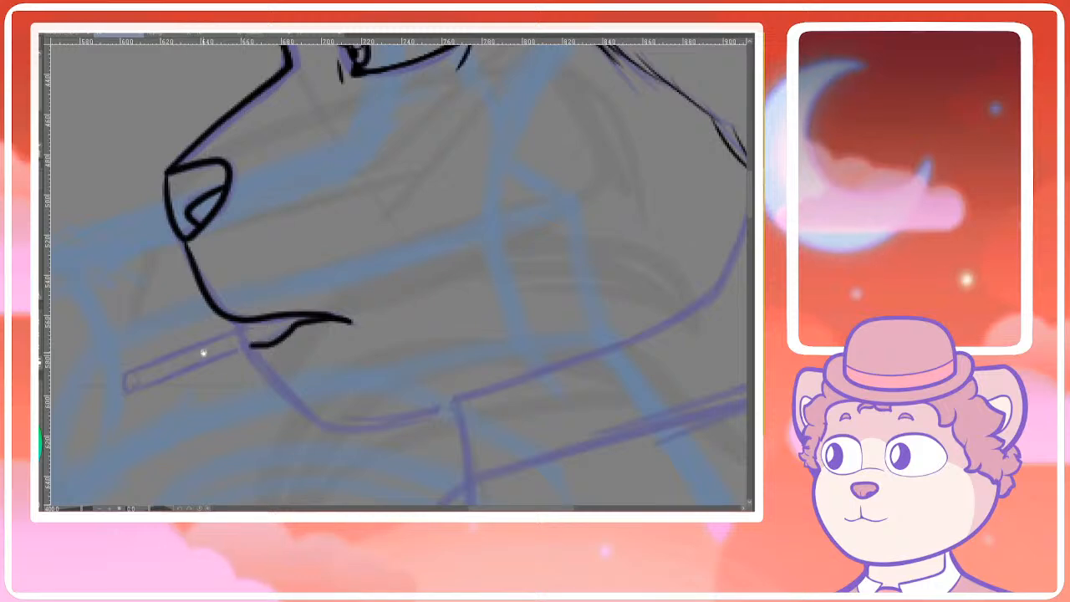
Ink the cigarette's small round tip and its straight upper edge running to the mouth
{"action": "left_click_drag", "start_coordinate": [203, 352], "coordinate": [226, 338]}
{"action": "left_click_drag", "start_coordinate": [284, 304], "coordinate": [159, 355]}
{"action": "key", "text": "ctrl+z"}
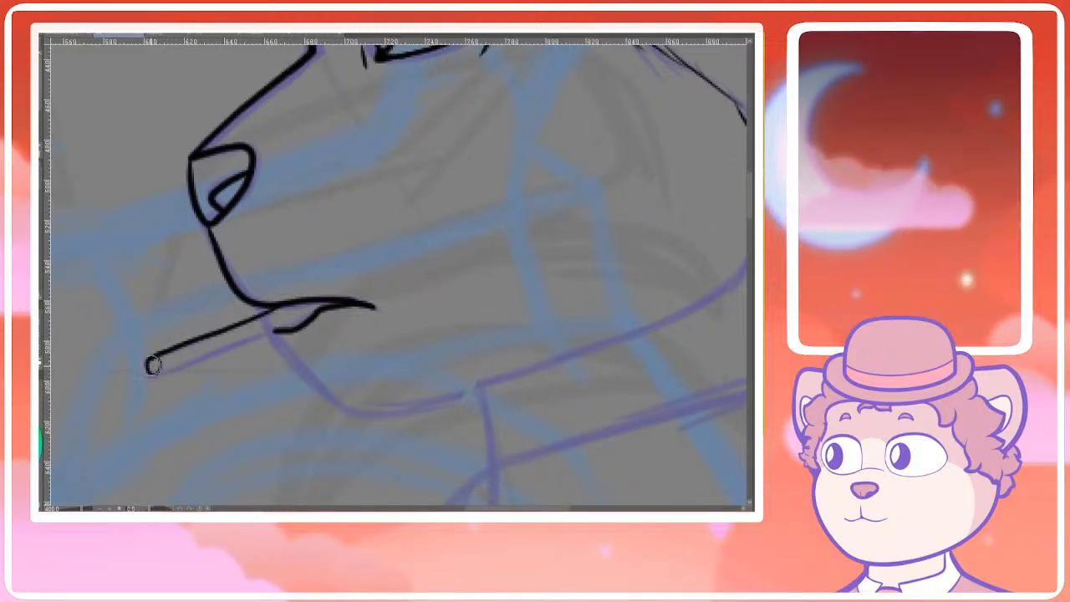
{"action": "key", "text": "ctrl+z"}
{"action": "key", "text": "ctrl+y"}
{"action": "key", "text": "ctrl+z"}
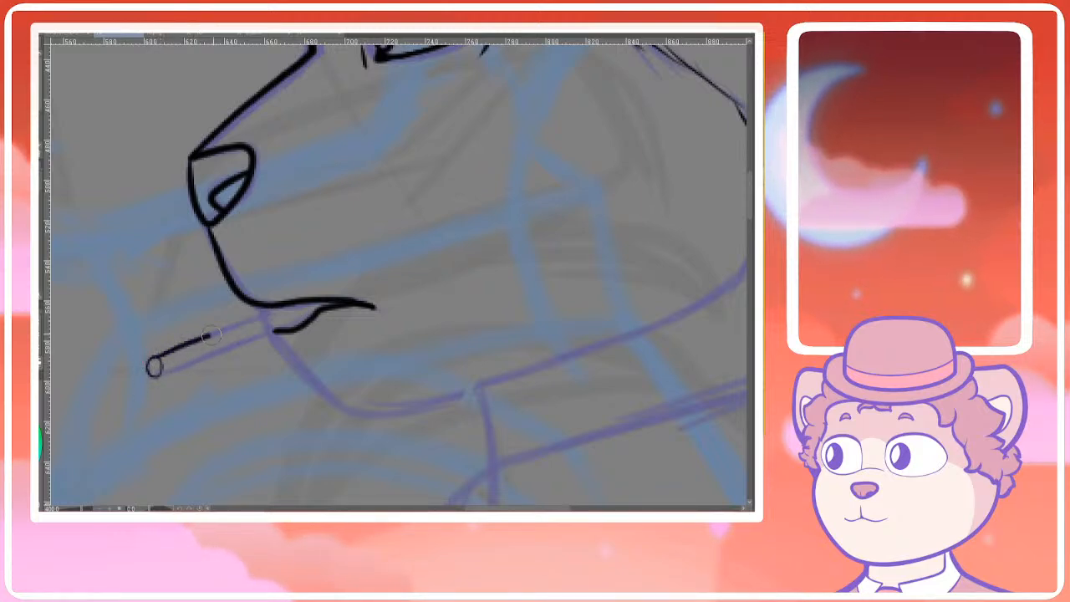
Try to ink the cigarette's straight lower edge from the round tip to the lower lip
{"action": "left_click_drag", "start_coordinate": [163, 372], "coordinate": [291, 329]}
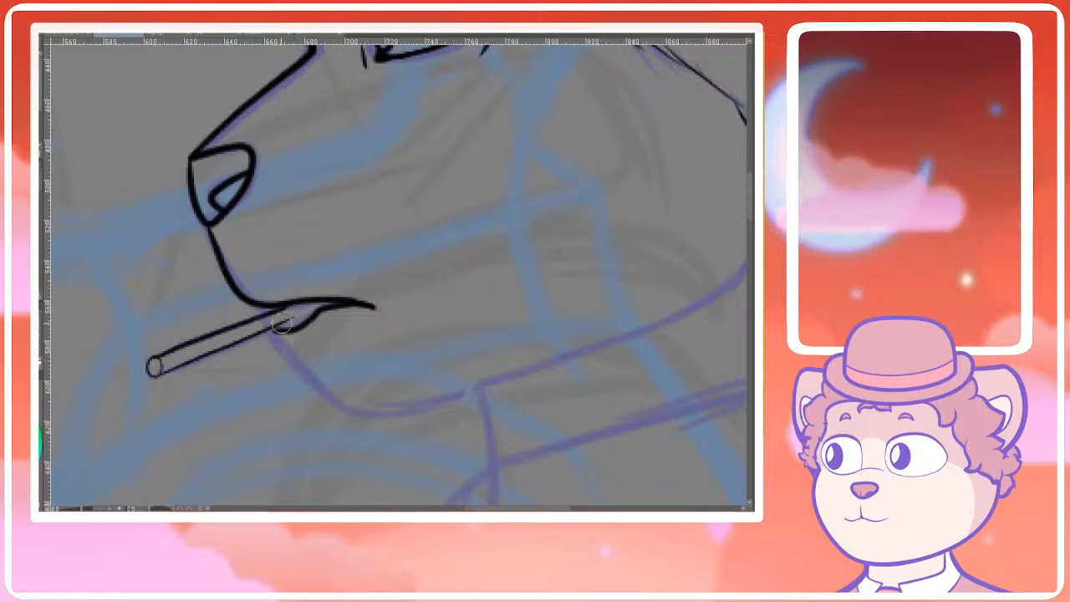
{"action": "key", "text": "ctrl+z"}
{"action": "left_click_drag", "start_coordinate": [162, 373], "coordinate": [284, 330]}
{"action": "key", "text": "ctrl+z"}
{"action": "left_click_drag", "start_coordinate": [162, 373], "coordinate": [280, 332]}
{"action": "key", "text": "ctrl+z"}
{"action": "left_click_drag", "start_coordinate": [180, 367], "coordinate": [288, 328]}
{"action": "key", "text": "ctrl+z"}
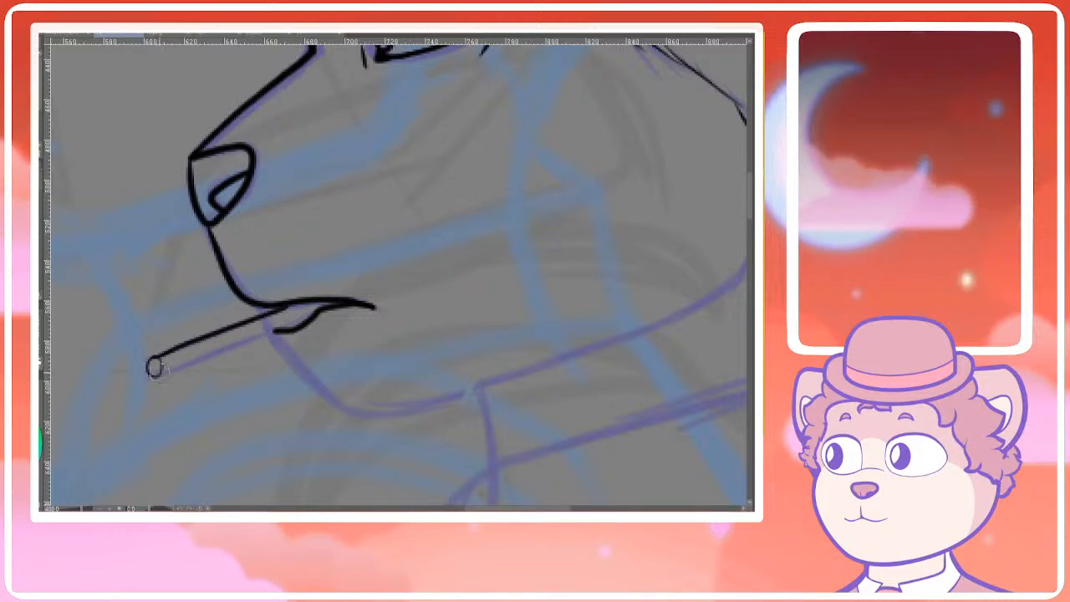
Ink the cigarette's lower edge and curved mouth end, and thicken the lip line where it meets the cigarette
{"action": "mouse_move", "coordinate": [160, 372]}
{"action": "left_mouse_down"}
{"action": "mouse_move", "coordinate": [295, 322]}
{"action": "mouse_move", "coordinate": [278, 306]}
{"action": "left_mouse_up"}
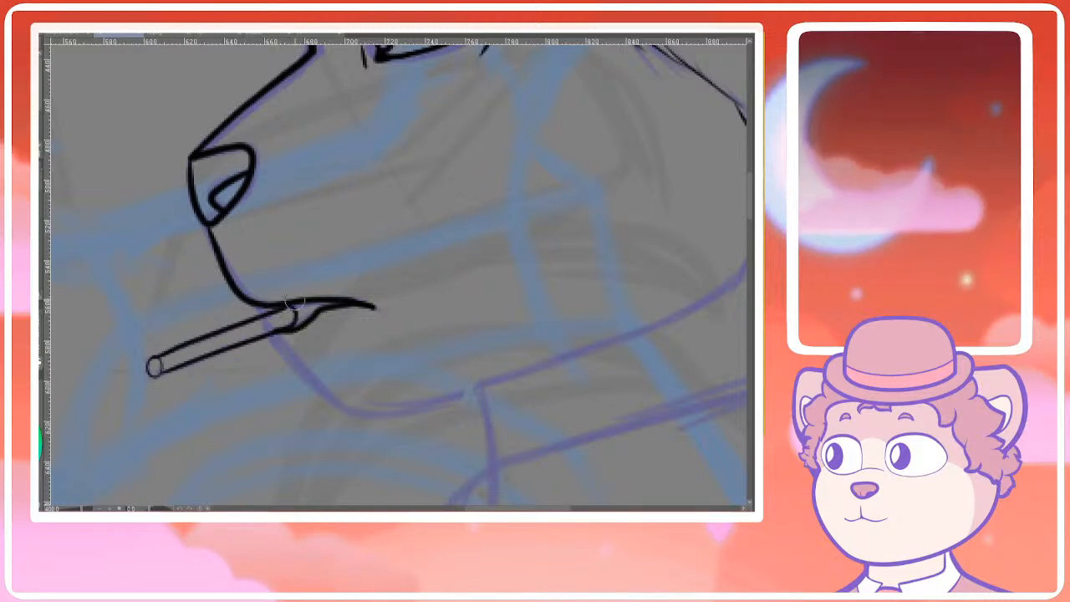
{"action": "scroll", "coordinate": [305, 299], "scroll_direction": "down", "scroll_amount": 3}
{"action": "scroll", "coordinate": [296, 299], "scroll_direction": "up", "scroll_amount": 5}
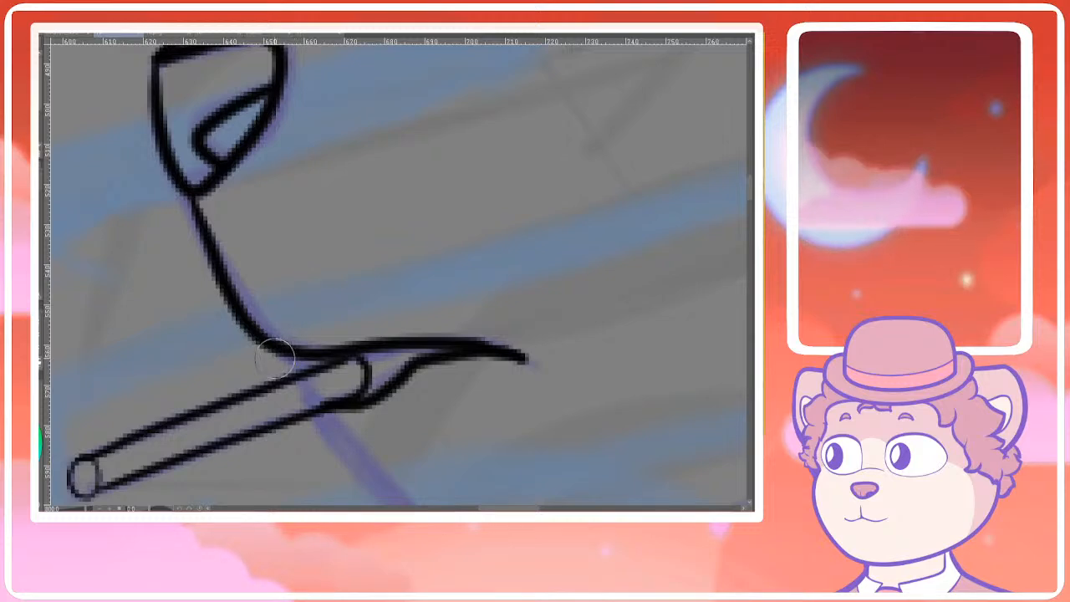
{"action": "mouse_move", "coordinate": [291, 355]}
{"action": "left_mouse_down"}
{"action": "mouse_move", "coordinate": [320, 358]}
{"action": "mouse_move", "coordinate": [311, 362]}
{"action": "left_mouse_up"}
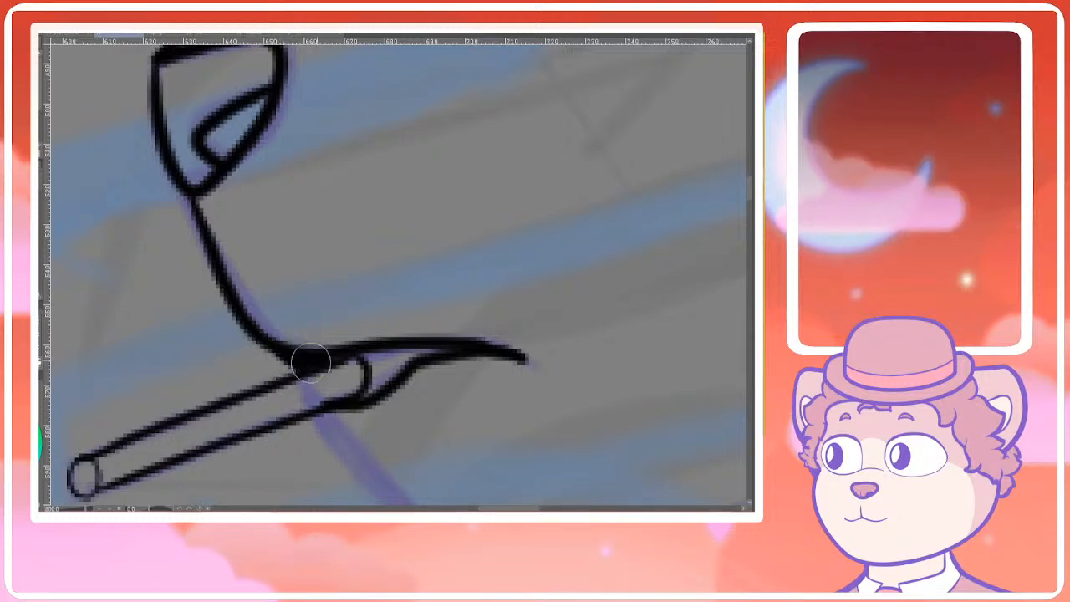
{"action": "scroll", "coordinate": [310, 361], "scroll_direction": "down", "scroll_amount": 2}
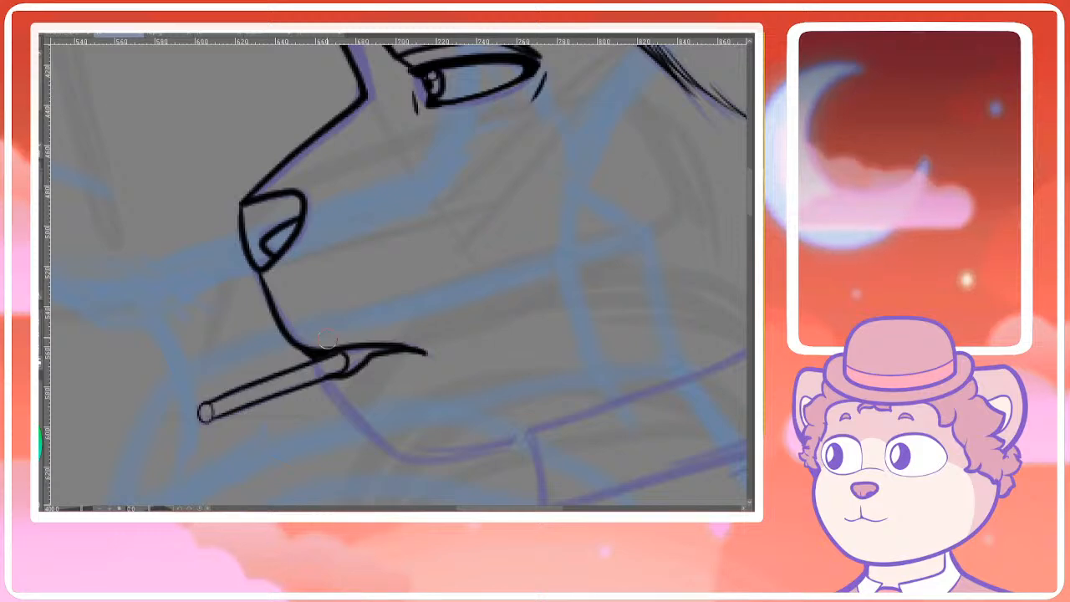
Try to ink the chin line below the cigarette
{"action": "left_click_drag", "start_coordinate": [474, 401], "coordinate": [375, 331]}
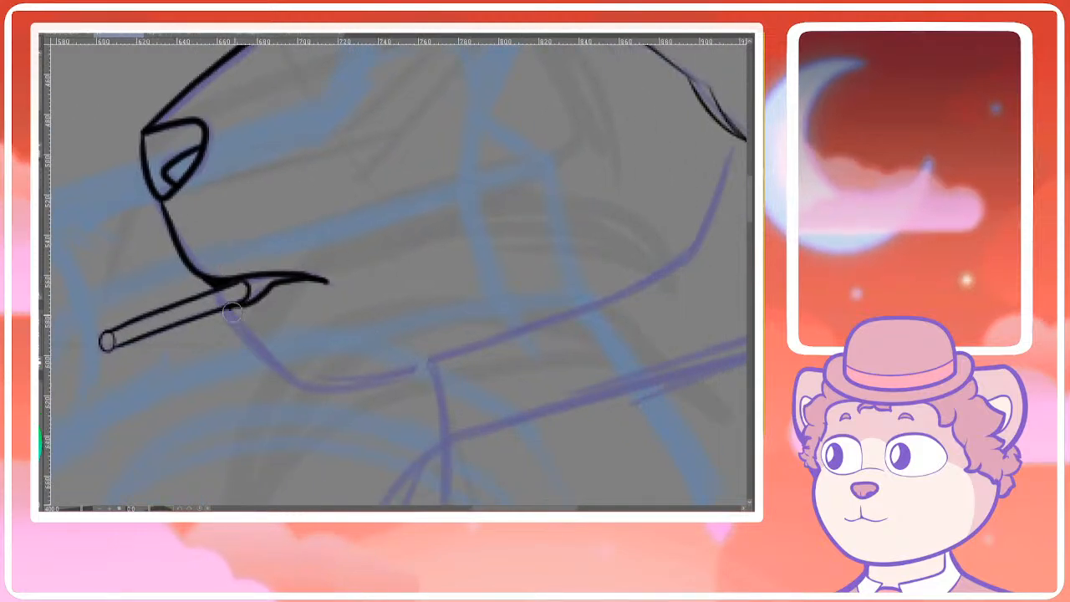
{"action": "left_click_drag", "start_coordinate": [232, 312], "coordinate": [293, 371]}
{"action": "key", "text": "ctrl+z"}
{"action": "scroll", "coordinate": [293, 332], "scroll_direction": "down", "scroll_amount": 2}
{"action": "mouse_move", "coordinate": [293, 332]}
{"action": "left_mouse_down"}
{"action": "mouse_move", "coordinate": [250, 327]}
{"action": "mouse_move", "coordinate": [238, 341]}
{"action": "mouse_move", "coordinate": [293, 354]}
{"action": "mouse_move", "coordinate": [326, 341]}
{"action": "left_mouse_up"}
{"action": "left_click_drag", "start_coordinate": [361, 354], "coordinate": [341, 326]}
{"action": "key", "text": "ctrl+z"}
Ink the chin from below the cigarette and continue the jawline back and up toward the cheek fur
{"action": "left_click_drag", "start_coordinate": [200, 279], "coordinate": [231, 323]}
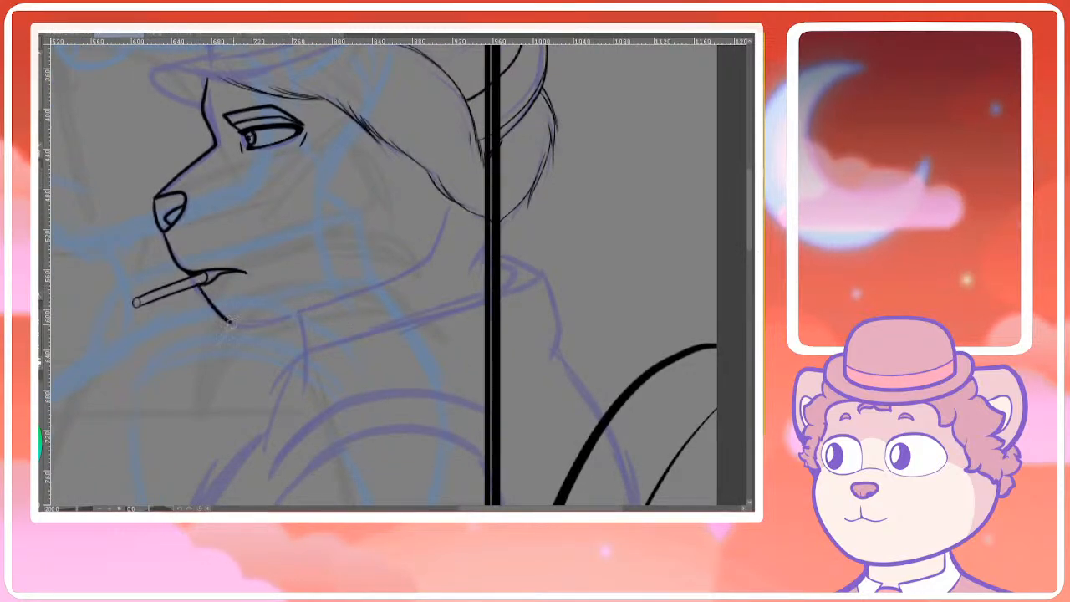
{"action": "left_click_drag", "start_coordinate": [392, 284], "coordinate": [446, 221]}
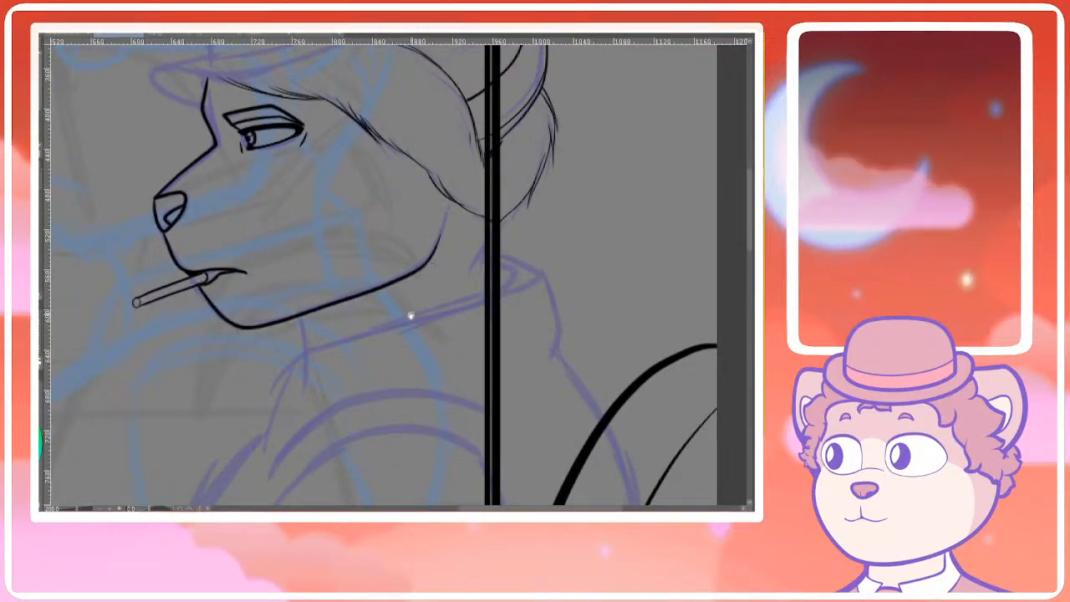
{"action": "scroll", "coordinate": [410, 310], "scroll_direction": "down", "scroll_amount": 1}
Ink the collar's sloping front edge and its long upper edge back to behind the neck
{"action": "mouse_move", "coordinate": [262, 411]}
{"action": "left_mouse_down"}
{"action": "mouse_move", "coordinate": [290, 337]}
{"action": "mouse_move", "coordinate": [427, 288]}
{"action": "left_mouse_up"}
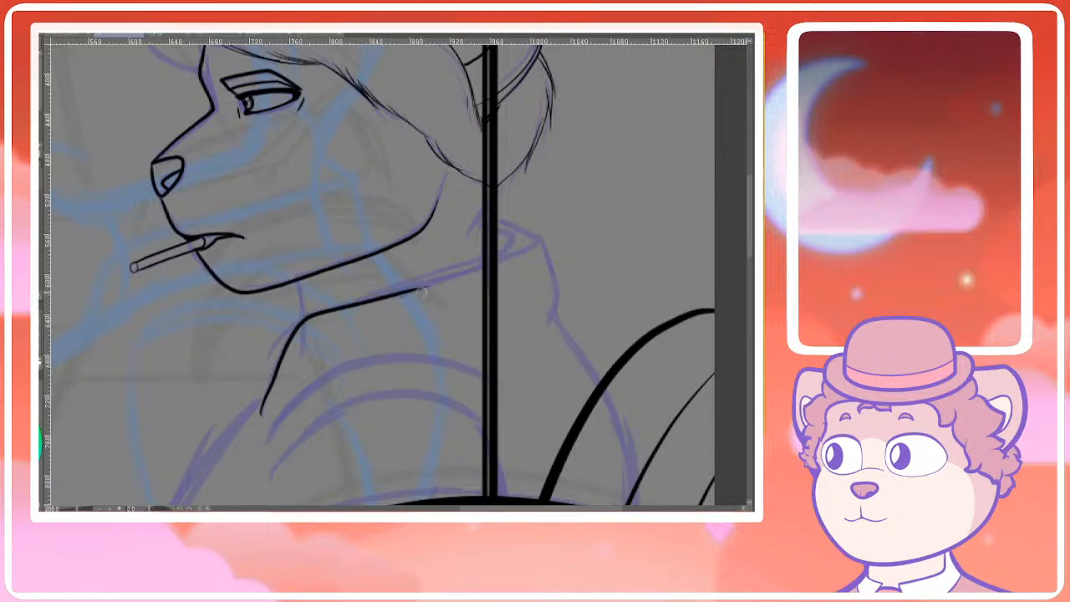
{"action": "key", "text": "ctrl+z"}
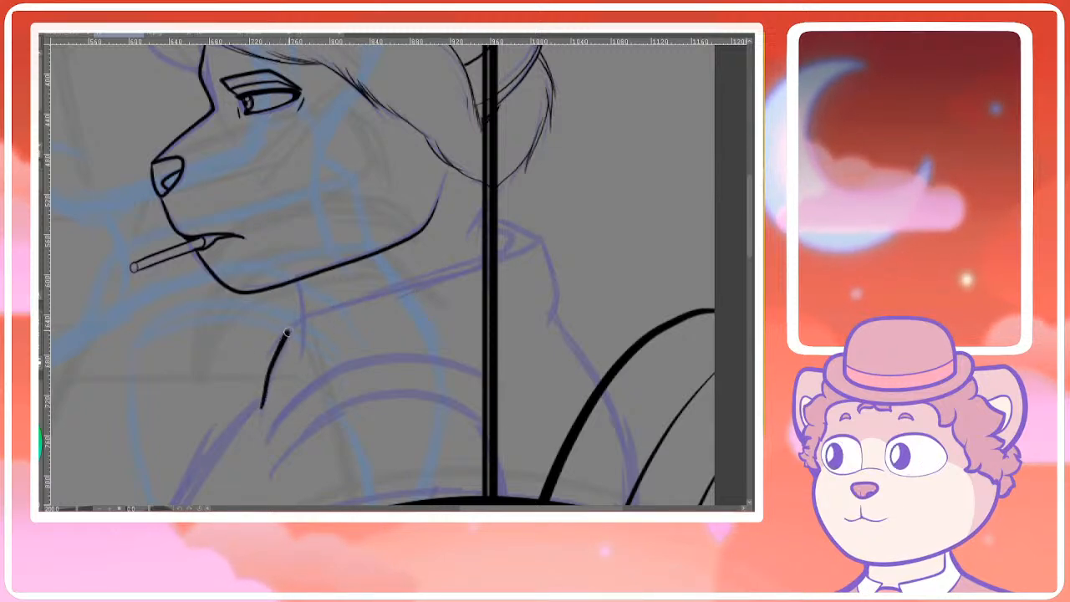
{"action": "left_click_drag", "start_coordinate": [290, 331], "coordinate": [506, 256]}
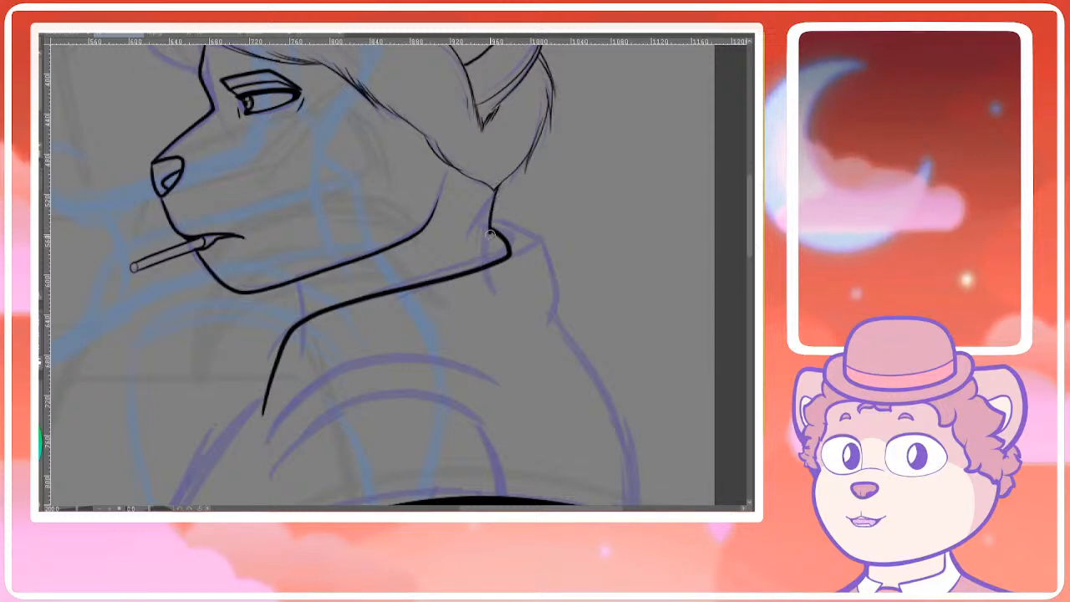
Ink the back of the neck from the lower point of the rear fur down to the collar
{"action": "left_click_drag", "start_coordinate": [495, 186], "coordinate": [488, 227]}
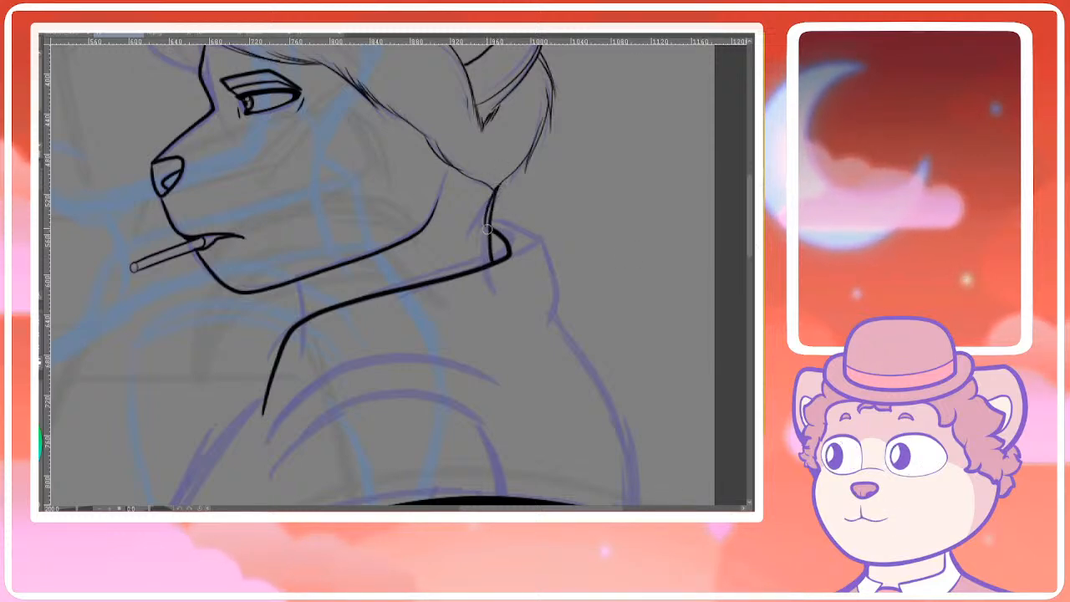
{"action": "left_click_drag", "start_coordinate": [498, 188], "coordinate": [477, 240]}
{"action": "scroll", "coordinate": [541, 184], "scroll_direction": "down", "scroll_amount": 2}
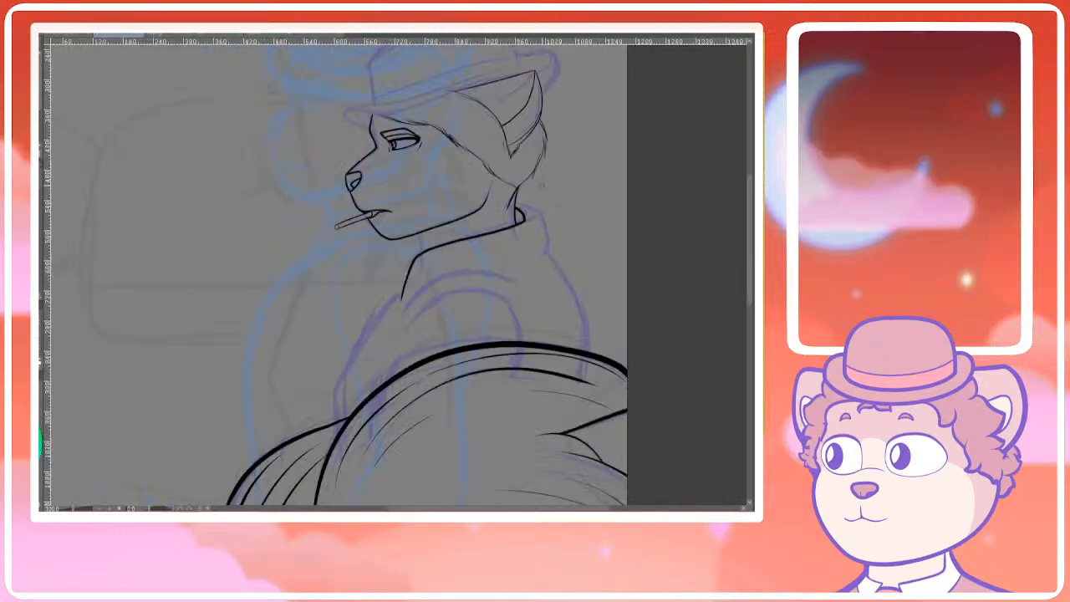
Ink the rear of the collar behind the neck, bringing its edges together in a point
{"action": "scroll", "coordinate": [478, 209], "scroll_direction": "up", "scroll_amount": 2}
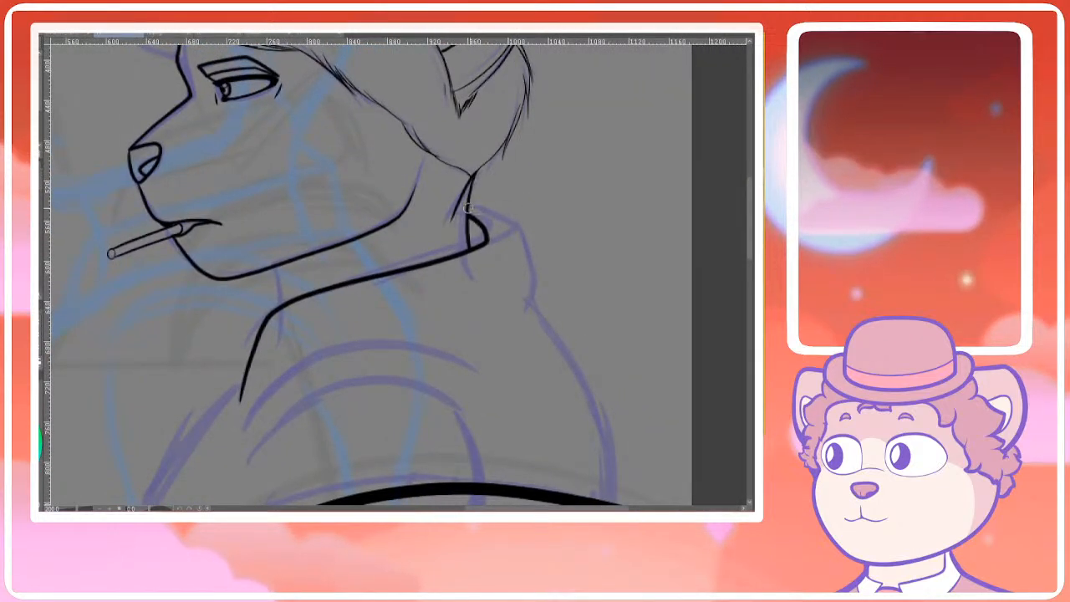
{"action": "mouse_move", "coordinate": [468, 208]}
{"action": "left_mouse_down"}
{"action": "mouse_move", "coordinate": [518, 224]}
{"action": "mouse_move", "coordinate": [473, 249]}
{"action": "left_mouse_up"}
{"action": "left_click_drag", "start_coordinate": [442, 292], "coordinate": [456, 267]}
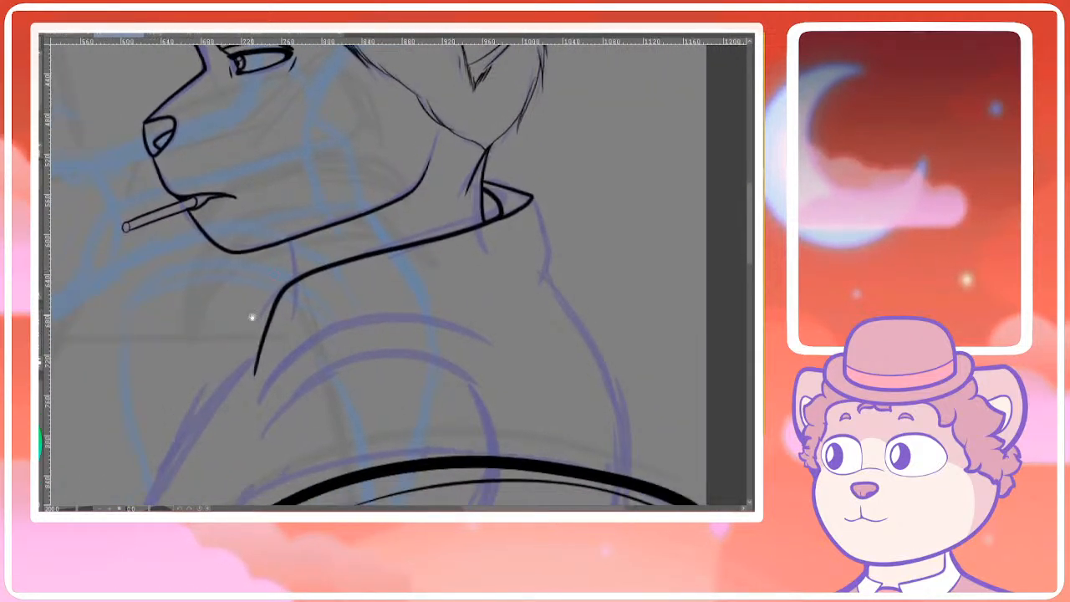
Ink the curved shoulder fold below the collar, starting near the collar's front tip and arching toward the back
{"action": "mouse_move", "coordinate": [372, 330]}
{"action": "left_mouse_down"}
{"action": "mouse_move", "coordinate": [382, 263]}
{"action": "mouse_move", "coordinate": [308, 295]}
{"action": "left_mouse_up"}
{"action": "mouse_move", "coordinate": [193, 368]}
{"action": "left_mouse_down"}
{"action": "mouse_move", "coordinate": [230, 318]}
{"action": "mouse_move", "coordinate": [381, 288]}
{"action": "mouse_move", "coordinate": [450, 317]}
{"action": "left_mouse_up"}
{"action": "left_click_drag", "start_coordinate": [521, 299], "coordinate": [455, 306]}
Ink the collar's back edge down from its rear point and its lower edge forward to the shoulder fold
{"action": "left_click_drag", "start_coordinate": [400, 169], "coordinate": [412, 222]}
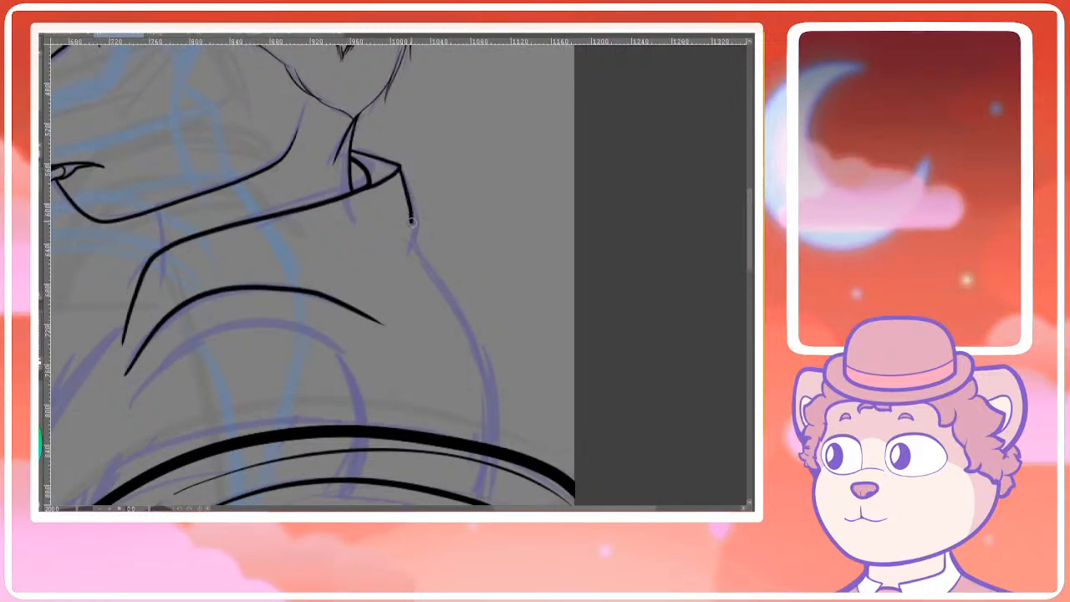
{"action": "key", "text": "ctrl+z"}
{"action": "key", "text": "ctrl+z"}
{"action": "mouse_move", "coordinate": [400, 167]}
{"action": "left_mouse_down"}
{"action": "mouse_move", "coordinate": [418, 238]}
{"action": "mouse_move", "coordinate": [368, 262]}
{"action": "mouse_move", "coordinate": [231, 288]}
{"action": "left_mouse_up"}
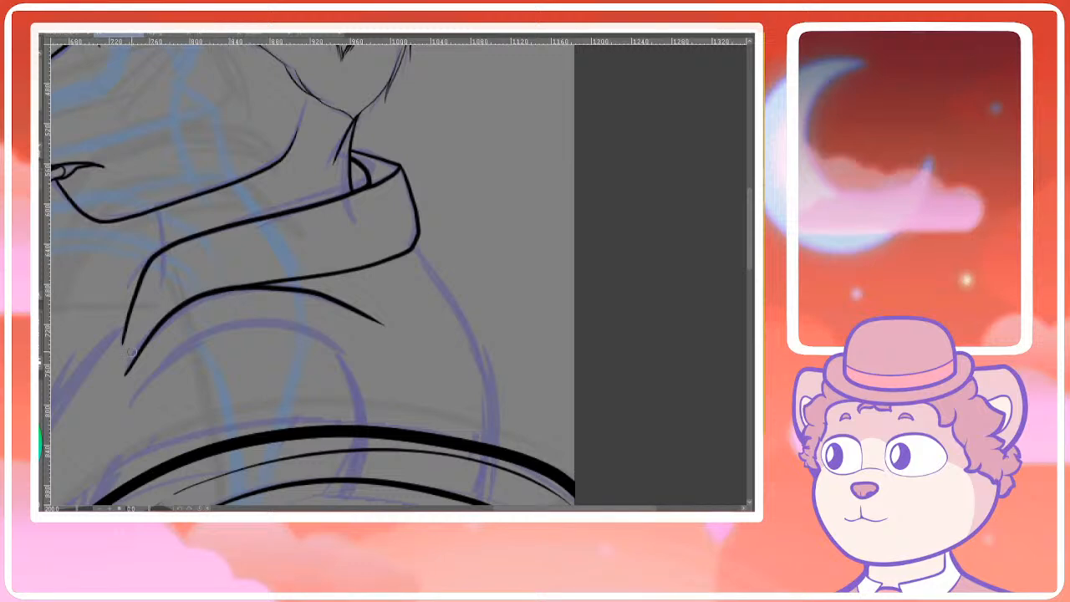
Close the collar's front tip and ink the sleeve's arched outline and short front arm line down to the foreground hair
{"action": "mouse_move", "coordinate": [123, 341]}
{"action": "left_mouse_down"}
{"action": "mouse_move", "coordinate": [132, 354]}
{"action": "mouse_move", "coordinate": [168, 317]}
{"action": "mouse_move", "coordinate": [202, 313]}
{"action": "mouse_move", "coordinate": [242, 238]}
{"action": "left_mouse_up"}
{"action": "key", "text": "ctrl+z"}
{"action": "scroll", "coordinate": [166, 305], "scroll_direction": "down", "scroll_amount": 2}
{"action": "scroll", "coordinate": [268, 250], "scroll_direction": "up", "scroll_amount": 1}
{"action": "mouse_move", "coordinate": [249, 276]}
{"action": "left_mouse_down"}
{"action": "mouse_move", "coordinate": [323, 219]}
{"action": "mouse_move", "coordinate": [418, 226]}
{"action": "left_mouse_up"}
{"action": "key", "text": "ctrl+z"}
{"action": "mouse_move", "coordinate": [432, 288]}
{"action": "left_mouse_down"}
{"action": "mouse_move", "coordinate": [360, 204]}
{"action": "mouse_move", "coordinate": [282, 231]}
{"action": "mouse_move", "coordinate": [255, 266]}
{"action": "left_mouse_up"}
{"action": "left_click_drag", "start_coordinate": [222, 323], "coordinate": [292, 292]}
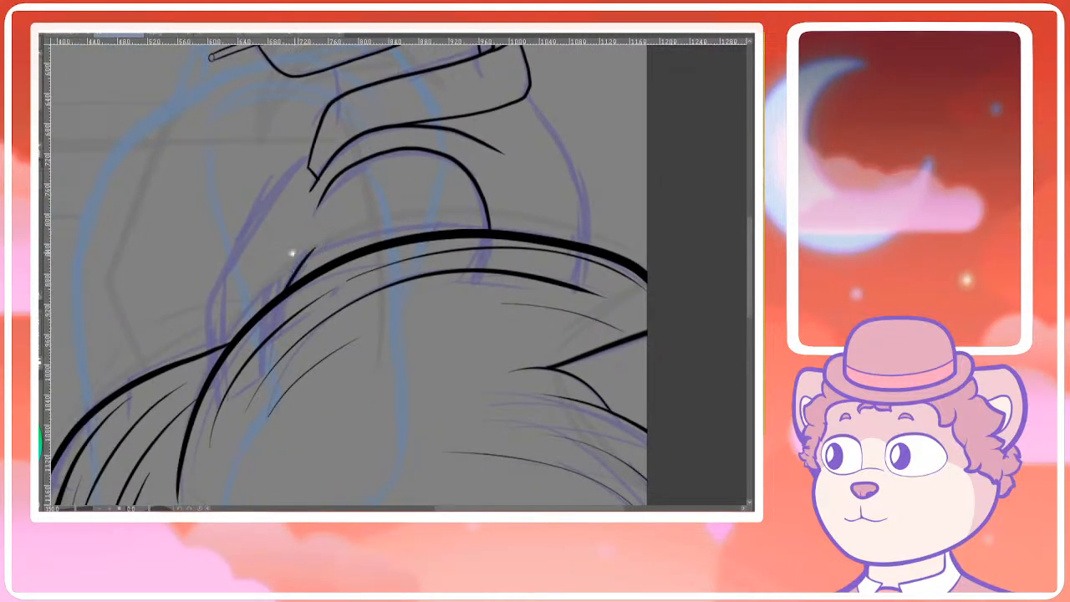
Ink the coat's front edge from the collar tip down toward the foreground hair
{"action": "left_click_drag", "start_coordinate": [292, 253], "coordinate": [321, 255]}
{"action": "left_click_drag", "start_coordinate": [343, 155], "coordinate": [244, 304]}
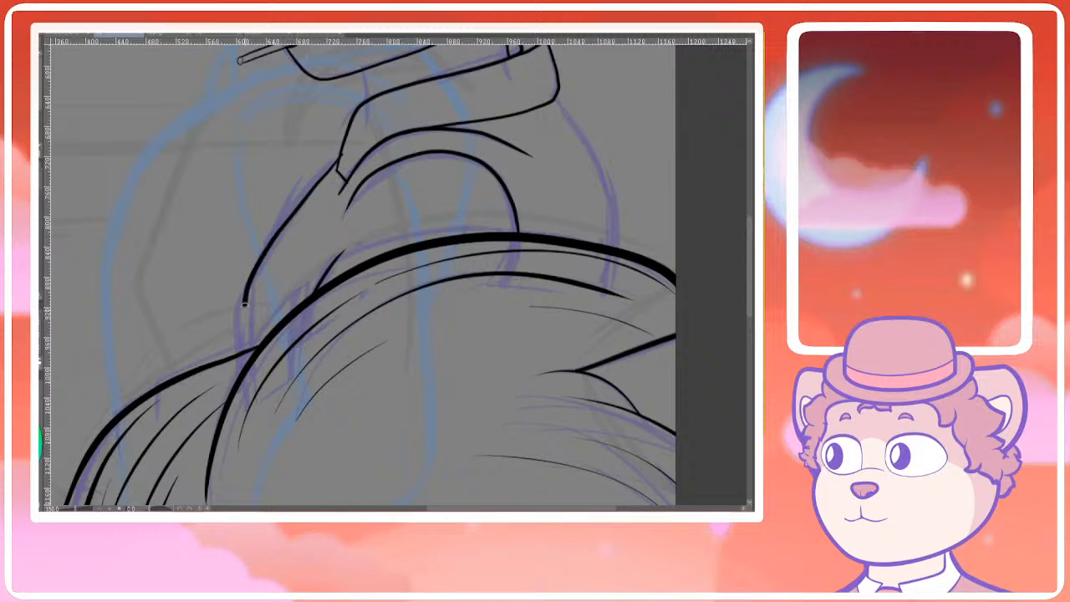
{"action": "scroll", "coordinate": [339, 156], "scroll_direction": "down", "scroll_amount": 2}
Ink the short front line of the neck from the jaw down to the collar
{"action": "left_click_drag", "start_coordinate": [352, 128], "coordinate": [339, 207]}
{"action": "scroll", "coordinate": [339, 207], "scroll_direction": "up", "scroll_amount": 3}
{"action": "scroll", "coordinate": [332, 206], "scroll_direction": "up", "scroll_amount": 2}
{"action": "left_click_drag", "start_coordinate": [316, 163], "coordinate": [332, 249]}
{"action": "key", "text": "ctrl+z"}
{"action": "key", "text": "ctrl+z"}
{"action": "left_click_drag", "start_coordinate": [316, 162], "coordinate": [334, 240]}
{"action": "left_click_drag", "start_coordinate": [273, 393], "coordinate": [277, 315]}
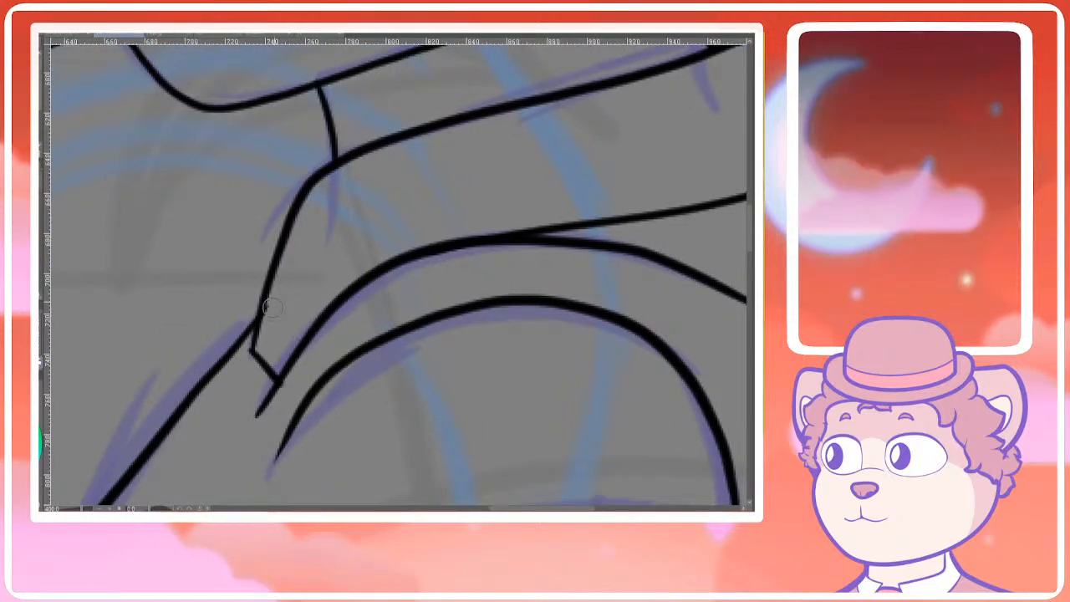
{"action": "scroll", "coordinate": [282, 329], "scroll_direction": "down", "scroll_amount": 1}
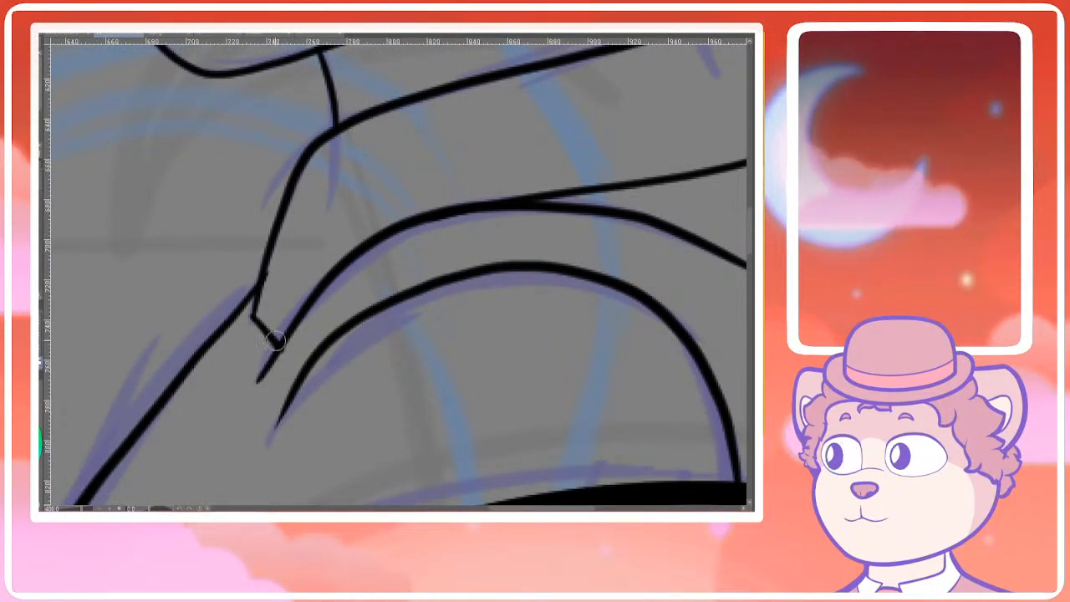
Ink the coat's back outline from the rear of the collar down to the foreground hair
{"action": "scroll", "coordinate": [274, 315], "scroll_direction": "down", "scroll_amount": 5}
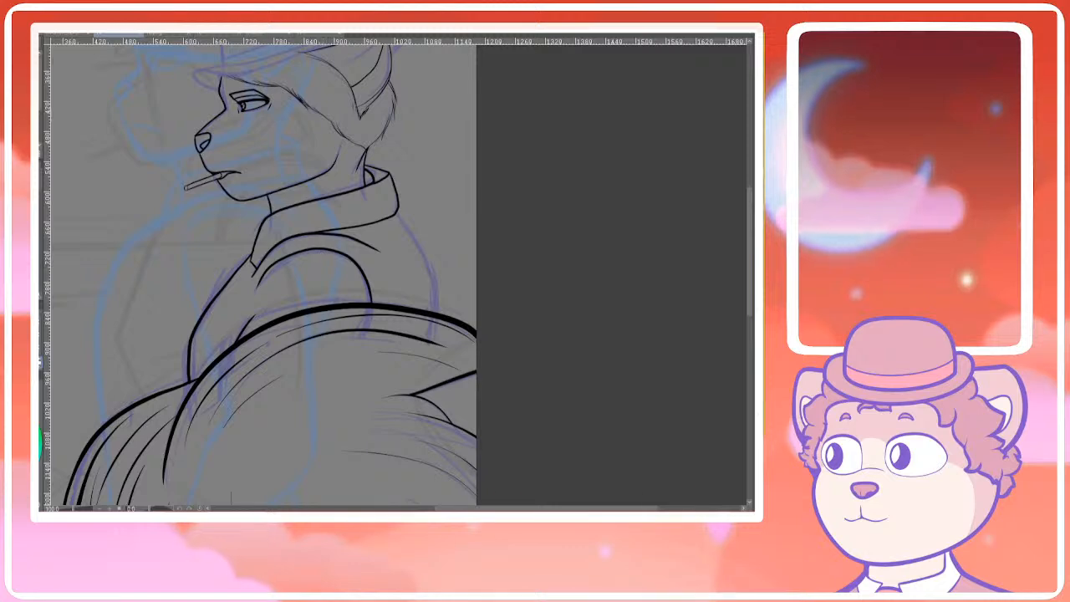
{"action": "scroll", "coordinate": [365, 203], "scroll_direction": "up", "scroll_amount": 3}
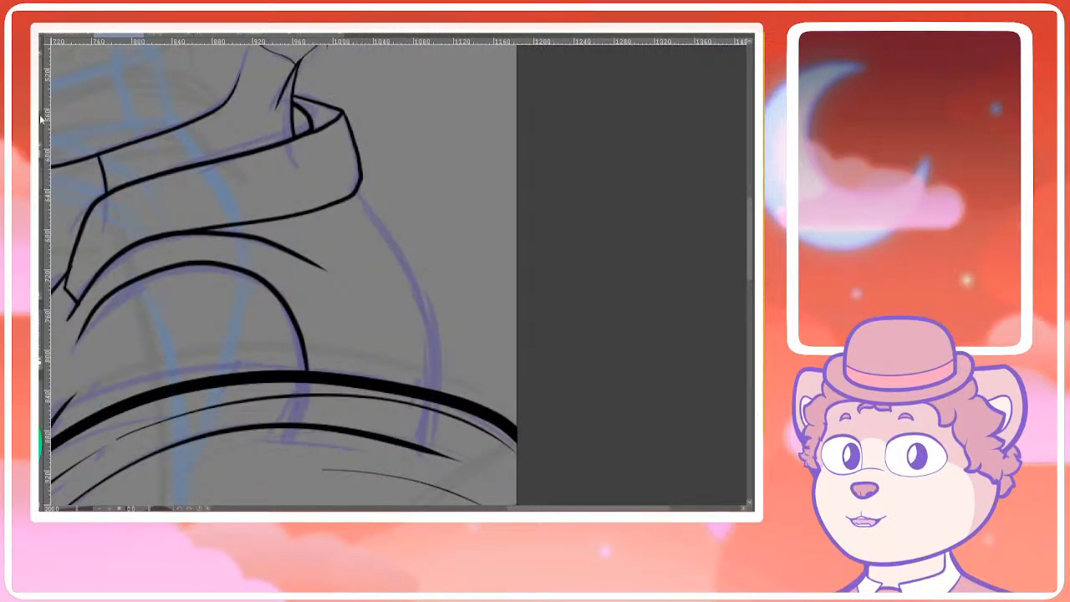
{"action": "left_click_drag", "start_coordinate": [365, 214], "coordinate": [451, 395]}
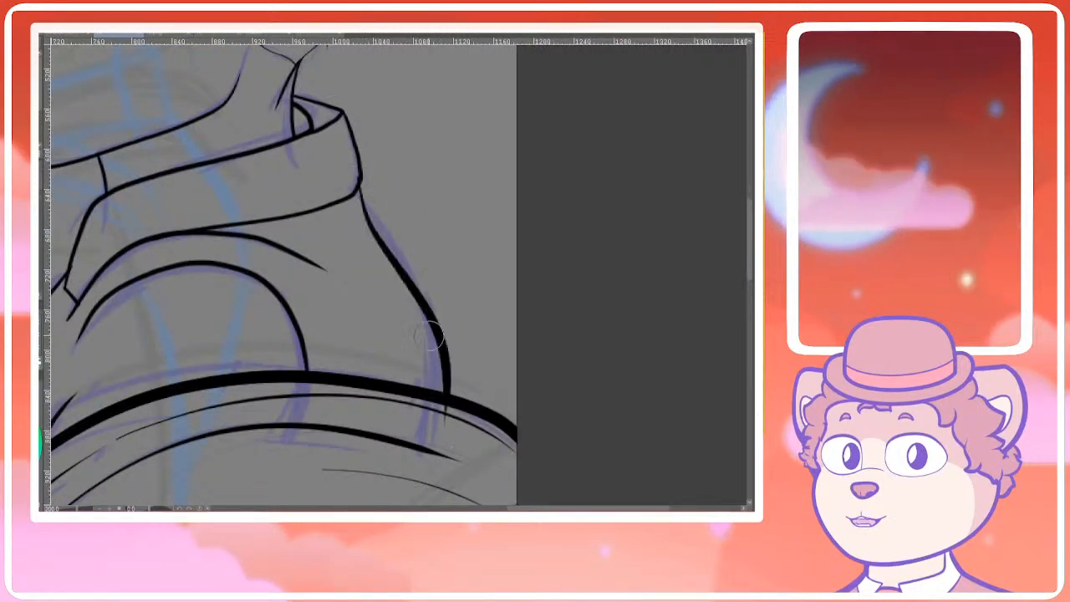
{"action": "key", "text": "ctrl+z"}
{"action": "mouse_move", "coordinate": [361, 199]}
{"action": "left_mouse_down"}
{"action": "mouse_move", "coordinate": [425, 299]}
{"action": "mouse_move", "coordinate": [456, 447]}
{"action": "left_mouse_up"}
{"action": "scroll", "coordinate": [438, 363], "scroll_direction": "down", "scroll_amount": 4}
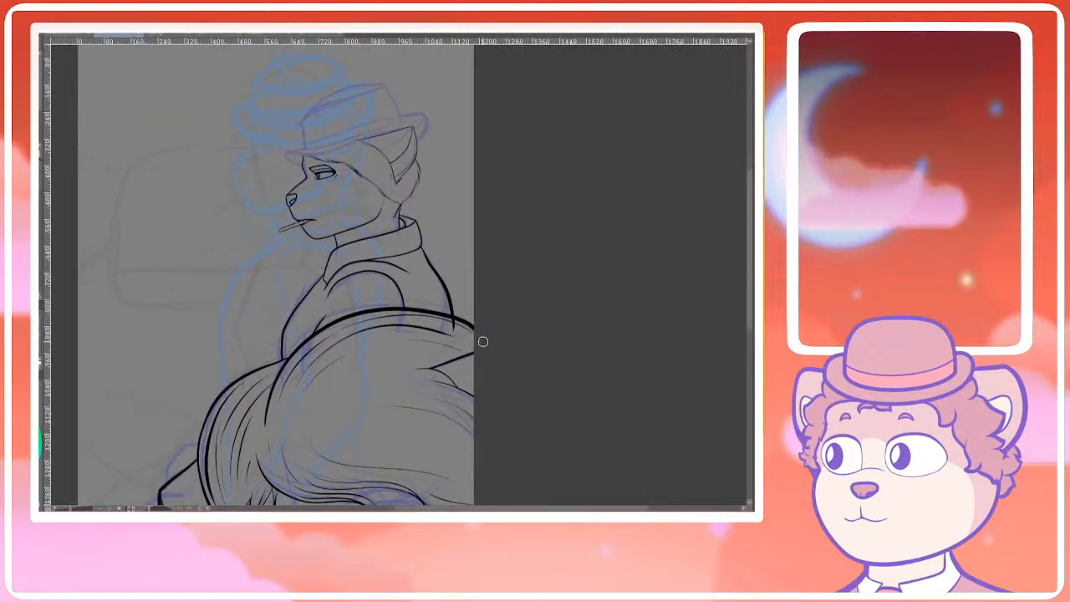
{"action": "scroll", "coordinate": [472, 343], "scroll_direction": "up", "scroll_amount": 3}
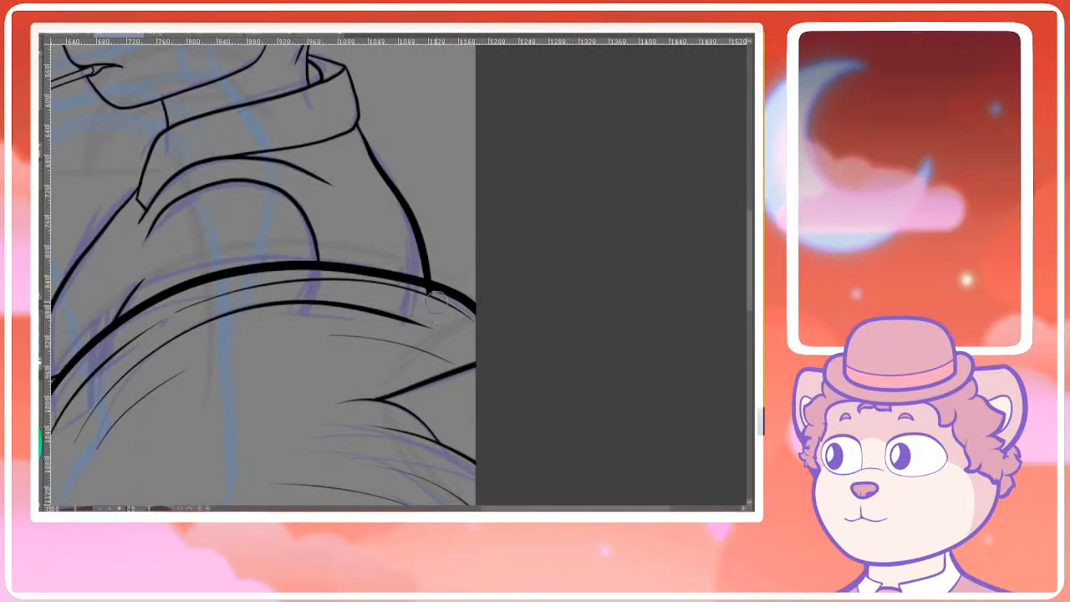
Ink the foreground character's rounded shoulder from the ear down to the canvas edge, with an inner line branching near the bottom
{"action": "scroll", "coordinate": [428, 325], "scroll_direction": "down", "scroll_amount": 5}
{"action": "left_click_drag", "start_coordinate": [427, 325], "coordinate": [478, 155]}
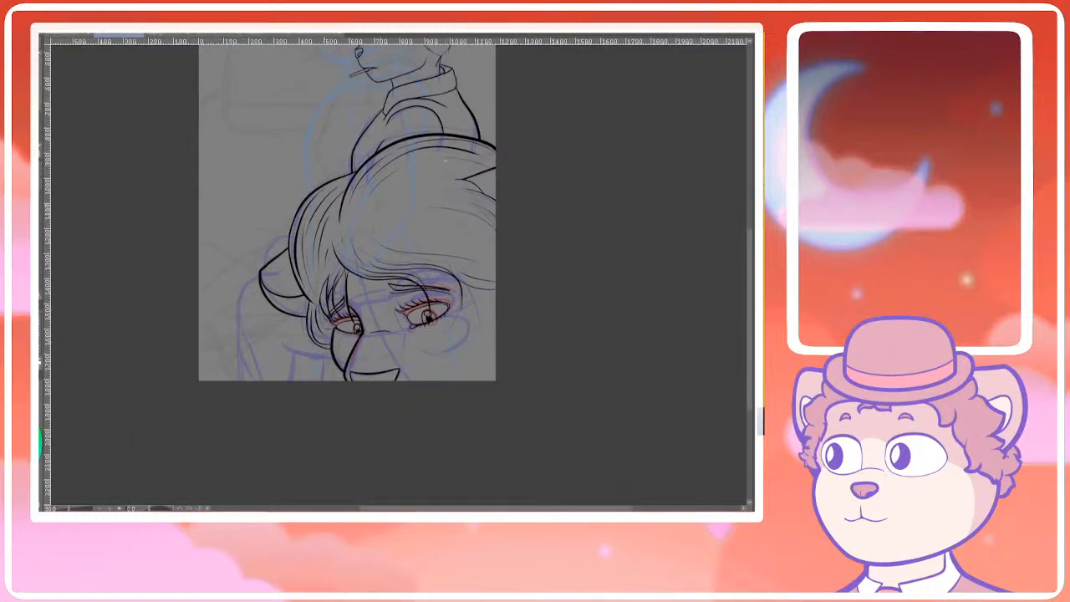
{"action": "scroll", "coordinate": [257, 279], "scroll_direction": "up", "scroll_amount": 2}
{"action": "left_click_drag", "start_coordinate": [225, 313], "coordinate": [252, 465]}
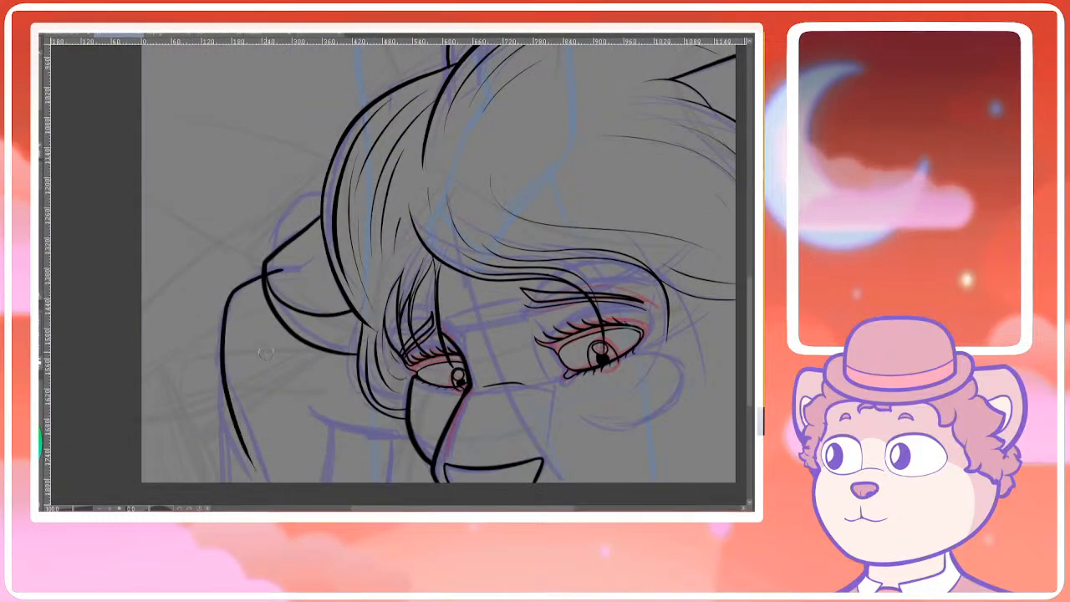
{"action": "key", "text": "ctrl+z"}
{"action": "mouse_move", "coordinate": [284, 267]}
{"action": "left_mouse_down"}
{"action": "mouse_move", "coordinate": [224, 329]}
{"action": "mouse_move", "coordinate": [236, 454]}
{"action": "mouse_move", "coordinate": [226, 409]}
{"action": "mouse_move", "coordinate": [210, 444]}
{"action": "left_mouse_up"}
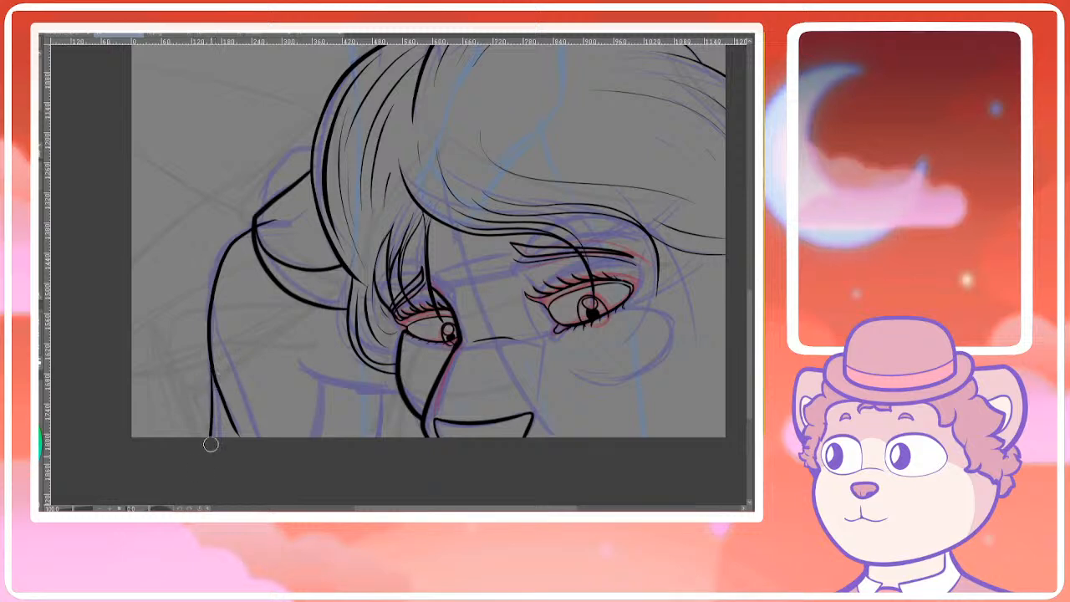
{"action": "left_click_drag", "start_coordinate": [211, 360], "coordinate": [219, 441]}
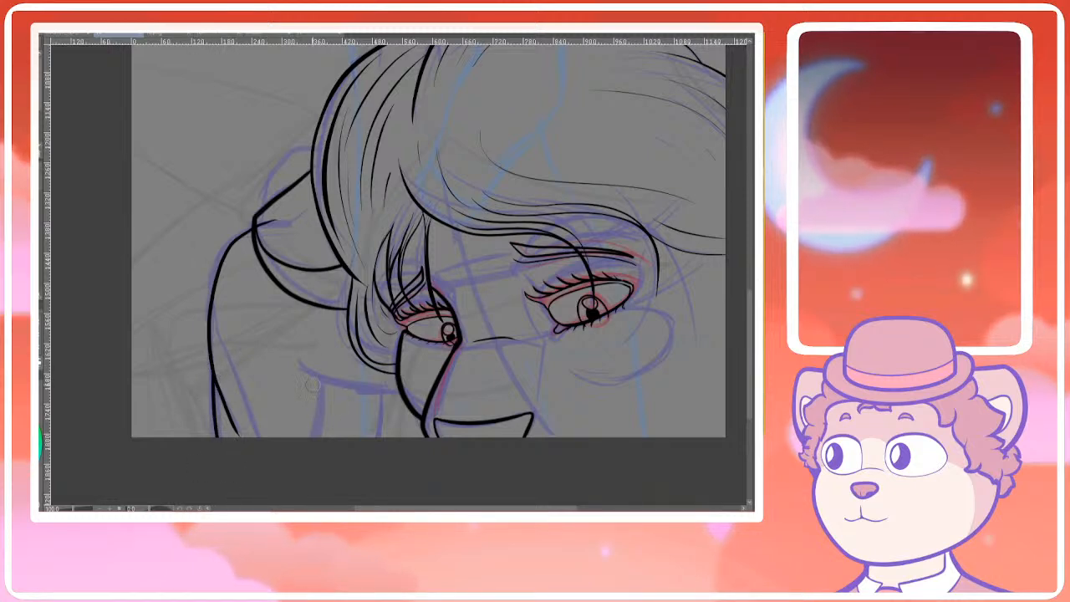
Ink the curved line behind the foreground character's muzzle and two lines running from it down to the canvas edge
{"action": "left_click_drag", "start_coordinate": [302, 366], "coordinate": [433, 389]}
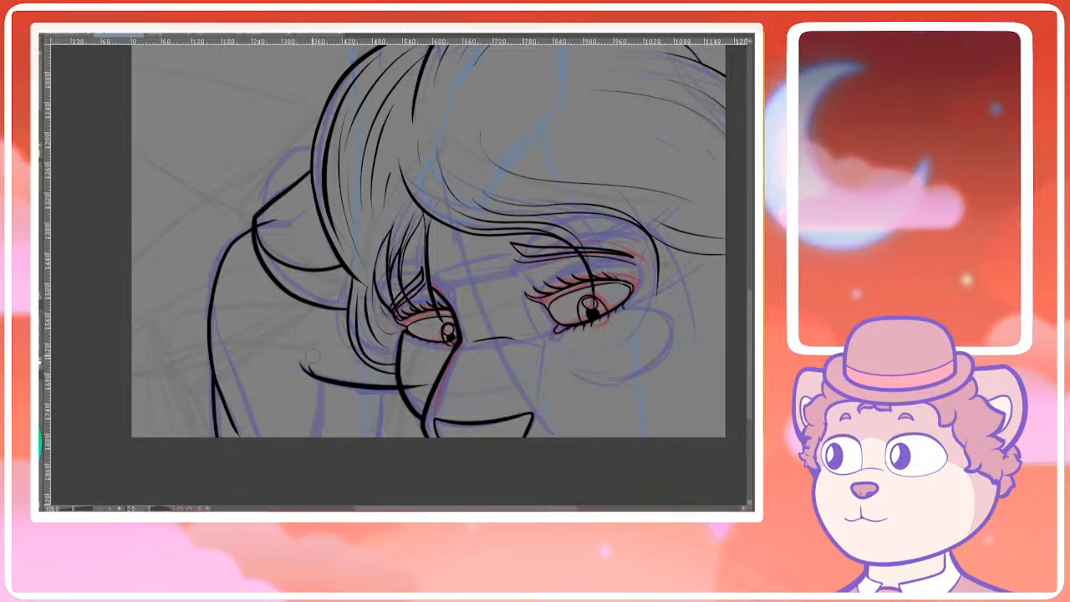
{"action": "key", "text": "ctrl+z"}
{"action": "left_click_drag", "start_coordinate": [325, 376], "coordinate": [322, 438]}
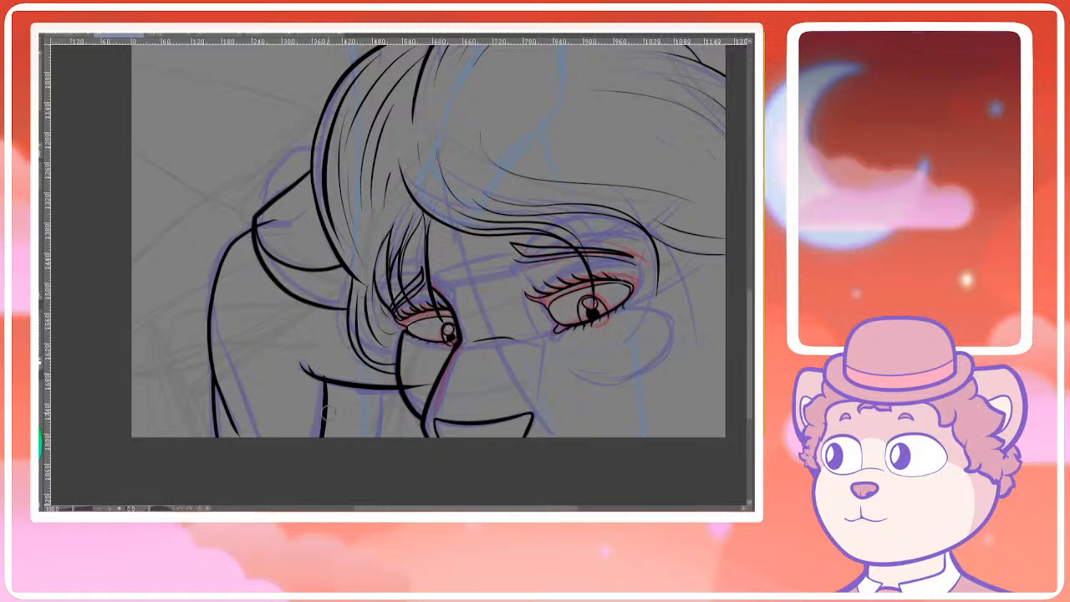
{"action": "key", "text": "ctrl+z"}
{"action": "left_click_drag", "start_coordinate": [326, 378], "coordinate": [320, 443]}
{"action": "left_click_drag", "start_coordinate": [383, 388], "coordinate": [376, 443]}
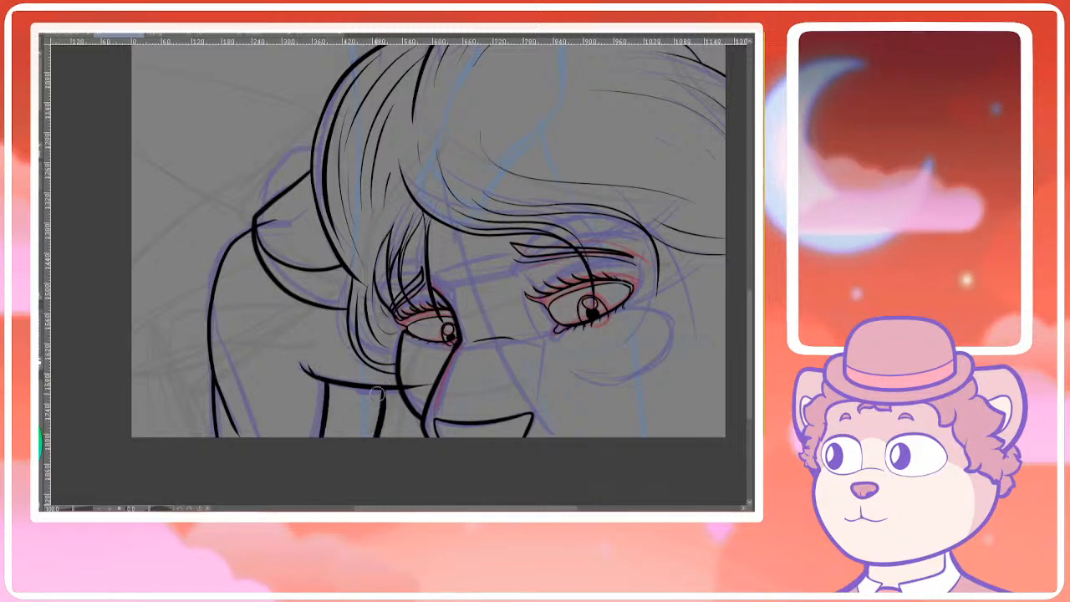
Ink the rounded outline above the foreground character's ear, from the ear's outer corner up to the hair
{"action": "left_click_drag", "start_coordinate": [323, 238], "coordinate": [301, 354]}
{"action": "left_click_drag", "start_coordinate": [250, 320], "coordinate": [268, 282]}
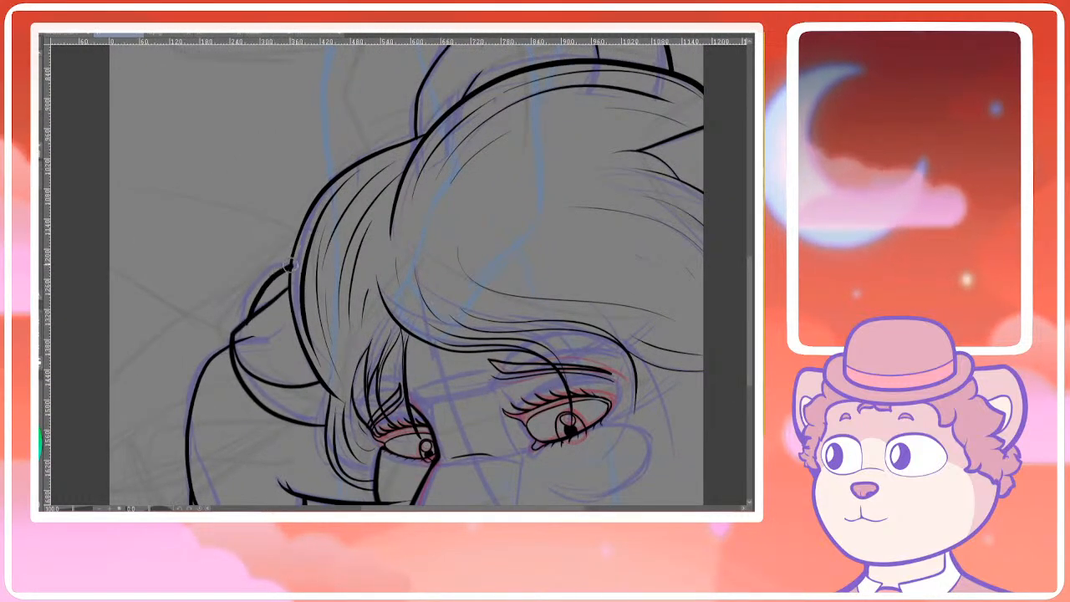
{"action": "scroll", "coordinate": [289, 266], "scroll_direction": "down", "scroll_amount": 5}
{"action": "scroll", "coordinate": [321, 251], "scroll_direction": "up", "scroll_amount": 2}
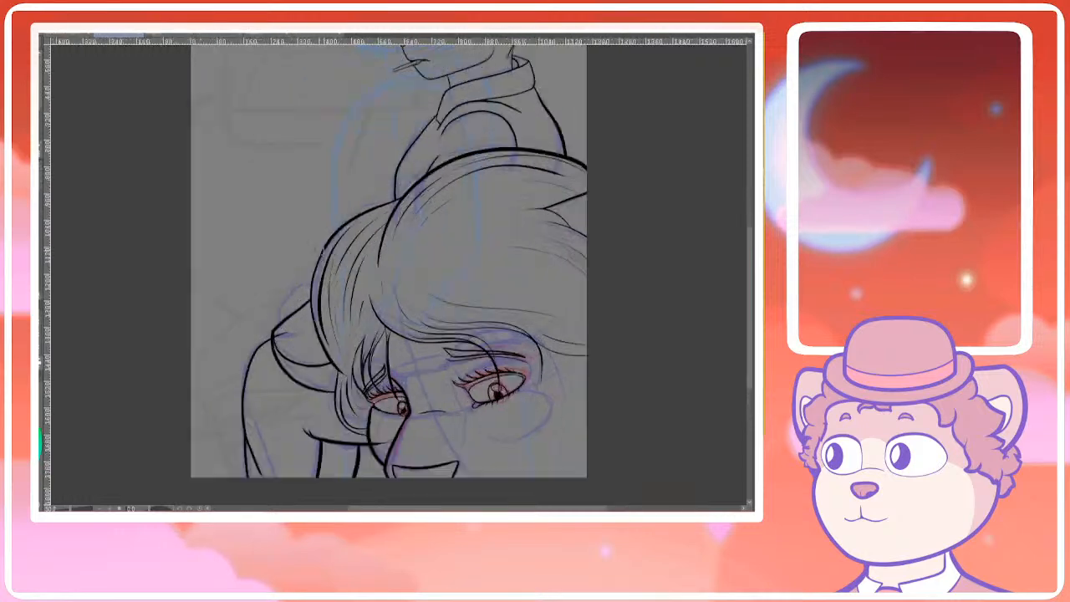
{"action": "scroll", "coordinate": [321, 249], "scroll_direction": "up", "scroll_amount": 3}
{"action": "mouse_move", "coordinate": [275, 333]}
{"action": "left_mouse_down"}
{"action": "mouse_move", "coordinate": [302, 270]}
{"action": "mouse_move", "coordinate": [341, 241]}
{"action": "left_mouse_up"}
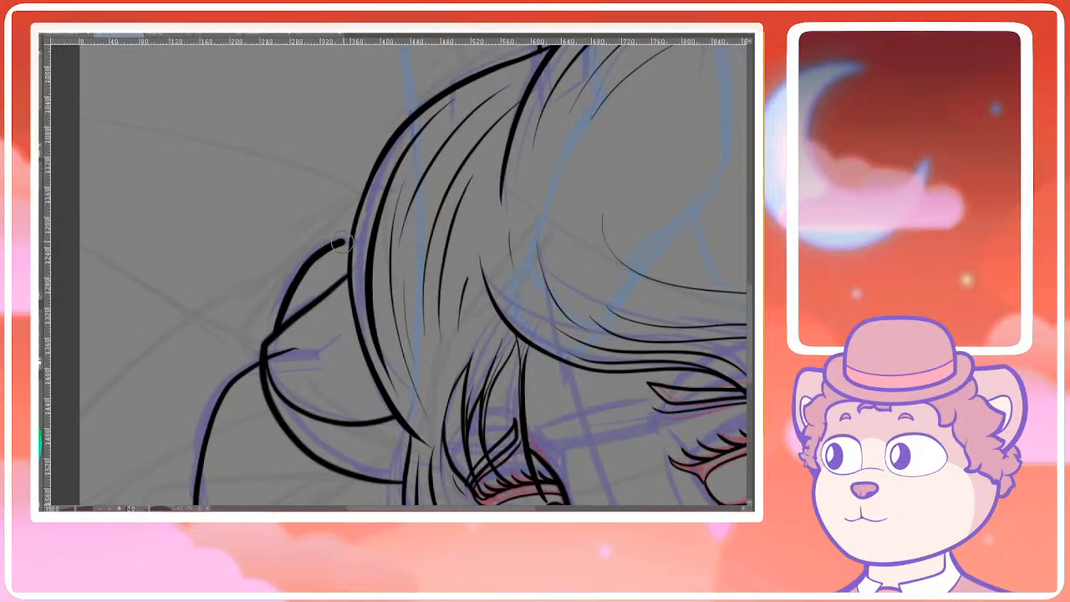
Erase the overlapping line ends inside the foreground character's ear and across the muzzle
{"action": "scroll", "coordinate": [381, 219], "scroll_direction": "up", "scroll_amount": 2}
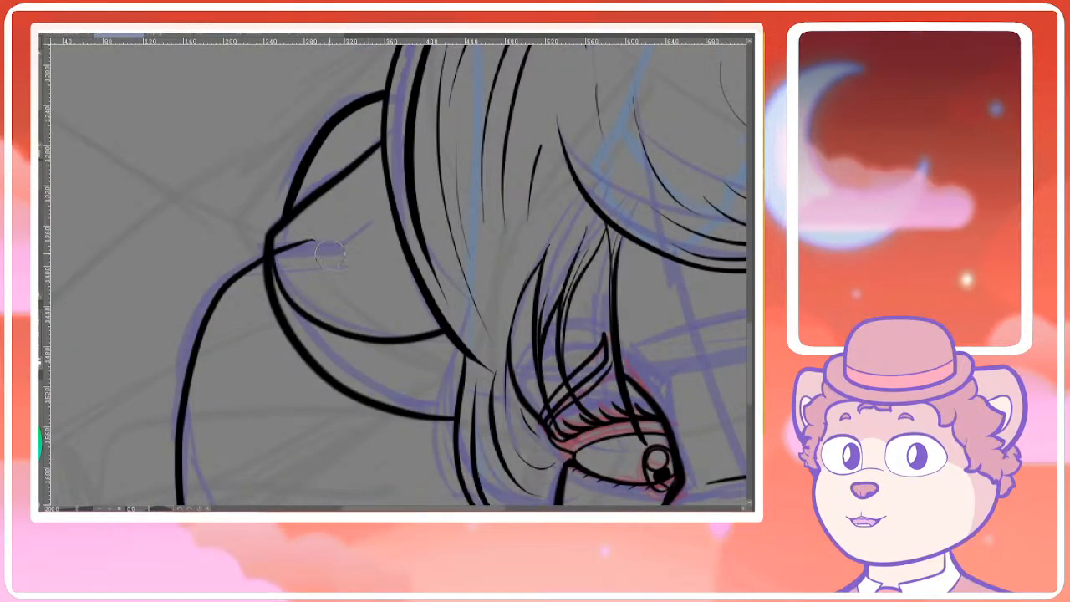
{"action": "scroll", "coordinate": [284, 251], "scroll_direction": "down", "scroll_amount": 3}
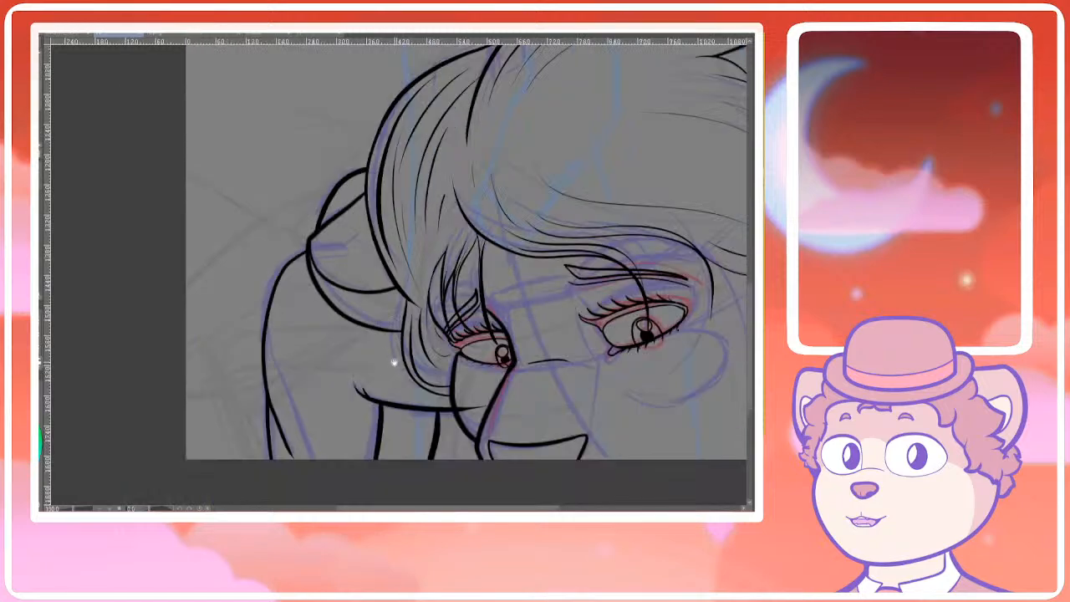
{"action": "left_click_drag", "start_coordinate": [394, 362], "coordinate": [371, 348]}
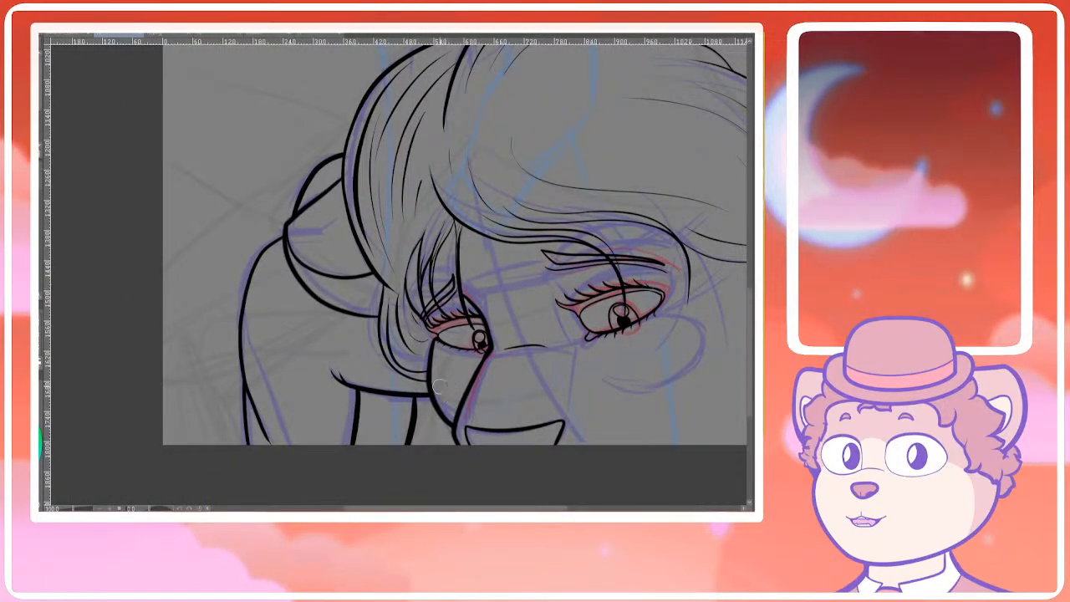
{"action": "scroll", "coordinate": [438, 384], "scroll_direction": "down", "scroll_amount": 4}
{"action": "scroll", "coordinate": [387, 245], "scroll_direction": "up", "scroll_amount": 3}
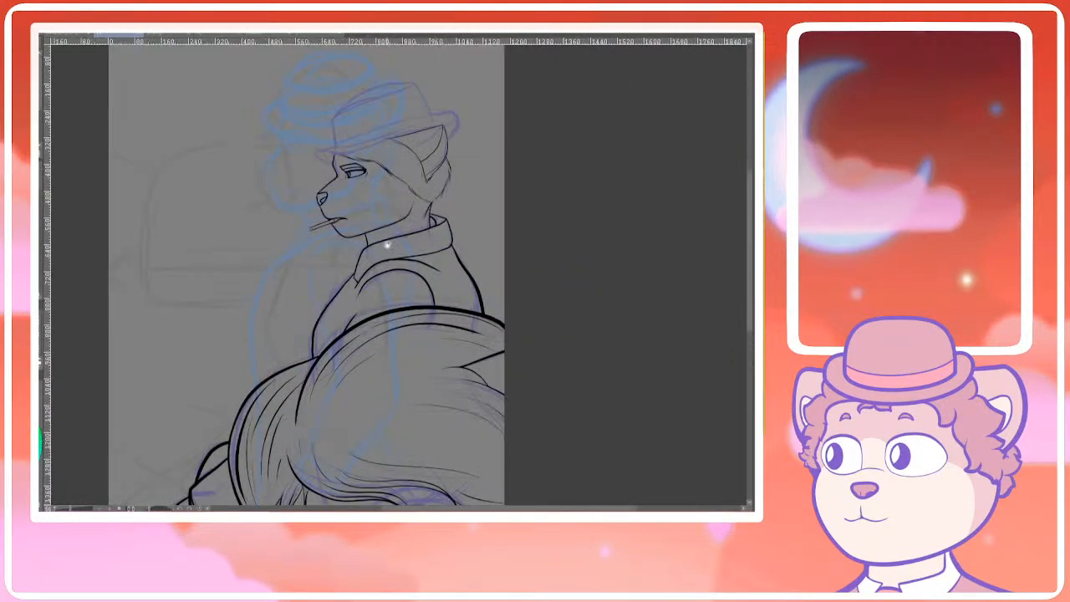
Ink the background character's hat brim along its front tip and underside, and around the back behind the ear
{"action": "scroll", "coordinate": [281, 239], "scroll_direction": "up", "scroll_amount": 5}
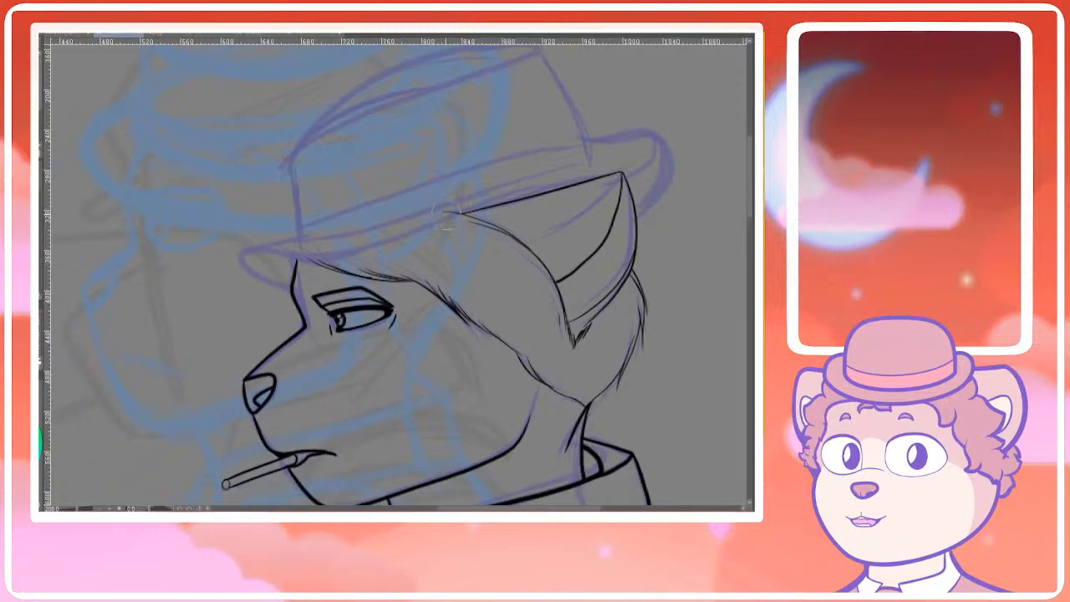
{"action": "mouse_move", "coordinate": [465, 237]}
{"action": "left_mouse_down"}
{"action": "mouse_move", "coordinate": [429, 274]}
{"action": "mouse_move", "coordinate": [430, 299]}
{"action": "left_mouse_up"}
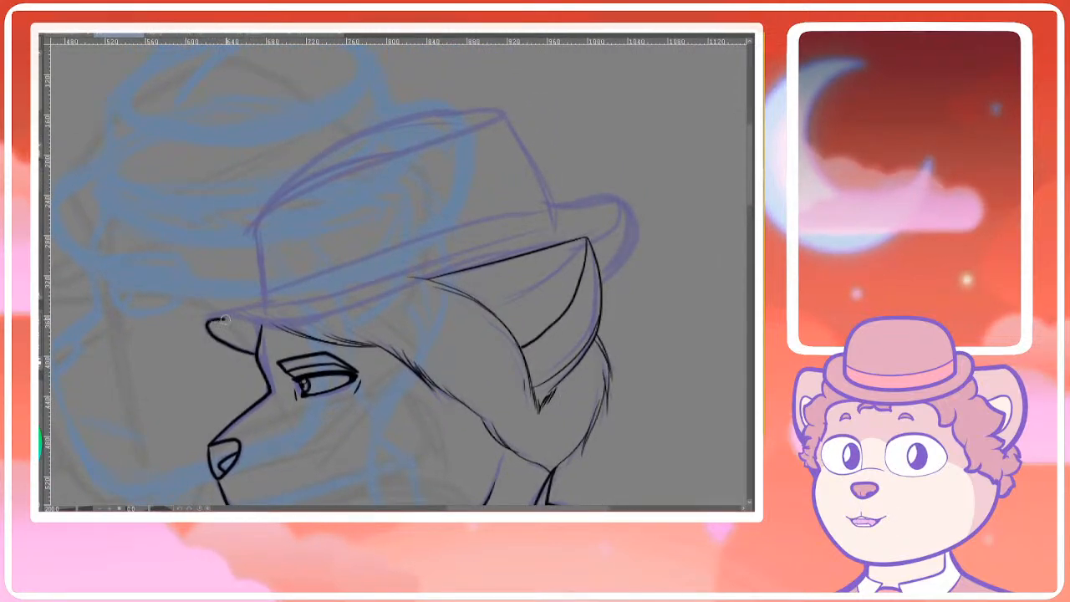
{"action": "mouse_move", "coordinate": [224, 320]}
{"action": "left_mouse_down"}
{"action": "mouse_move", "coordinate": [301, 325]}
{"action": "mouse_move", "coordinate": [464, 269]}
{"action": "mouse_move", "coordinate": [305, 313]}
{"action": "left_mouse_up"}
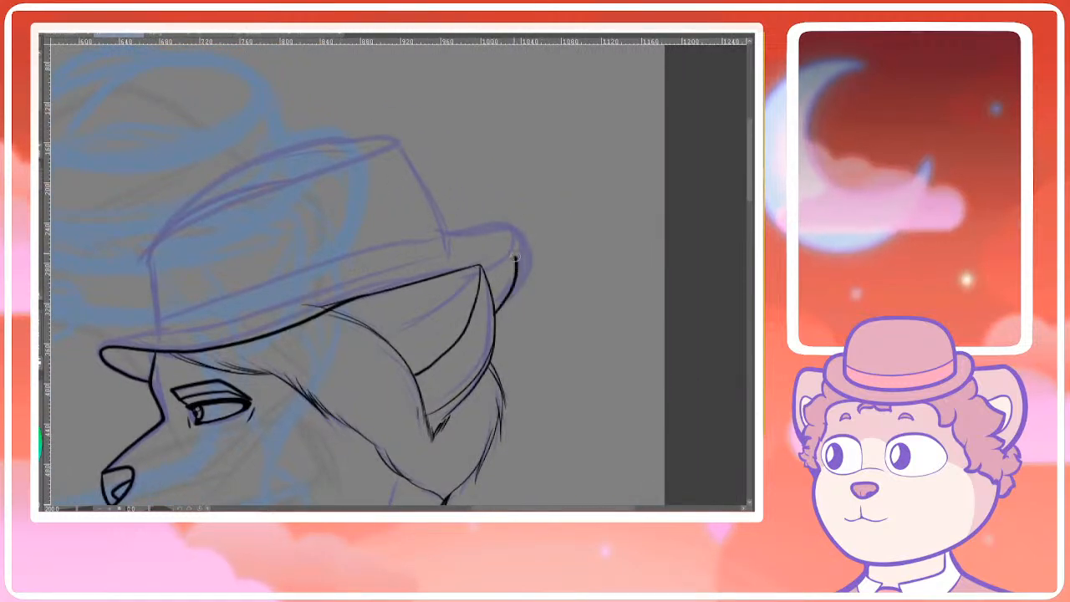
{"action": "left_click_drag", "start_coordinate": [397, 267], "coordinate": [468, 259]}
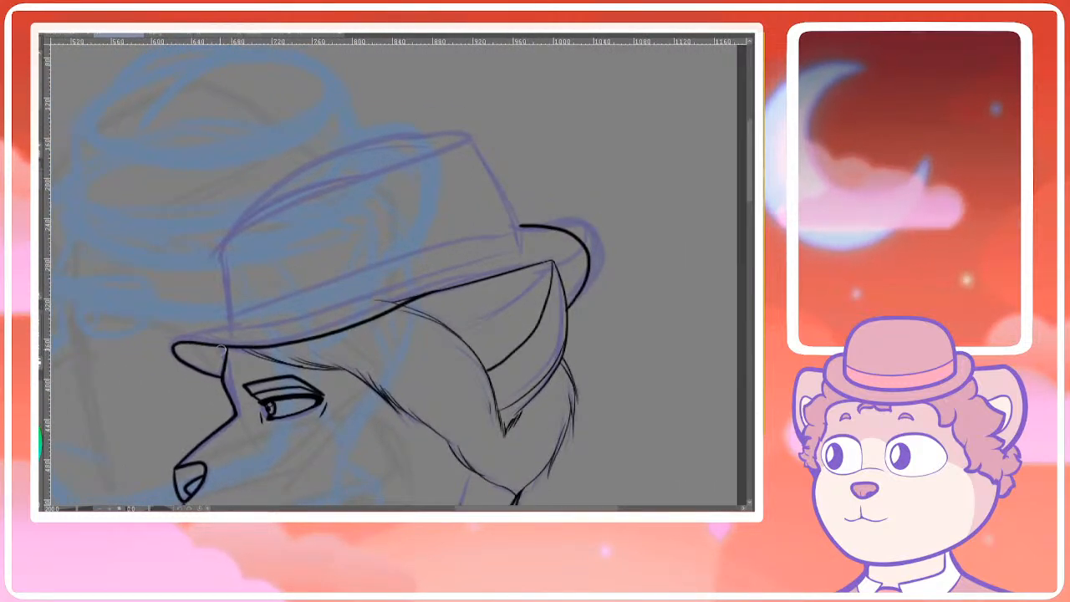
Ink the front brim's upper edge and the outline of the hat's crown, including its base along the brim
{"action": "left_click_drag", "start_coordinate": [182, 338], "coordinate": [289, 335]}
{"action": "key", "text": "ctrl+z"}
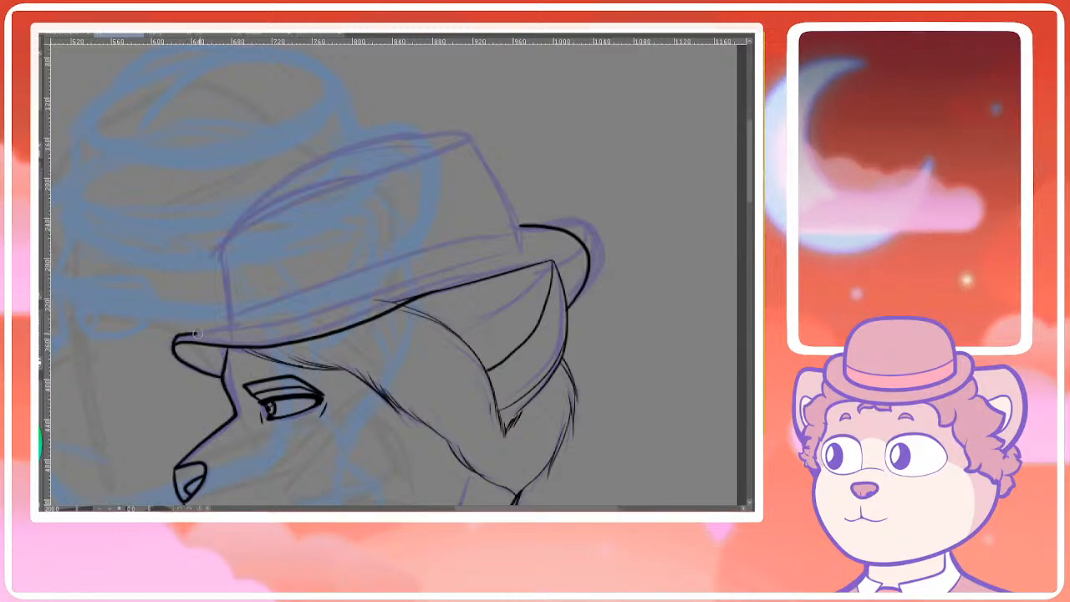
{"action": "key", "text": "ctrl+z"}
{"action": "mouse_move", "coordinate": [197, 333]}
{"action": "left_mouse_down"}
{"action": "mouse_move", "coordinate": [216, 330]}
{"action": "mouse_move", "coordinate": [175, 342]}
{"action": "mouse_move", "coordinate": [221, 328]}
{"action": "left_mouse_up"}
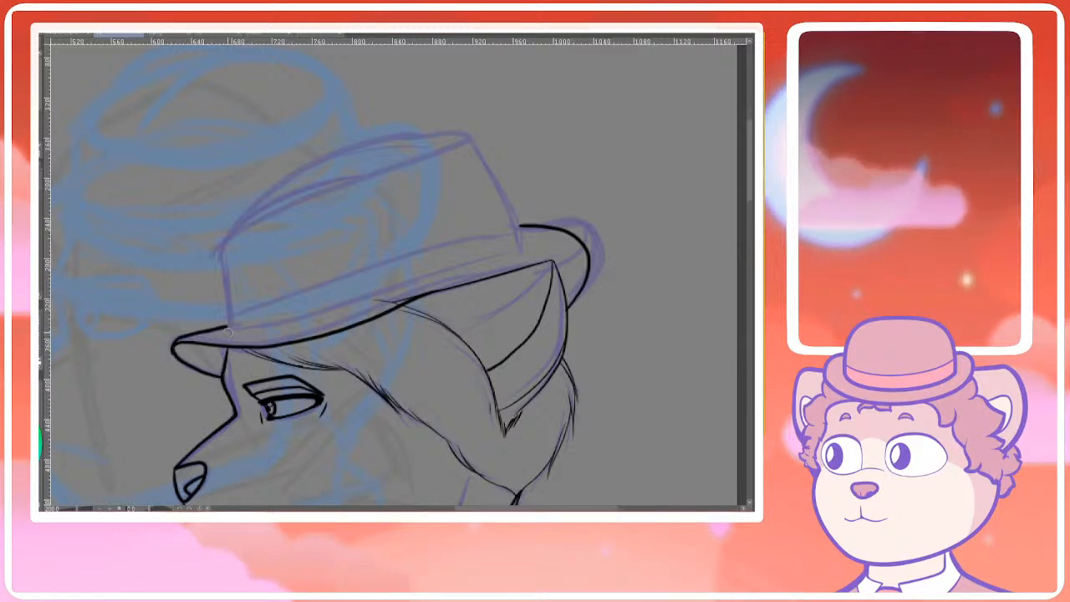
{"action": "left_click_drag", "start_coordinate": [221, 262], "coordinate": [241, 223]}
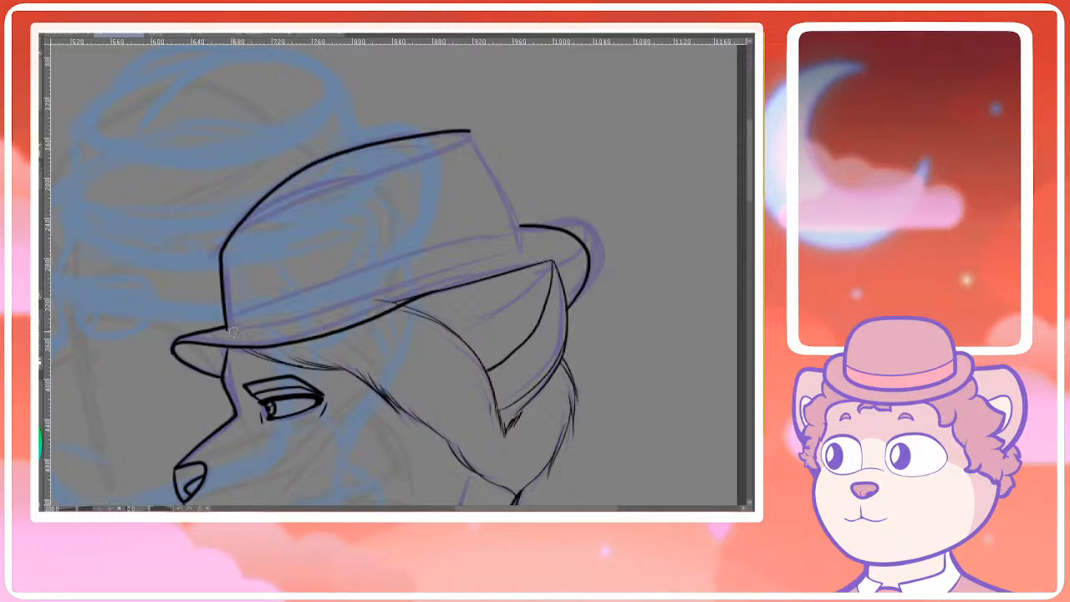
{"action": "mouse_move", "coordinate": [292, 319]}
{"action": "left_mouse_down"}
{"action": "mouse_move", "coordinate": [522, 250]}
{"action": "mouse_move", "coordinate": [516, 216]}
{"action": "left_mouse_up"}
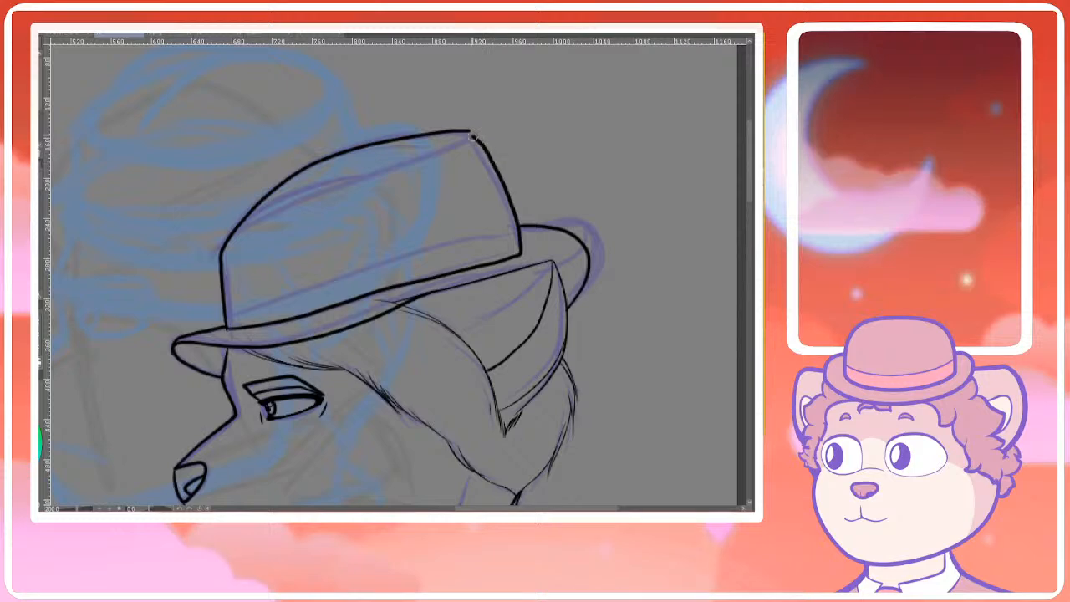
{"action": "key", "text": "ctrl+z"}
{"action": "scroll", "coordinate": [360, 276], "scroll_direction": "up", "scroll_amount": 2}
{"action": "mouse_move", "coordinate": [134, 381]}
{"action": "left_mouse_down"}
{"action": "mouse_move", "coordinate": [144, 404]}
{"action": "mouse_move", "coordinate": [637, 267]}
{"action": "mouse_move", "coordinate": [680, 221]}
{"action": "mouse_move", "coordinate": [584, 47]}
{"action": "left_mouse_up"}
{"action": "scroll", "coordinate": [516, 124], "scroll_direction": "down", "scroll_amount": 2}
{"action": "left_click_drag", "start_coordinate": [544, 203], "coordinate": [477, 272]}
{"action": "scroll", "coordinate": [384, 271], "scroll_direction": "up", "scroll_amount": 2}
{"action": "left_click_drag", "start_coordinate": [373, 281], "coordinate": [350, 312]}
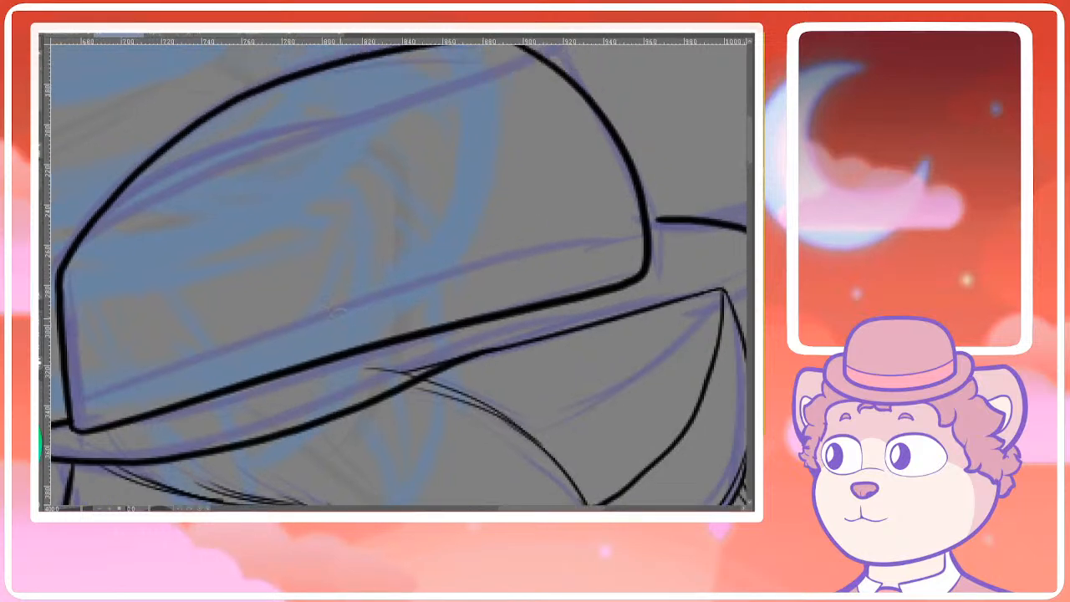
{"action": "scroll", "coordinate": [354, 308], "scroll_direction": "down", "scroll_amount": 2}
{"action": "key", "text": "ctrl+z"}
{"action": "left_click_drag", "start_coordinate": [211, 368], "coordinate": [480, 295]}
{"action": "key", "text": "ctrl+z"}
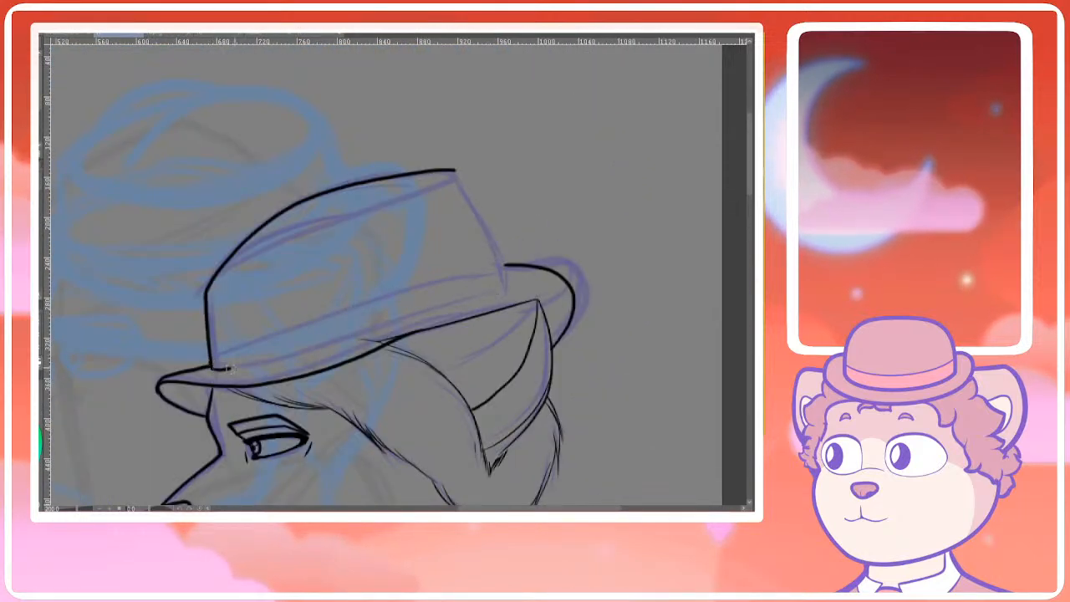
Re-ink the hat crown's base along the brim and its curved back edge, and erase the overlaps at the crown's corner and the brim
{"action": "mouse_move", "coordinate": [231, 369]}
{"action": "left_mouse_down"}
{"action": "mouse_move", "coordinate": [514, 286]}
{"action": "mouse_move", "coordinate": [462, 176]}
{"action": "left_mouse_up"}
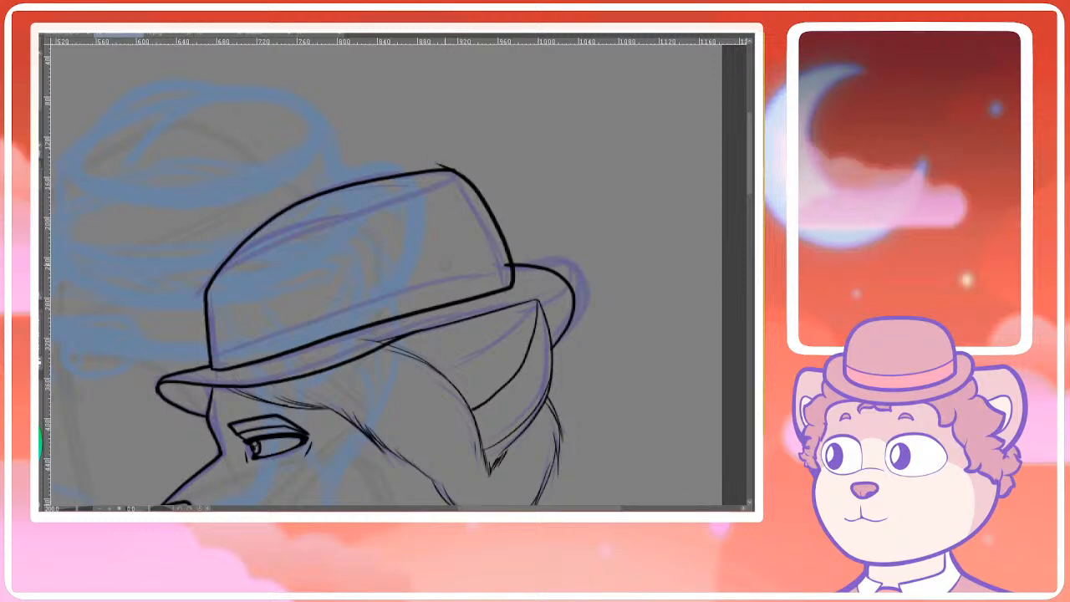
{"action": "scroll", "coordinate": [354, 275], "scroll_direction": "down", "scroll_amount": 2}
{"action": "scroll", "coordinate": [489, 226], "scroll_direction": "up", "scroll_amount": 5}
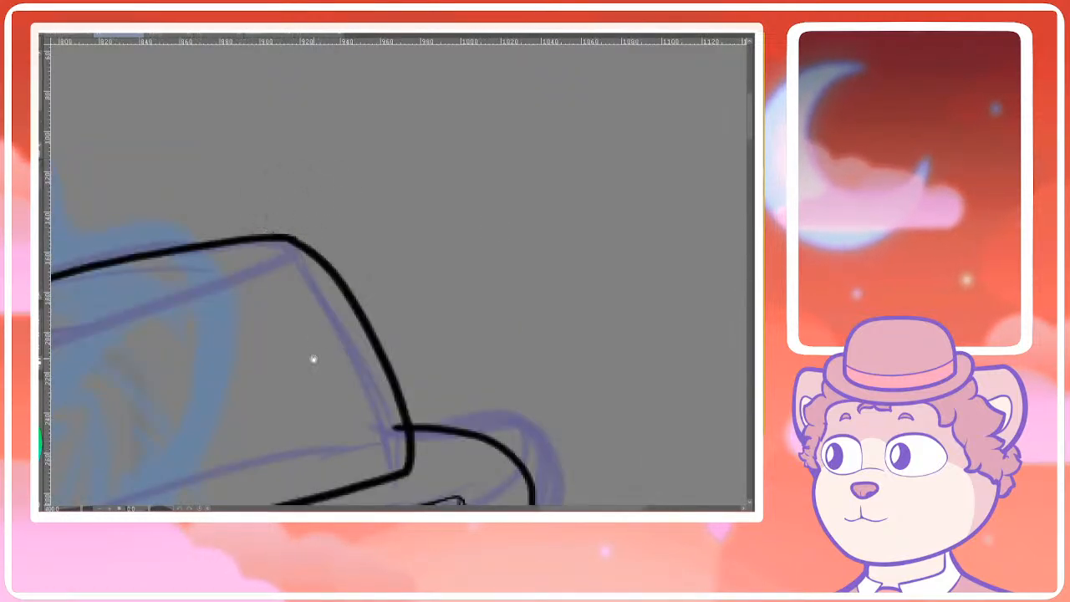
{"action": "scroll", "coordinate": [335, 351], "scroll_direction": "down", "scroll_amount": 2}
{"action": "scroll", "coordinate": [386, 345], "scroll_direction": "down", "scroll_amount": 2}
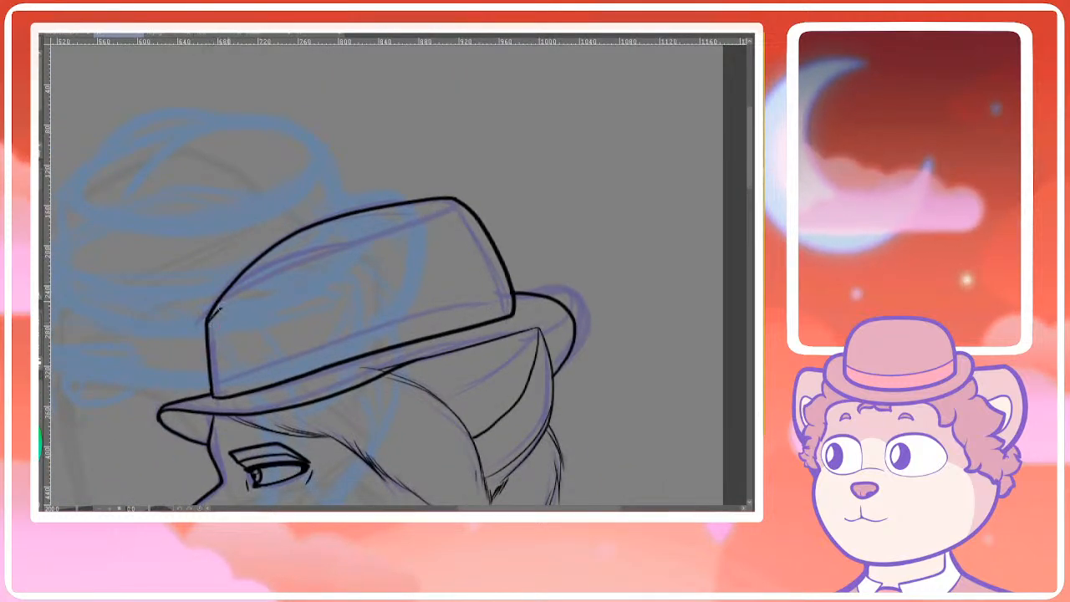
Ink the curved crease below the hat's top outline, from the crown's front corner to its back corner
{"action": "scroll", "coordinate": [450, 196], "scroll_direction": "up", "scroll_amount": 2}
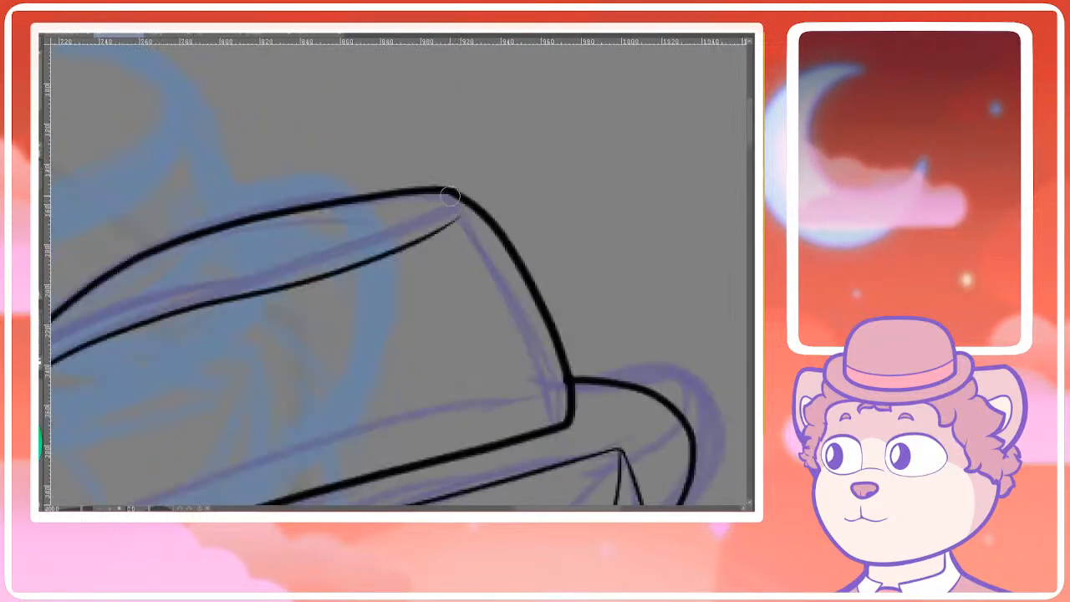
{"action": "scroll", "coordinate": [445, 225], "scroll_direction": "down", "scroll_amount": 2}
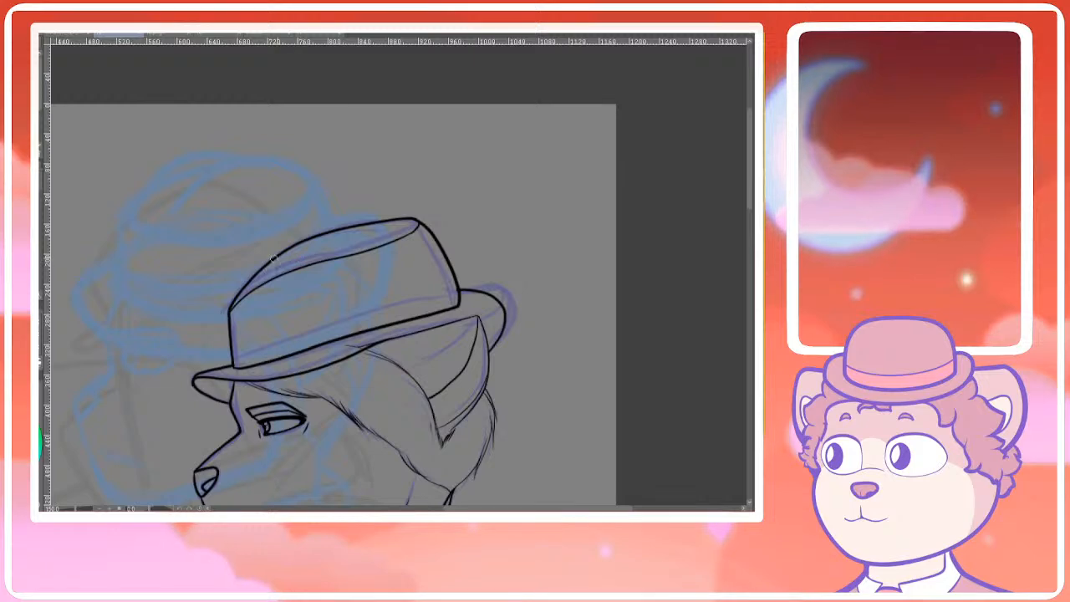
{"action": "scroll", "coordinate": [272, 259], "scroll_direction": "down", "scroll_amount": 2}
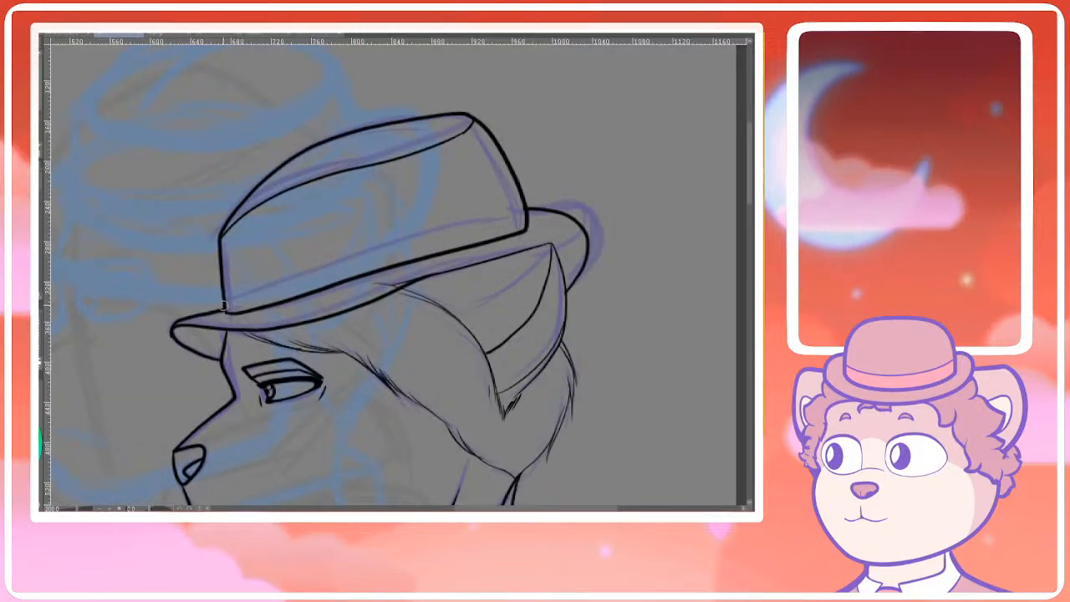
Ink the upper edge of the hat band across the crown, running from the front edge to the back edge above the brim
{"action": "mouse_move", "coordinate": [224, 305]}
{"action": "left_mouse_down"}
{"action": "mouse_move", "coordinate": [524, 198]}
{"action": "mouse_move", "coordinate": [316, 258]}
{"action": "left_mouse_up"}
{"action": "key", "text": "ctrl+z"}
{"action": "key", "text": "ctrl+z"}
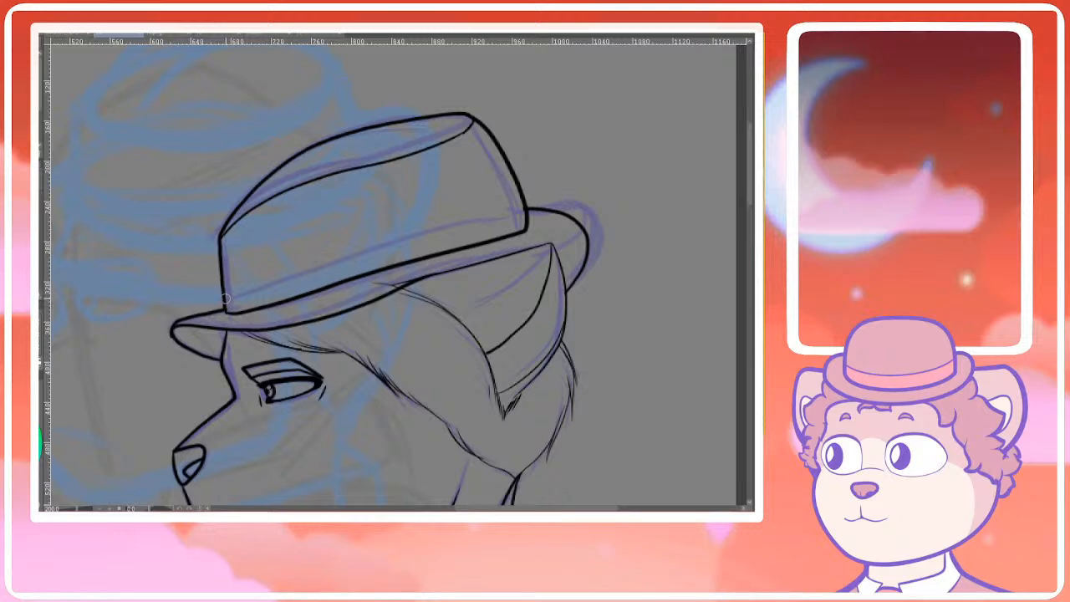
{"action": "left_click_drag", "start_coordinate": [225, 298], "coordinate": [502, 218]}
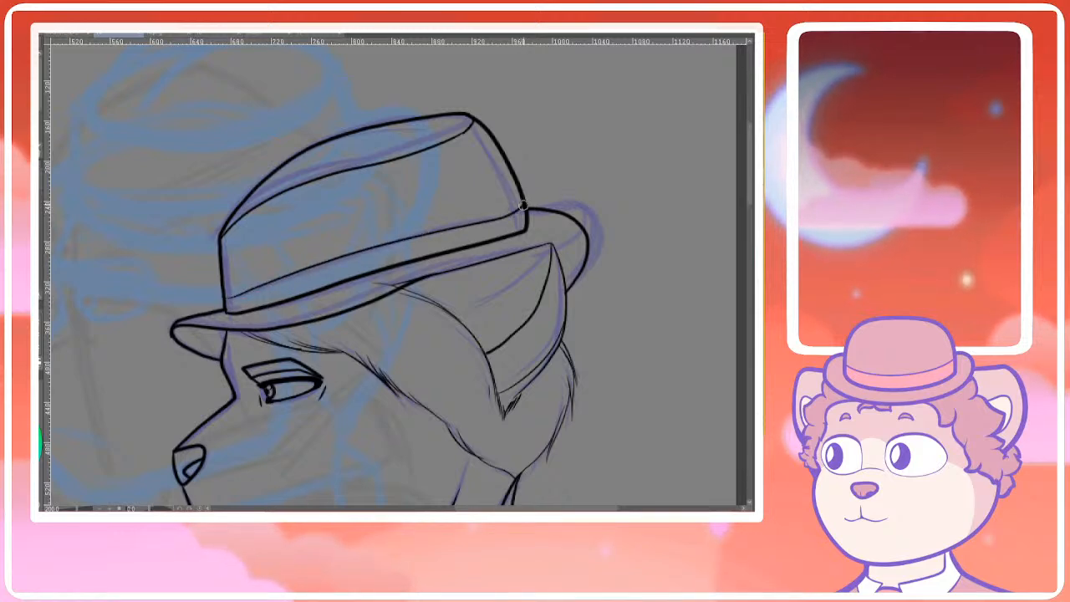
{"action": "scroll", "coordinate": [455, 245], "scroll_direction": "down", "scroll_amount": 2}
{"action": "scroll", "coordinate": [518, 248], "scroll_direction": "up", "scroll_amount": 3}
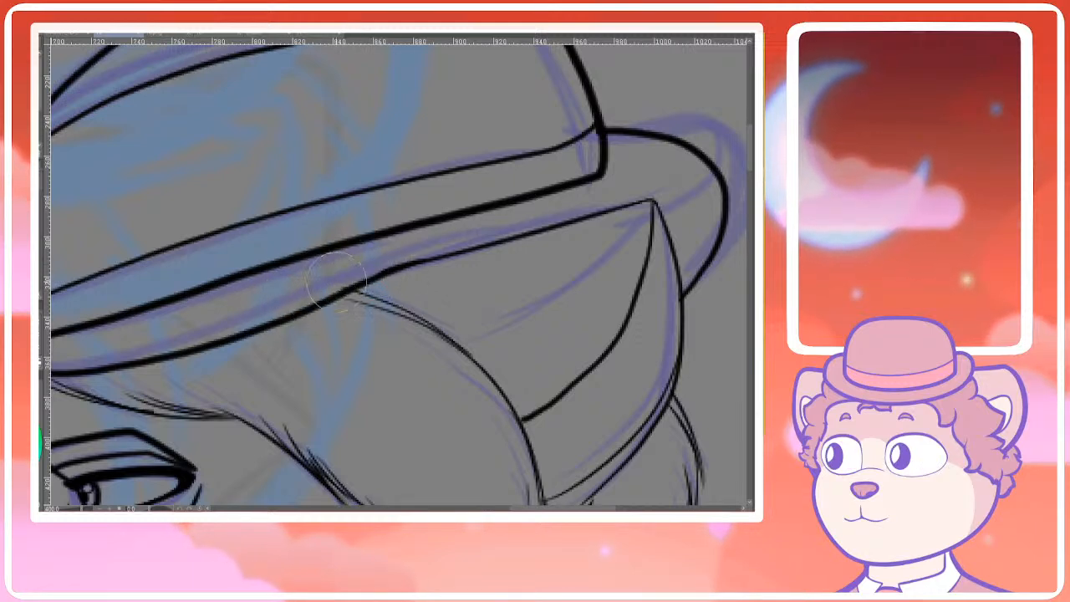
Examine the background character's inked hat, brim, ear and face close up and from farther away
{"action": "scroll", "coordinate": [424, 245], "scroll_direction": "down", "scroll_amount": 2}
{"action": "scroll", "coordinate": [427, 245], "scroll_direction": "down", "scroll_amount": 2}
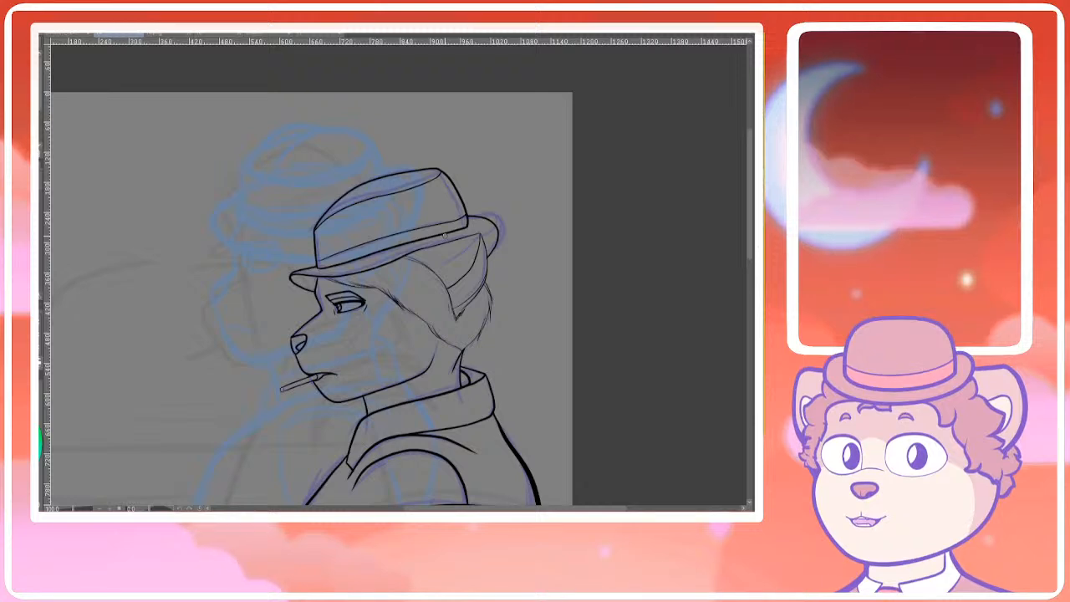
{"action": "scroll", "coordinate": [426, 245], "scroll_direction": "up", "scroll_amount": 3}
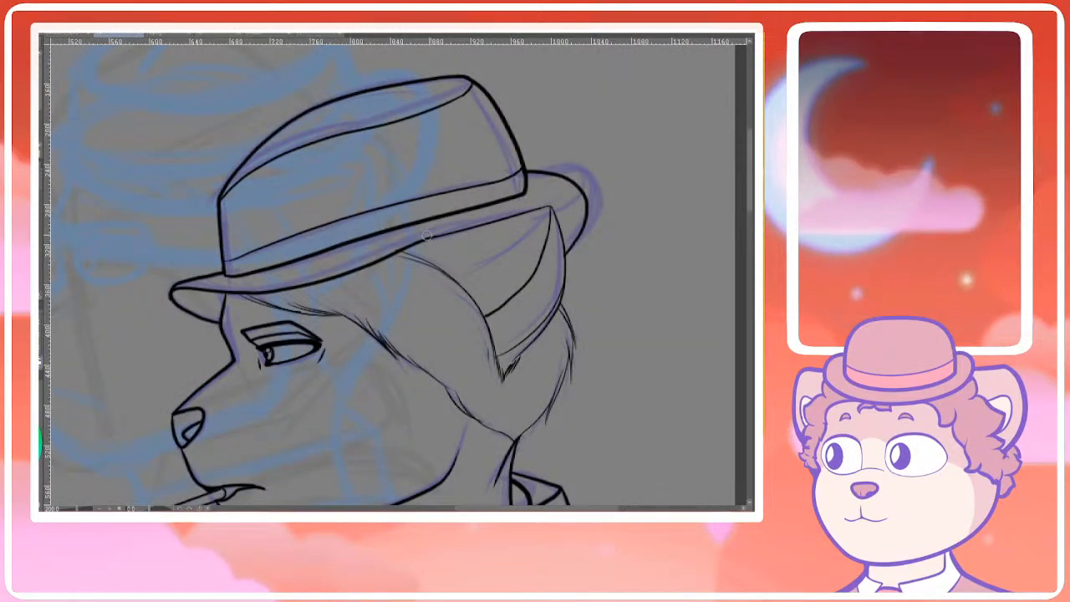
{"action": "scroll", "coordinate": [425, 236], "scroll_direction": "up", "scroll_amount": 2}
{"action": "scroll", "coordinate": [339, 259], "scroll_direction": "down", "scroll_amount": 3}
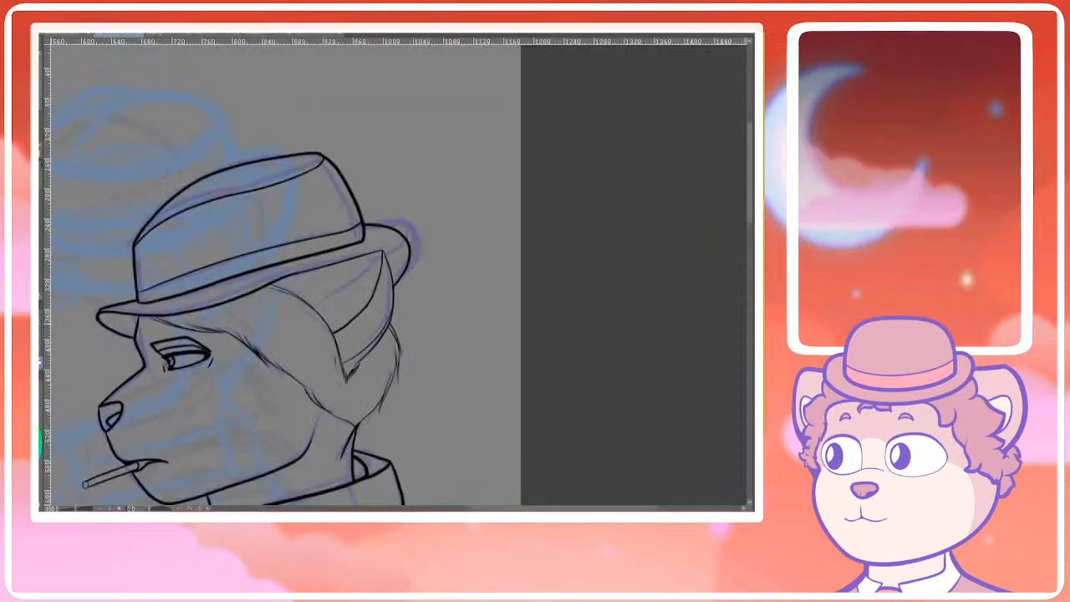
{"action": "scroll", "coordinate": [243, 309], "scroll_direction": "up", "scroll_amount": 4}
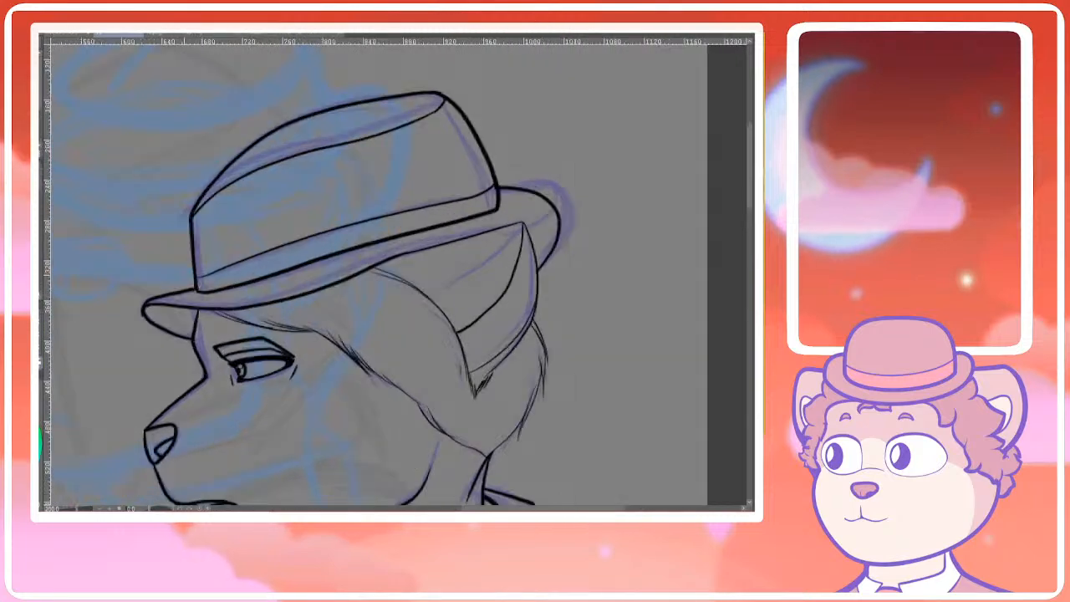
{"action": "mouse_move", "coordinate": [224, 300]}
{"action": "left_mouse_down"}
{"action": "mouse_move", "coordinate": [198, 298]}
{"action": "mouse_move", "coordinate": [215, 299]}
{"action": "left_mouse_up"}
{"action": "left_click_drag", "start_coordinate": [468, 286], "coordinate": [590, 244]}
{"action": "scroll", "coordinate": [466, 235], "scroll_direction": "down", "scroll_amount": 5}
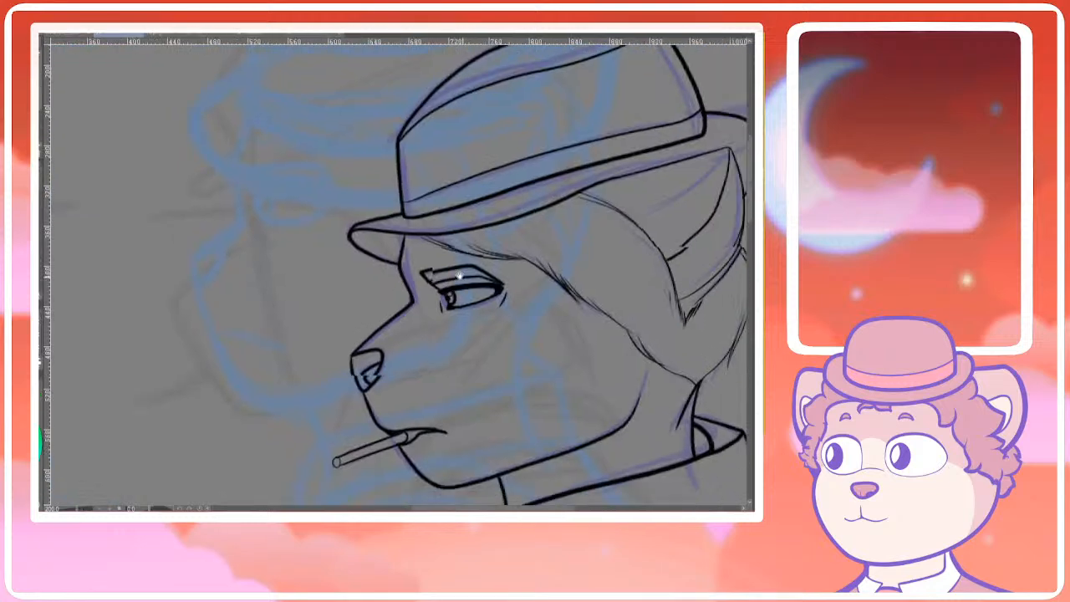
{"action": "scroll", "coordinate": [573, 207], "scroll_direction": "up", "scroll_amount": 6}
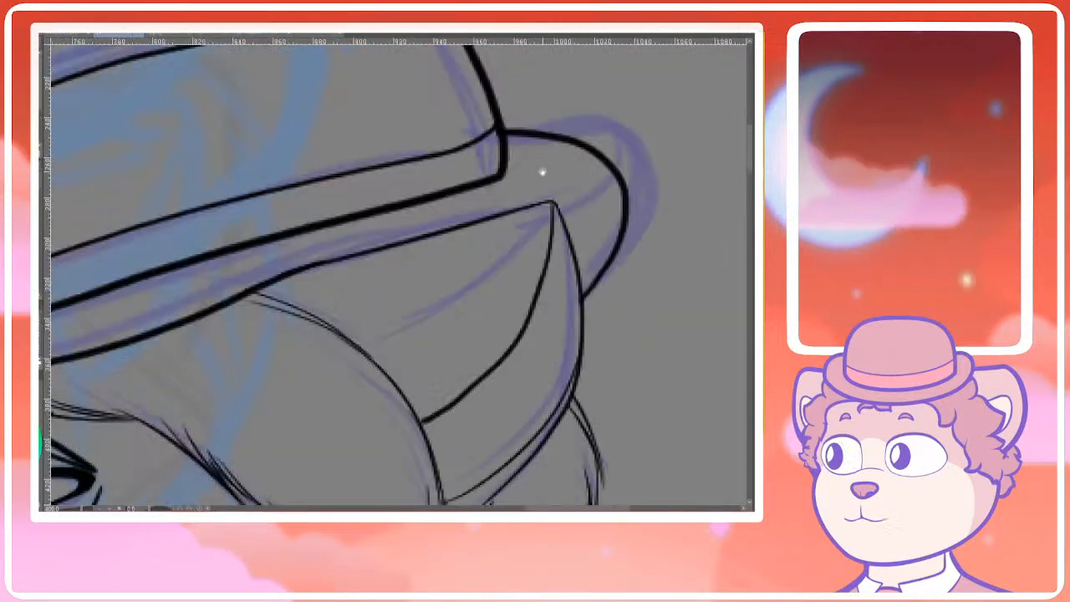
{"action": "mouse_move", "coordinate": [525, 174]}
{"action": "left_mouse_down"}
{"action": "mouse_move", "coordinate": [606, 211]}
{"action": "mouse_move", "coordinate": [574, 286]}
{"action": "mouse_move", "coordinate": [571, 193]}
{"action": "mouse_move", "coordinate": [591, 314]}
{"action": "left_mouse_up"}
{"action": "key", "text": "ctrl+z"}
{"action": "key", "text": "ctrl+z"}
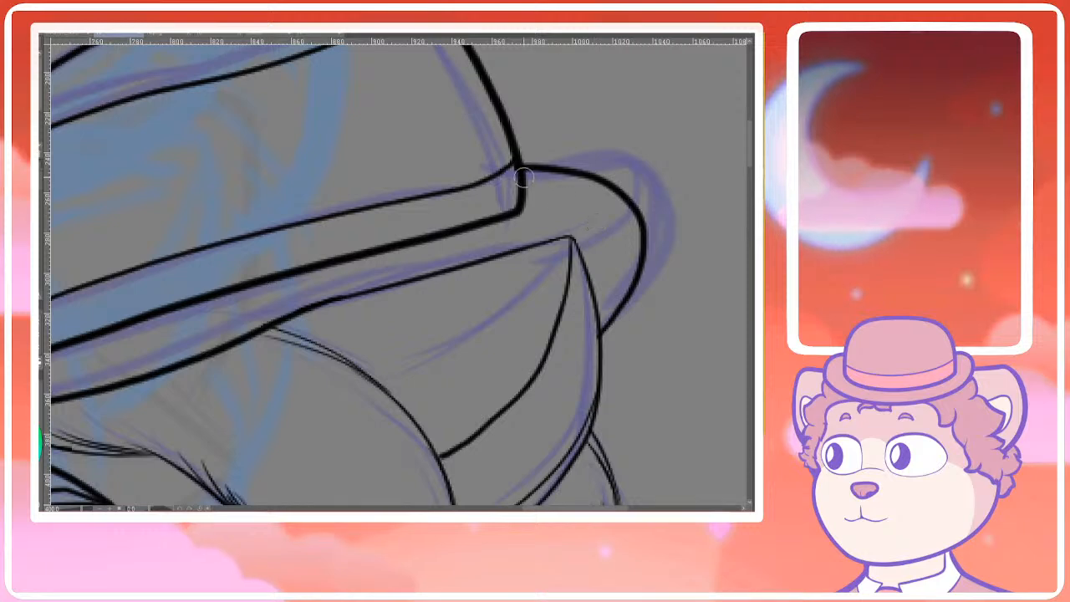
{"action": "mouse_move", "coordinate": [526, 176]}
{"action": "left_mouse_down"}
{"action": "mouse_move", "coordinate": [608, 210]}
{"action": "mouse_move", "coordinate": [572, 241]}
{"action": "left_mouse_up"}
{"action": "mouse_move", "coordinate": [641, 225]}
{"action": "left_mouse_down"}
{"action": "mouse_move", "coordinate": [612, 263]}
{"action": "mouse_move", "coordinate": [580, 270]}
{"action": "mouse_move", "coordinate": [598, 257]}
{"action": "mouse_move", "coordinate": [575, 257]}
{"action": "mouse_move", "coordinate": [638, 231]}
{"action": "mouse_move", "coordinate": [579, 260]}
{"action": "left_mouse_up"}
{"action": "key", "text": "ctrl+z"}
{"action": "key", "text": "ctrl+z"}
{"action": "scroll", "coordinate": [667, 237], "scroll_direction": "down", "scroll_amount": 5}
{"action": "left_click_drag", "start_coordinate": [689, 241], "coordinate": [668, 248]}
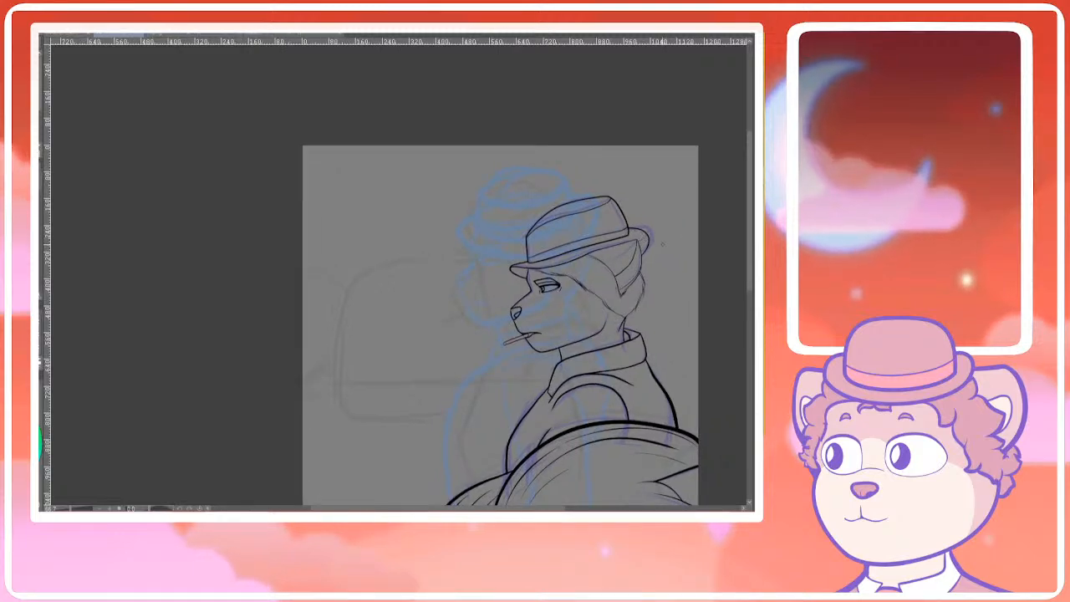
{"action": "scroll", "coordinate": [659, 241], "scroll_direction": "up", "scroll_amount": 4}
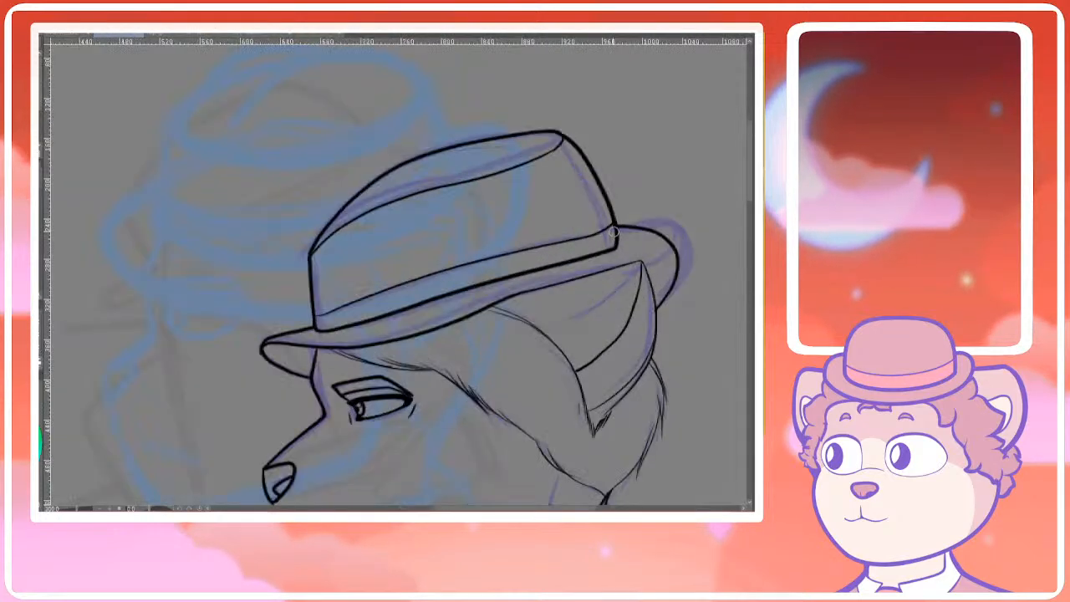
{"action": "key", "text": "ctrl+z"}
{"action": "mouse_move", "coordinate": [666, 279]}
{"action": "left_mouse_down"}
{"action": "mouse_move", "coordinate": [655, 305]}
{"action": "mouse_move", "coordinate": [618, 225]}
{"action": "left_mouse_up"}
{"action": "key", "text": "ctrl+z"}
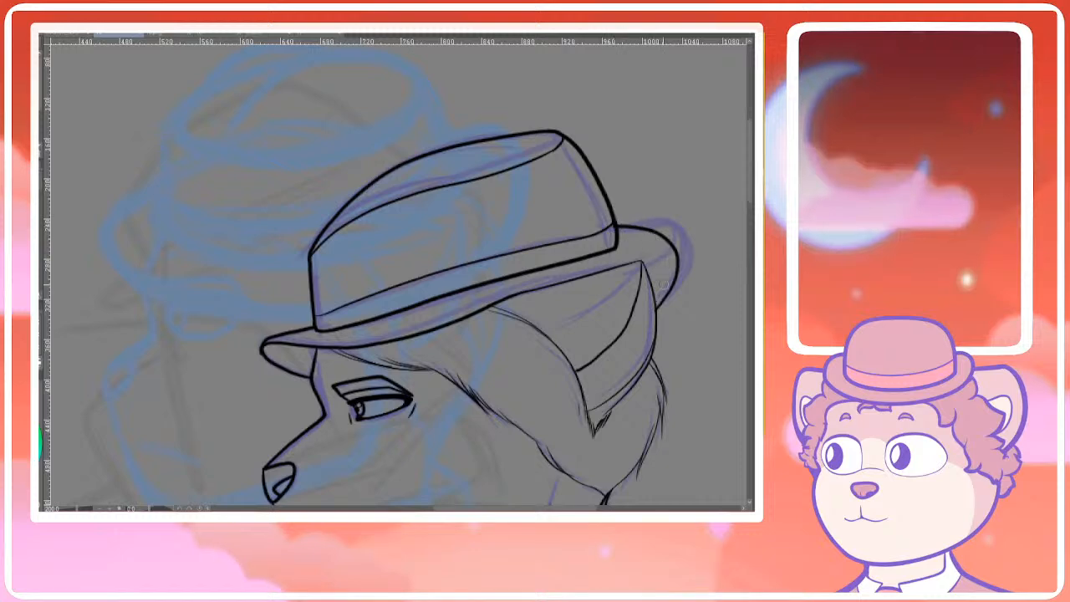
{"action": "mouse_move", "coordinate": [656, 304]}
{"action": "left_mouse_down"}
{"action": "mouse_move", "coordinate": [660, 270]}
{"action": "mouse_move", "coordinate": [623, 228]}
{"action": "left_mouse_up"}
{"action": "scroll", "coordinate": [710, 202], "scroll_direction": "down", "scroll_amount": 3}
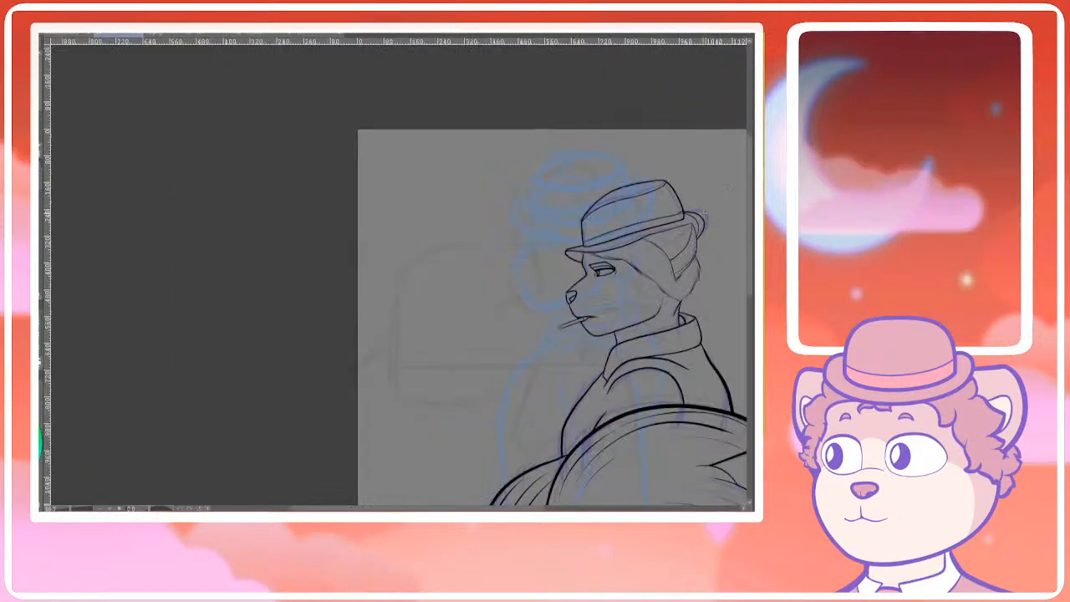
{"action": "key", "text": "ctrl+z"}
{"action": "scroll", "coordinate": [728, 215], "scroll_direction": "down", "scroll_amount": 1}
Review the whole drawing and hide the coloured sketches so only the black line art shows
{"action": "left_click_drag", "start_coordinate": [728, 215], "coordinate": [600, 238]}
{"action": "scroll", "coordinate": [489, 267], "scroll_direction": "up", "scroll_amount": 2}
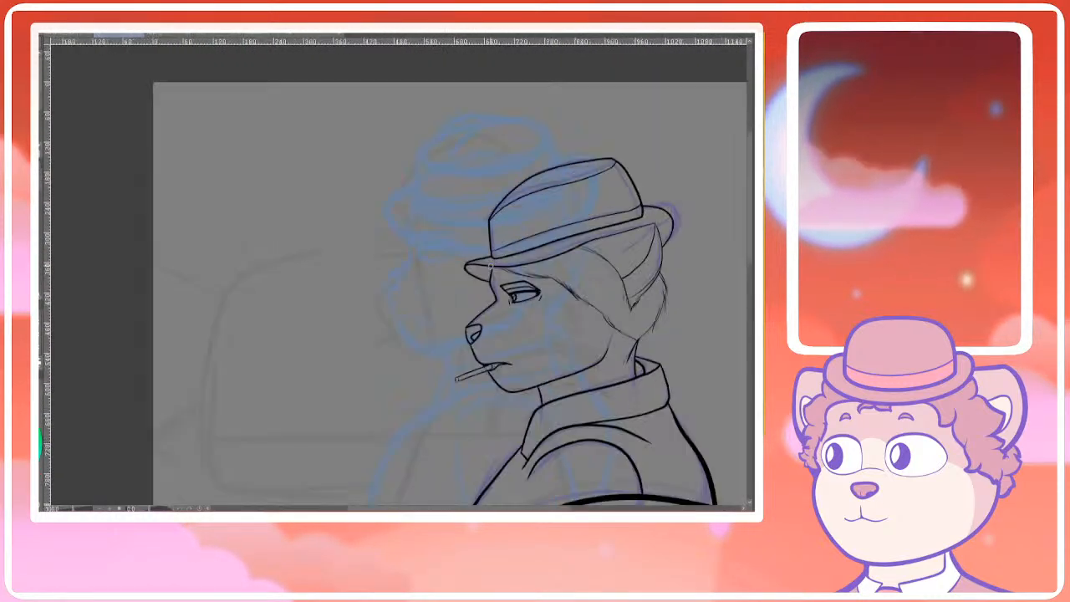
{"action": "scroll", "coordinate": [530, 260], "scroll_direction": "down", "scroll_amount": 2}
{"action": "left_click_drag", "start_coordinate": [594, 320], "coordinate": [557, 224]}
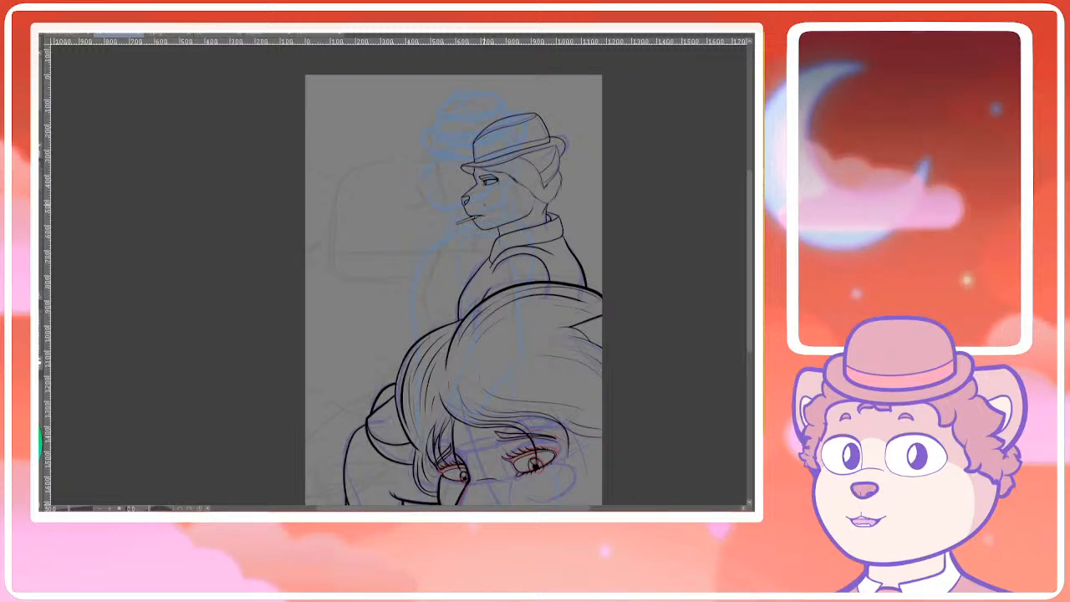
{"action": "scroll", "coordinate": [464, 280], "scroll_direction": "down", "scroll_amount": 2}
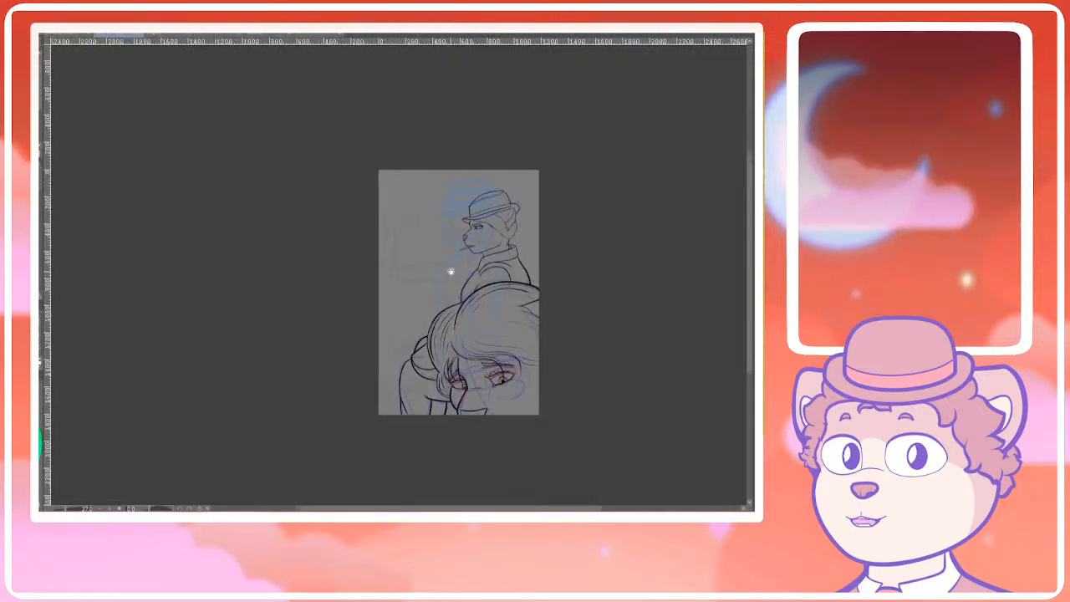
{"action": "left_click_drag", "start_coordinate": [451, 272], "coordinate": [467, 223]}
{"action": "scroll", "coordinate": [476, 149], "scroll_direction": "up", "scroll_amount": 1}
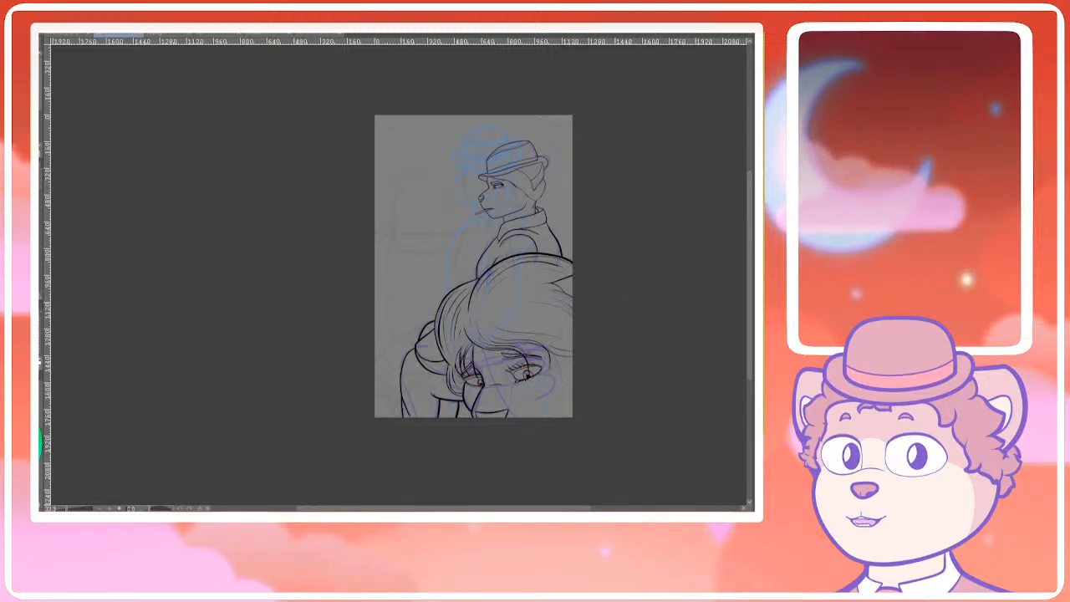
{"action": "scroll", "coordinate": [558, 336], "scroll_direction": "down", "scroll_amount": 1}
{"action": "mouse_move", "coordinate": [527, 366]}
{"action": "left_mouse_down"}
{"action": "mouse_move", "coordinate": [551, 310]}
{"action": "mouse_move", "coordinate": [556, 348]}
{"action": "left_mouse_up"}
{"action": "scroll", "coordinate": [553, 316], "scroll_direction": "up", "scroll_amount": 4}
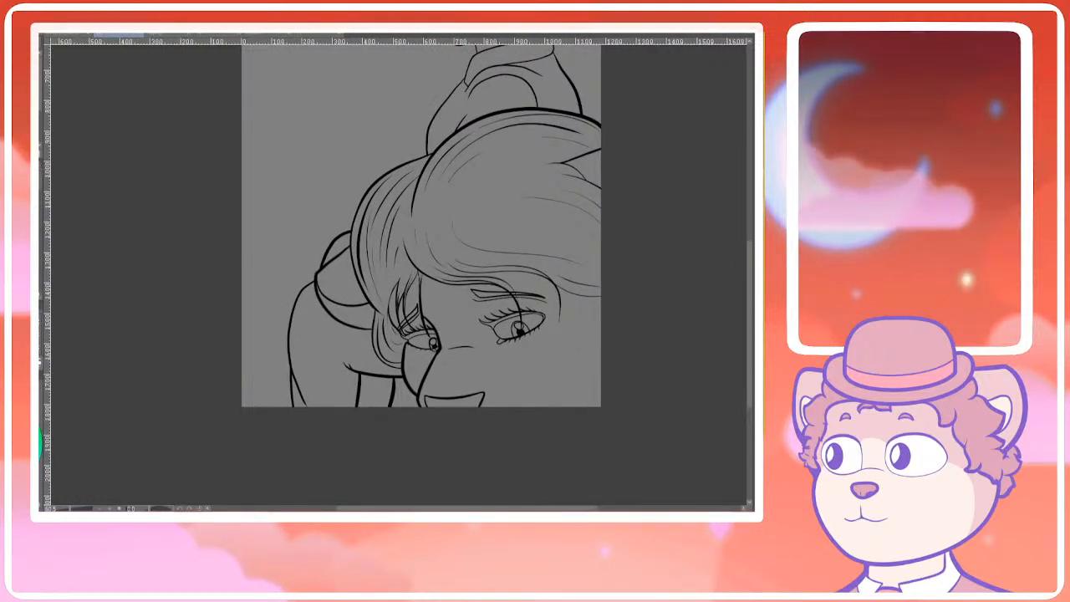
Examine the line art of the foreground character's eyes, lashes and overlapping hair strands
{"action": "scroll", "coordinate": [462, 330], "scroll_direction": "up", "scroll_amount": 3}
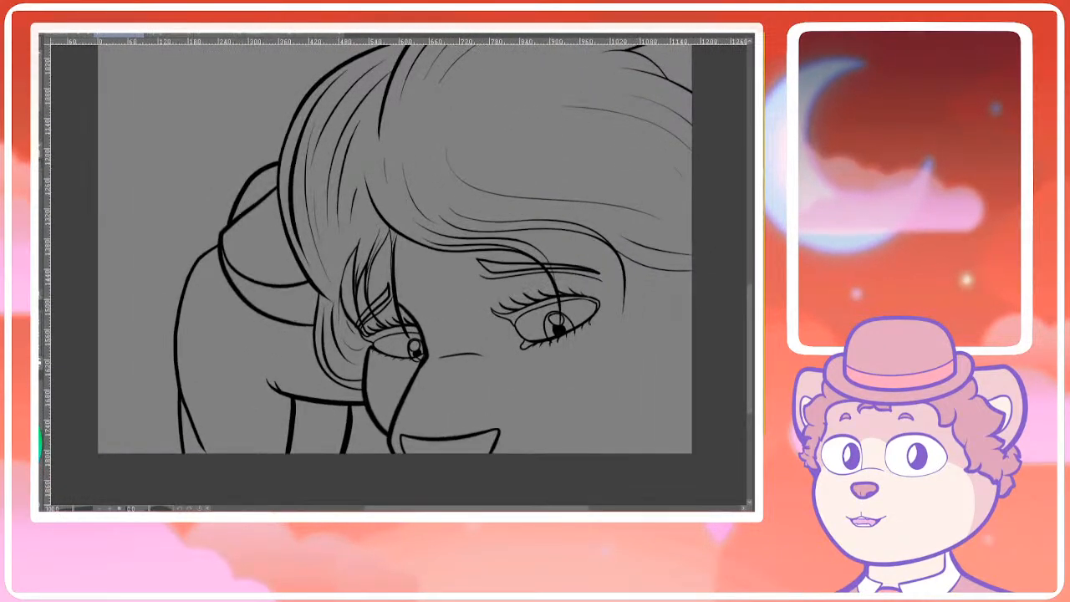
{"action": "key", "text": "ctrl+z"}
{"action": "key", "text": "ctrl+y"}
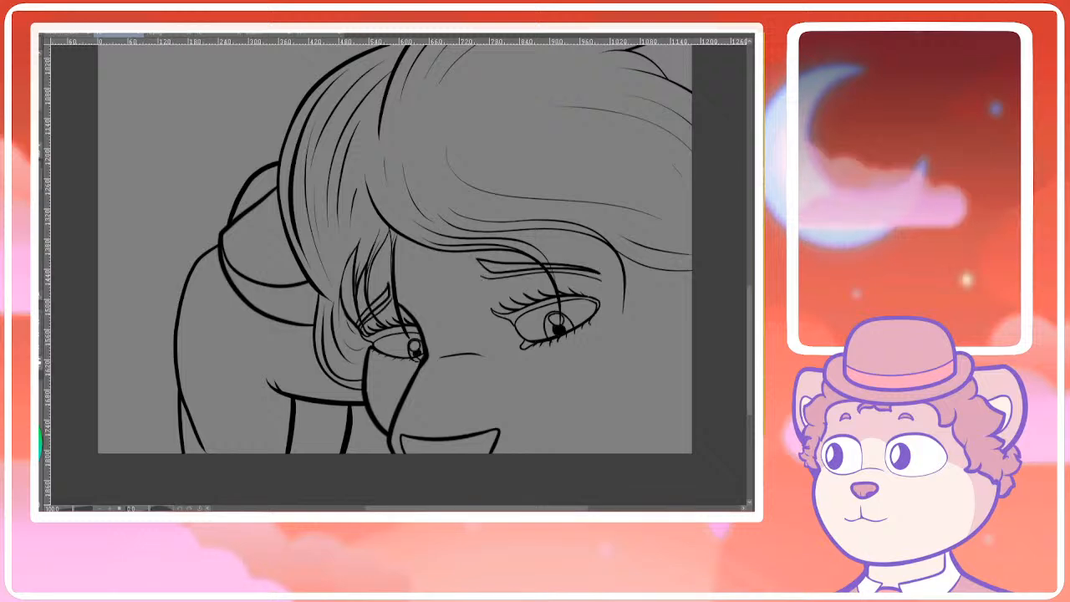
{"action": "scroll", "coordinate": [337, 356], "scroll_direction": "up", "scroll_amount": 3}
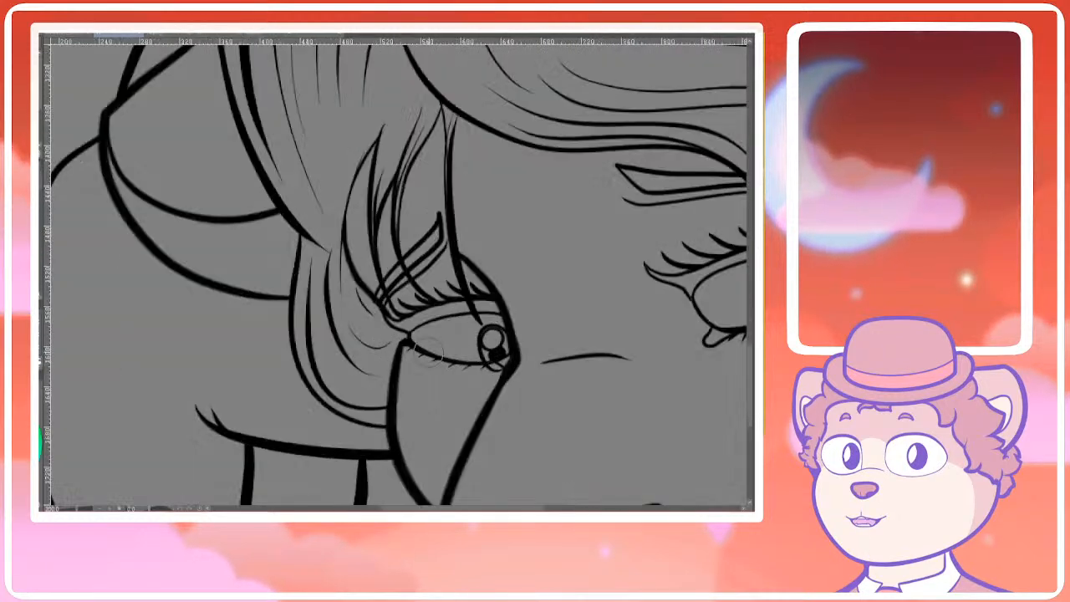
{"action": "scroll", "coordinate": [490, 387], "scroll_direction": "up", "scroll_amount": 2}
{"action": "scroll", "coordinate": [468, 368], "scroll_direction": "down", "scroll_amount": 4}
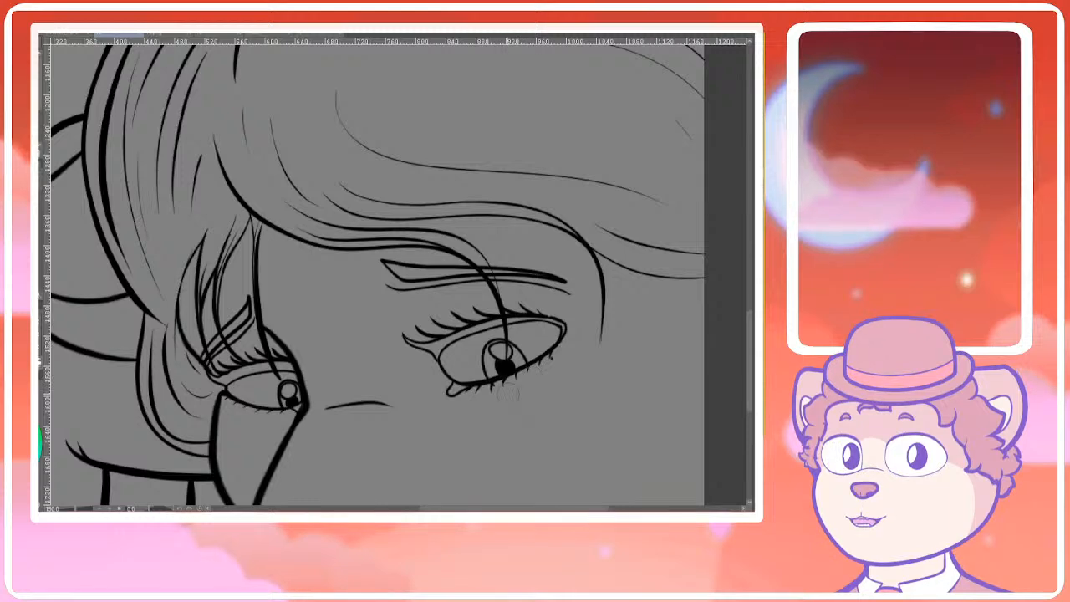
{"action": "scroll", "coordinate": [532, 378], "scroll_direction": "down", "scroll_amount": 5}
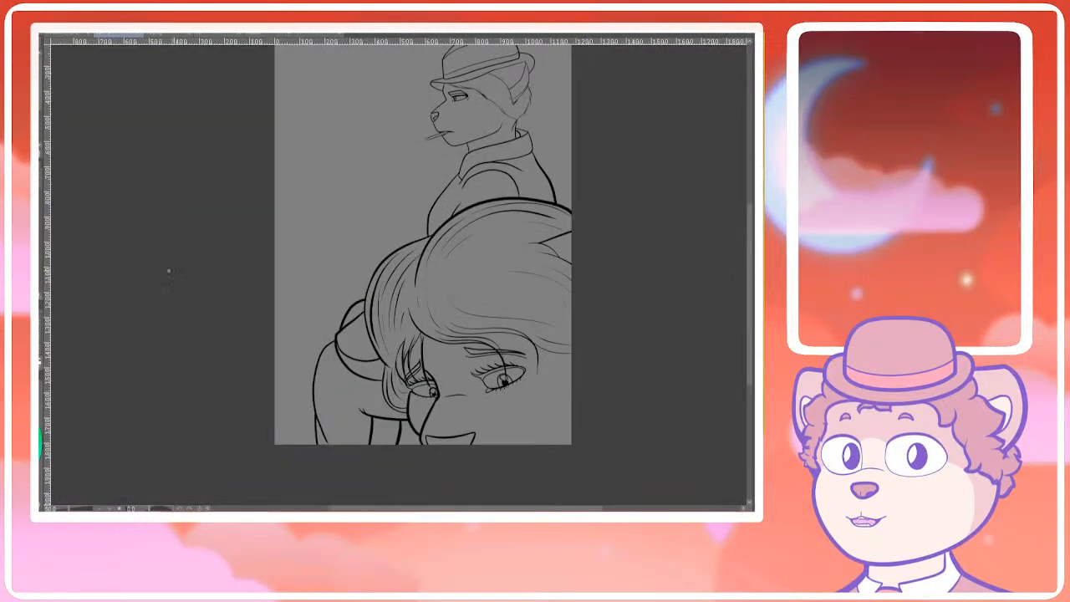
Ink a thin line on the foreground character's muzzle above the mouth and a thin crease beneath the larger eye's outer corner
{"action": "left_click_drag", "start_coordinate": [478, 425], "coordinate": [454, 316]}
{"action": "scroll", "coordinate": [454, 315], "scroll_direction": "up", "scroll_amount": 2}
{"action": "left_click_drag", "start_coordinate": [457, 271], "coordinate": [447, 314]}
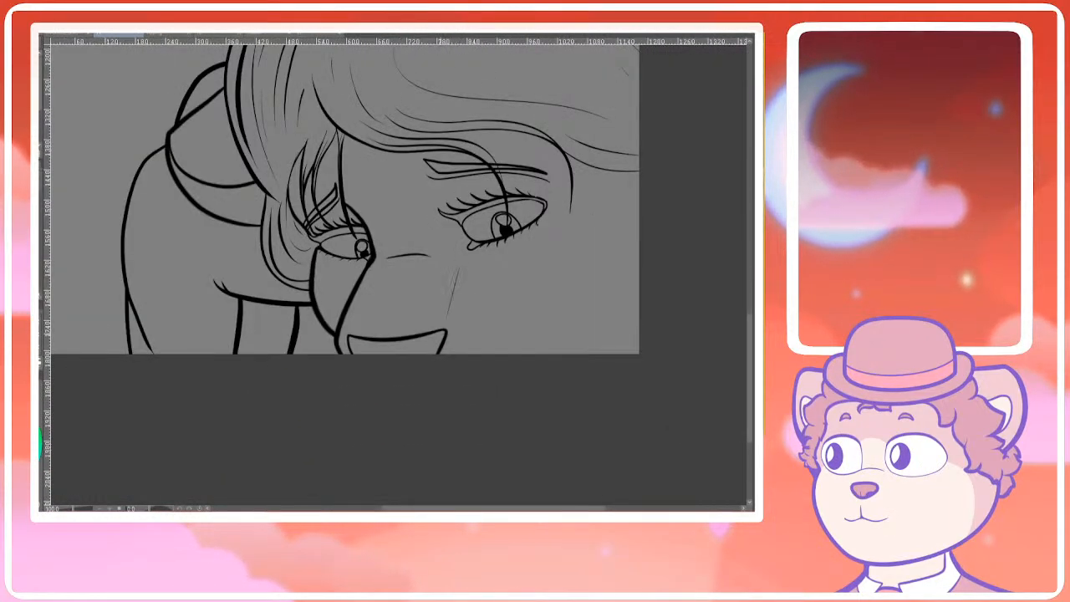
{"action": "scroll", "coordinate": [521, 310], "scroll_direction": "down", "scroll_amount": 3}
{"action": "scroll", "coordinate": [521, 310], "scroll_direction": "up", "scroll_amount": 4}
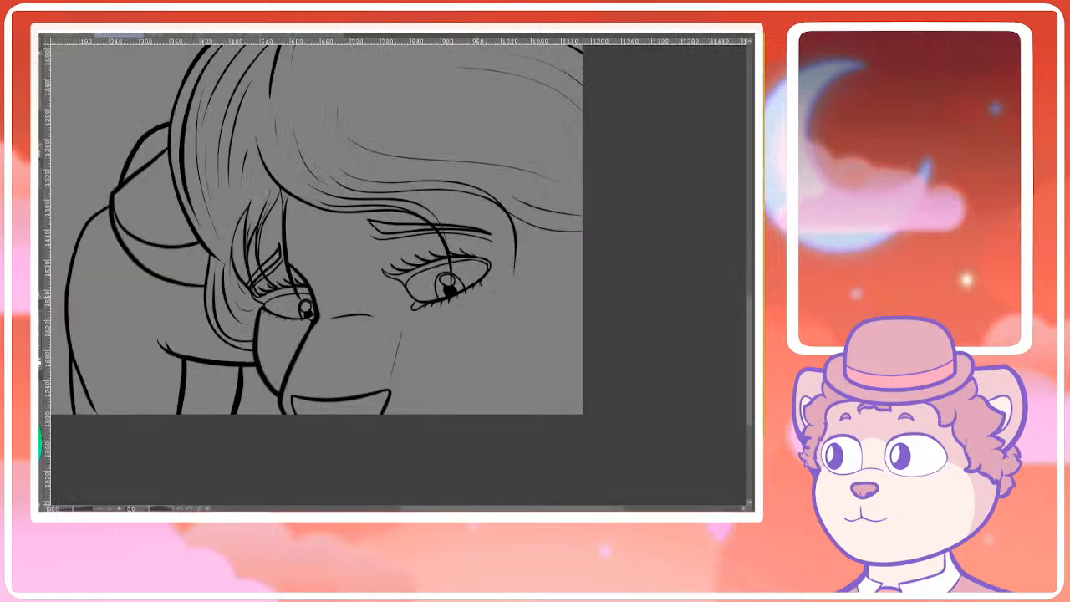
{"action": "left_click_drag", "start_coordinate": [468, 294], "coordinate": [522, 290]}
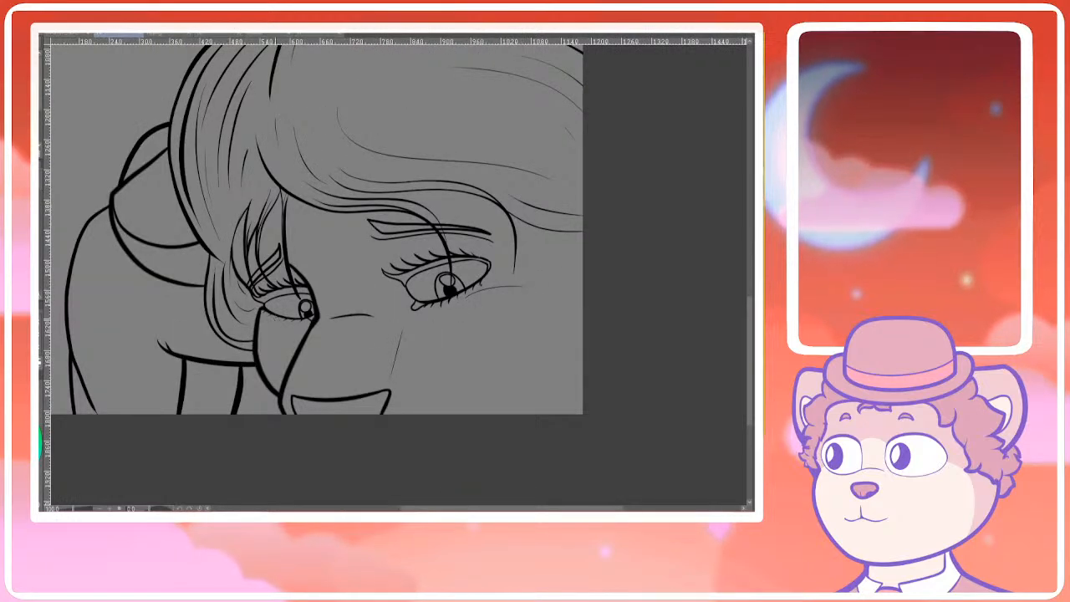
Ink a curve from the foreground character's cheek outline to the smaller eye's outer corner and fill the wedge beneath the corner solid black
{"action": "scroll", "coordinate": [326, 290], "scroll_direction": "down", "scroll_amount": 1}
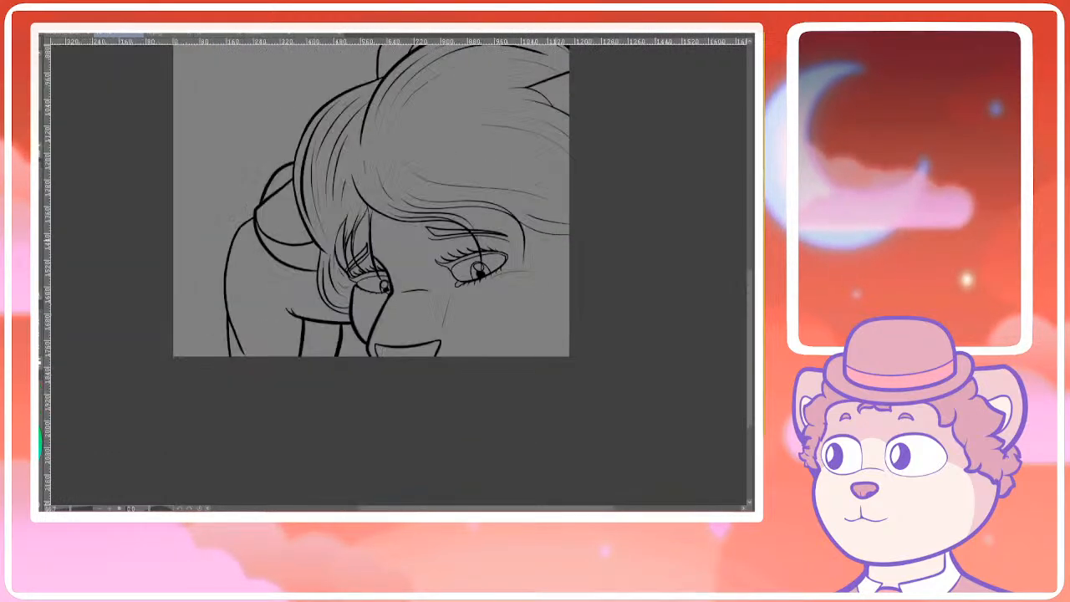
{"action": "scroll", "coordinate": [326, 290], "scroll_direction": "up", "scroll_amount": 5}
{"action": "left_click_drag", "start_coordinate": [313, 336], "coordinate": [388, 308]}
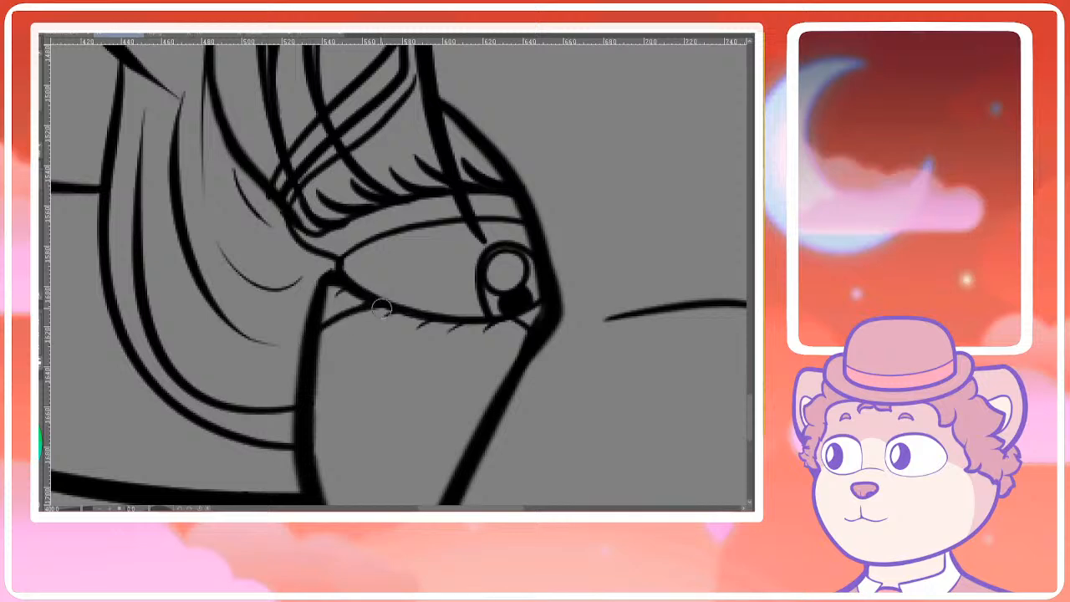
{"action": "key", "text": "ctrl+z"}
{"action": "left_click_drag", "start_coordinate": [320, 321], "coordinate": [373, 302]}
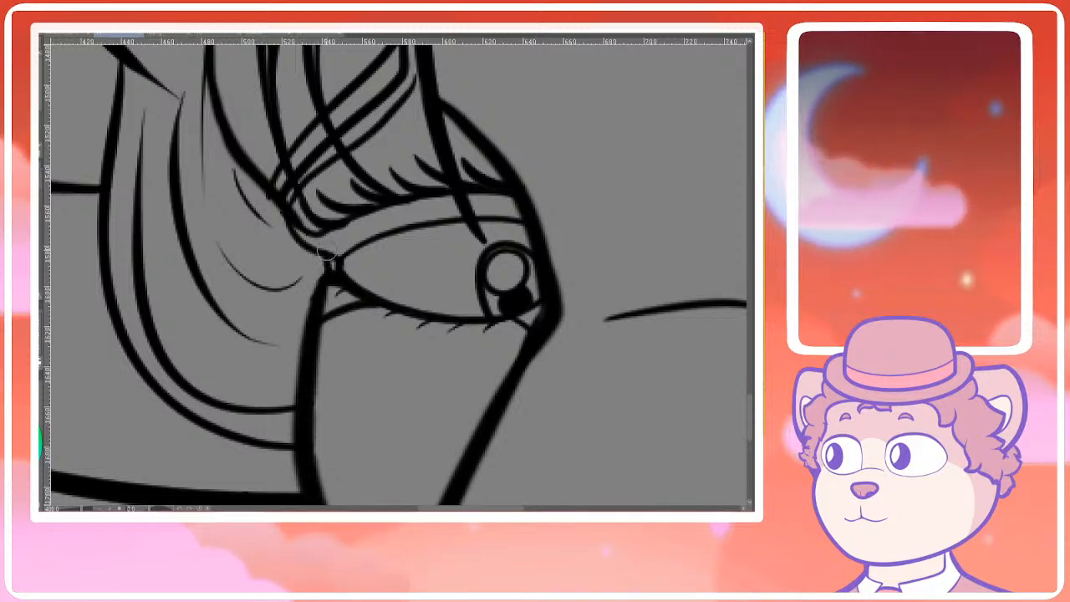
{"action": "left_click_drag", "start_coordinate": [325, 252], "coordinate": [336, 276]}
{"action": "mouse_move", "coordinate": [311, 318]}
{"action": "left_mouse_down"}
{"action": "mouse_move", "coordinate": [323, 292]}
{"action": "mouse_move", "coordinate": [323, 354]}
{"action": "left_mouse_up"}
{"action": "key", "text": "ctrl+z"}
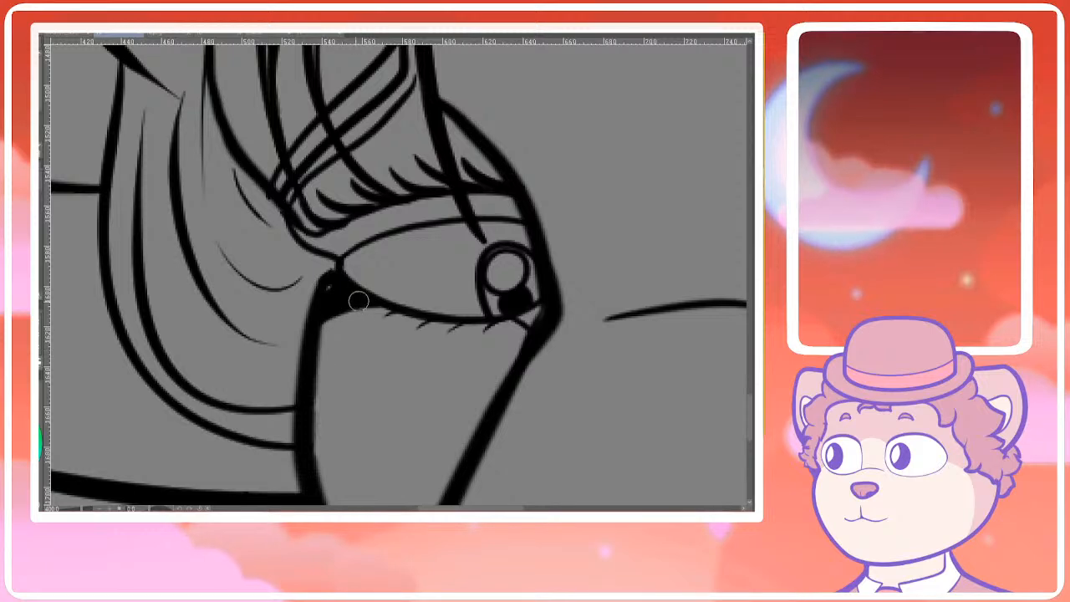
{"action": "left_click_drag", "start_coordinate": [359, 301], "coordinate": [316, 352]}
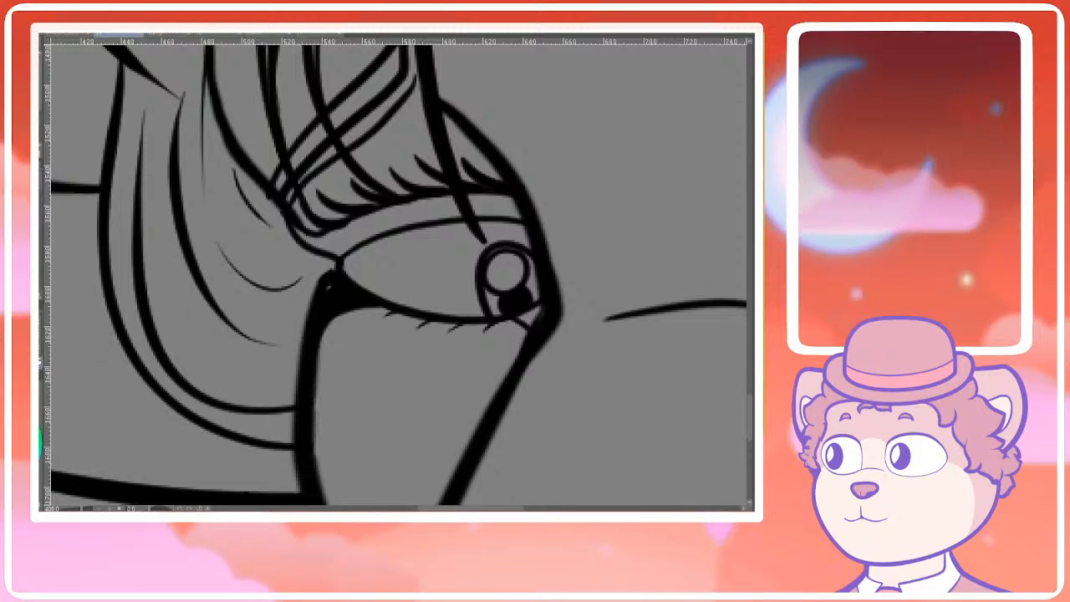
Erase the stray bump beside the smaller eye's outer corner to smooth where the cheek outline meets the eye
{"action": "left_click", "coordinate": [40, 362]}
{"action": "left_click", "coordinate": [39, 362]}
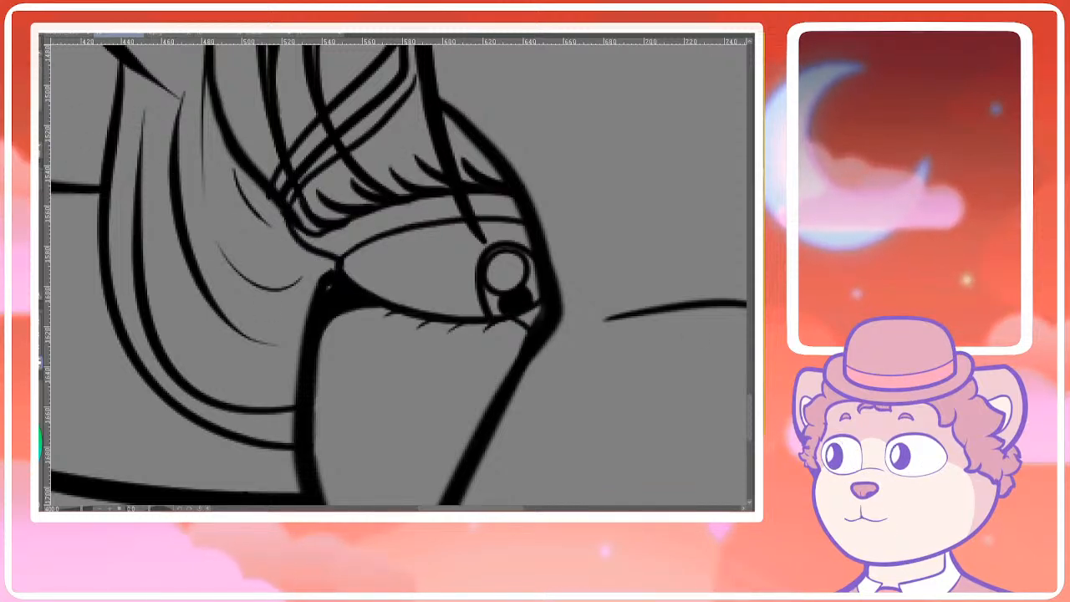
{"action": "scroll", "coordinate": [334, 289], "scroll_direction": "up", "scroll_amount": 2}
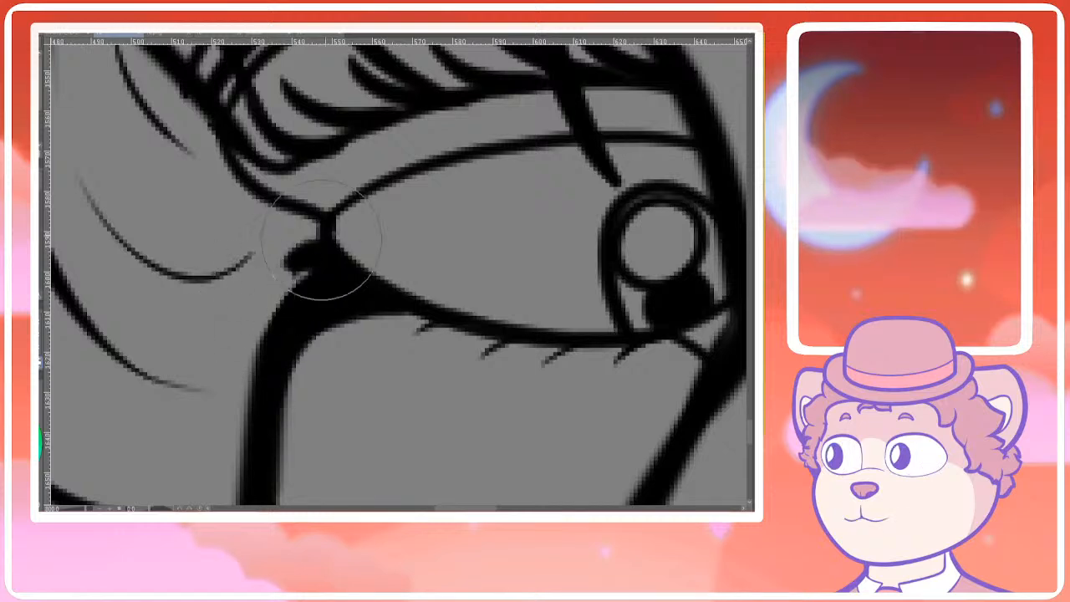
{"action": "scroll", "coordinate": [644, 311], "scroll_direction": "down", "scroll_amount": 5}
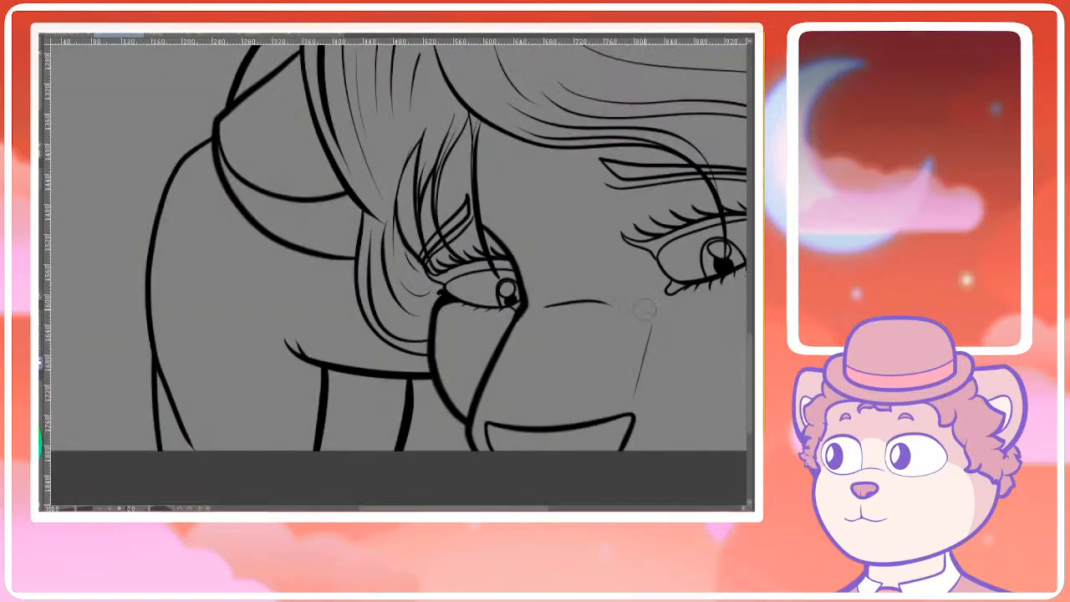
{"action": "scroll", "coordinate": [443, 333], "scroll_direction": "up", "scroll_amount": 3}
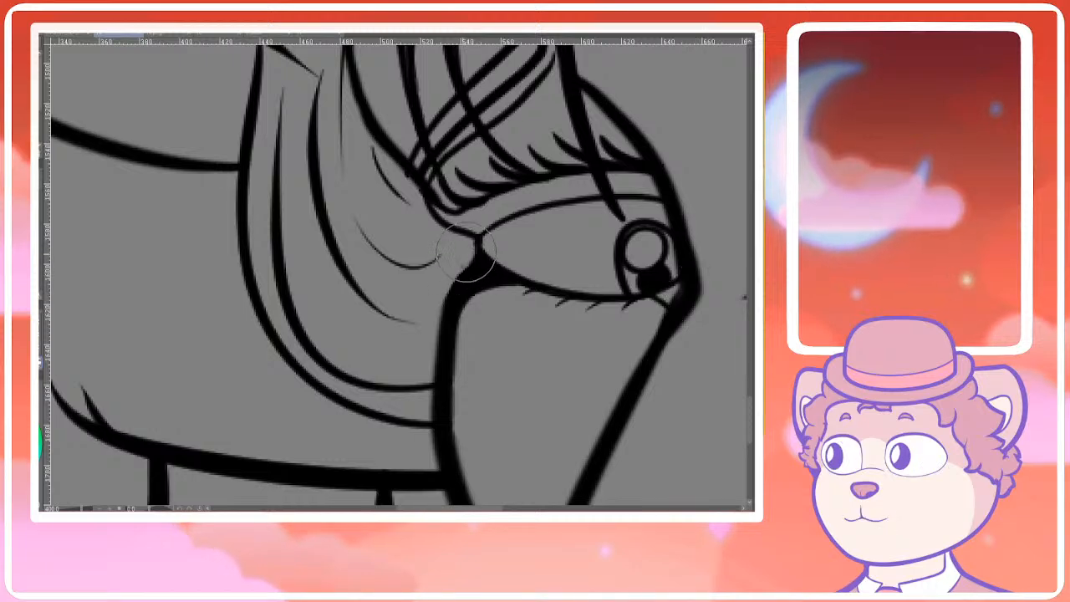
{"action": "scroll", "coordinate": [462, 256], "scroll_direction": "up", "scroll_amount": 2}
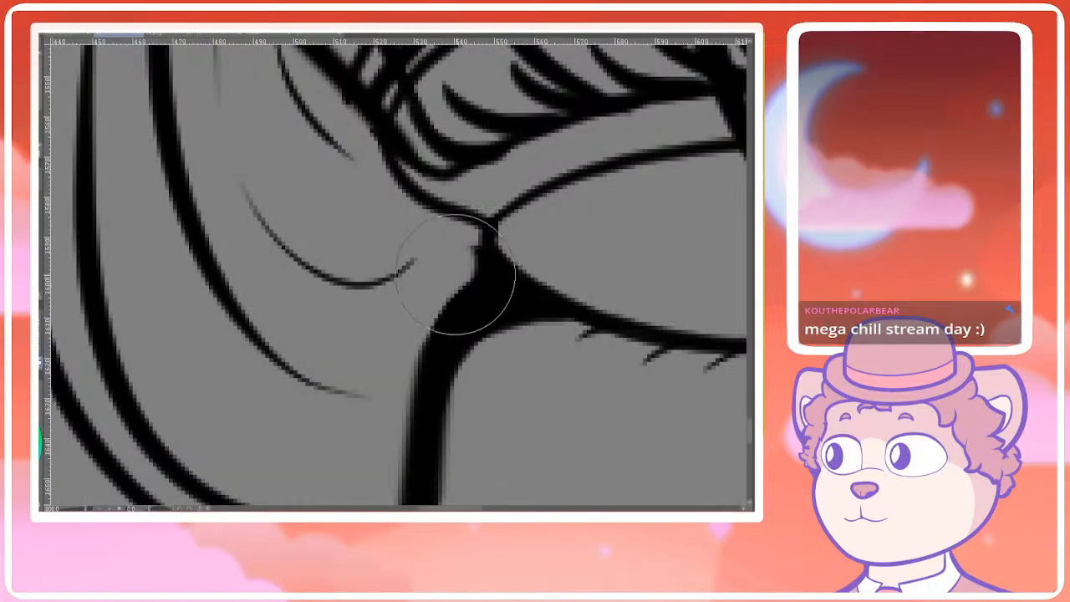
{"action": "scroll", "coordinate": [461, 259], "scroll_direction": "down", "scroll_amount": 5}
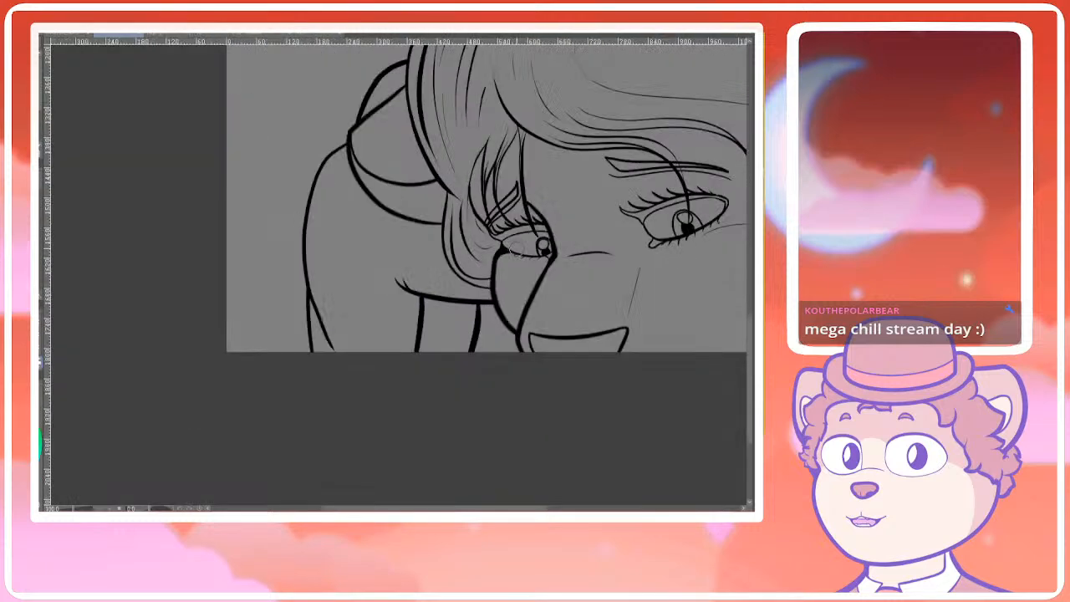
{"action": "scroll", "coordinate": [638, 269], "scroll_direction": "up", "scroll_amount": 1}
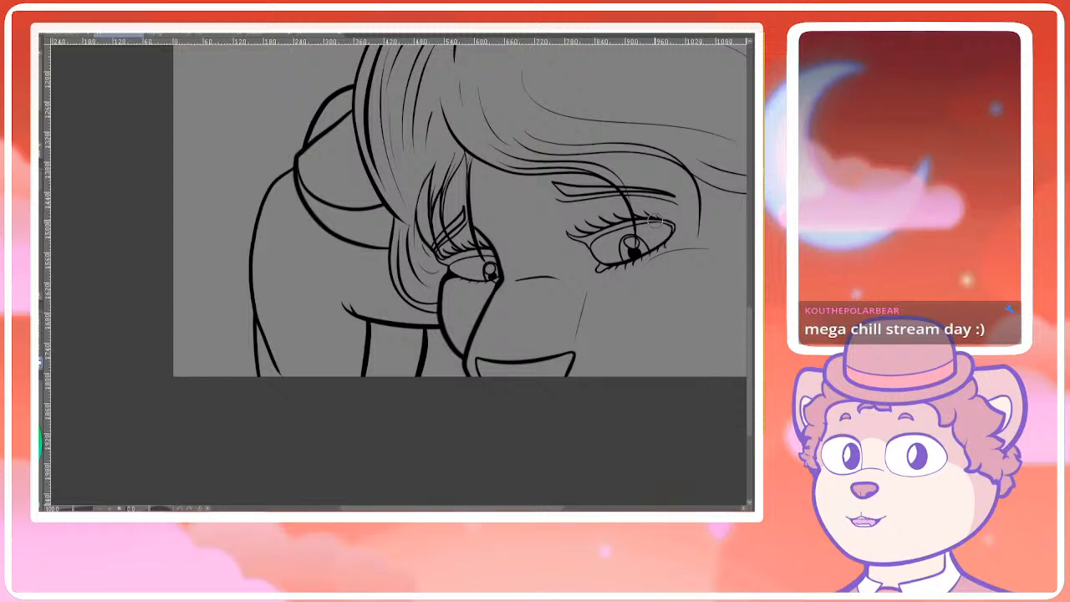
Show the hidden background line art with the rectangular frames and large tapered object, and review the whole drawing
{"action": "scroll", "coordinate": [524, 273], "scroll_direction": "down", "scroll_amount": 5}
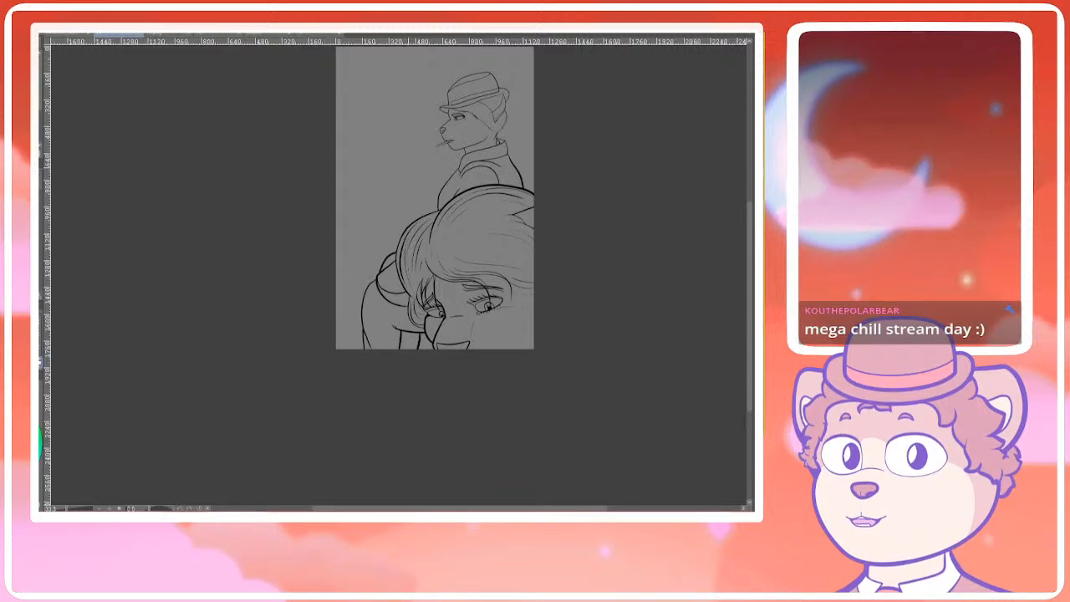
{"action": "scroll", "coordinate": [407, 134], "scroll_direction": "down", "scroll_amount": 1}
{"action": "left_click_drag", "start_coordinate": [407, 134], "coordinate": [416, 185]}
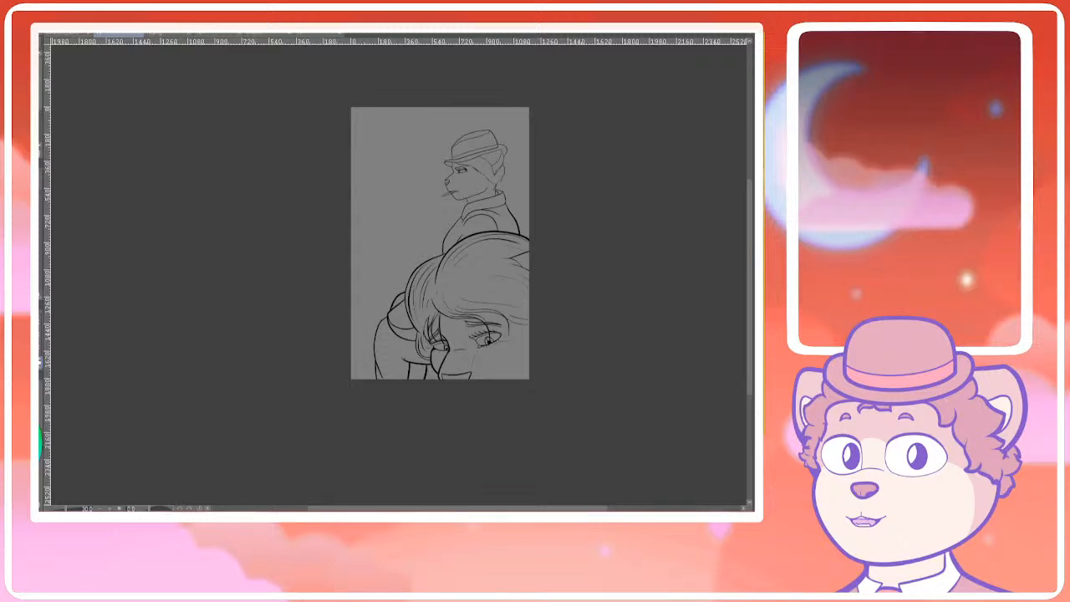
{"action": "scroll", "coordinate": [416, 149], "scroll_direction": "up", "scroll_amount": 3}
{"action": "left_click_drag", "start_coordinate": [573, 258], "coordinate": [523, 249]}
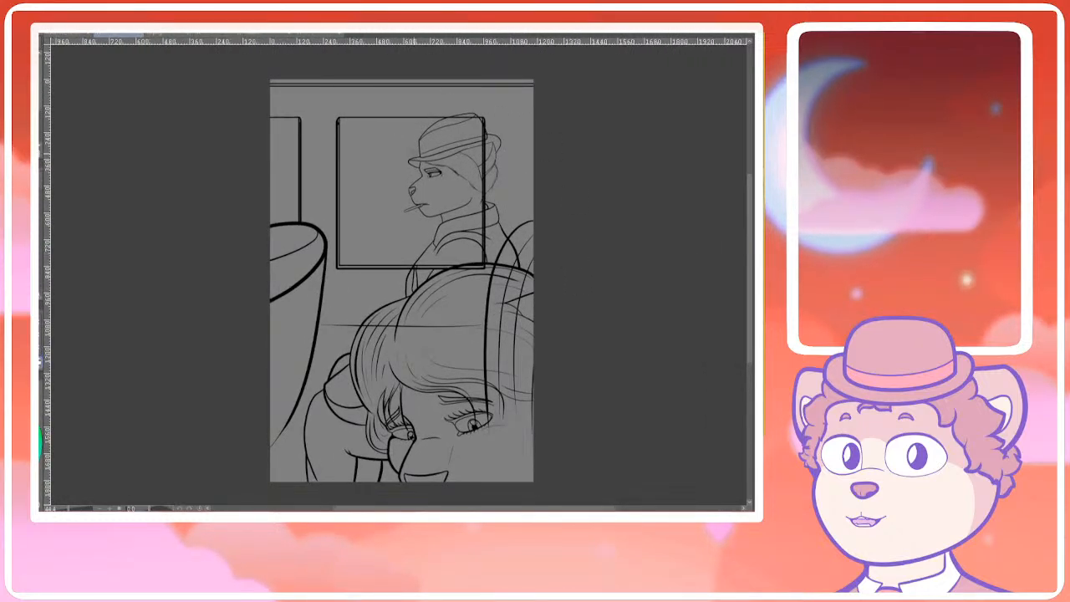
{"action": "left_click_drag", "start_coordinate": [500, 340], "coordinate": [517, 267]}
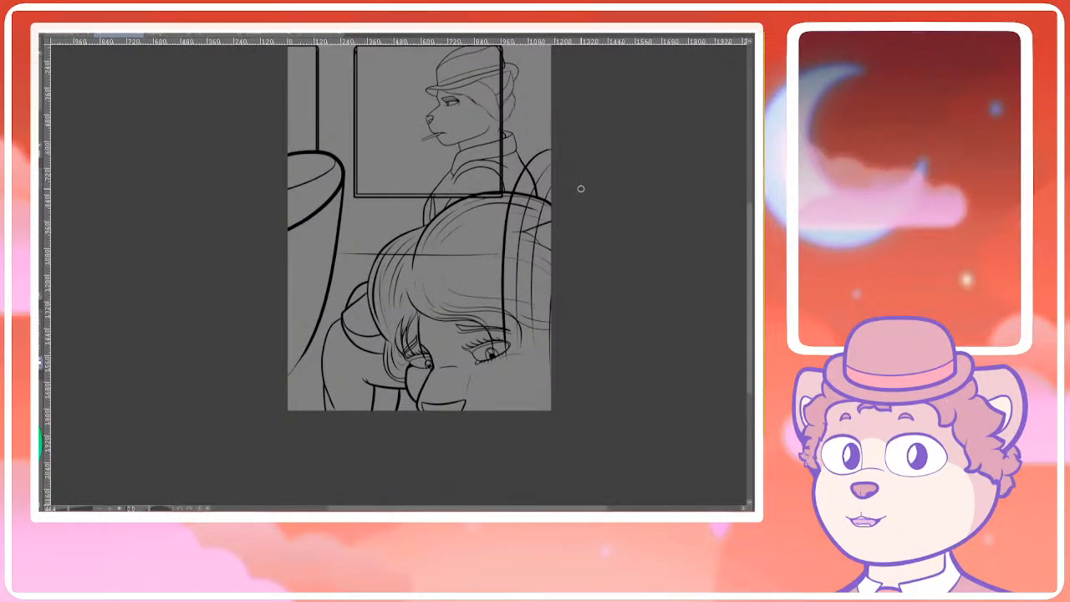